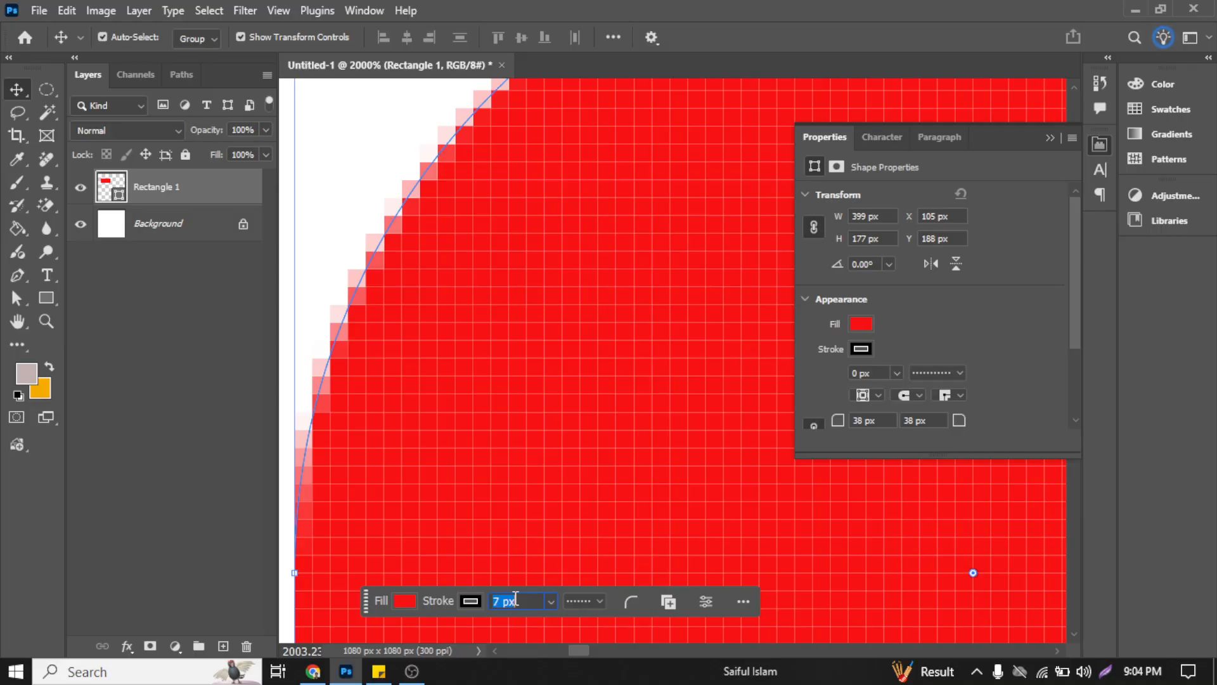
Step: Set the red rounded rectangle's dotted black stroke width to 32 px
left_click(338, 209)
scroll(395, 246, "down", 3)
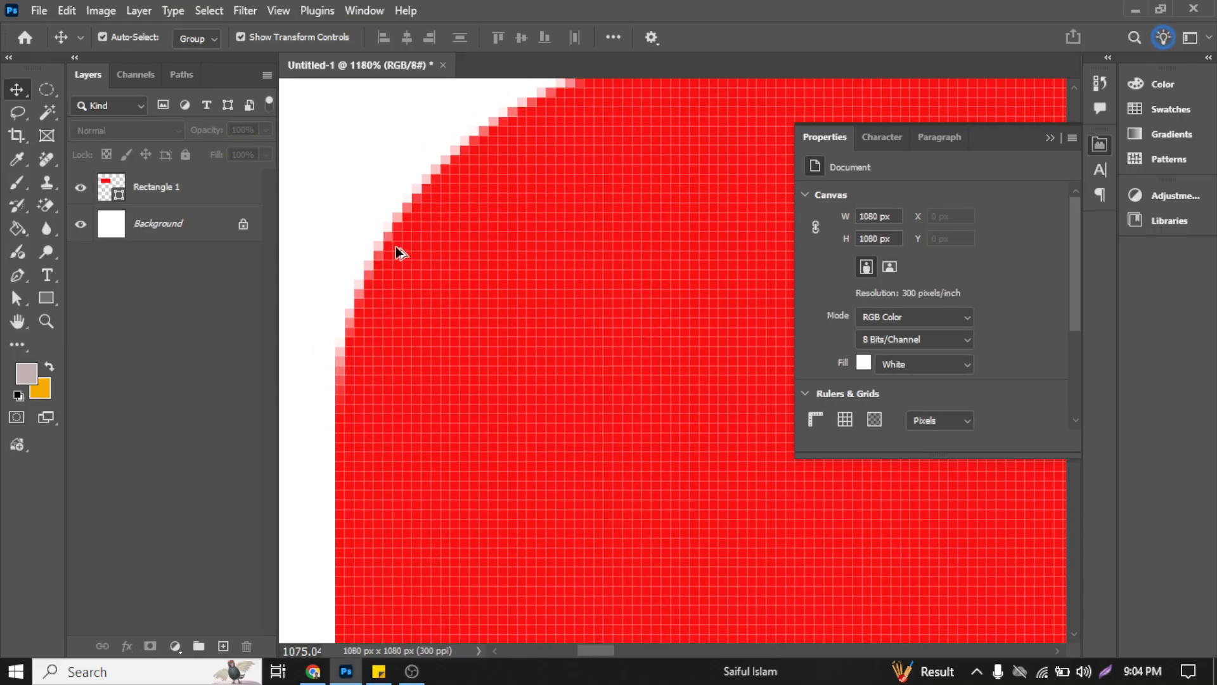
scroll(395, 246, "down", 2)
left_click(547, 240)
scroll(543, 239, "down", 3)
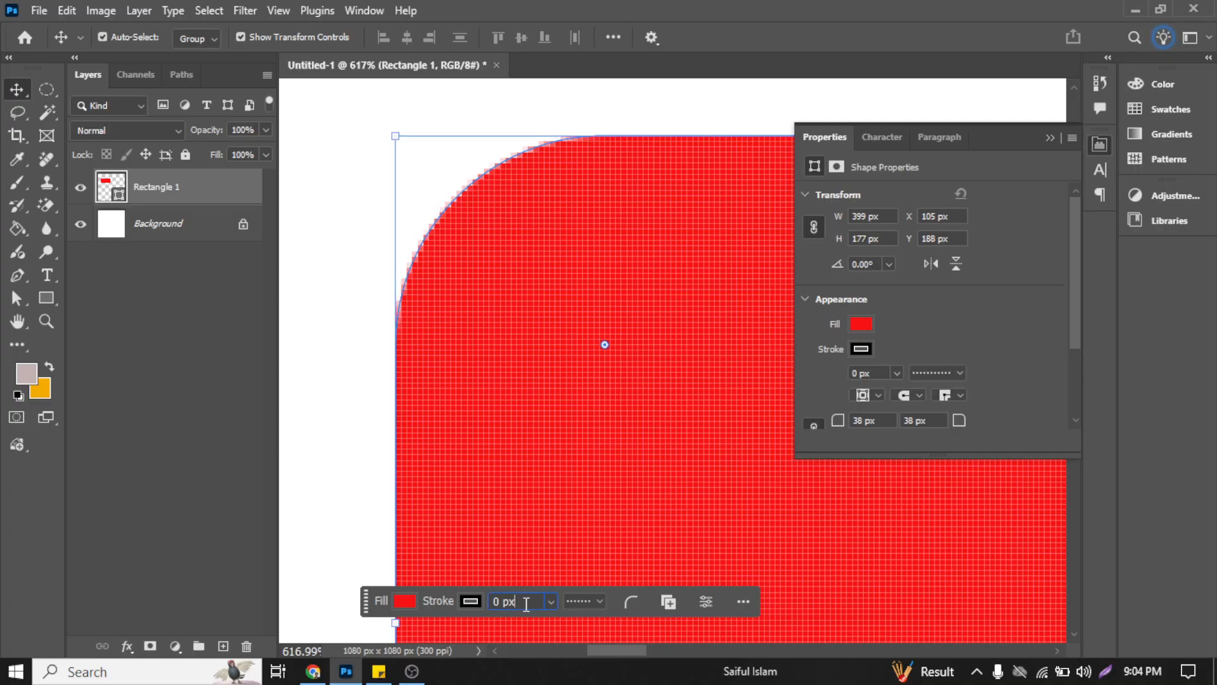
scroll(527, 604, "up", 4)
scroll(526, 603, "up", 11)
scroll(527, 601, "up", 7)
scroll(336, 267, "down", 1)
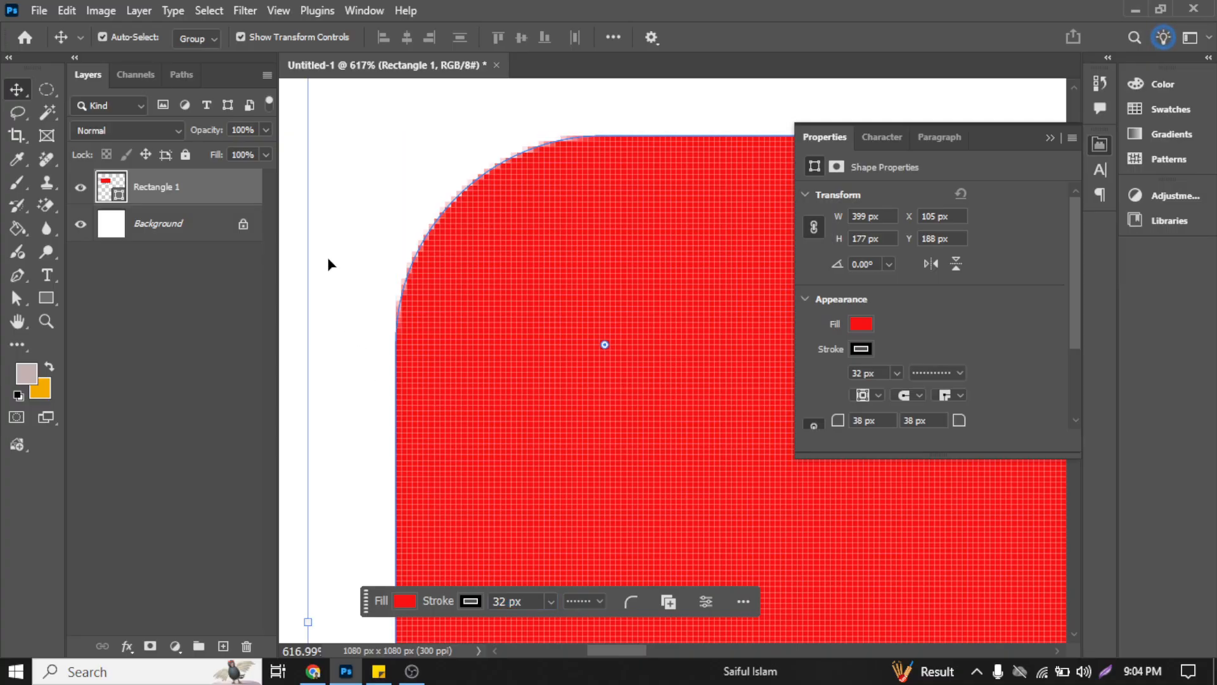
scroll(388, 274, "down", 3)
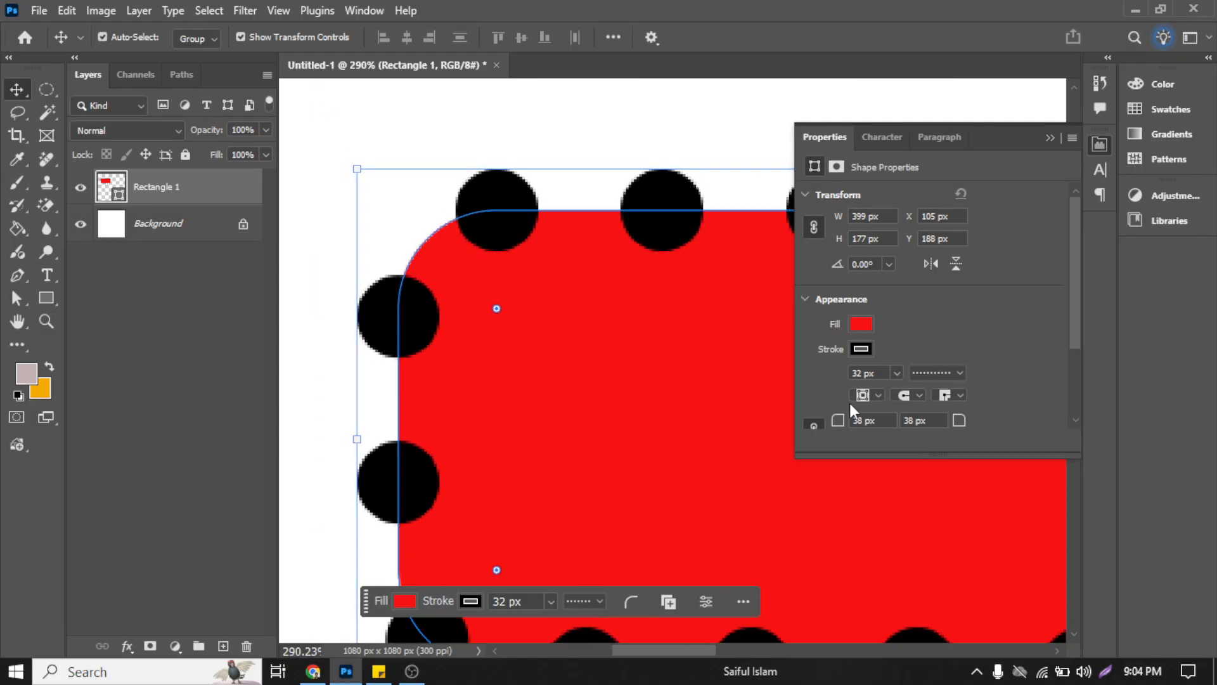
Step: Change the red rectangle's dotted stroke to a solid line with a width of 1.96 px
left_click(895, 371)
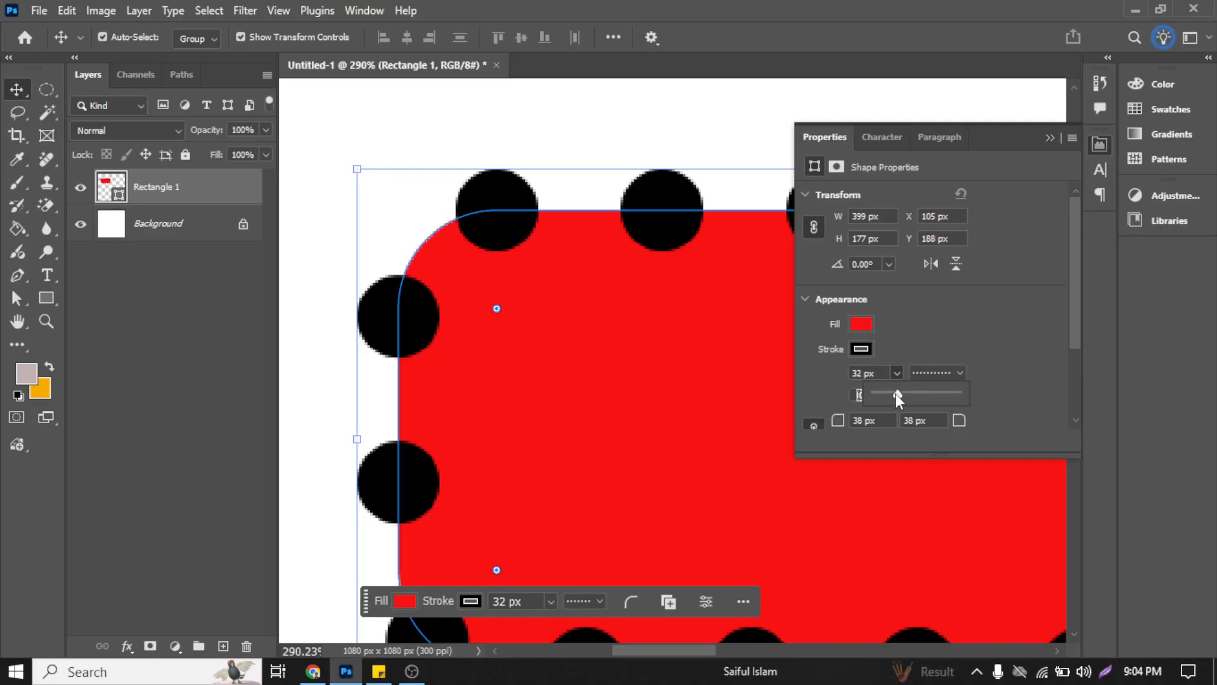
mouse_move(895, 393)
left_mouse_down()
mouse_move(843, 390)
mouse_move(881, 394)
left_mouse_up()
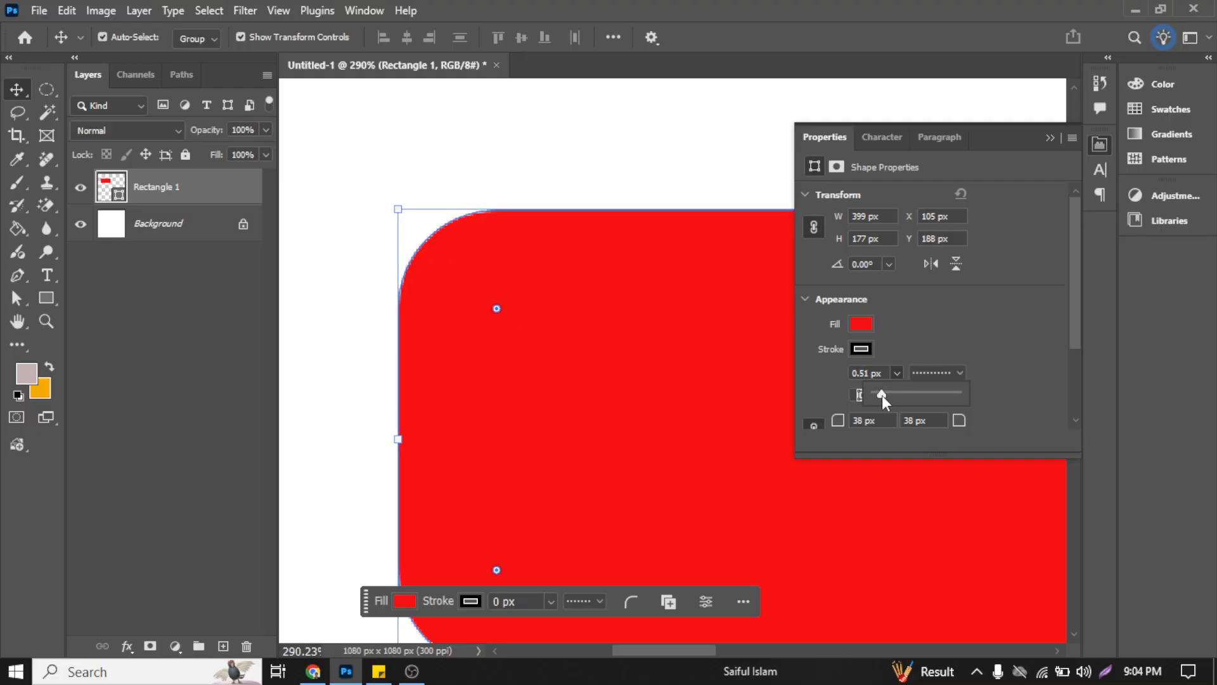
left_click(961, 373)
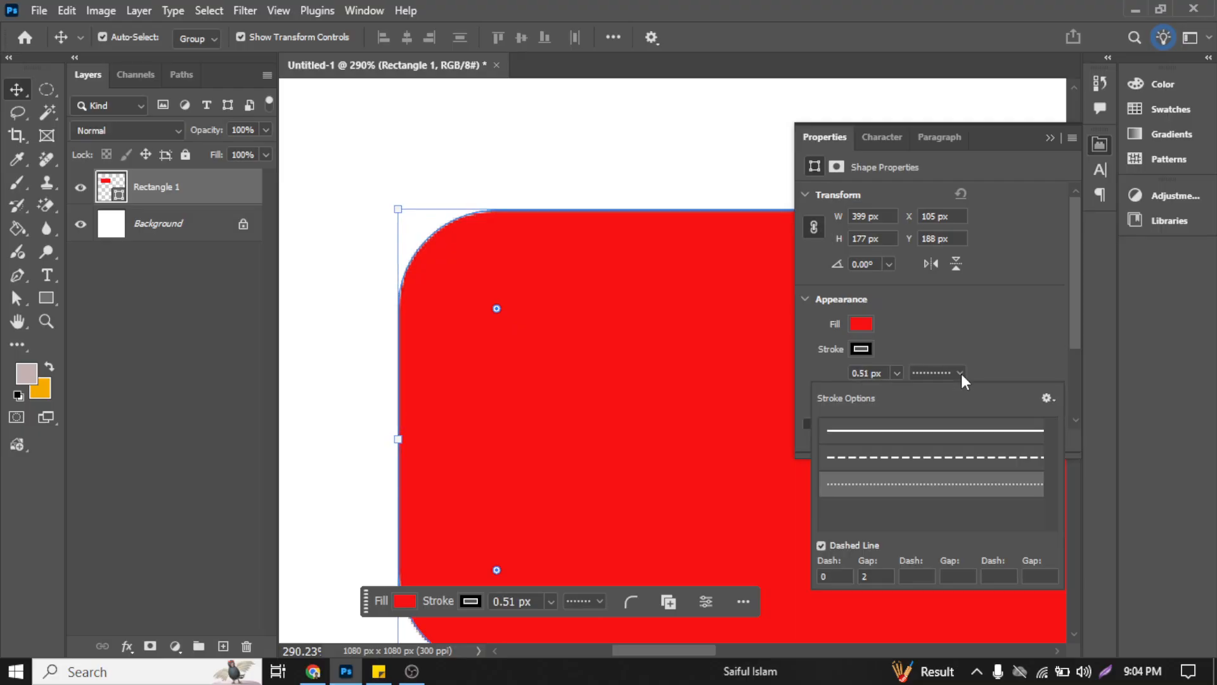
left_click(945, 436)
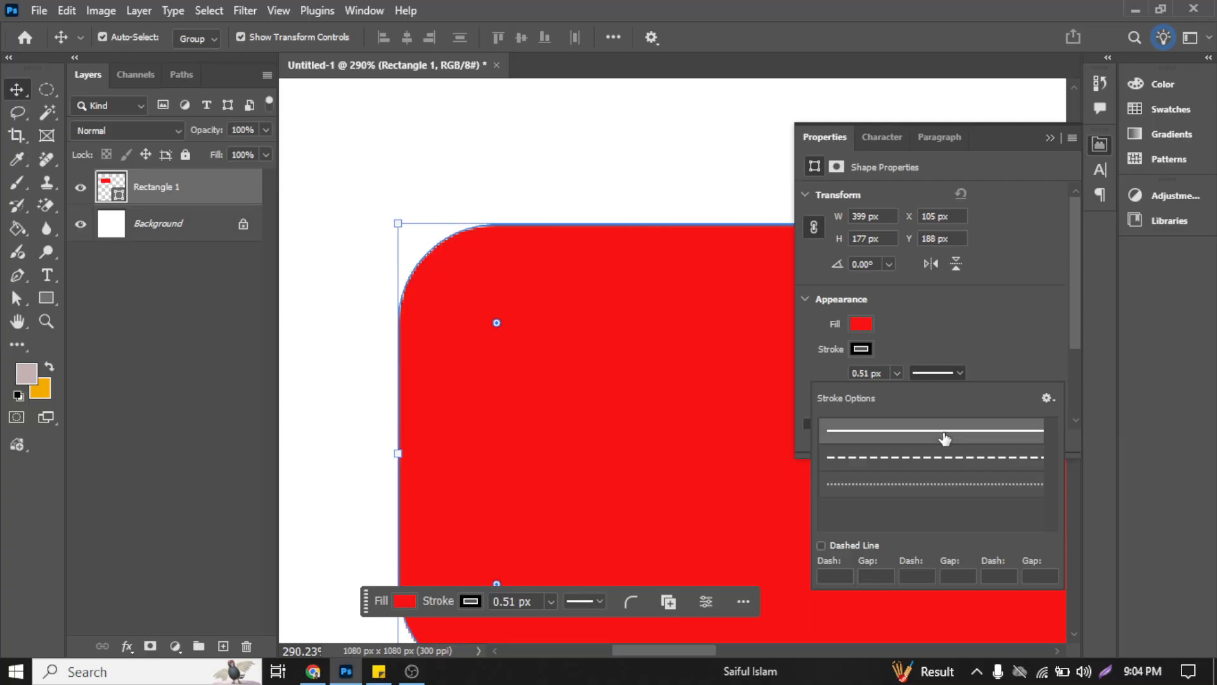
left_click(897, 373)
mouse_move(896, 395)
left_mouse_down()
mouse_move(917, 400)
mouse_move(904, 395)
left_mouse_up()
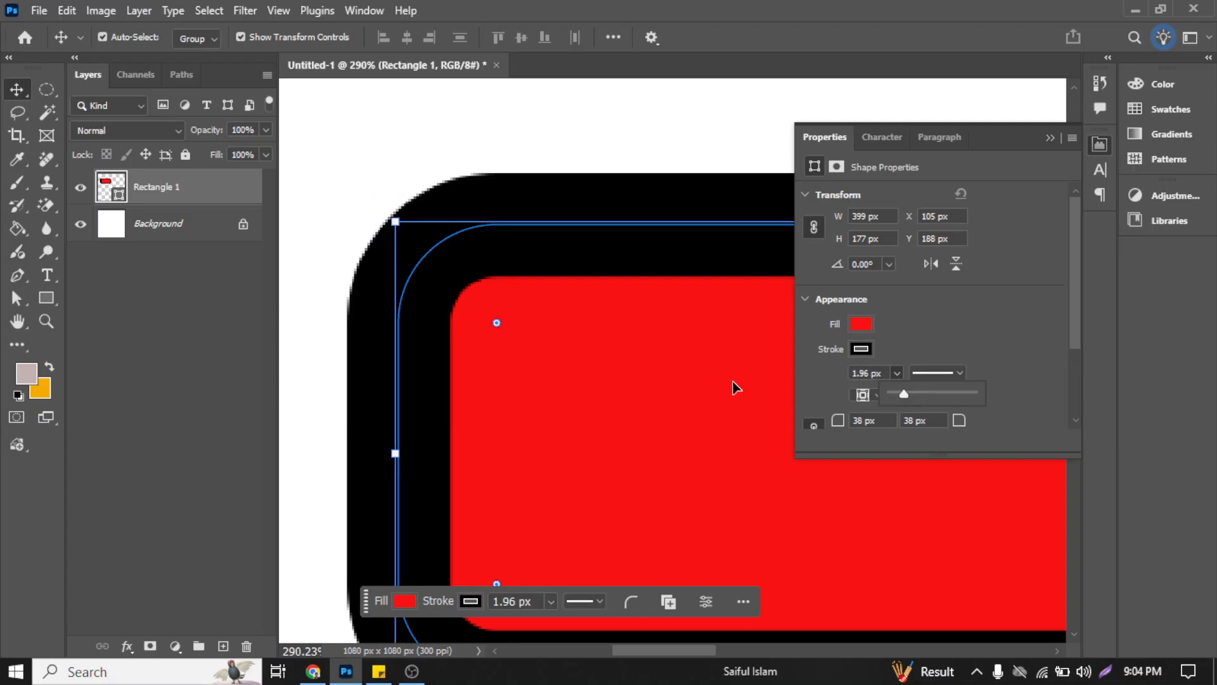
scroll(573, 359, "down", 2)
scroll(575, 355, "down", 5)
scroll(575, 356, "right", 11)
scroll(574, 352, "left", 8)
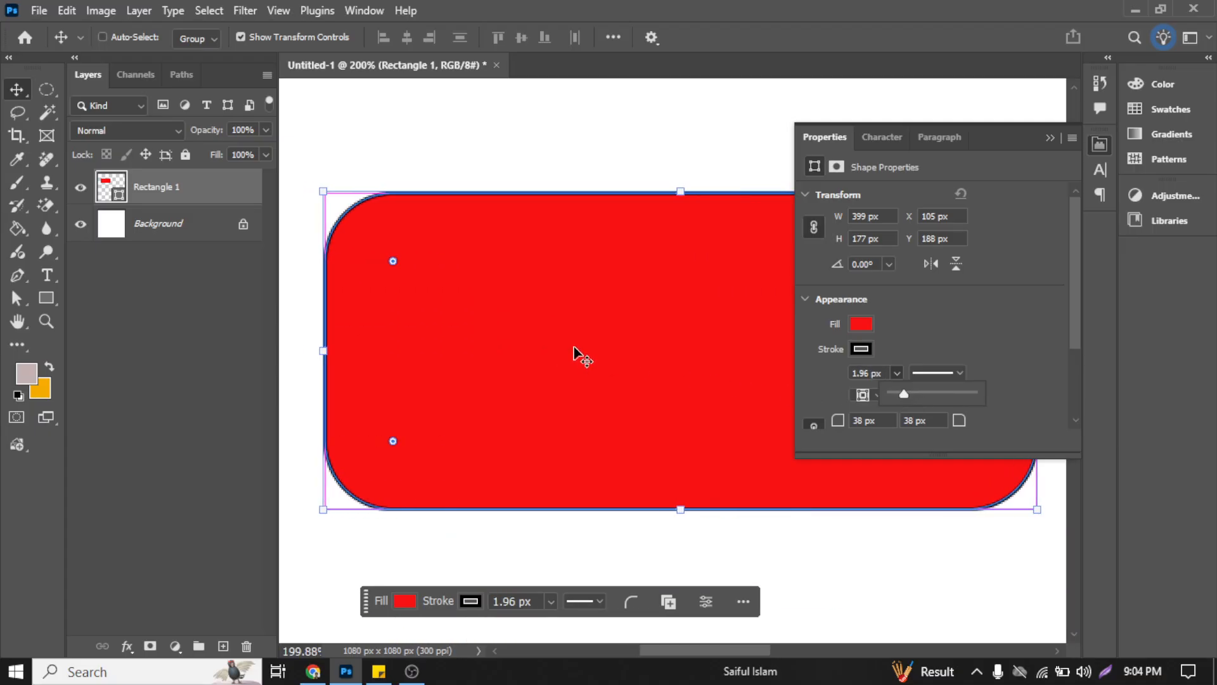
scroll(482, 283, "right", 3)
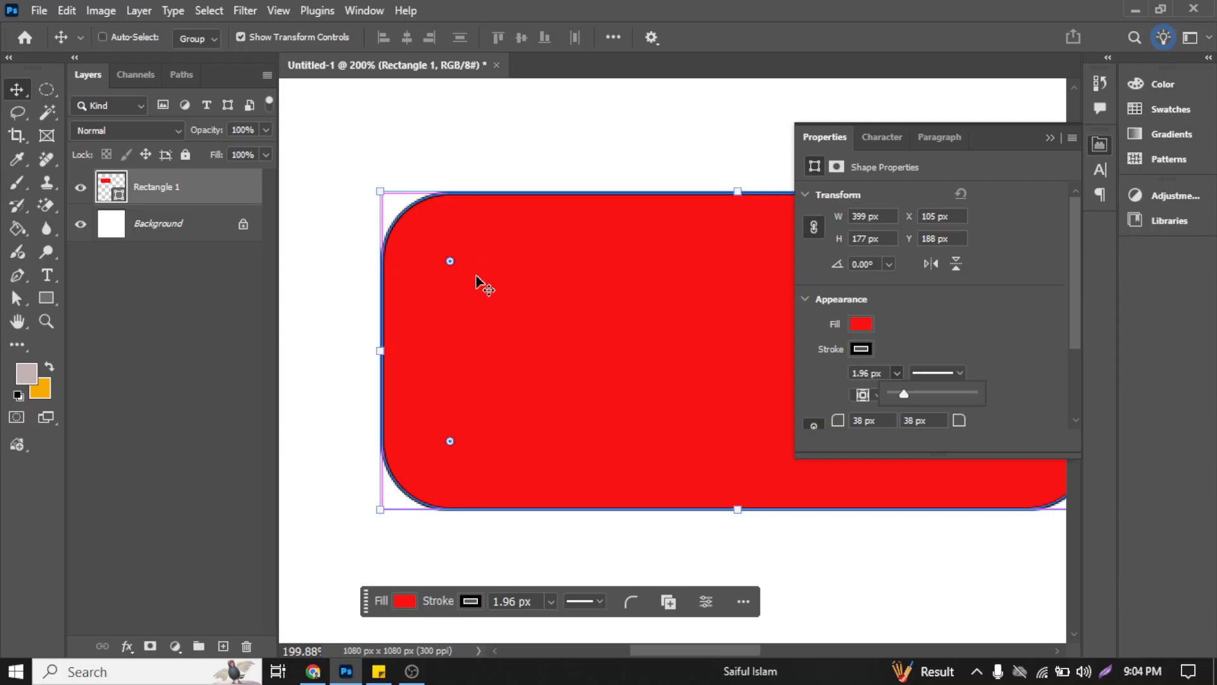
scroll(717, 478, "up", 3)
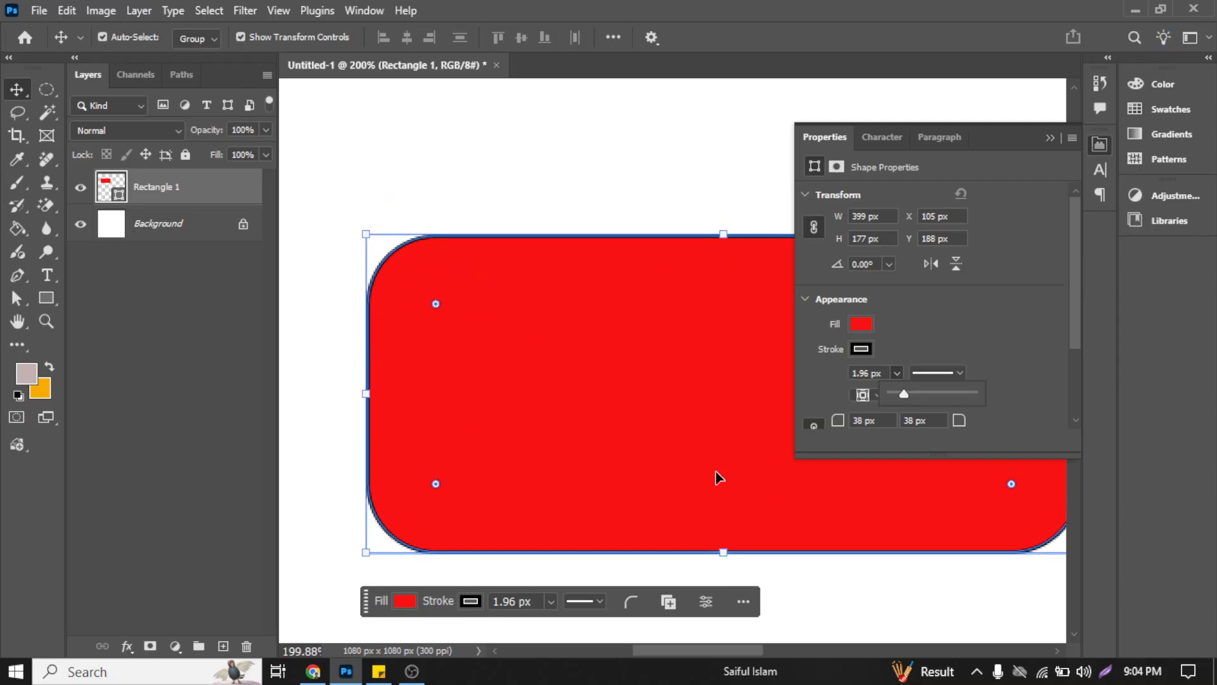
scroll(696, 435, "down", 2)
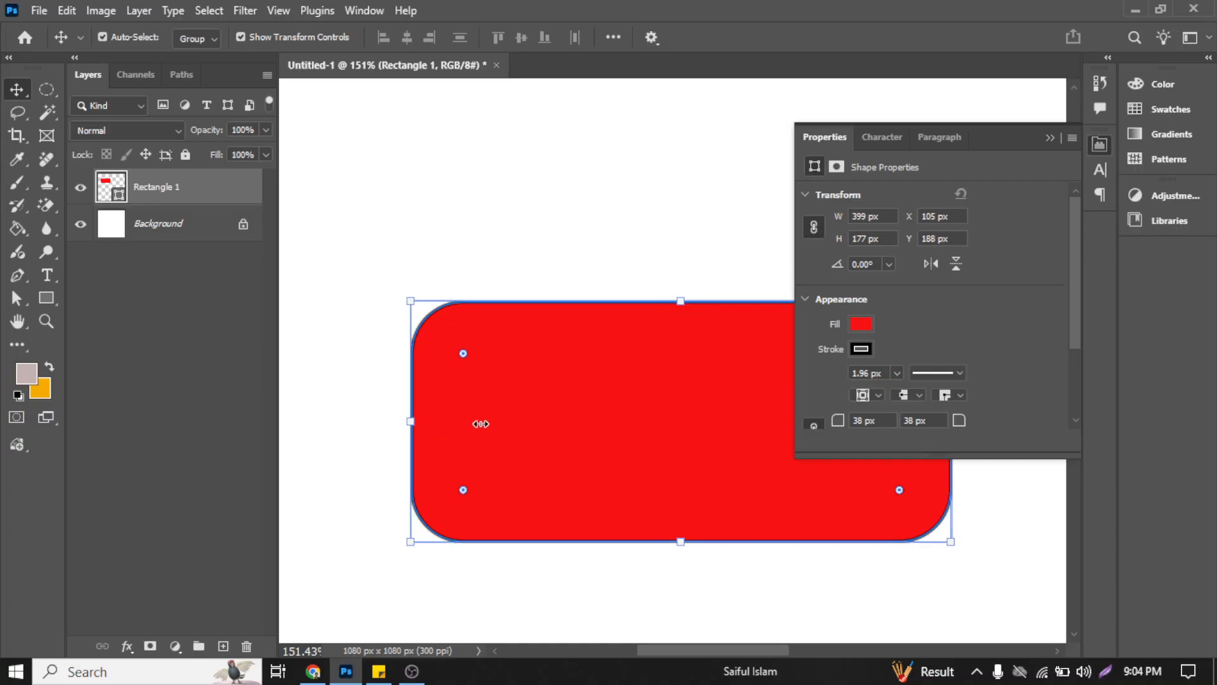
left_click_drag(409, 421, 626, 421)
left_click_drag(683, 378, 406, 360)
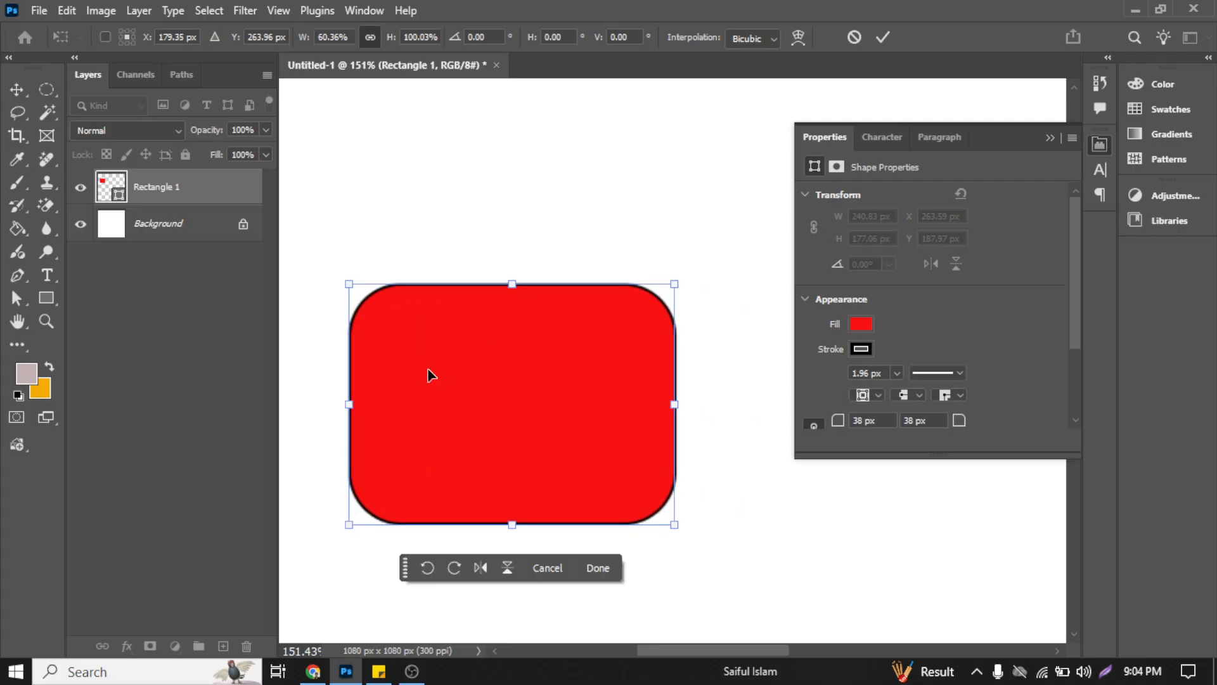
left_click_drag(531, 393, 500, 388)
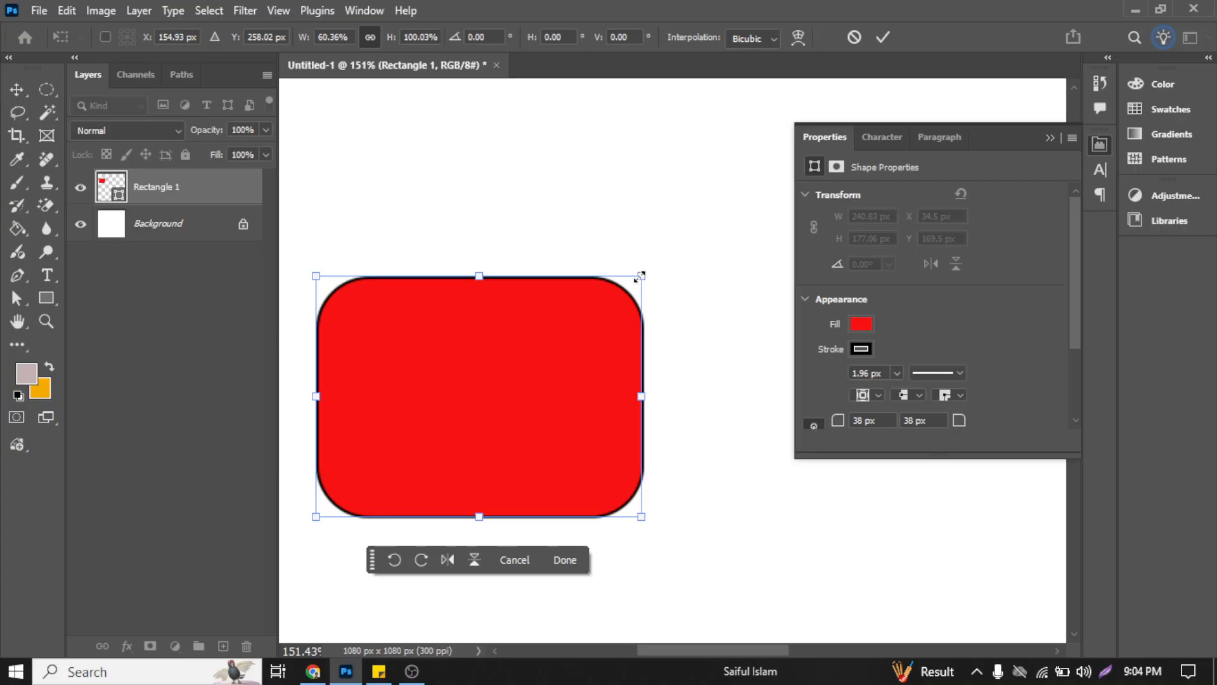
left_click_drag(639, 277, 667, 253)
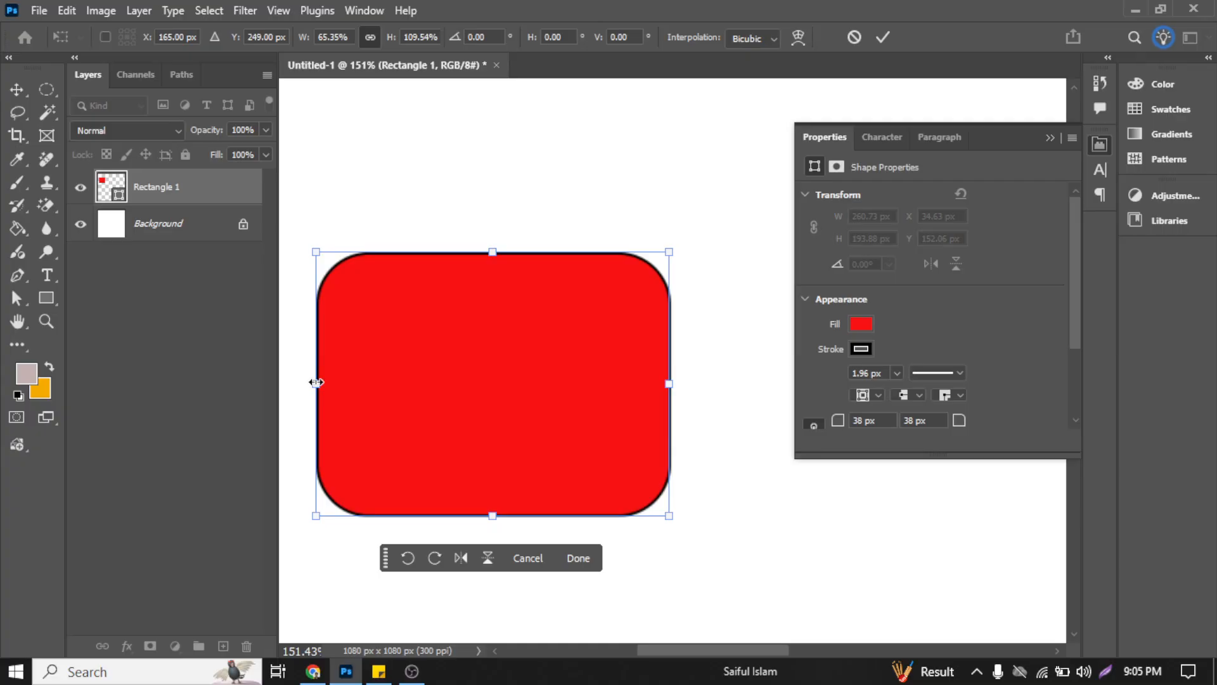
left_click_drag(316, 382, 365, 390)
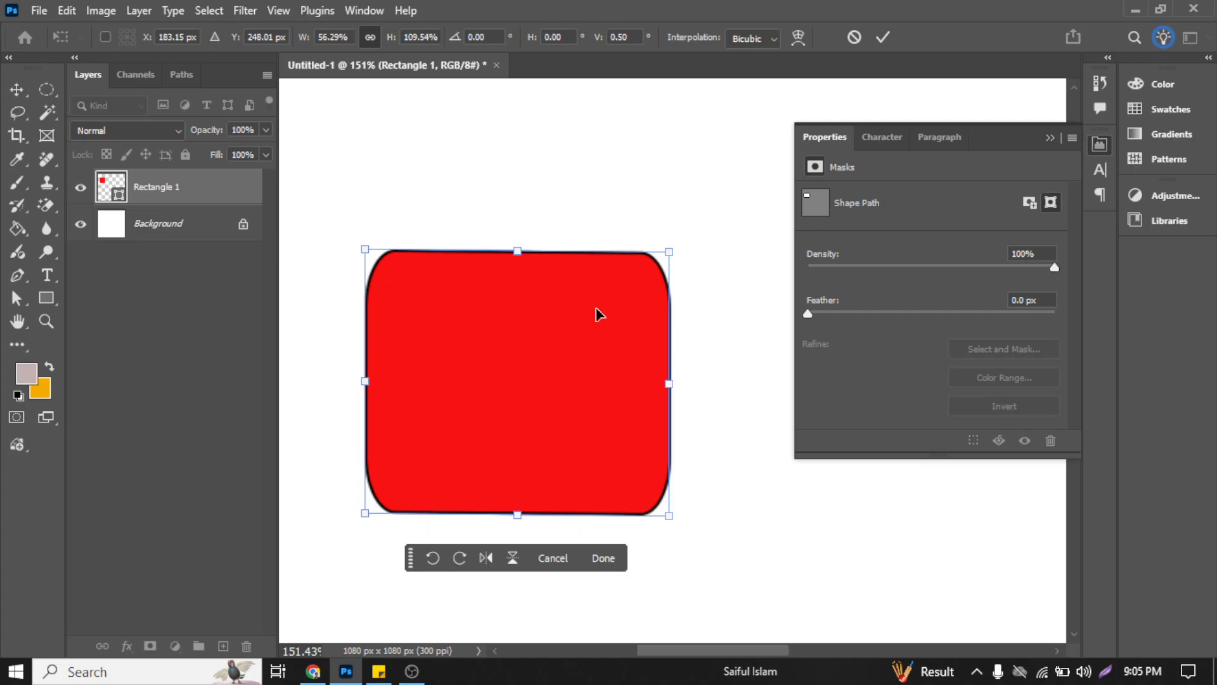
left_click_drag(598, 313, 612, 258)
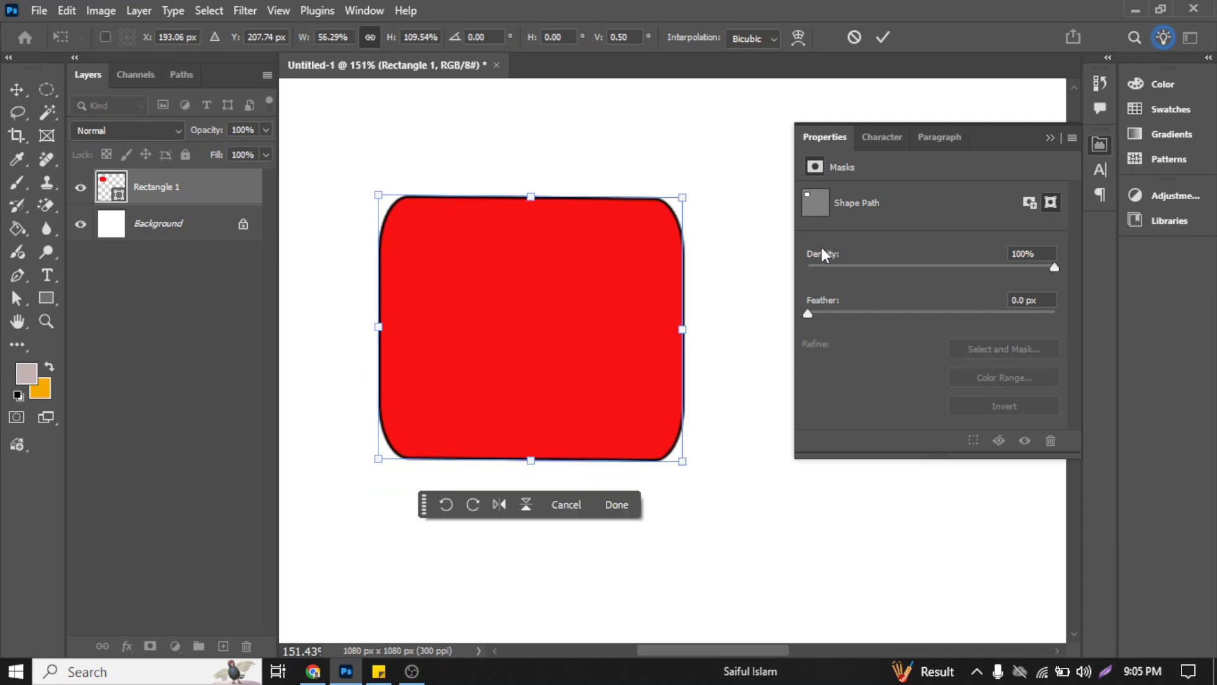
left_click(855, 37)
Step: Move the red rectangle to about X 28 px, Y 154 px and set all four corner radii to 15 px
left_click_drag(670, 380, 565, 337)
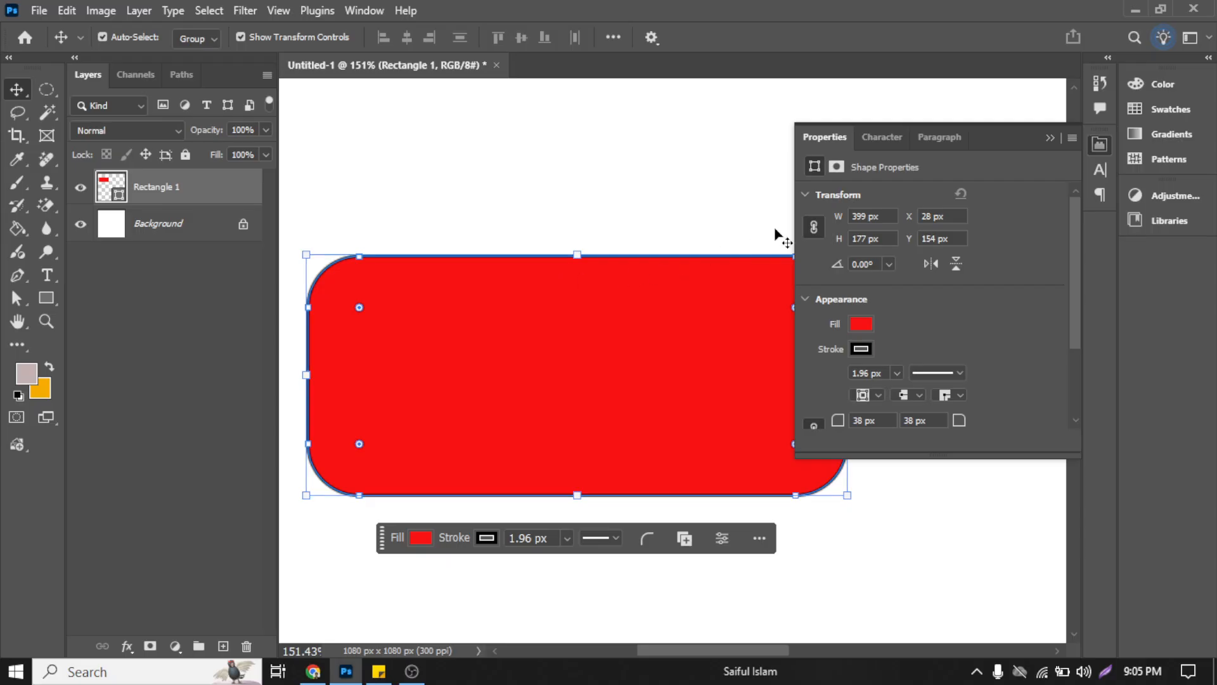
scroll(869, 330, "down", 3)
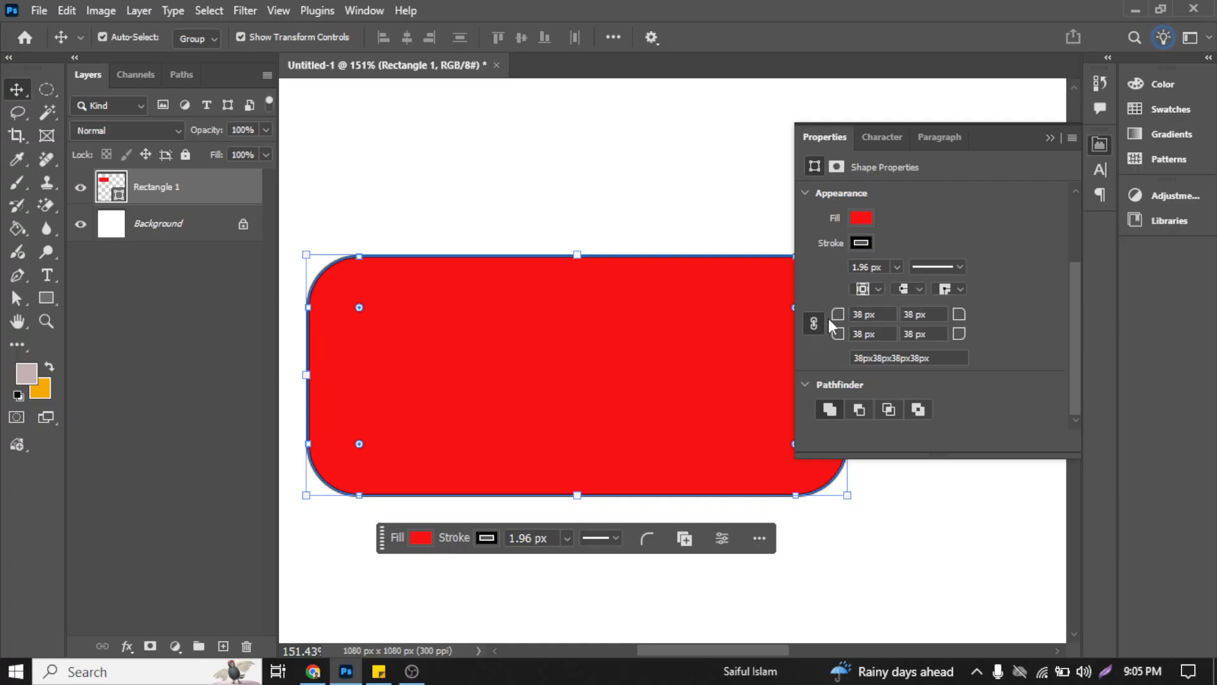
left_click_drag(838, 314, 841, 318)
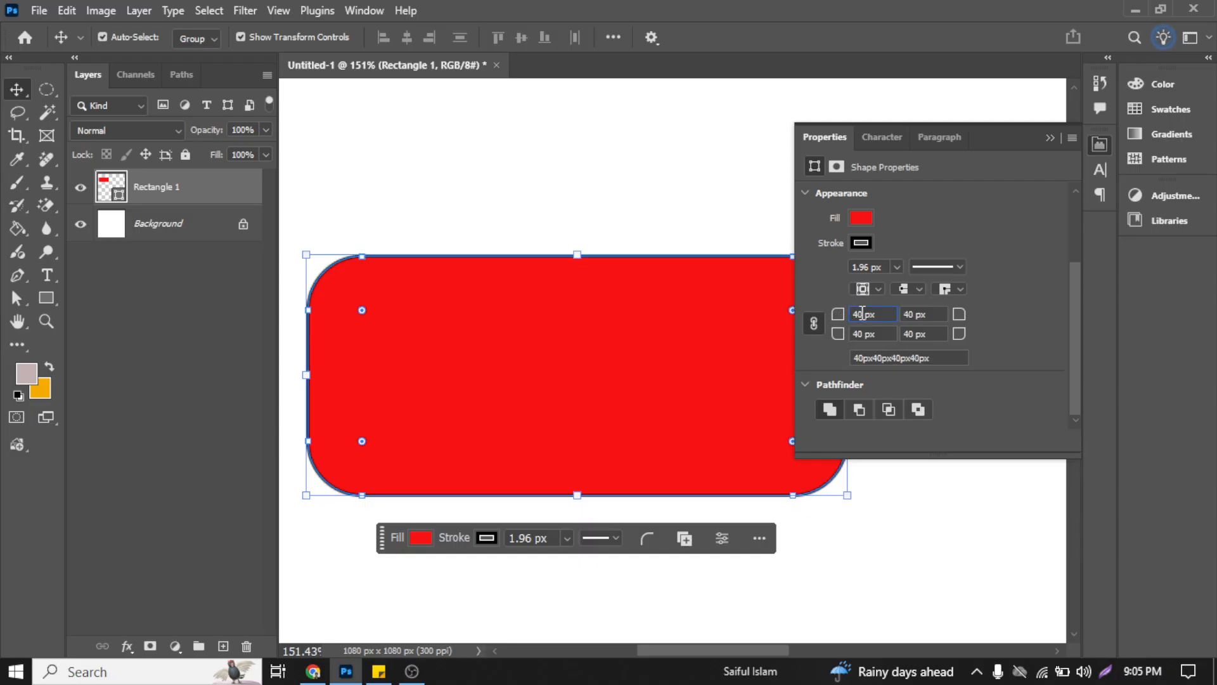
key("Down")
left_click_drag(837, 317, 842, 317)
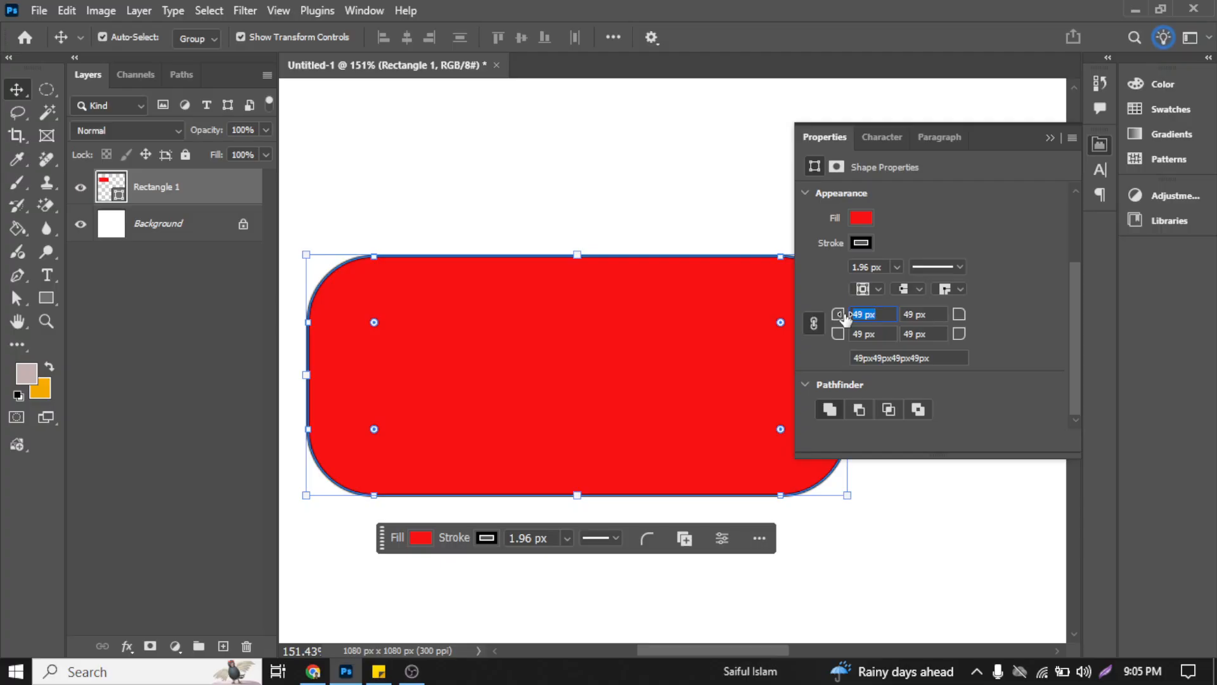
mouse_move(848, 317)
left_mouse_down()
mouse_move(761, 316)
mouse_move(846, 317)
left_mouse_up()
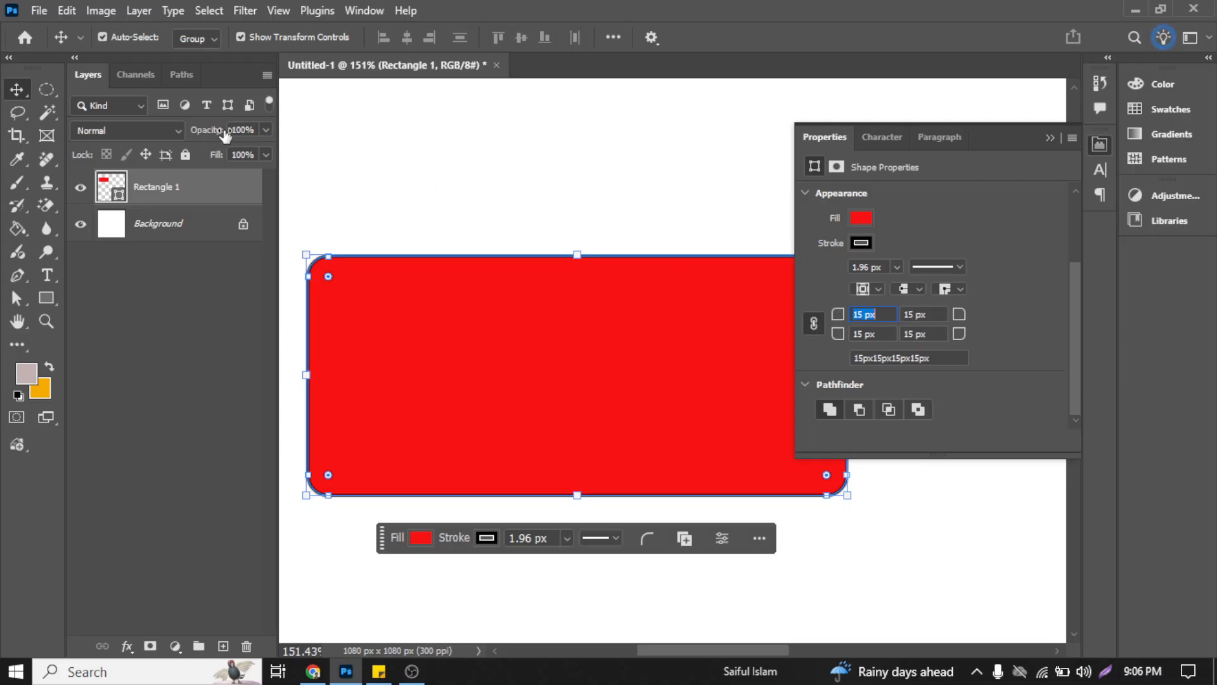
left_click_drag(223, 132, 279, 137)
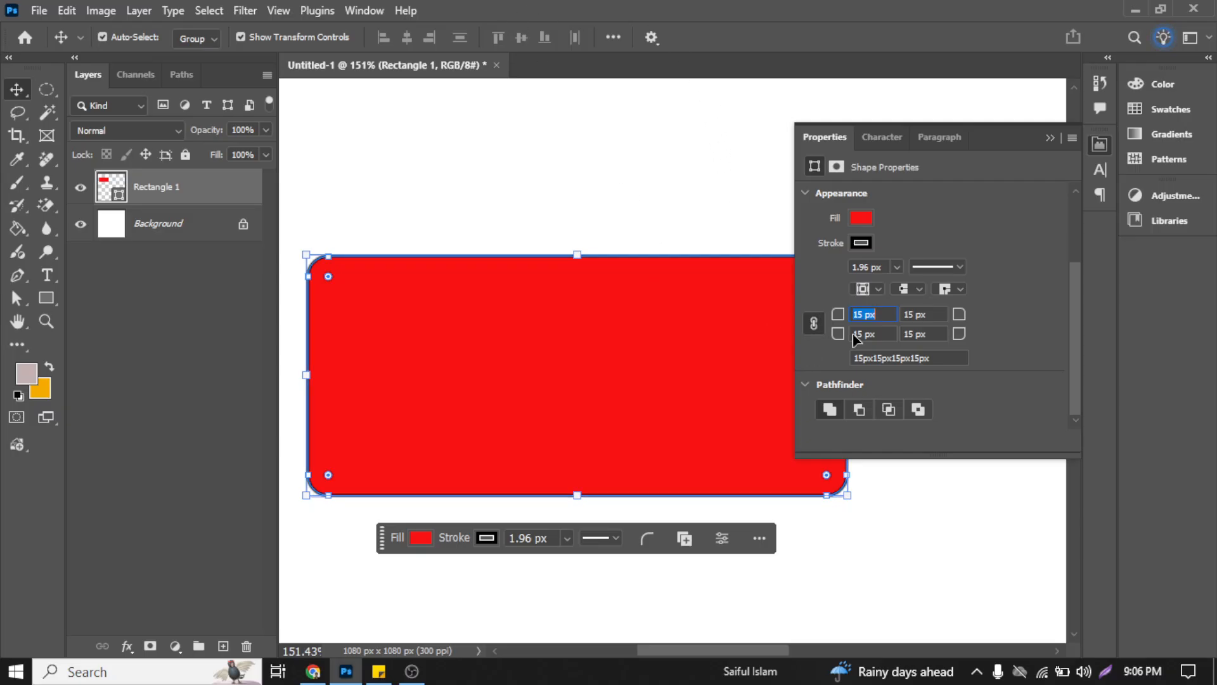
Step: Move the red rectangle to about X 46 px, Y 73 px and remove its stroke
scroll(994, 317, "up", 3)
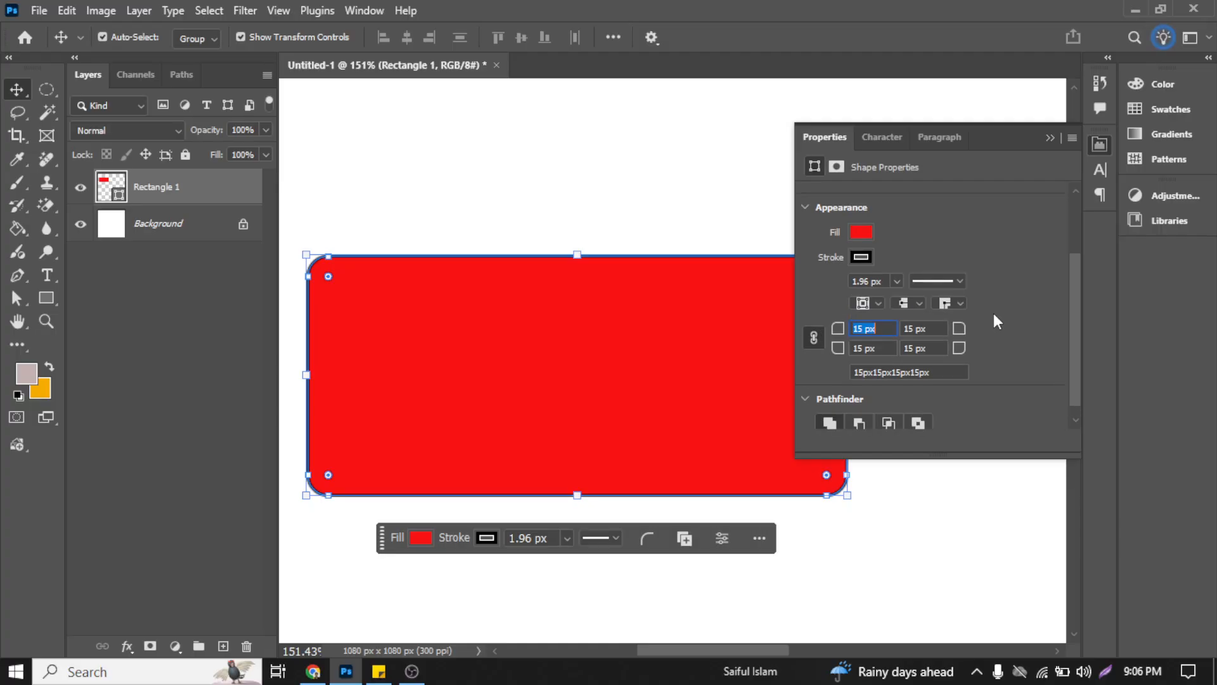
scroll(986, 275, "up", 2)
mouse_move(499, 317)
left_mouse_down()
mouse_move(524, 253)
mouse_move(523, 207)
left_mouse_up()
left_click(864, 328)
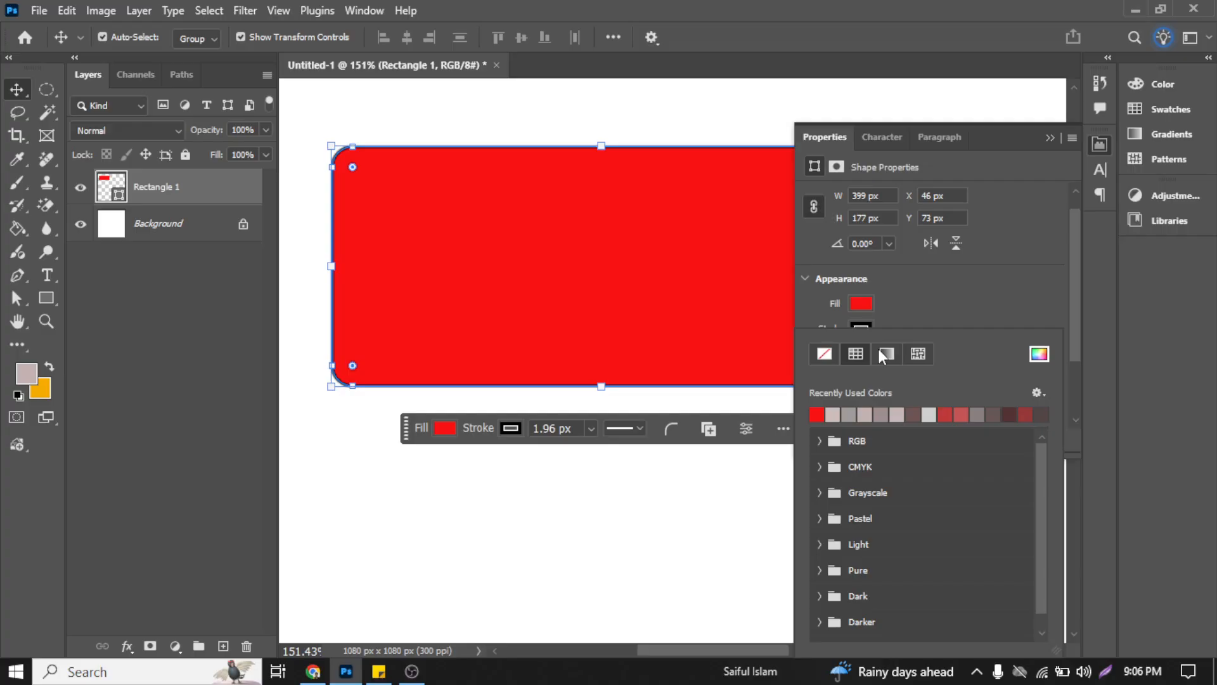
left_click(824, 352)
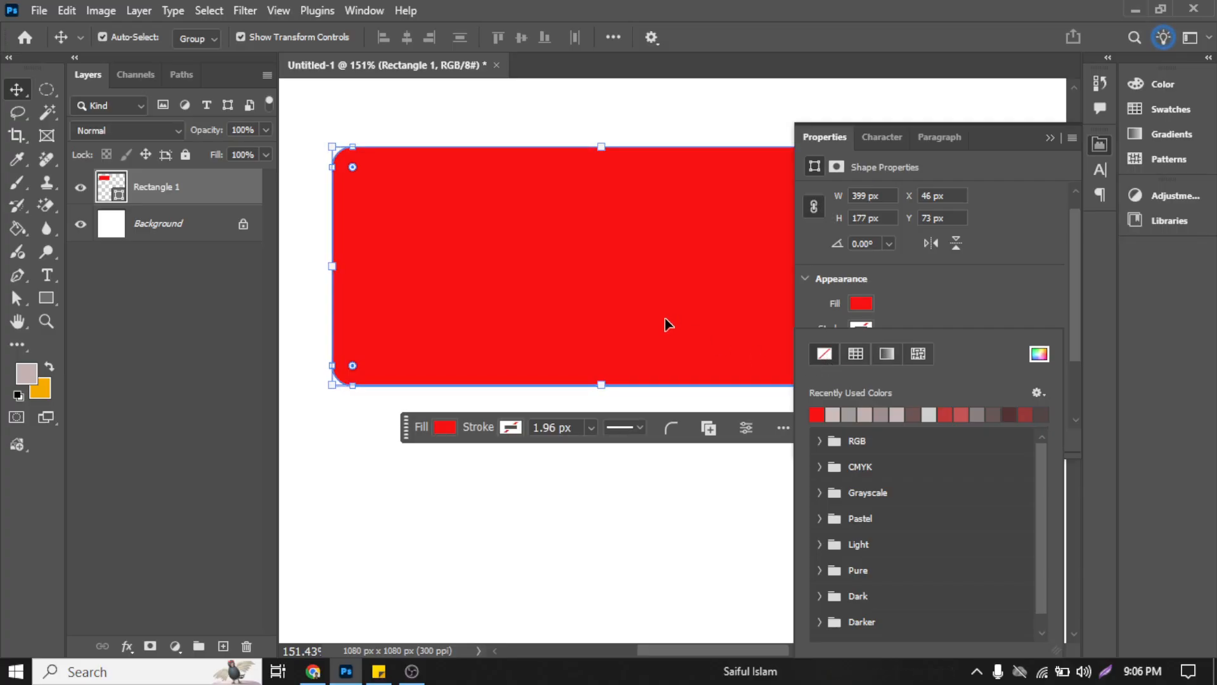
left_click(408, 391)
Step: Duplicate the red rectangle directly below the original, at about X 46 px, Y 274 px
left_click(693, 282)
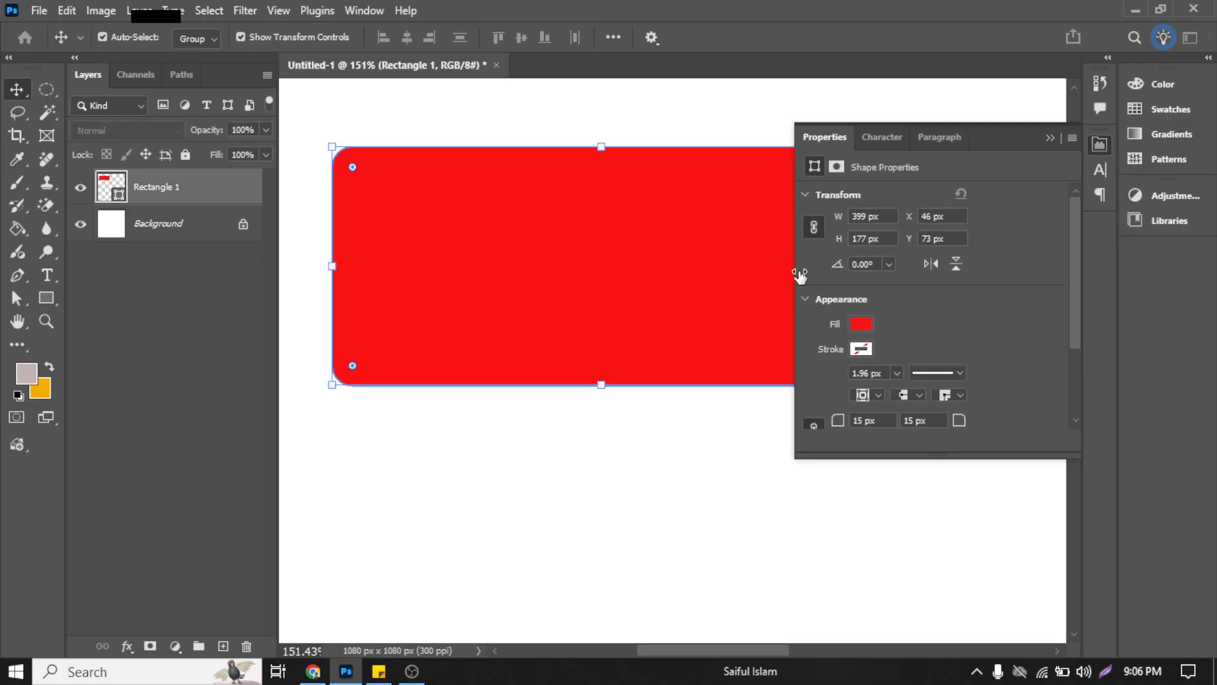
left_click_drag(631, 273, 628, 550)
scroll(576, 404, "down", 4)
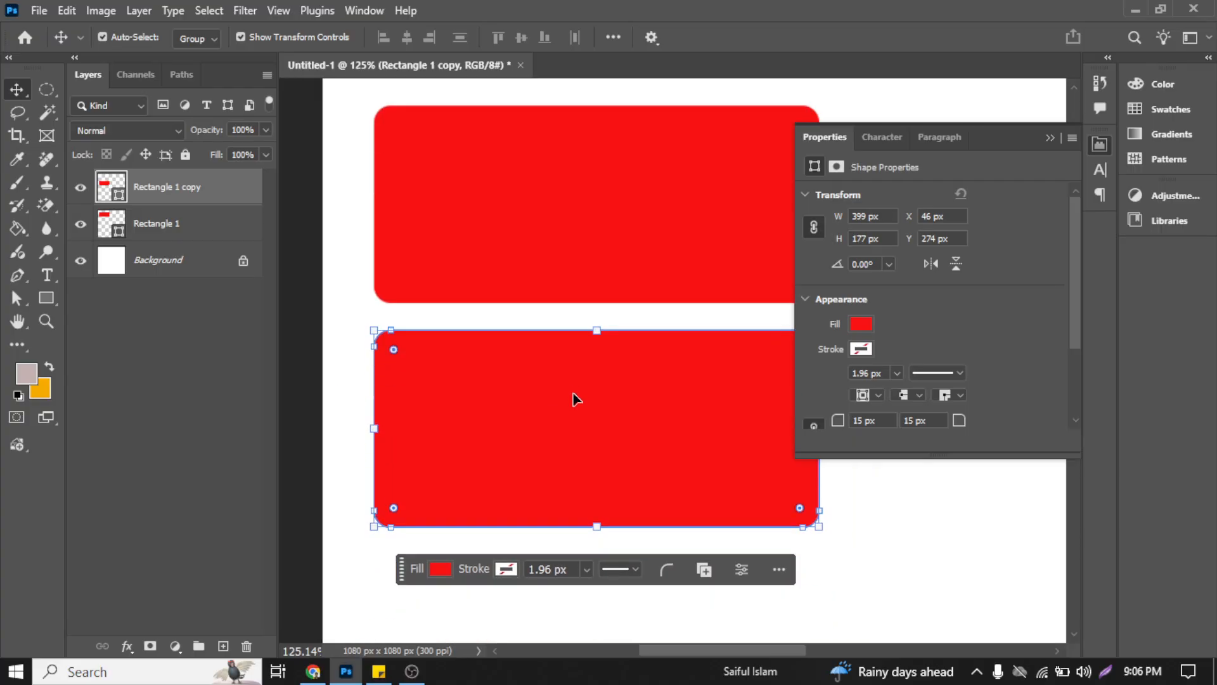
Step: Give the lower rectangle copy a light pinkish-grey stroke from the recently used colors and remove its fill
left_click(866, 350)
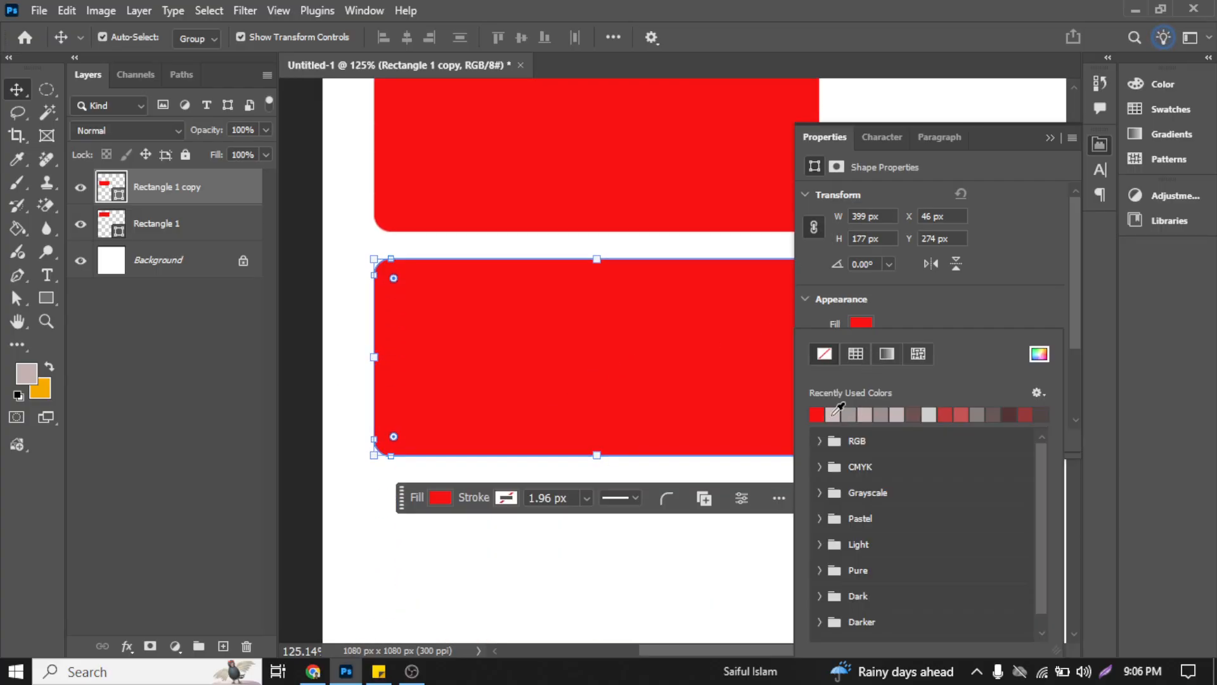
left_click(835, 414)
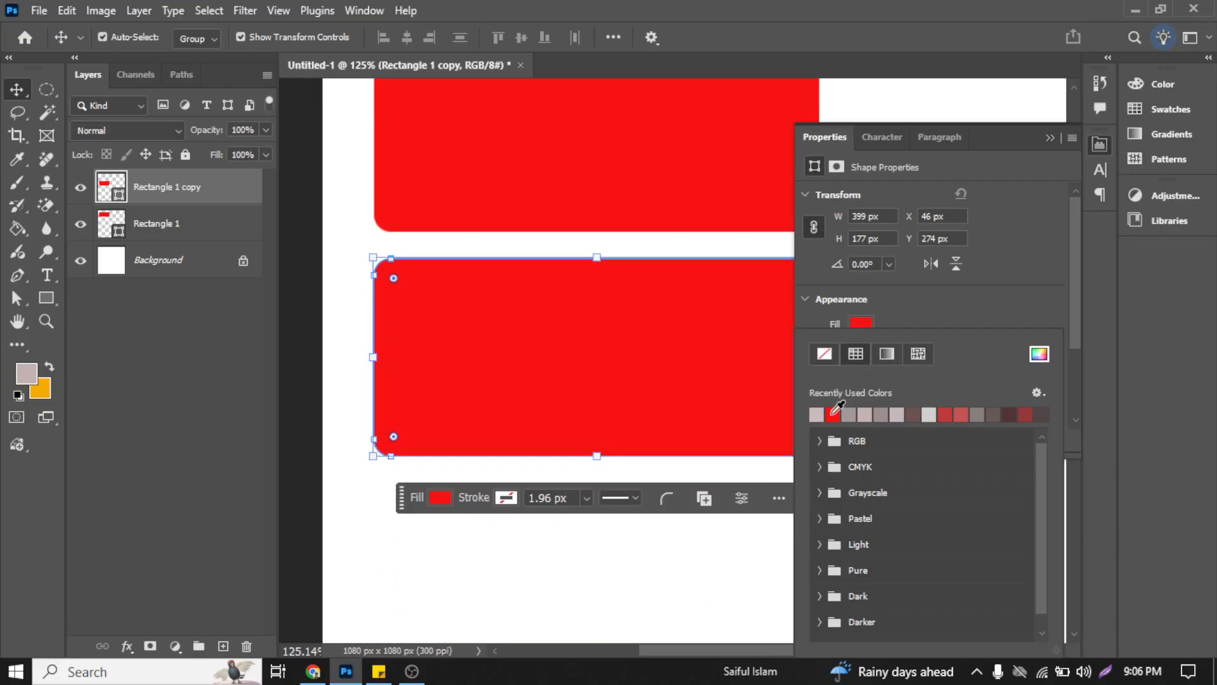
left_click(923, 311)
left_click(861, 325)
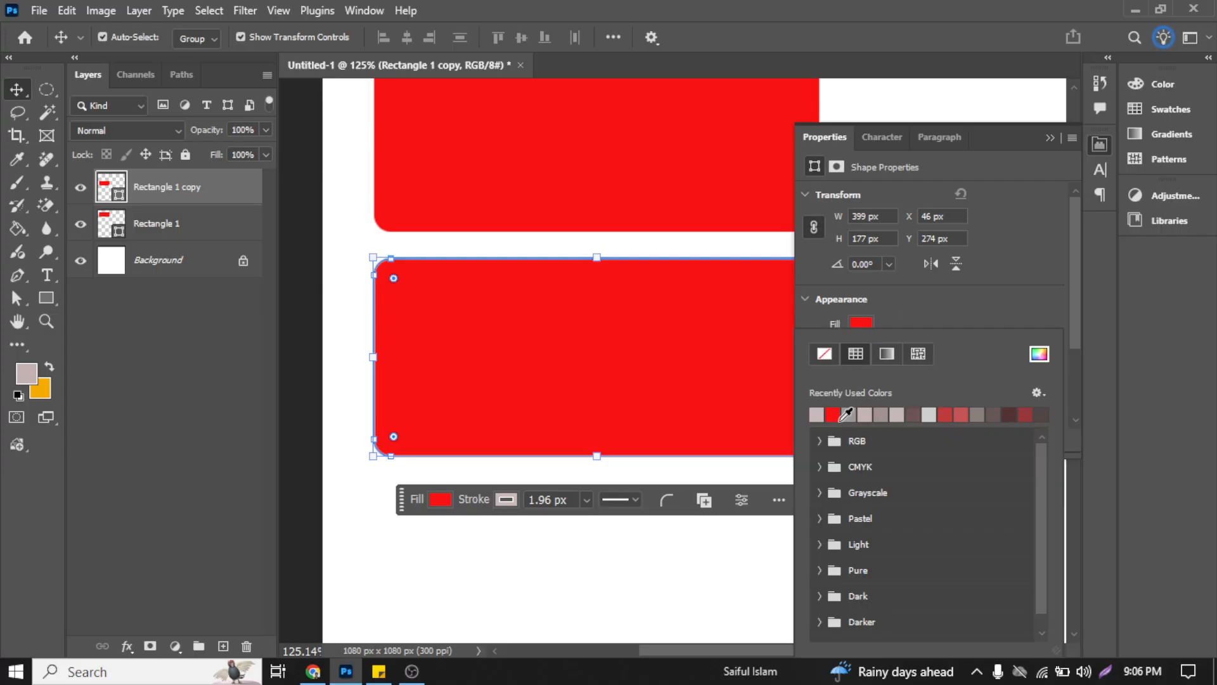
left_click(825, 353)
left_click(469, 298)
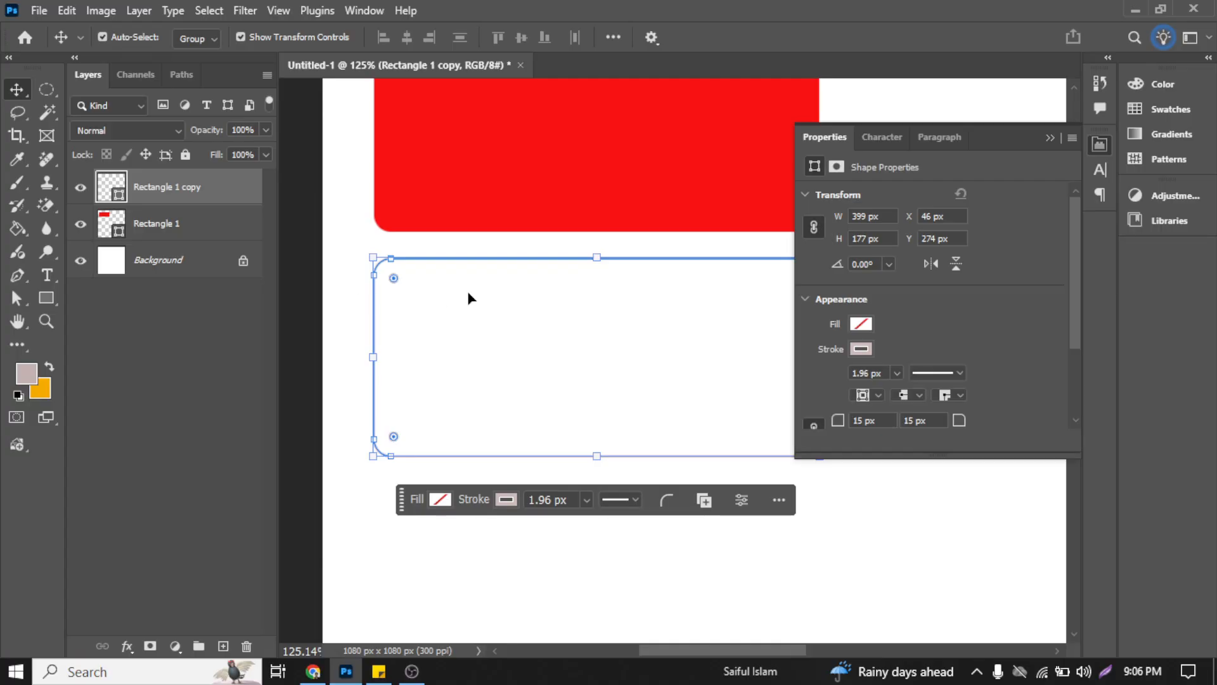
left_click(469, 295)
Step: Duplicate the red rectangle beside the original, at about X 469 px, Y 77 px
scroll(469, 296, "down", 3)
scroll(632, 305, "right", 2)
left_click(538, 193)
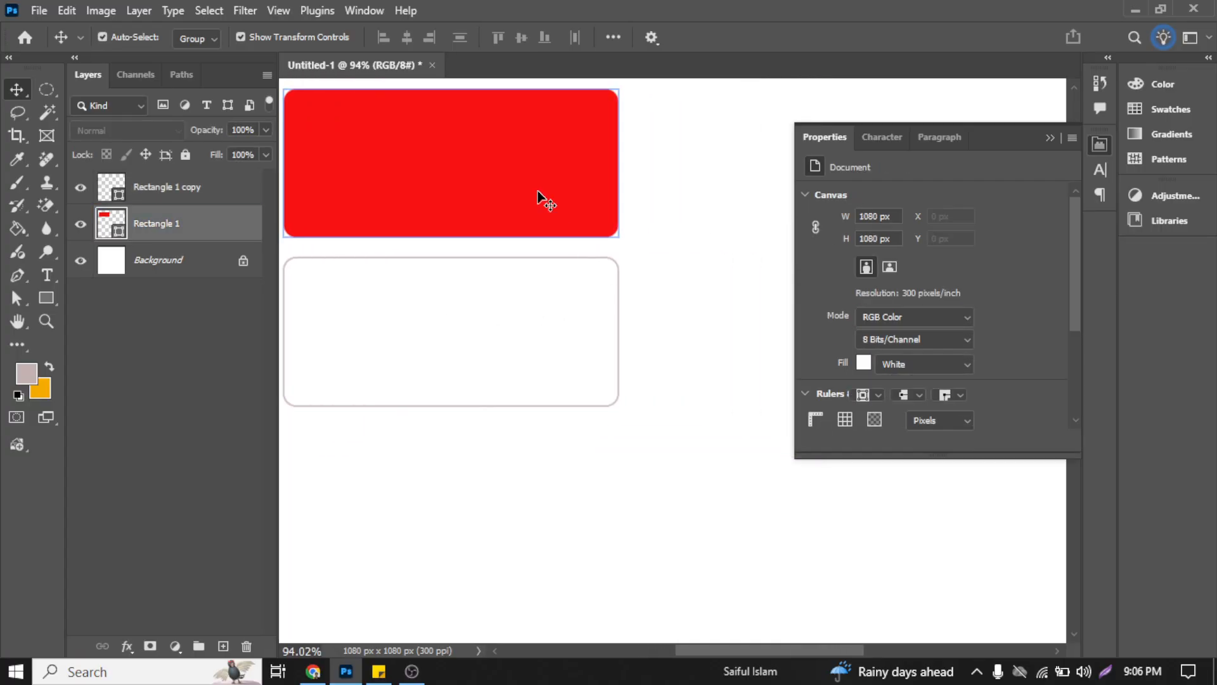
scroll(451, 184, "down", 2)
left_click_drag(451, 185, 716, 179)
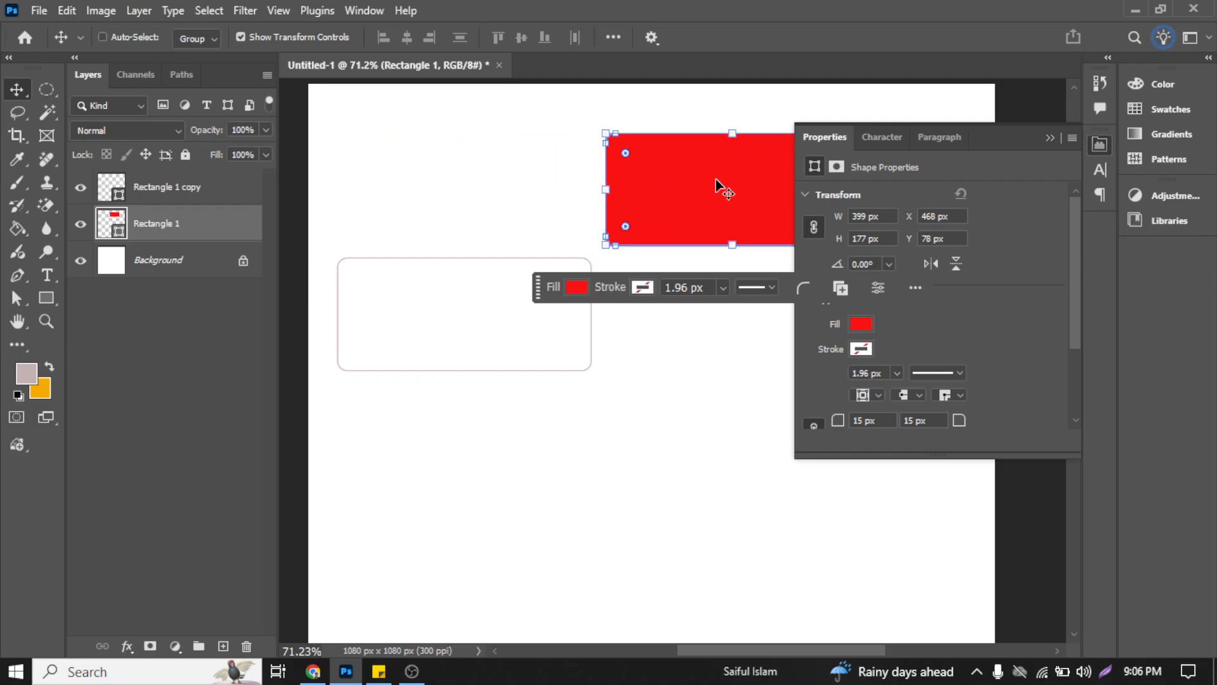
key("ctrl+z")
mouse_move(530, 185)
left_mouse_down()
mouse_move(773, 174)
mouse_move(780, 185)
left_mouse_up()
scroll(672, 212, "right", 5)
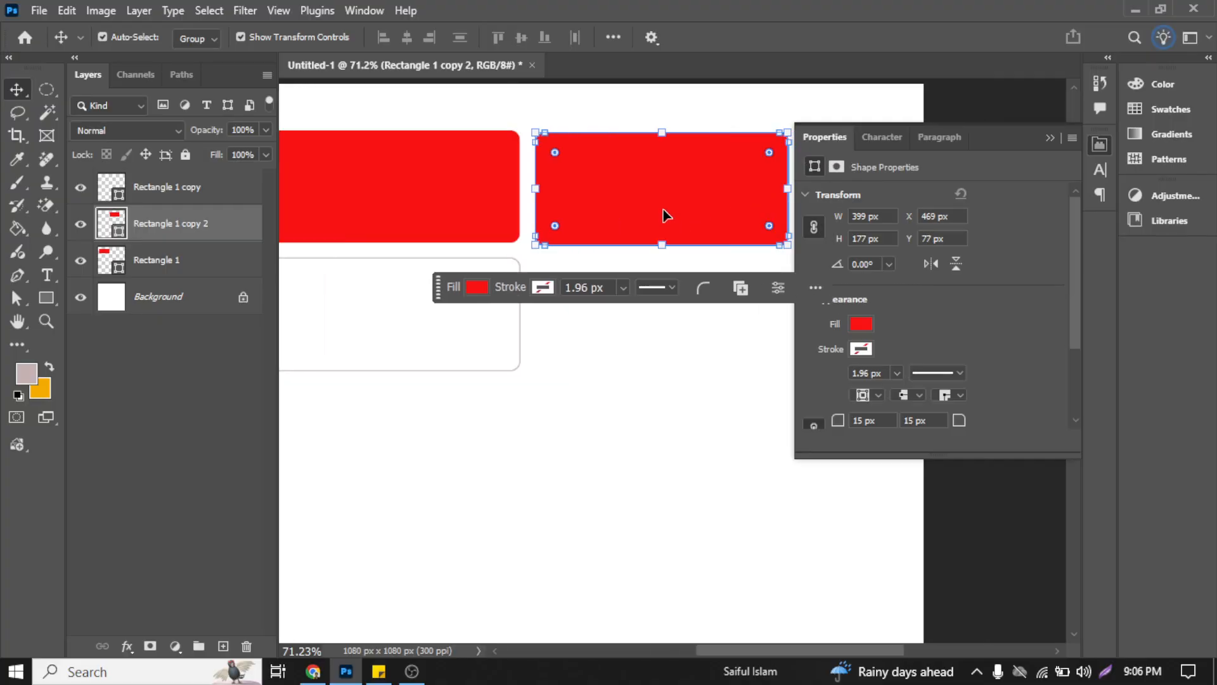
Step: Examine the line style presets in the stroke options of the second red rectangle
scroll(611, 217, "up", 1)
scroll(610, 217, "up", 2)
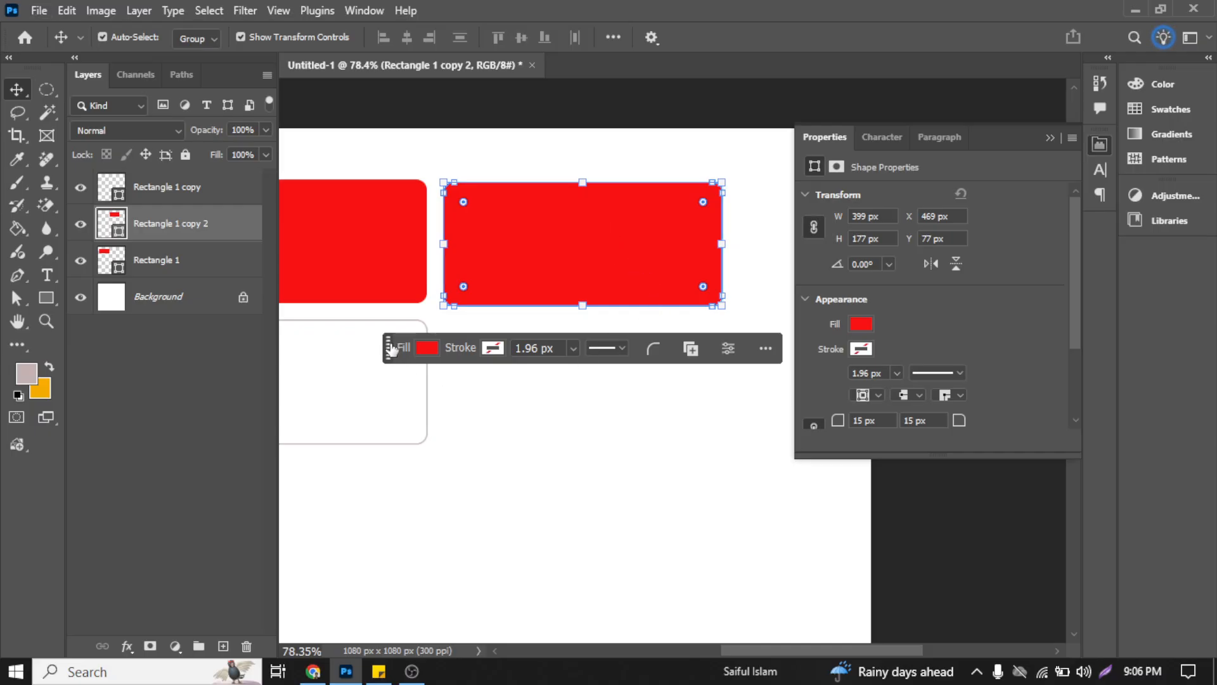
left_click_drag(391, 349, 381, 533)
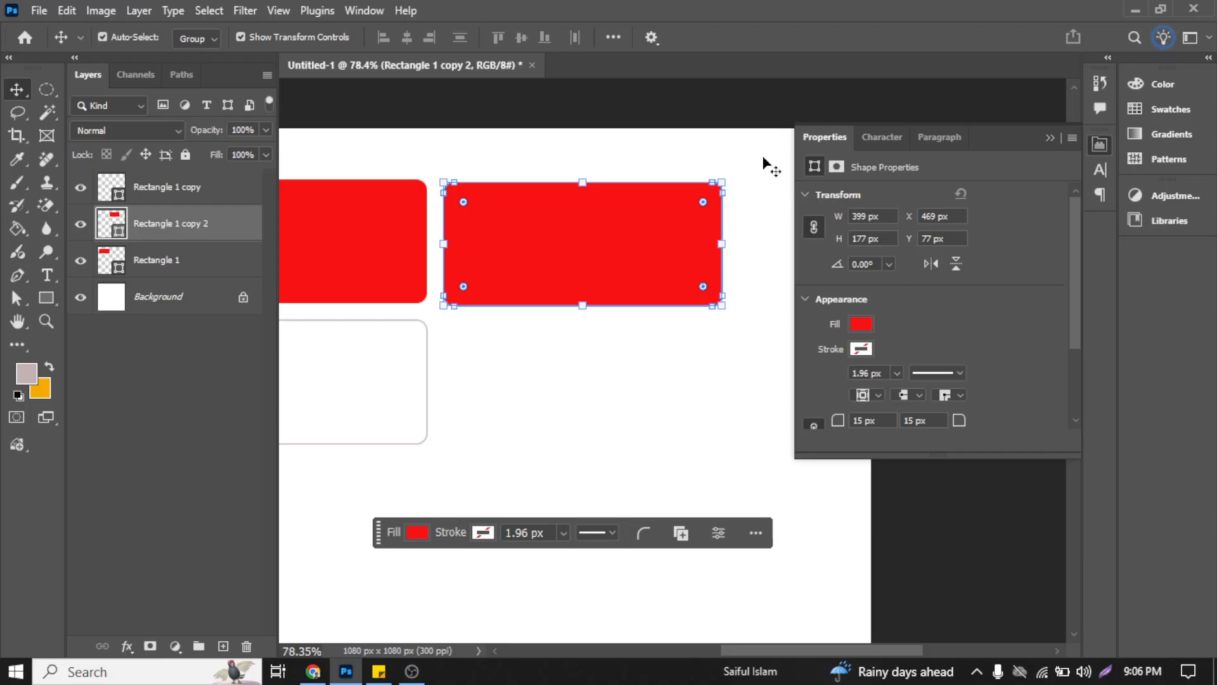
scroll(988, 313, "down", 3)
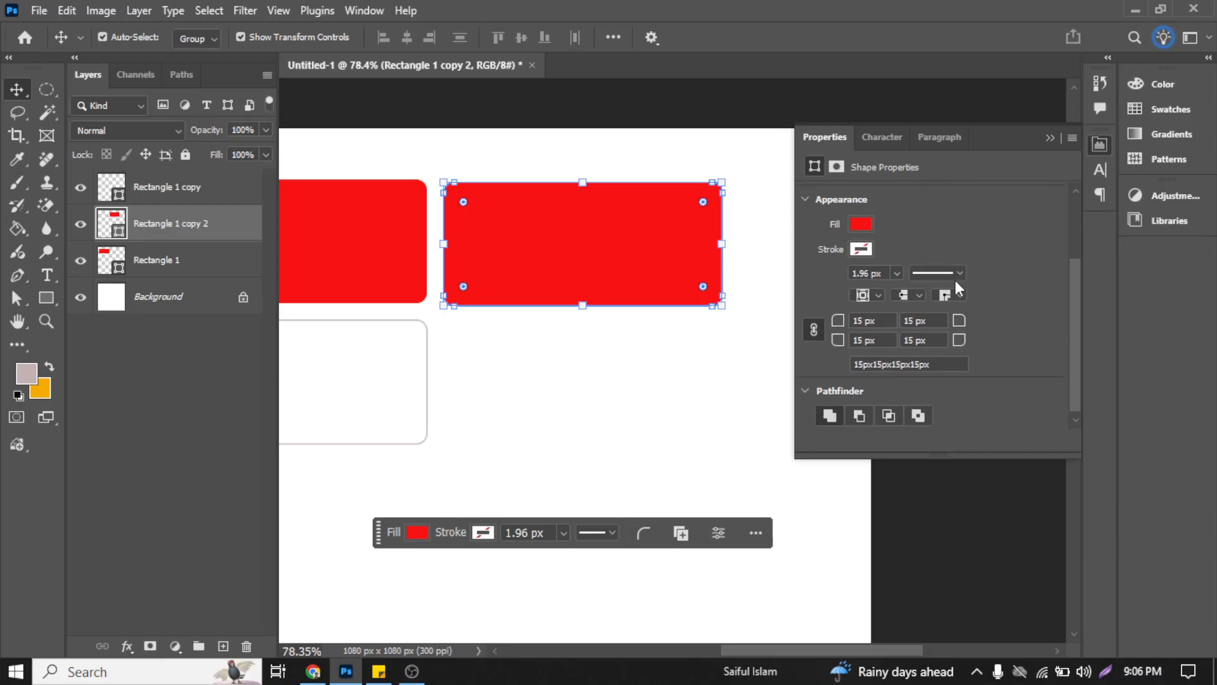
left_click(897, 273)
left_click(958, 273)
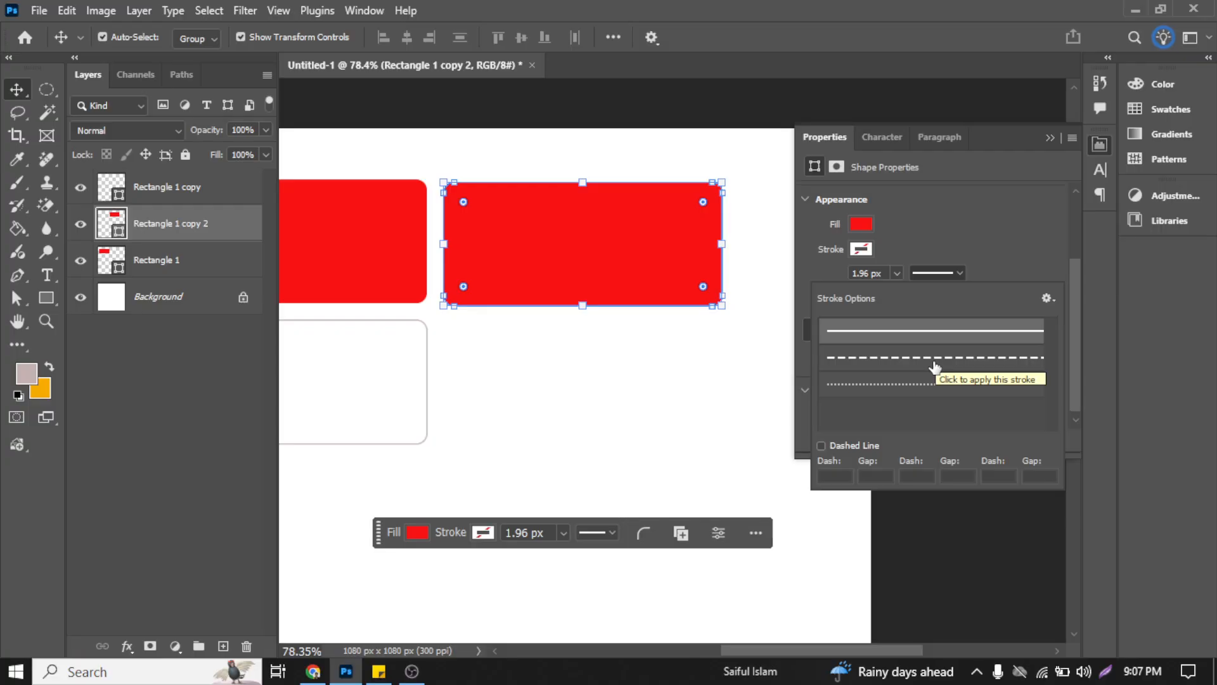
scroll(918, 366, "down", 2)
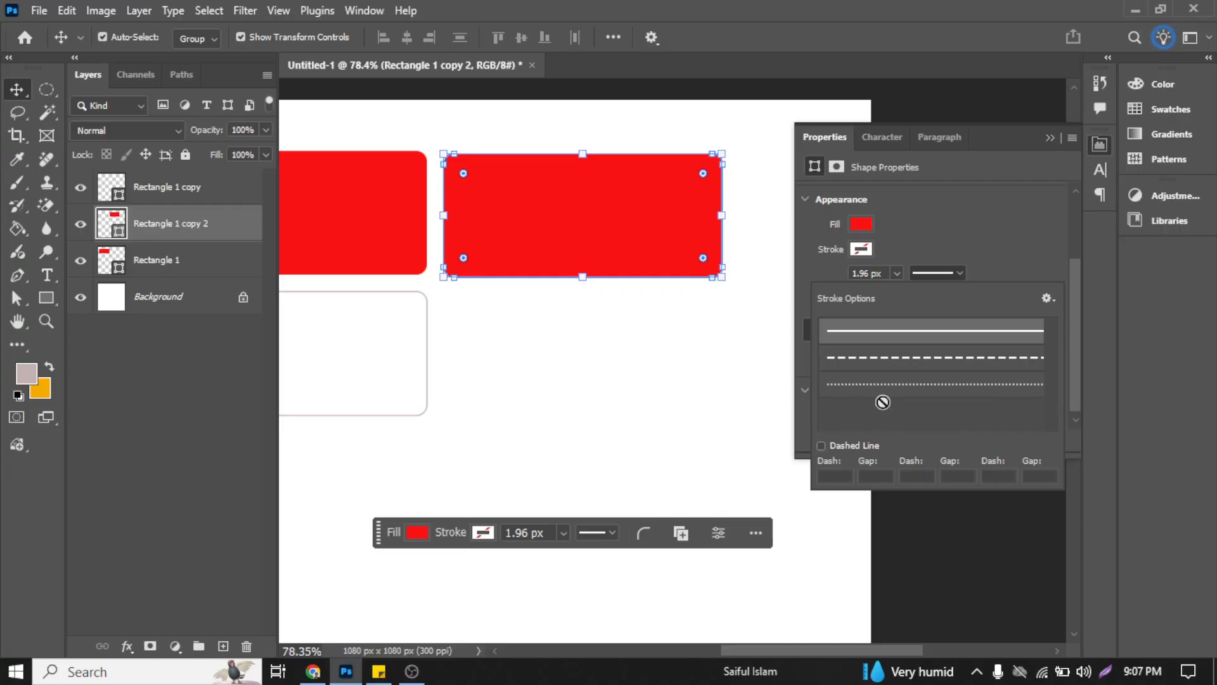
left_click(993, 261)
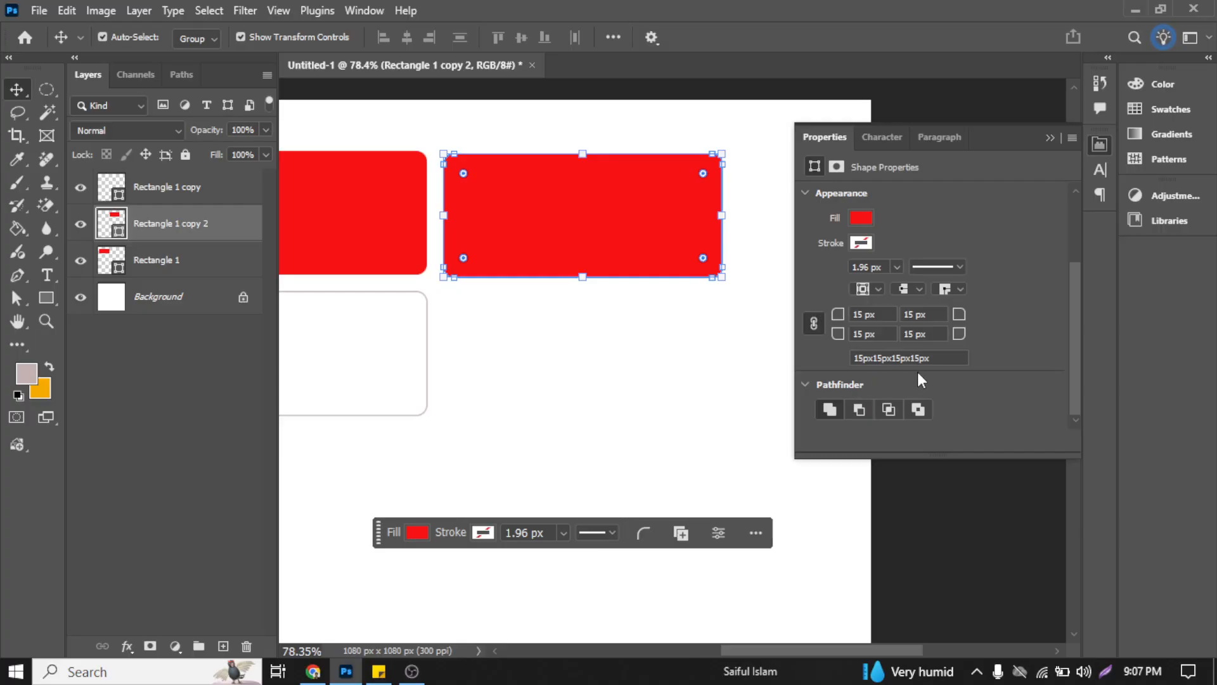
Step: Duplicate the second red rectangle so the copy overlaps it at about X 528 px, Y 148 px
scroll(522, 360, "down", 1)
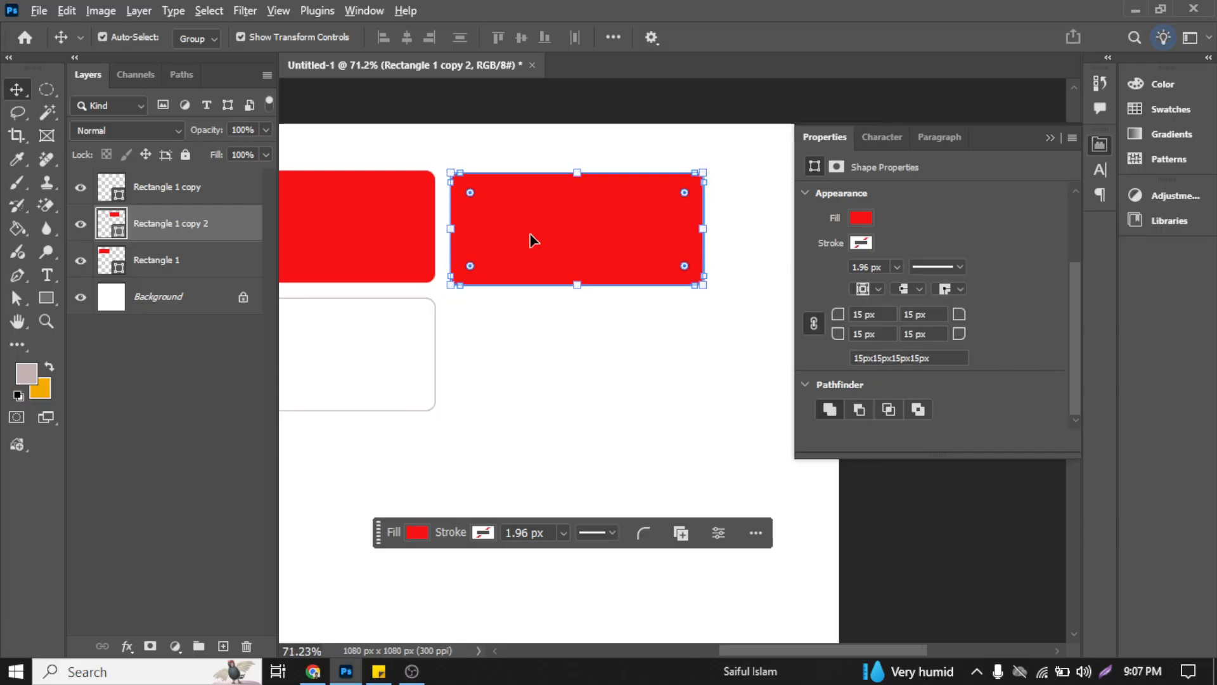
left_click_drag(532, 239, 569, 285)
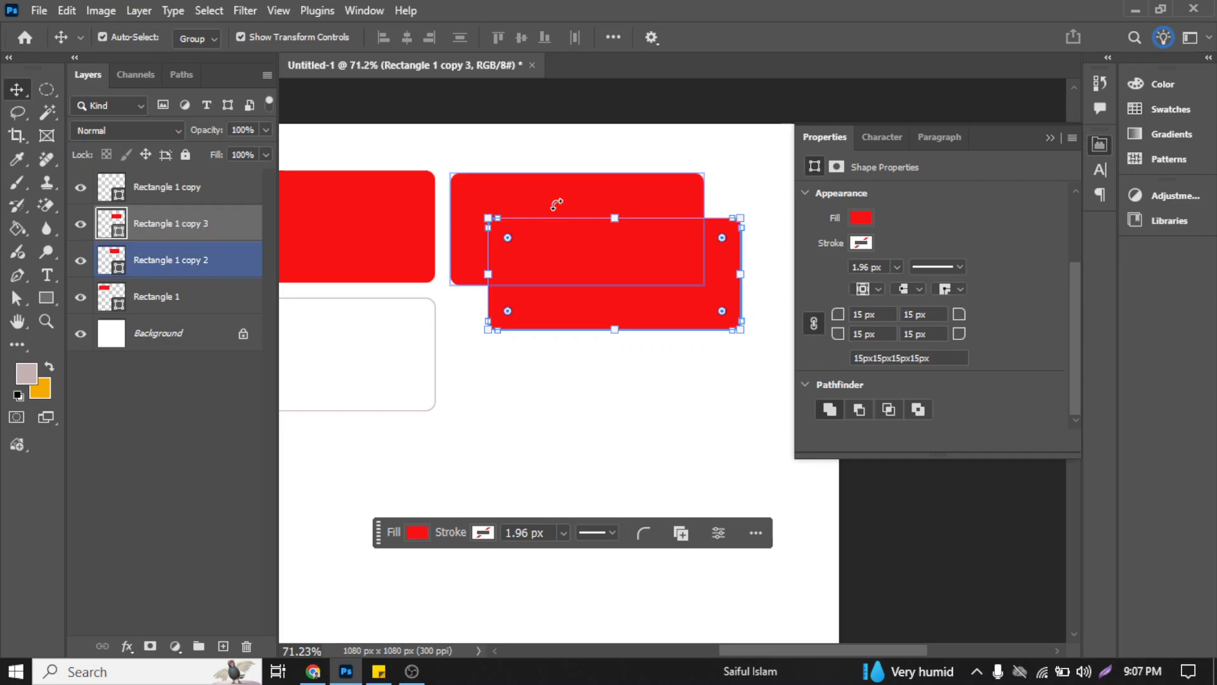
left_click(525, 193, "shift")
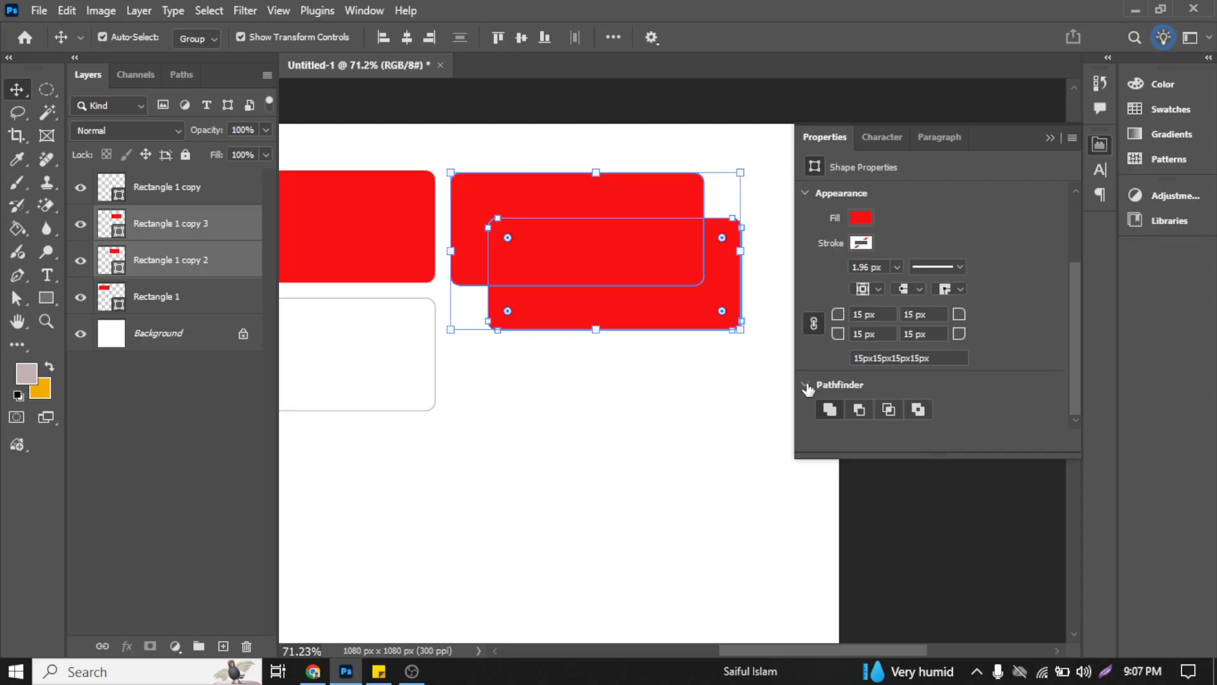
left_click(744, 413)
left_click(657, 252)
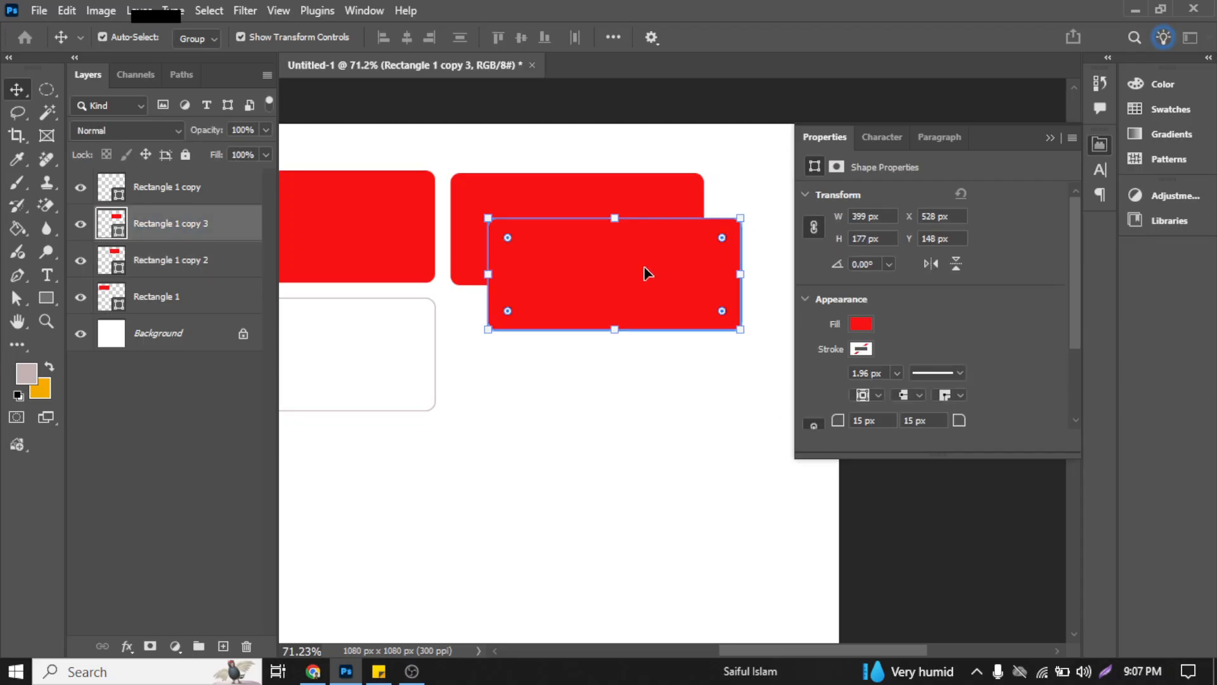
Step: Move the overlapping rectangle copy to about X 540 px, Y 330 px and delete it
scroll(941, 290, "down", 4)
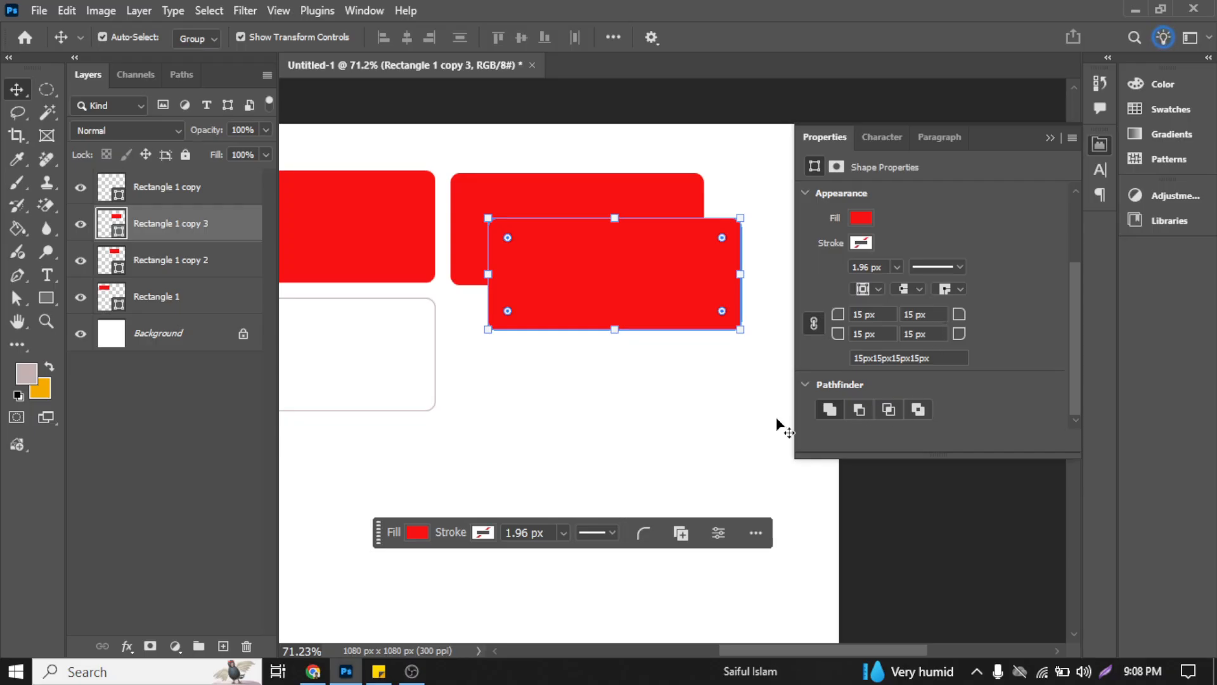
left_click(576, 331)
left_click_drag(572, 280, 581, 397)
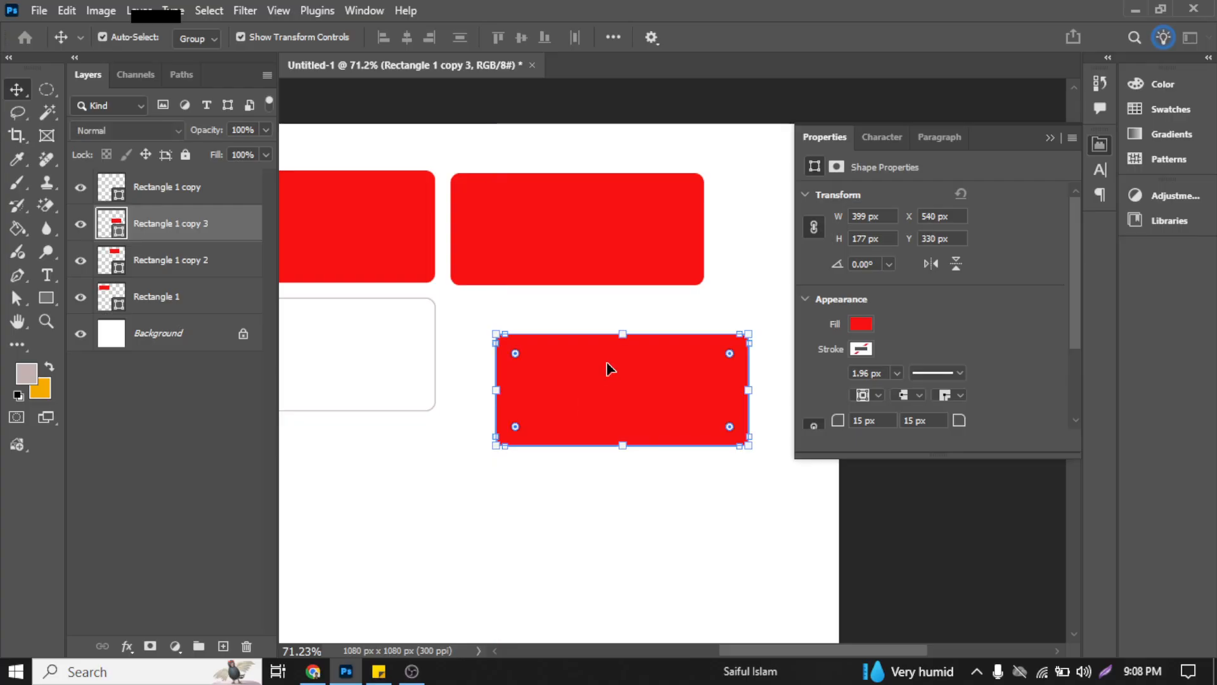
key("Delete")
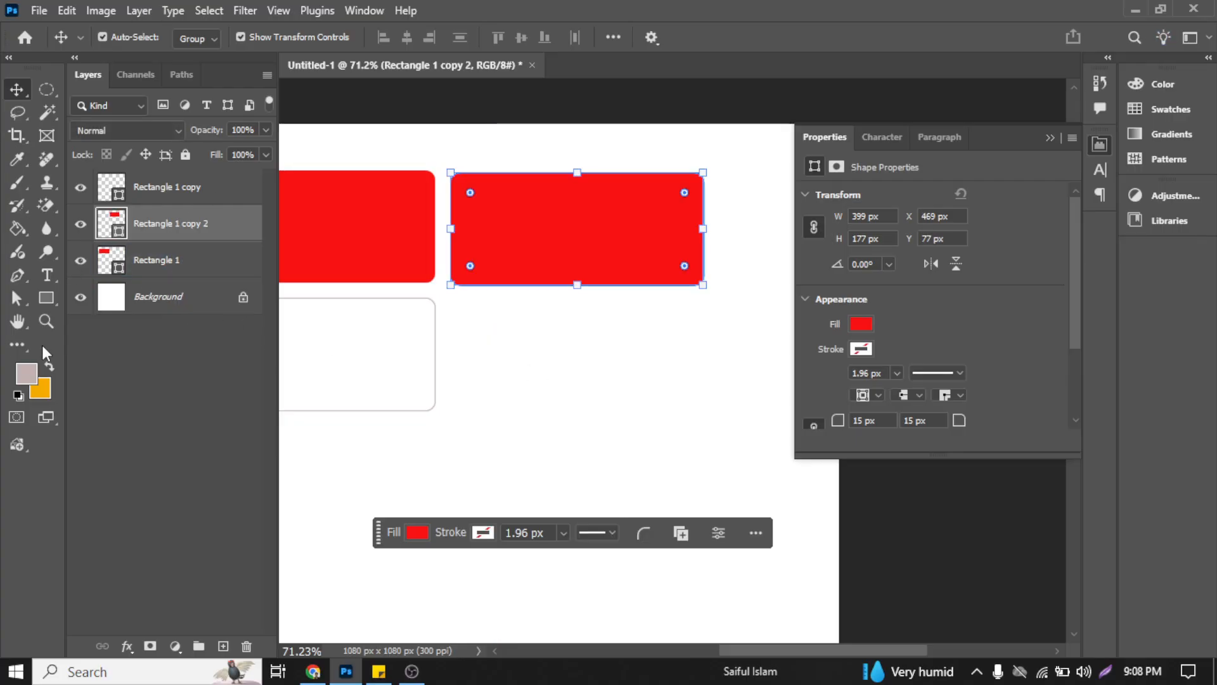
Step: Draw a circle about 302 px in diameter below the second red rectangle, within the same shape layer, and reselect that layer
left_click(46, 298)
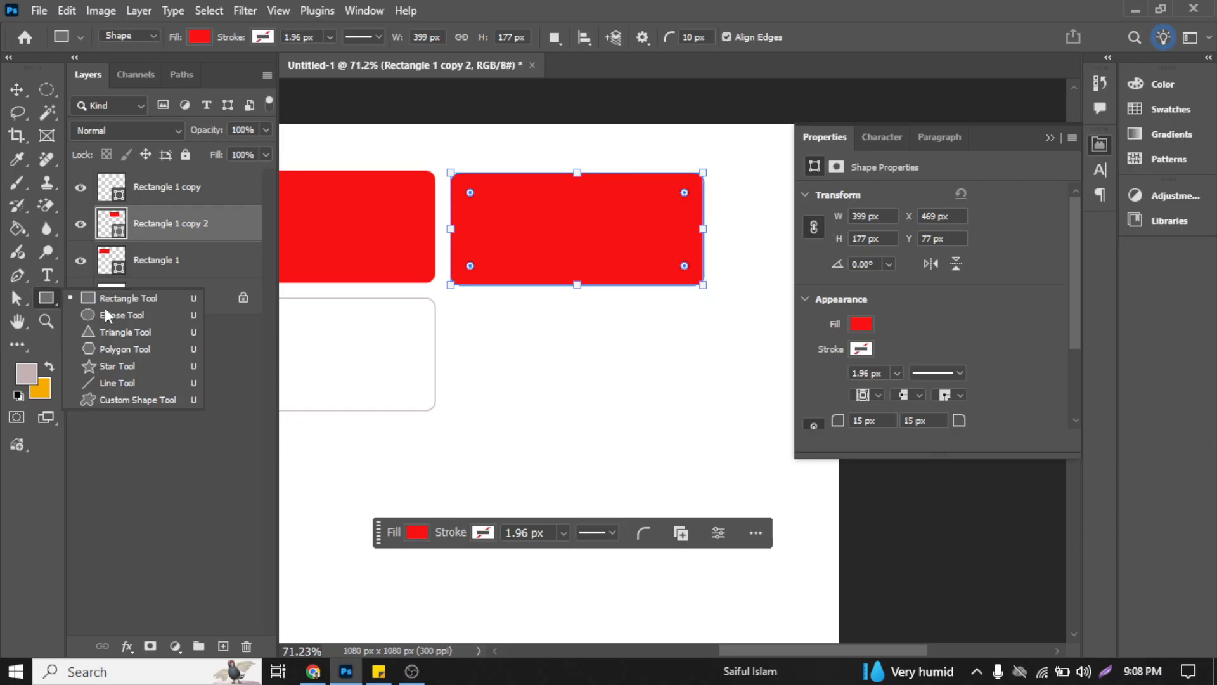
left_click(147, 318)
left_click_drag(530, 407, 630, 501)
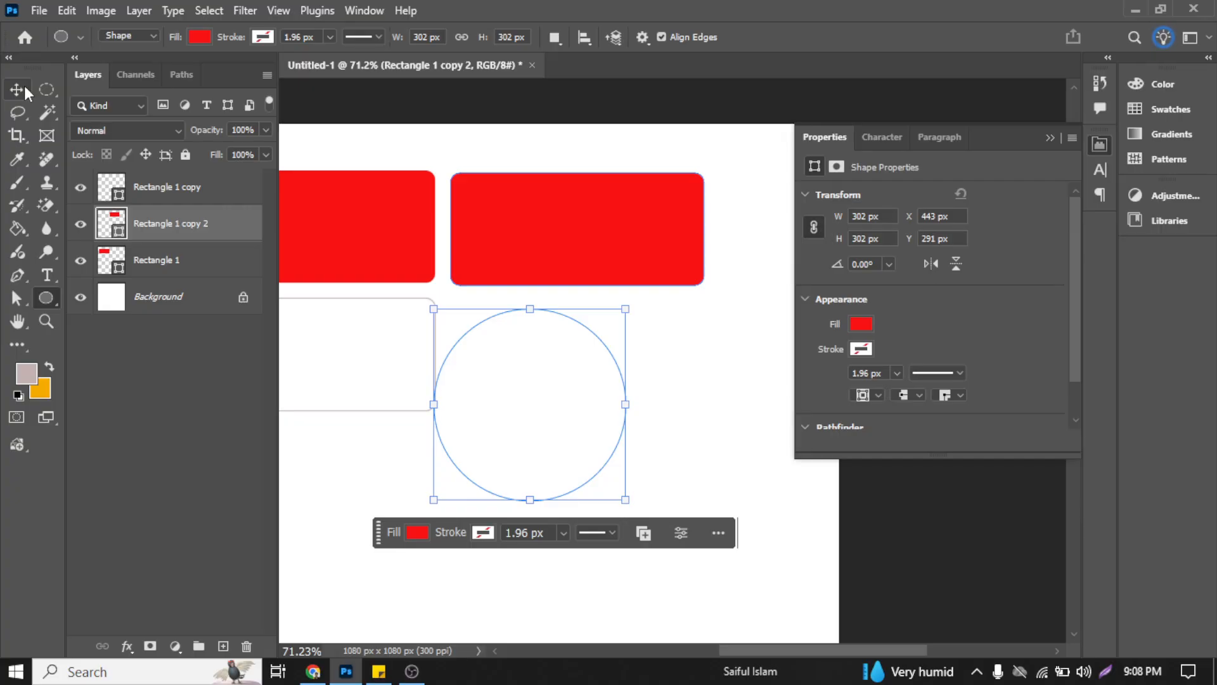
left_click(417, 534)
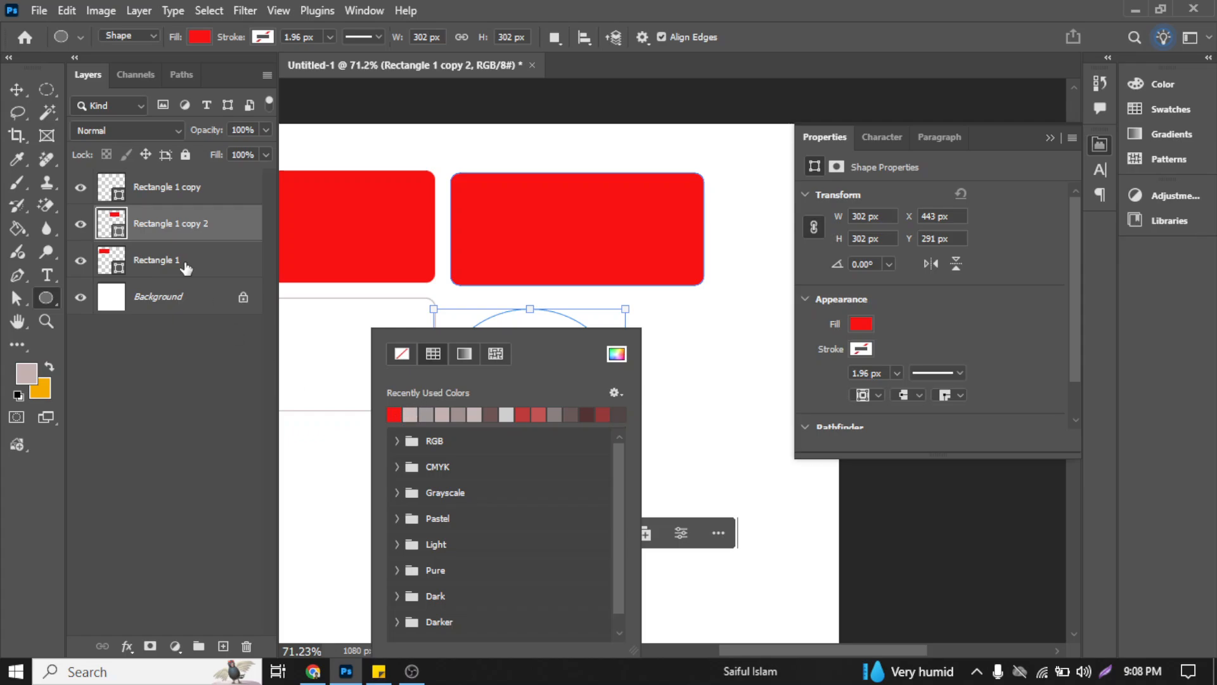
left_click(19, 88)
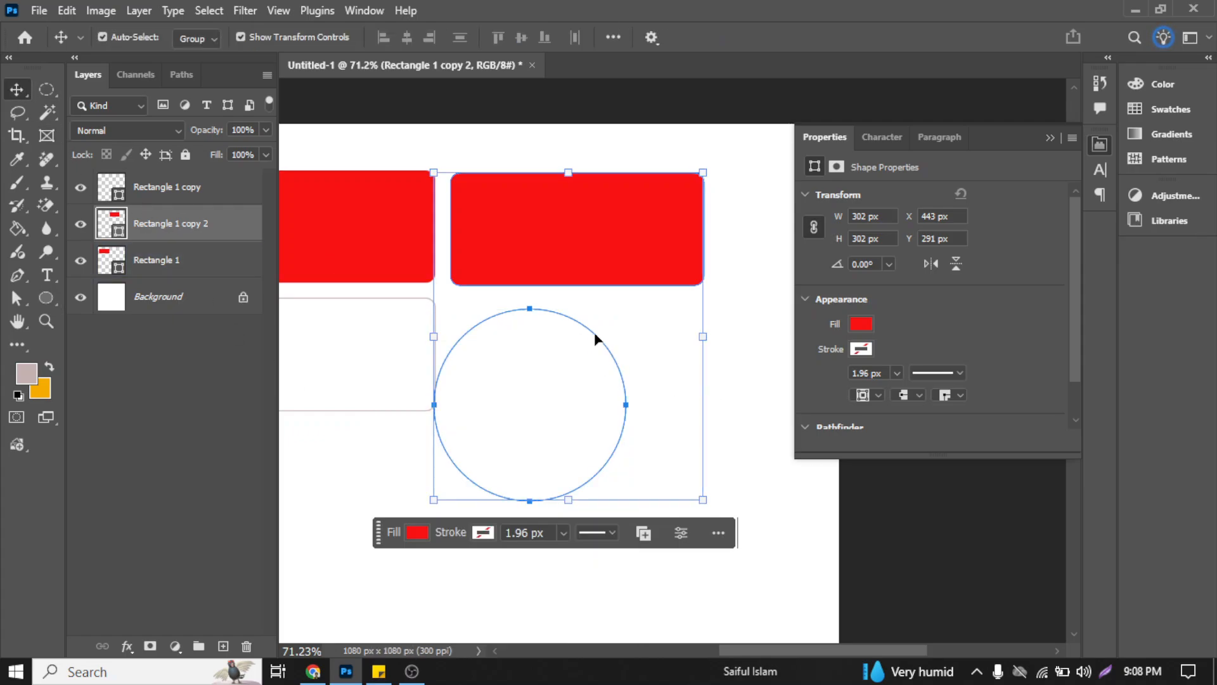
left_click(611, 350)
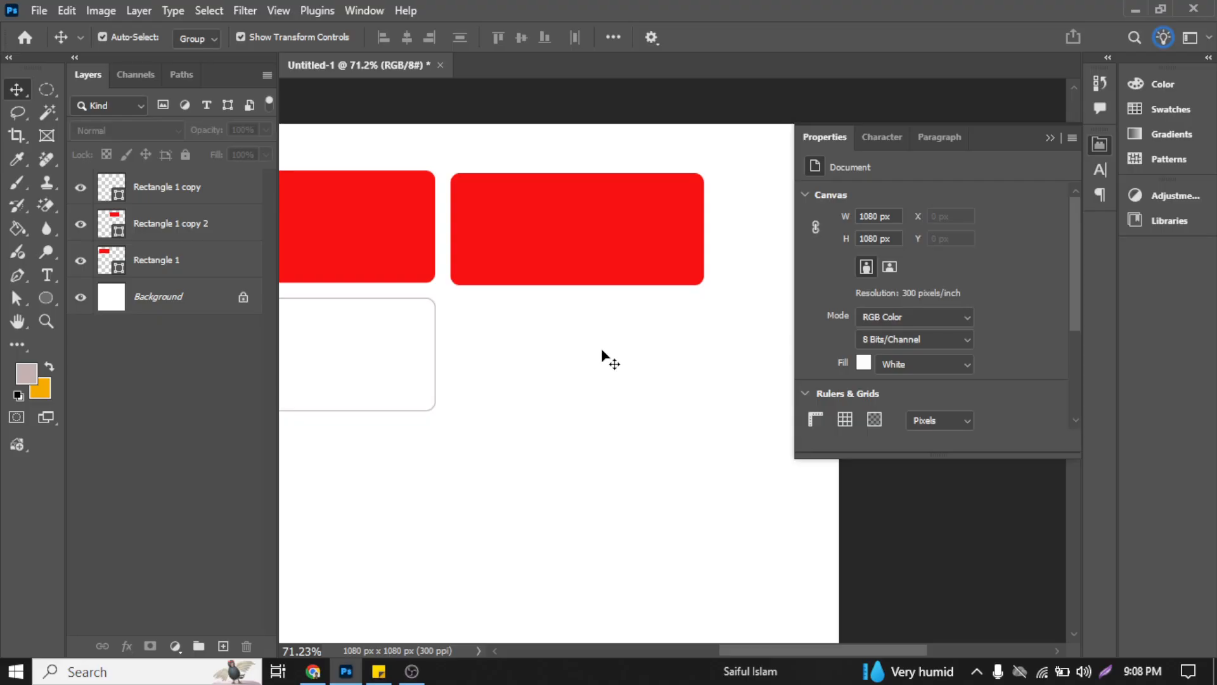
left_click_drag(603, 351, 688, 421)
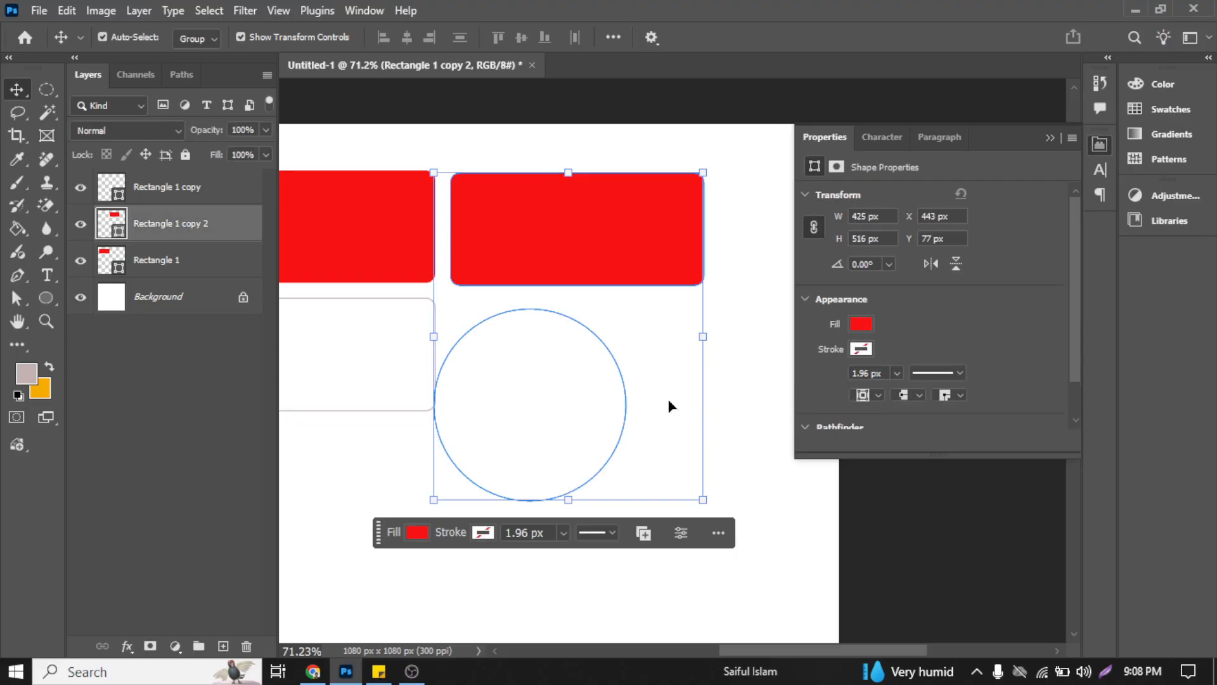
Step: Apply the Combine Shapes pathfinder mode to the circle and the second red rectangle
scroll(677, 293, "down", 3)
scroll(700, 321, "down", 3)
scroll(796, 338, "down", 1)
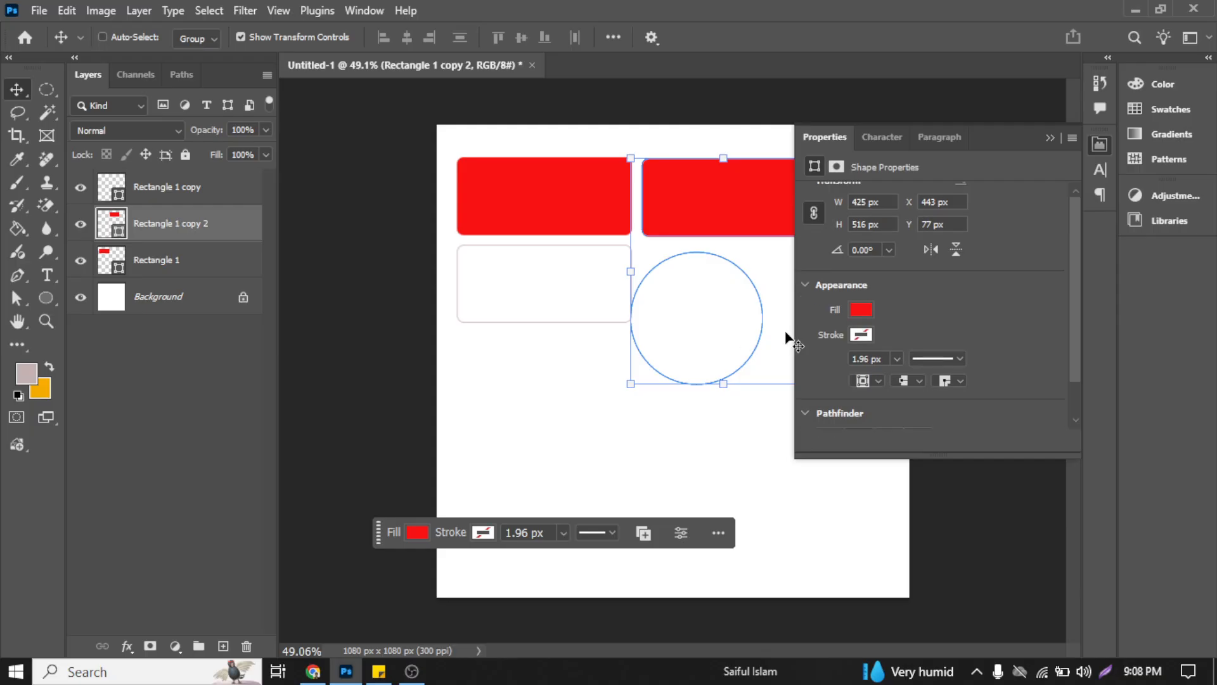
left_click(805, 414)
scroll(845, 392, "down", 1)
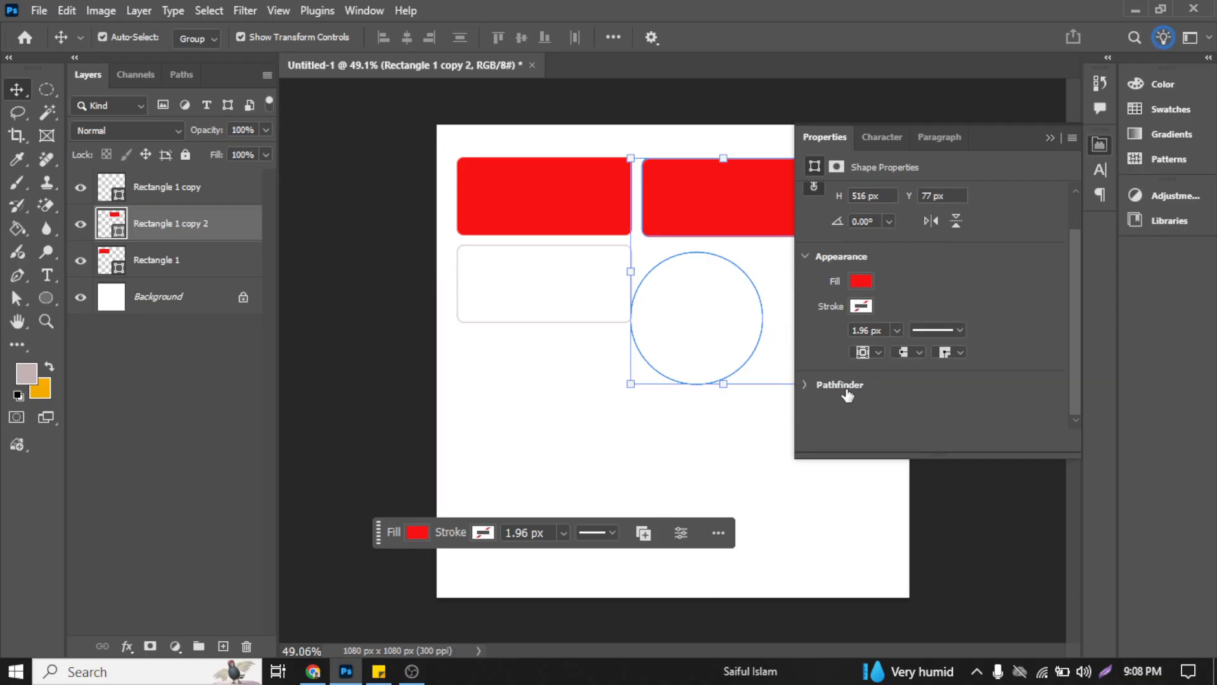
left_click(806, 384)
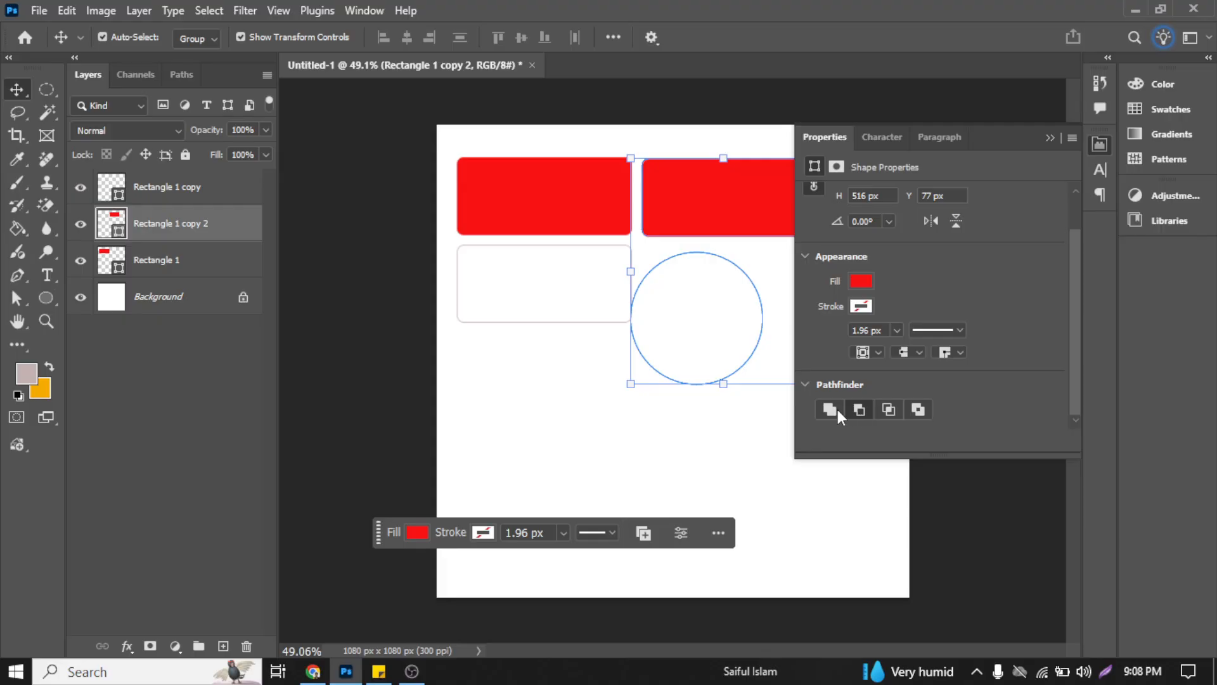
left_click(835, 409)
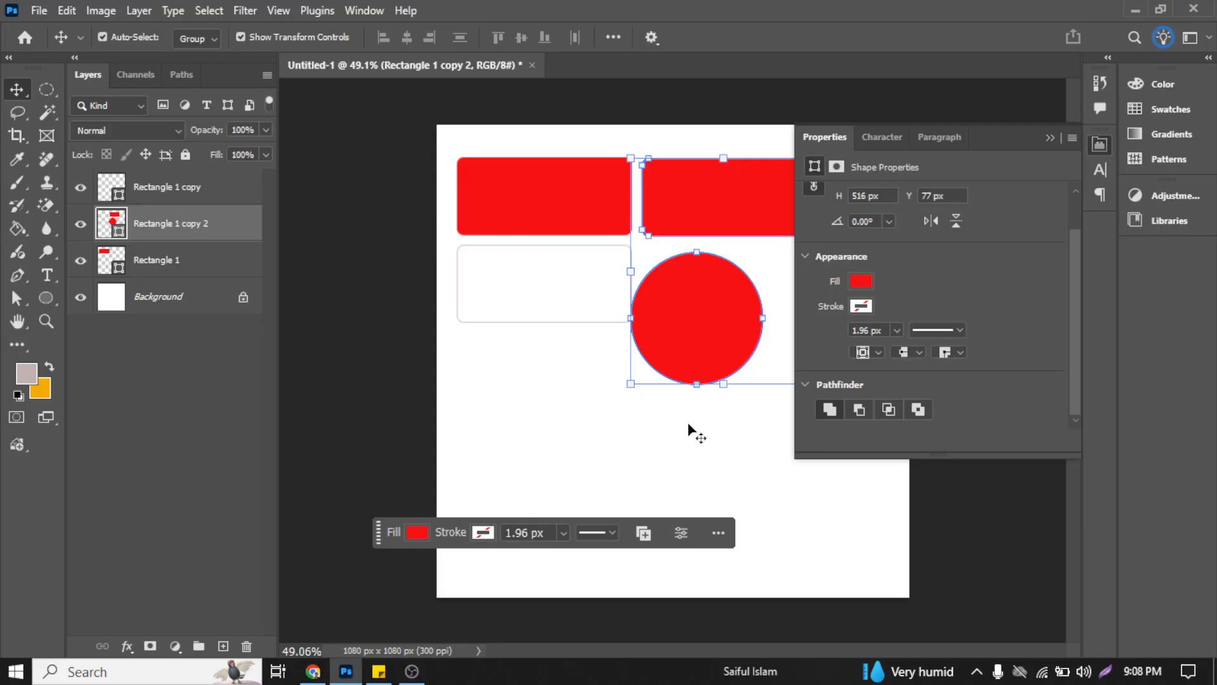
Step: Try the Subtract Front Shape mode on the rectangle and circle paths and return to Combine Shapes
left_click(858, 411)
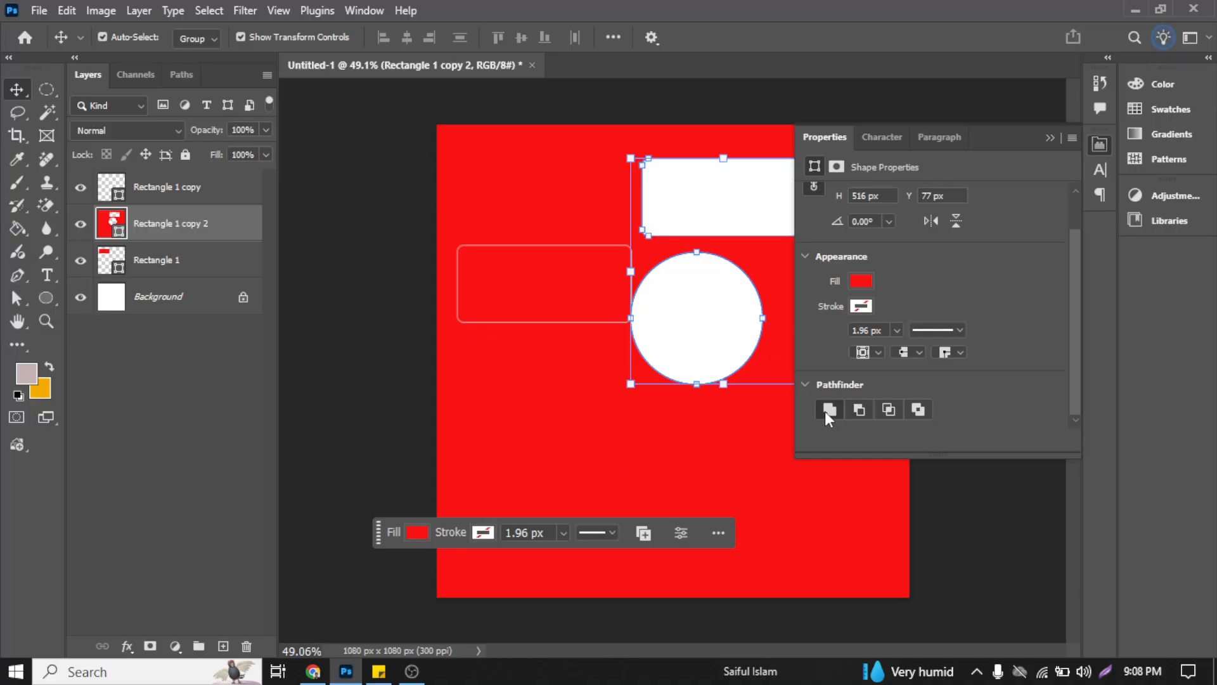
left_click(827, 410)
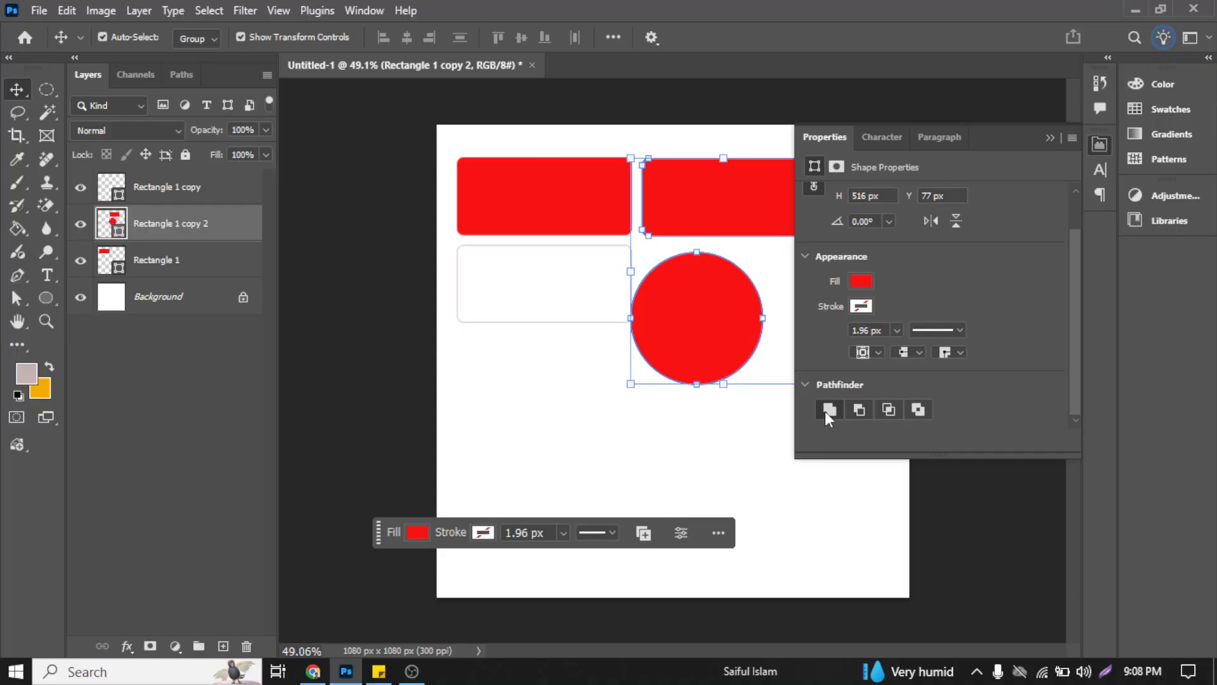
Step: Select and deselect the red circle on the canvas to check which layer it belongs to
left_click(755, 444)
left_click(712, 346)
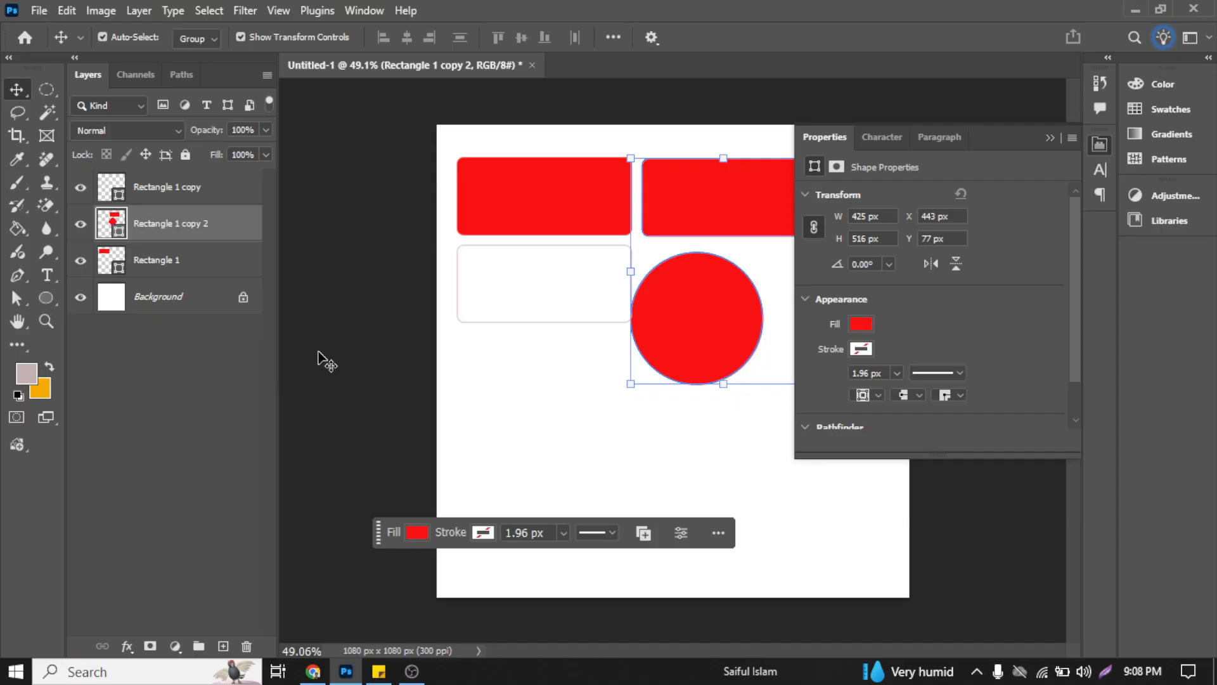
left_click(596, 392)
key("ctrl")
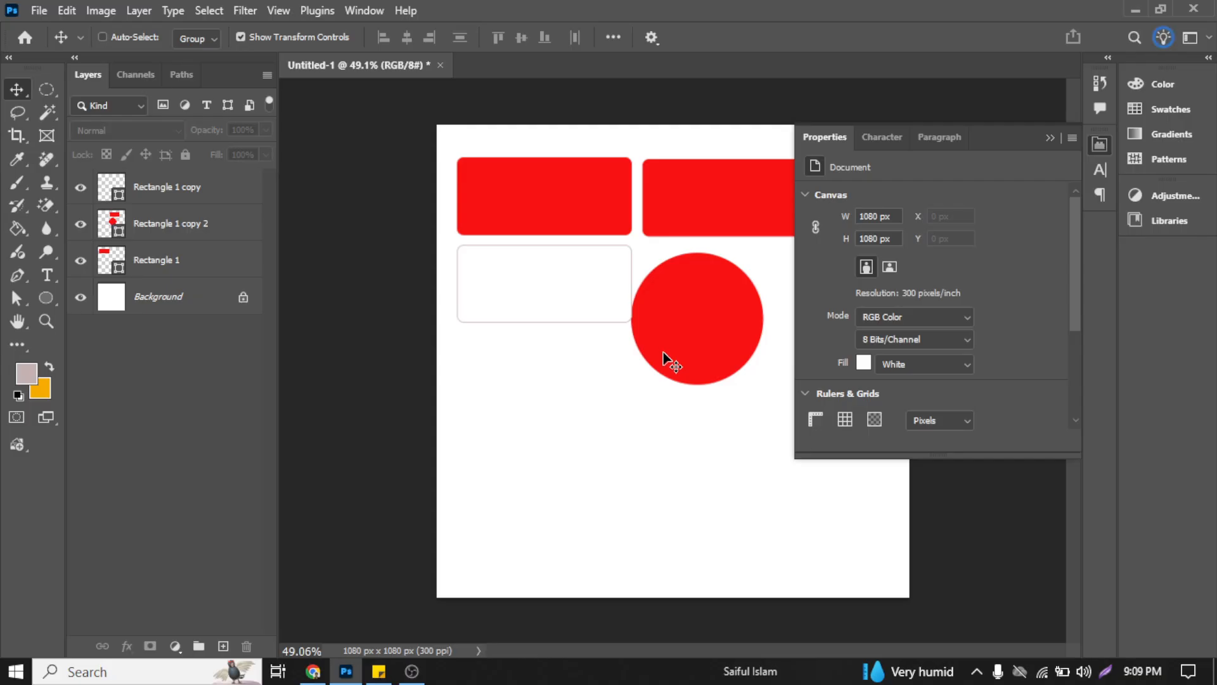
left_click(663, 352, "ctrl")
scroll(669, 357, "down", 1)
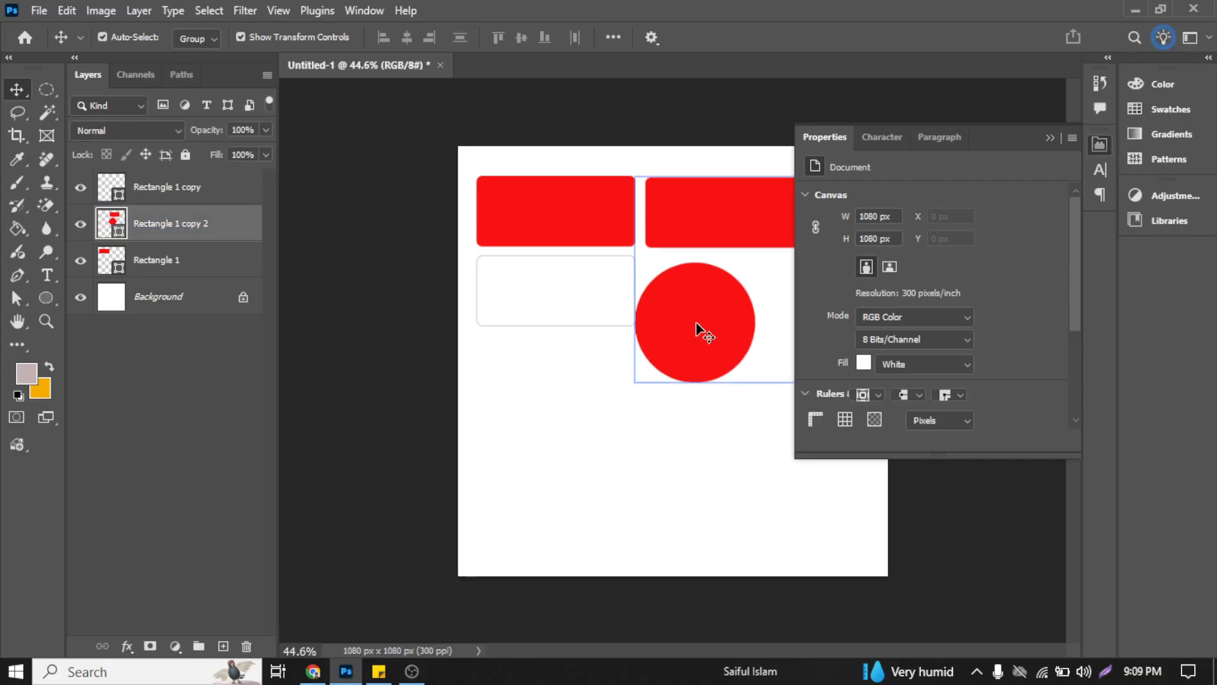
left_click(552, 435)
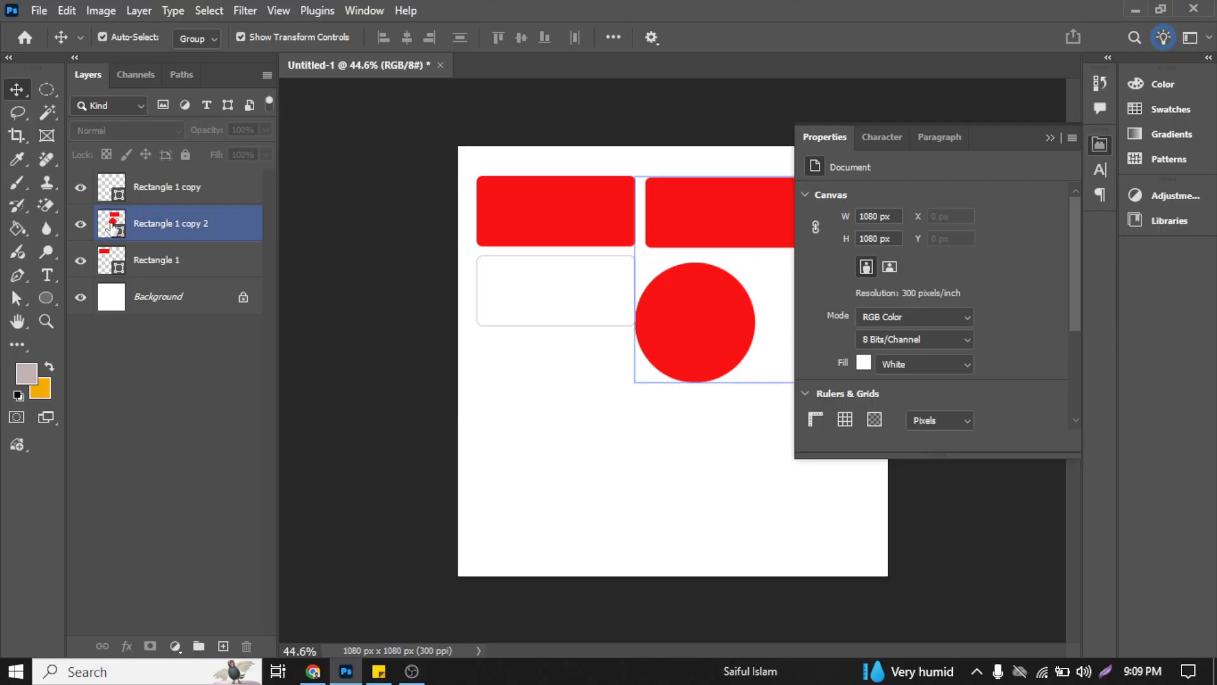
Step: Draw a horizontal 1 px line about 437 px long below the shapes, at about X 152 px, Y 687 px
left_click(39, 294)
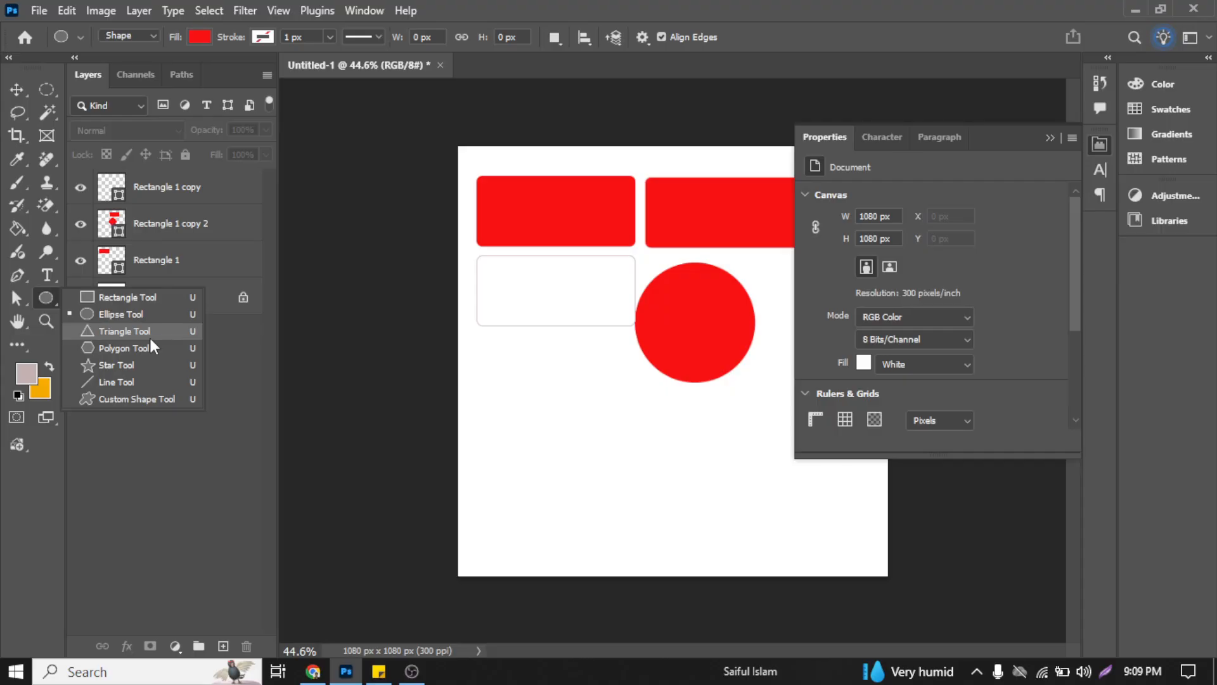
left_click(144, 382)
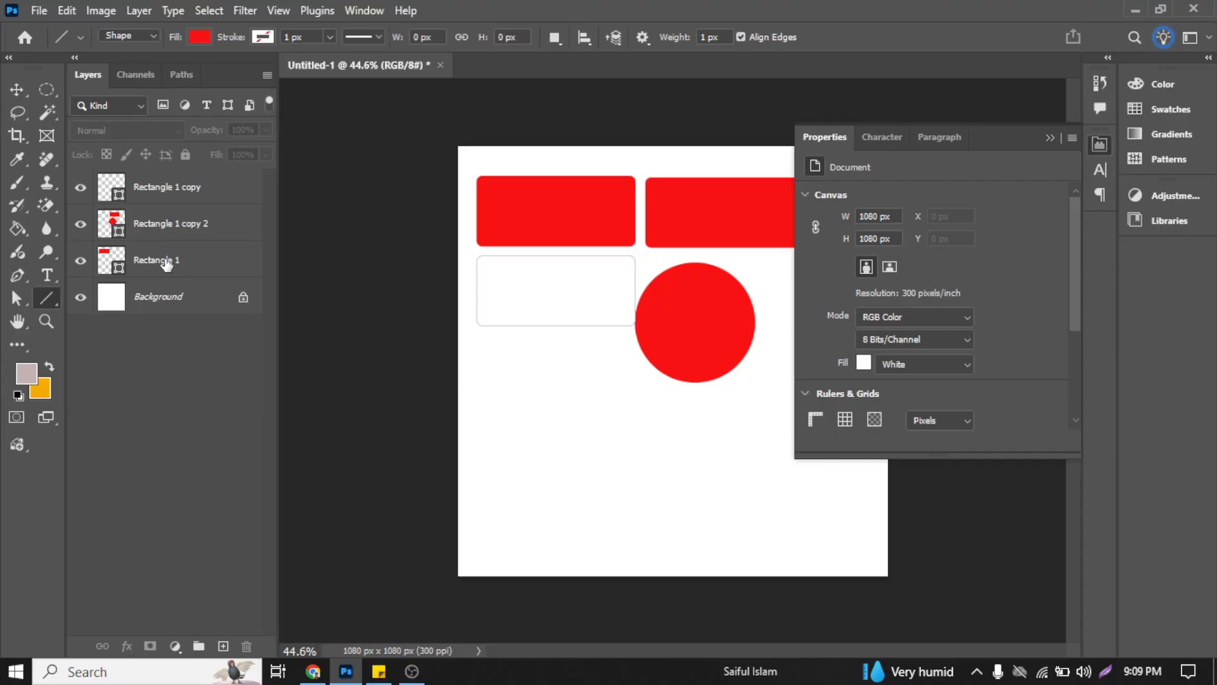
left_click_drag(521, 419, 693, 420)
left_click(18, 89)
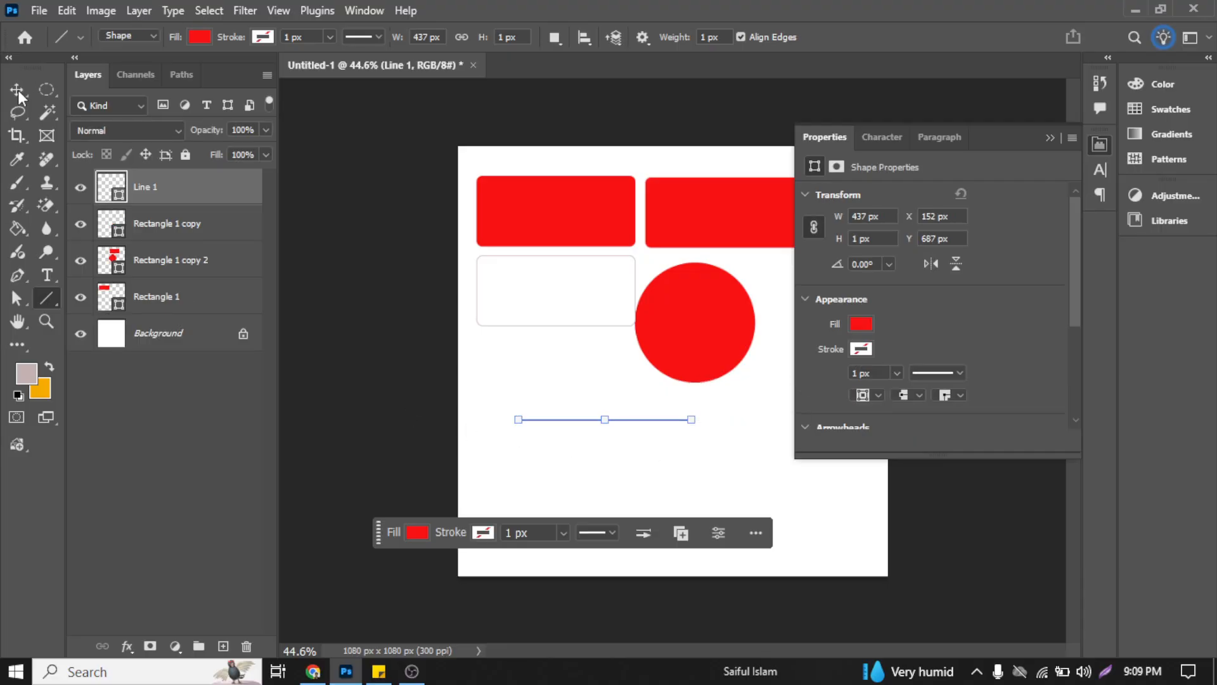
left_click(595, 454)
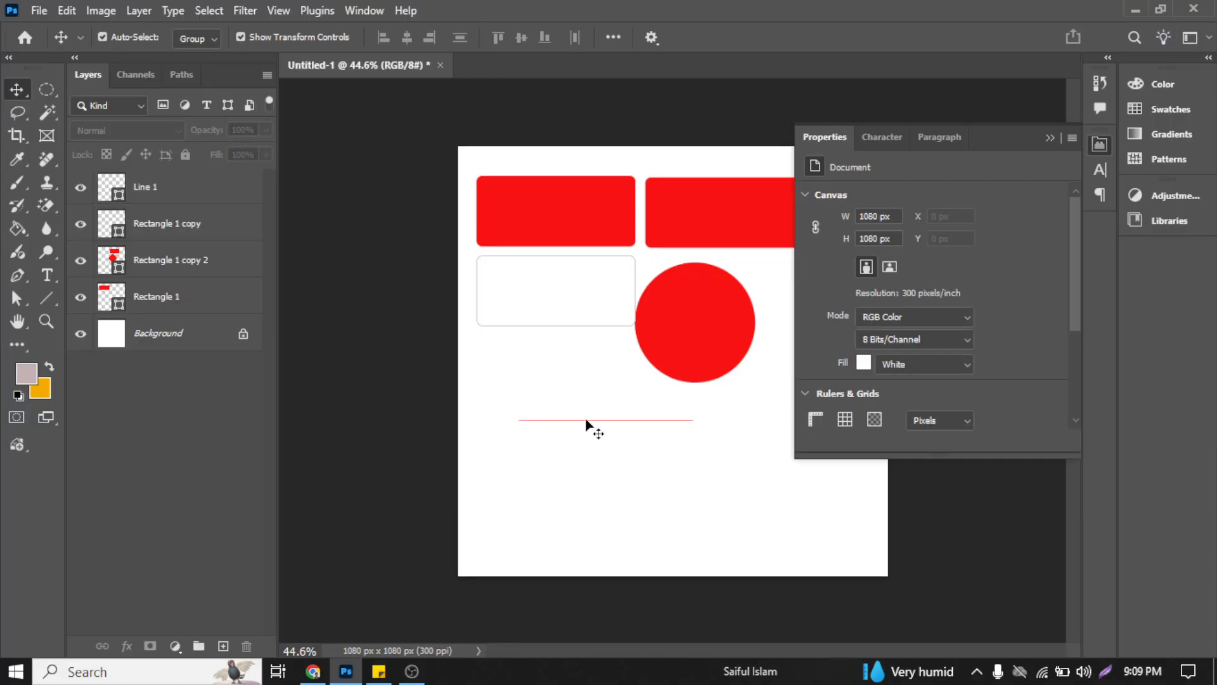
Step: With the line selected, sample the first rectangle's red as the foreground color using the Eyedropper tool, and return to the Move tool
left_click(665, 423)
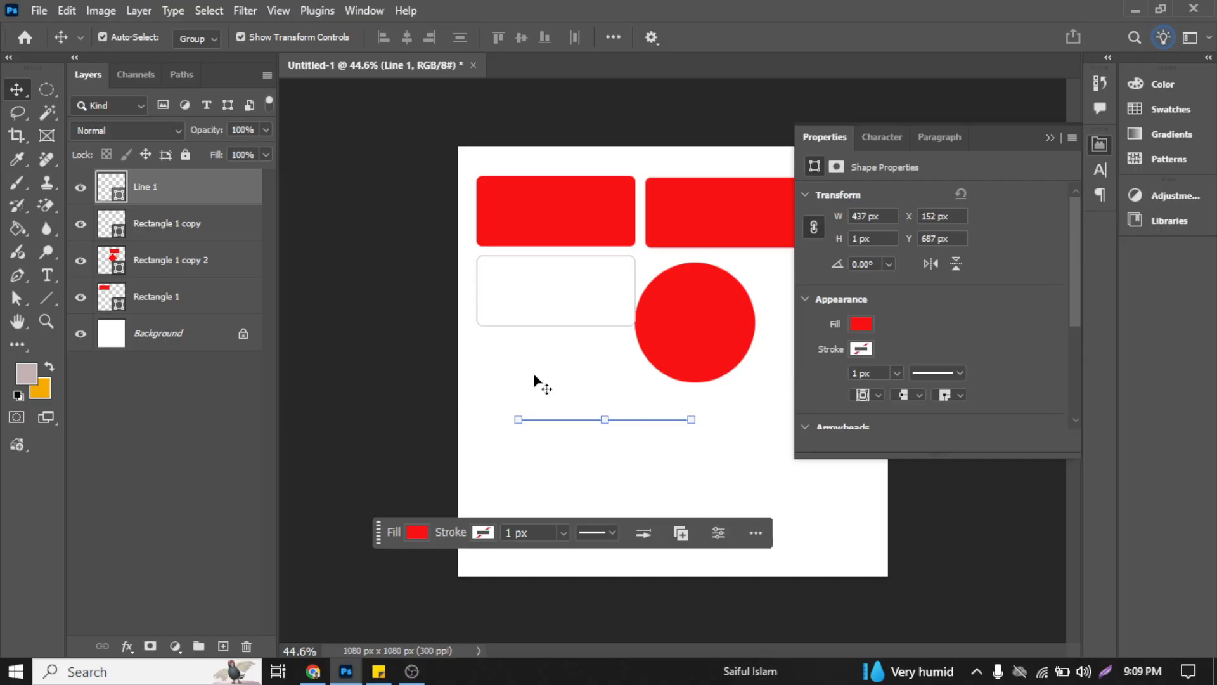
left_click(17, 158)
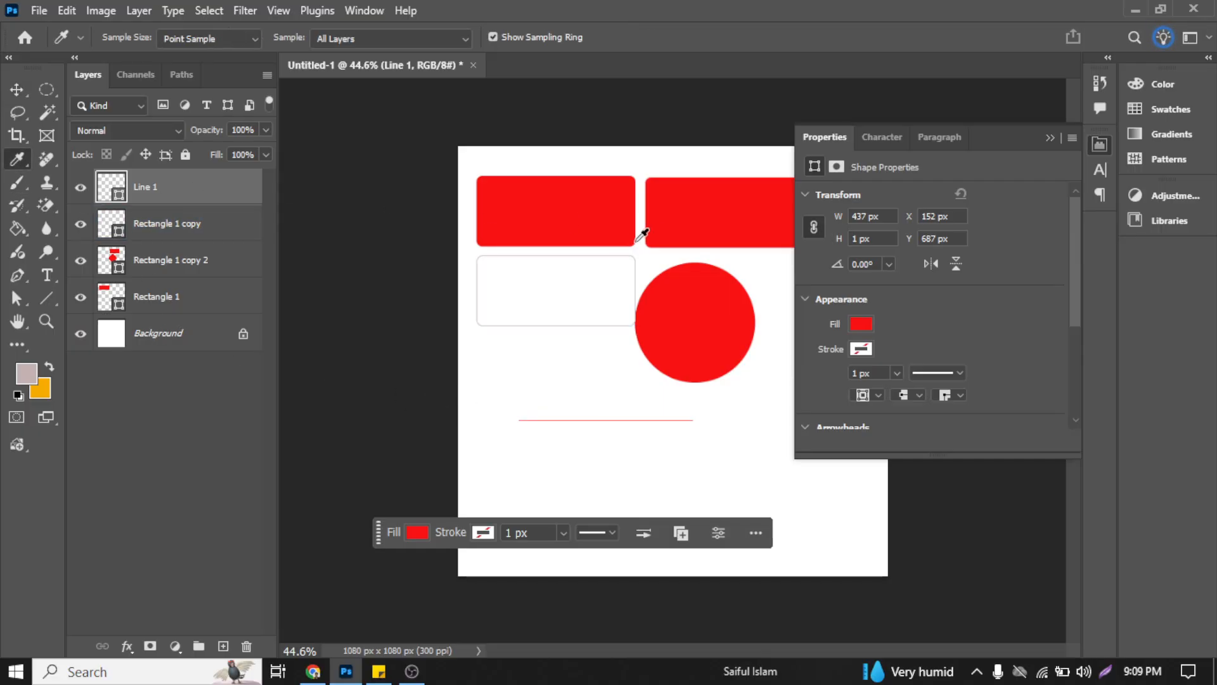
left_click(601, 212)
left_click(25, 90)
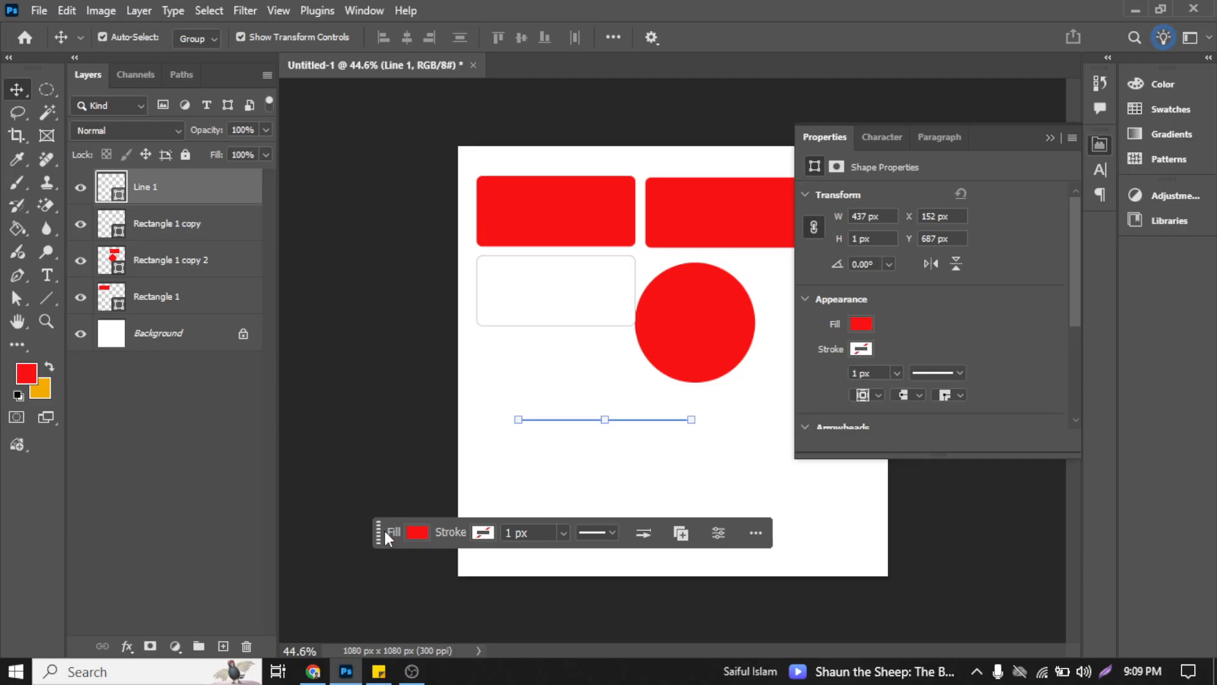
Step: Reposition the Contextual Task Bar just below the white canvas, toggling its visibility off and on again
left_click_drag(382, 534, 447, 606)
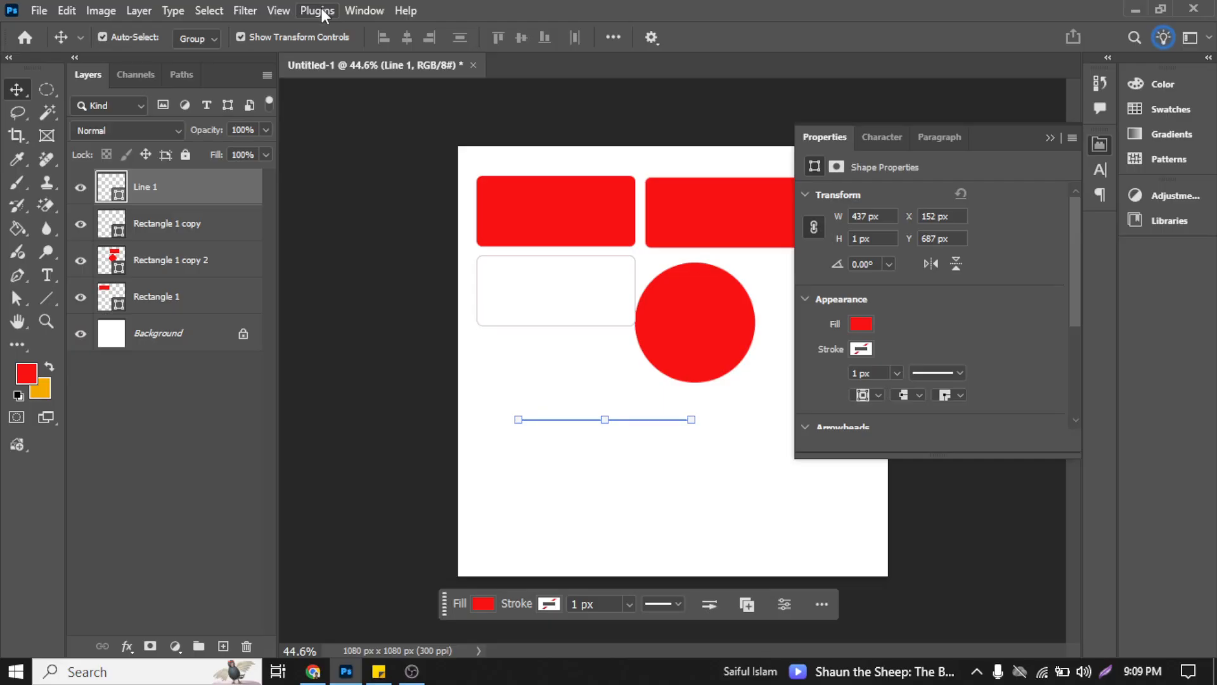
left_click(360, 11)
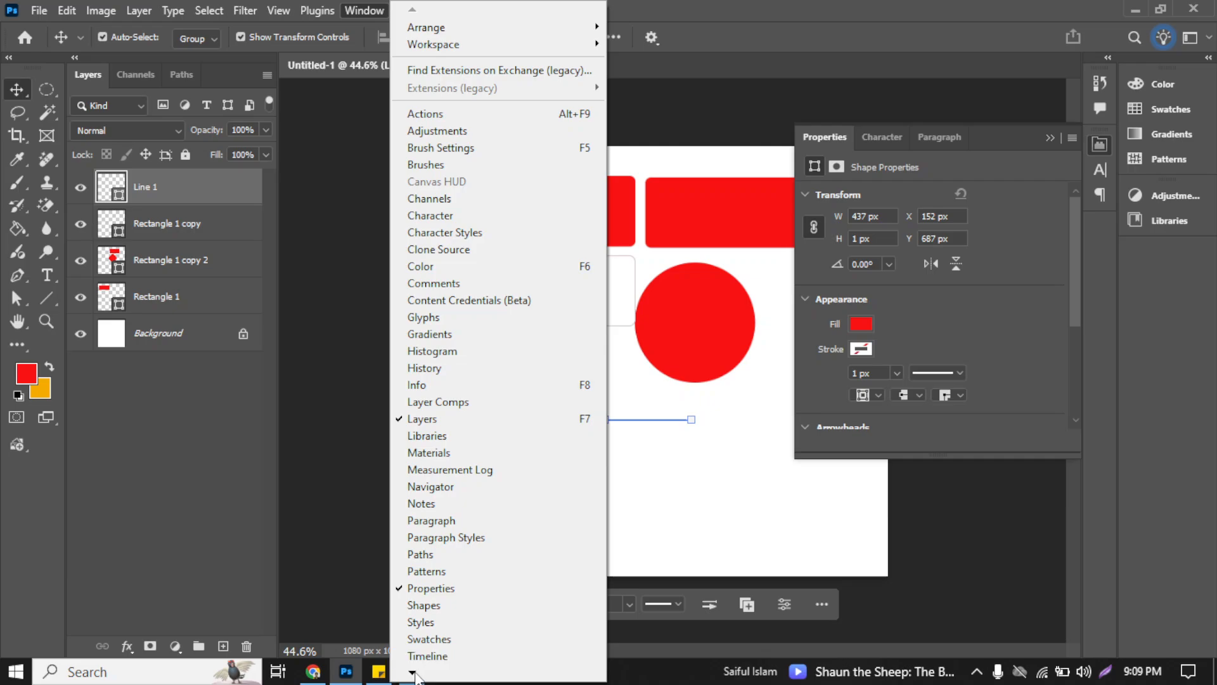
mouse_move(417, 677)
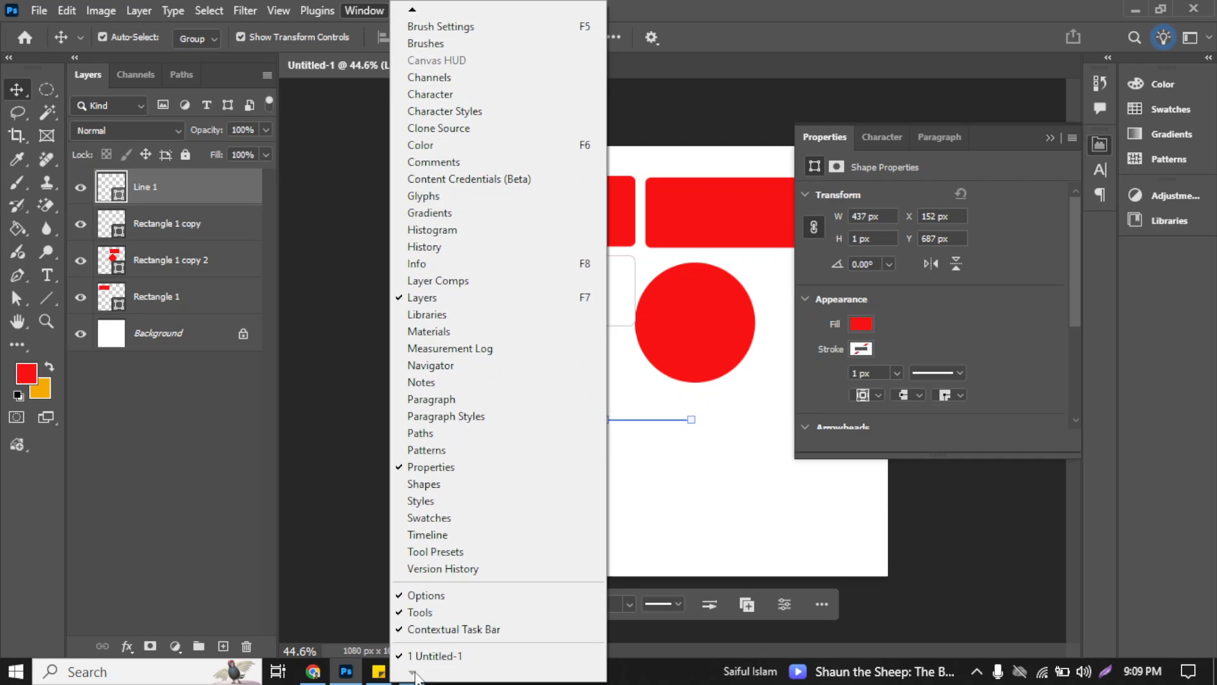
left_click(466, 628)
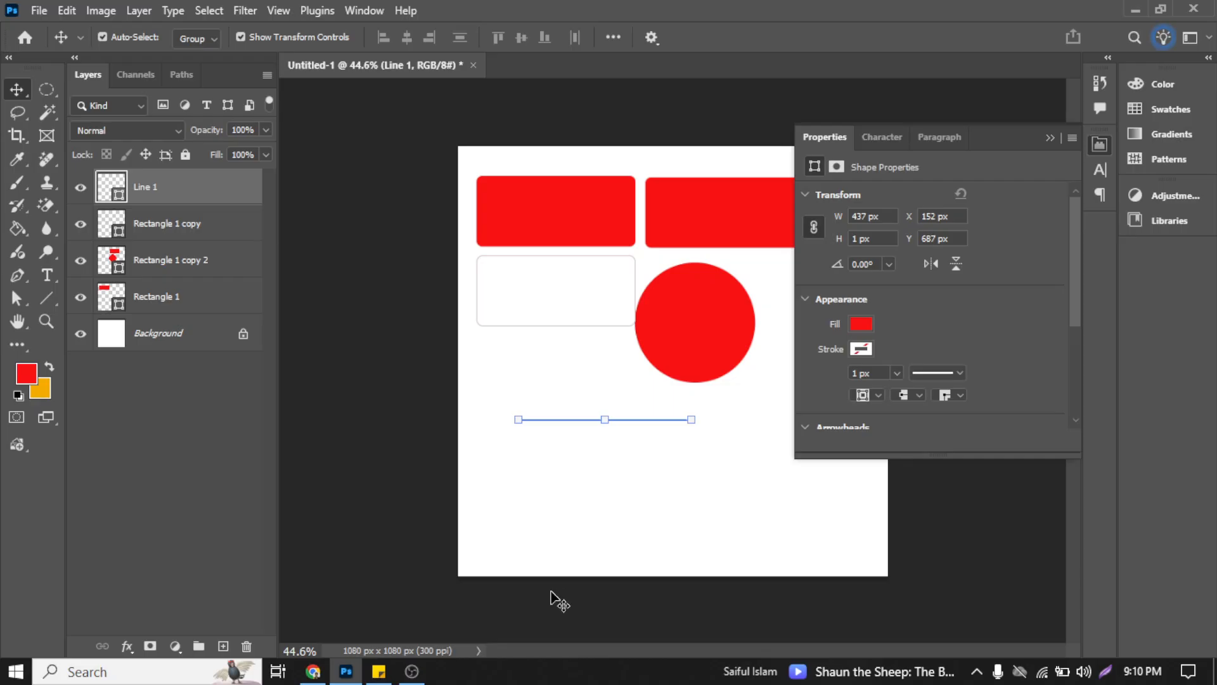
left_click(368, 5)
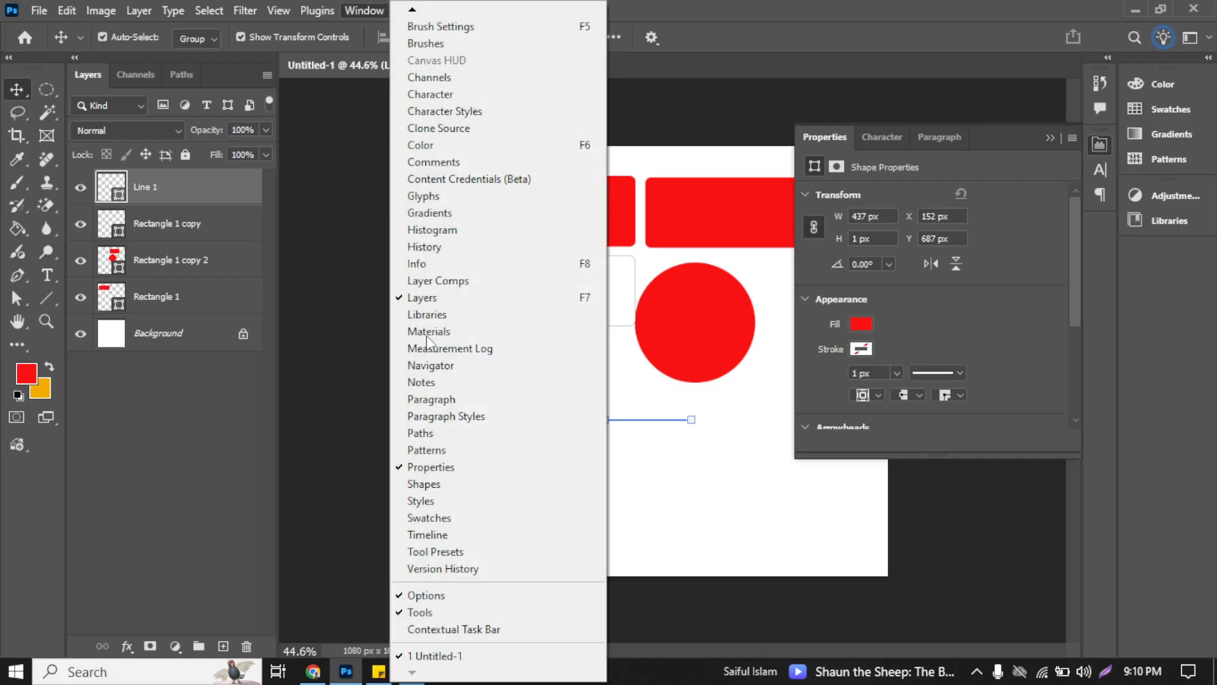
left_click(463, 631)
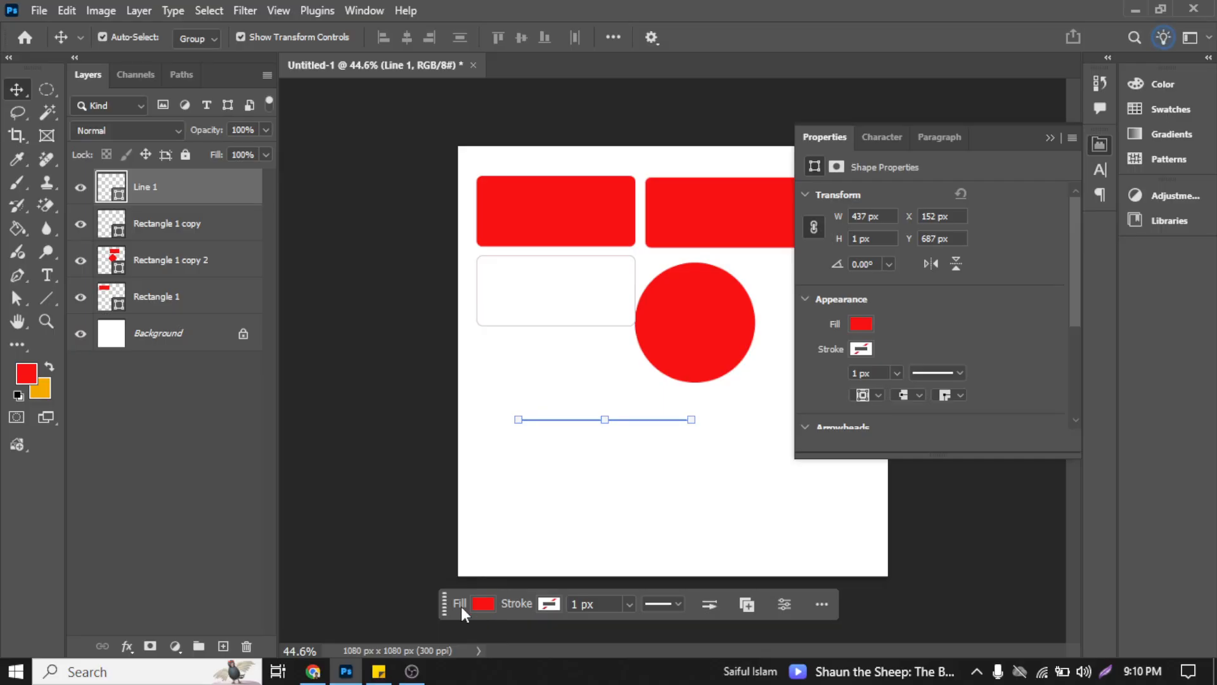
left_click_drag(444, 608, 457, 619)
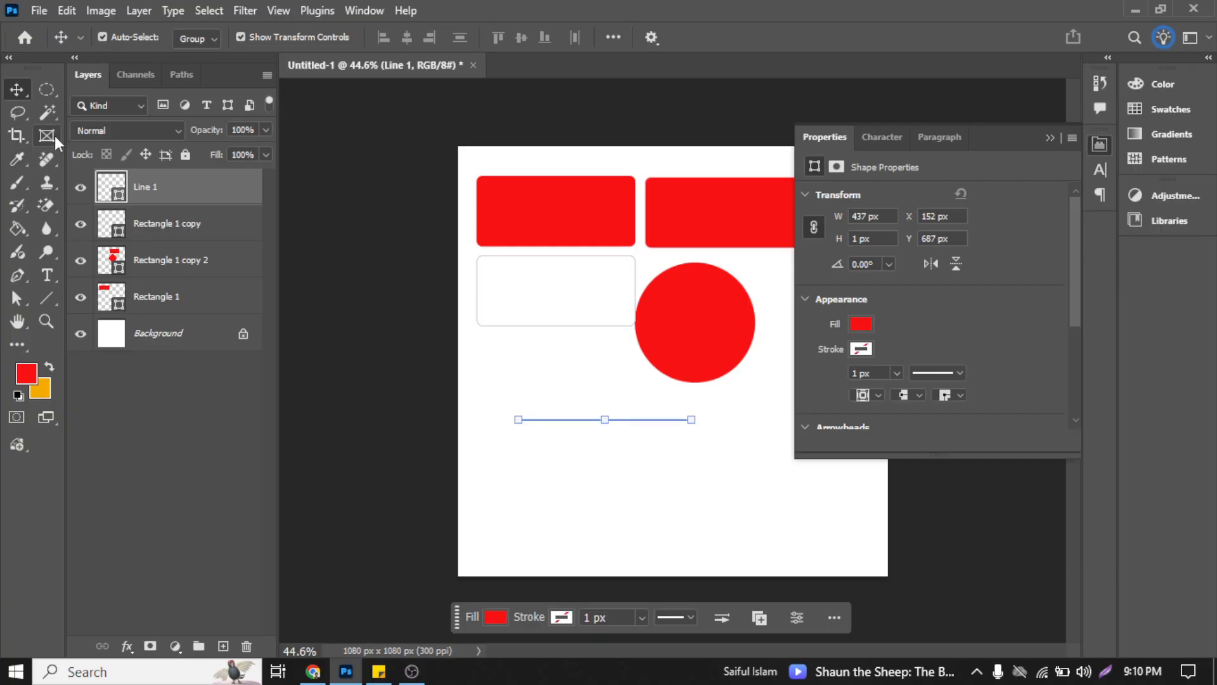
Step: Draw a red custom tree shape about 248 × 216 px below the line
left_click(558, 498)
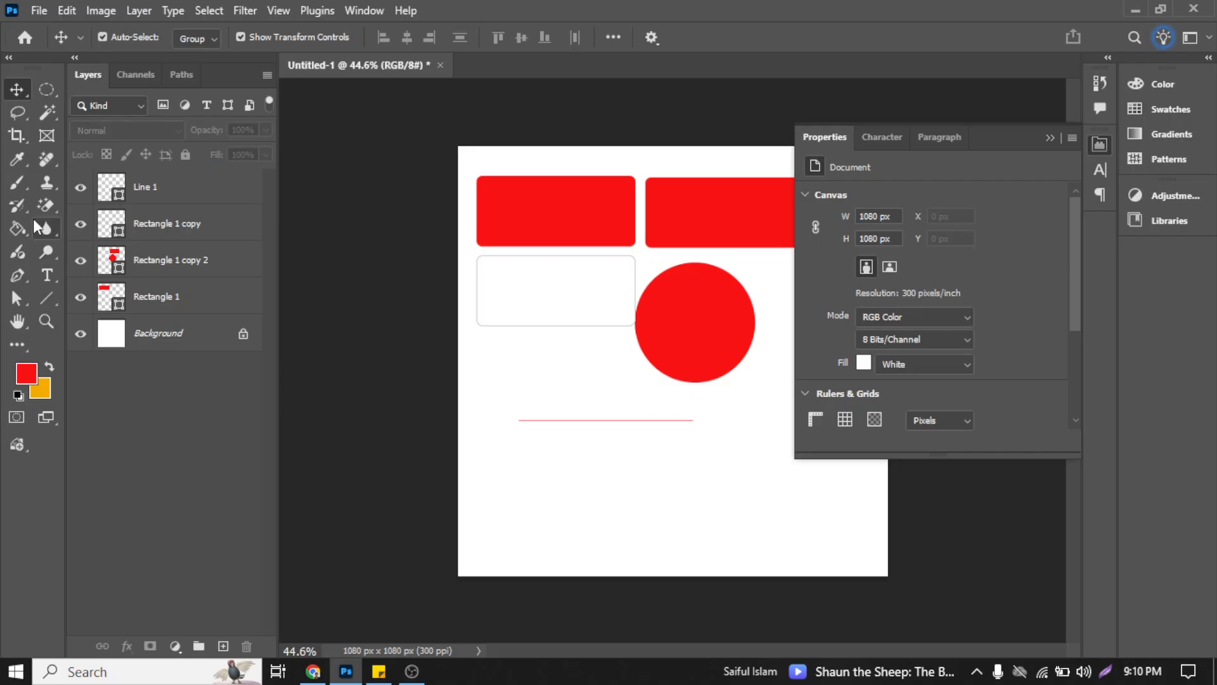
left_click(45, 298)
left_click(125, 399)
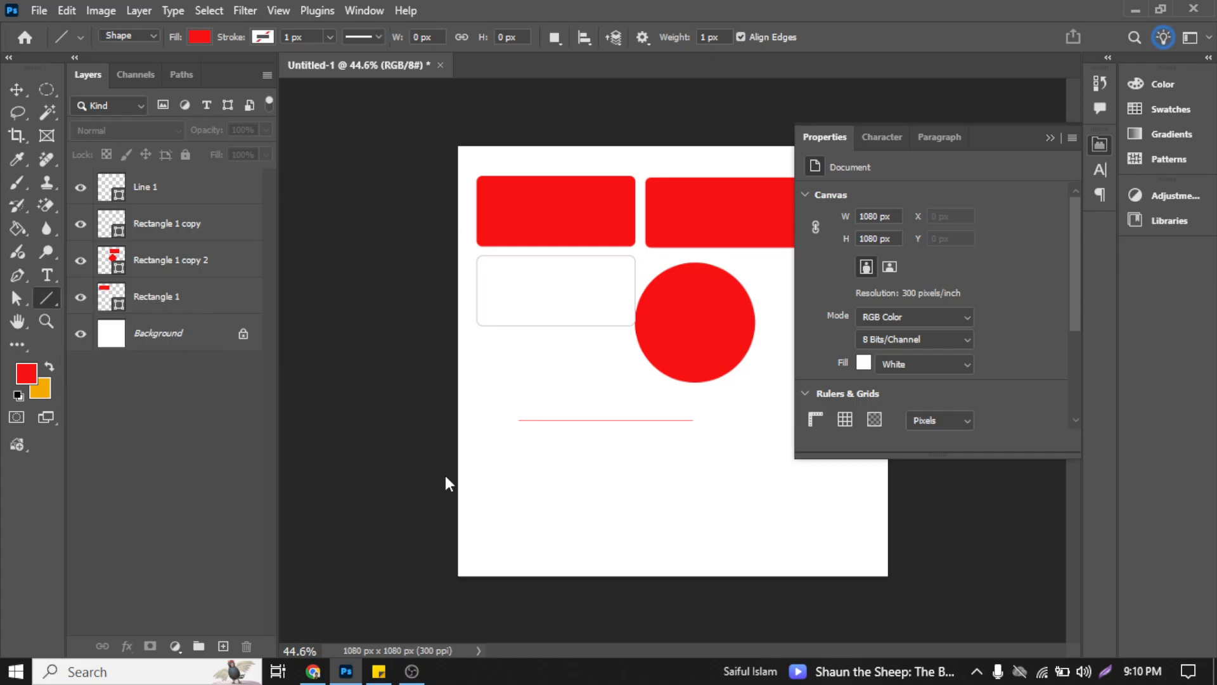
left_click(570, 473)
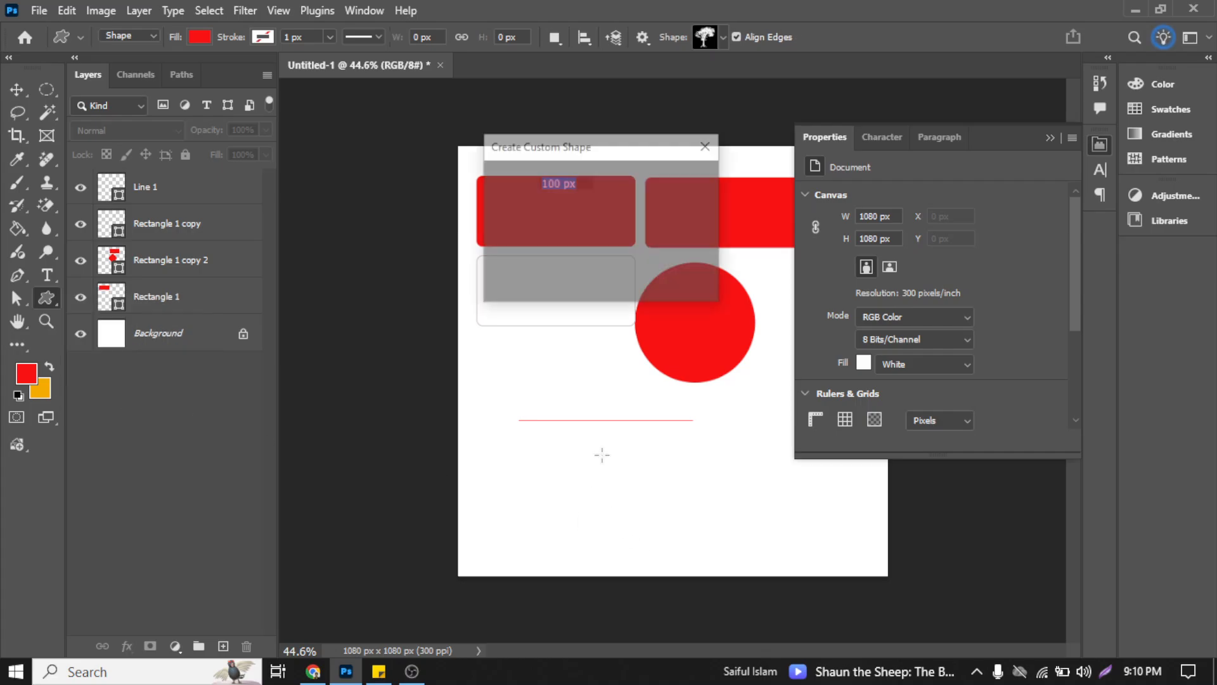
left_click(649, 279)
left_click_drag(590, 466, 678, 540)
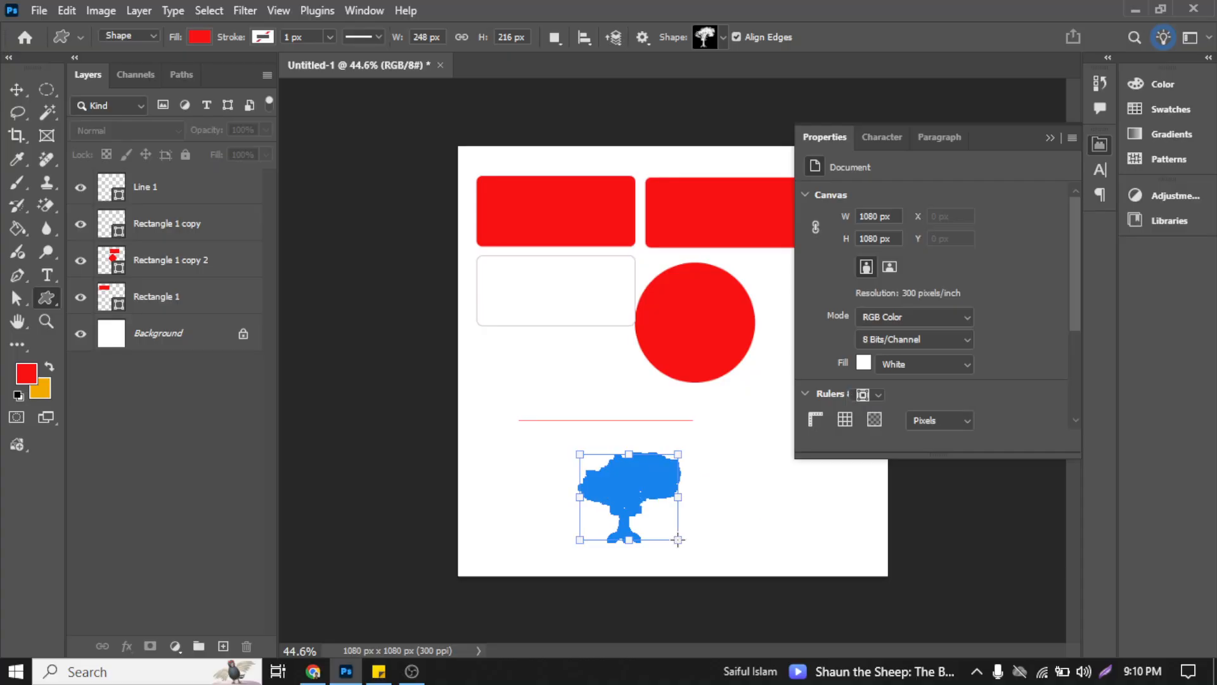
Step: Delete the tree shape and clear the layer selection
left_click(17, 90)
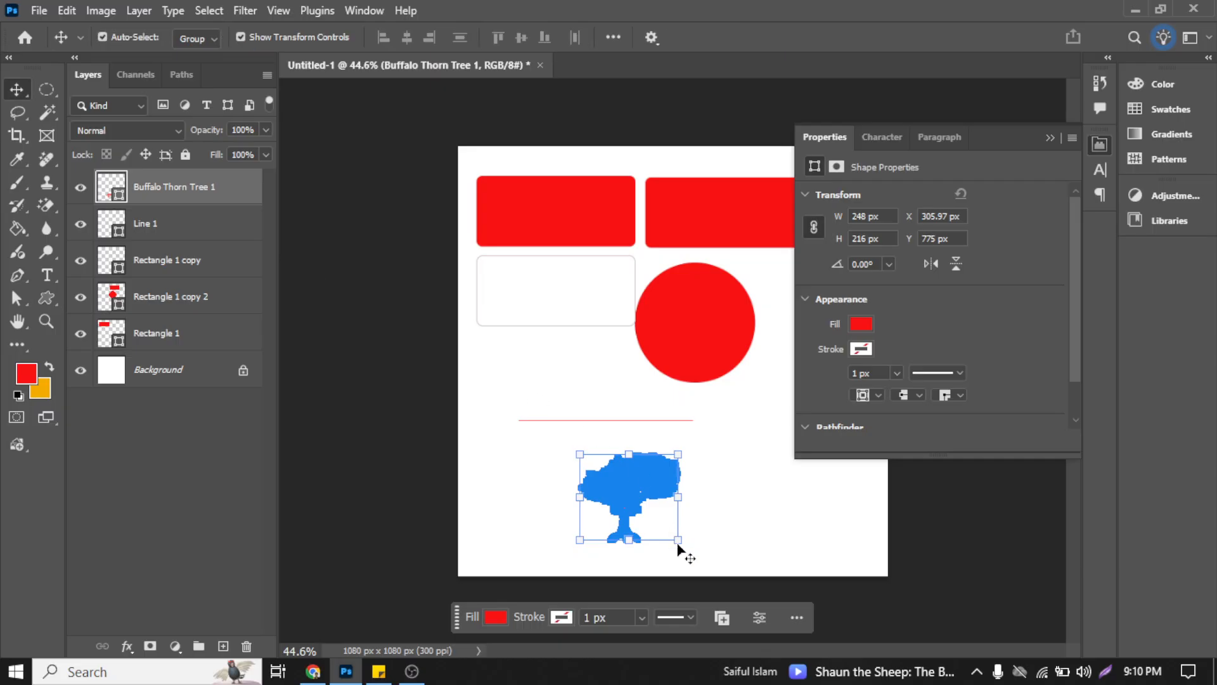
left_click_drag(552, 465, 655, 550)
key("Delete")
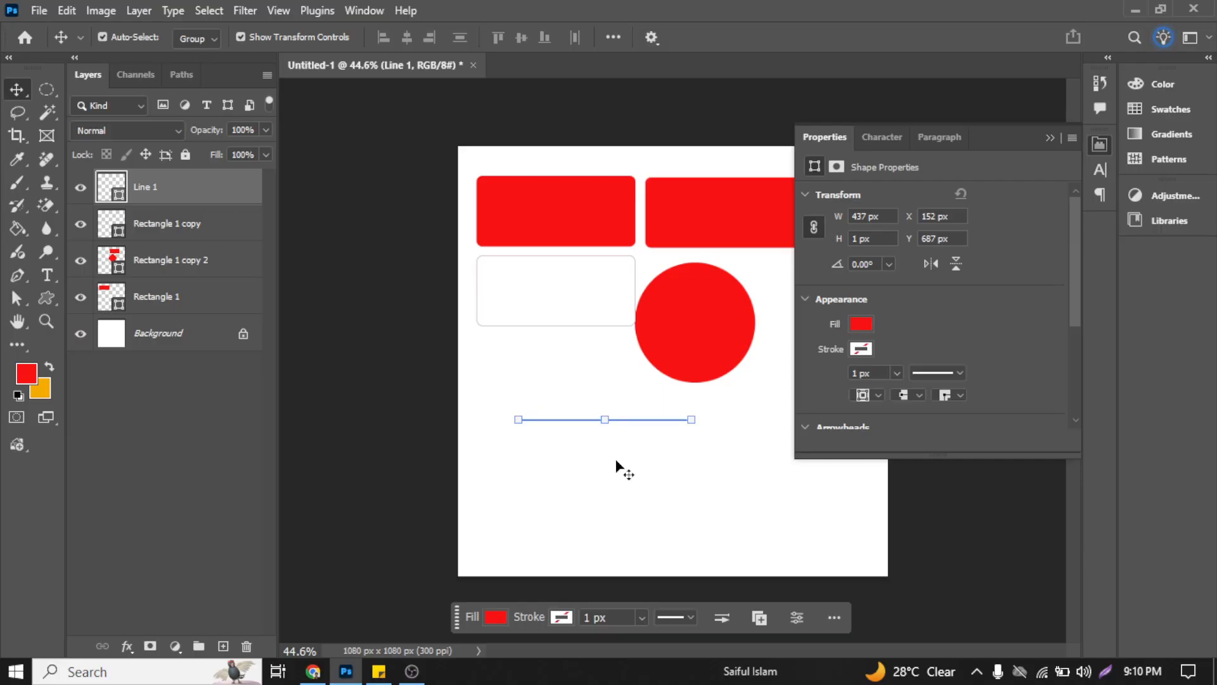
left_click(552, 384)
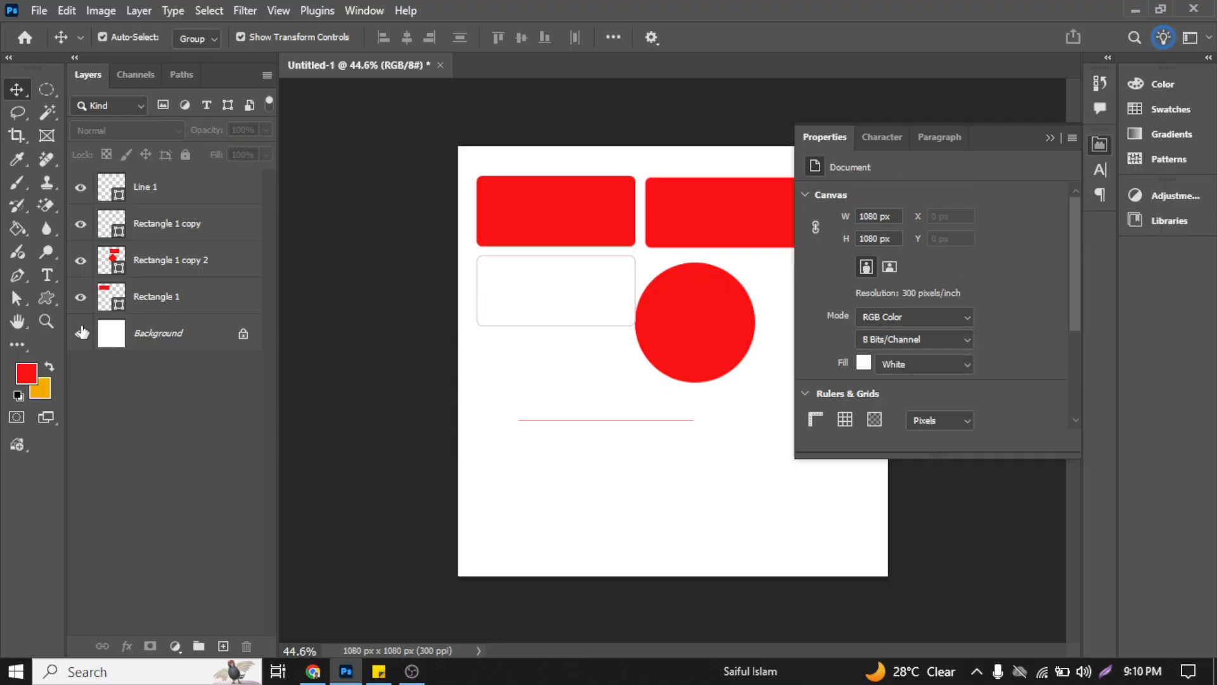
Step: Restore the Rectangle tool as the shape tool and look through the path selection and pen tool variants
left_click(48, 300)
key("shift+u")
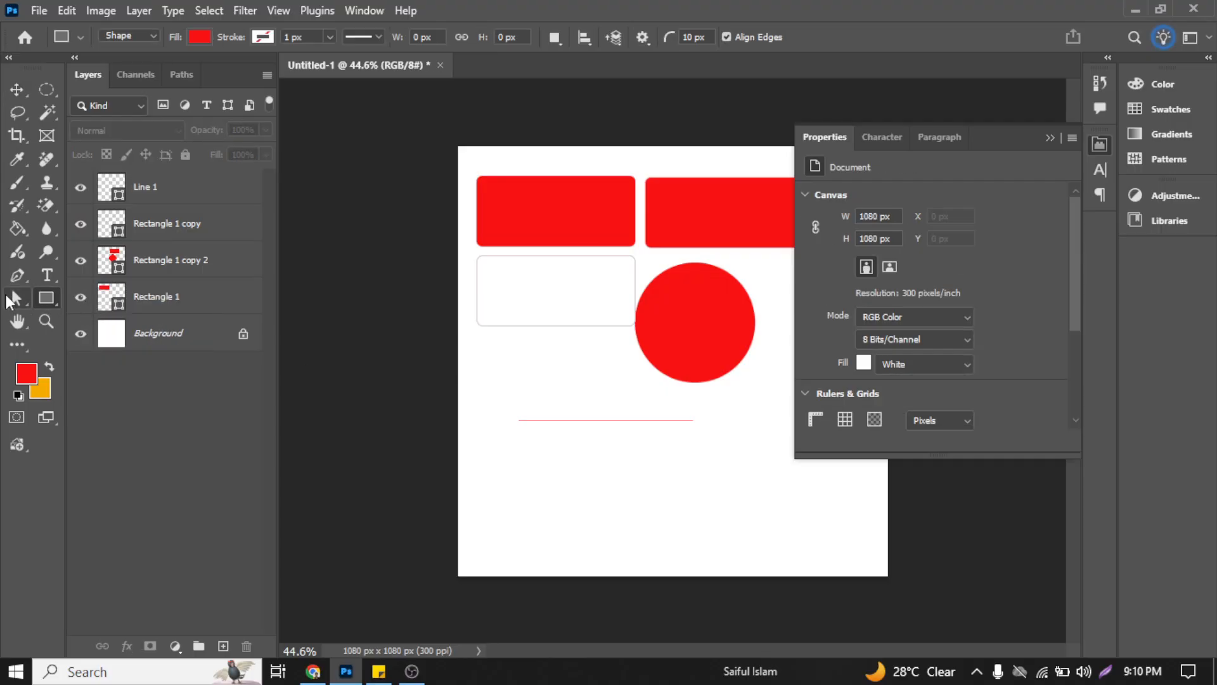
left_click(14, 298)
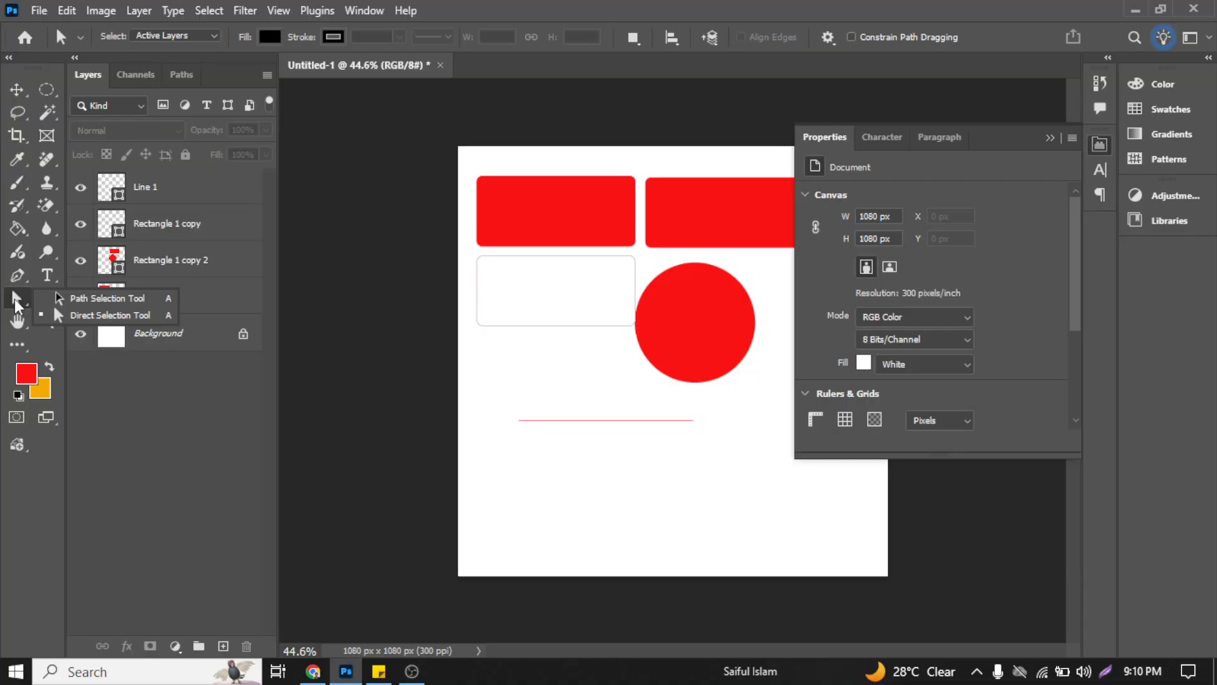
left_click(22, 277)
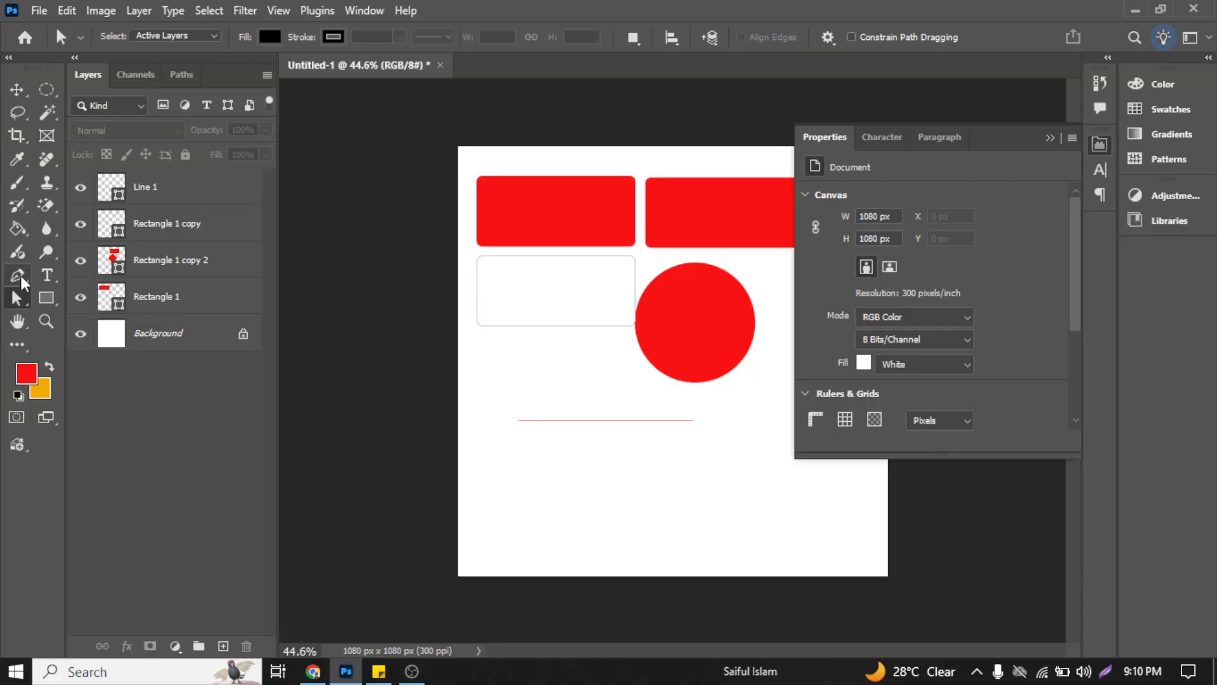
left_click(19, 277)
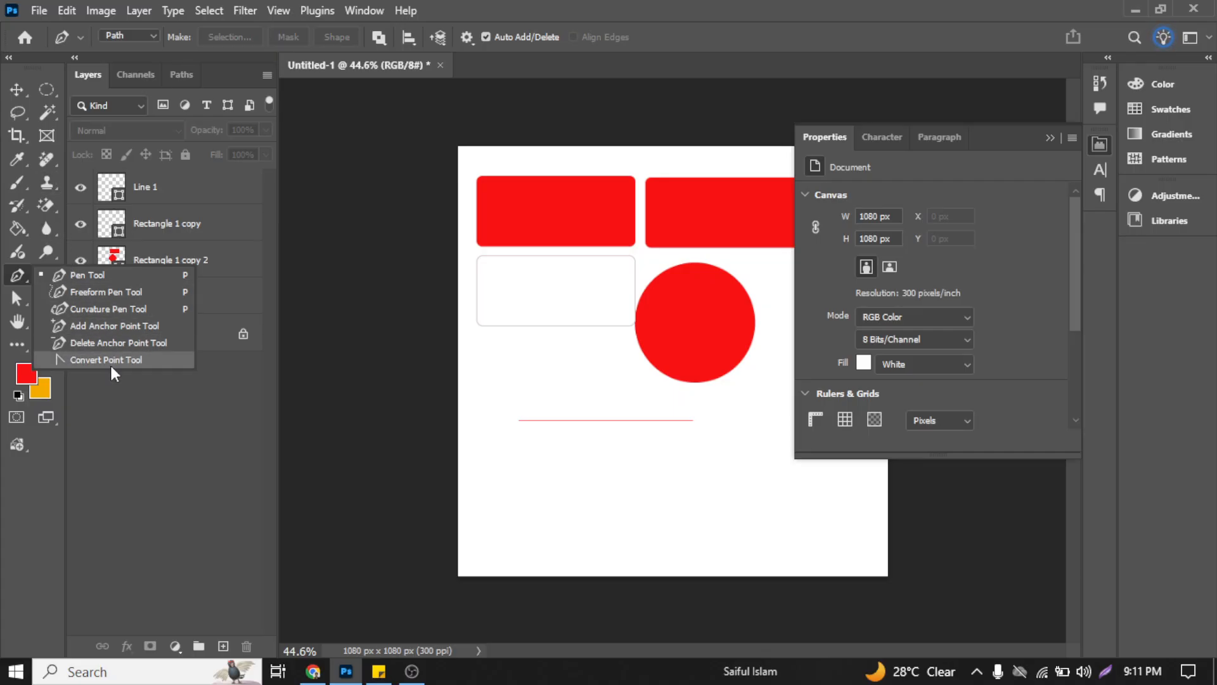
left_click(17, 89)
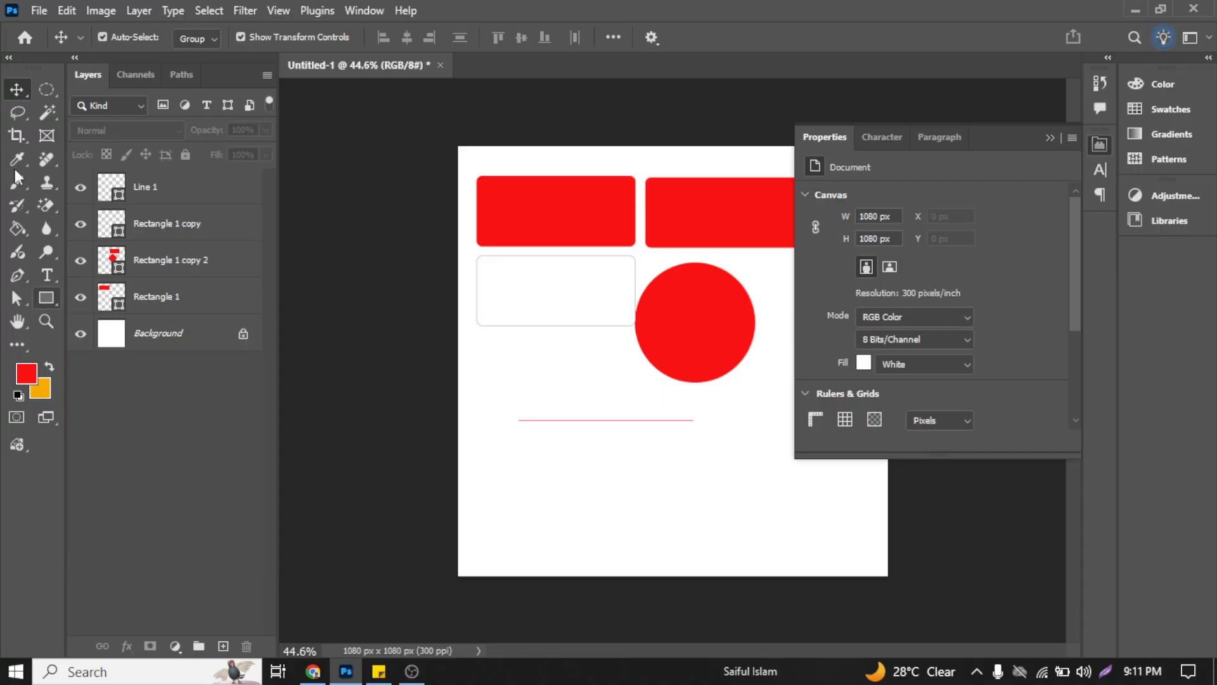
Step: Consult the Class - 03 outline in Sticky Notes and return to the Photoshop document
left_click_drag(595, 456, 628, 382)
left_click(382, 671)
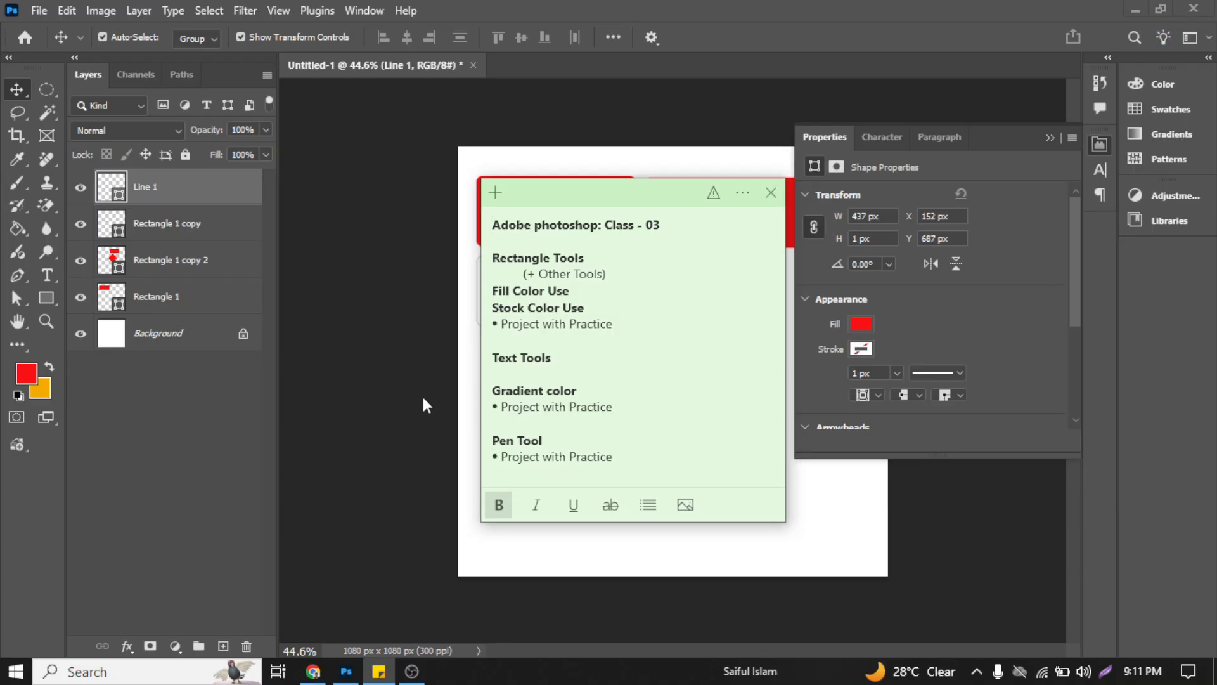
left_click(421, 394)
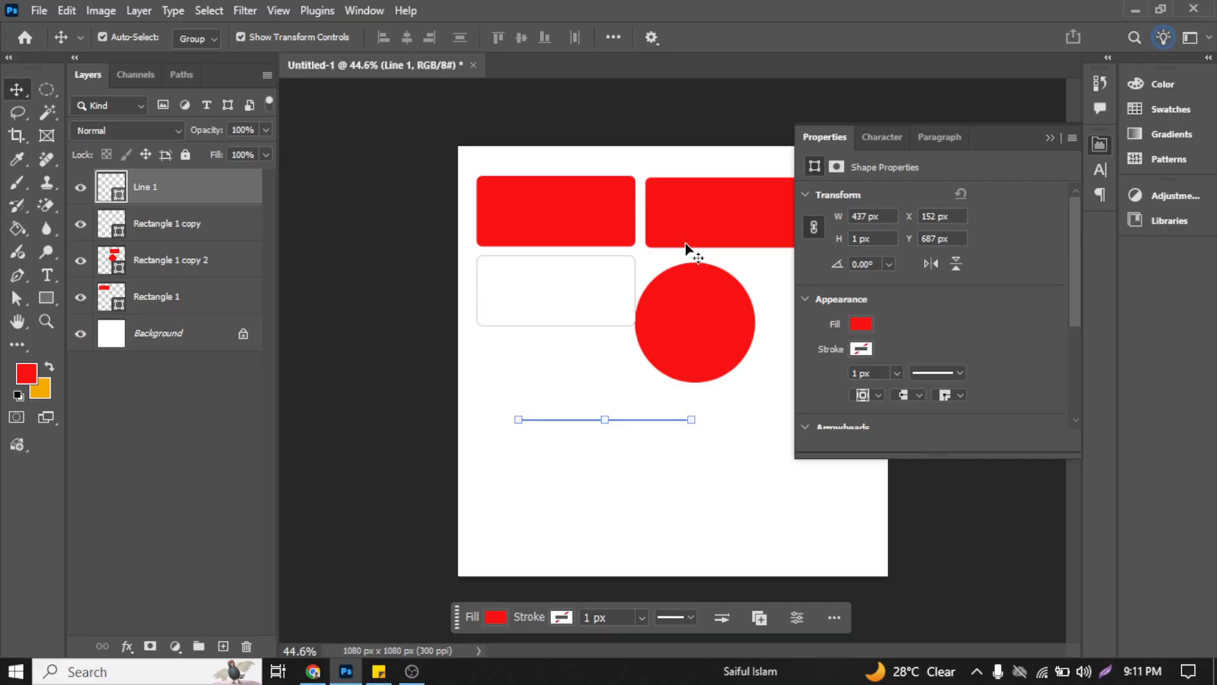
Step: Select the combined rectangle and circle shape to review its pathfinder options, and deselect it
left_click(691, 222)
left_click(600, 390)
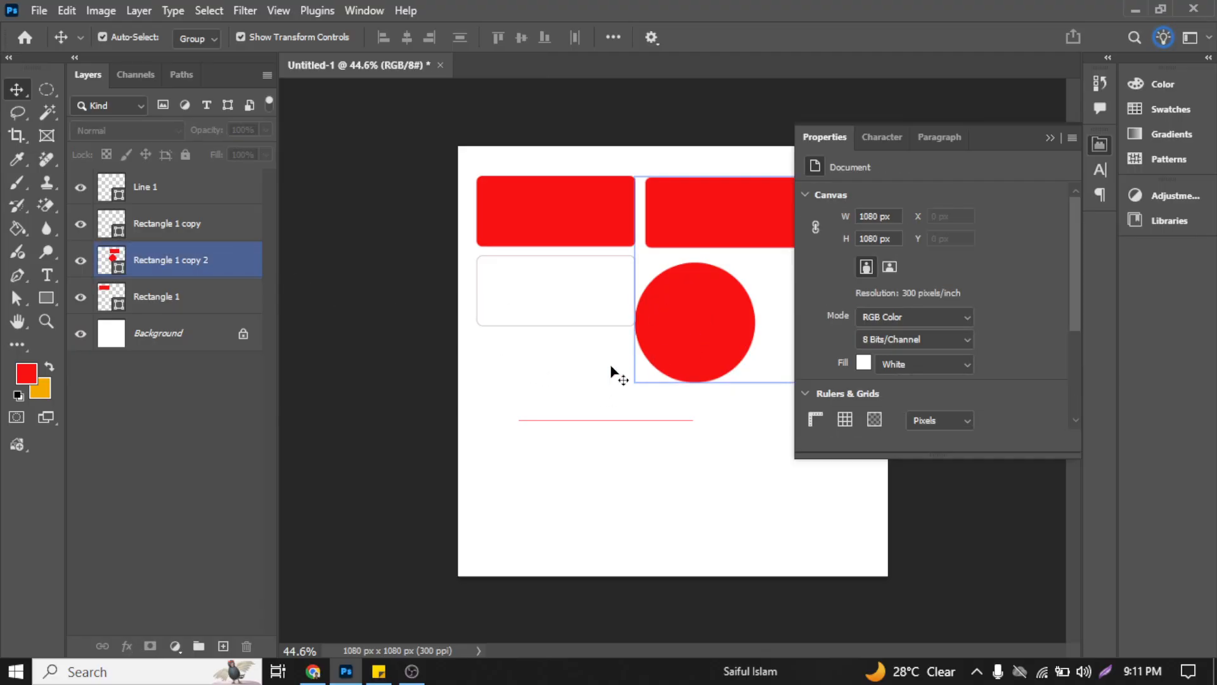
left_click(671, 353)
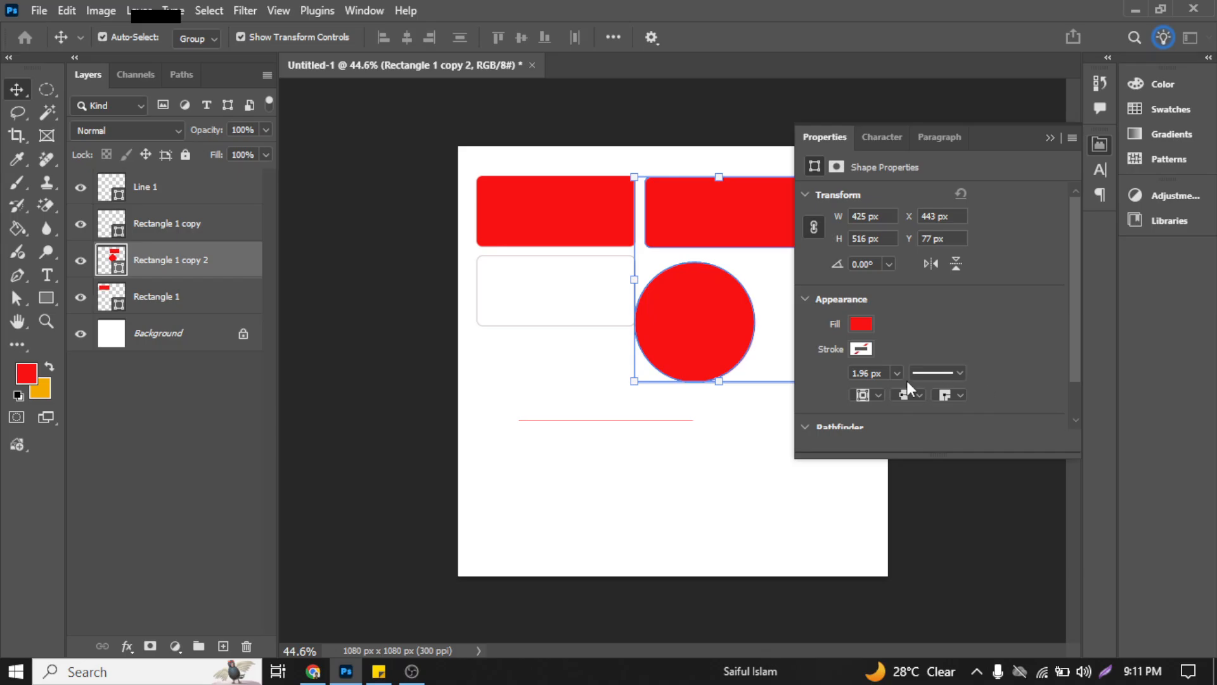
scroll(907, 381, "down", 2)
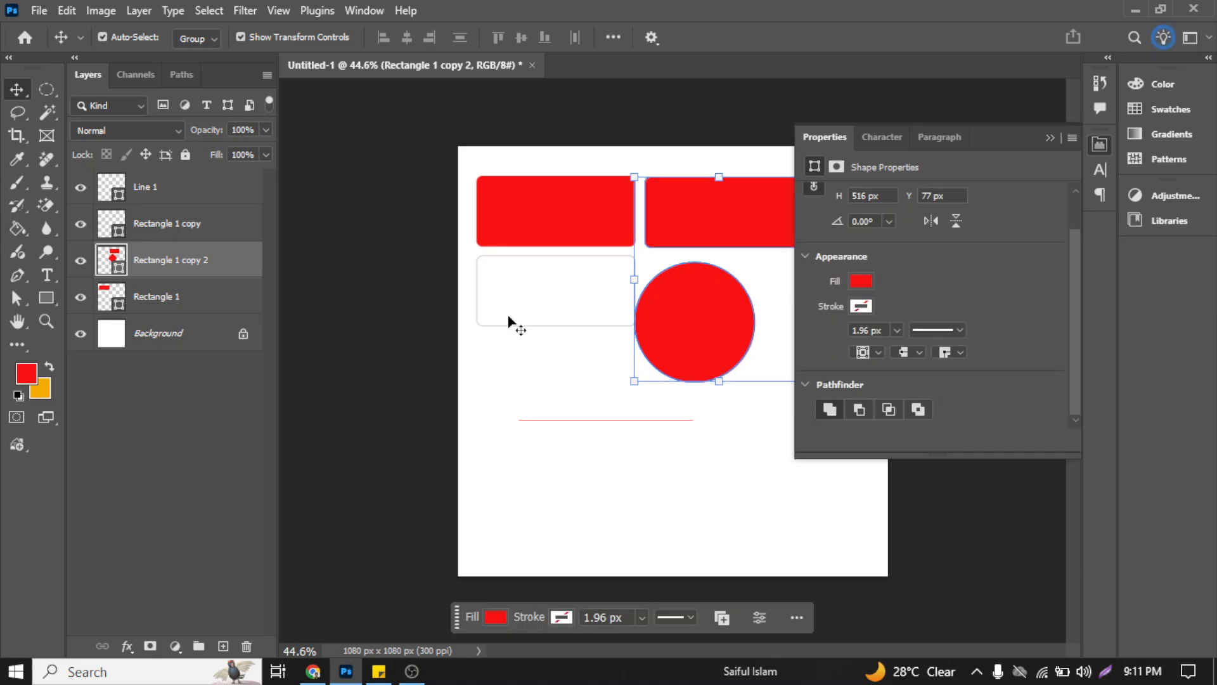
left_click(515, 393)
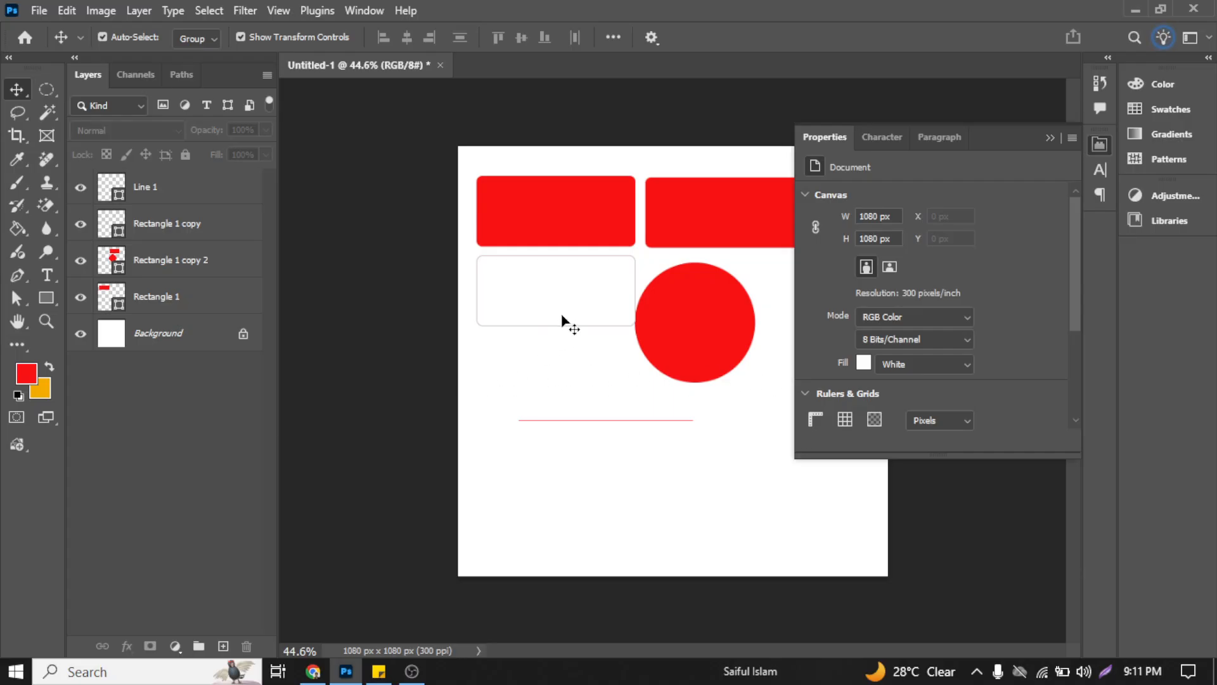
Step: List the layers beneath two points on the red circle without choosing any of them
left_click(646, 330)
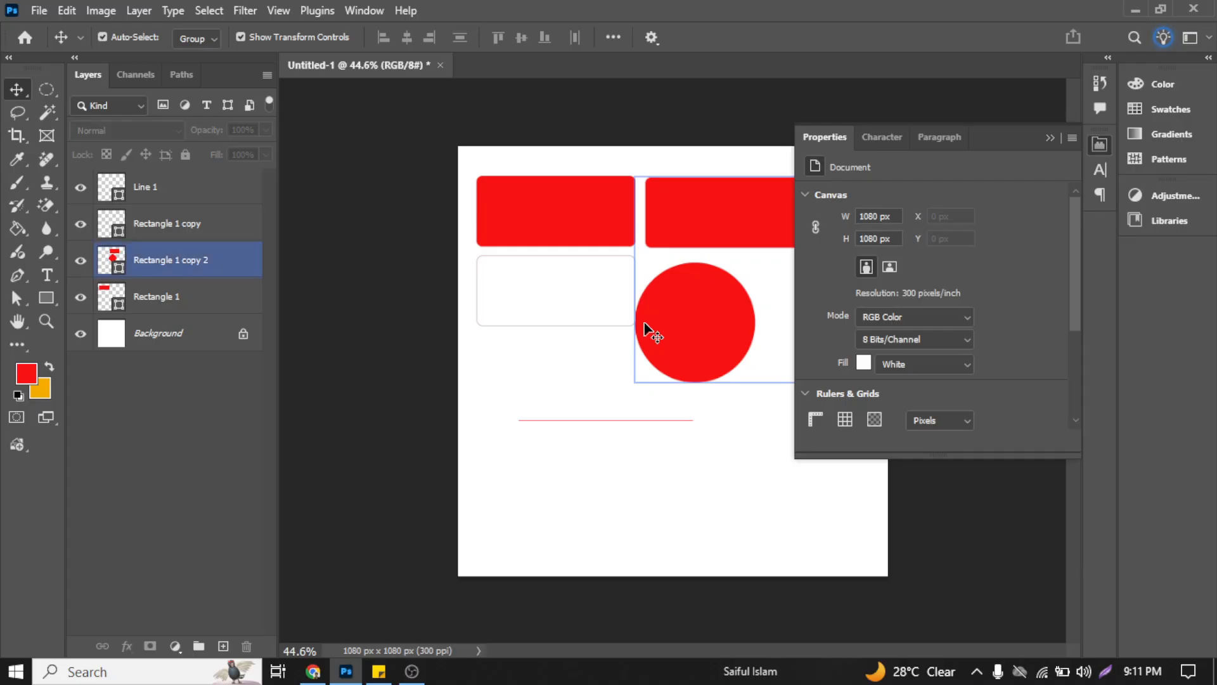
right_click(645, 323)
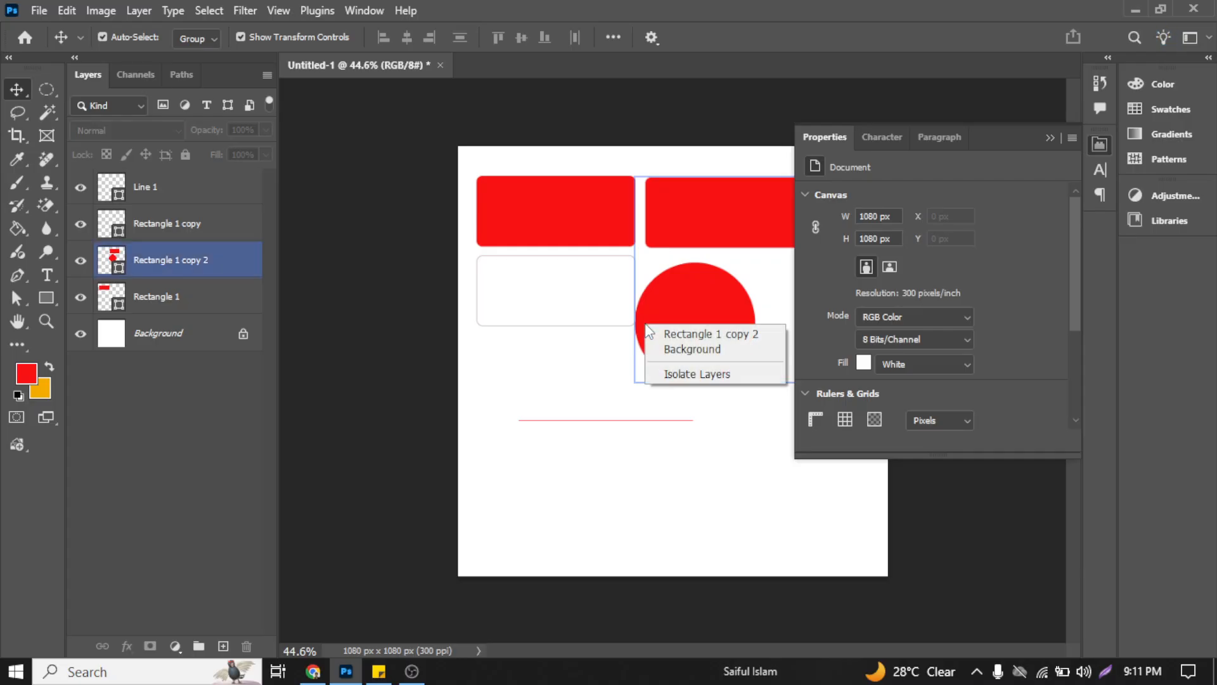
left_click(670, 304)
right_click(670, 308)
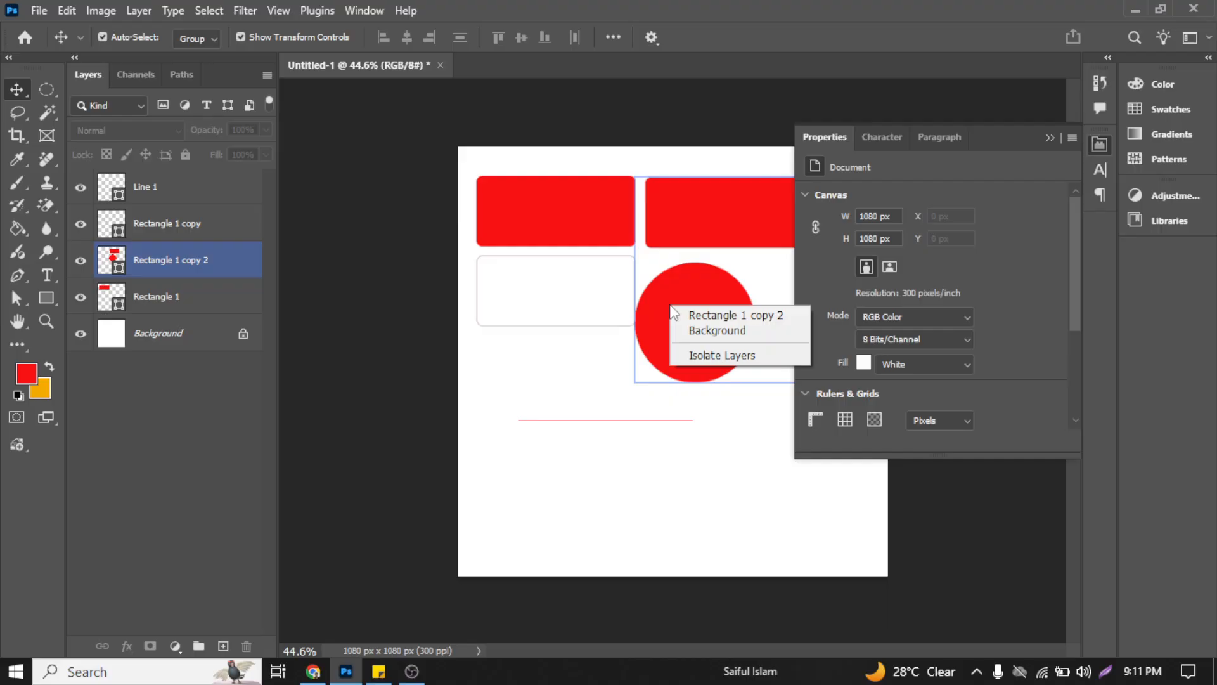
left_click(615, 369)
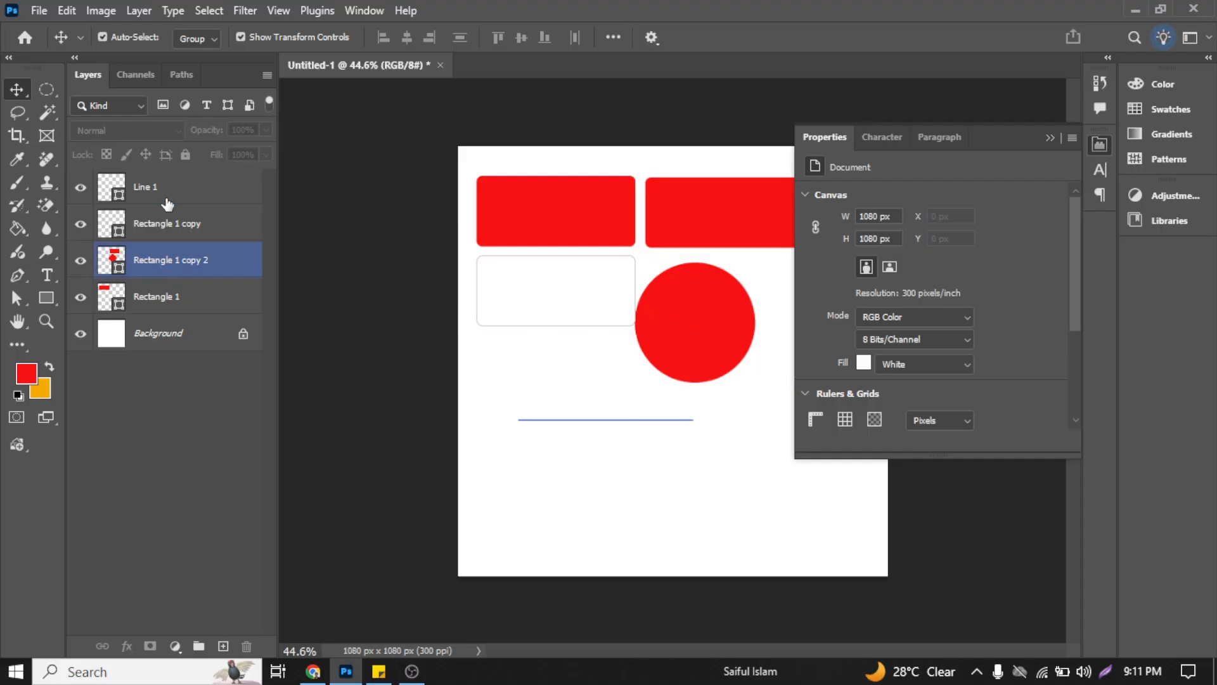
Step: Select the layer range from Rectangle 1 up to Rectangle 1 copy, and clear the selection
left_click(202, 393)
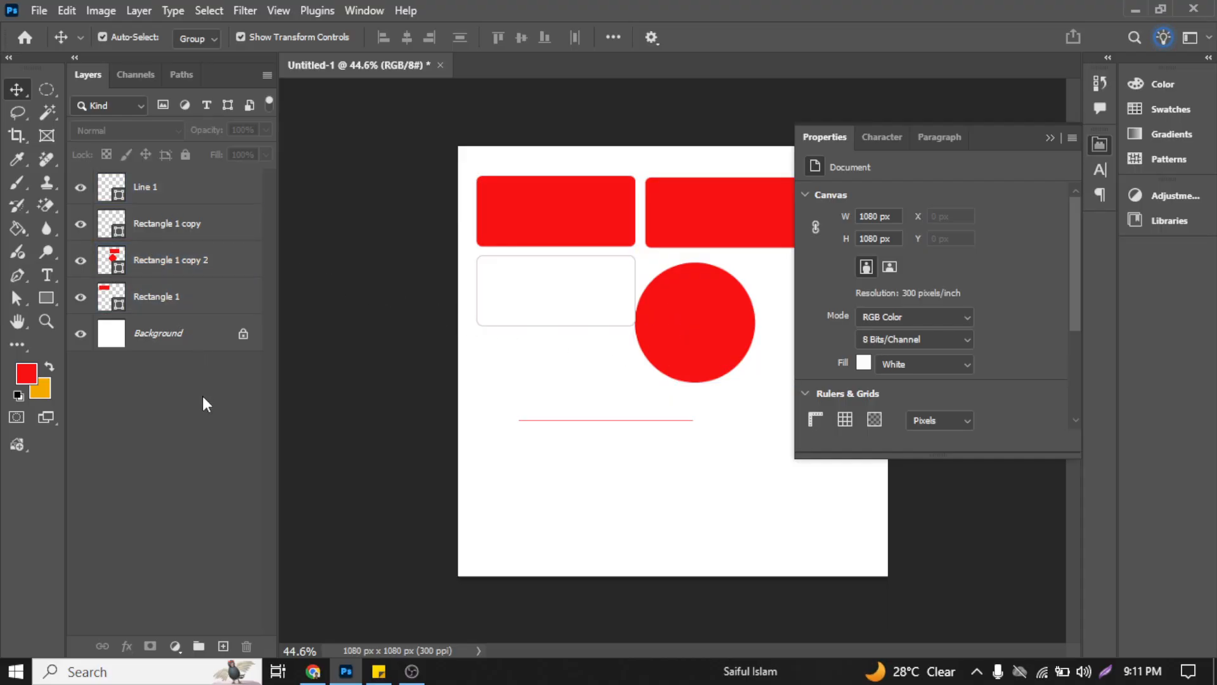
left_click(167, 296)
left_click(184, 227, "shift")
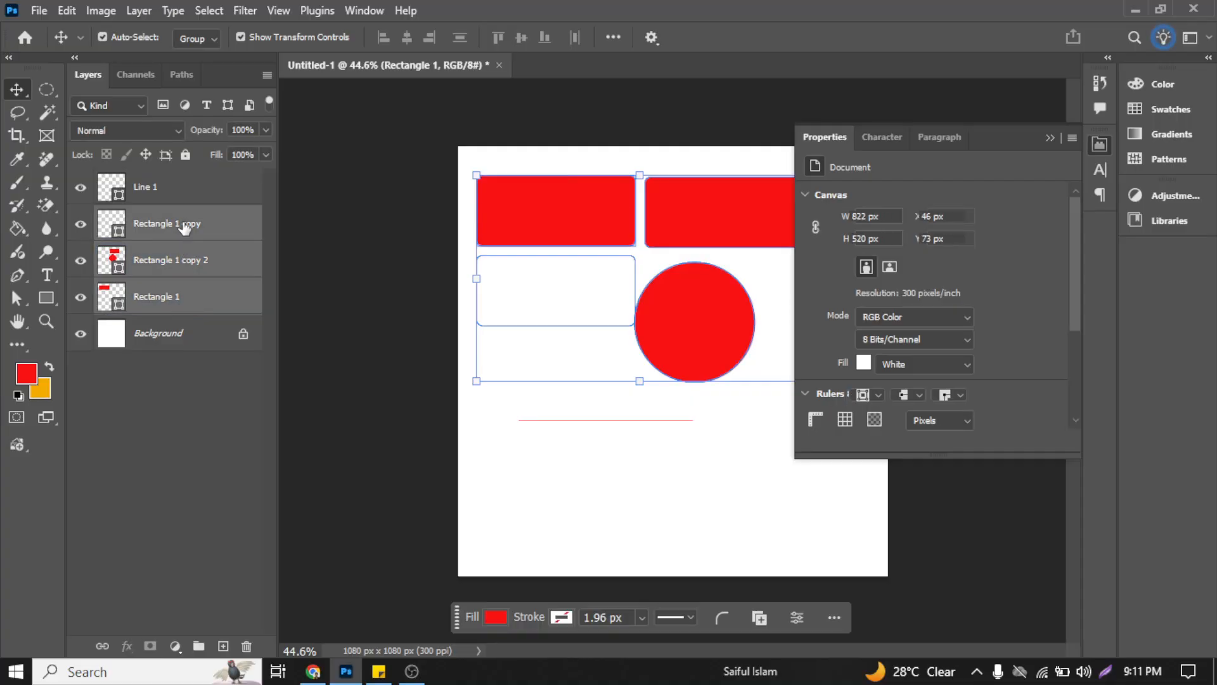
left_click(598, 489)
Step: Group the Rectangle 1, Rectangle 1 copy and Line 1 layers, leaving Rectangle 1 copy 2 out, and check the group's contents
left_click(184, 293)
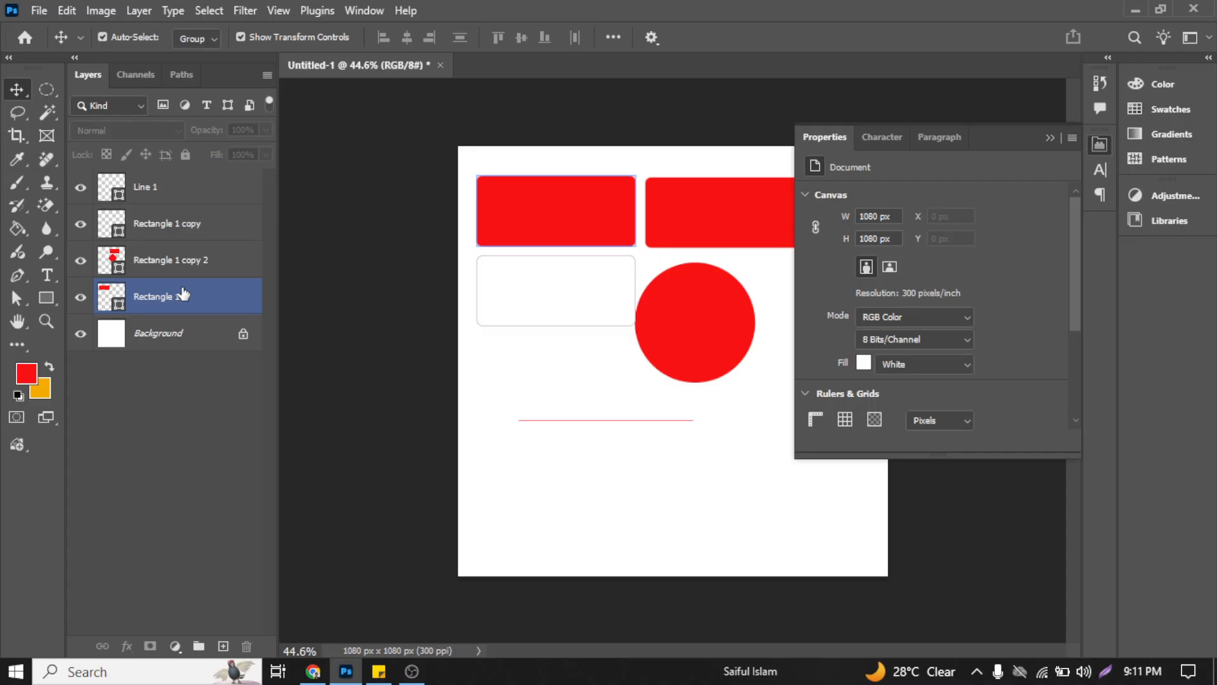
left_click(199, 227, "ctrl")
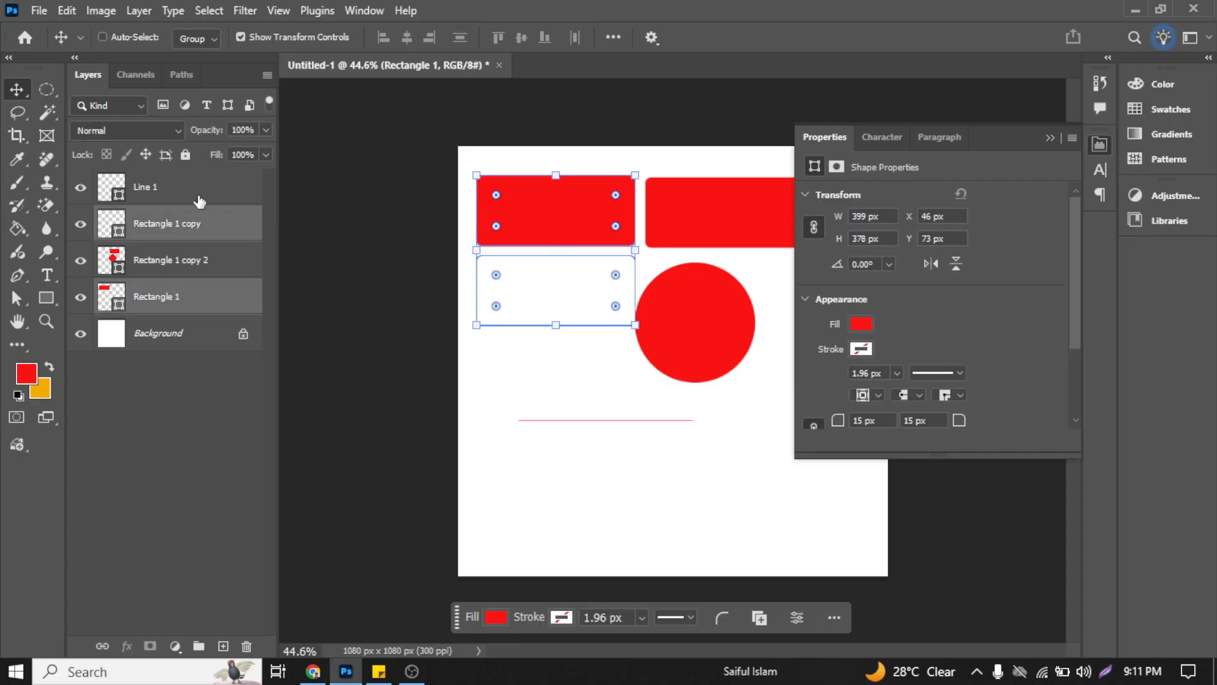
left_click(198, 190, "ctrl")
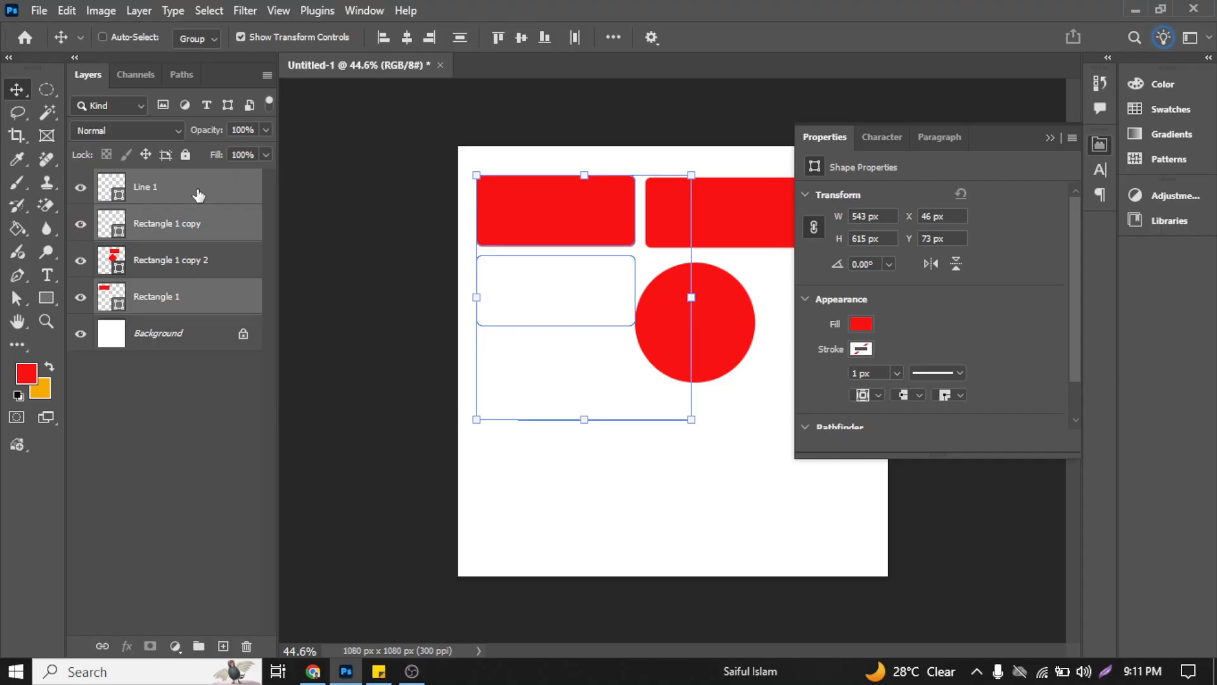
key("ctrl+g")
left_click(101, 180)
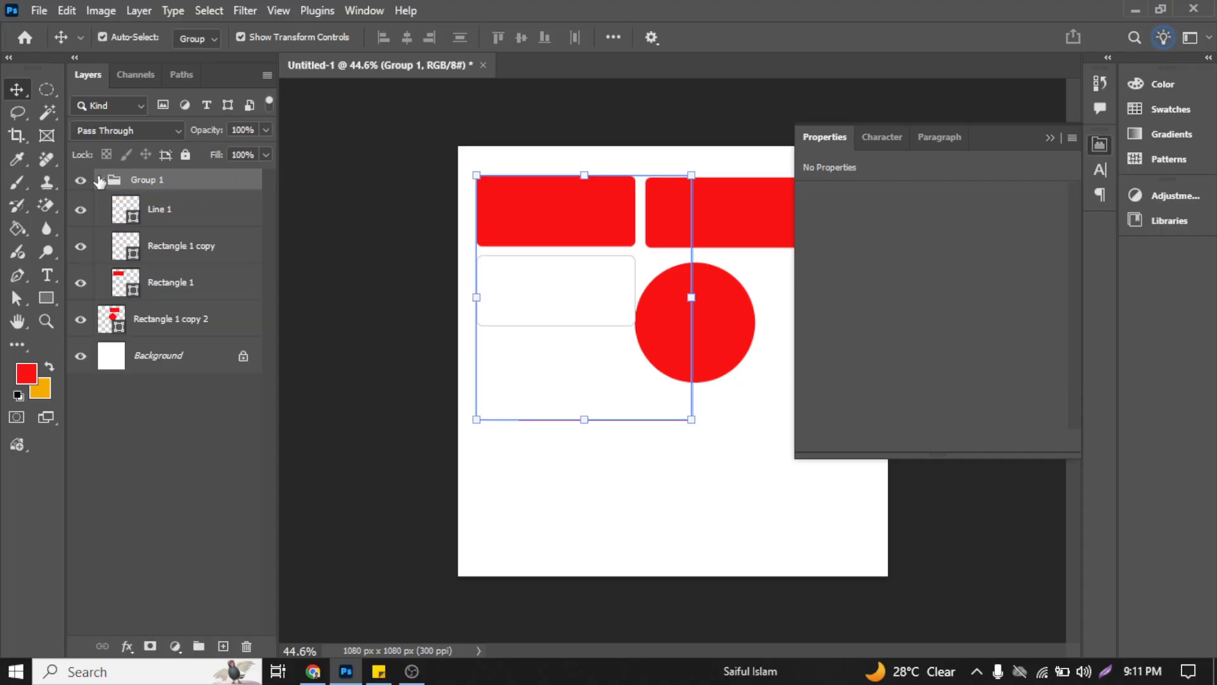
left_click(100, 180)
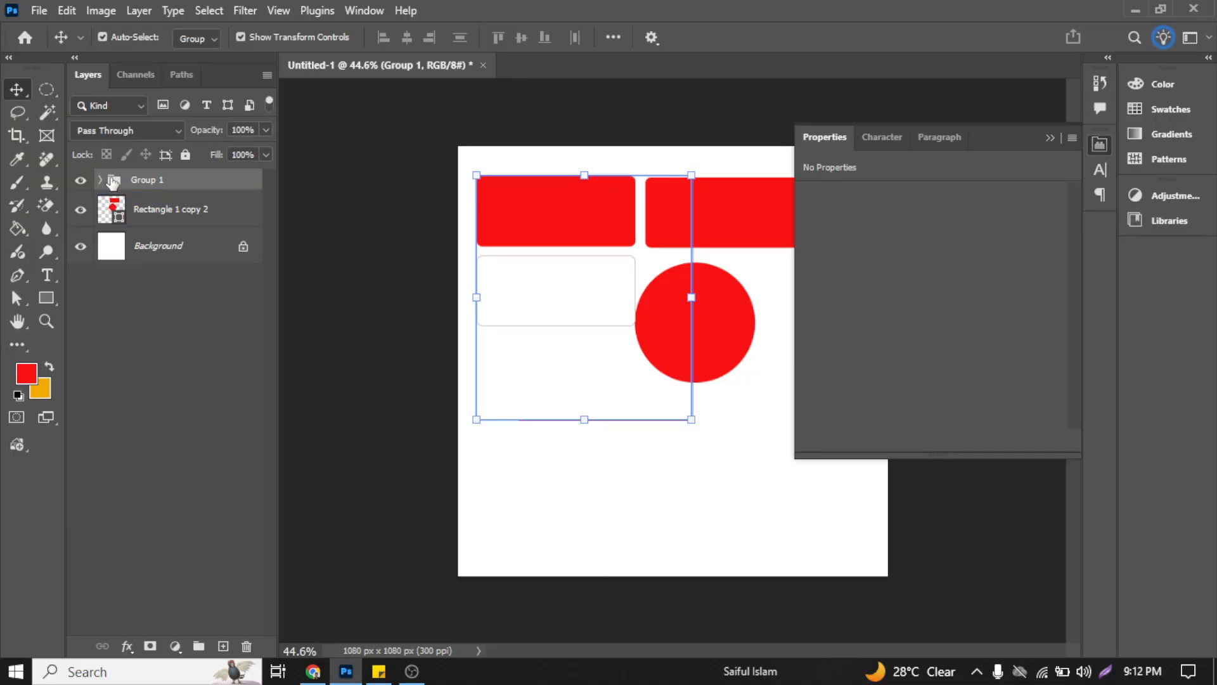
Step: Ungroup Group 1 through its layer options, and undo the ungrouping
right_click(172, 181)
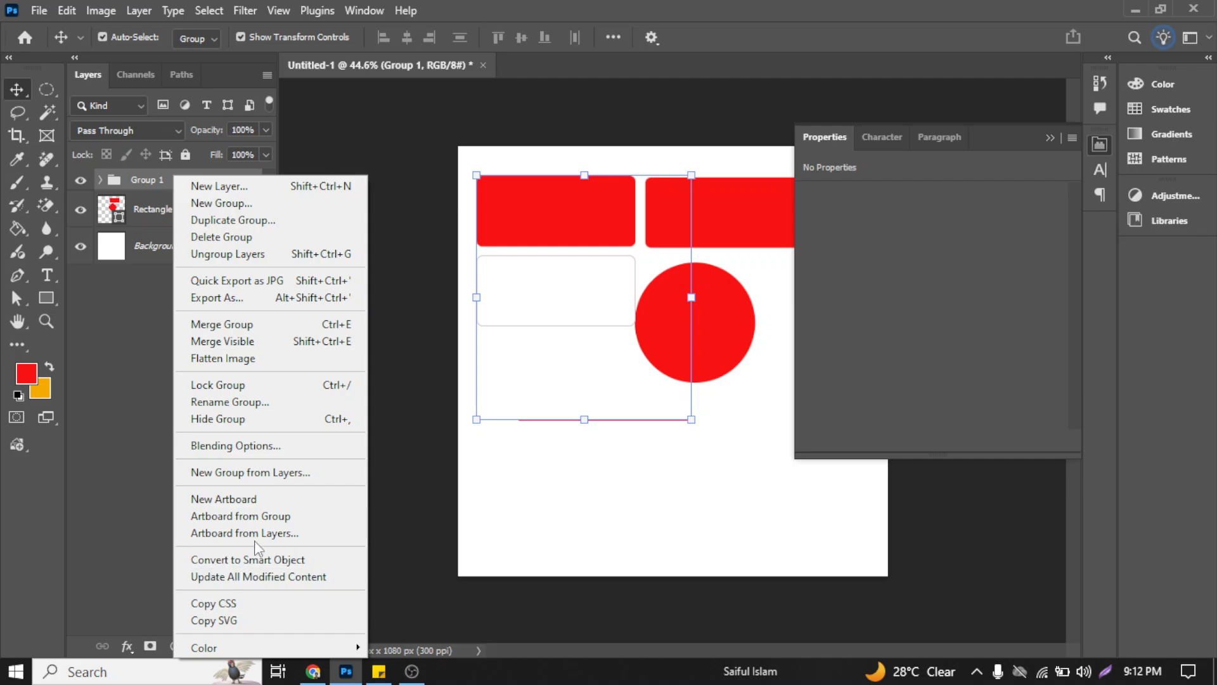
left_click(260, 254)
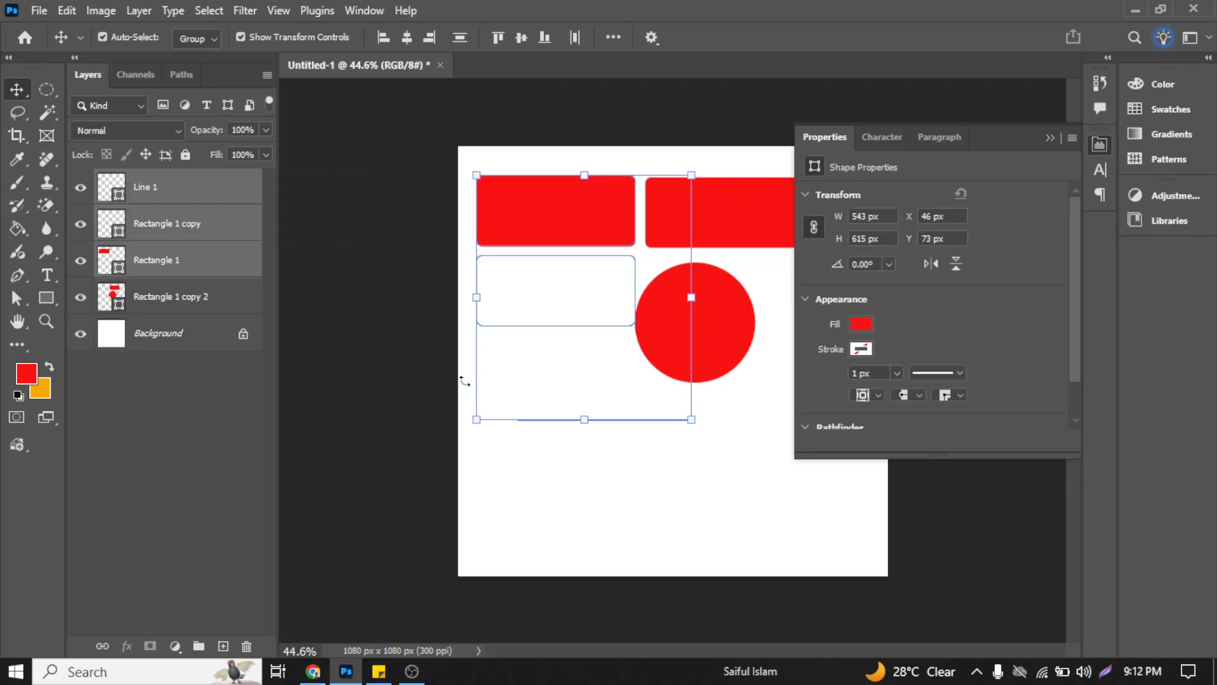
left_click(394, 427)
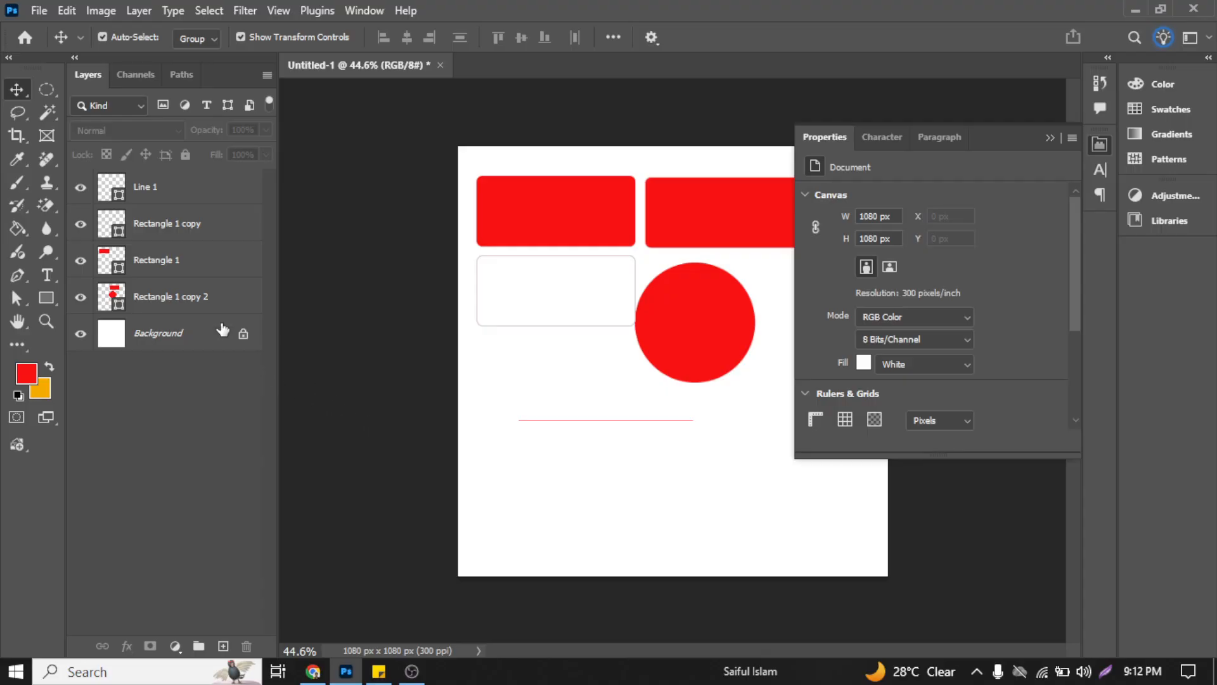
key("ctrl+z")
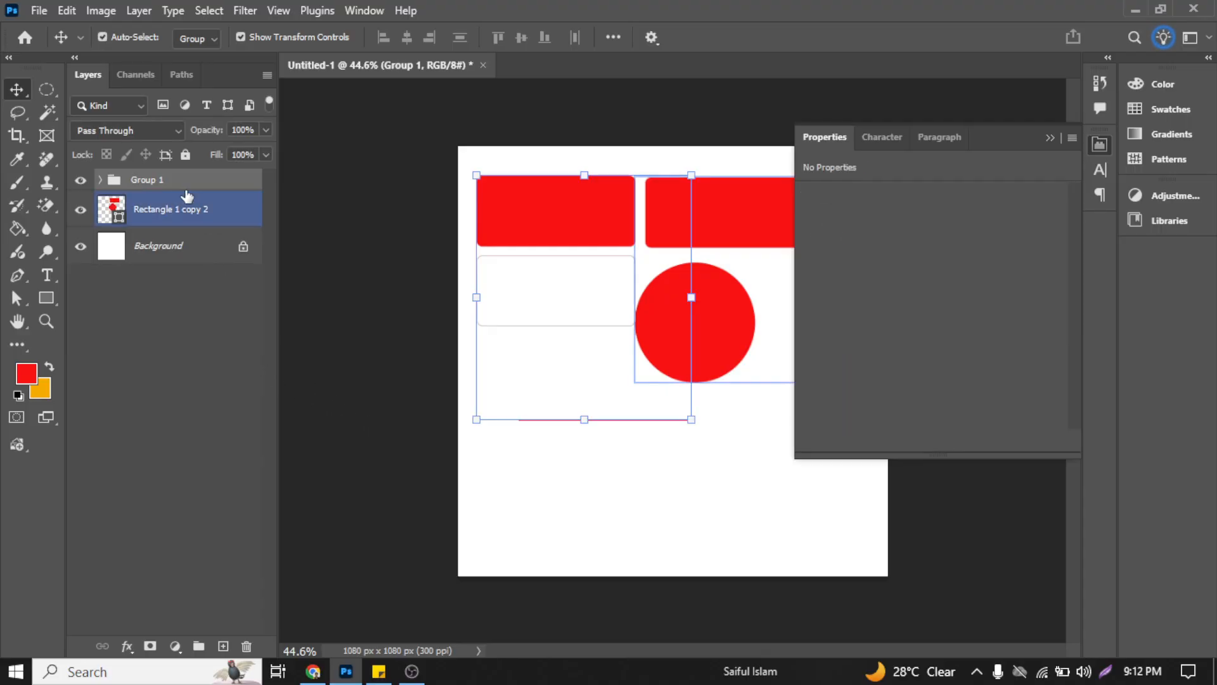
left_click(199, 344)
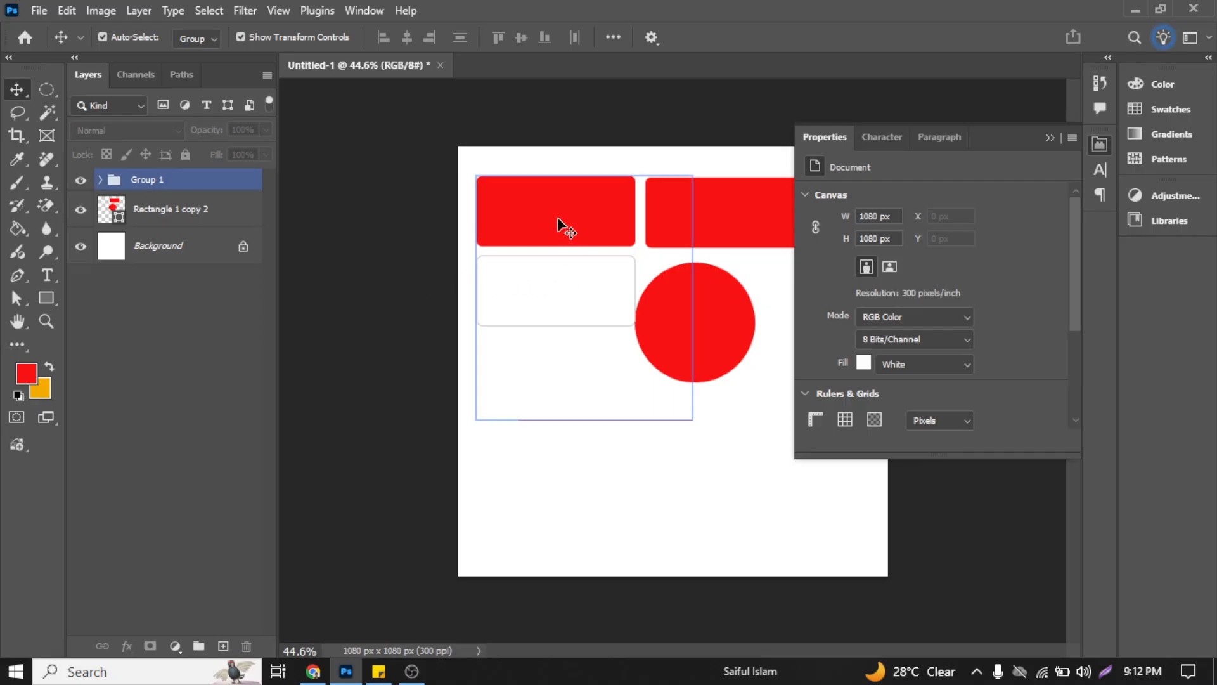
Step: Move Group 1 down to about X 99 px, Y 233 px and shift the combined rectangle and circle to about X 510 px
left_click(180, 185)
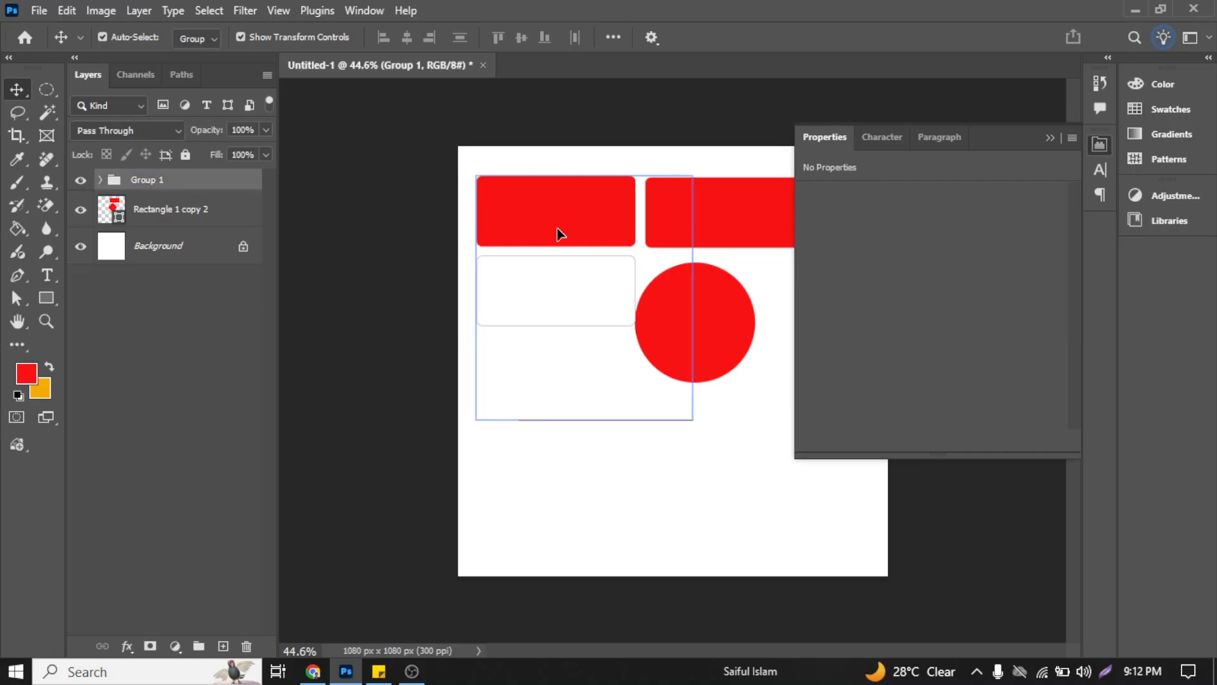
left_click_drag(557, 230, 538, 350)
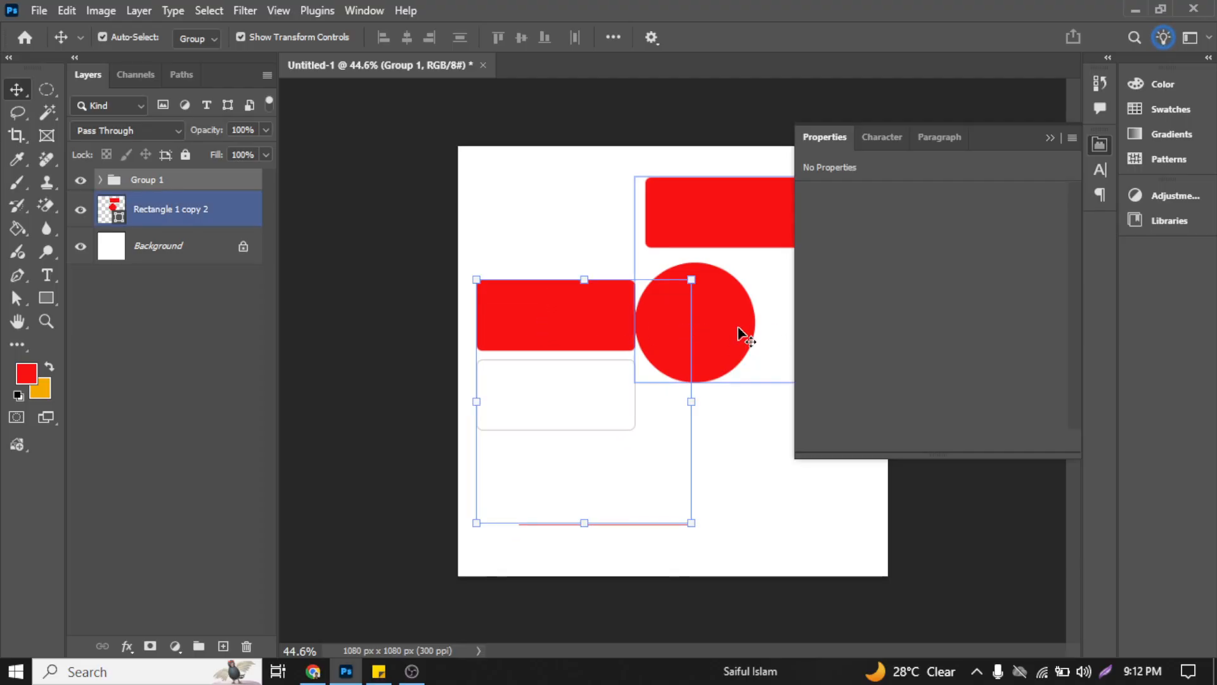
left_click_drag(739, 328, 765, 328)
left_click_drag(567, 320, 588, 280)
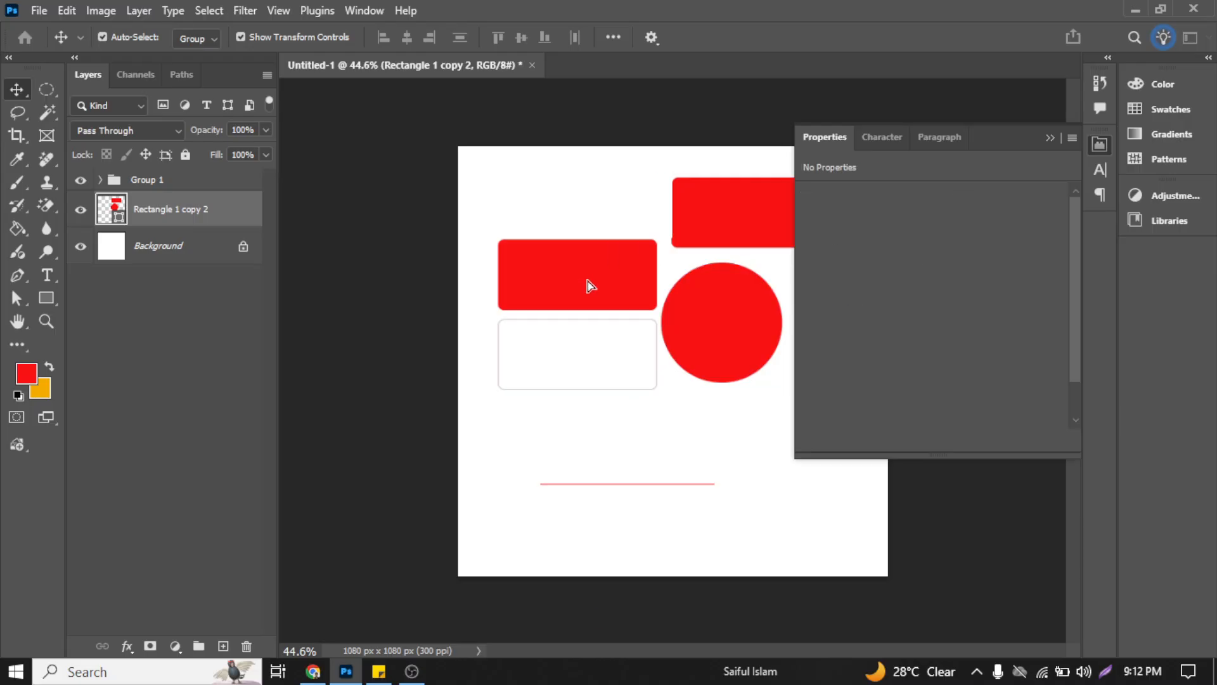
Step: Ungroup Group 1 into its separate layers and deselect them
left_click(130, 179)
right_click(133, 178)
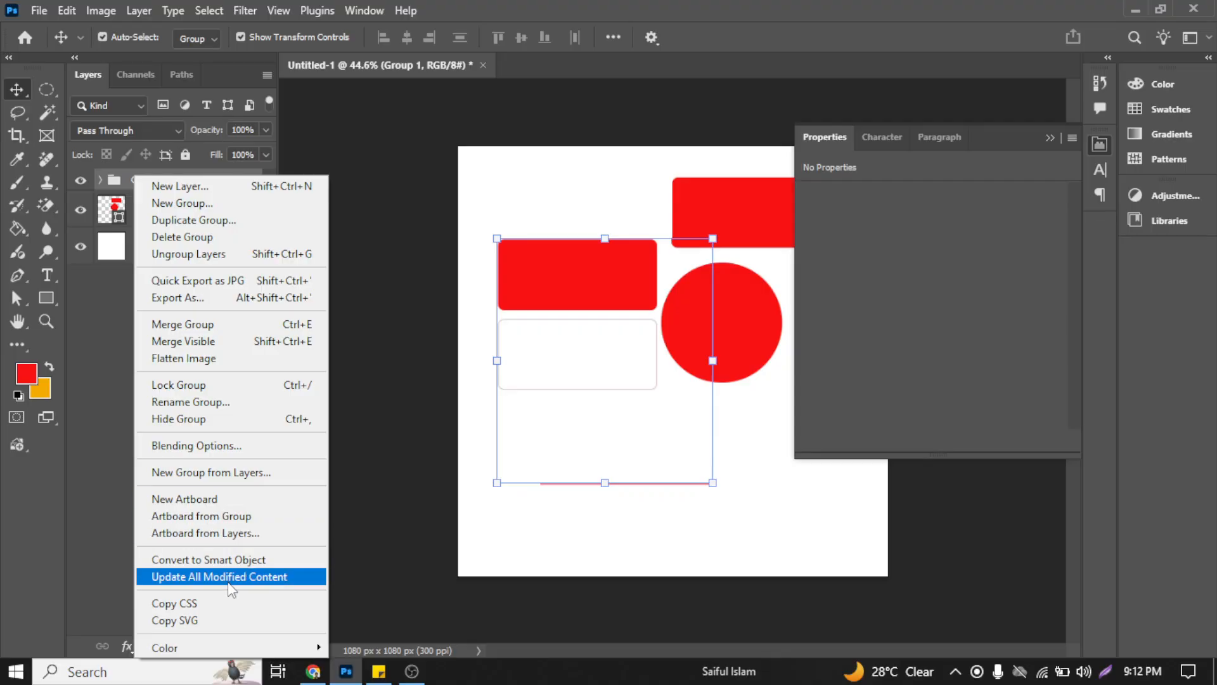
left_click(205, 257)
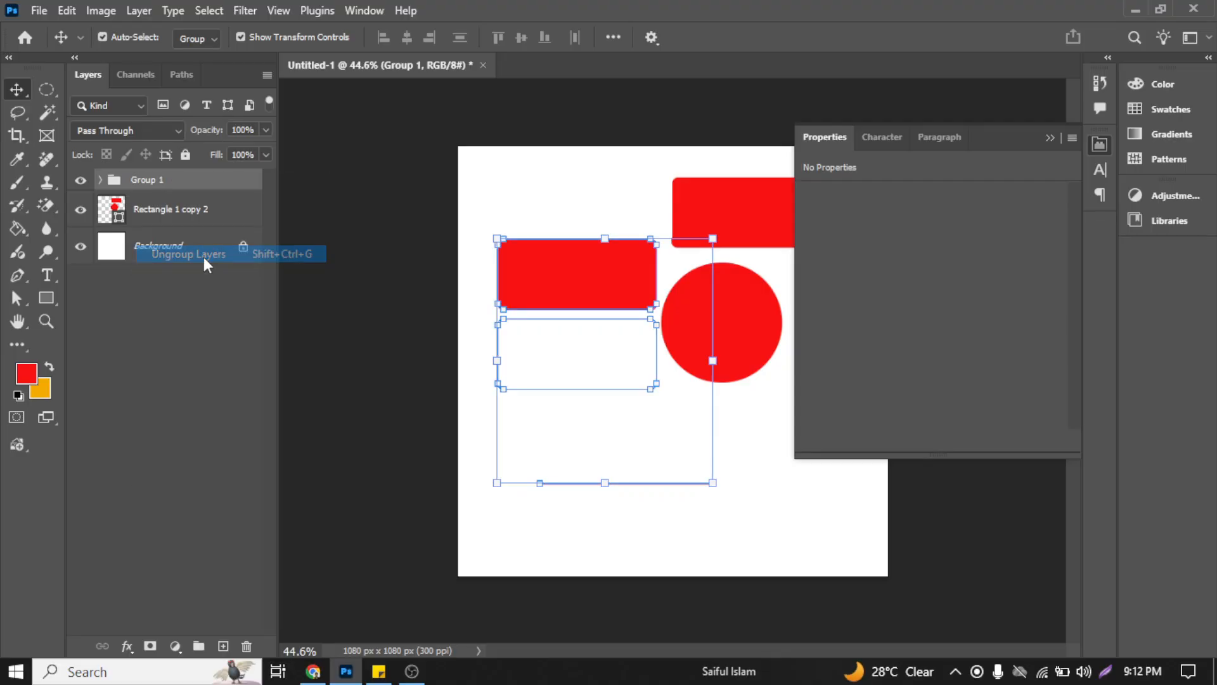
left_click(524, 191)
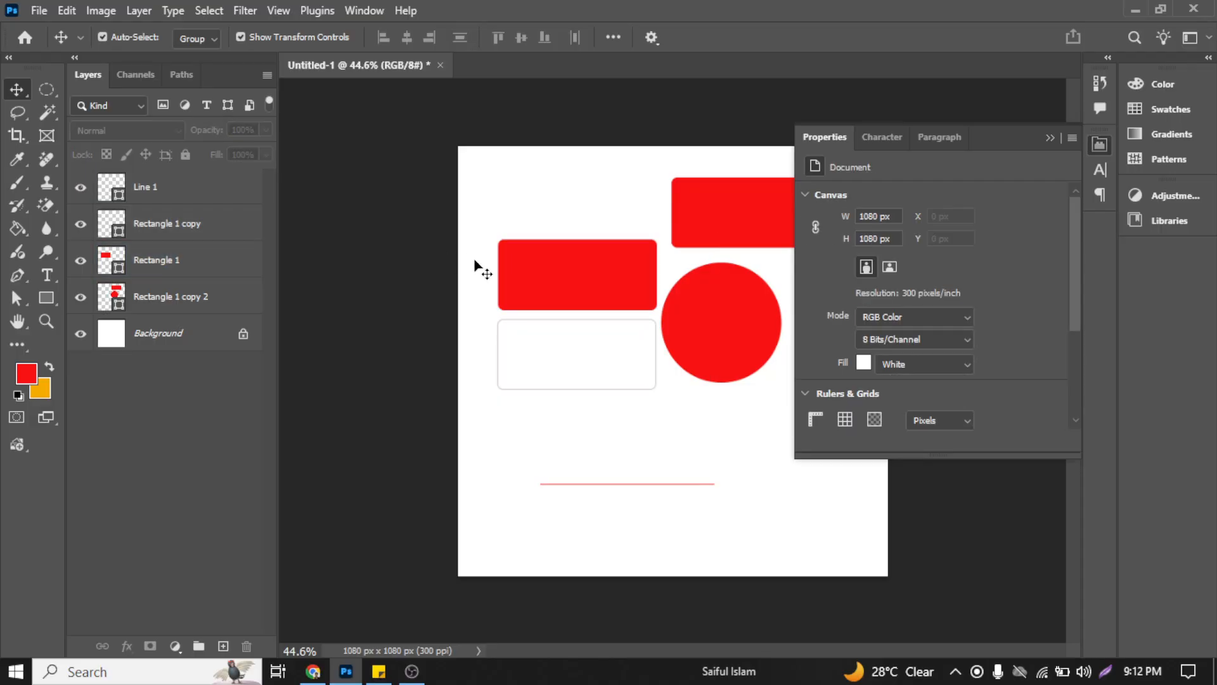
Step: Select the Rectangle 1, Rectangle 1 copy and Line 1 layers one by one, and clear the selection
left_click_drag(475, 261, 524, 293)
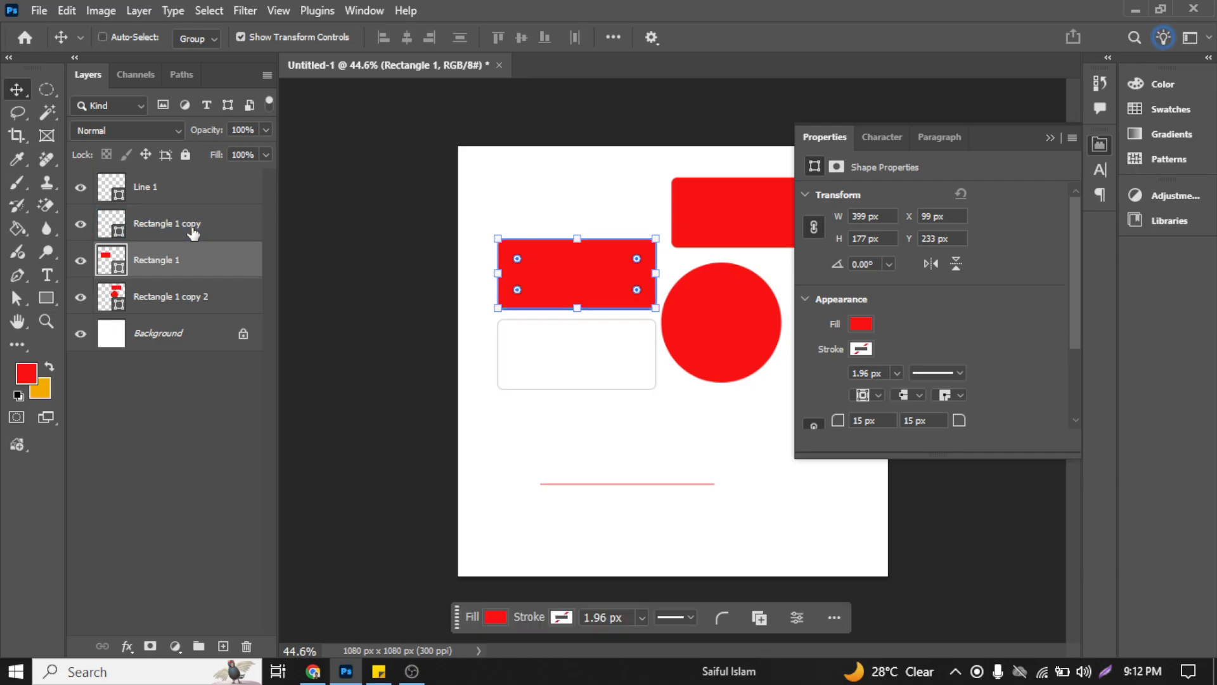
left_click(190, 222, "shift")
left_click(190, 191, "shift")
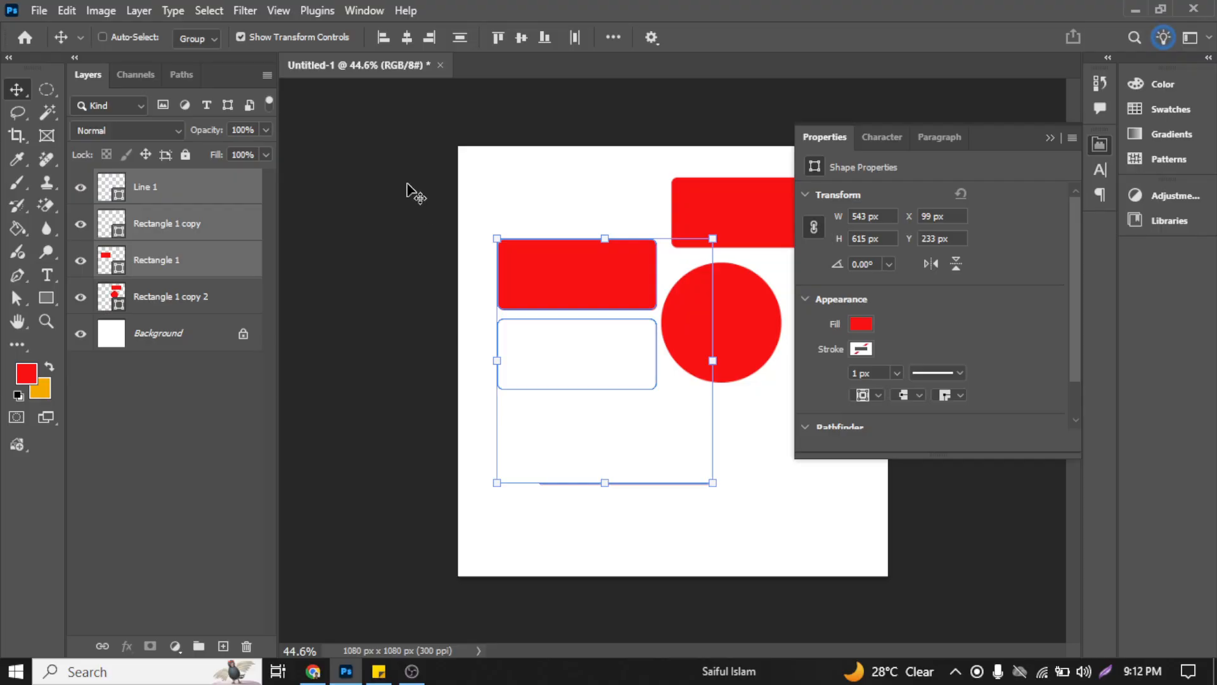
key("ctrl")
left_click(360, 290)
Step: Select the whole layer range from Rectangle 1 copy 2 up to Line 1, and clear the selection
left_click(170, 297)
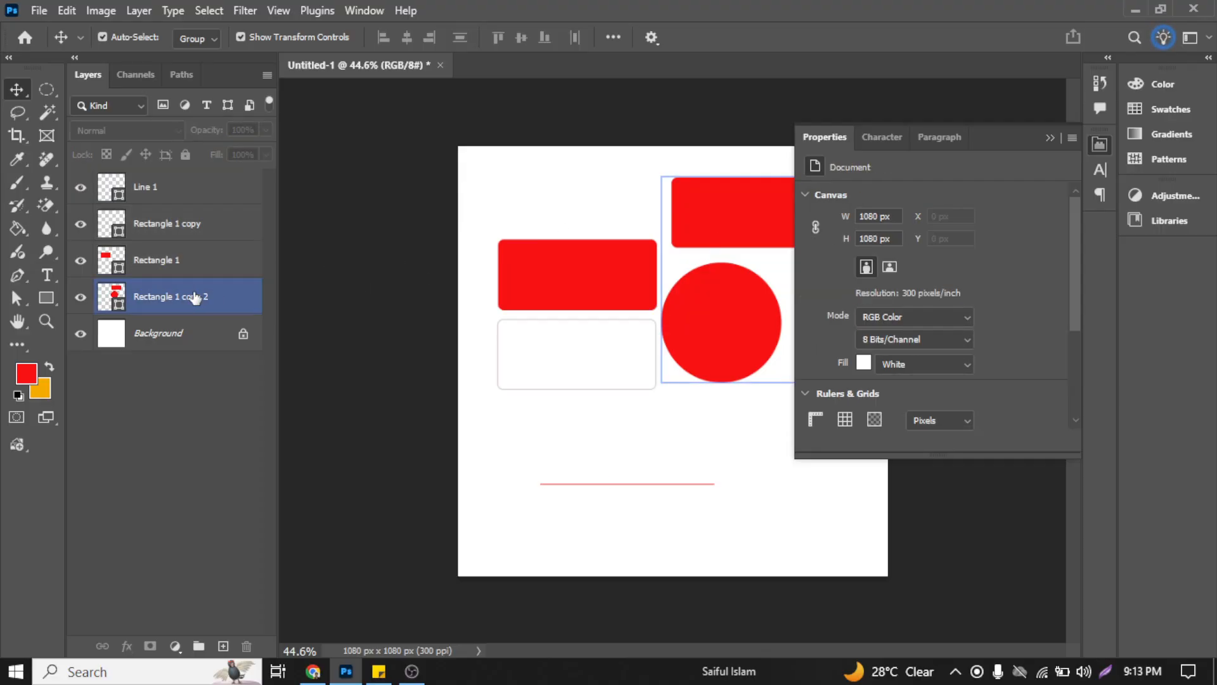
left_click(191, 187)
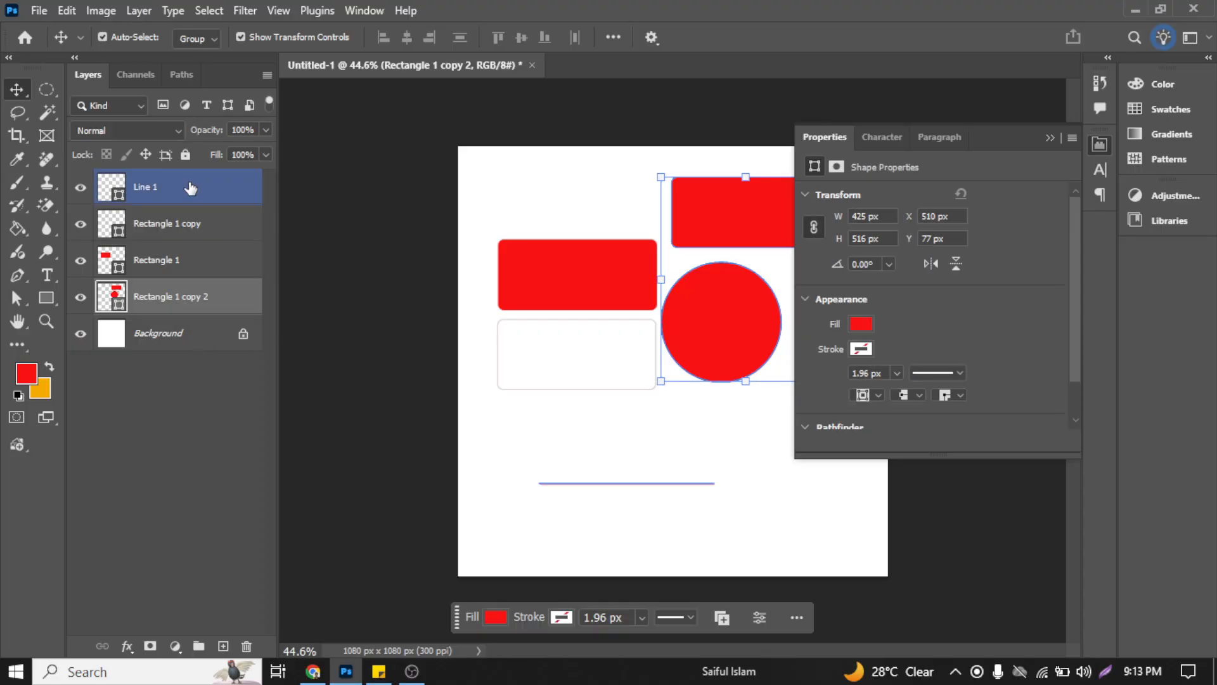
left_click(191, 188, "shift")
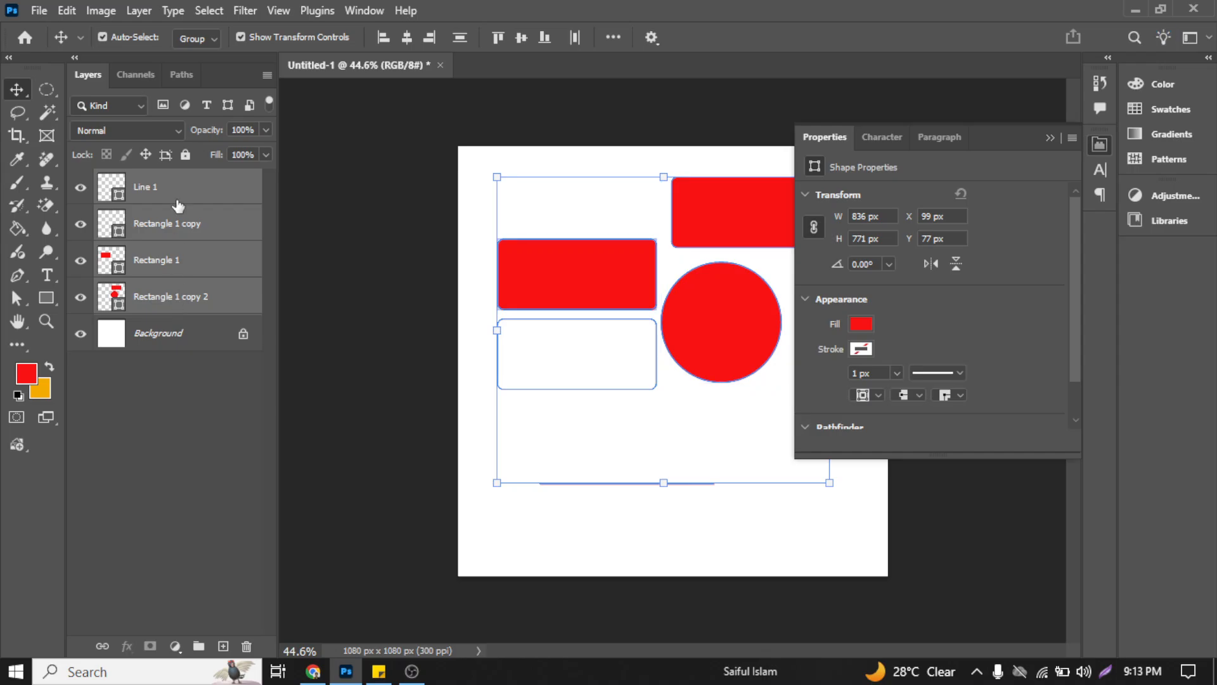
left_click(427, 239)
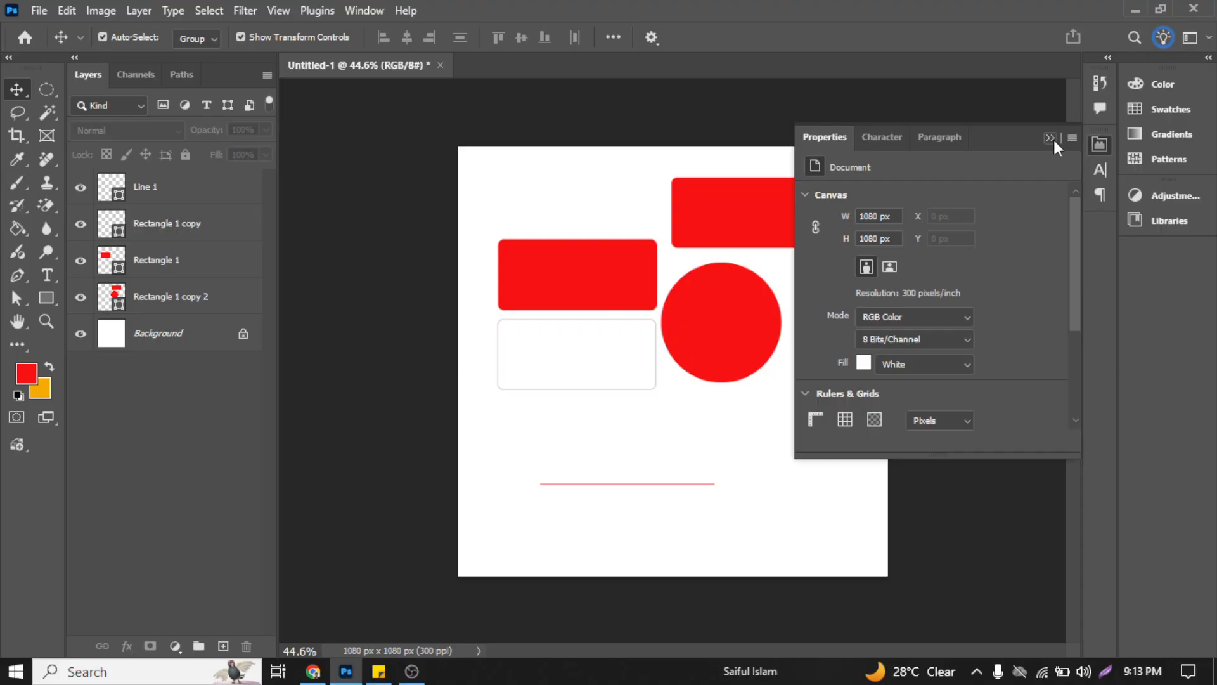
Step: Link the corner radii of the red Rectangle 1, look through its stroke alignment options, and deselect it
scroll(897, 295, "down", 5)
left_click(551, 269)
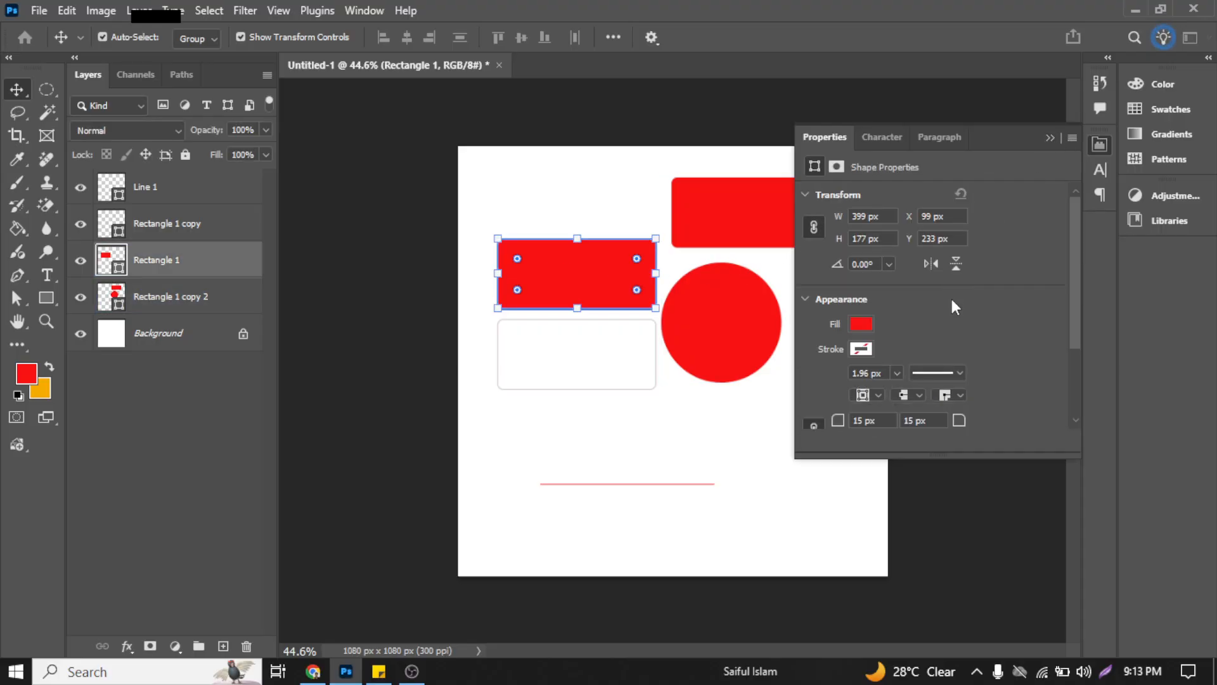
scroll(952, 302, "down", 3)
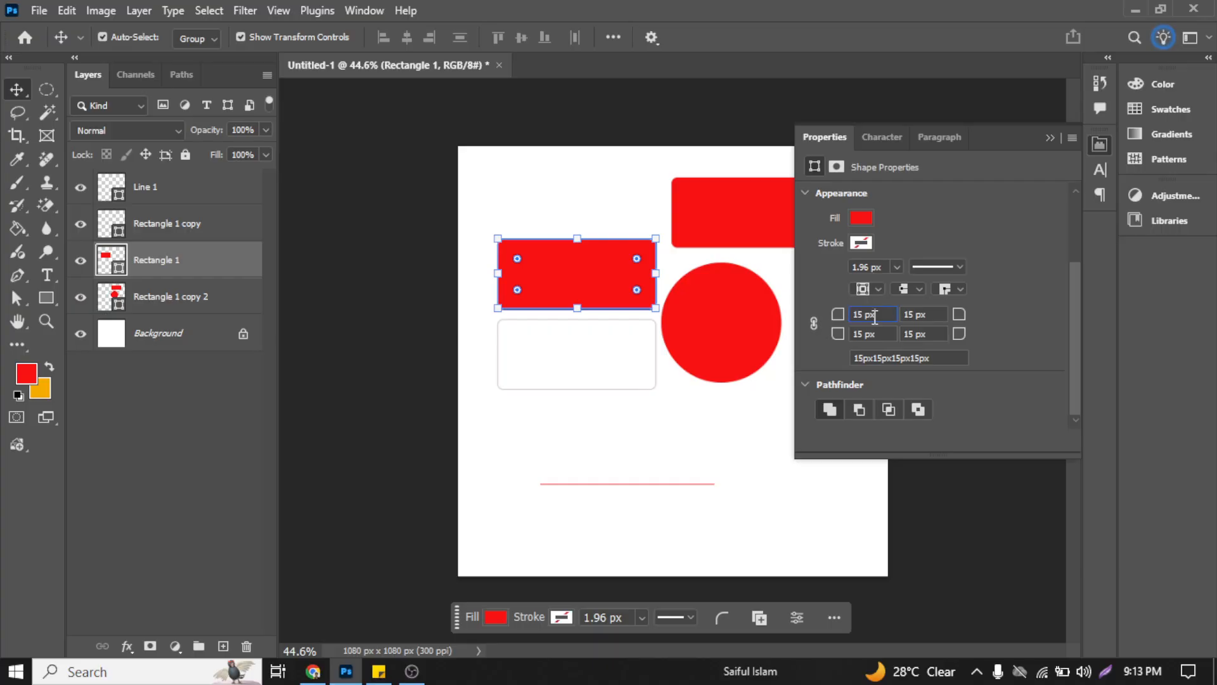
left_click(816, 328)
left_click(924, 286)
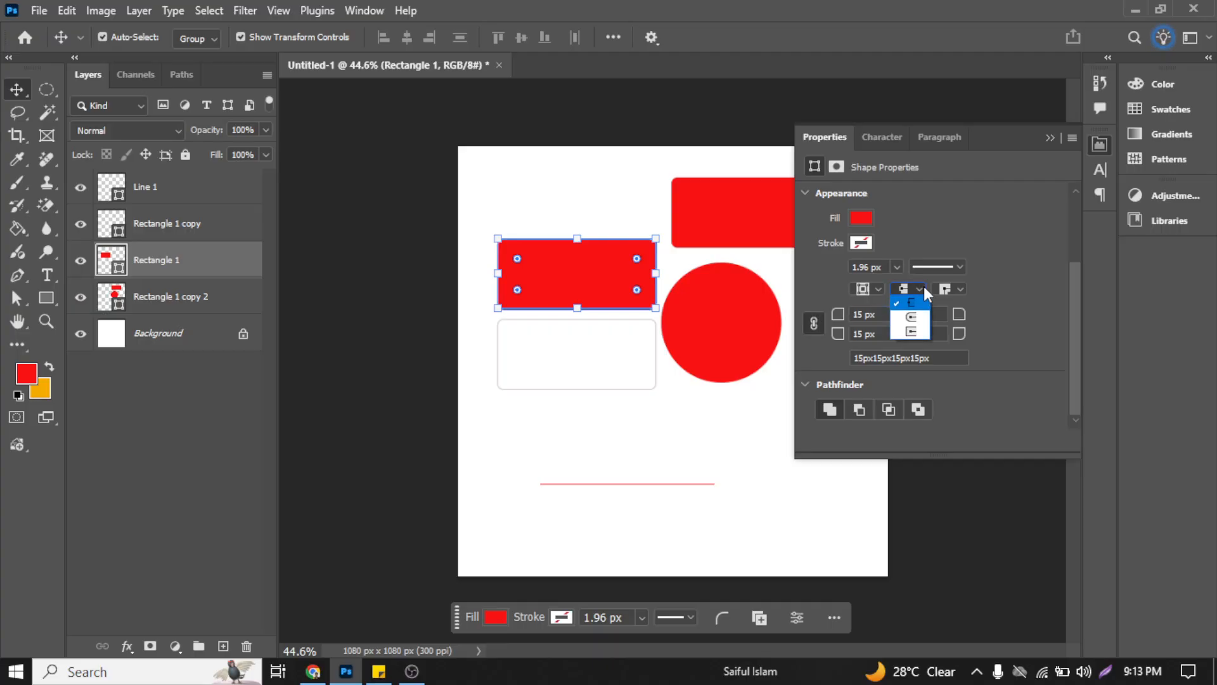
left_click(923, 288)
left_click(634, 437)
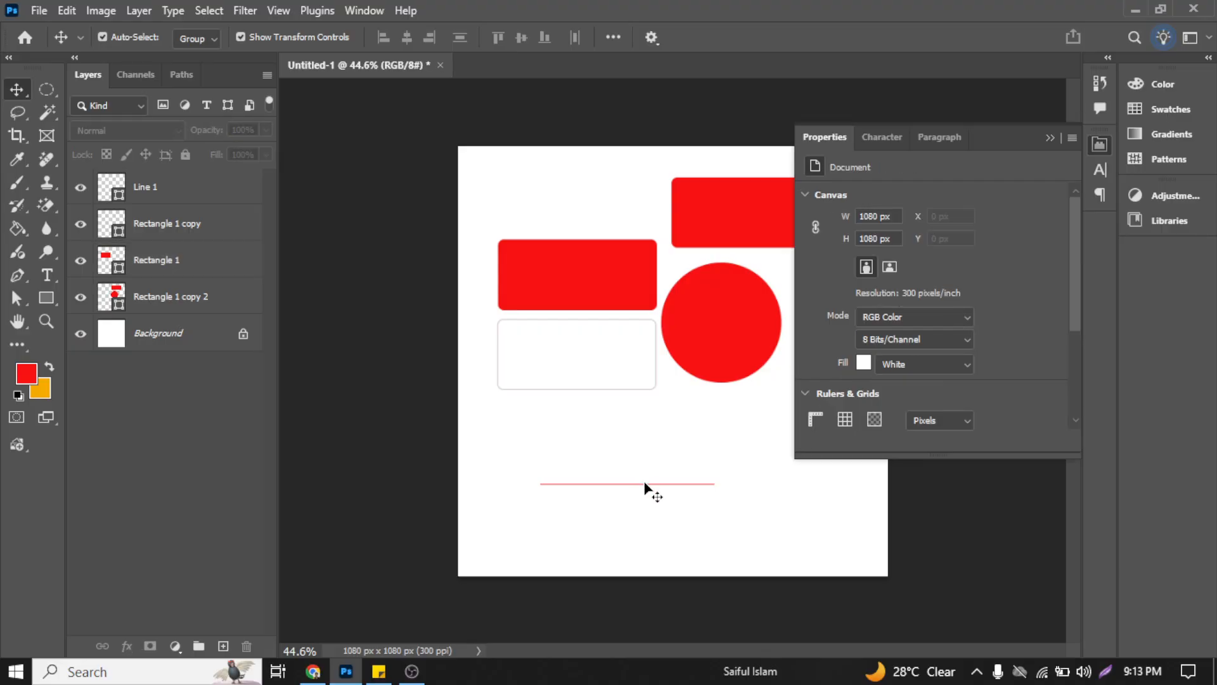
Step: Select the Line 1 shape, review its arrowhead settings, and increase its stroke width to 34.70 px
scroll(646, 487, "up", 2)
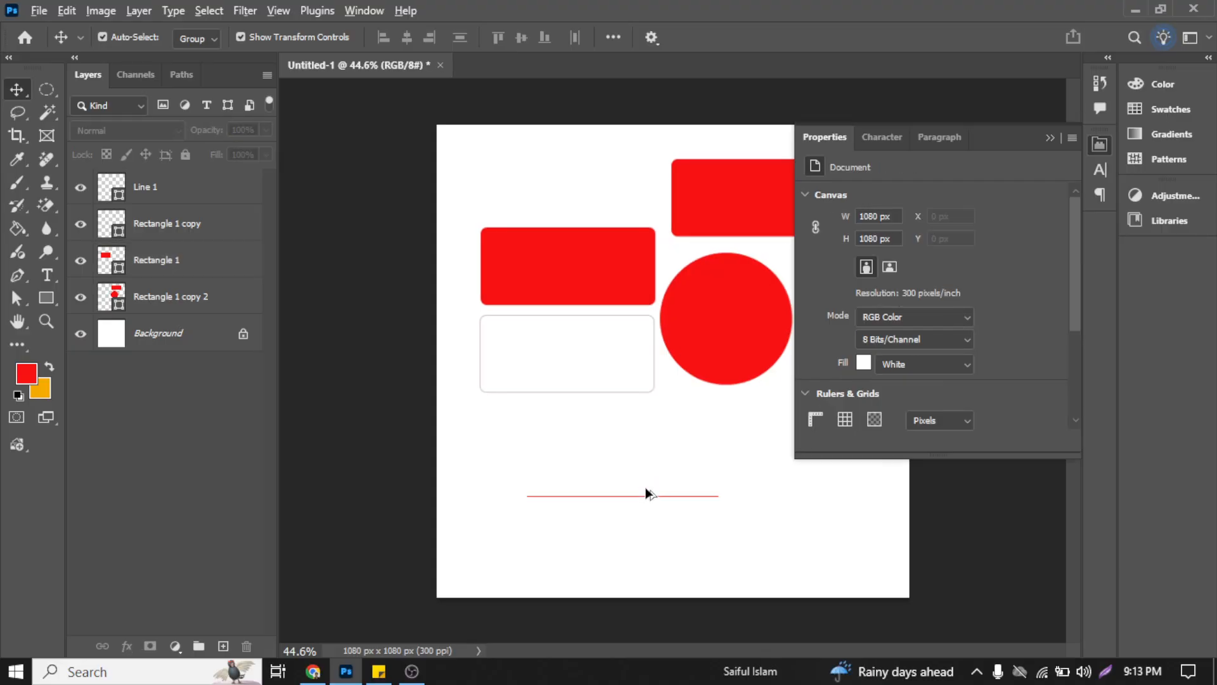
left_click(646, 484)
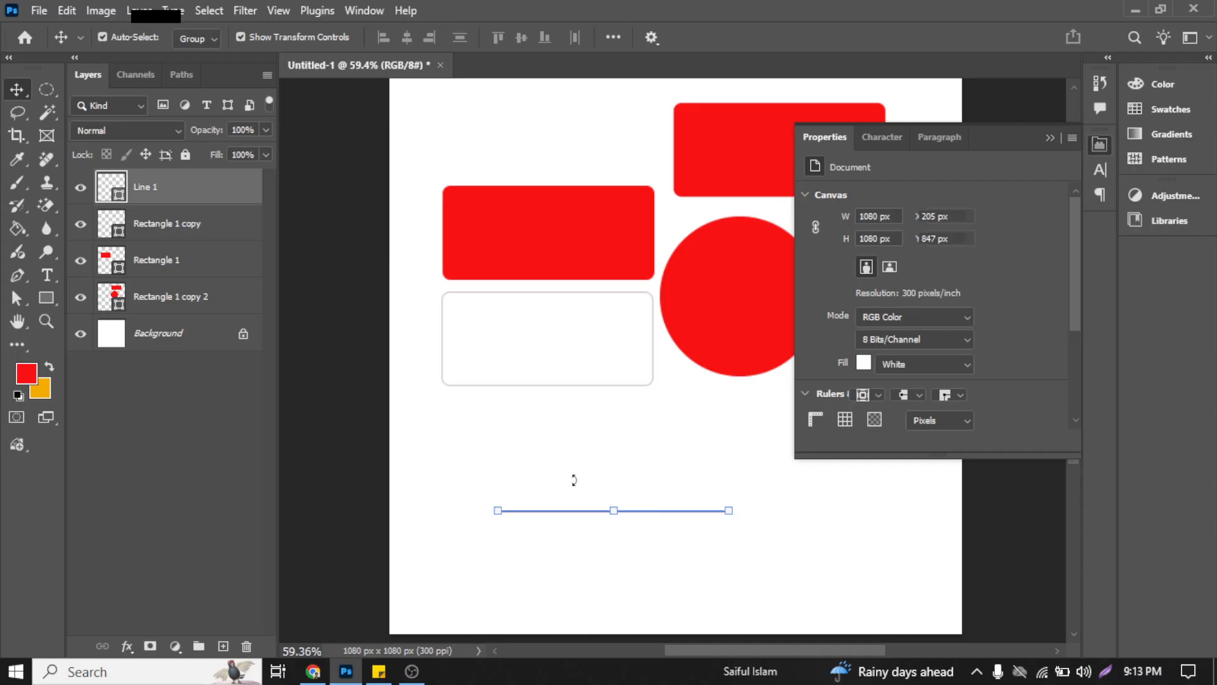
left_click(507, 451)
left_click_drag(496, 450, 688, 565)
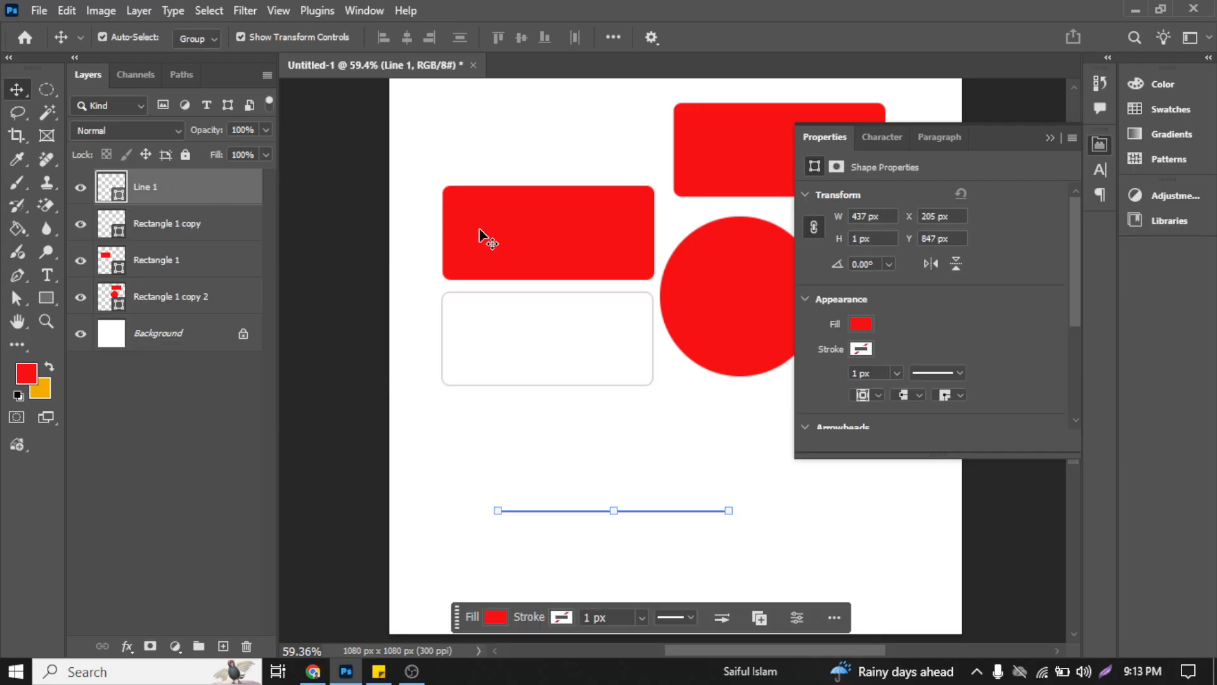
scroll(966, 300, "down", 5)
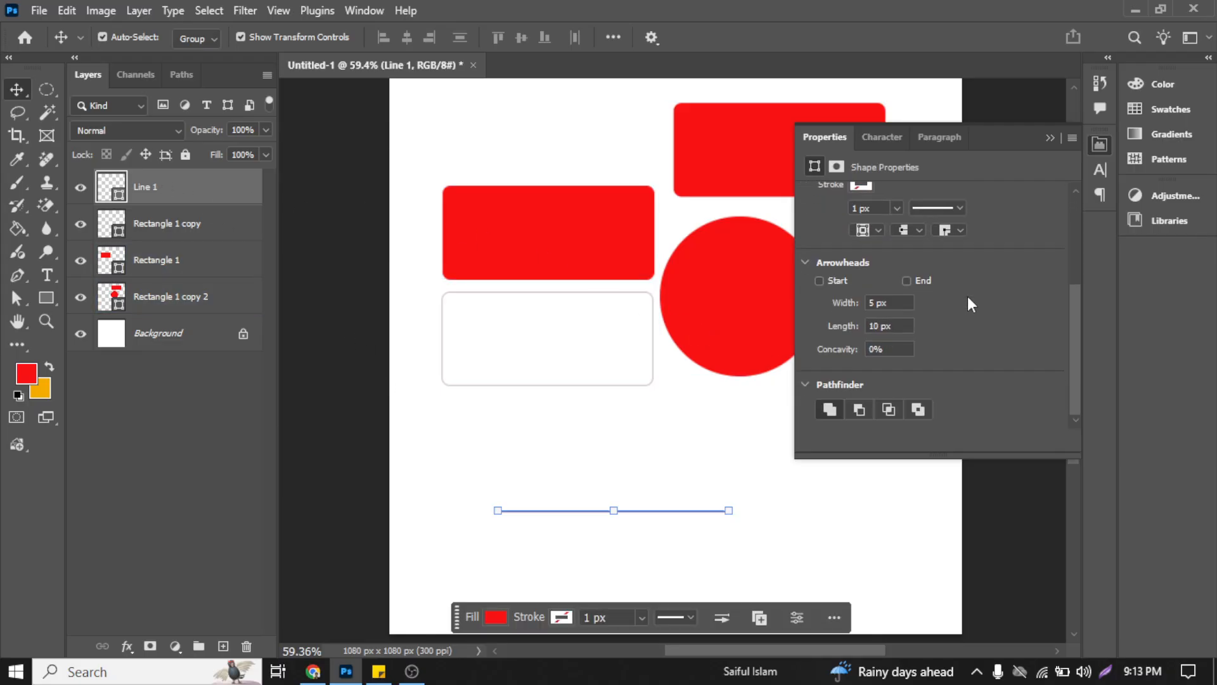
scroll(964, 295, "up", 1)
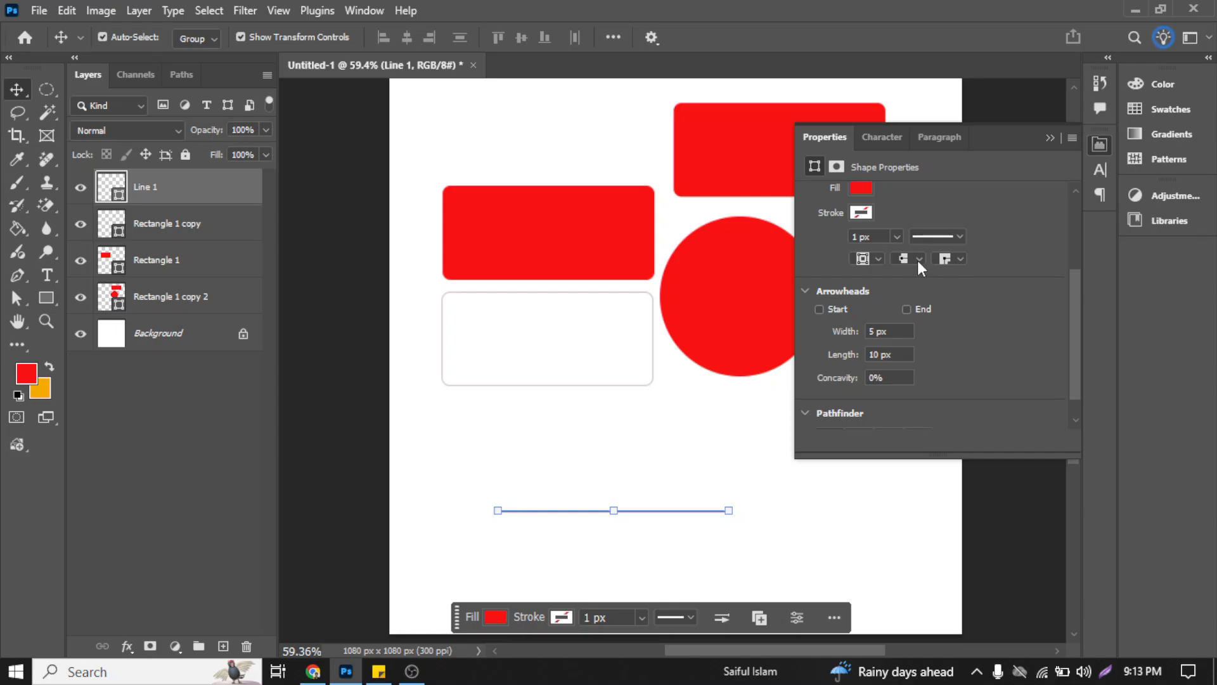
left_click(896, 238)
left_click_drag(898, 260, 908, 265)
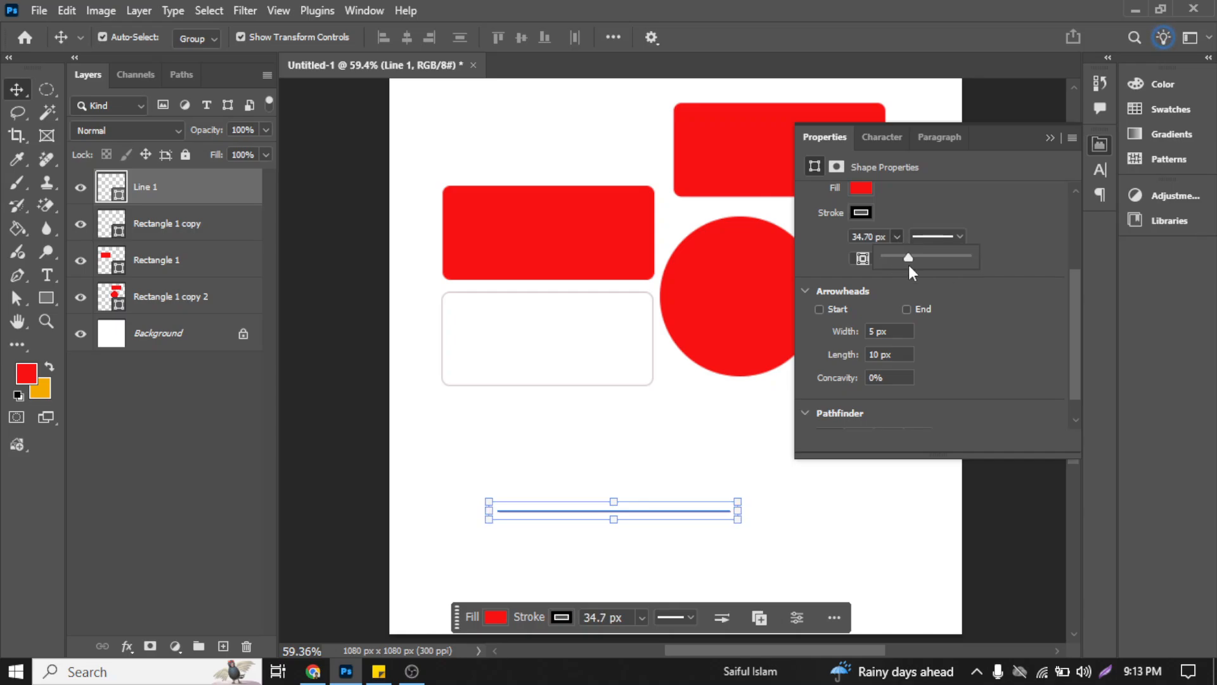
left_click(802, 239)
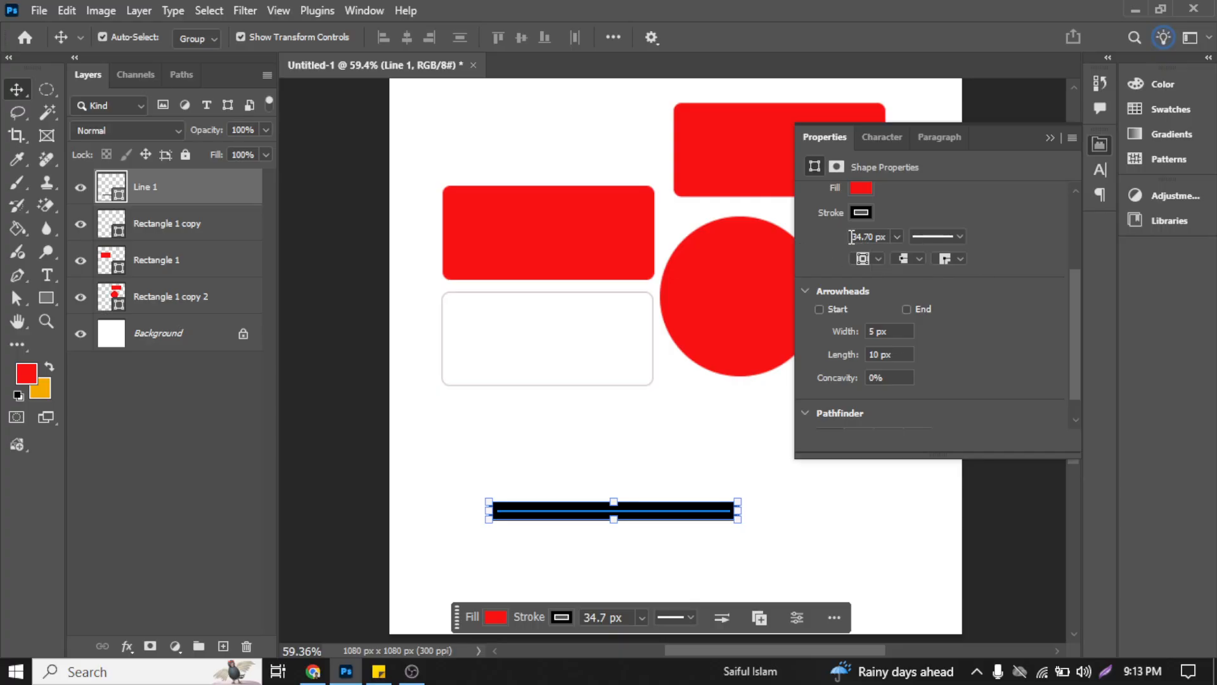
Step: Set the Line 1 stroke to a round cap and a round corner join, and clear the selection
scroll(909, 294, "up", 3)
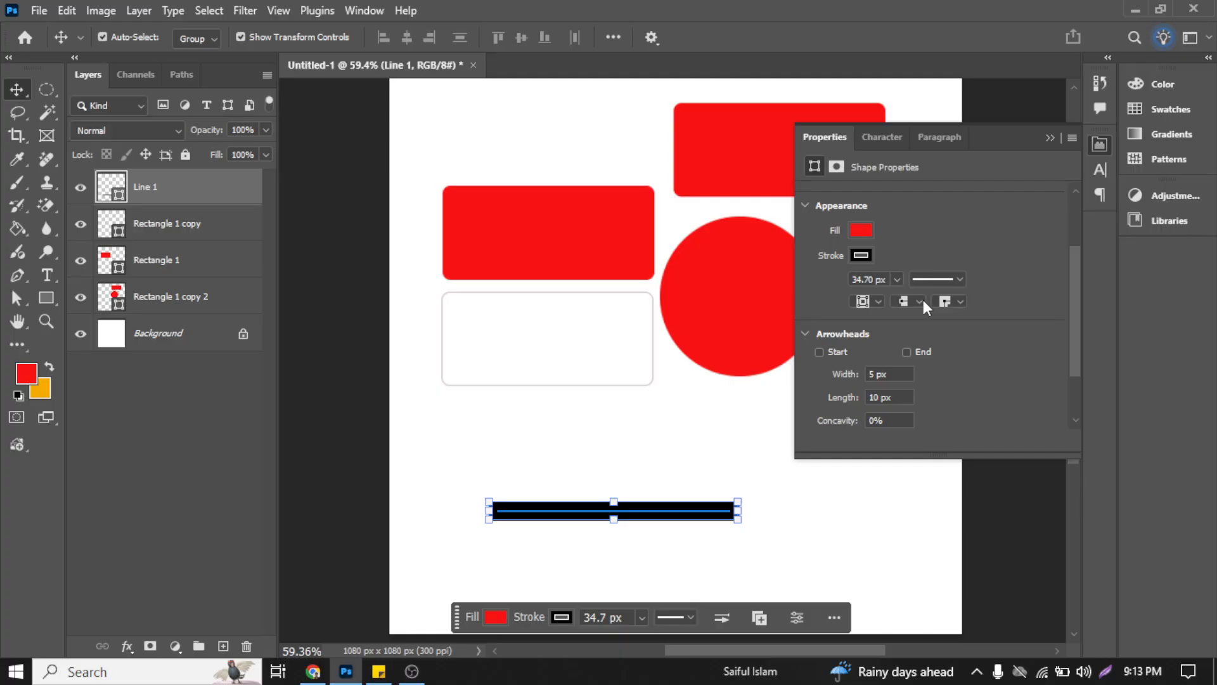
left_click(921, 300)
left_click(546, 484)
left_click(535, 513)
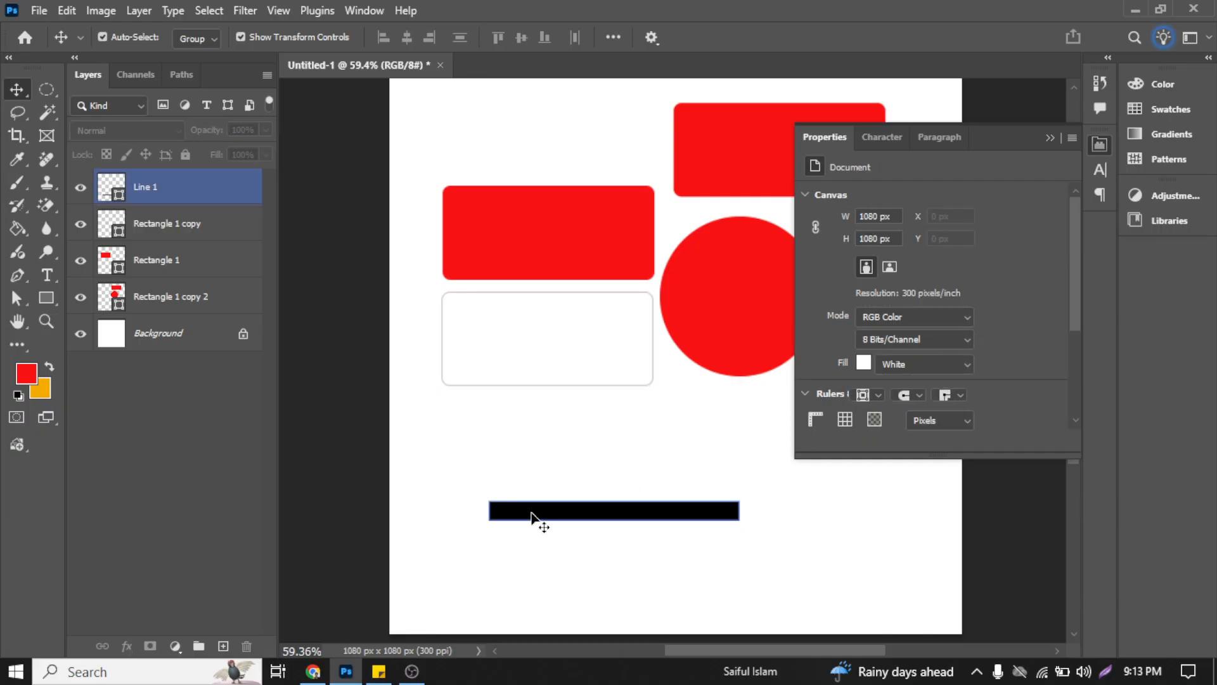
scroll(992, 336, "down", 2)
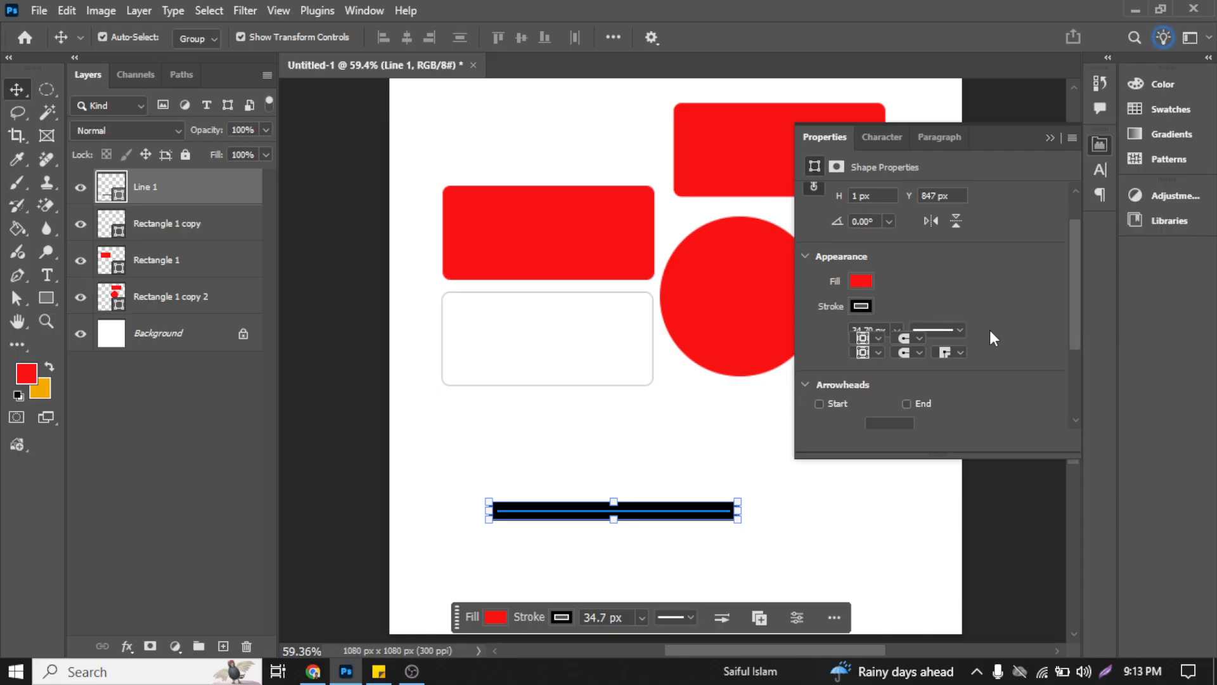
left_click(959, 323)
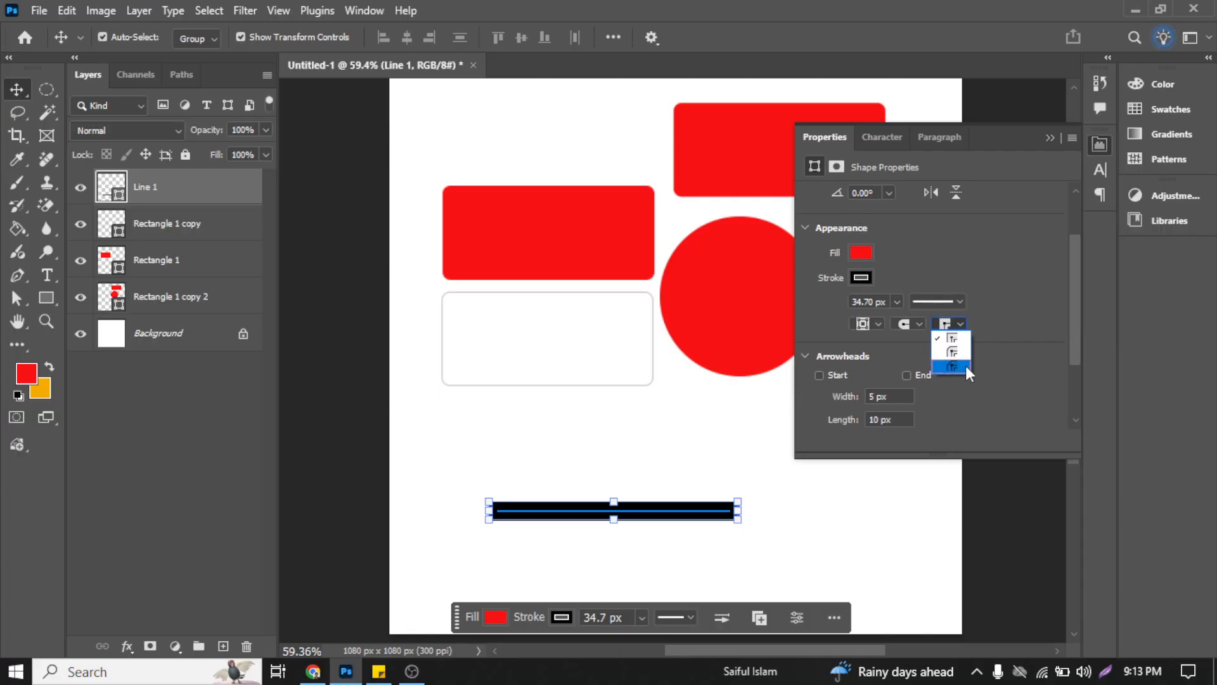
left_click(566, 481)
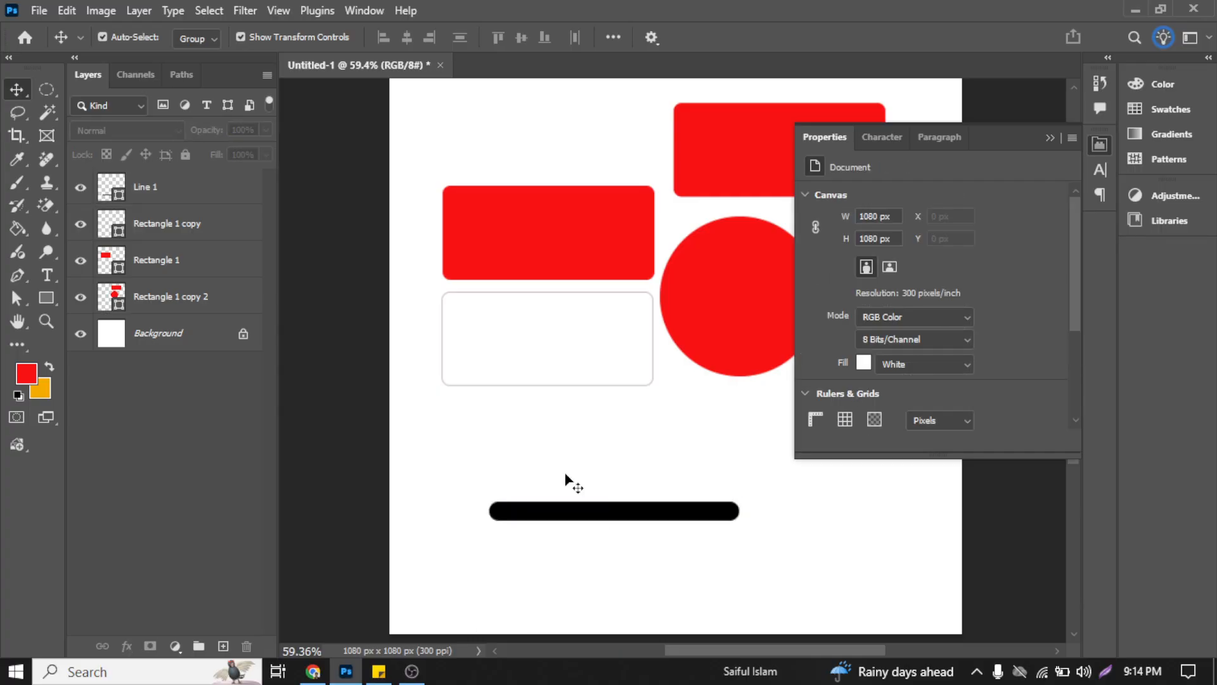
Step: Reselect the Line 1 shape and set its stroke cap to square
scroll(730, 531, "down", 2)
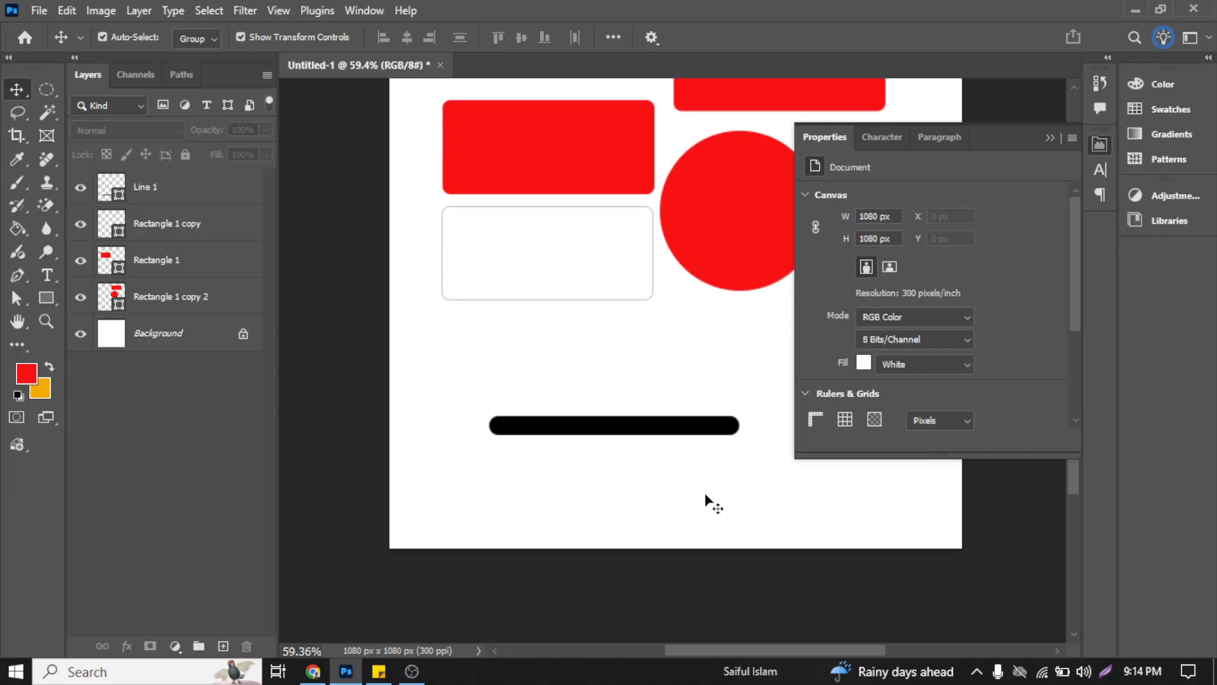
scroll(652, 481, "up", 1)
scroll(625, 446, "up", 1)
scroll(626, 444, "up", 1)
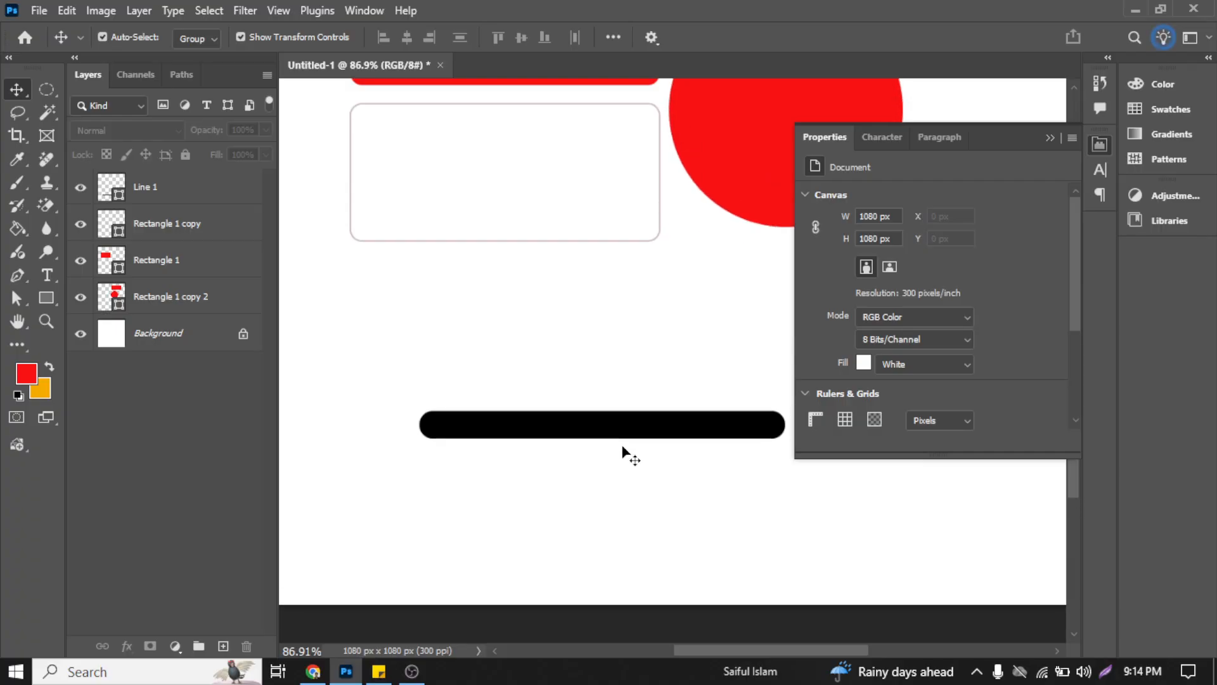
left_click_drag(427, 402, 539, 504)
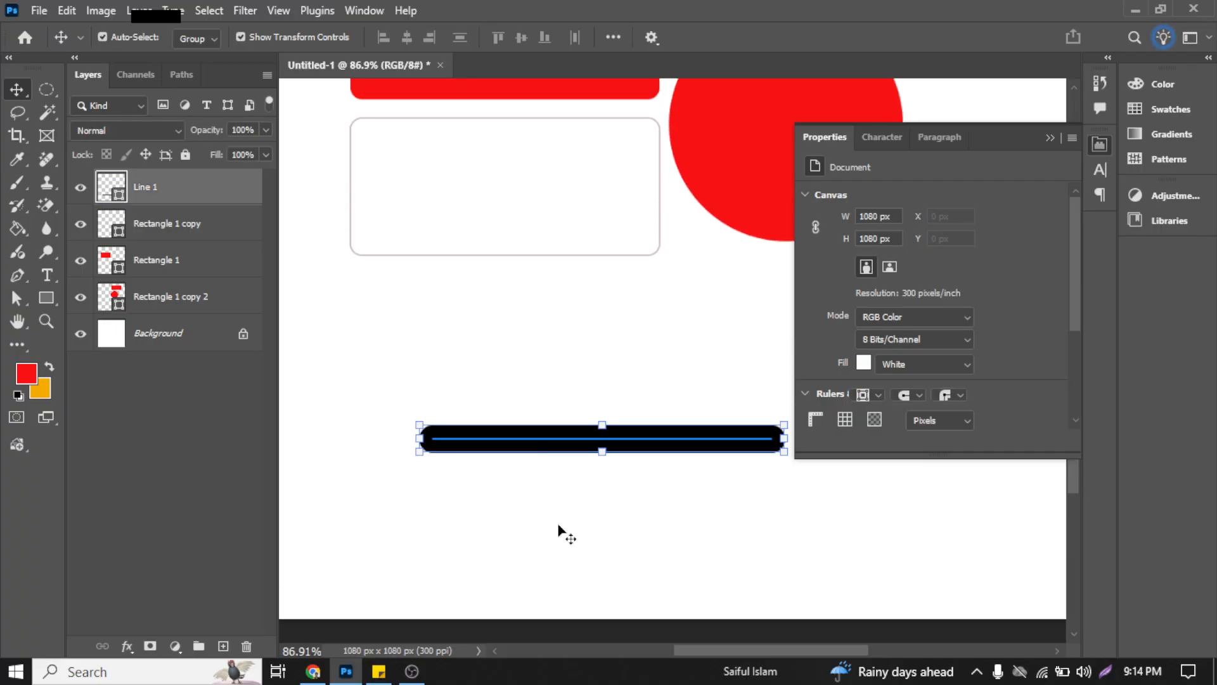
scroll(919, 317, "down", 2)
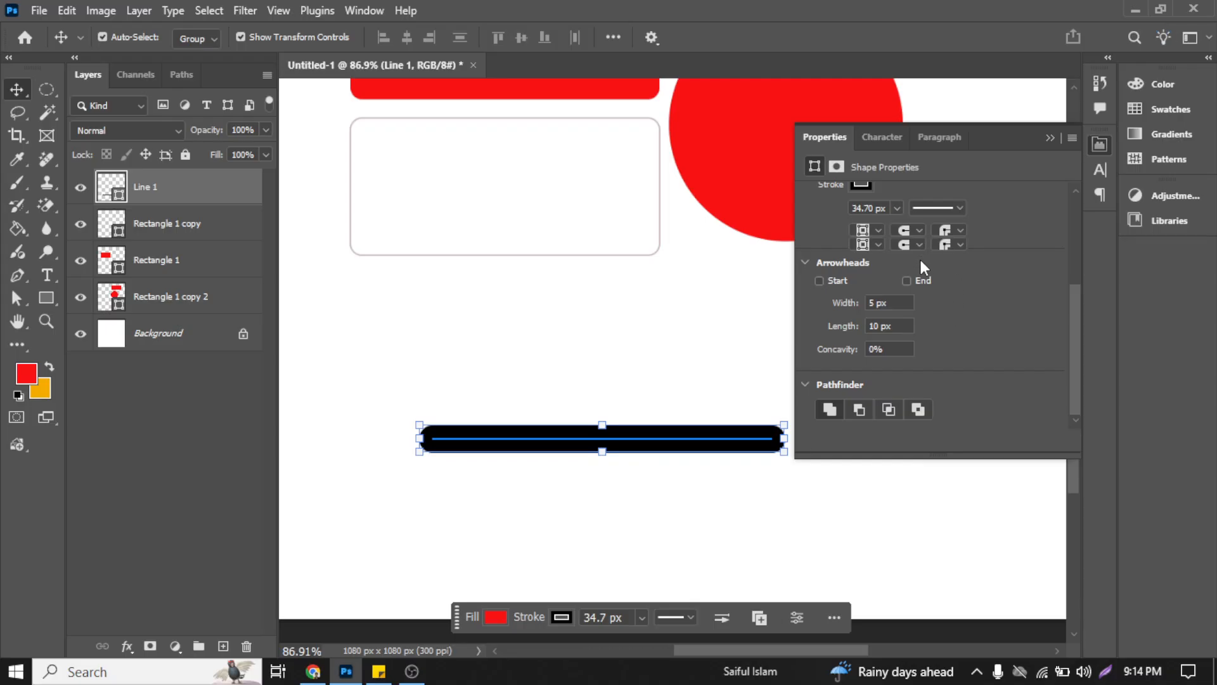
scroll(923, 279, "up", 2)
left_click(917, 273)
left_click(917, 315)
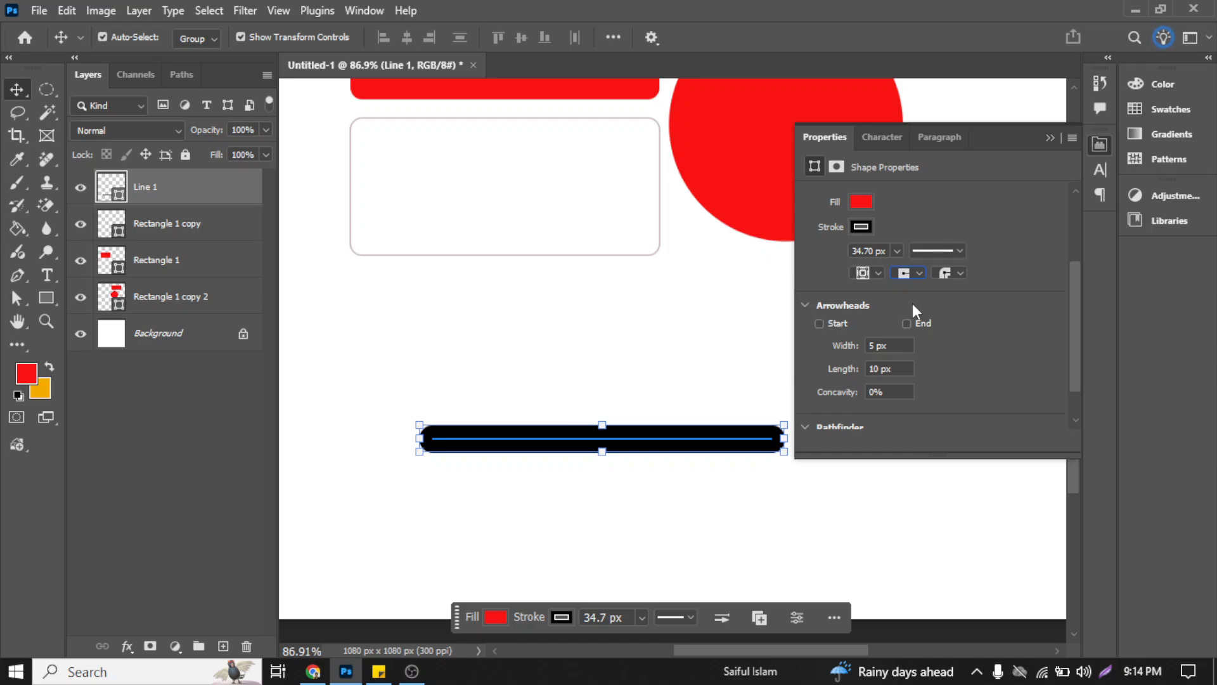
Step: Set the Line 1 stroke's corner join to bevel and clear the selection
left_click(958, 271)
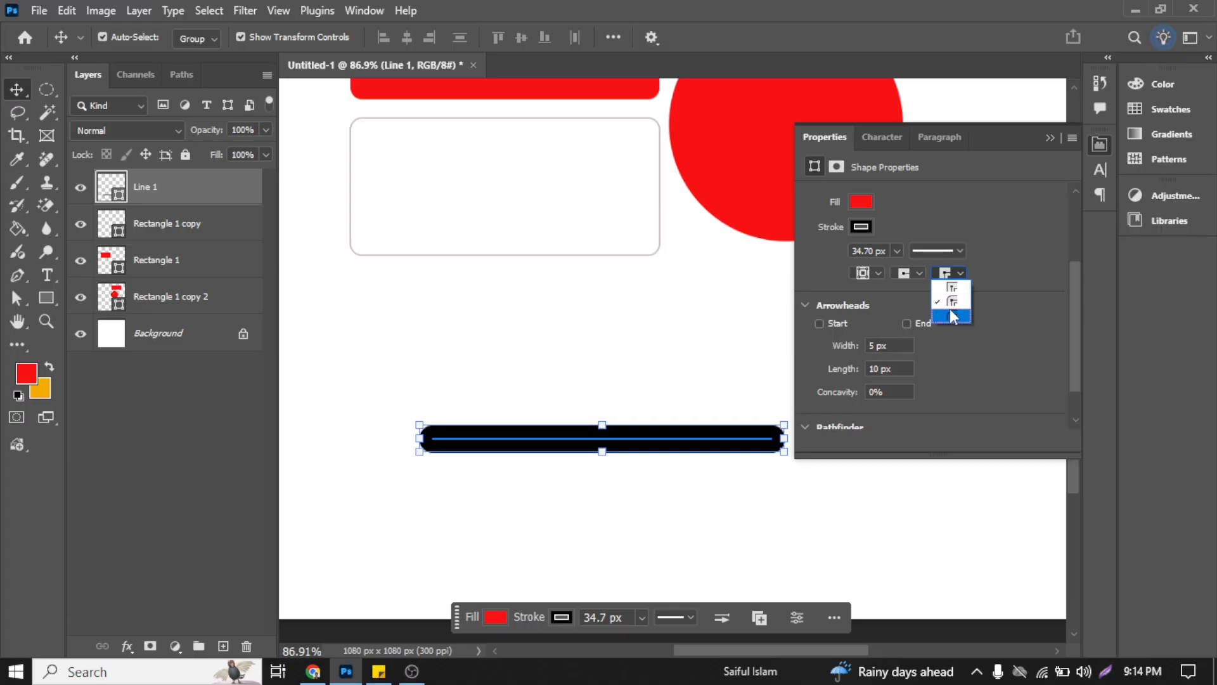
left_click(950, 309)
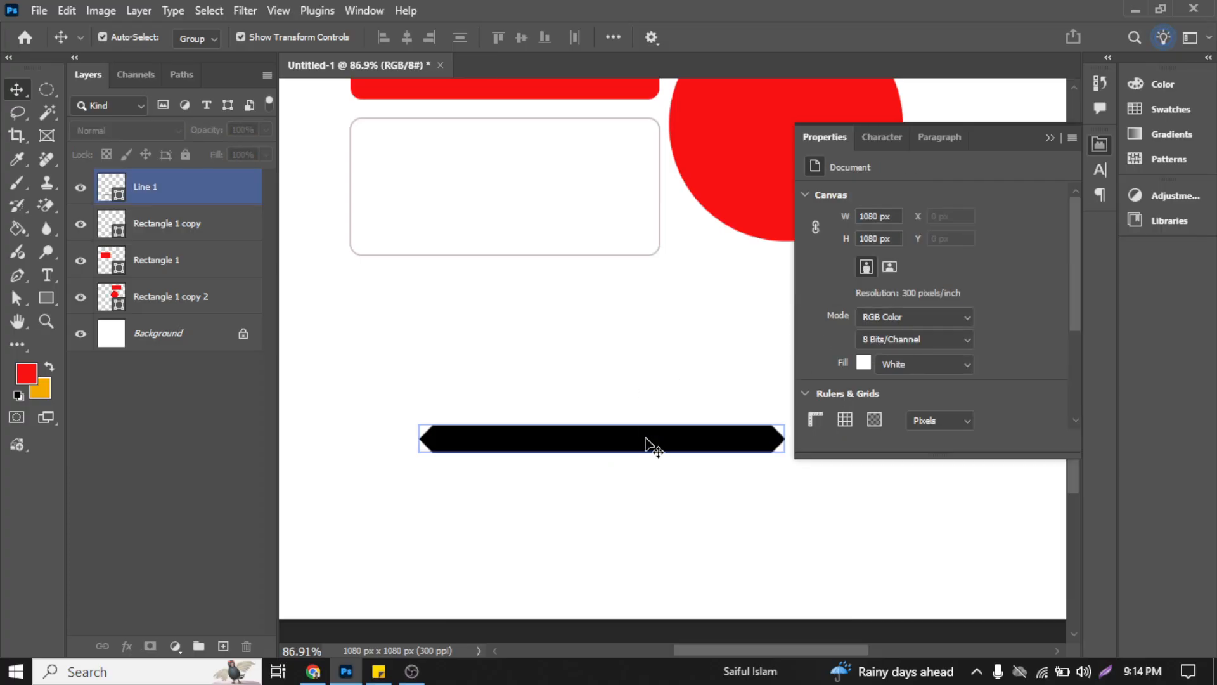
left_click(641, 378)
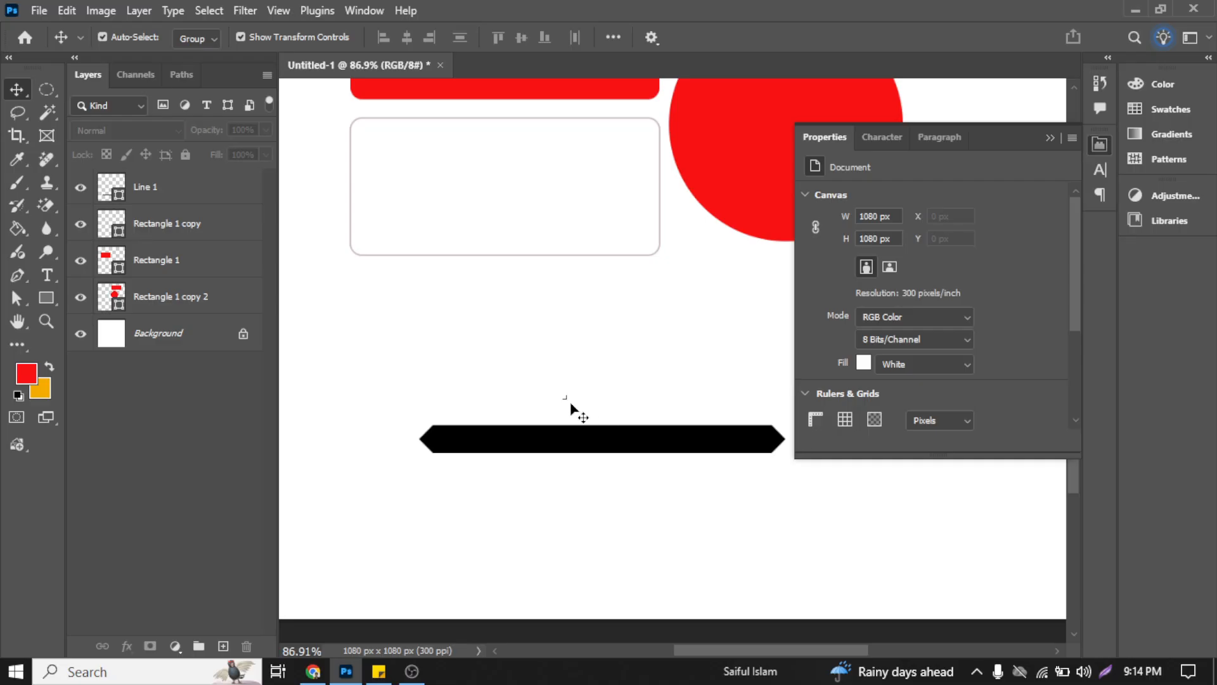
Step: Reselect Line 1, review its stroke cap options, try a round corner join, and set the join to miter
left_click_drag(563, 405, 655, 440)
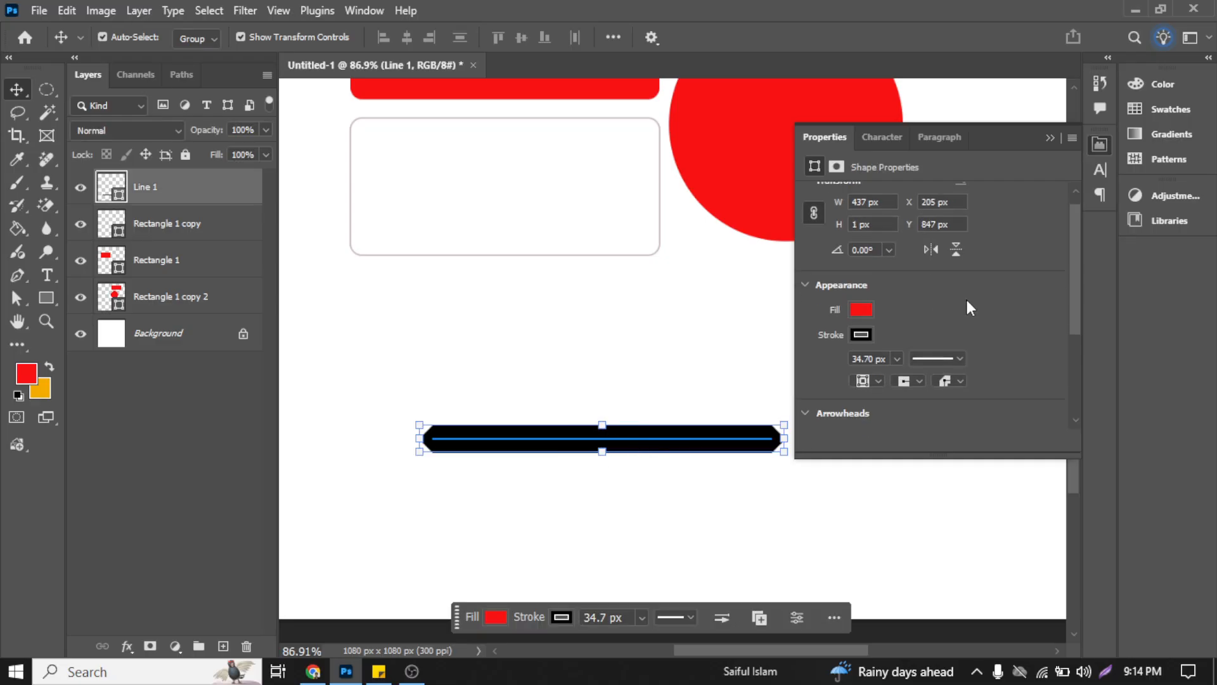
scroll(970, 292, "down", 3)
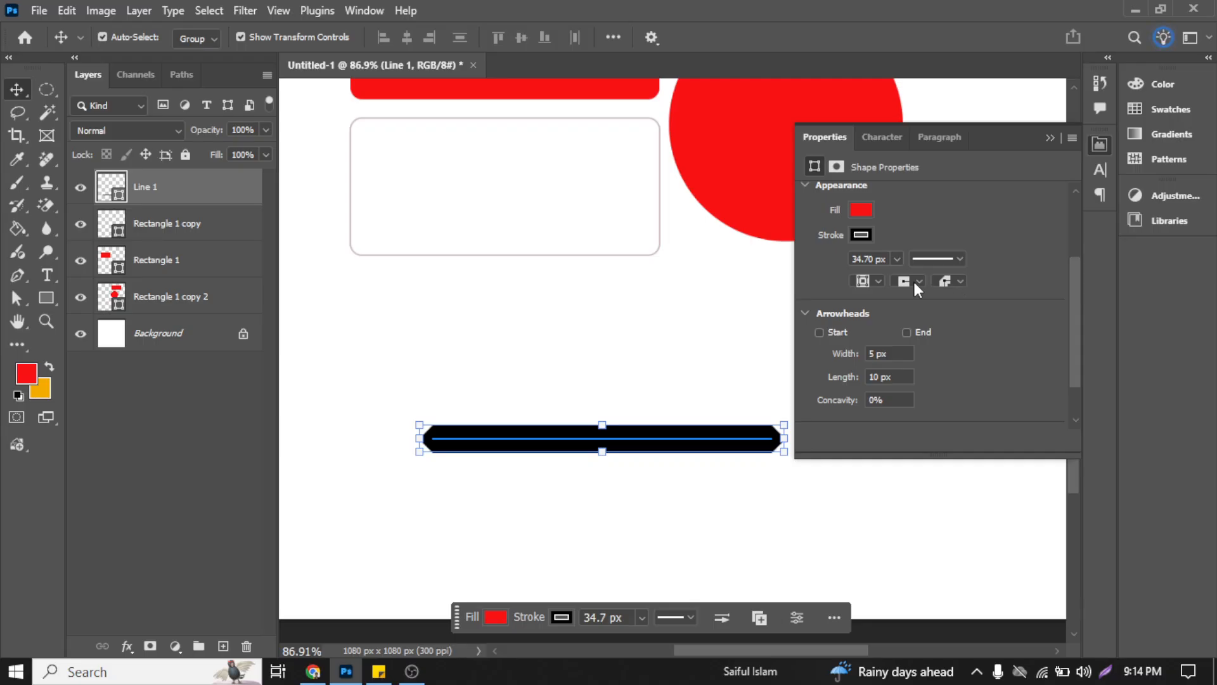
left_click(913, 282)
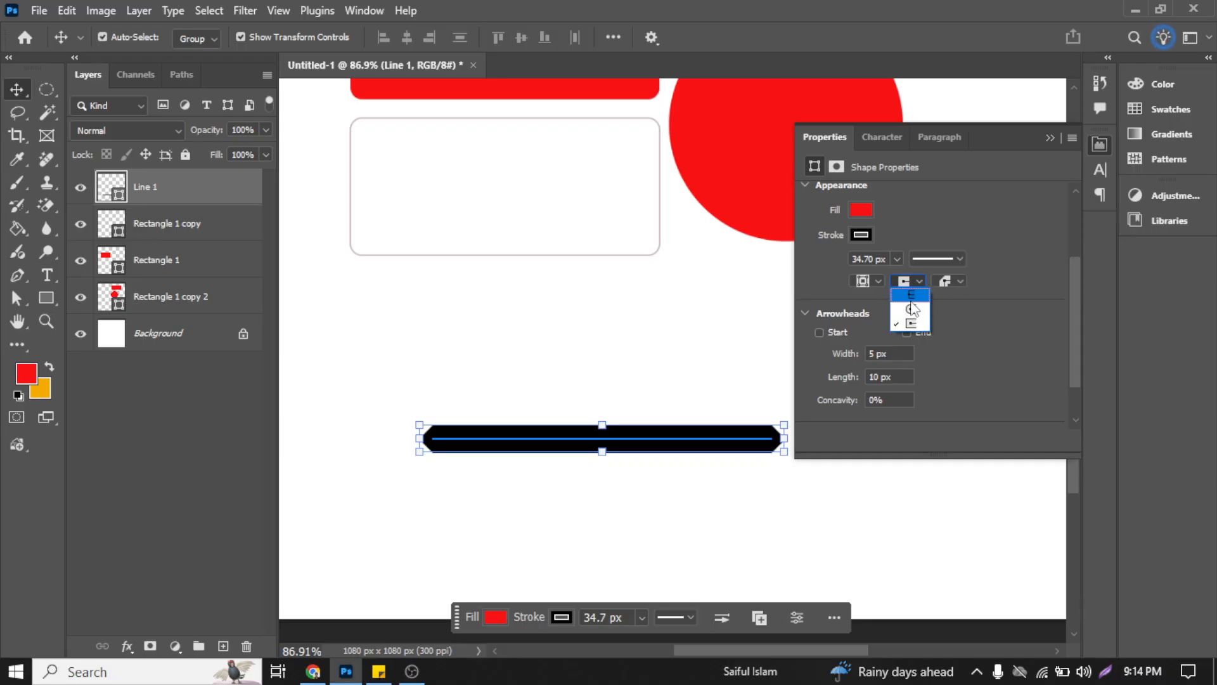
left_click(961, 281)
left_click(961, 280)
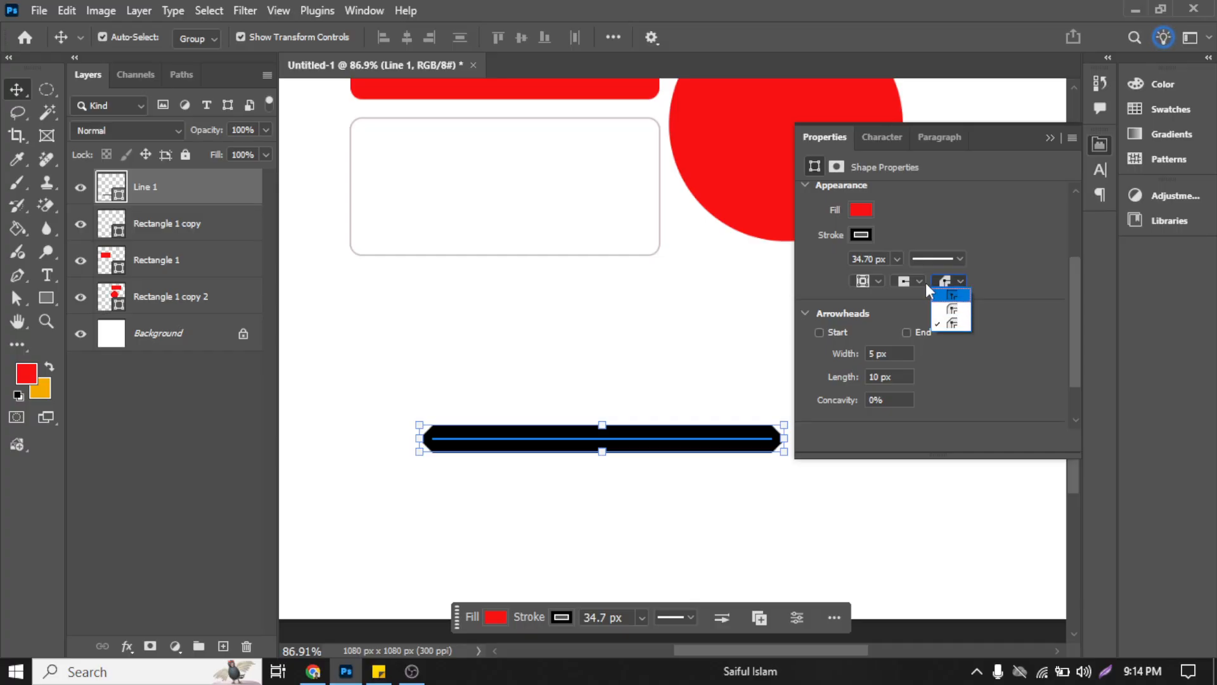
left_click(951, 309)
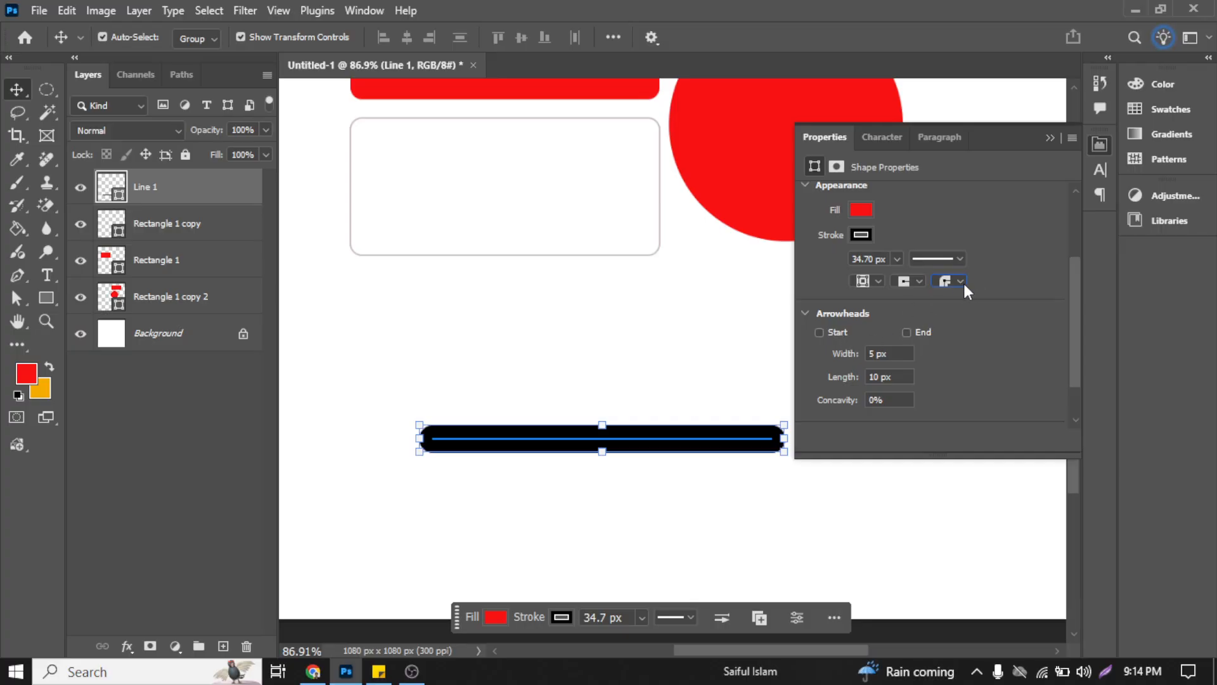
left_click(965, 285)
left_click(964, 299)
right_click(675, 448)
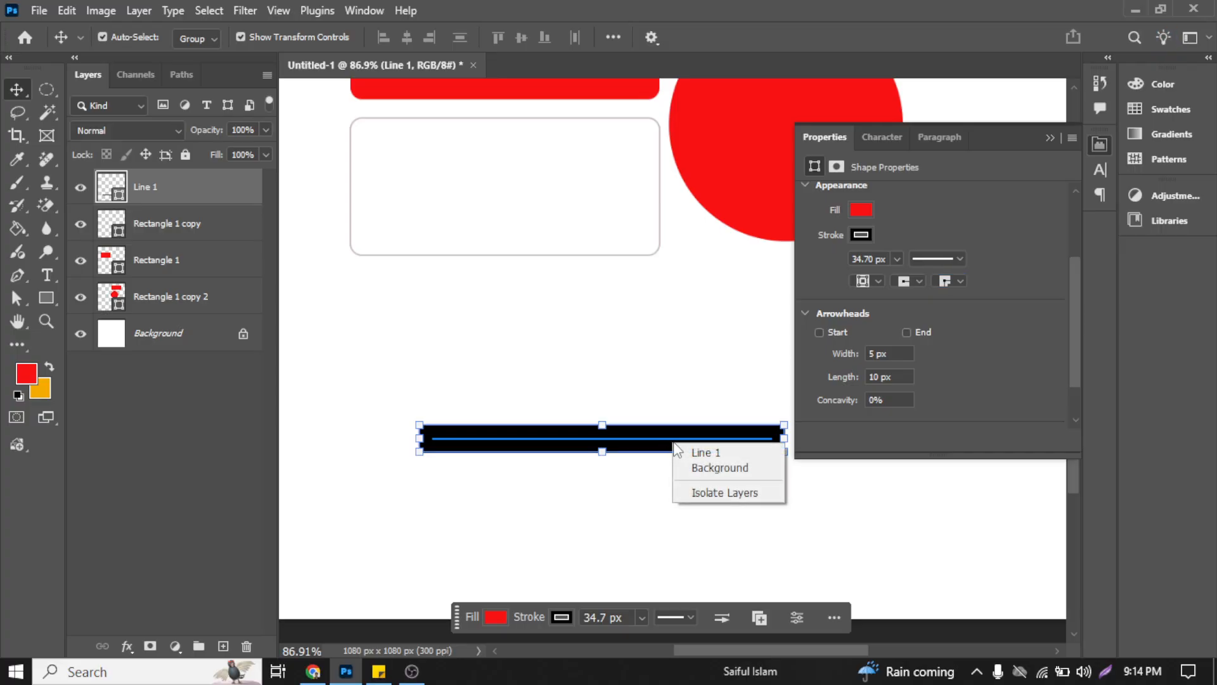
Step: Try inside and center alignment on the Line 1 stroke, and set the alignment to outside
left_click(878, 280)
left_click(878, 281)
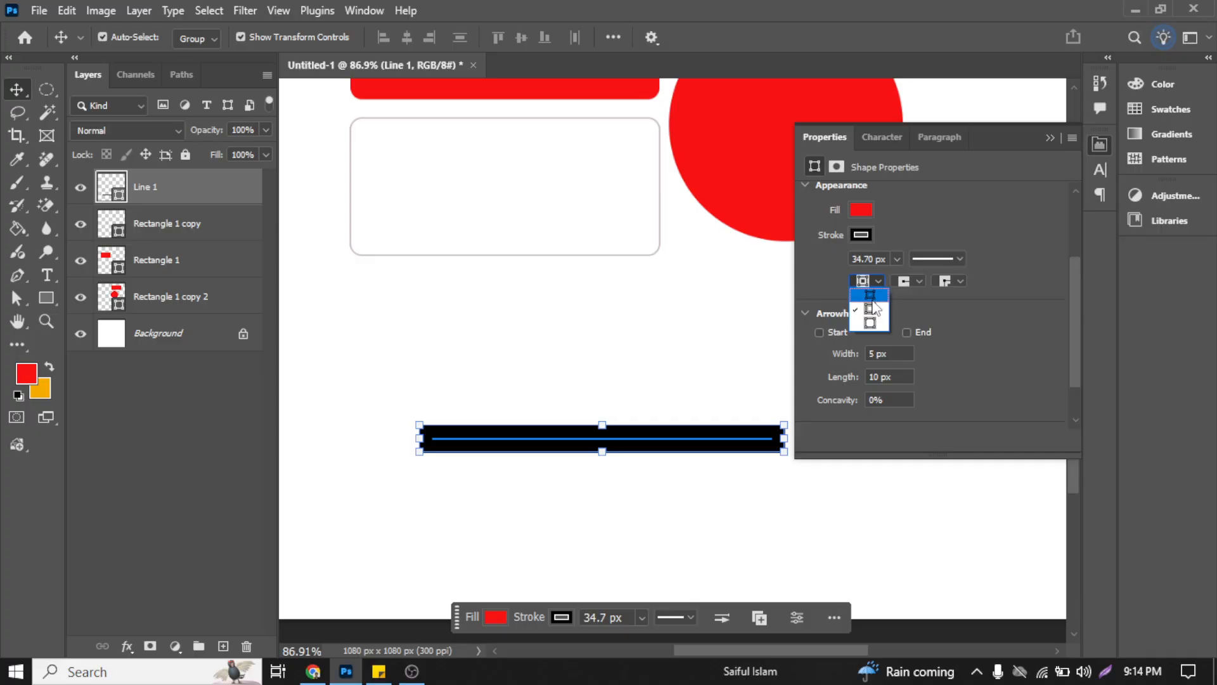
left_click(872, 296)
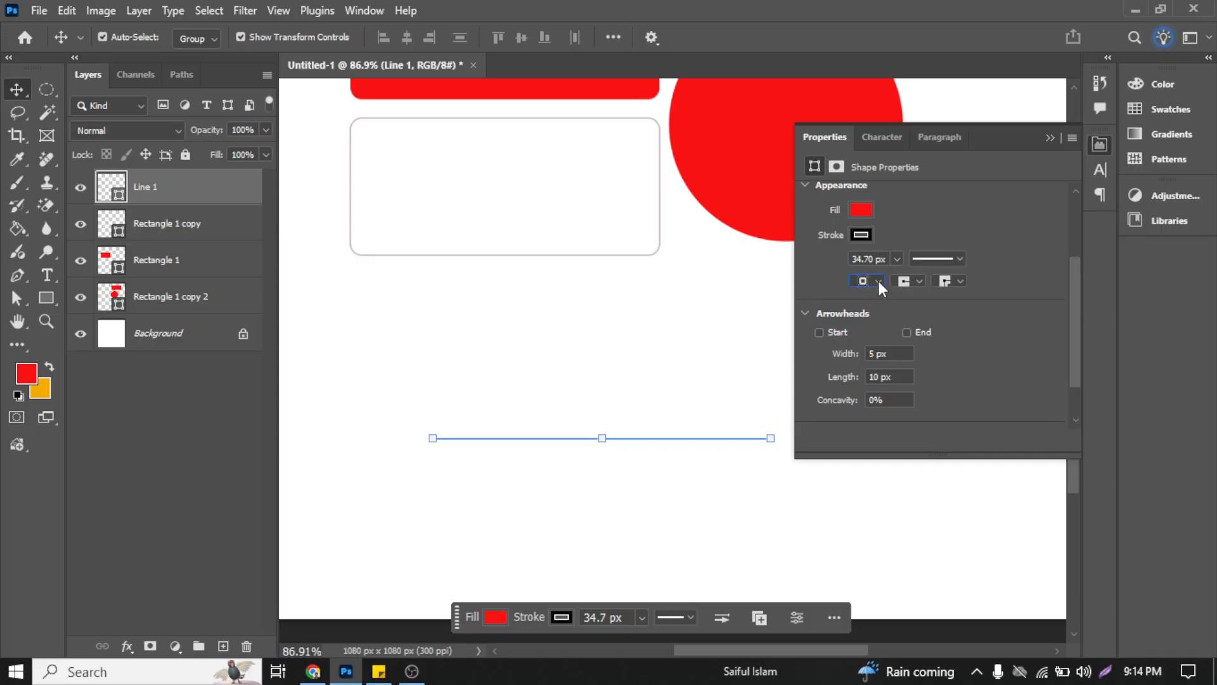
left_click(877, 281)
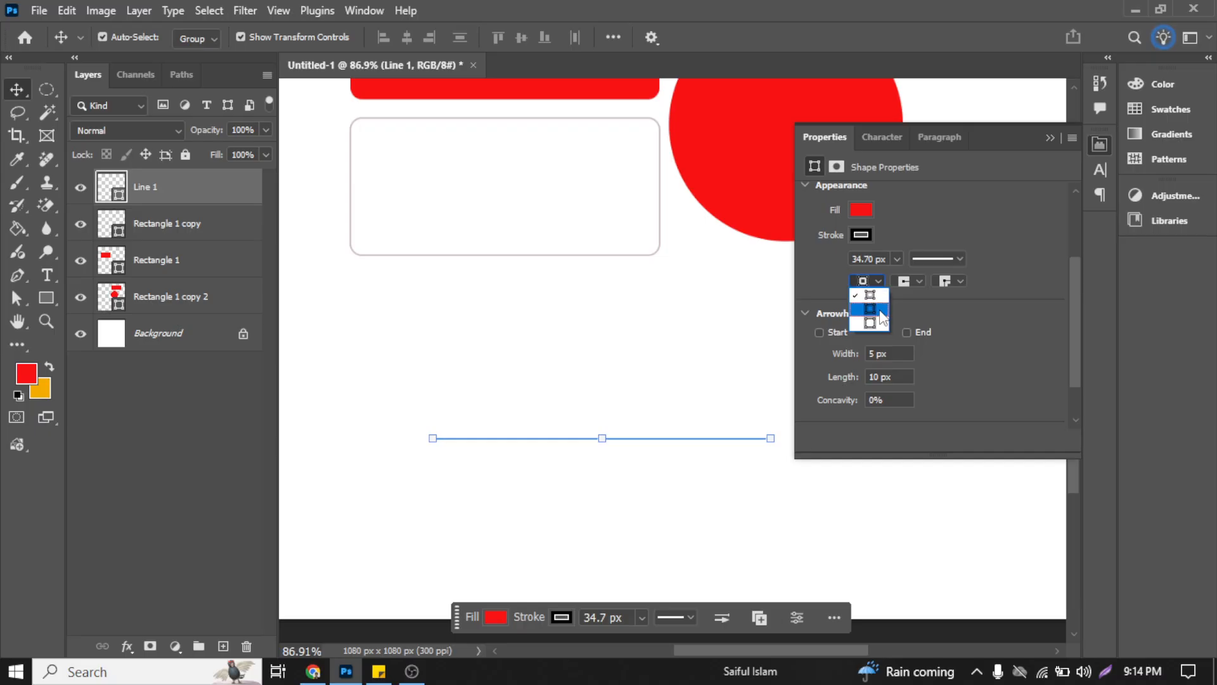
left_click(884, 311)
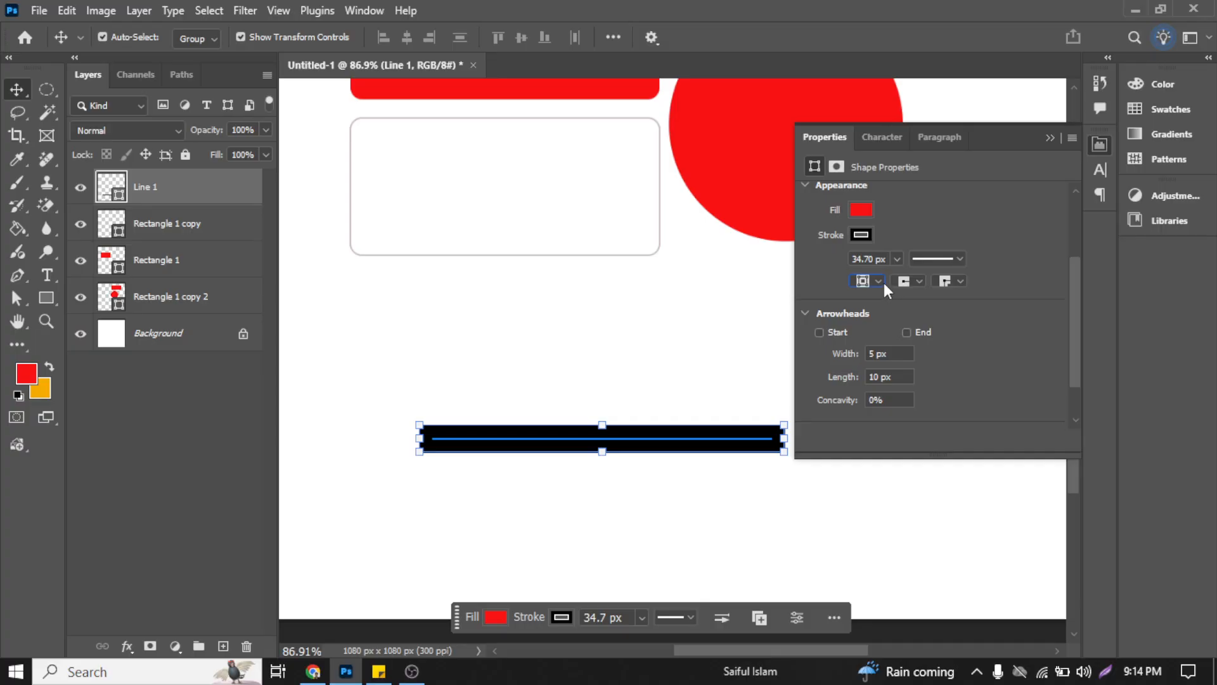
left_click(880, 279)
left_click(875, 324)
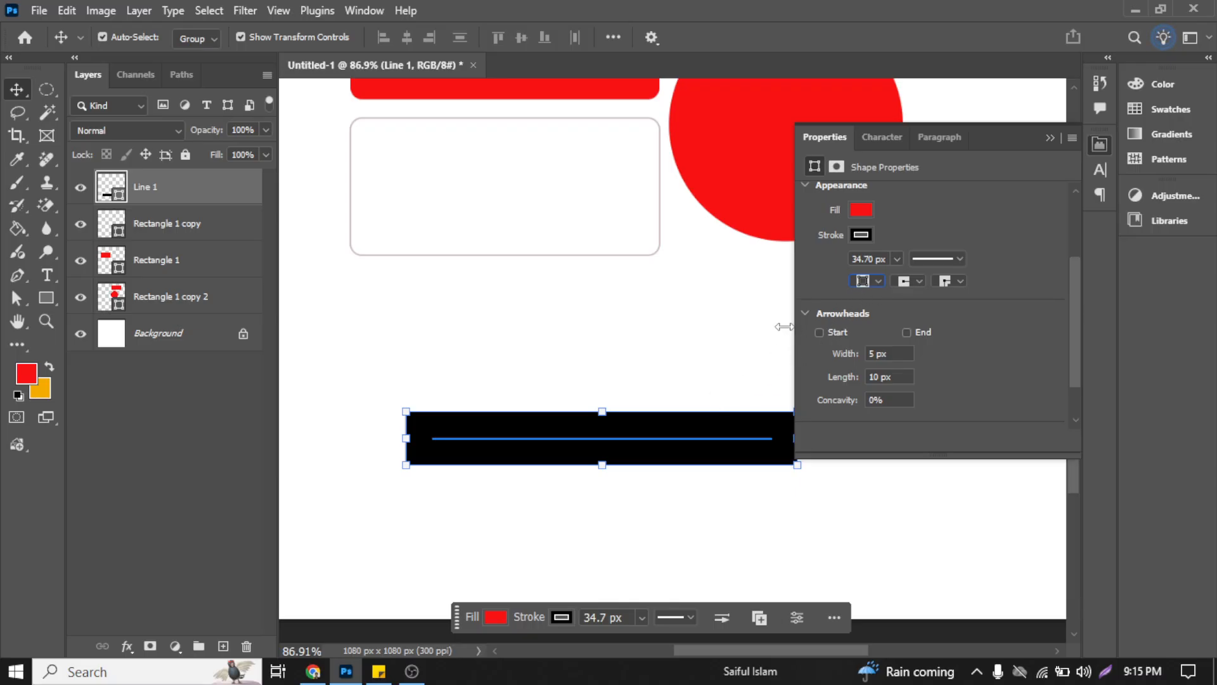
Step: Select the unfilled Rectangle 1 copy shape and align its stroke to the outside
left_click(652, 261)
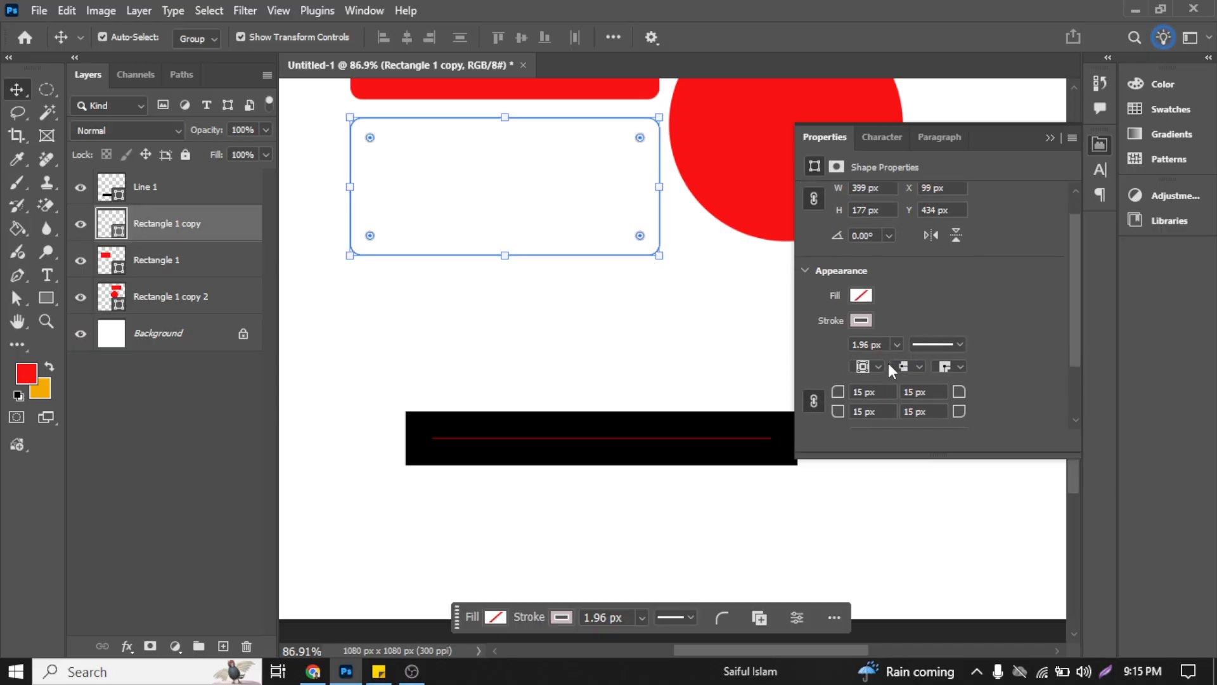
left_click(878, 367)
left_click(877, 404)
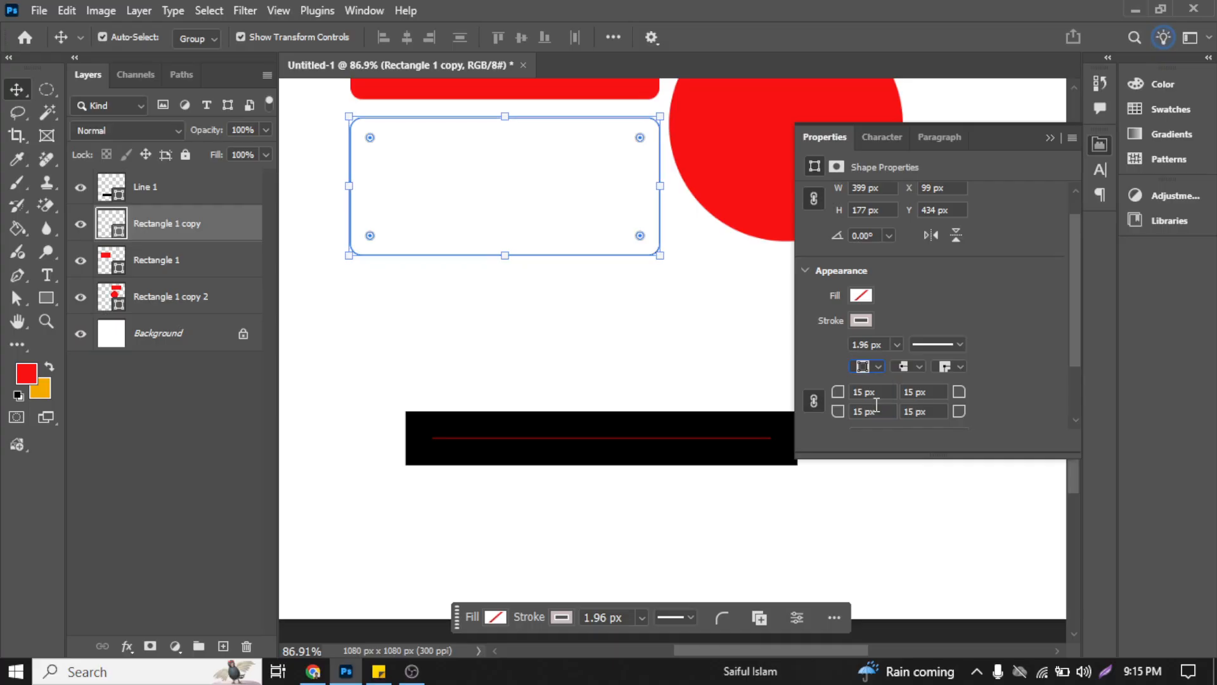
Step: Examine up close how the stroke follows the path at the lower-left corner of Rectangle 1 copy
key("alt")
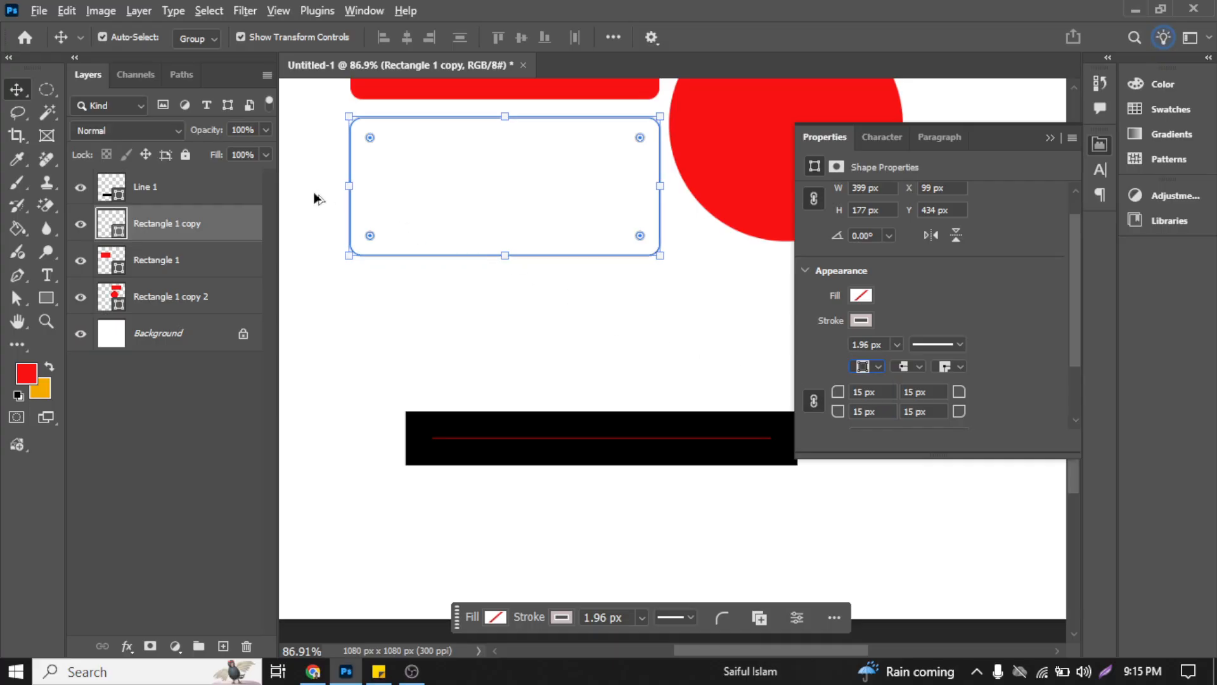
left_click(357, 219)
scroll(330, 218, "up", 6)
left_click_drag(342, 209, 399, 236)
scroll(404, 244, "up", 2)
scroll(388, 324, "up", 1)
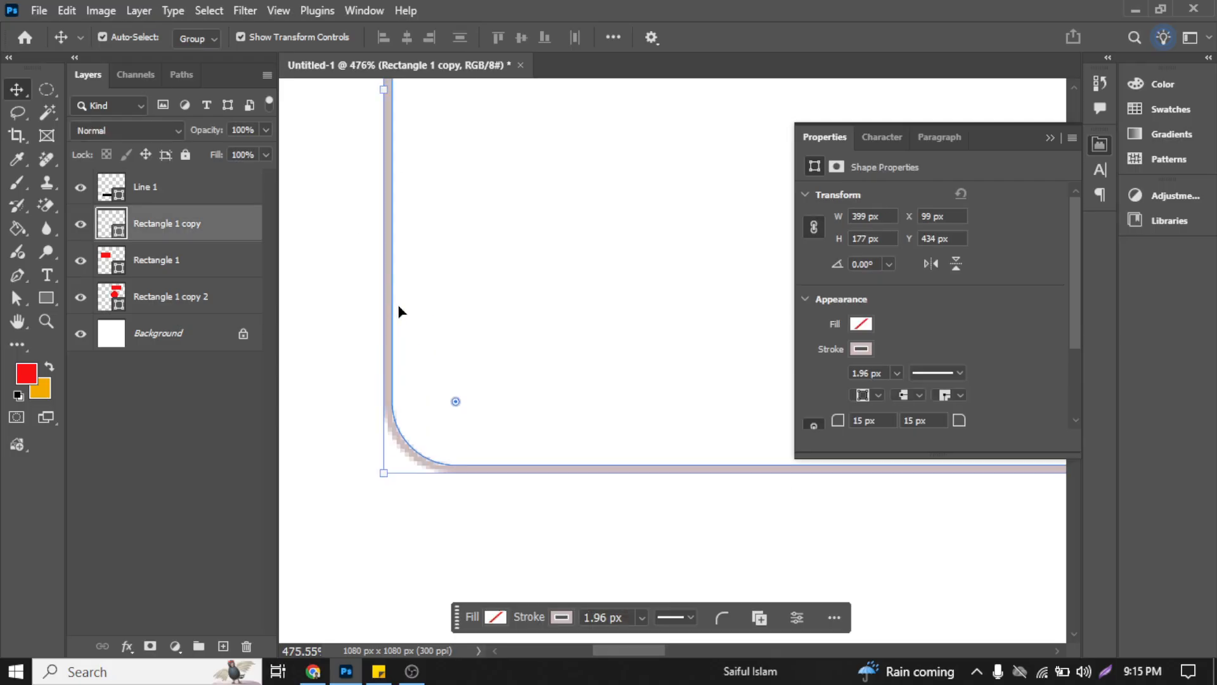
scroll(398, 306, "down", 2)
scroll(398, 307, "up", 4)
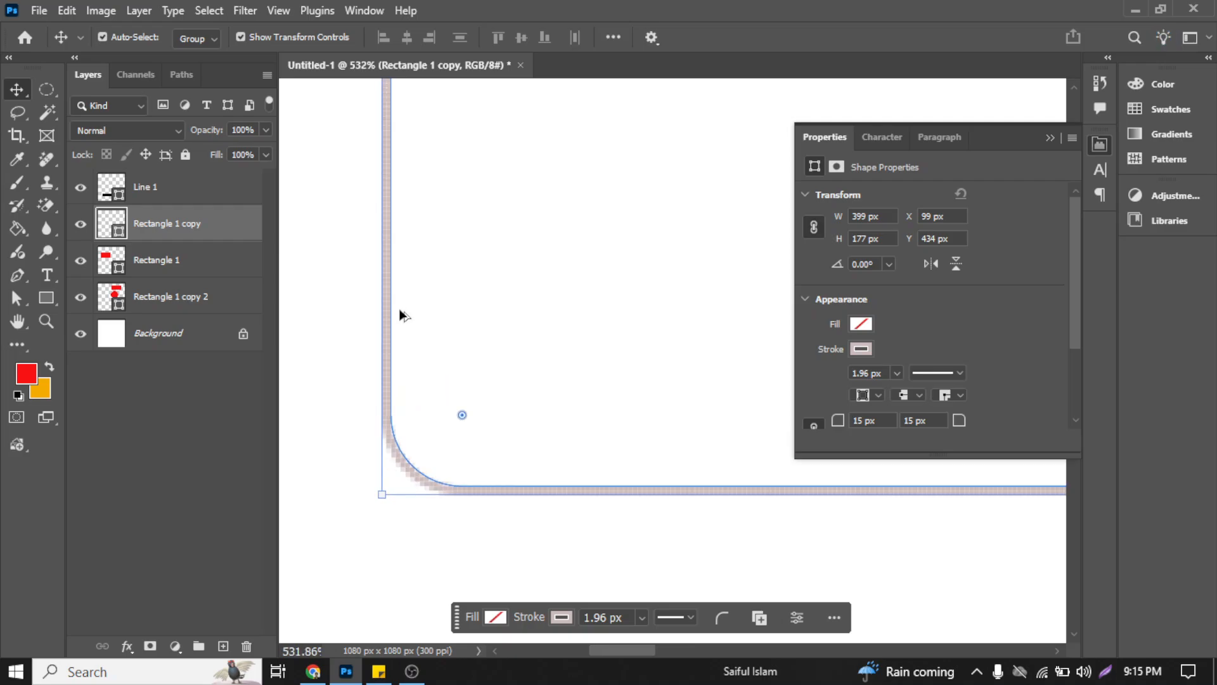
scroll(401, 312, "down", 1)
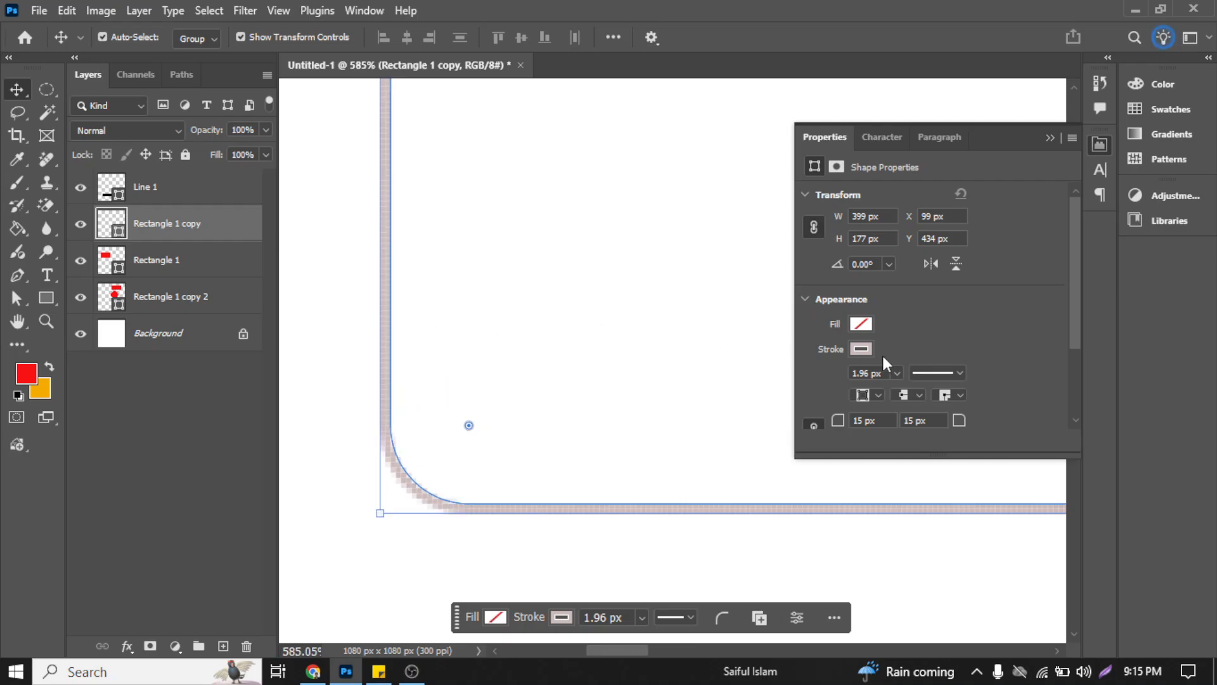
Step: Try center alignment on the Rectangle 1 copy stroke, set it to inside, and deselect the shape
left_click(879, 395)
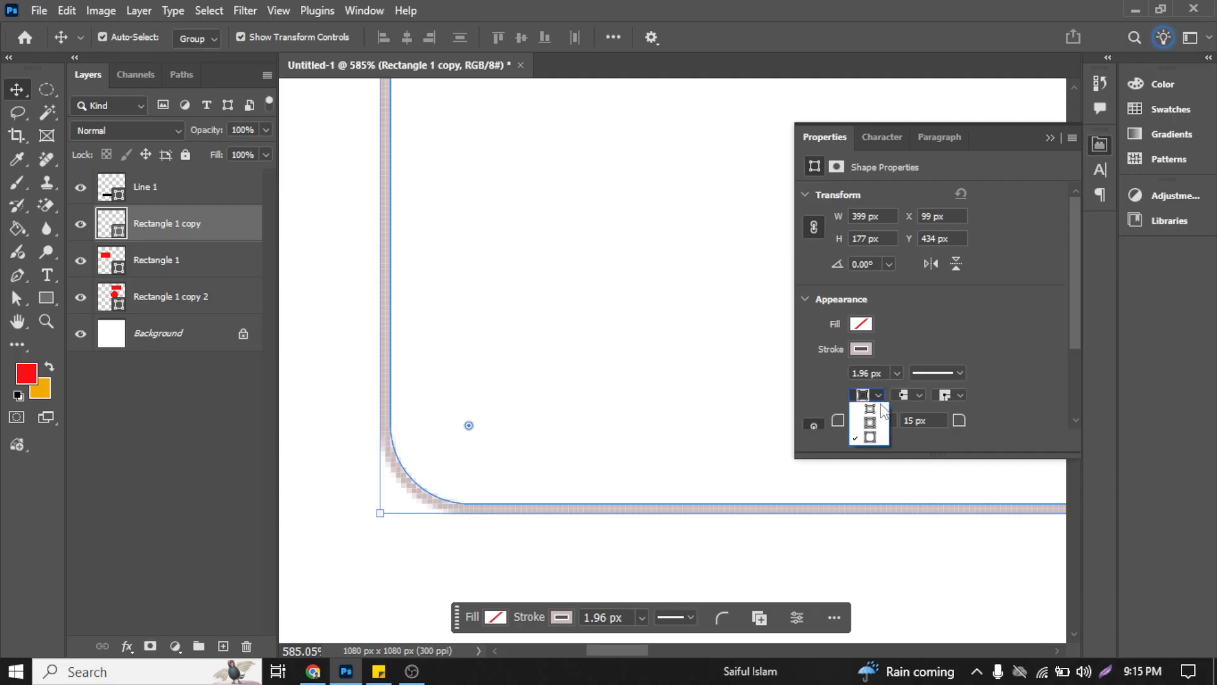
left_click(883, 419)
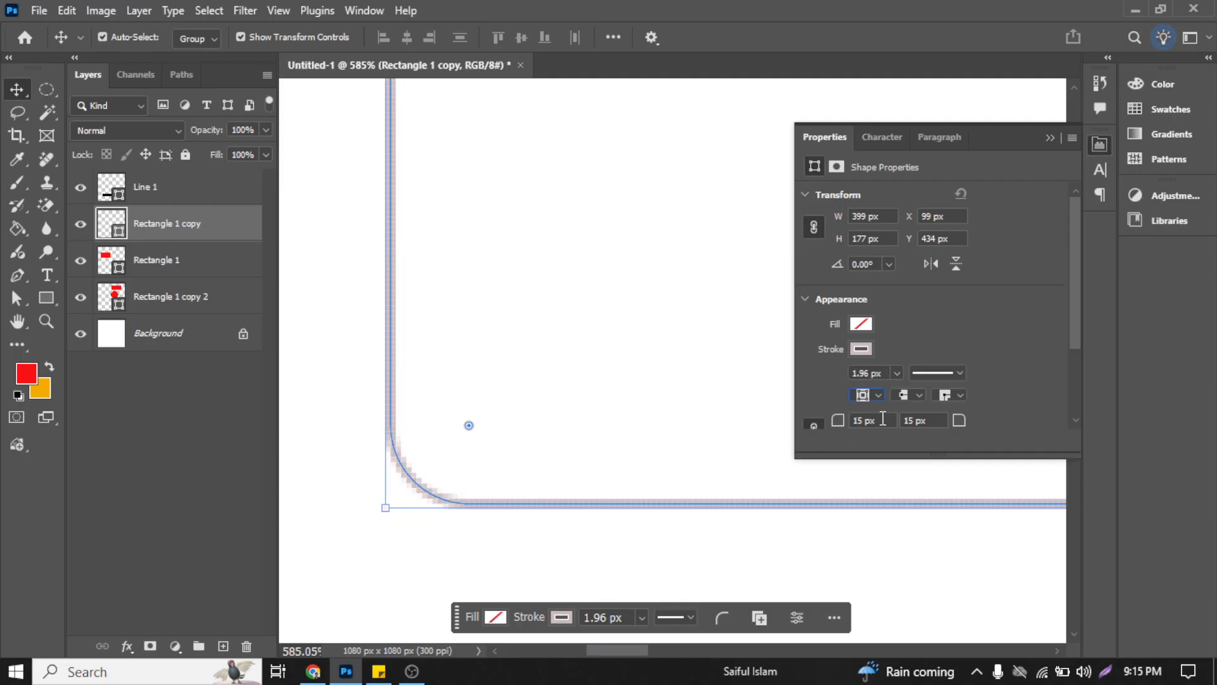
left_click(878, 397)
left_click(881, 406)
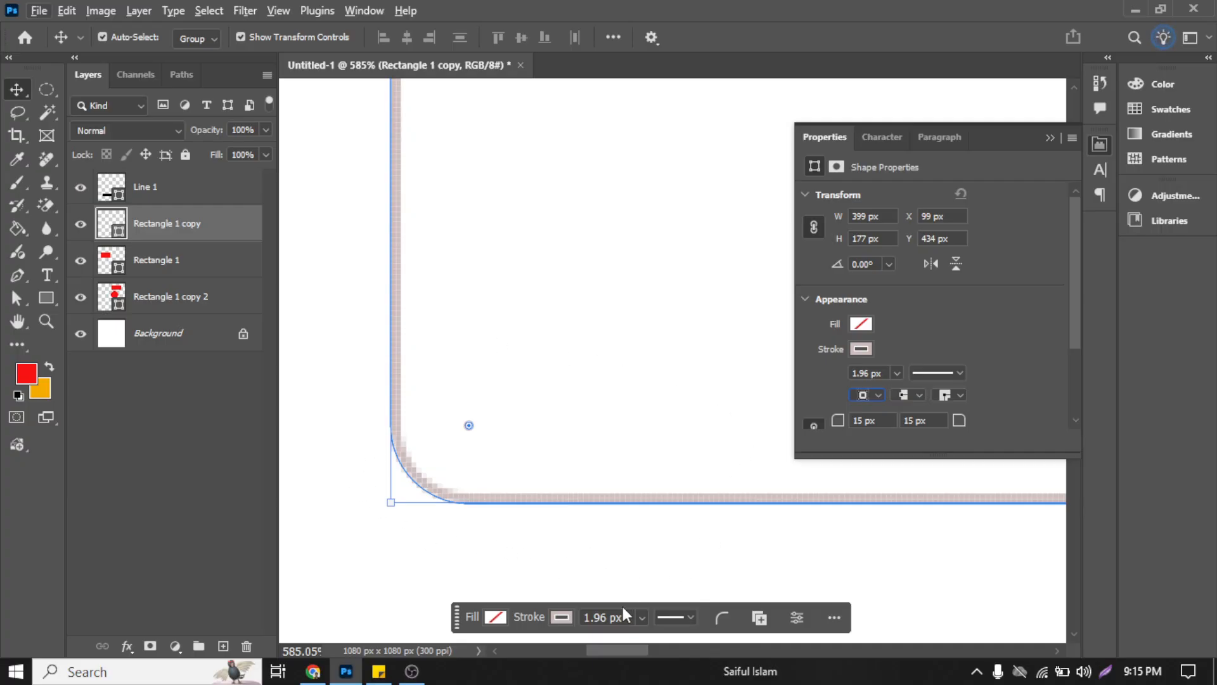
left_click(377, 530)
scroll(376, 501, "down", 3)
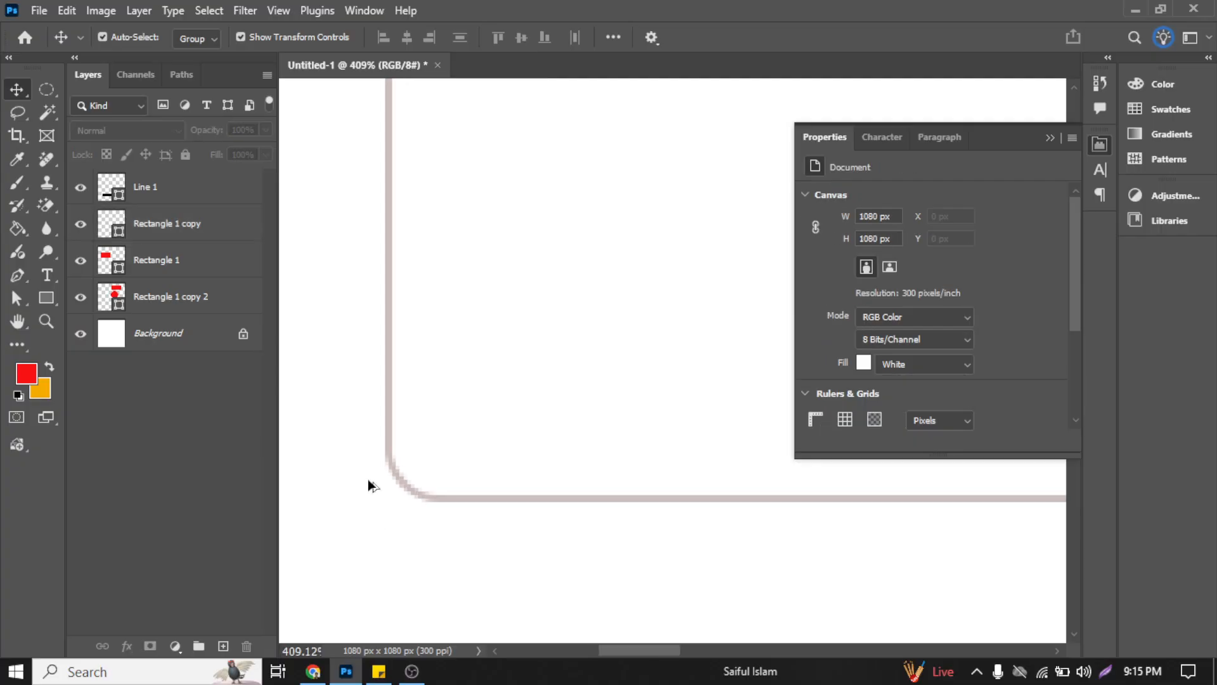
scroll(374, 480, "down", 5)
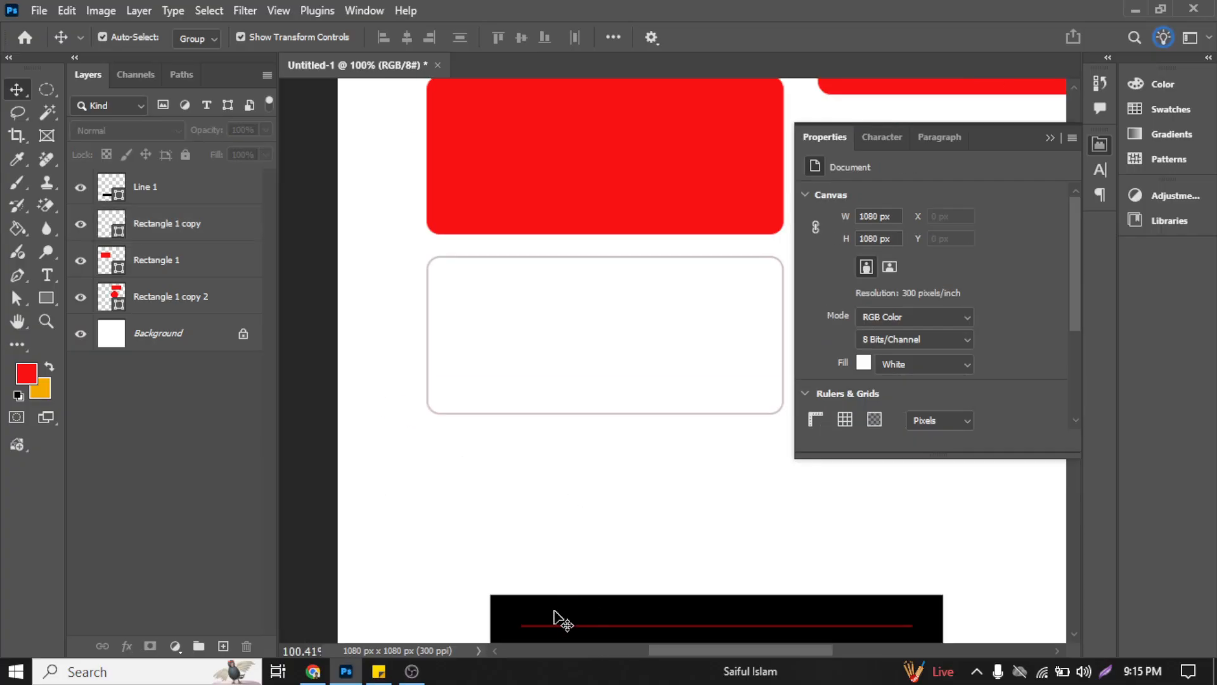
Step: Select the unfilled Rectangle 1 copy shape and change its stroke to a recently used red
scroll(404, 326, "up", 3)
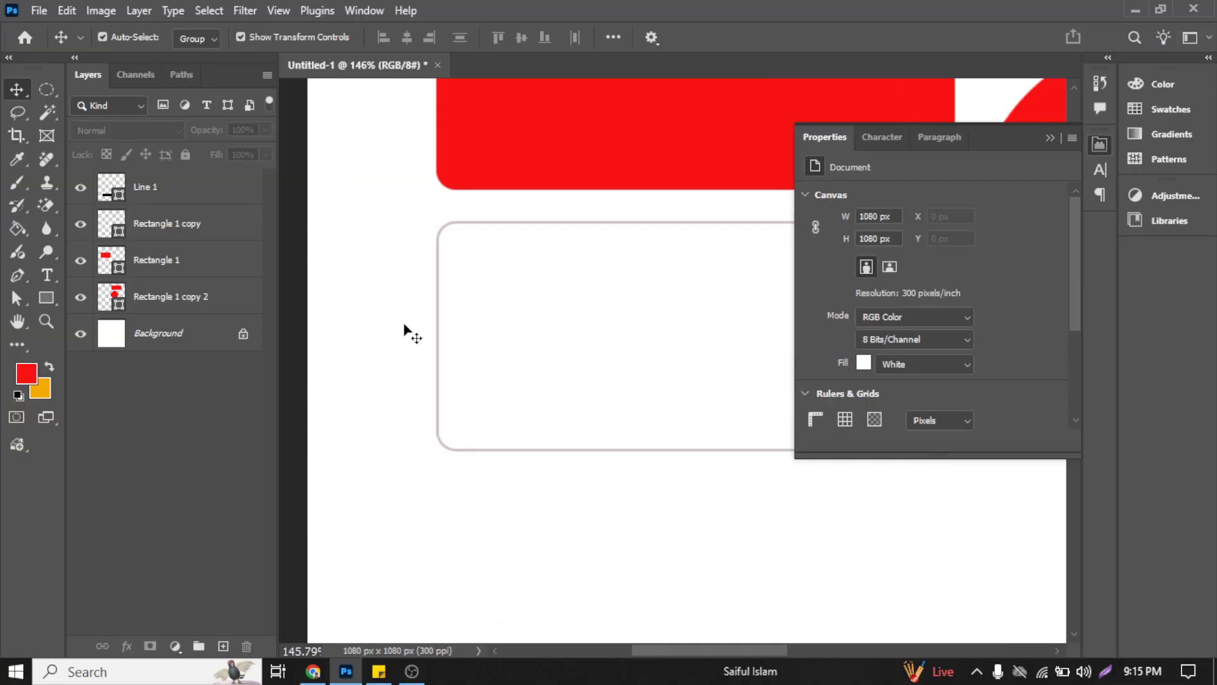
left_click_drag(403, 272, 535, 399)
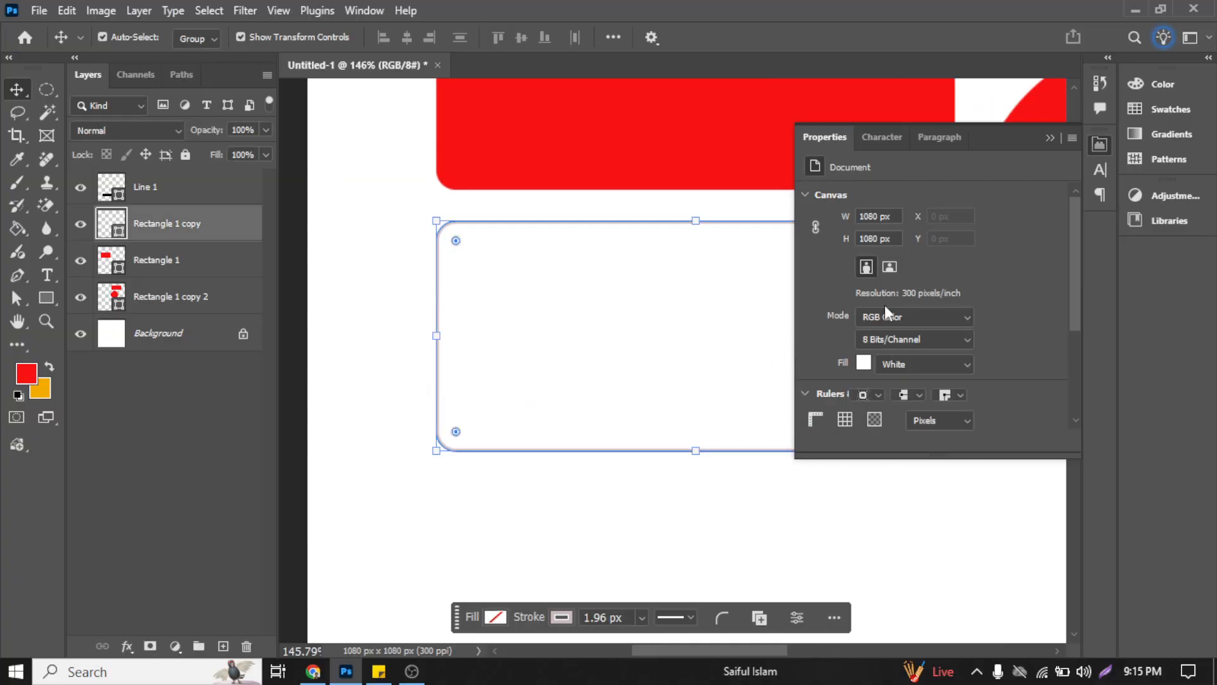
scroll(957, 286, "down", 3)
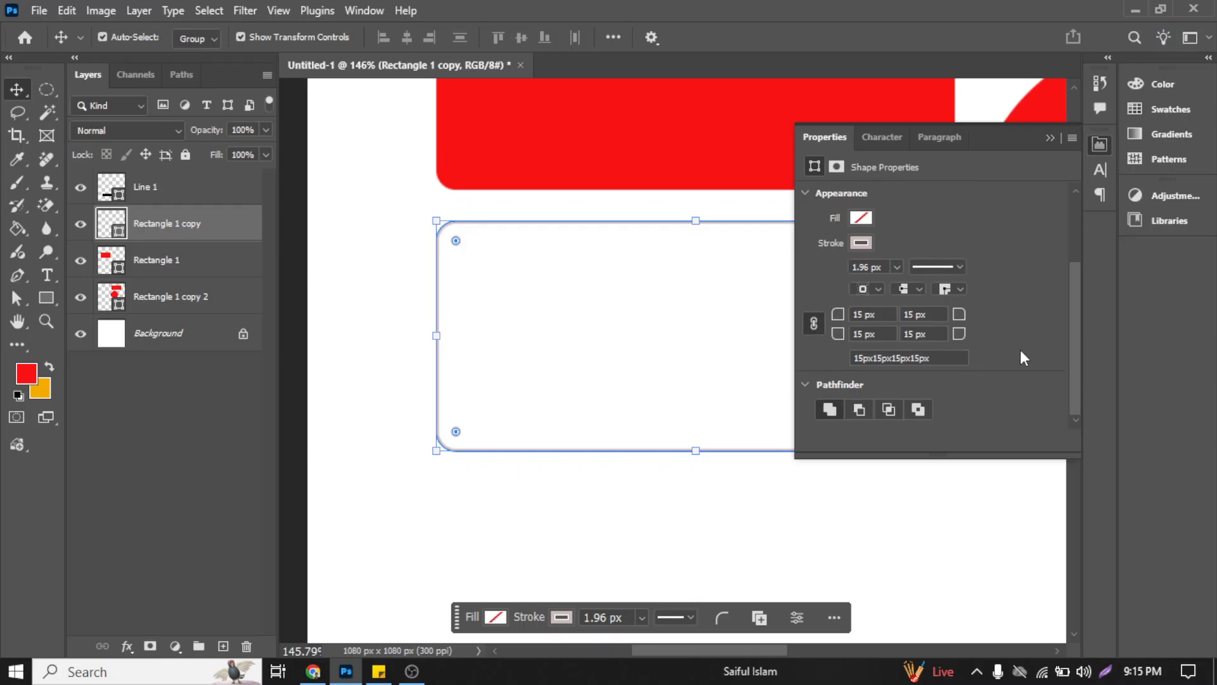
scroll(1016, 349, "up", 2)
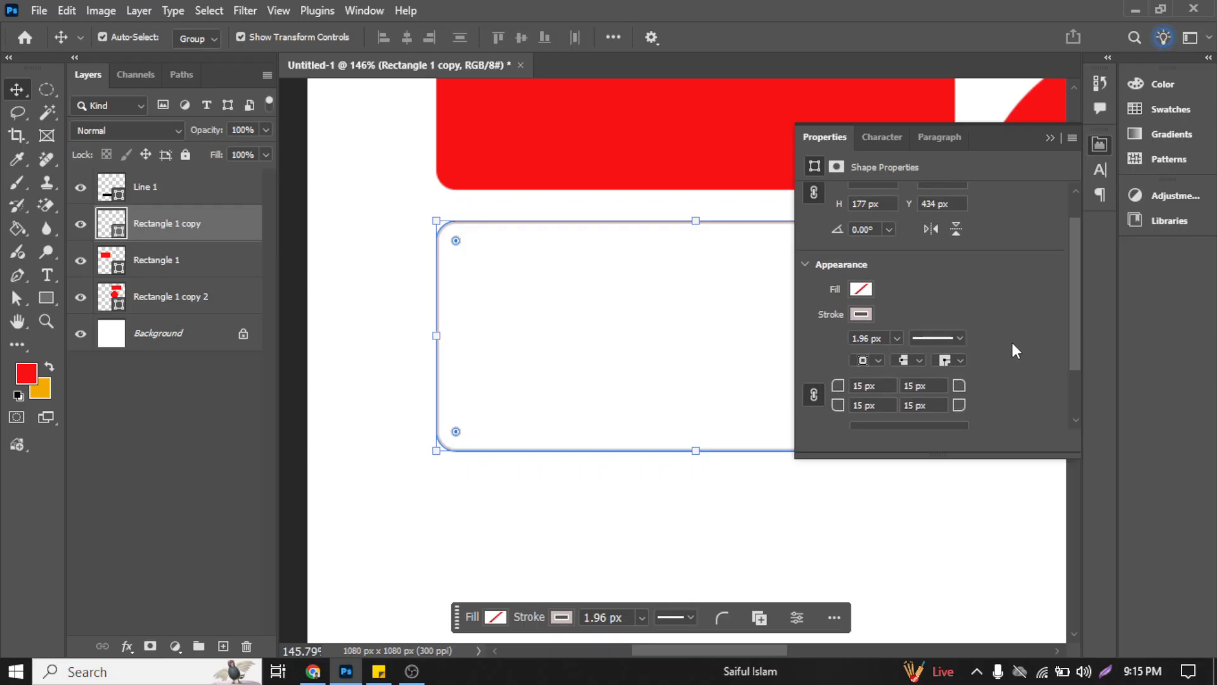
left_click(869, 315)
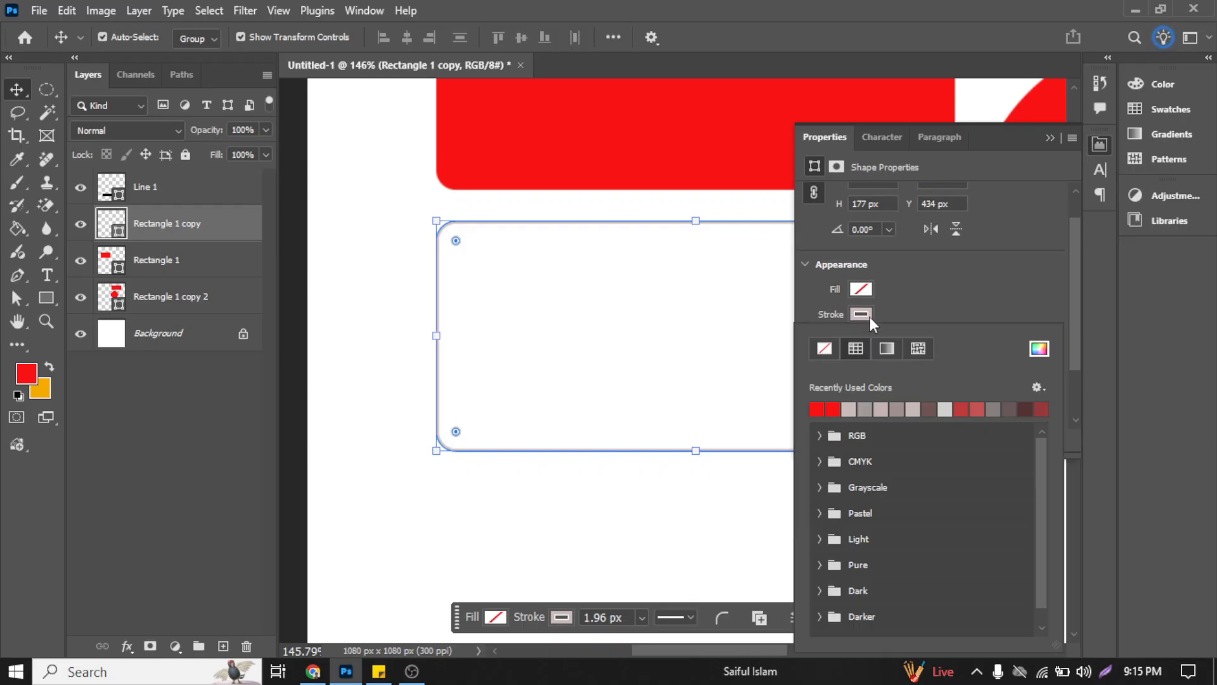
left_click(835, 410)
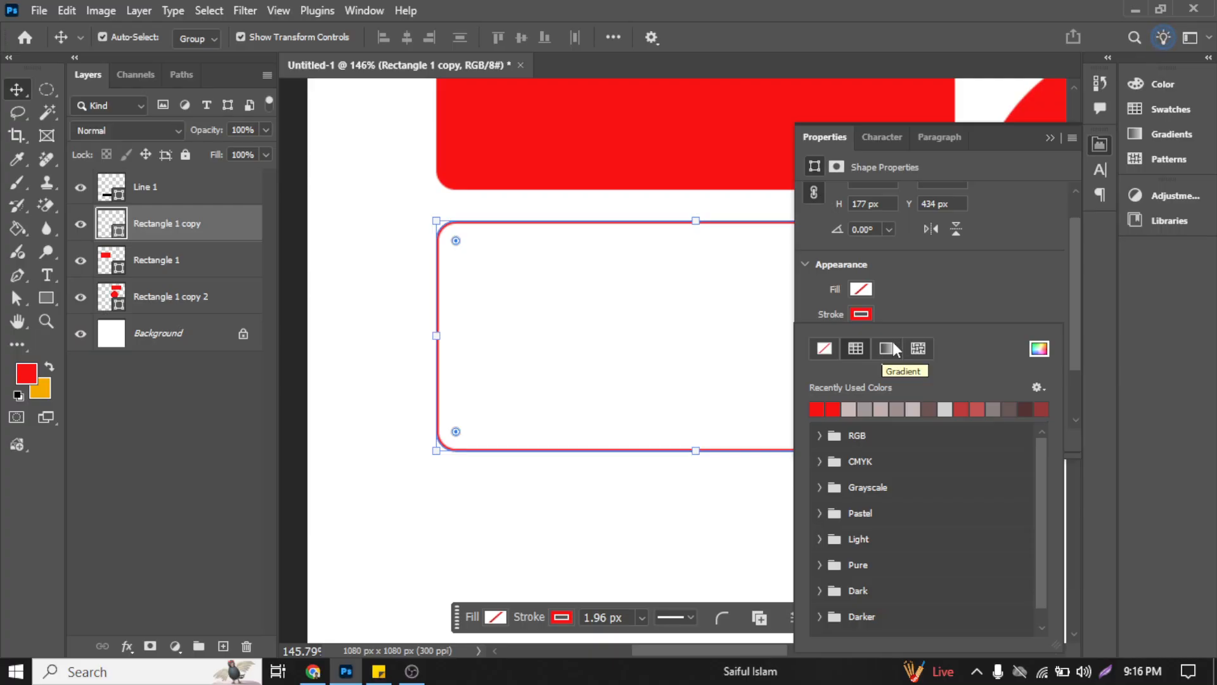
Step: Set the stroke of Rectangle 1 copy to the custom light blue 5da4ec
left_click(1039, 348)
mouse_move(317, 231)
left_mouse_down()
mouse_move(272, 226)
mouse_move(250, 206)
mouse_move(176, 202)
mouse_move(185, 200)
left_mouse_up()
mouse_move(274, 155)
left_mouse_down()
mouse_move(509, 255)
mouse_move(787, 238)
mouse_move(759, 199)
left_mouse_up()
left_click(823, 315)
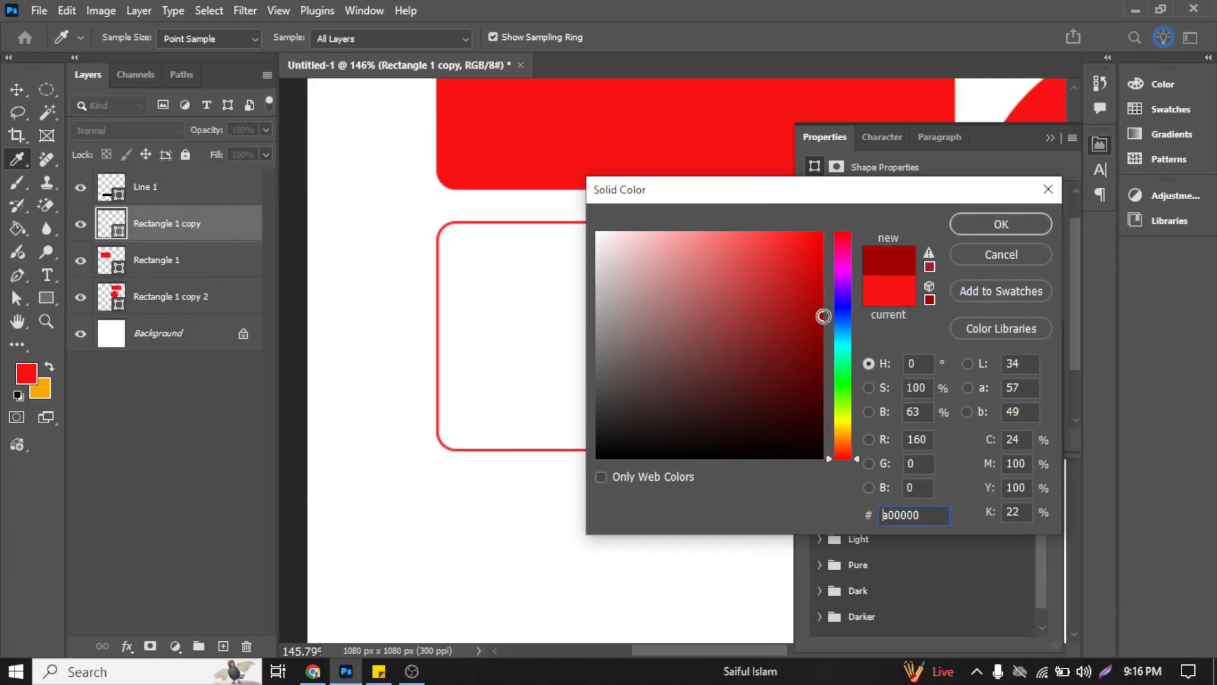
left_click_drag(841, 330, 836, 325)
left_click_drag(729, 254, 755, 245)
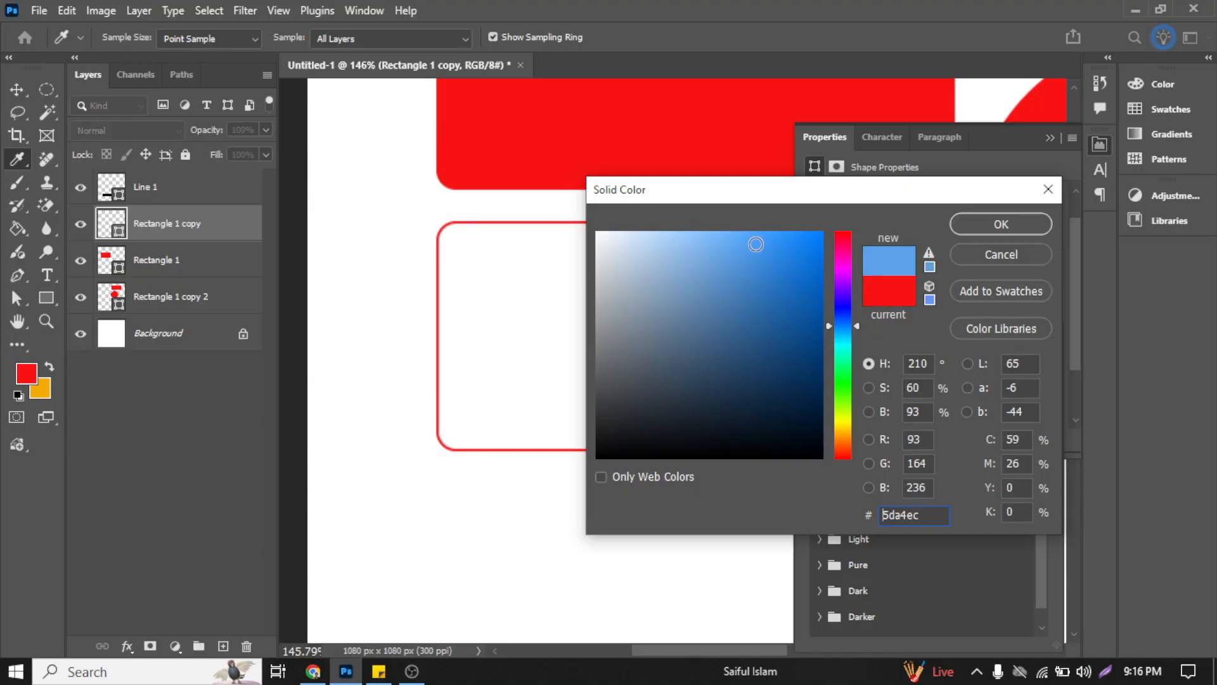
left_click(1001, 225)
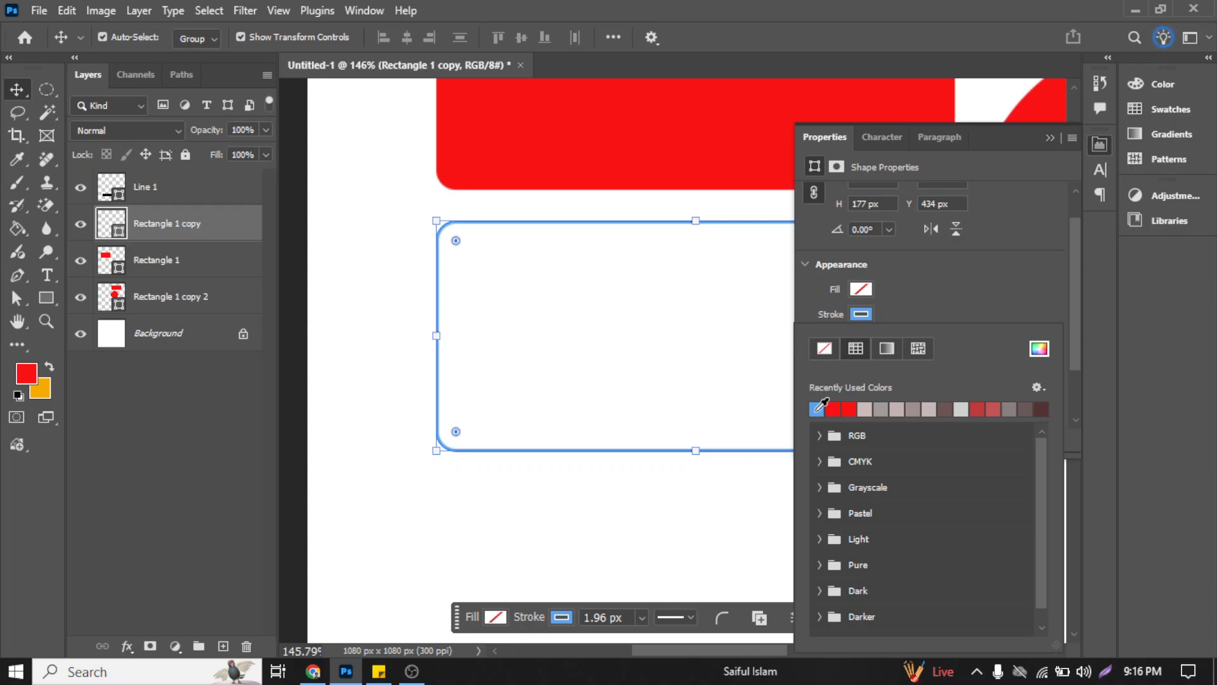
Step: Move the blue-outlined rectangle slightly down and left, to a Y position of about 452 px
left_click(532, 229)
left_click_drag(503, 231, 460, 255)
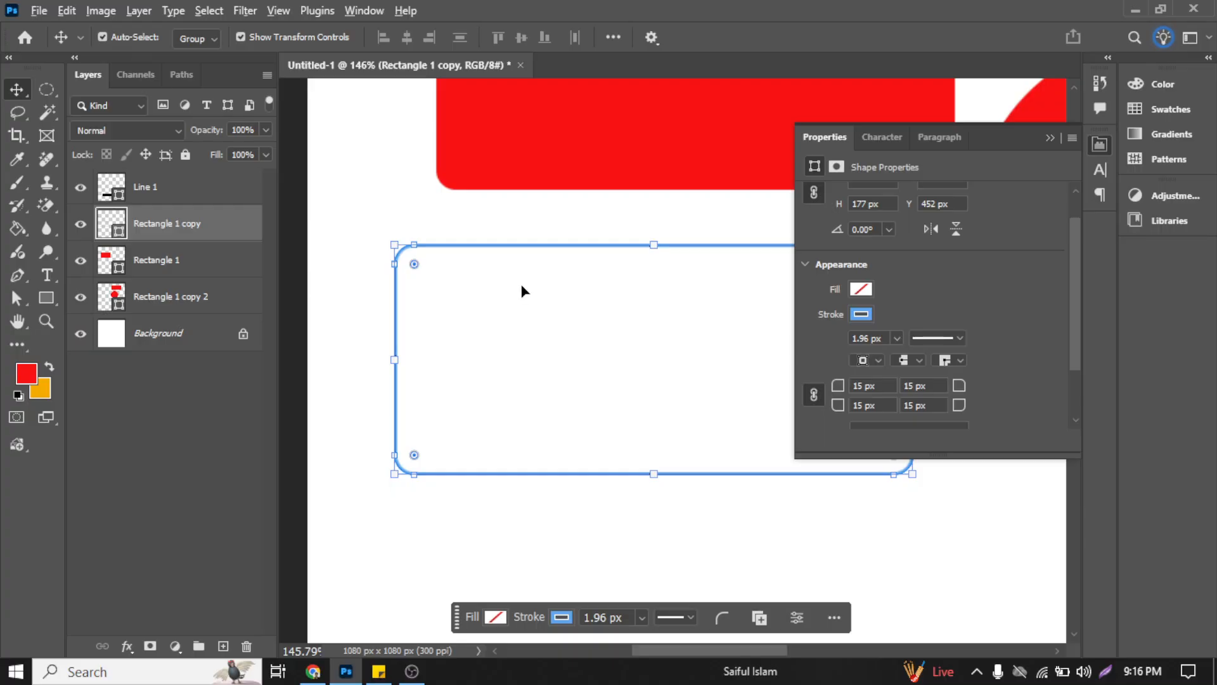
scroll(523, 290, "down", 5)
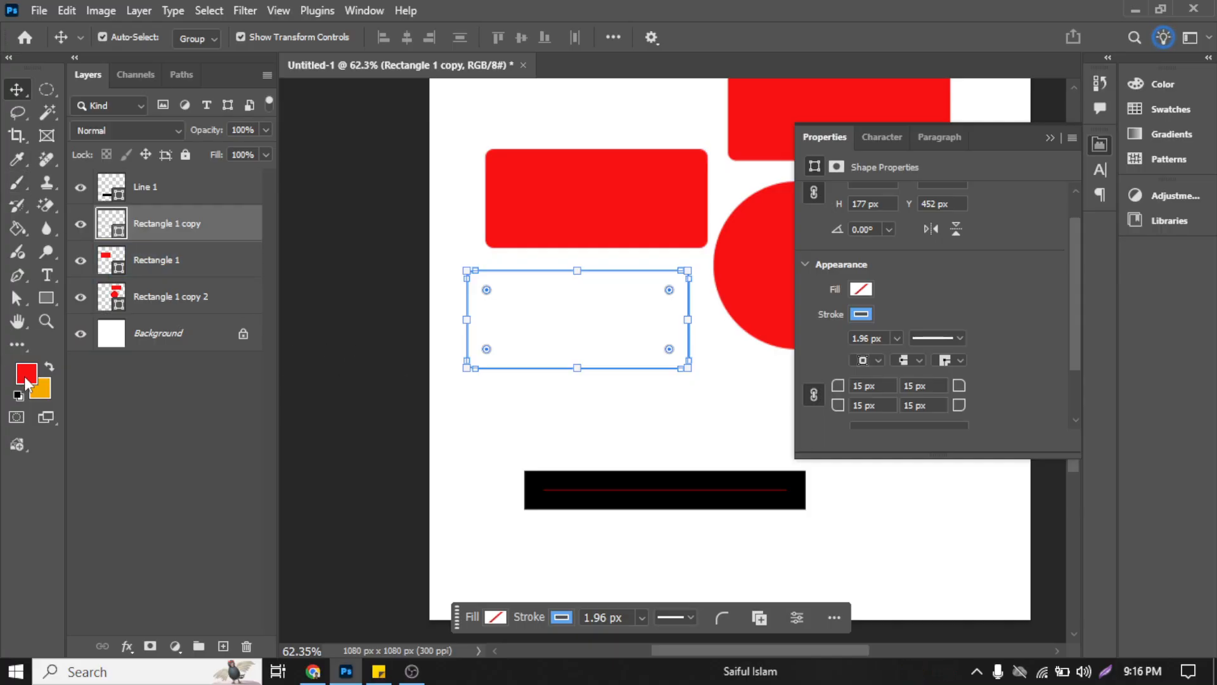
Step: Examine the stroke colour swatch groups RGB, Grayscale, Pastel, Light and Pure without choosing a colour
left_click(870, 316)
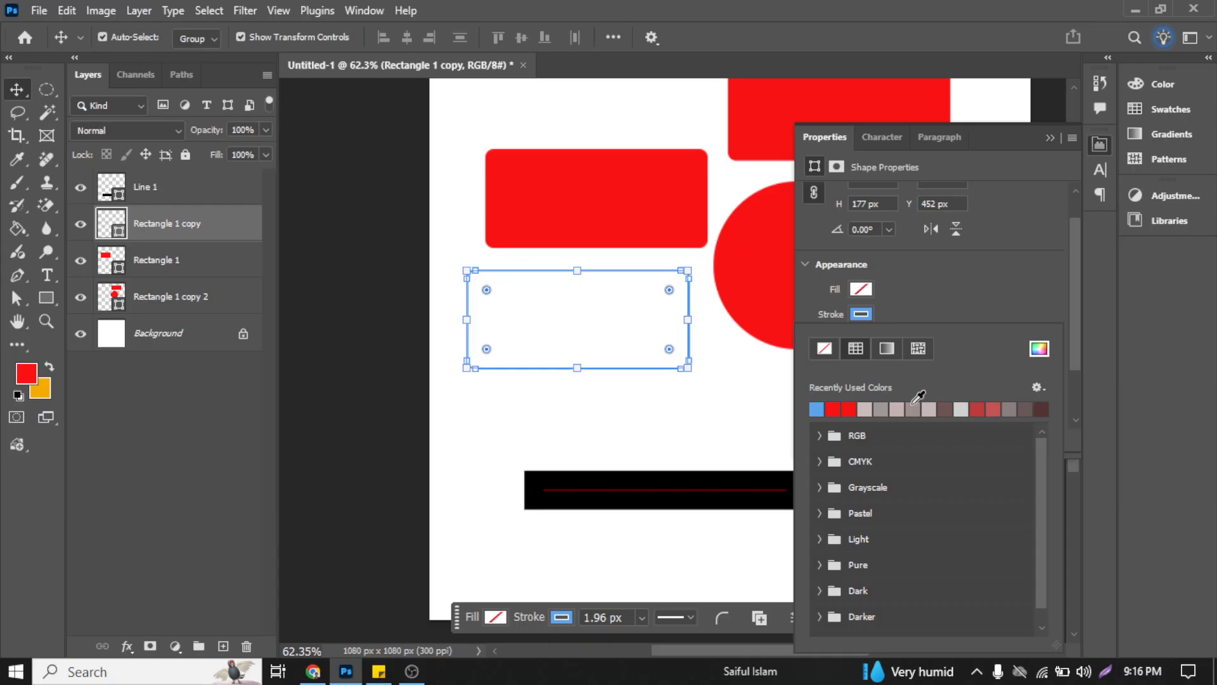
left_click(1038, 388)
left_click(1038, 388)
left_click(818, 436)
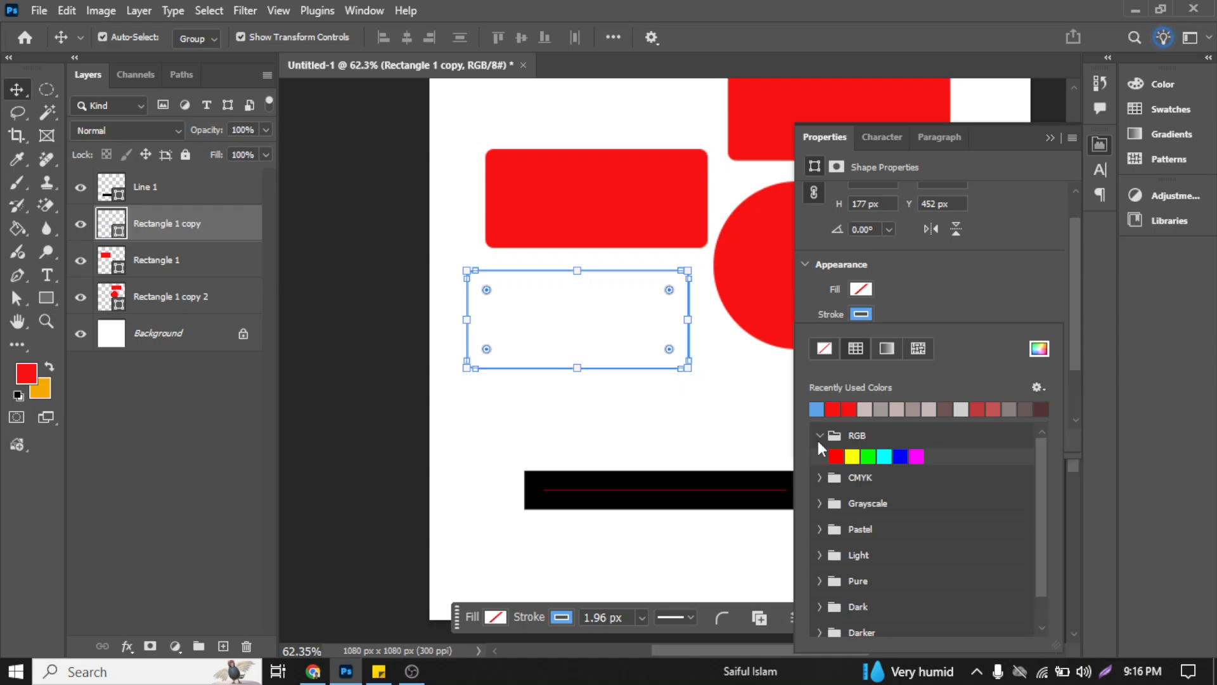
left_click(818, 436)
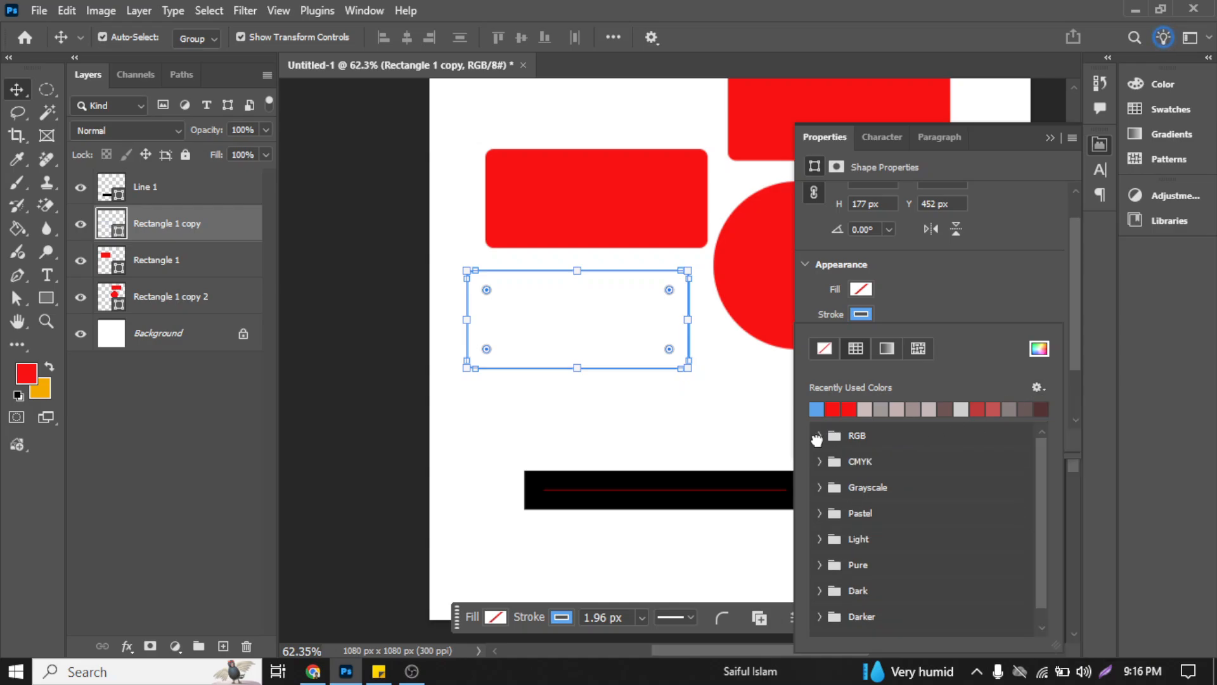
left_click(819, 486)
left_click(820, 487)
left_click(819, 486)
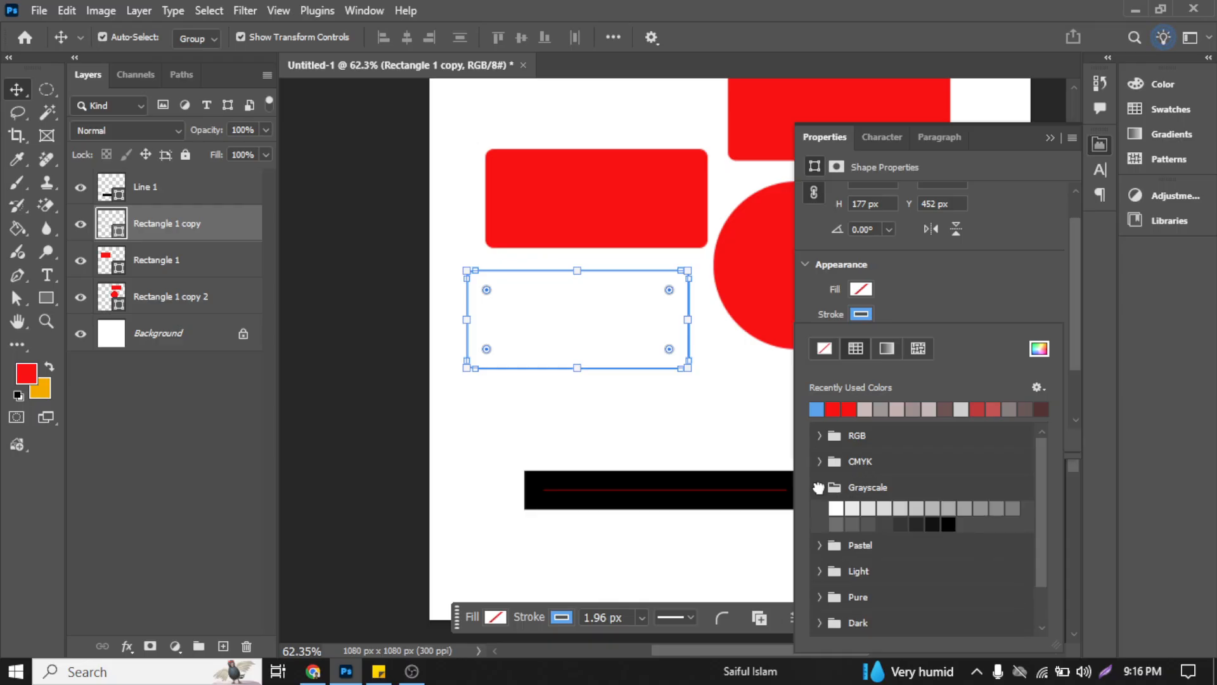
left_click(819, 486)
left_click(818, 512)
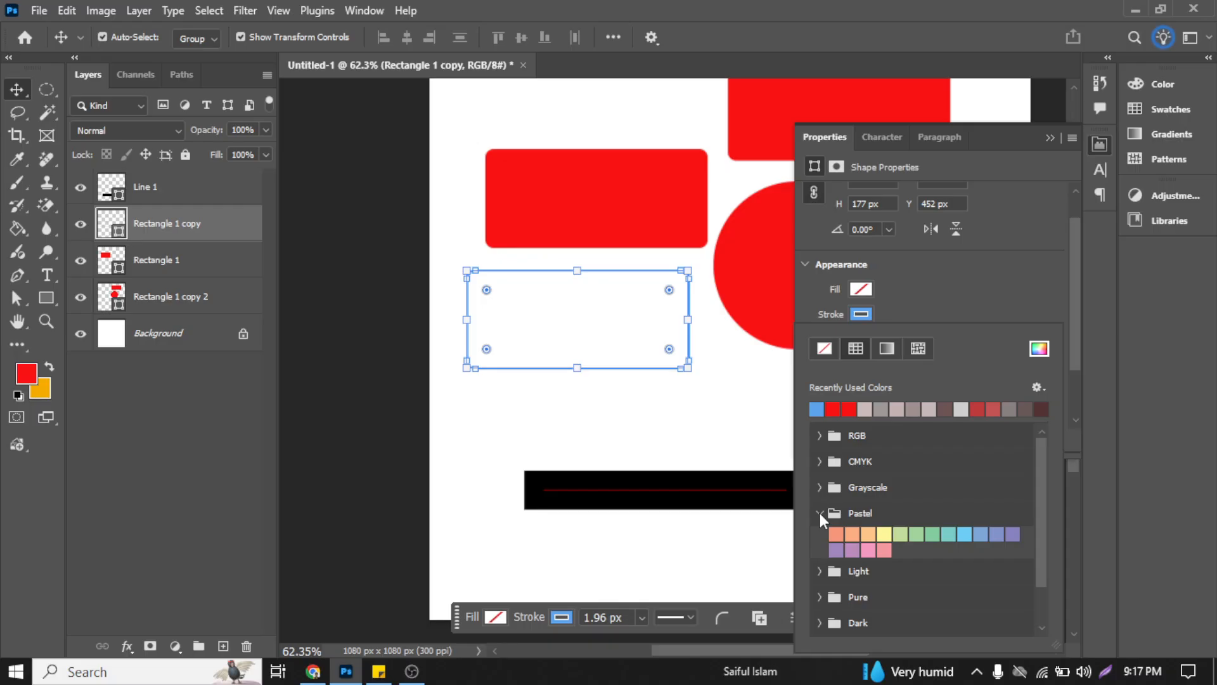
left_click(819, 513)
scroll(824, 515, "down", 1)
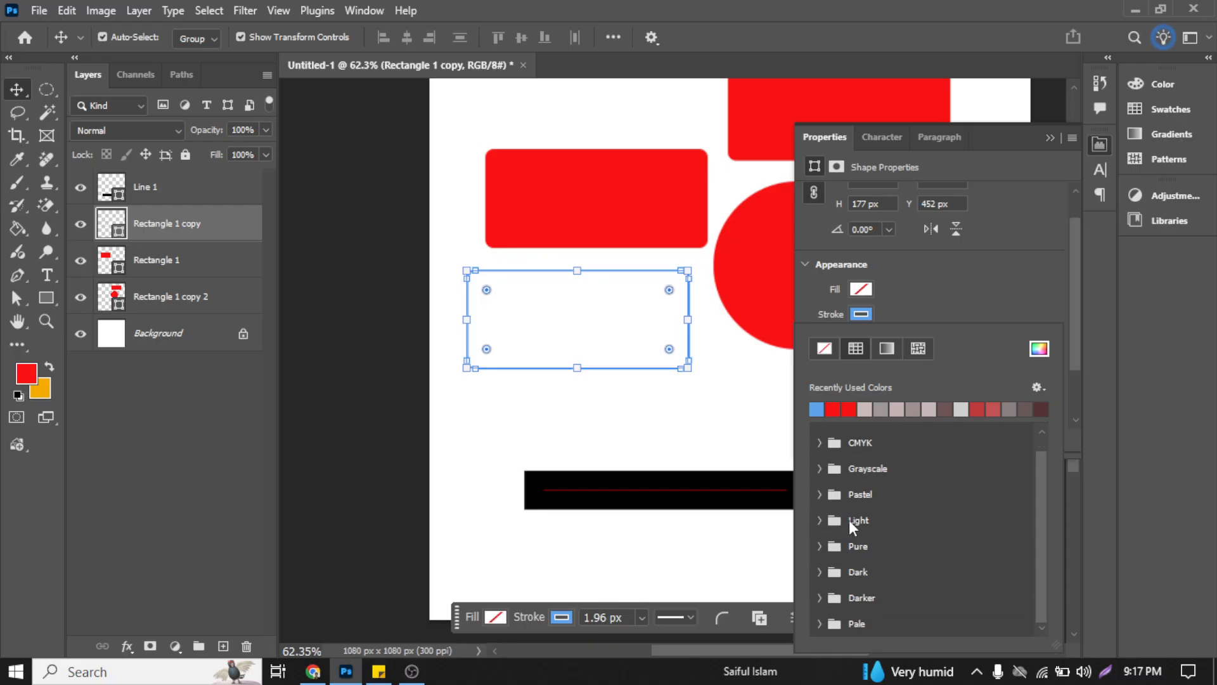
left_click(816, 519)
scroll(928, 530, "down", 1)
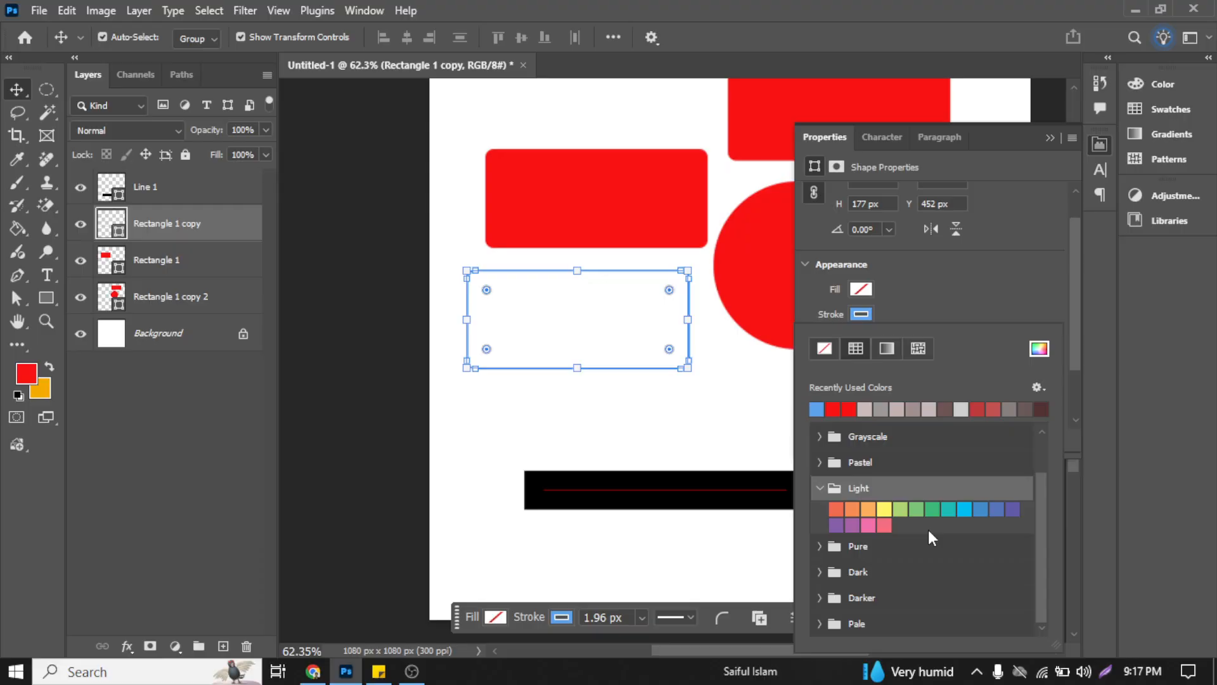
left_click(827, 490)
left_click(820, 545)
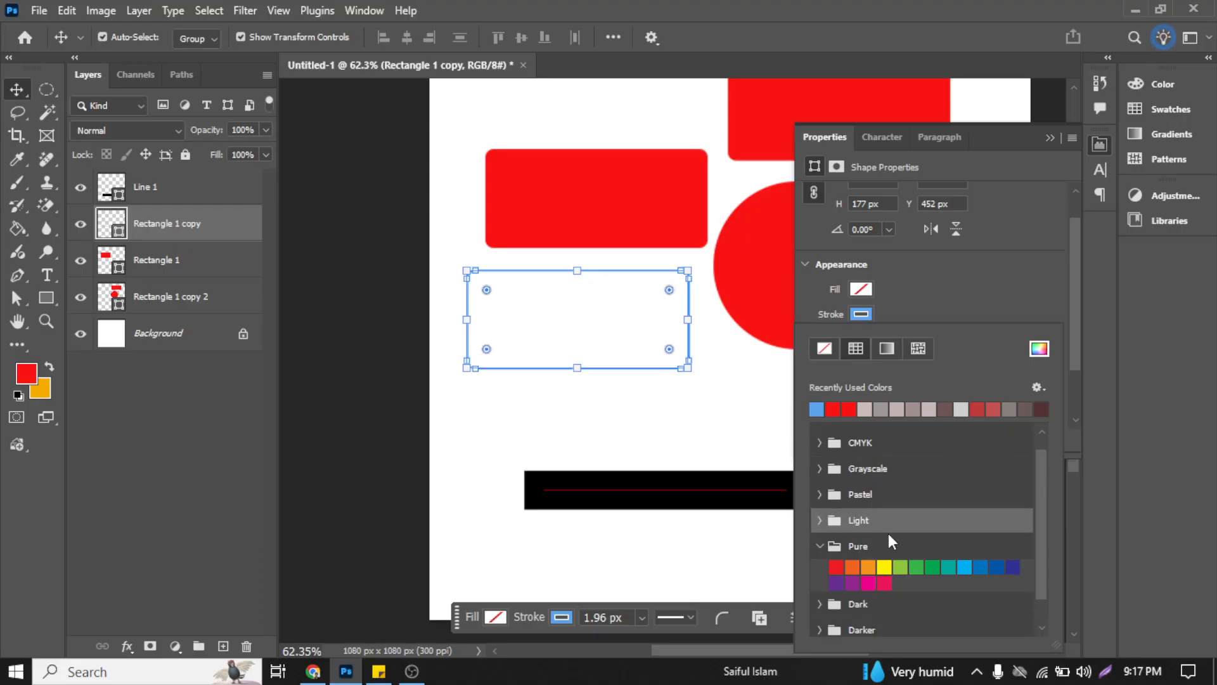
left_click(819, 543)
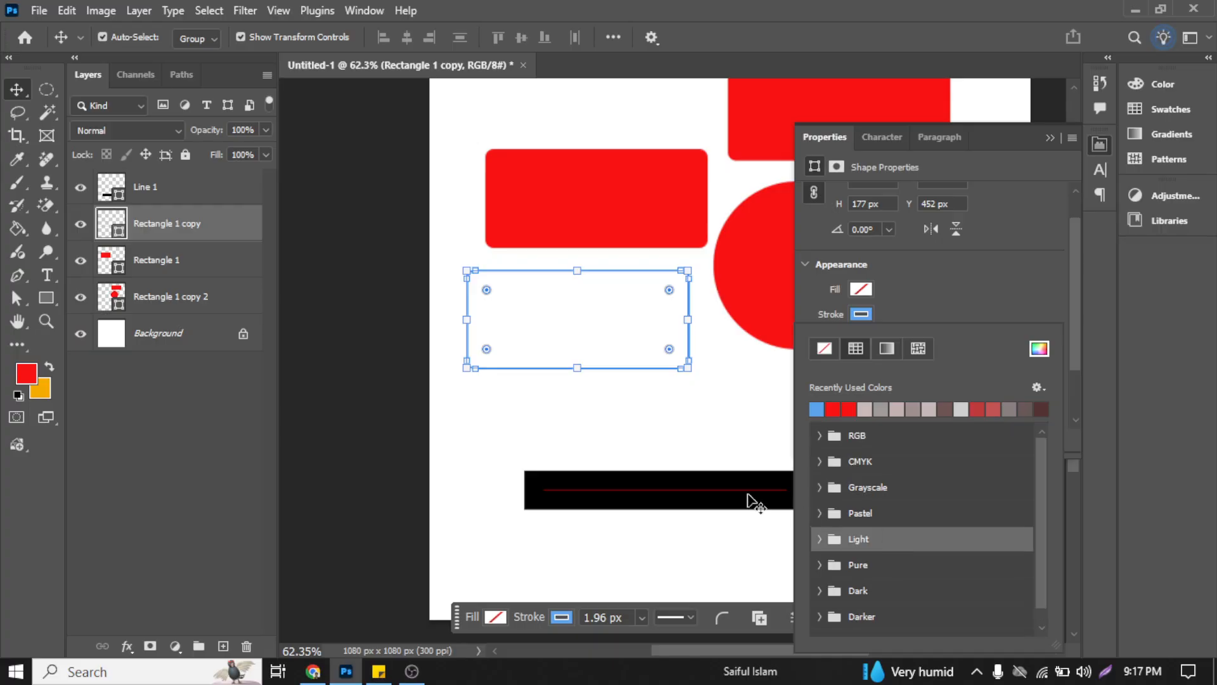
left_click(706, 435)
Step: Delete the black Line 1 layer and the Rectangle 1 copy 2 layer containing the red circle
left_click(456, 383)
scroll(448, 376, "down", 2)
left_click_drag(462, 410, 553, 477)
key("ctrl+z")
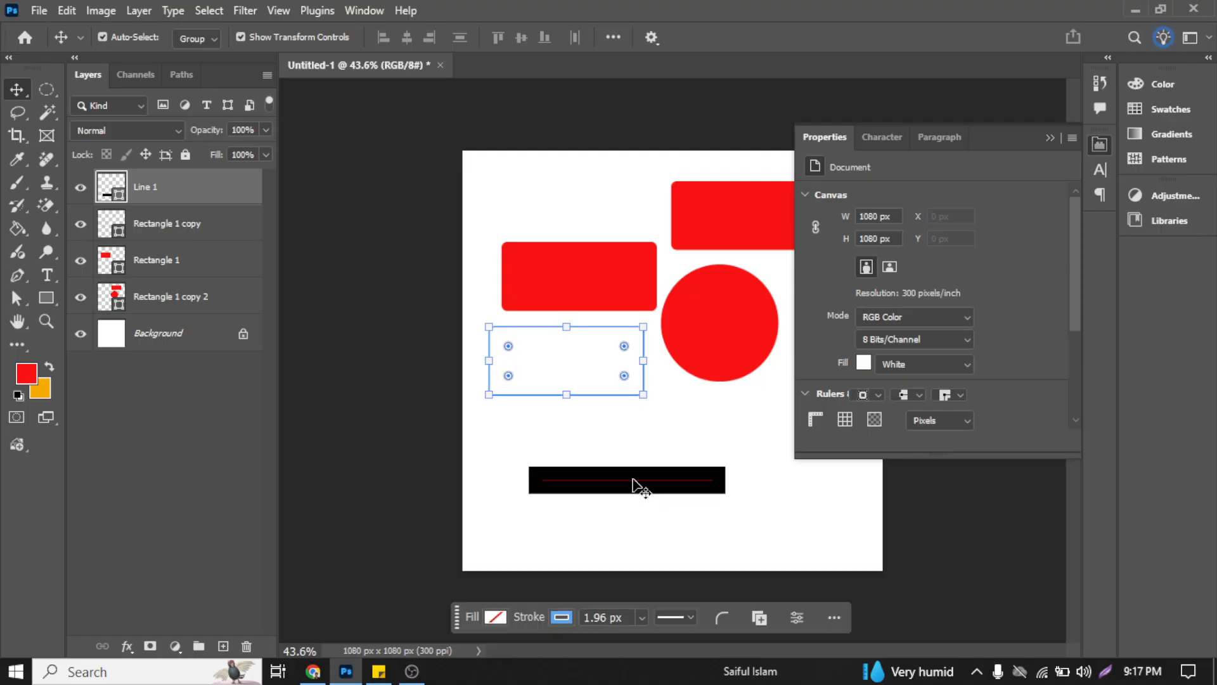
left_click(685, 352)
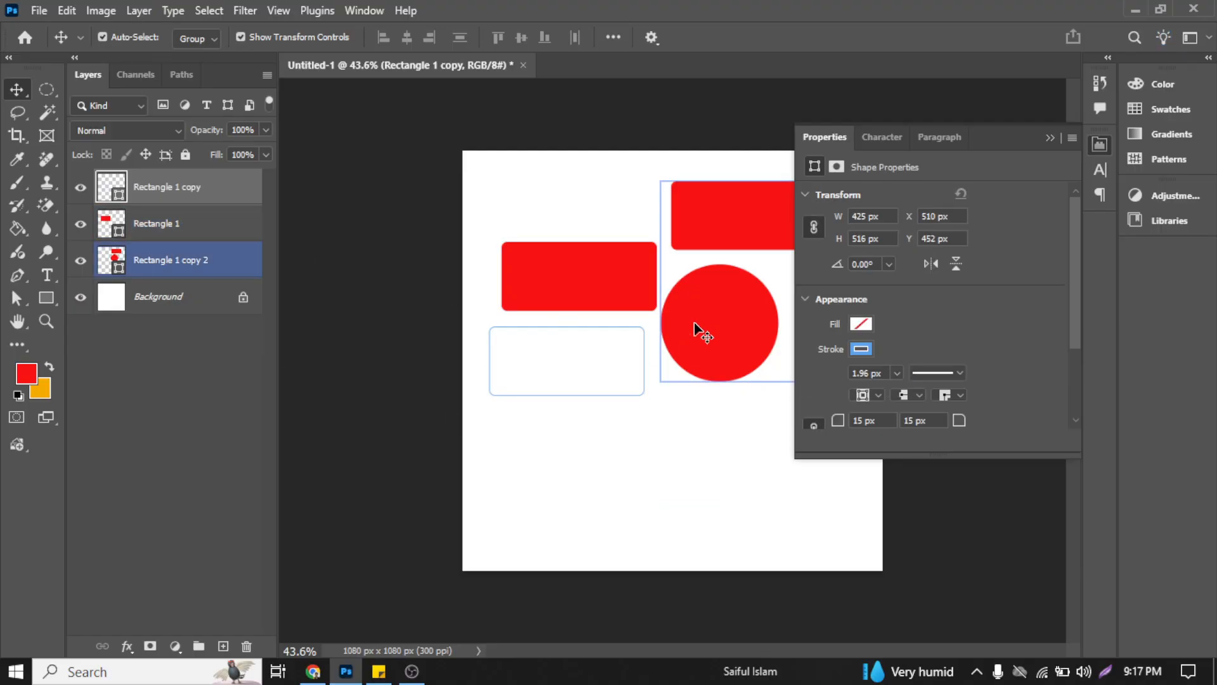
key("Delete")
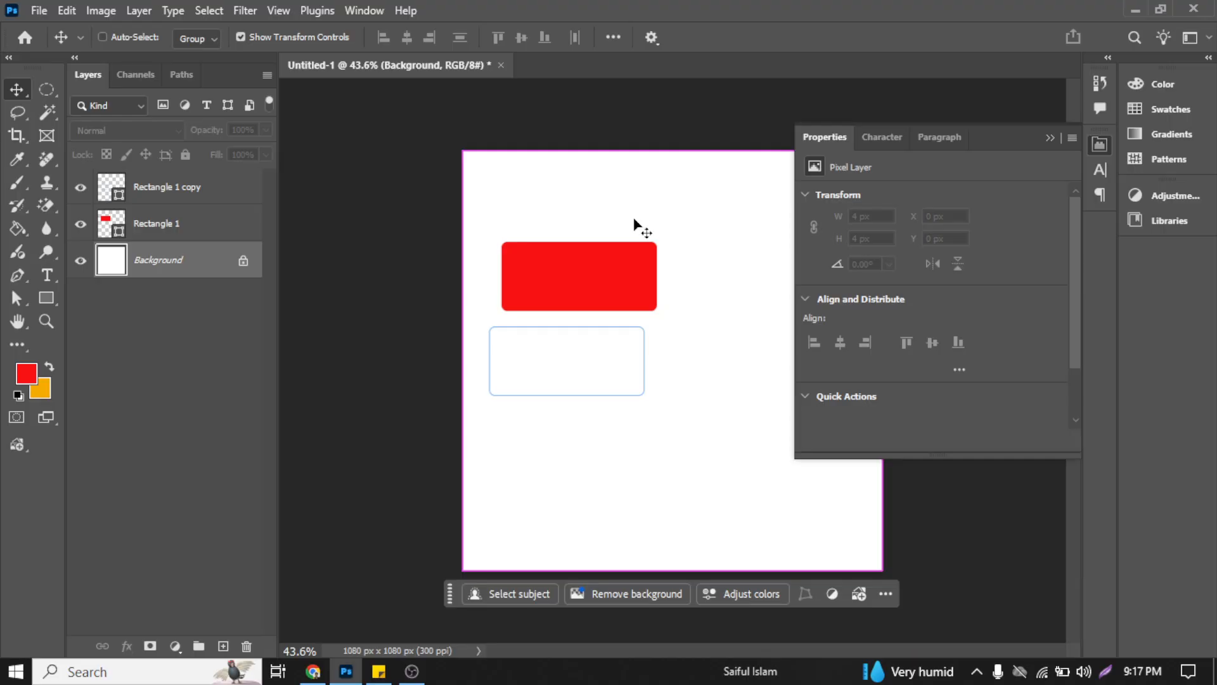
key("ctrl")
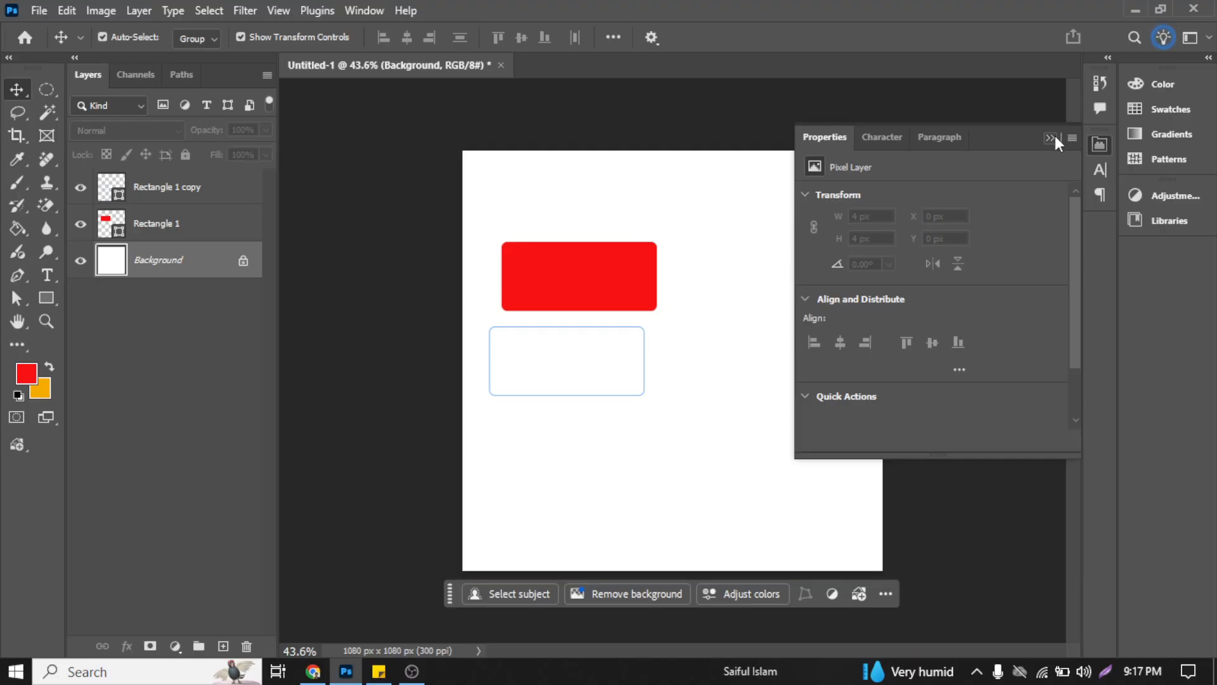
Step: Collapse the shape properties, move the red rectangle to the right, and select the blue-outlined rectangle
left_click(1055, 135)
left_click(619, 274)
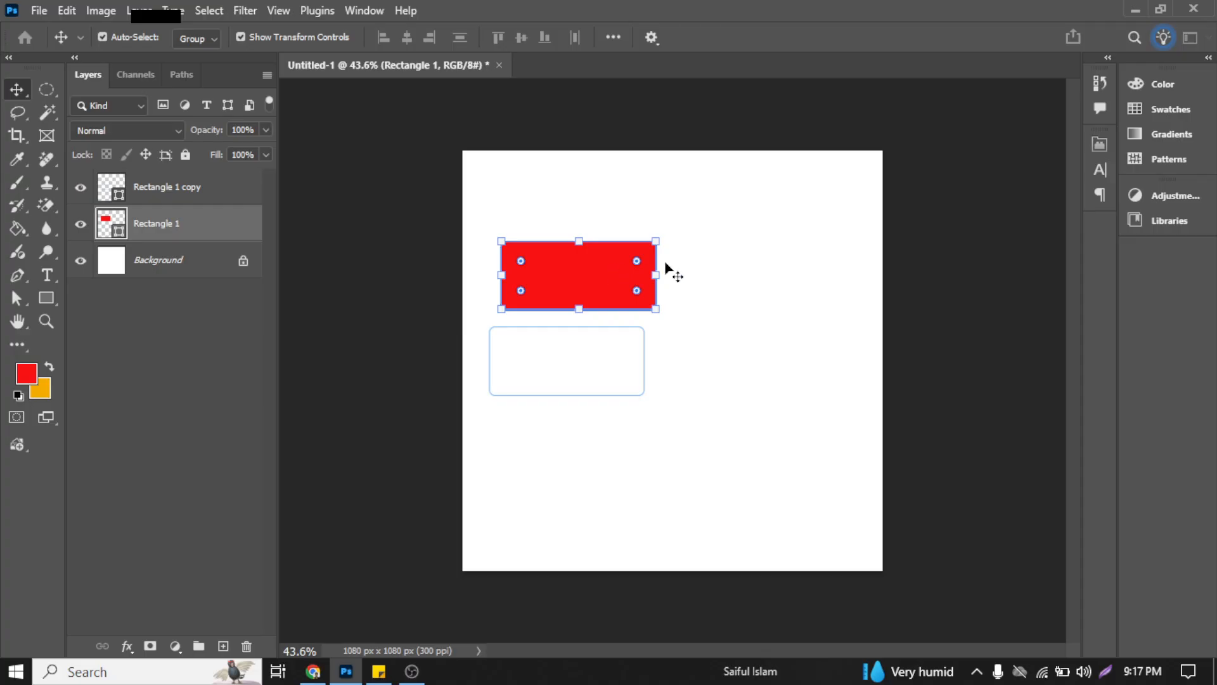
mouse_move(613, 275)
left_mouse_down()
mouse_move(714, 234)
mouse_move(689, 275)
left_mouse_up()
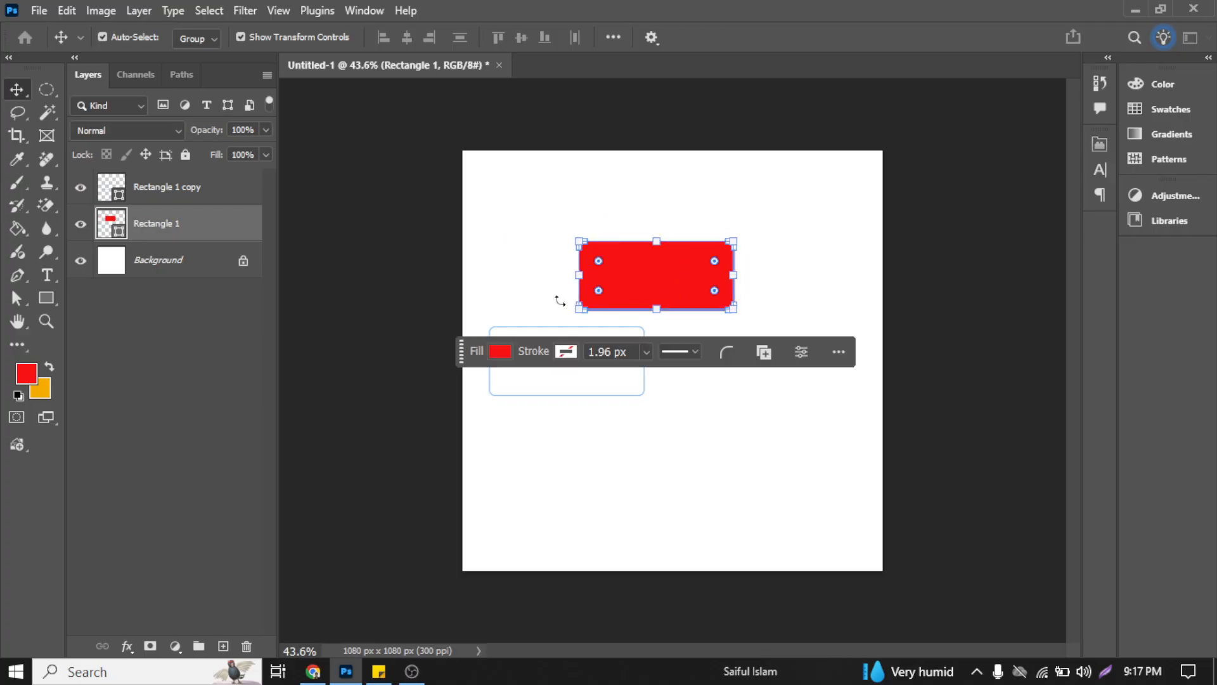
left_click_drag(507, 299, 547, 335)
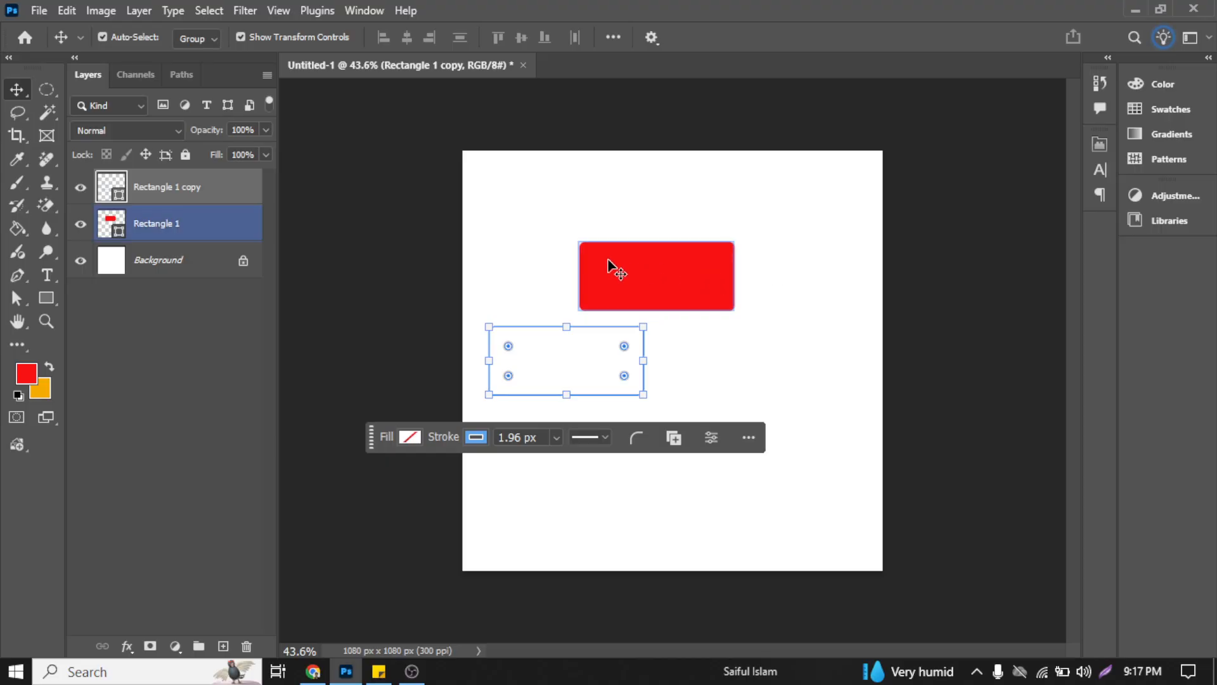
Step: Narrow the red rectangle to 50.63% width above the outlined one and duplicate it into a row of four spaced 25 px apart
left_click(654, 292)
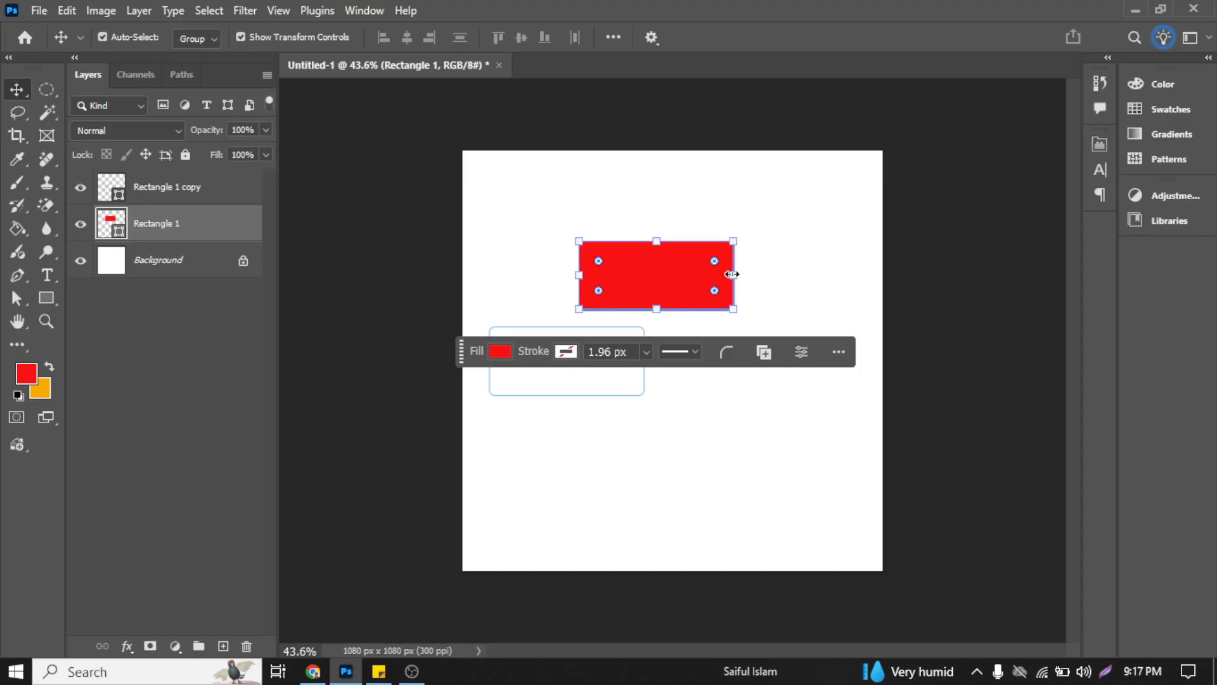
left_click_drag(733, 275, 658, 267)
left_click_drag(539, 263, 640, 267)
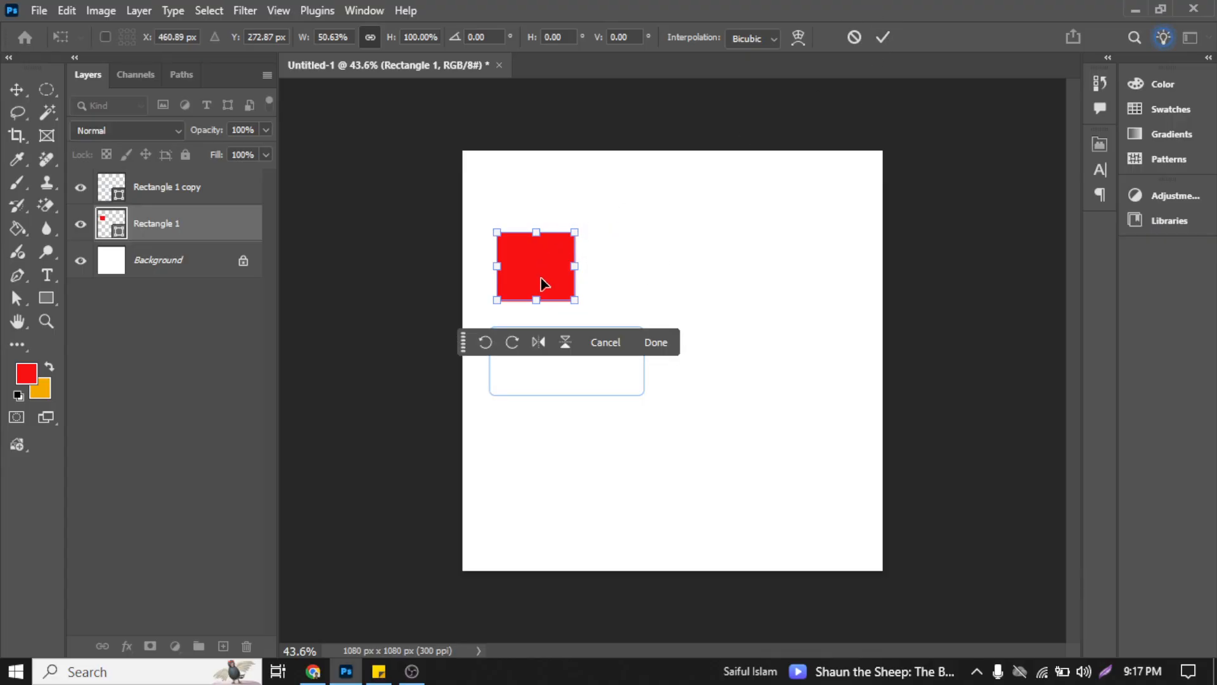
left_click(876, 38)
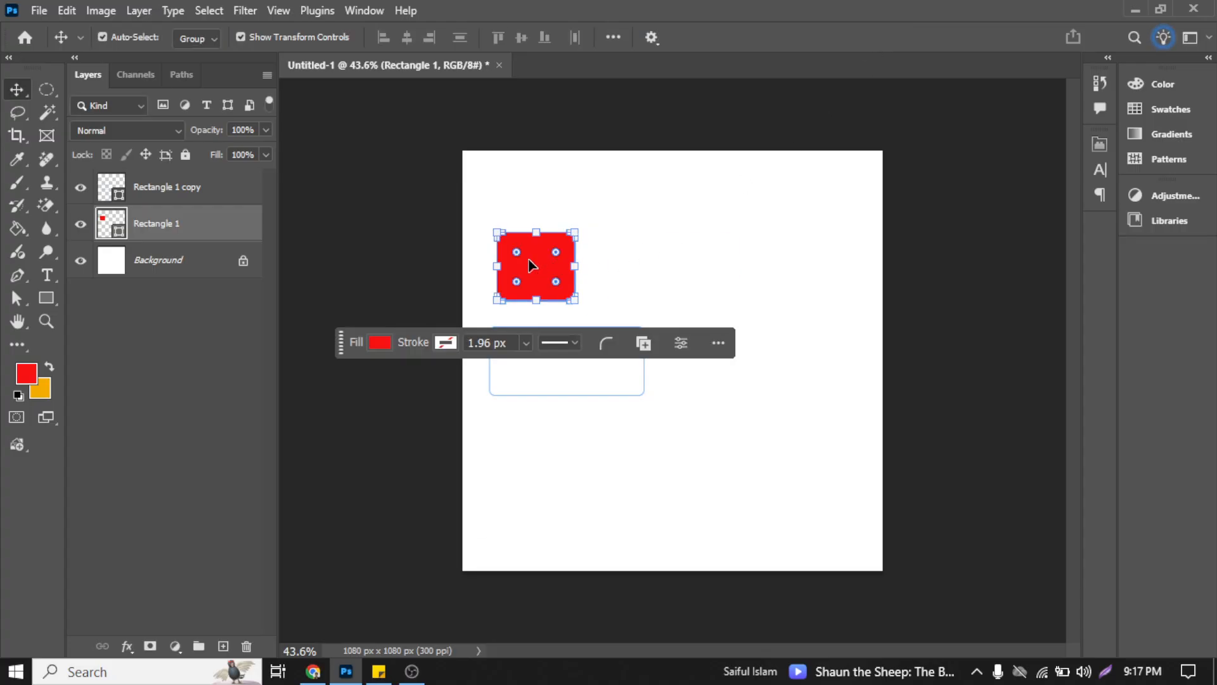
mouse_move(531, 269)
left_mouse_down()
mouse_move(833, 272)
mouse_move(812, 274)
left_mouse_up()
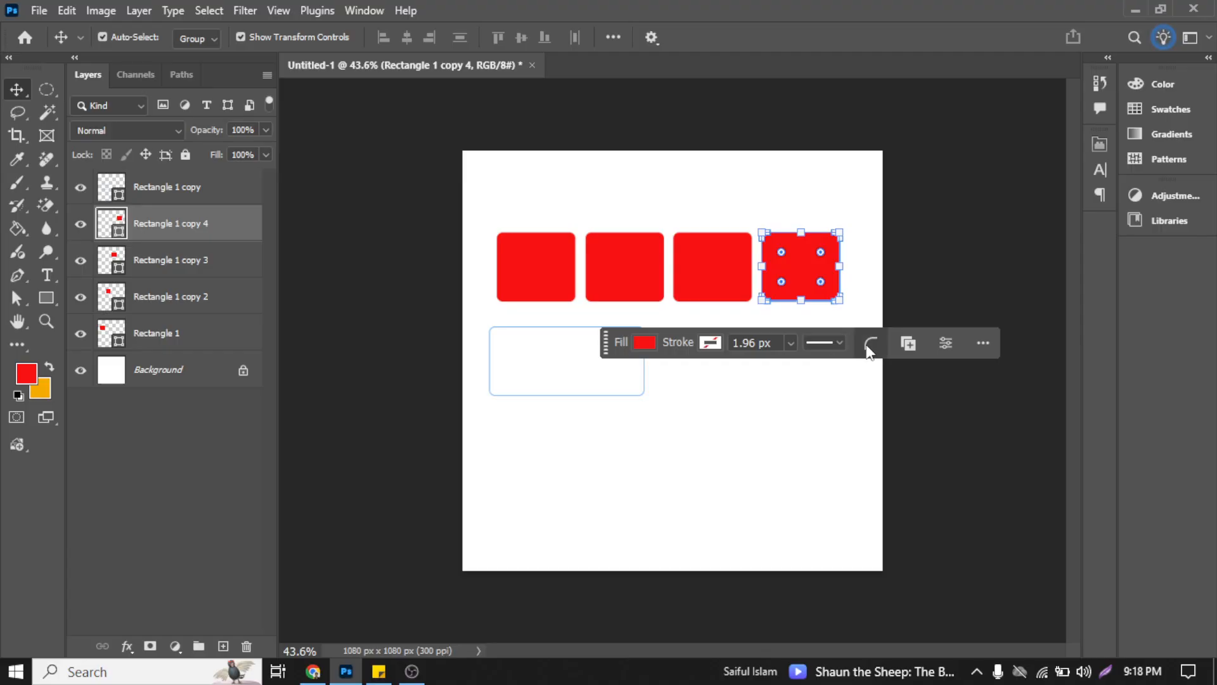
Step: Try duplicating the fourth red rectangle twice in place and dragging the copies downward, and undo these changes
left_click(915, 349)
left_click(915, 349)
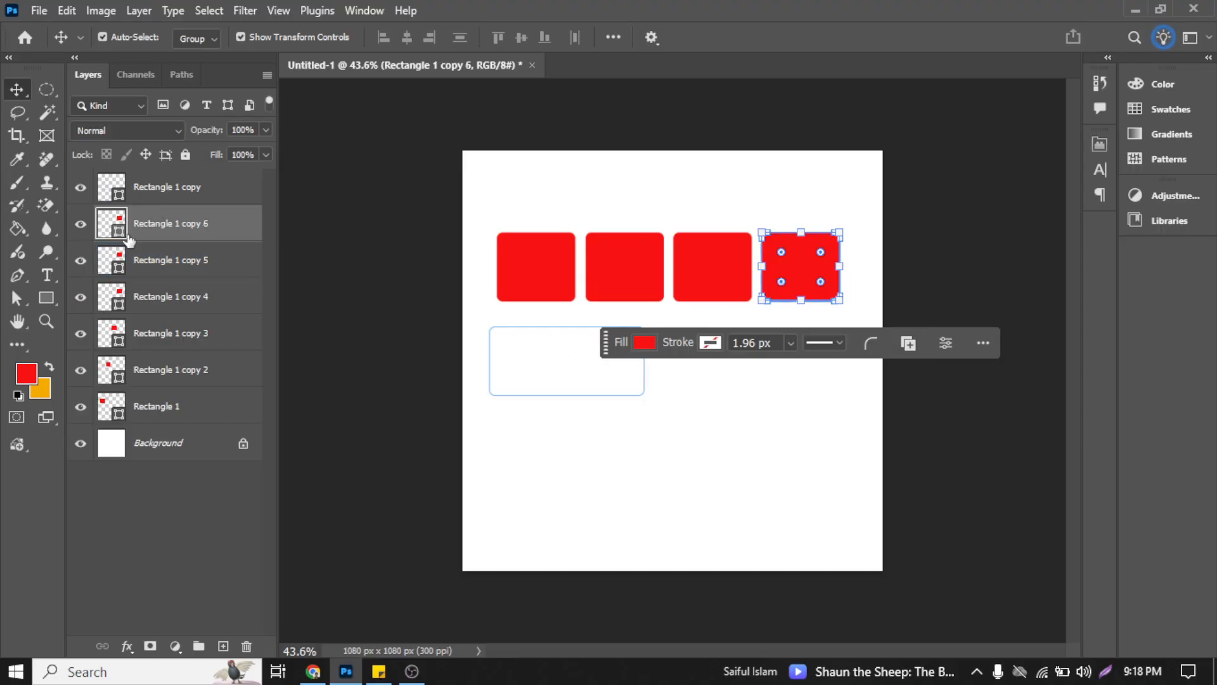
left_click_drag(824, 265, 729, 348)
key("ctrl+z")
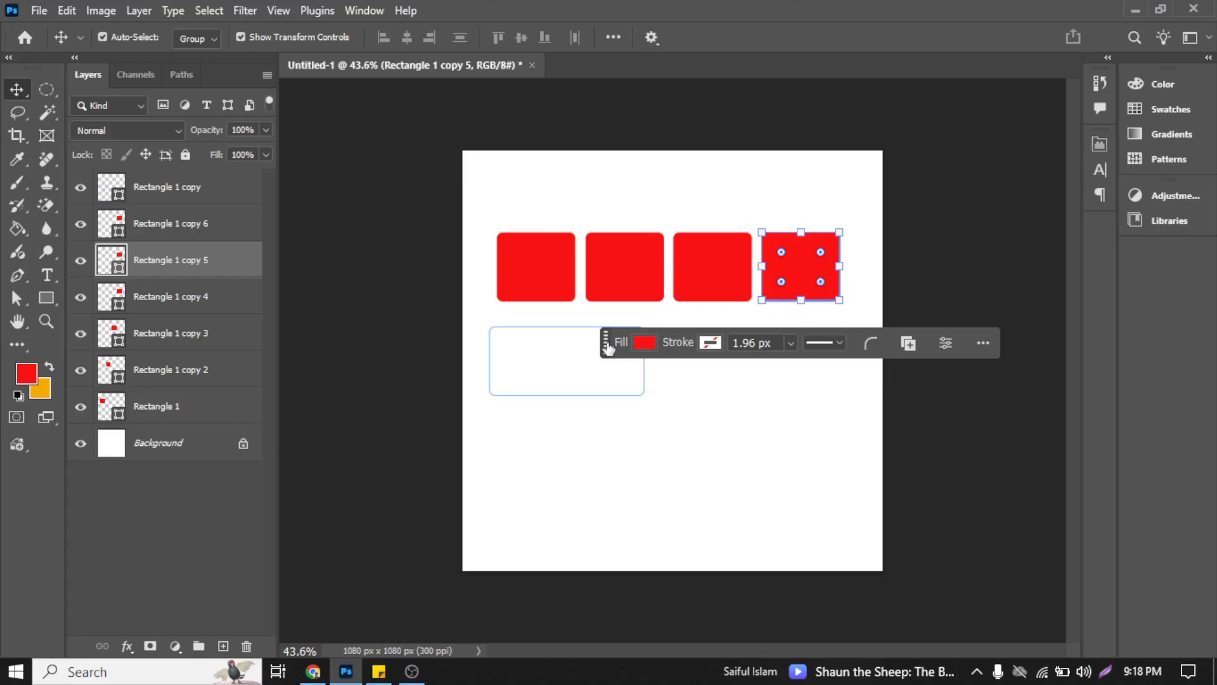
left_click_drag(605, 346, 523, 504)
left_click_drag(799, 261, 809, 329)
key("ctrl+z")
left_click_drag(803, 260, 804, 337)
key("ctrl+z")
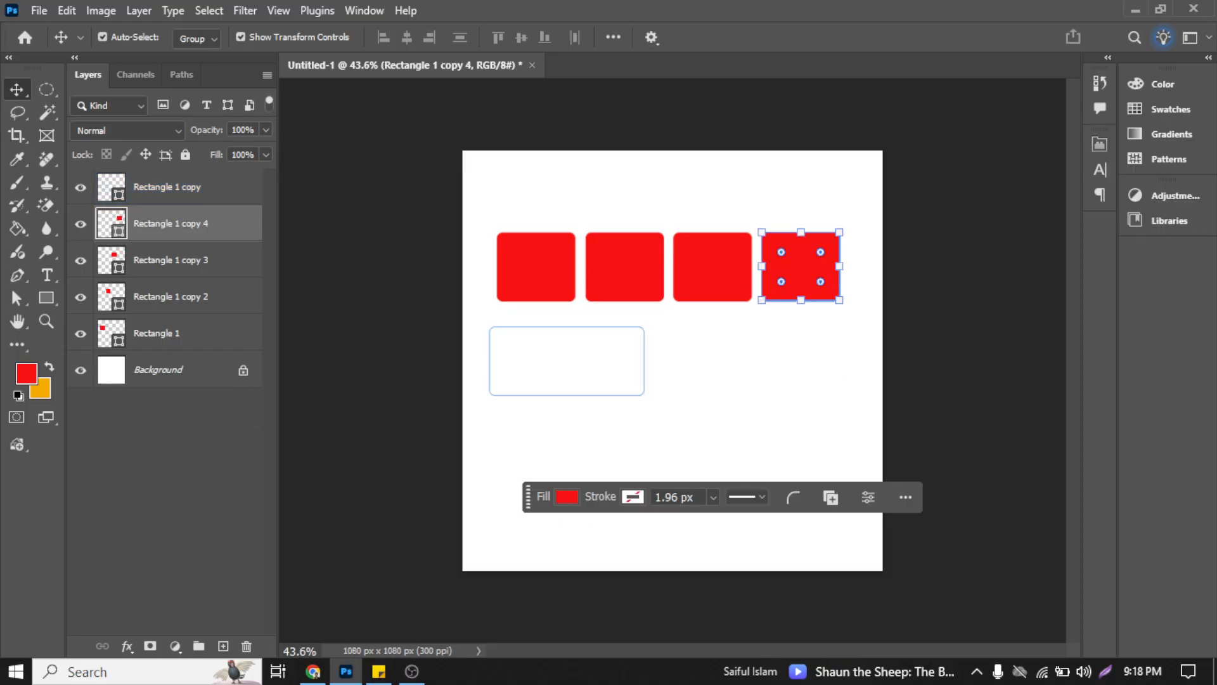
Step: Delete the blue-outlined rectangle below the row of red rectangles and clear the selection
left_click_drag(809, 269, 809, 311)
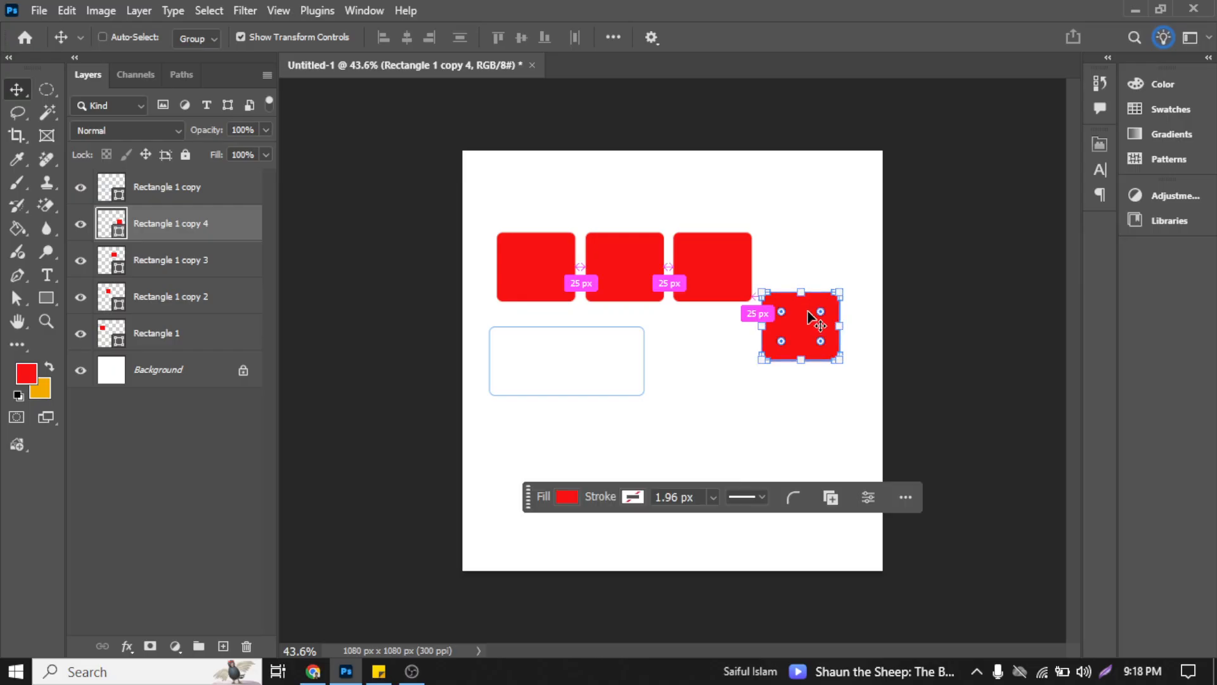
key("ctrl+z")
left_click(530, 208)
left_click_drag(472, 336, 578, 421)
key("Delete")
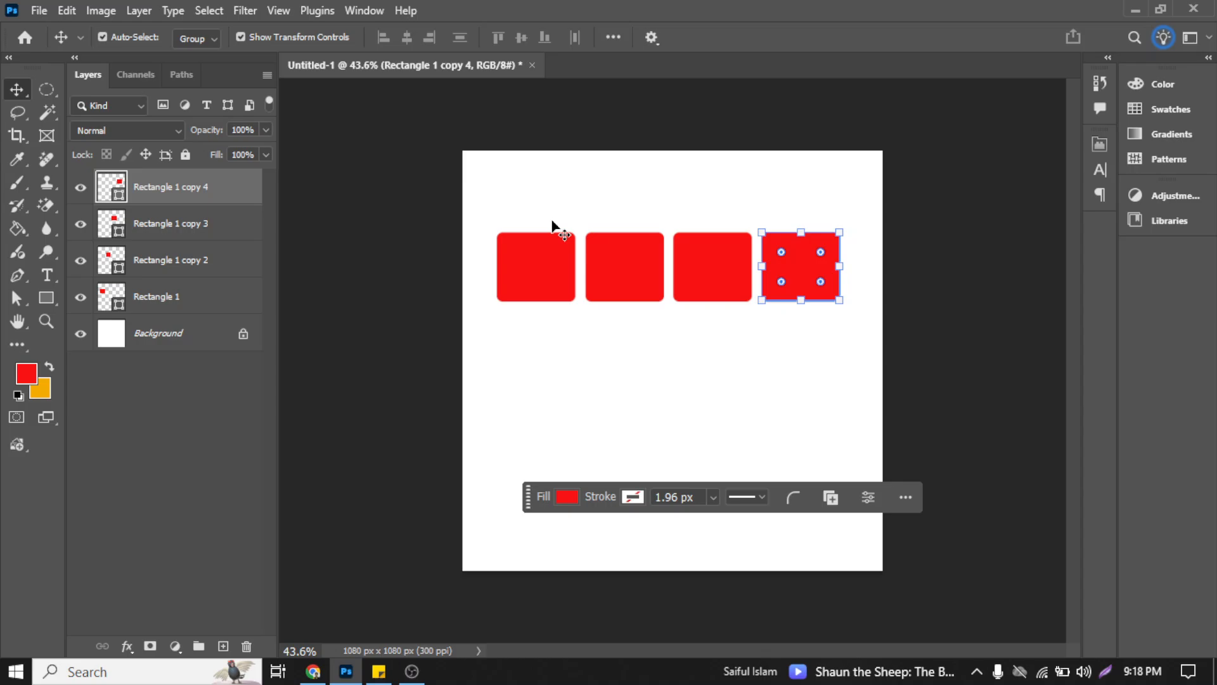
left_click(519, 198)
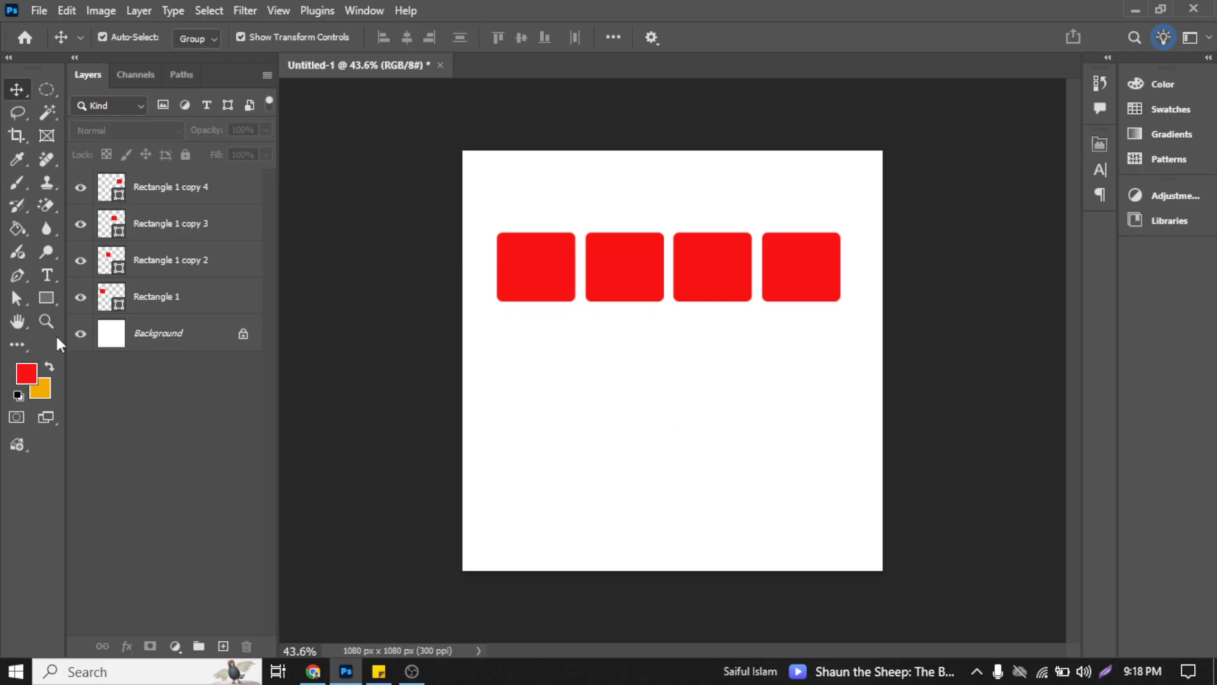
Step: Duplicate the first red rectangle into the empty area below the middle of the row and move the contextual task bar clear of it
left_click(557, 273)
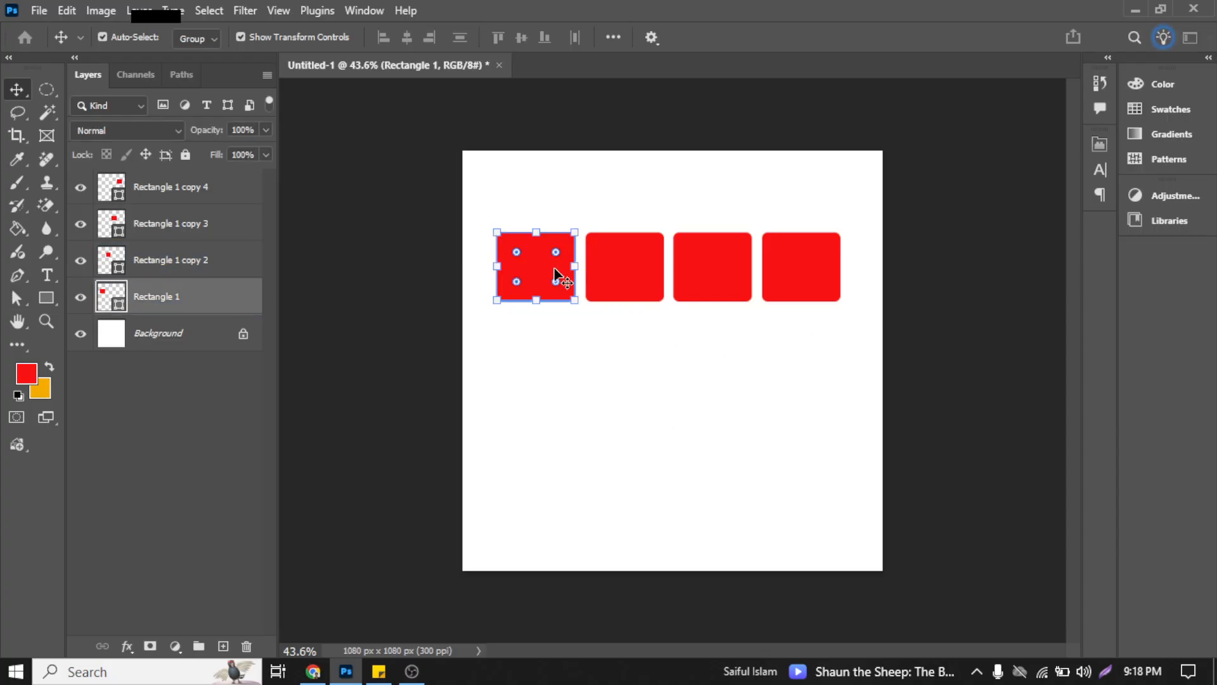
left_click_drag(546, 279, 589, 330)
key("ctrl+z")
left_click_drag(539, 262, 660, 376, "ctrl+alt")
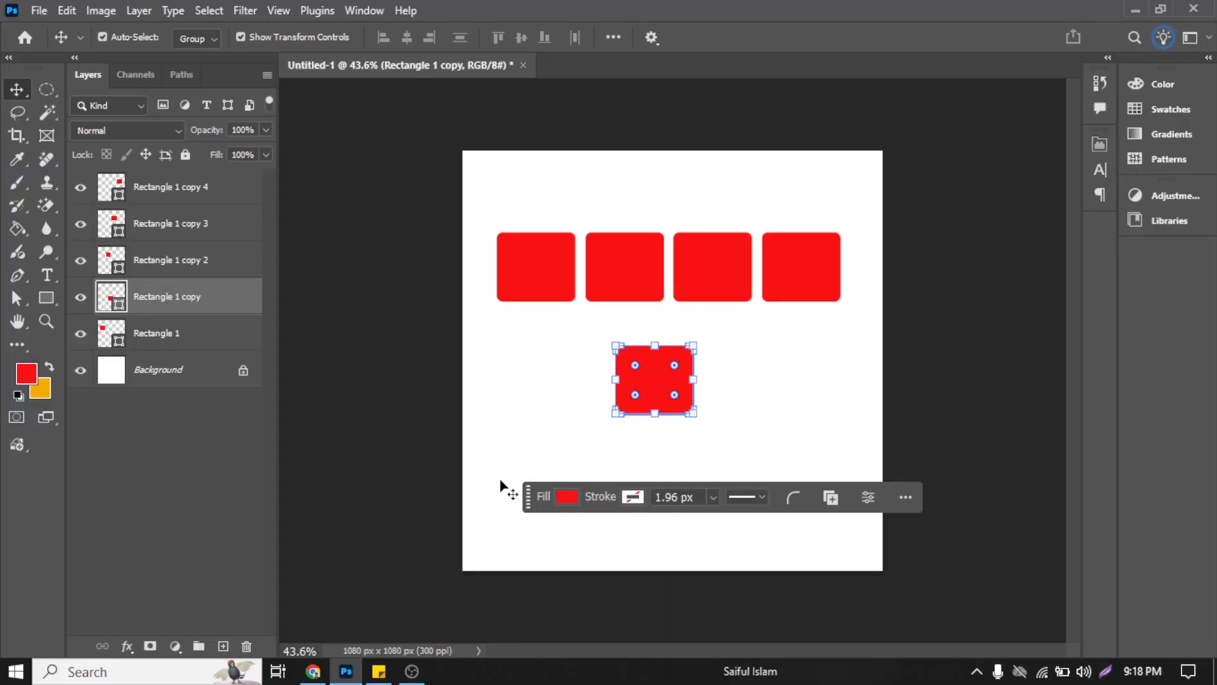
left_click_drag(525, 504, 457, 535)
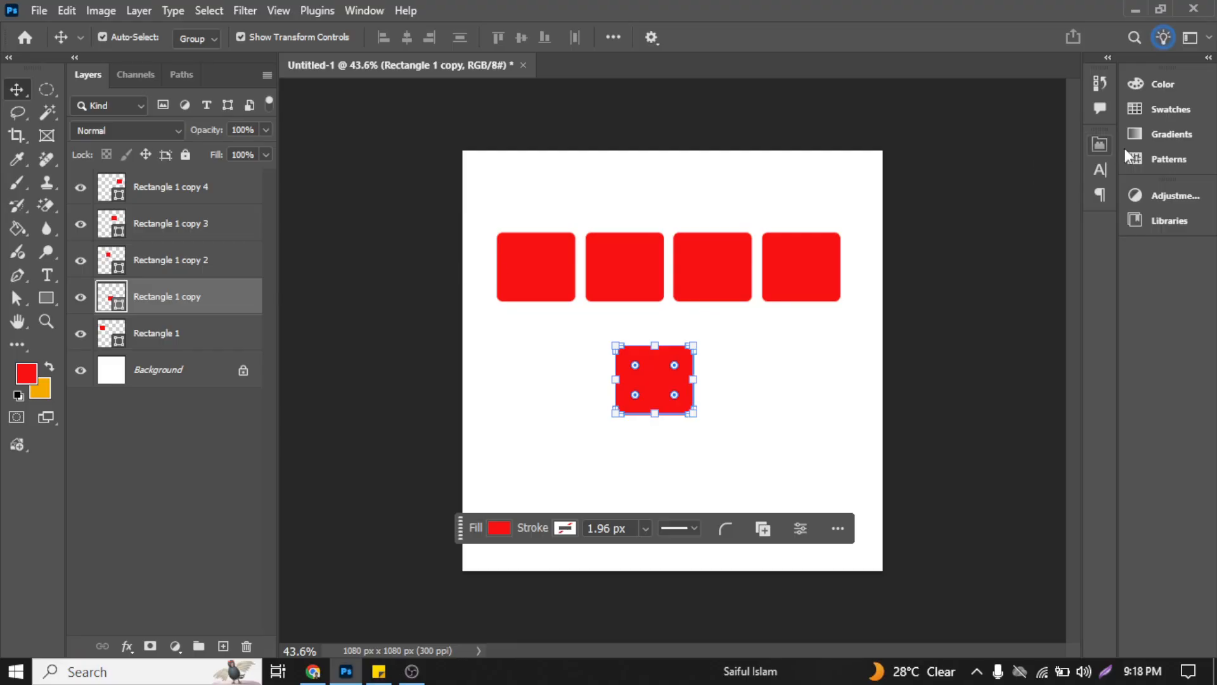
Step: Fill the duplicated rectangle with the yellow-to-orange gradient preset from the recent gradients
left_click(1155, 142)
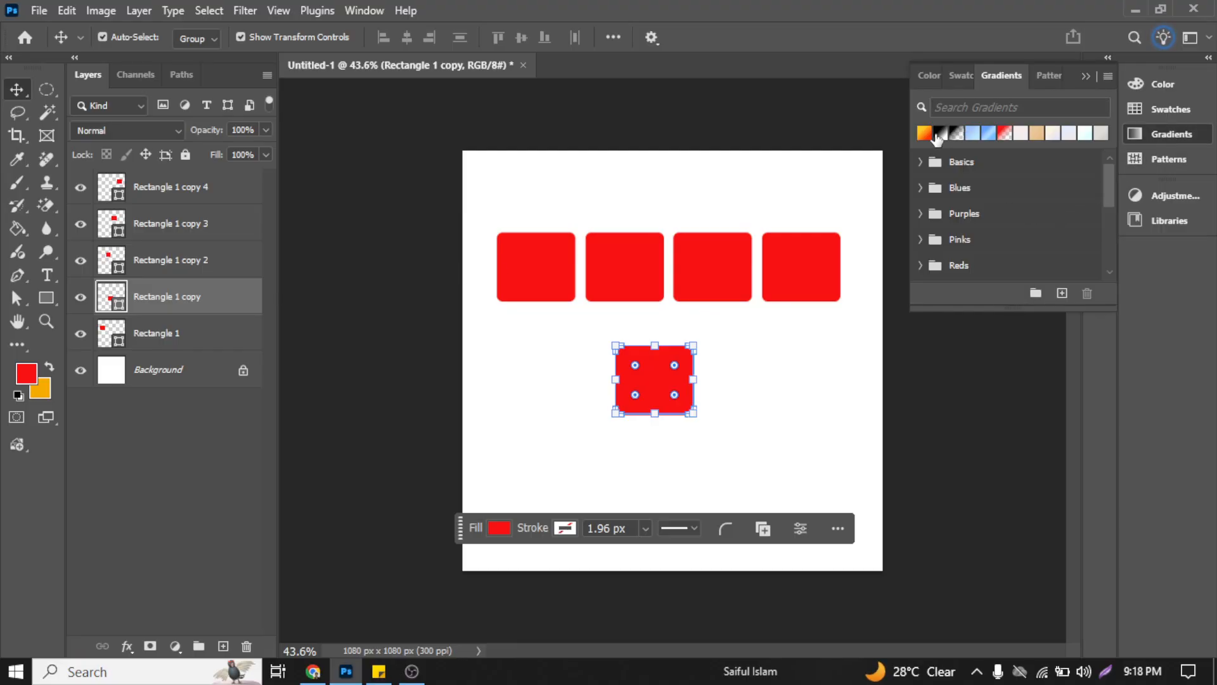
left_click(926, 83)
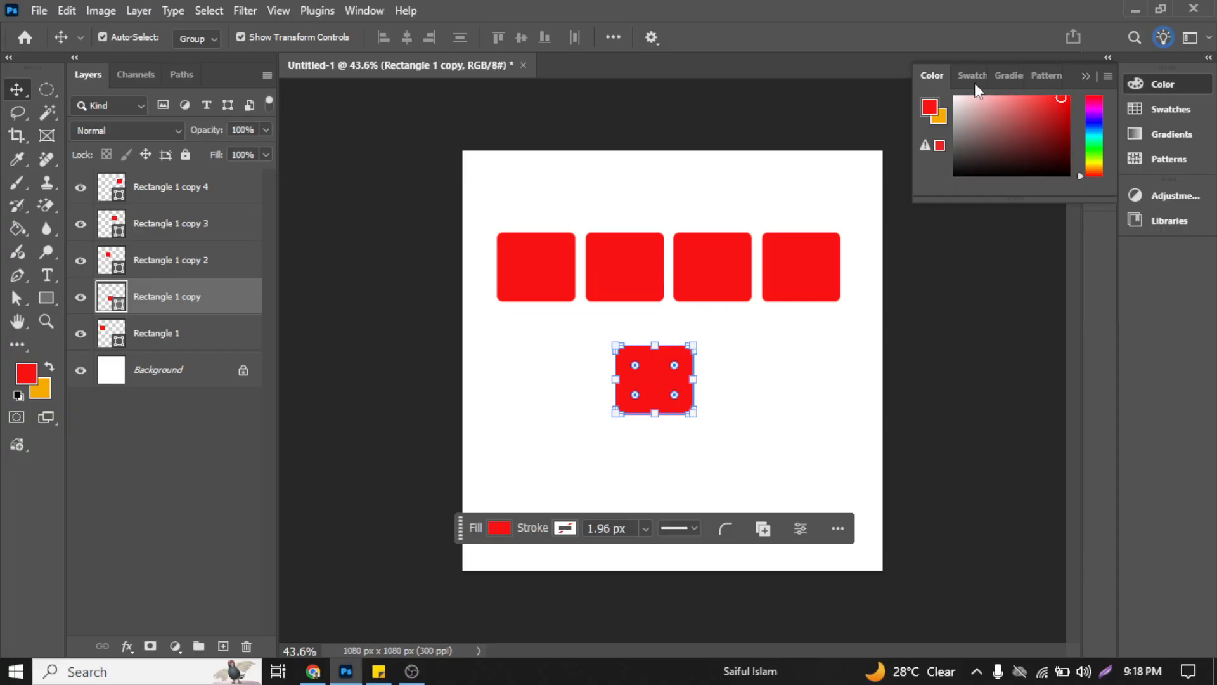
left_click(1022, 81)
left_click(924, 132)
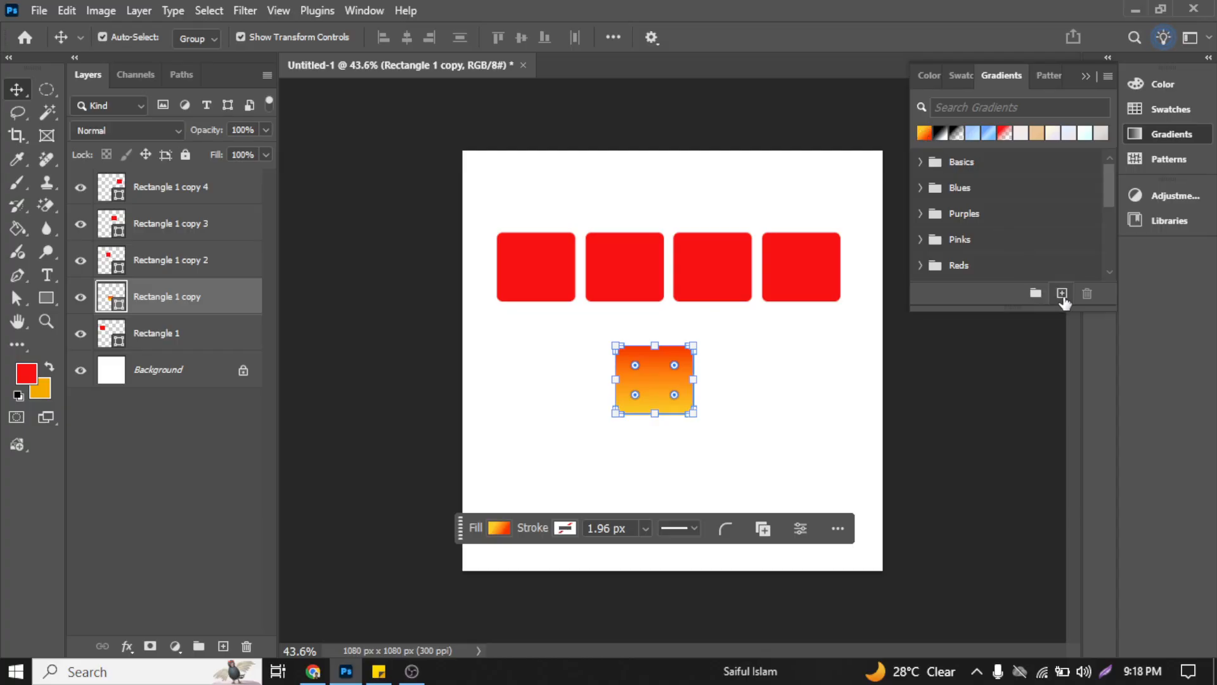
Step: Start a new gradient preset from the orange gradient, set its yellow start stop to debf4d and confirm
left_click(1111, 74)
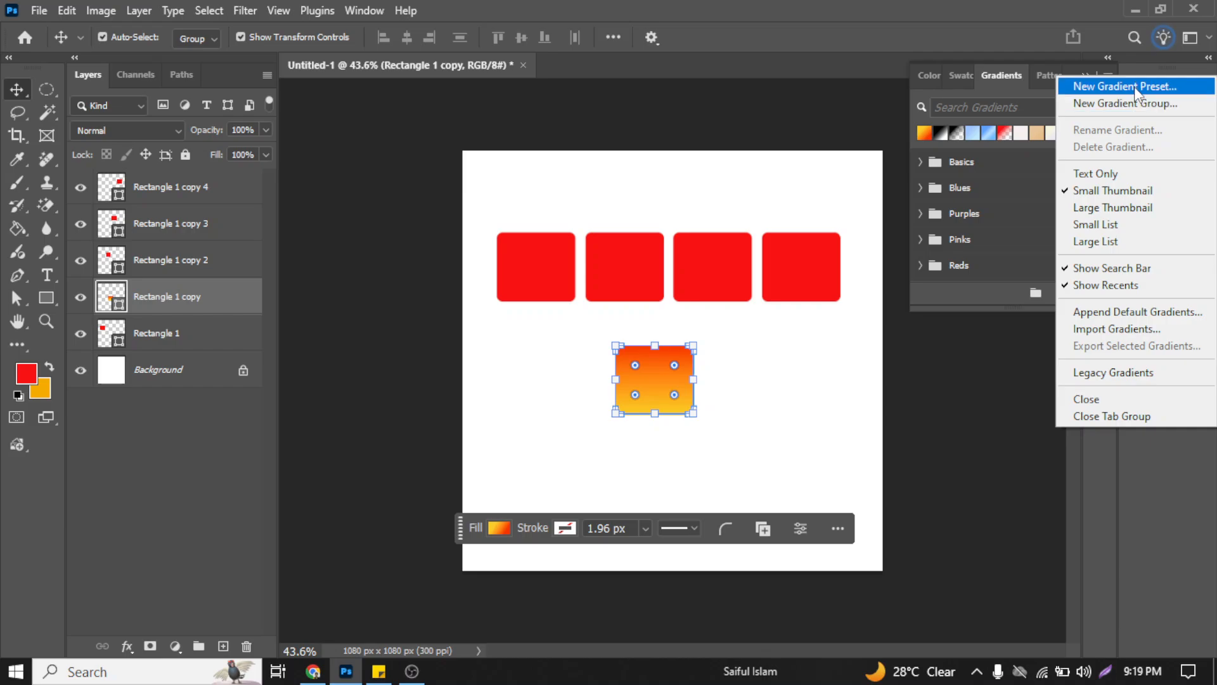
left_click(1135, 86)
left_click_drag(350, 57, 224, 69)
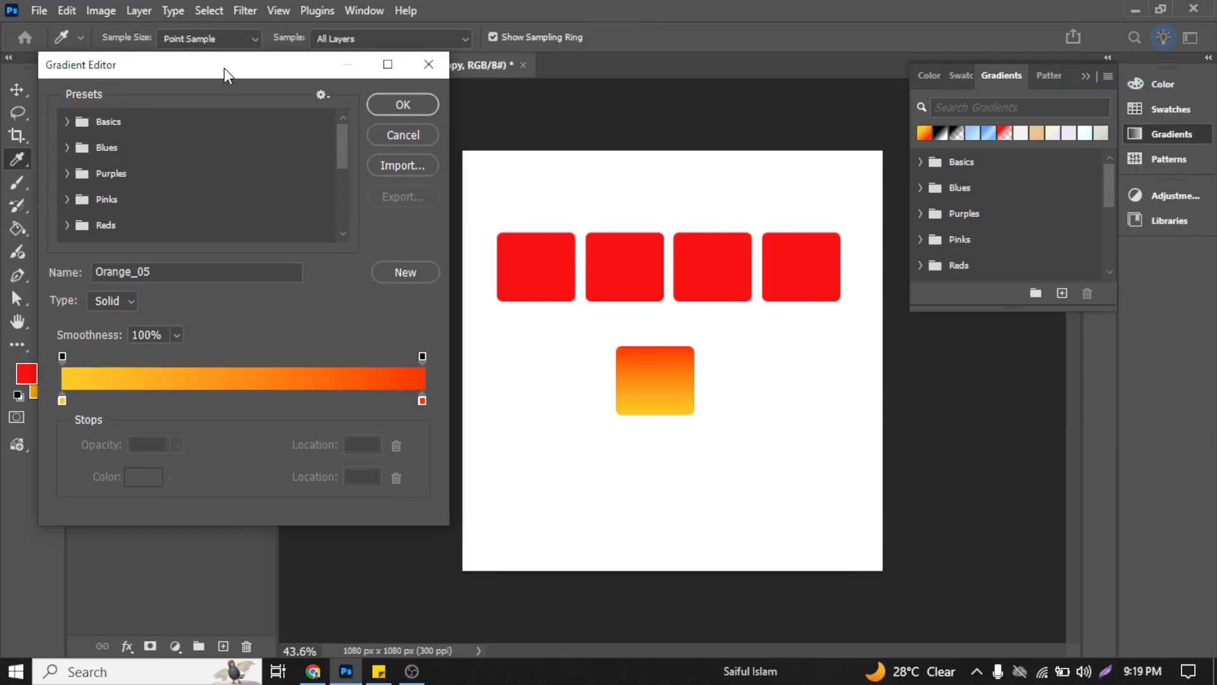
left_click(63, 400)
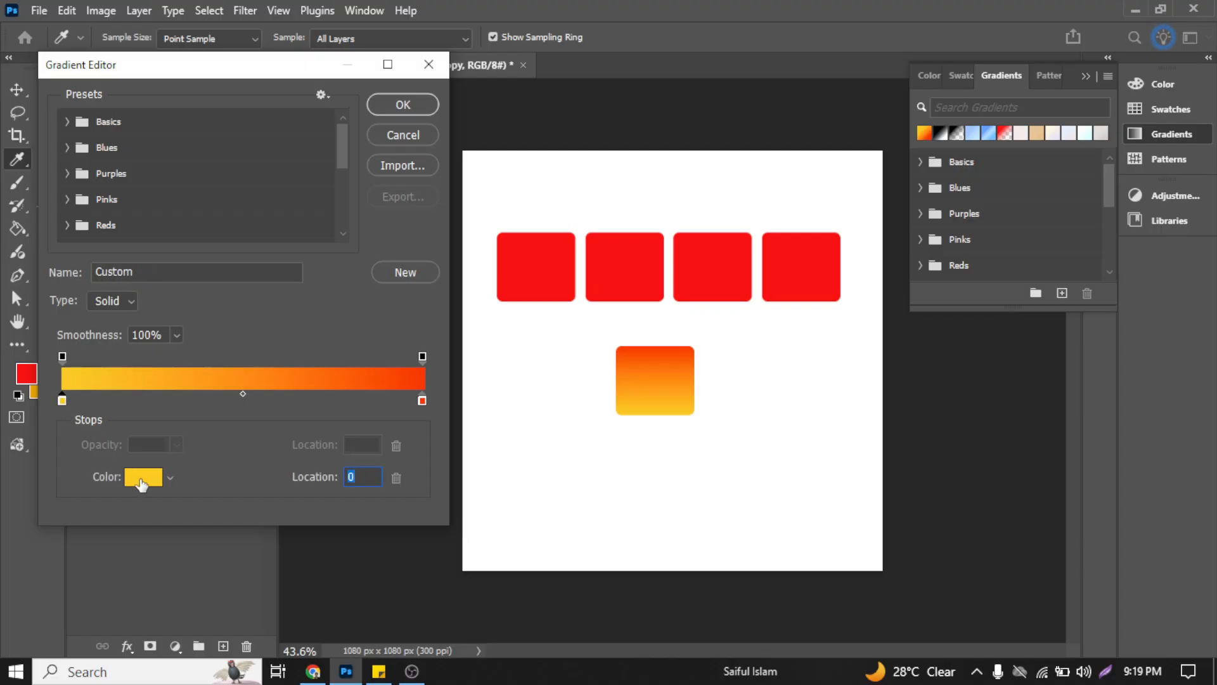
left_click(144, 478)
left_click_drag(801, 356, 745, 260)
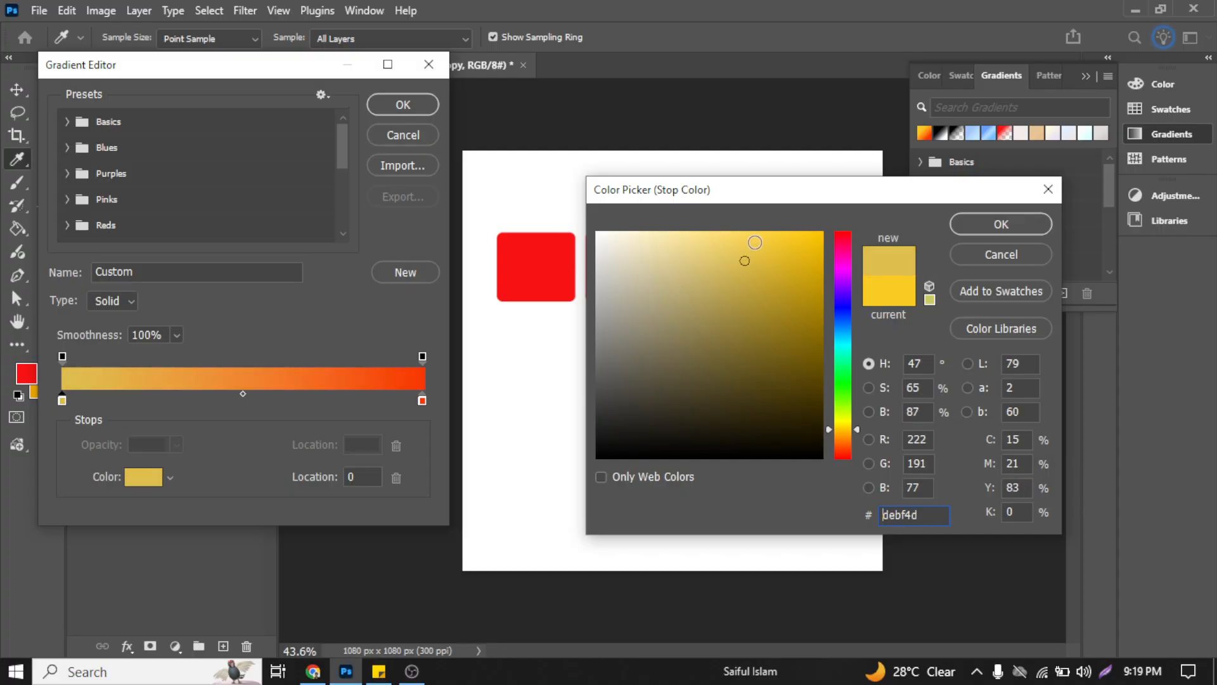
left_click_drag(785, 185, 891, 248)
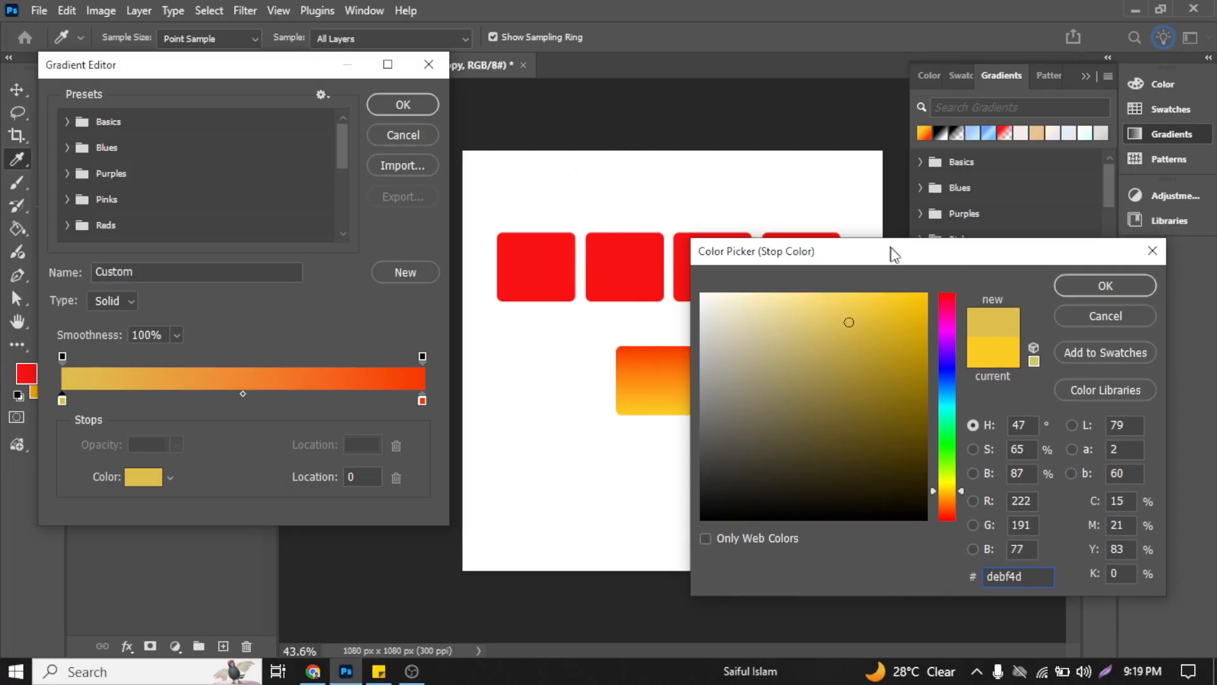
left_click(1134, 293)
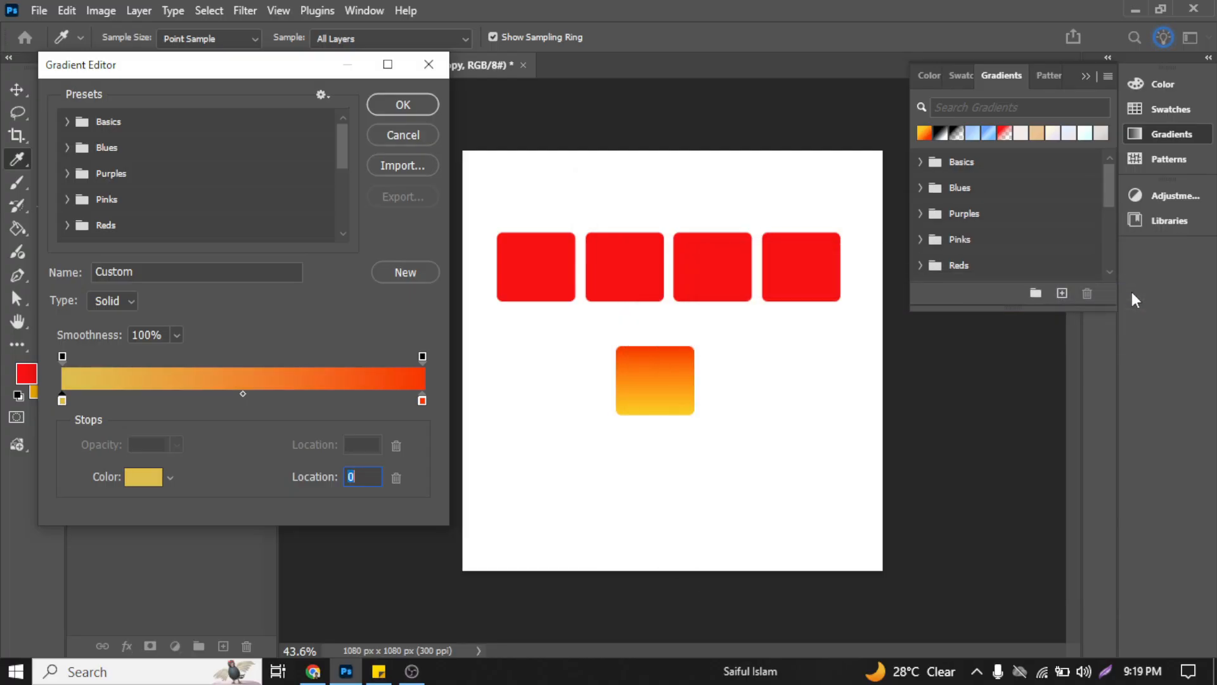
left_click(393, 109)
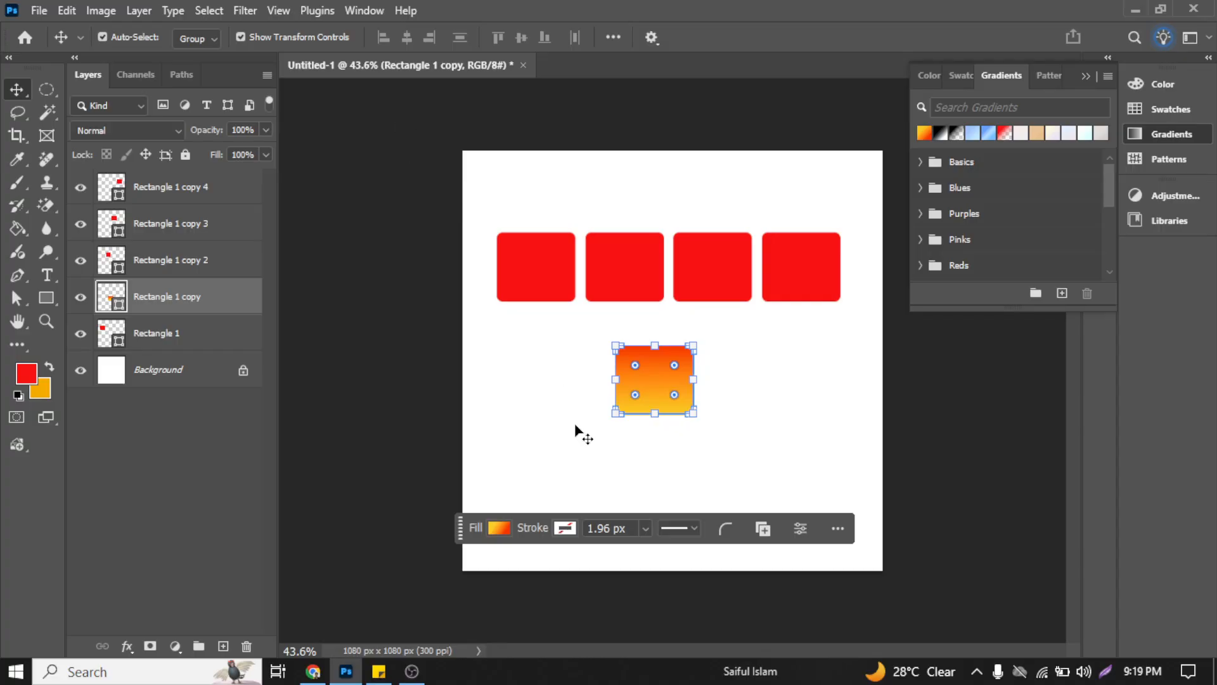
Step: Change the yellow start stop of the lower rectangle's gradient fill to a pinkish red
left_click(526, 409)
scroll(656, 388, "up", 4)
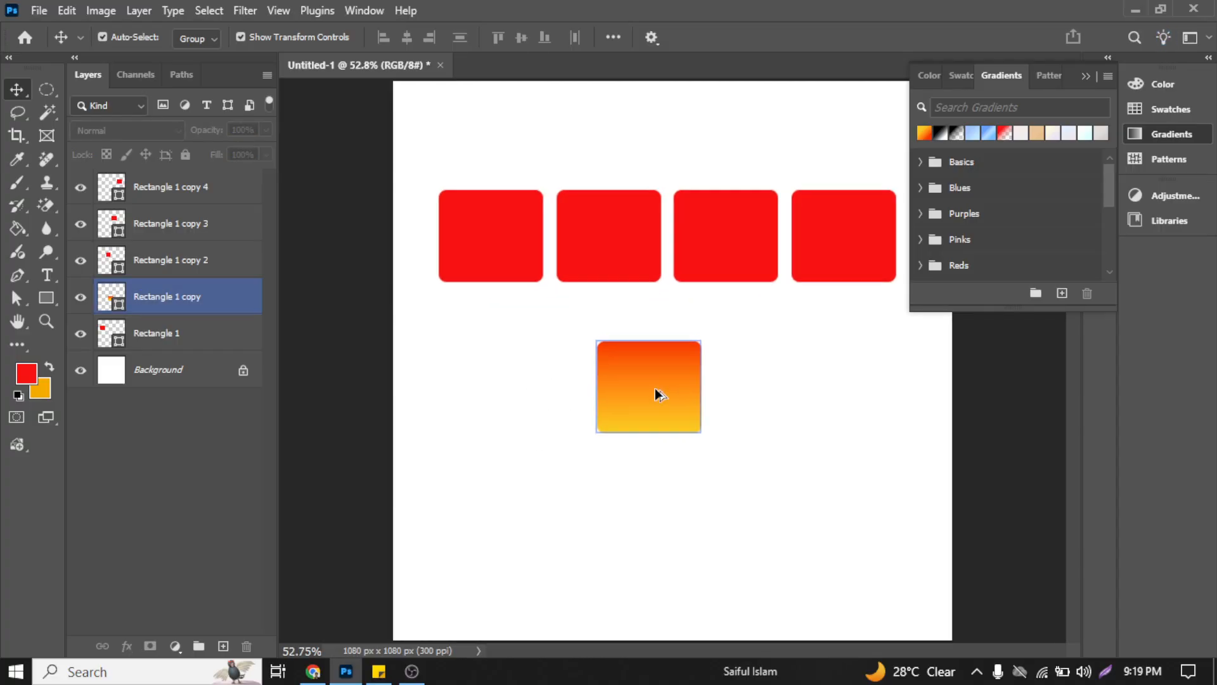
left_click(627, 377)
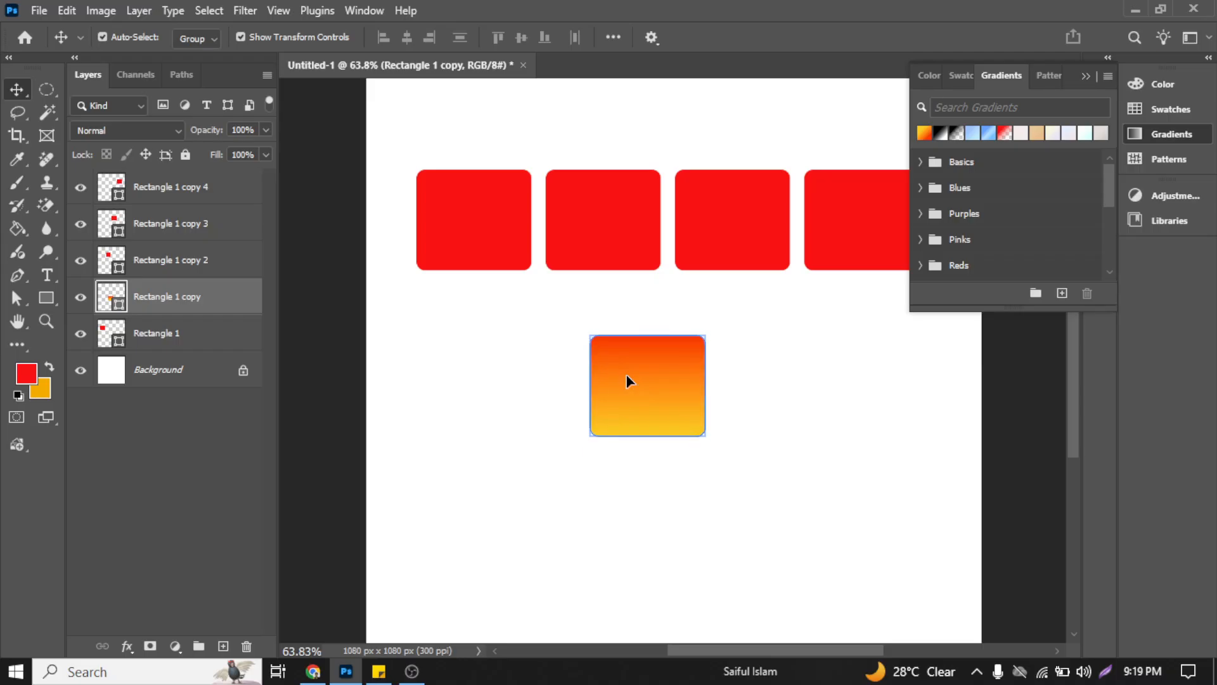
right_click(633, 394)
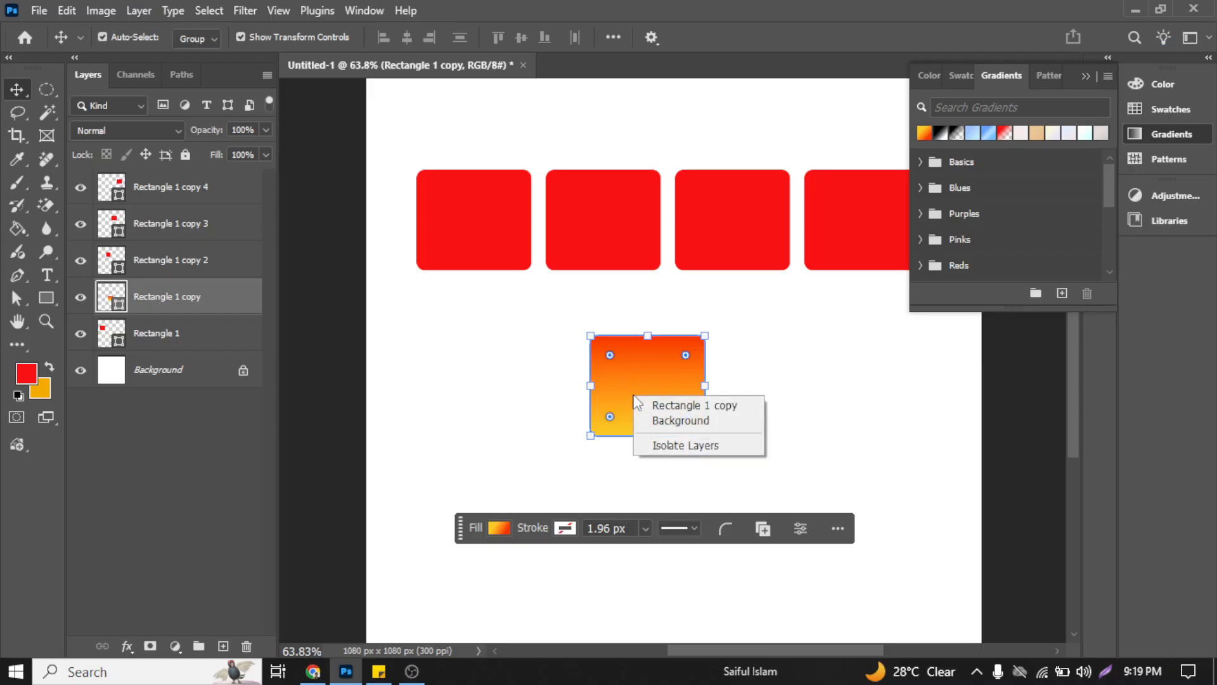
key("Escape")
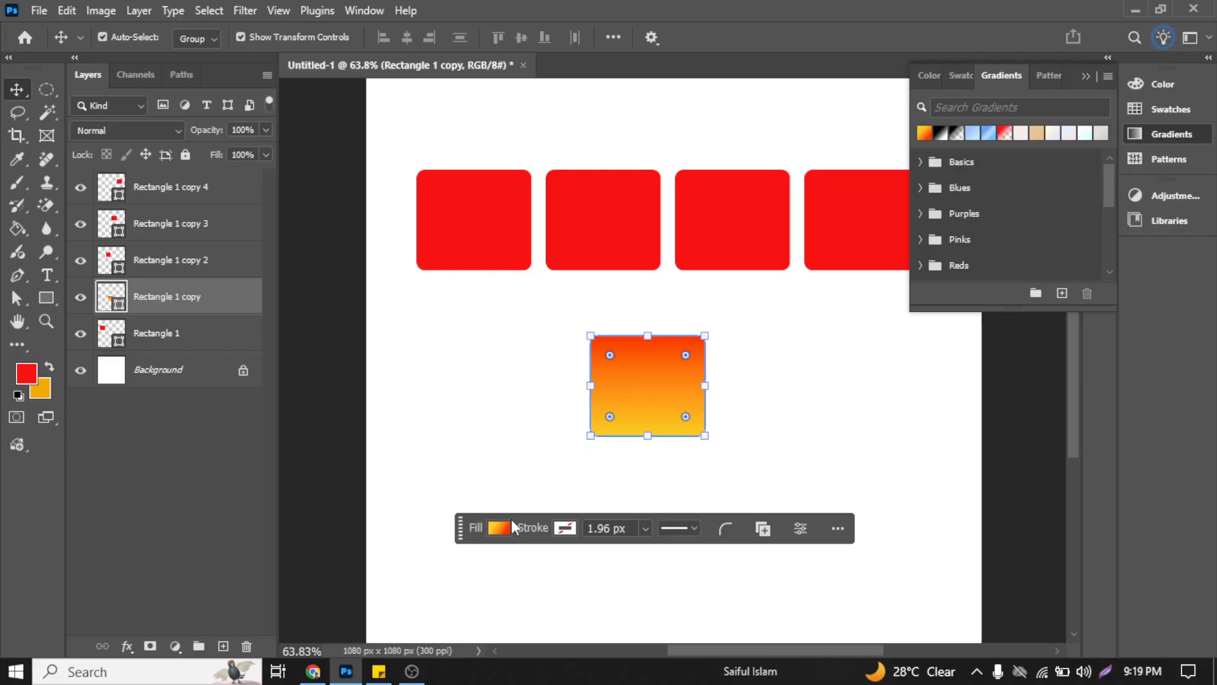
left_click(499, 527)
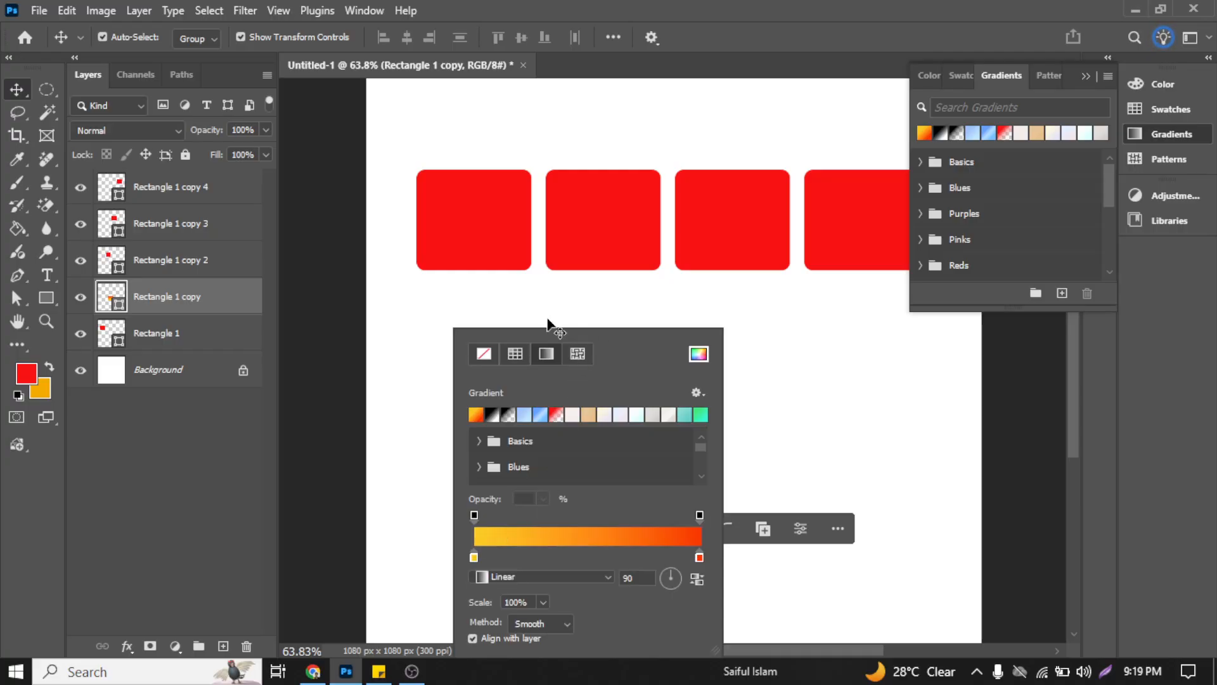
double_click(474, 558)
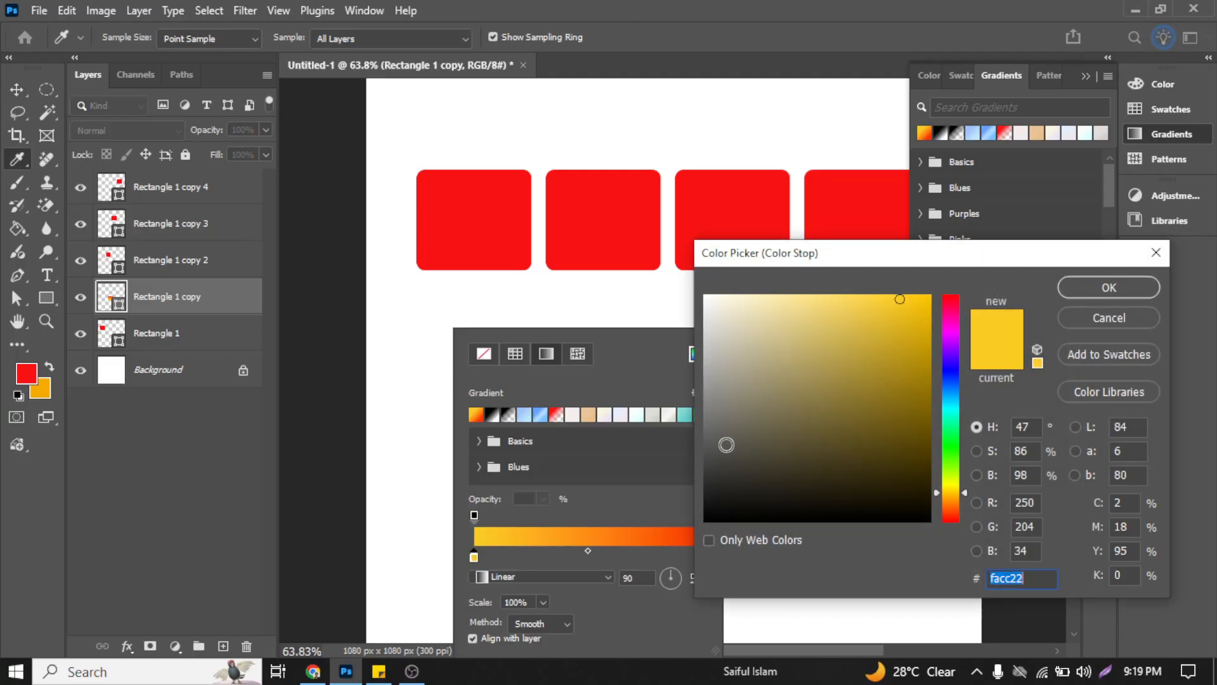
left_click_drag(918, 313, 875, 311)
left_click(950, 300)
left_click(1086, 296)
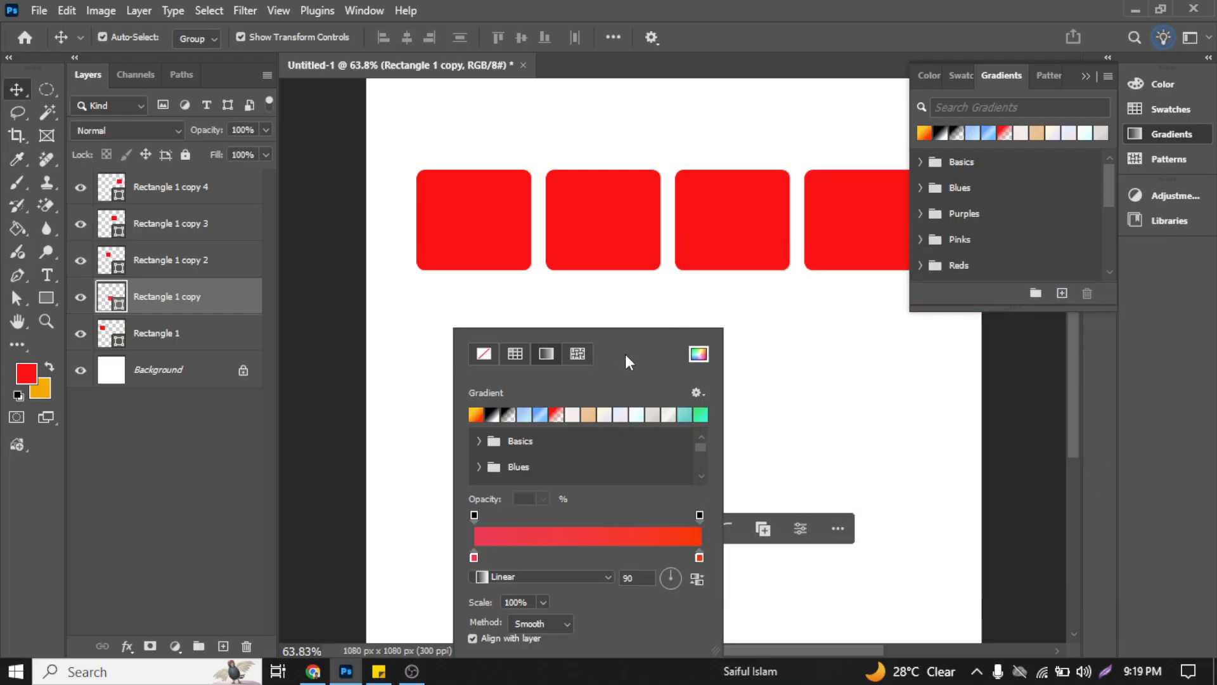
scroll(606, 546, "down", 5)
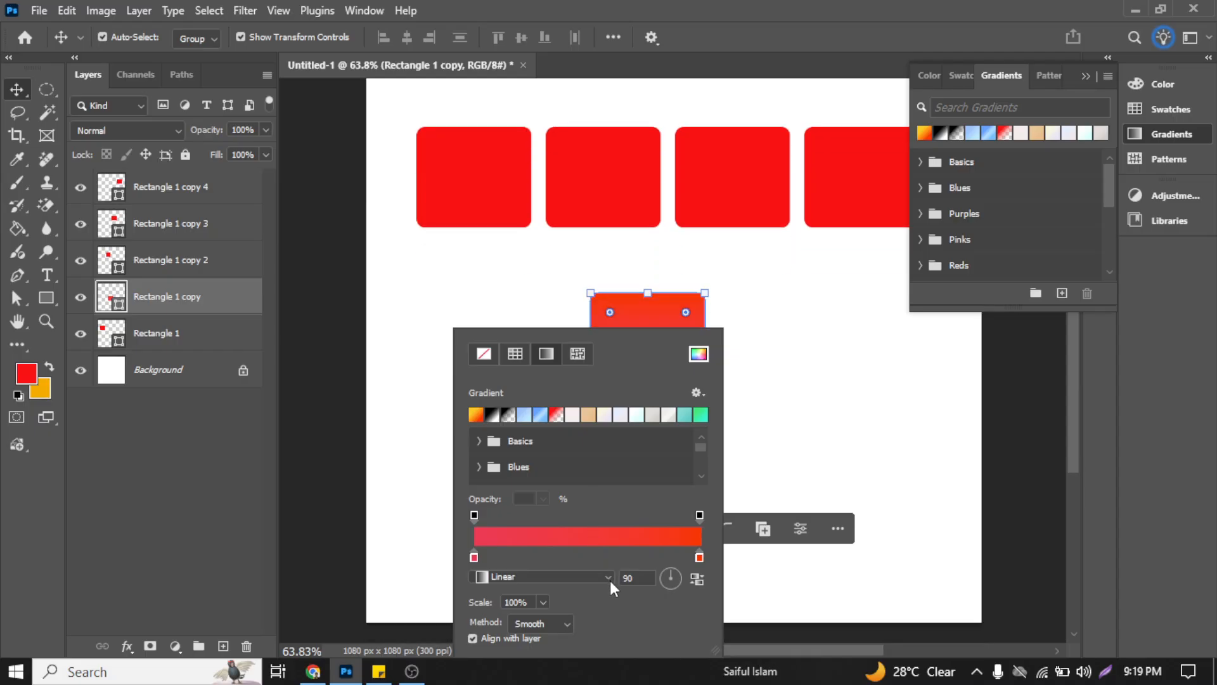
scroll(611, 511, "down", 3)
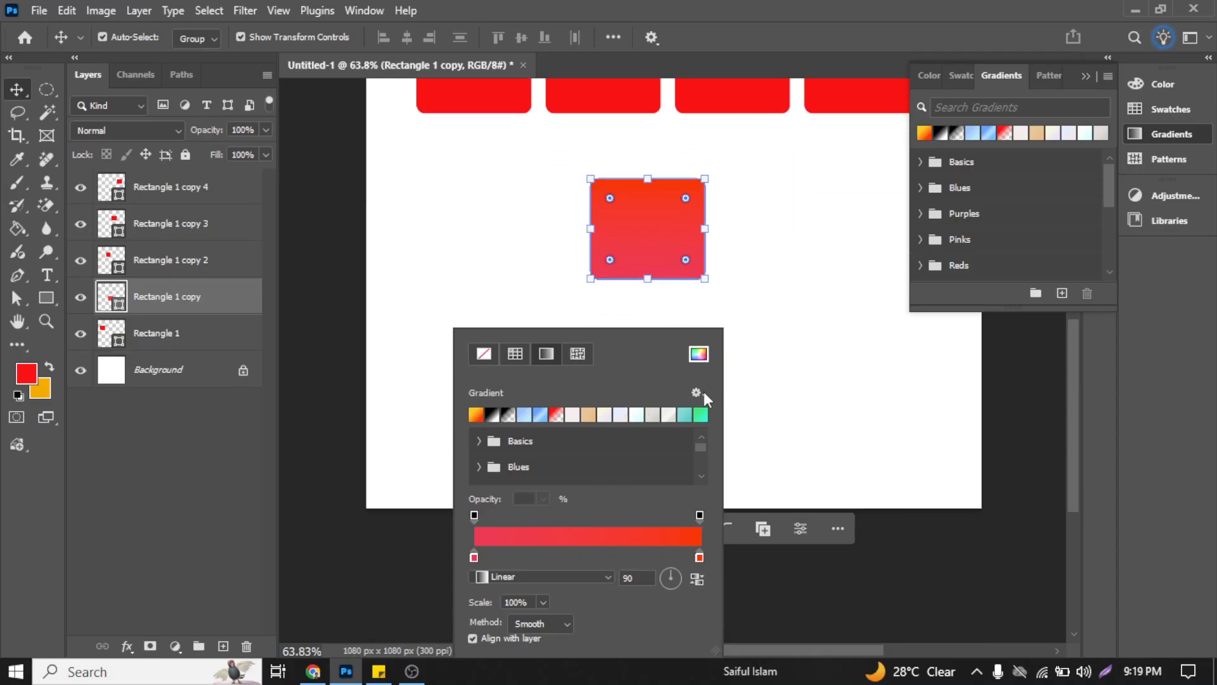
left_click(800, 391)
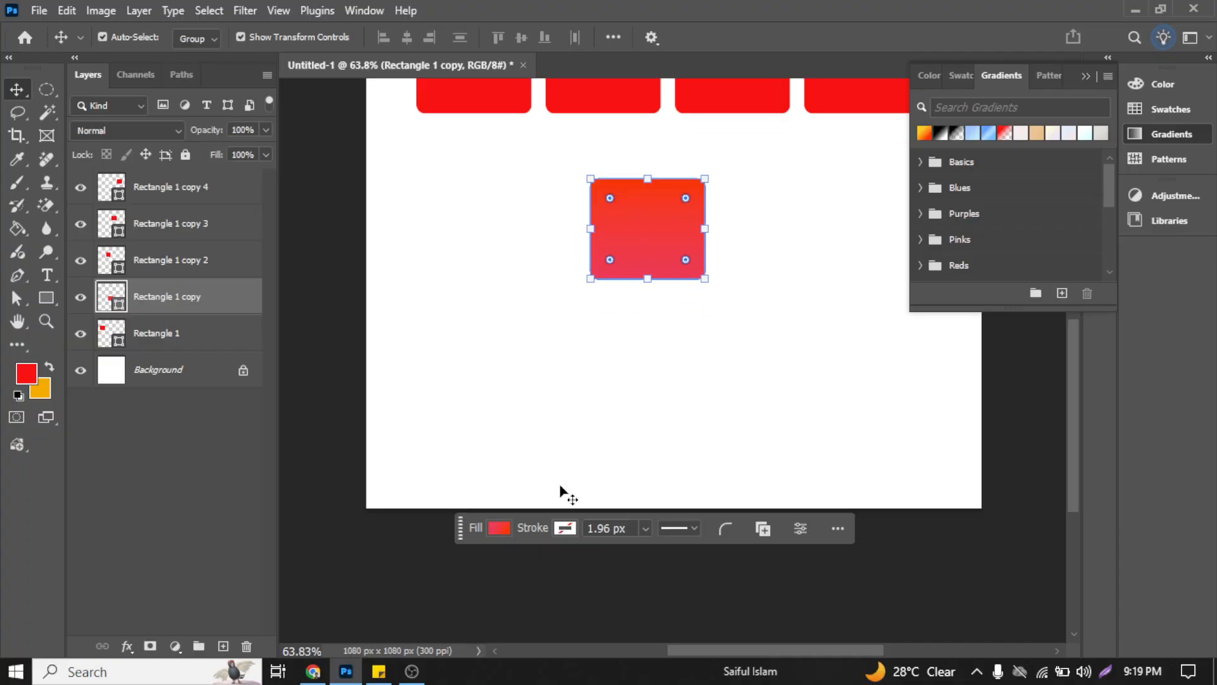
Step: Try the Radial, Angle, Reflected and Diamond styles on the lower rectangle's gradient fill, then return it to Linear
left_click(499, 528)
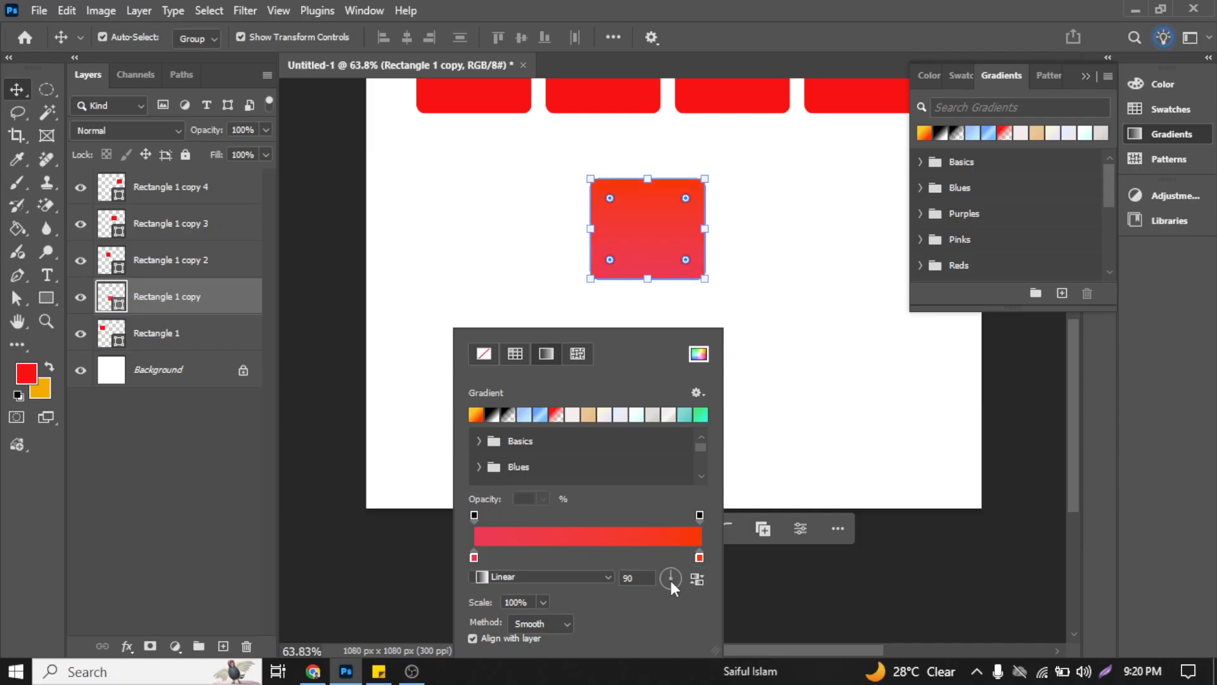
left_click(607, 578)
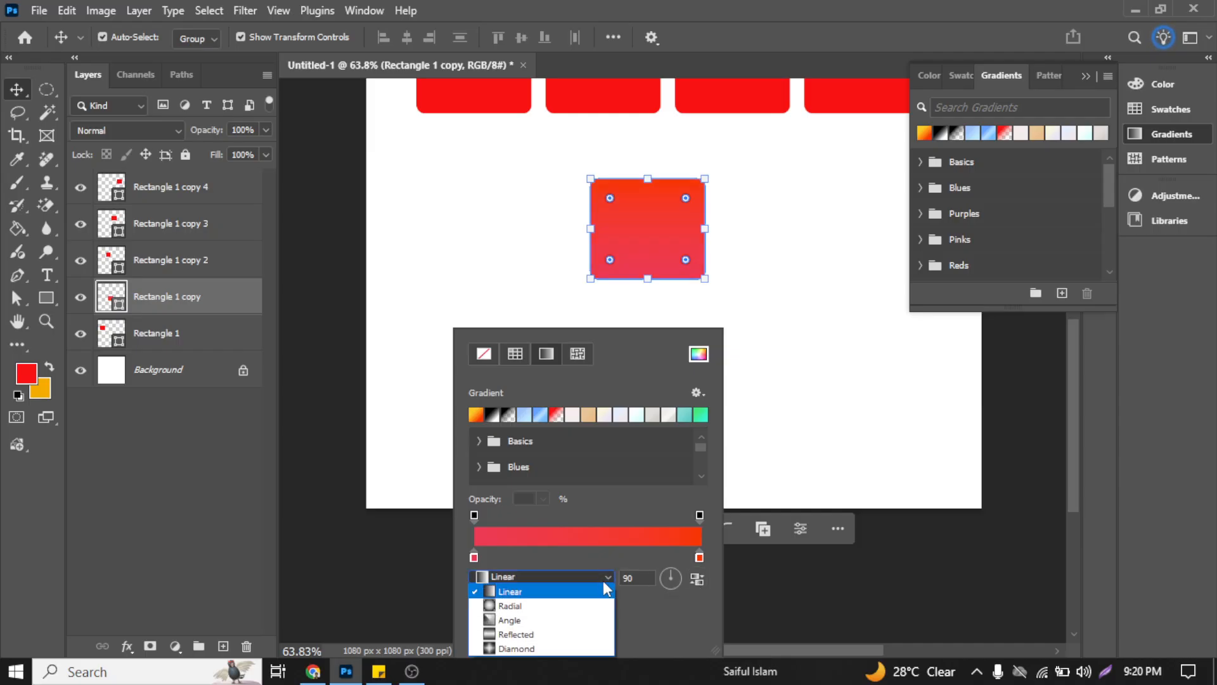
left_click(557, 607)
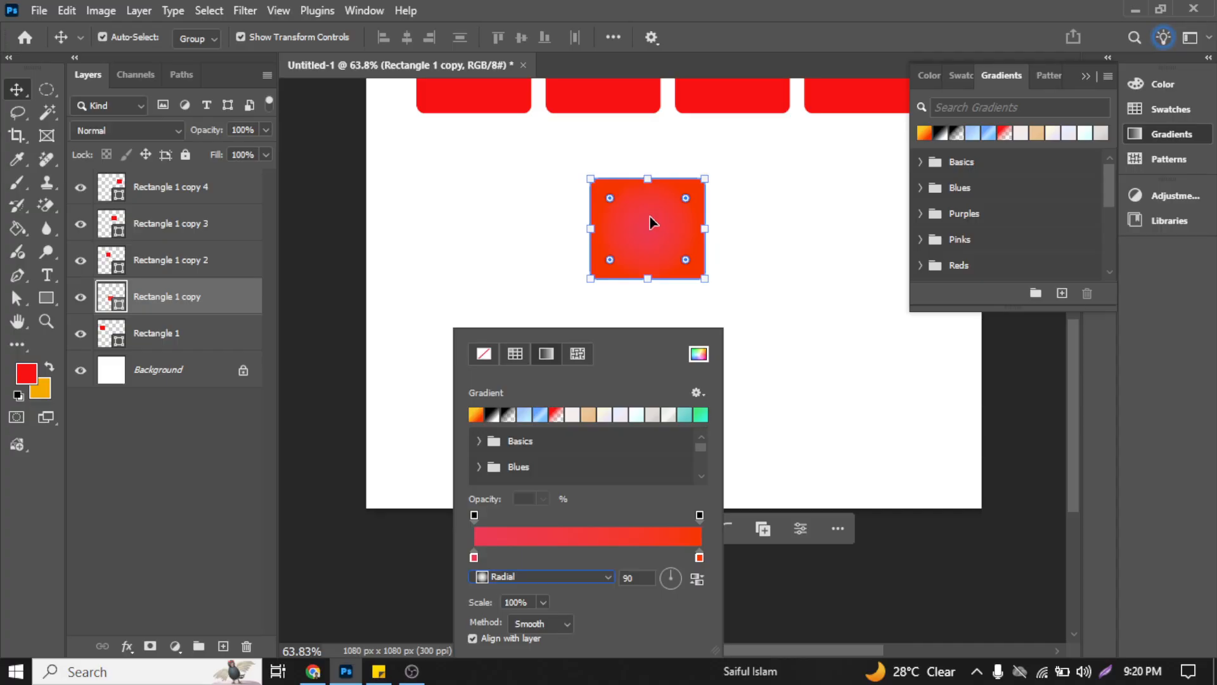
left_click(571, 575)
left_click(571, 617)
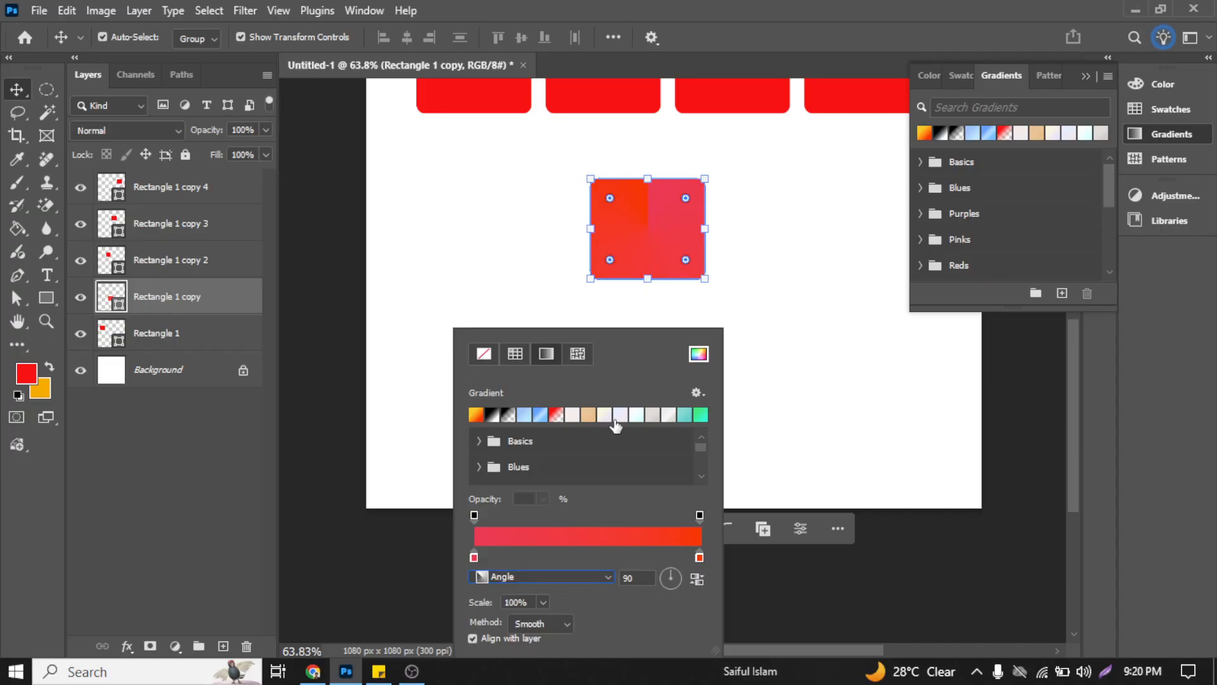
left_click(543, 577)
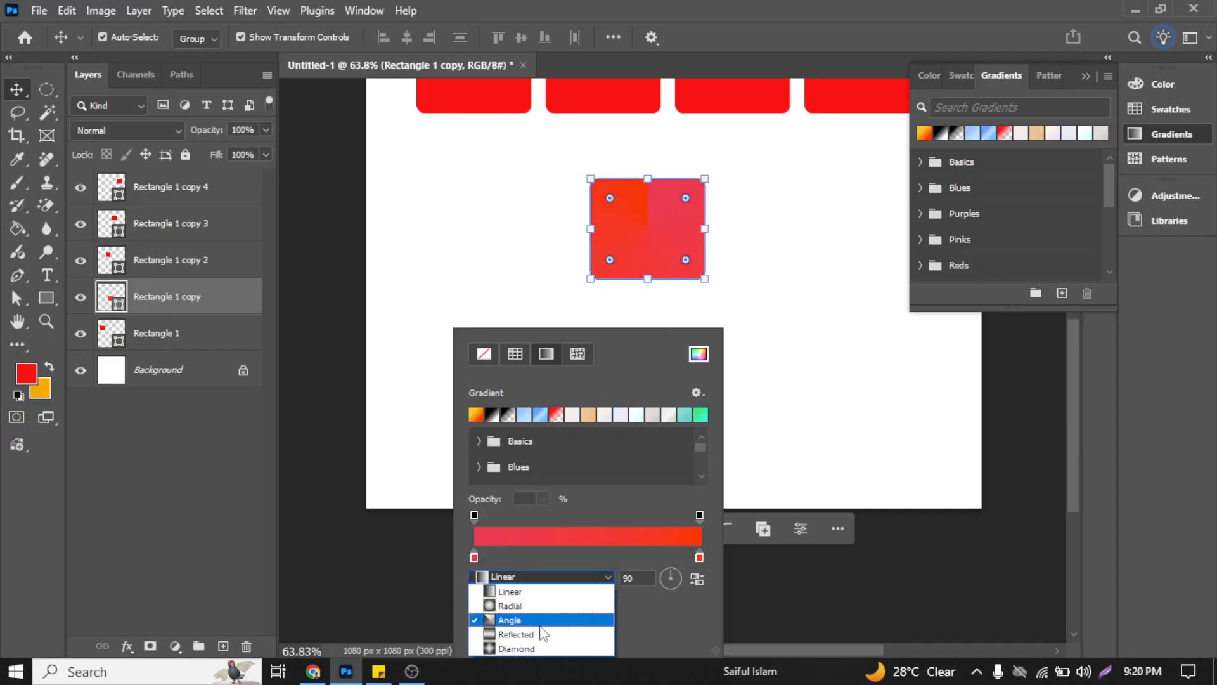
left_click(543, 635)
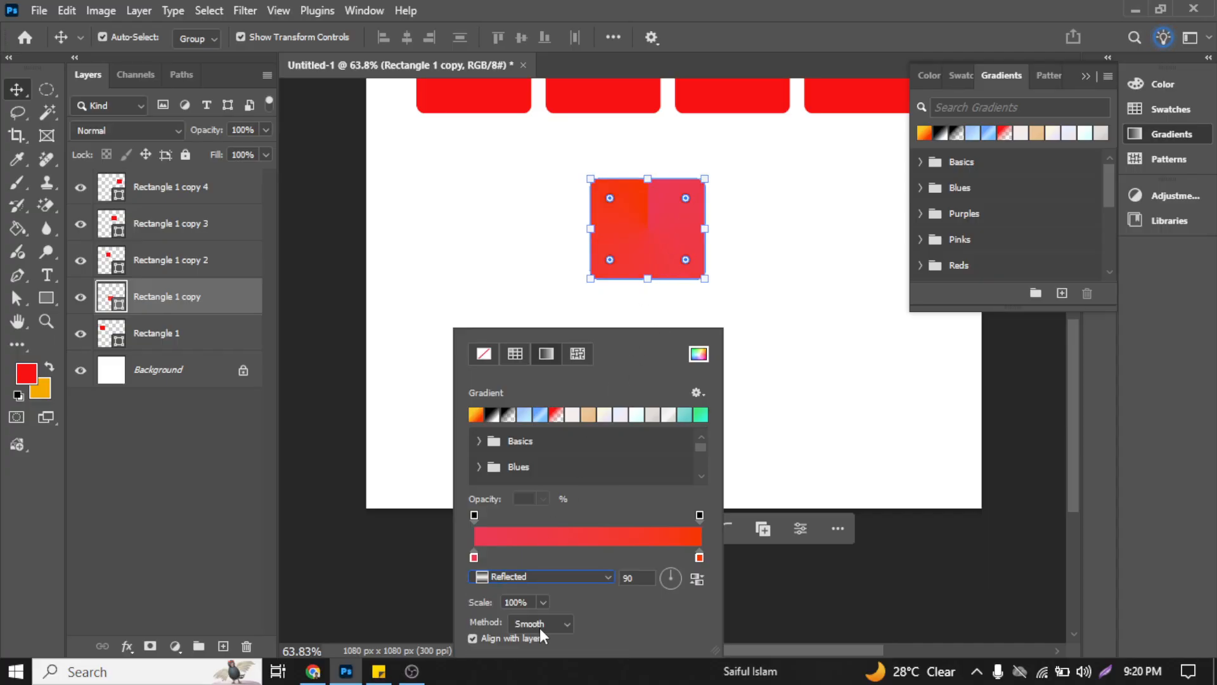
left_click(549, 578)
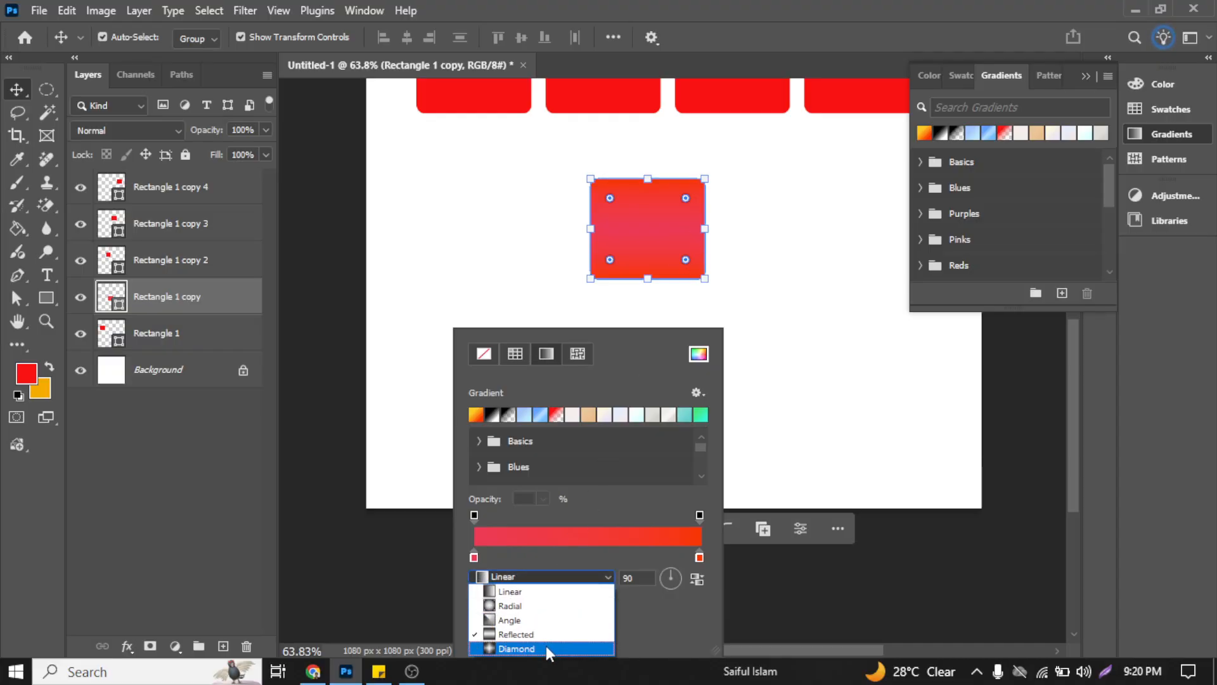
left_click(546, 645)
left_click(549, 577)
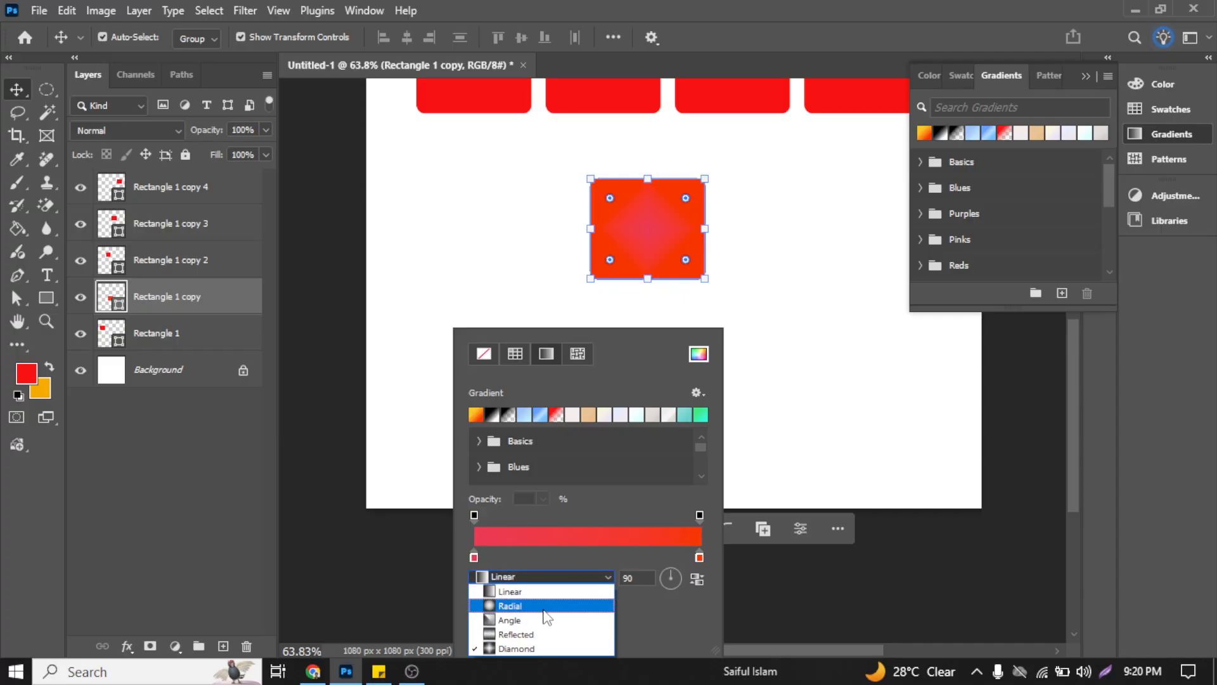
left_click(542, 593)
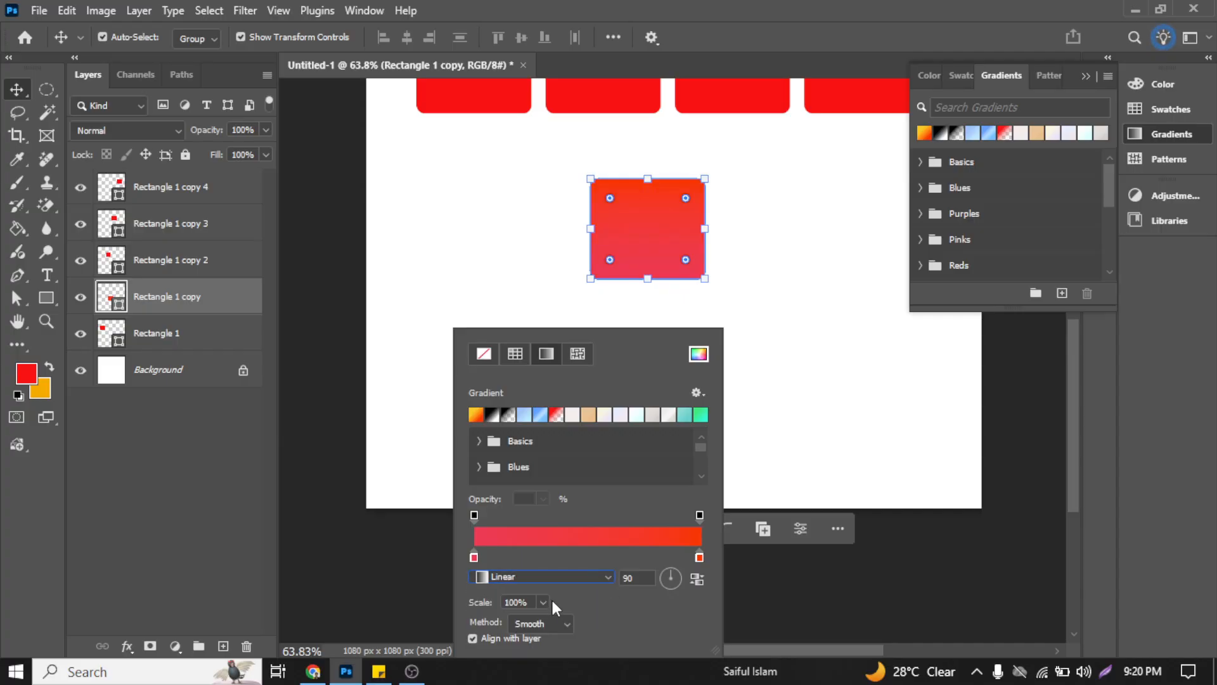
Step: Try a scale of 1% on the lower rectangle's gradient fill, then return it to 100%
left_click(544, 602)
left_click_drag(551, 622, 569, 624)
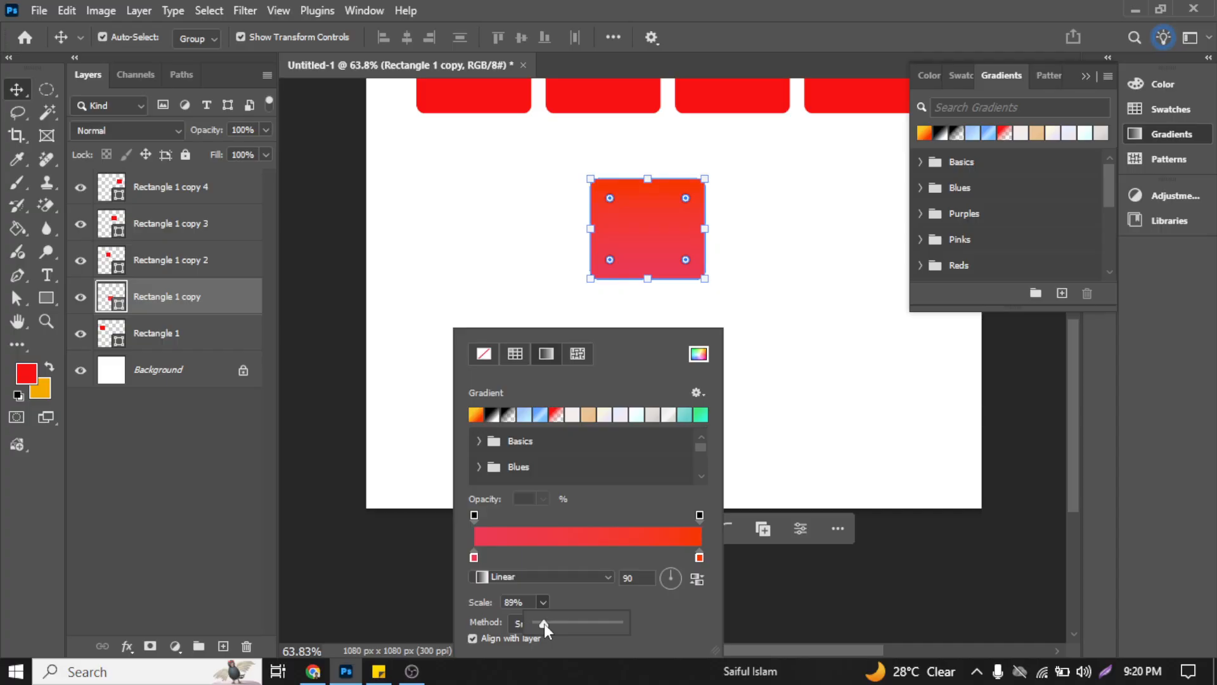
left_click(531, 601)
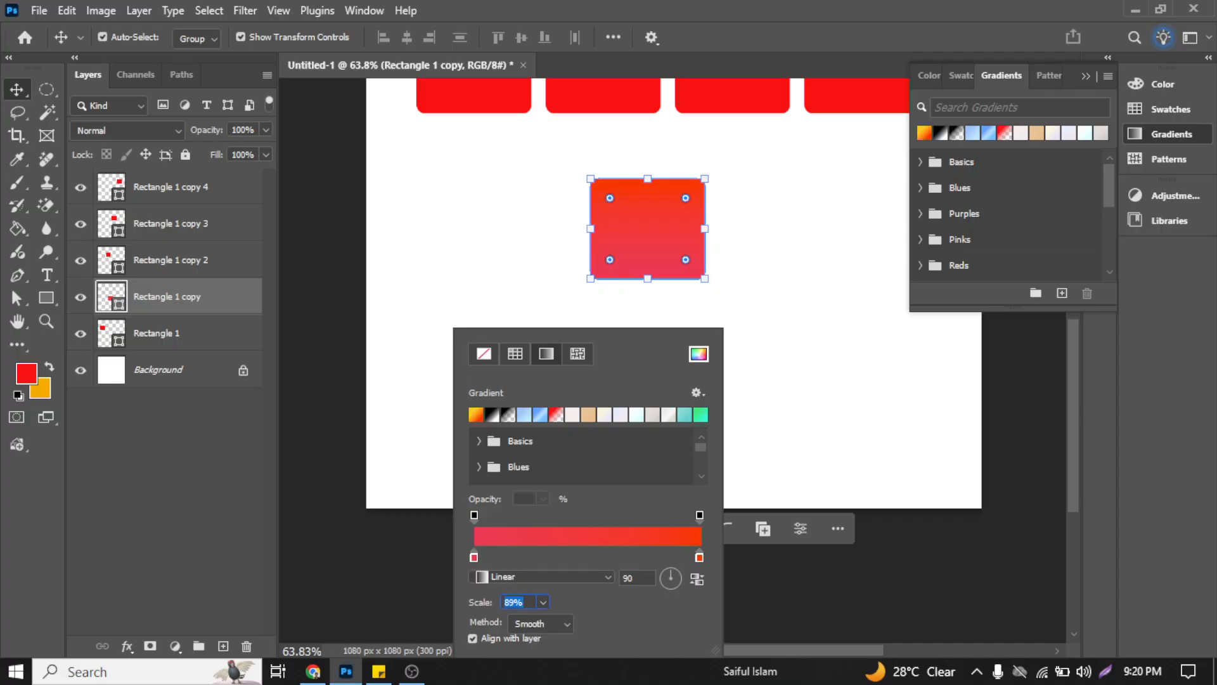
type("100")
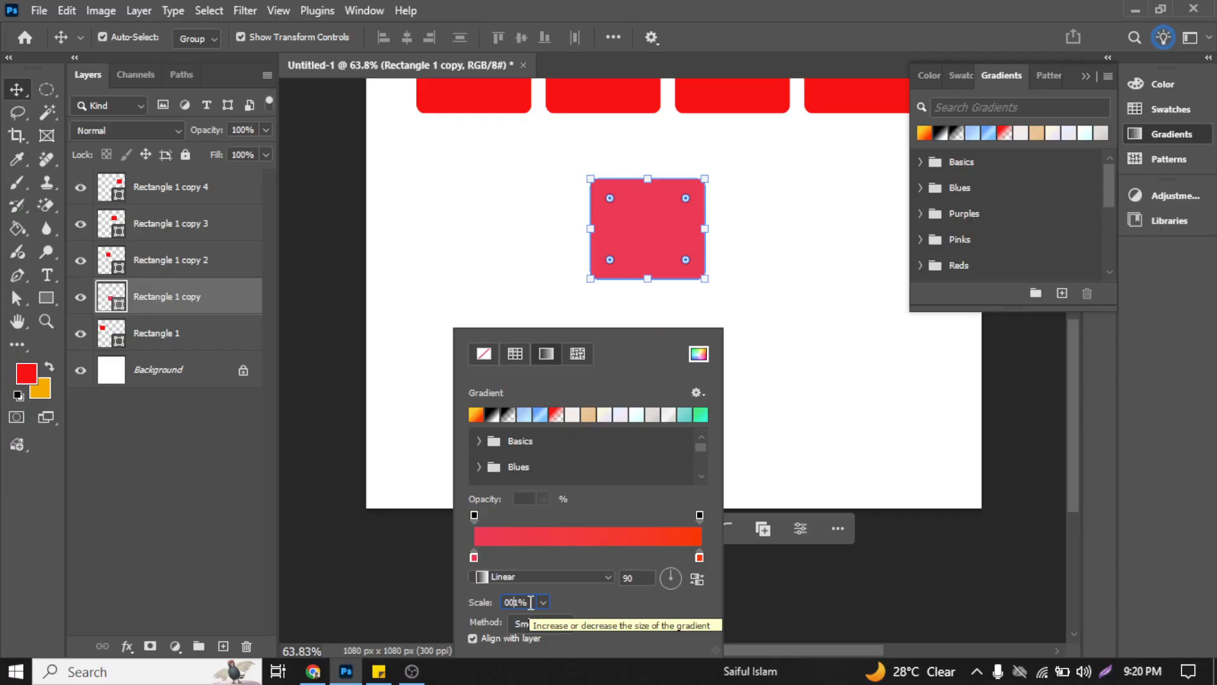
key("BackSpace")
key("BackSpace")
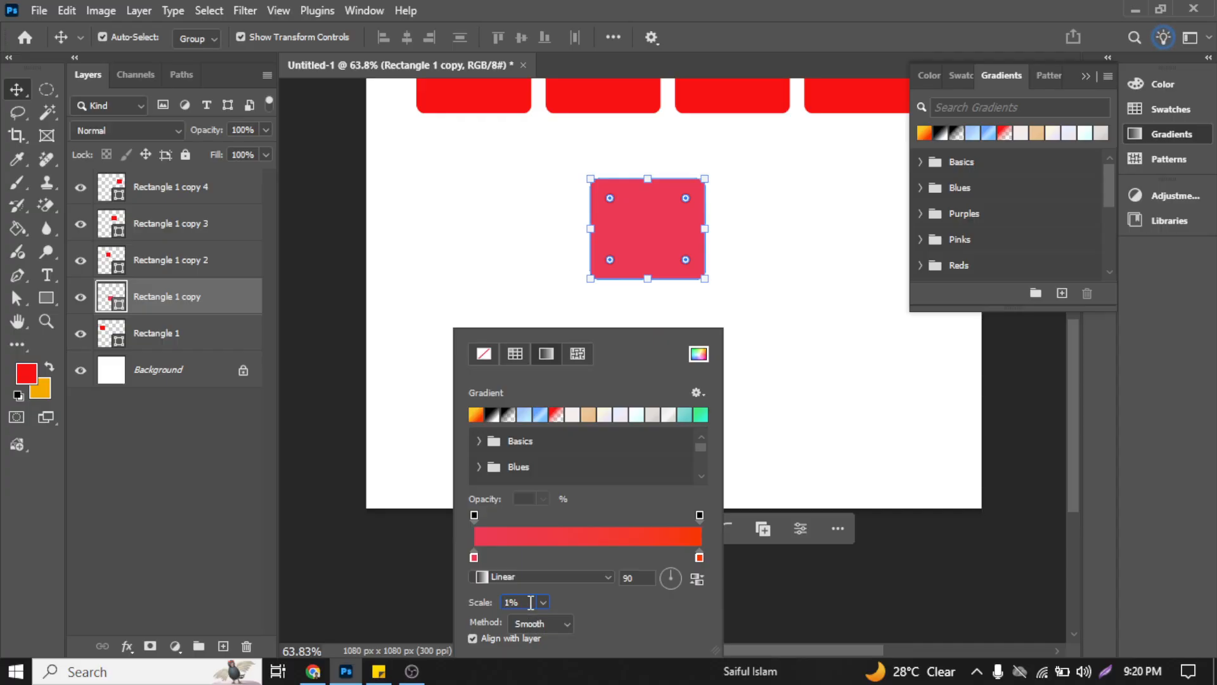
key("Return")
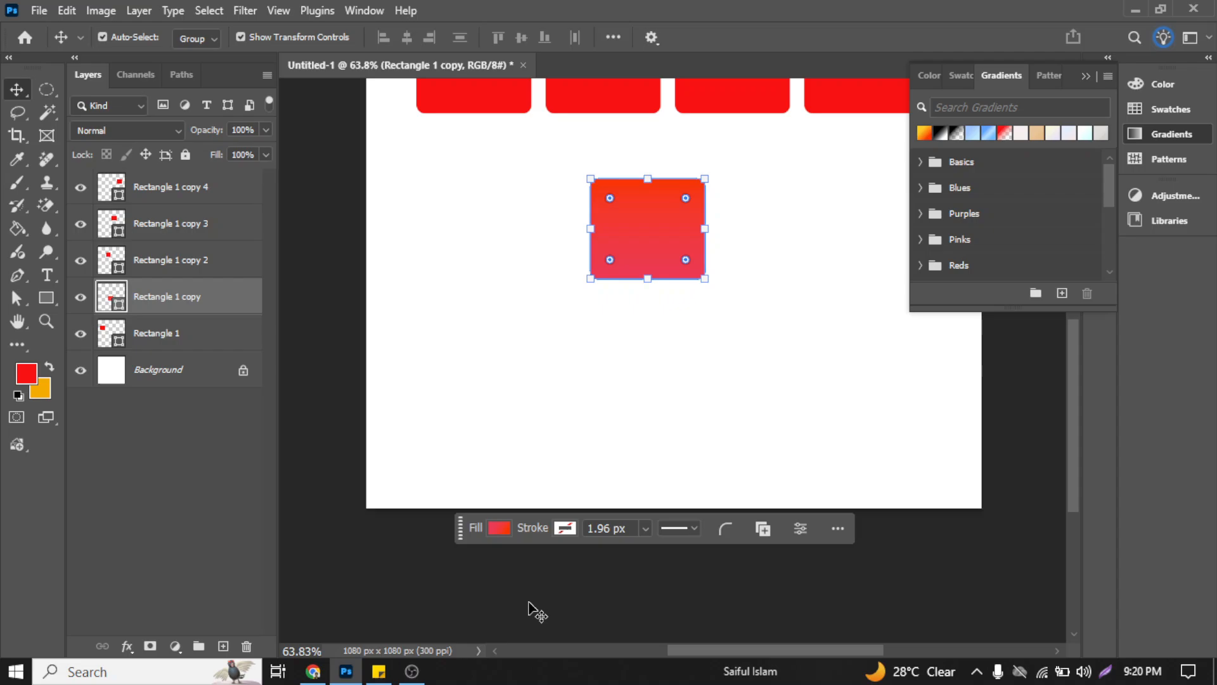
Step: Reopen the lower rectangle's gradient fill settings and look through the available gradient methods
left_click(582, 451)
left_click(633, 199)
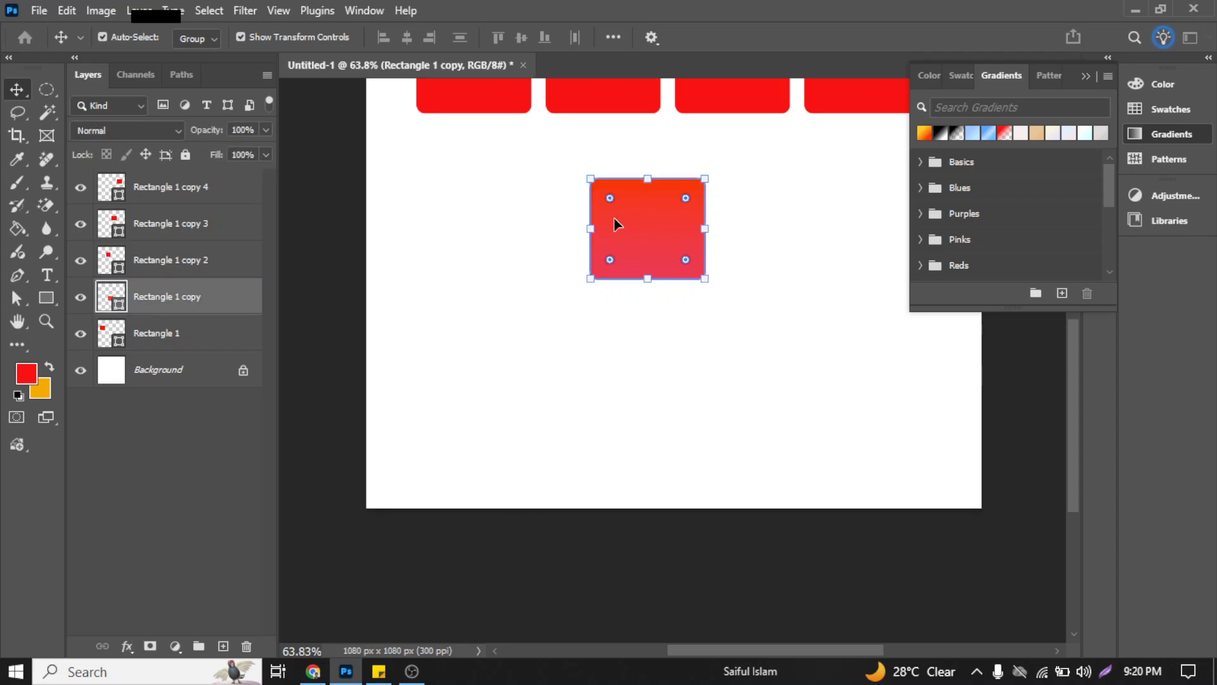
left_click(640, 219)
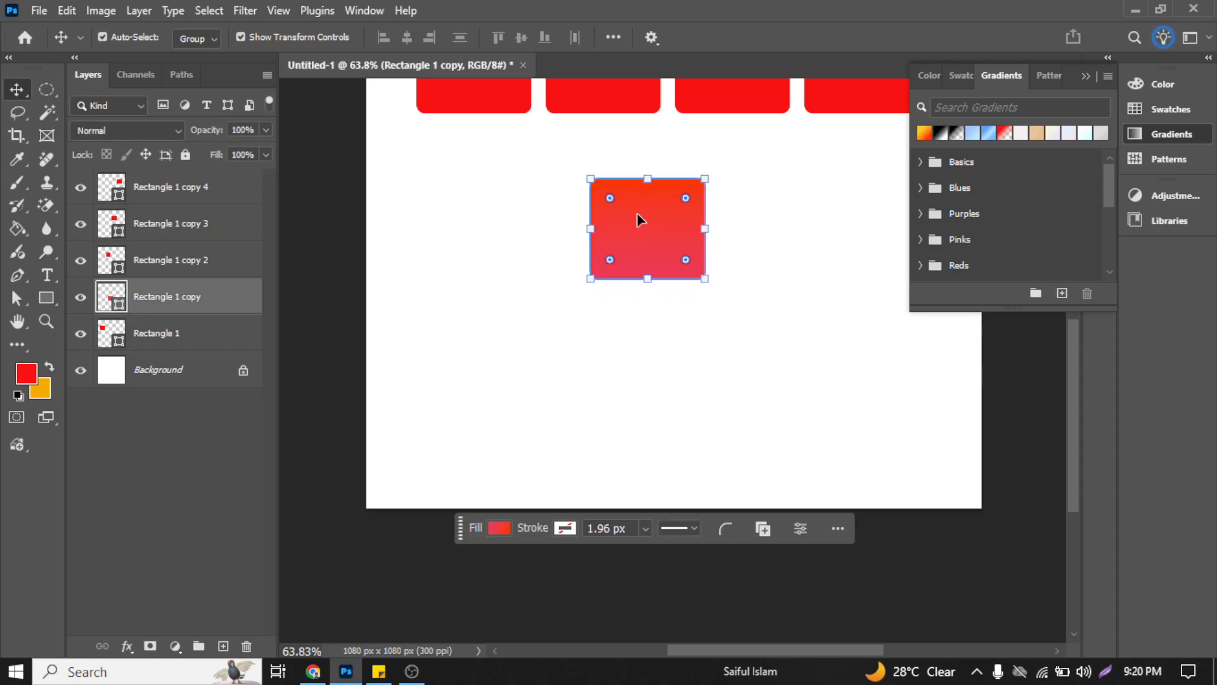
left_click(498, 530)
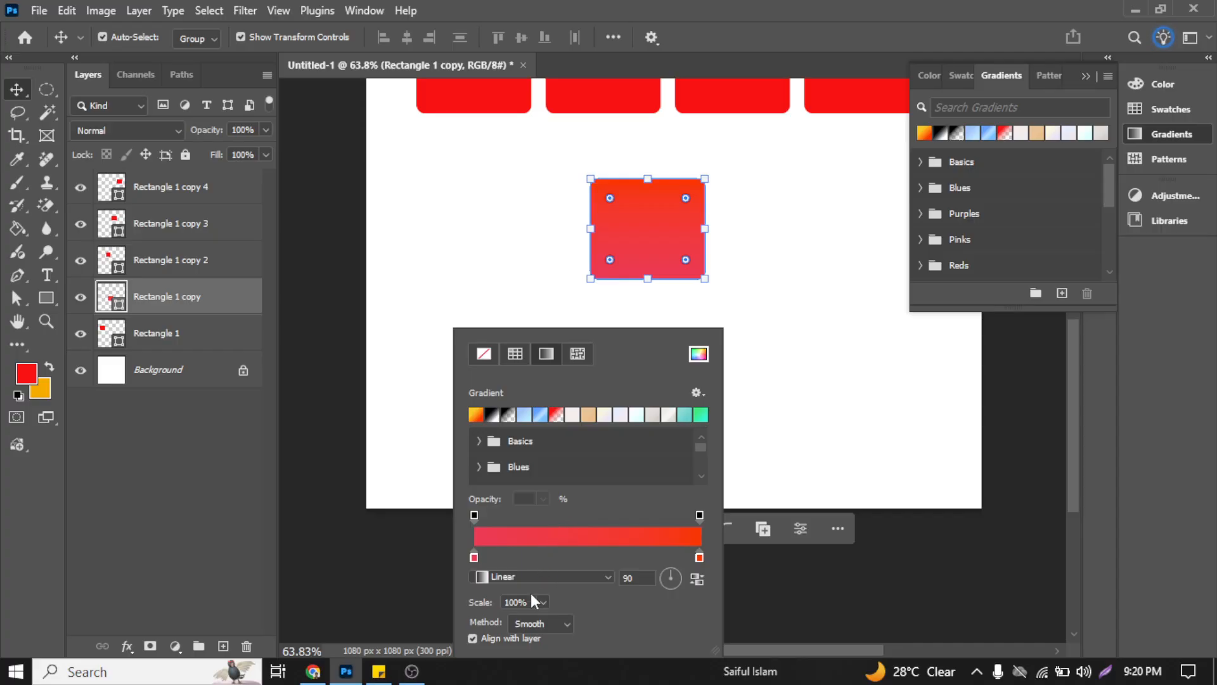
scroll(528, 627, "down", 3)
left_click(544, 624)
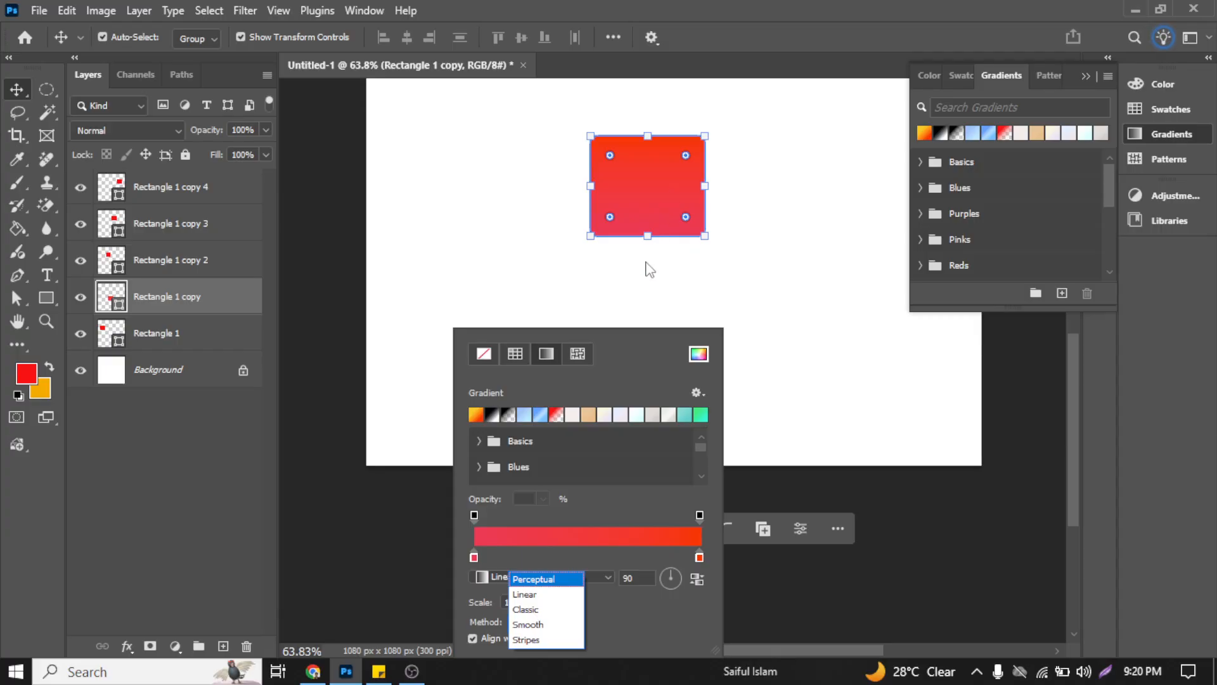
left_click(636, 371)
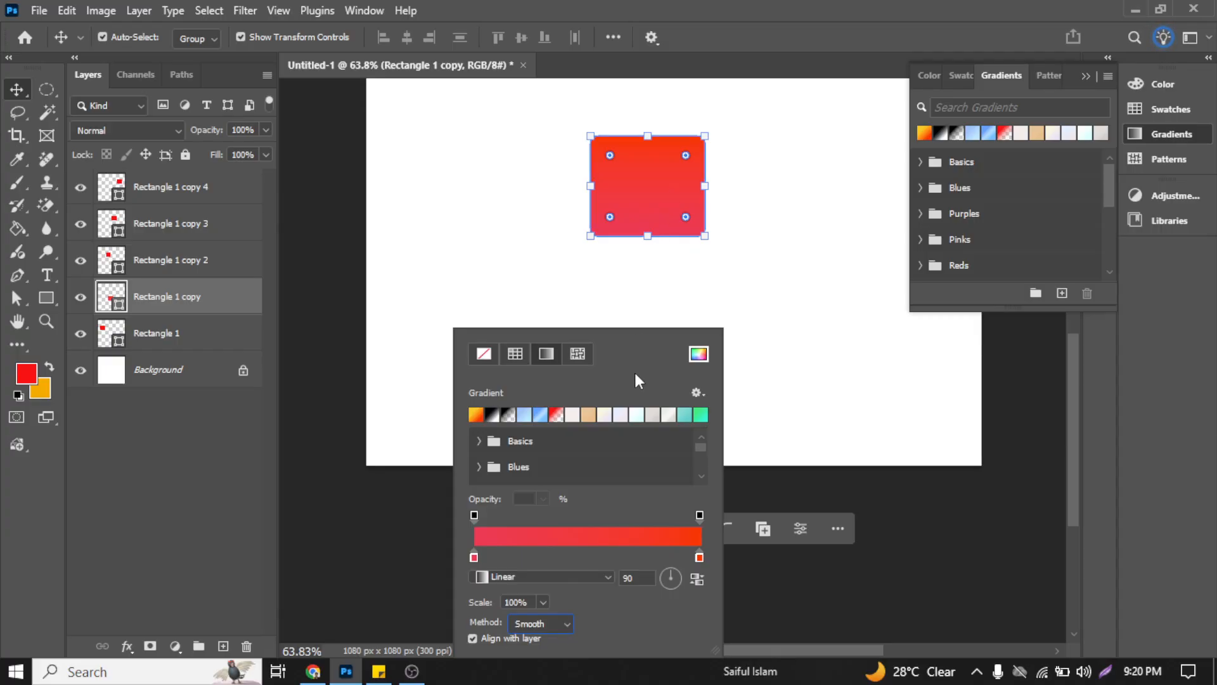
Step: Open the color of the orange end stop in the lower rectangle's gradient fill for editing
left_click(700, 557)
double_click(700, 558)
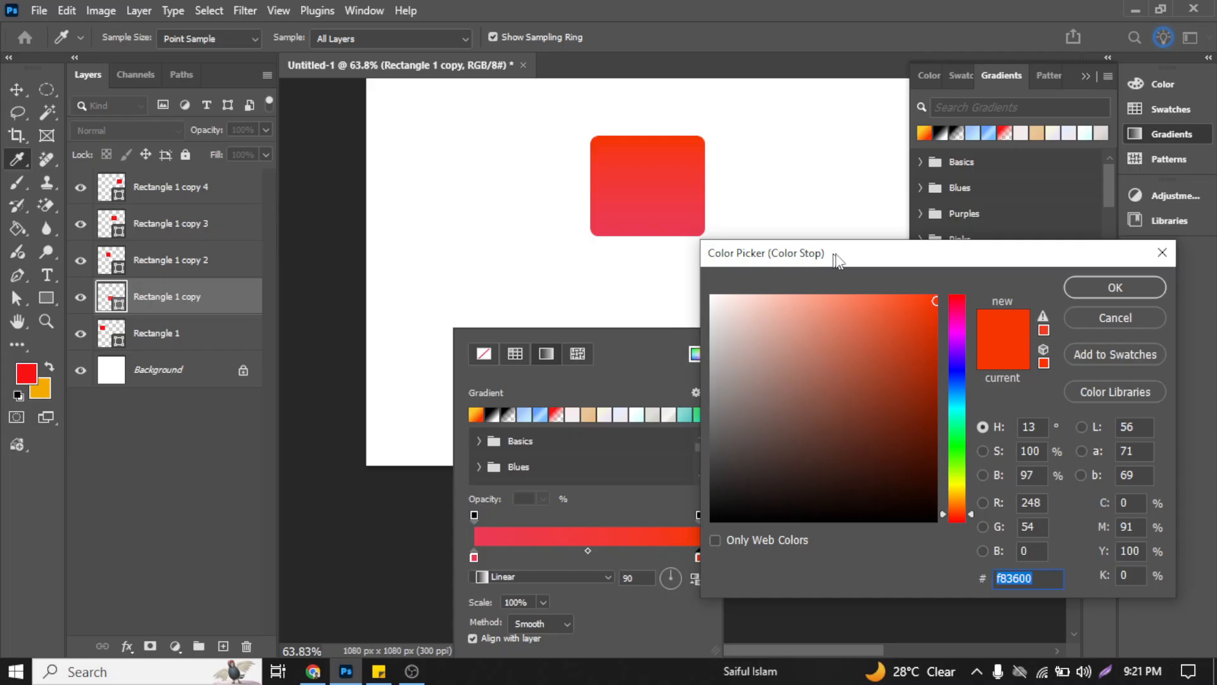
left_click_drag(837, 258, 880, 191)
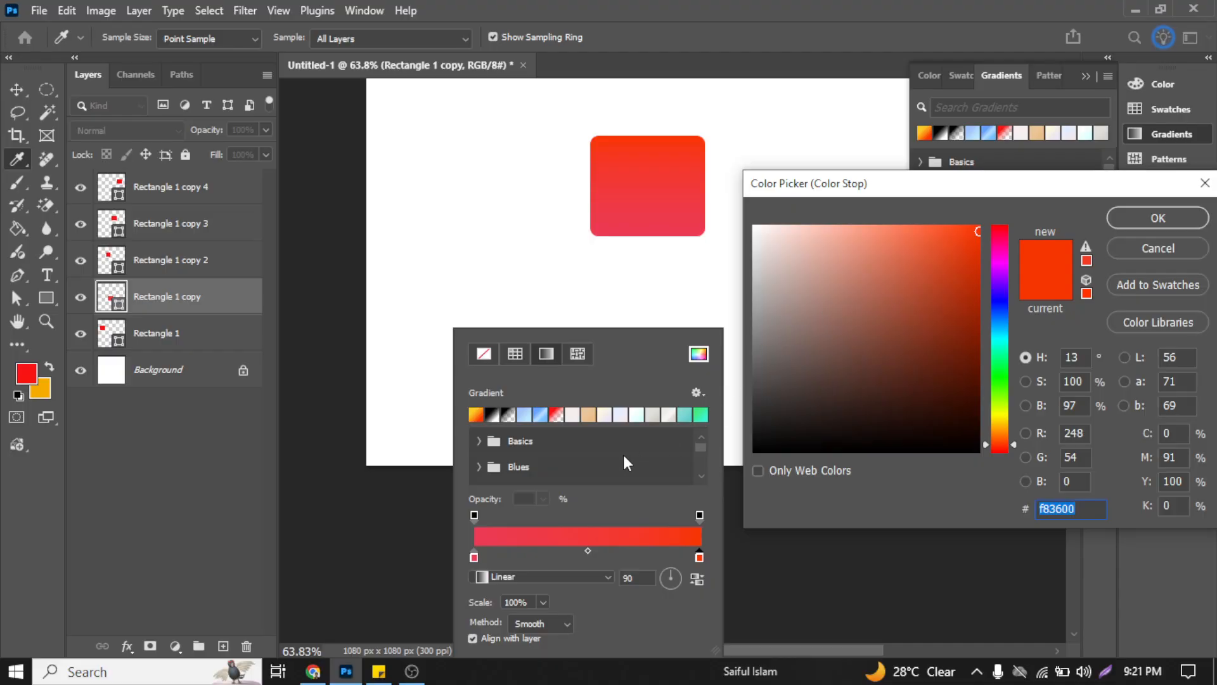
Step: Accept the orange end stop's color and close the lower rectangle's gradient fill settings
left_click(1159, 218)
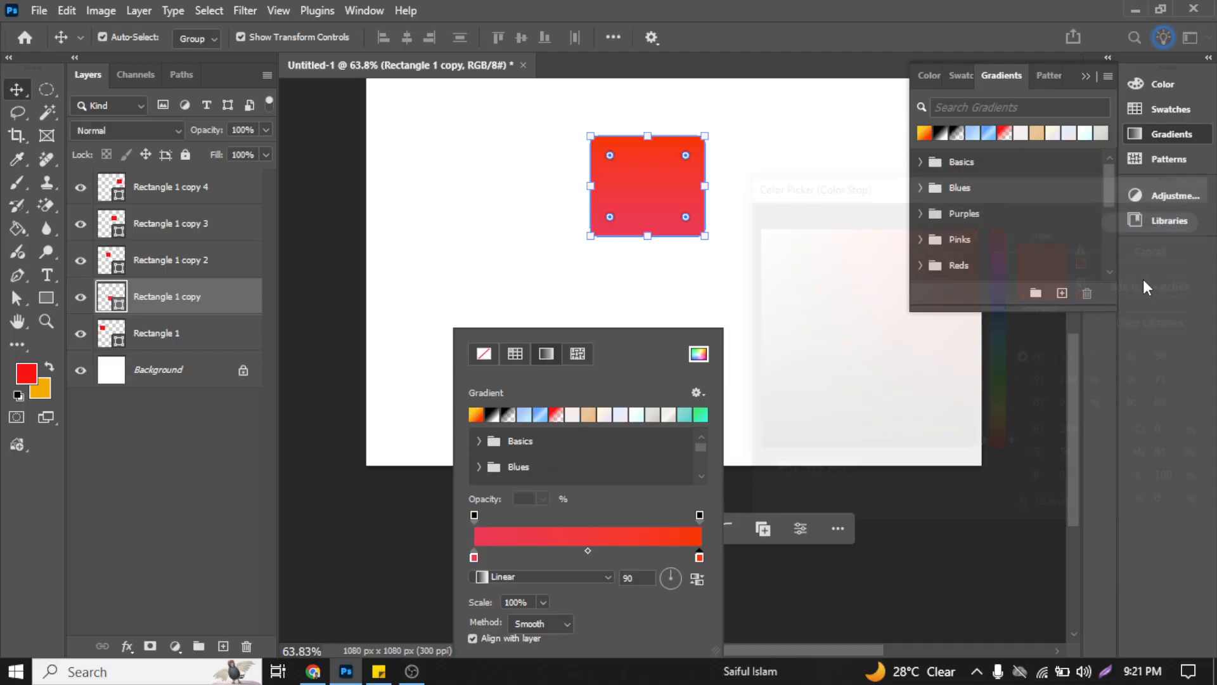
left_click(666, 295)
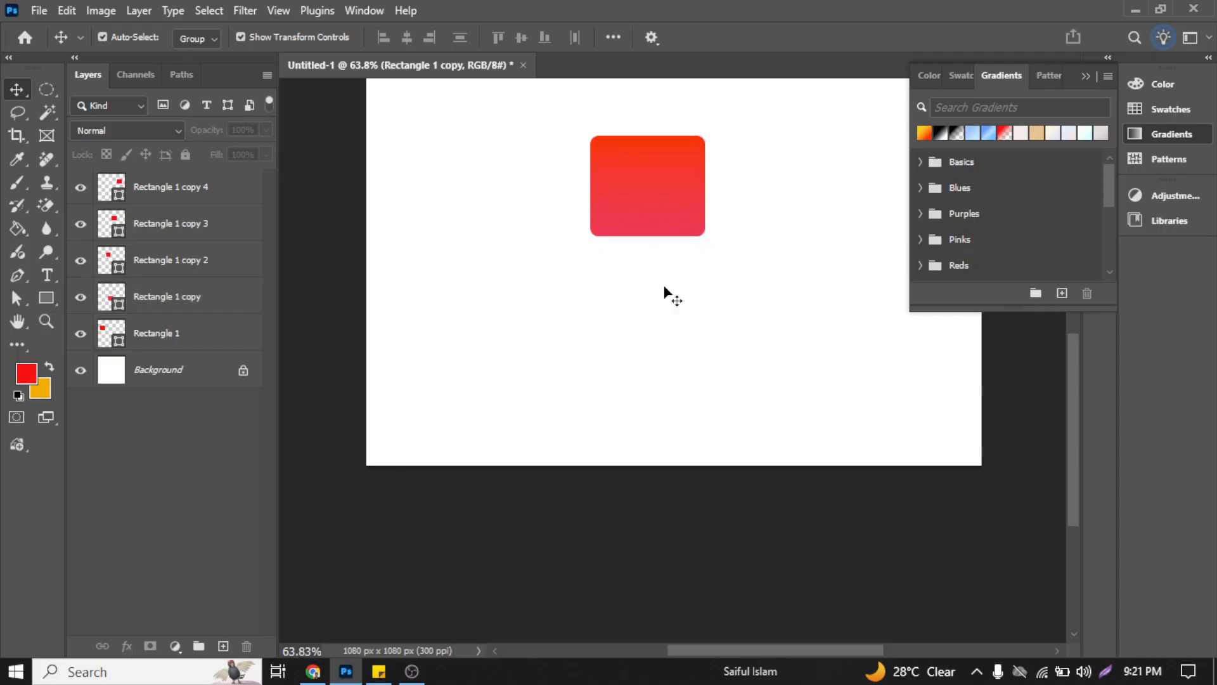
Step: Switch to the Gradient tool with the lower rectangle selected and view its fill settings
left_click(127, 260)
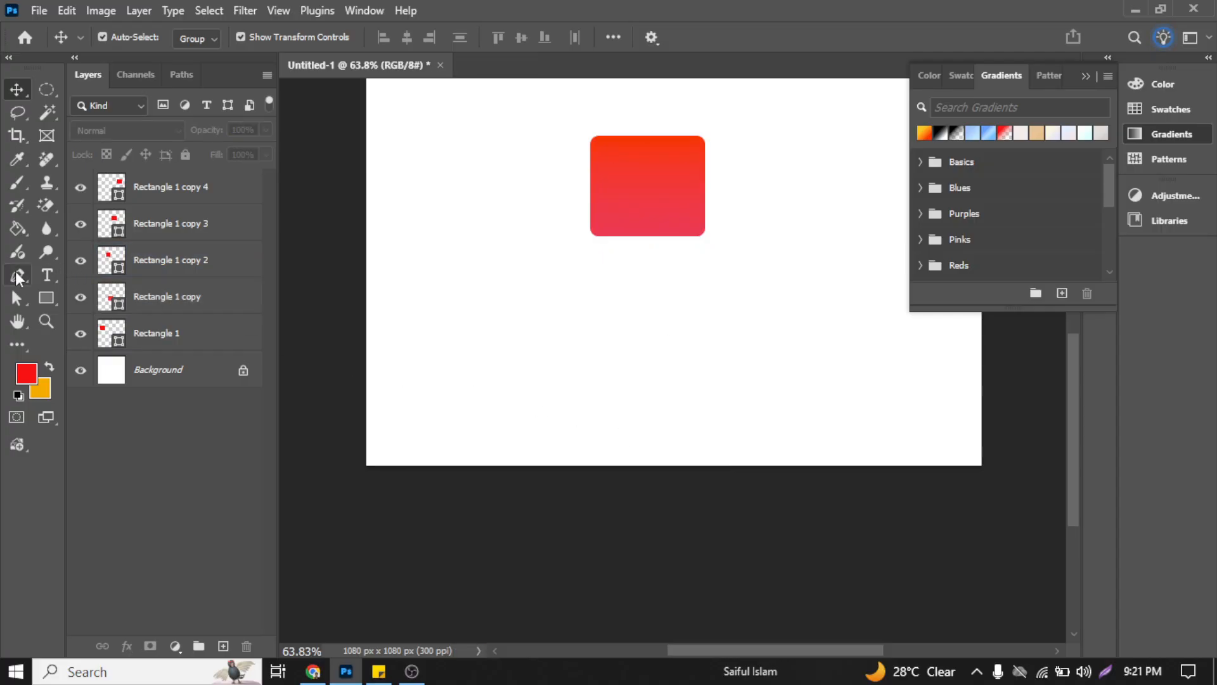
left_click_drag(17, 228, 63, 225)
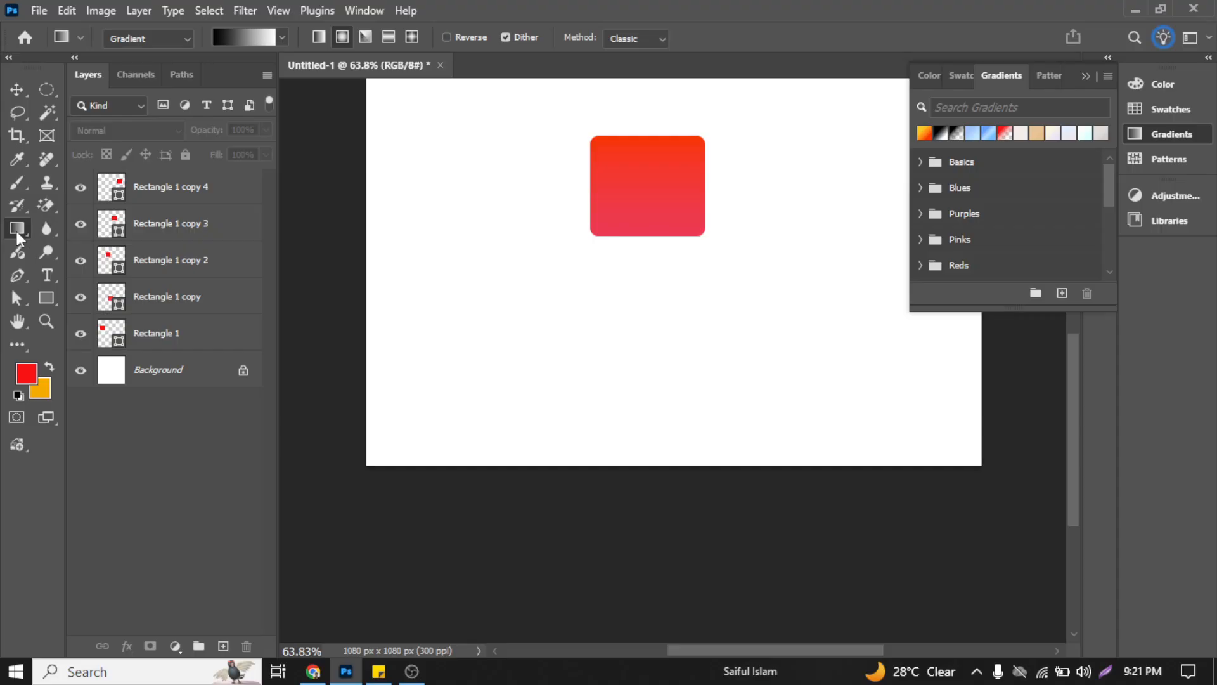
left_click(19, 91)
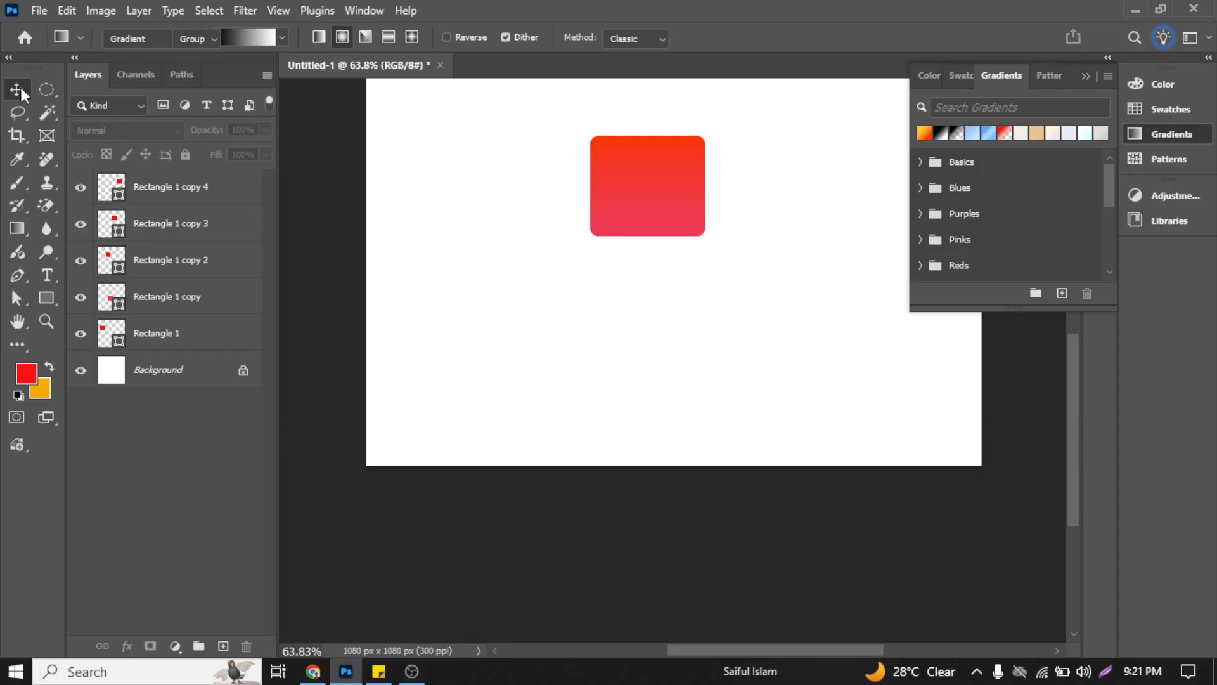
left_click(660, 182)
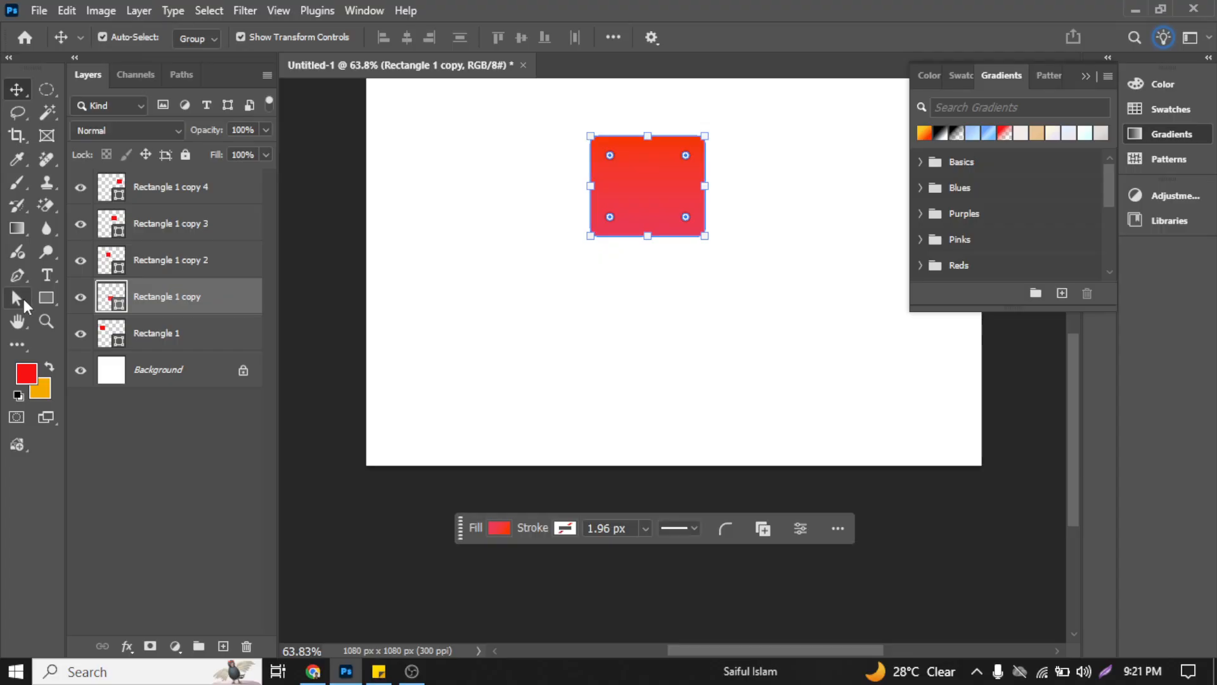
left_click(16, 228)
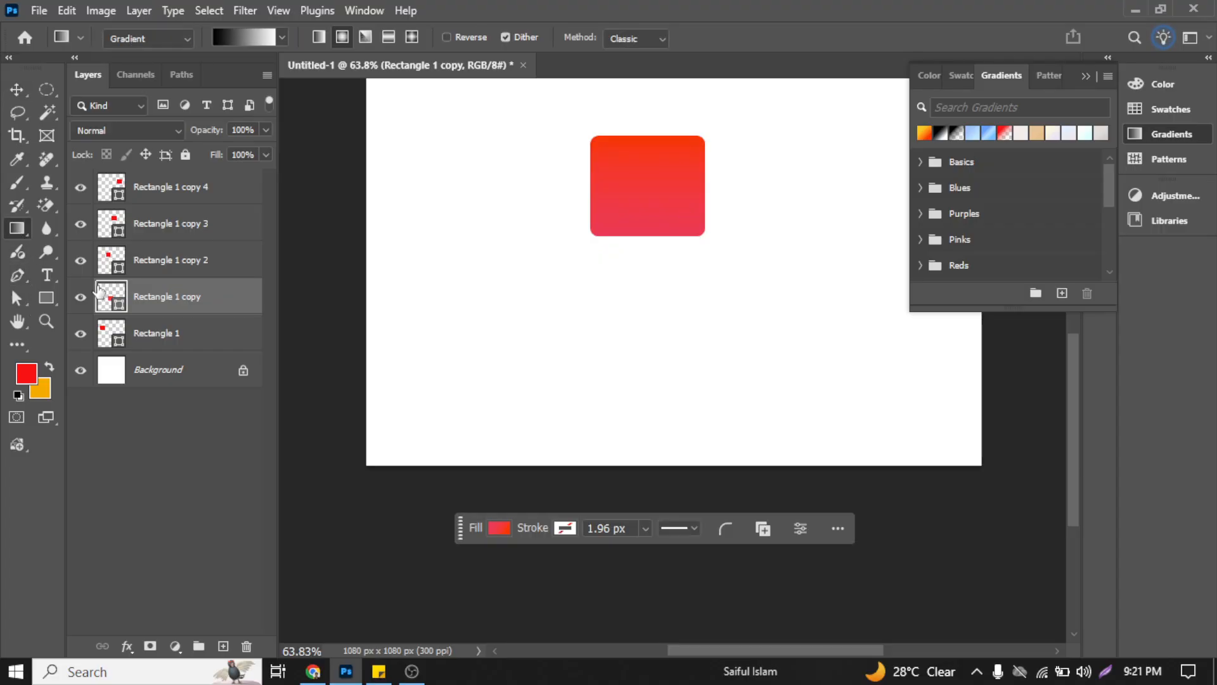
left_click(494, 527)
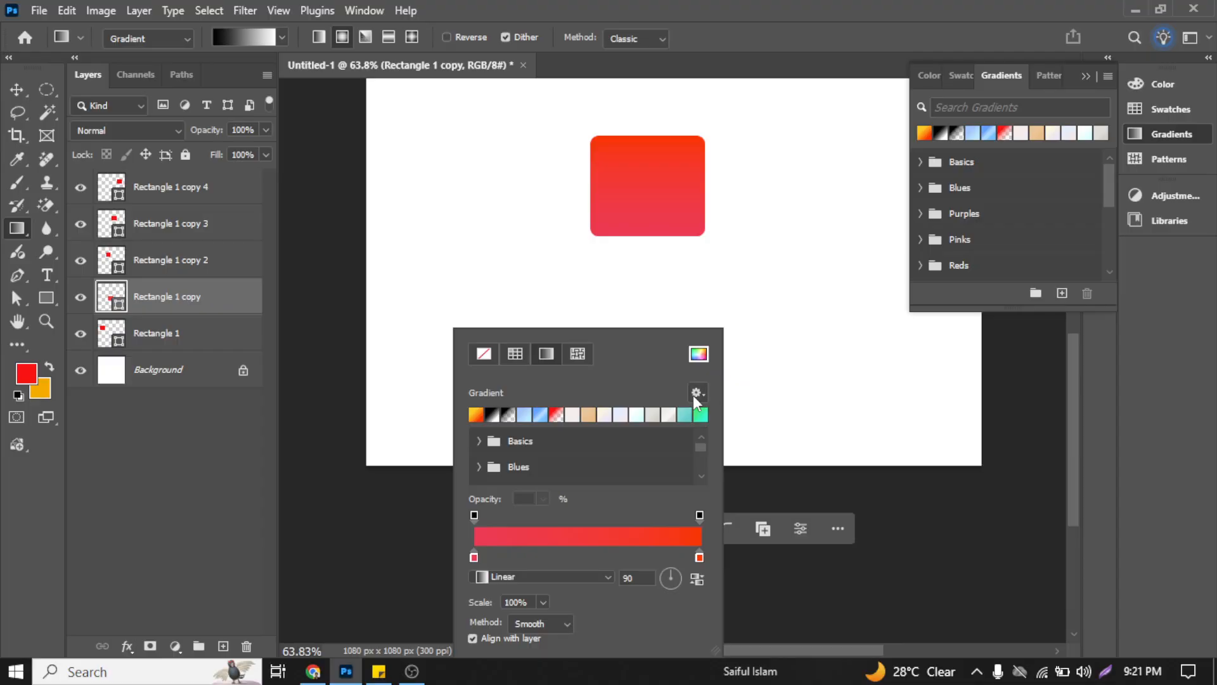
left_click(565, 279)
Step: Move the gradient-filled rectangle to the left with the Move tool
left_click(19, 93)
left_click(623, 288)
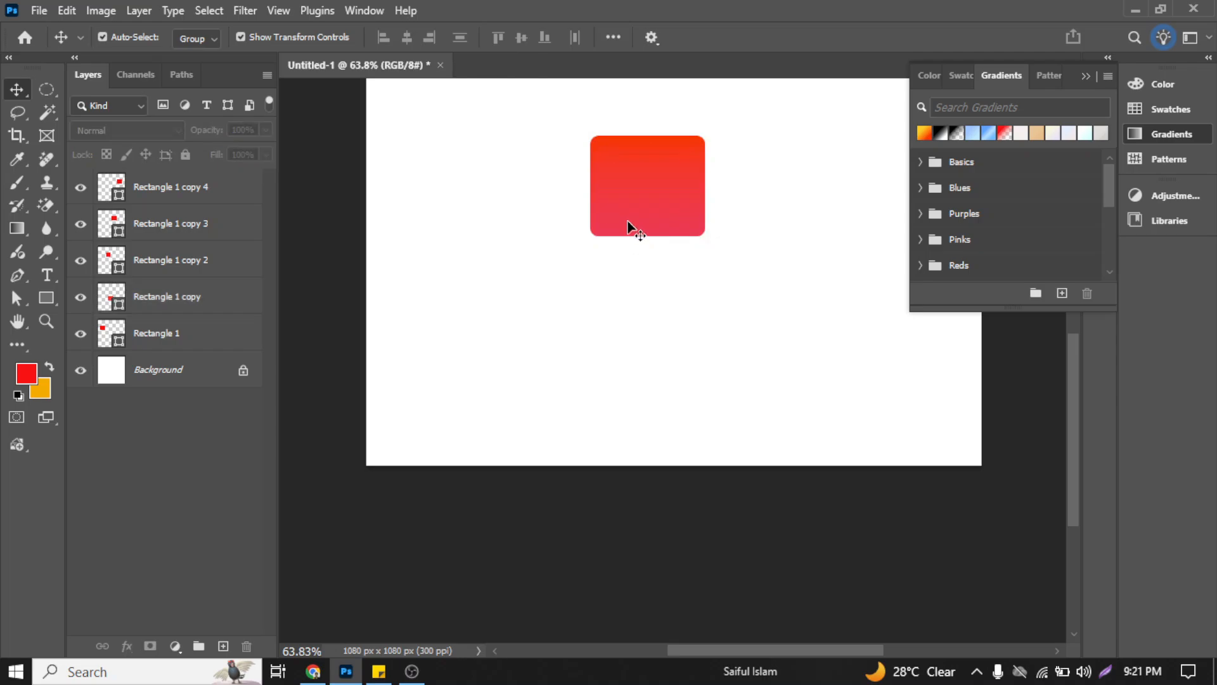
left_click_drag(628, 222, 511, 227)
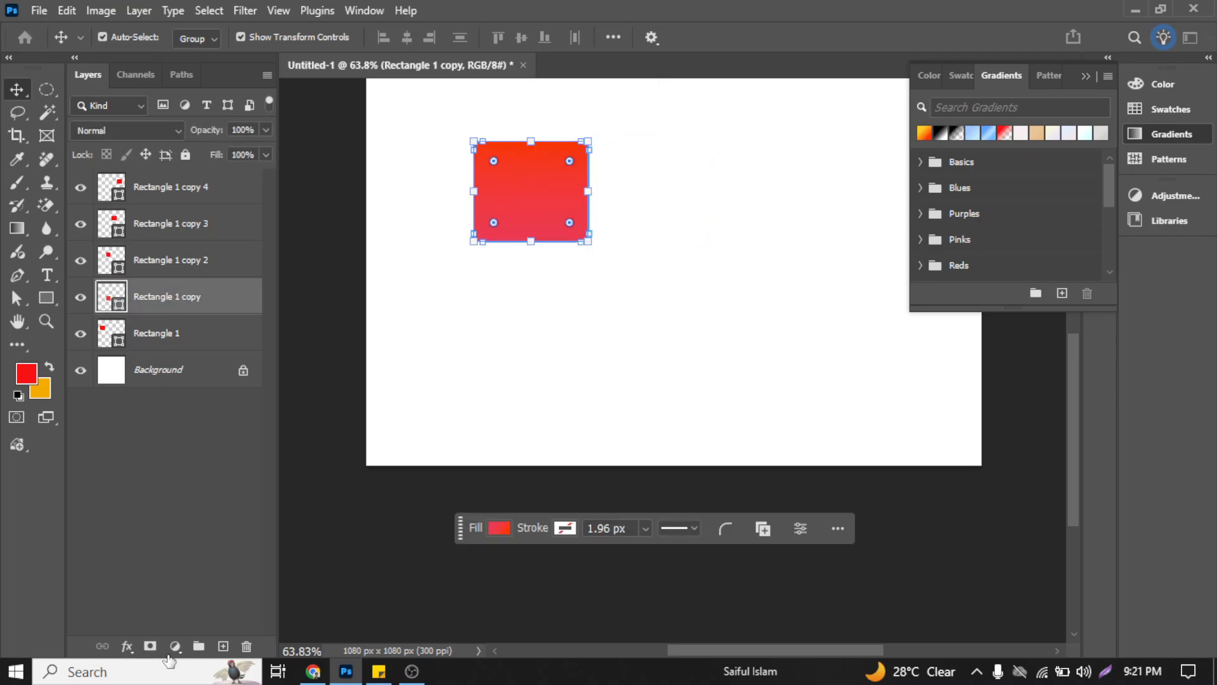
Step: Open a Gradient Overlay layer style on the gradient-filled rectangle, look over its settings and discard it
left_click(126, 646)
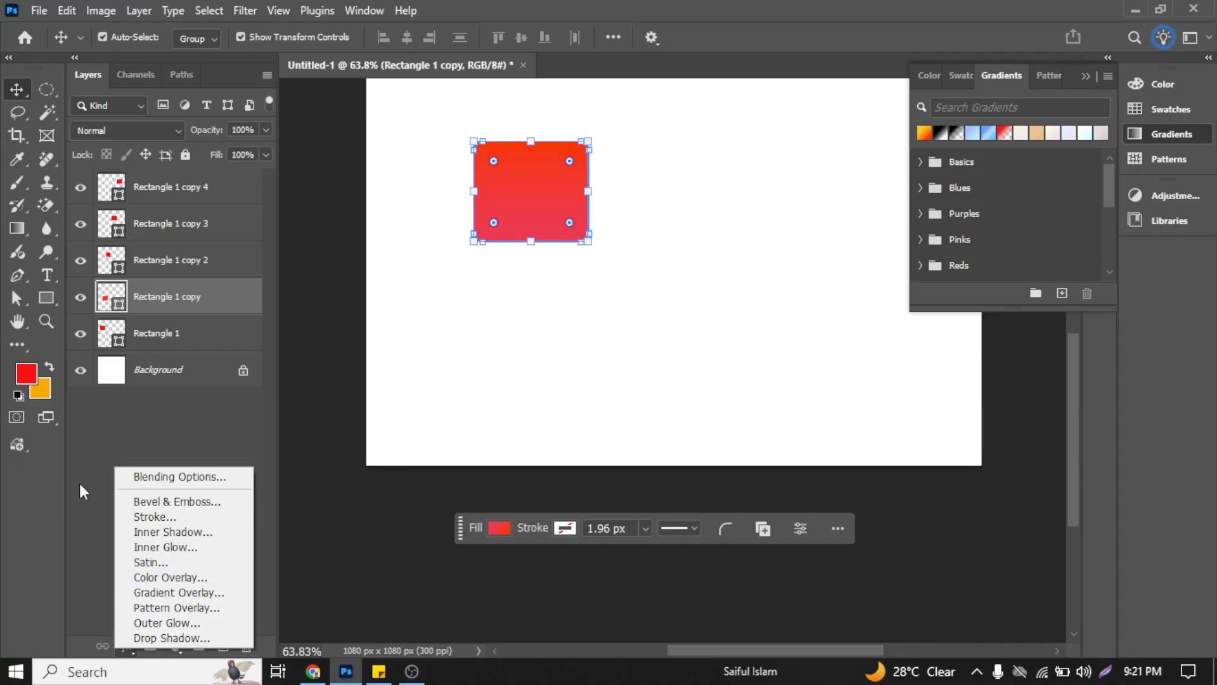
left_click(97, 549)
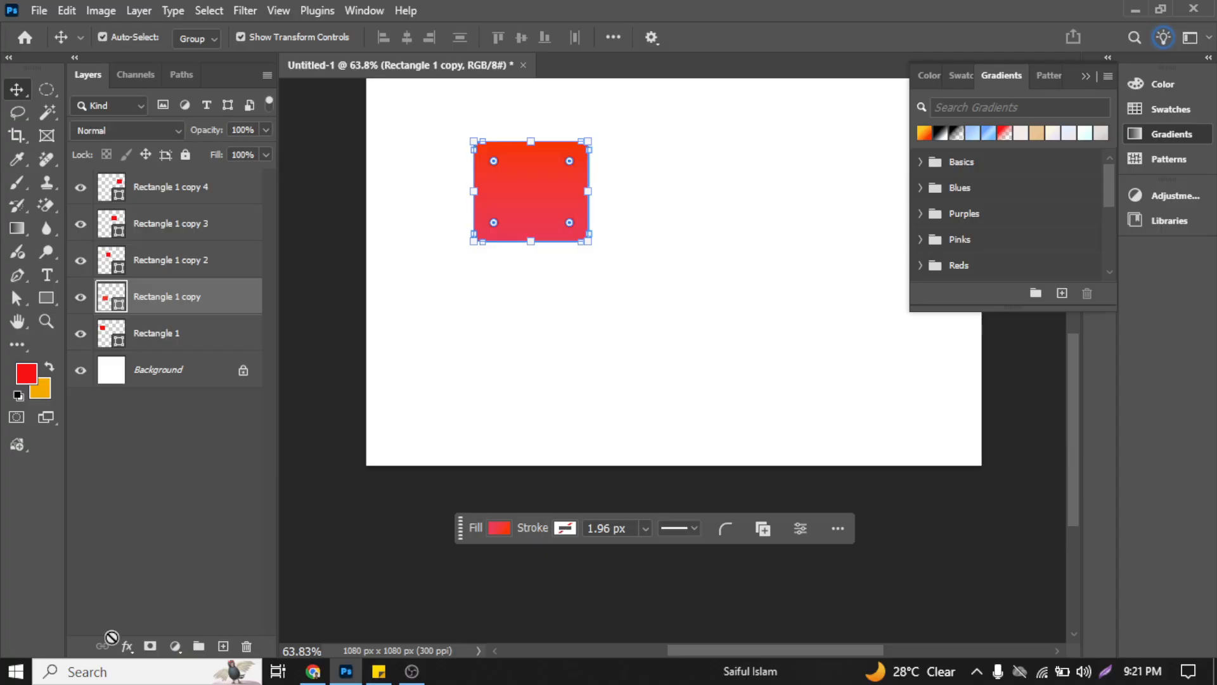
left_click(124, 648)
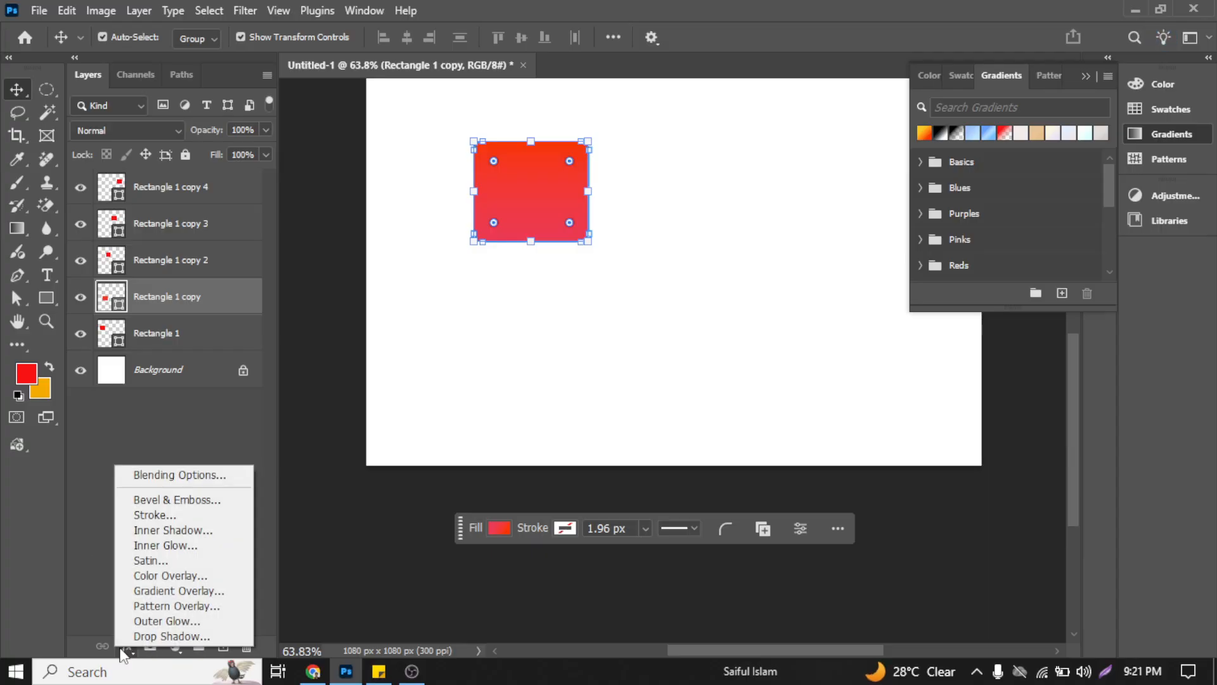
left_click(183, 592)
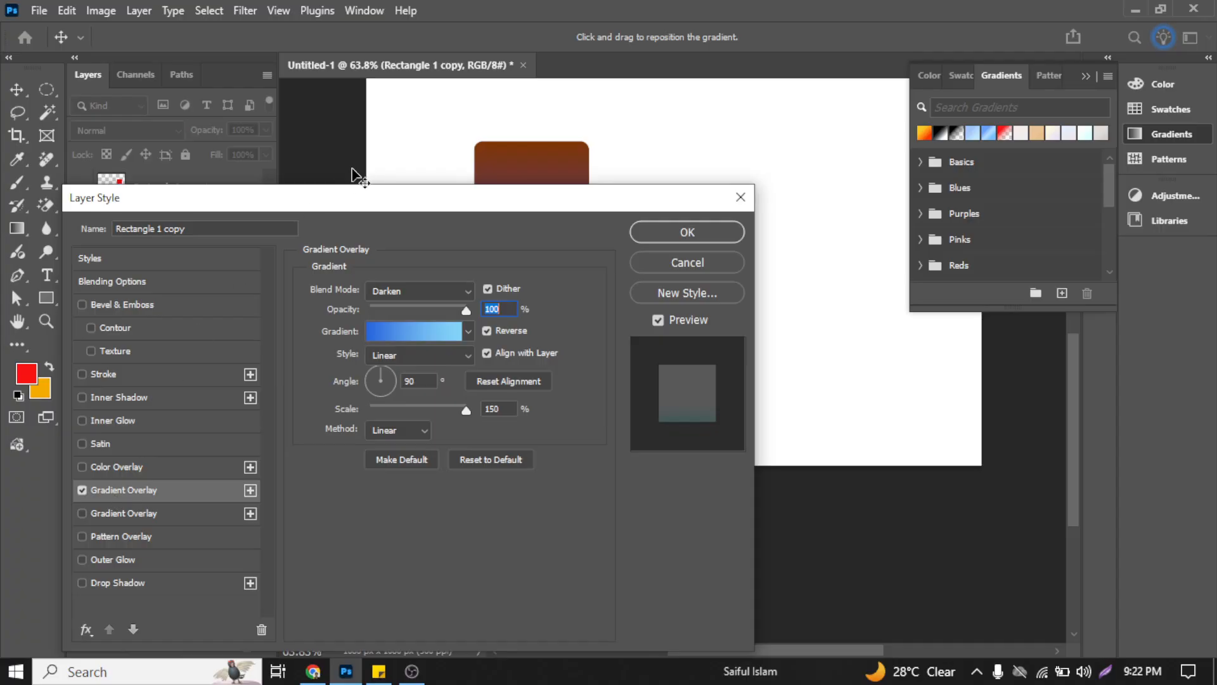
left_click_drag(348, 192, 447, 210)
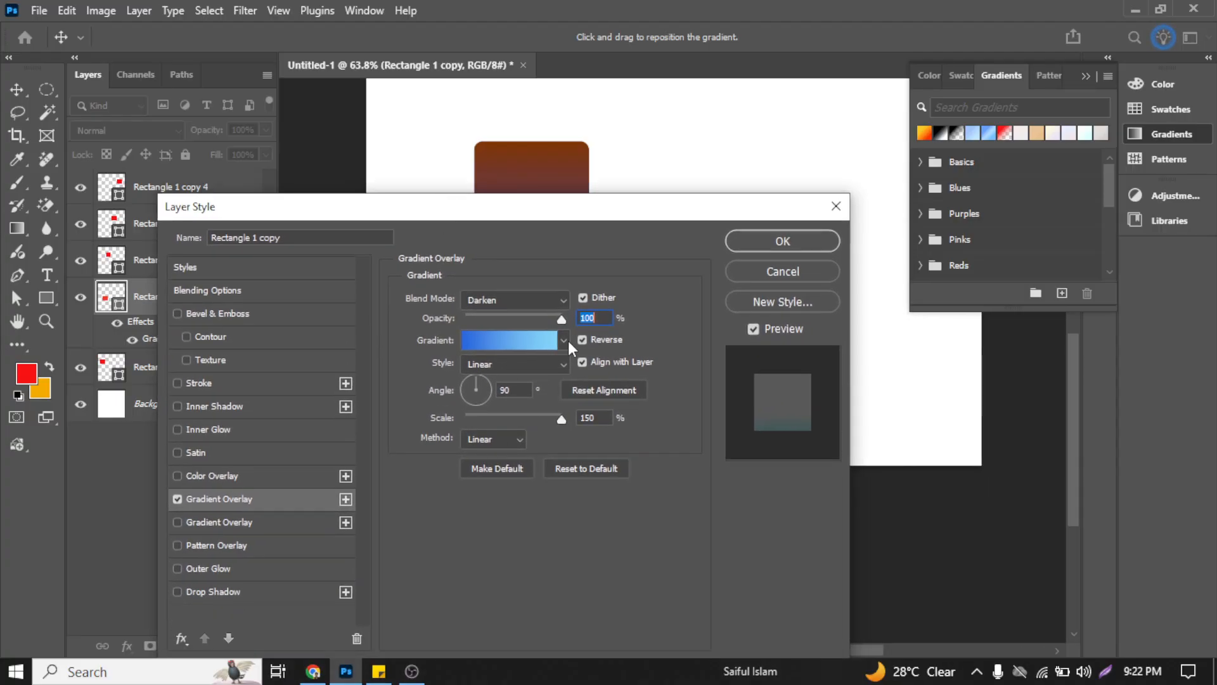
left_click(563, 340)
left_click_drag(476, 207, 474, 179)
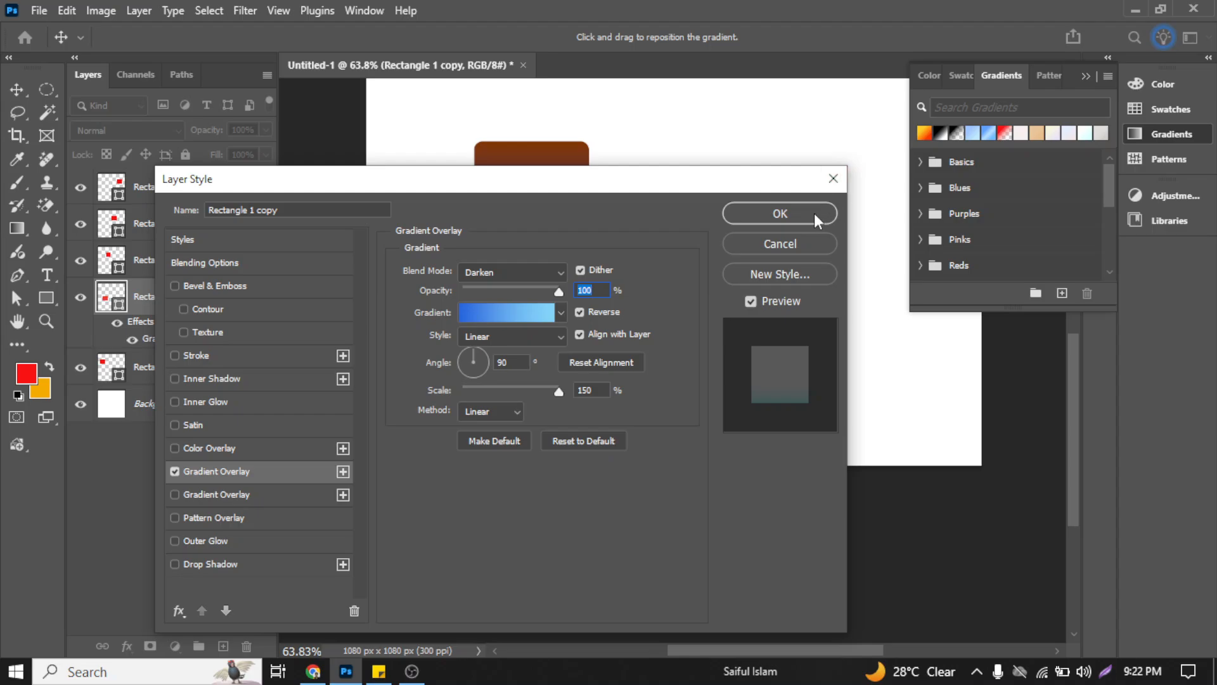
left_click(830, 189)
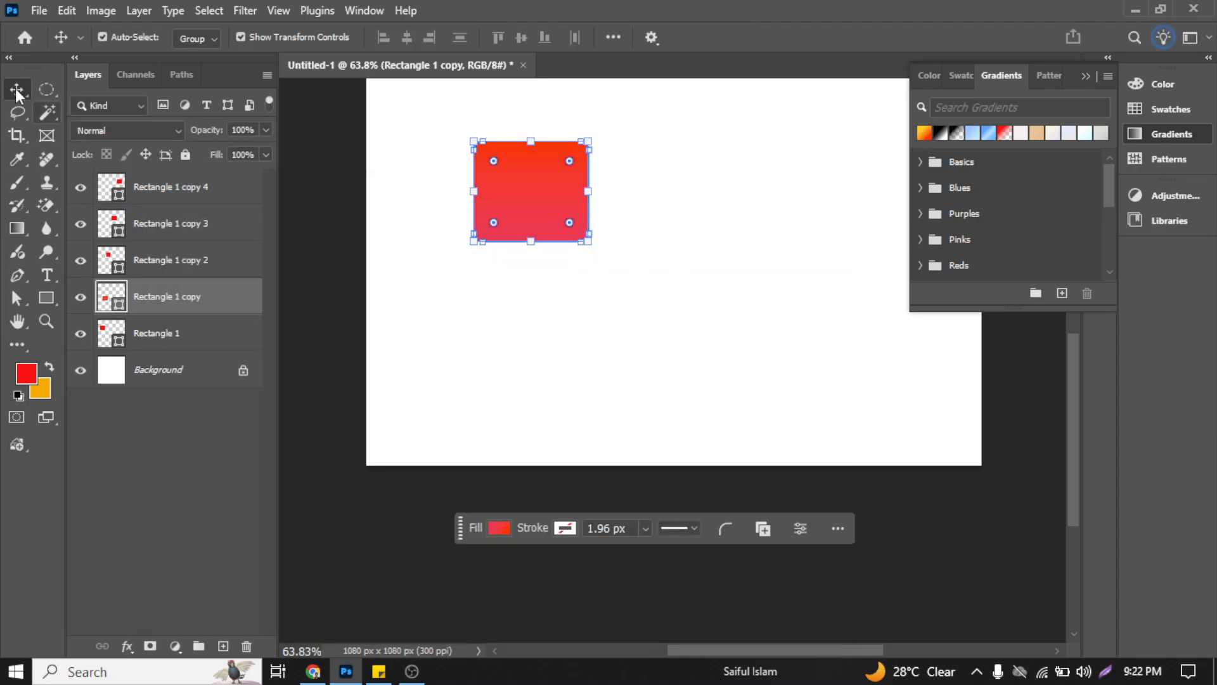
Step: Position the gradient-filled rectangle directly beneath the first red rectangle, with their left edges aligned
left_click(438, 212)
left_click_drag(511, 211, 470, 189)
left_click(574, 291)
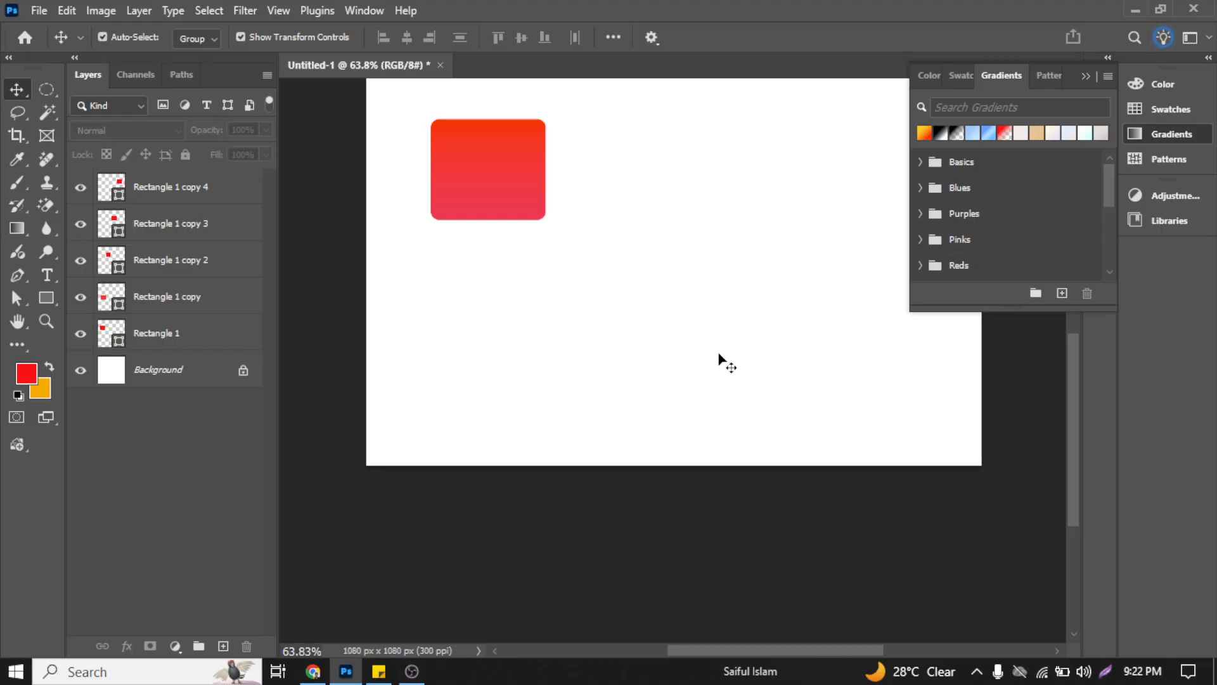
scroll(724, 311, "up", 5)
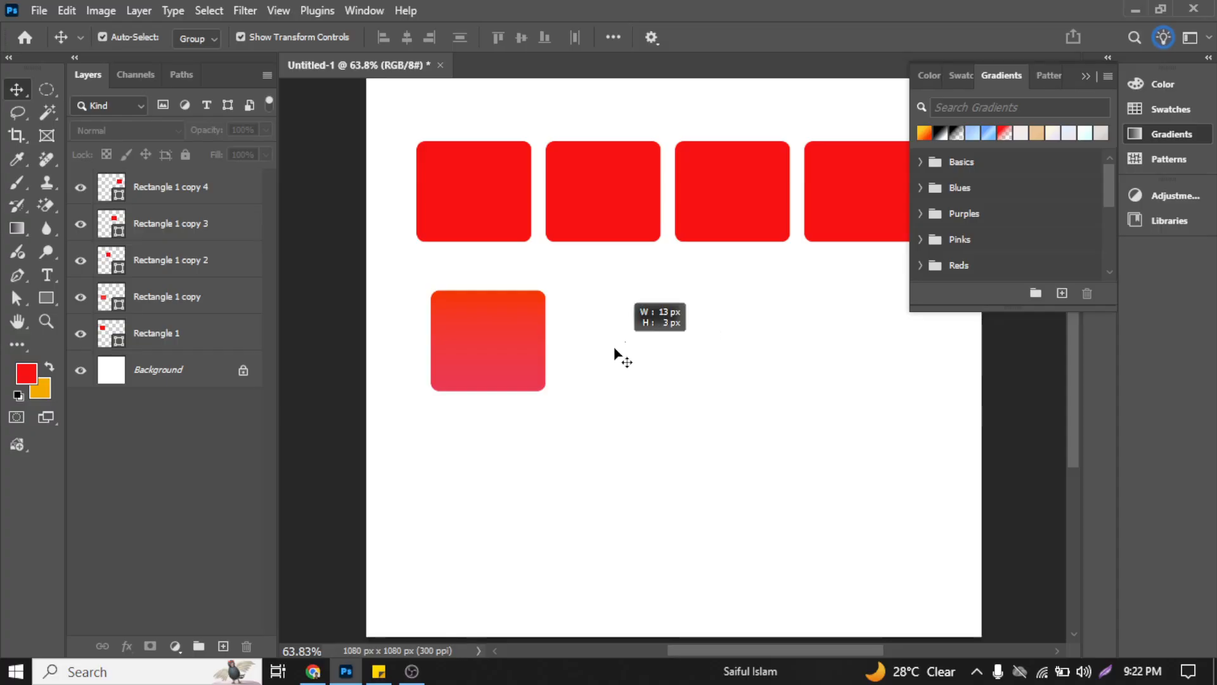
left_click(480, 340)
mouse_move(487, 321)
left_mouse_down()
mouse_move(473, 286)
mouse_move(487, 315)
left_mouse_up()
left_click(628, 299)
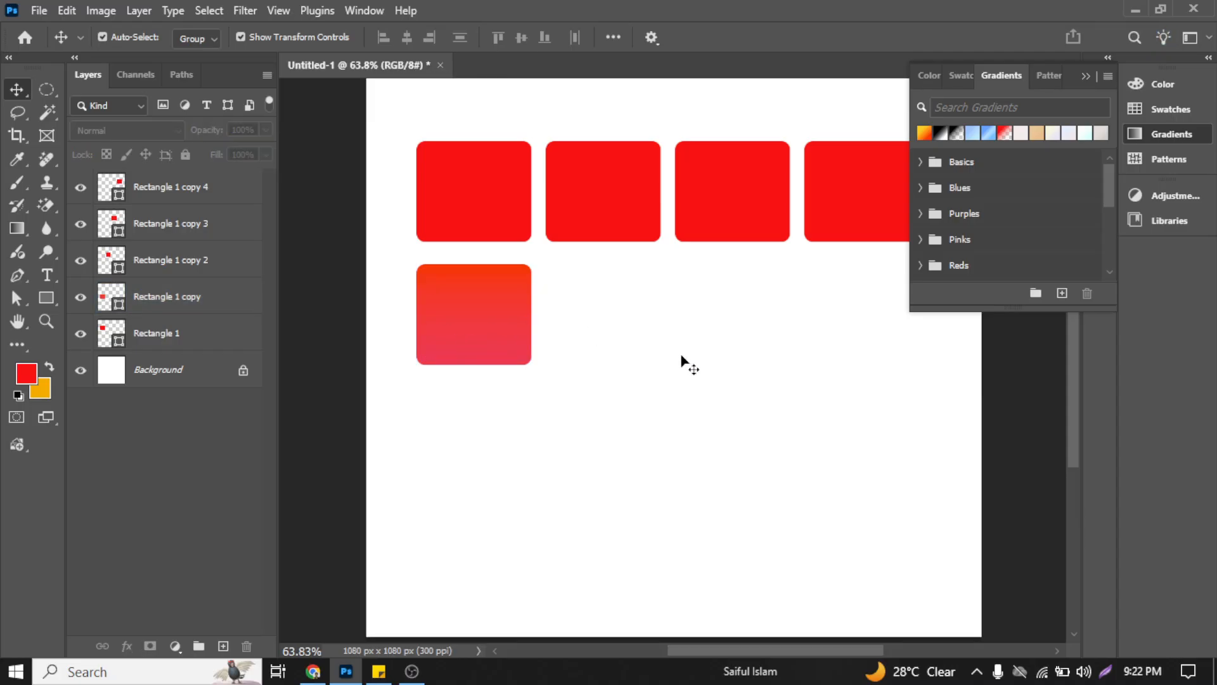
left_click(140, 267)
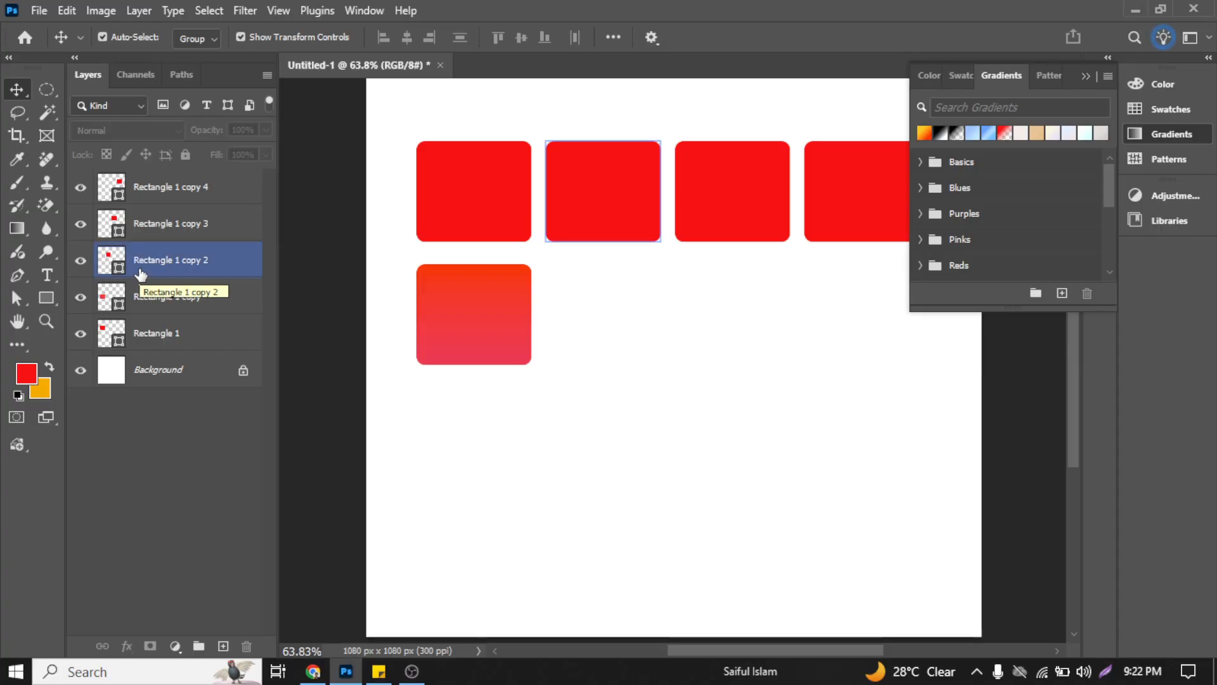
left_click(354, 267)
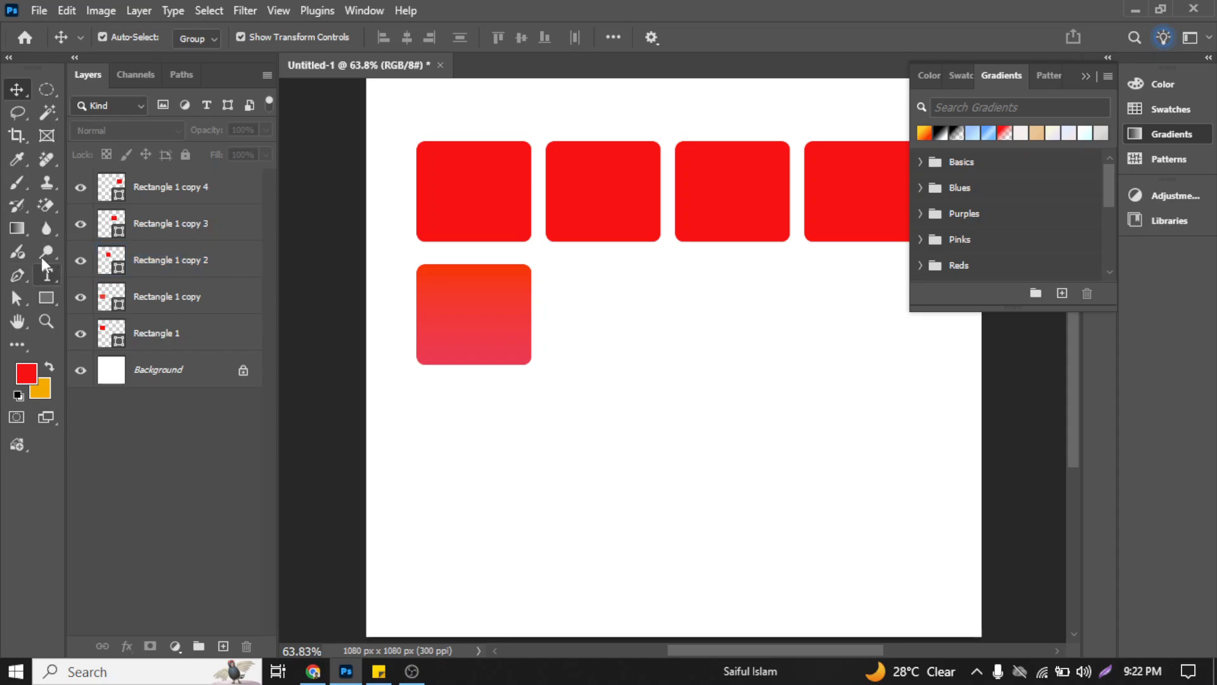
left_click(417, 673)
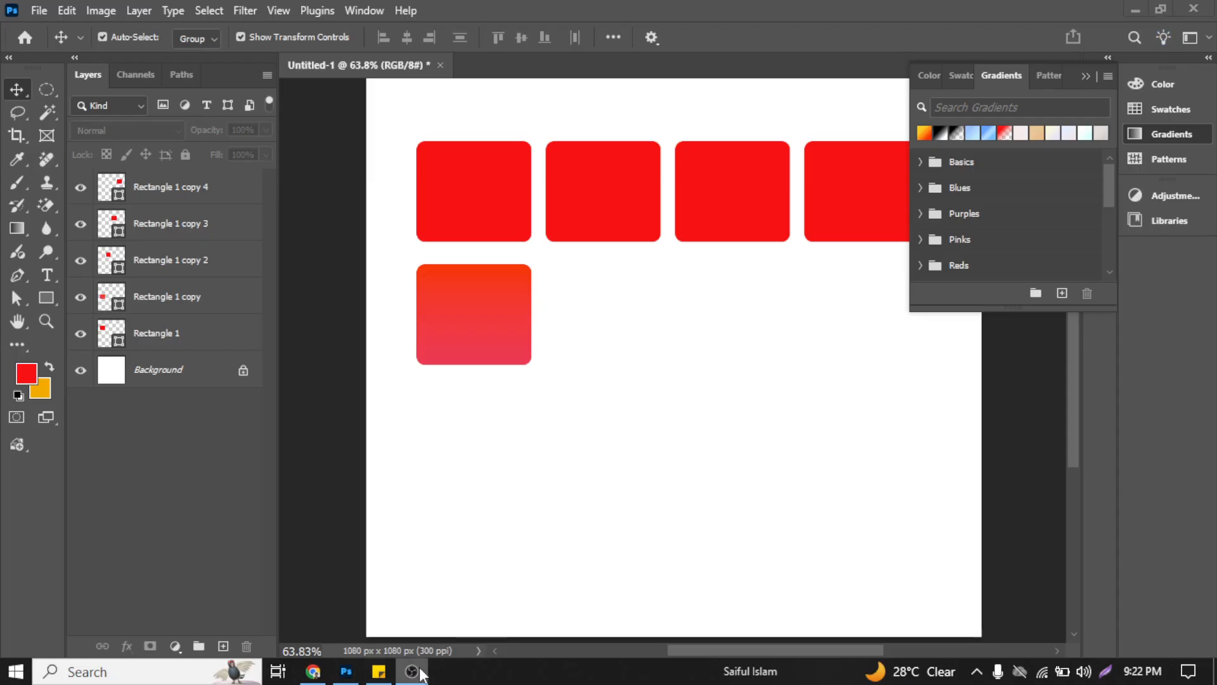
left_click(607, 277)
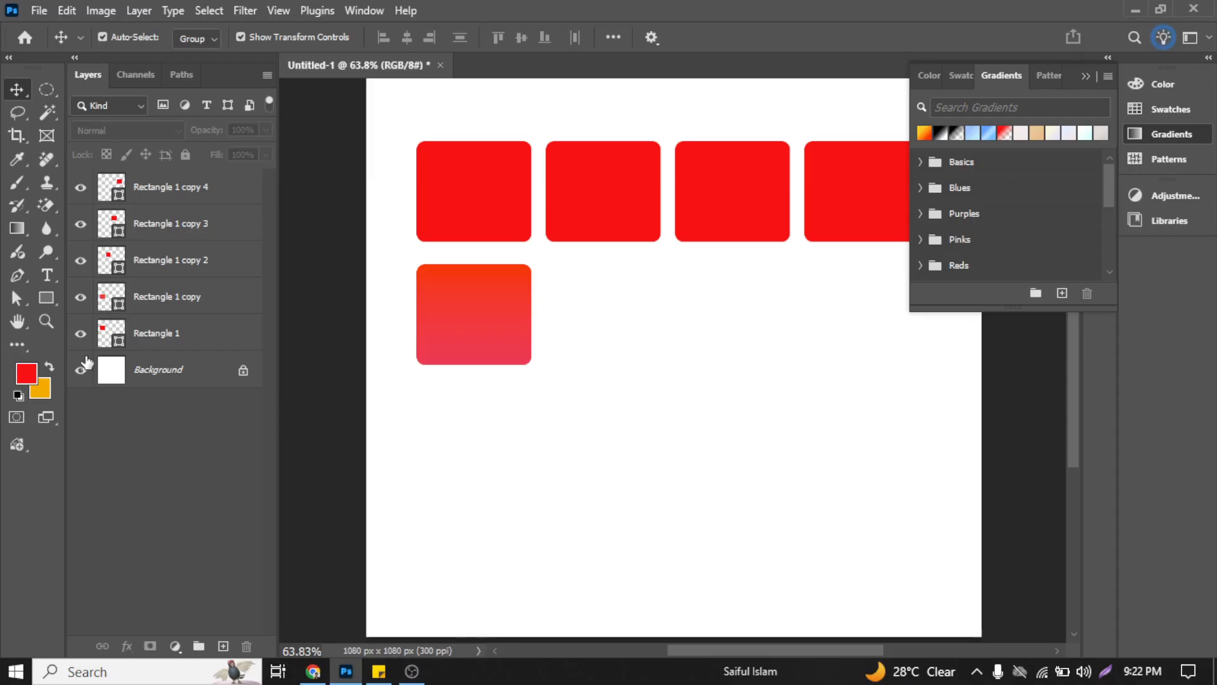
left_click(96, 305)
Step: Add a "Lorem Ipsum" text layer below the gradient-filled rectangle, keeping the placeholder text
left_click(47, 275)
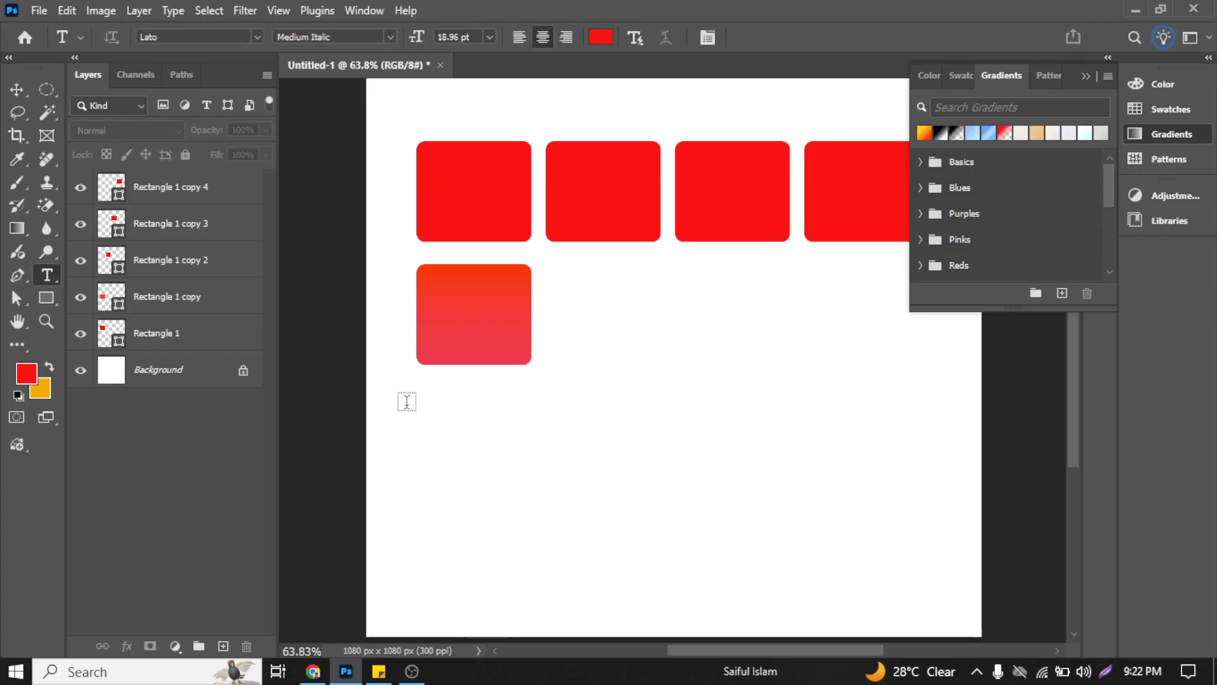
left_click(543, 429)
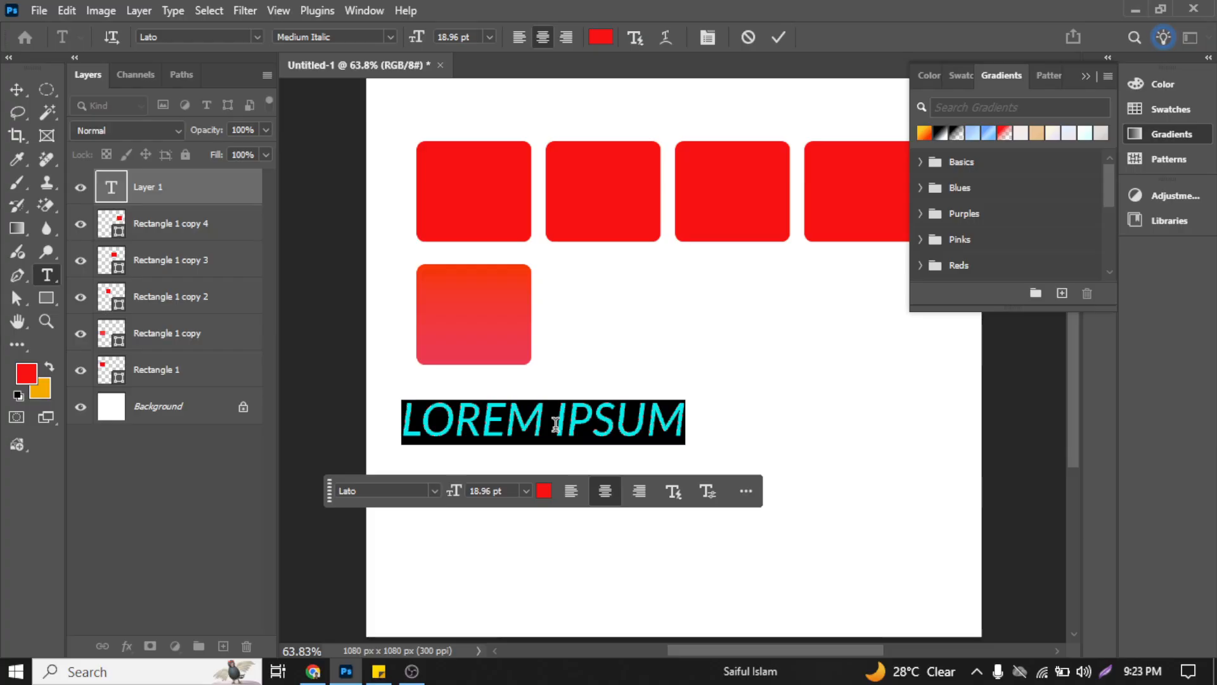
left_click(775, 40)
key("v")
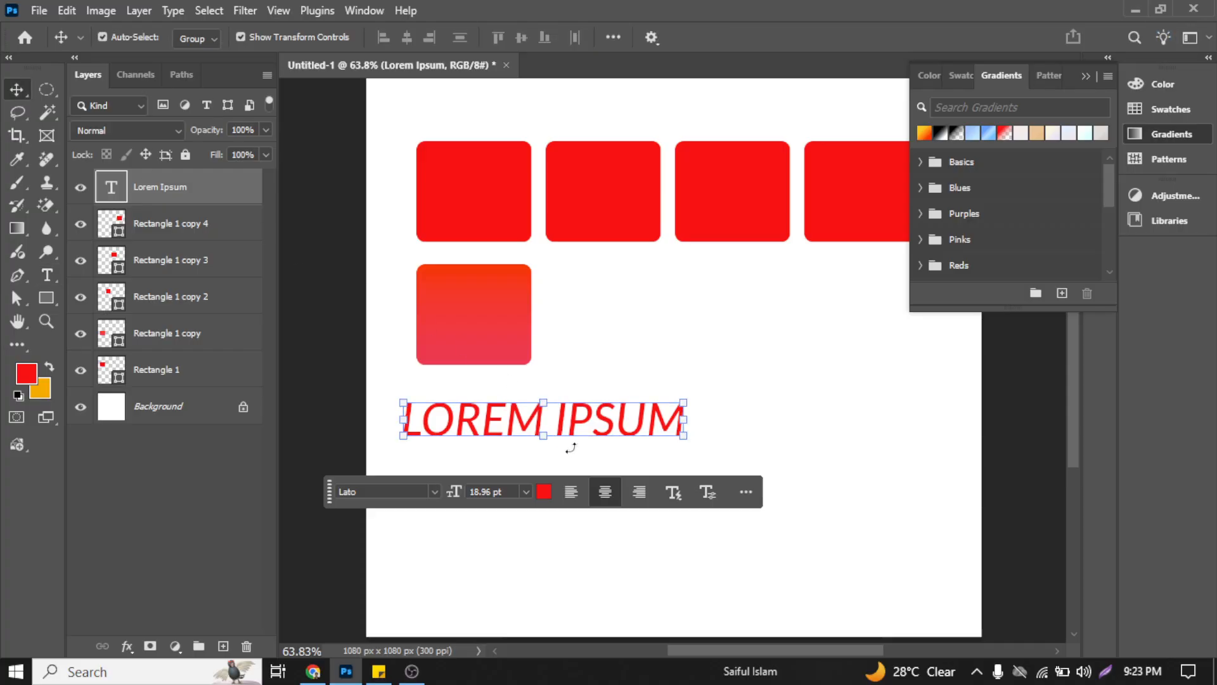
Step: Enlarge the Lorem Ipsum text to 26 pt and move it to the right, below the rectangles
left_click_drag(587, 430, 728, 409)
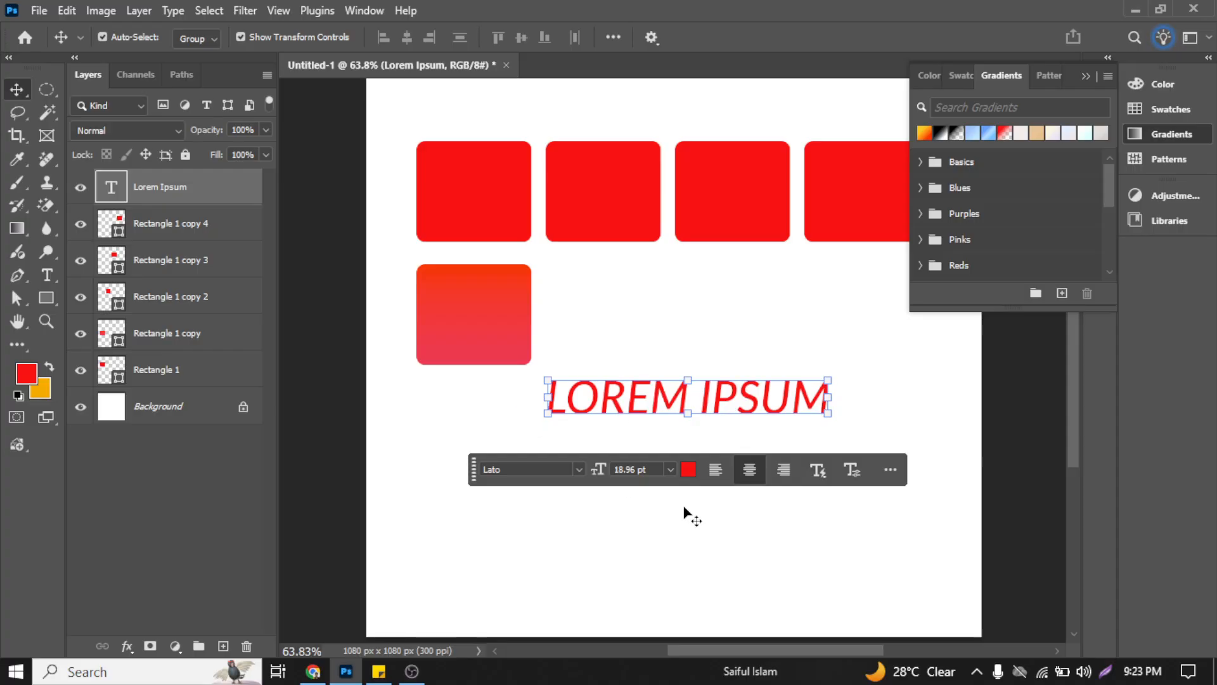
left_click_drag(606, 471, 626, 458)
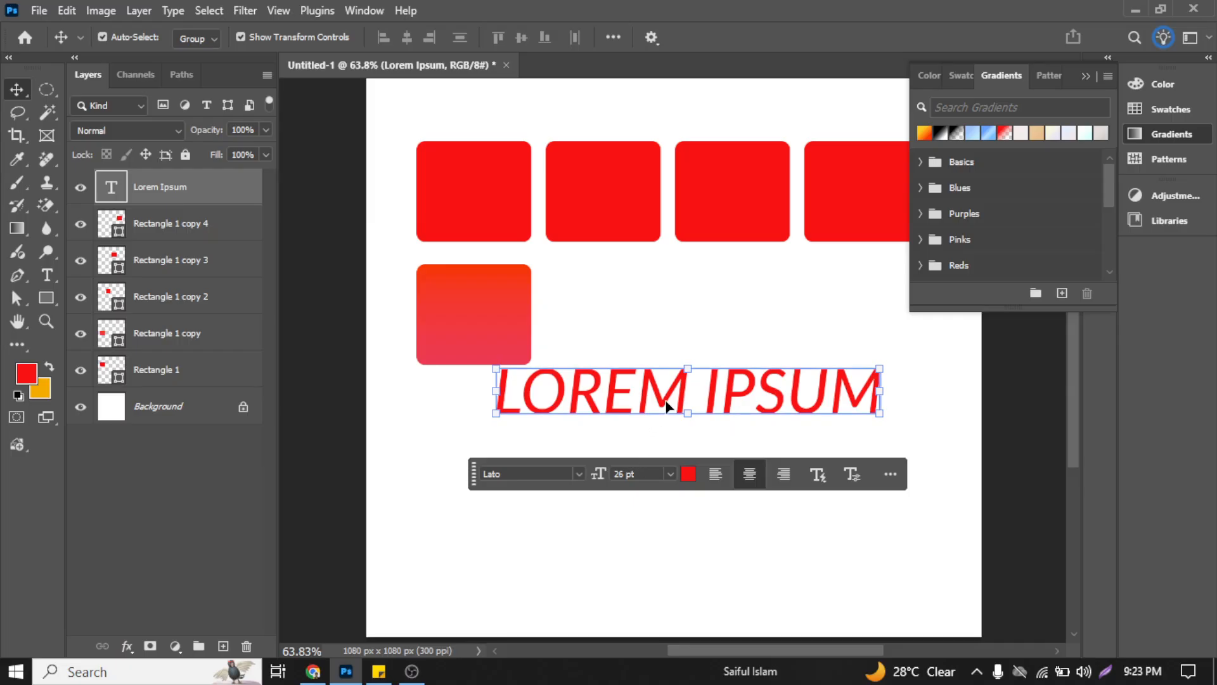
left_click_drag(670, 406, 687, 435)
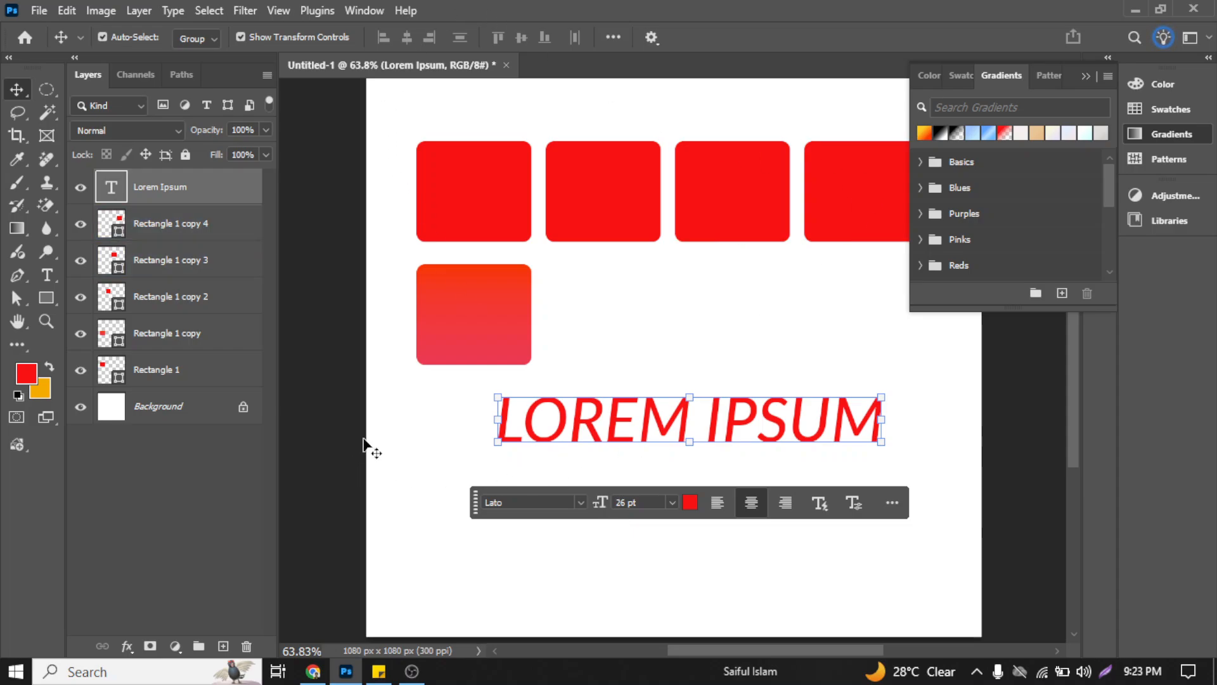
left_click(421, 674)
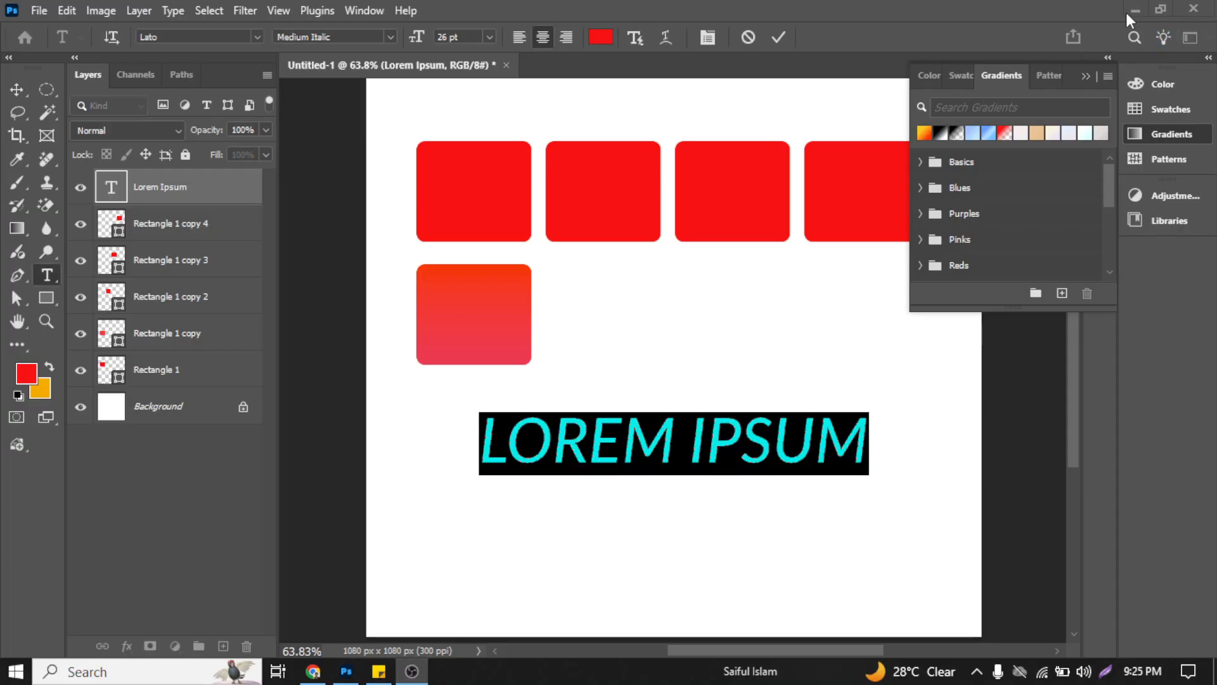
left_click(1126, 13)
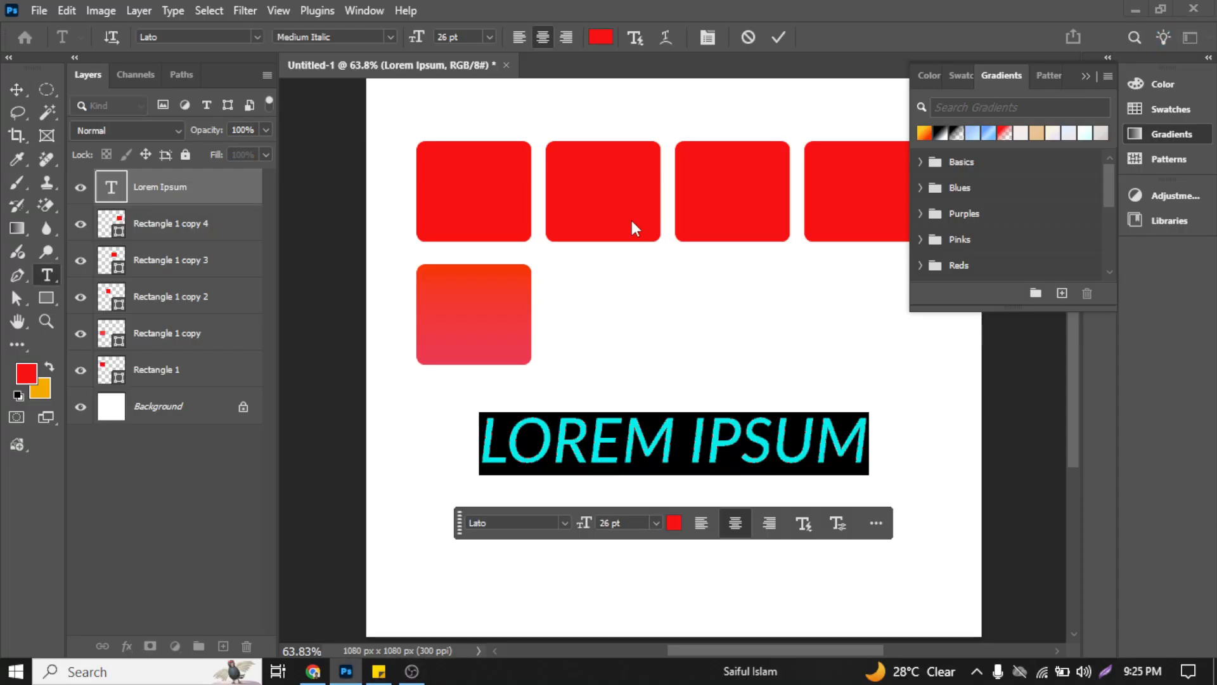
left_click(748, 38)
key("v")
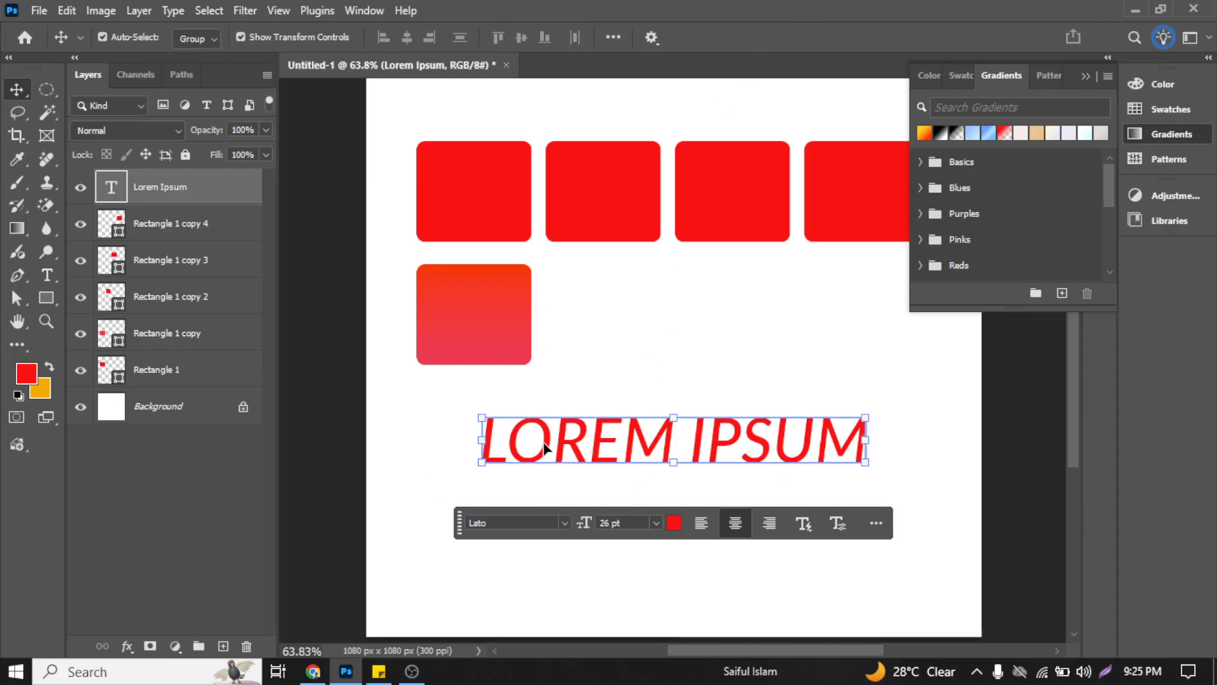
Step: Change the Lorem Ipsum text's font style to Bold and commit the edit
double_click(112, 187)
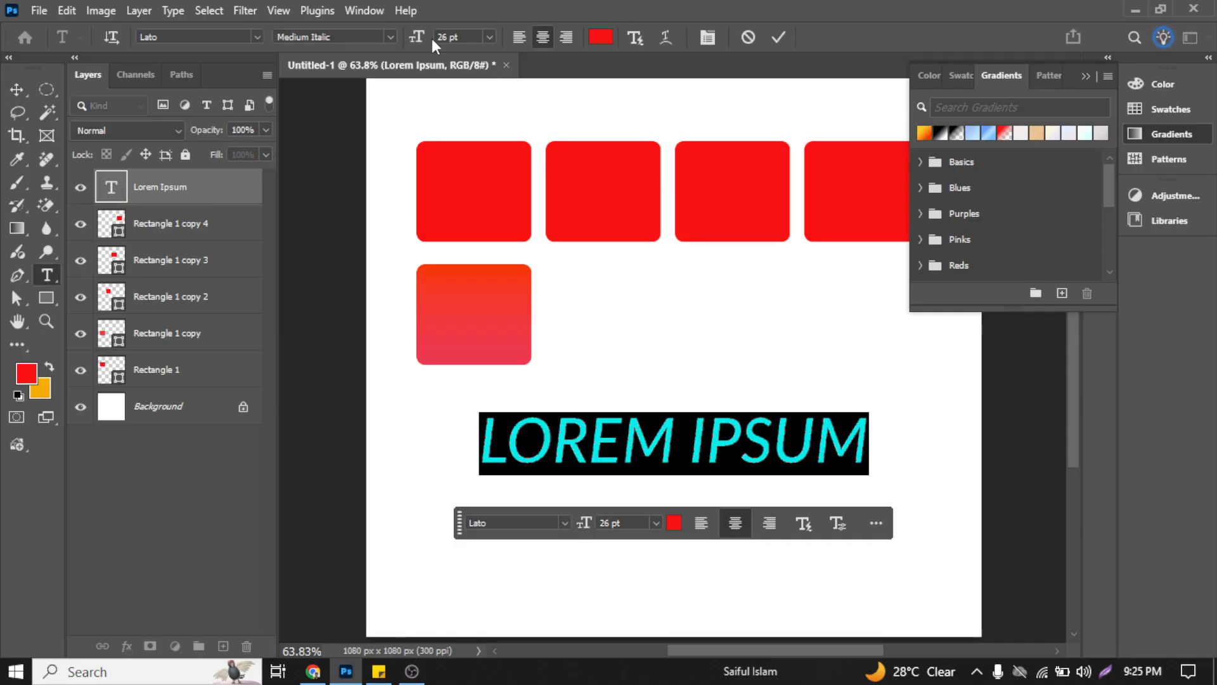
left_click(392, 39)
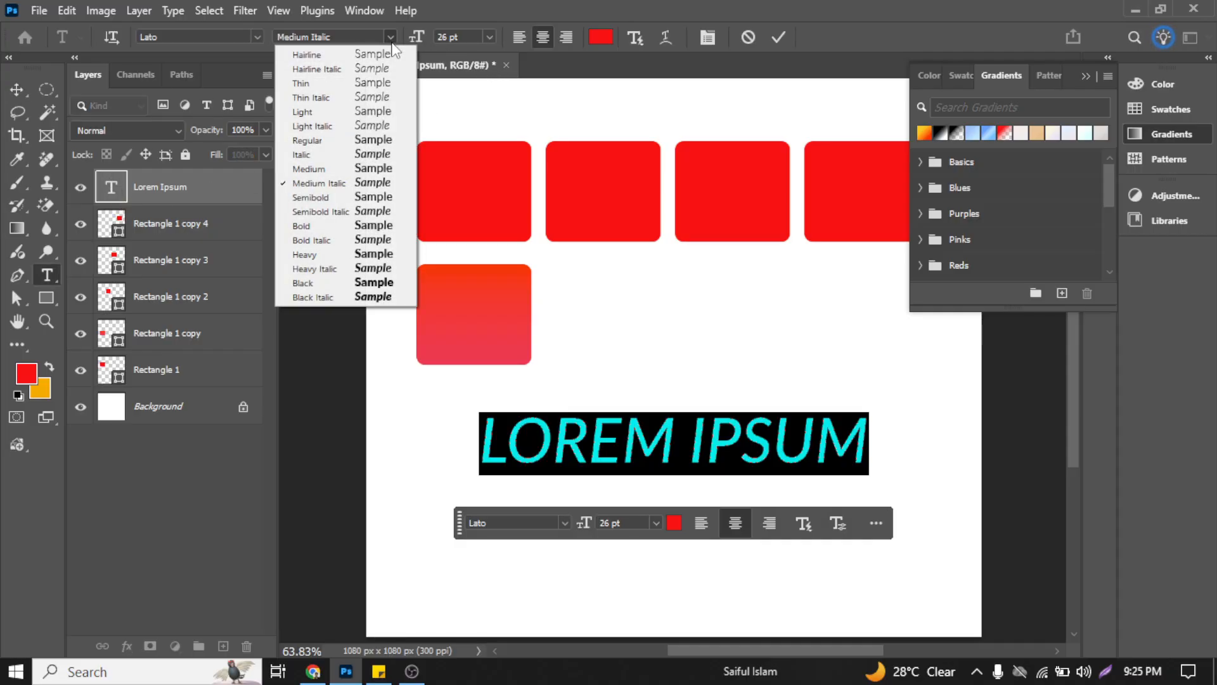
left_click(330, 226)
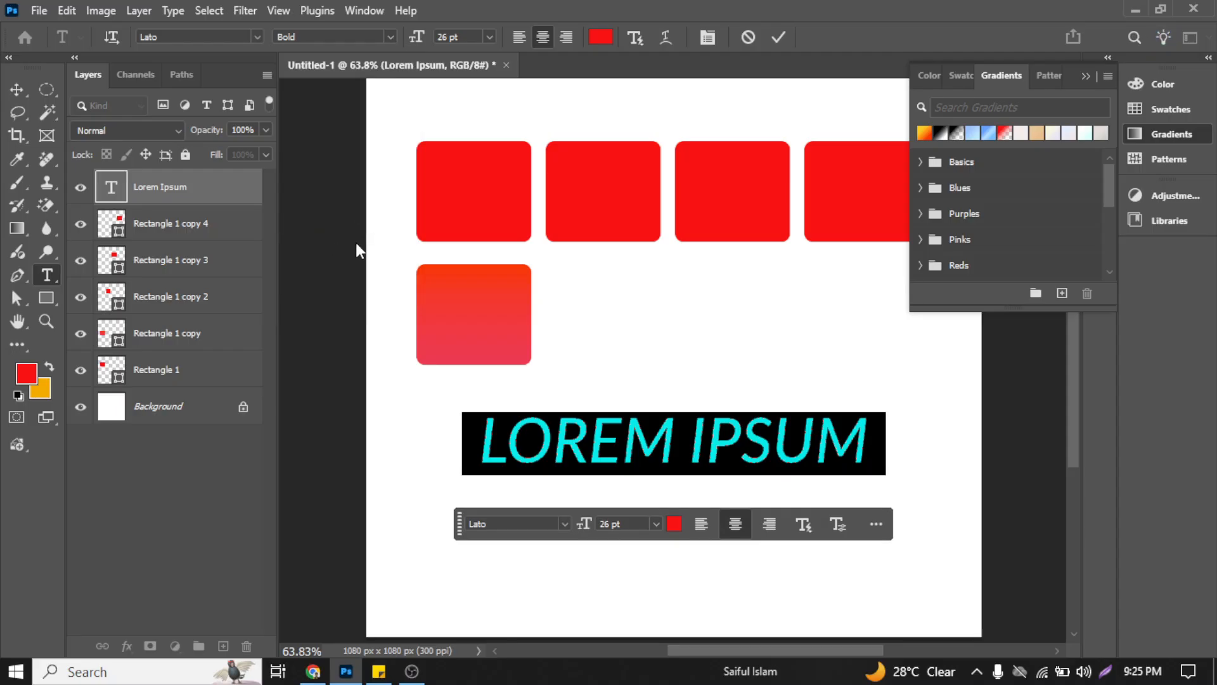
left_click(780, 37)
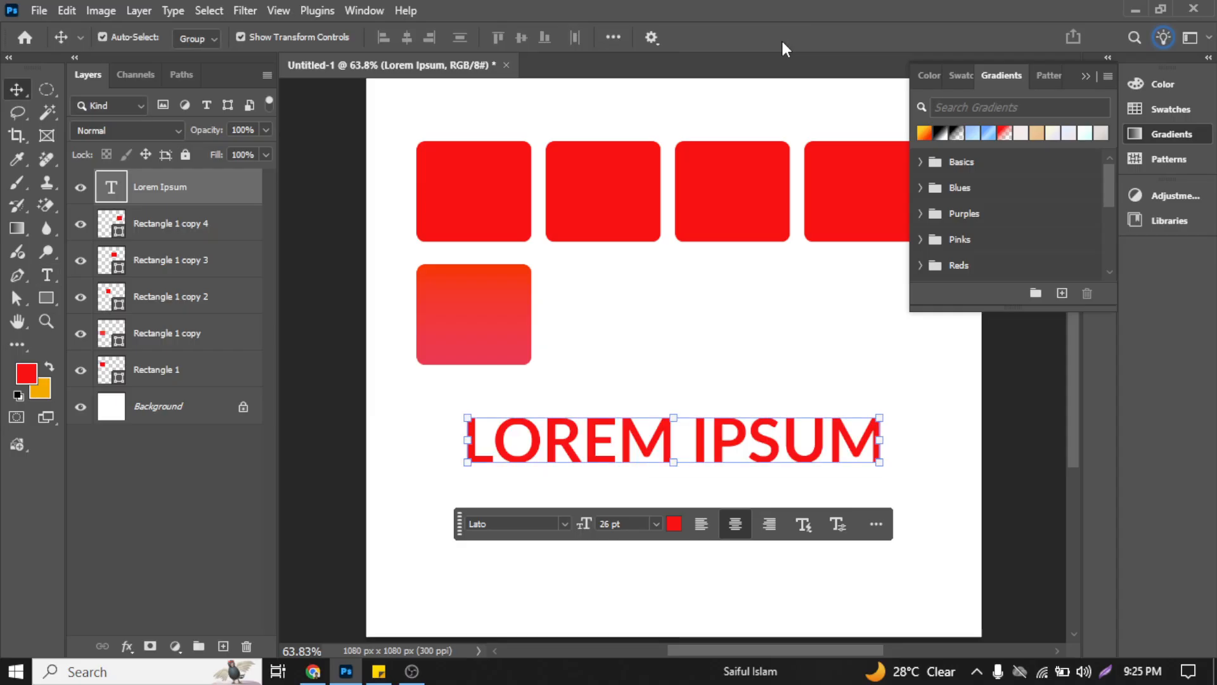
Step: Reopen the Lorem Ipsum text for editing, look at the favorites filter, and mark Lato, Montserrat and Archivo as favorite fonts
double_click(110, 188)
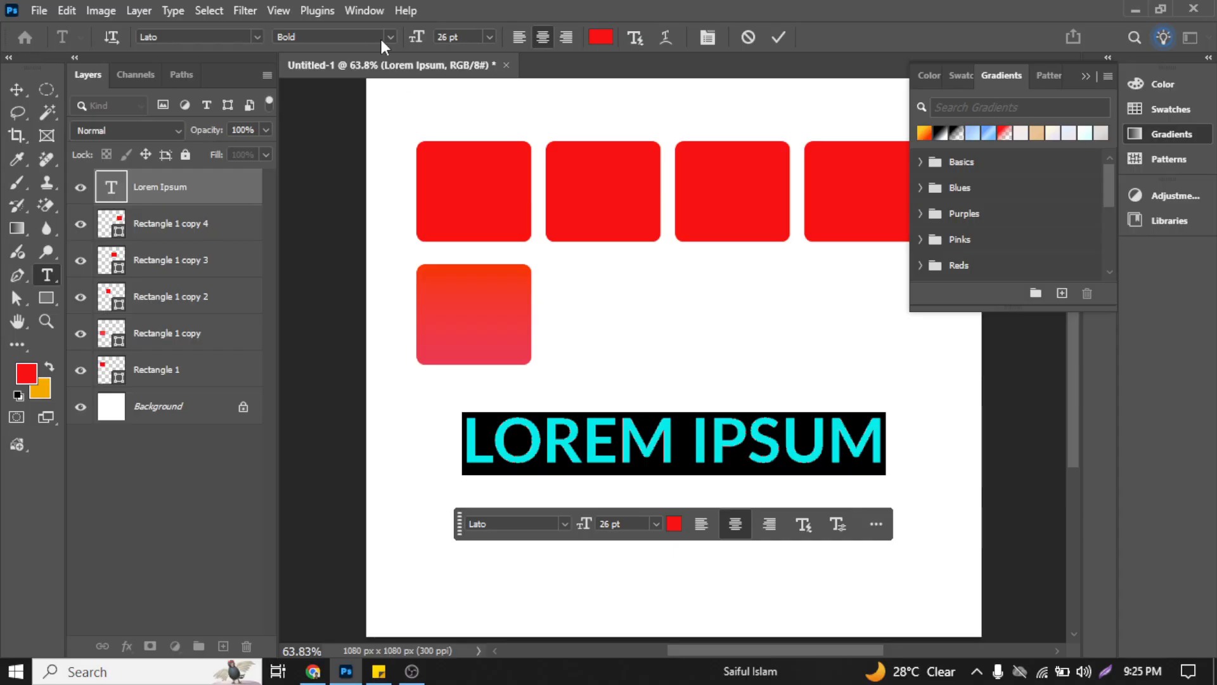
left_click(258, 38)
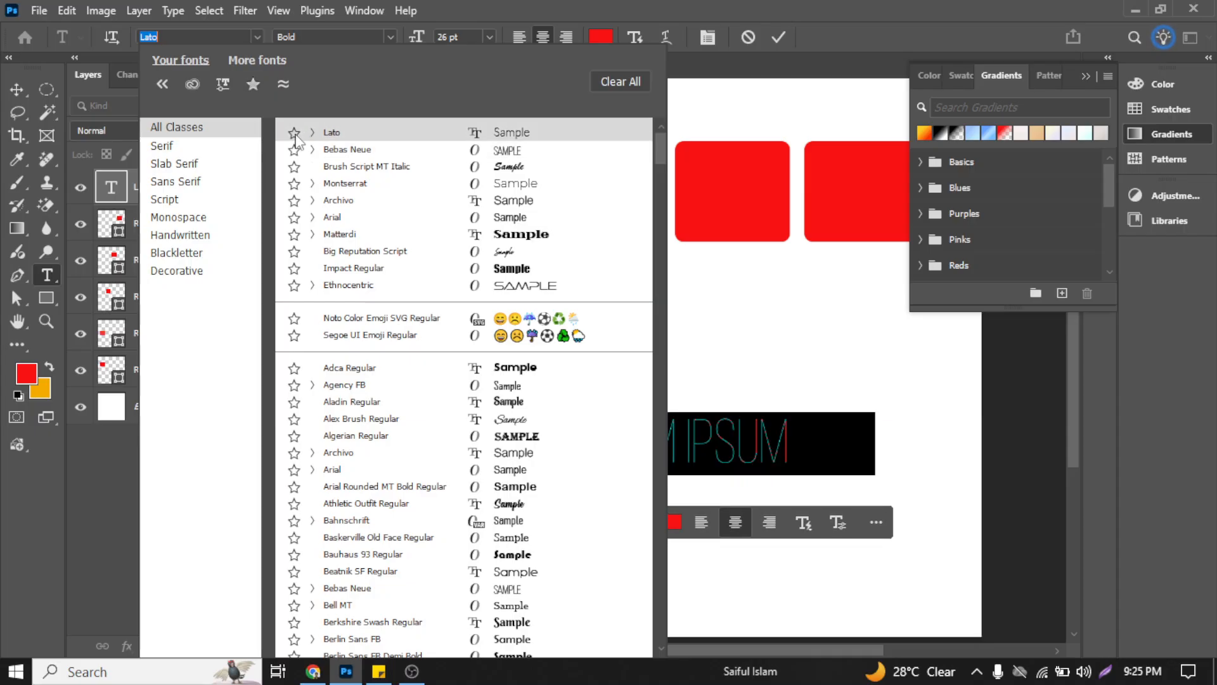
left_click(253, 84)
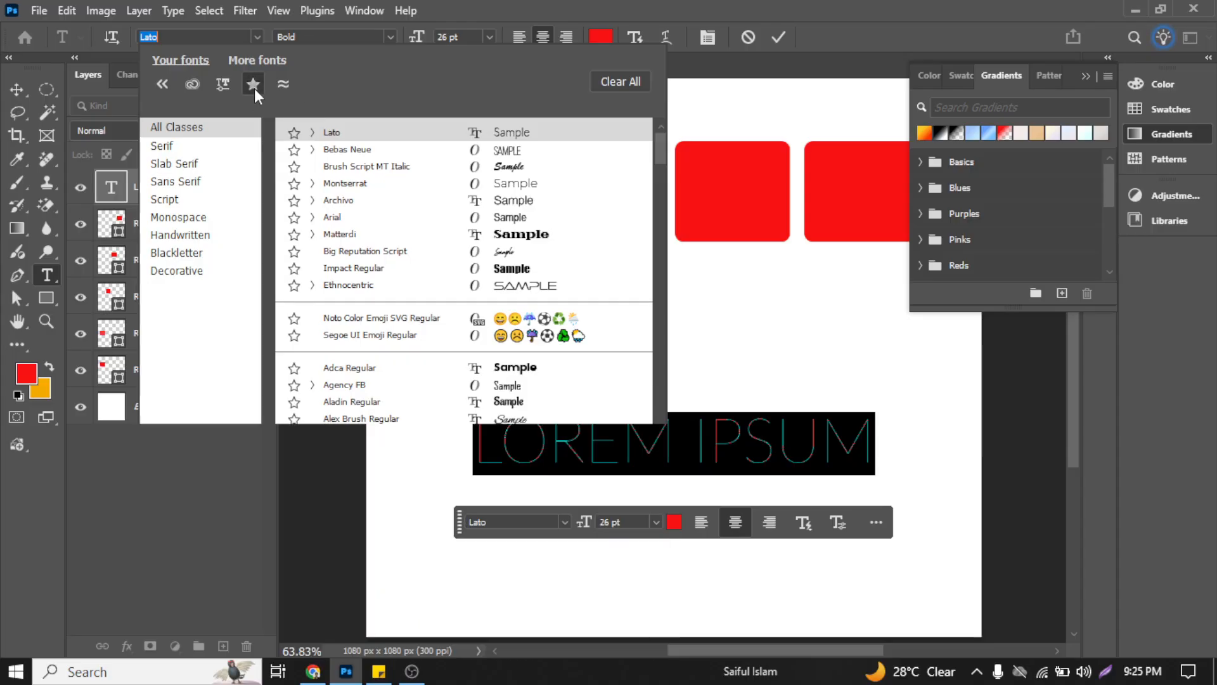
left_click(169, 85)
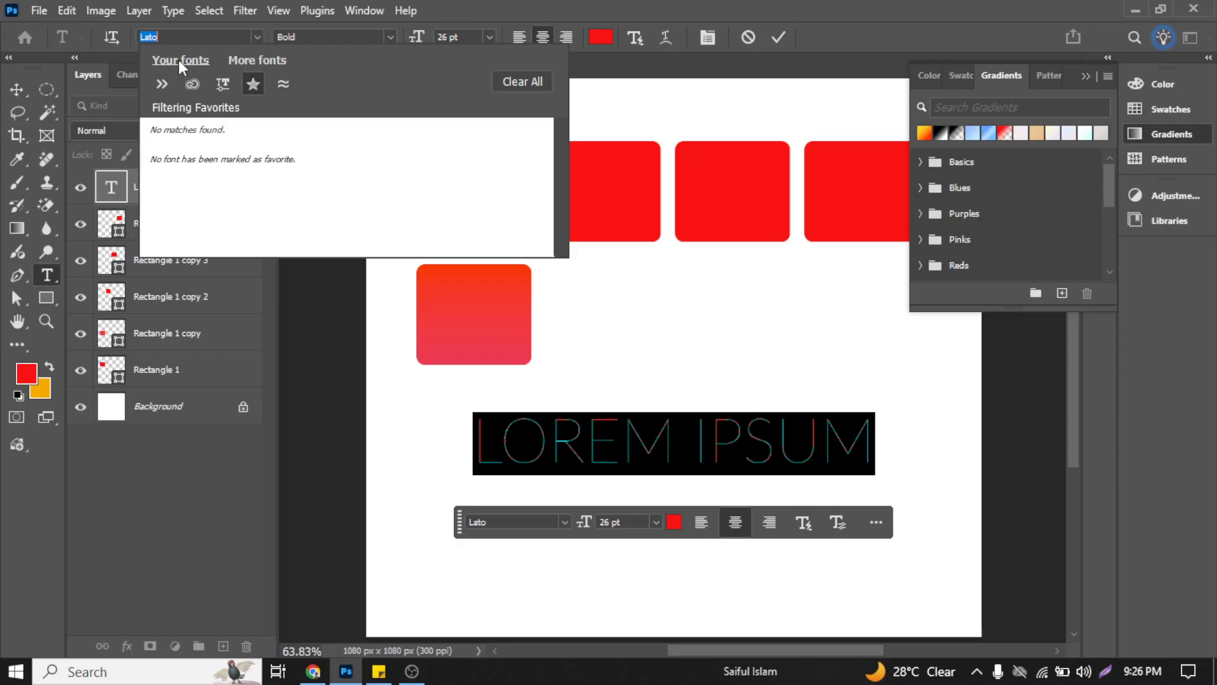
left_click(163, 84)
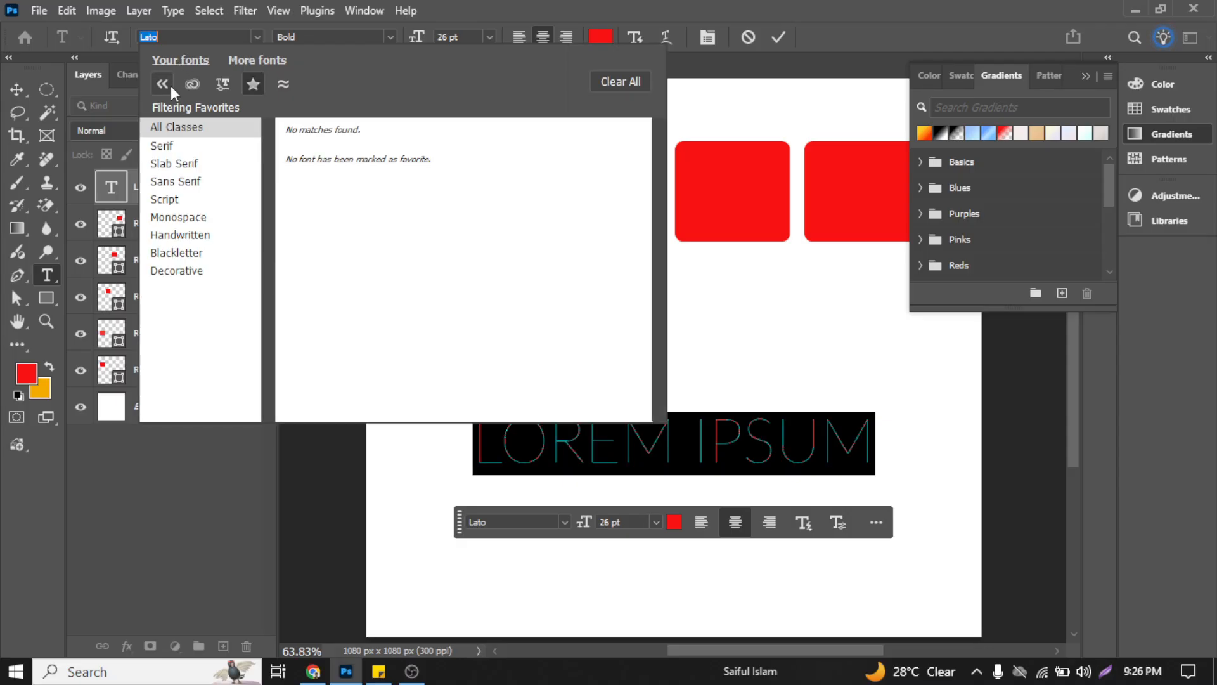
left_click(253, 83)
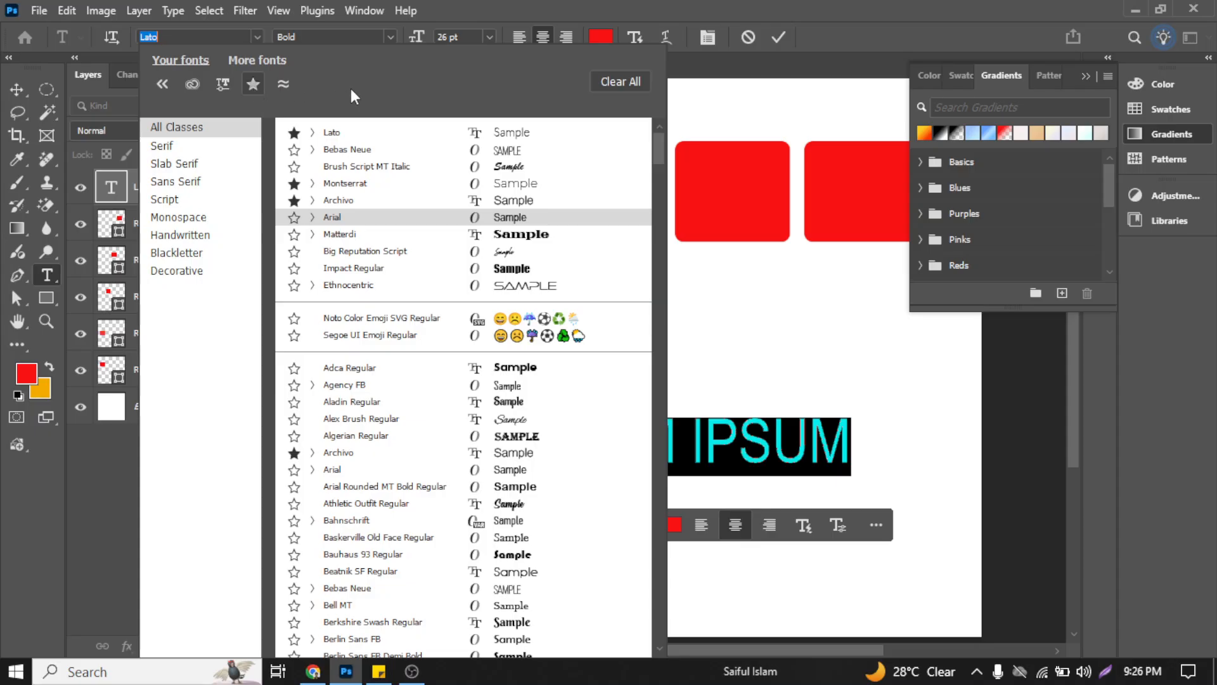
Step: Filter the font list to favorites, examine the style variants of Archivo and Lato, and restore the full list
scroll(498, 292, "down", 5)
scroll(498, 292, "down", 8)
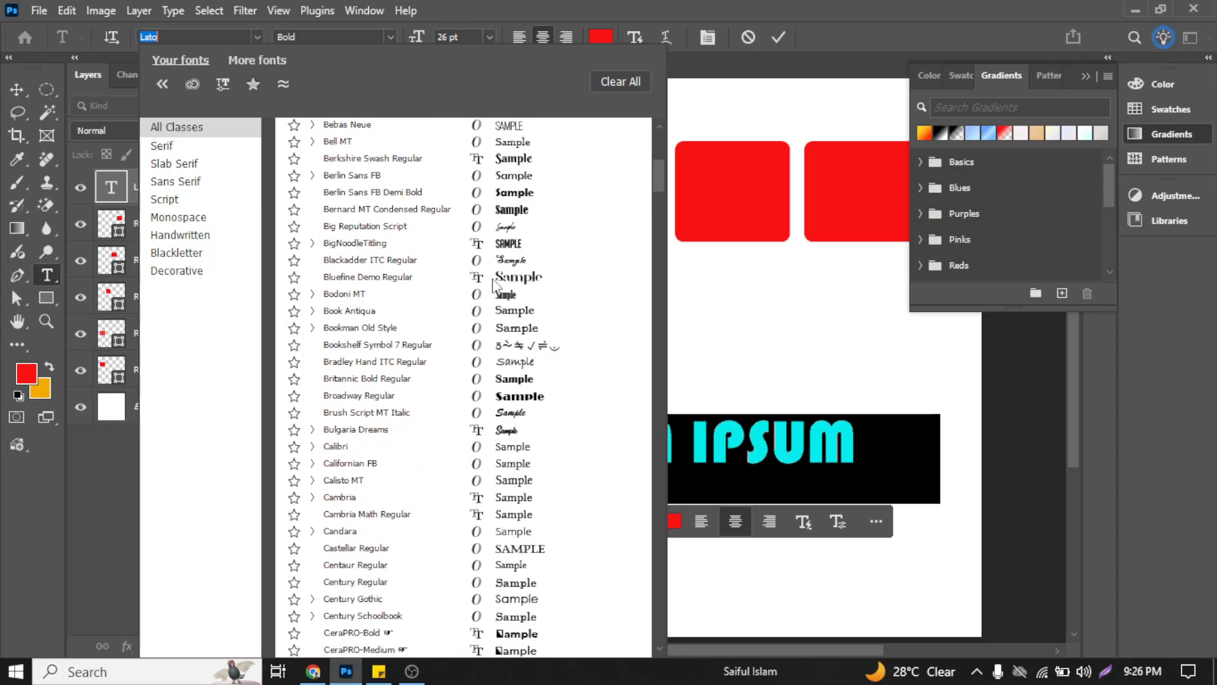
scroll(380, 196, "up", 4)
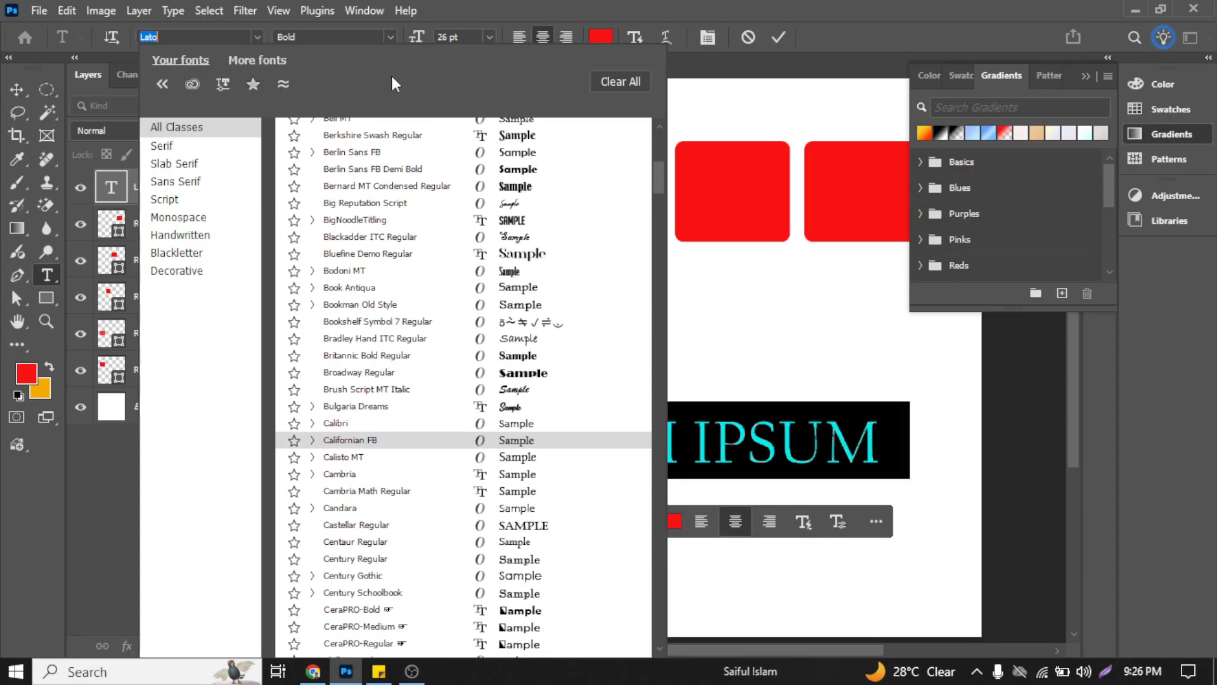
left_click(252, 83)
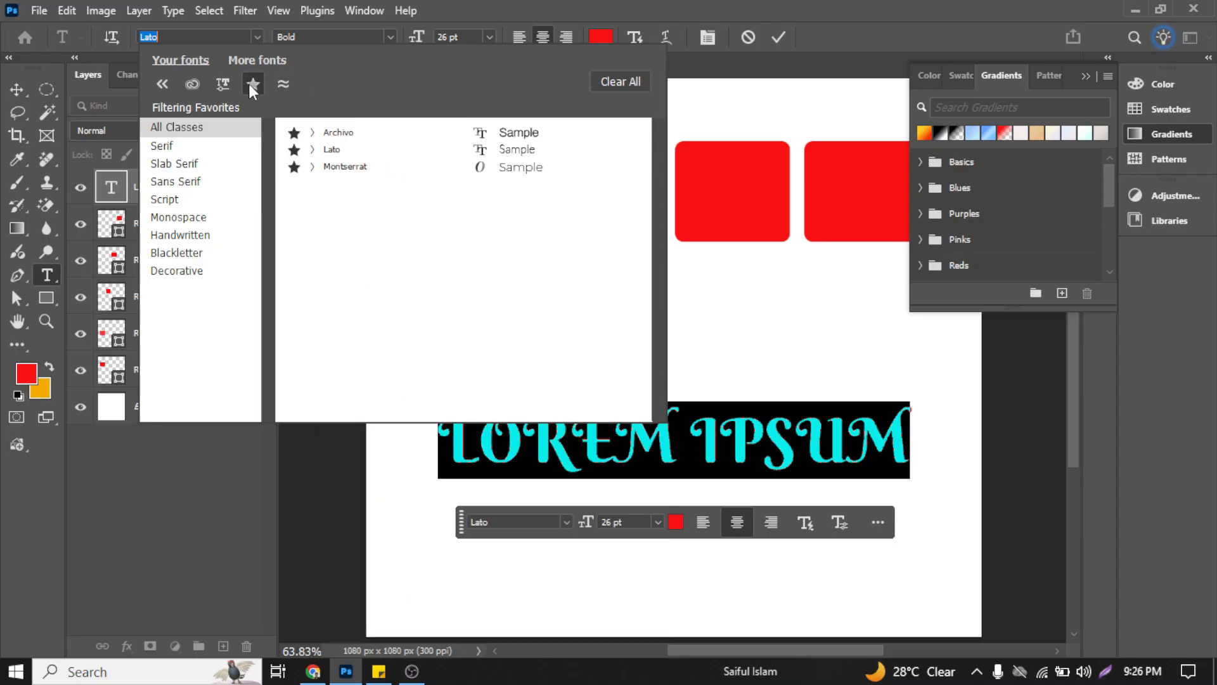
left_click(312, 132)
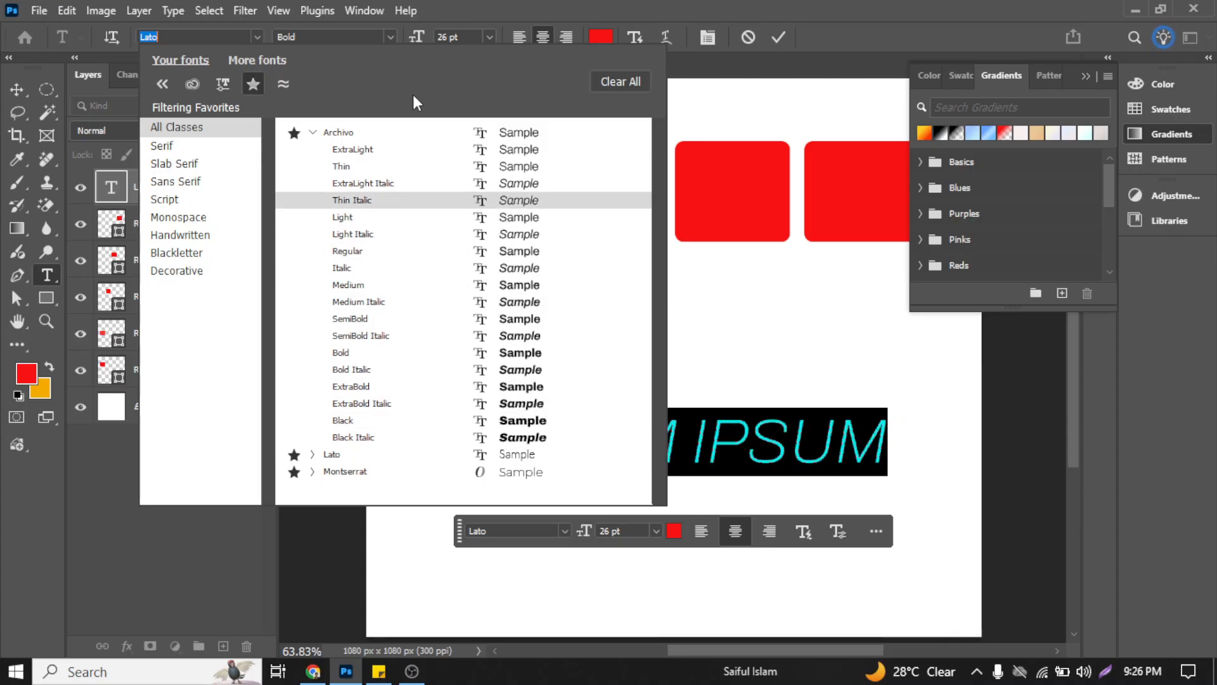
left_click(313, 132)
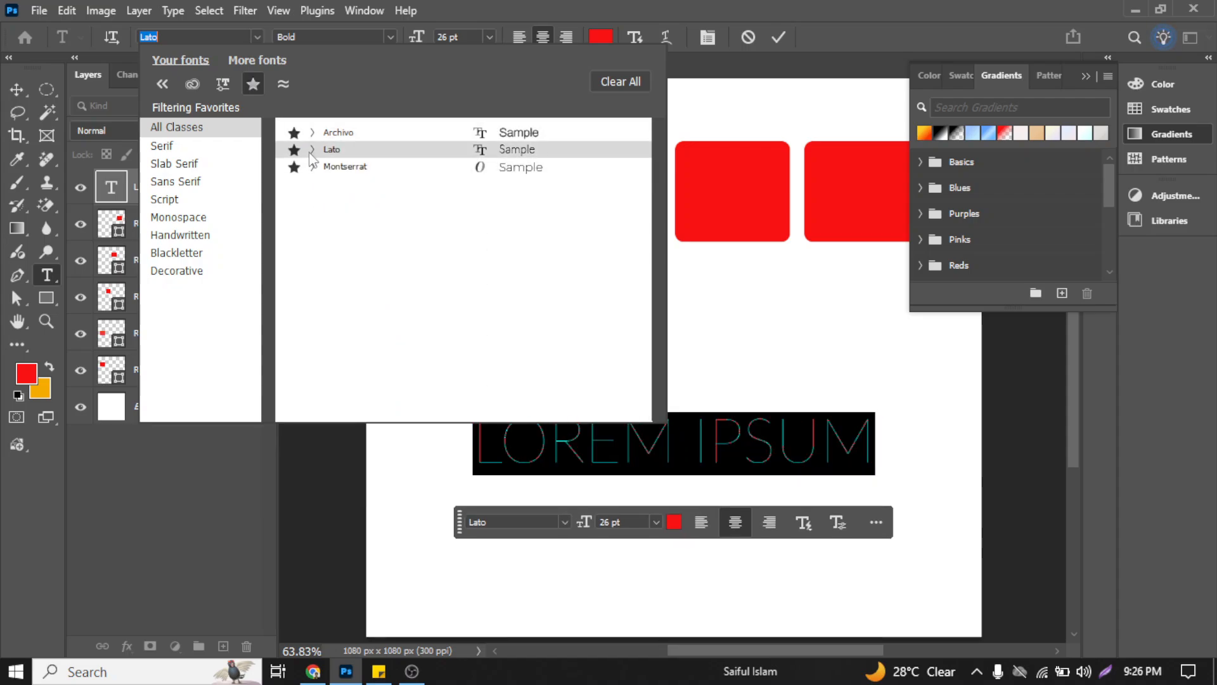
left_click(313, 150)
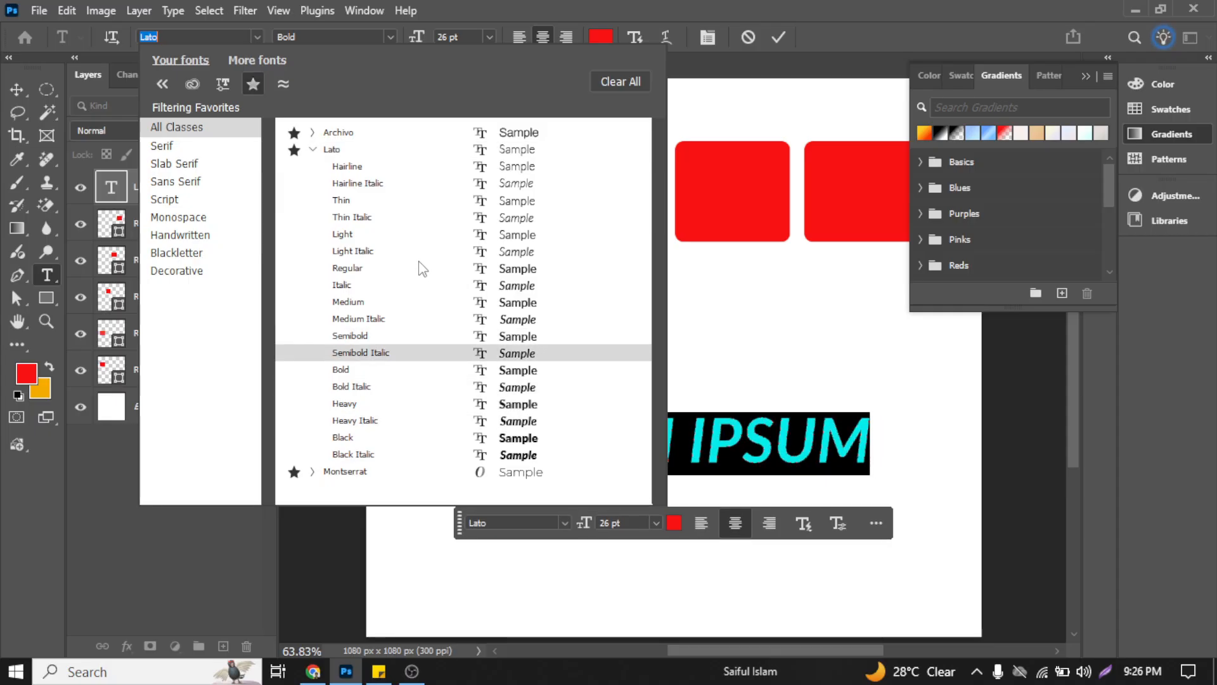
left_click(313, 149)
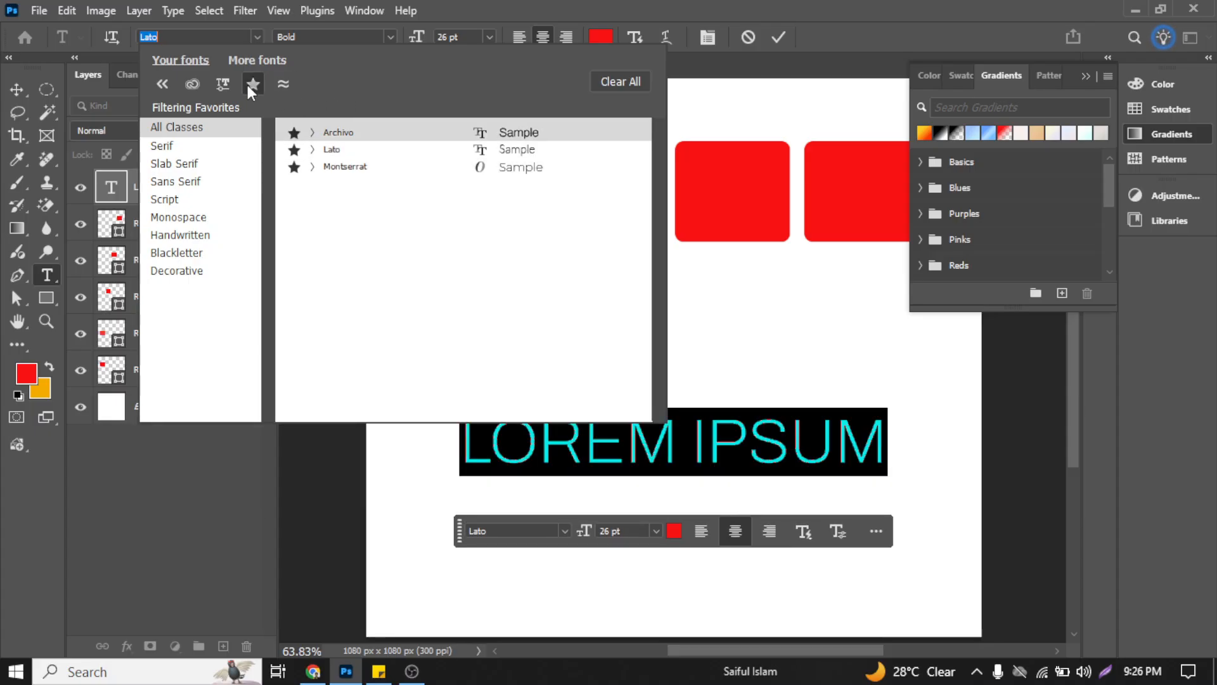
left_click(252, 85)
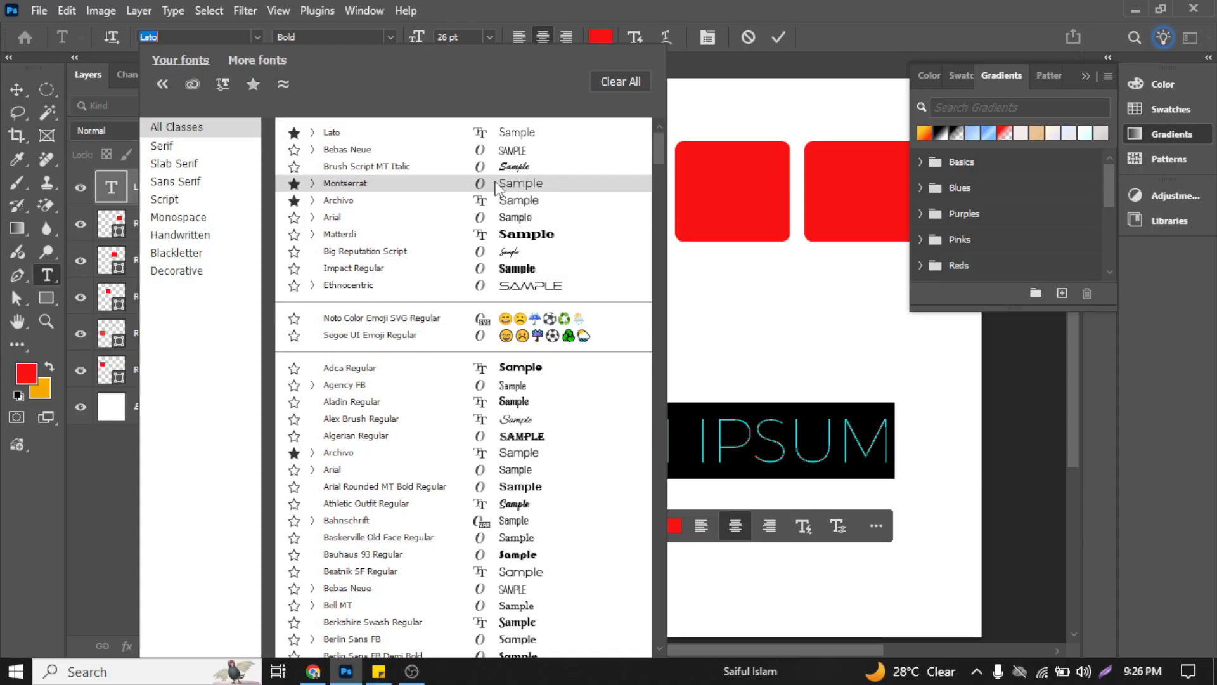
Step: Browse the installed fonts by class, looking through the Serif, Slab Serif and Sans Serif groups
scroll(501, 254, "down", 10)
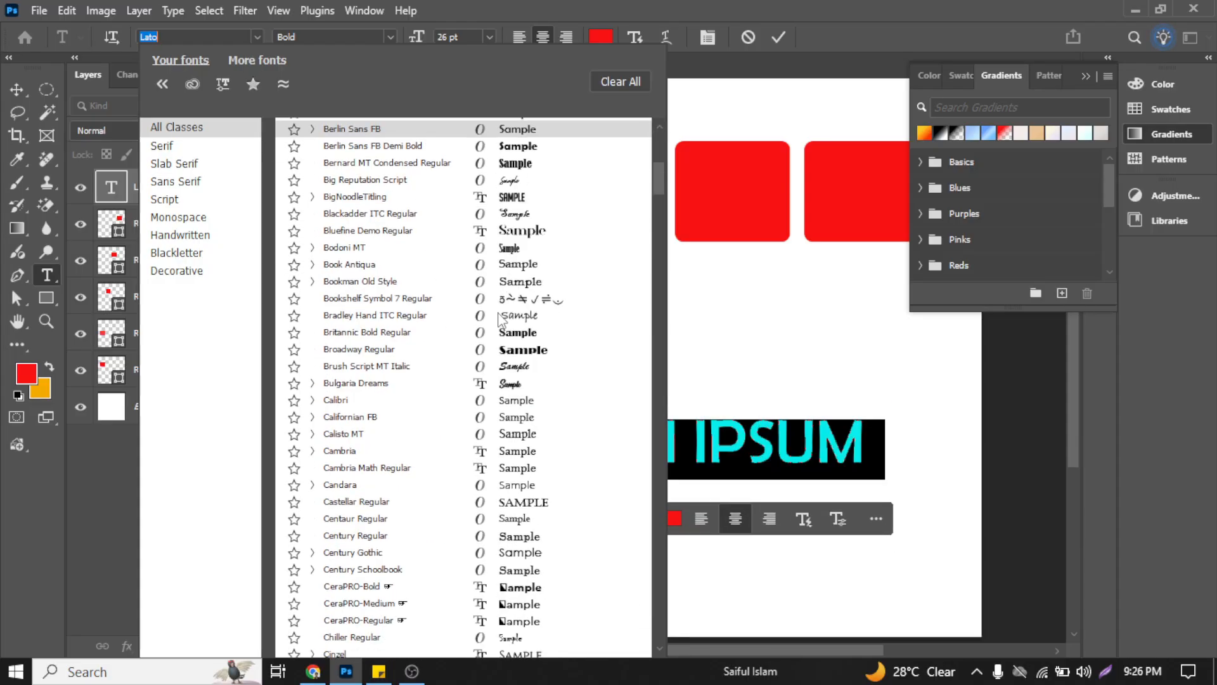
scroll(501, 317, "down", 4)
left_click(171, 148)
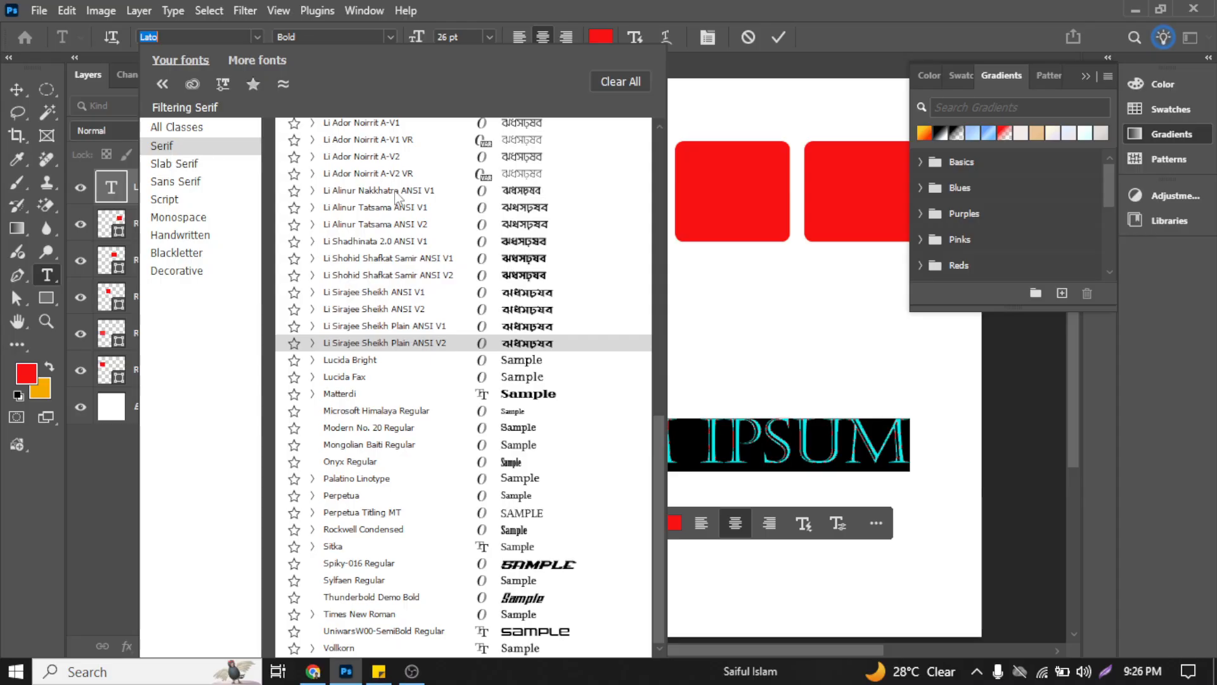
scroll(363, 248, "up", 1)
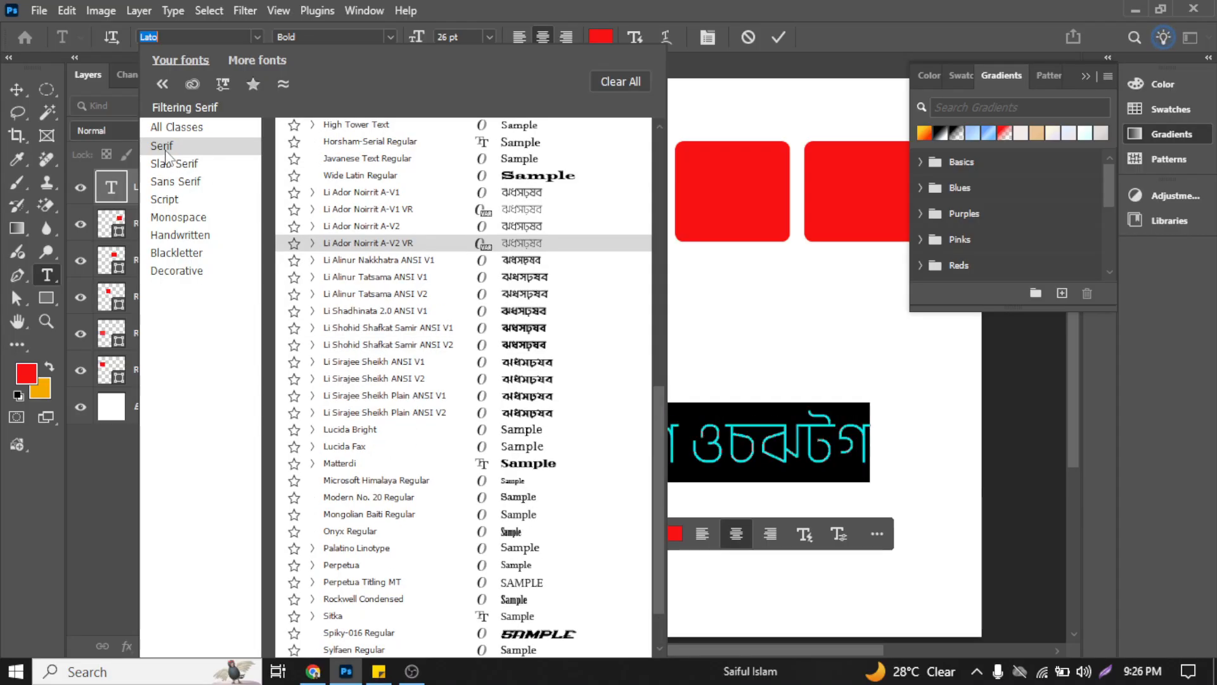
scroll(444, 209, "up", 2)
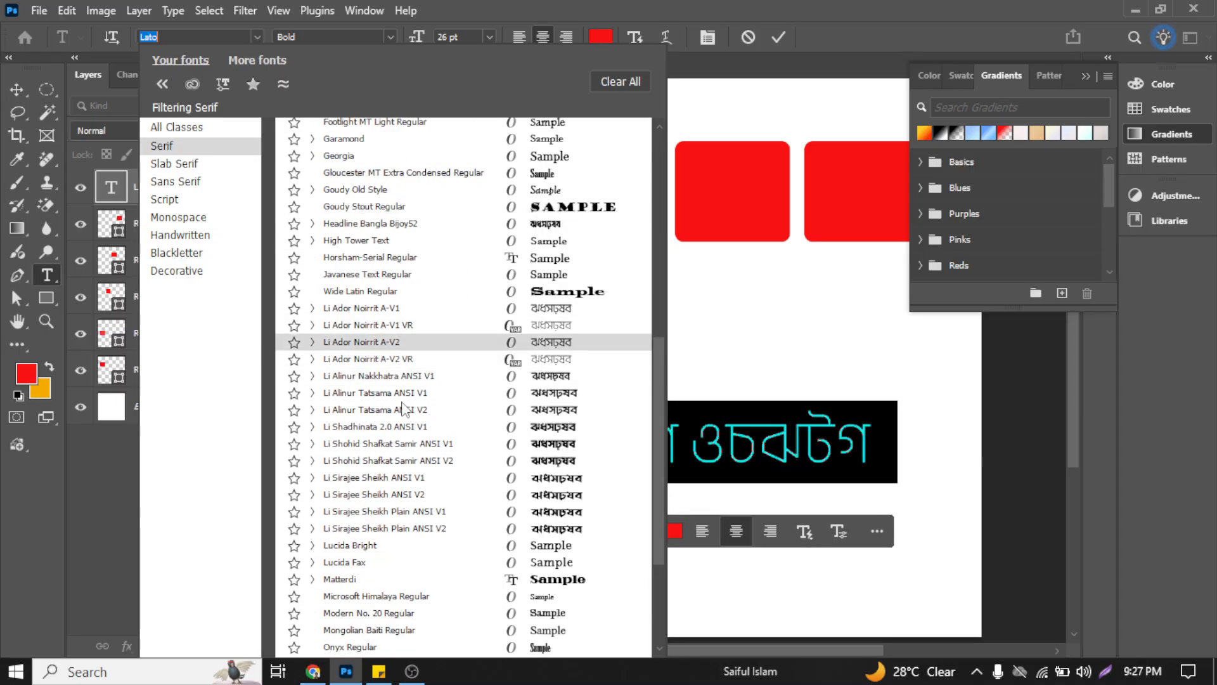
left_click(176, 168)
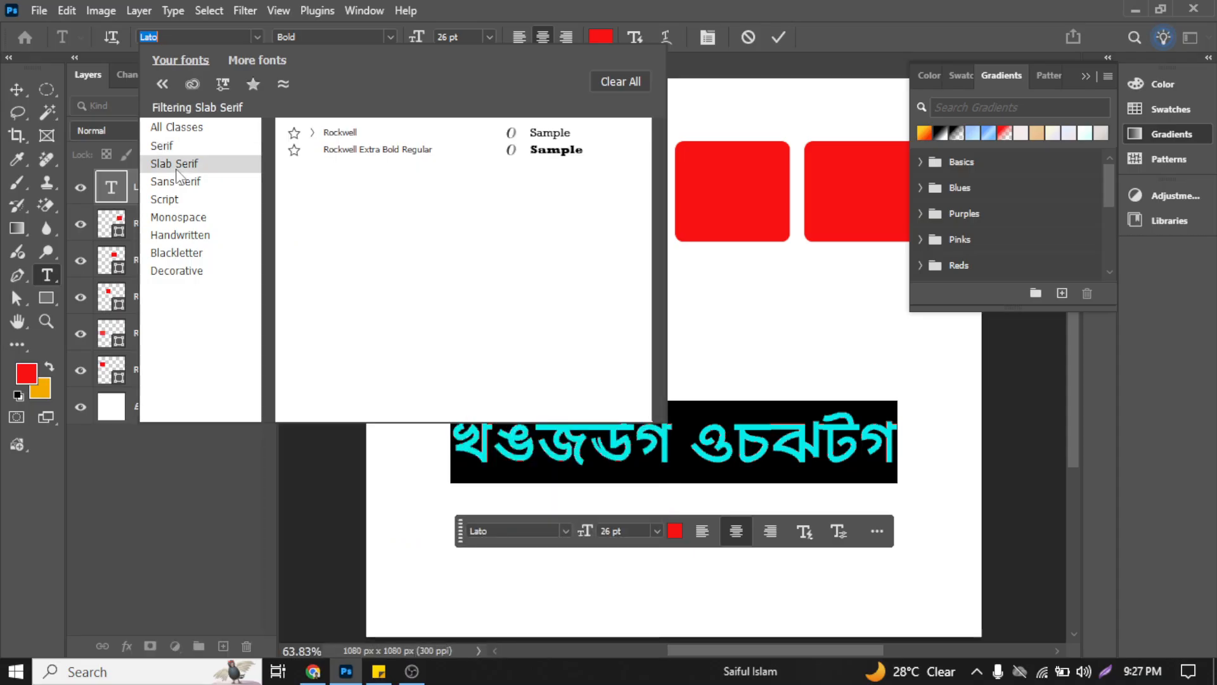
left_click(196, 182)
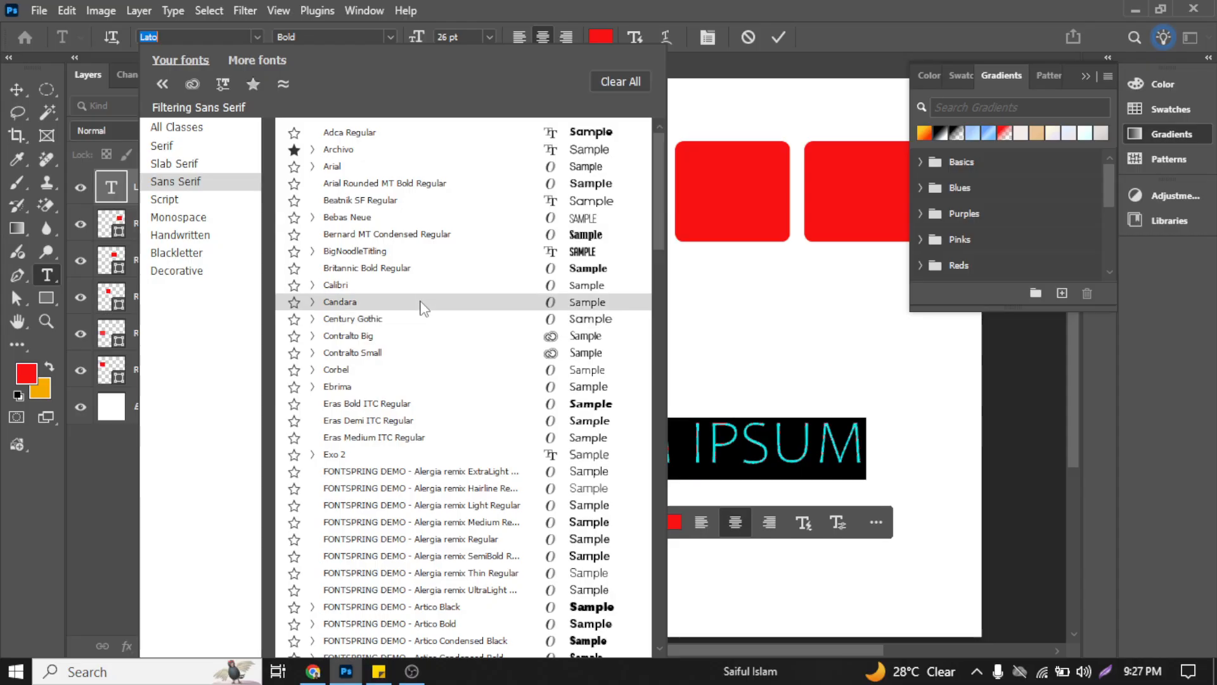
scroll(422, 306, "down", 6)
scroll(419, 307, "down", 3)
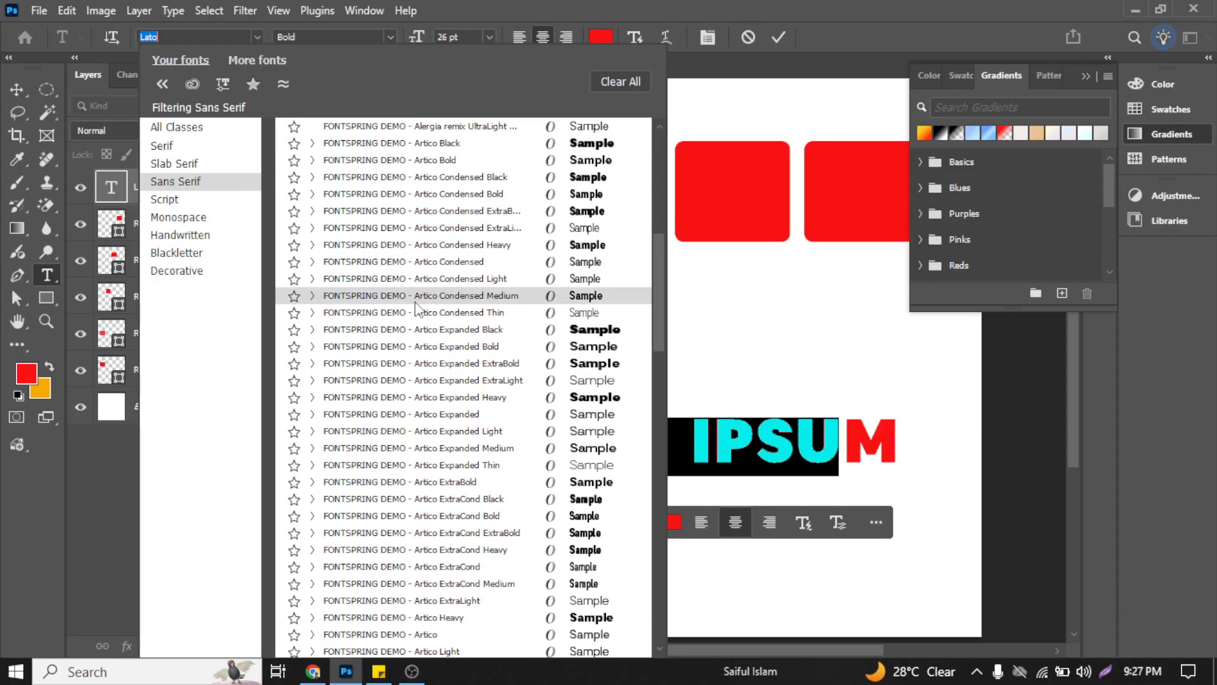
scroll(419, 307, "up", 7)
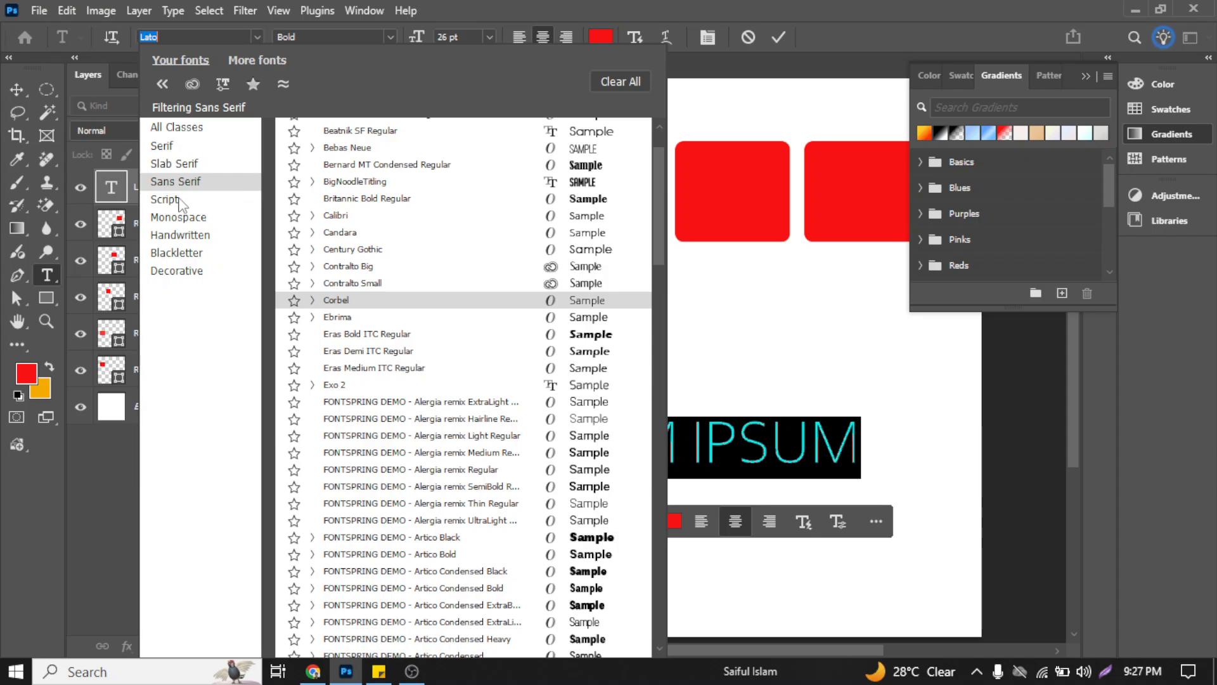
Step: Look through the Script and Monospace font classes, return to All Classes and close the list without choosing another font
left_click(165, 200)
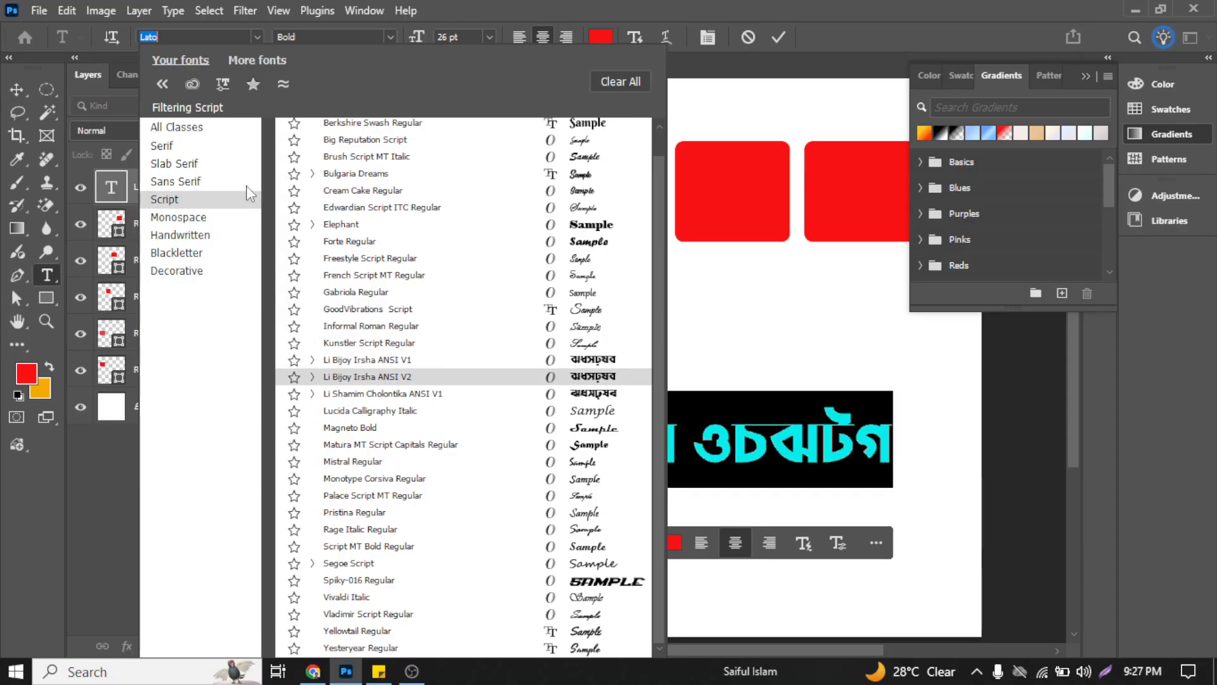
left_click(176, 218)
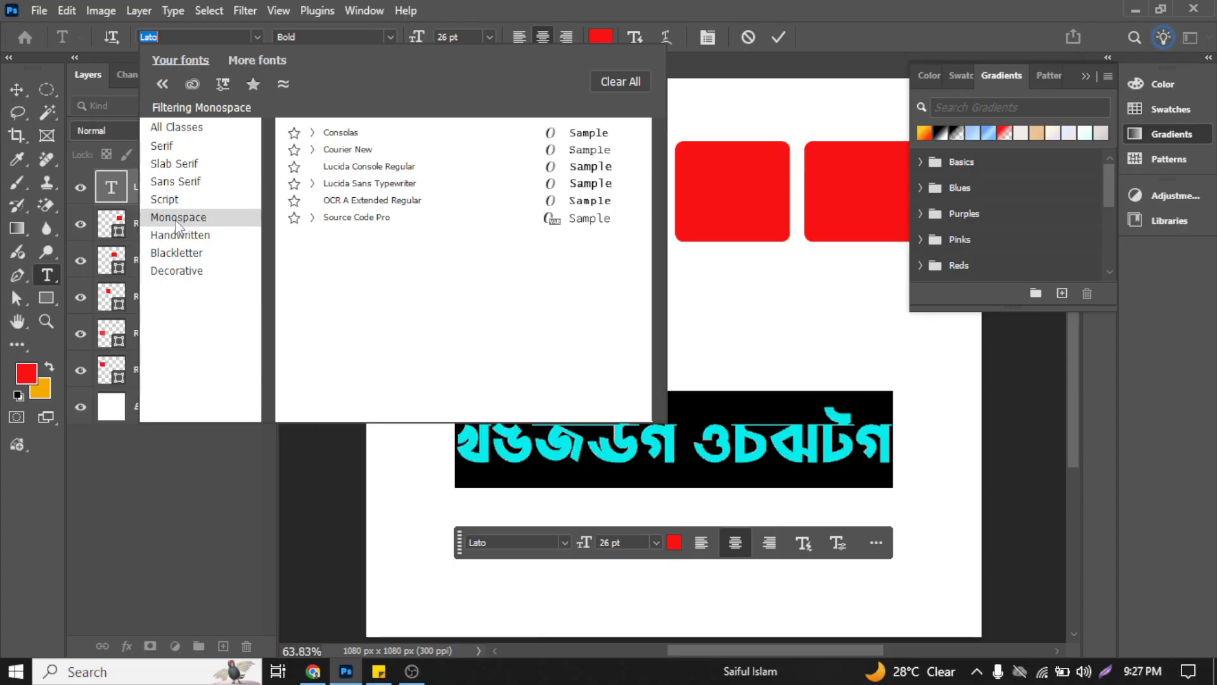
left_click(171, 128)
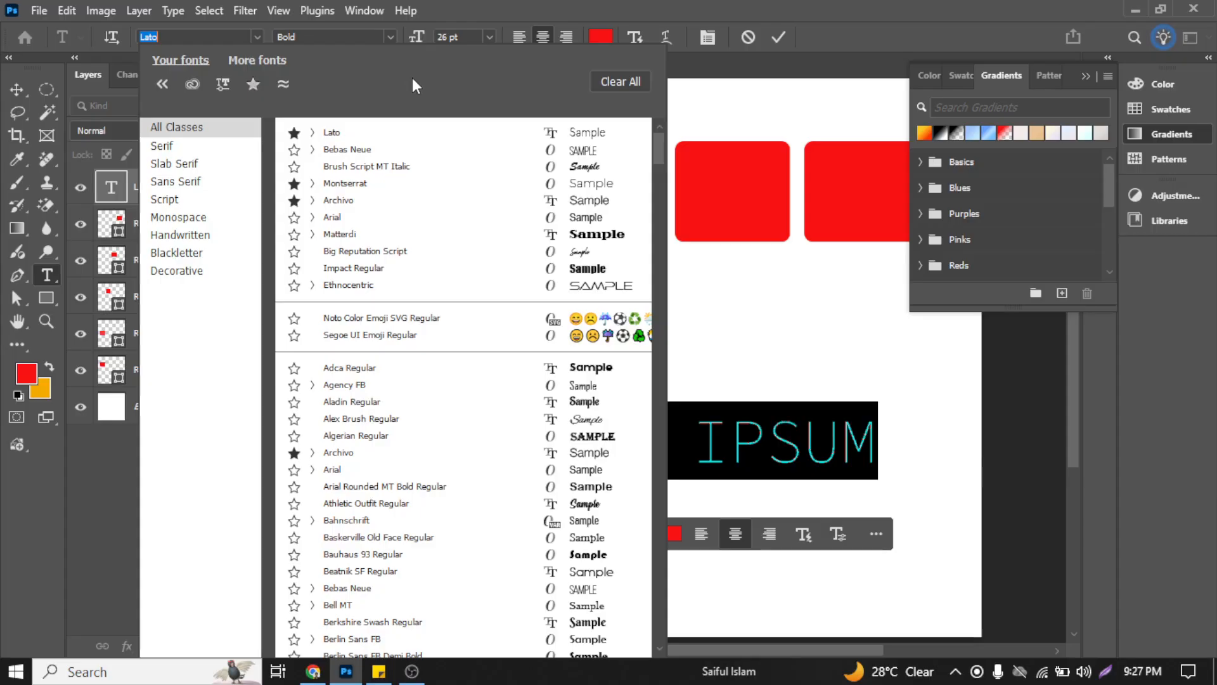
left_click(632, 7)
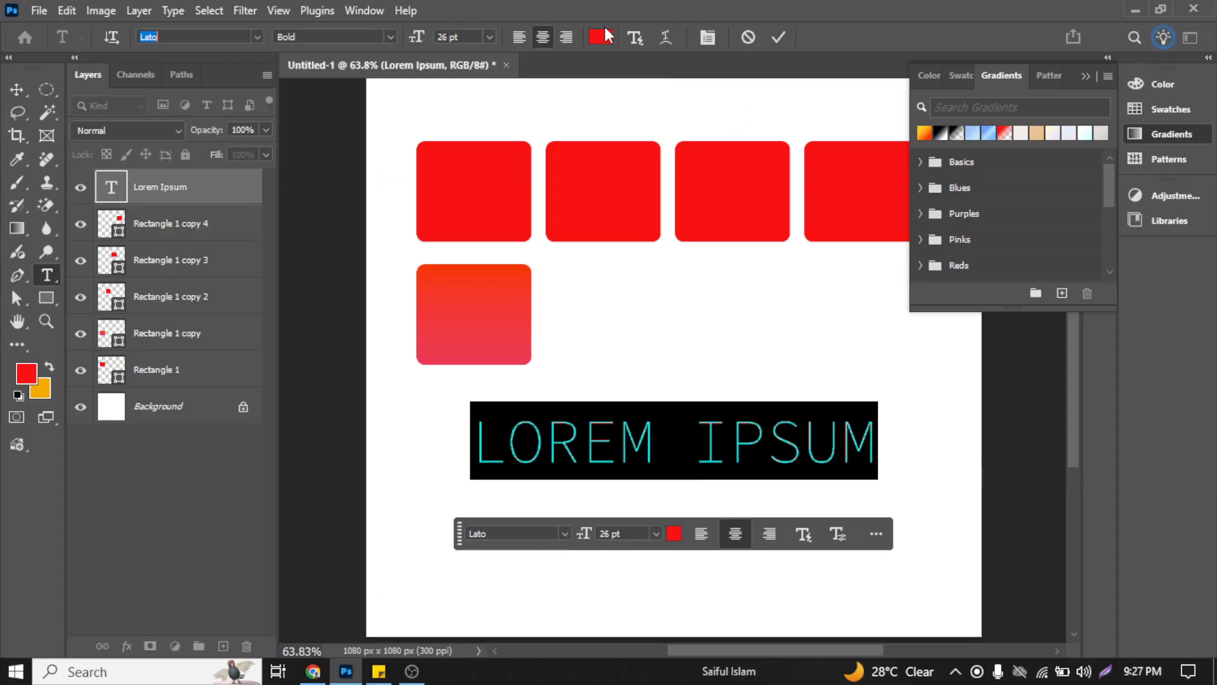
Step: Change the Lorem Ipsum text color to blue, #4568ff
left_click(598, 42)
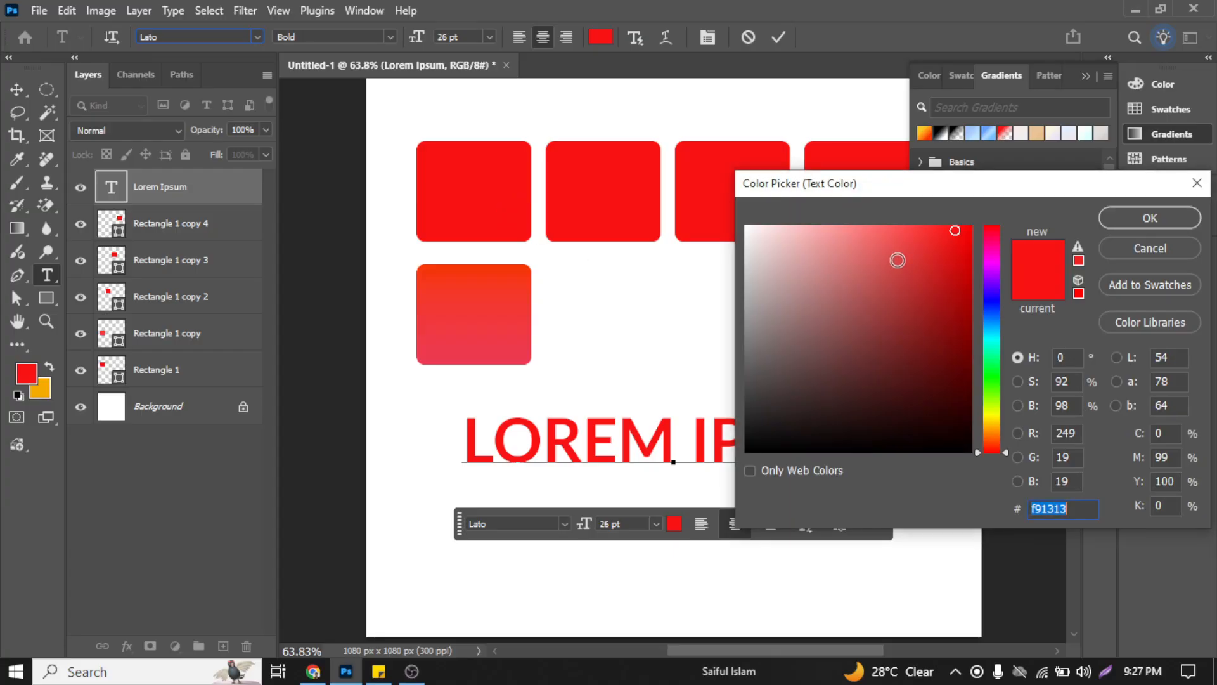
mouse_move(897, 260)
left_mouse_down()
mouse_move(847, 249)
mouse_move(895, 267)
mouse_move(897, 381)
mouse_move(847, 275)
mouse_move(763, 237)
mouse_move(830, 226)
mouse_move(870, 245)
left_mouse_up()
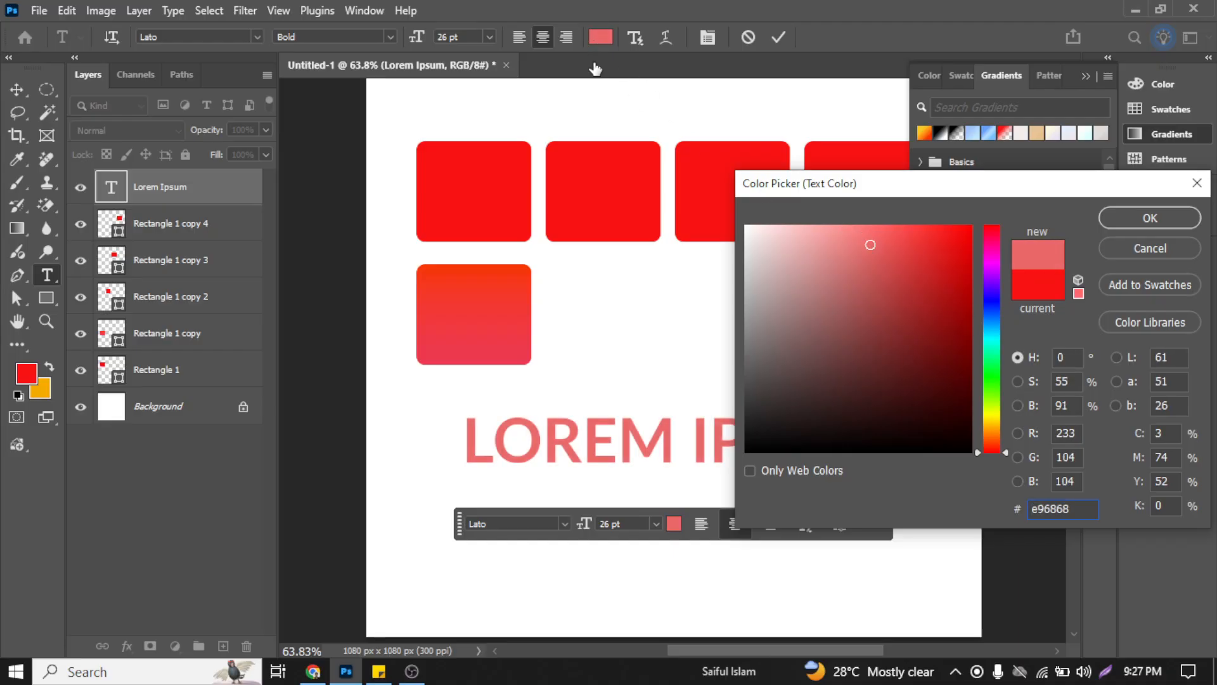
left_click(864, 238)
mouse_move(864, 239)
left_mouse_down()
mouse_move(913, 239)
mouse_move(877, 247)
left_mouse_up()
left_click(998, 292)
left_click_drag(998, 295, 998, 308)
mouse_move(955, 264)
left_mouse_down()
mouse_move(894, 228)
mouse_move(911, 217)
left_mouse_up()
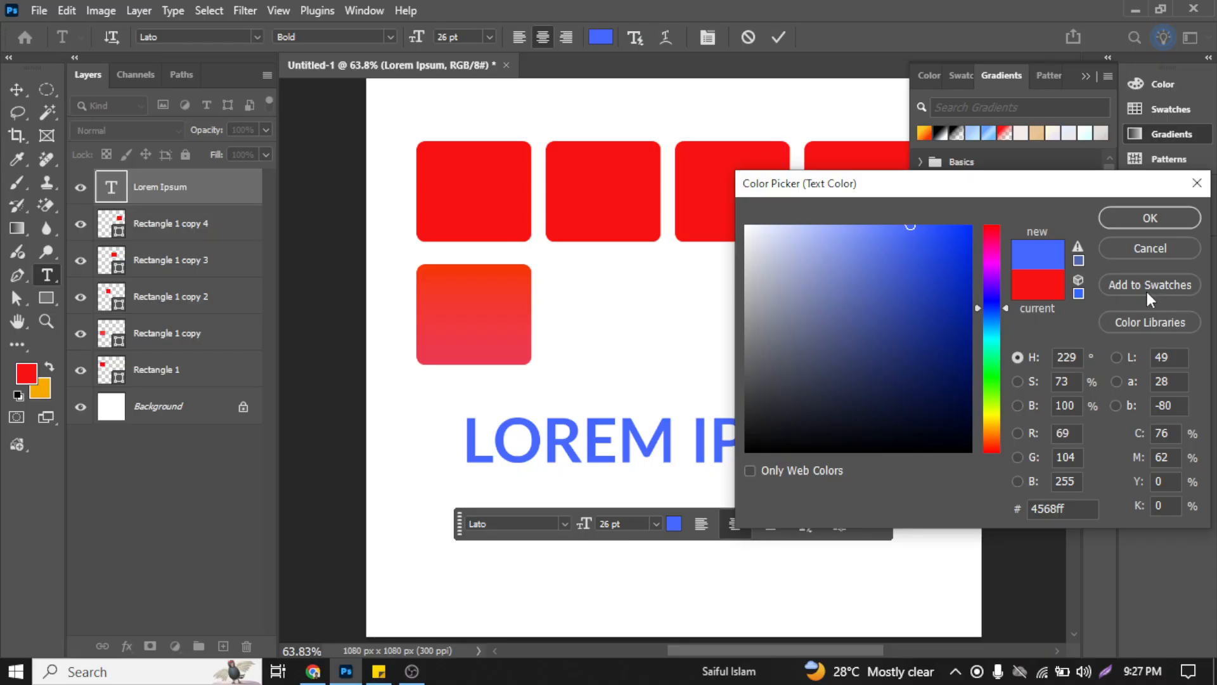
left_click(1139, 222)
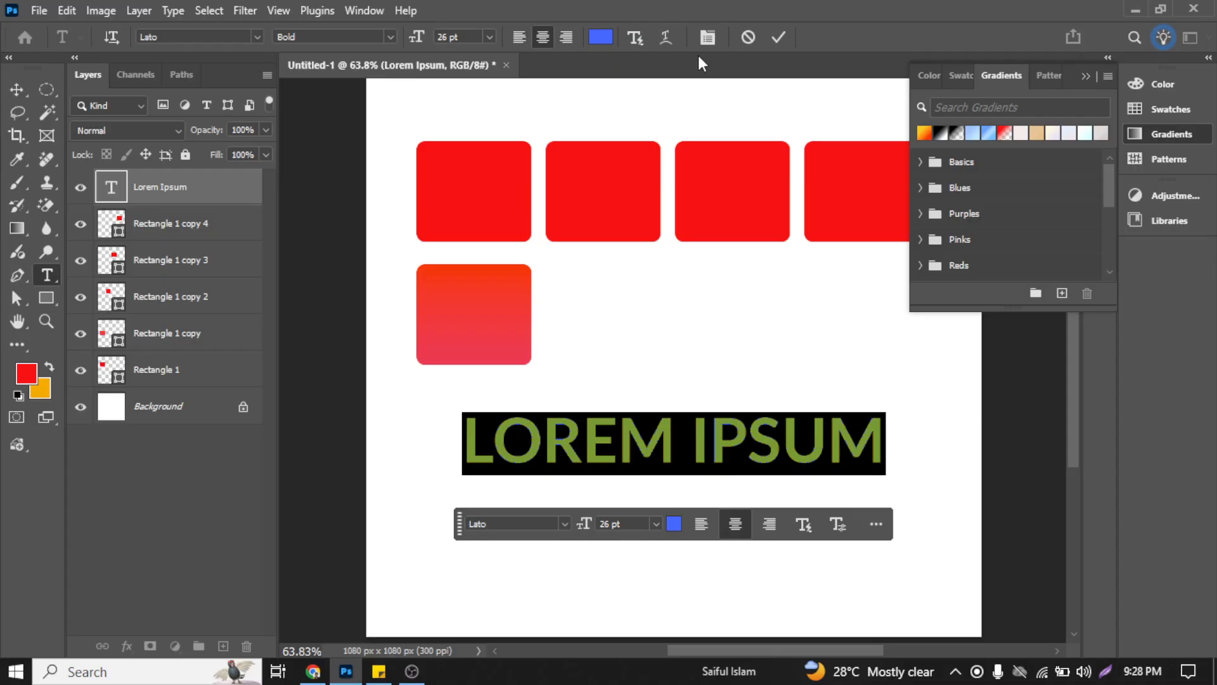
Step: Try left and right alignment on the Lorem Ipsum text, returning it to centered alignment
left_click(520, 38)
left_click(571, 40)
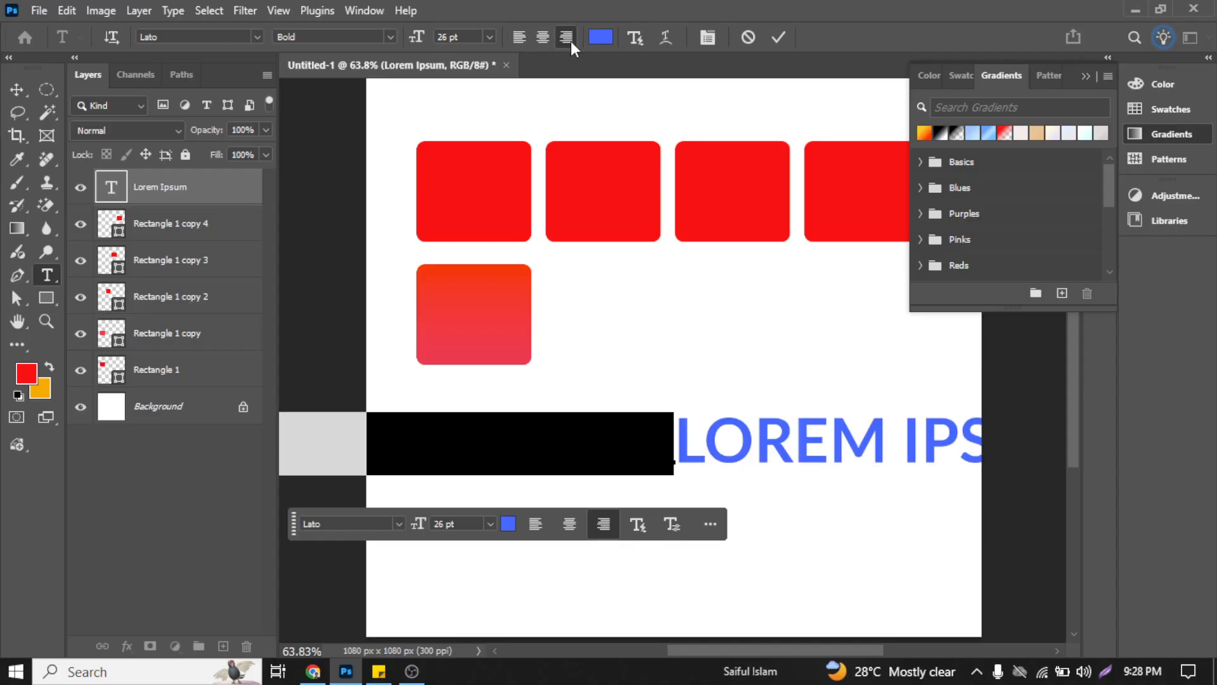
left_click(542, 38)
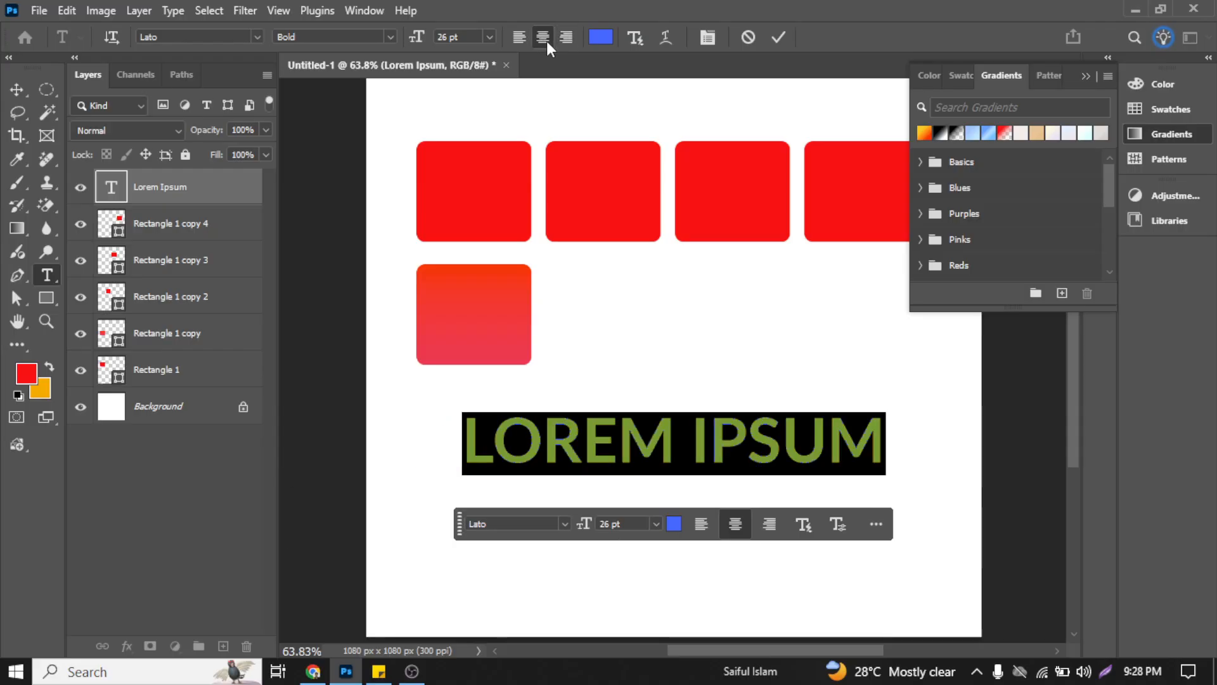
left_click(642, 35)
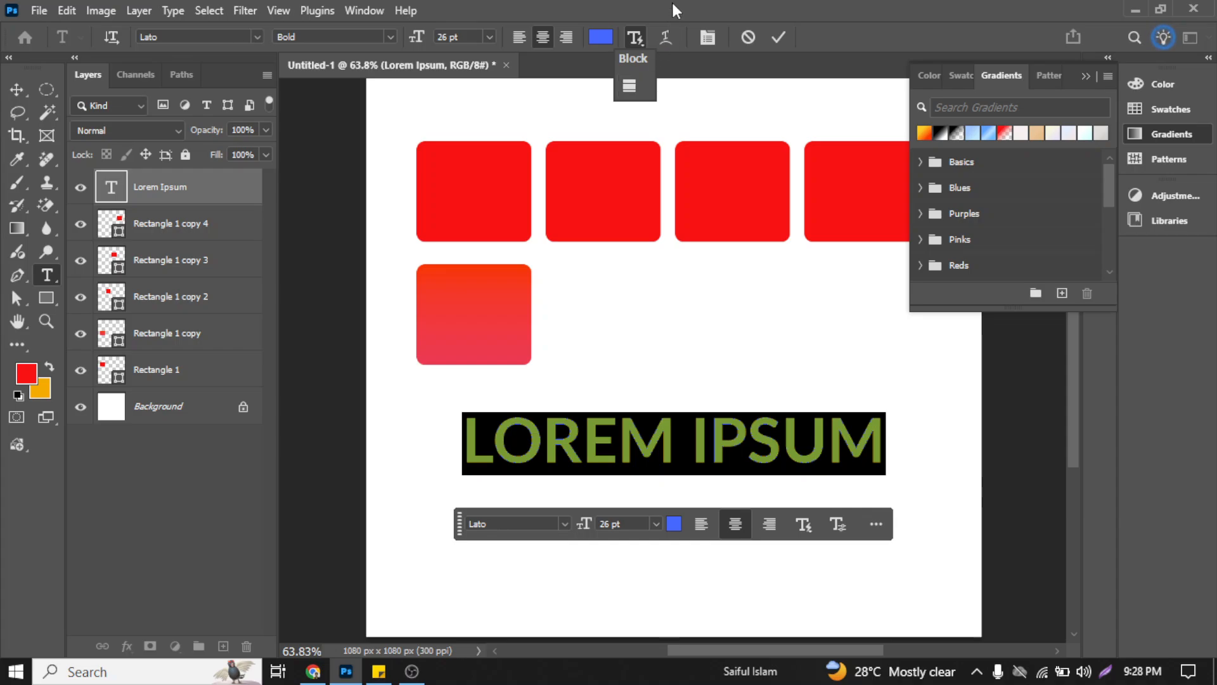
Step: Start warping the Lorem Ipsum text and preview the Arc warp style
left_click(667, 38)
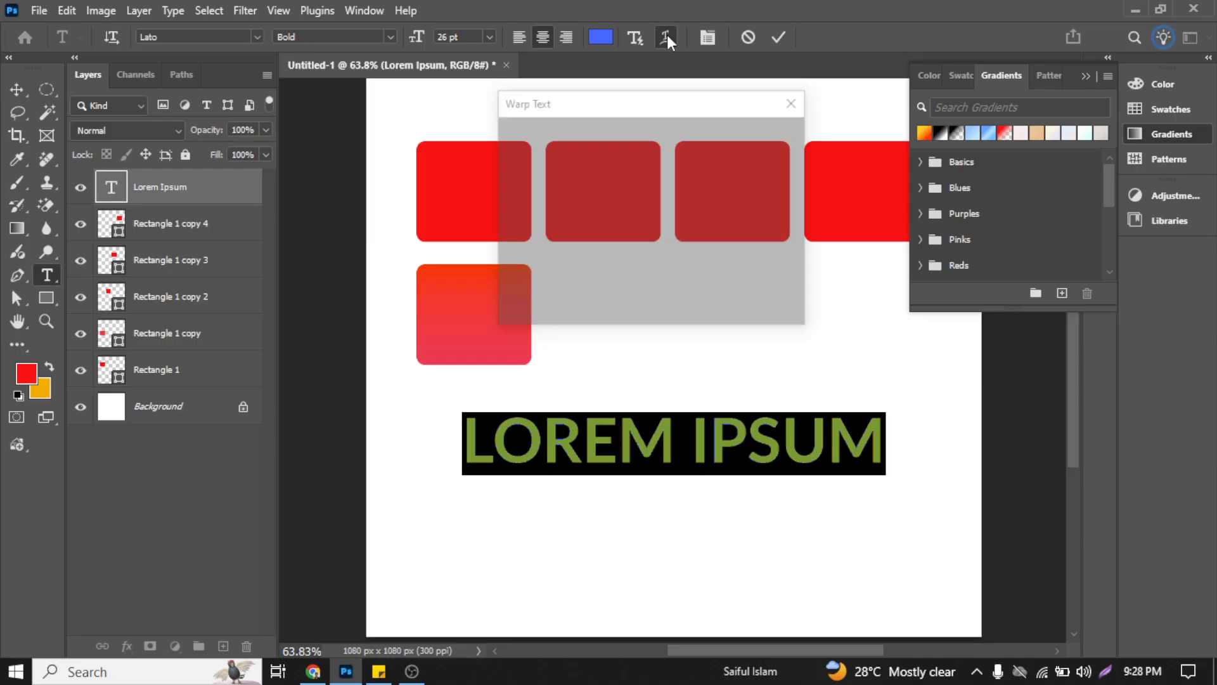
left_click(626, 131)
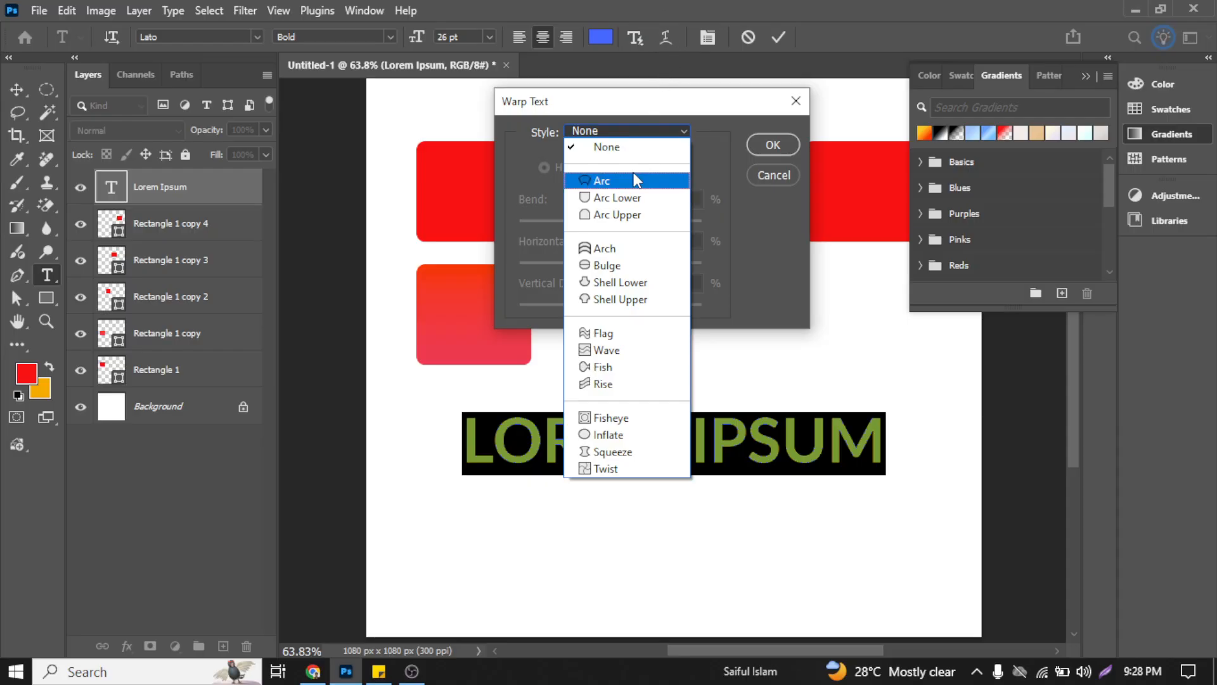
left_click(551, 105)
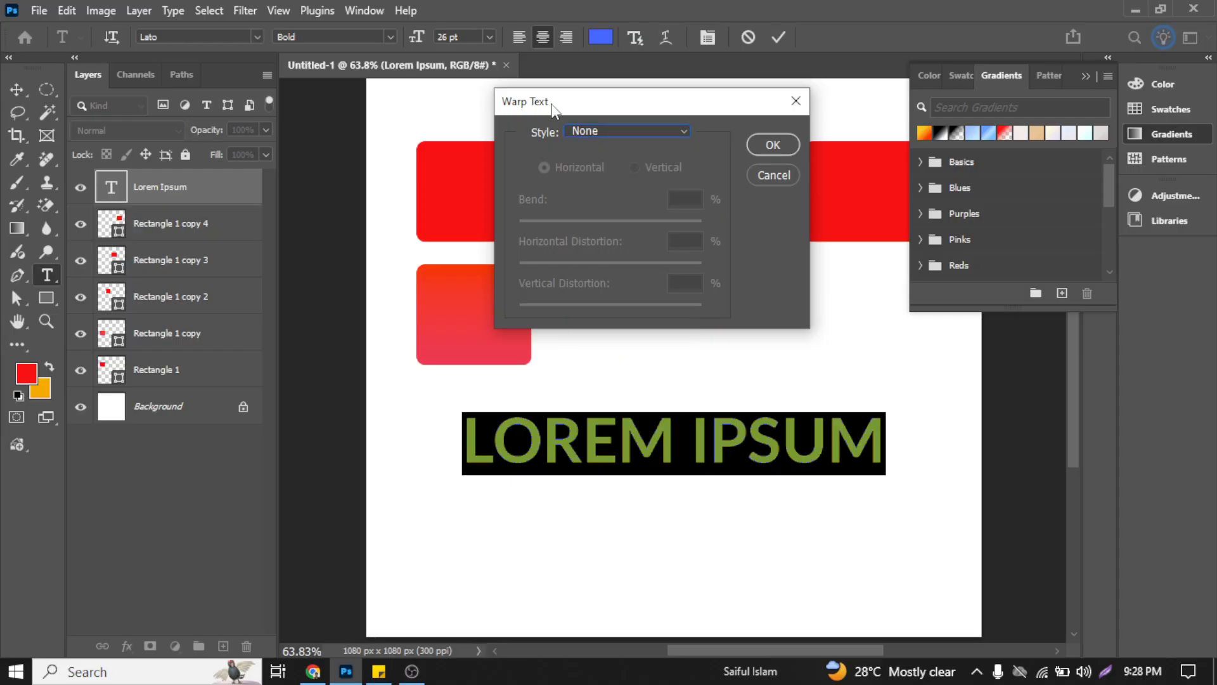
left_click(587, 130)
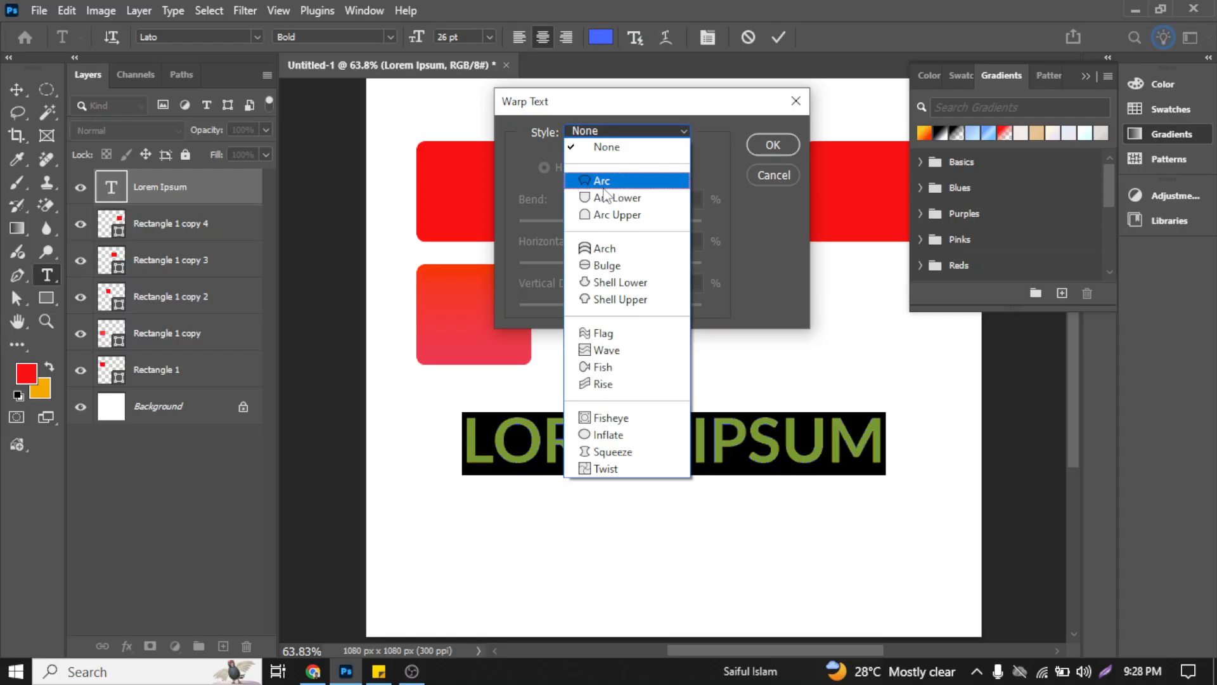
left_click(602, 182)
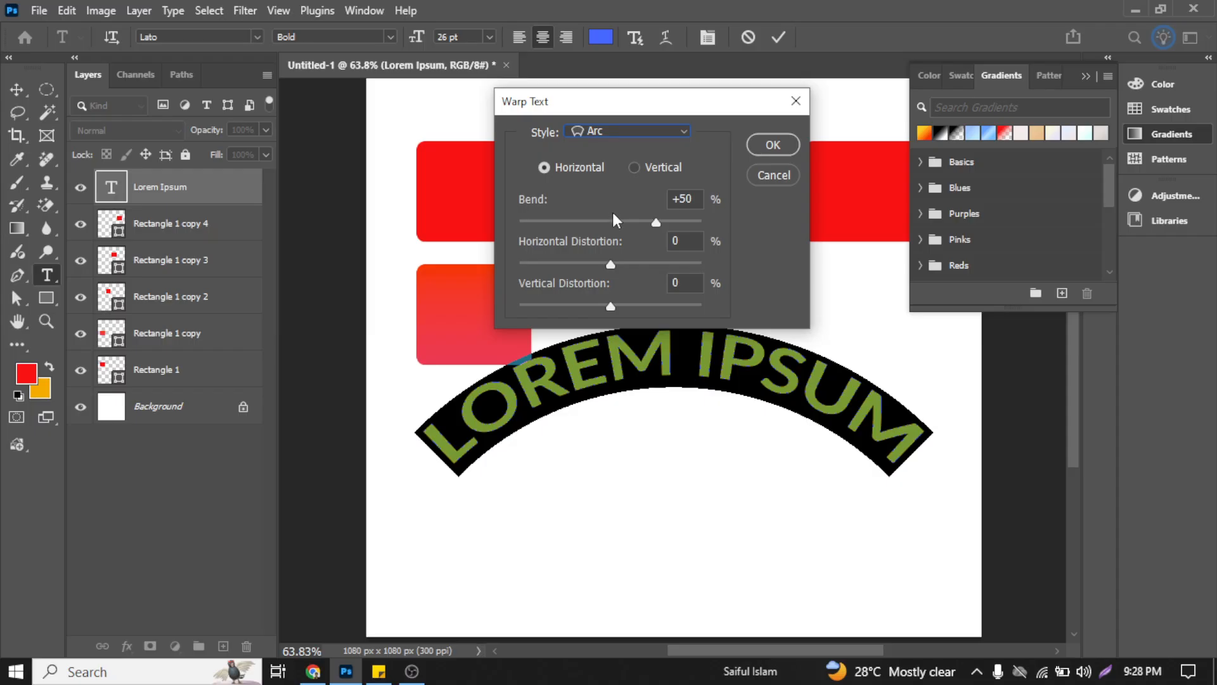
Step: Preview the Arc Lower, Arc Upper and Arch warp styles on the text
left_click(606, 134)
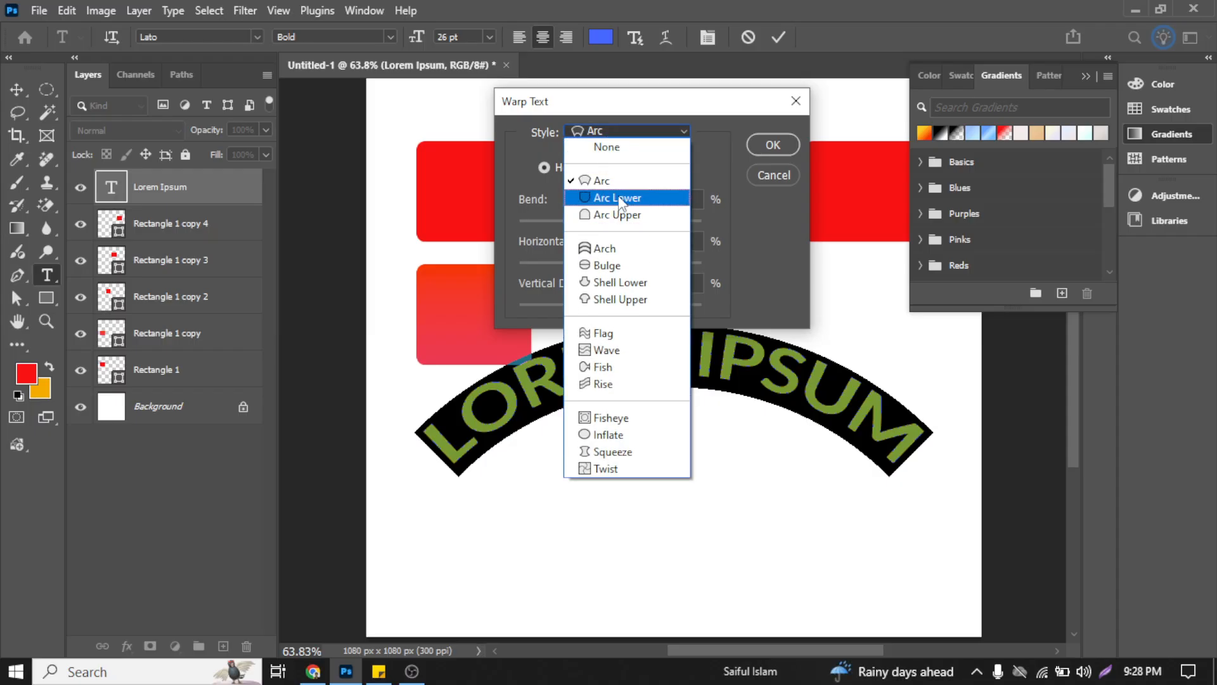
left_click(618, 195)
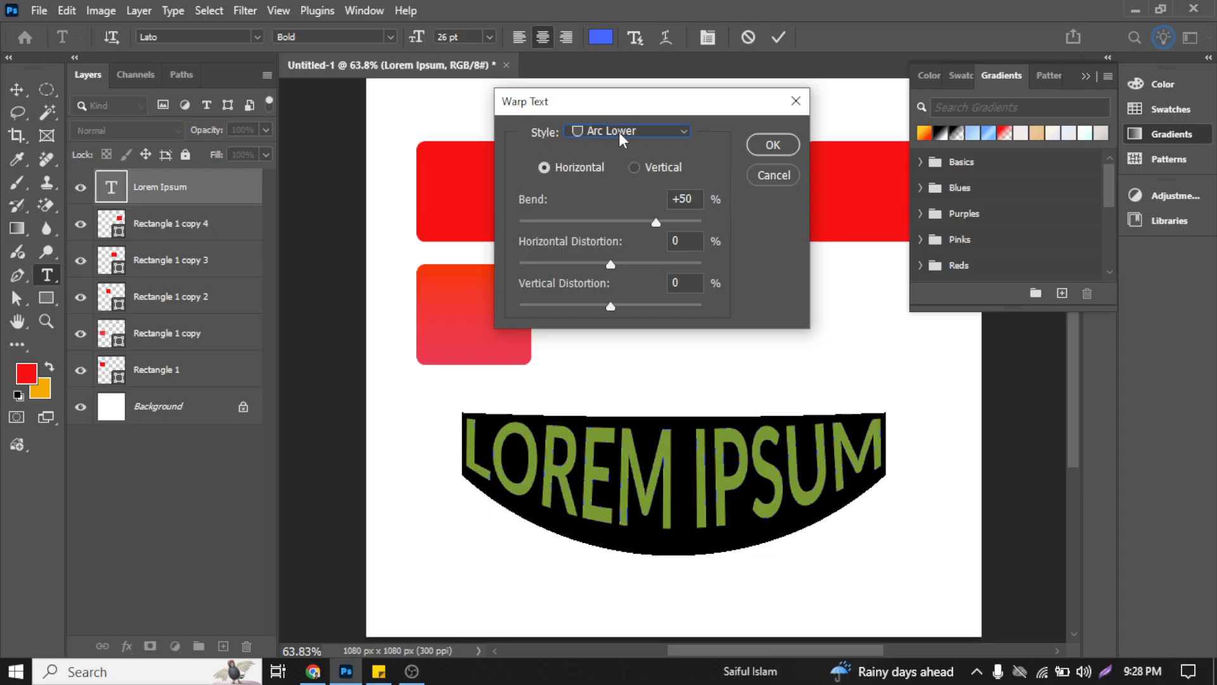
left_click(618, 132)
left_click(623, 207)
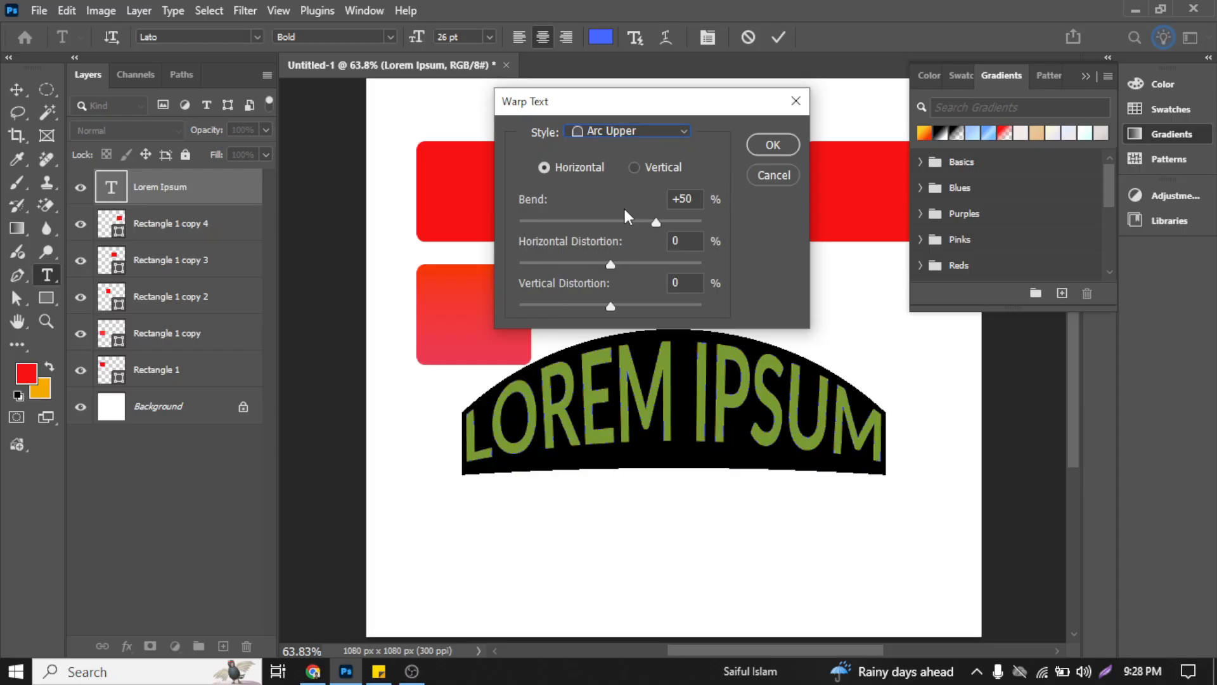
left_click(626, 132)
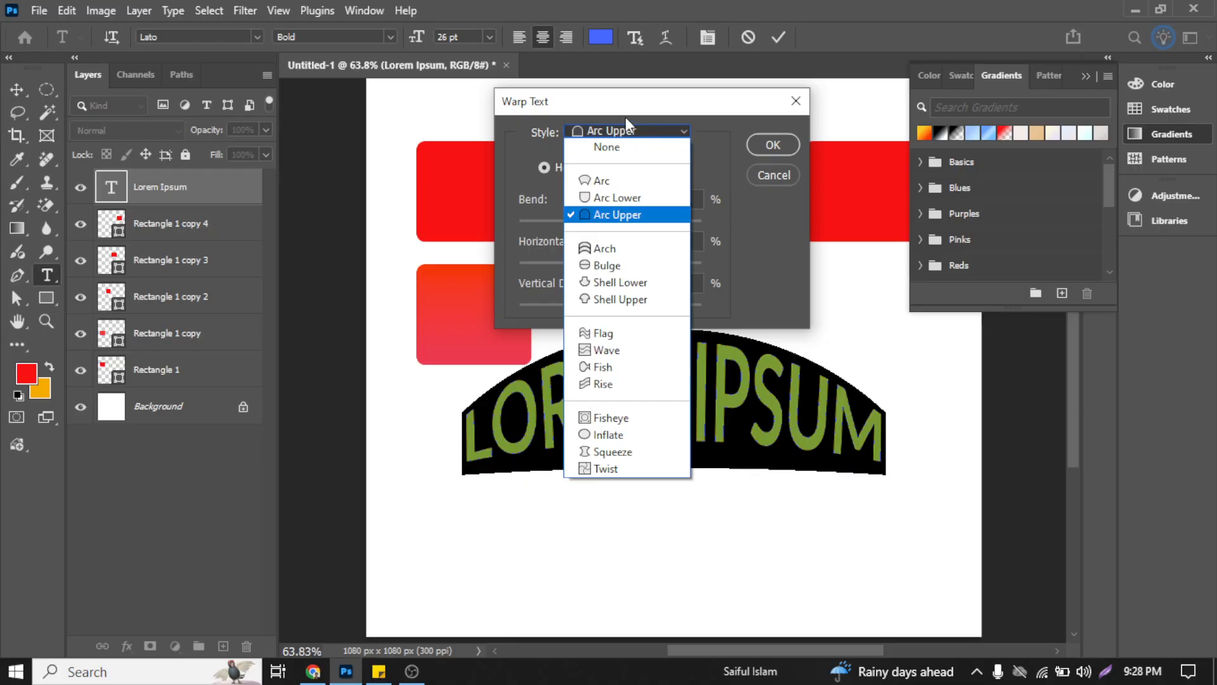
left_click(607, 249)
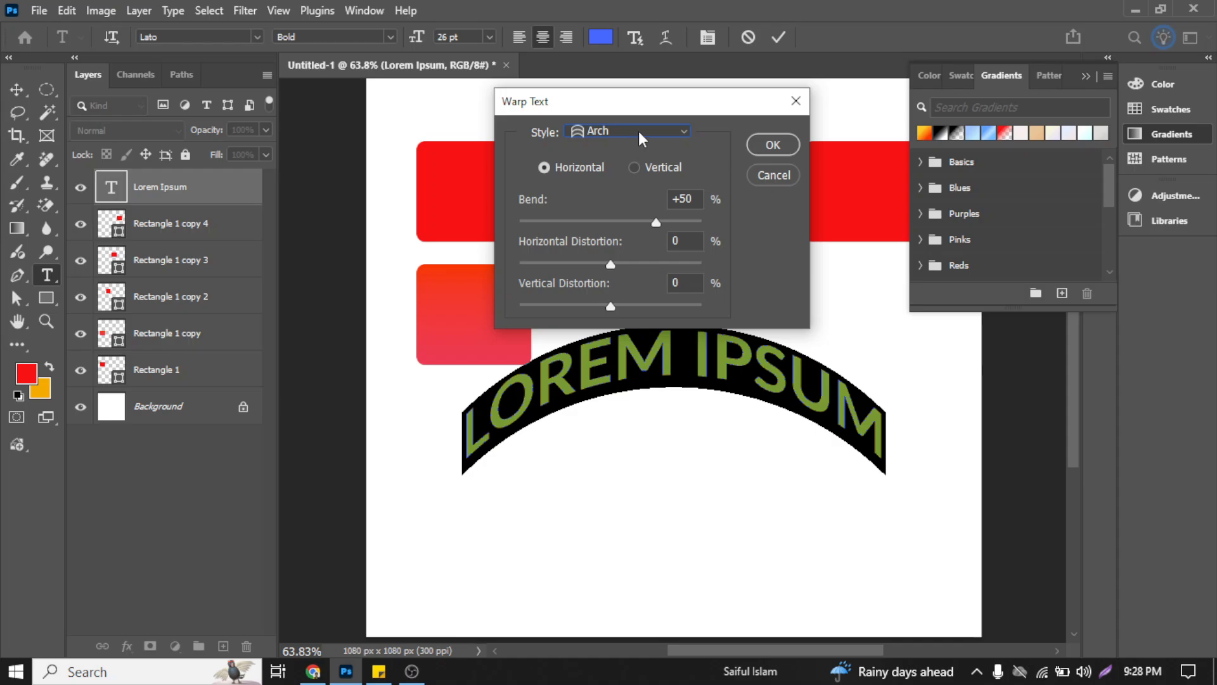
Step: Preview the Bulge, Shell Lower and Shell Upper warp styles on the text
left_click(638, 131)
left_click(632, 266)
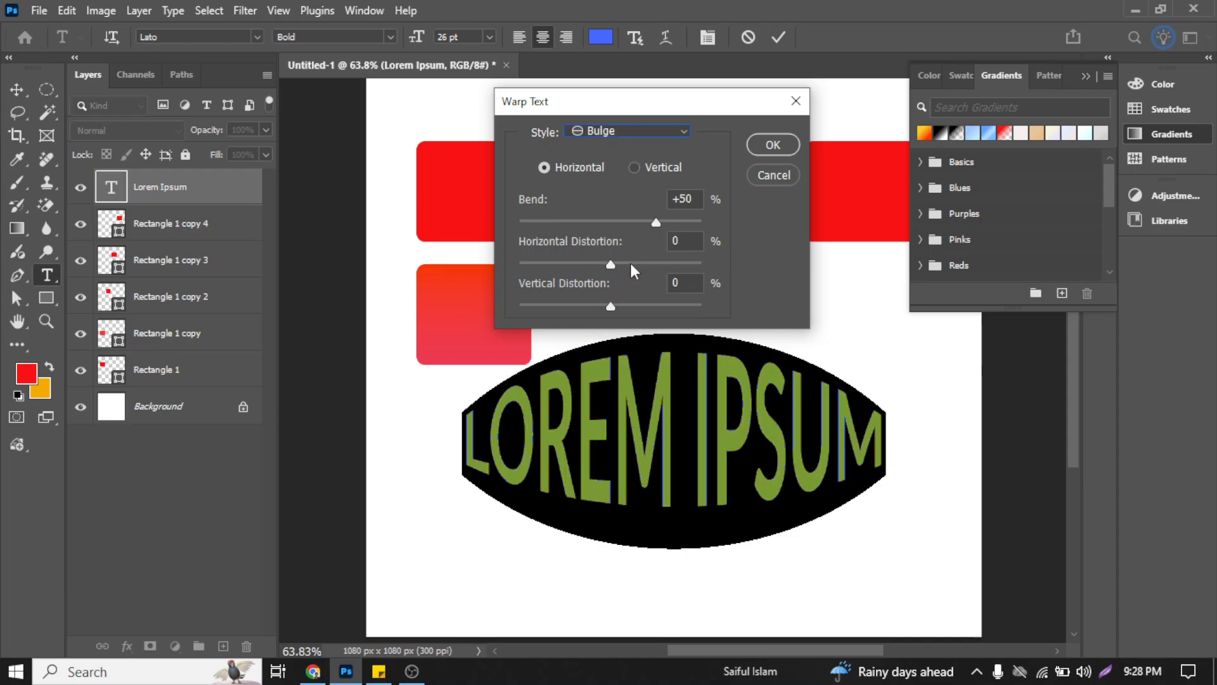
left_click(614, 133)
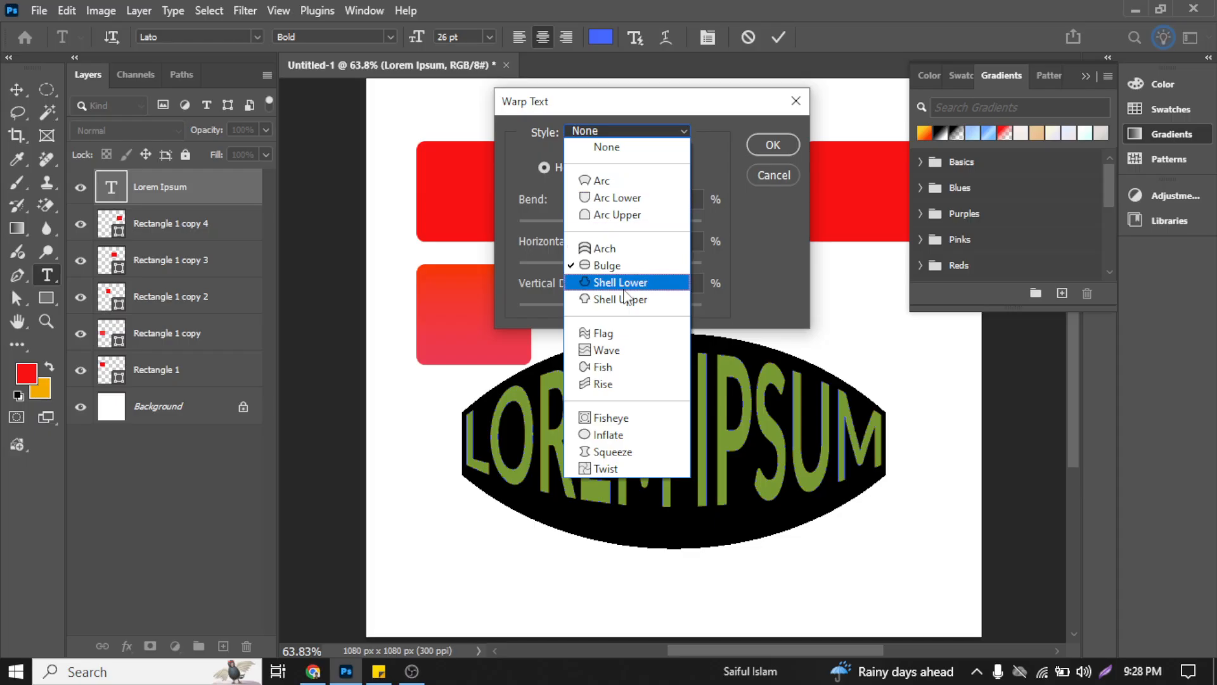
left_click(625, 285)
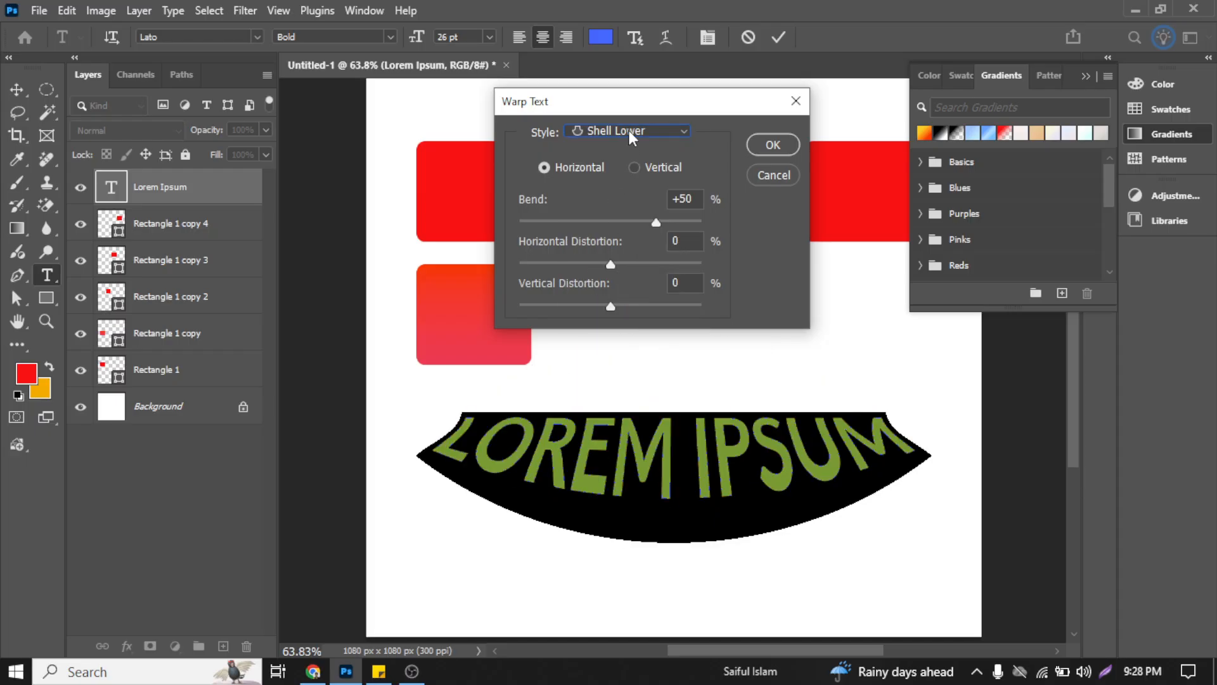
left_click(631, 133)
left_click(645, 299)
Step: Switch the text warp back to Arc and reset the warp style to None
left_click(641, 135)
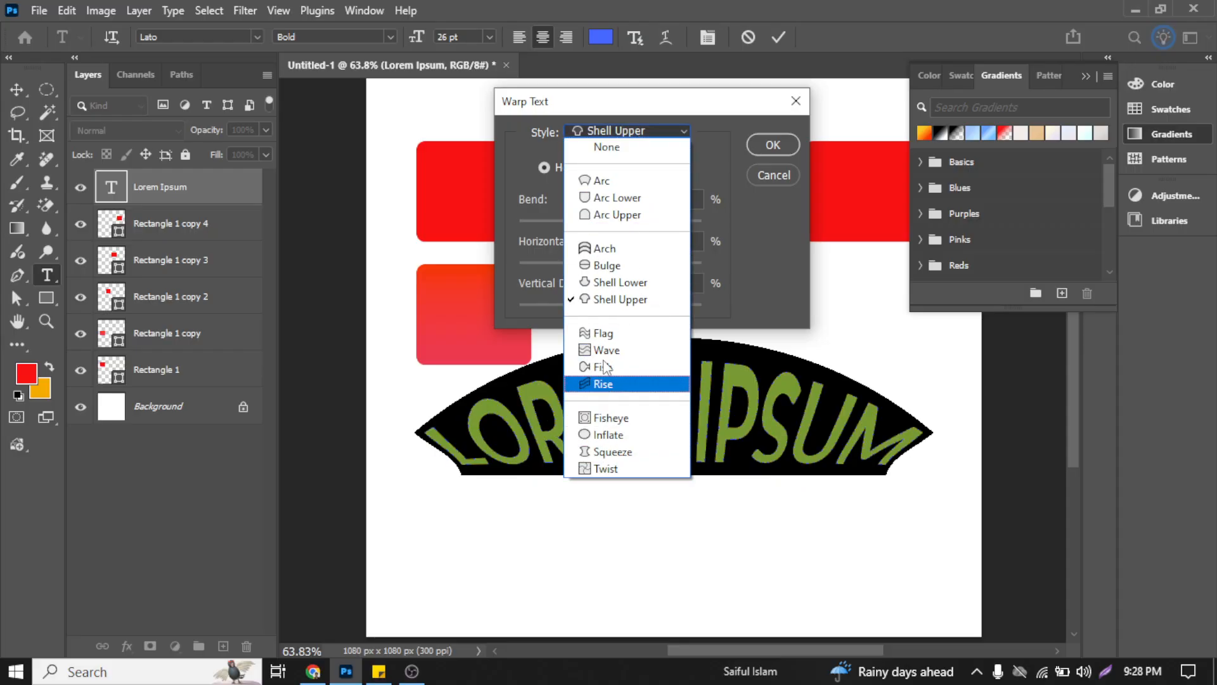
left_click(619, 181)
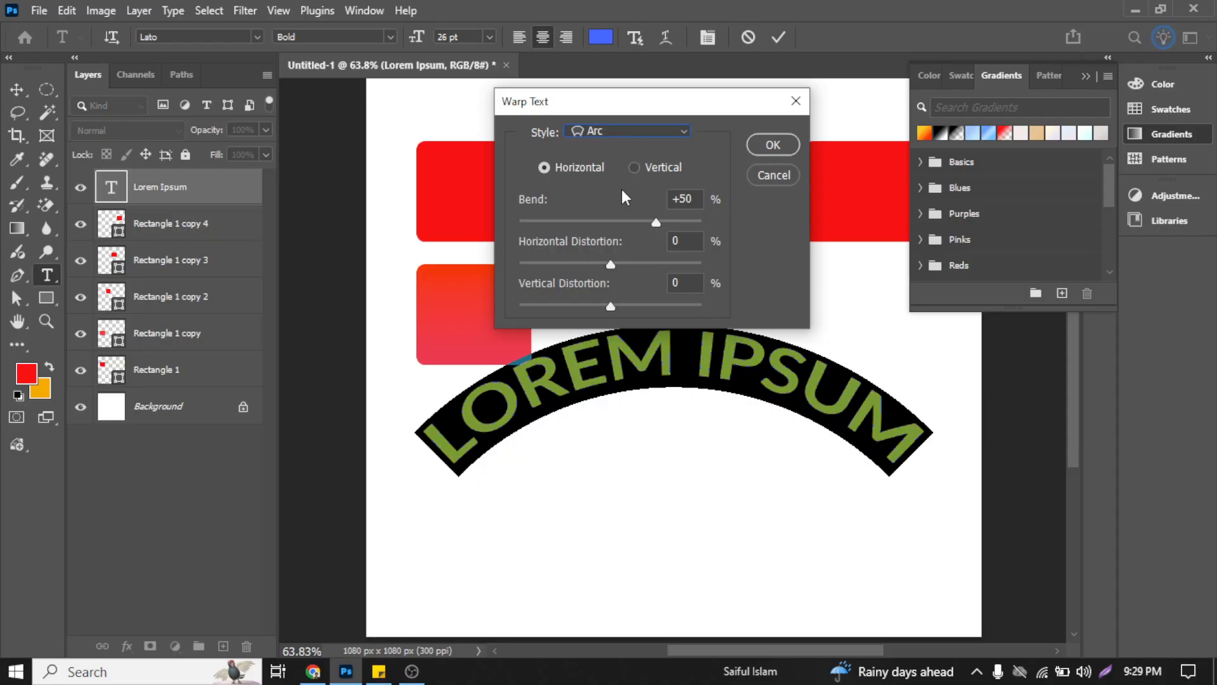
left_click(610, 134)
left_click(607, 152)
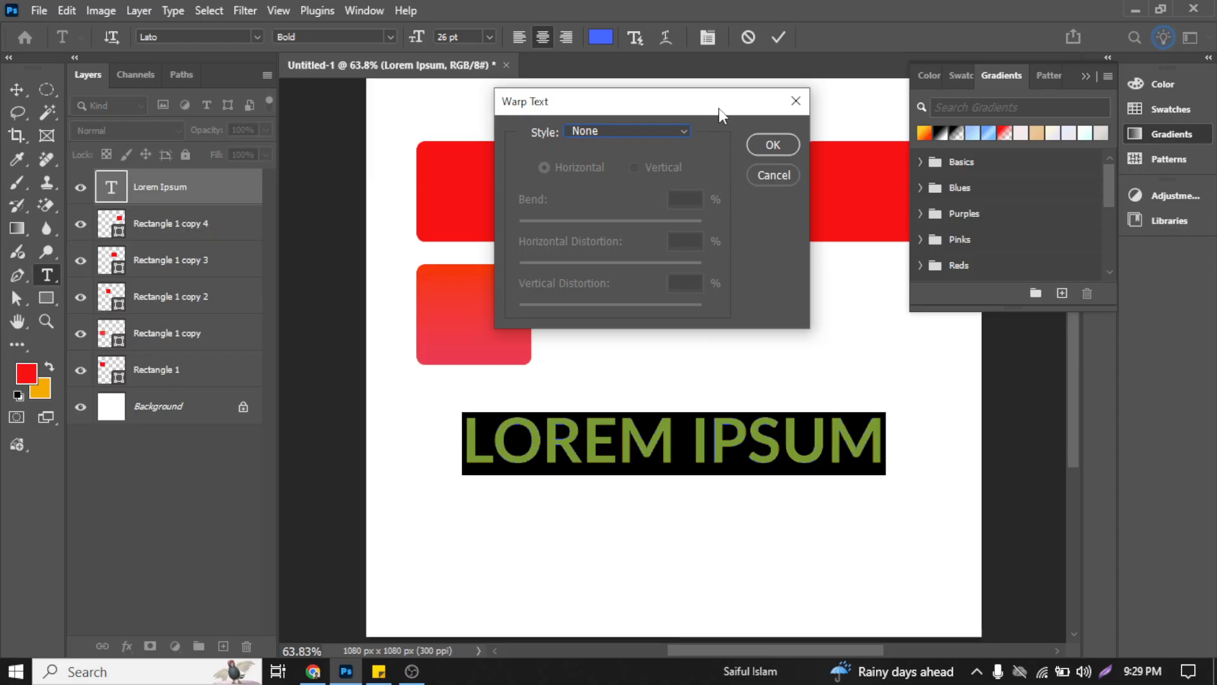
Step: Set the text's warp style to Arc, with the Warp Text dialog moved aside
left_click_drag(719, 108, 648, 119)
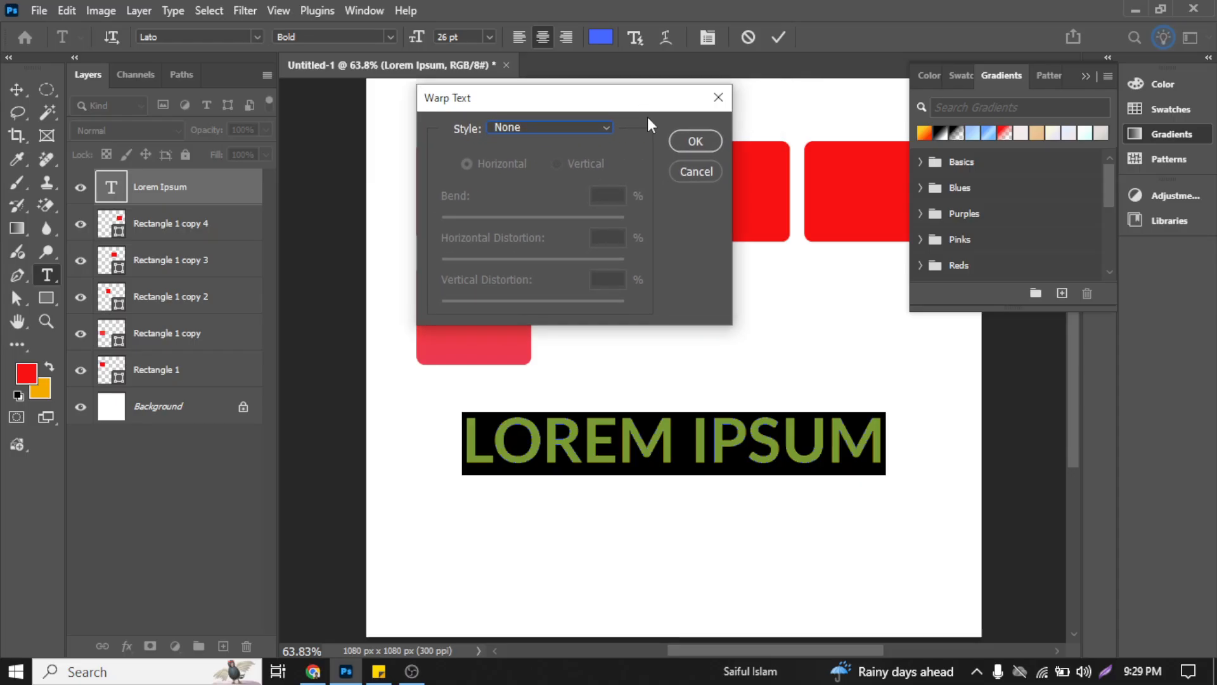
left_click(603, 126)
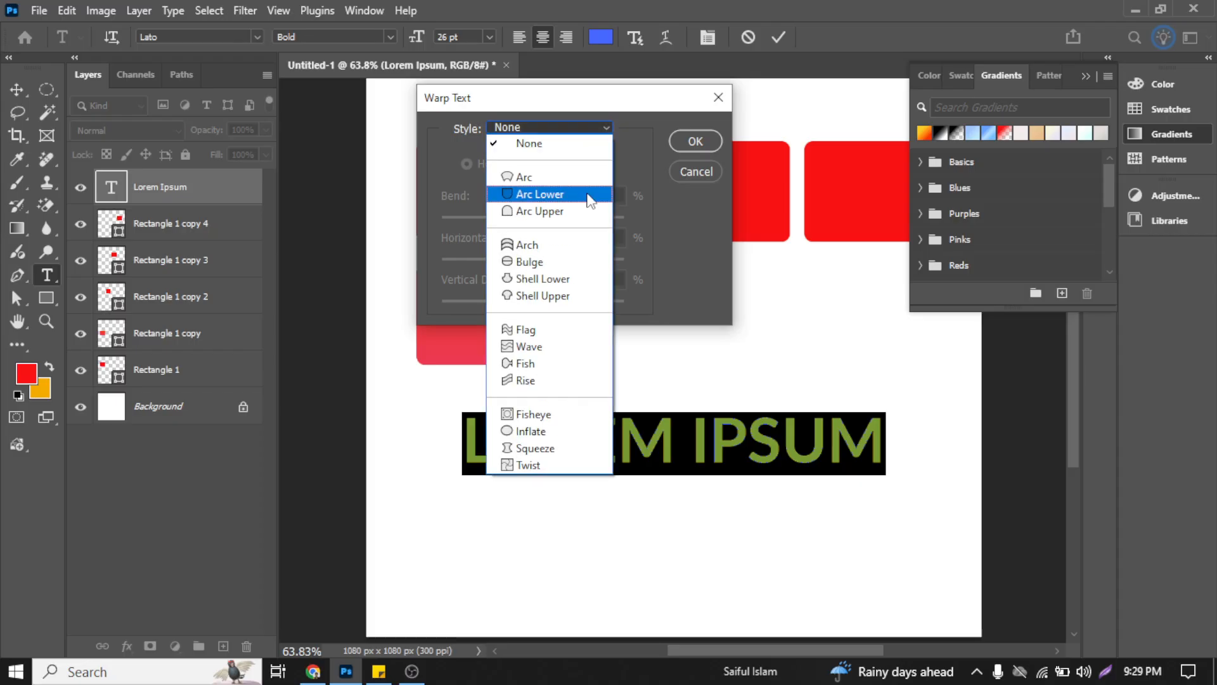
left_click(582, 178)
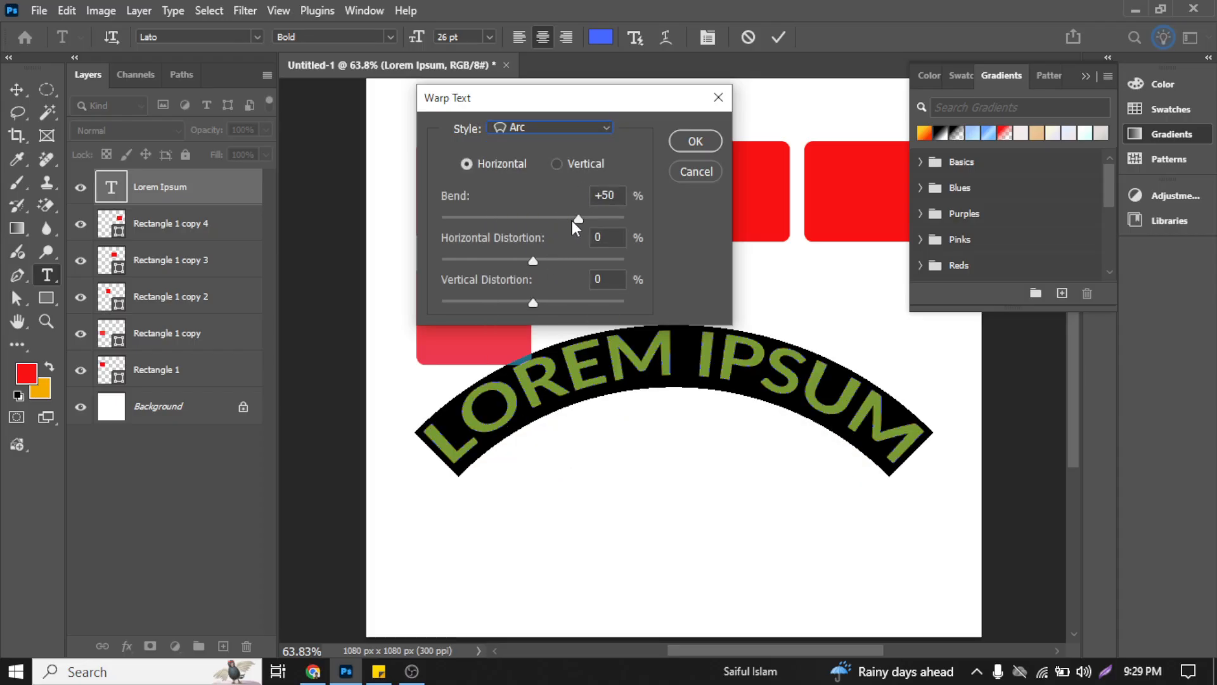
Step: Try different bend amounts on the Arc warp, including +51% and +100%, ending at +47%
left_click_drag(573, 222, 610, 229)
mouse_move(587, 220)
left_mouse_down()
mouse_move(559, 219)
mouse_move(579, 222)
left_mouse_up()
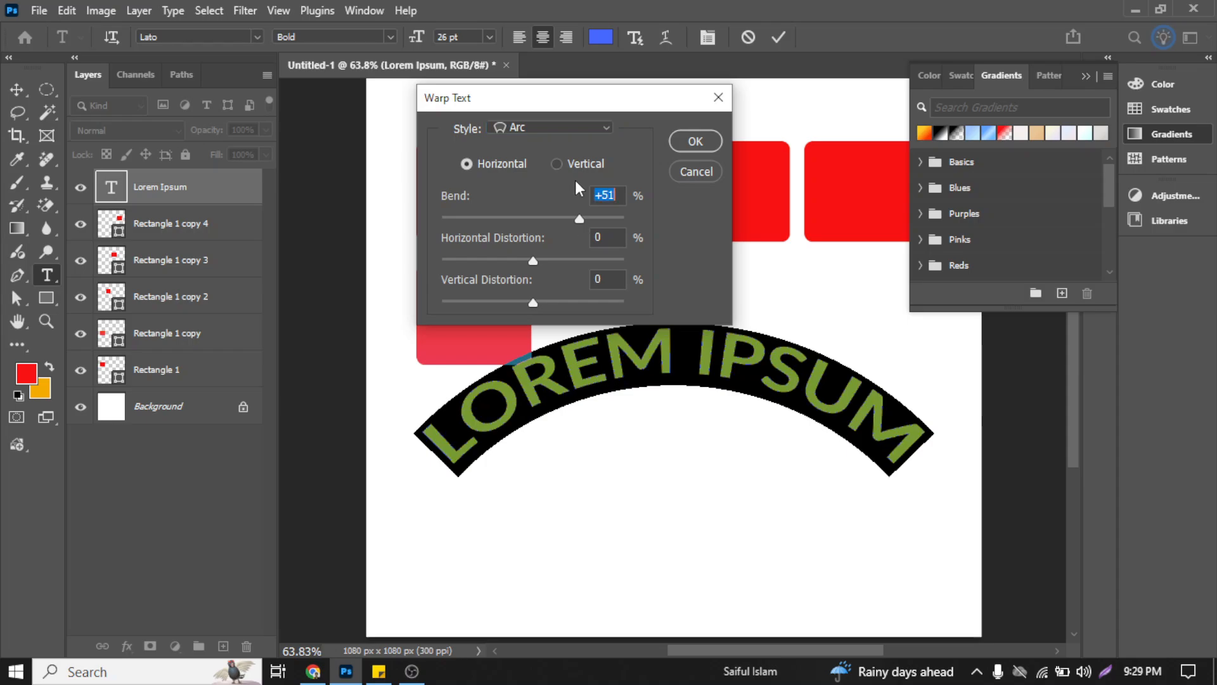
left_click_drag(588, 97, 377, 96)
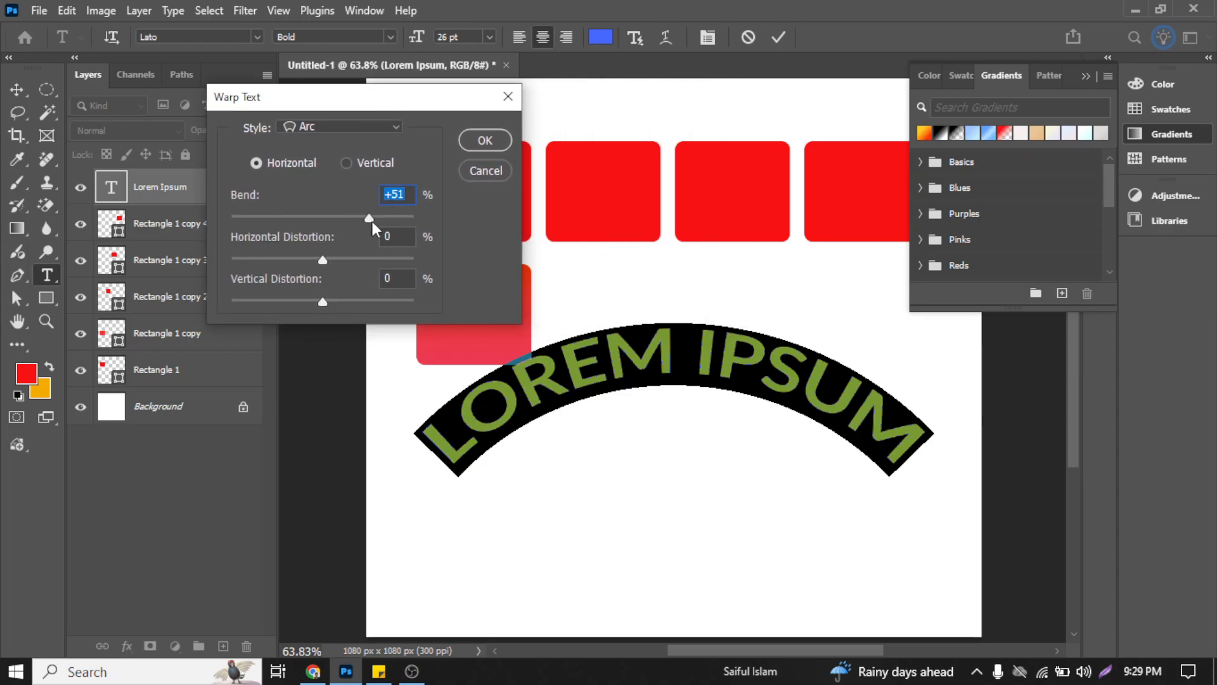
left_click_drag(371, 222, 415, 230)
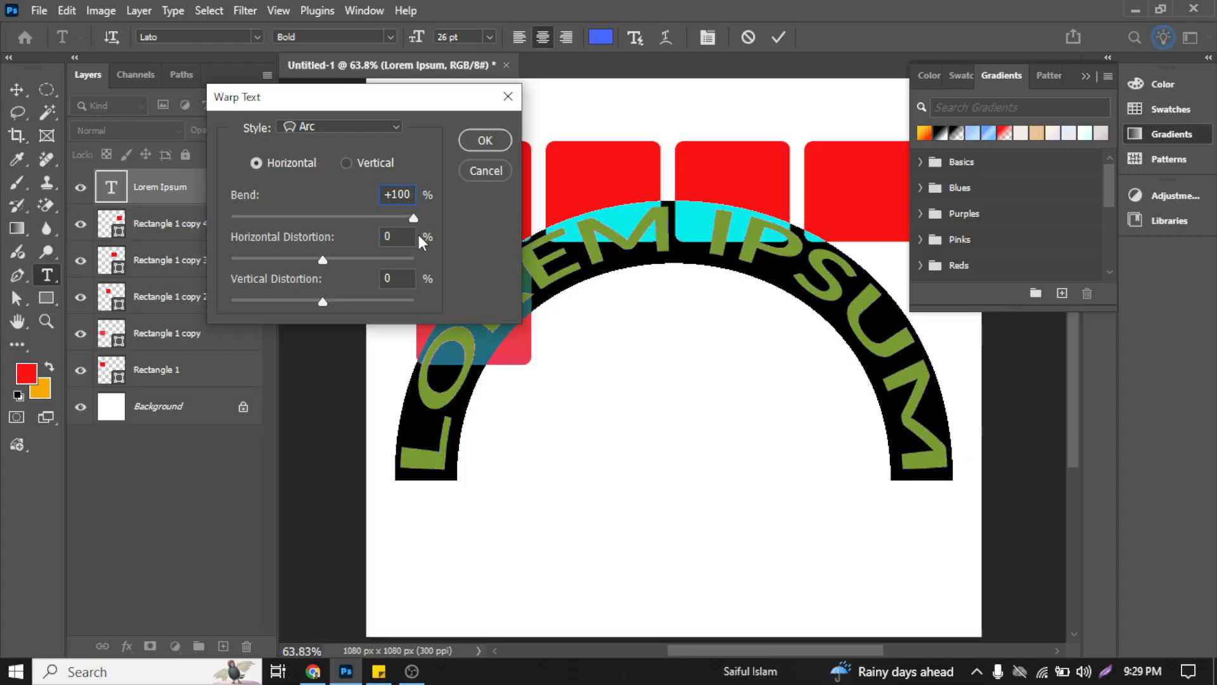
left_click_drag(364, 101, 253, 88)
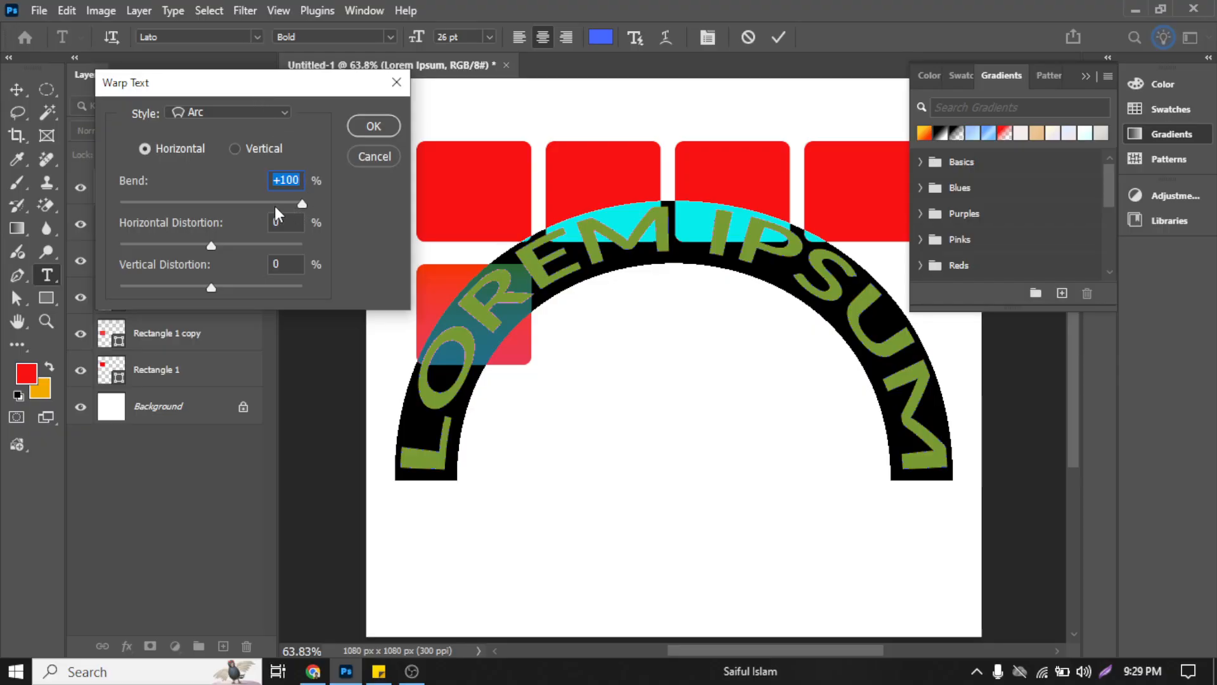
left_click_drag(275, 207, 253, 199)
Step: Try a horizontal distortion of +45% on the Arc warp, raise the bend to +55% and lower the distortion to +42%
left_click_drag(210, 246, 252, 249)
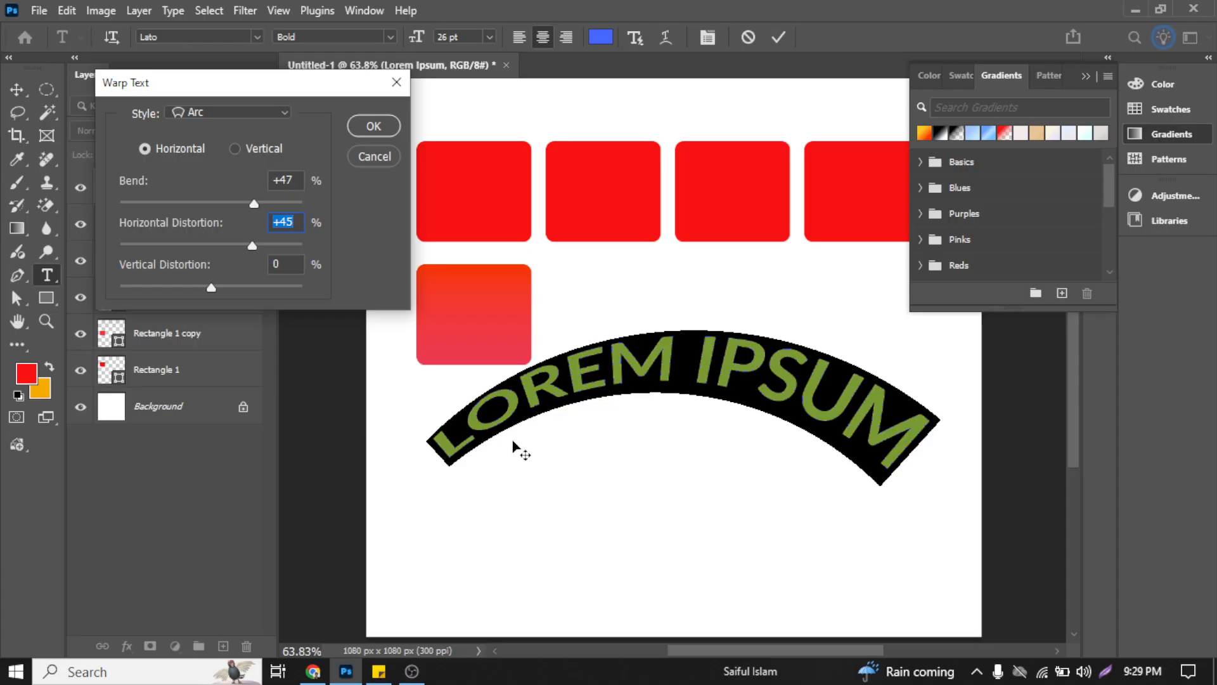
left_click_drag(255, 202, 261, 203)
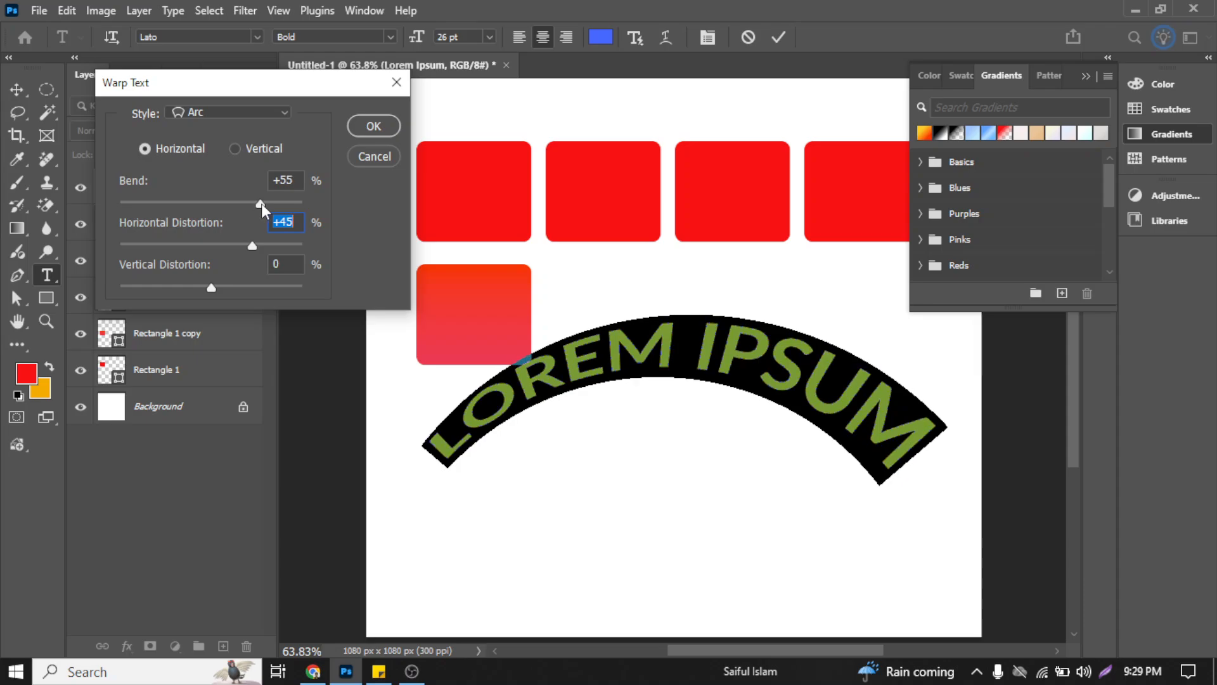
mouse_move(254, 249)
left_mouse_down()
mouse_move(267, 241)
mouse_move(251, 243)
left_mouse_up()
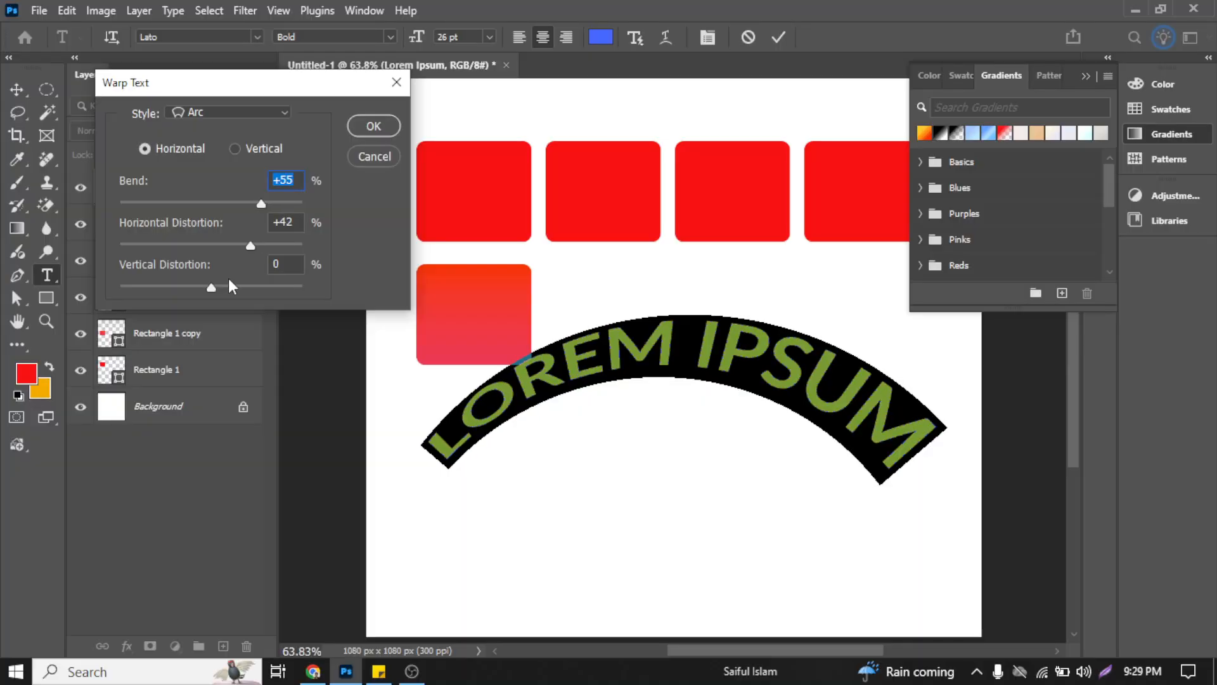
Step: Set the Arc warp's horizontal distortion, vertical distortion and bend to 0% and apply the warp
mouse_move(214, 285)
left_mouse_down()
mouse_move(192, 278)
mouse_move(211, 279)
left_mouse_up()
left_click(293, 263)
left_click(293, 264)
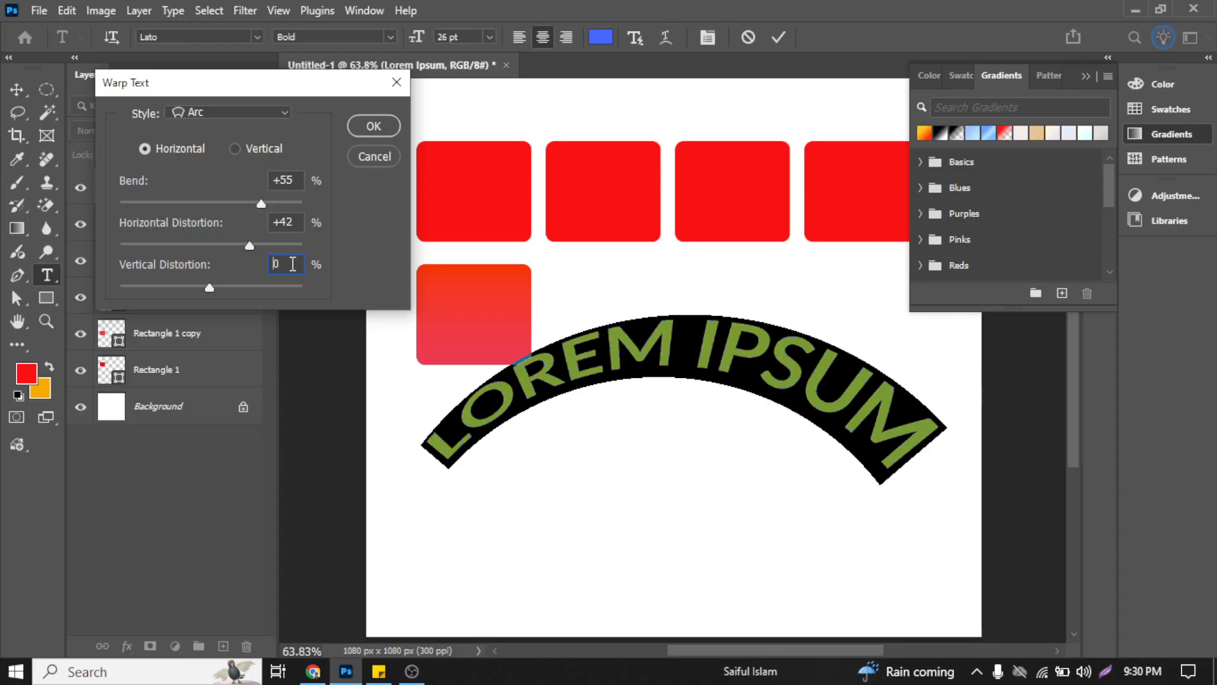
double_click(293, 264)
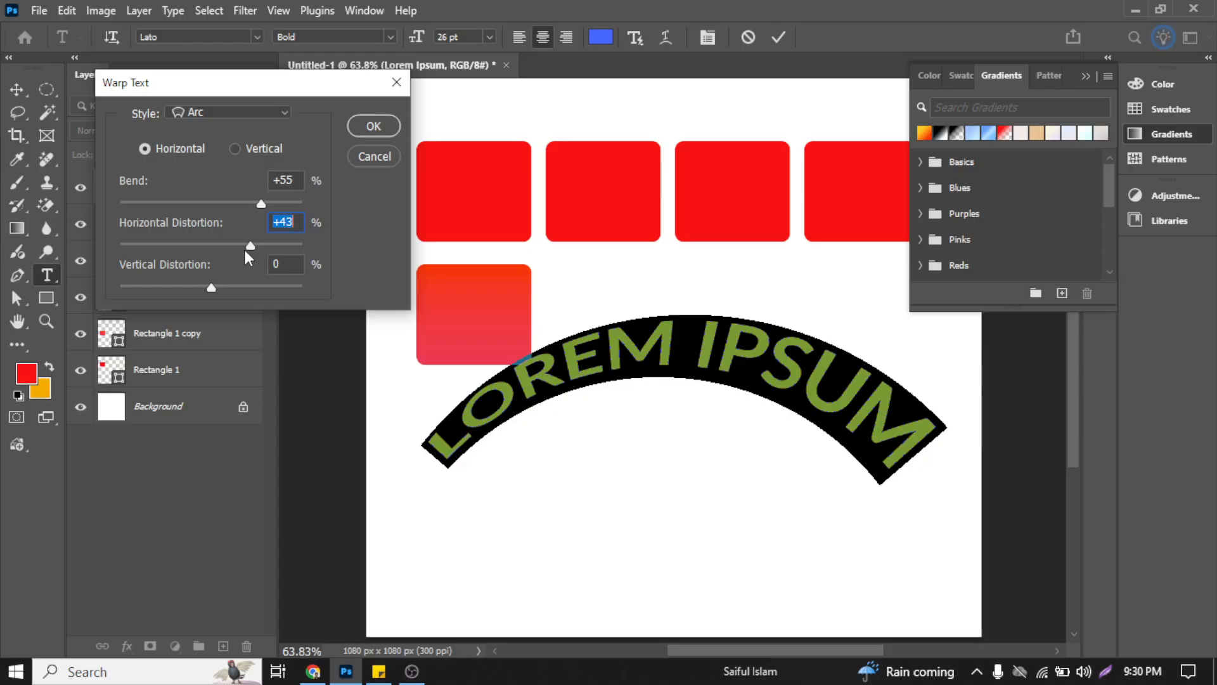
left_click_drag(243, 247, 211, 240)
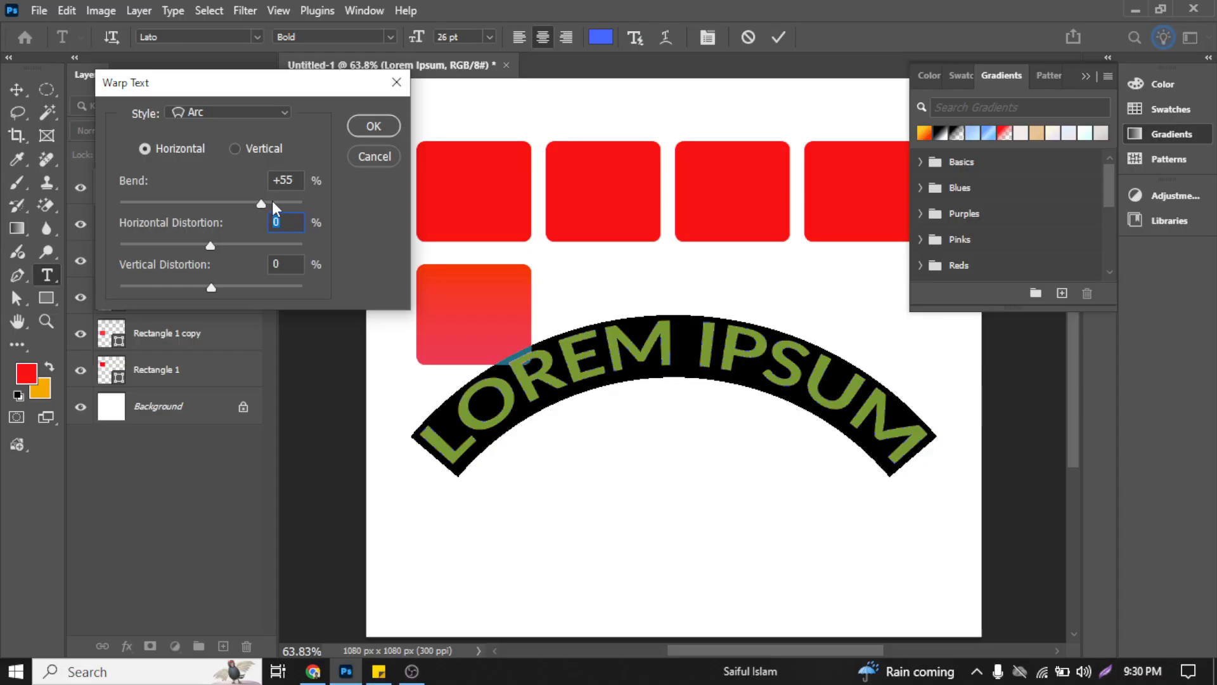
left_click_drag(261, 204, 212, 208)
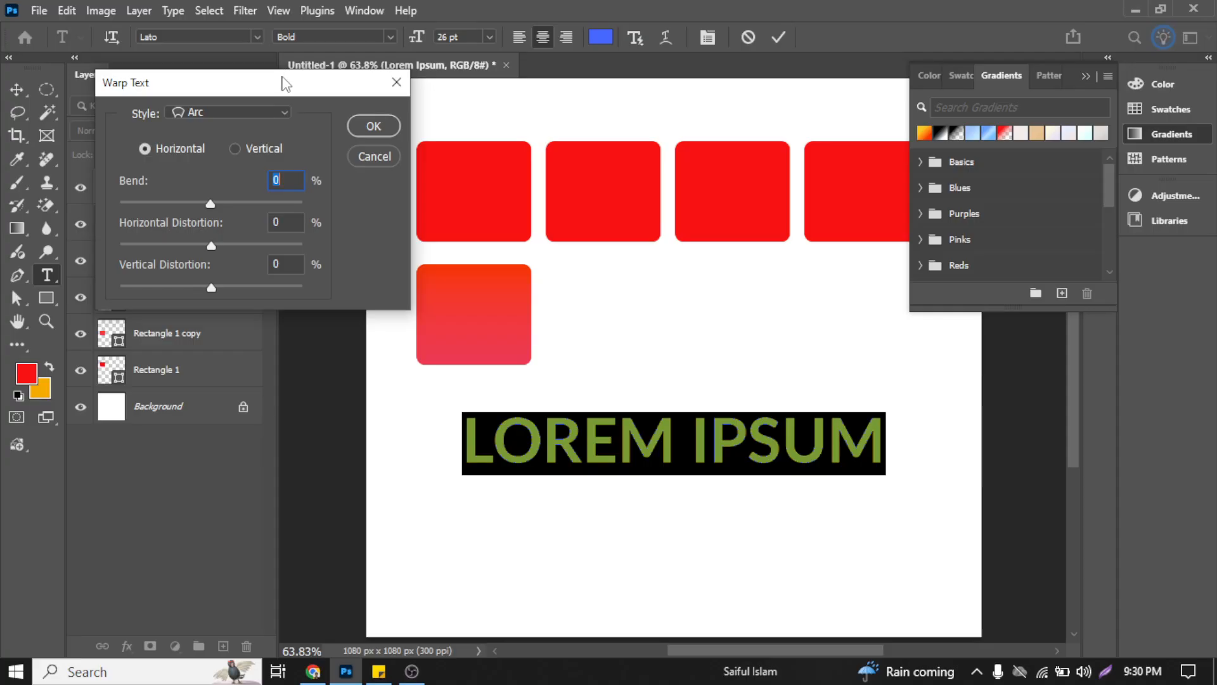
left_click_drag(286, 85, 270, 140)
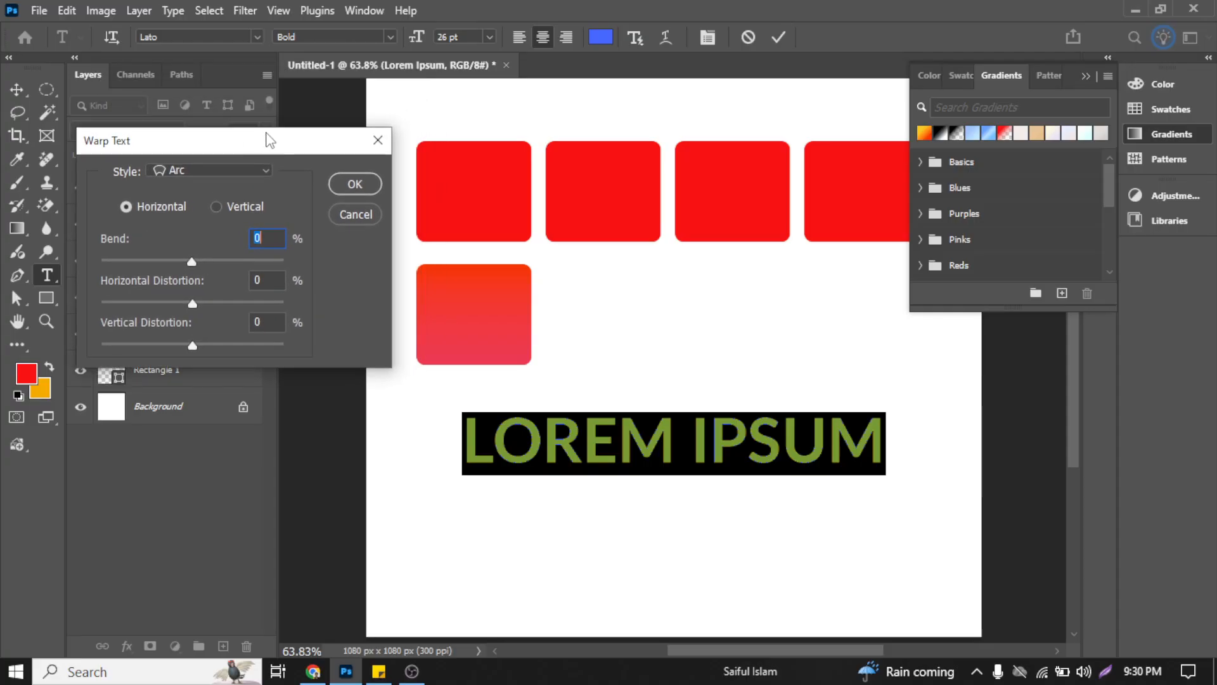
left_click(359, 183)
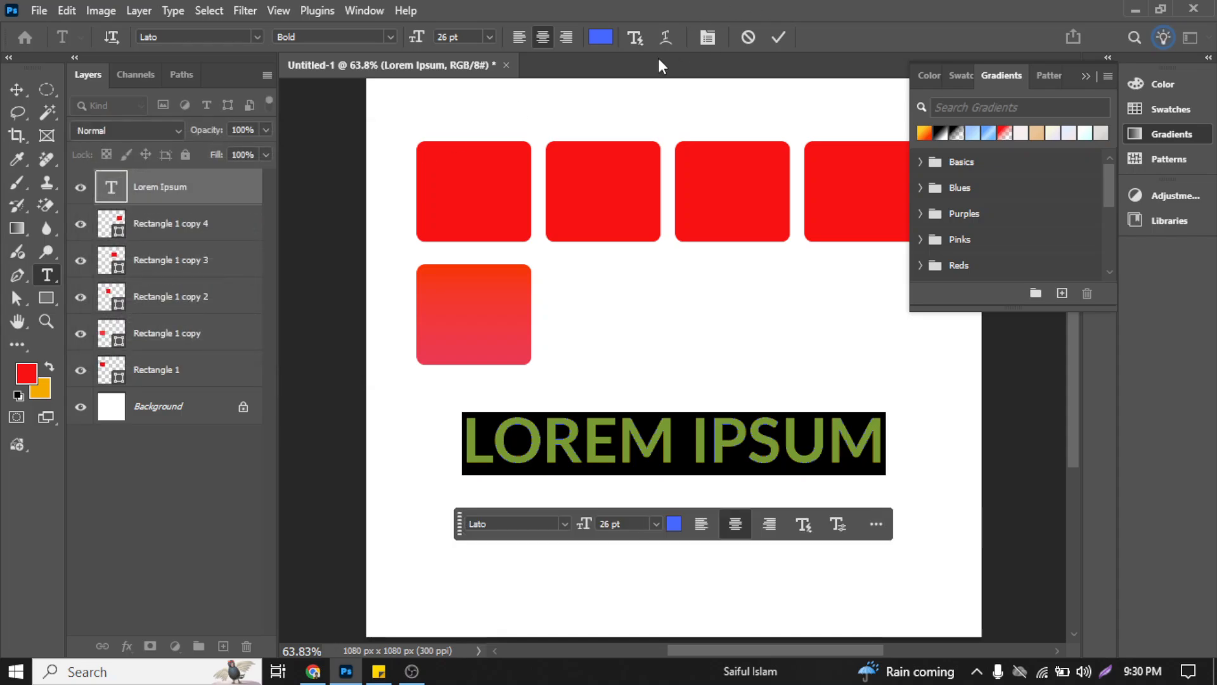
Step: Open the Character panel, move its tab after Paragraph and collapse the Gradients panel
left_click(707, 40)
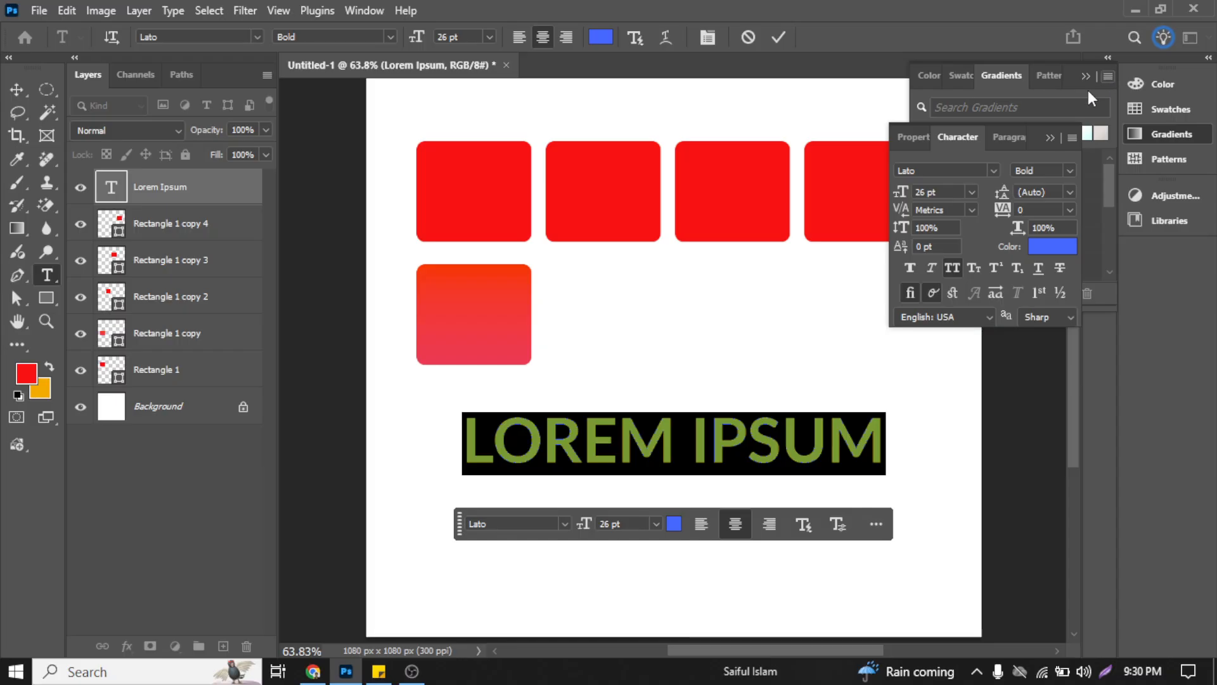
left_click_drag(946, 134, 1003, 152)
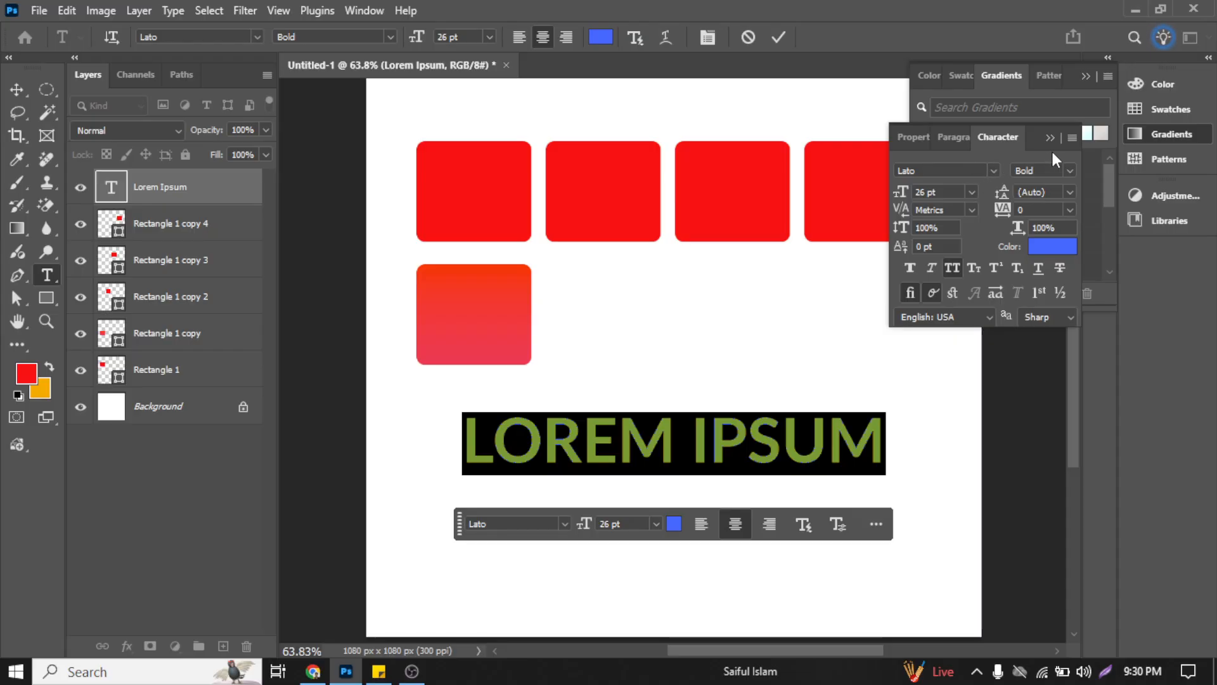
left_click(1086, 76)
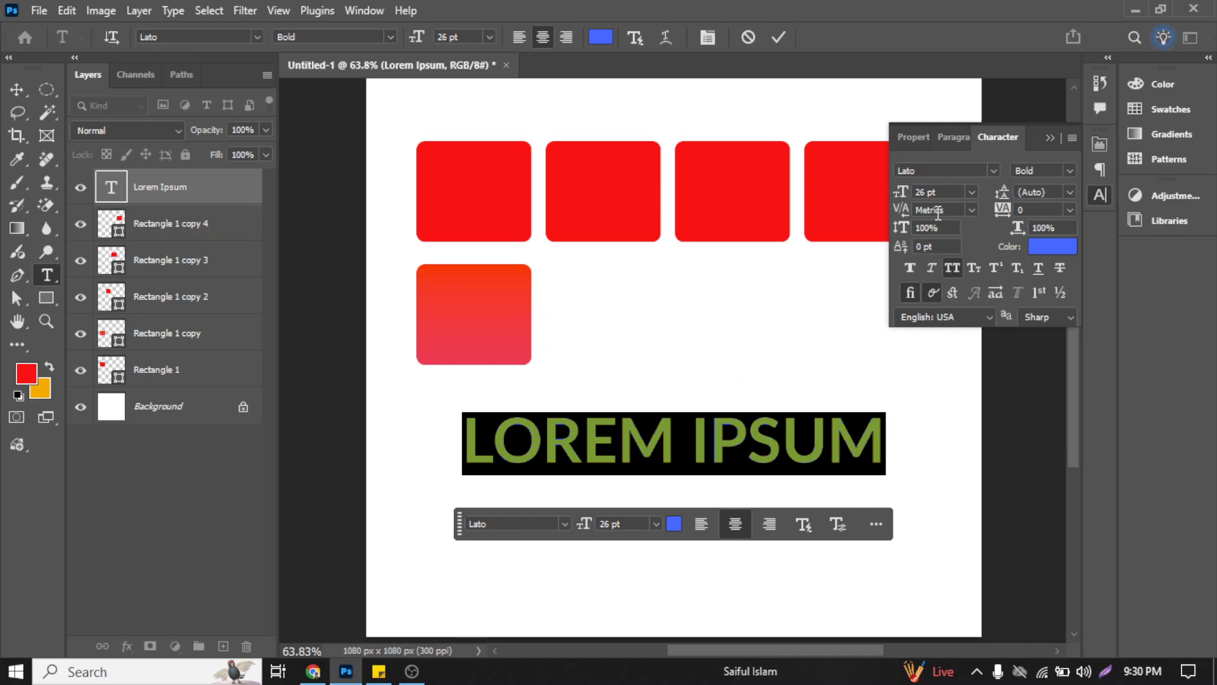
Step: View the kerning options, try a tracking of 60 on the Lorem Ipsum text and return the tracking to 0
left_click(973, 210)
left_click(975, 215)
left_click(1062, 210)
scroll(1062, 210, "up", 3)
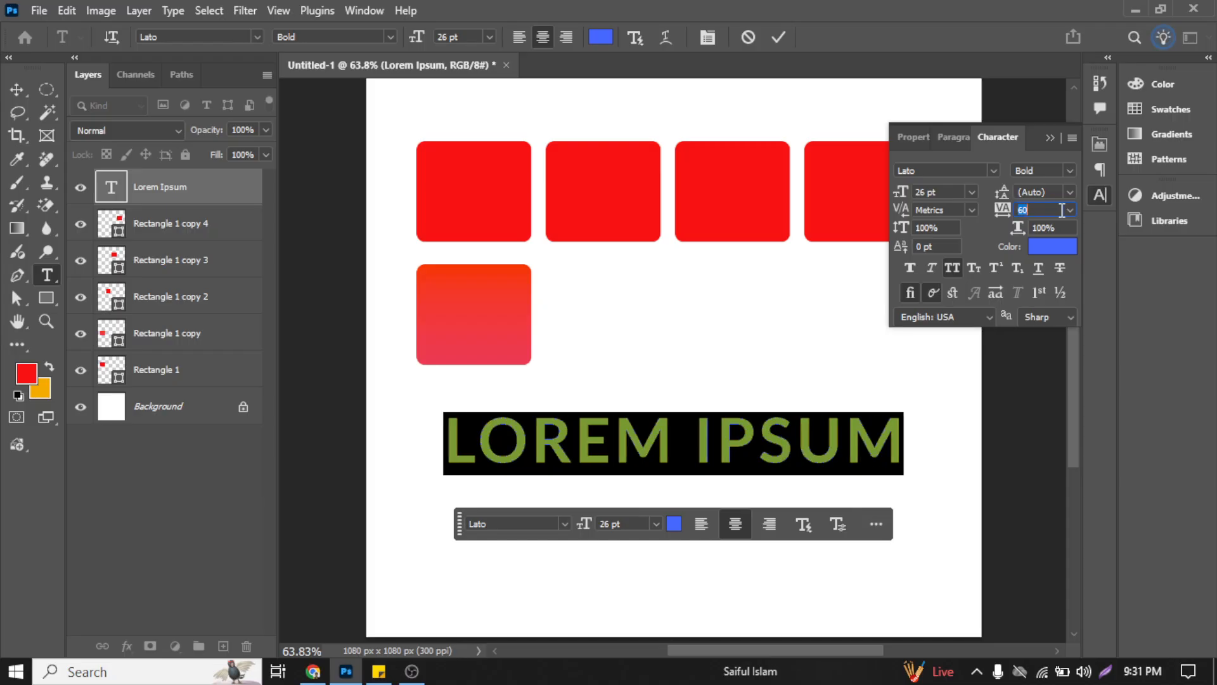
scroll(1062, 209, "down", 2)
left_click_drag(1009, 214, 1006, 214)
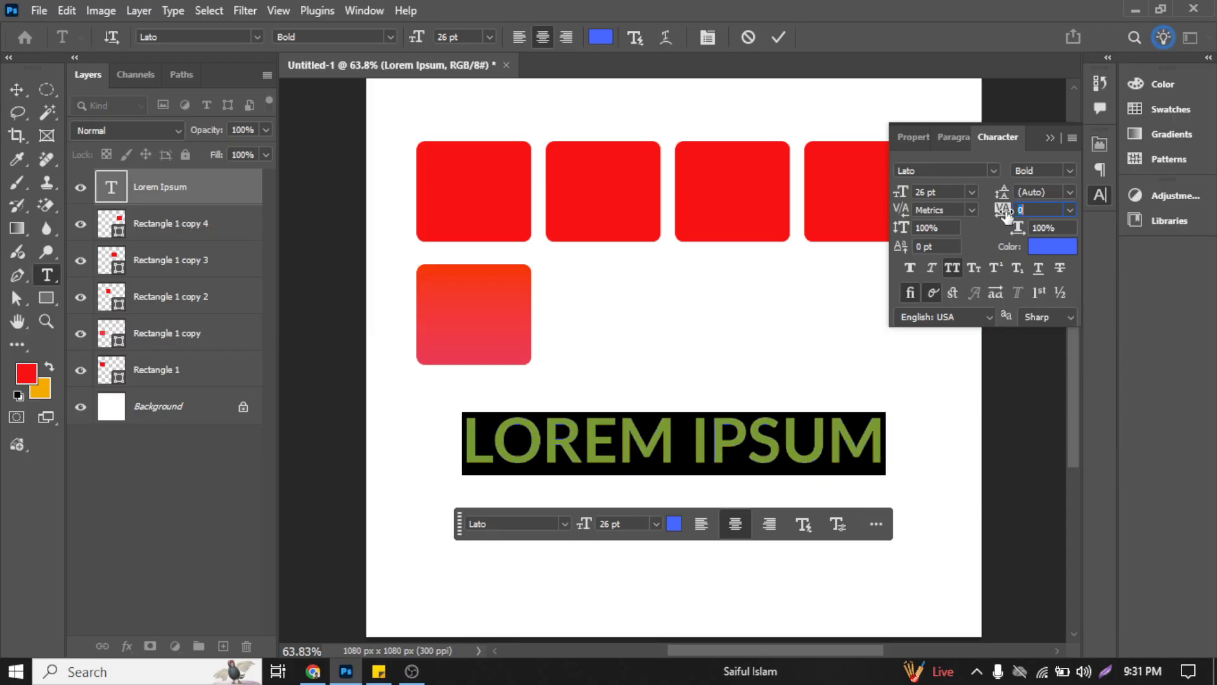
Step: Try stretching the Lorem Ipsum text vertically with vertical scales of 129% and 153%, ending at 151%
left_click_drag(903, 232, 904, 233)
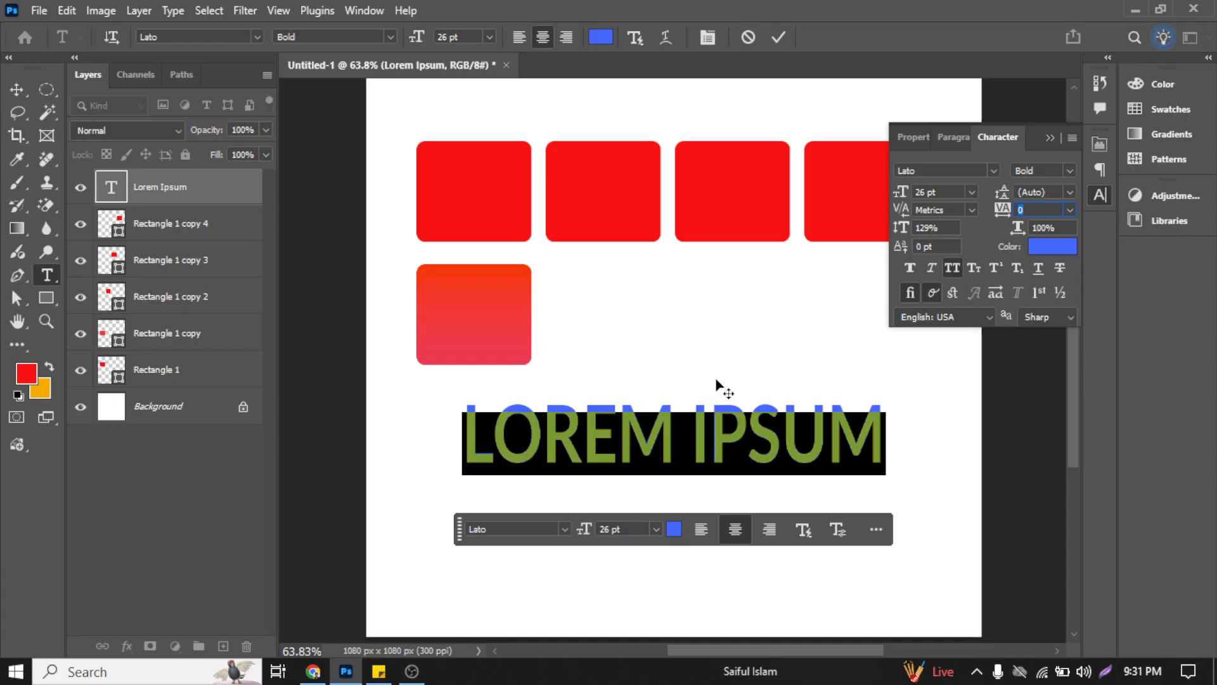
left_click(904, 229)
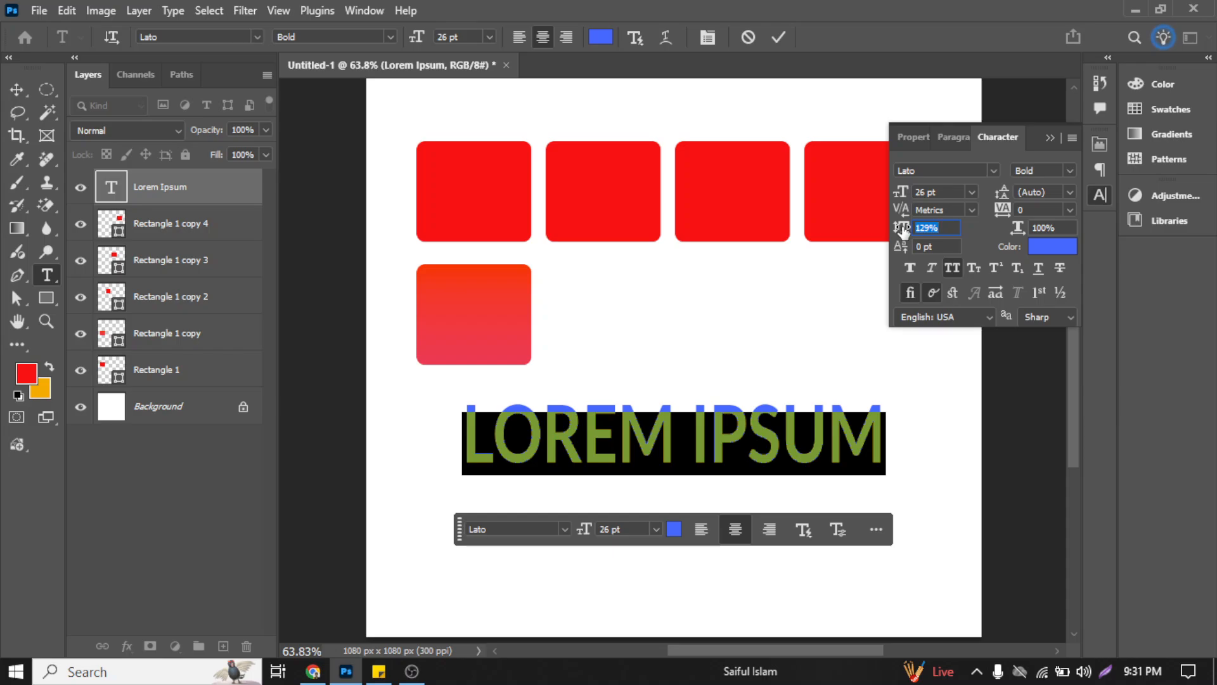
left_click_drag(904, 229, 932, 230)
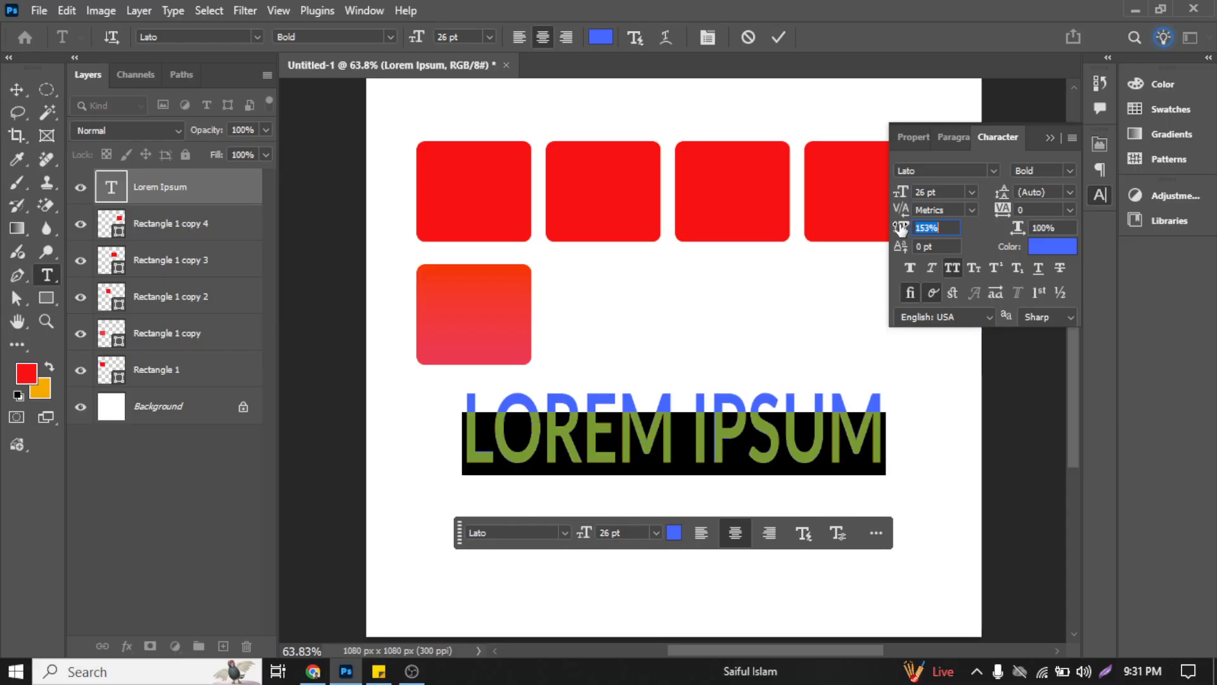
left_click_drag(906, 228, 902, 228)
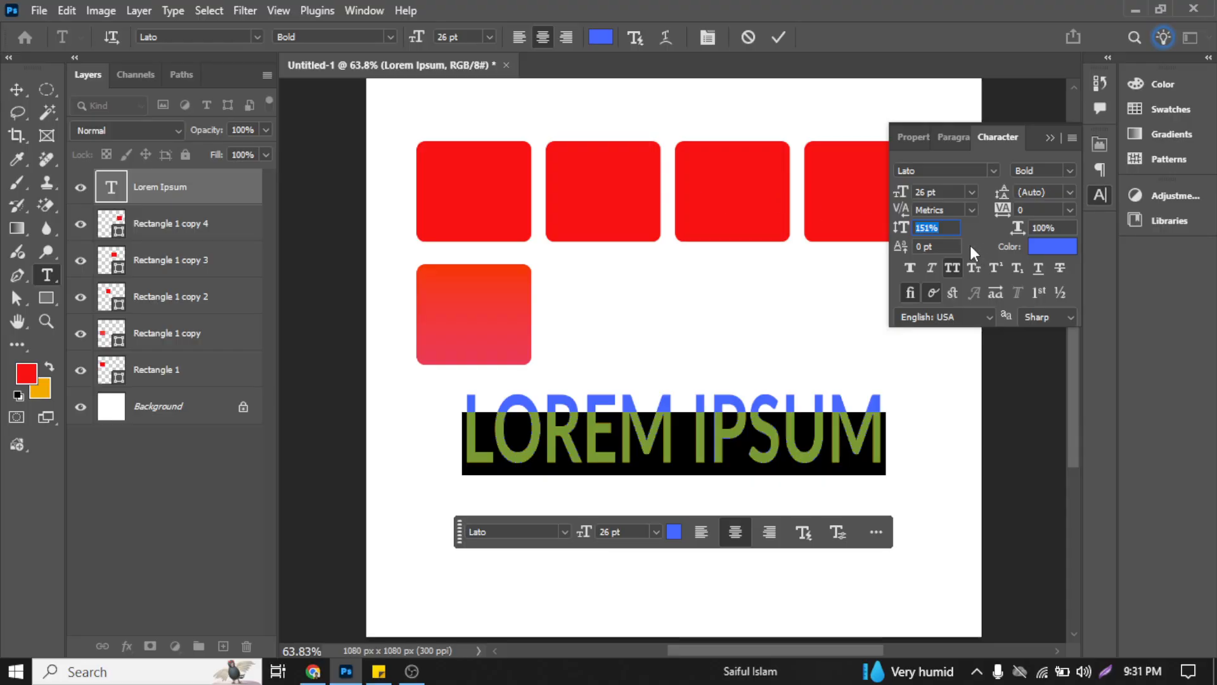
Step: Set the Lorem Ipsum text's vertical scale to 100%
scroll(941, 228, "down", 9)
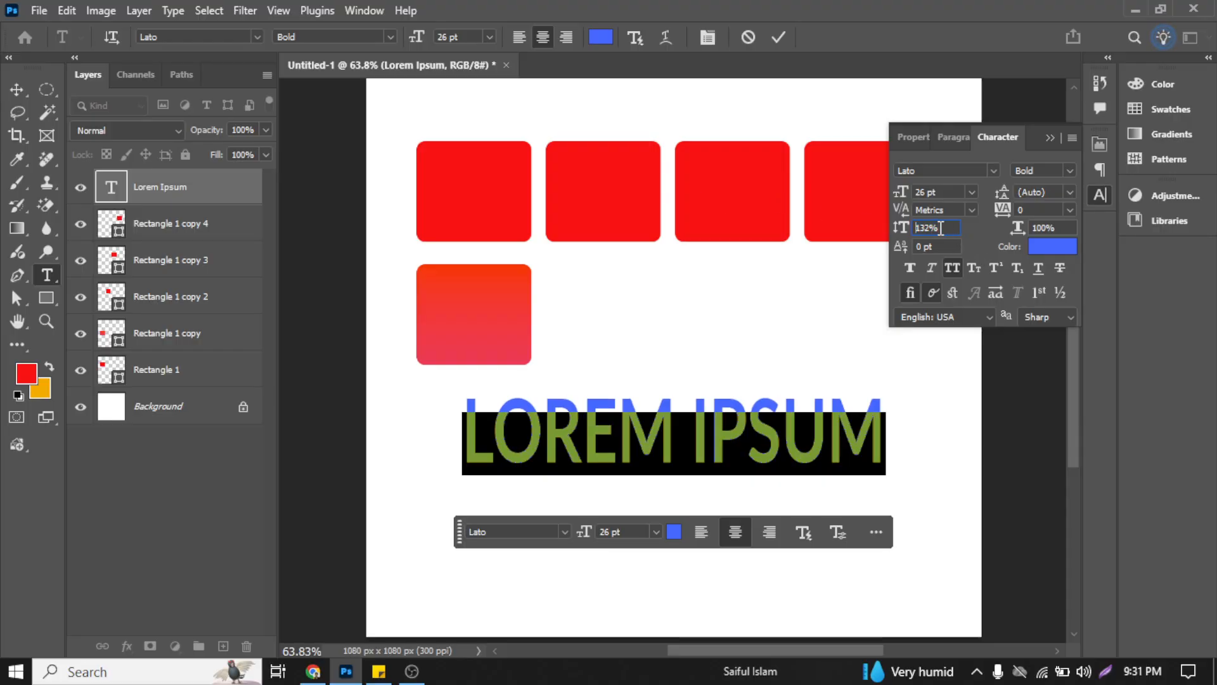
scroll(941, 228, "down", 18)
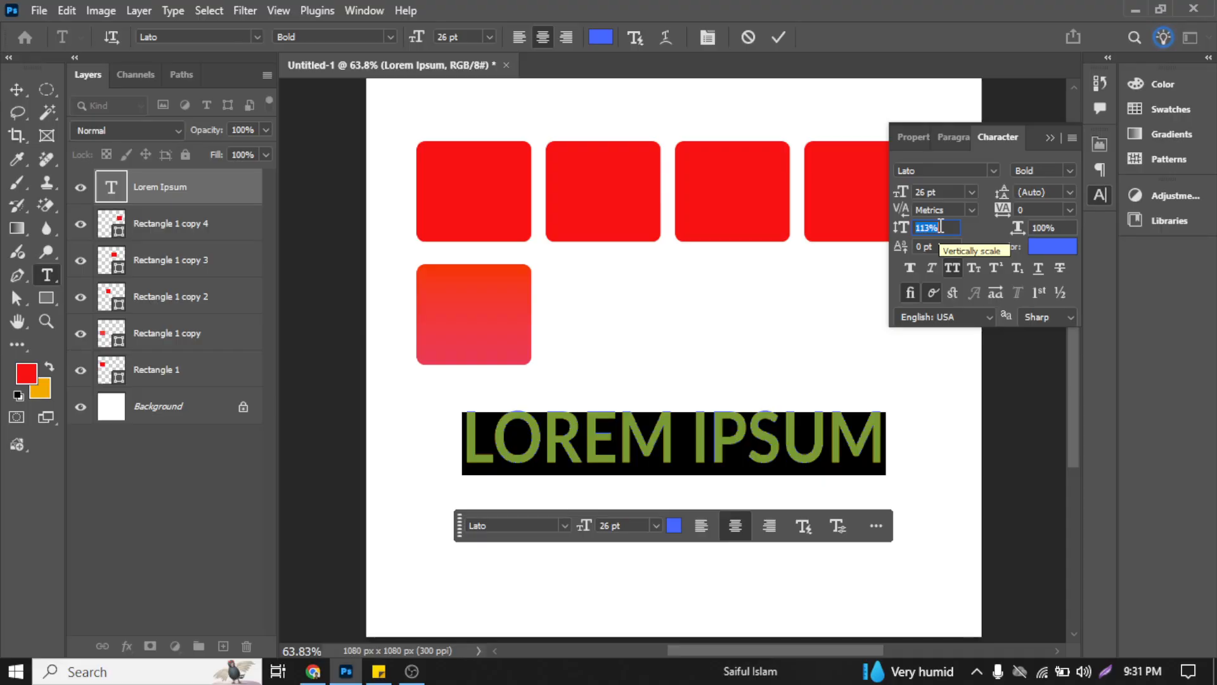
scroll(941, 227, "down", 15)
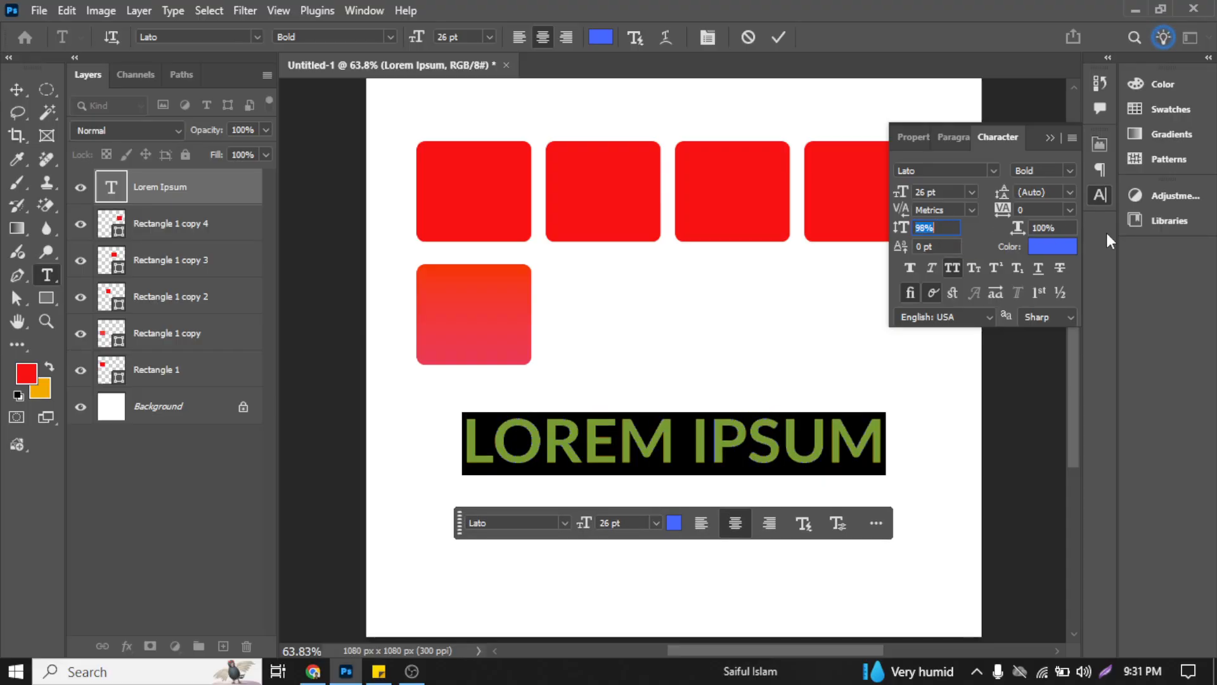
scroll(940, 229, "up", 3)
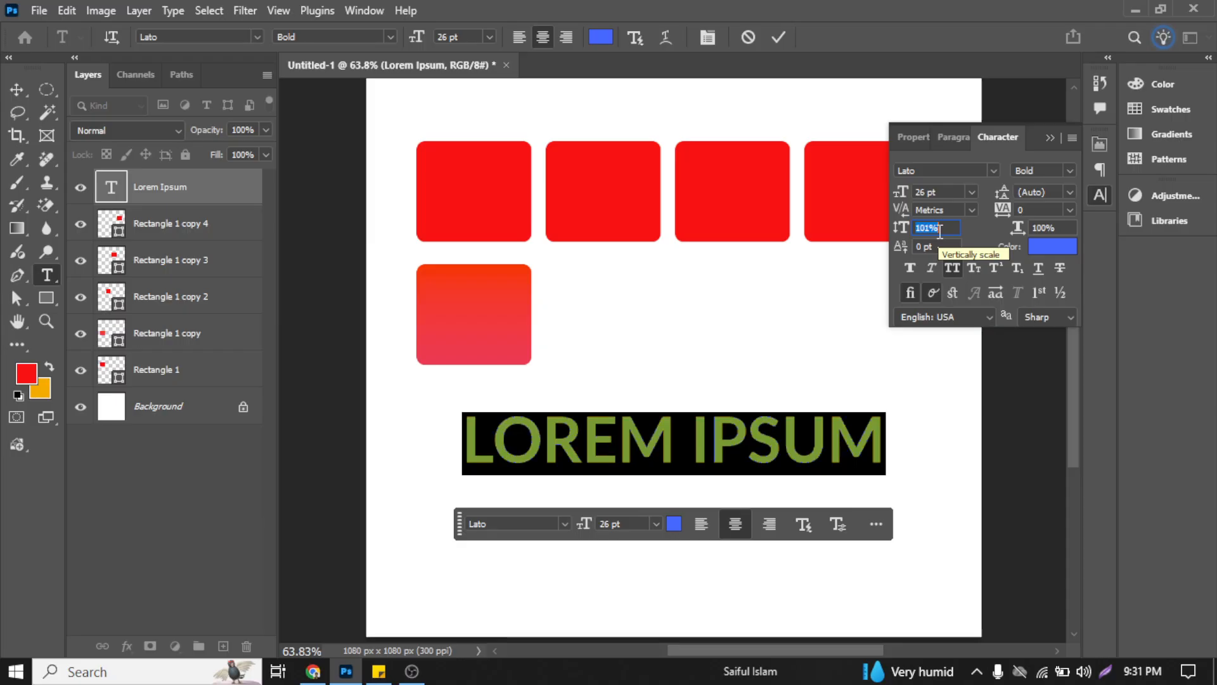
scroll(940, 229, "down", 1)
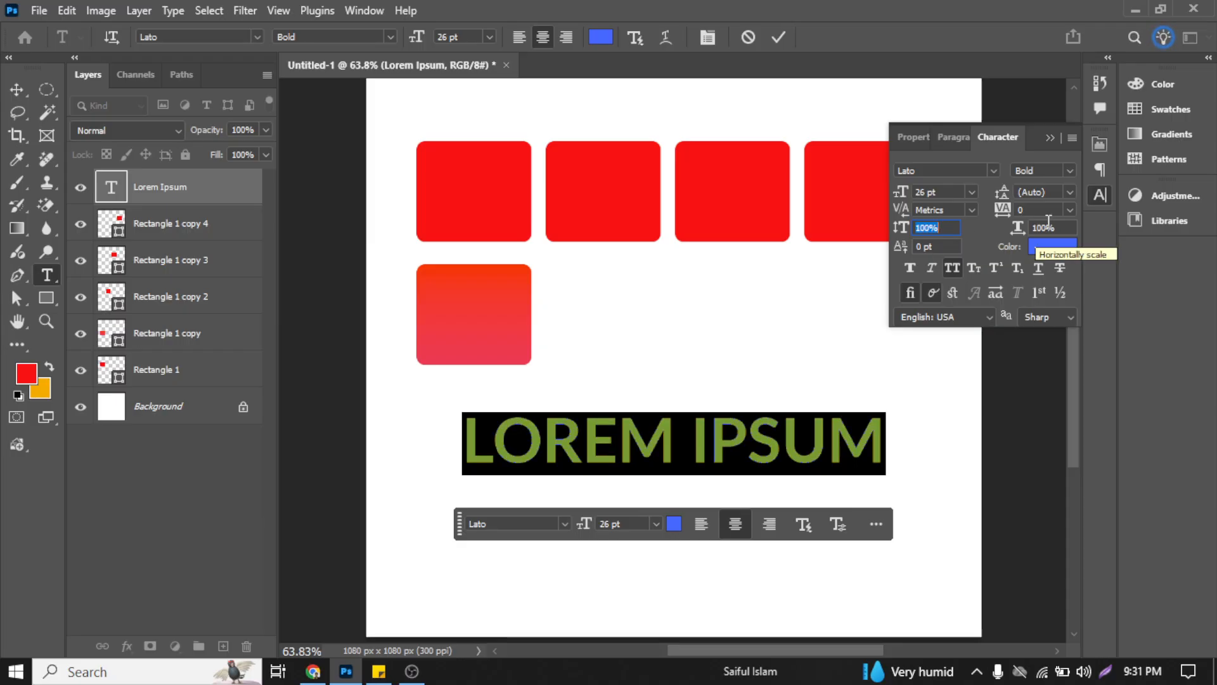
Step: Try changing the text's horizontal scale, including 102%, and return it to 100%
left_click_drag(1014, 228, 1035, 234)
scroll(1056, 228, "down", 4)
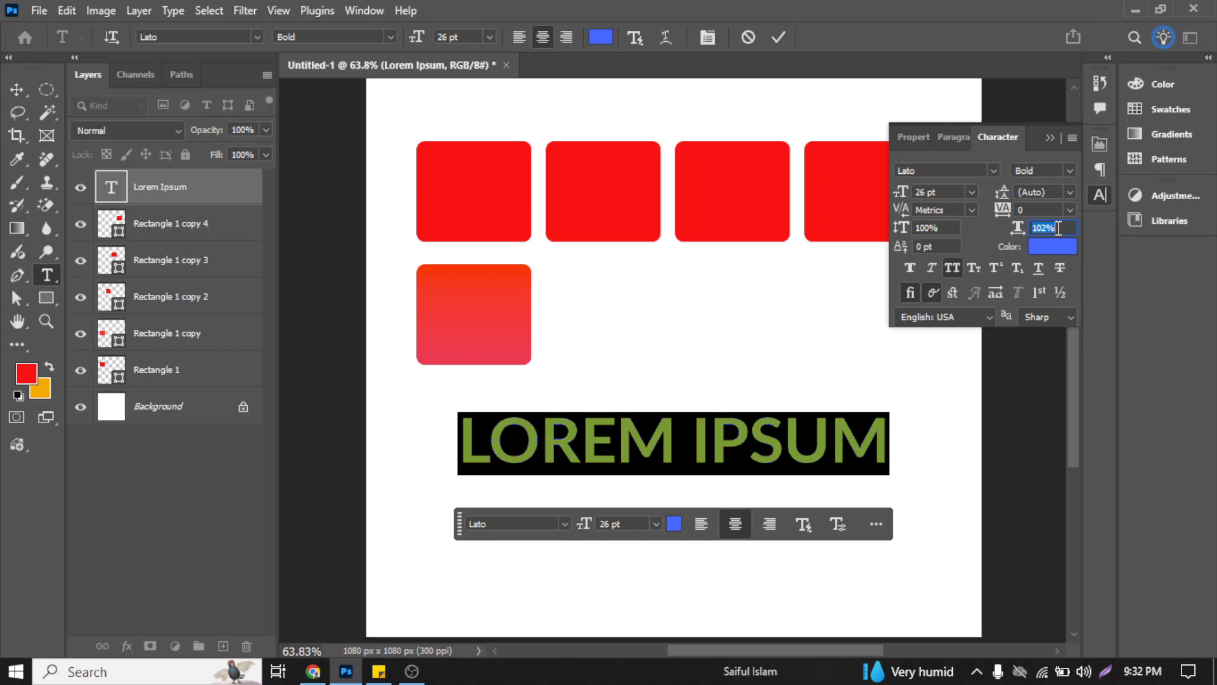
scroll(1059, 228, "down", 1)
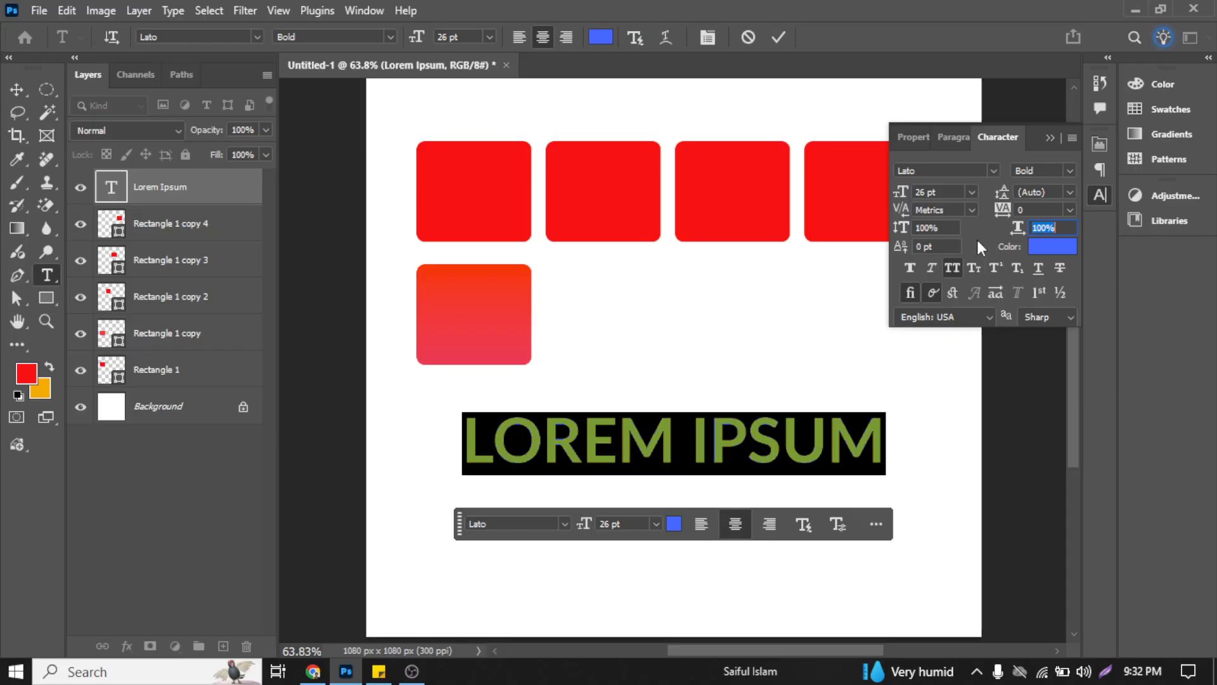
Step: Try baseline shifts of 4 pt and -11 pt on the text, ending at 0 pt
left_click(929, 247)
scroll(929, 246, "up", 6)
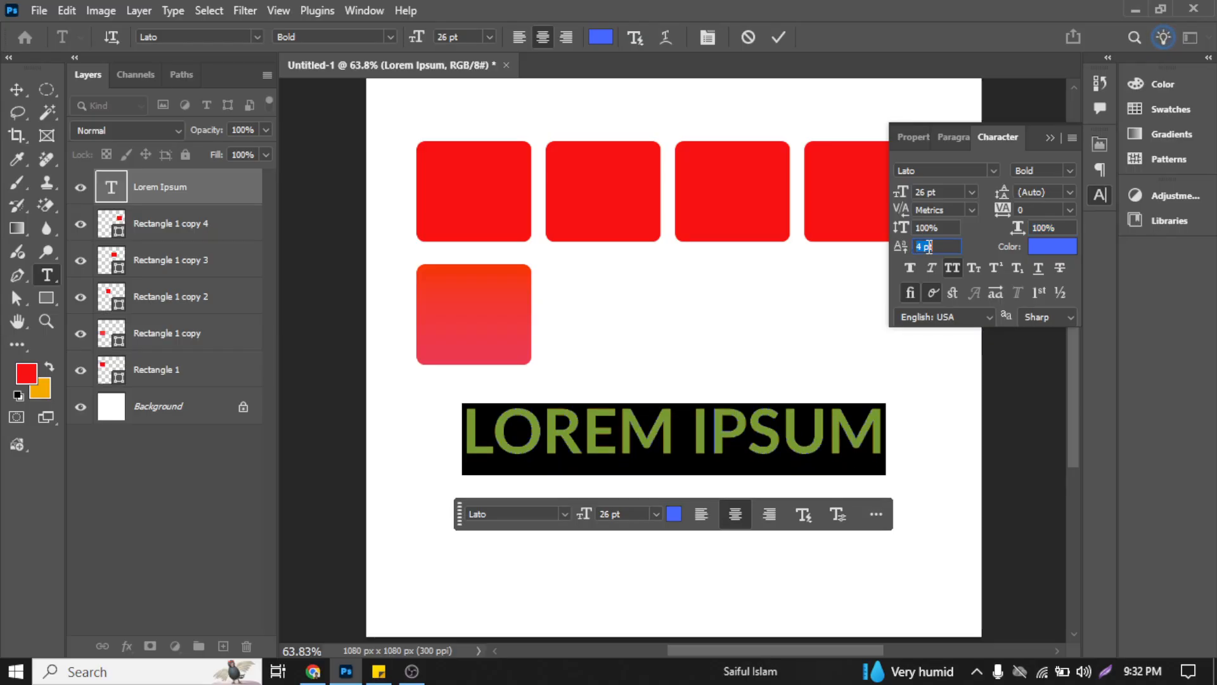
scroll(929, 247, "down", 13)
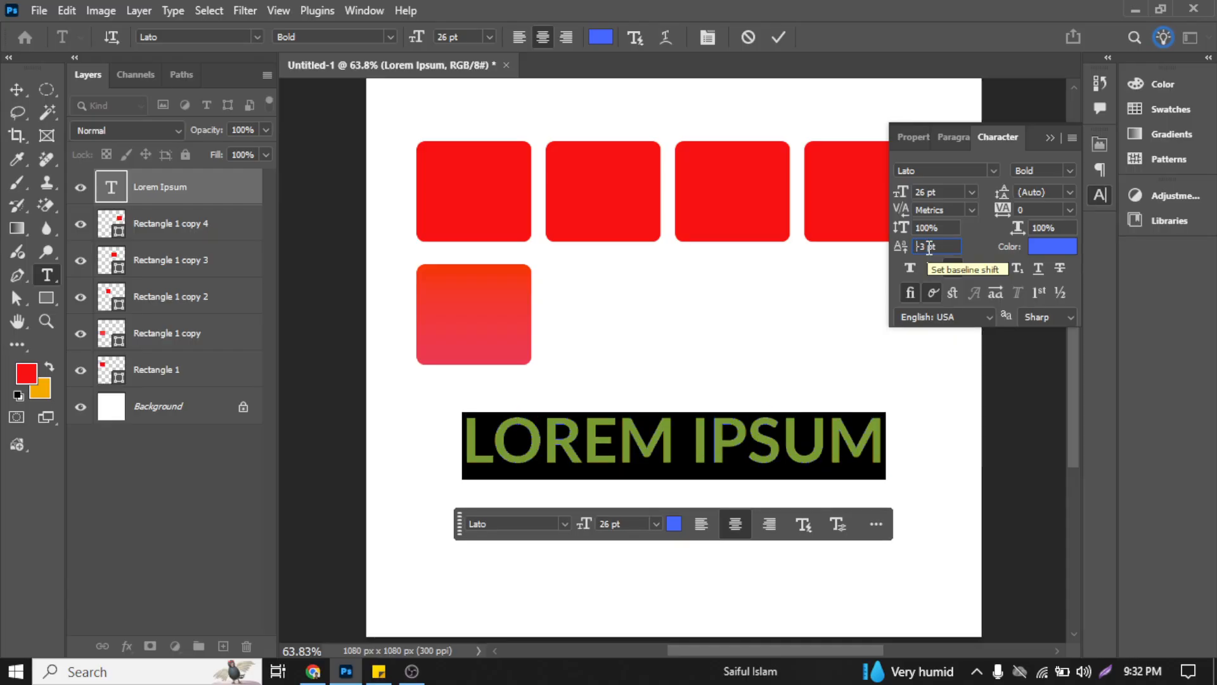
scroll(929, 248, "down", 2)
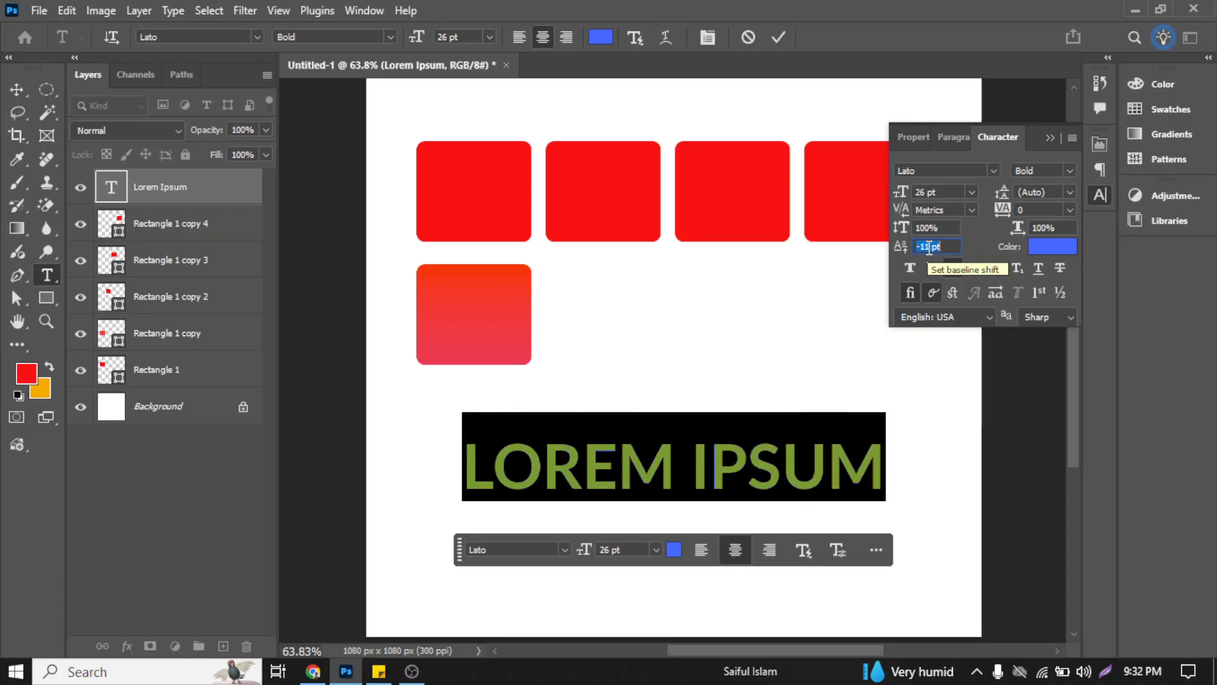
scroll(929, 248, "up", 5)
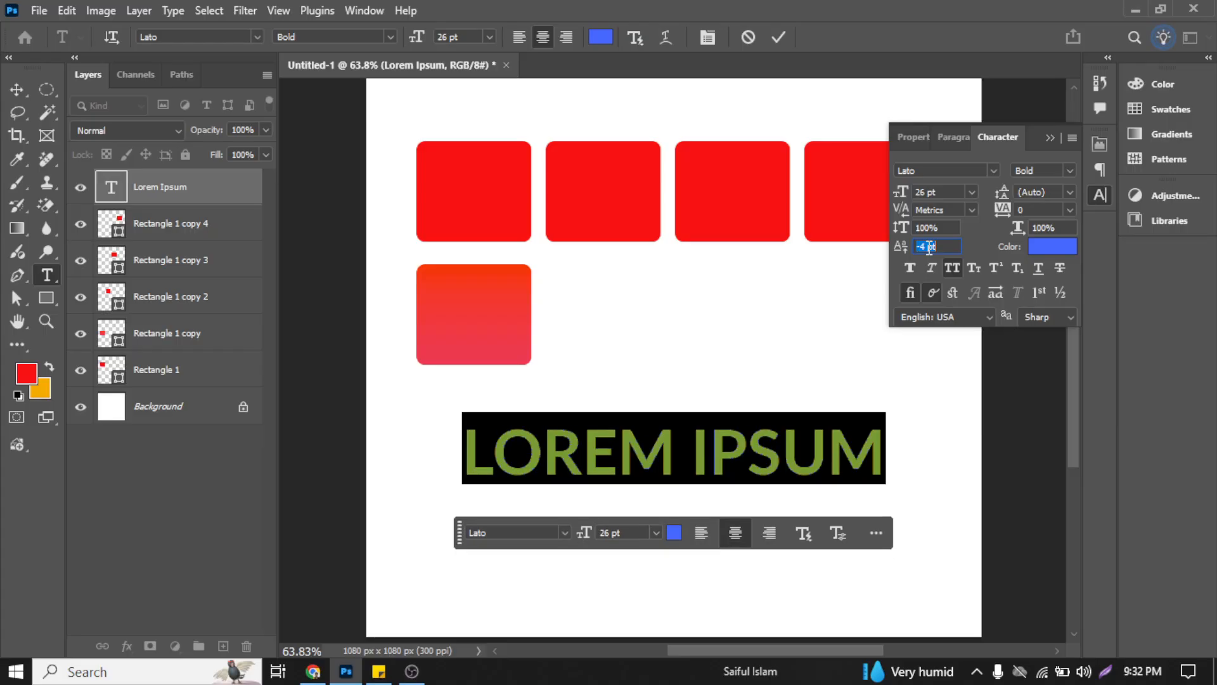
scroll(929, 247, "up", 1)
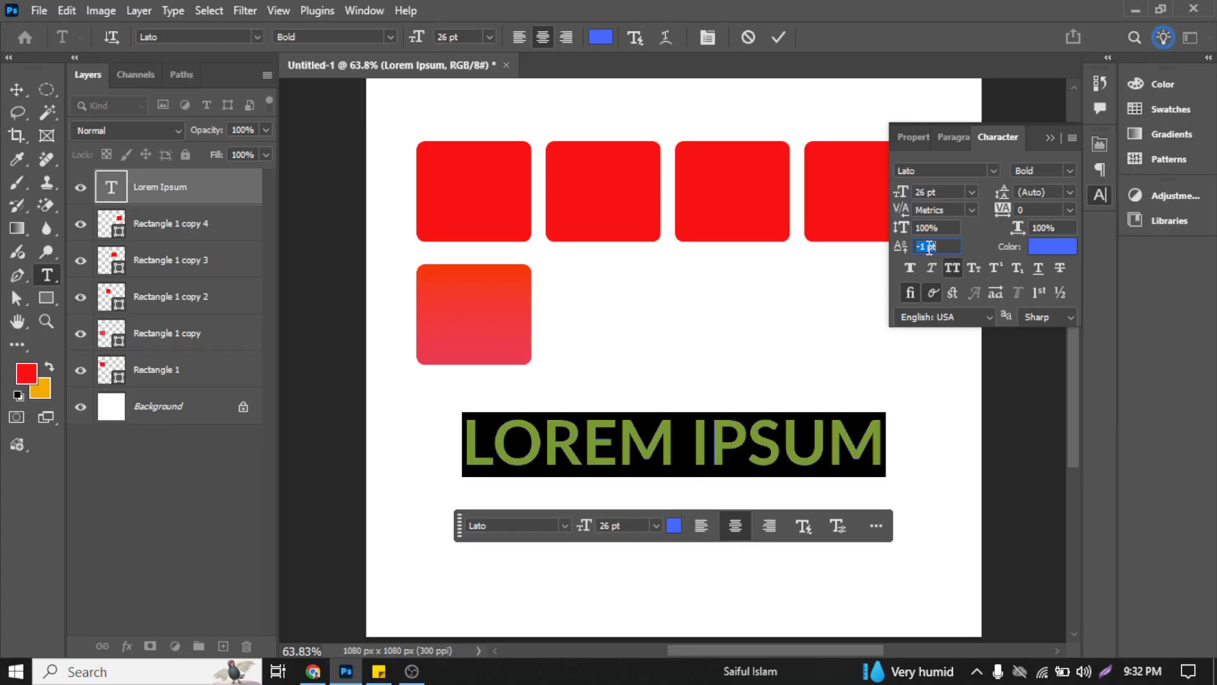
scroll(954, 247, "up", 1)
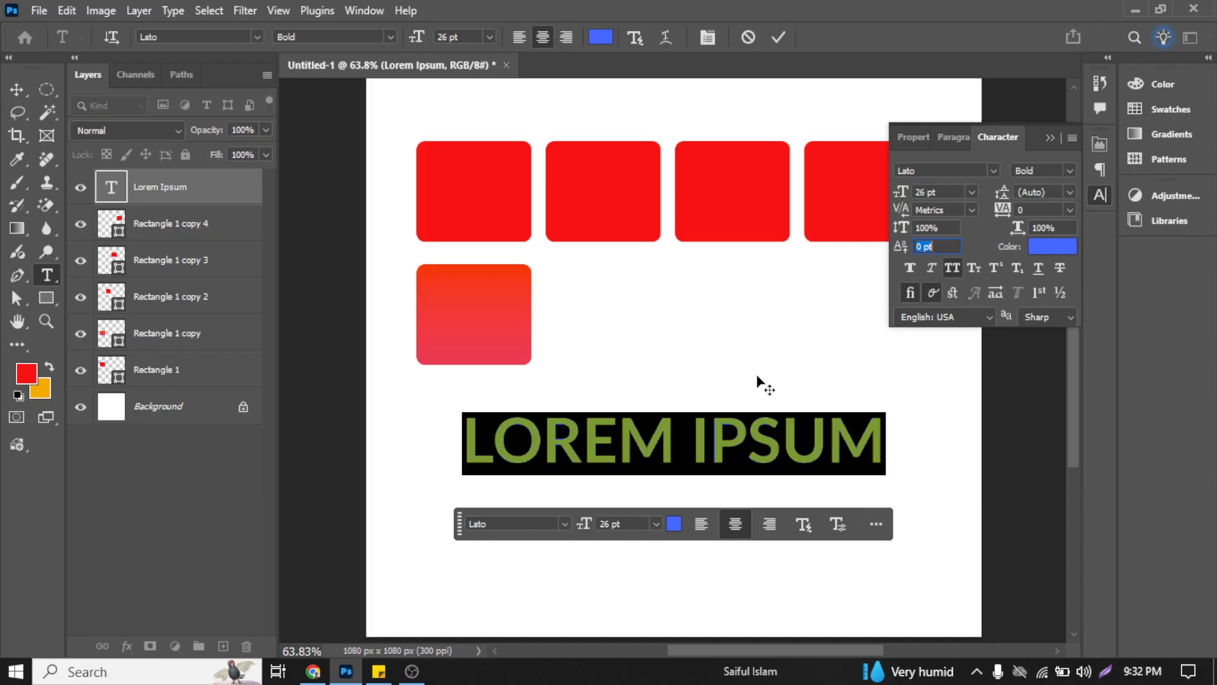
Step: Turn off All Caps for the text and try the Faux Bold and Faux Italic styles
left_click(957, 269)
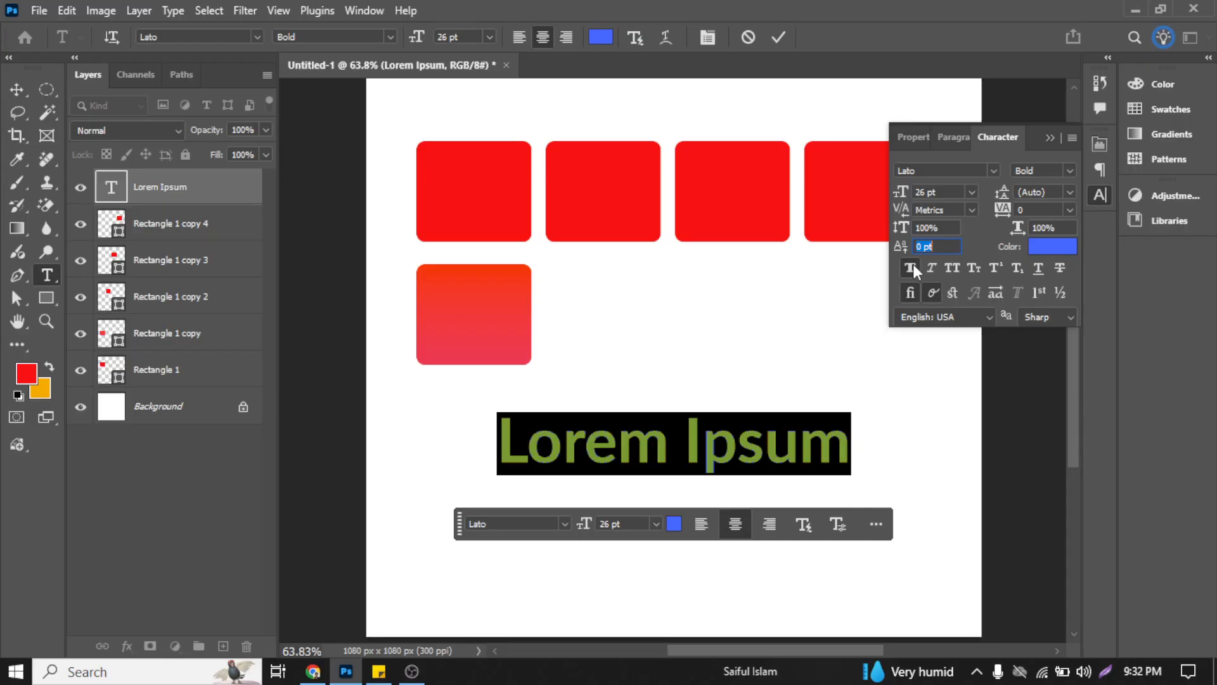
left_click(913, 269)
left_click(930, 268)
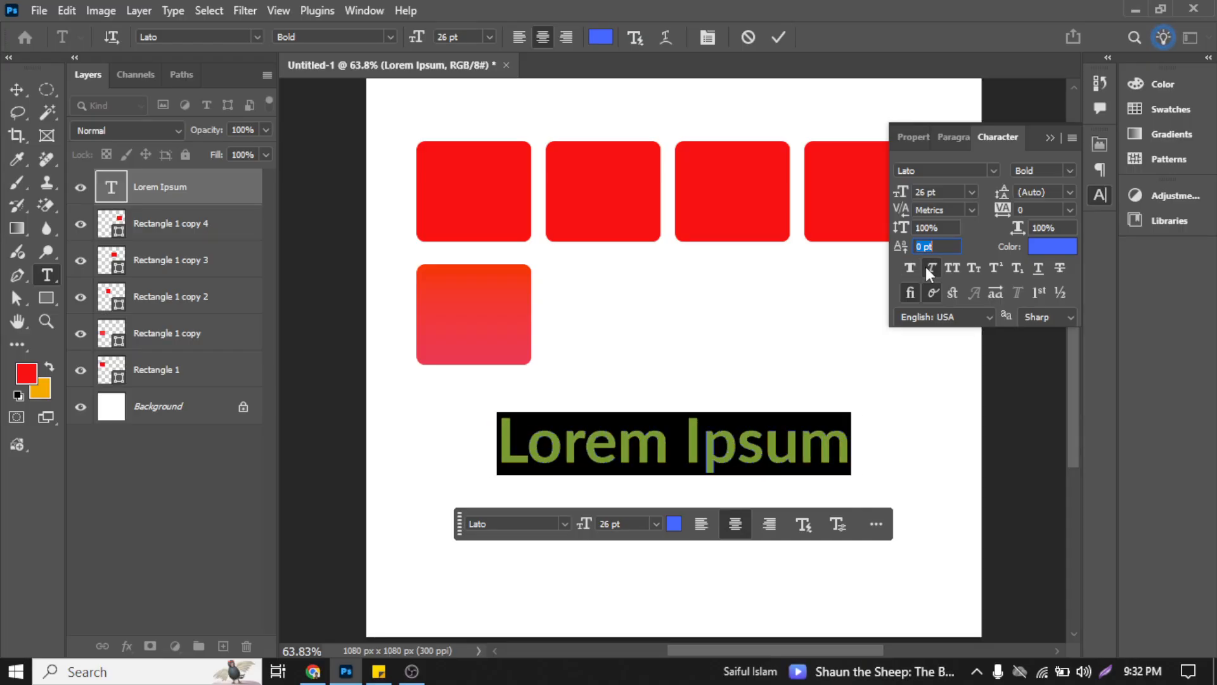
left_click(928, 268)
Step: Try All Caps, Small Caps and Superscript on the text one at a time, switching each off again
left_click(957, 268)
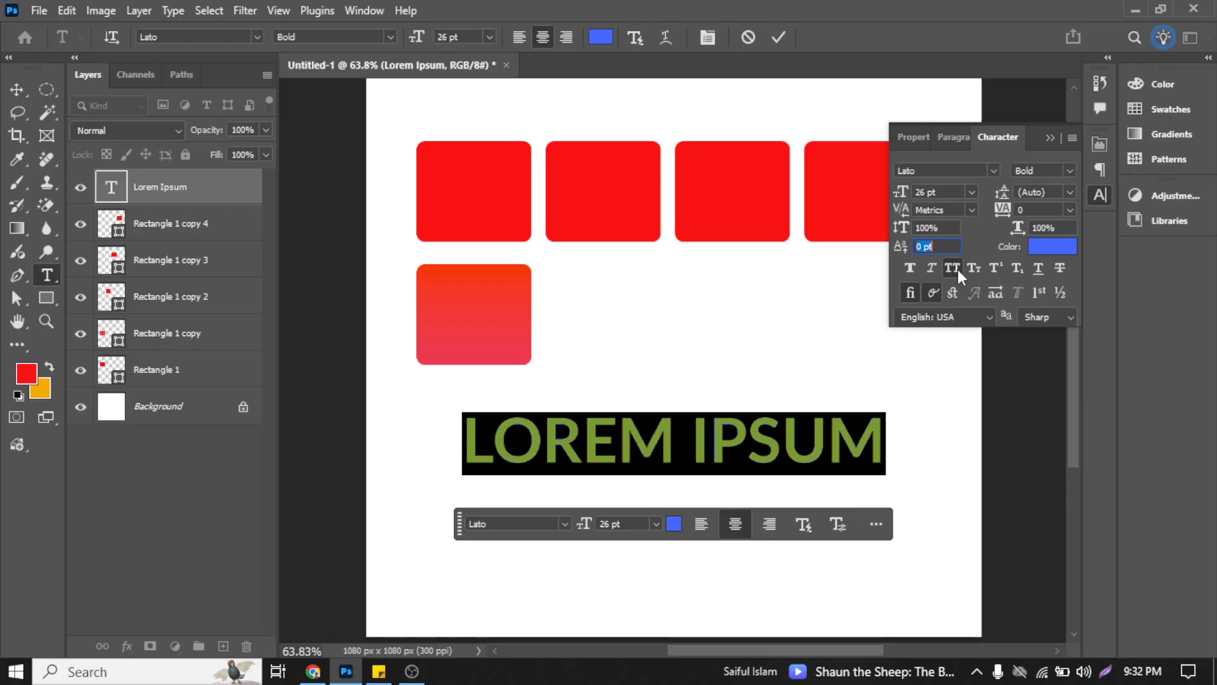
left_click(958, 269)
left_click(970, 267)
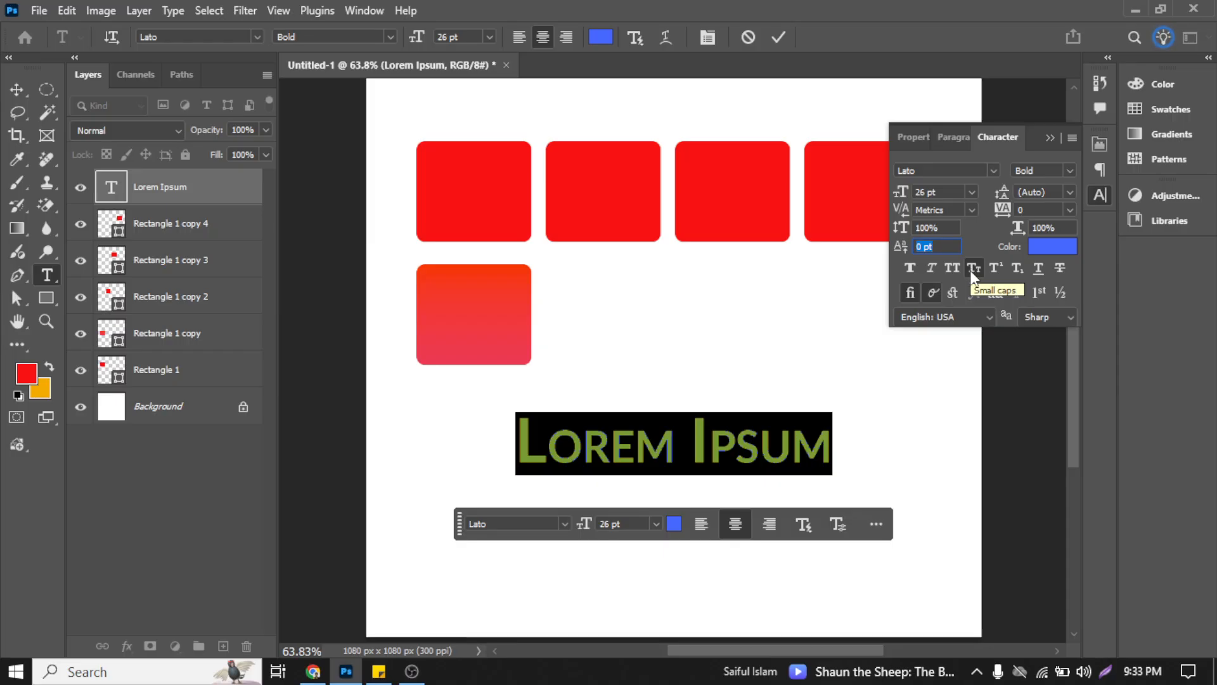
left_click(970, 270)
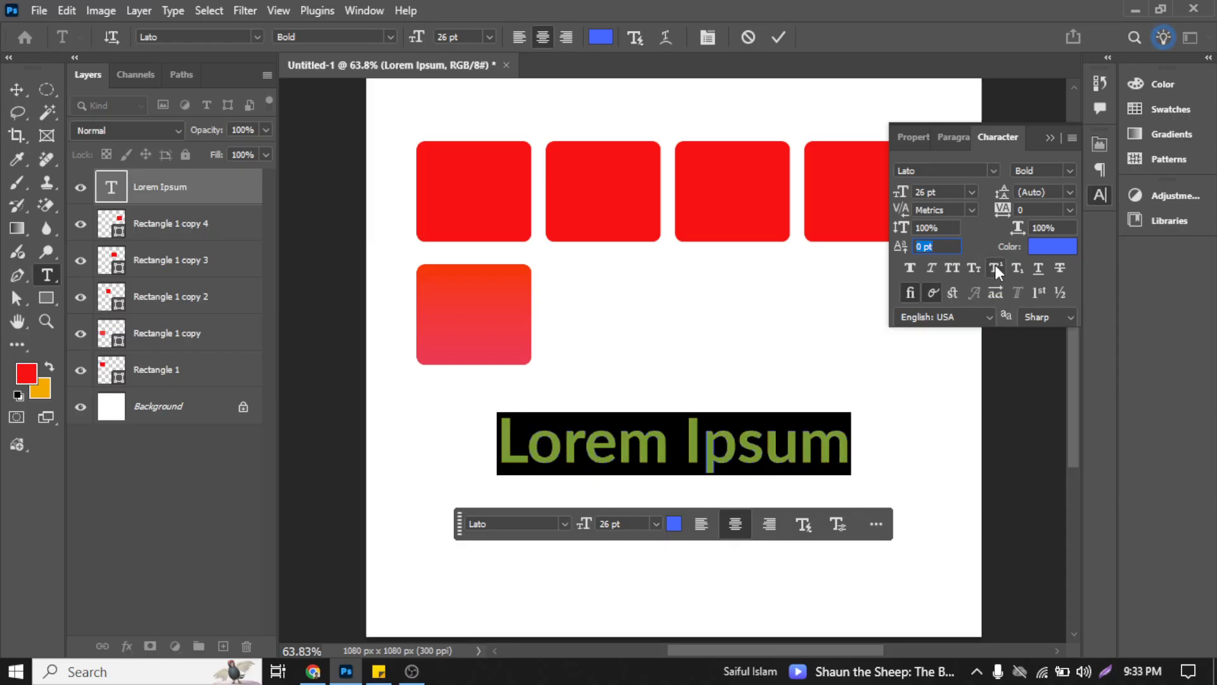
left_click(996, 267)
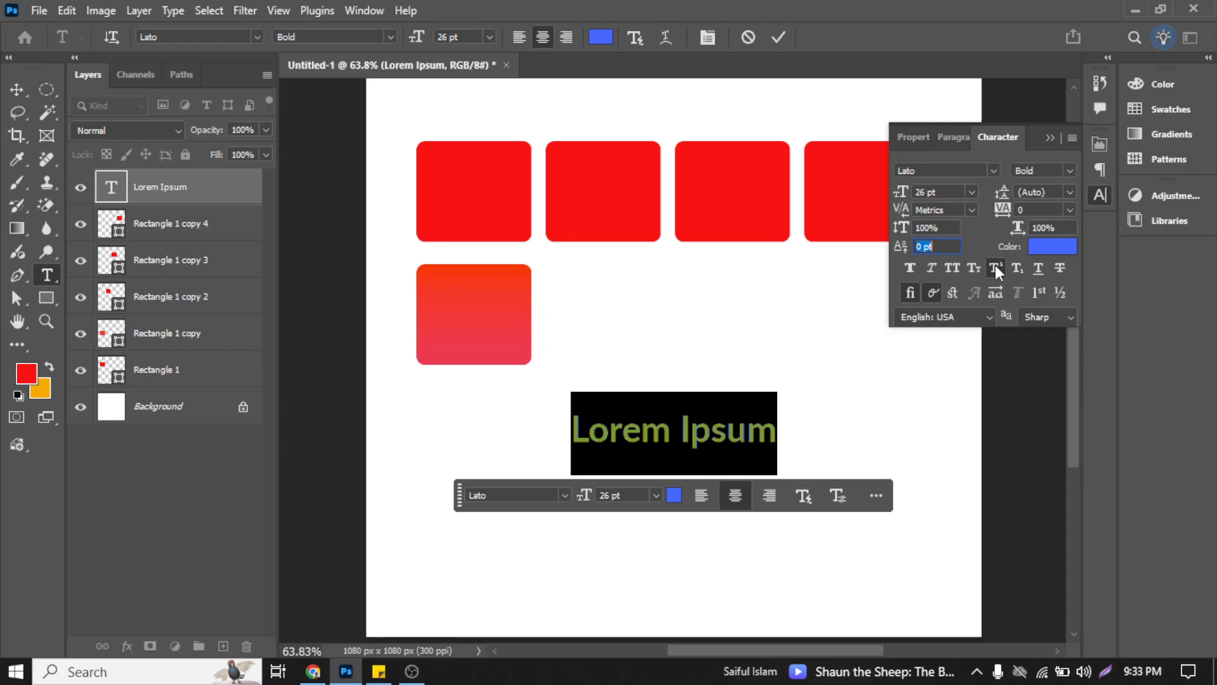
left_click(996, 267)
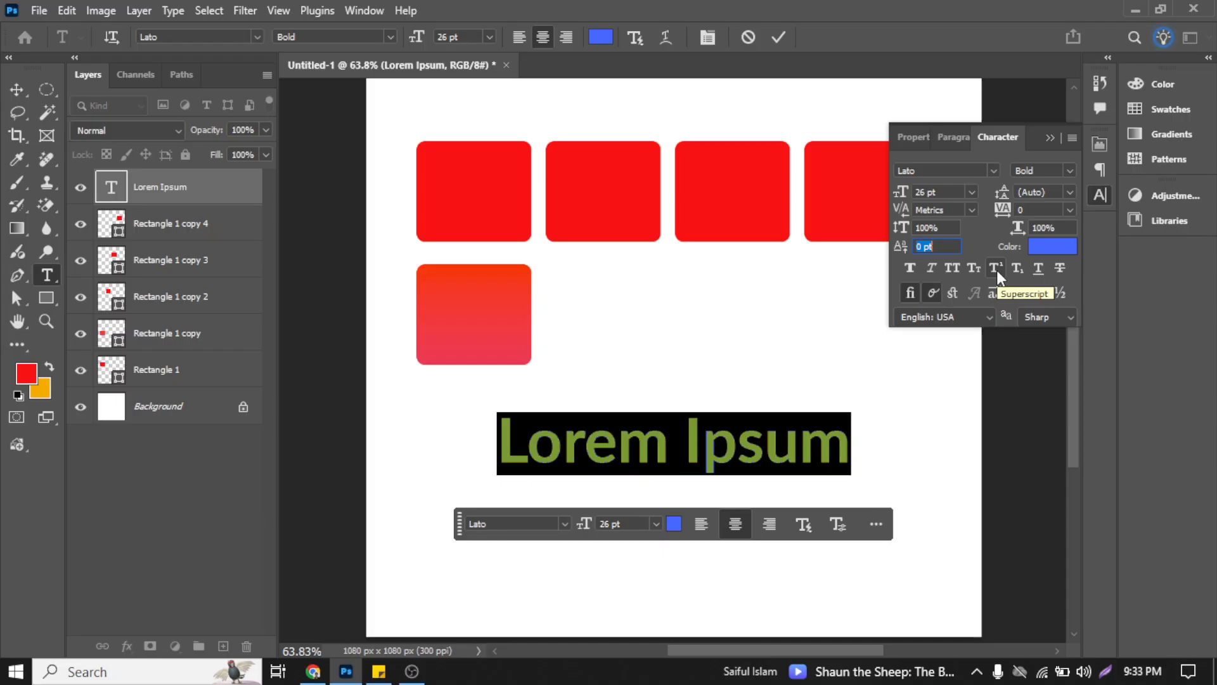
Step: Try Underline and Strikethrough on the Lorem Ipsum text, switching each one off again
left_click(1038, 272)
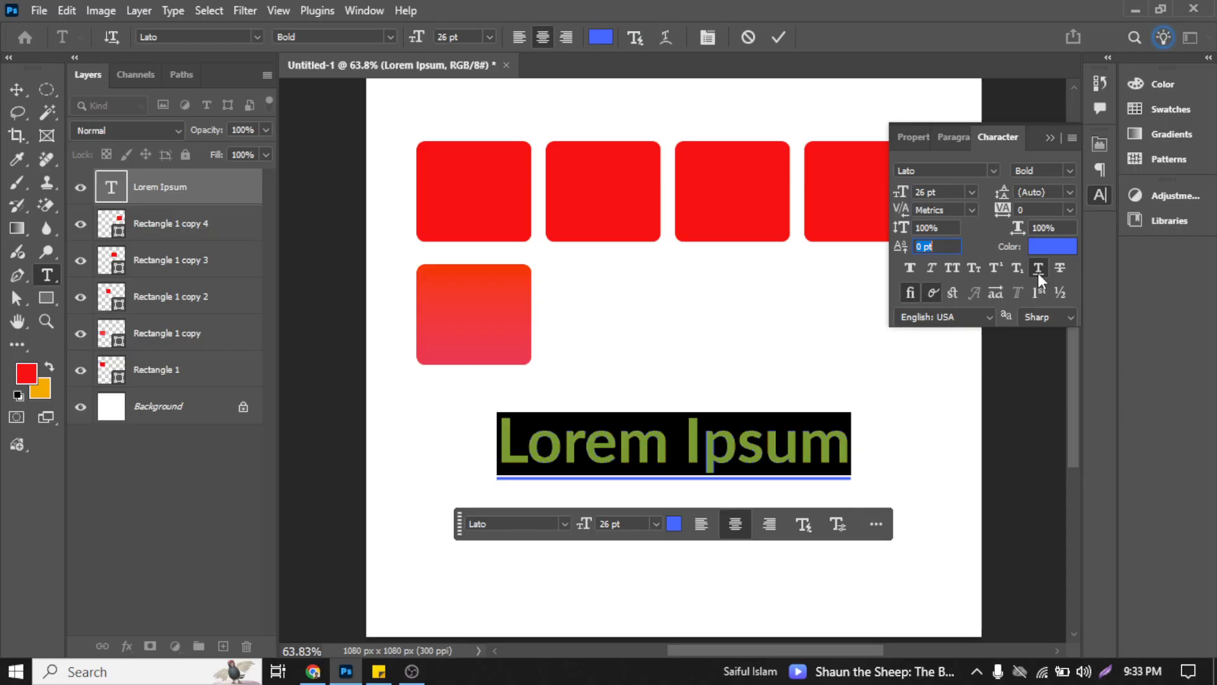
left_click(1037, 270)
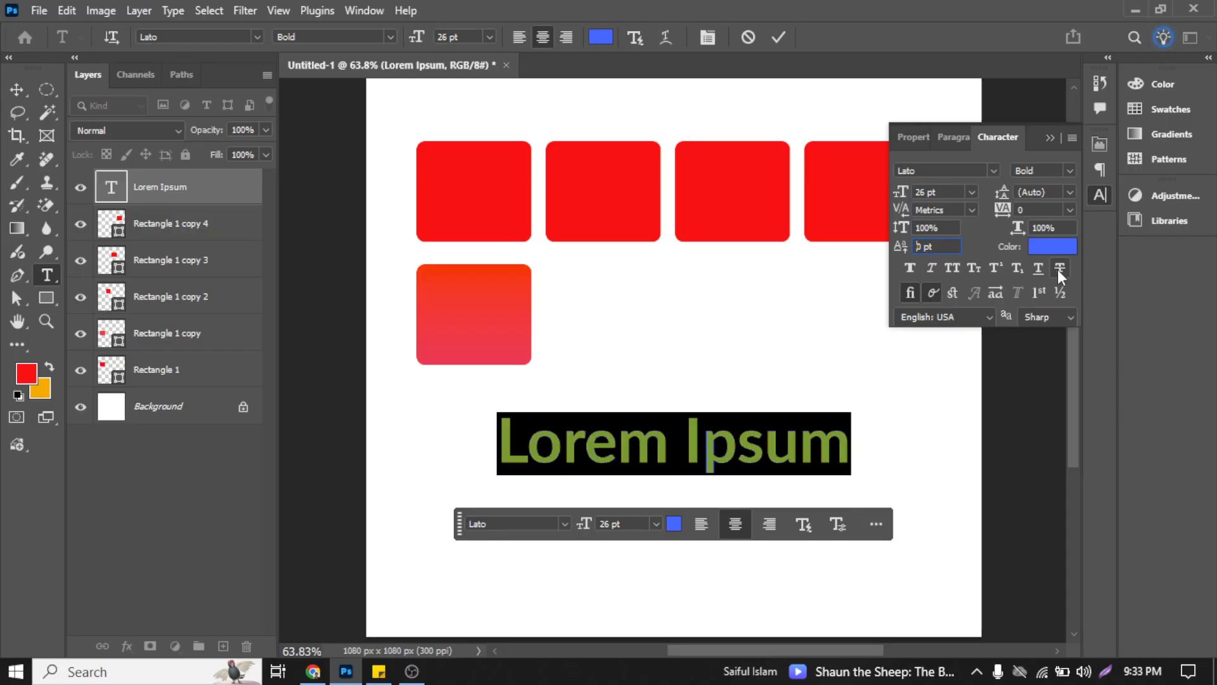
left_click(1057, 269)
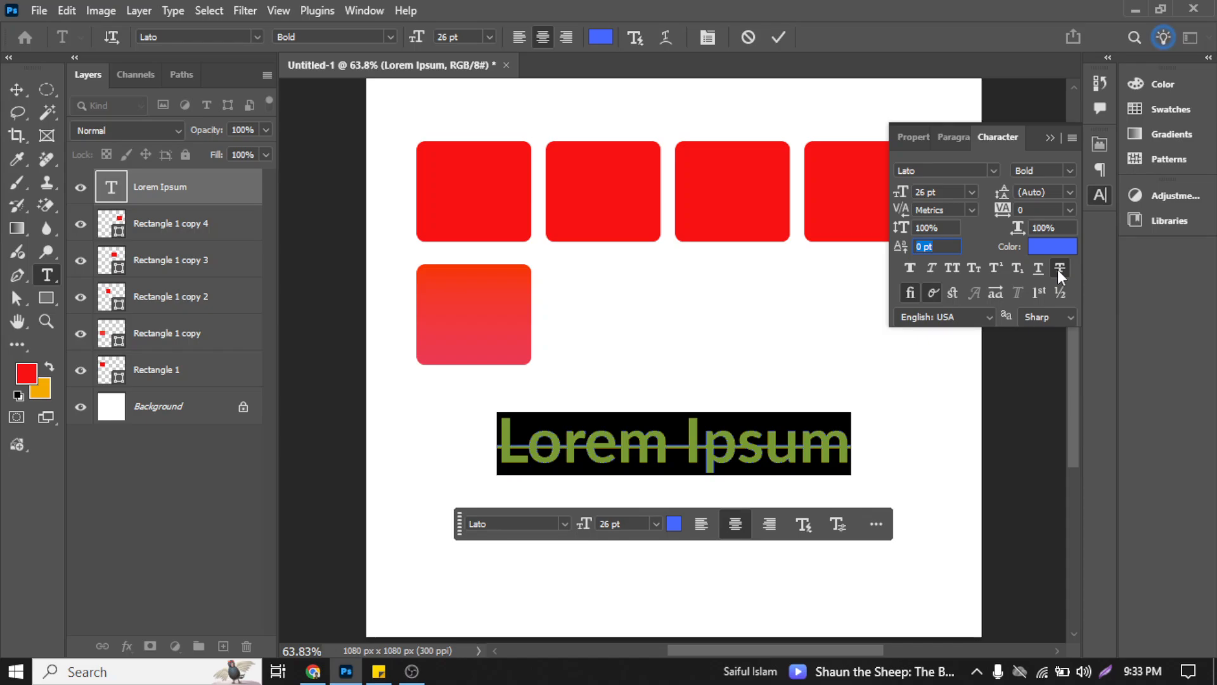
left_click(1057, 268)
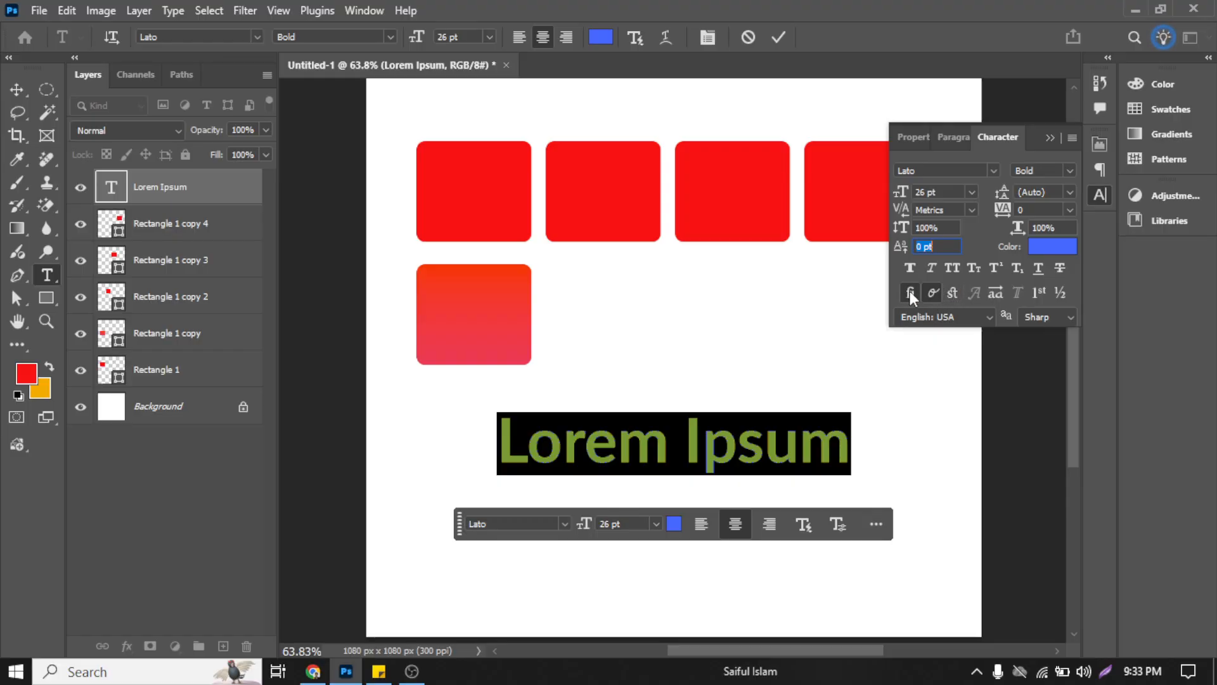
Step: Apply All Caps to the Lorem Ipsum text and view the anti-aliasing options, keeping Sharp
left_click(959, 268)
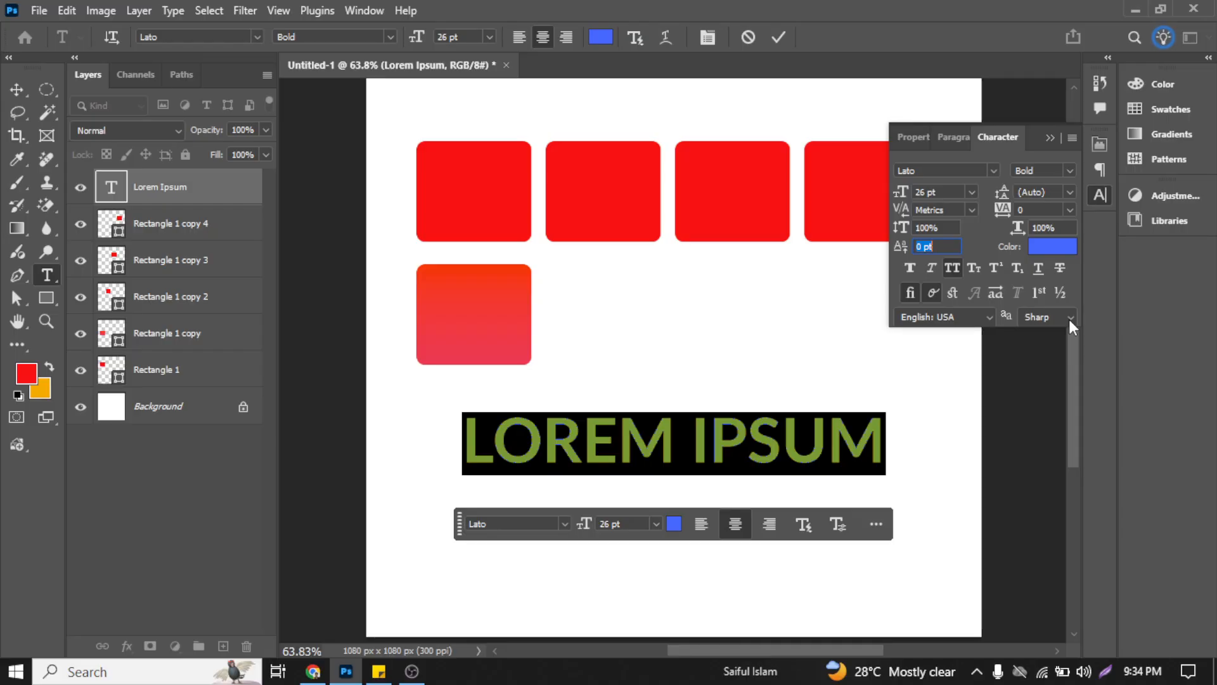
left_click(1069, 318)
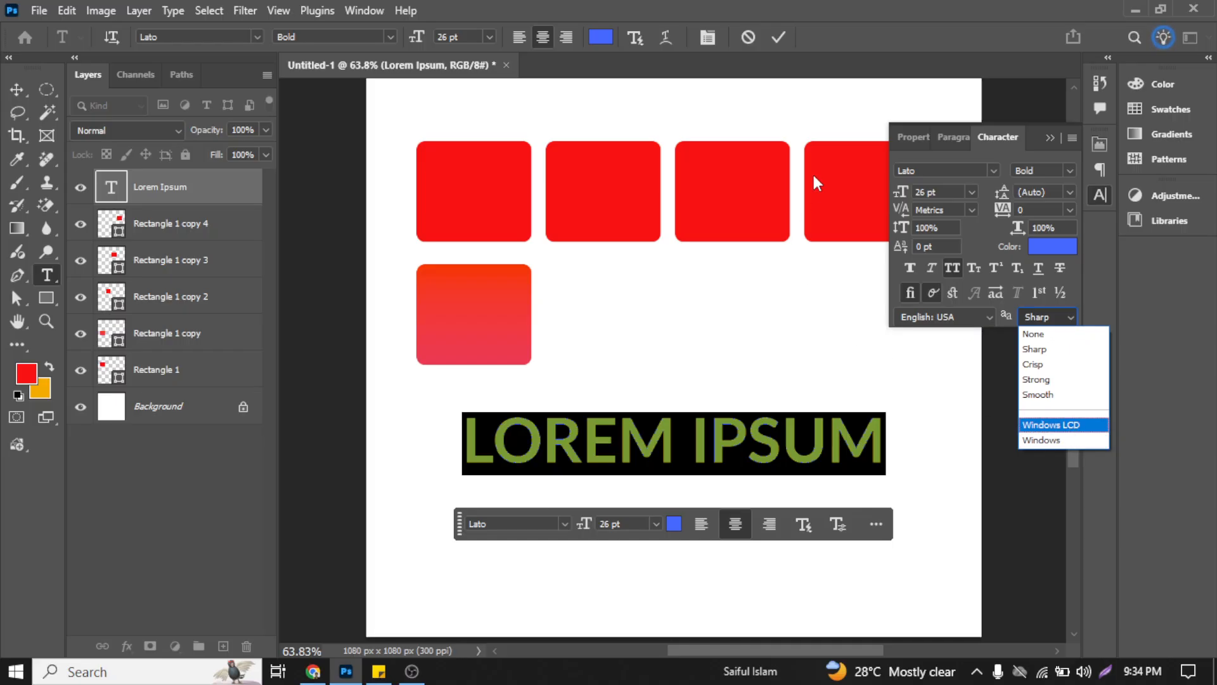
left_click(778, 36)
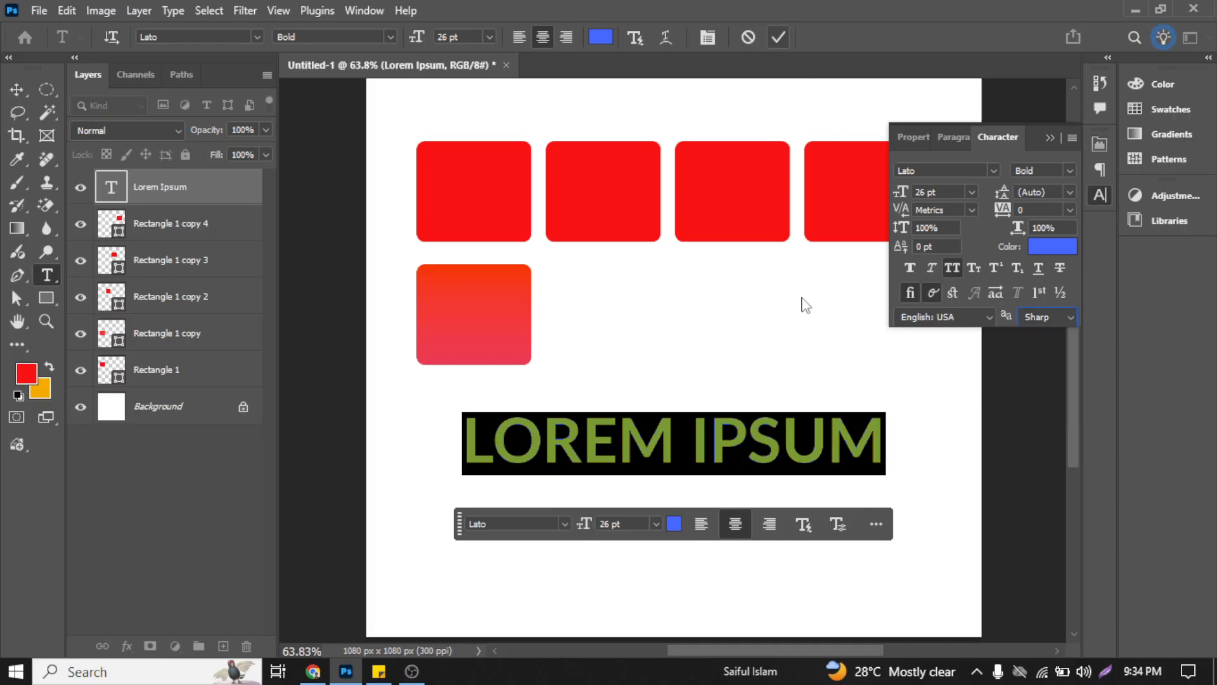
Step: Commit the Lorem Ipsum text edit, set its anti-aliasing to Smooth and inspect the letter edges up close
left_click(778, 38)
key("v")
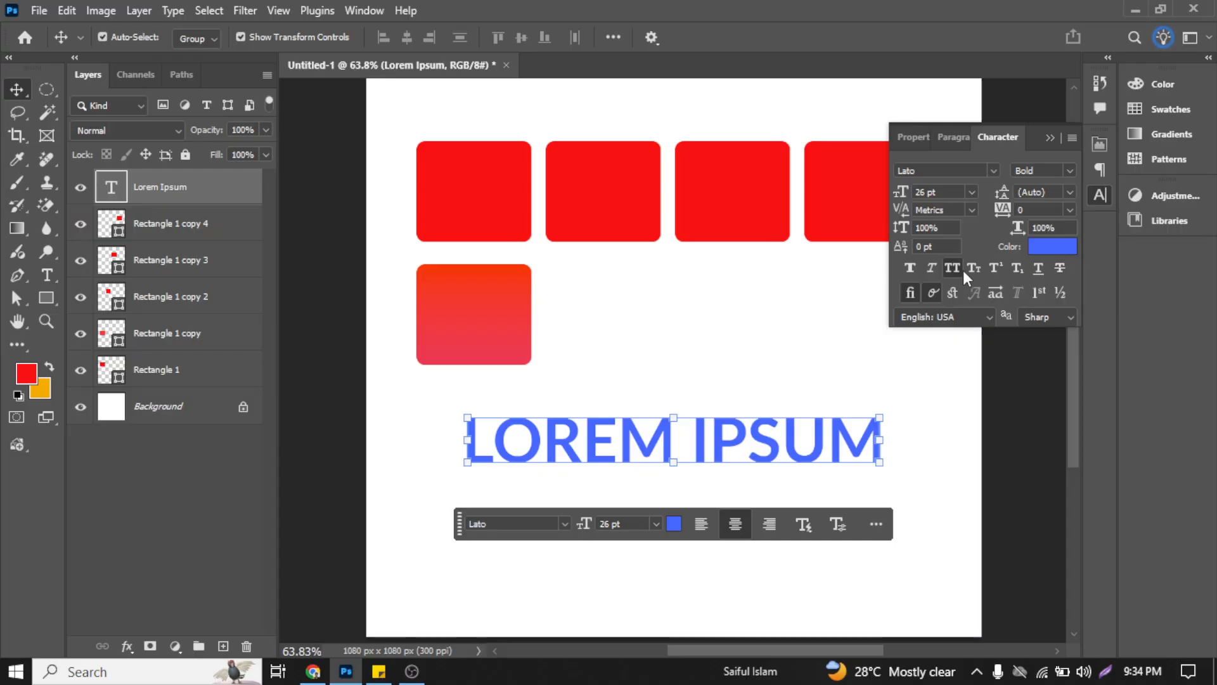
left_click(1054, 317)
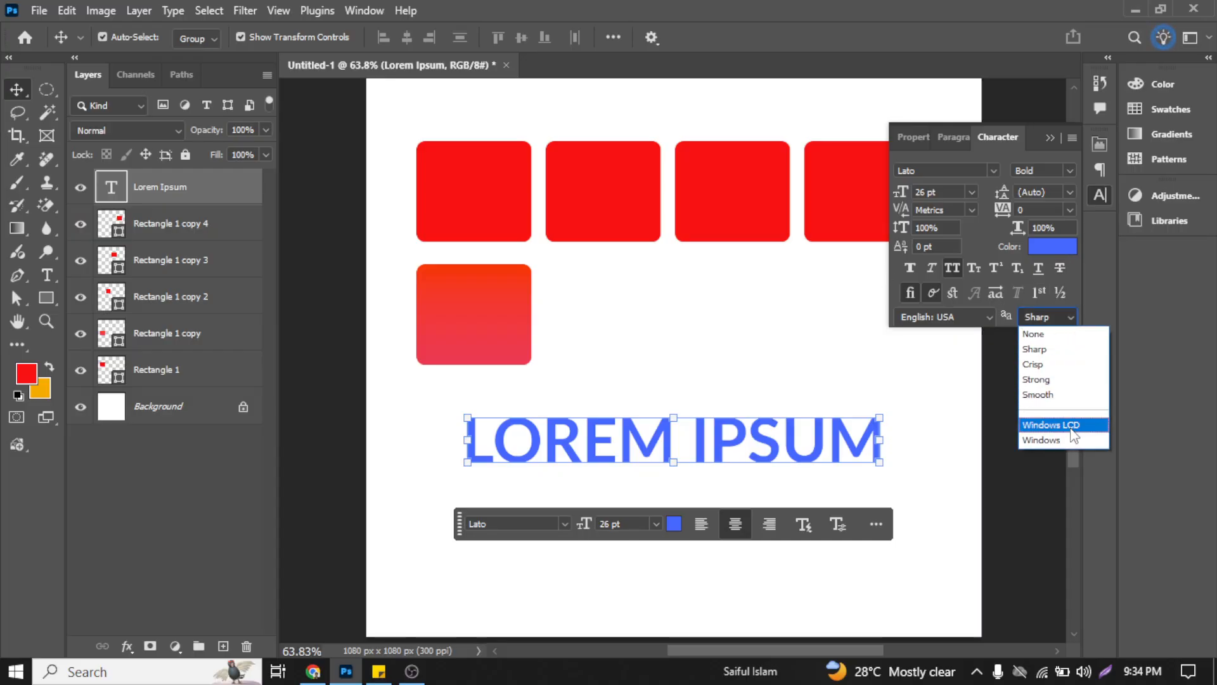
left_click(1060, 394)
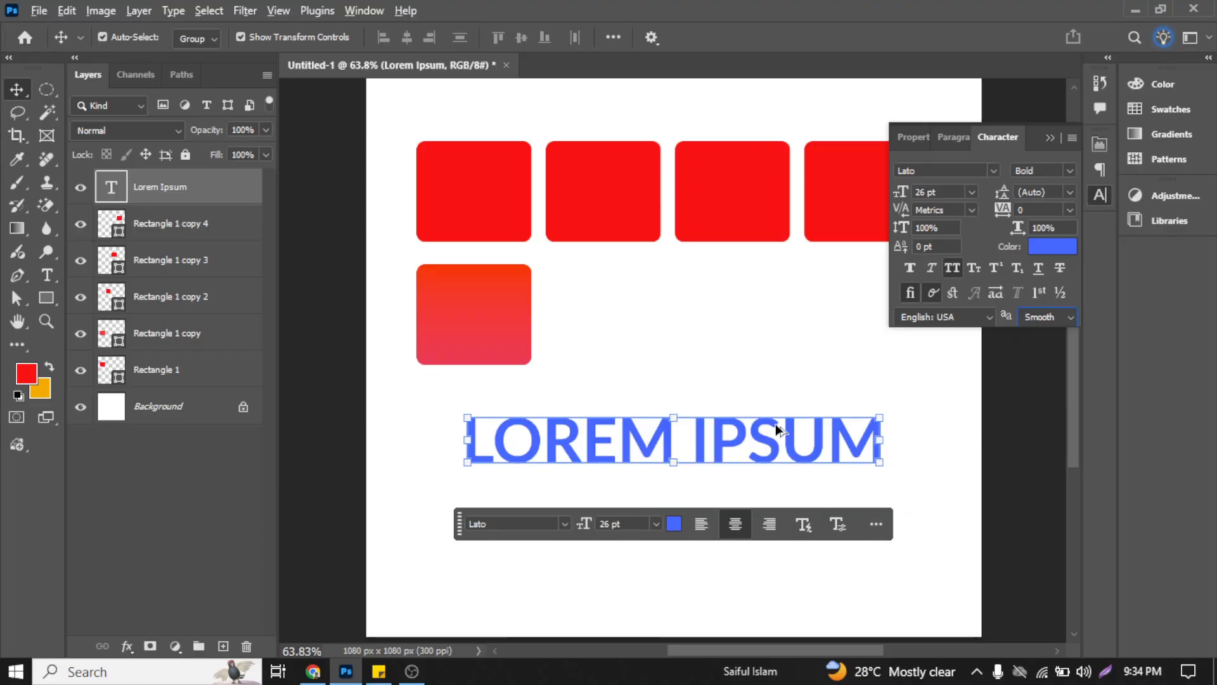
left_click(785, 366)
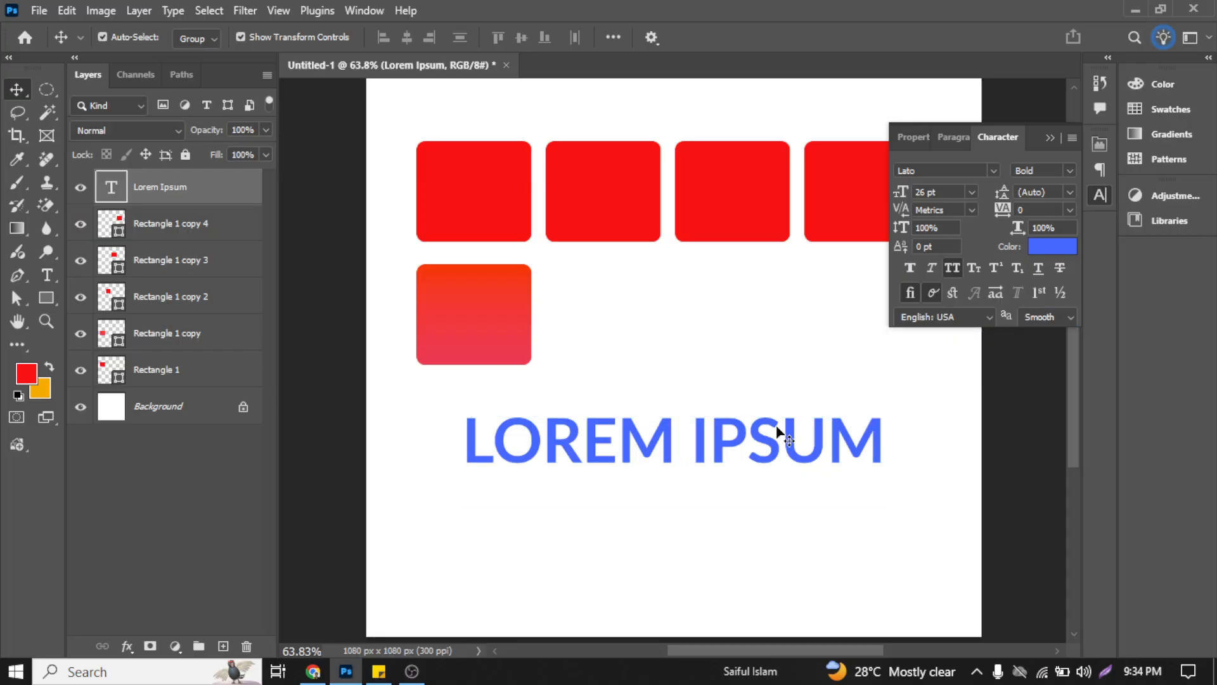
scroll(767, 452, "up", 6)
scroll(766, 447, "up", 10)
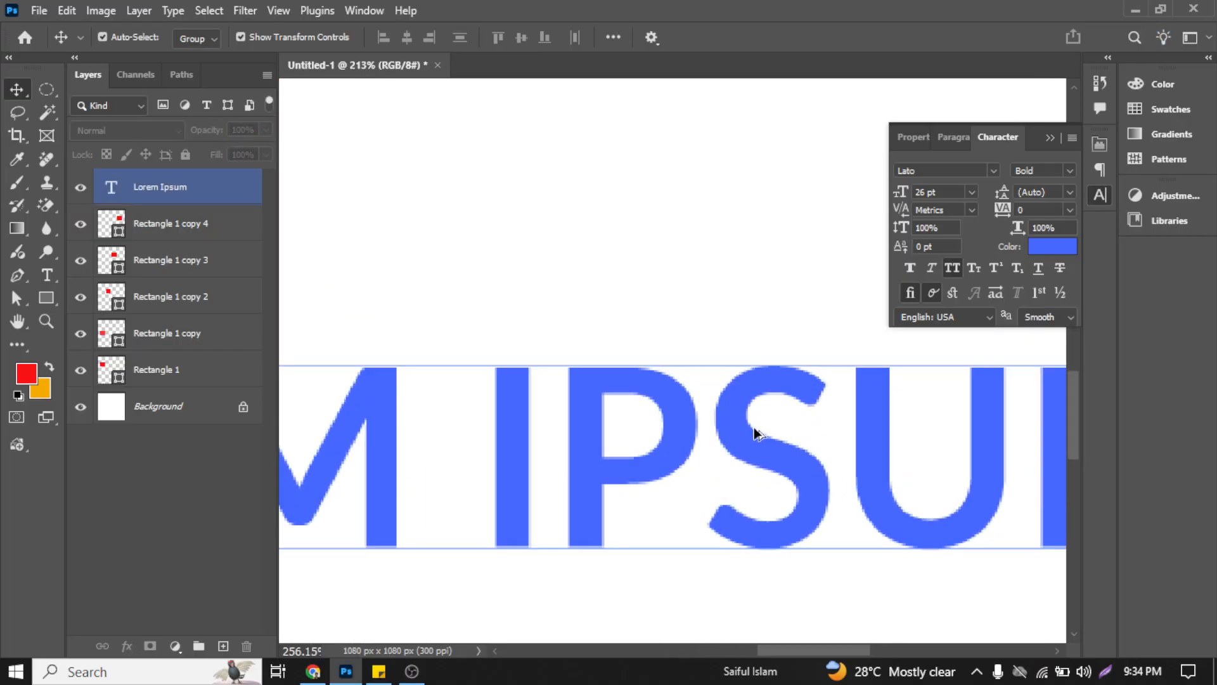
left_click(728, 371)
scroll(729, 355, "down", 5)
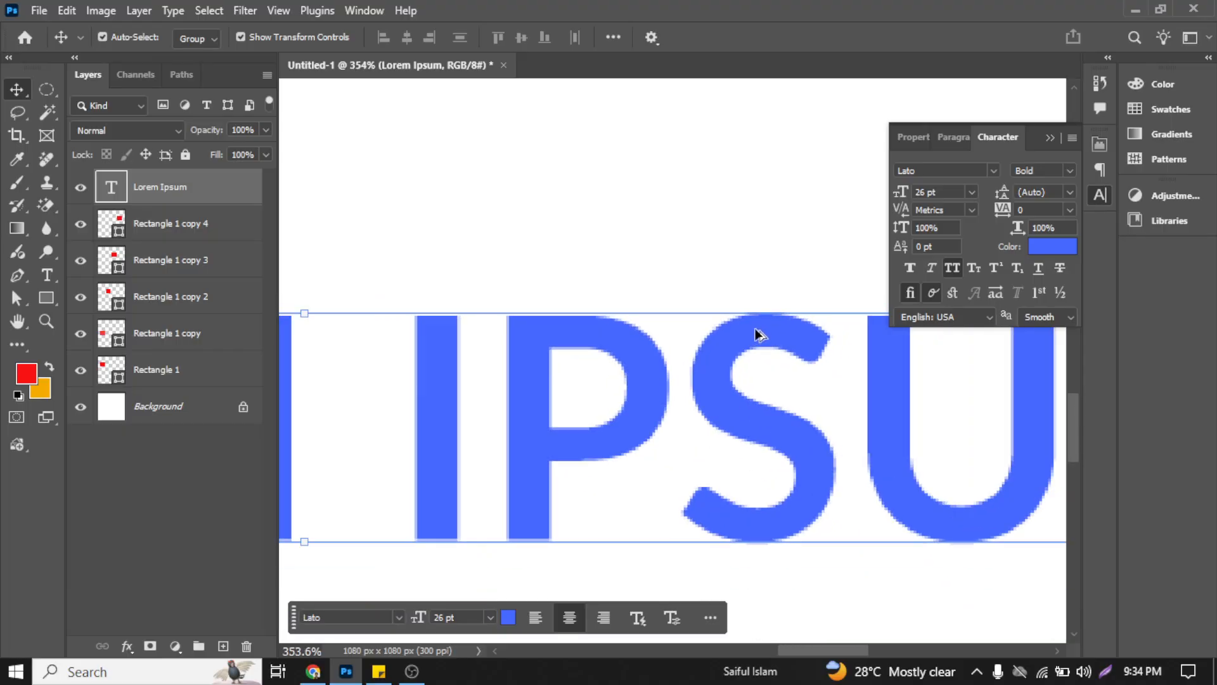
Step: Try the None anti-aliasing setting on the text and inspect the letter edges at several magnifications
left_click(1059, 316)
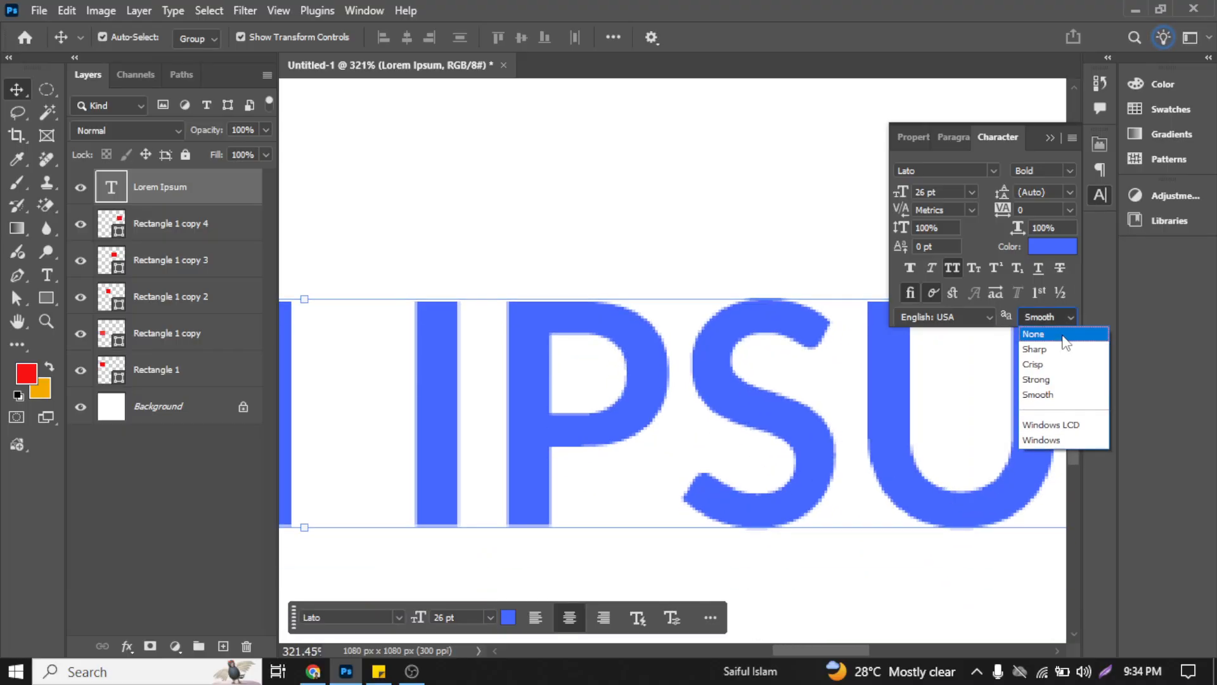
left_click(1064, 334)
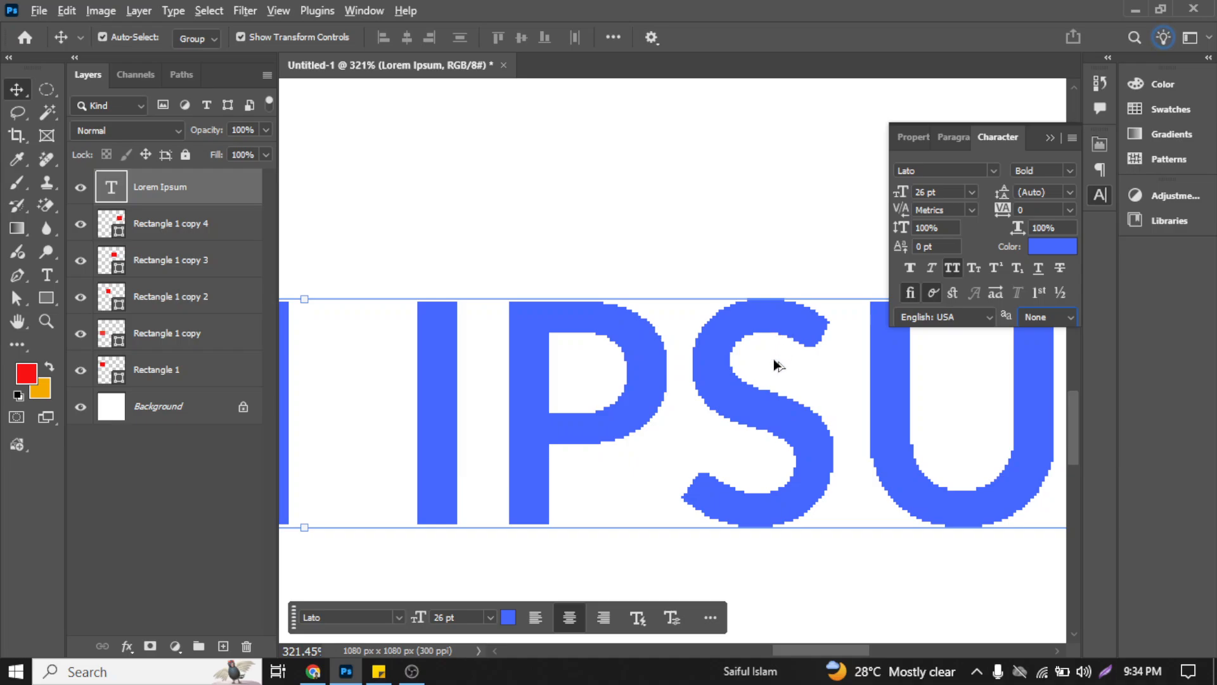
scroll(750, 321, "down", 3)
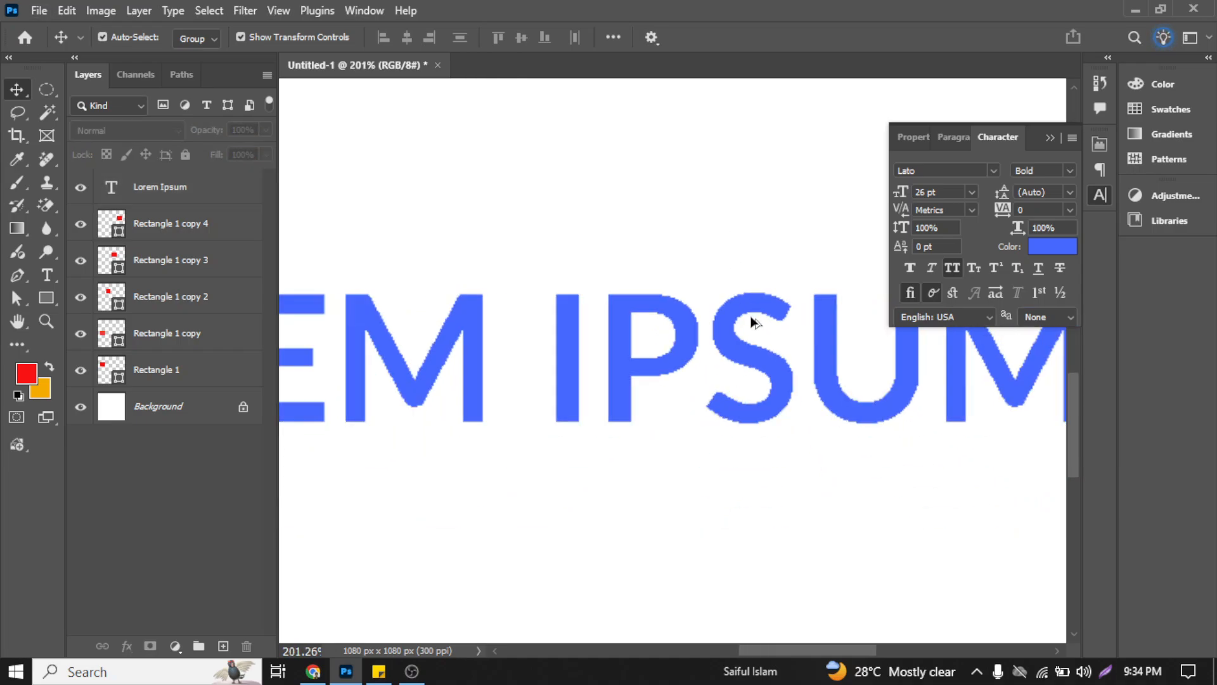
scroll(787, 418, "down", 2)
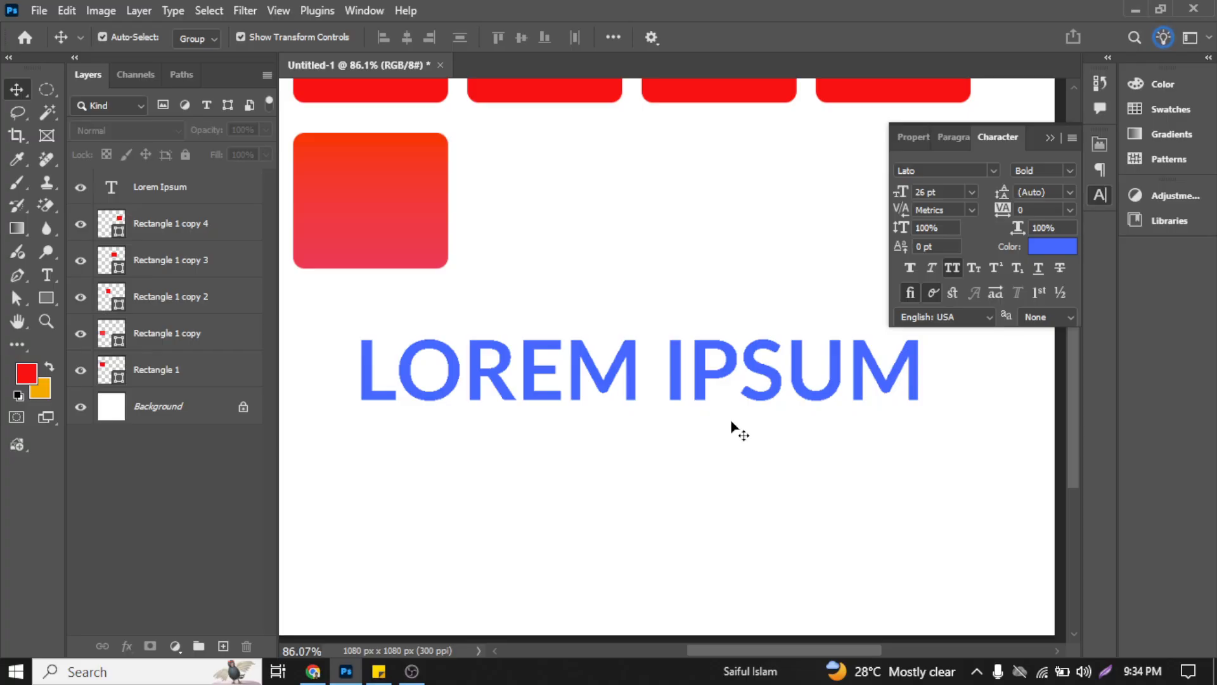
scroll(723, 437, "down", 1)
left_click(580, 381)
scroll(580, 380, "up", 4)
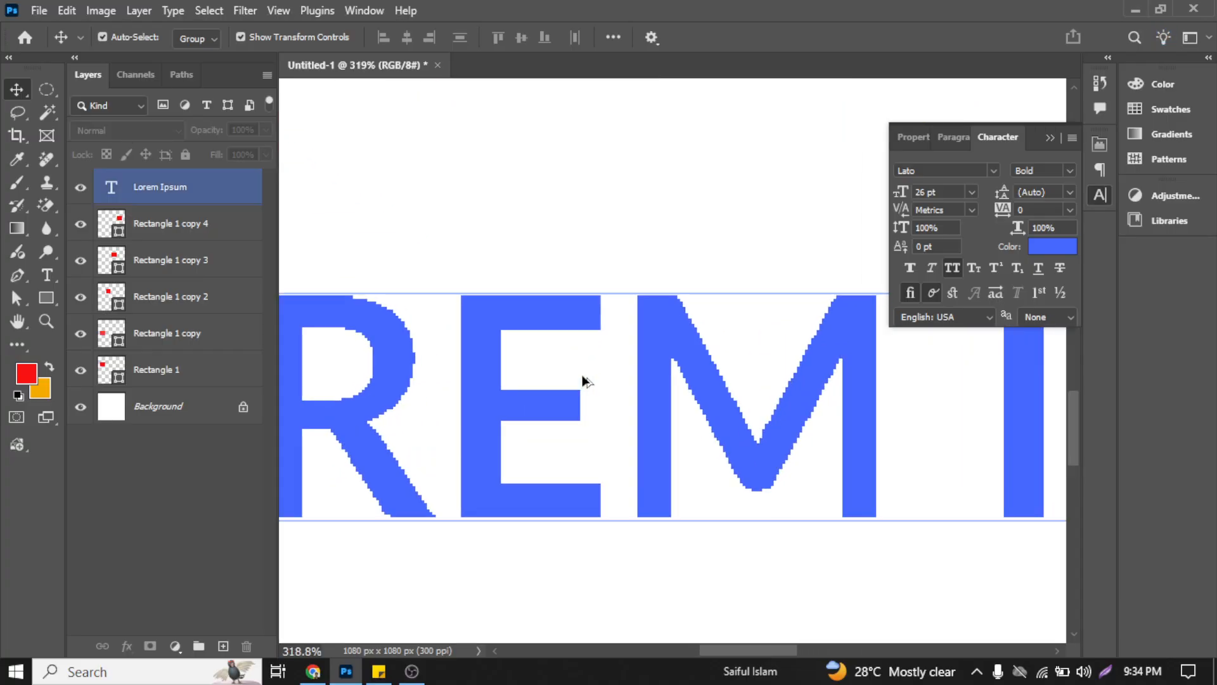
left_click(717, 329)
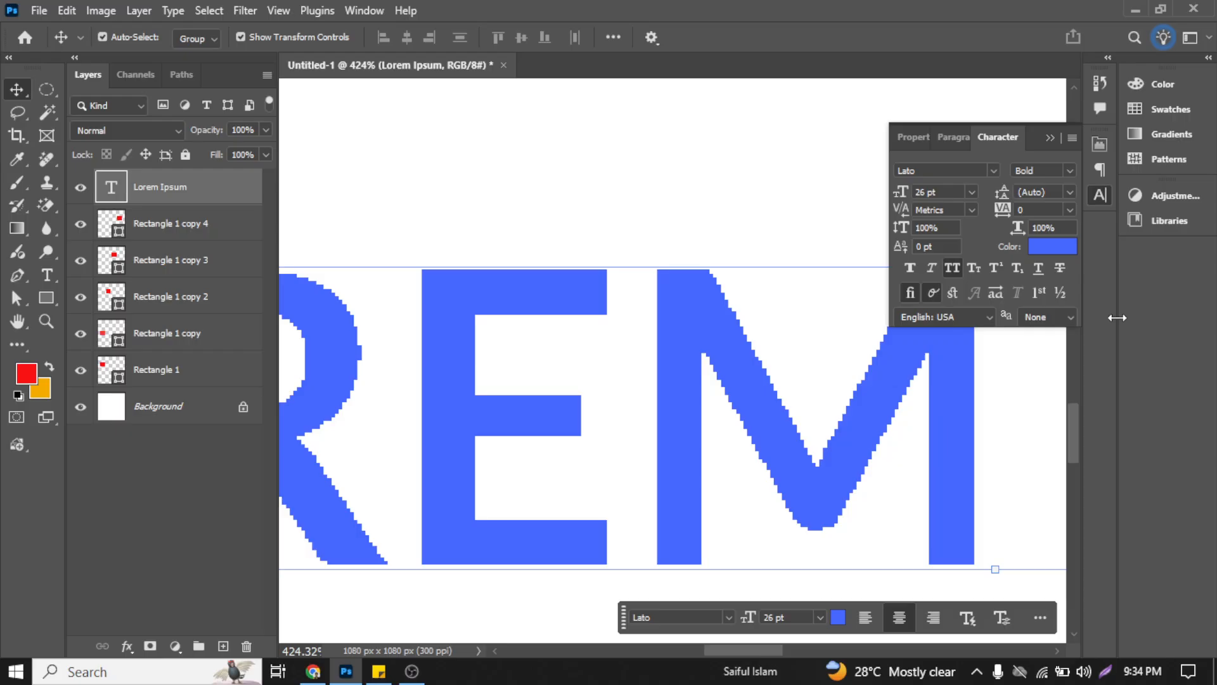
Step: Try Sharp, Strong and Smooth anti-aliasing on the text one at a time to compare the edges
left_click(1070, 317)
left_click(1054, 351)
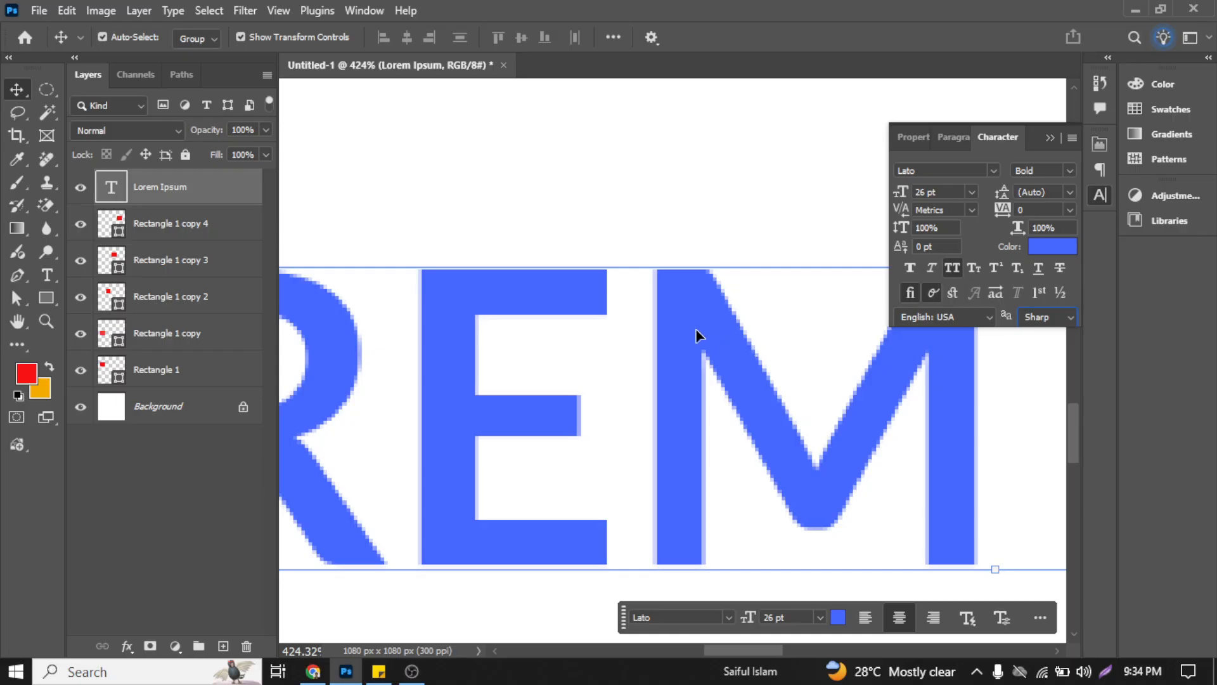
left_click(1063, 318)
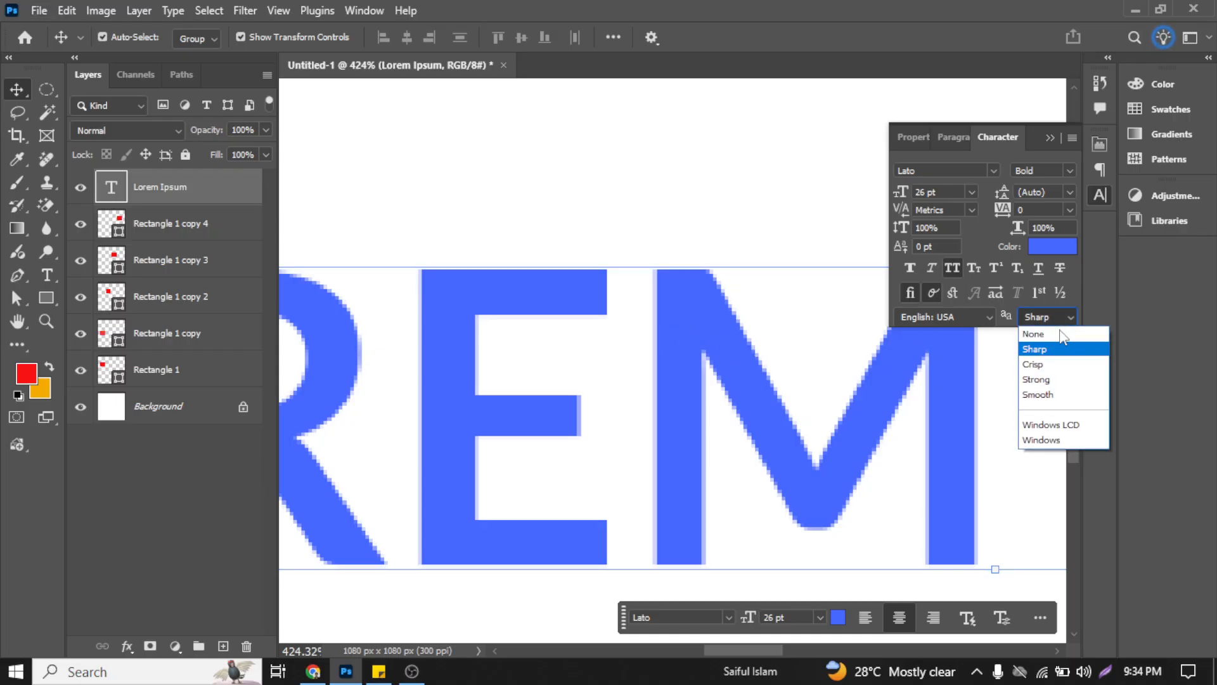
left_click(1071, 379)
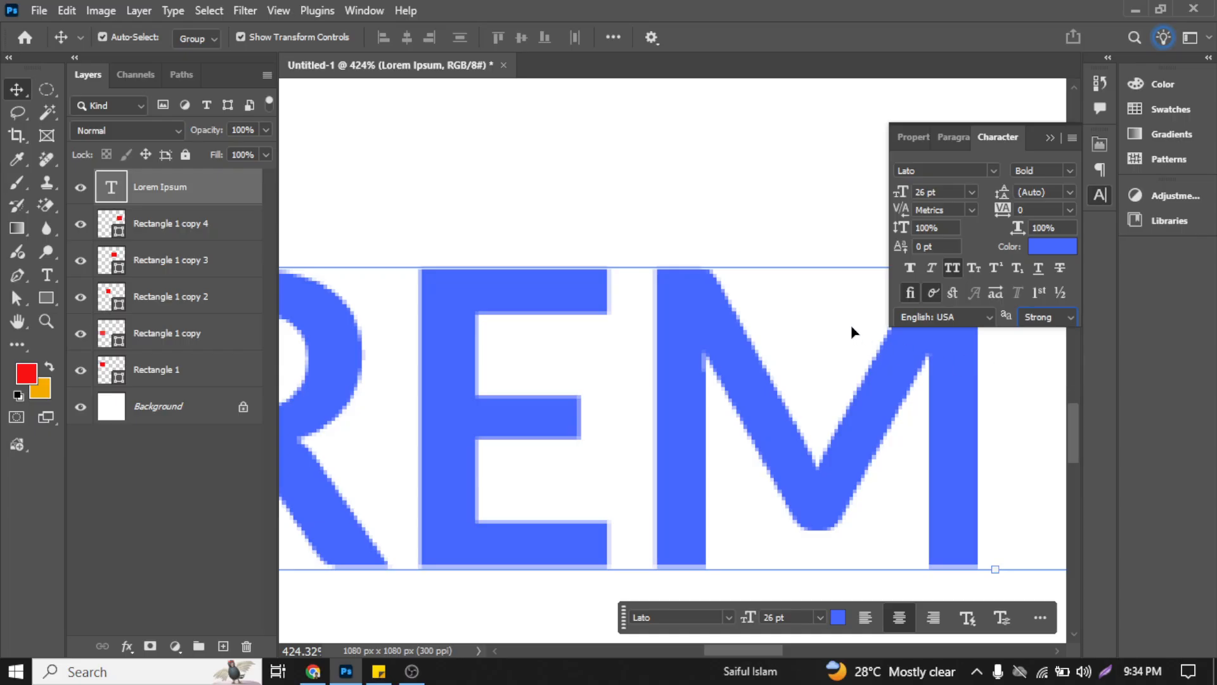
left_click(1059, 317)
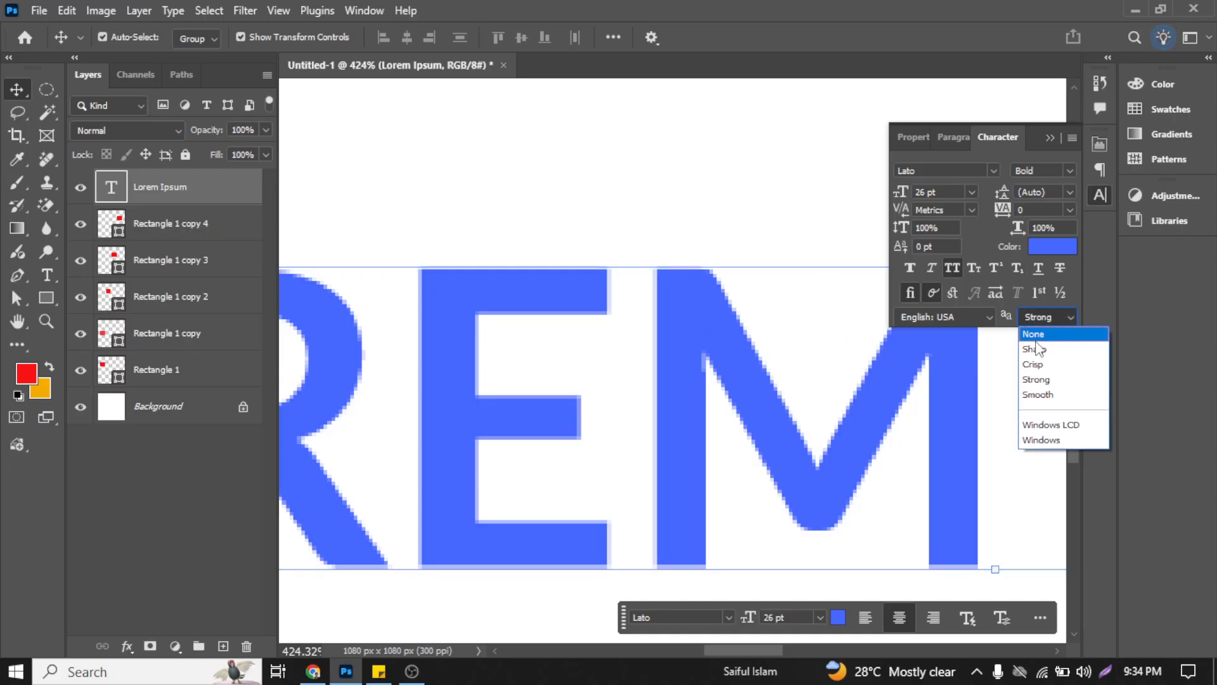
left_click(1065, 397)
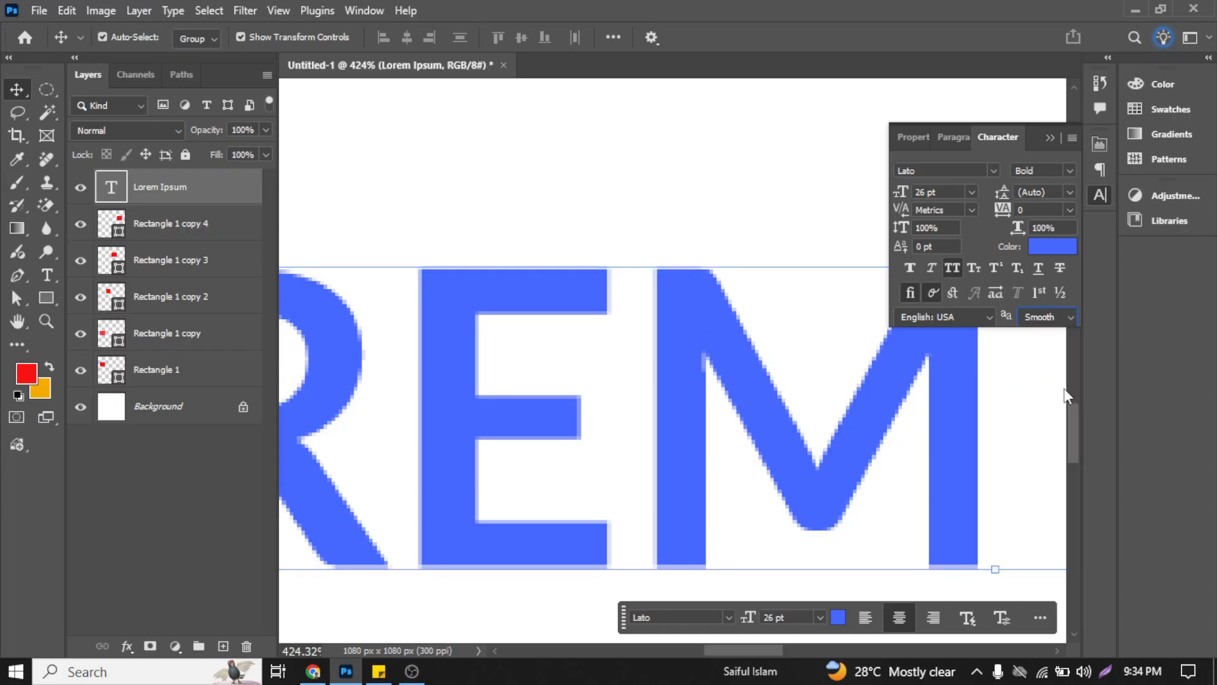
Step: Set the text's anti-aliasing to Sharp and view the remaining options without choosing another
left_click(1043, 317)
left_click(1062, 349)
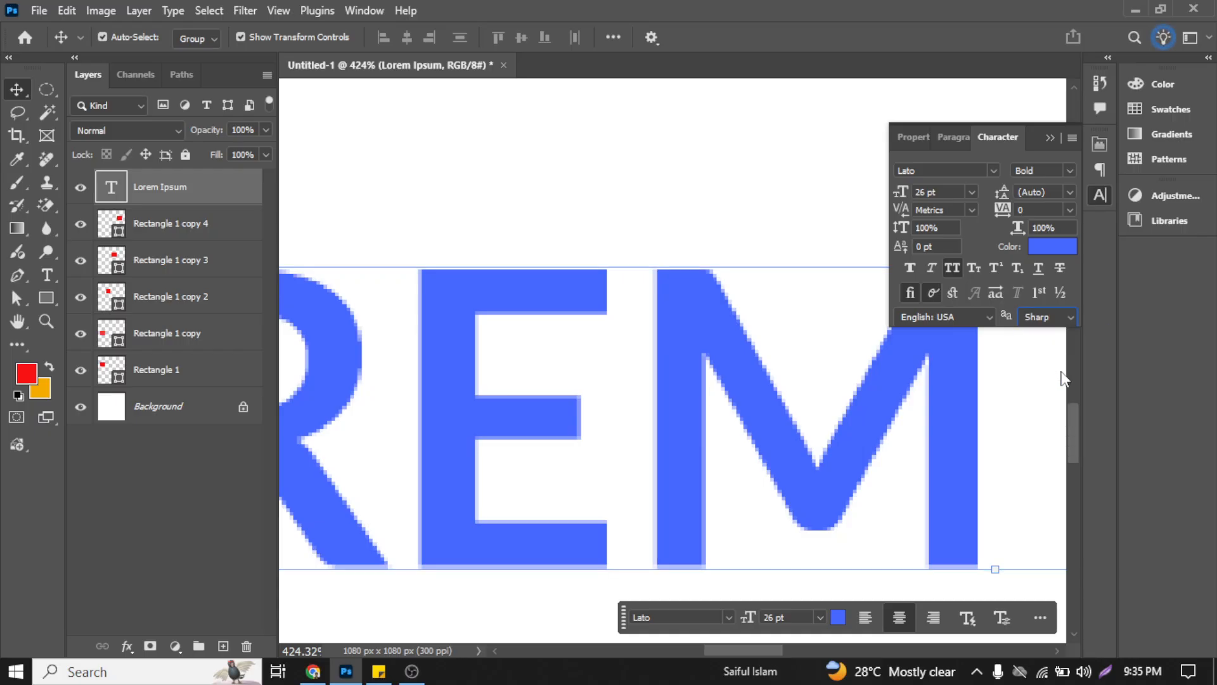
left_click(1054, 316)
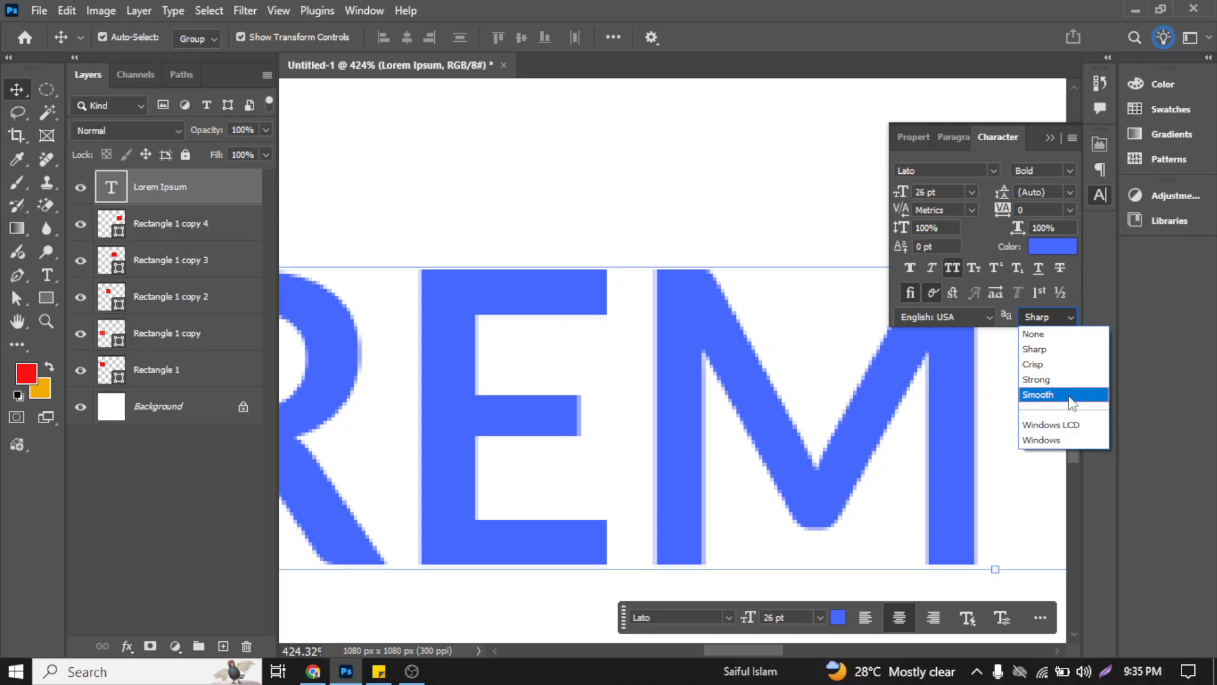
left_click(685, 191)
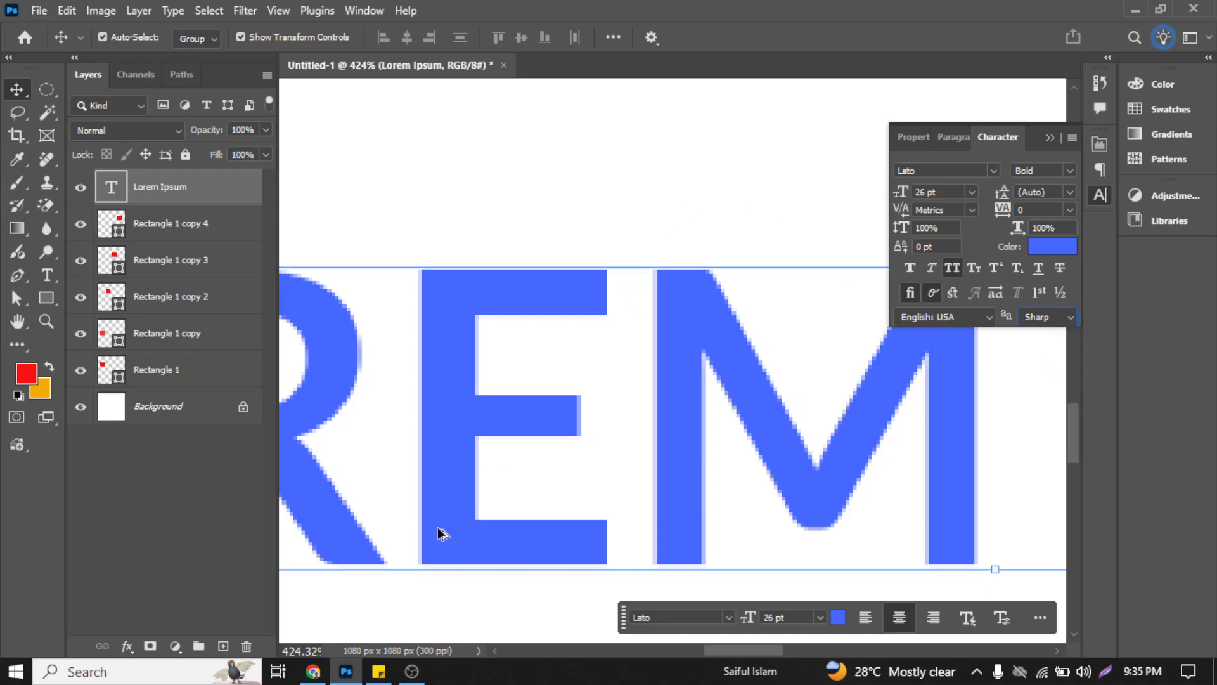
Step: Deselect the text layer and review the whole artboard with its rectangles and text
left_click(413, 674)
left_click(413, 680)
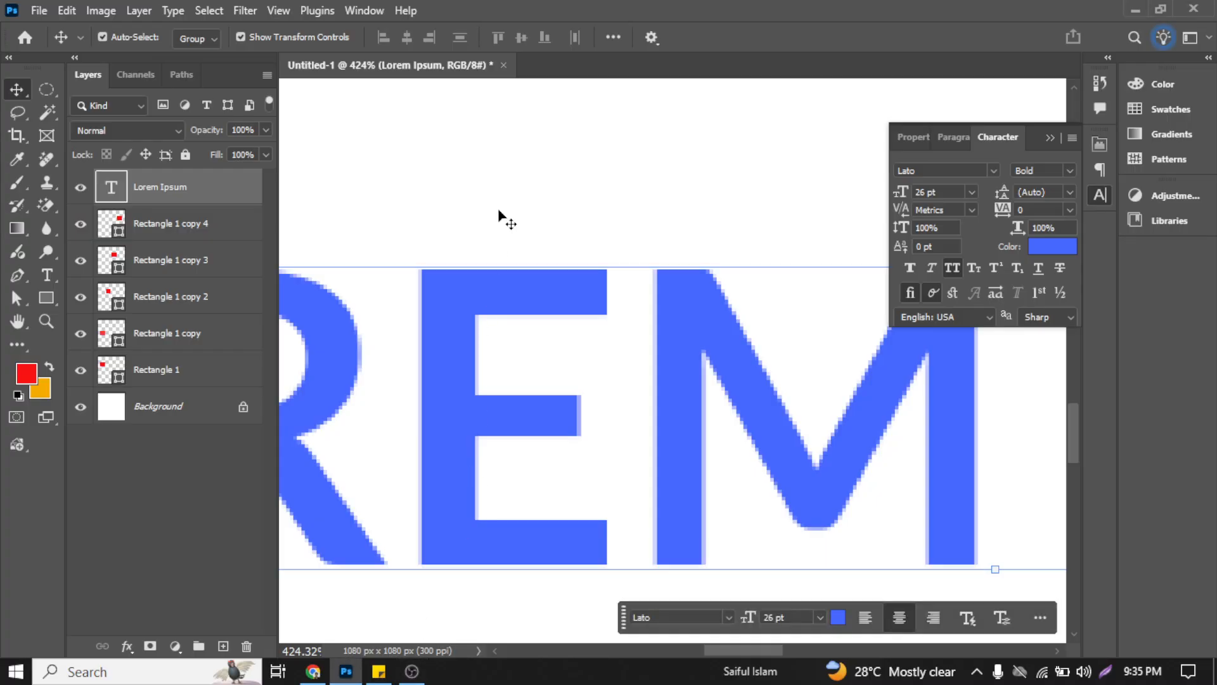
left_click(499, 211)
scroll(533, 272, "down", 5)
scroll(546, 355, "down", 4)
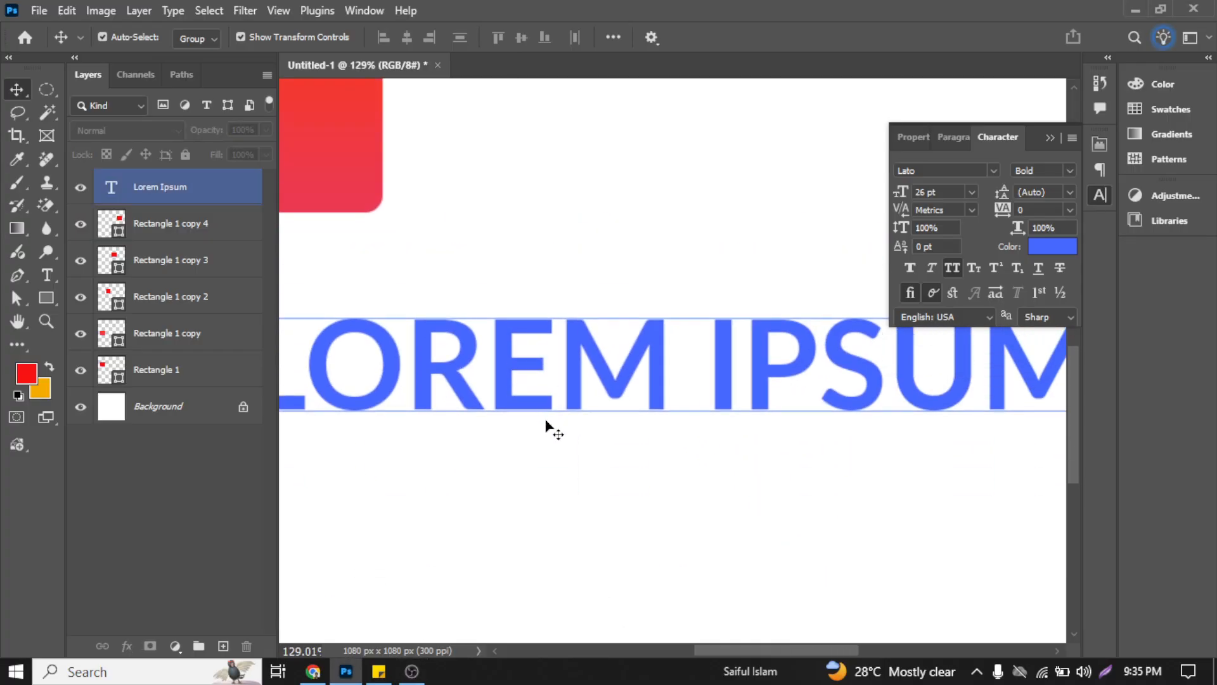
left_click(558, 438)
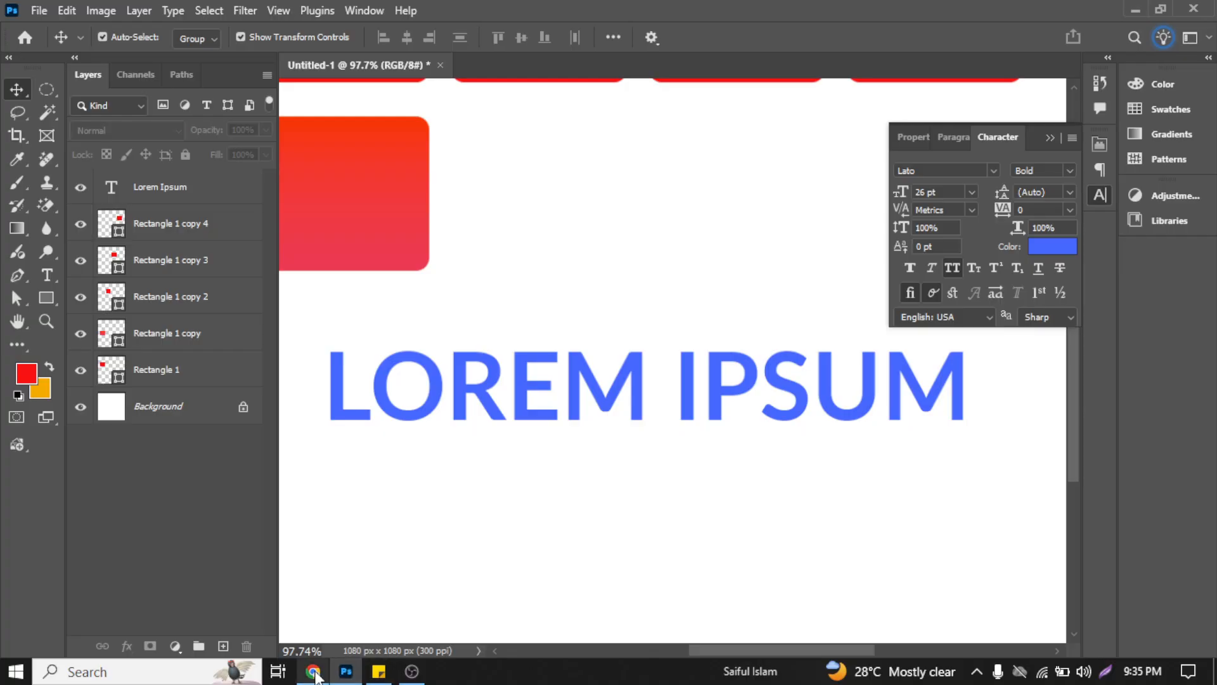
left_click(480, 370)
left_click(463, 299)
scroll(456, 291, "down", 4)
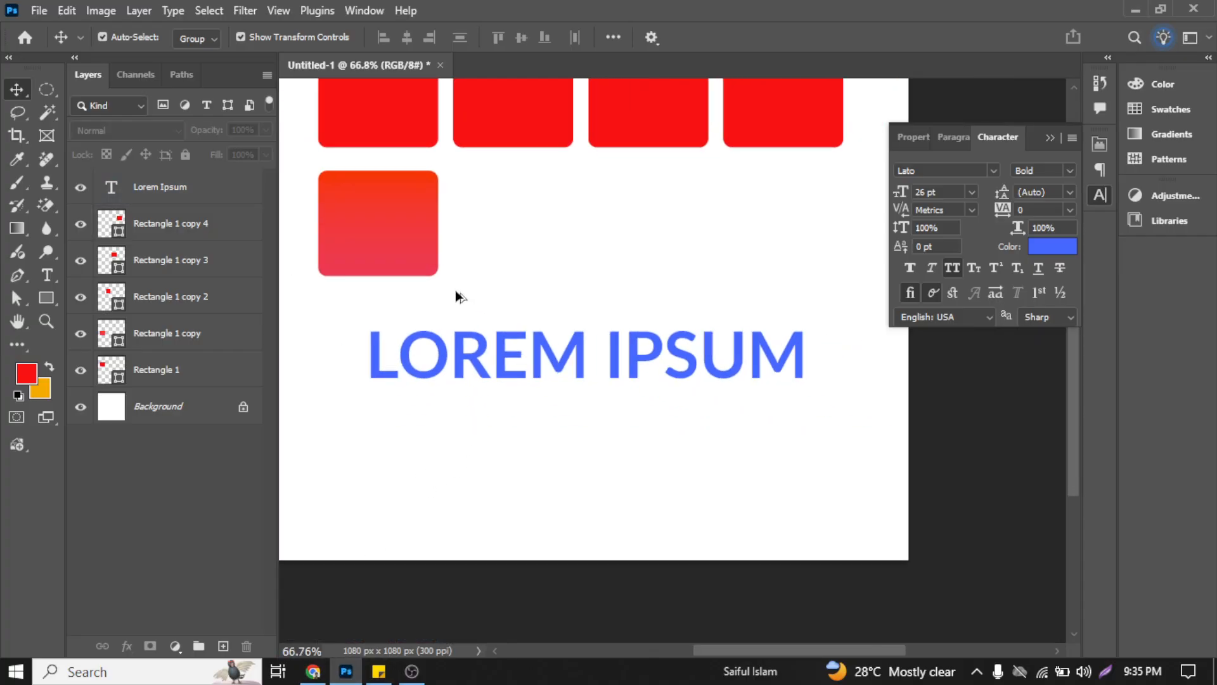
left_click(513, 363)
scroll(523, 390, "up", 4)
scroll(525, 392, "left", 4)
left_click(602, 310)
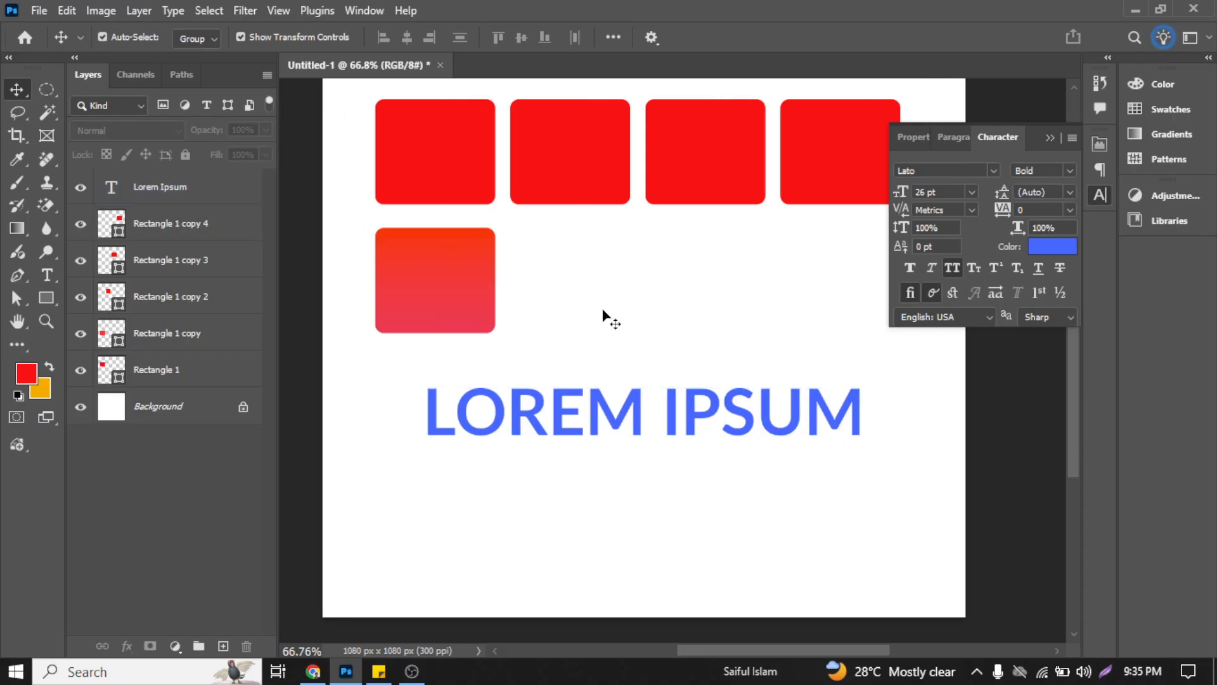
scroll(628, 425, "up", 4)
scroll(618, 399, "down", 2)
scroll(615, 386, "down", 3)
scroll(612, 380, "up", 1)
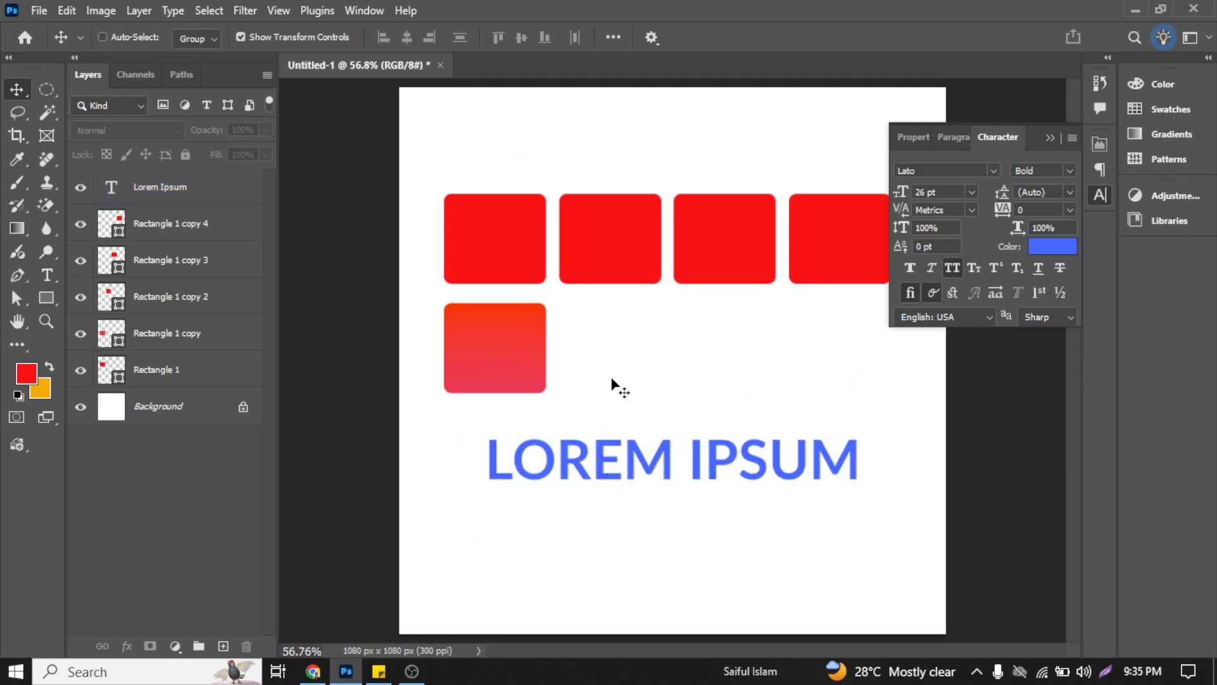
left_click(550, 462)
left_click(483, 549)
Step: Show the desktop, launch Google Chrome and open the profile with the purple L avatar
key("super+d")
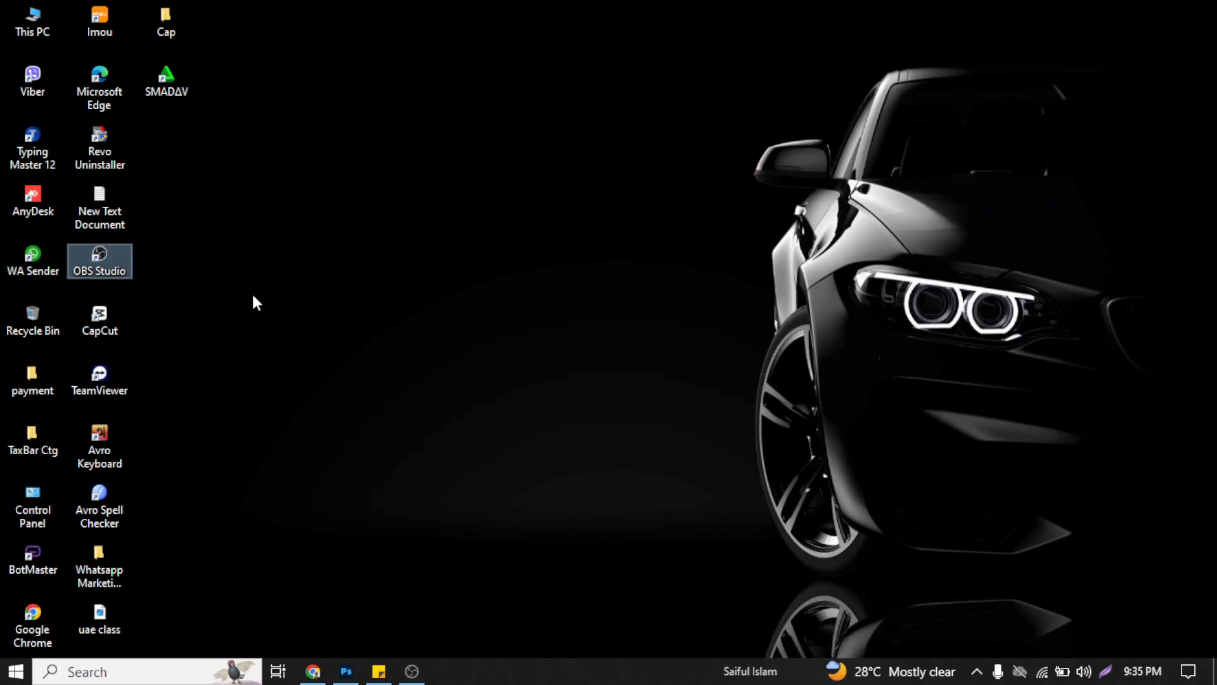
right_click(253, 291)
left_click(321, 347)
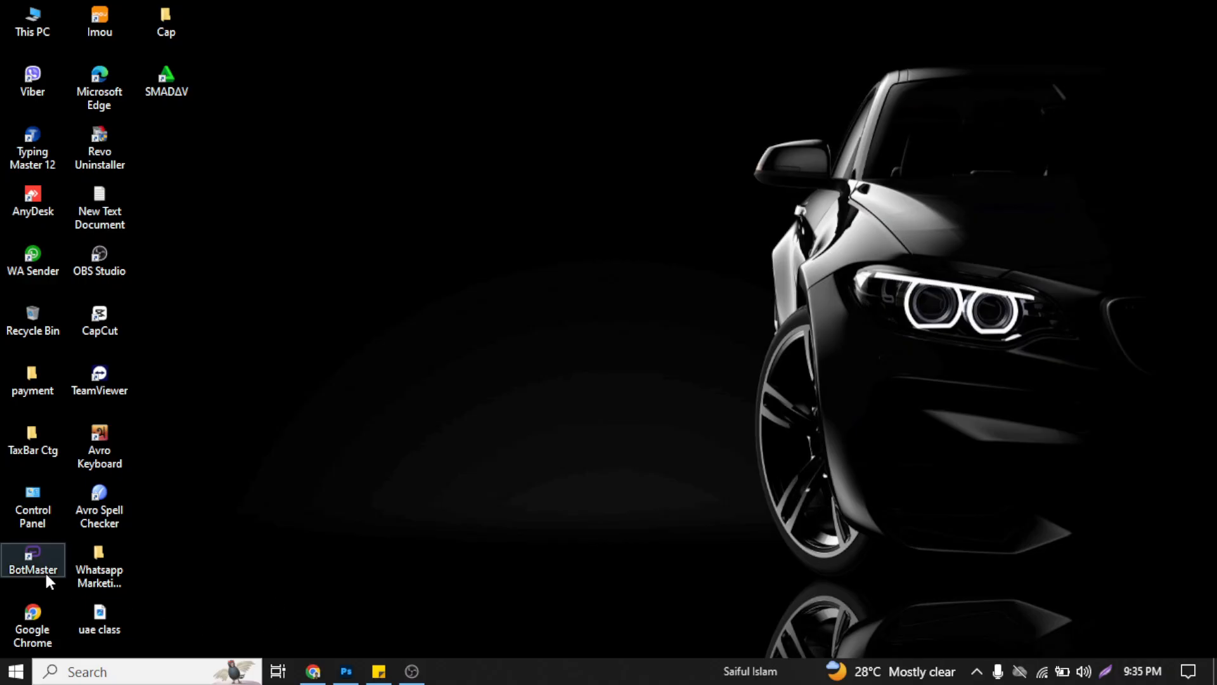
double_click(37, 609)
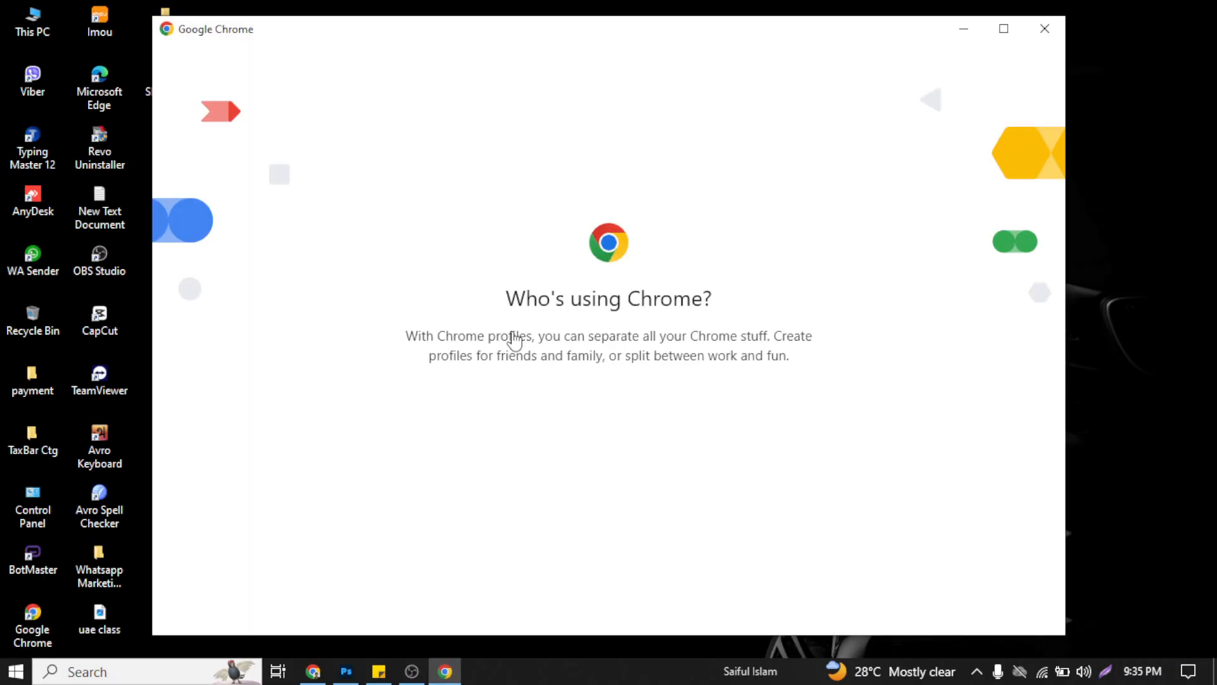
scroll(515, 349, "down", 15)
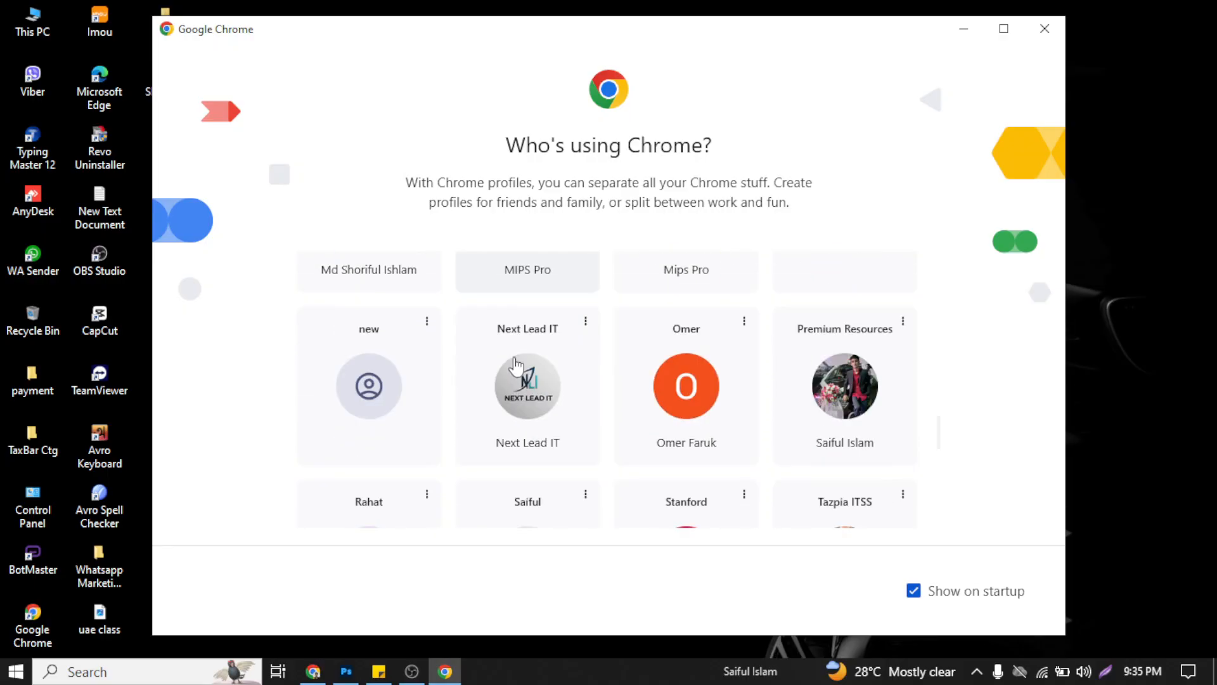
scroll(564, 444, "down", 3)
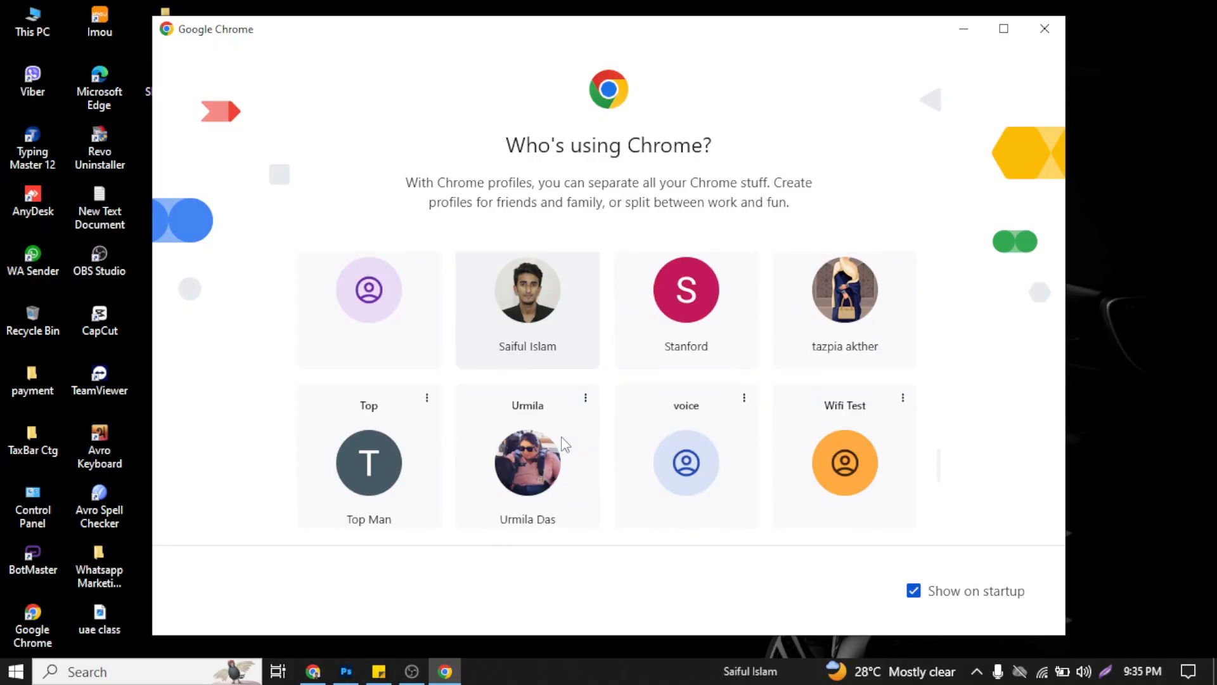
scroll(565, 437, "down", 1)
scroll(571, 430, "up", 15)
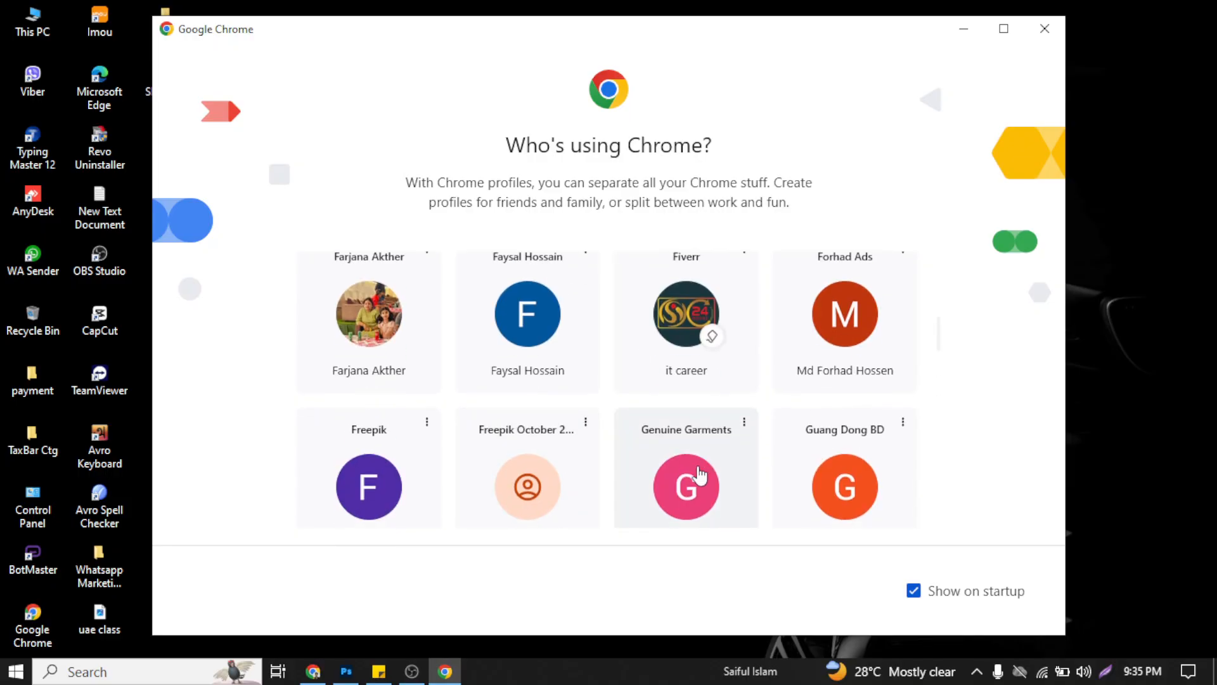
scroll(695, 438, "down", 8)
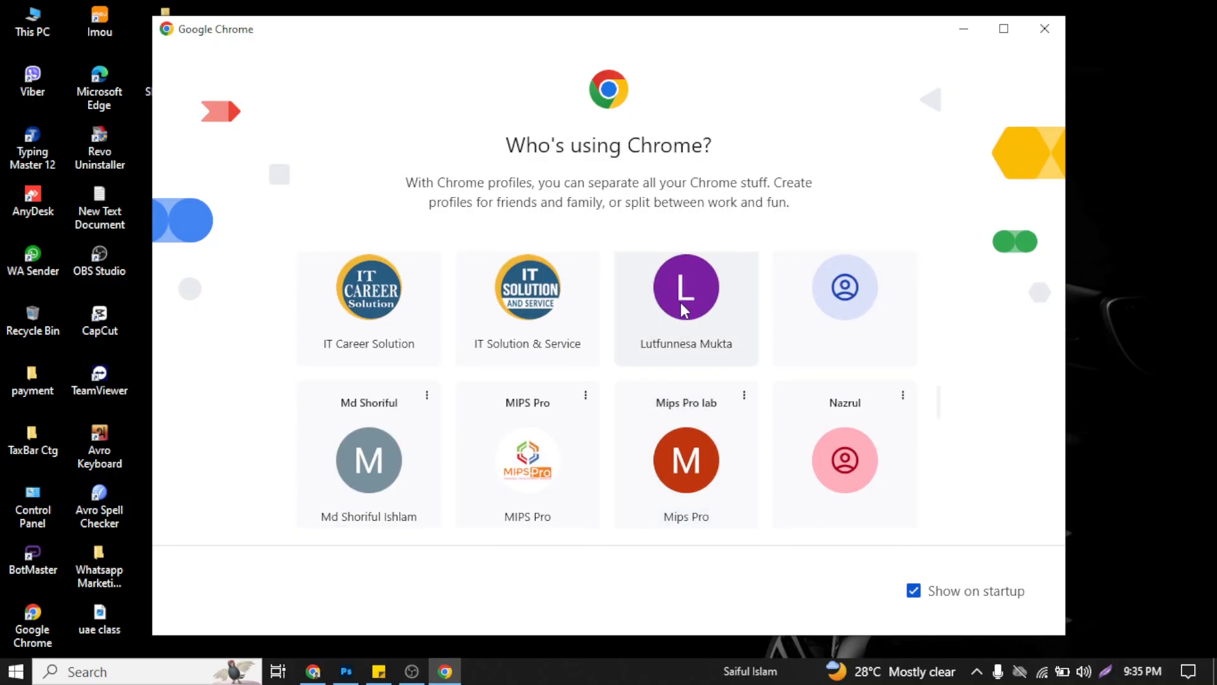
left_click(683, 309)
Step: Unlock the browser by entering the profile's Chrome lock password
left_click(924, 44)
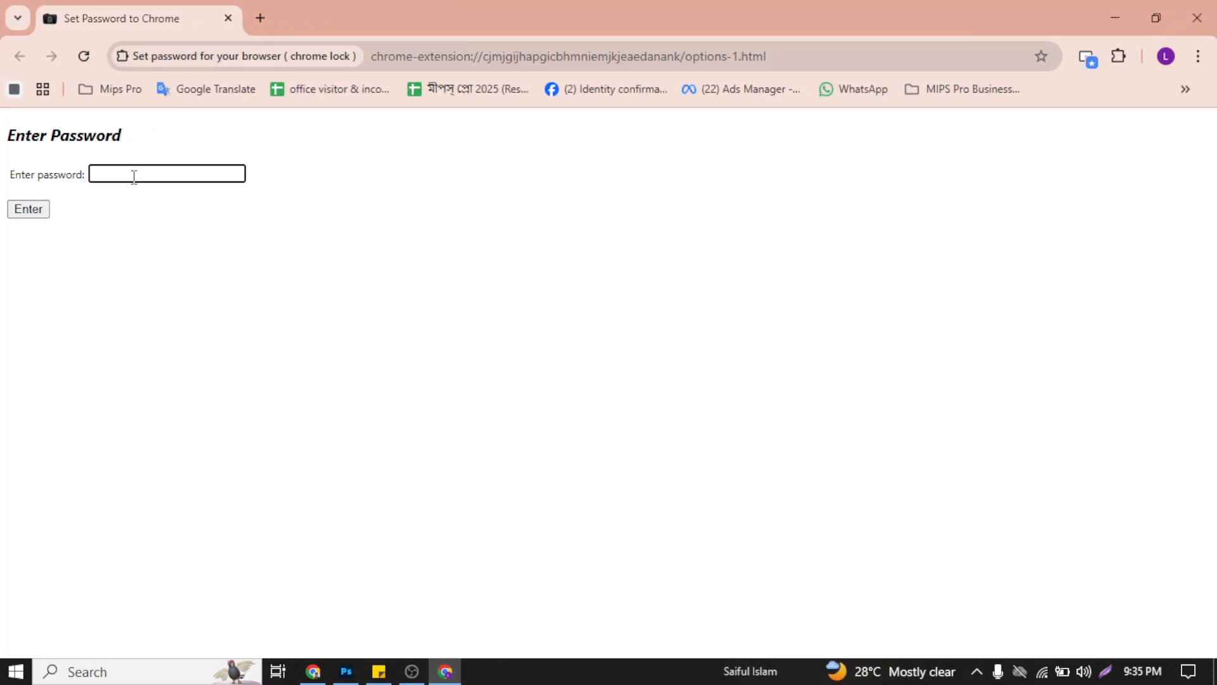
left_click(46, 211)
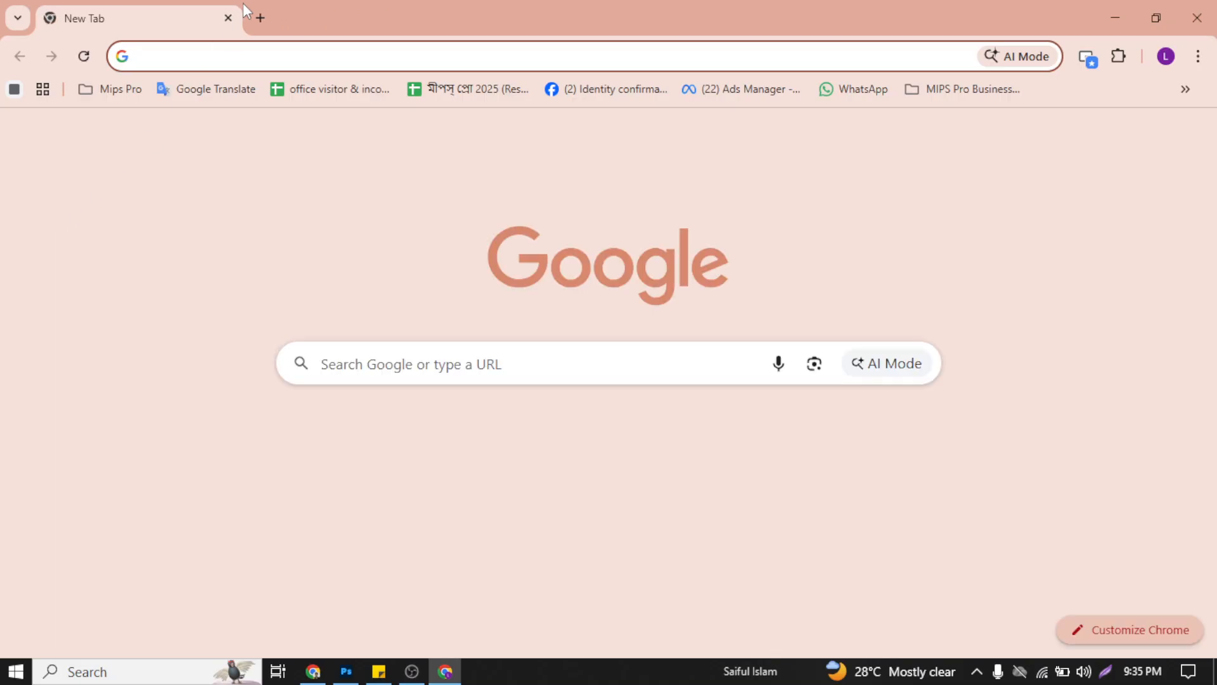
Step: Search Google for adobe photoshop 2026 system requirements, highlight the 10GB+ free SSD space figure and expand the AI Overview
left_click(227, 57)
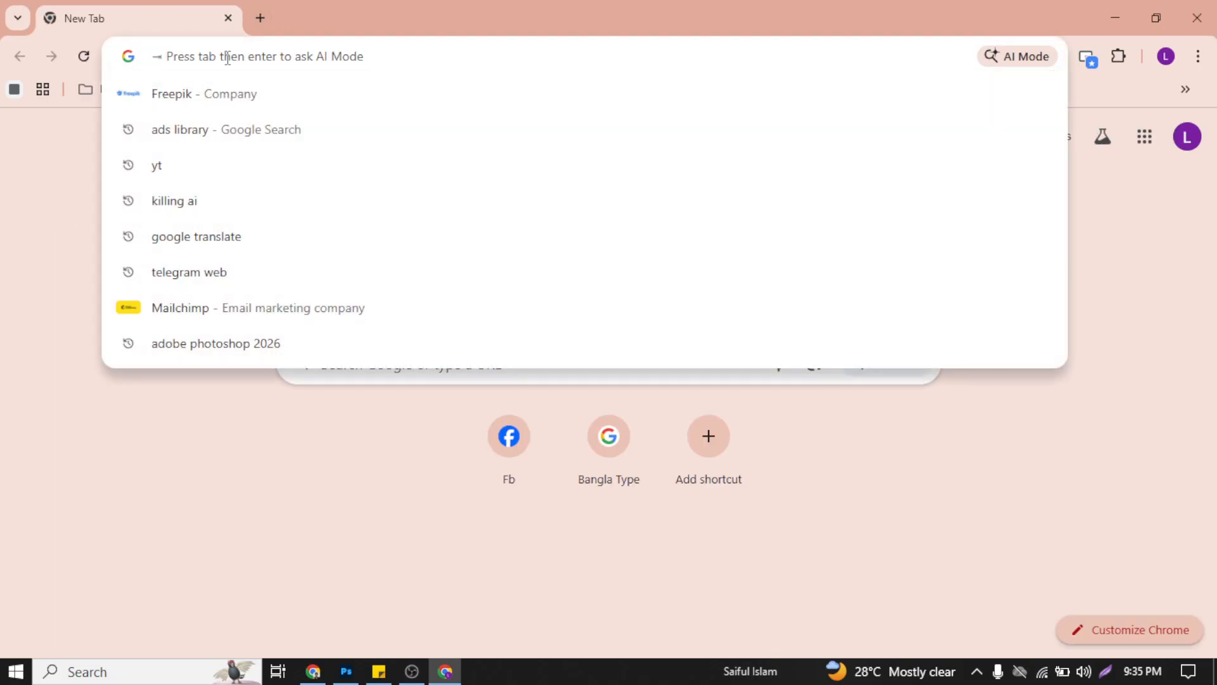
type("adobe")
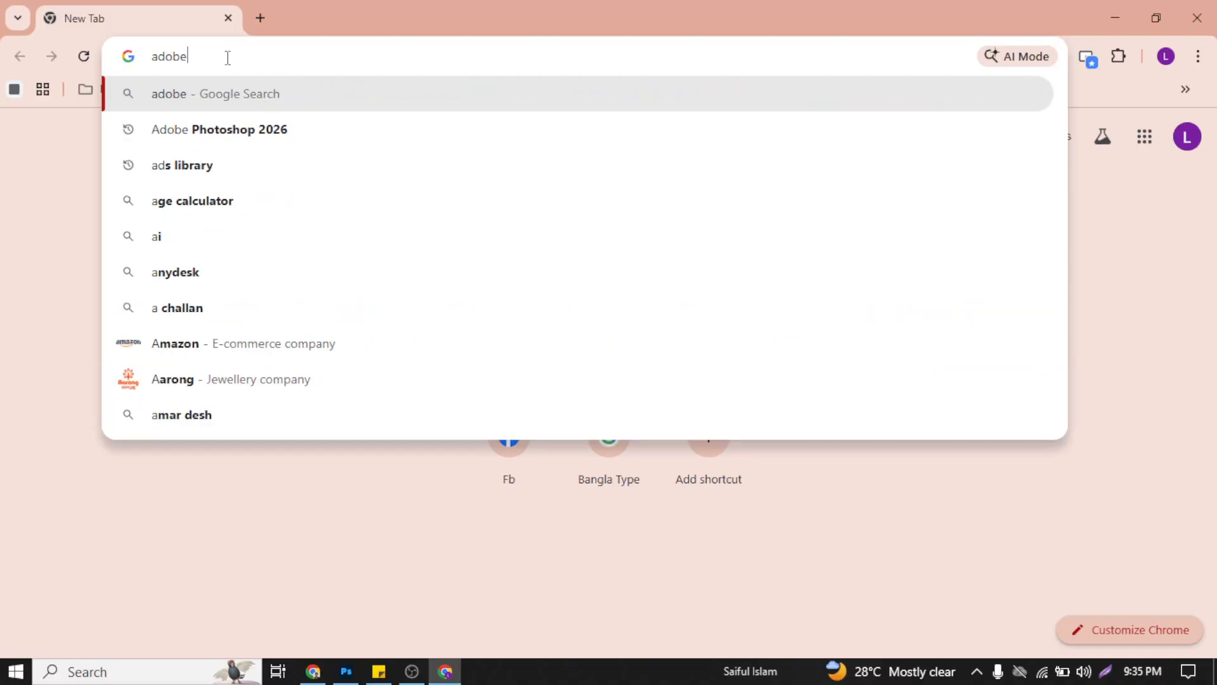
key("Down")
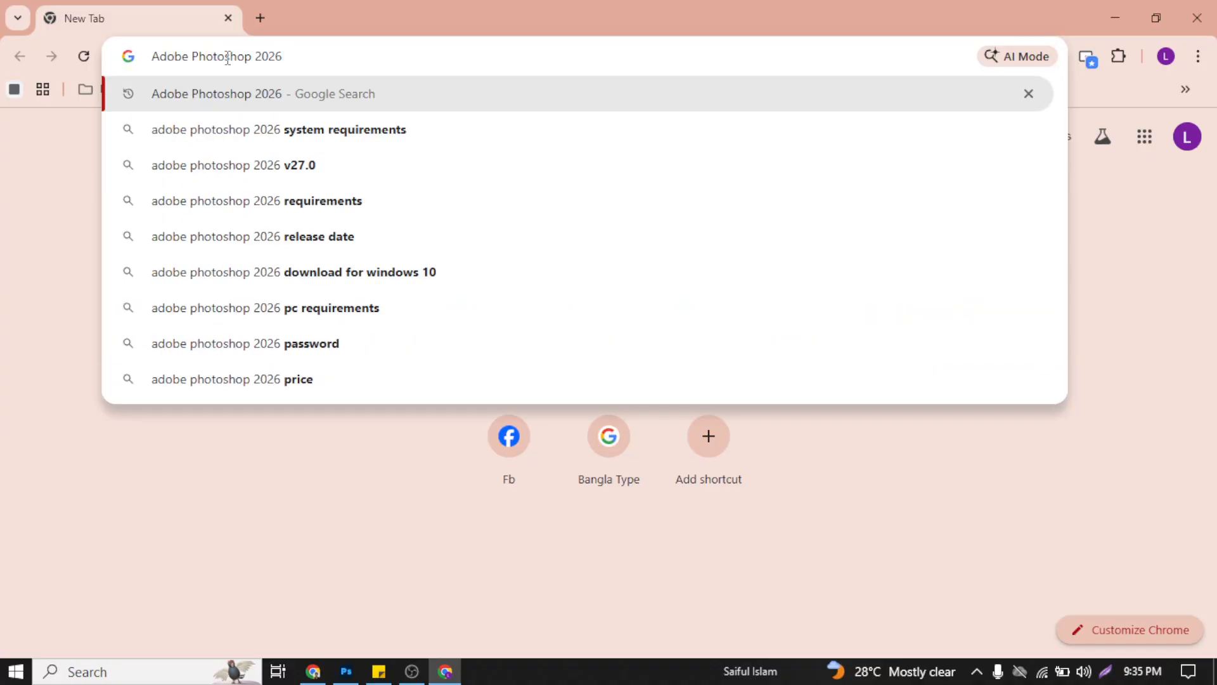
key("Down")
key("Return")
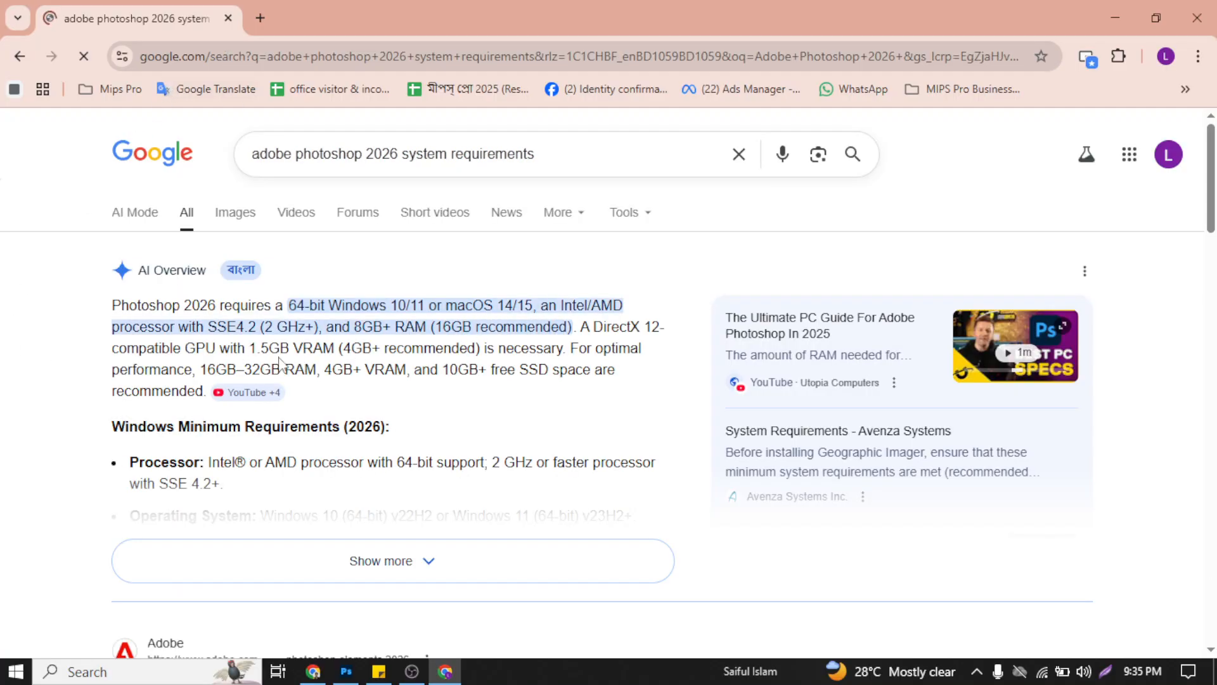
left_click_drag(442, 370, 578, 368)
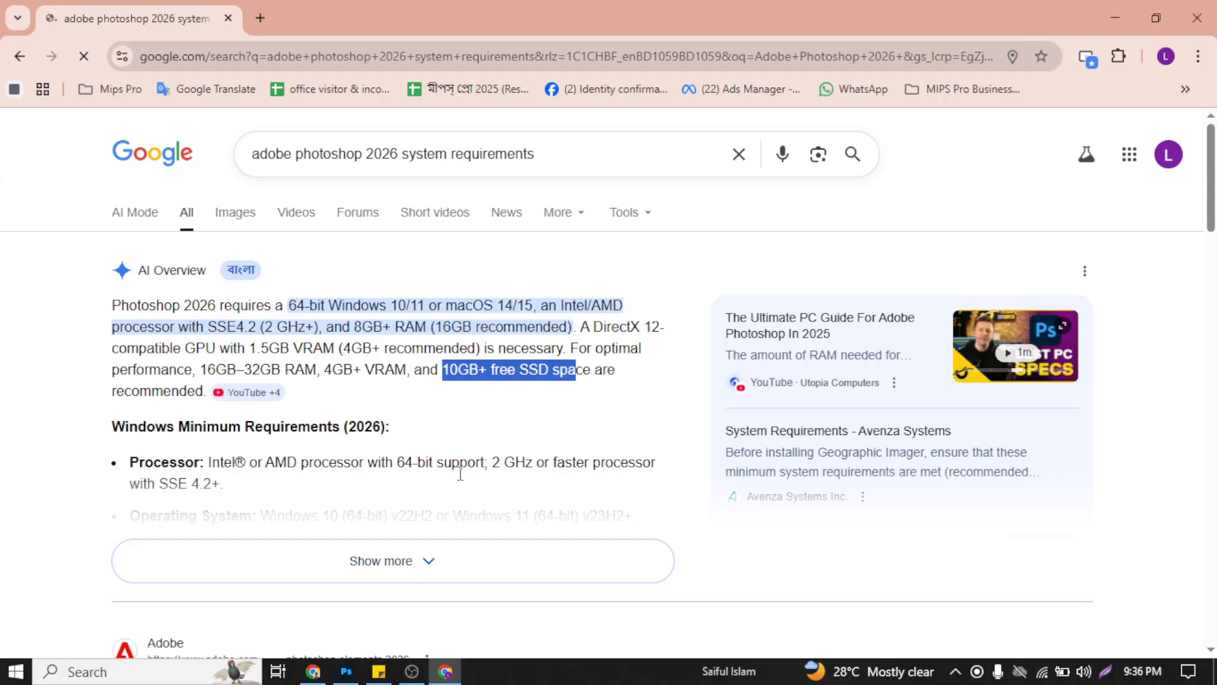
left_click(420, 559)
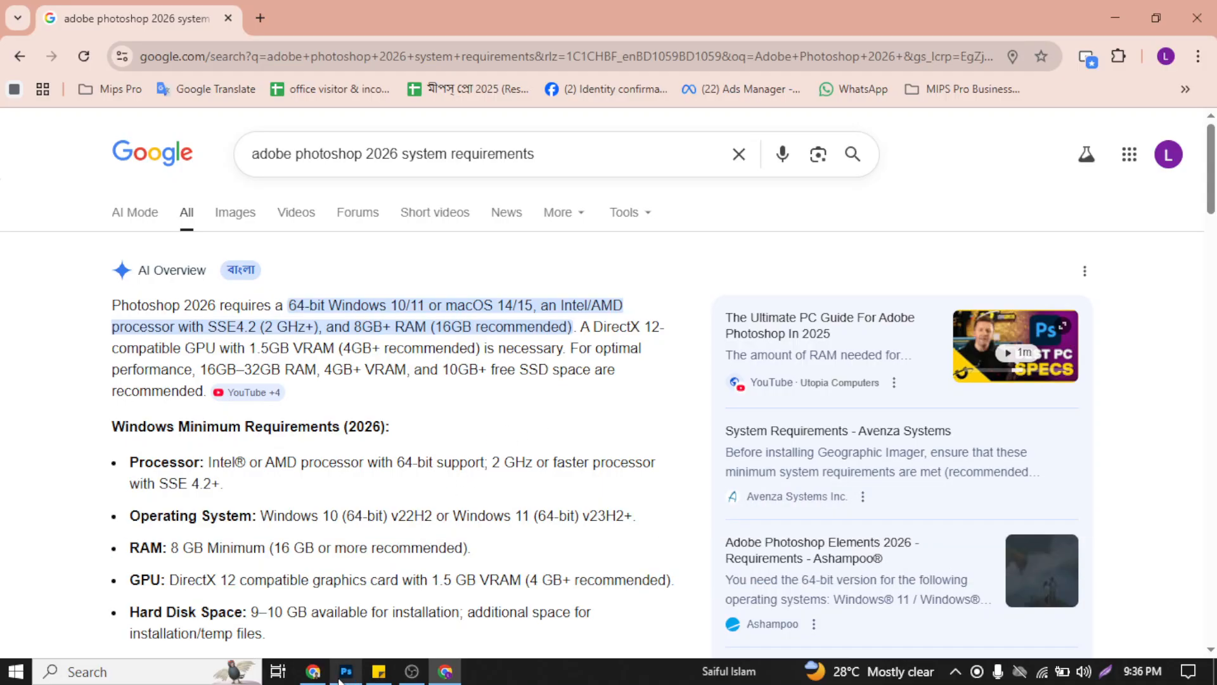
Step: Open This PC in File Explorer to check the free space on drives C: and D:, and minimize the window
key("super+e")
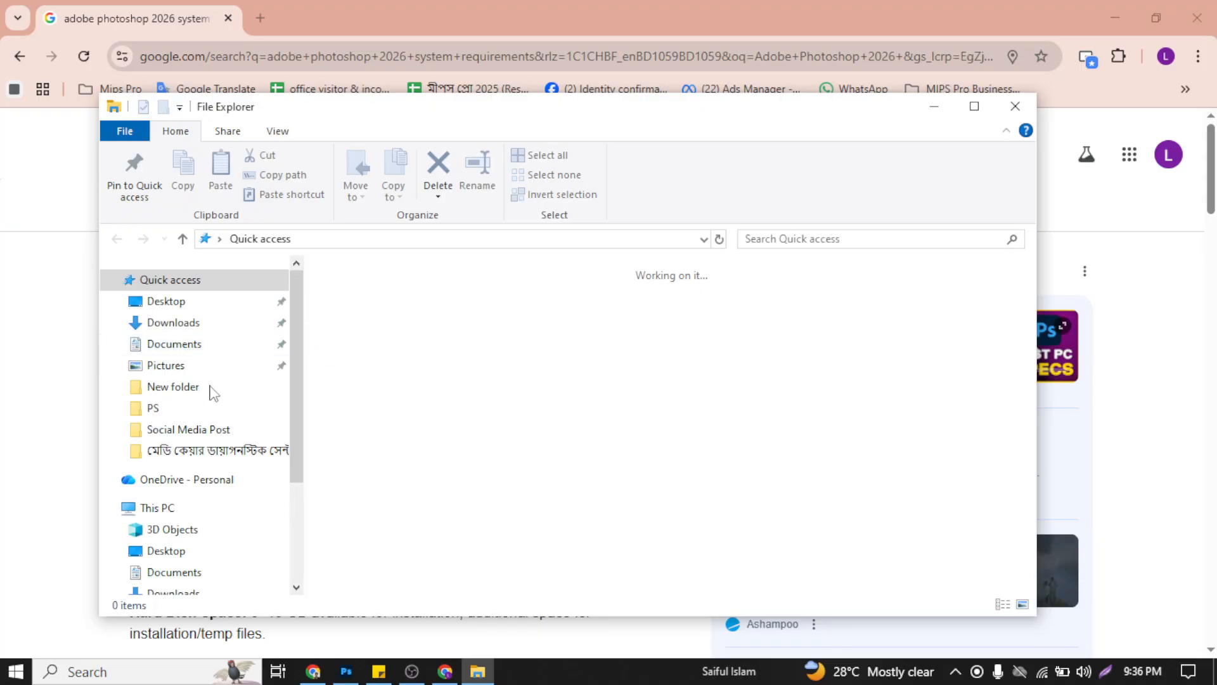
left_click(198, 510)
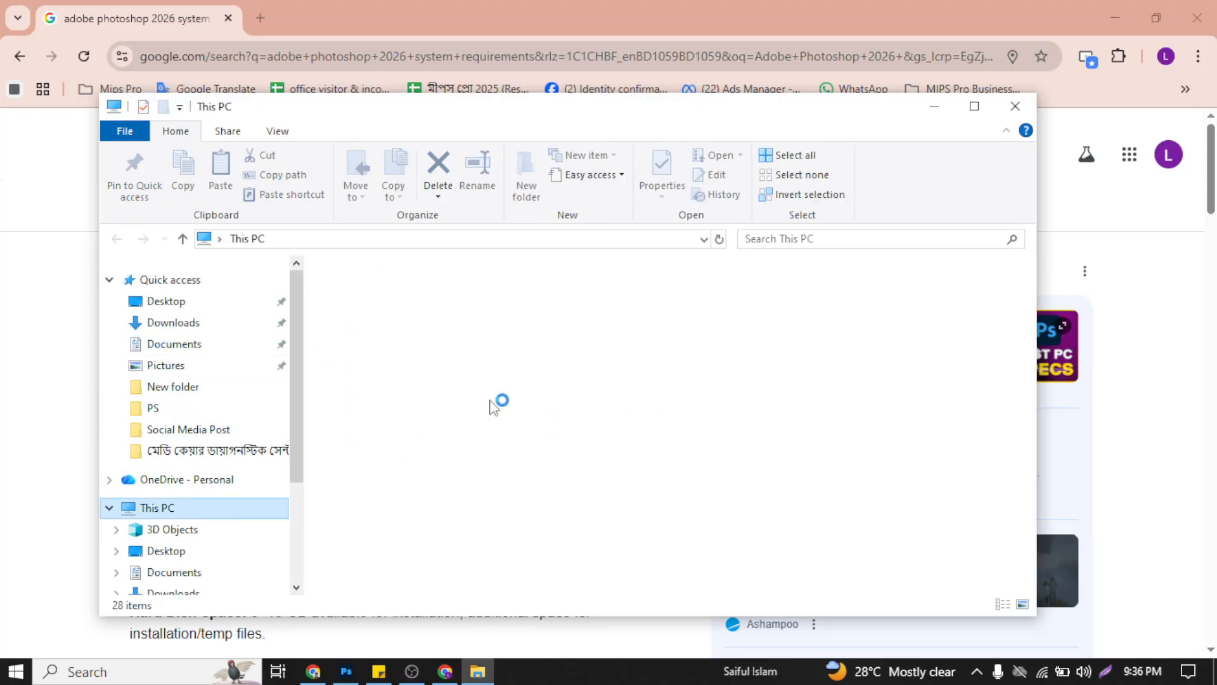
mouse_move(396, 495)
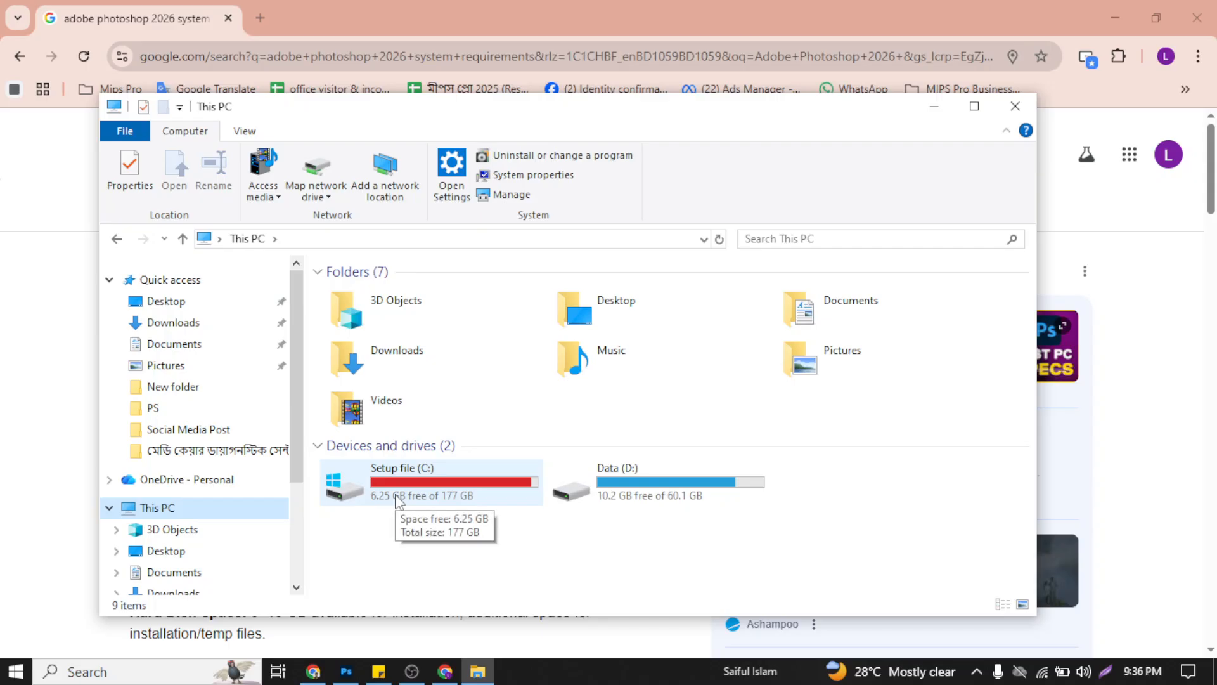
left_click(558, 574)
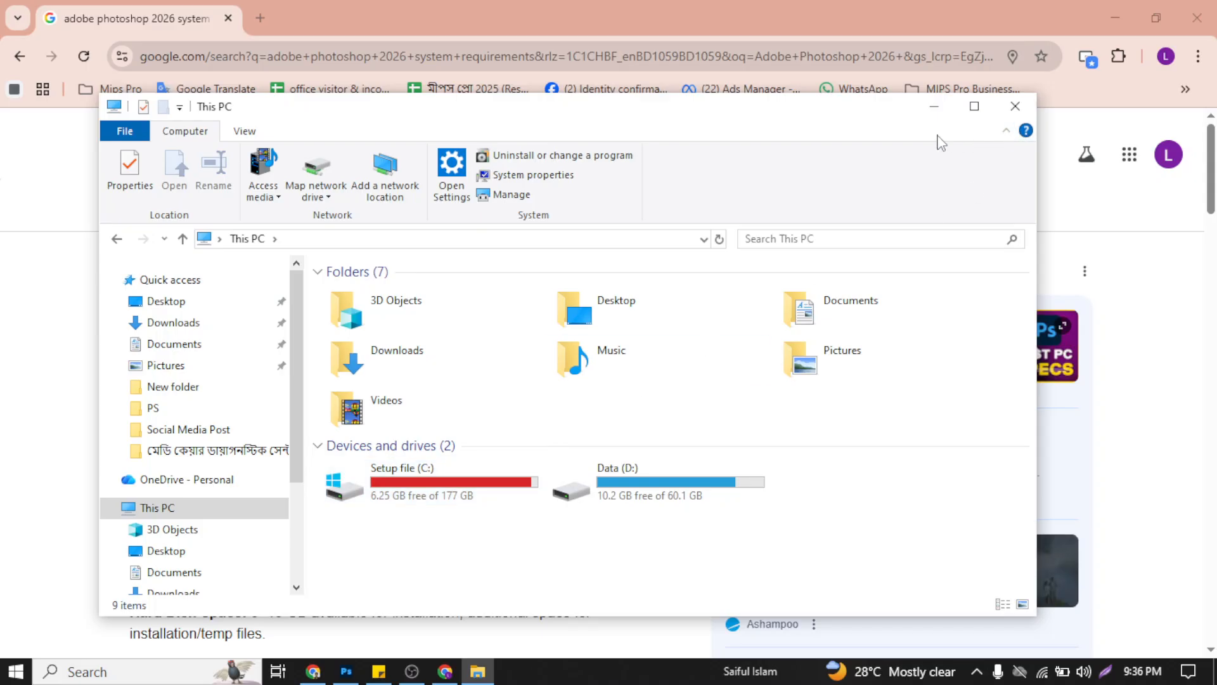
left_click(934, 107)
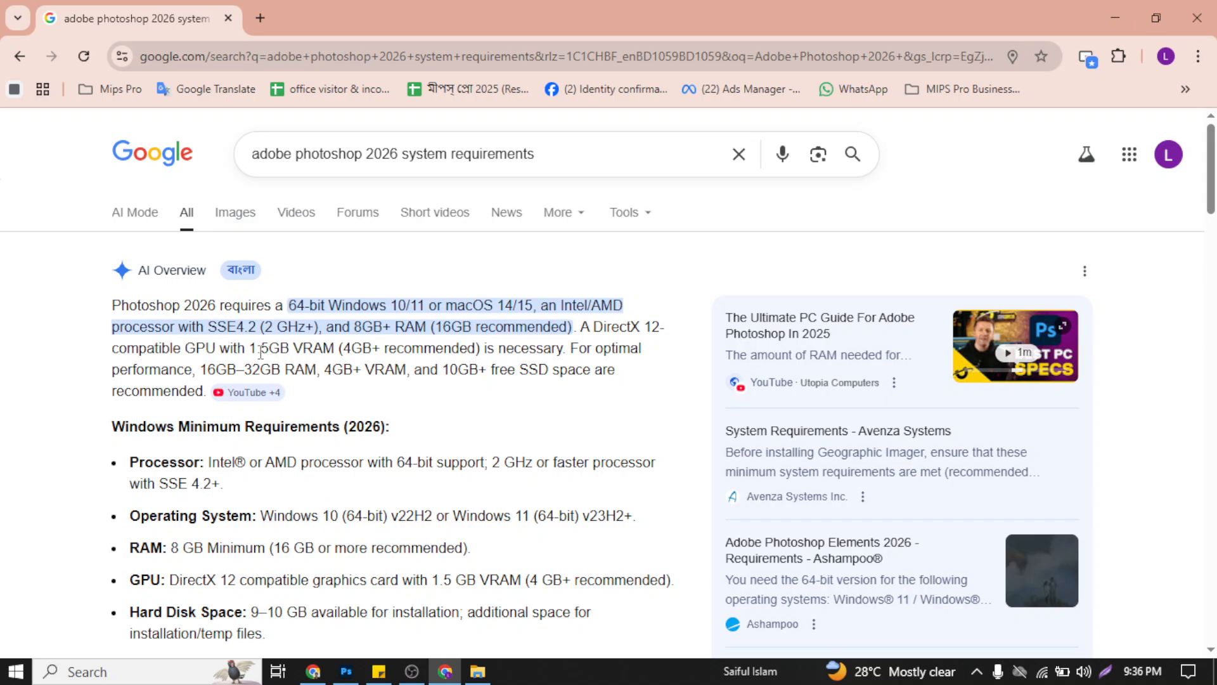
Step: Highlight the 4GB+ and 1.5GB VRAM figures and the 16GB optimal performance figure in the AI Overview, and clear the selection
left_click_drag(341, 350, 459, 349)
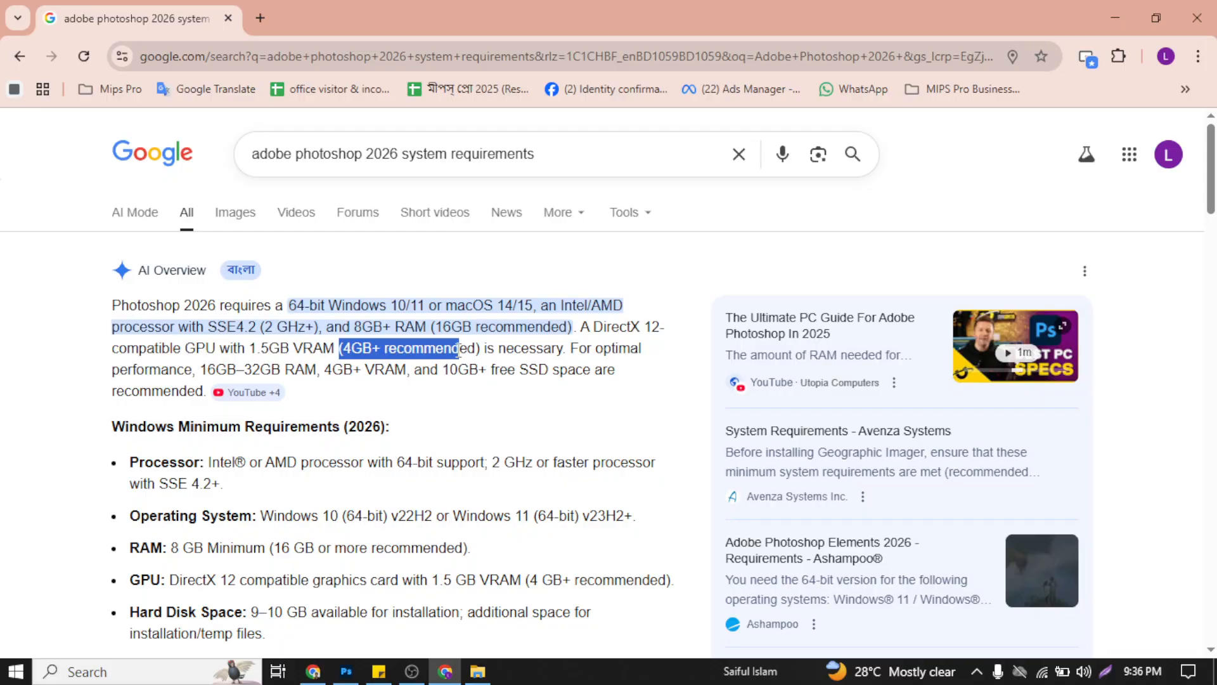
double_click(254, 350)
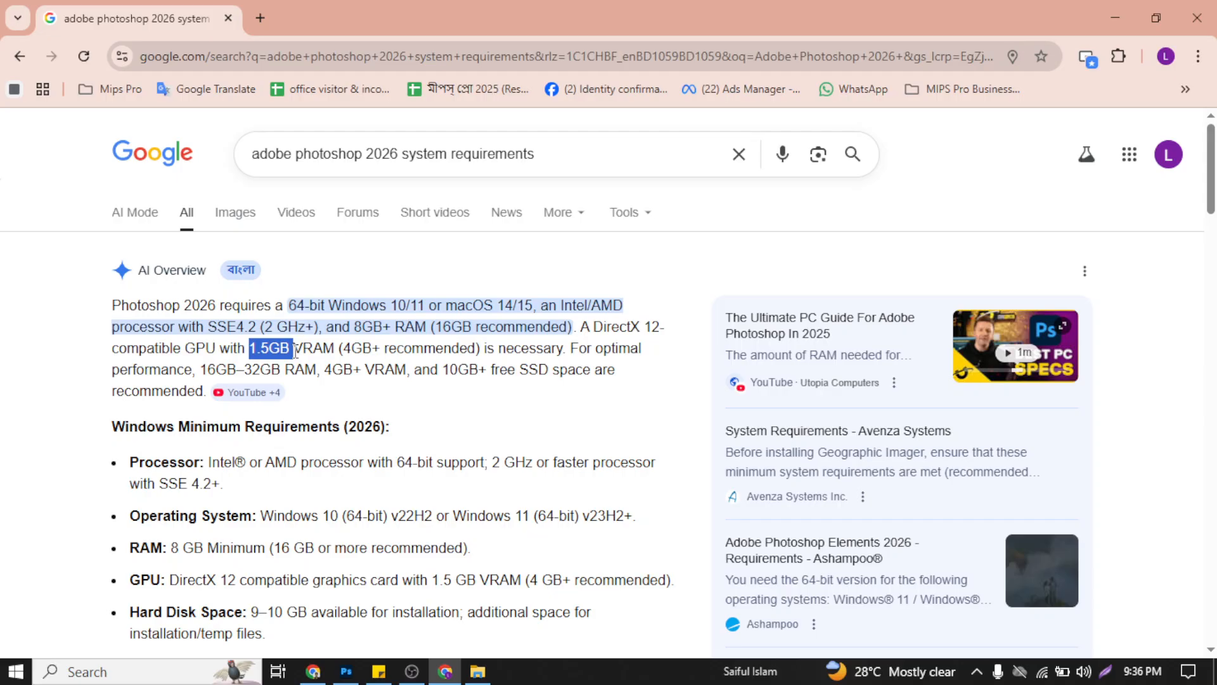
left_click_drag(200, 372, 244, 374)
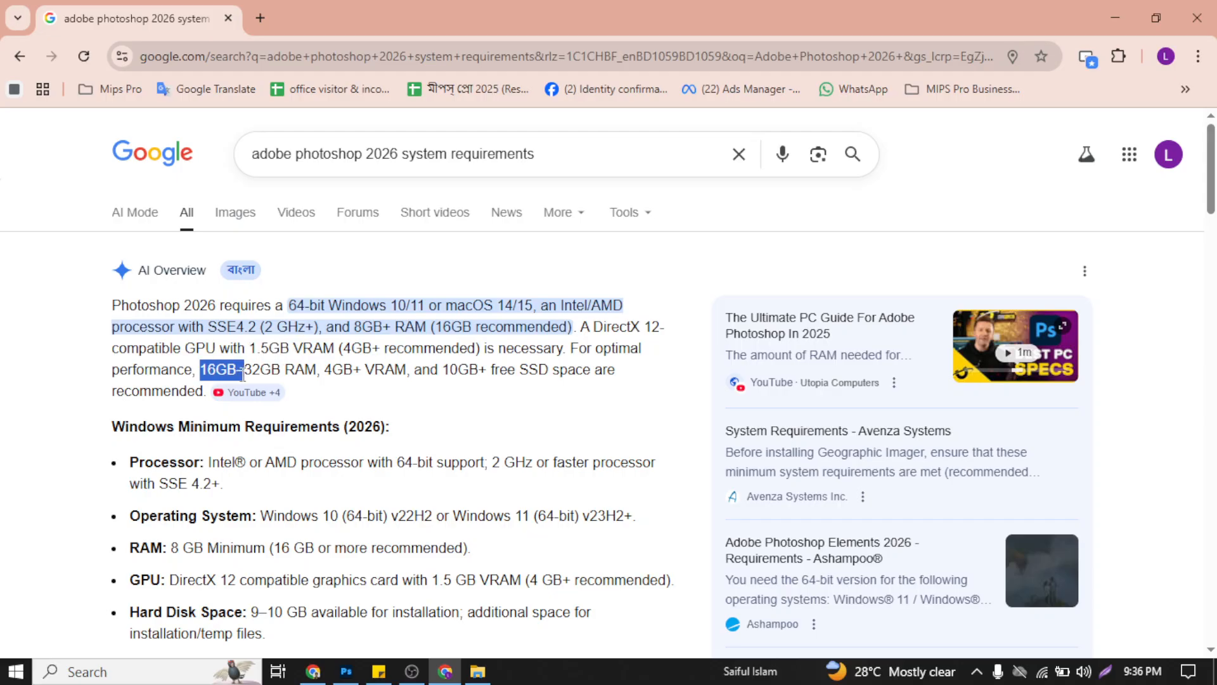
left_click_drag(599, 347, 246, 373)
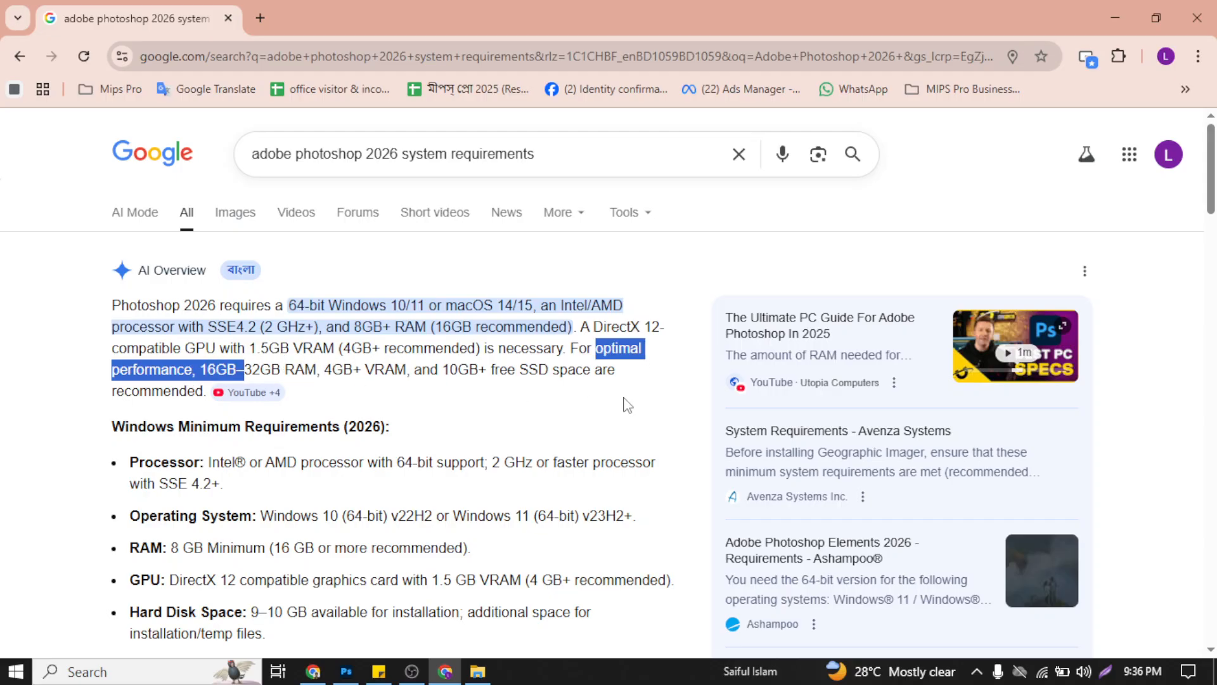
left_click(643, 404)
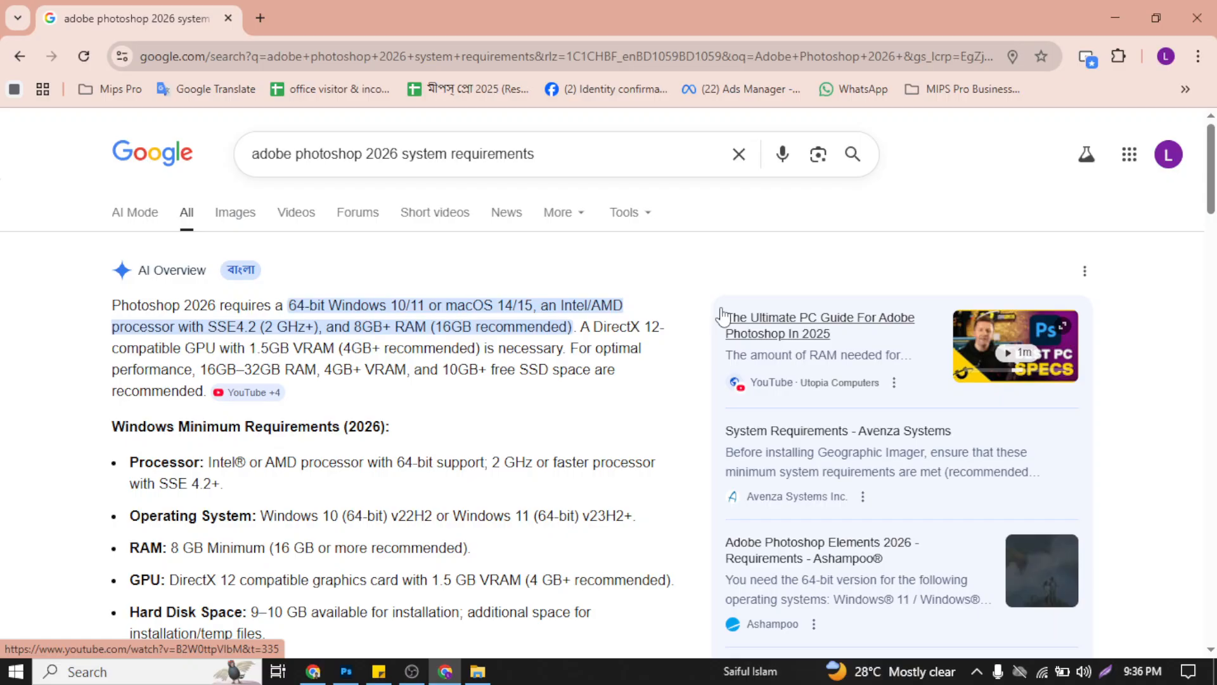
Step: Check the computer's memory on Task Manager's performance view and close Task Manager
key("ctrl+shift+Escape")
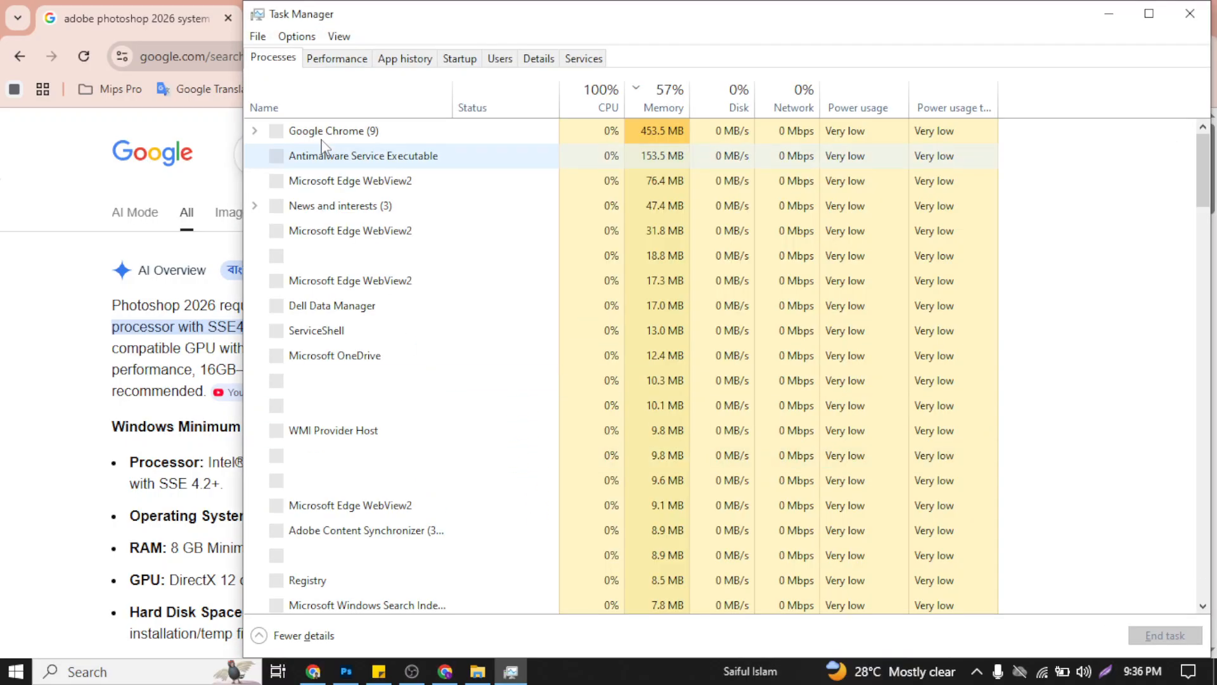
left_click(337, 59)
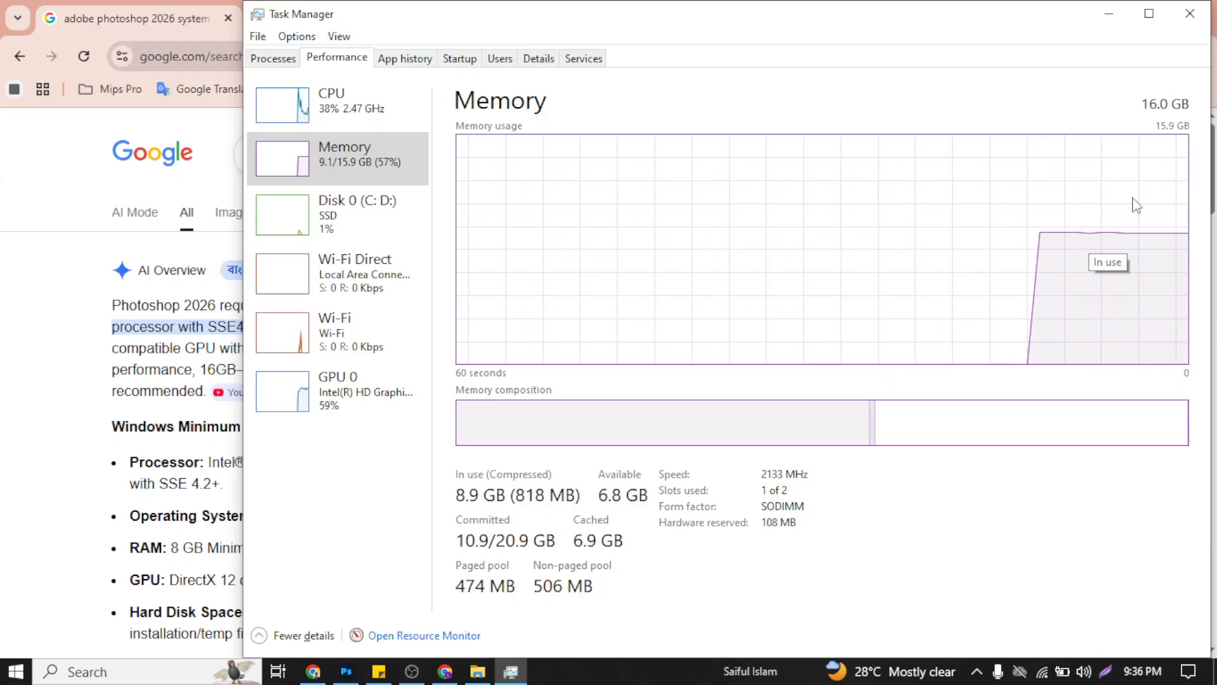
left_click(1154, 17)
left_click(1196, 9)
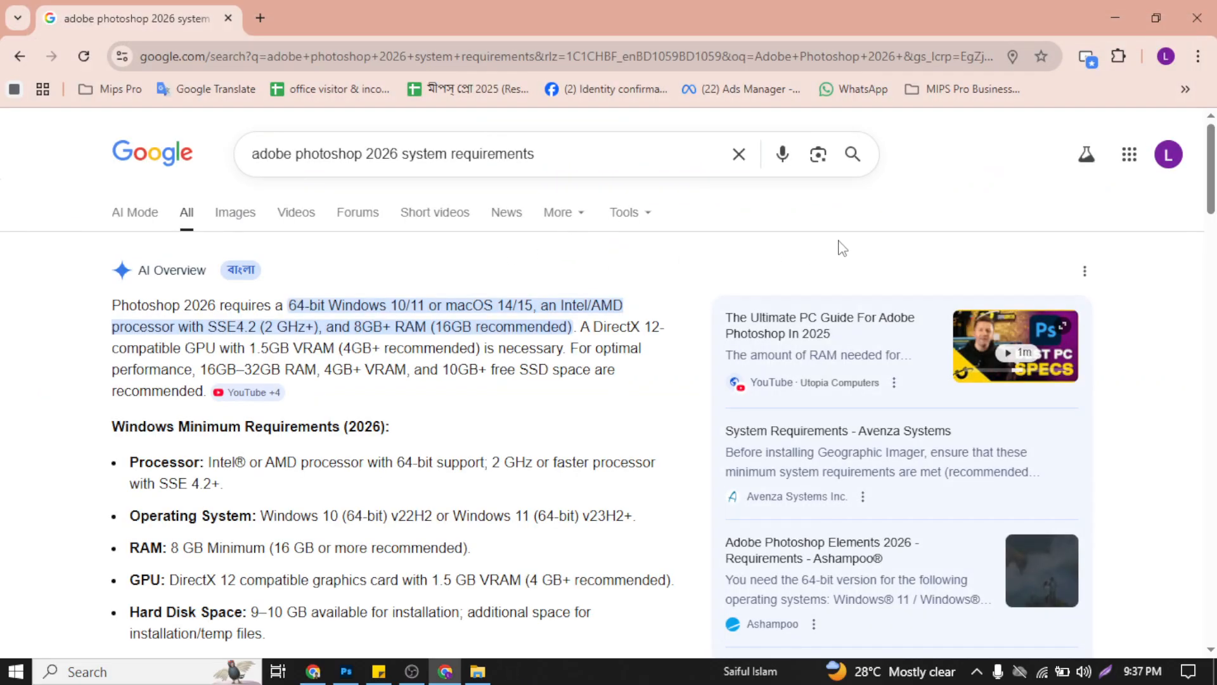
Step: Open chatgpt.com in a new browser tab
left_click(1109, 11)
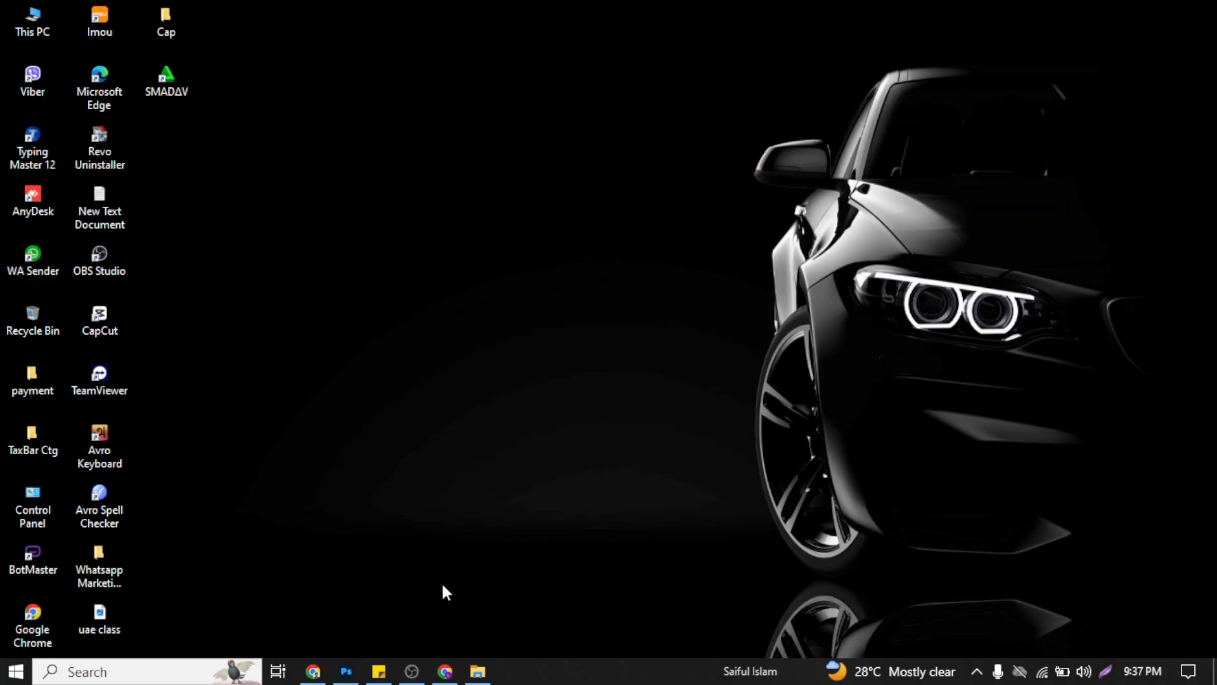
left_click(442, 673)
left_click(271, 18)
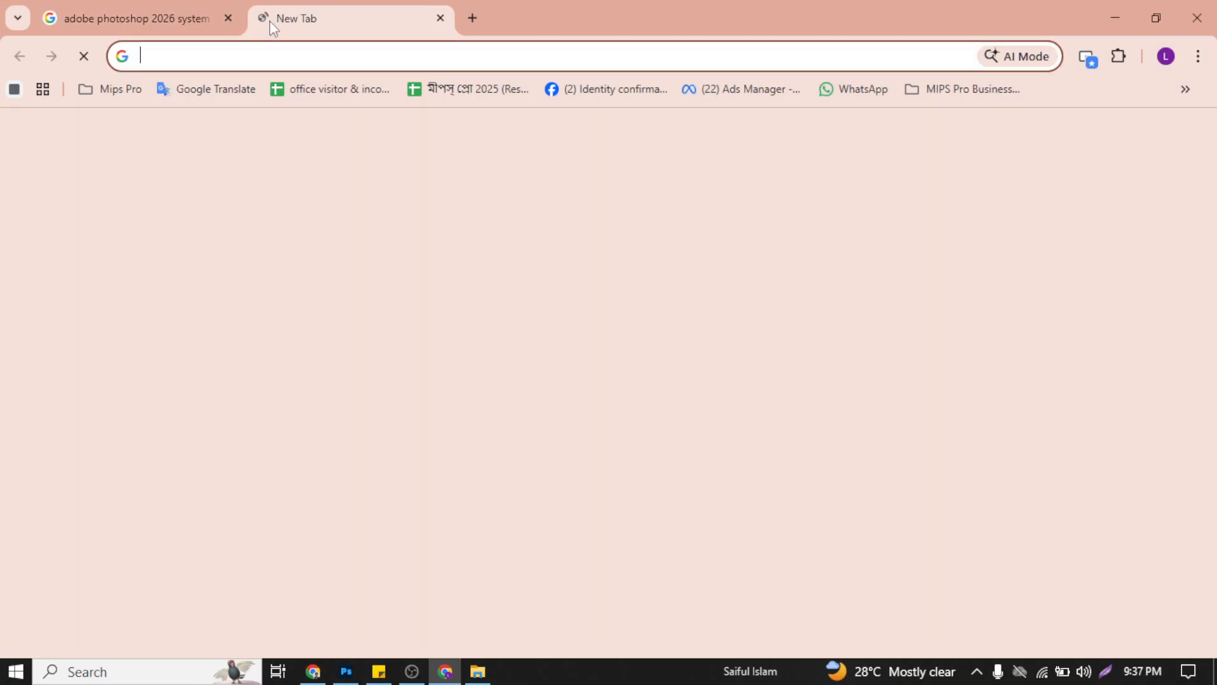
type("chatgpt.com")
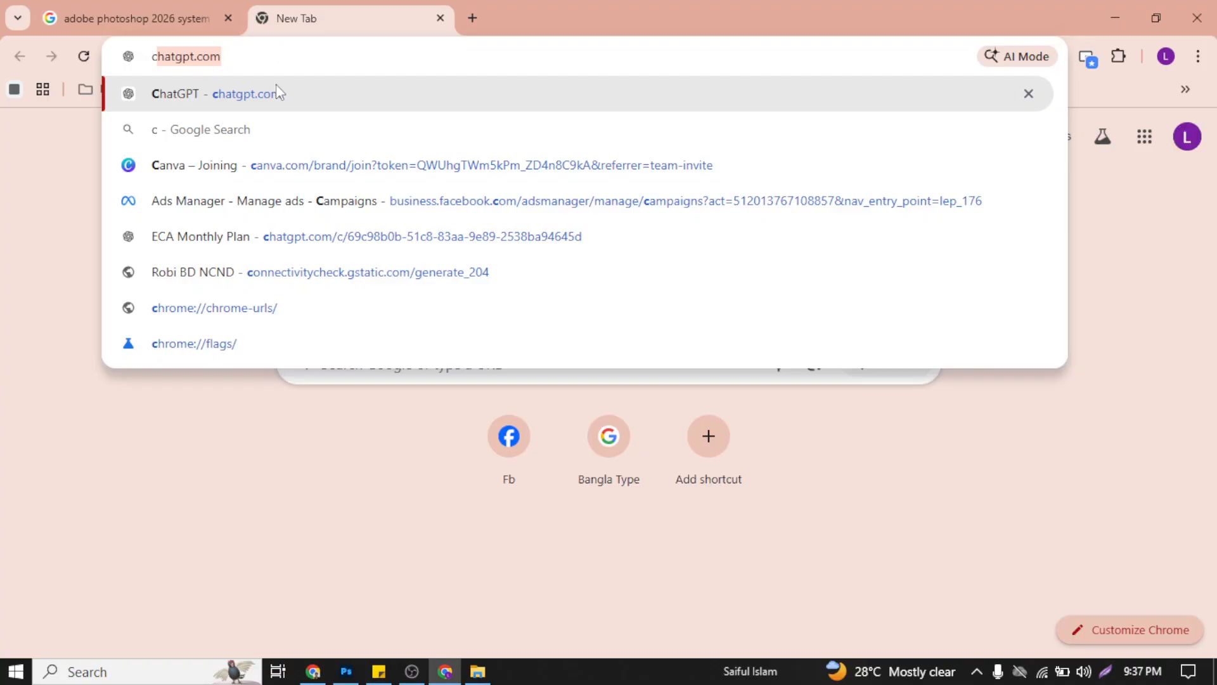
left_click(276, 87)
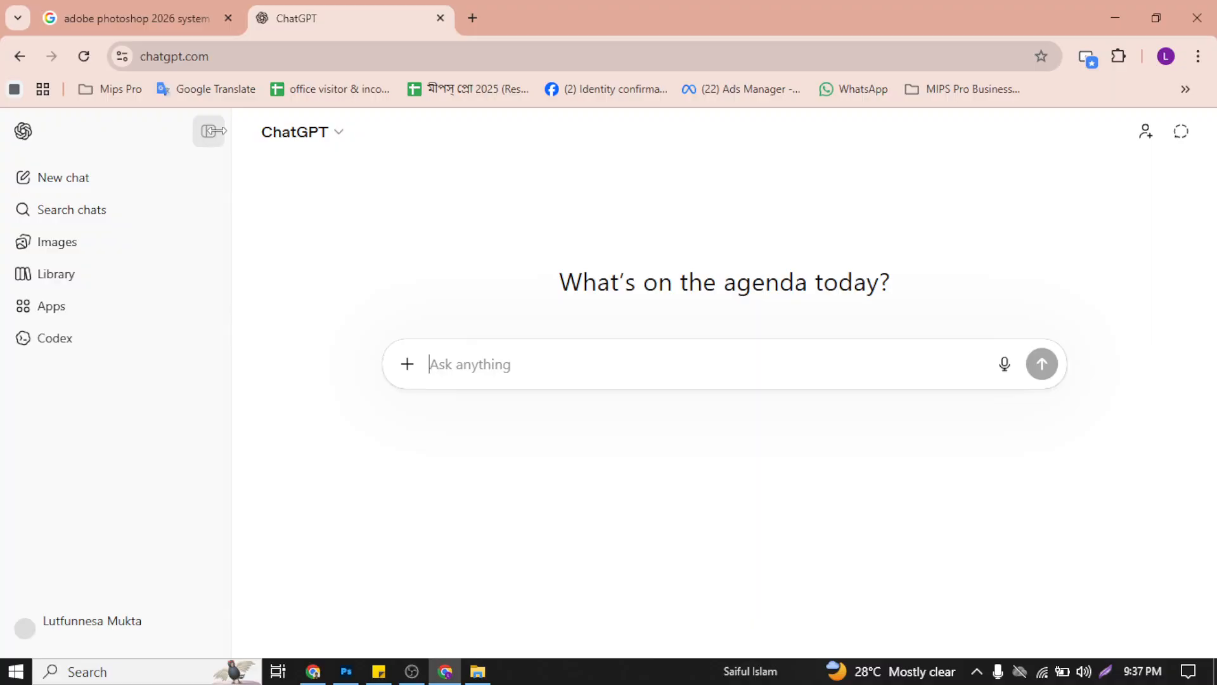
Step: Look through the ChatGPT sidebar's chat history and open the Content Design Idea chat
left_click(207, 133)
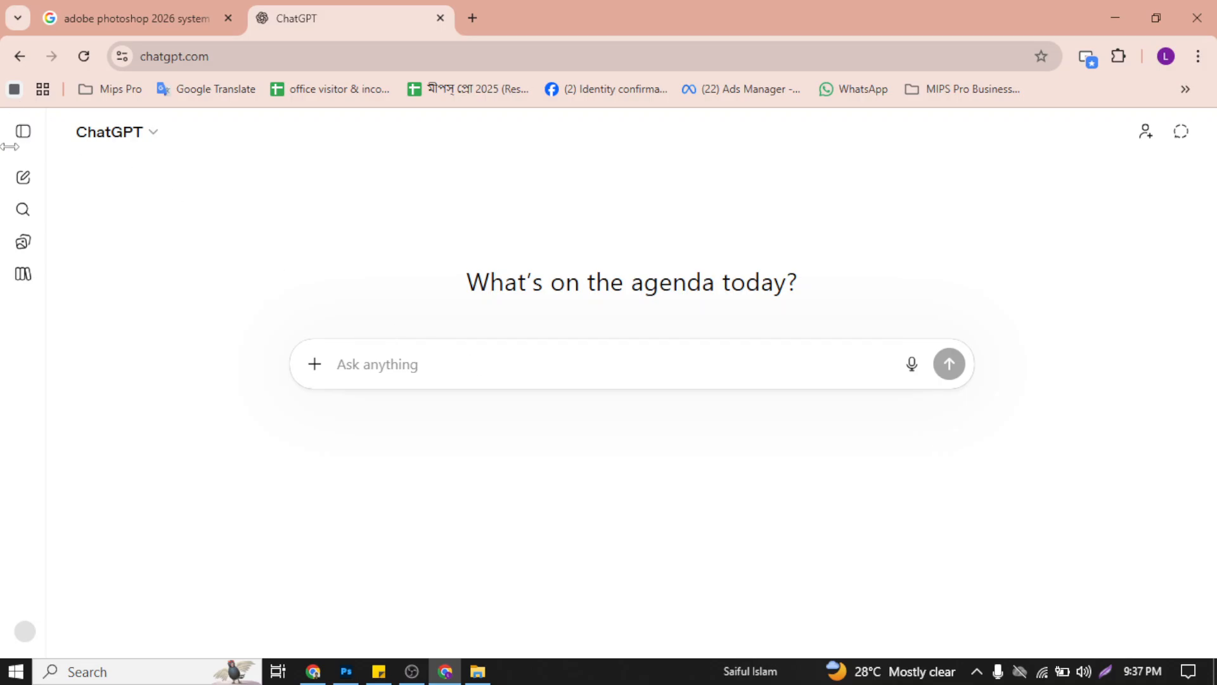
left_click(25, 131)
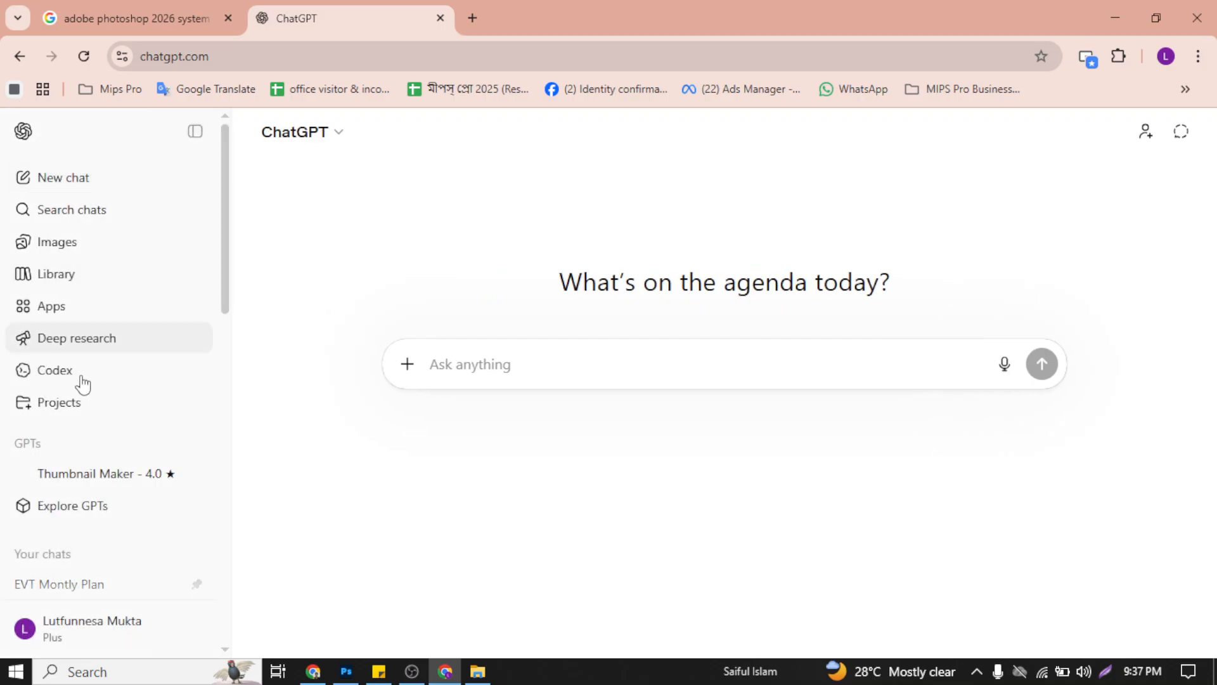
scroll(98, 412, "down", 5)
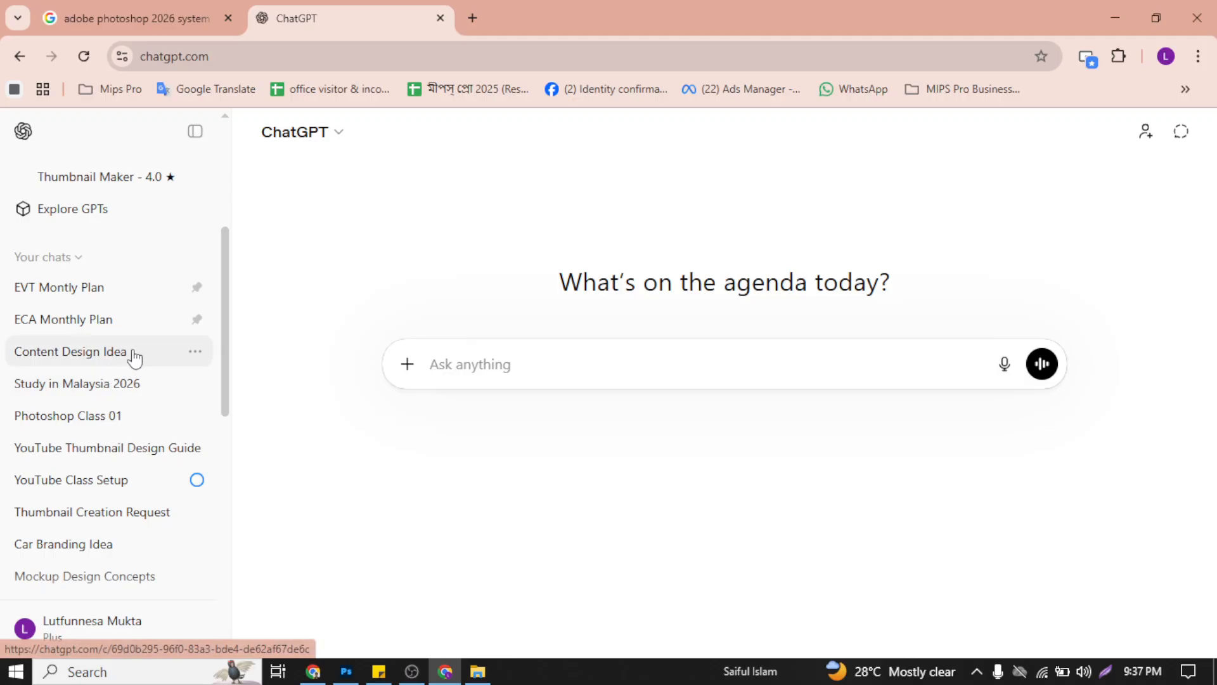
scroll(139, 349, "up", 5)
left_click_drag(229, 209, 236, 248)
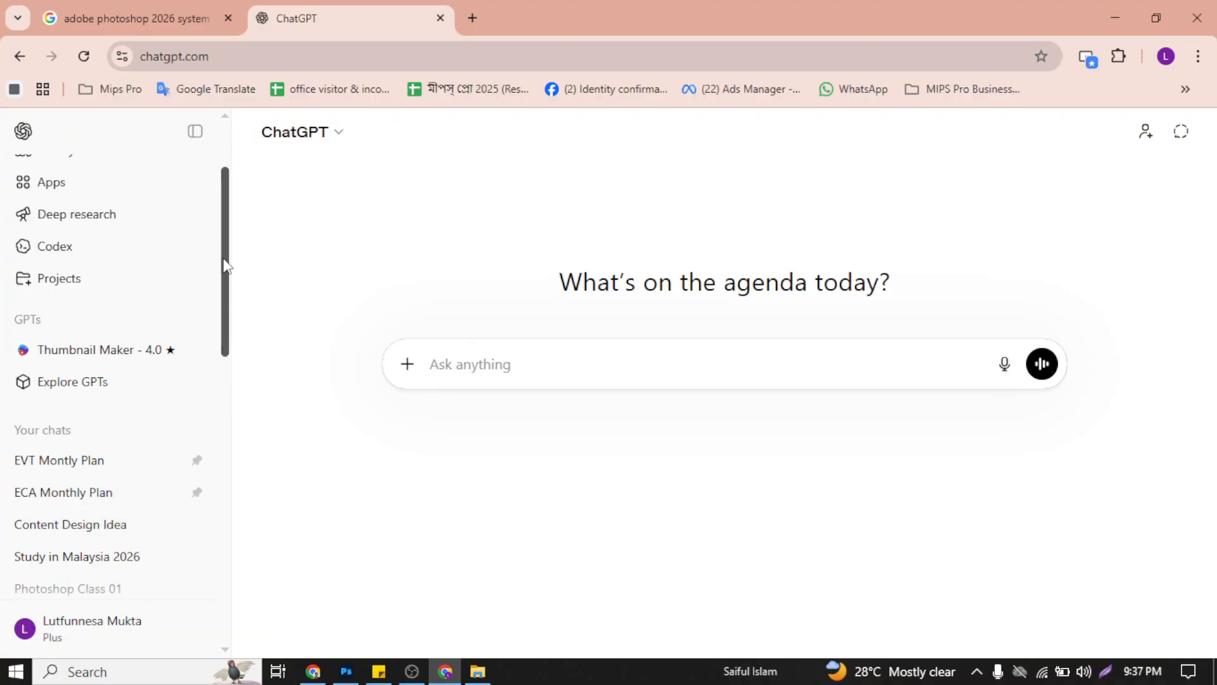
left_click_drag(226, 264, 227, 279)
left_click(113, 456)
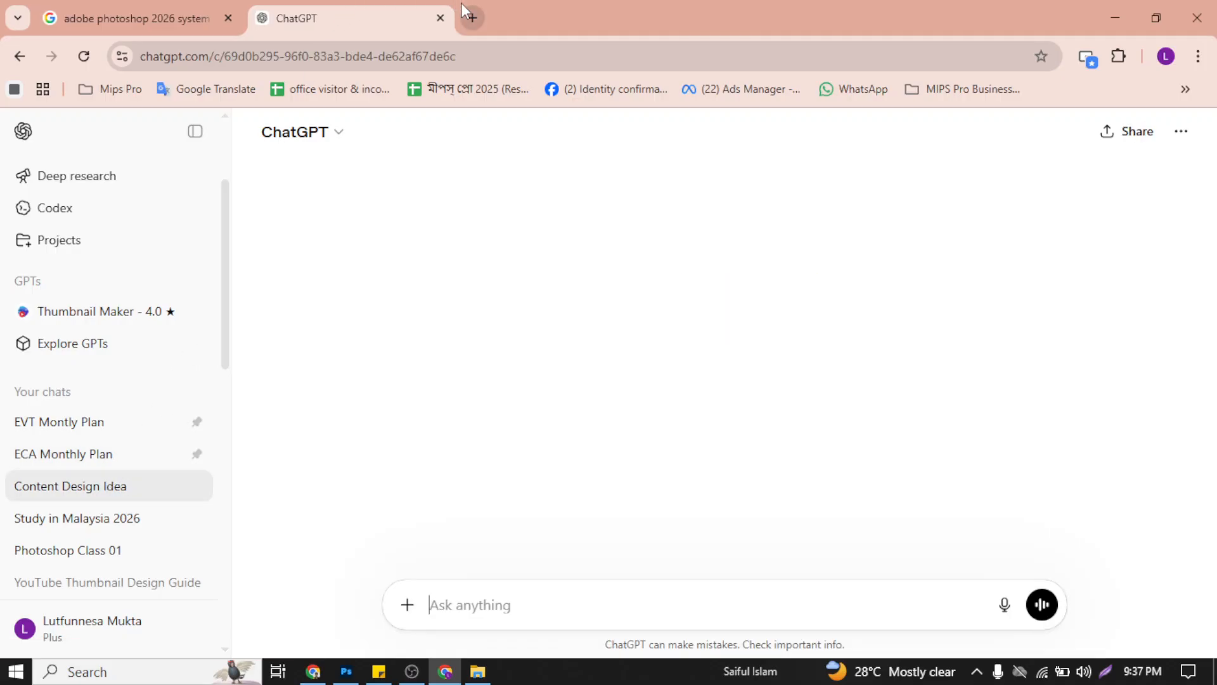
triple_click(87, 491)
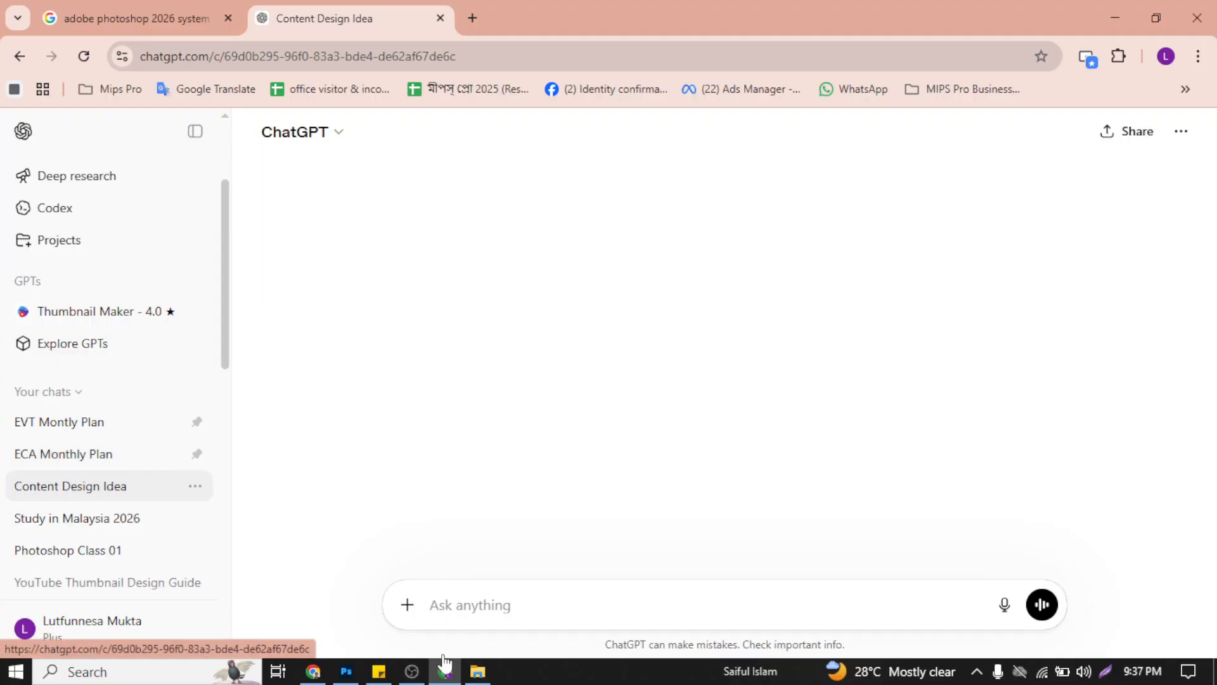
Step: Review the generated health poster designs, design notes and prompts throughout the Content Design Idea chat
left_click(419, 675)
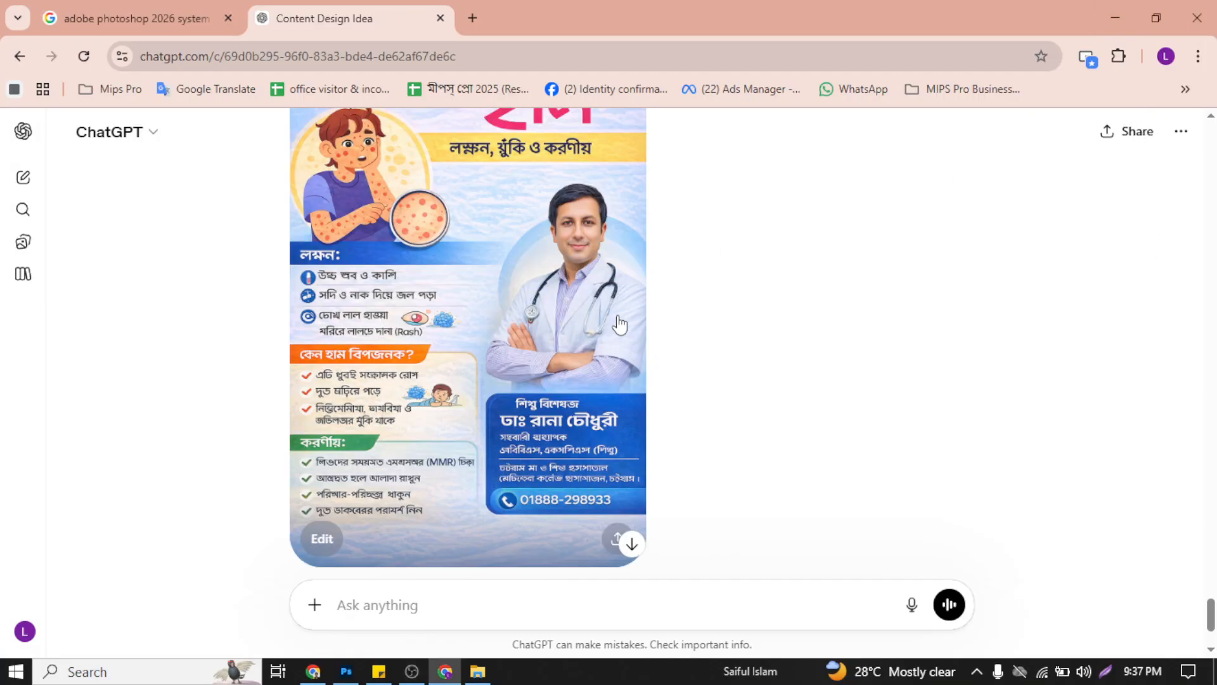
scroll(620, 342, "up", 10)
scroll(497, 435, "up", 15)
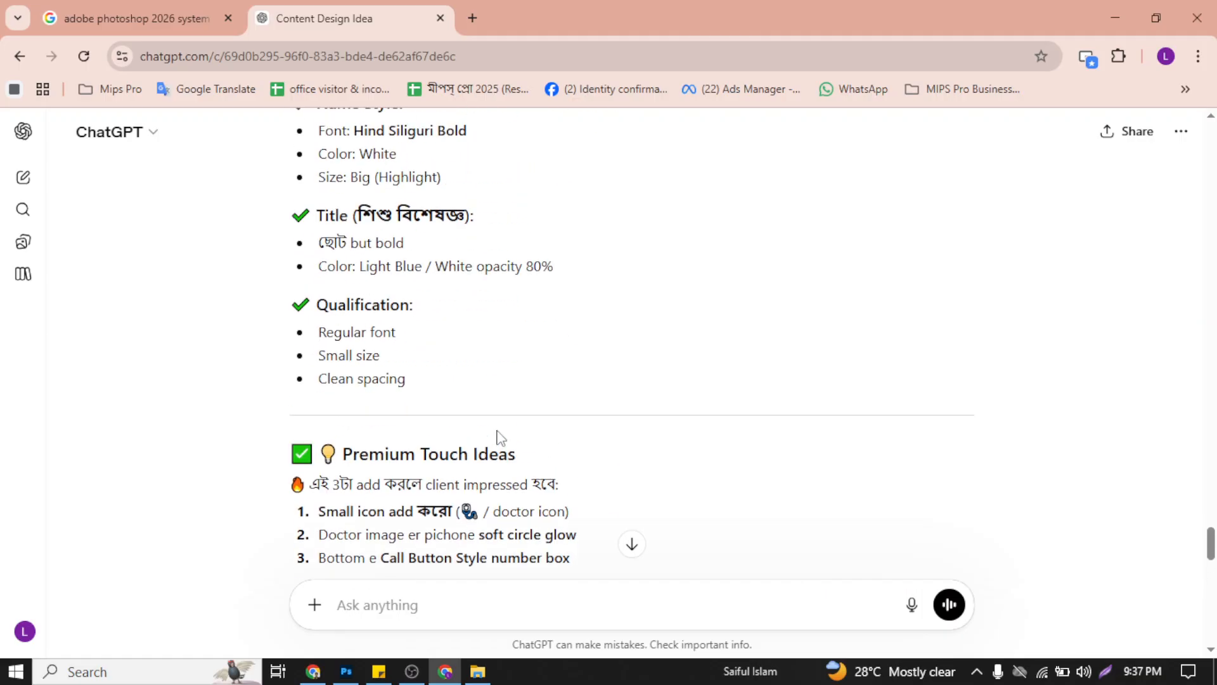
scroll(497, 435, "up", 20)
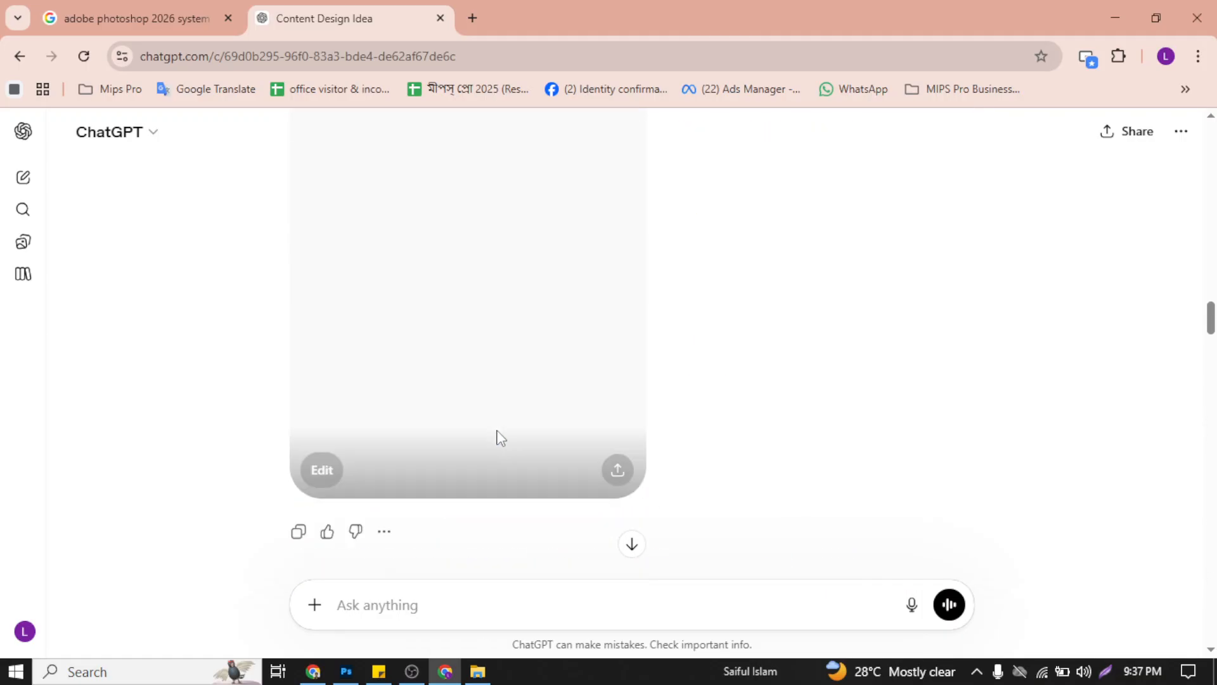
scroll(664, 384, "down", 4)
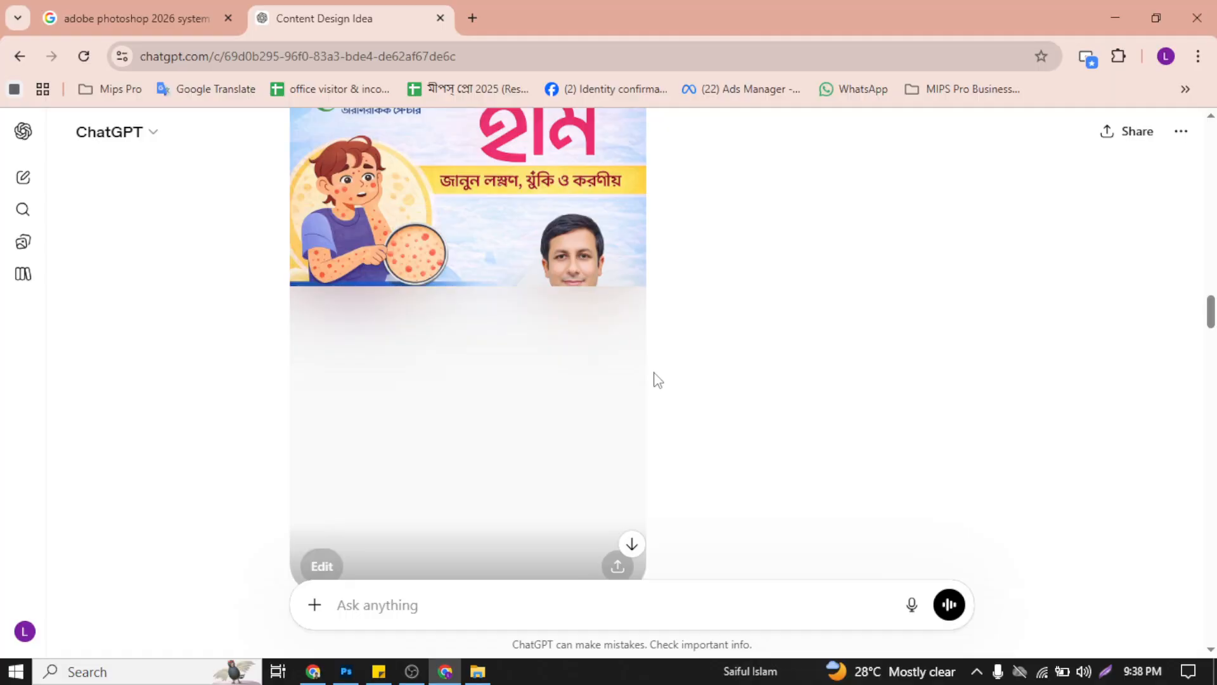
scroll(657, 381, "up", 4)
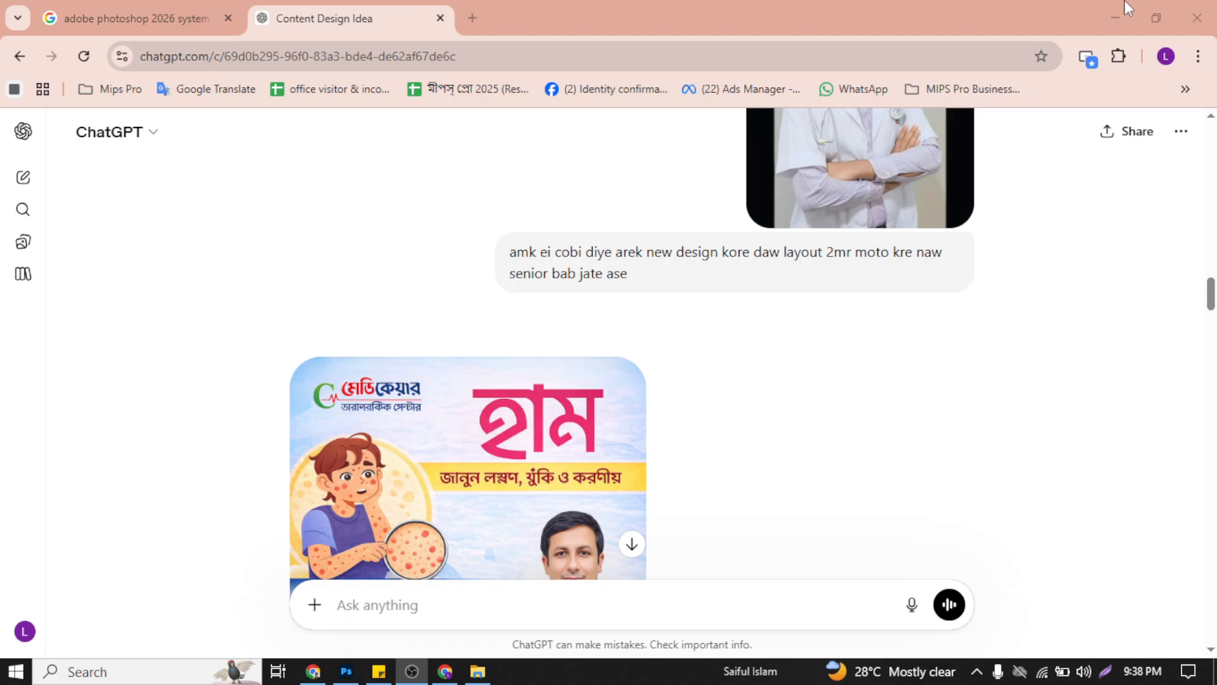
Step: View the two reference images attached to the chat's first prompt at full size, one after the other
scroll(687, 394, "up", 12)
scroll(694, 398, "down", 3)
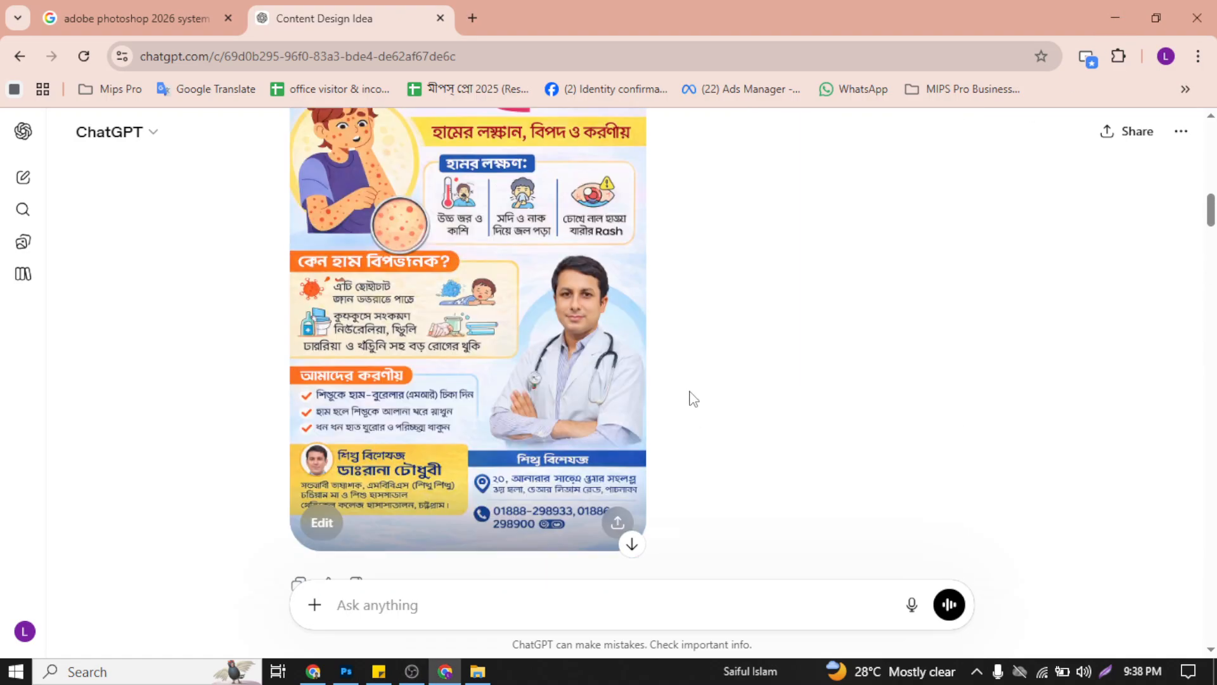
scroll(694, 398, "down", 20)
scroll(687, 399, "up", 3)
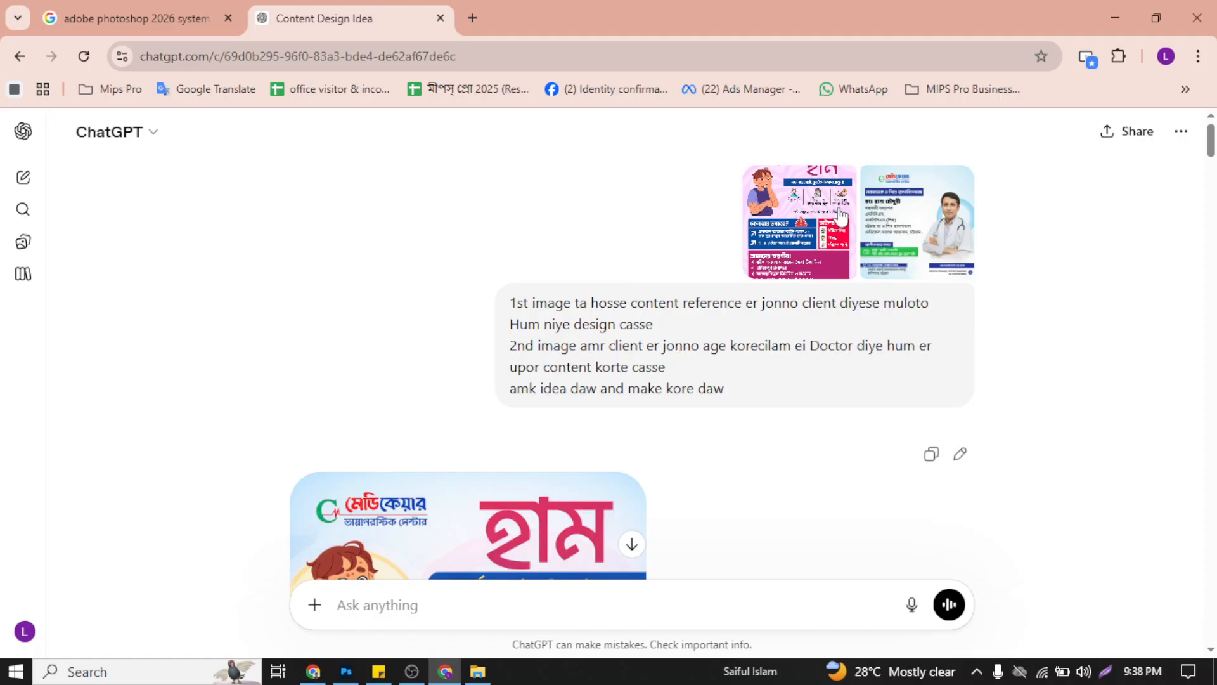
left_click(947, 235)
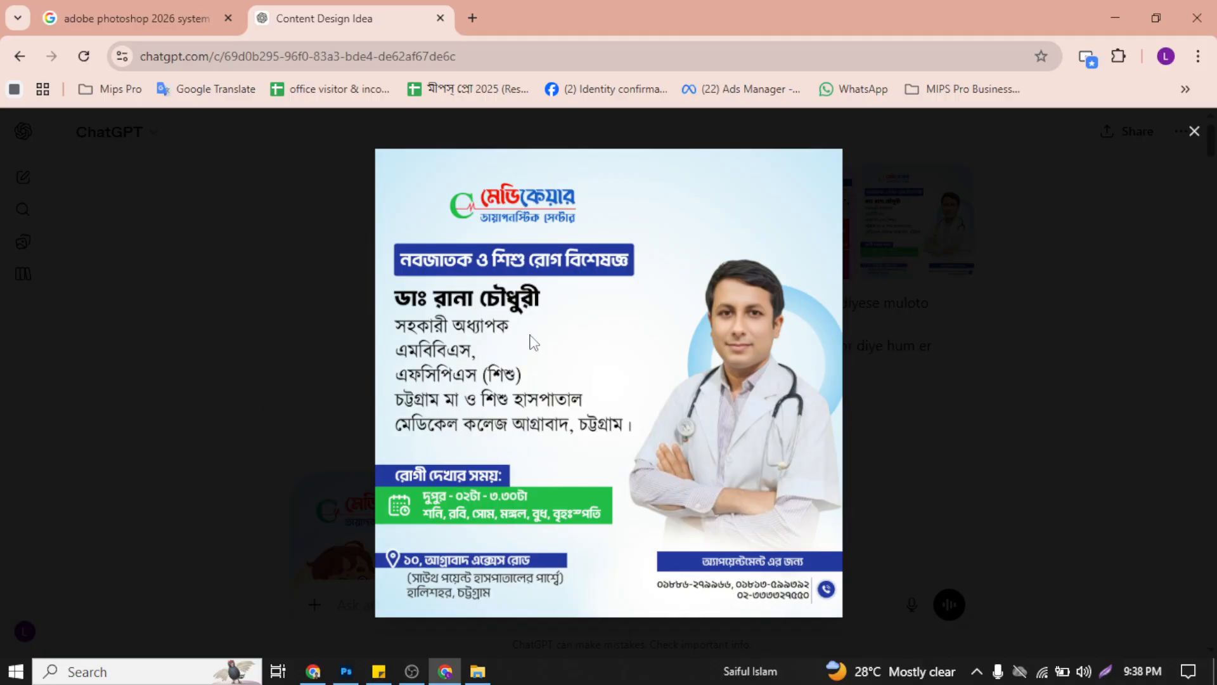
left_click(1191, 132)
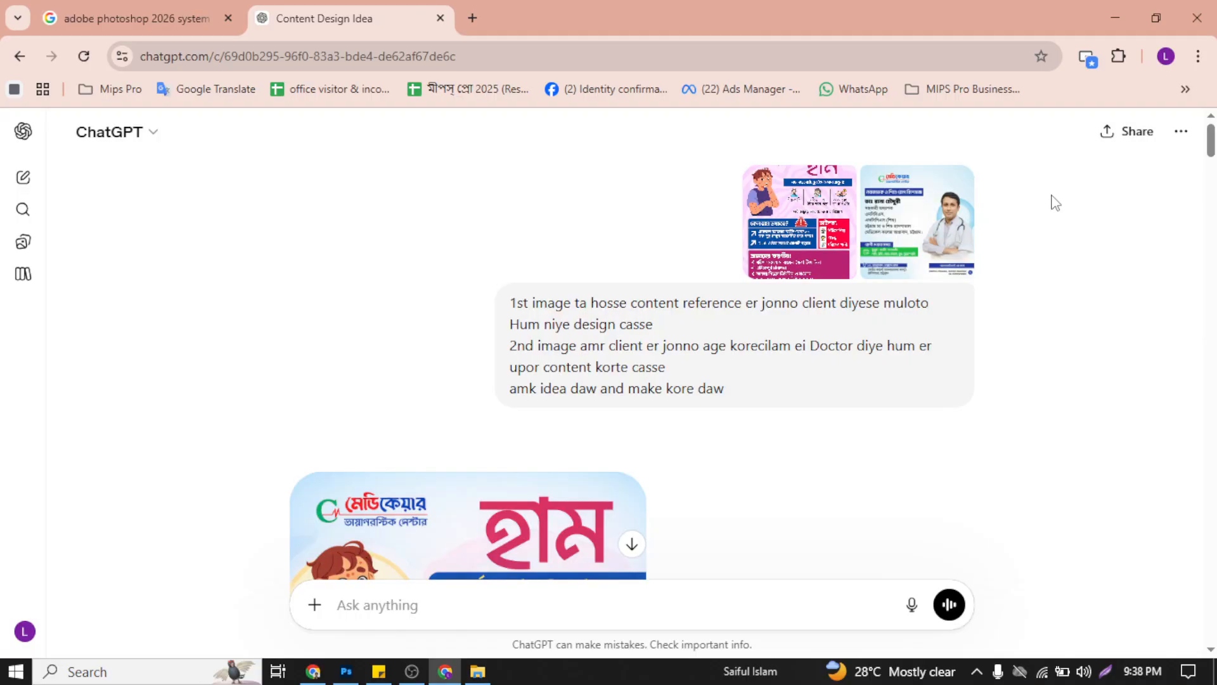
left_click(828, 234)
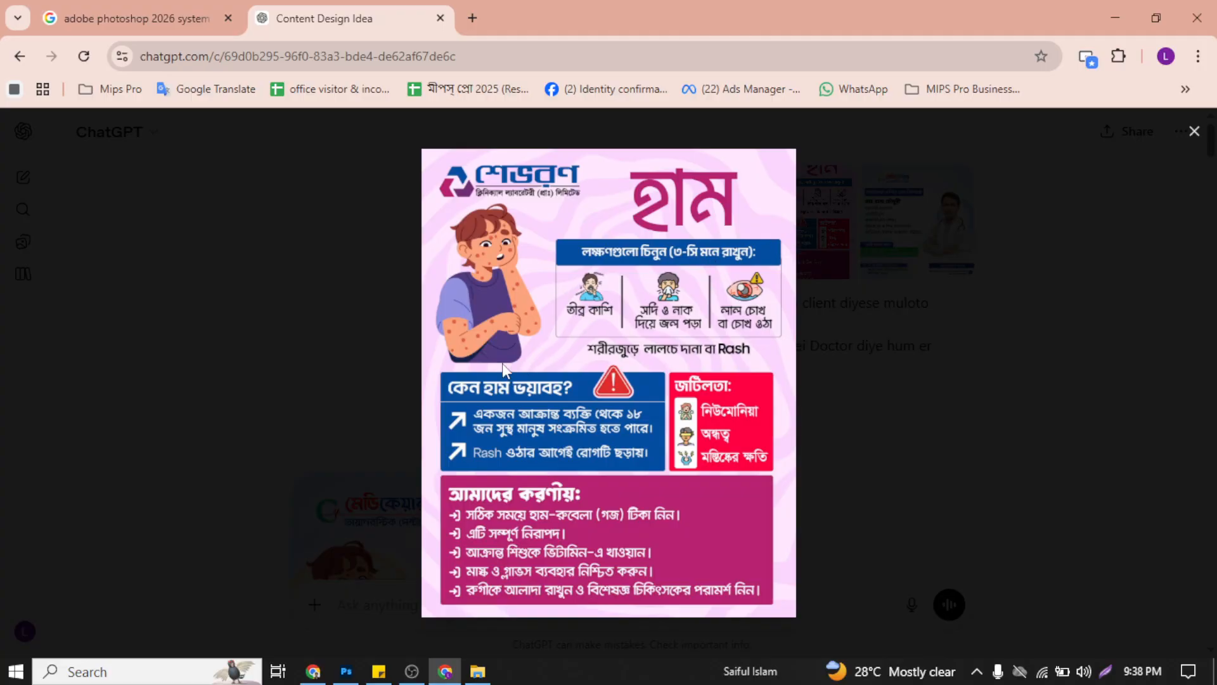
left_click(1195, 133)
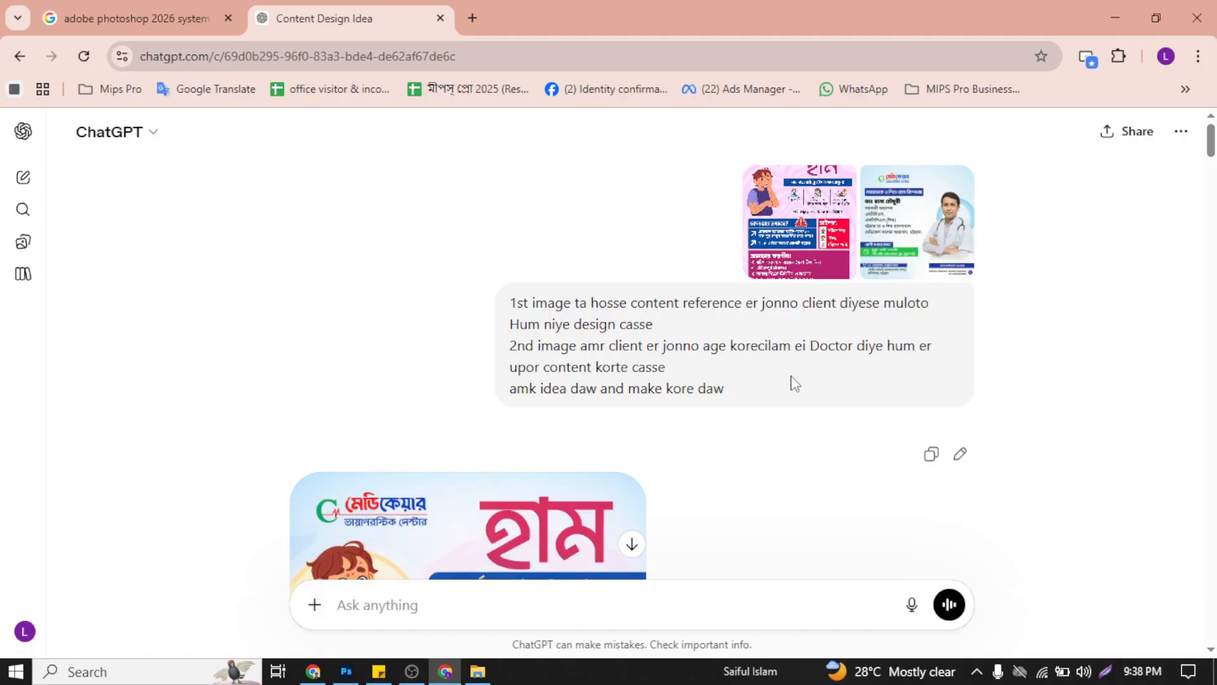
Step: Compare the generated measles poster versions and the doctor photo supplied for the new layout
scroll(794, 385, "down", 3)
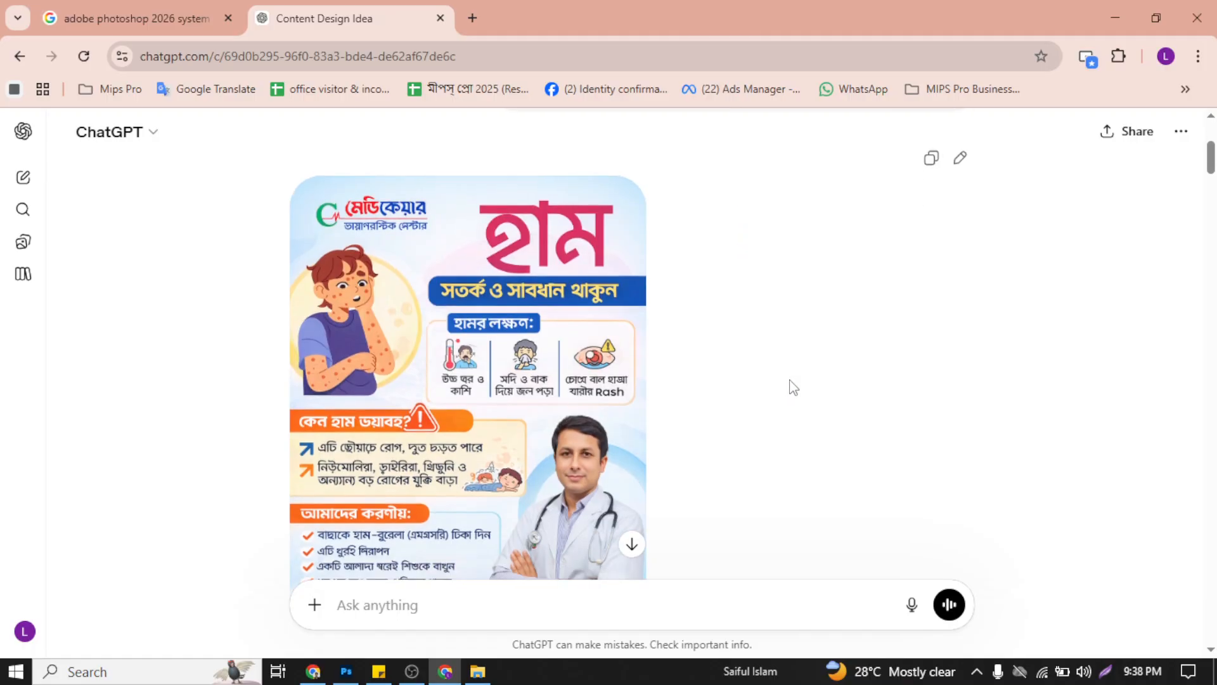
scroll(793, 387, "up", 3)
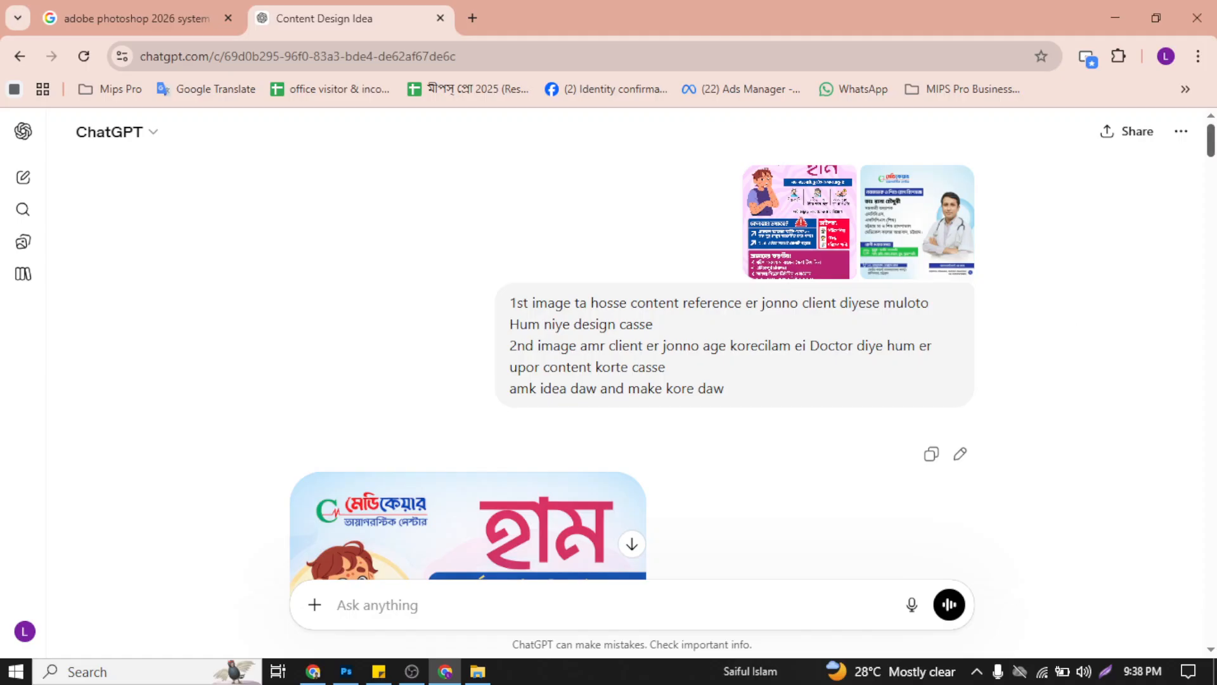
left_click_drag(1212, 135, 1211, 199)
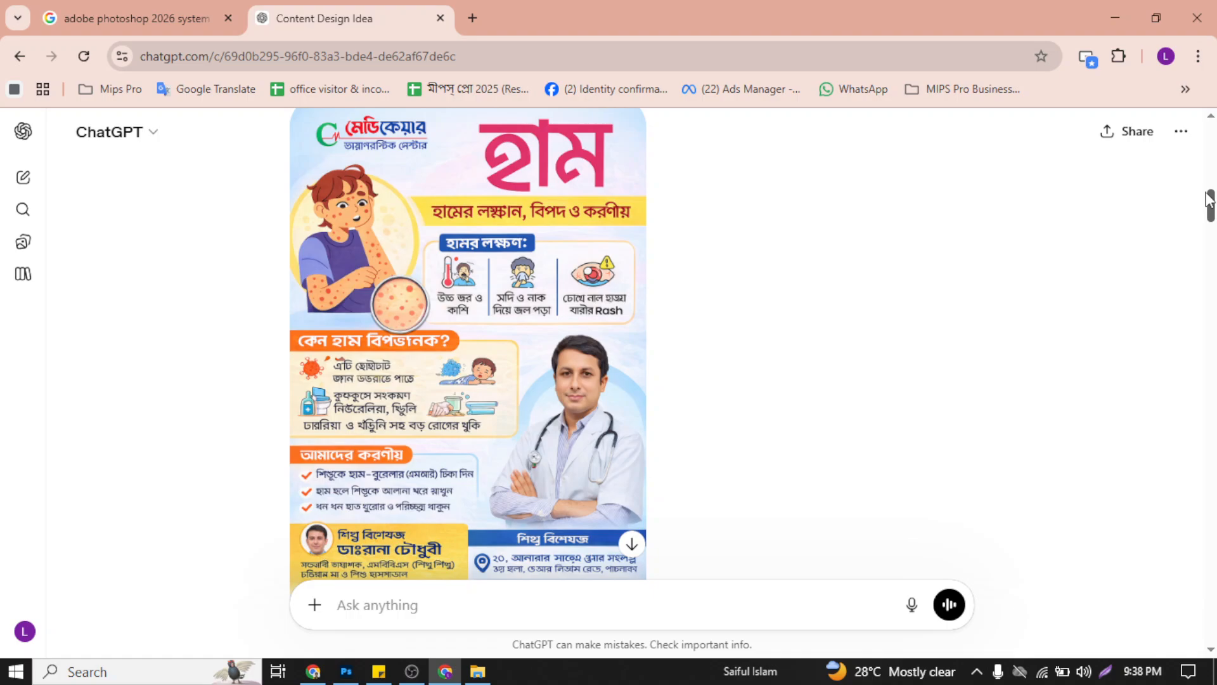
left_click_drag(1211, 198, 1212, 320)
scroll(503, 389, "up", 5)
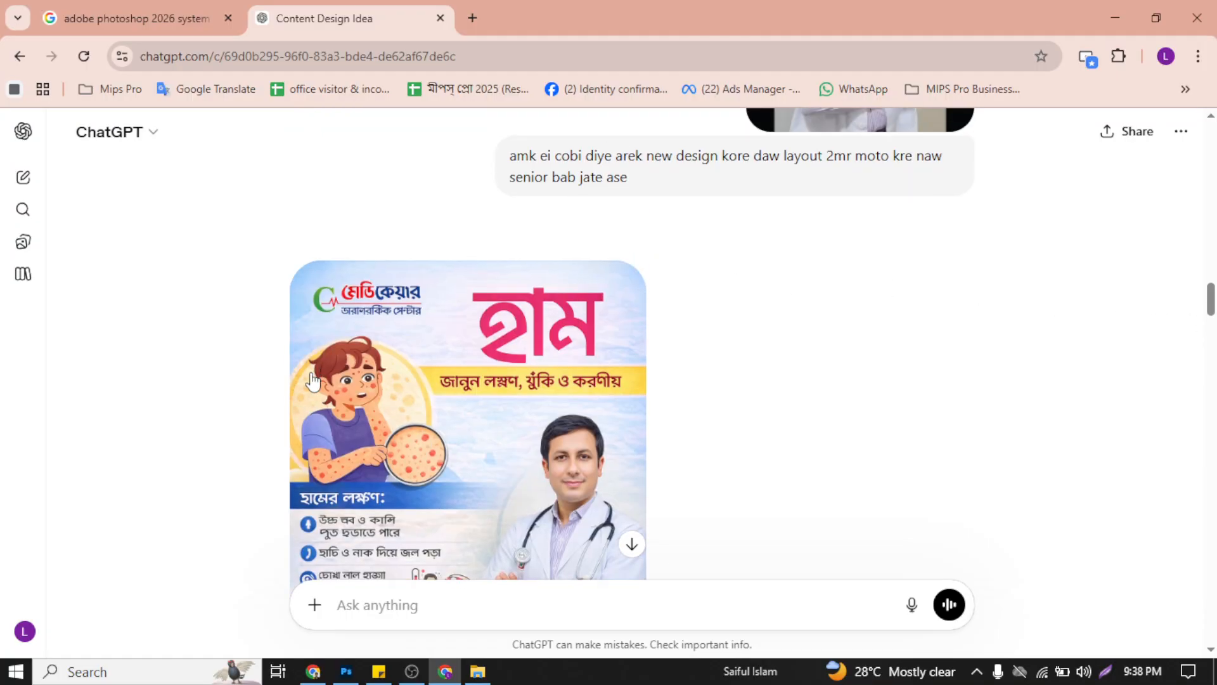
scroll(495, 377, "up", 10)
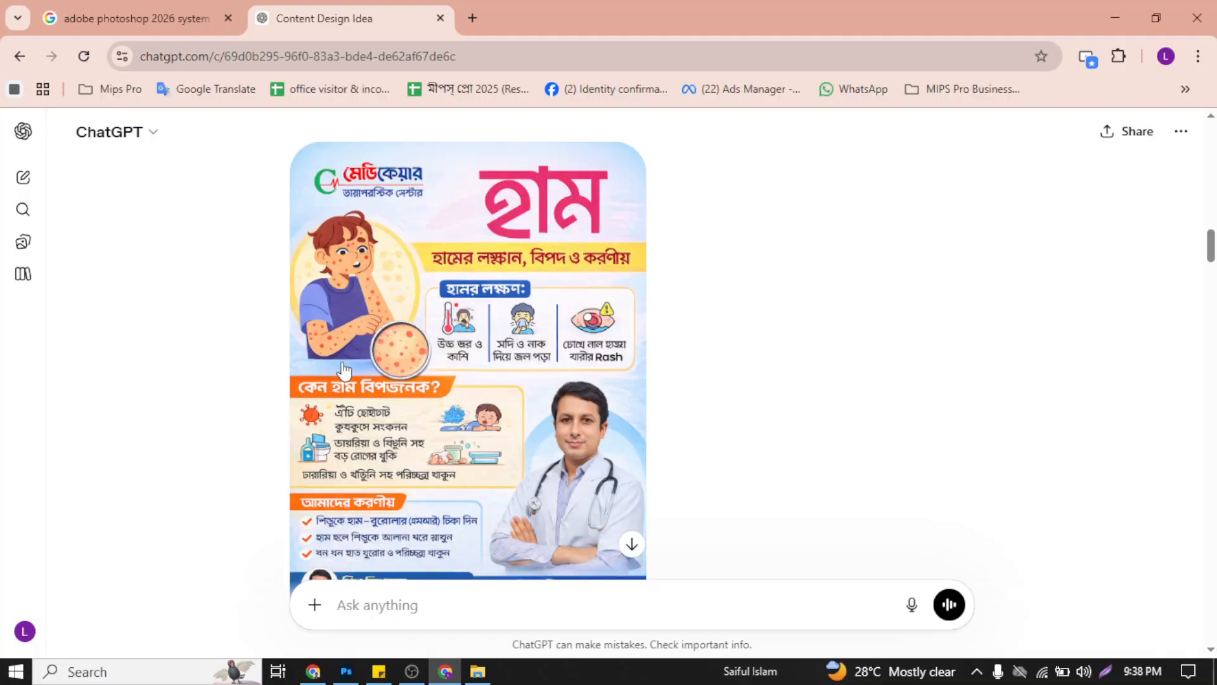
scroll(378, 353, "down", 10)
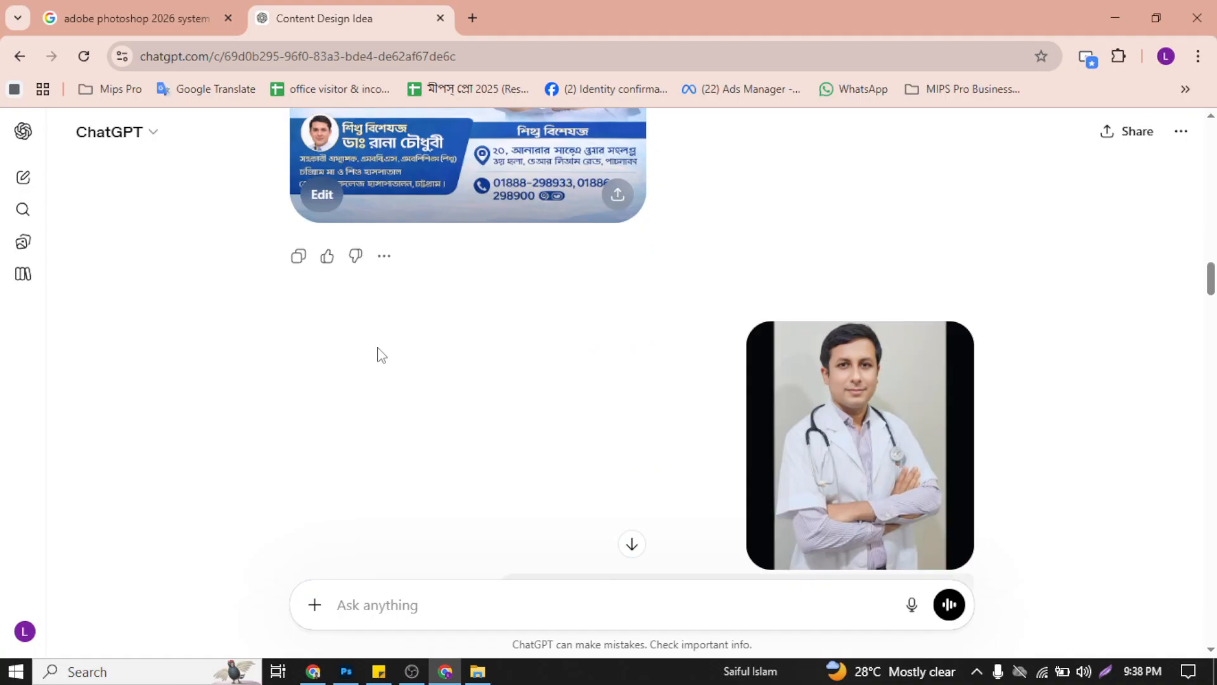
scroll(413, 353, "down", 10)
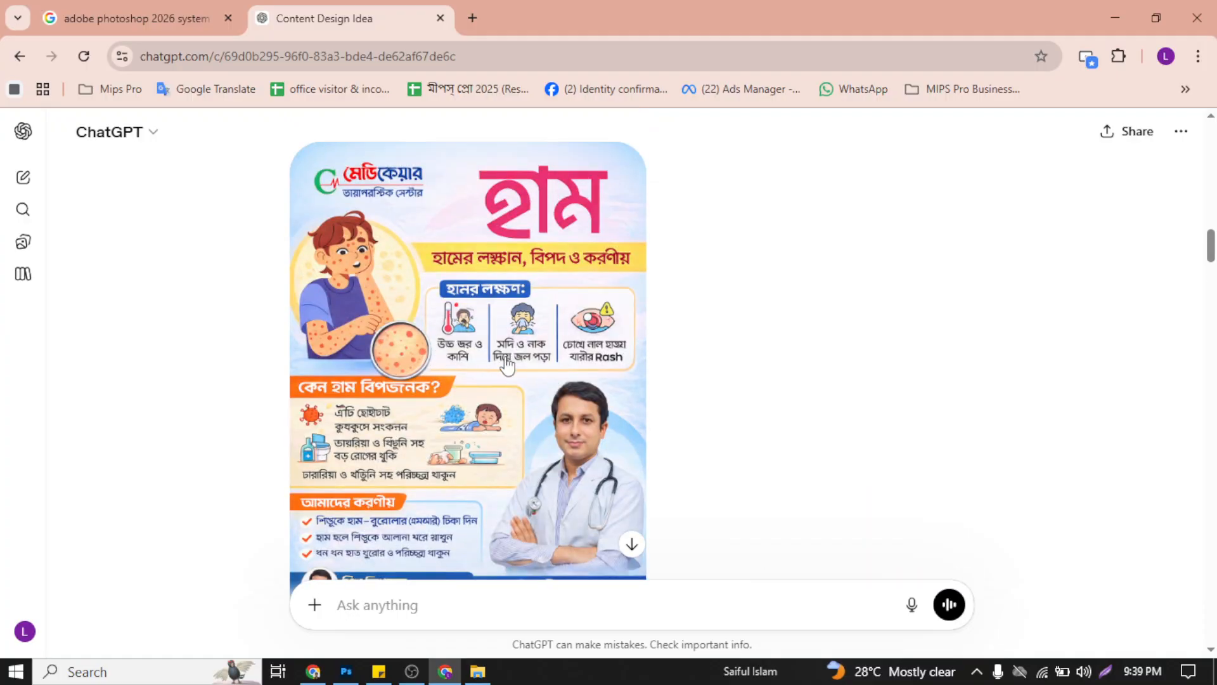
scroll(526, 361, "down", 10)
scroll(532, 362, "down", 5)
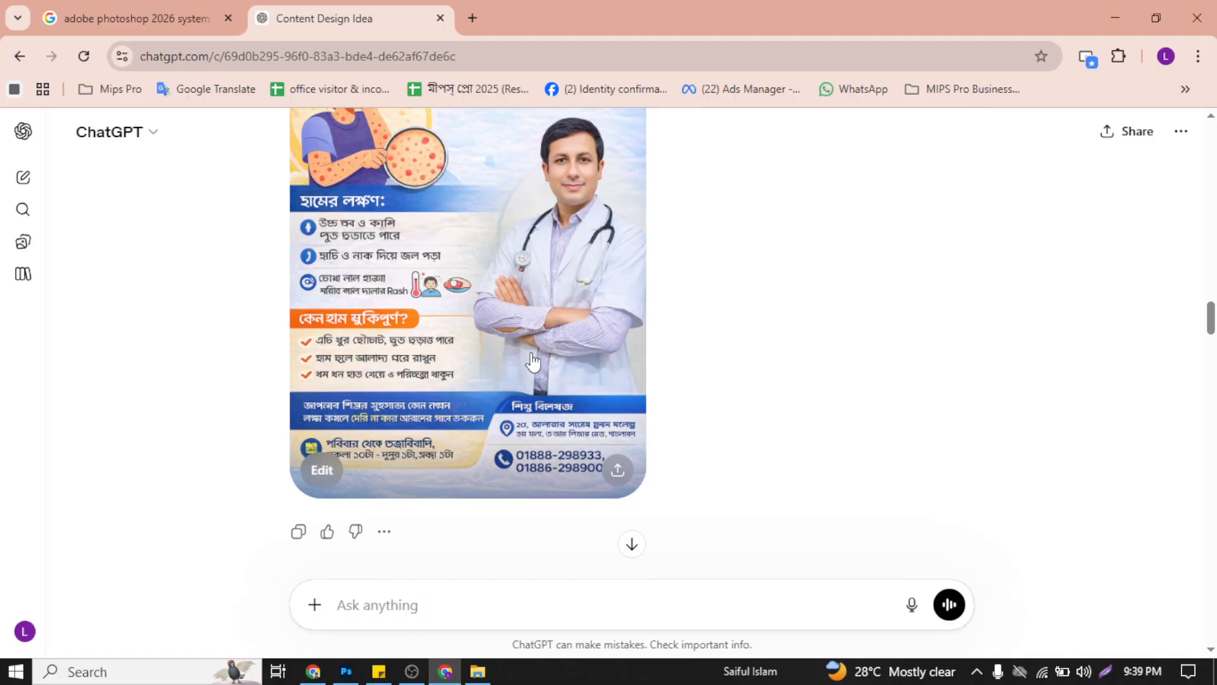
scroll(438, 310, "up", 5)
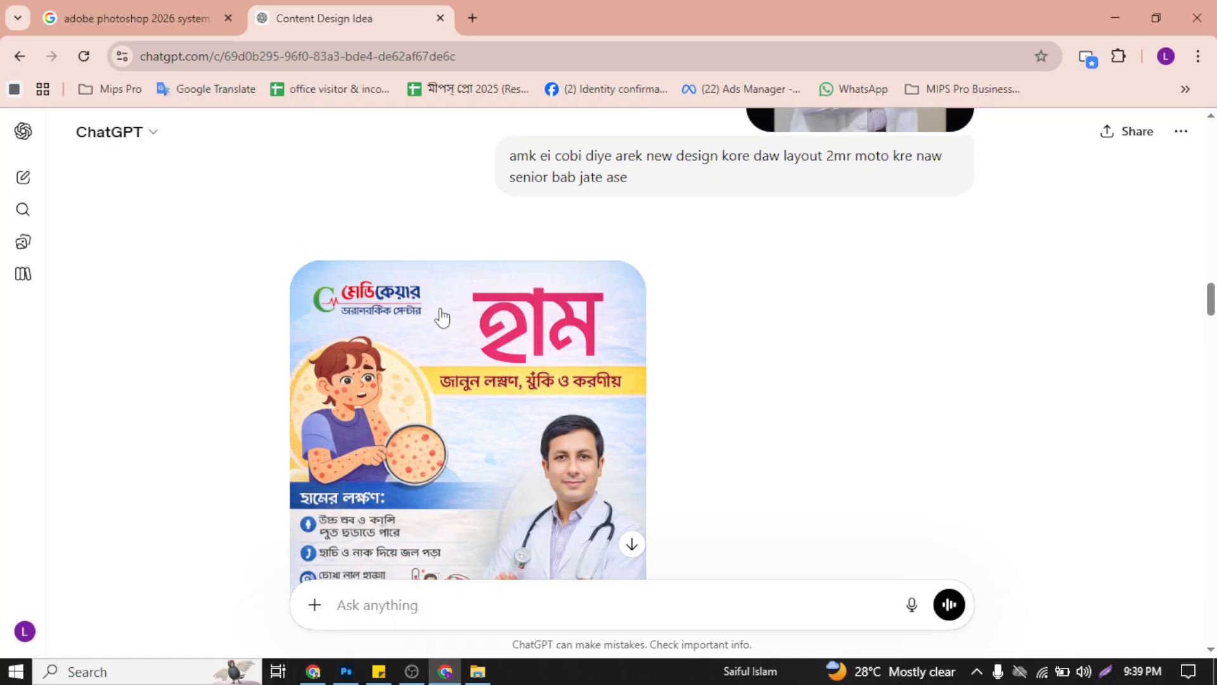
scroll(431, 380, "up", 9)
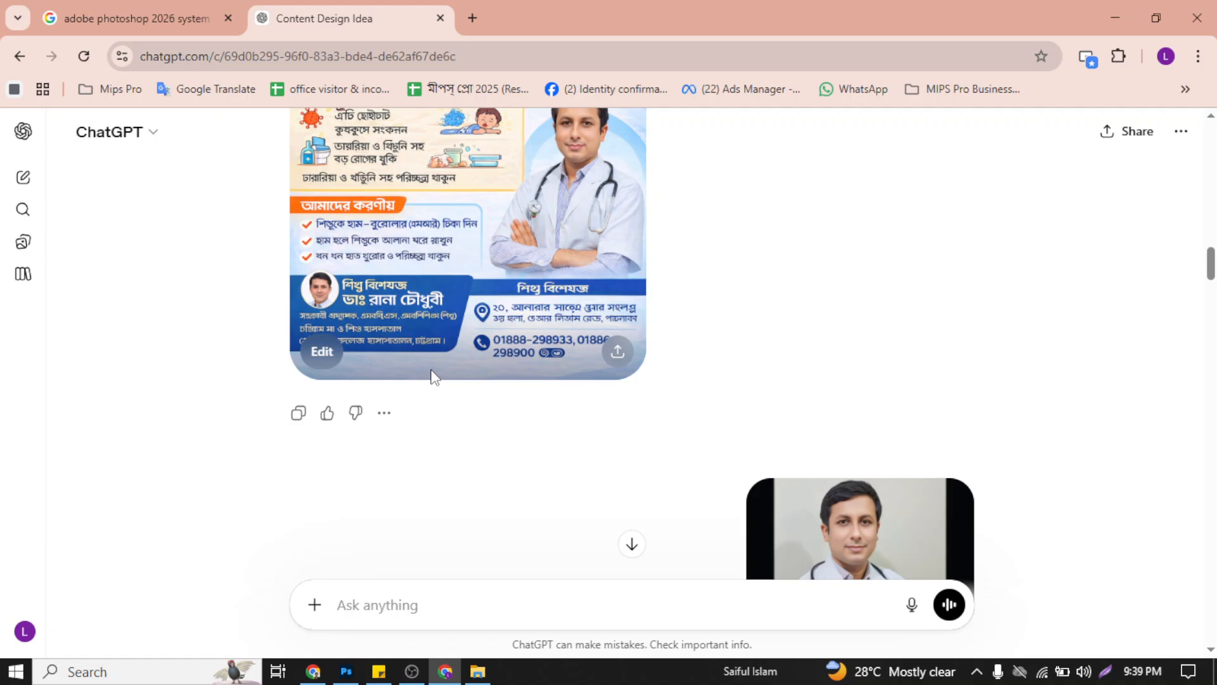
scroll(431, 376, "up", 5)
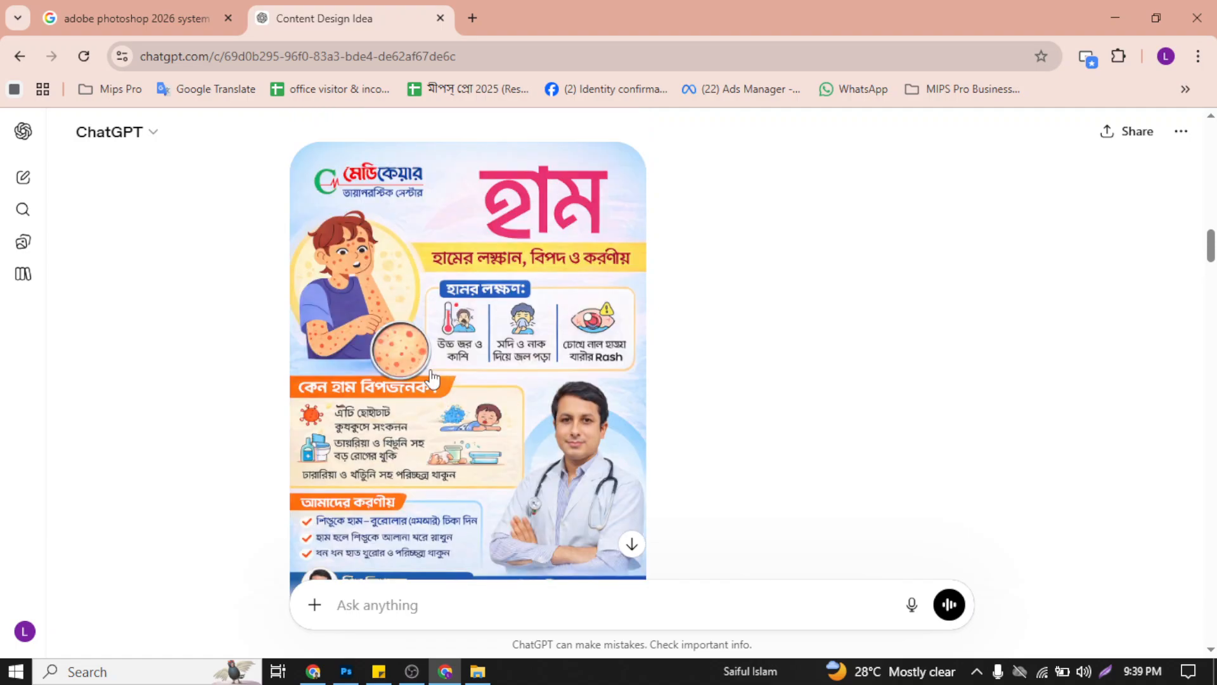
scroll(431, 375, "down", 20)
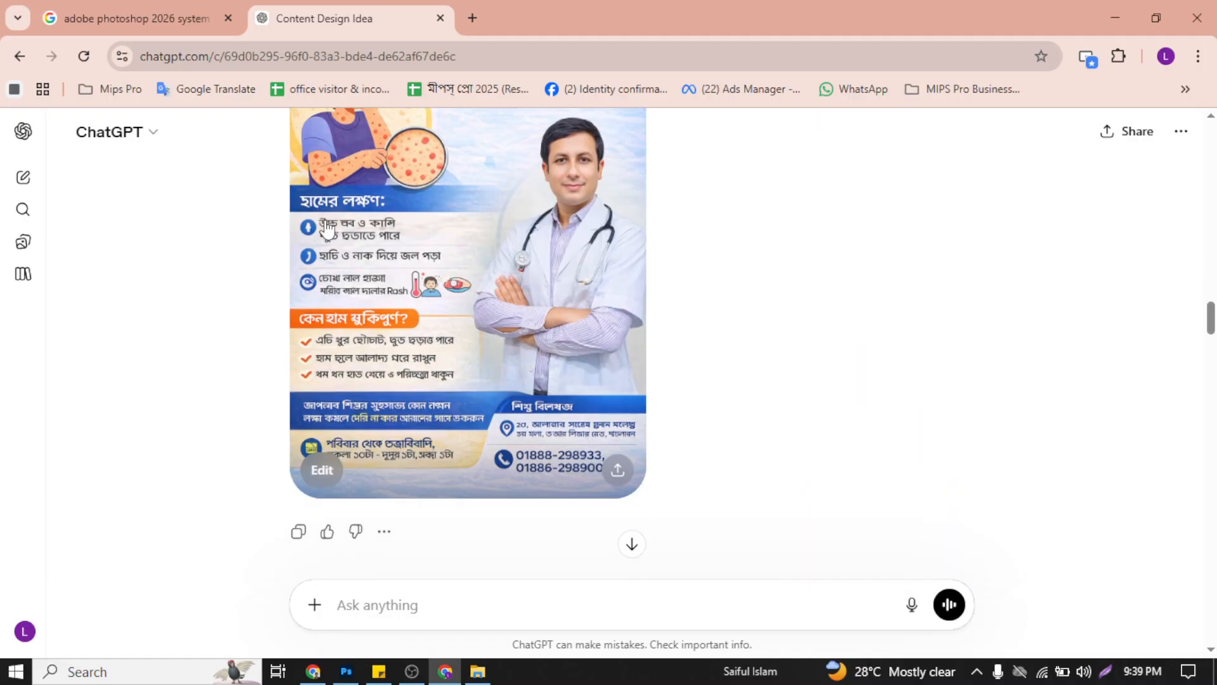
Step: Skim the Bangla text, typography, colour and design style advice down to the final generated poster
scroll(581, 337, "down", 20)
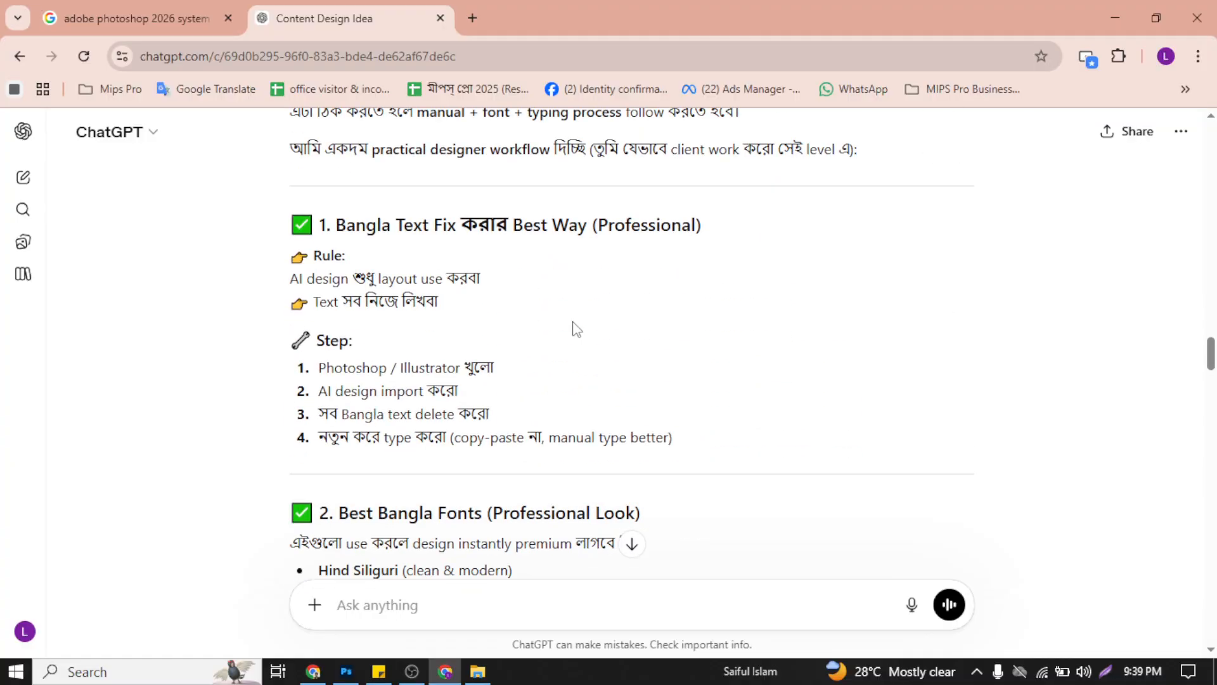
scroll(571, 326, "down", 20)
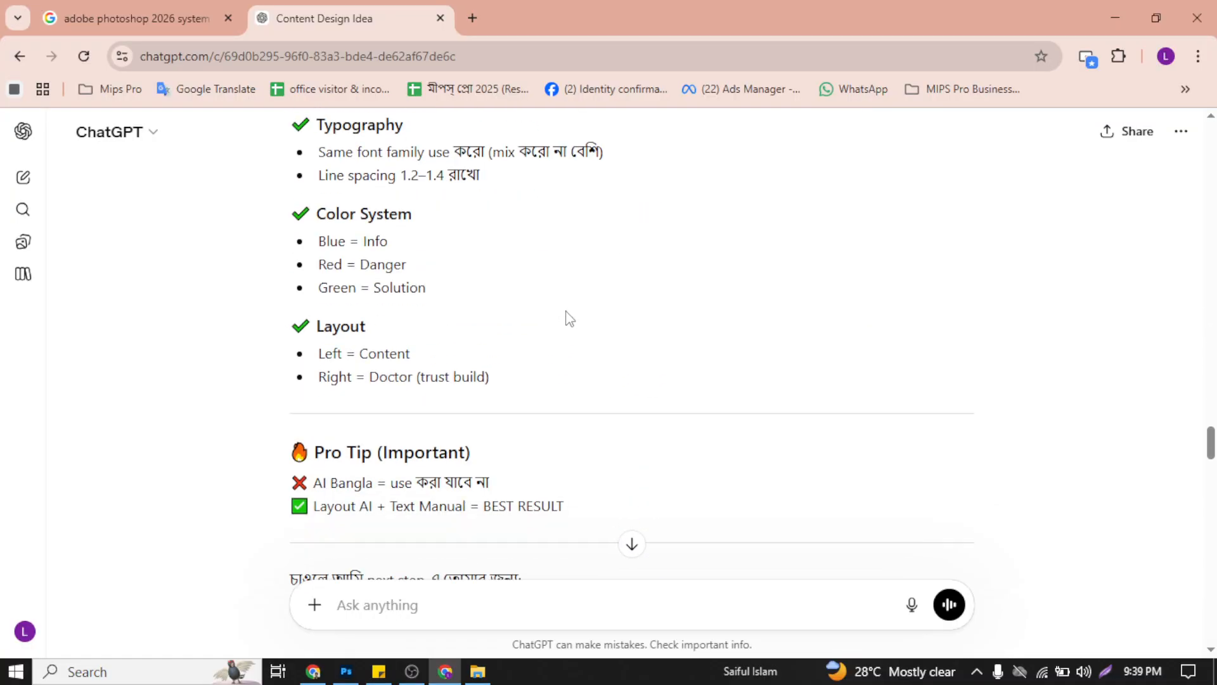
scroll(570, 320, "down", 15)
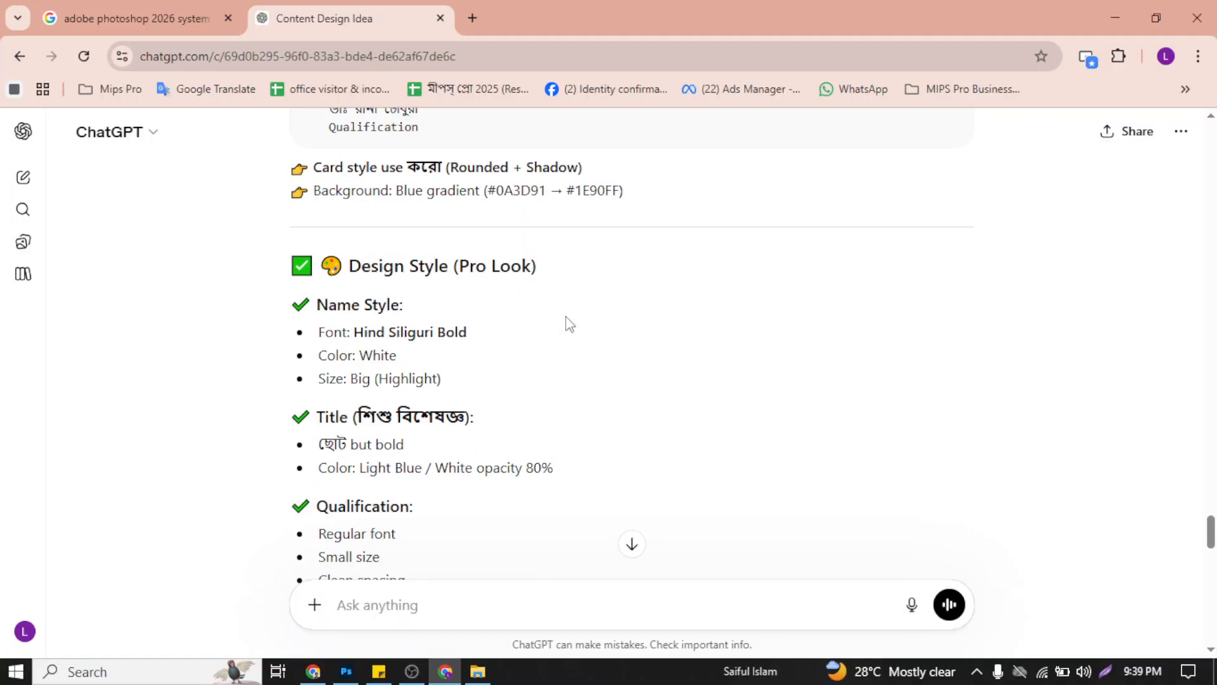
scroll(569, 317, "down", 20)
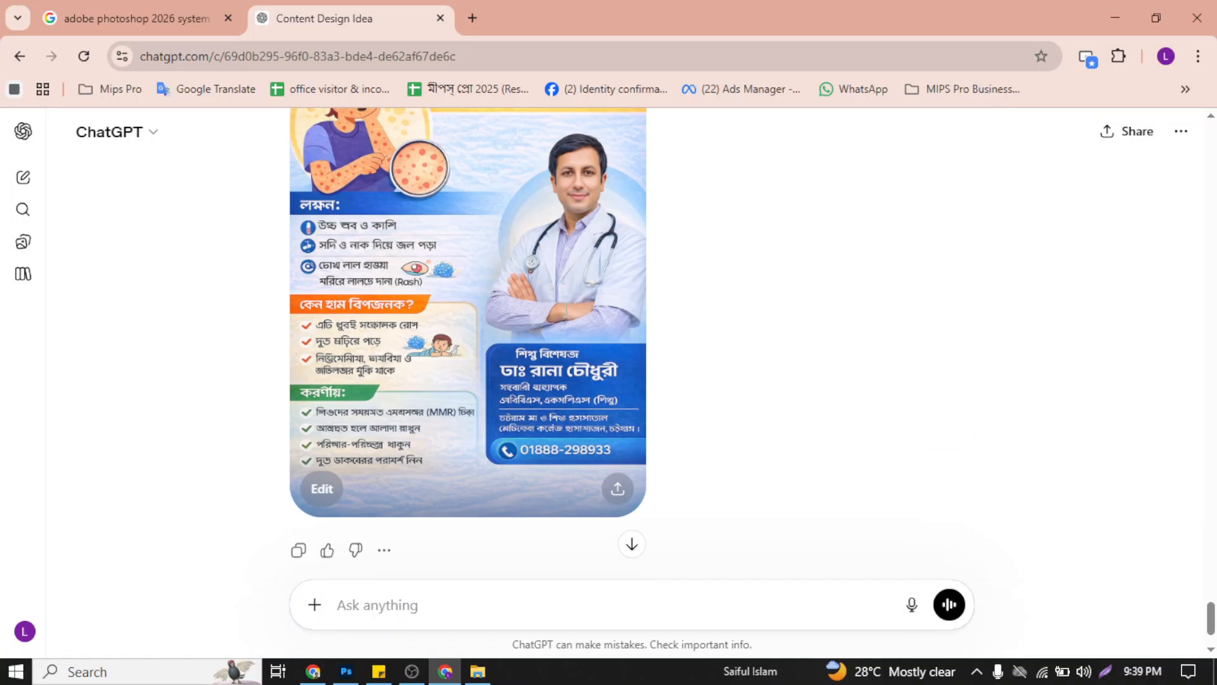
scroll(567, 323, "up", 6)
scroll(568, 320, "down", 5)
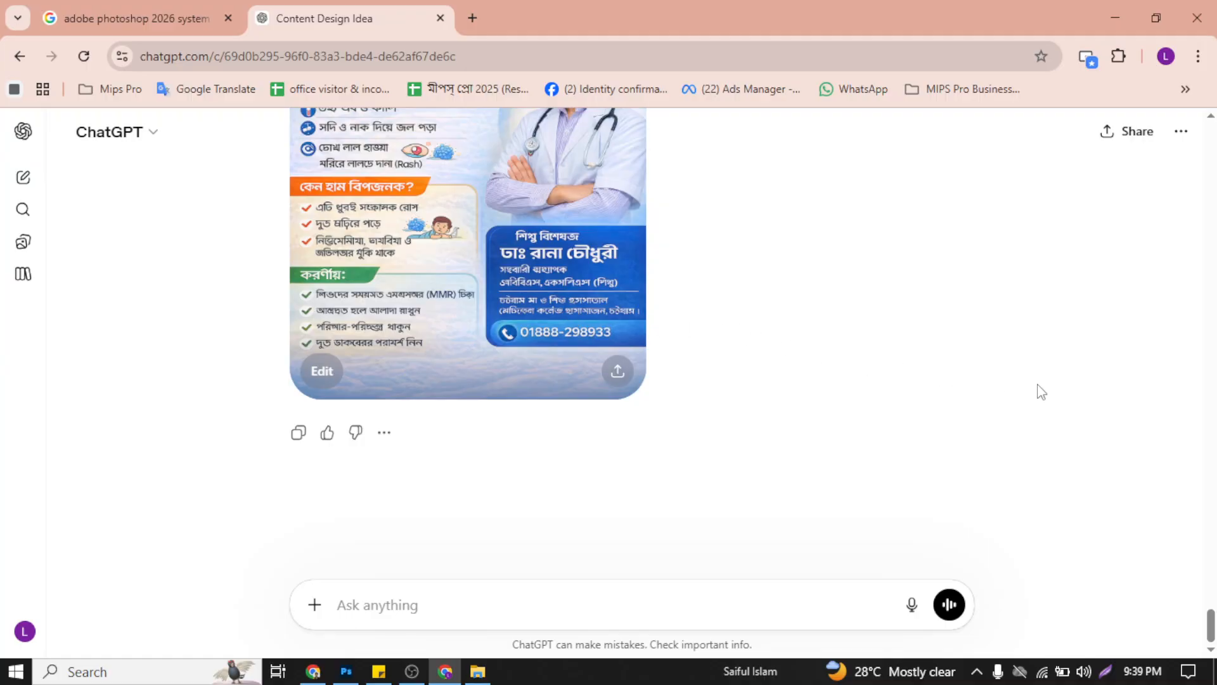
Step: Open the final measles poster, generated for the "design ready kore daw" prompt, and save the image to the computer
scroll(1041, 391, "up", 5)
left_click_drag(1216, 599, 1216, 602)
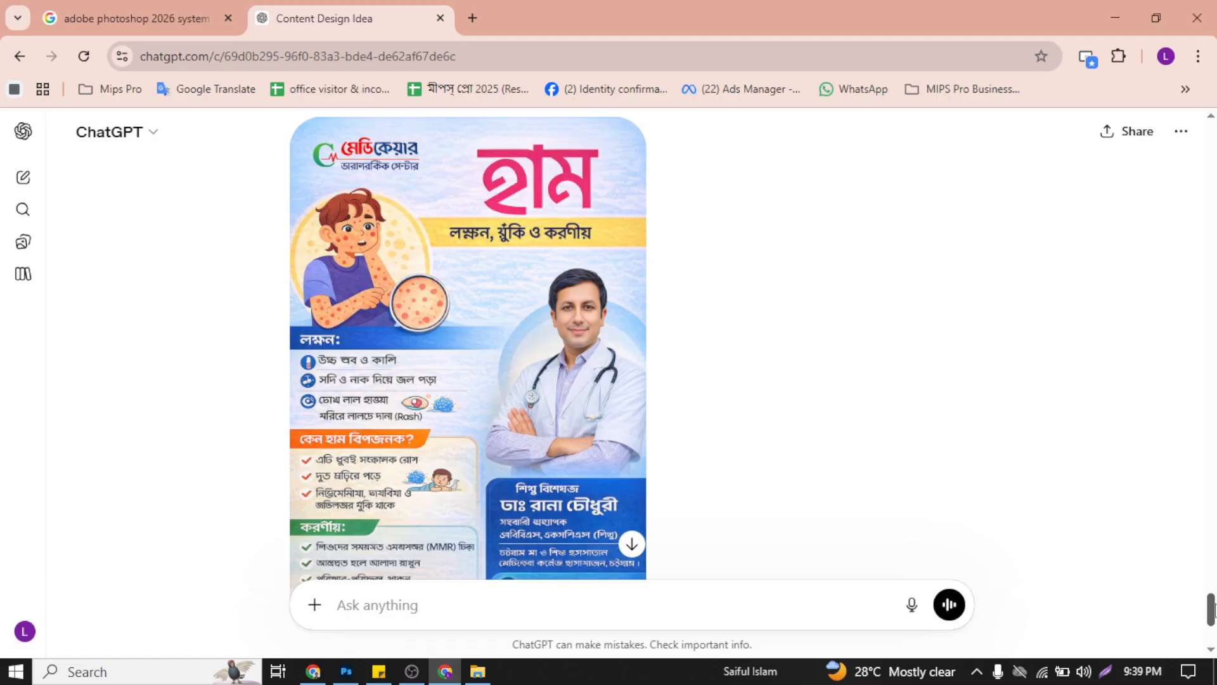
scroll(1213, 609, "down", 2)
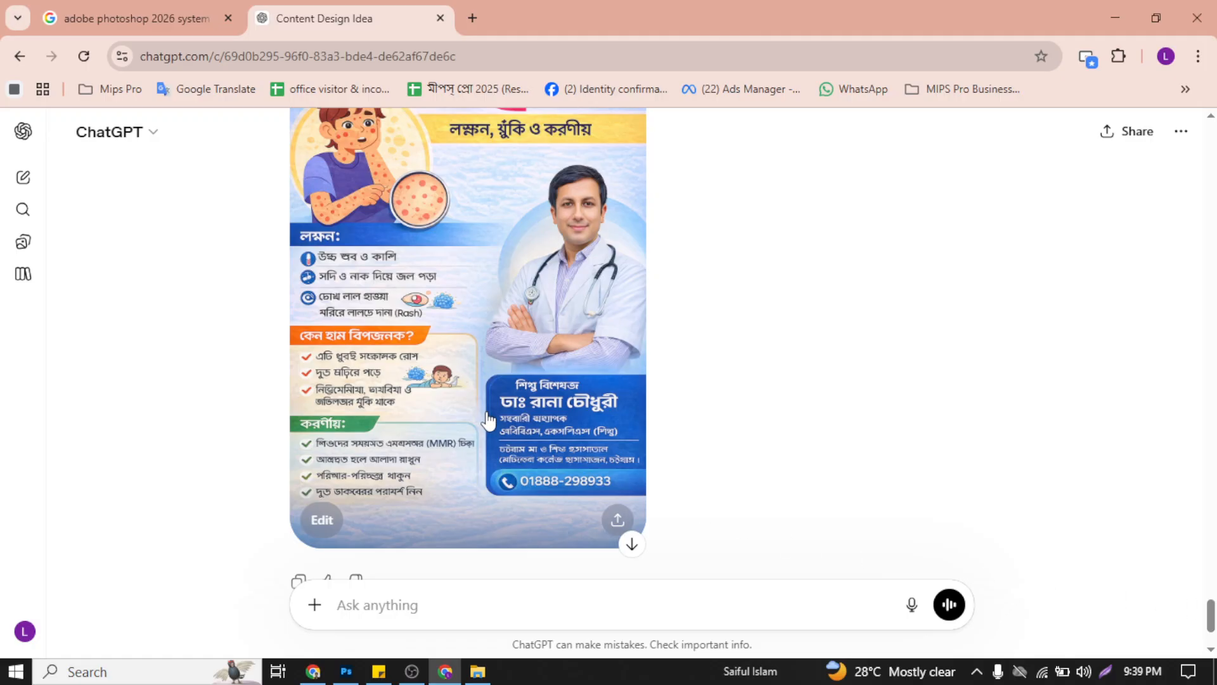
scroll(505, 345, "up", 6)
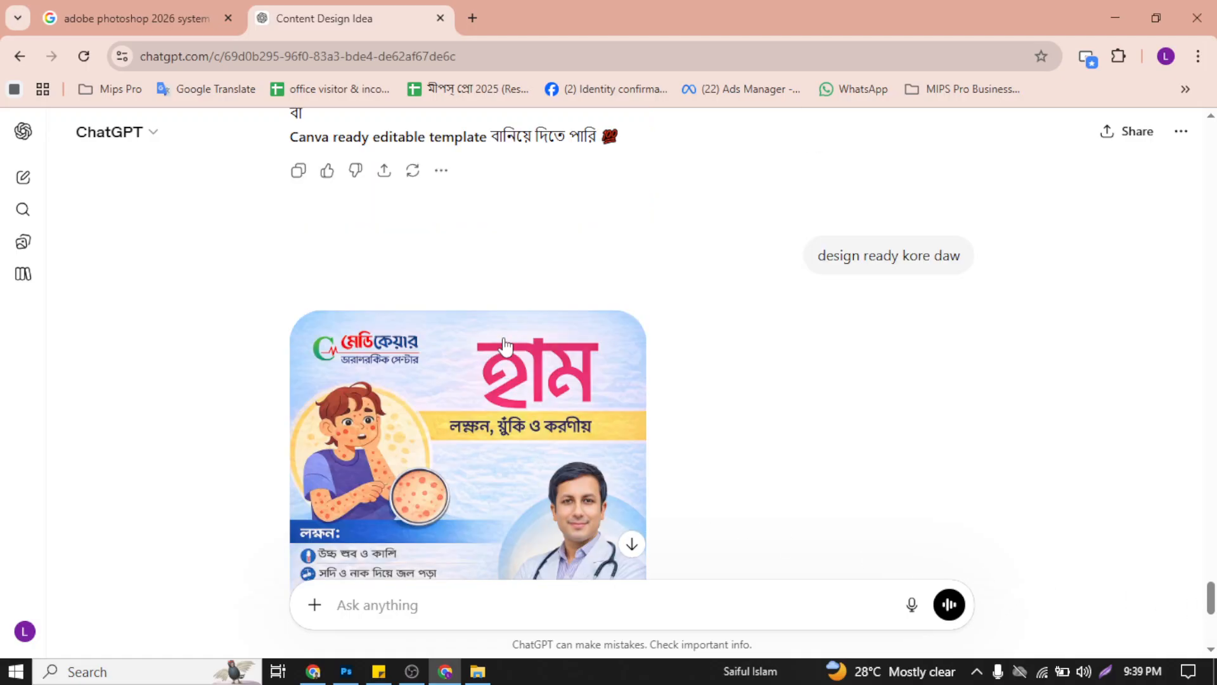
scroll(505, 345, "down", 6)
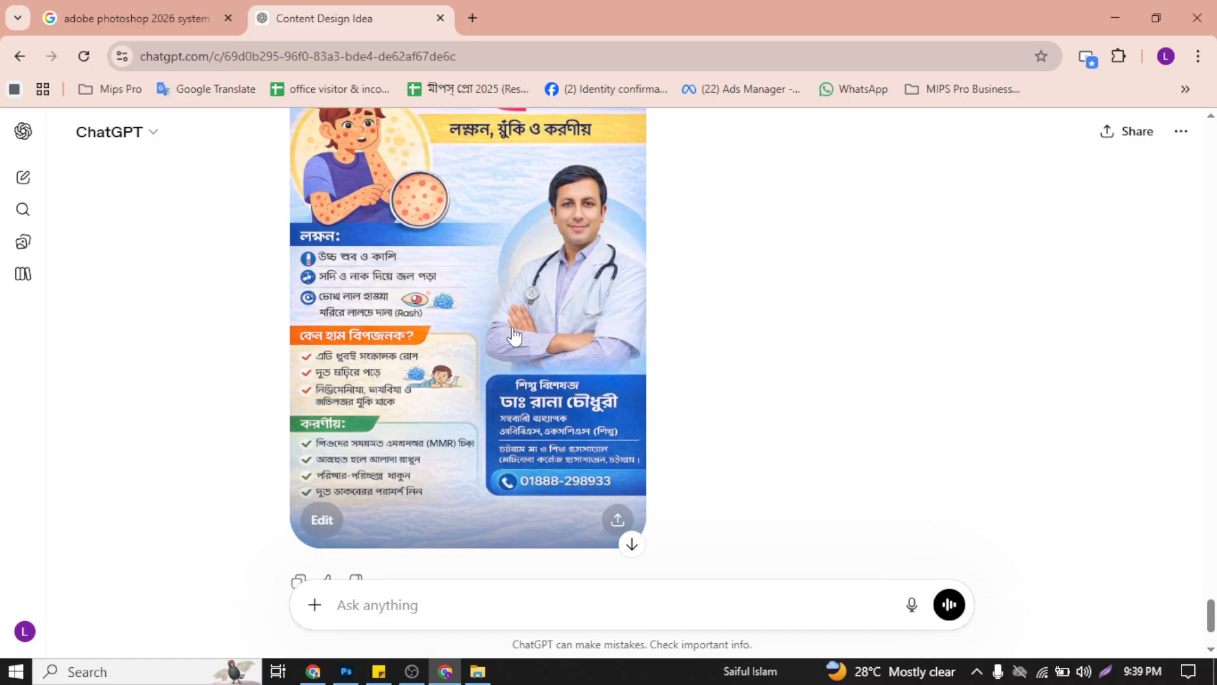
left_click(516, 374)
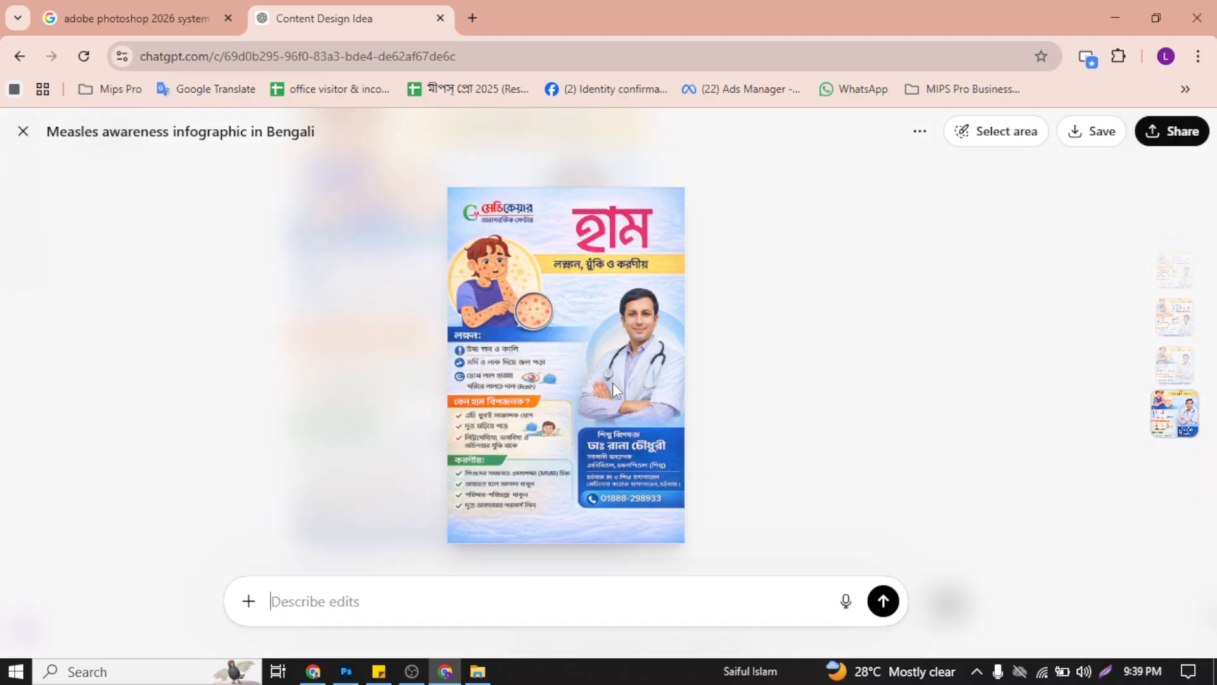
scroll(612, 383, "down", 1)
scroll(612, 387, "up", 1)
left_click(1111, 135)
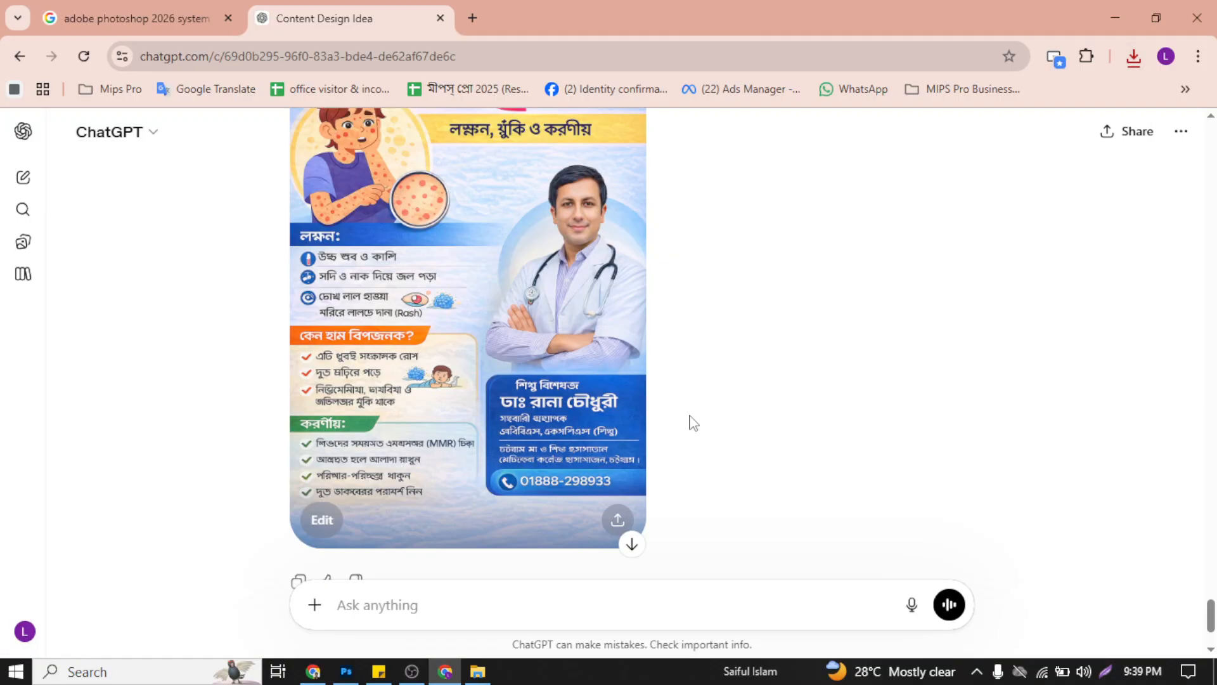
Step: Open the earlier measles poster located just above the "assah ei bangla likha gula ki babe thik kora jay" prompt and save the image to the computer
scroll(698, 437, "up", 4)
scroll(698, 440, "down", 5)
scroll(698, 439, "up", 4)
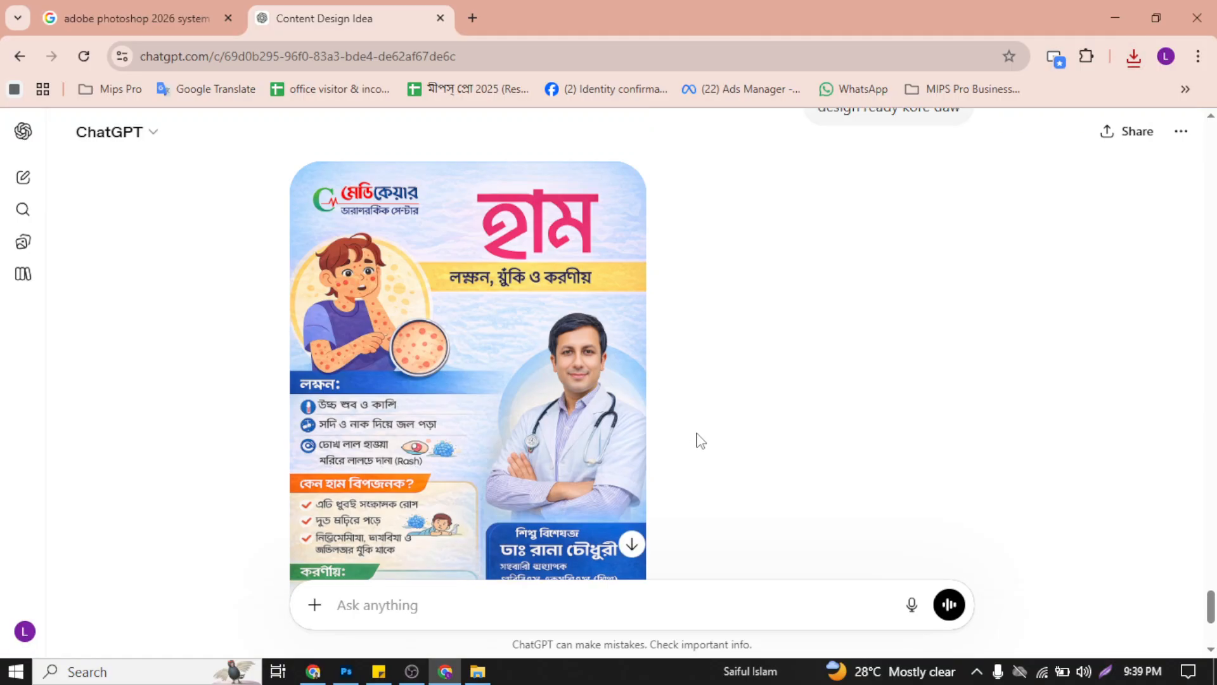
scroll(700, 439, "down", 4)
scroll(700, 439, "up", 12)
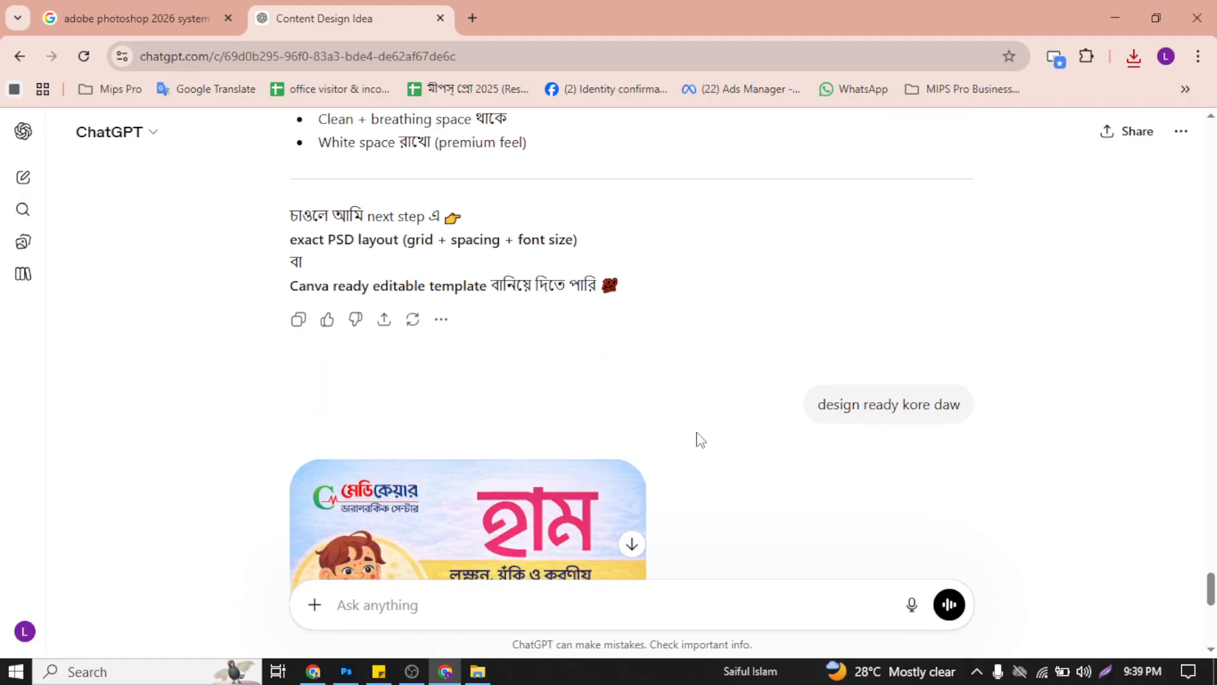
scroll(700, 439, "up", 15)
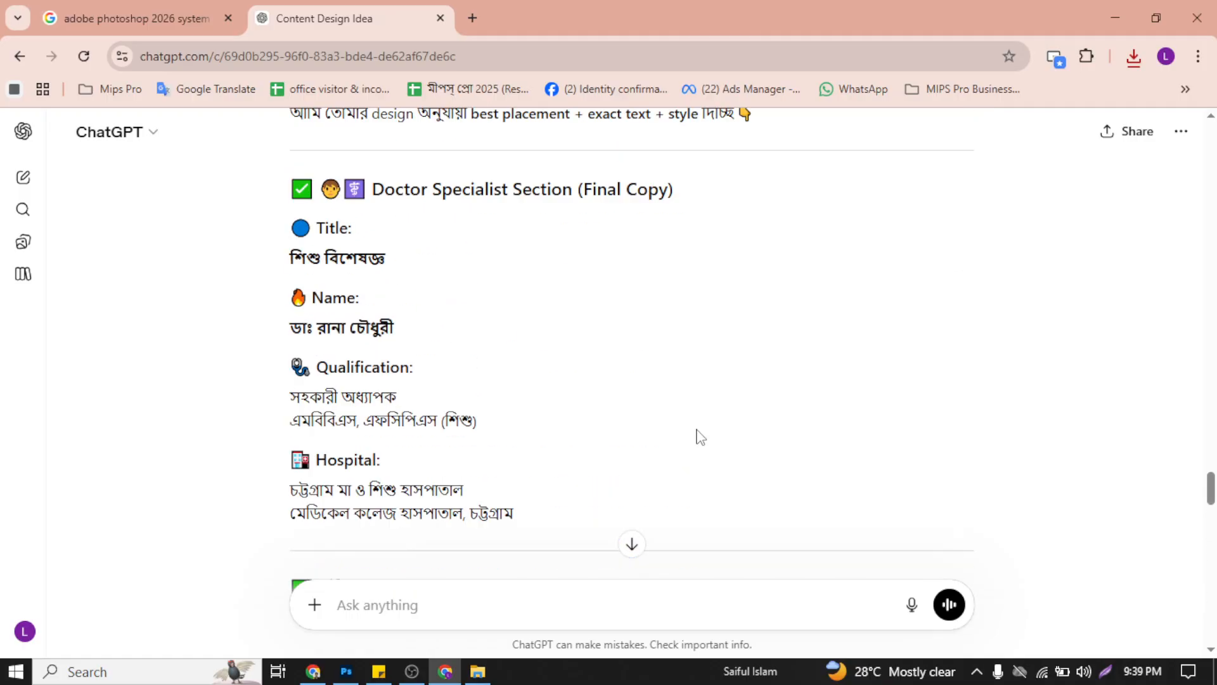
scroll(700, 438, "up", 15)
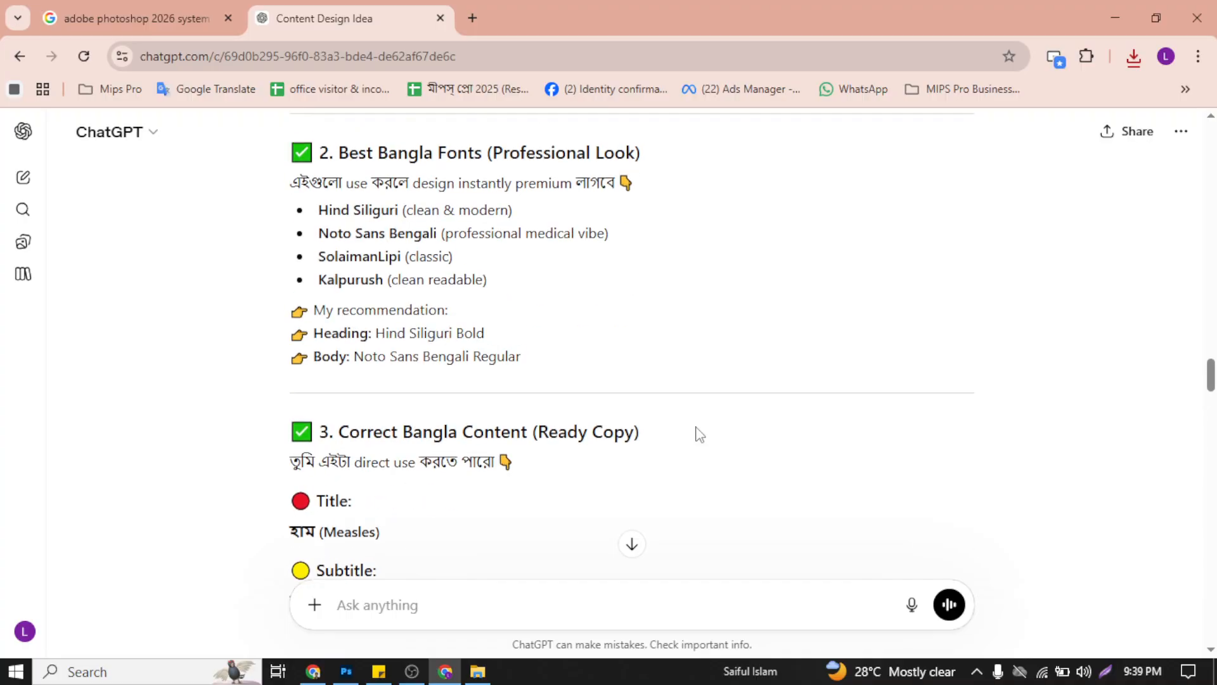
scroll(698, 431, "up", 8)
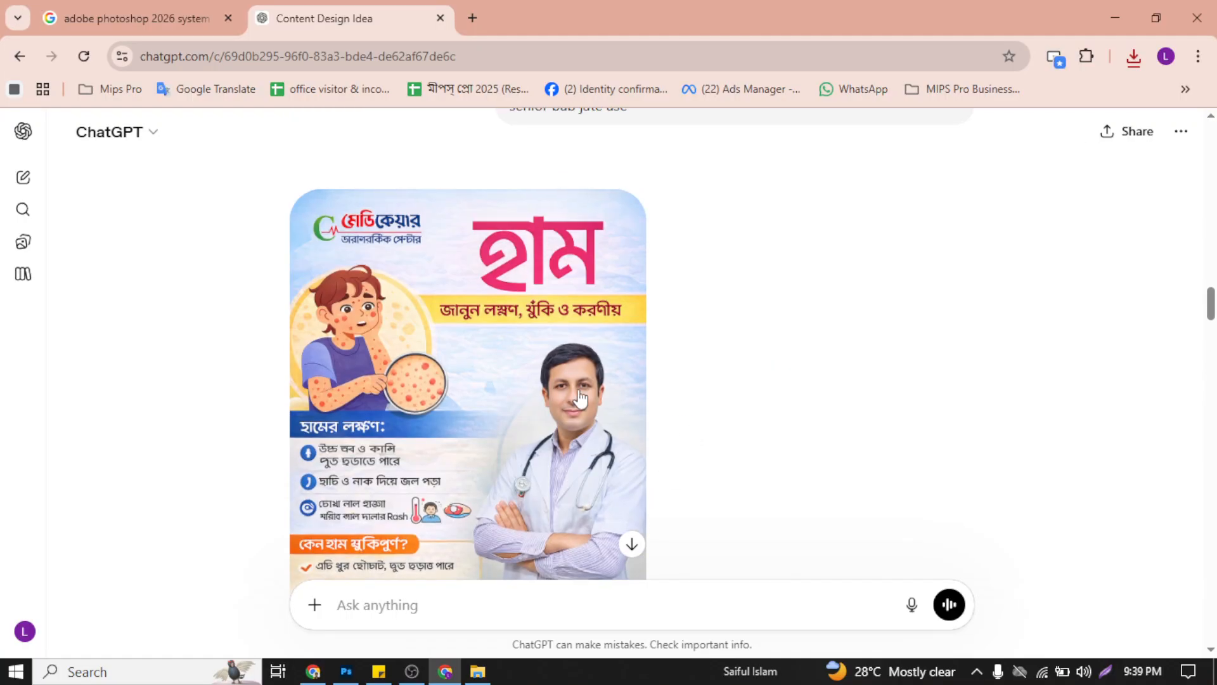
left_click(481, 372)
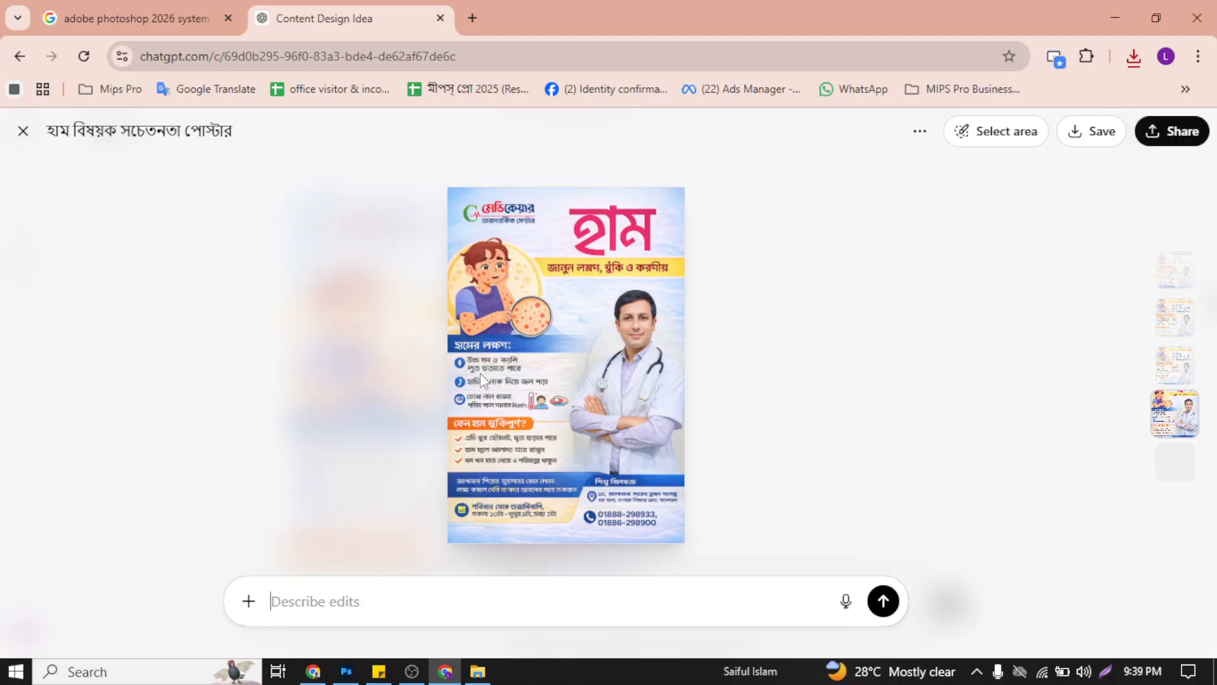
left_click(1104, 133)
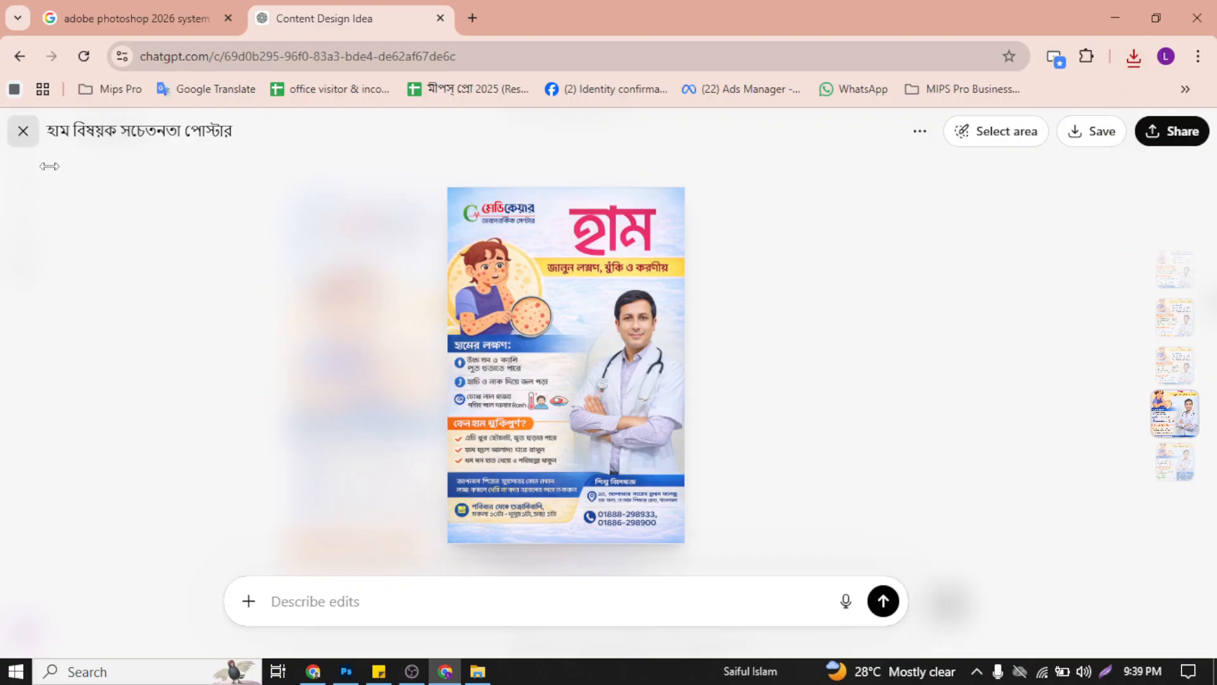
left_click(26, 133)
Step: Read the advice on fixing Bangla text, highlighting the layout-only rule, the write-text-yourself rule and the corrected subtitle "লক্ষণ, ঝুঁকি ও করণীয়"
scroll(627, 434, "down", 12)
scroll(621, 414, "up", 9)
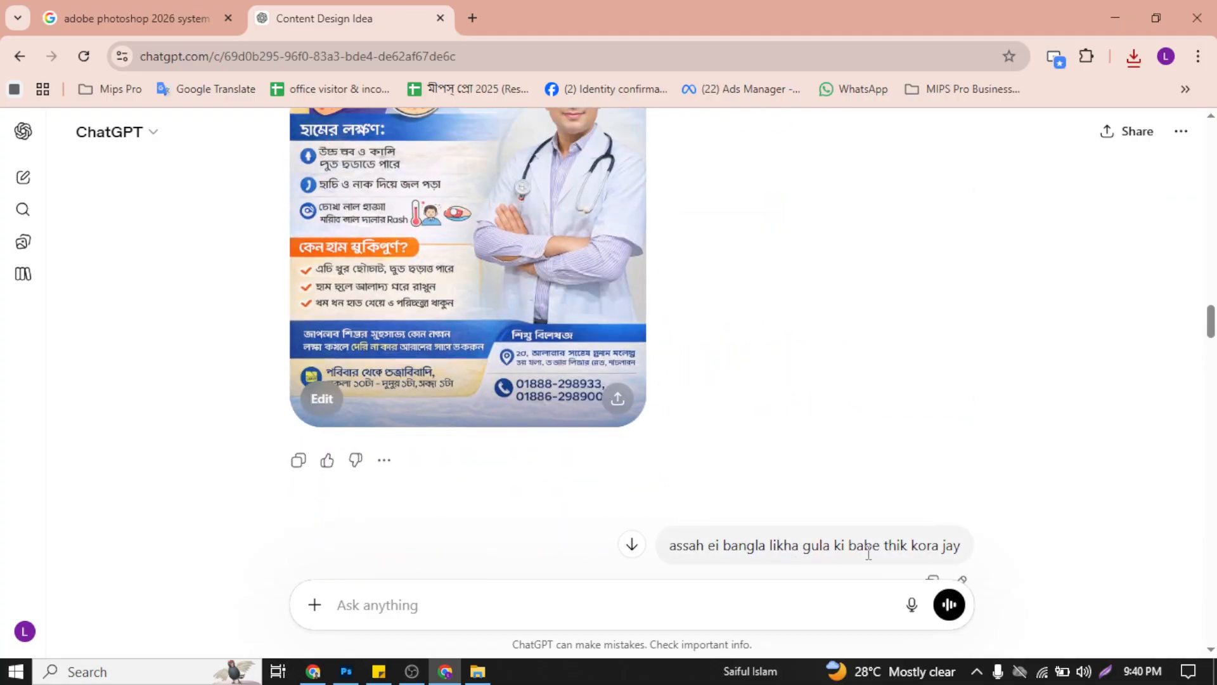
scroll(693, 530, "down", 10)
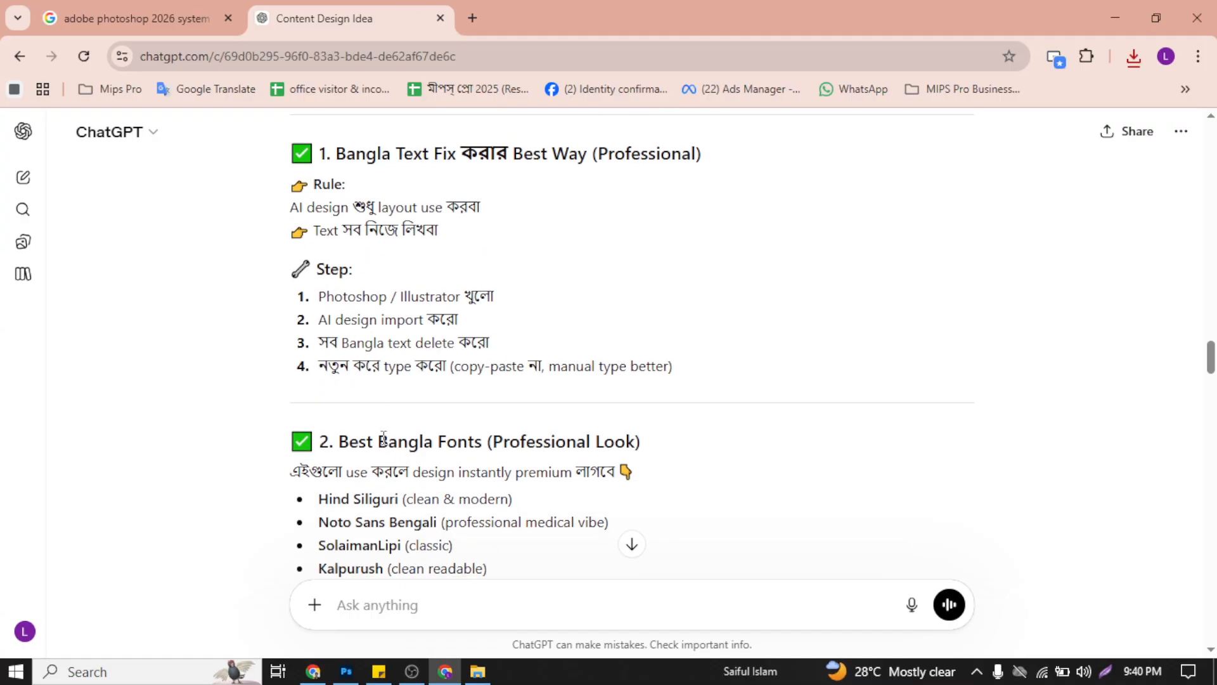
left_click_drag(366, 207, 460, 210)
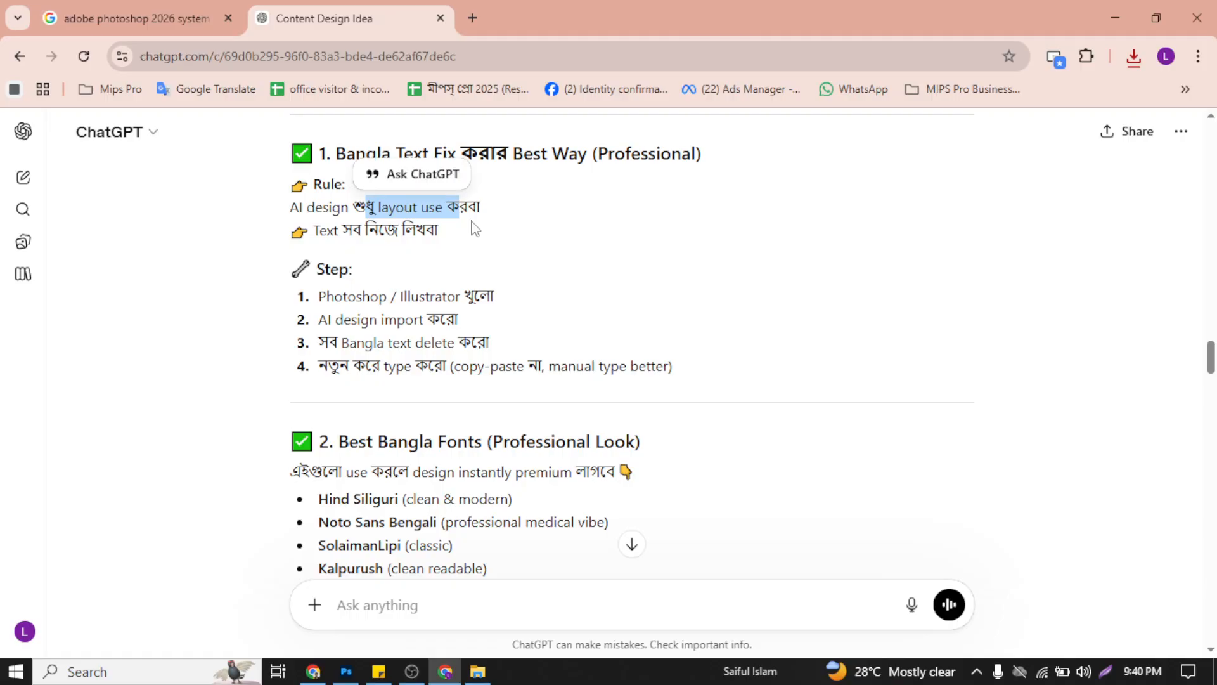
left_click_drag(368, 238, 449, 246)
scroll(469, 384, "down", 9)
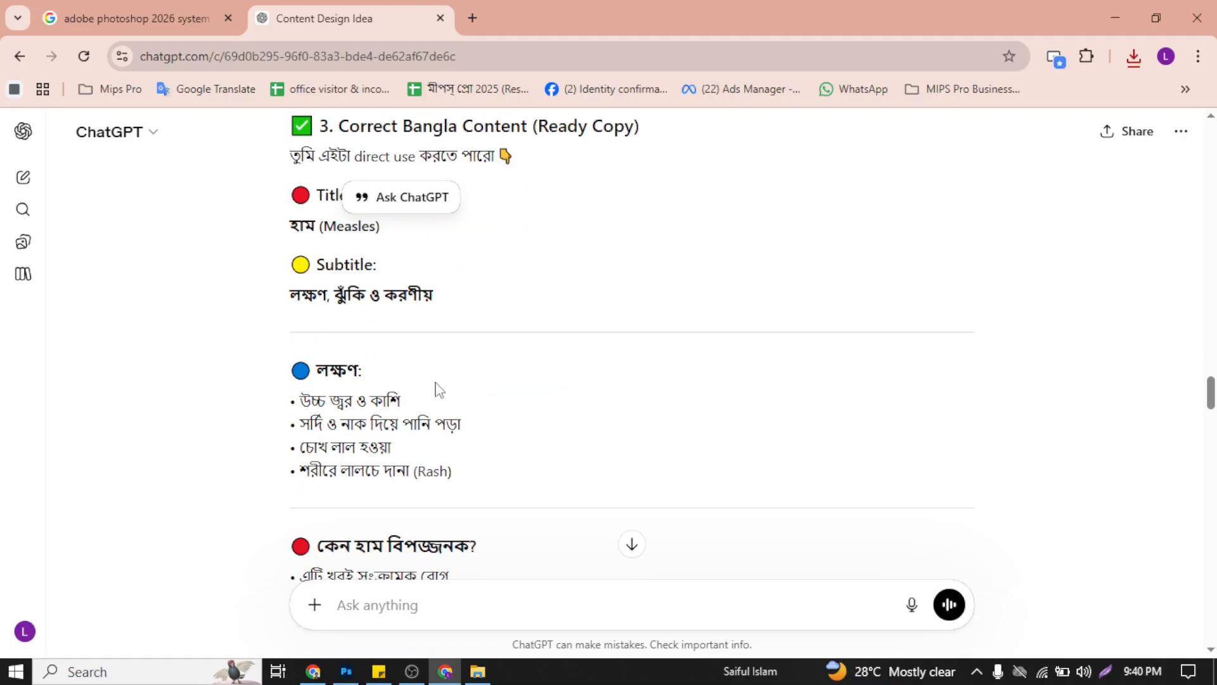
left_click_drag(296, 297, 457, 311)
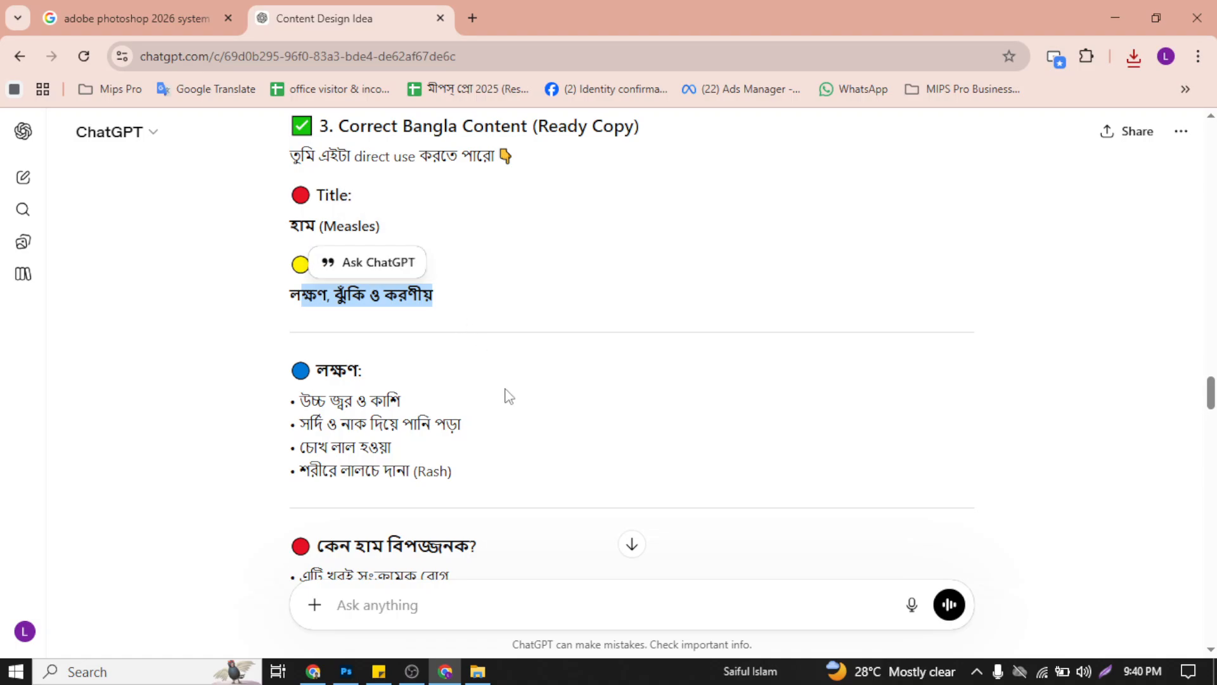
left_click(338, 360)
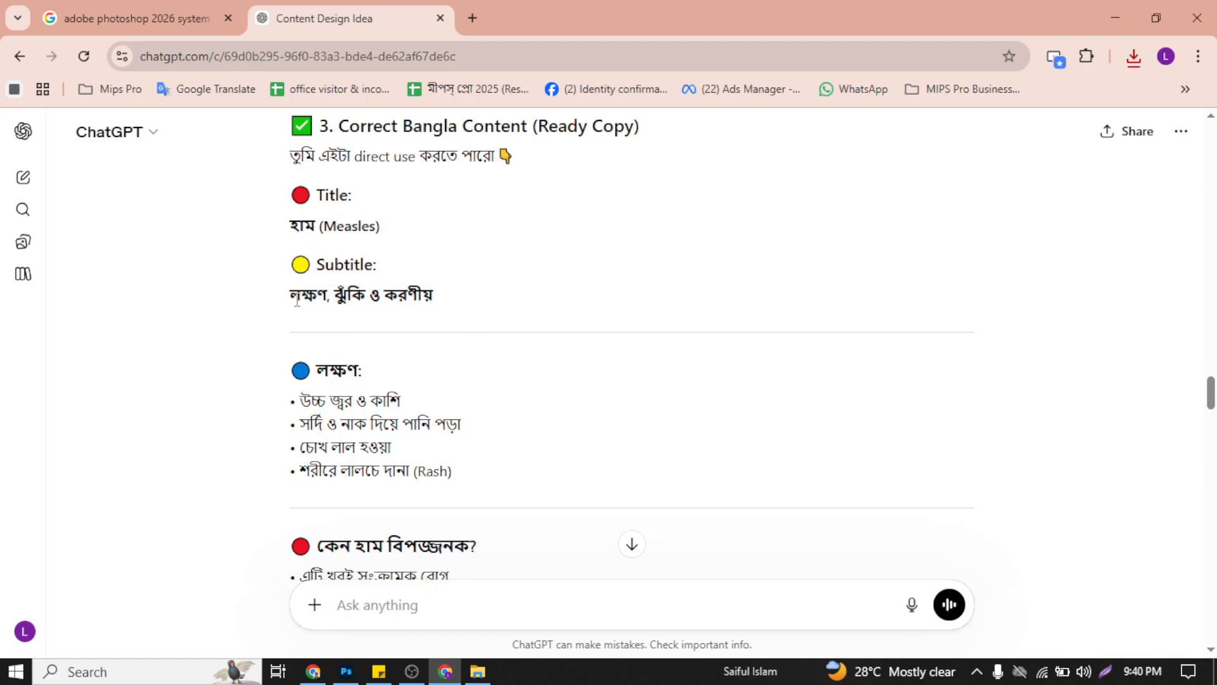
left_click_drag(297, 299, 448, 303)
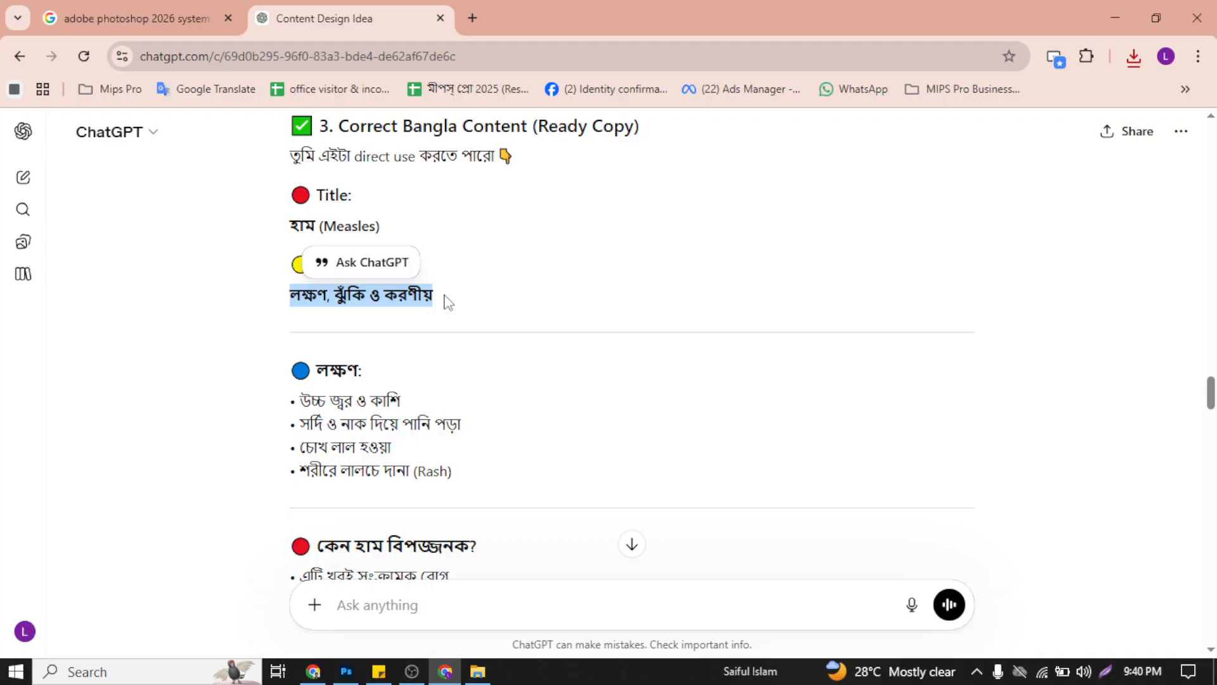
left_click(202, 359)
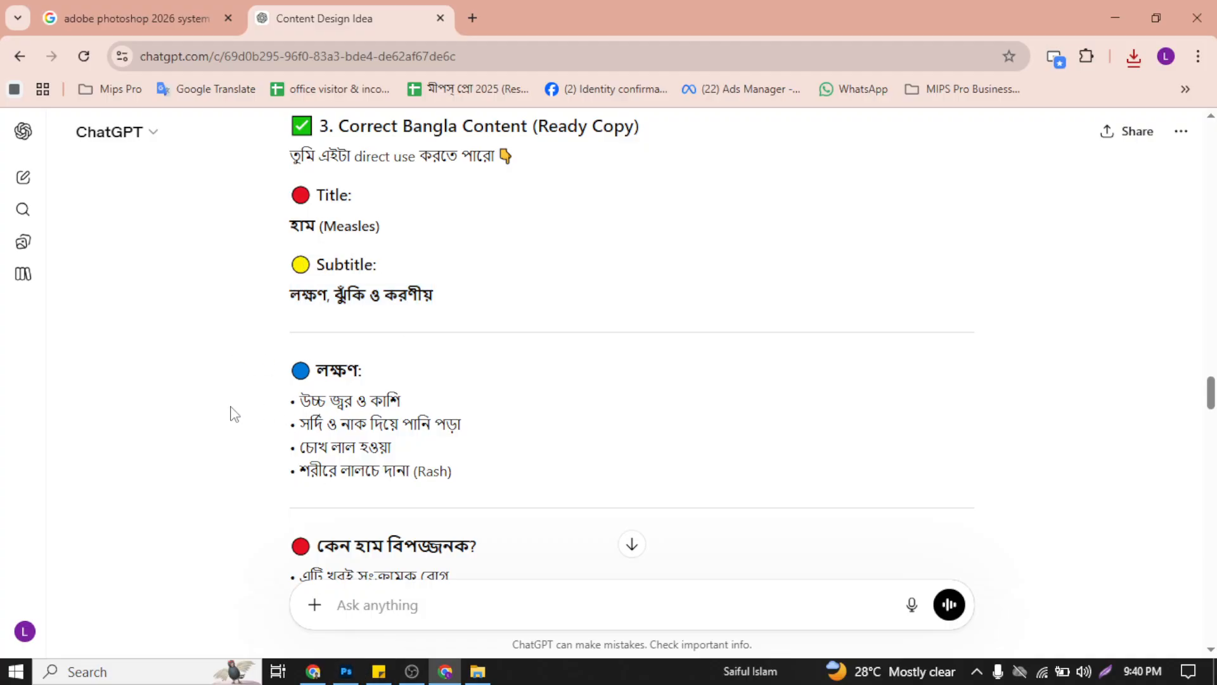
Step: Switch to File Explorer, show the Downloads folder in a maximized window and refresh its contents
left_click(347, 672)
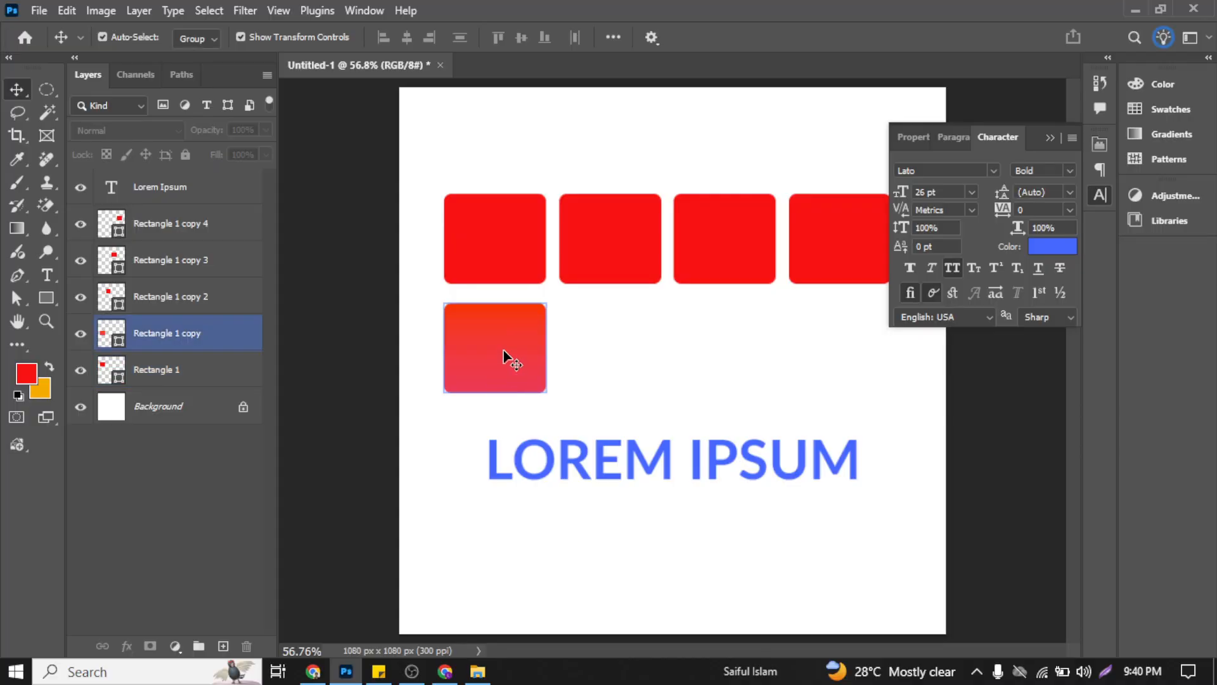
left_click(39, 10)
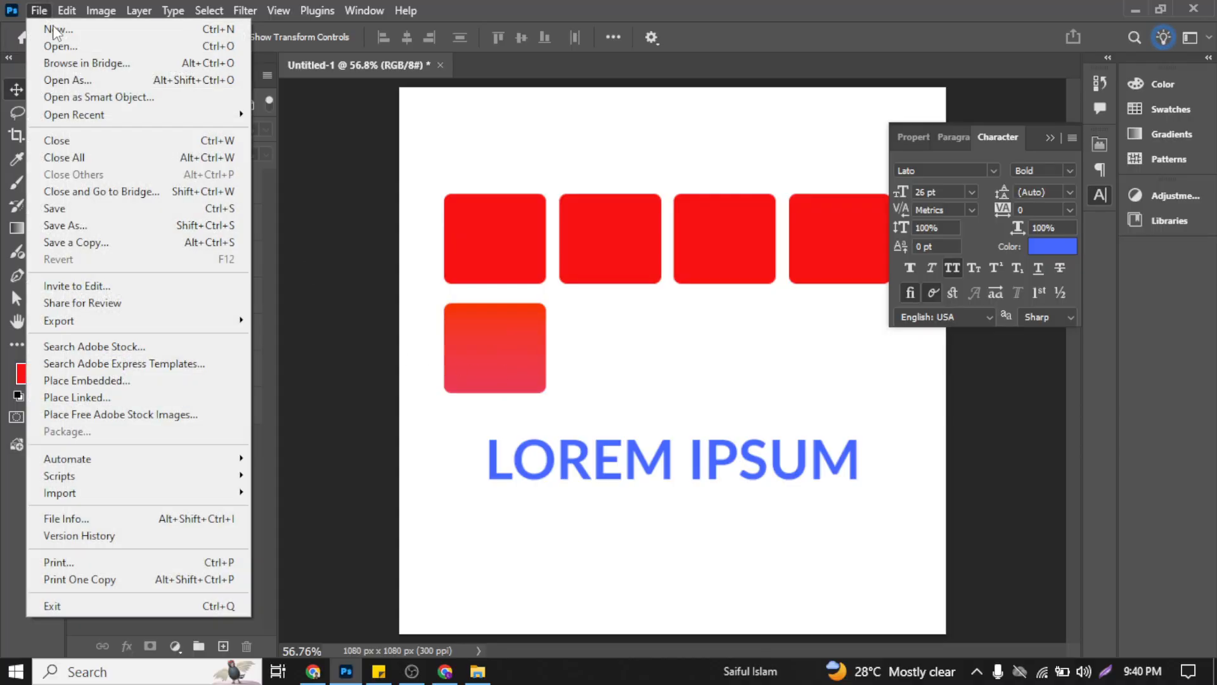
left_click(485, 677)
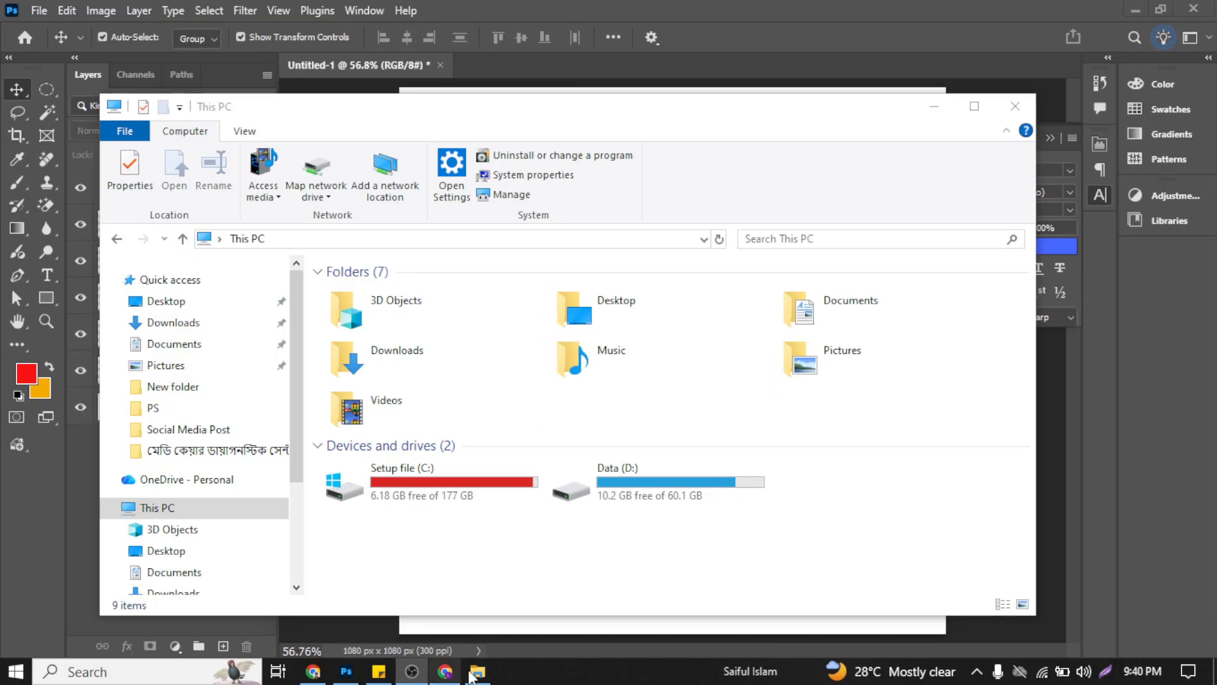
left_click(174, 324)
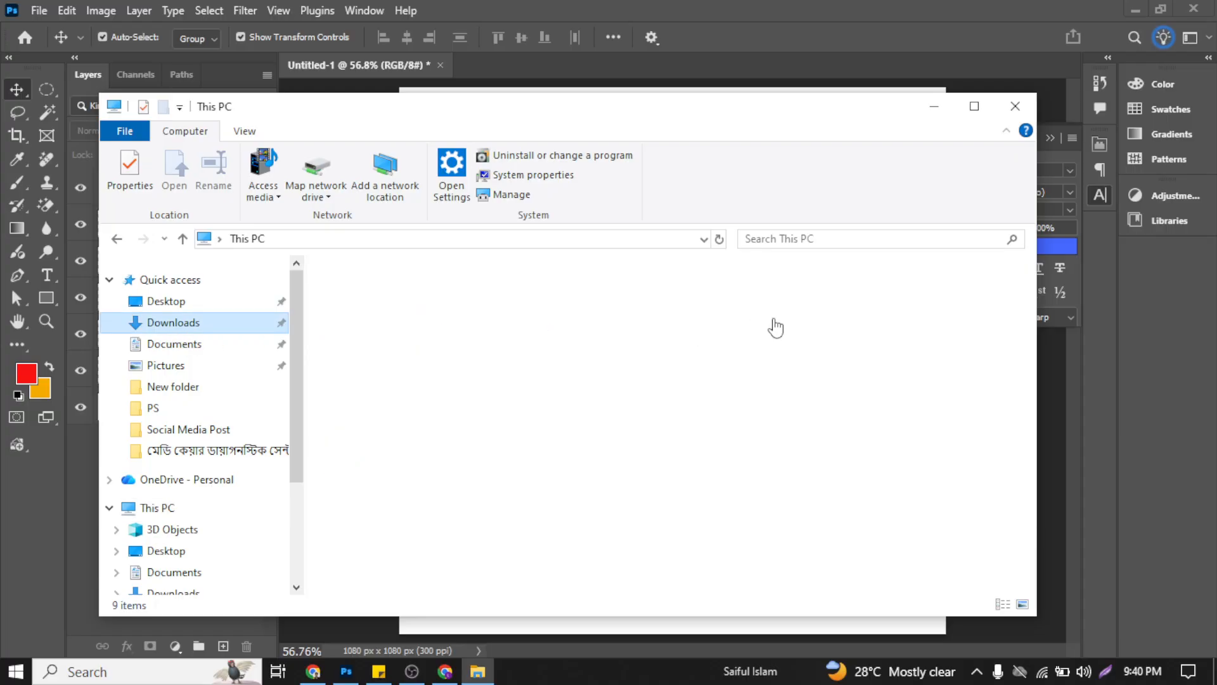
left_click(975, 106)
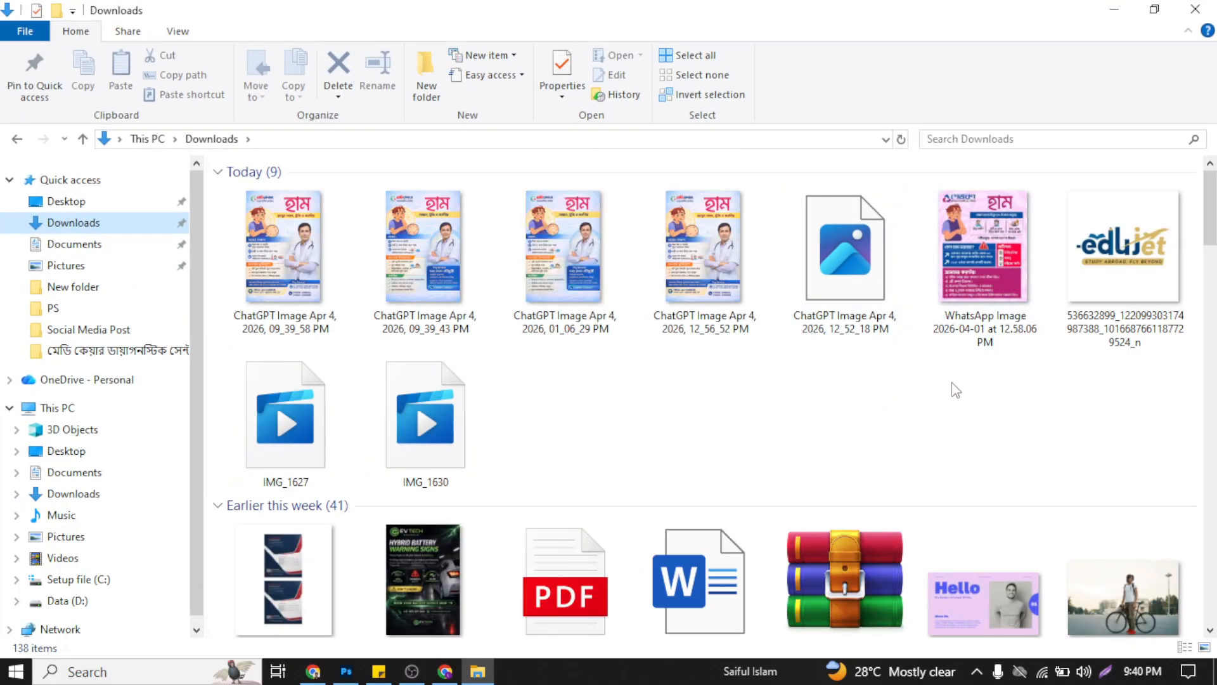
right_click(807, 401)
left_click(891, 472)
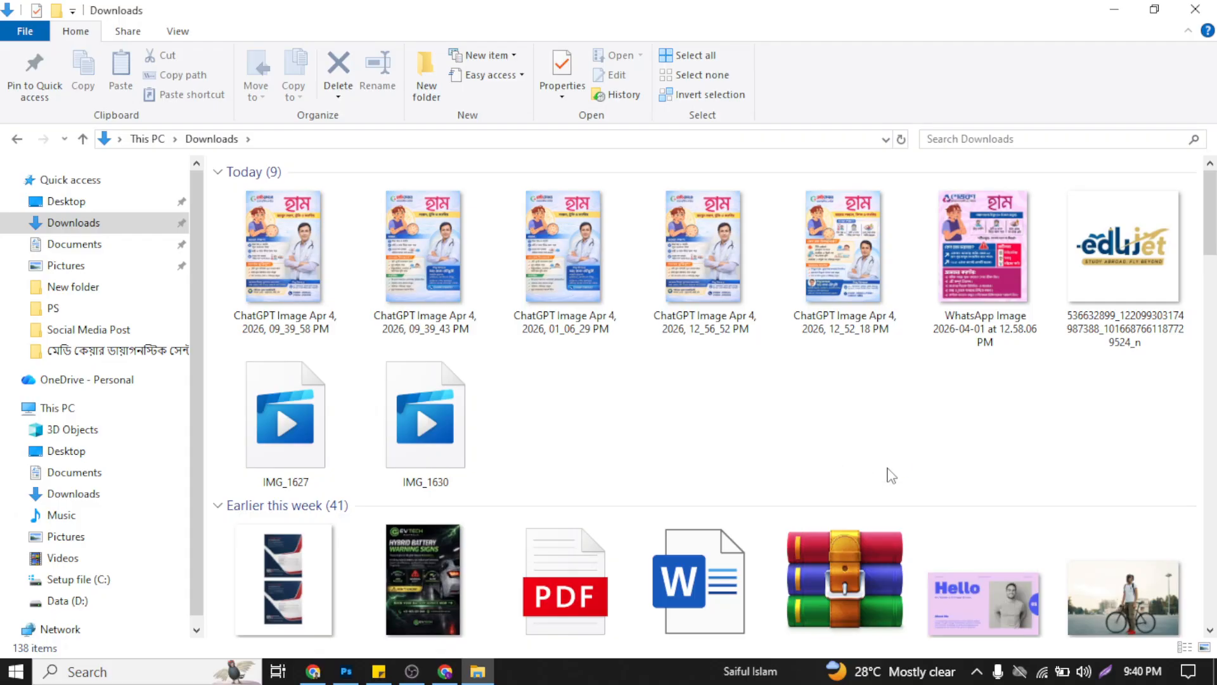
Step: View "ChatGPT Image Apr 4, 2026, 09_39_58 PM.png" in the photo viewer, inspect its Bangla subtitle up close, and return to the Downloads folder
double_click(325, 246)
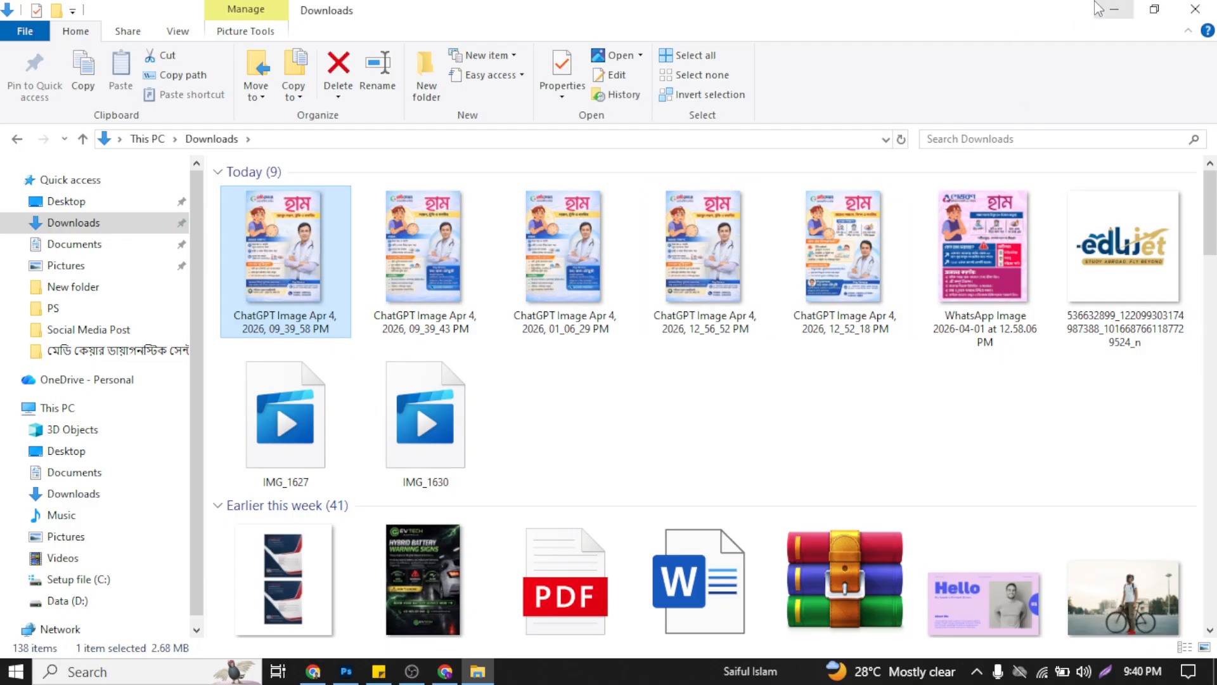
left_click(317, 286)
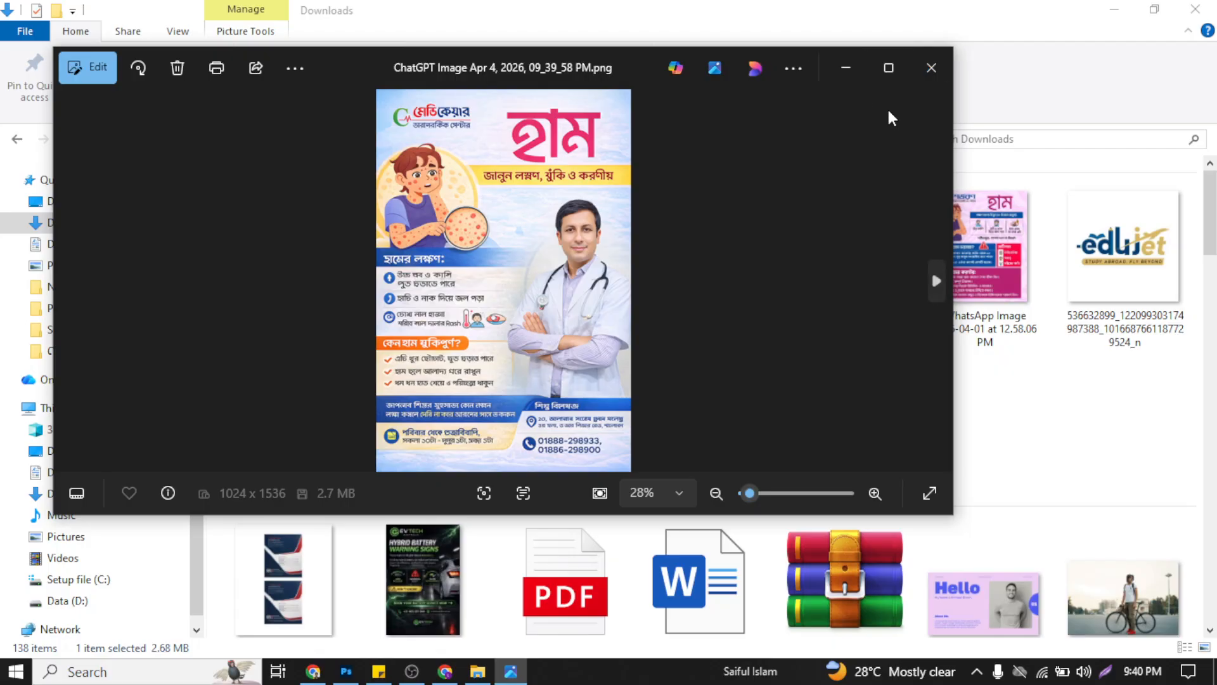
left_click(889, 67)
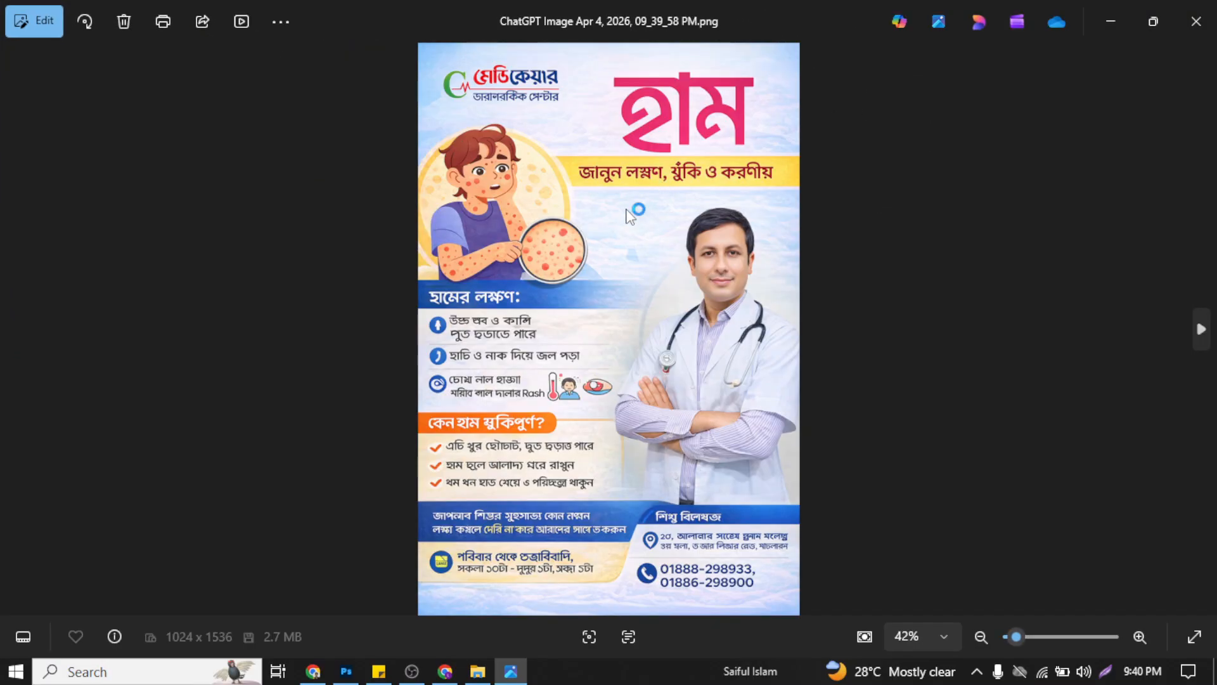
scroll(604, 165, "up", 2)
scroll(604, 165, "up", 3)
scroll(693, 217, "down", 2)
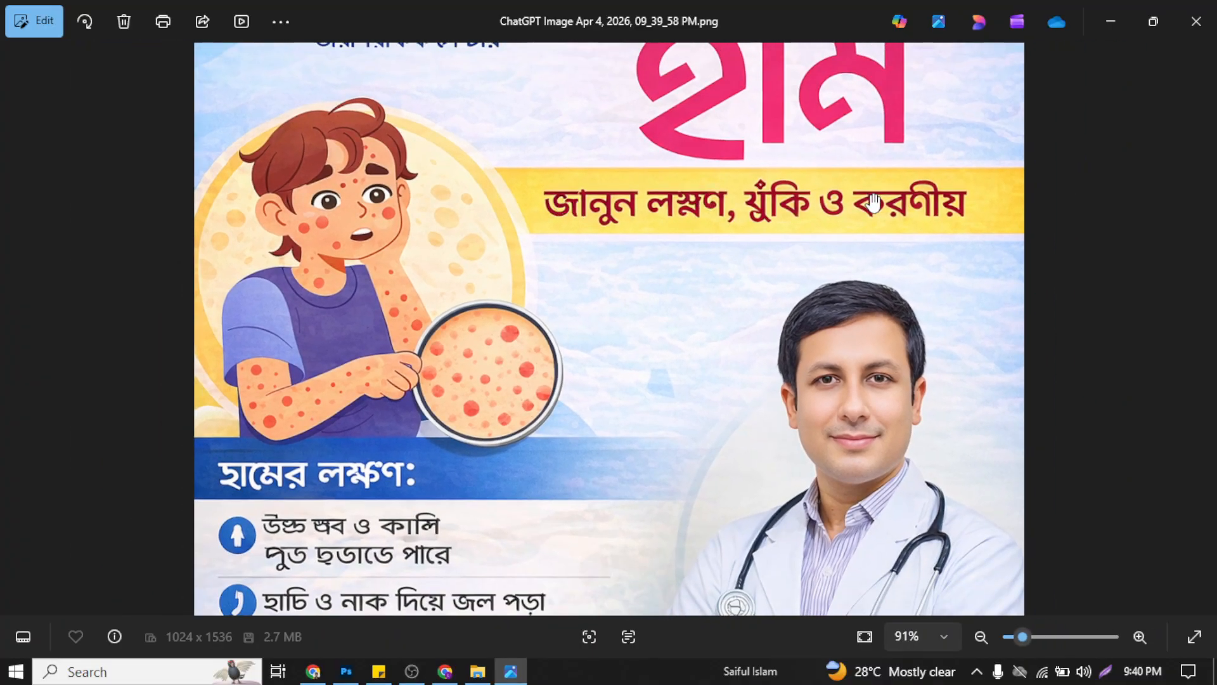
scroll(869, 209, "down", 4)
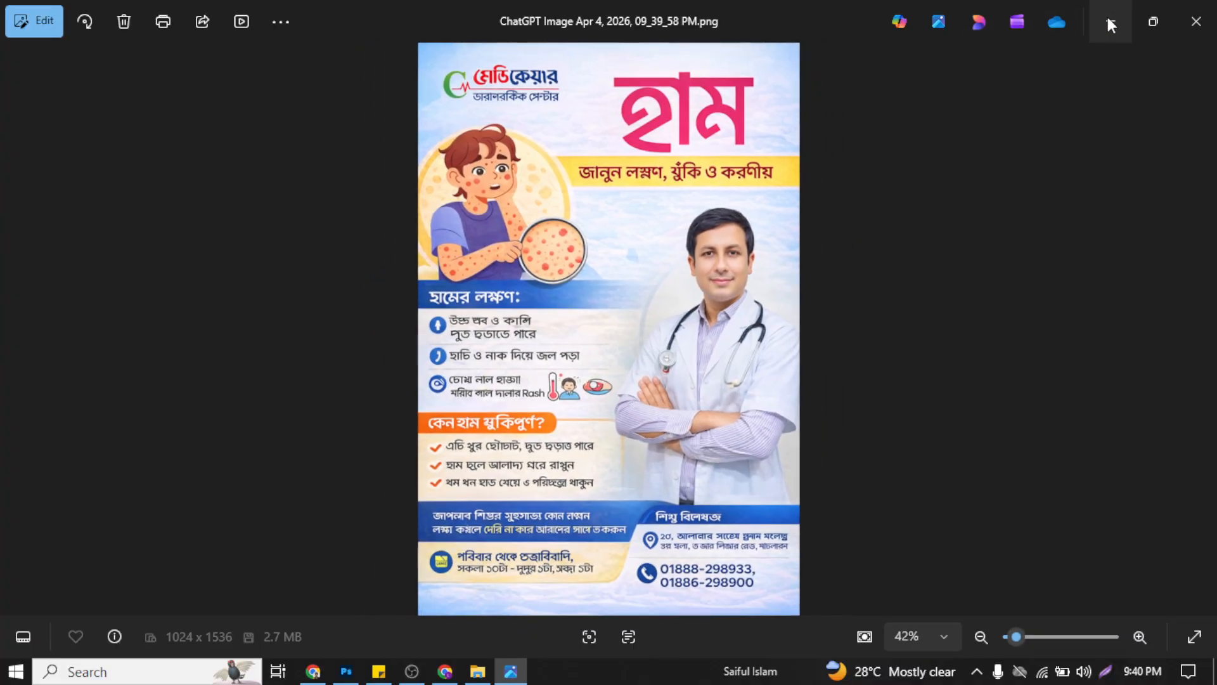
left_click(1108, 19)
right_click(539, 394)
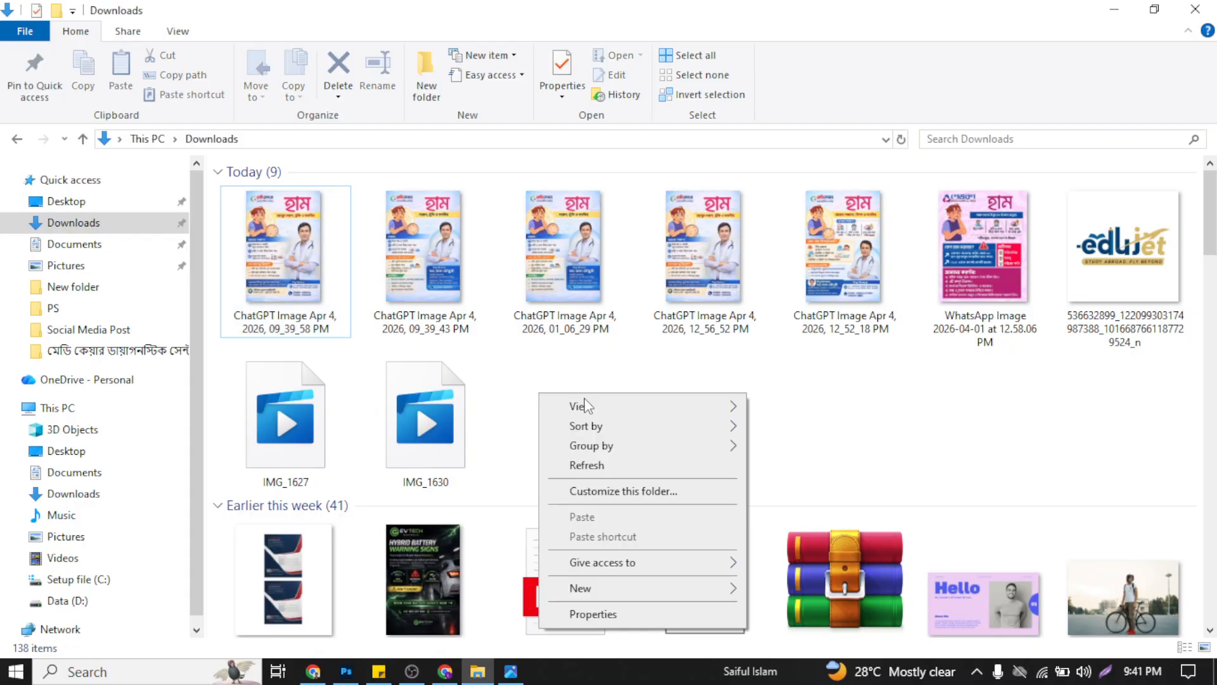
left_click(608, 460)
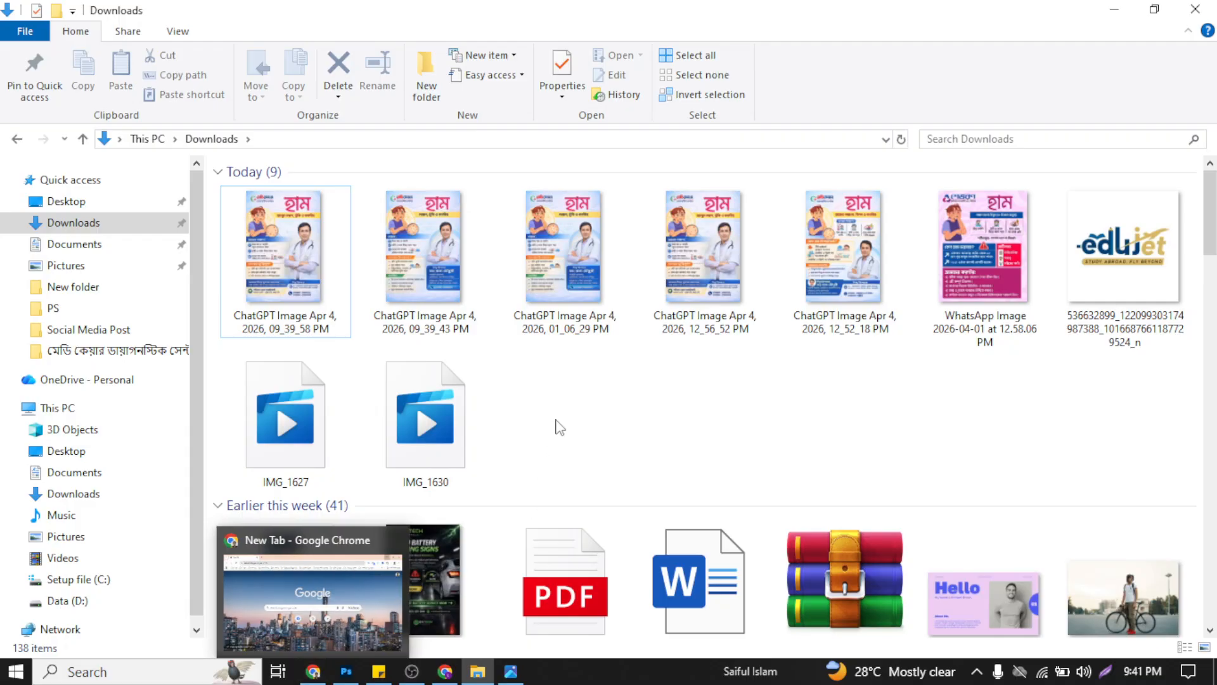
Step: Switch to Photoshop and open "ChatGPT Image Apr 4, 2026, 09_39_58 PM.png" from the Downloads folder as a new document
key("alt+Tab")
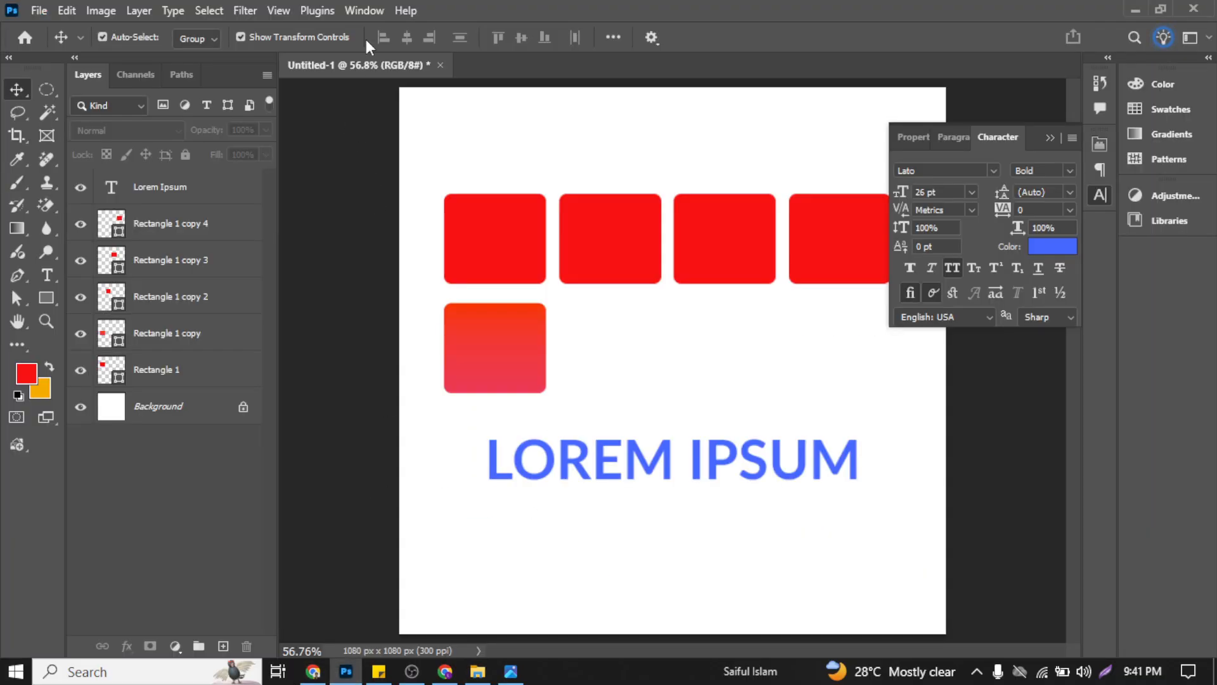
left_click(31, 13)
left_click(113, 52)
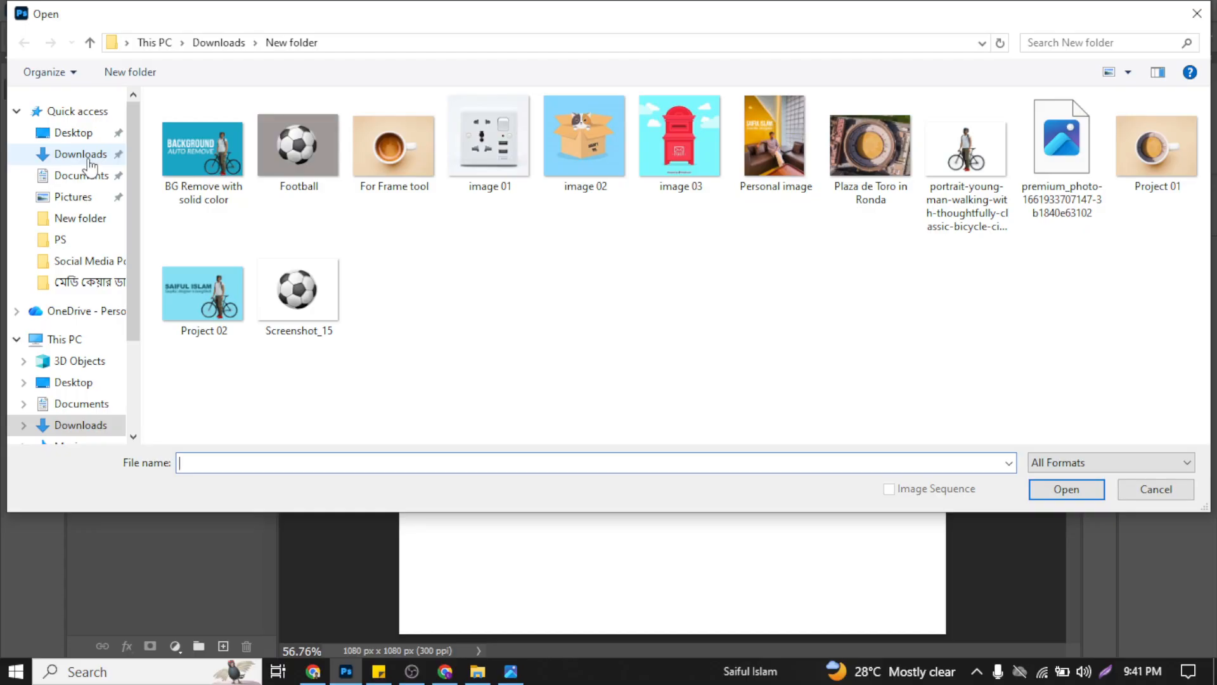
left_click(60, 154)
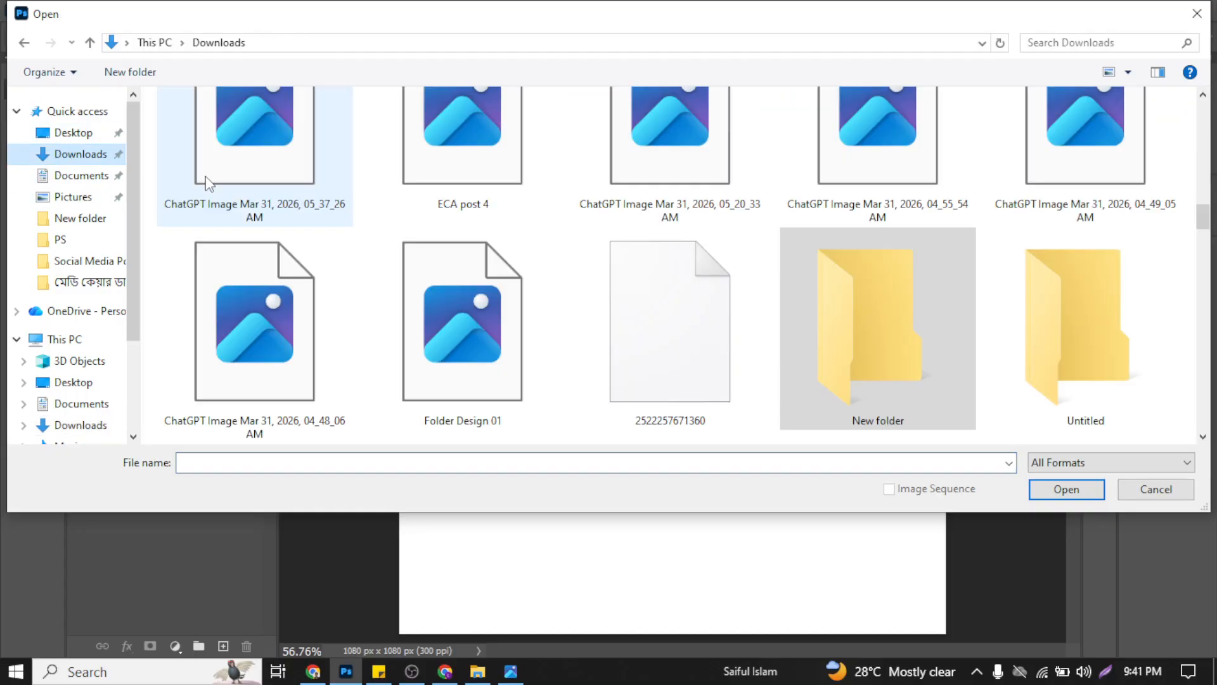
scroll(371, 239, "up", 10)
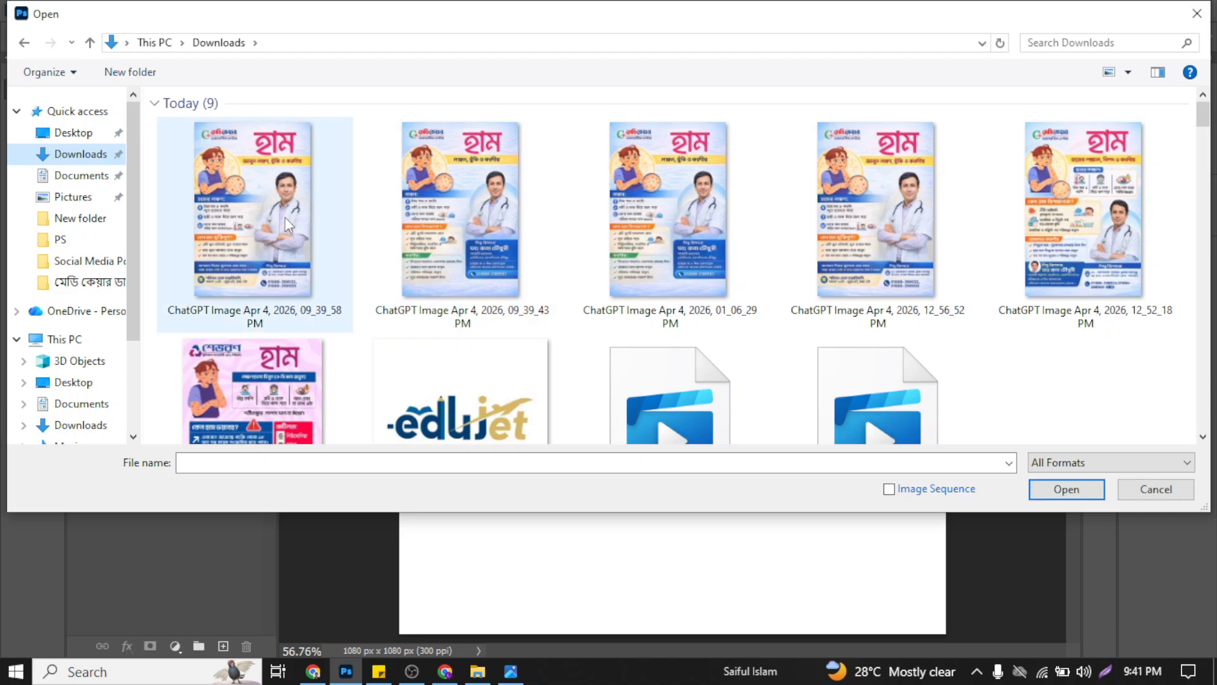
double_click(284, 217)
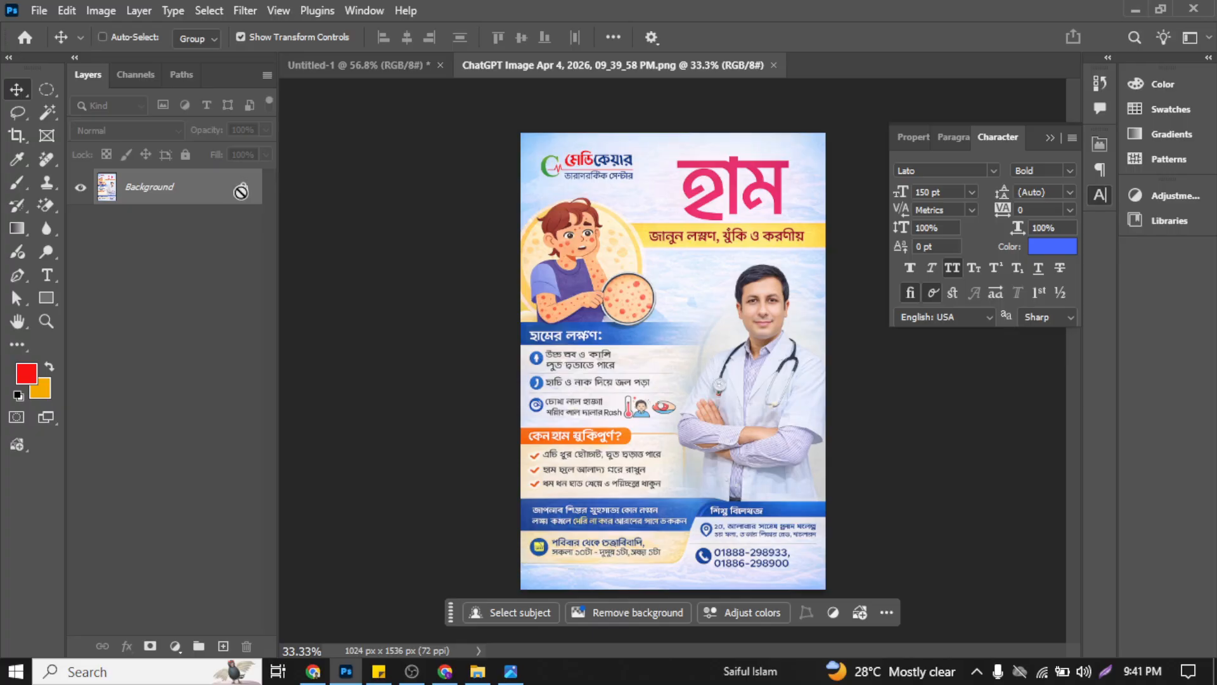
Step: Duplicate the poster's Background layer and hide the original
key("ctrl+j")
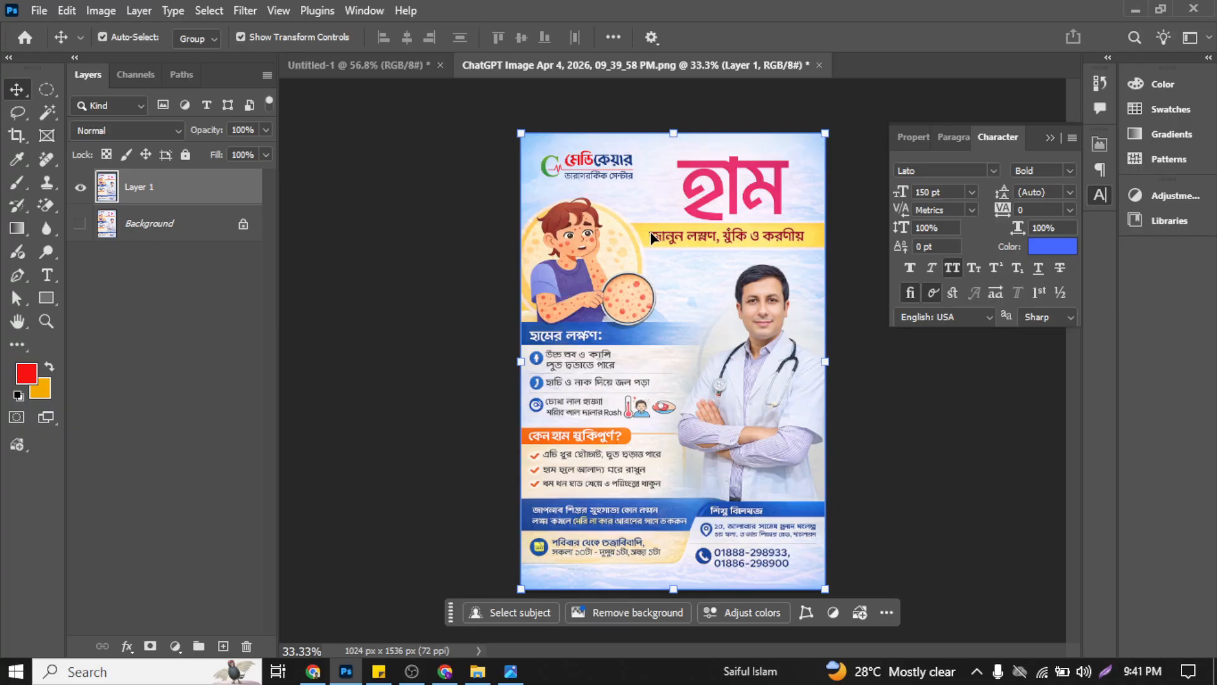
left_click(133, 234)
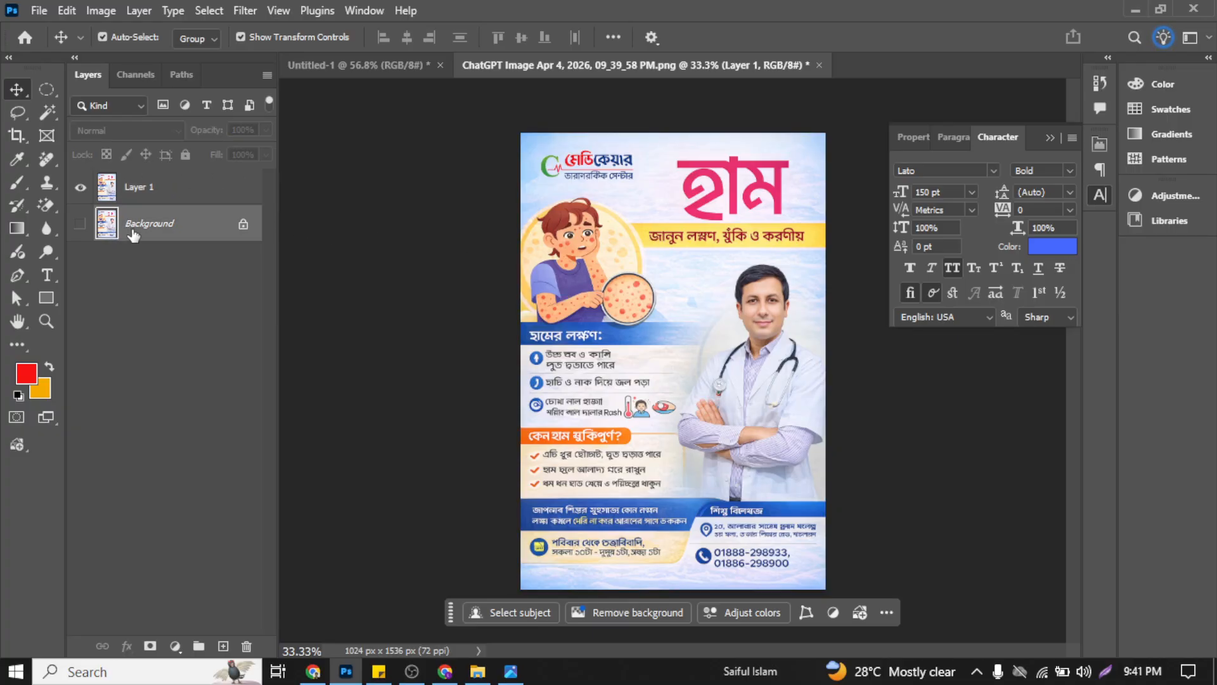
left_click(134, 276)
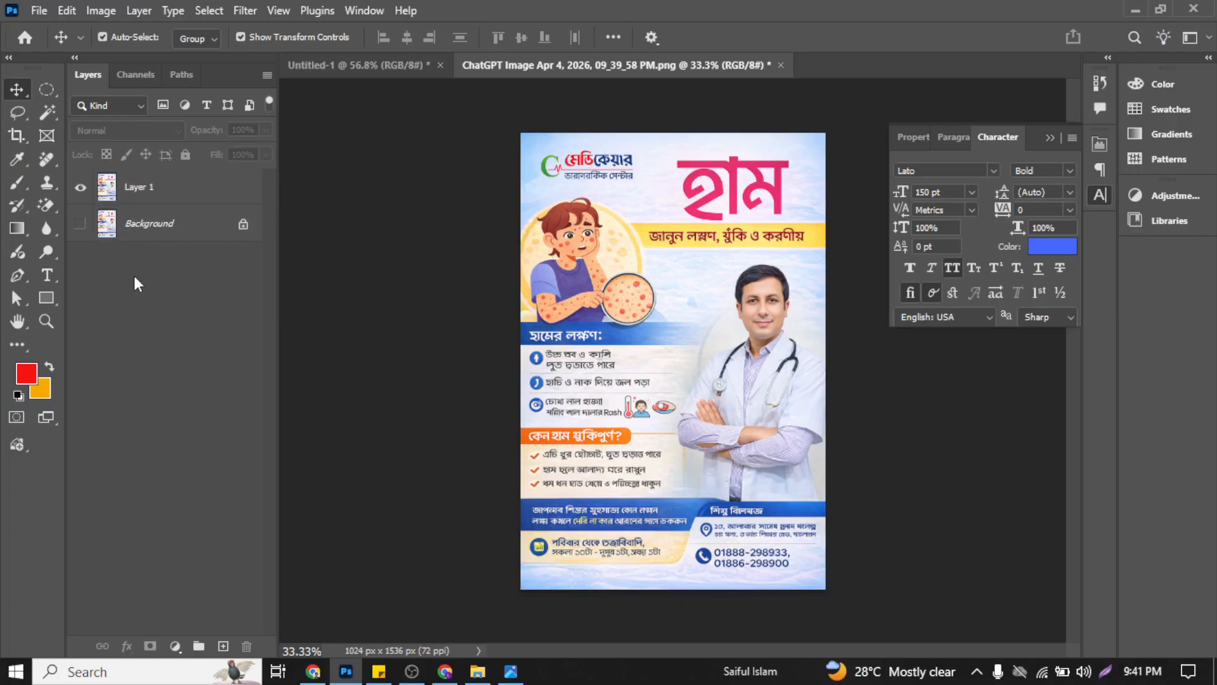
Step: Collapse the Character panel and select Layer 1 for work on the poster's yellow subtitle band
left_click(1050, 138)
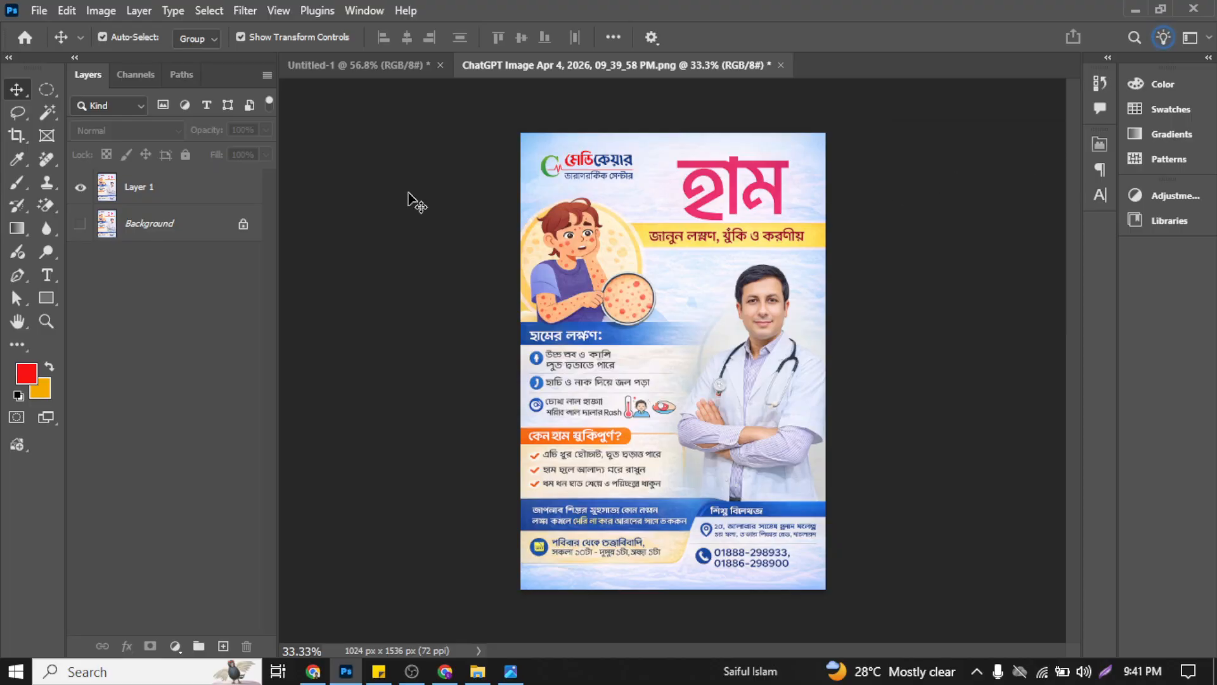
left_click(145, 188)
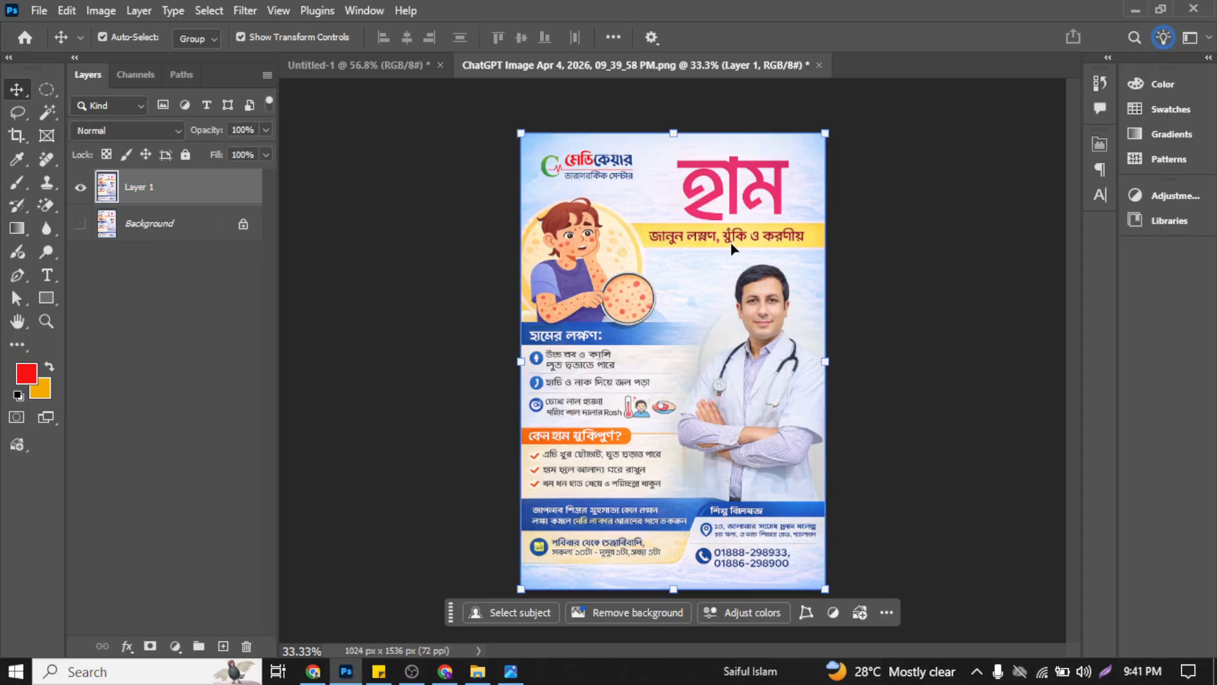
scroll(698, 292, "up", 1)
scroll(733, 232, "up", 3)
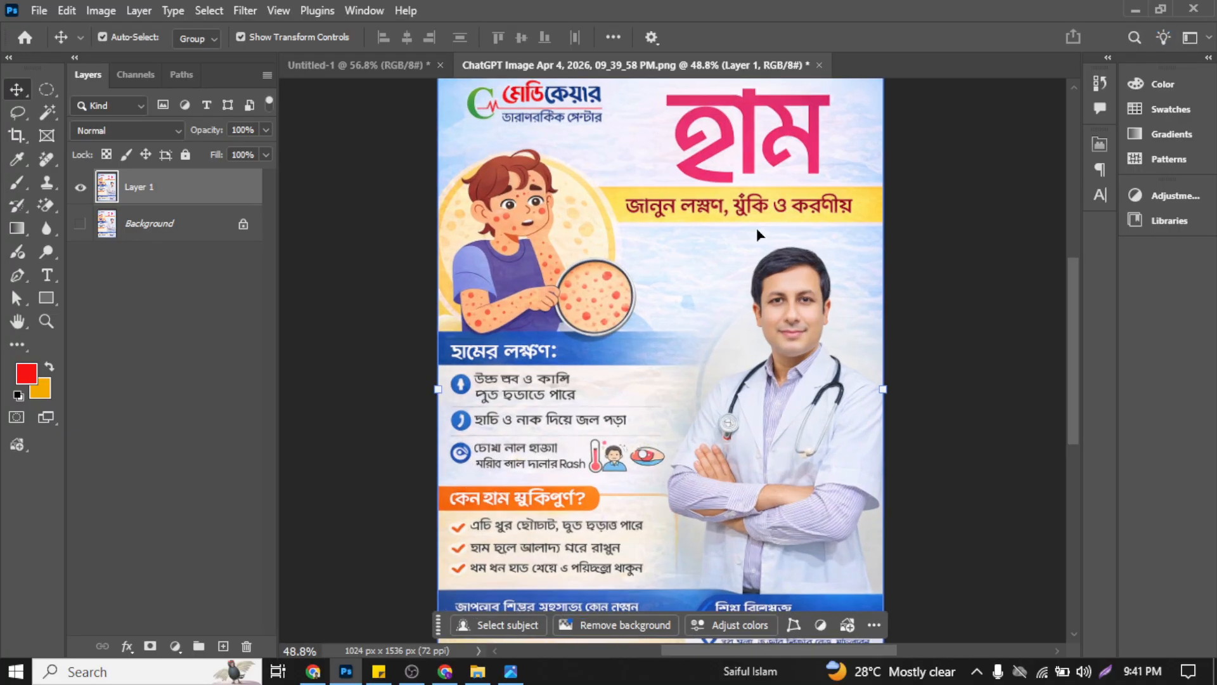
scroll(726, 289, "up", 5)
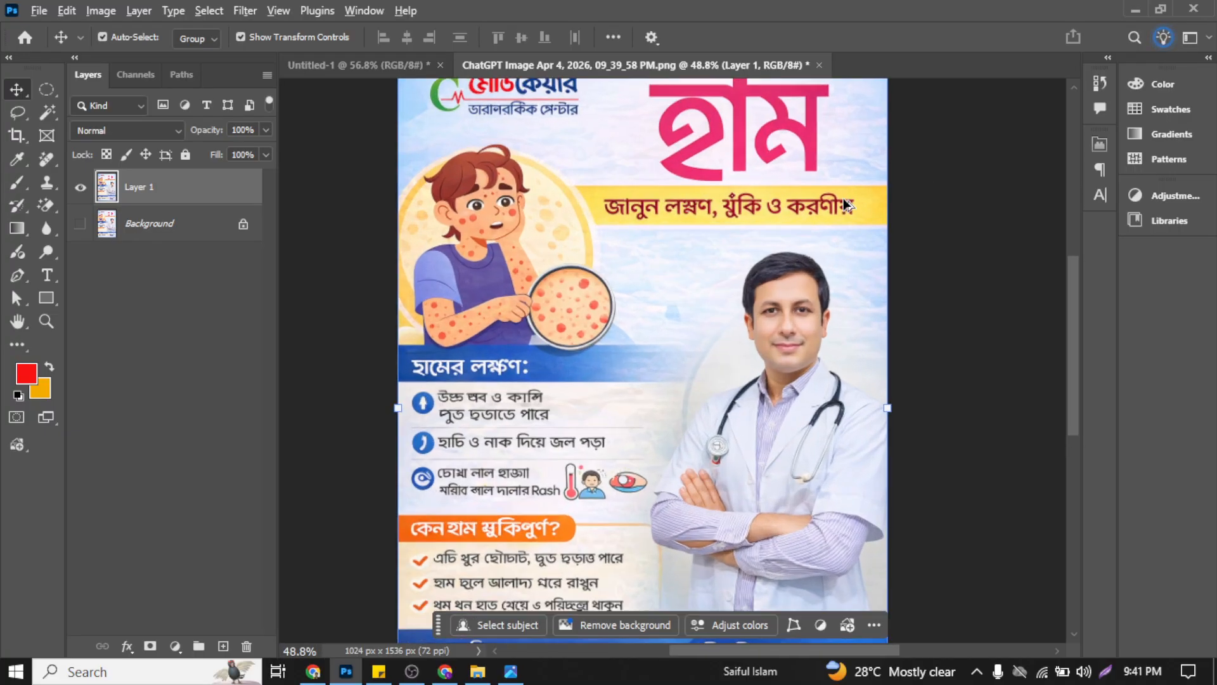
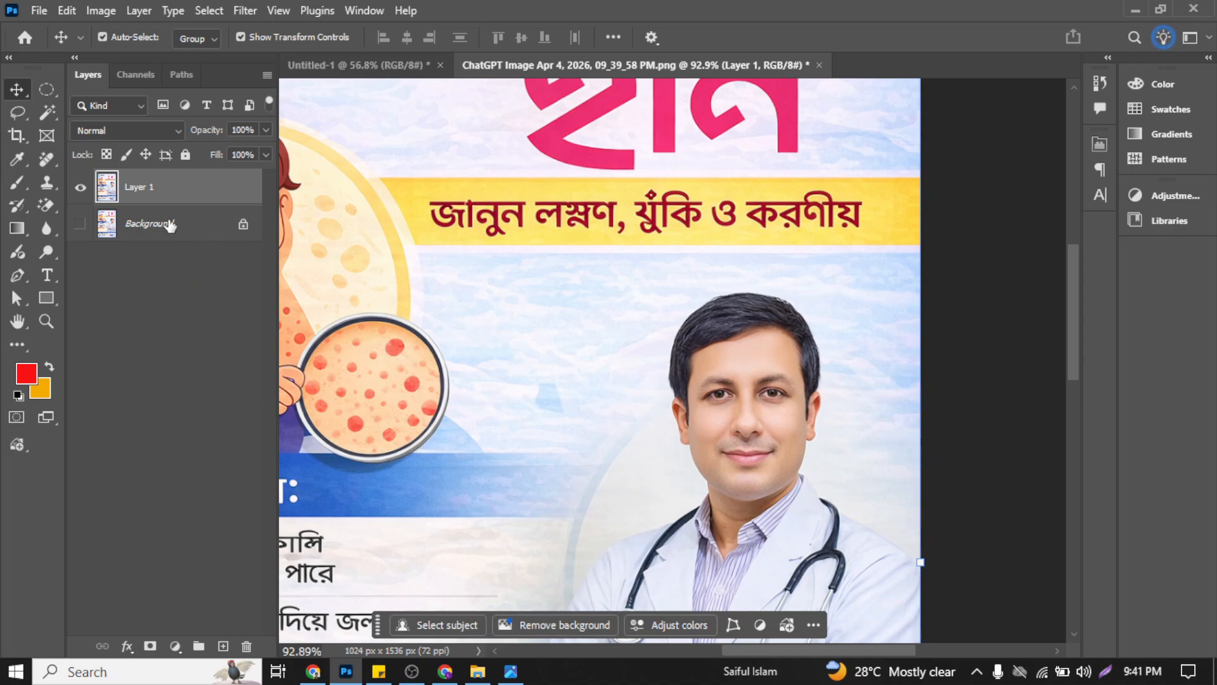
Step: Examine the poster's logo, large title and yellow subtitle band for the text that needs correcting
left_click(45, 94)
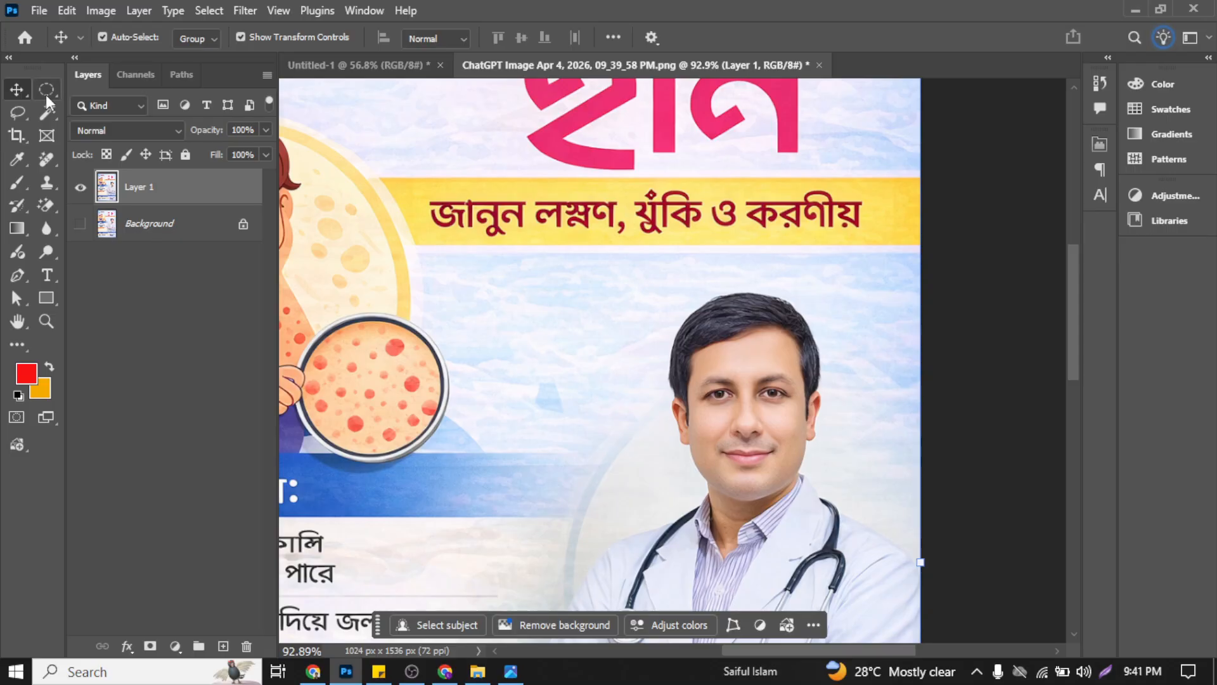
left_click(21, 90)
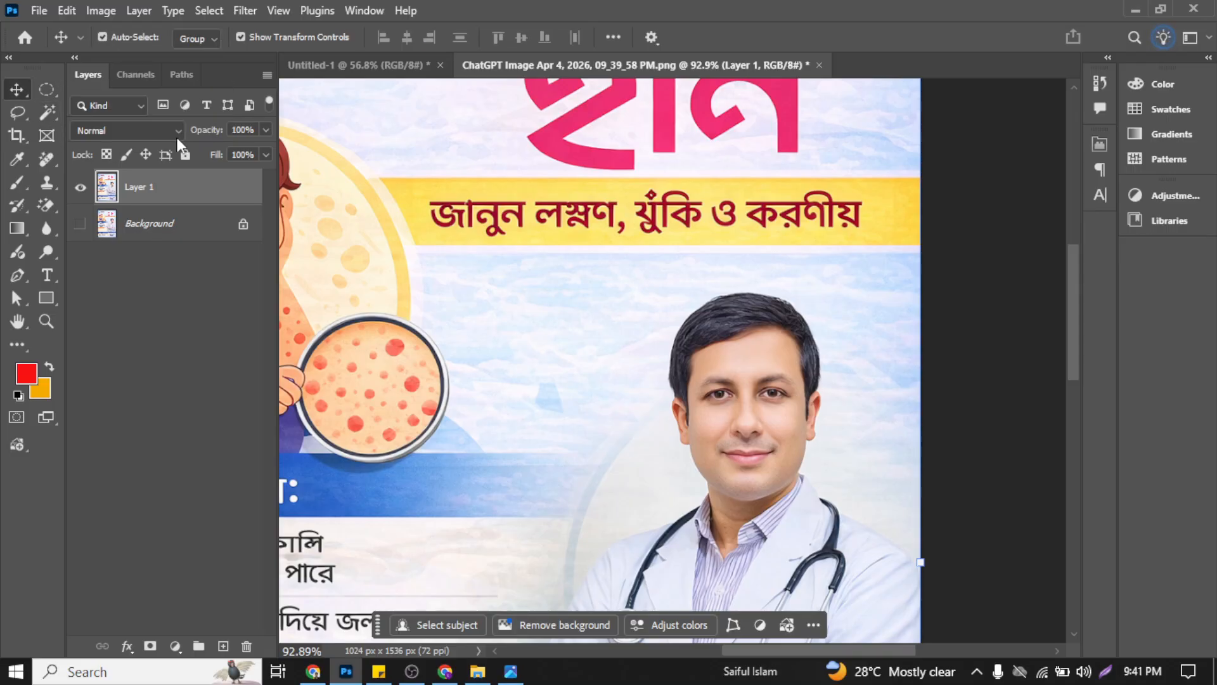
scroll(838, 269, "up", 2)
scroll(818, 288, "up", 5)
scroll(778, 326, "left", 10)
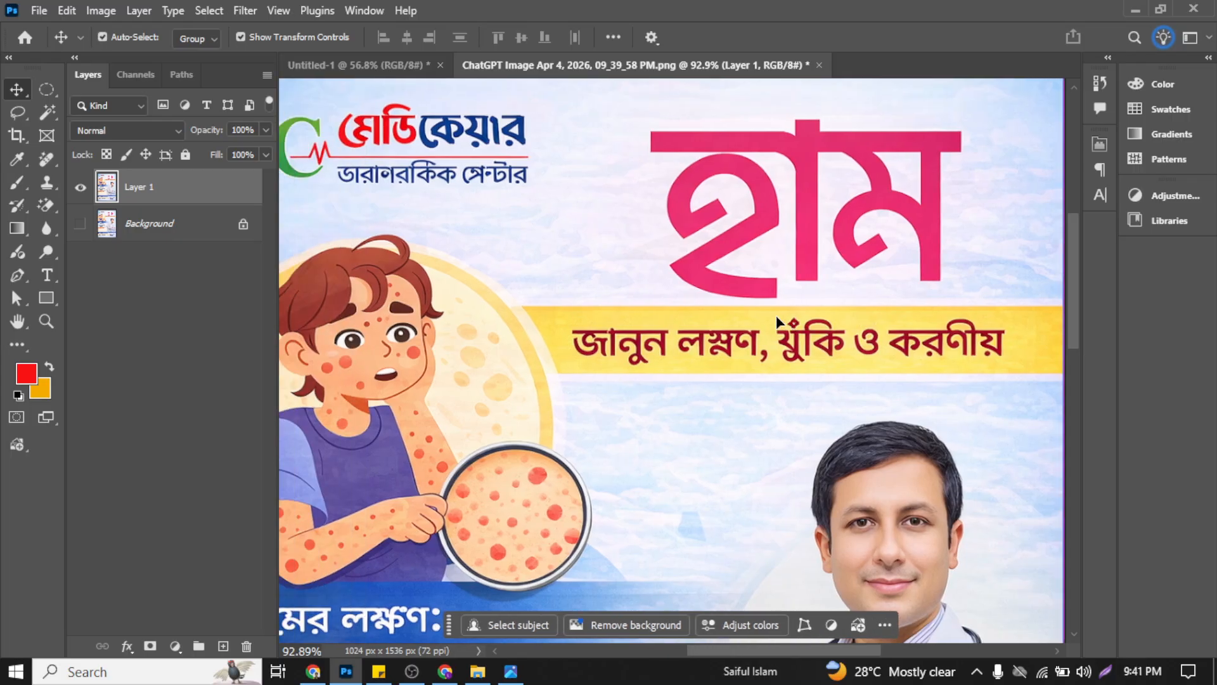
scroll(783, 328, "down", 1)
scroll(764, 326, "right", 6)
scroll(741, 311, "left", 5)
scroll(741, 311, "left", 2)
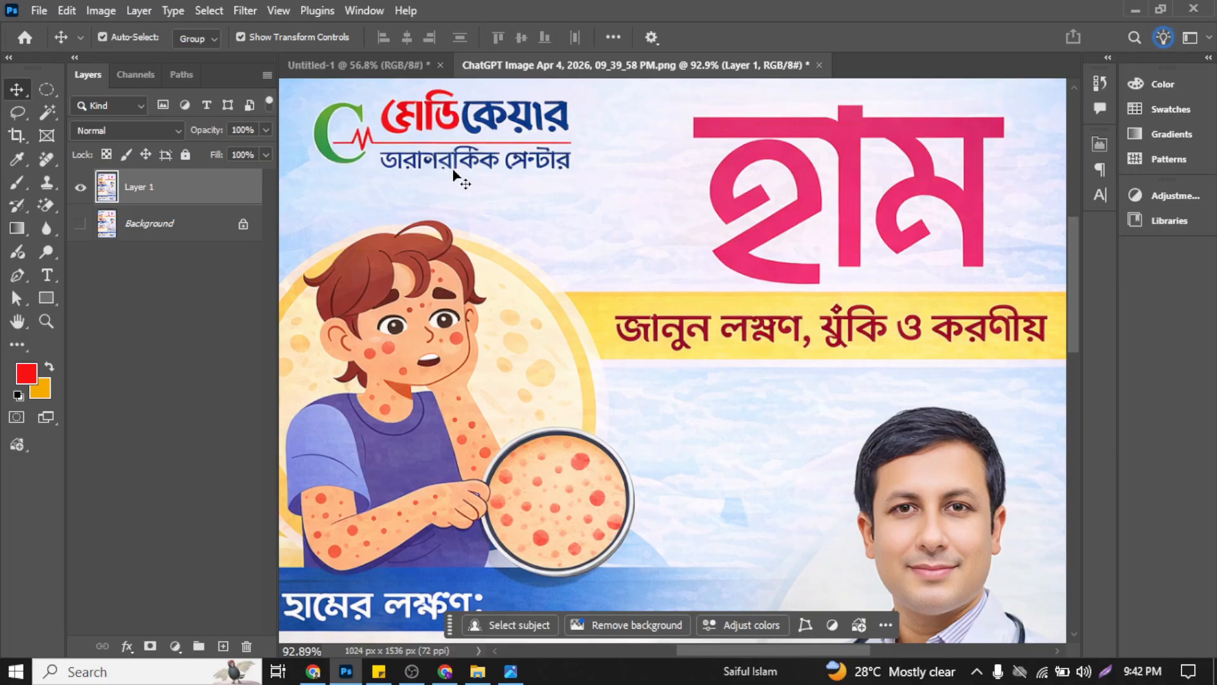
scroll(454, 177, "right", 4)
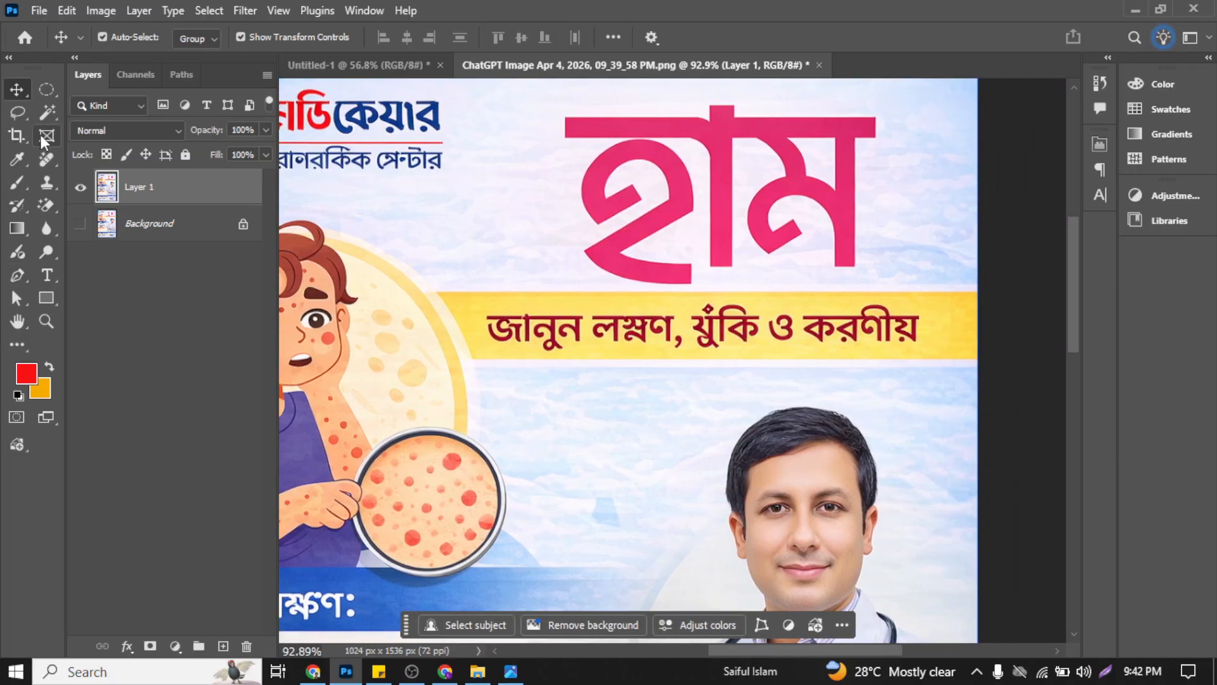
Step: Select the first word of the yellow band's subtitle, "জানুন", on Layer 1 with the Magic Wand tool
left_click(46, 160)
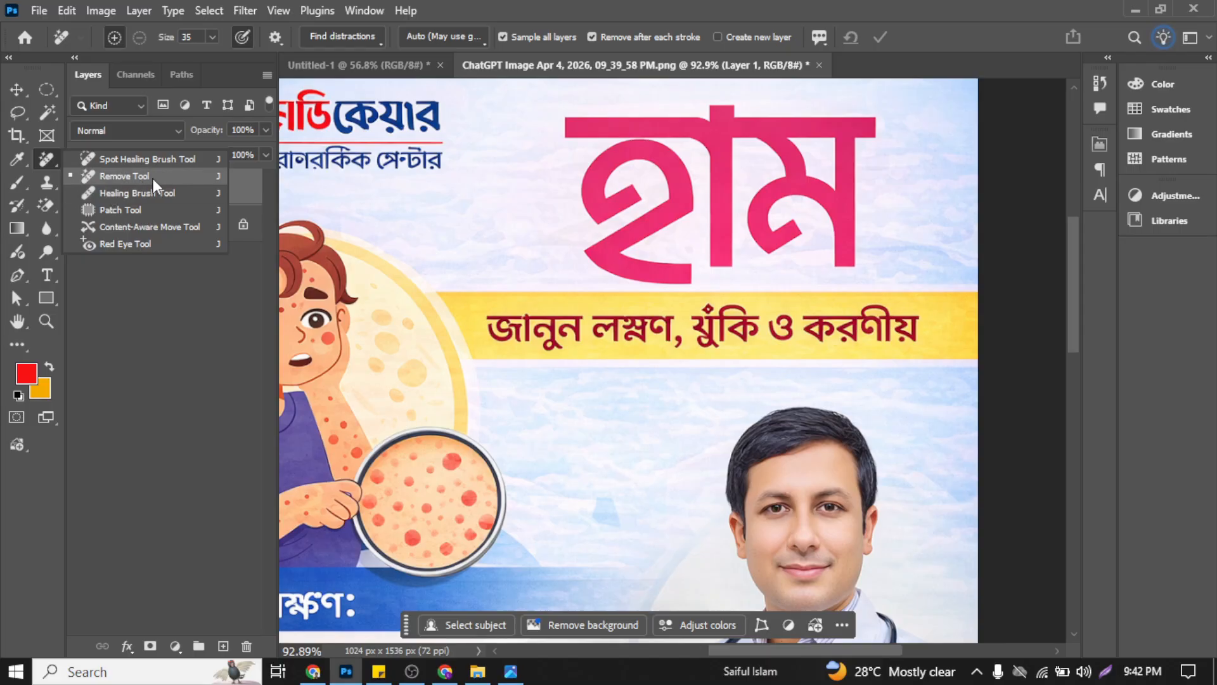
left_click(48, 109)
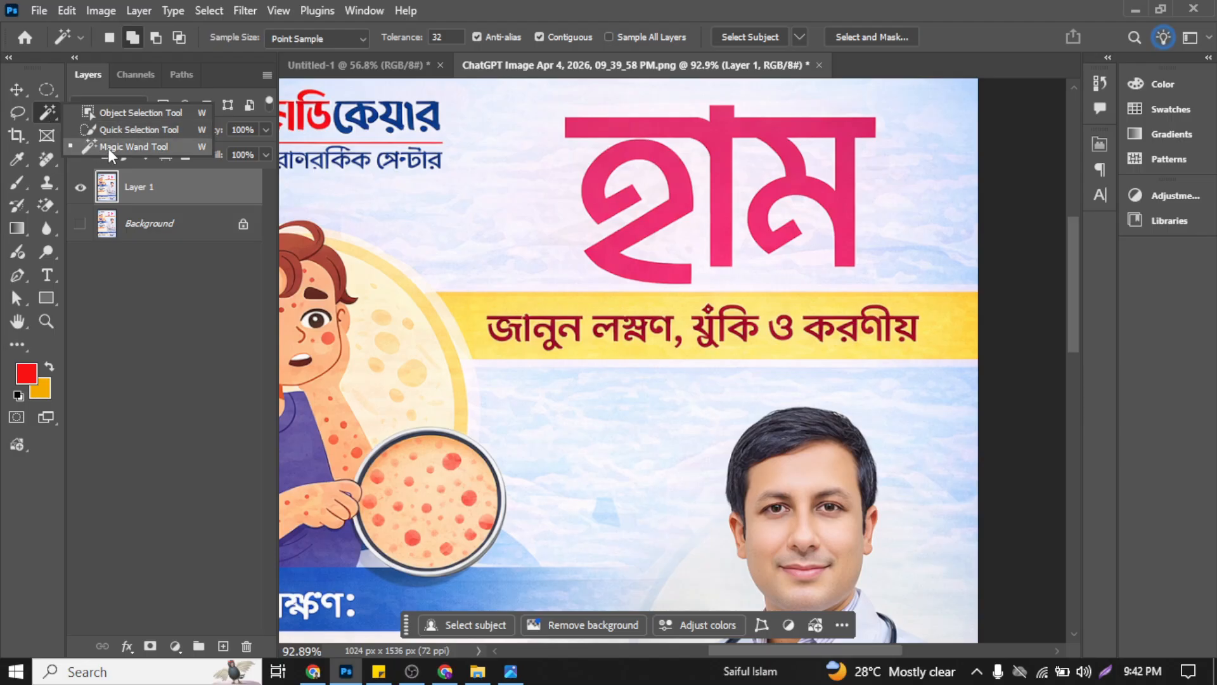
left_click(108, 147)
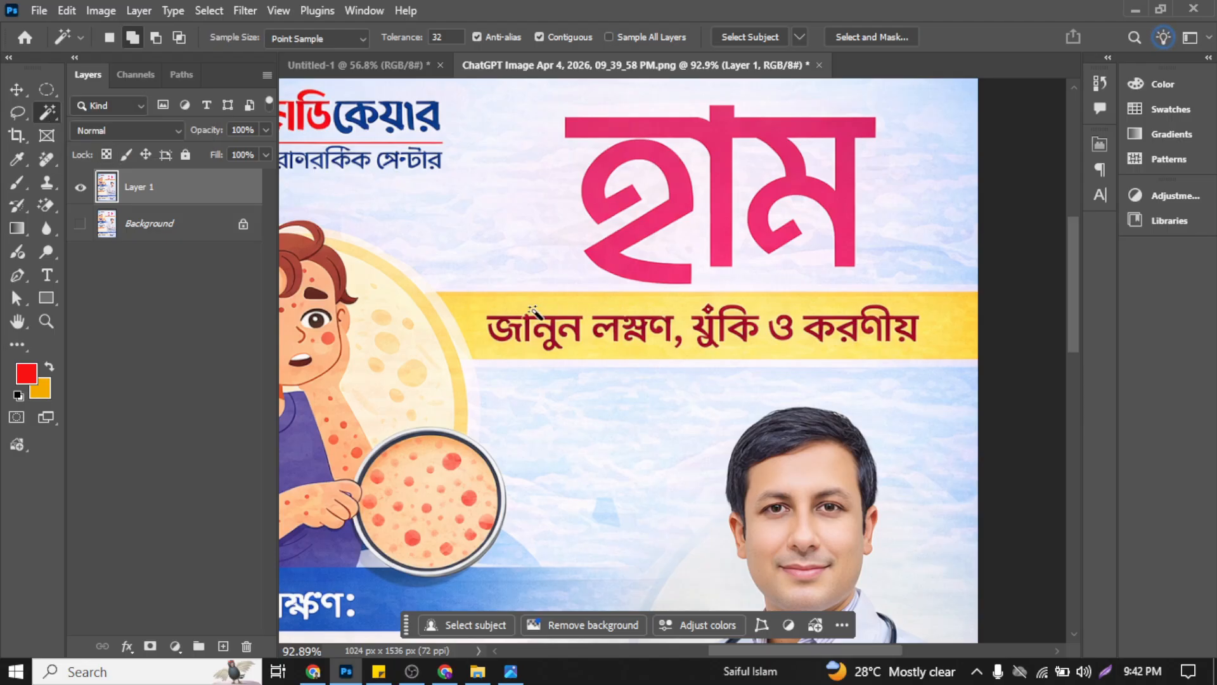
scroll(534, 329, "up", 5)
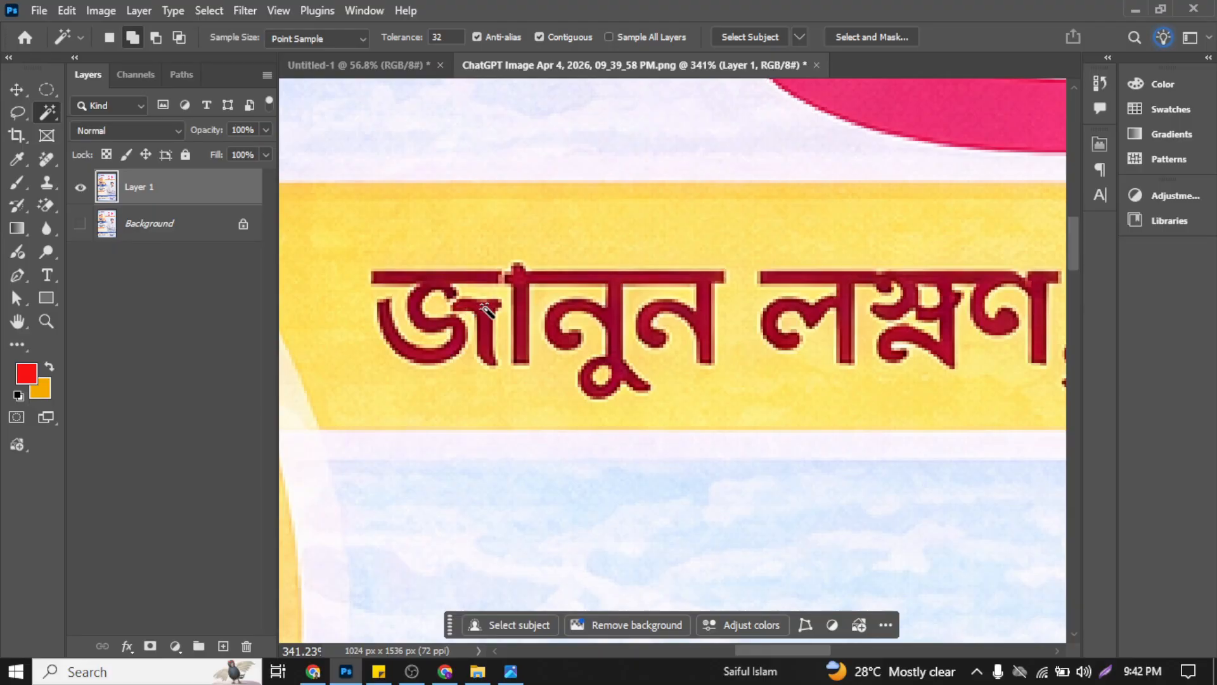
left_click(488, 313)
scroll(431, 327, "up", 4)
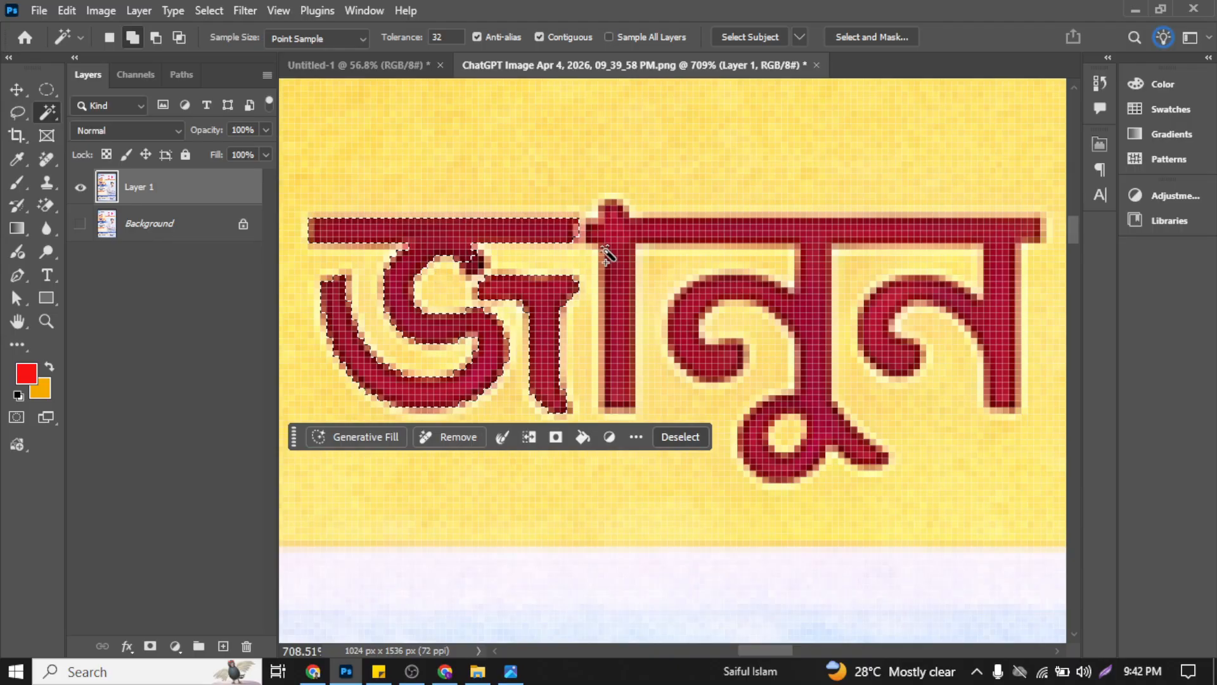
left_click(613, 258)
scroll(622, 264, "down", 1)
scroll(628, 269, "down", 2)
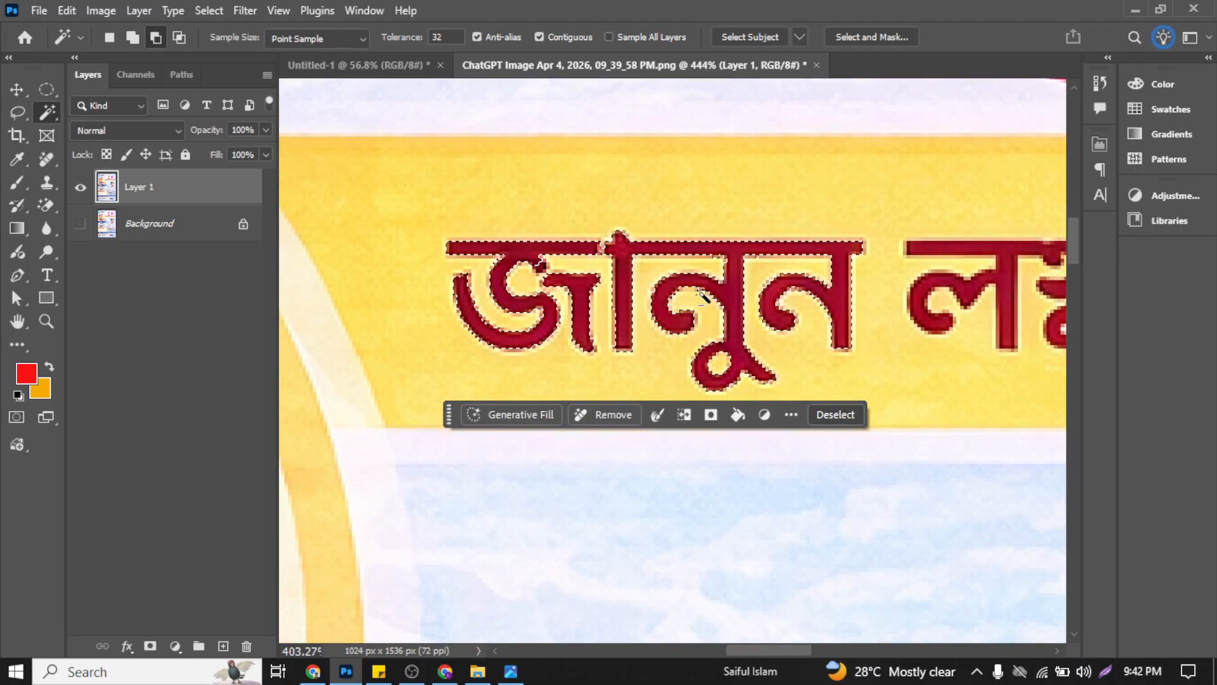
Step: Add the subtitle's second word, the comma and the third word with its diamond-shaped mark to the Magic Wand selection
scroll(860, 311, "right", 3)
left_click(823, 250)
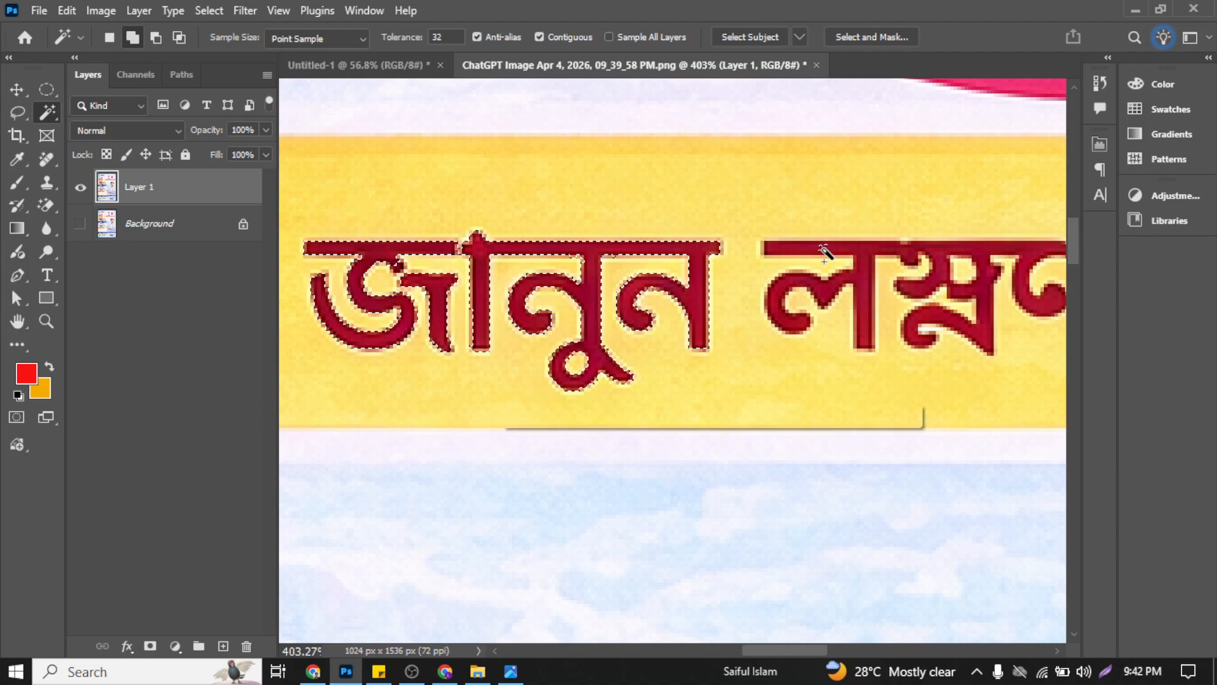
scroll(875, 298, "right", 3)
scroll(875, 304, "right", 3)
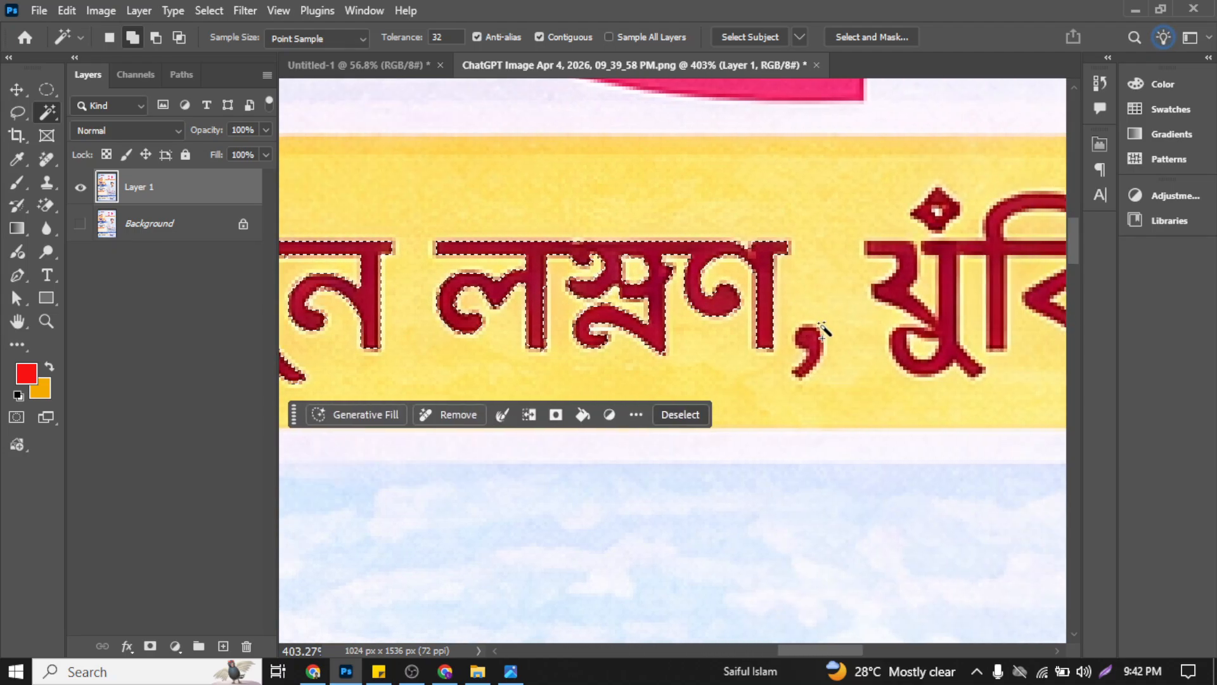
scroll(846, 336, "down", 1)
scroll(839, 331, "right", 3)
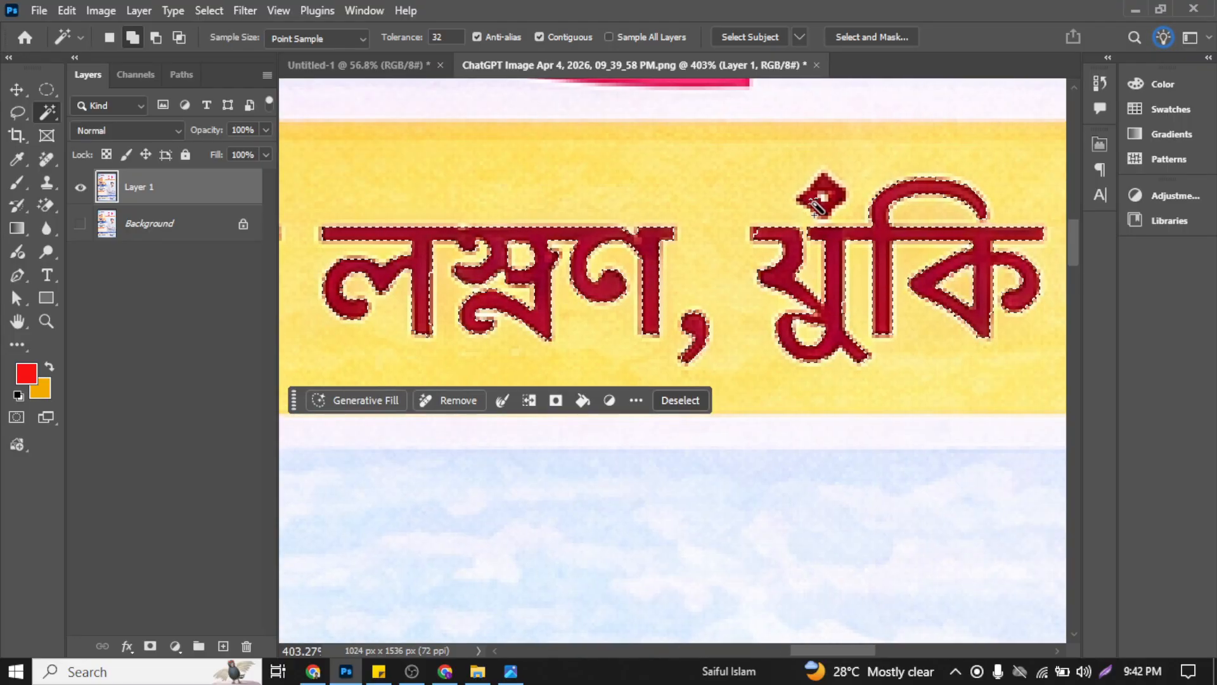
scroll(826, 198, "up", 5)
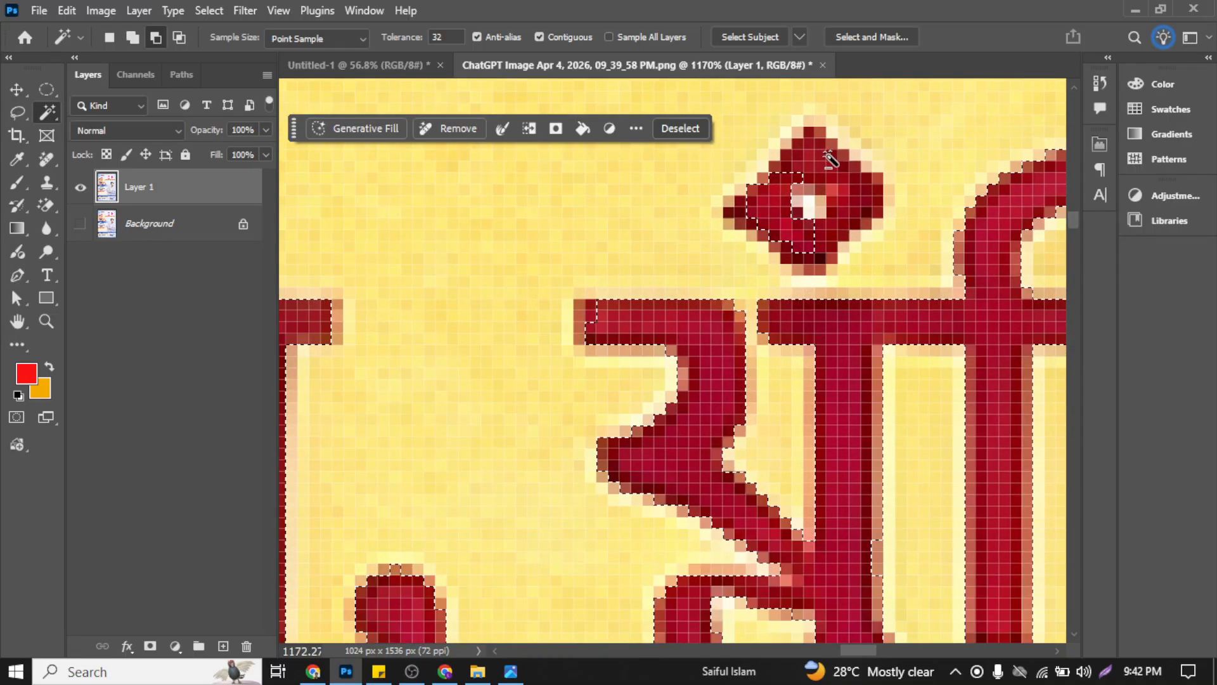
scroll(800, 175, "down", 4)
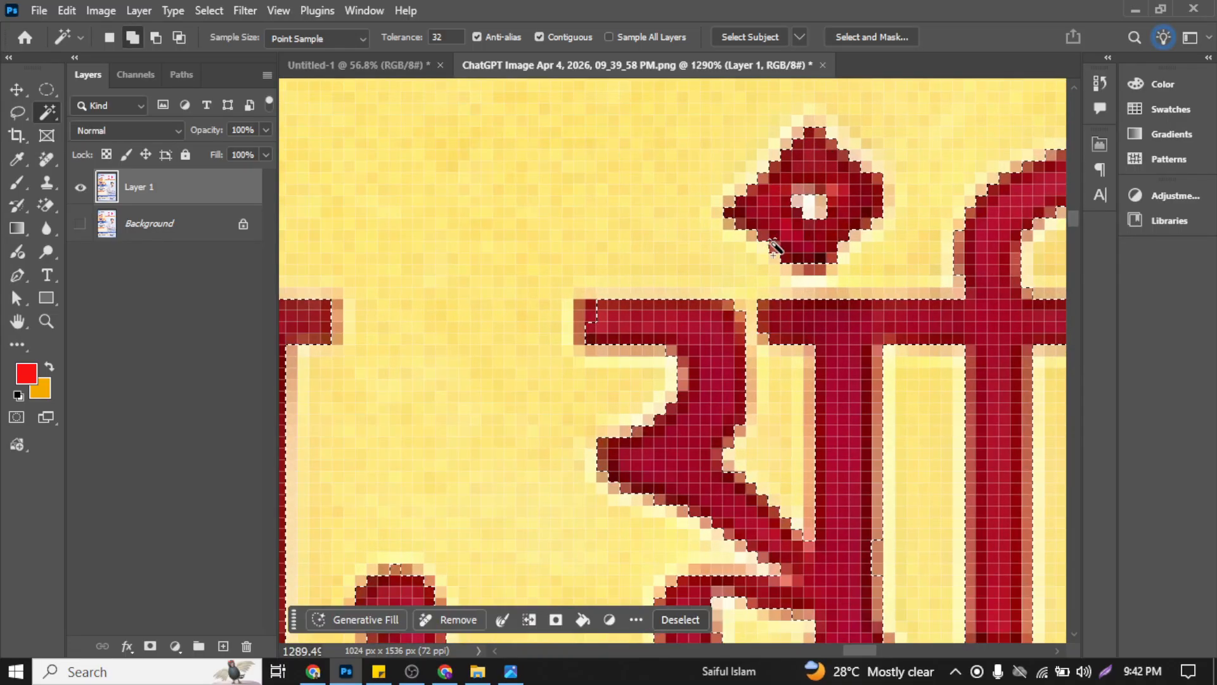
scroll(740, 207, "right", 5)
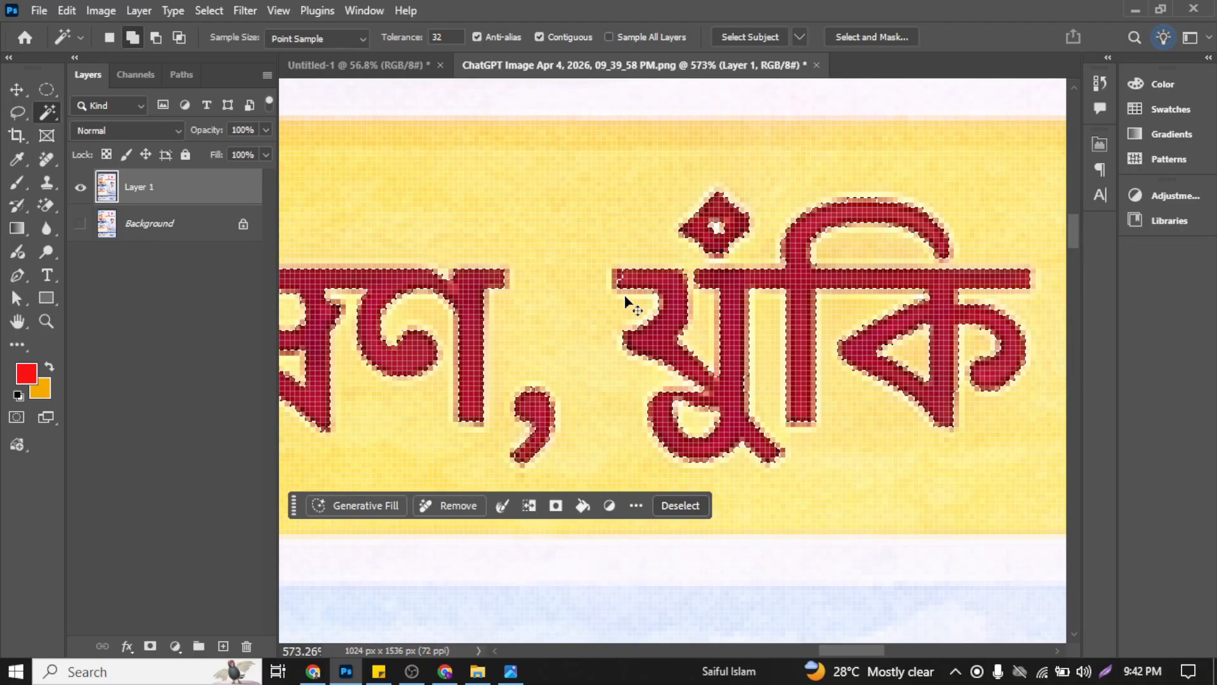
Step: Add the remaining subtitle words "ও করণীয়", including the dots beneath the letters, to the selection
scroll(773, 295, "right", 3)
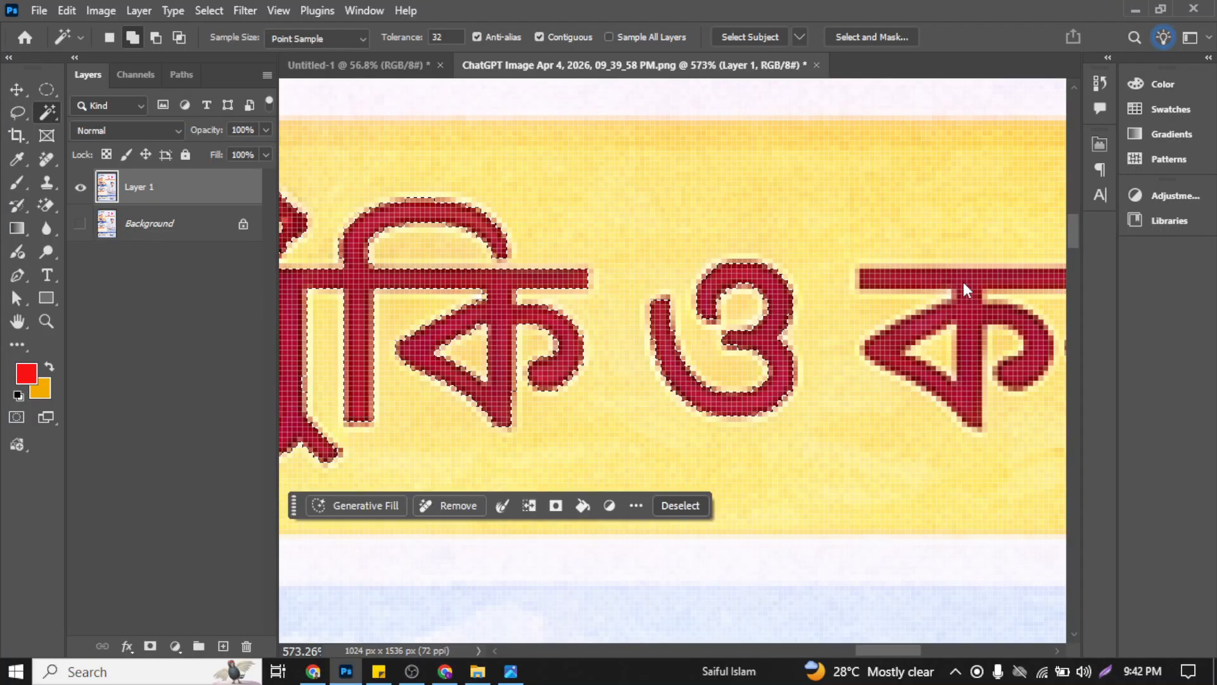
scroll(963, 291, "right", 5)
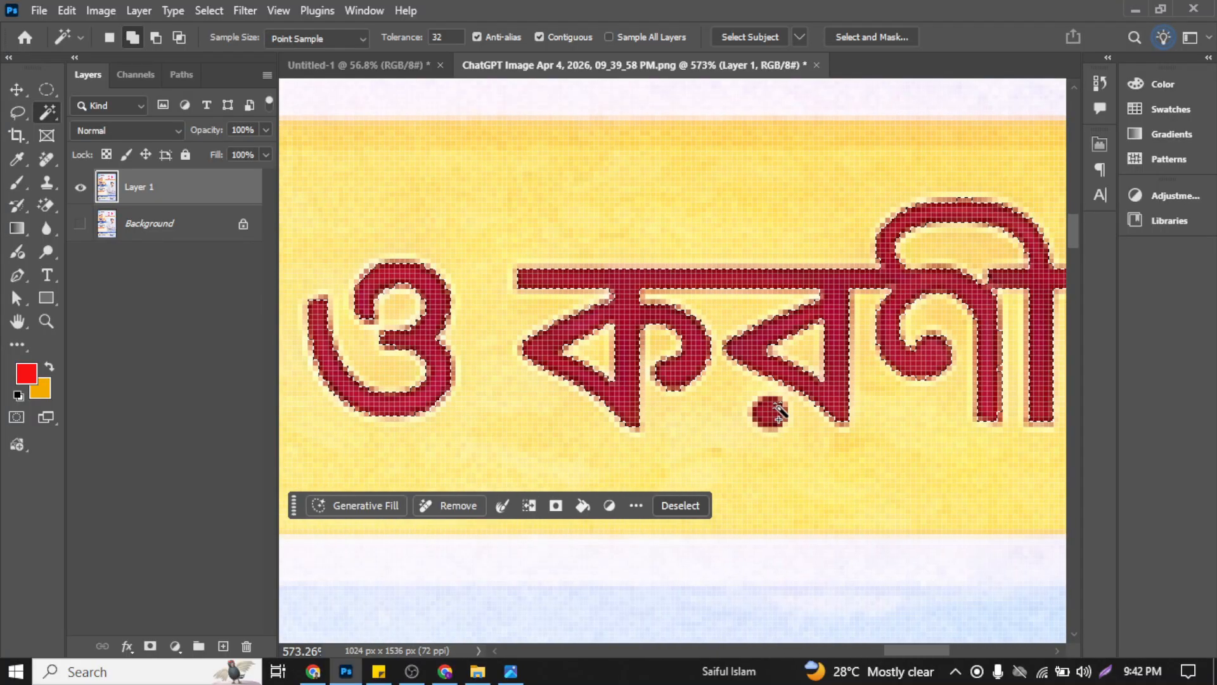
scroll(774, 412, "right", 5)
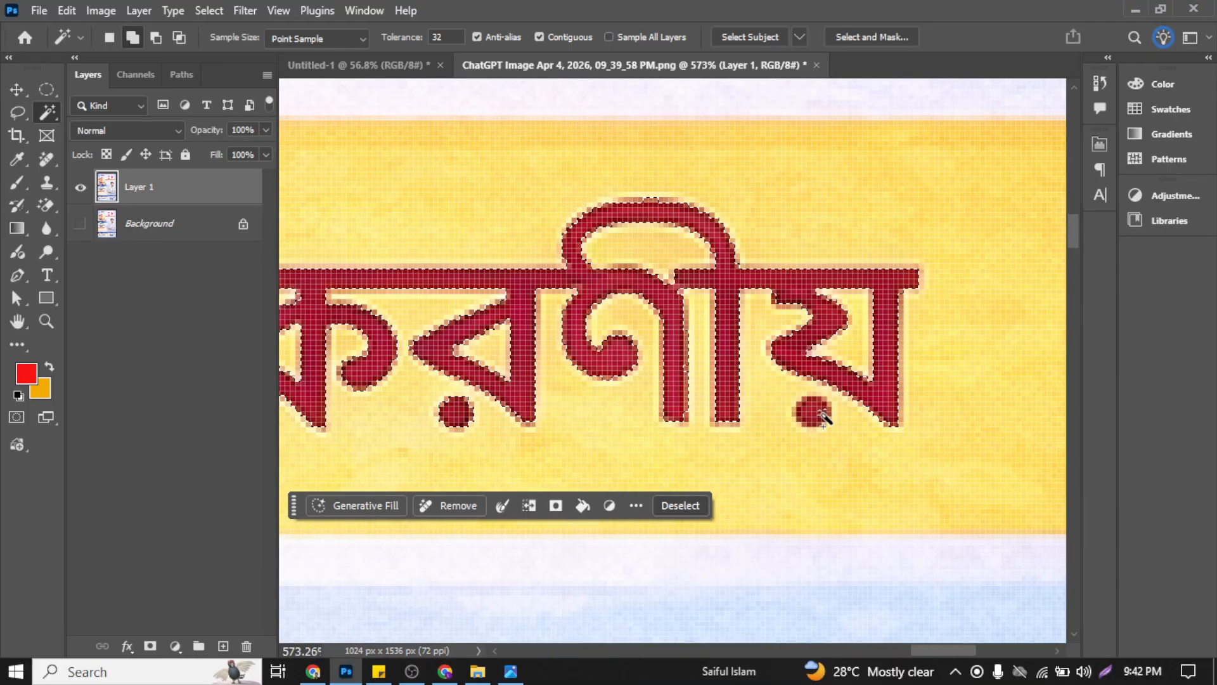
scroll(815, 413, "down", 8)
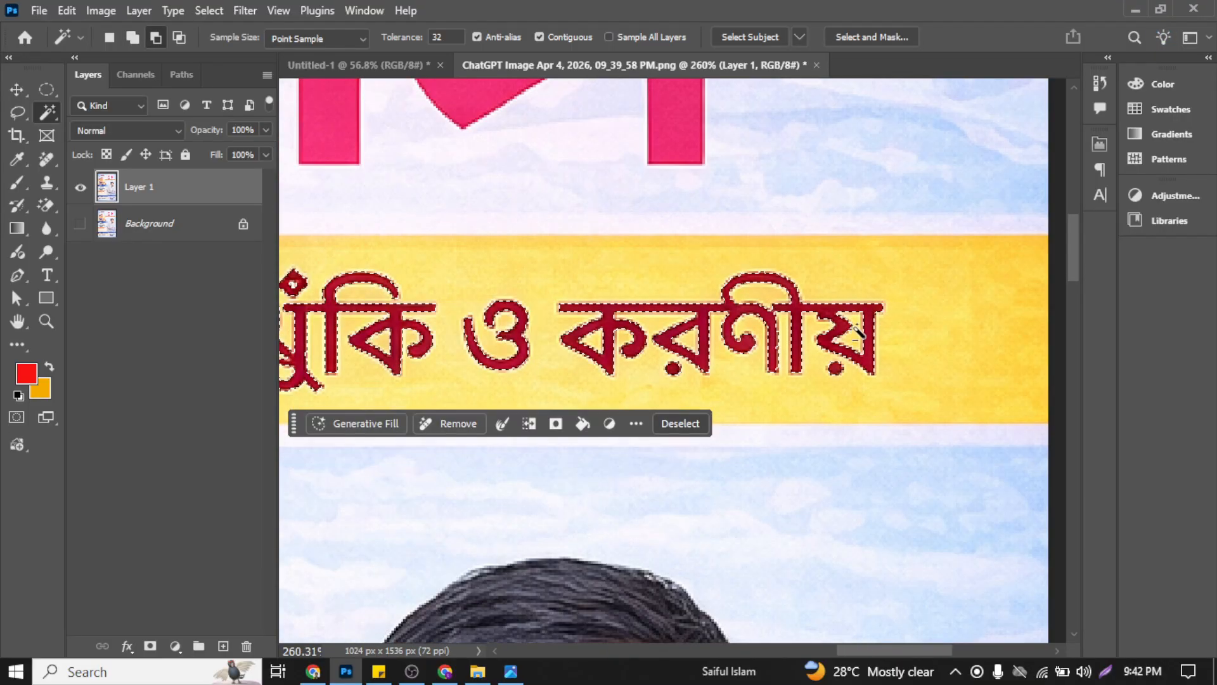
scroll(853, 333, "down", 3)
scroll(771, 345, "left", 3)
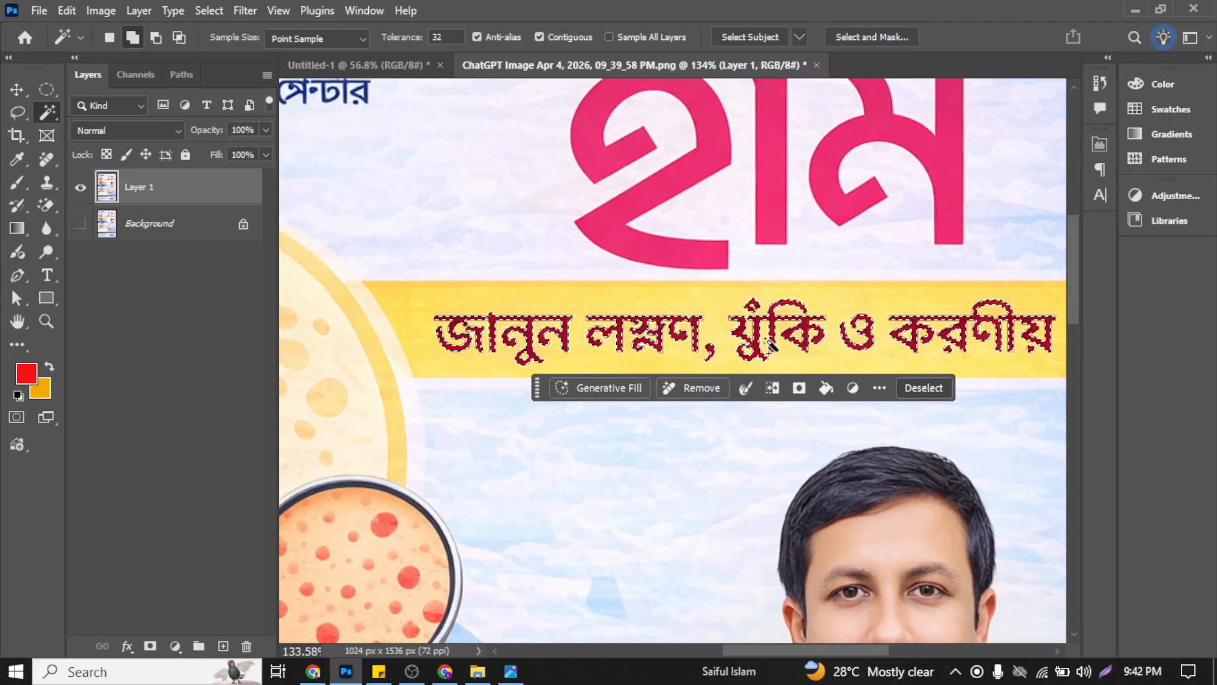
scroll(835, 352, "up", 2)
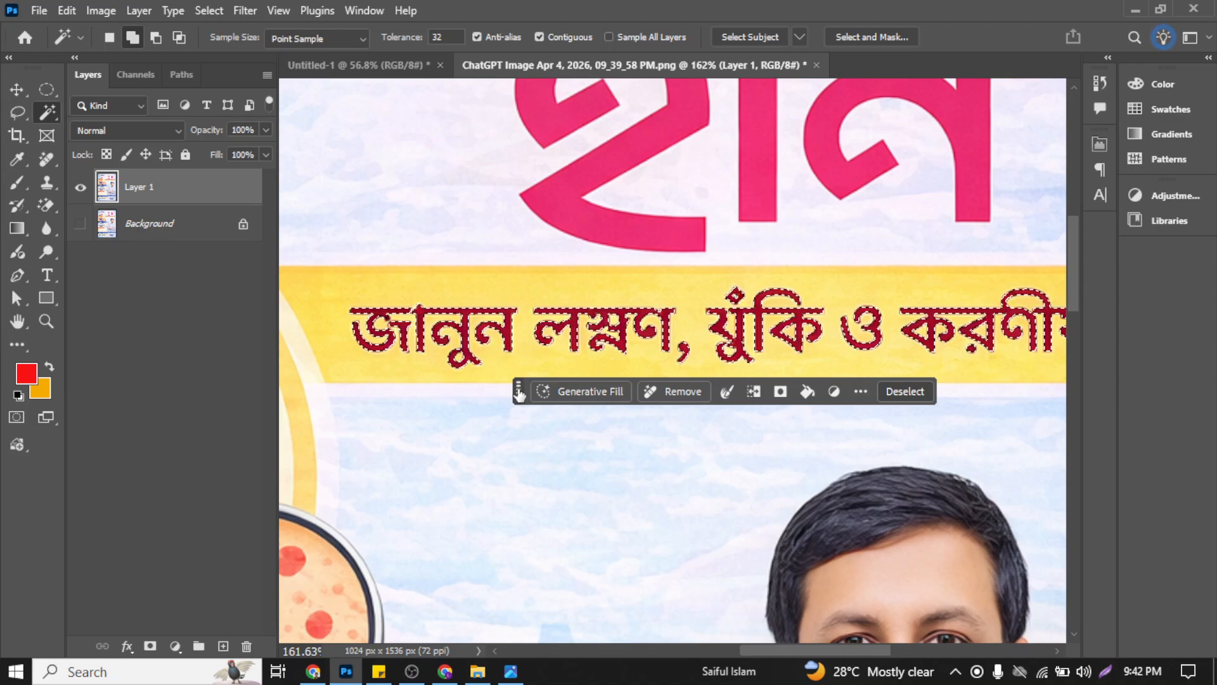
Step: Move the contextual task bar away from the subtitle and expand the text selection by 5 pixels
left_click_drag(519, 394, 505, 531)
scroll(642, 454, "down", 3)
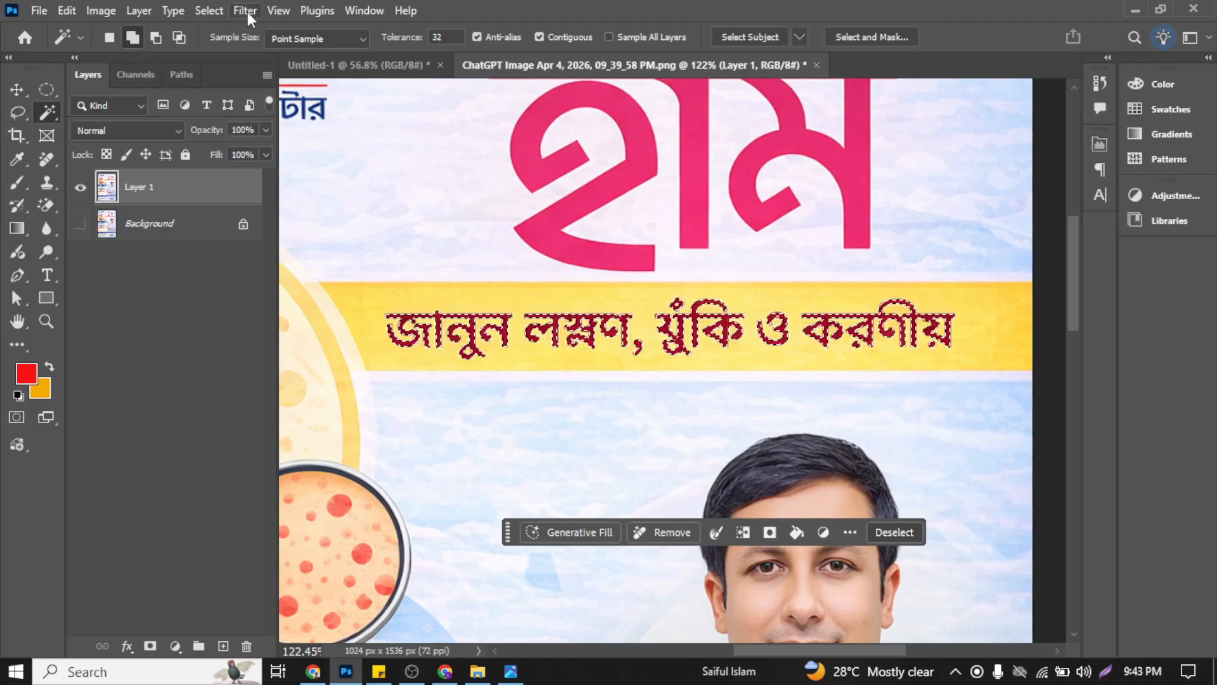
left_click(211, 11)
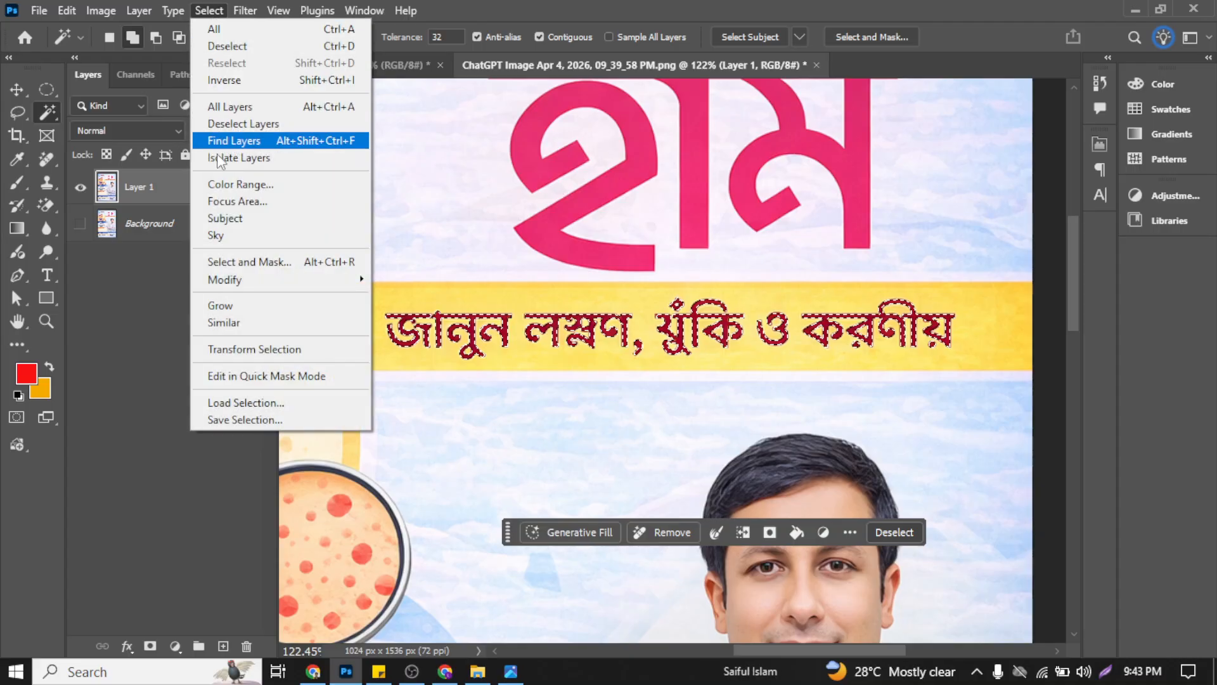
mouse_move(266, 282)
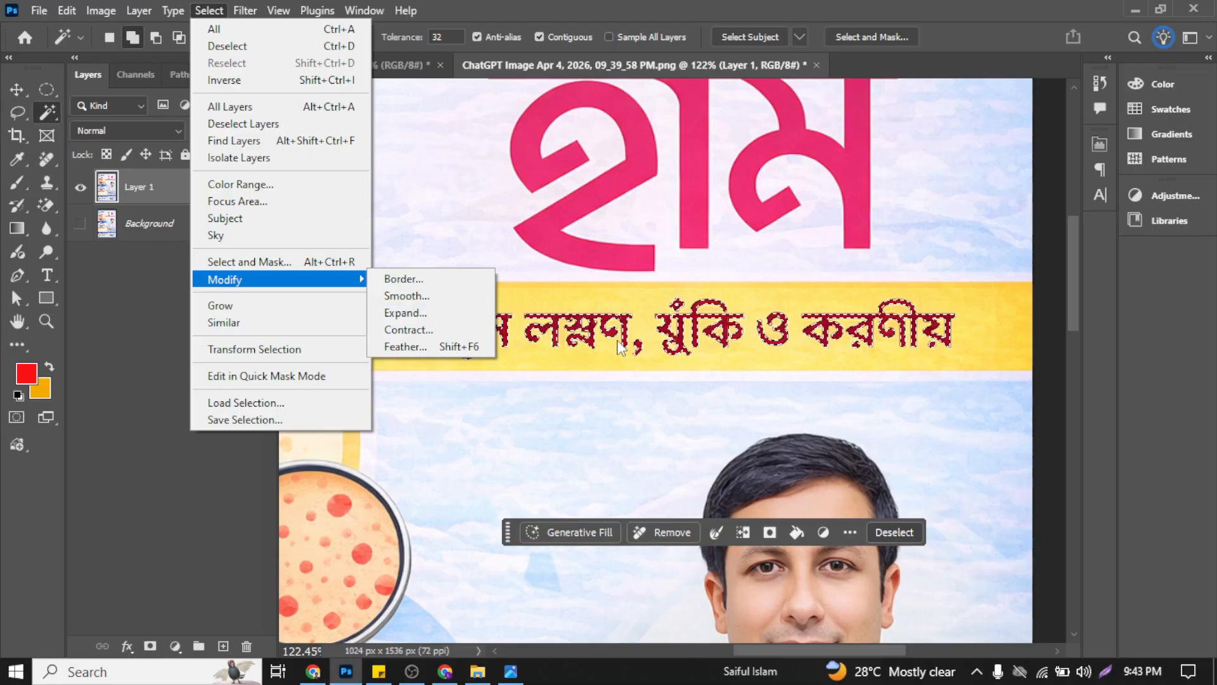
left_click(437, 313)
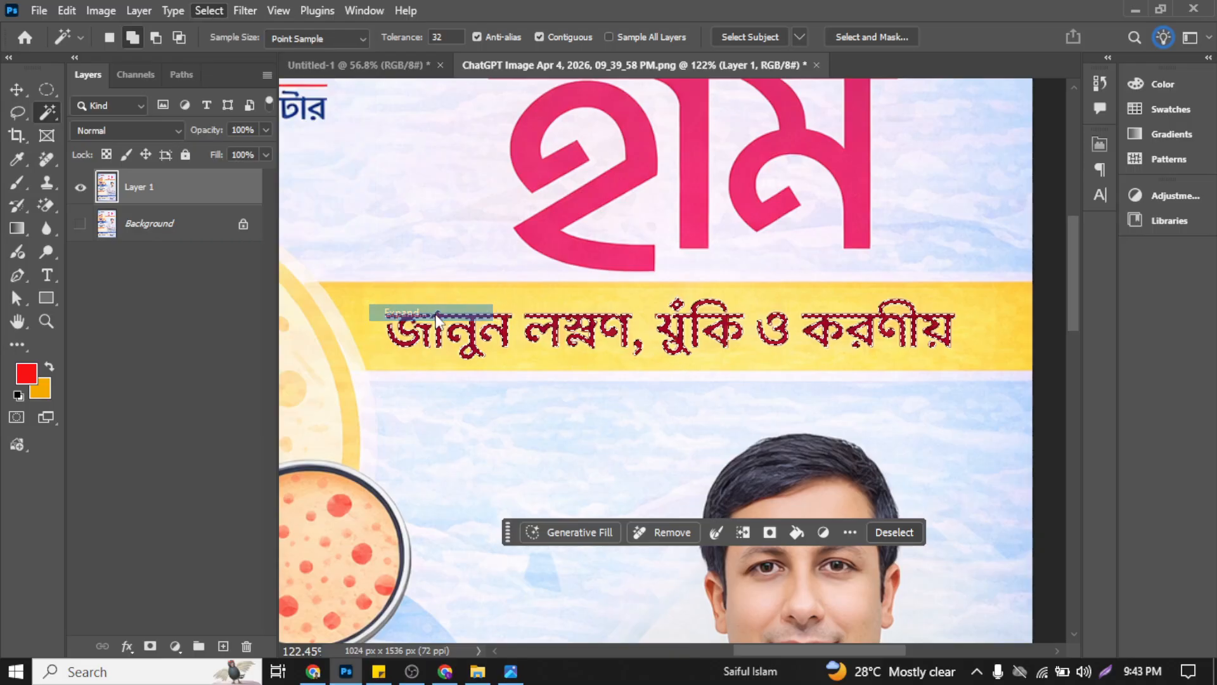
left_click_drag(588, 295, 196, 280)
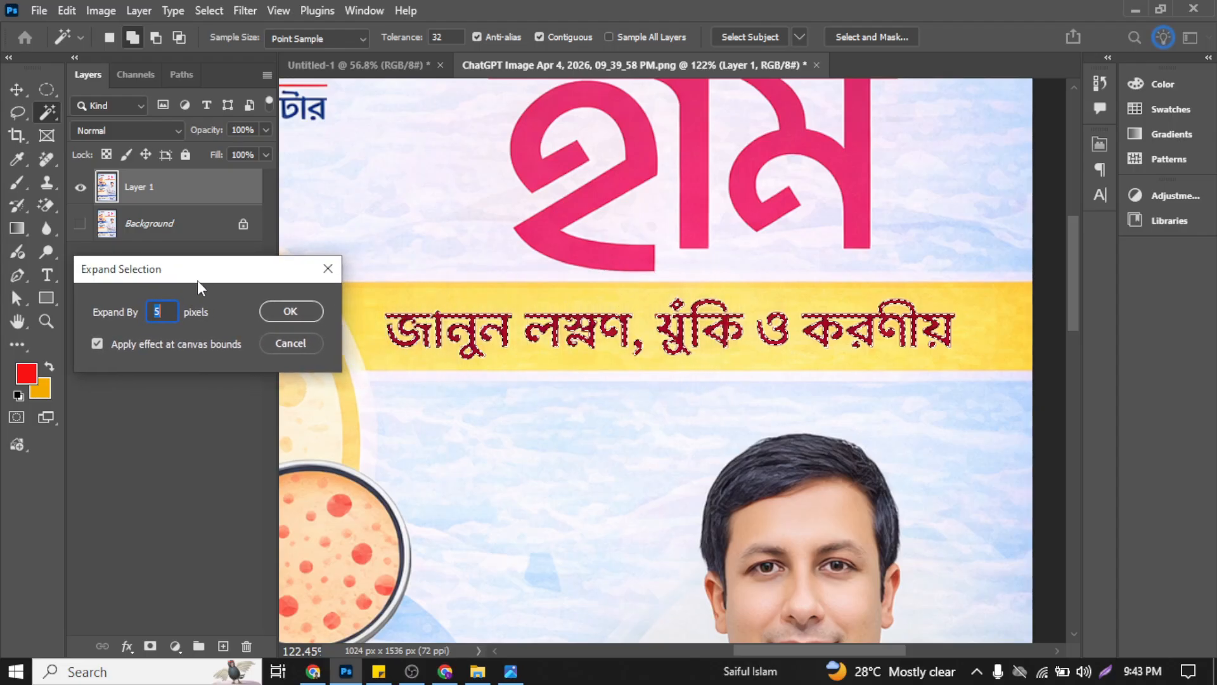
left_click(270, 313)
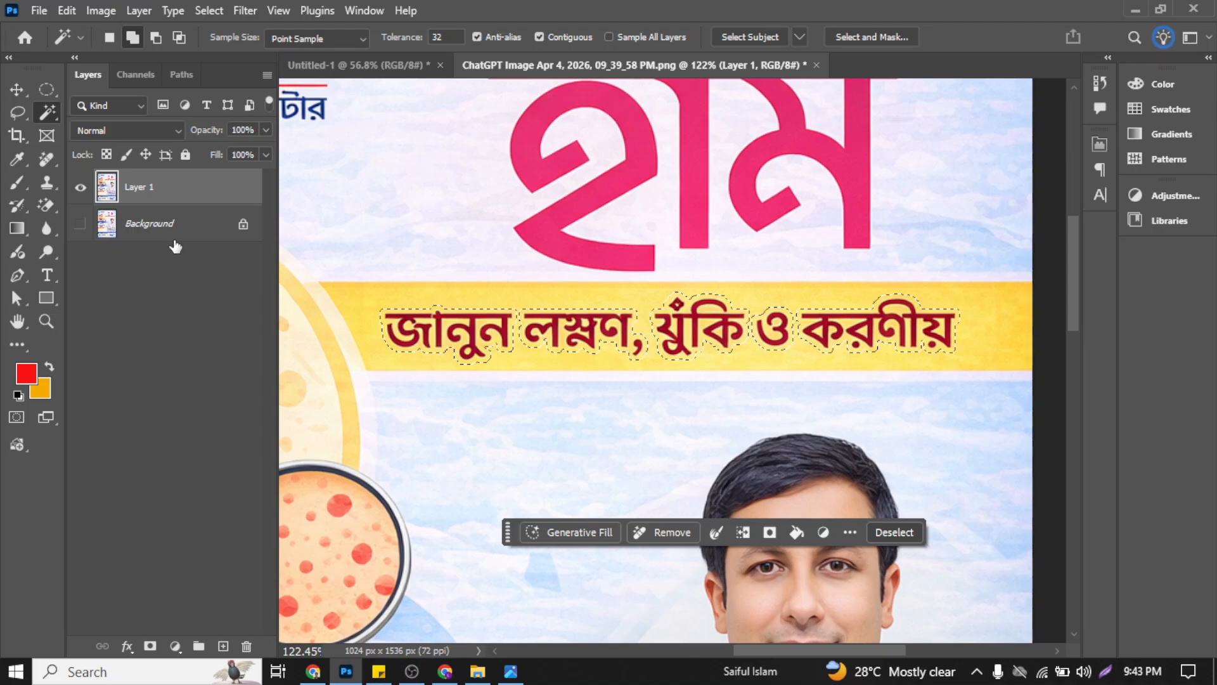
Step: Try deleting the selected subtitle, undo that, and erase the text from the yellow band with the Remove command
key("Delete")
key("ctrl+z")
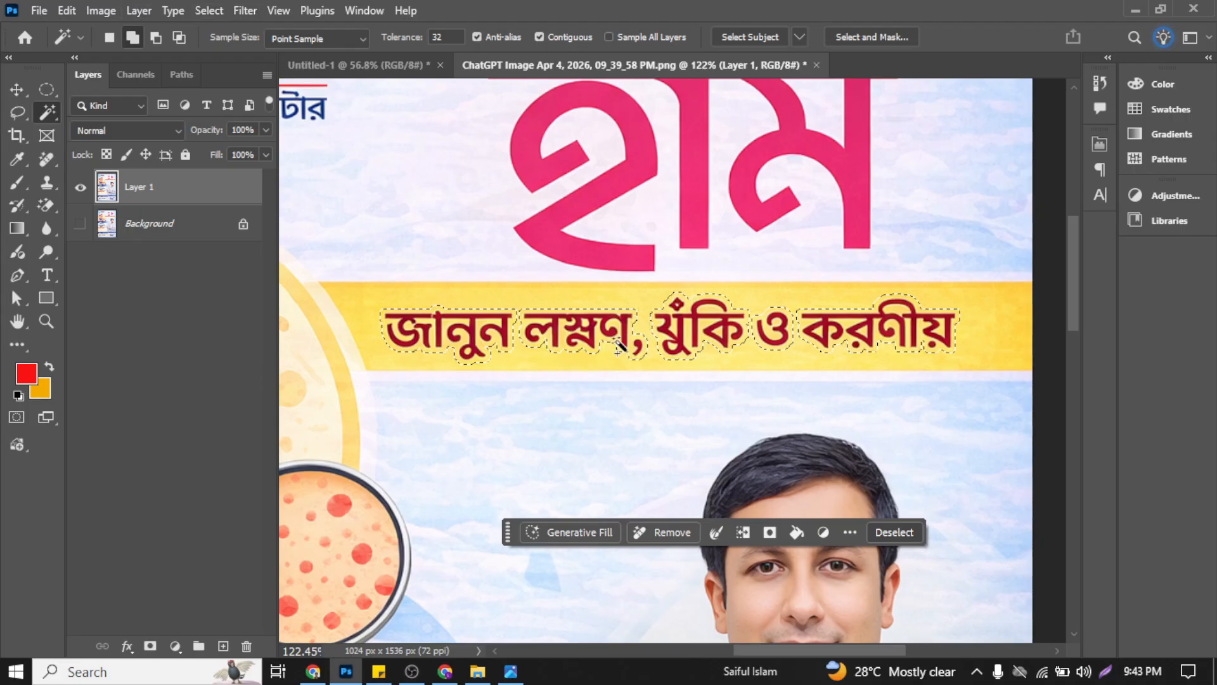
left_click(656, 531)
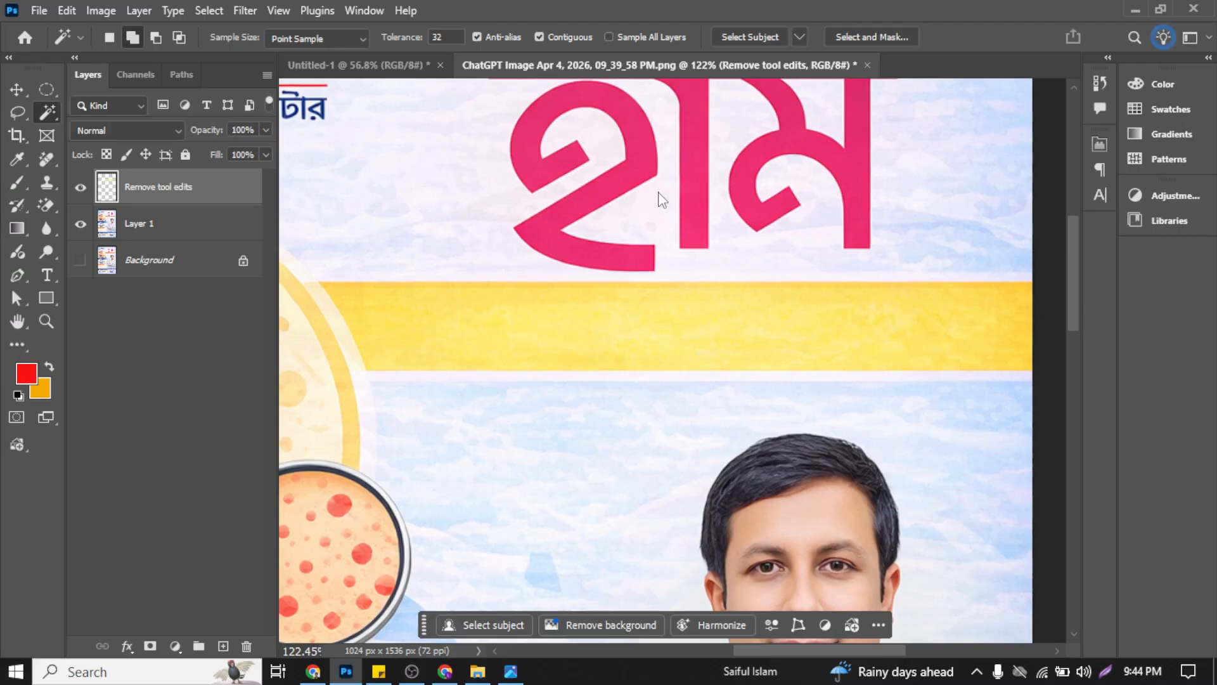
Step: Check the cleaned yellow band on the whole poster and switch to the Move tool
key("ctrl+0")
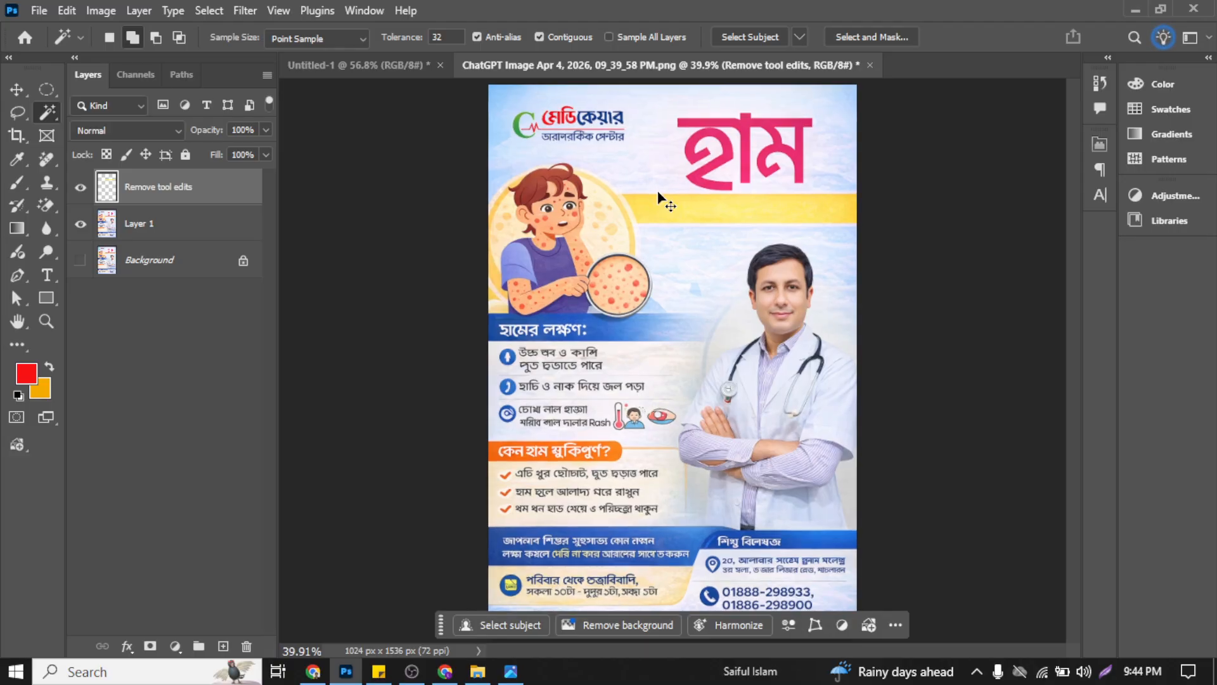
key("ctrl+plus")
key("ctrl+plus")
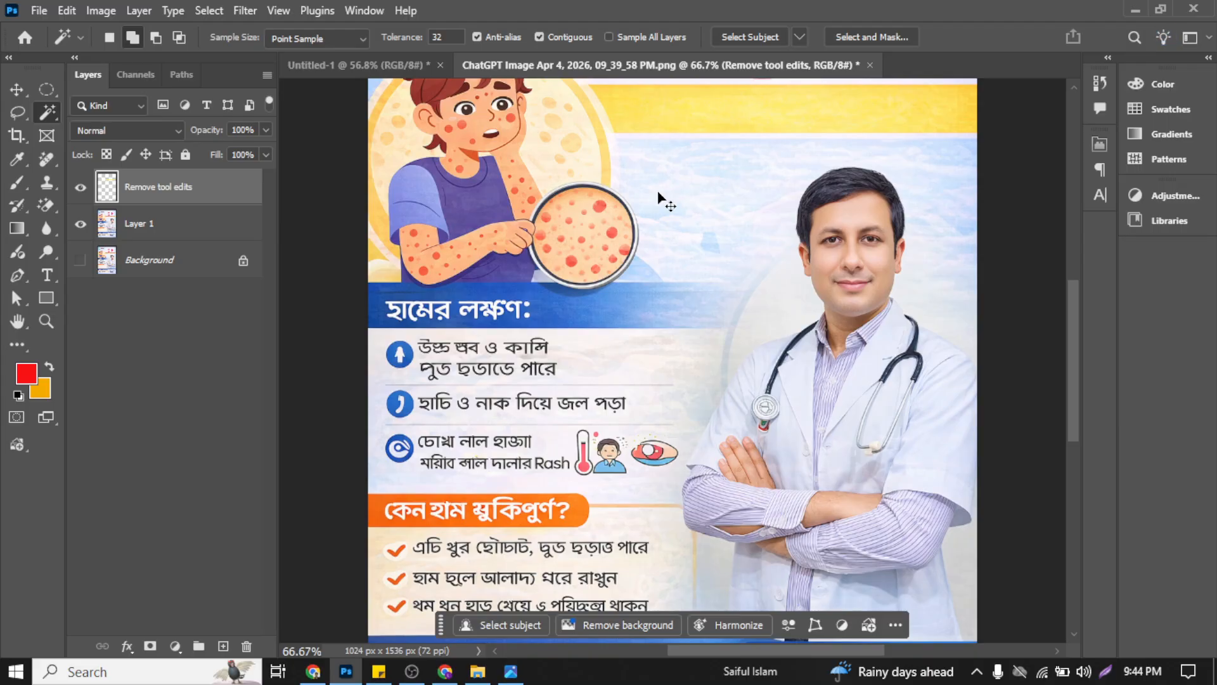
key("ctrl+0")
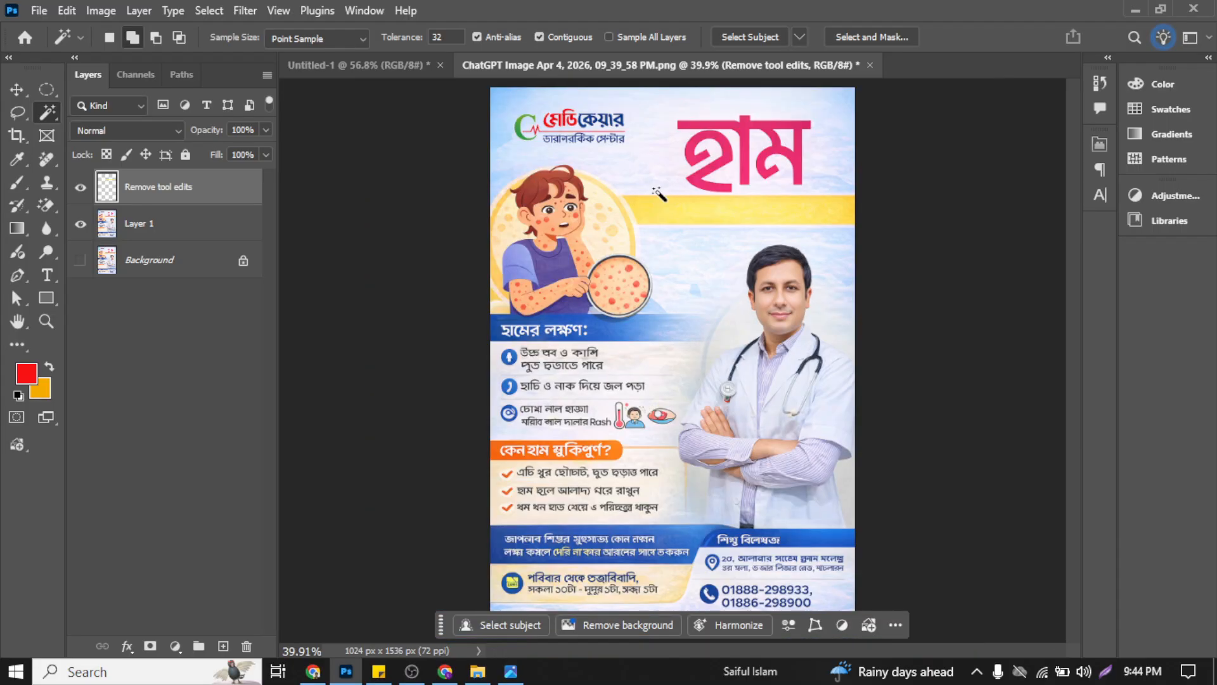
left_click(21, 89)
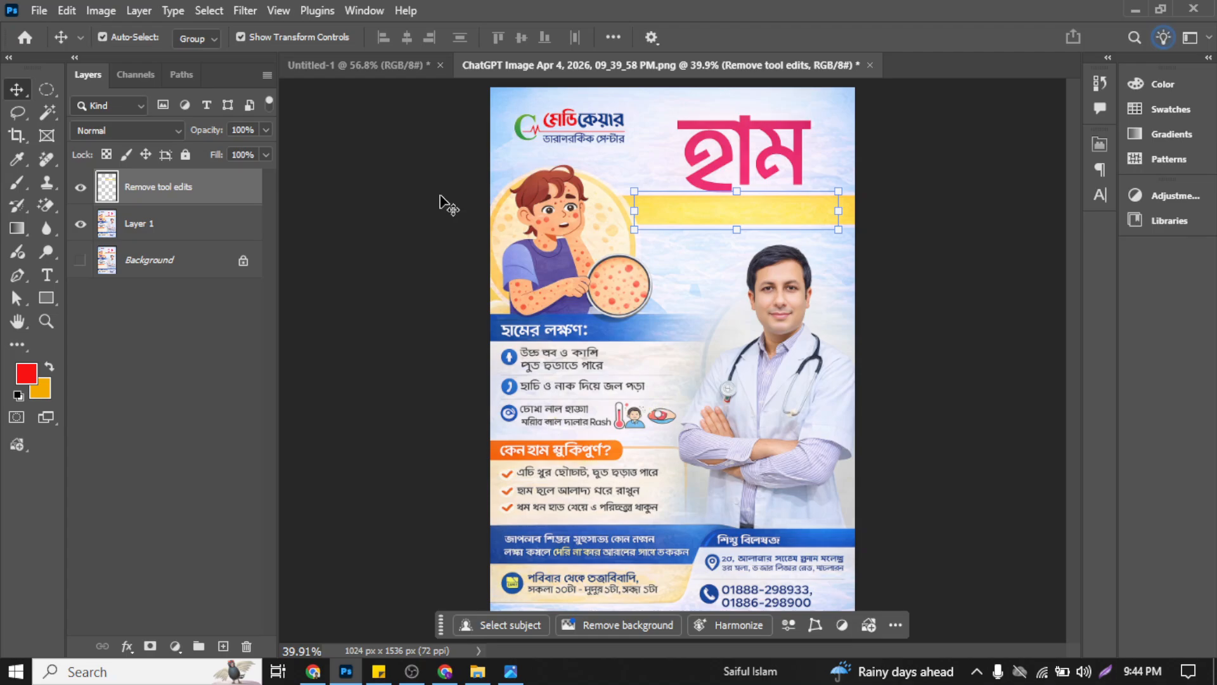
Step: Look up the corrected Bangla subtitle in the ChatGPT conversation's ready-copy content, and return to the poster in Photoshop
left_click(445, 672)
scroll(488, 341, "down", 10)
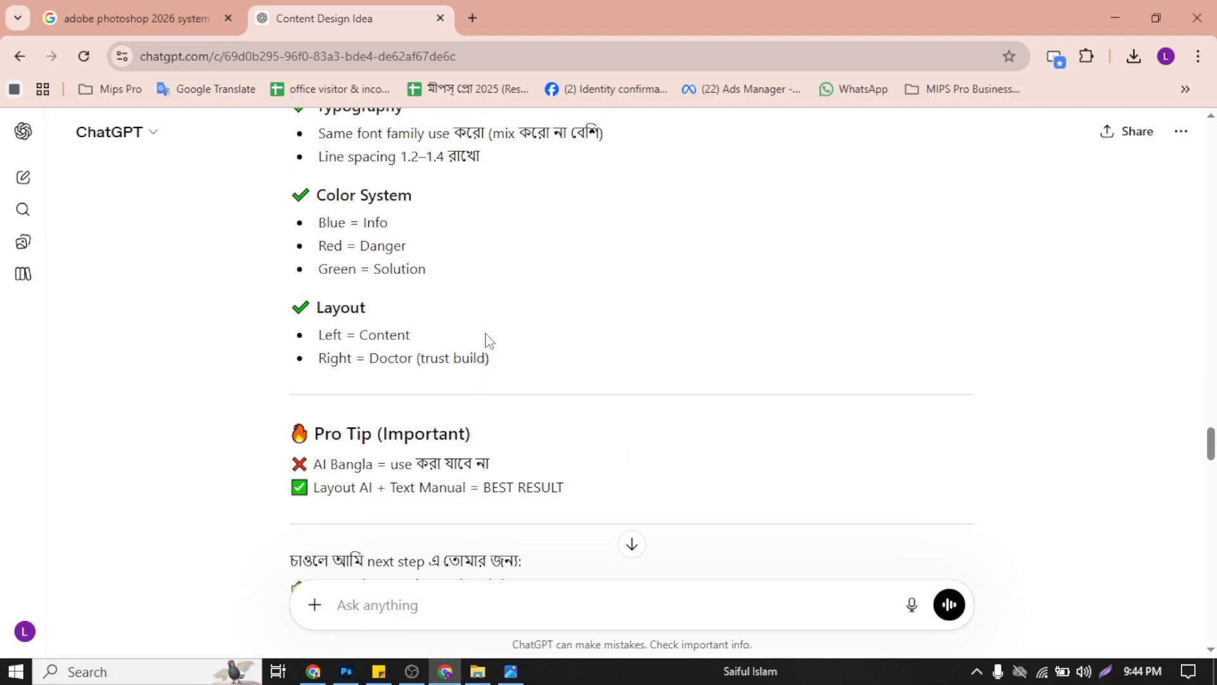
scroll(488, 342, "up", 10)
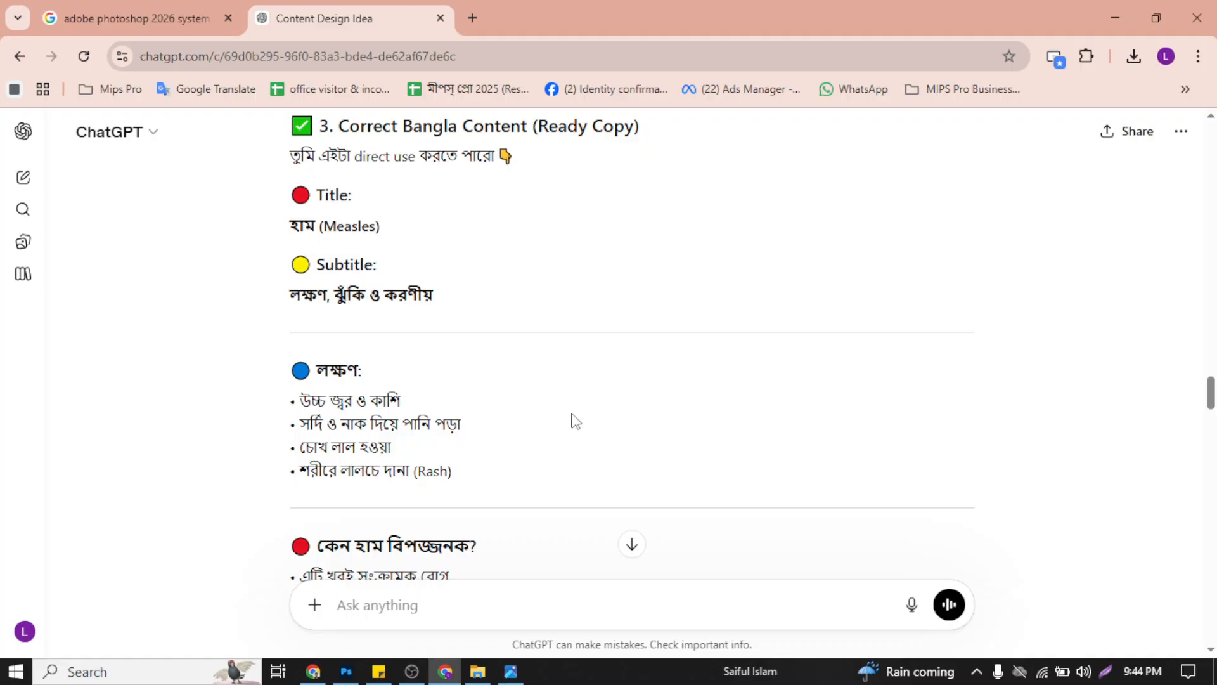
scroll(571, 421, "down", 8)
scroll(571, 421, "up", 8)
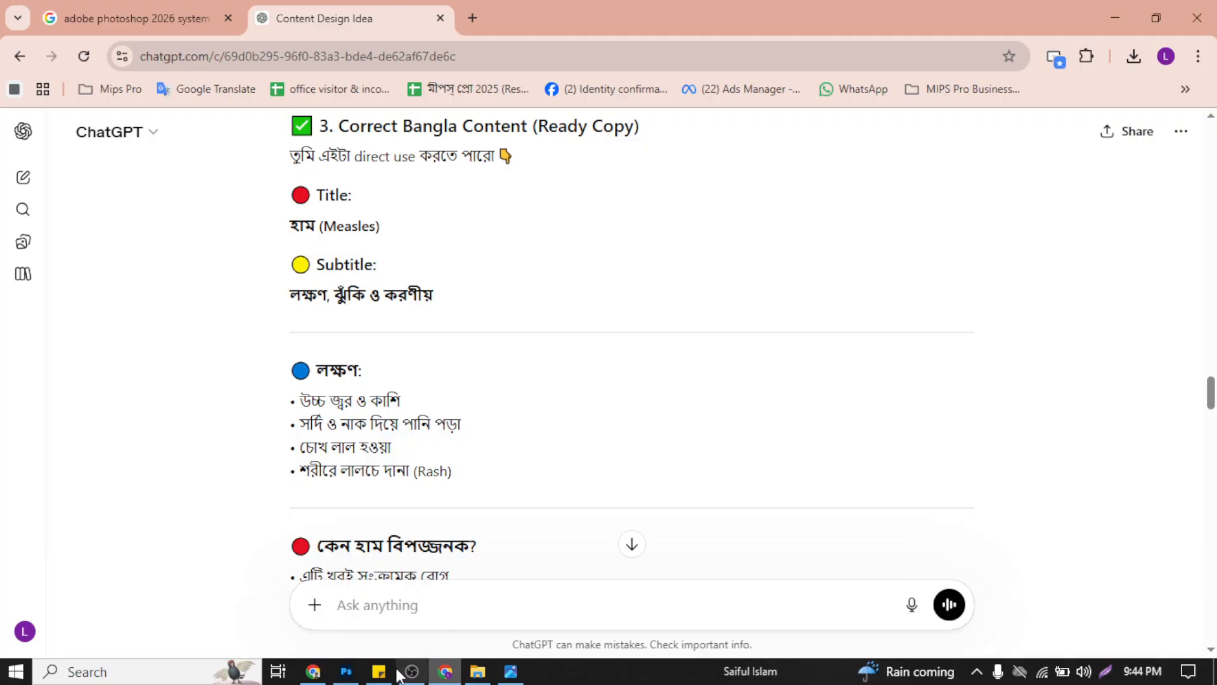
left_click(345, 672)
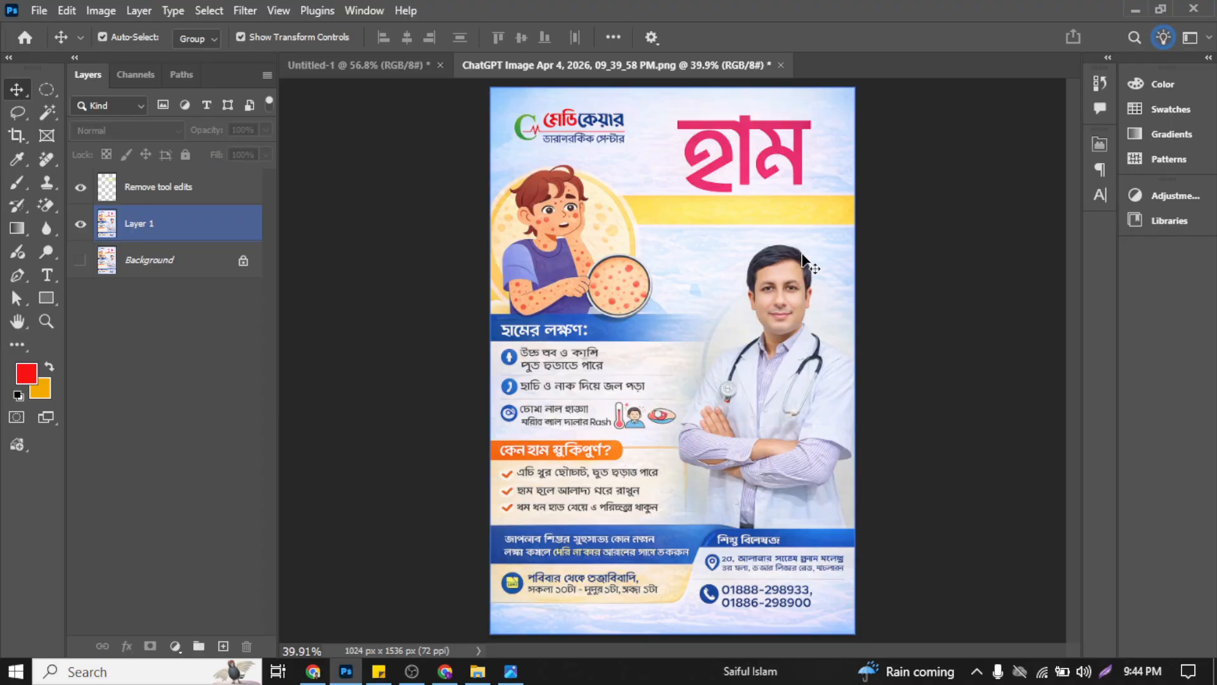
left_click(644, 210)
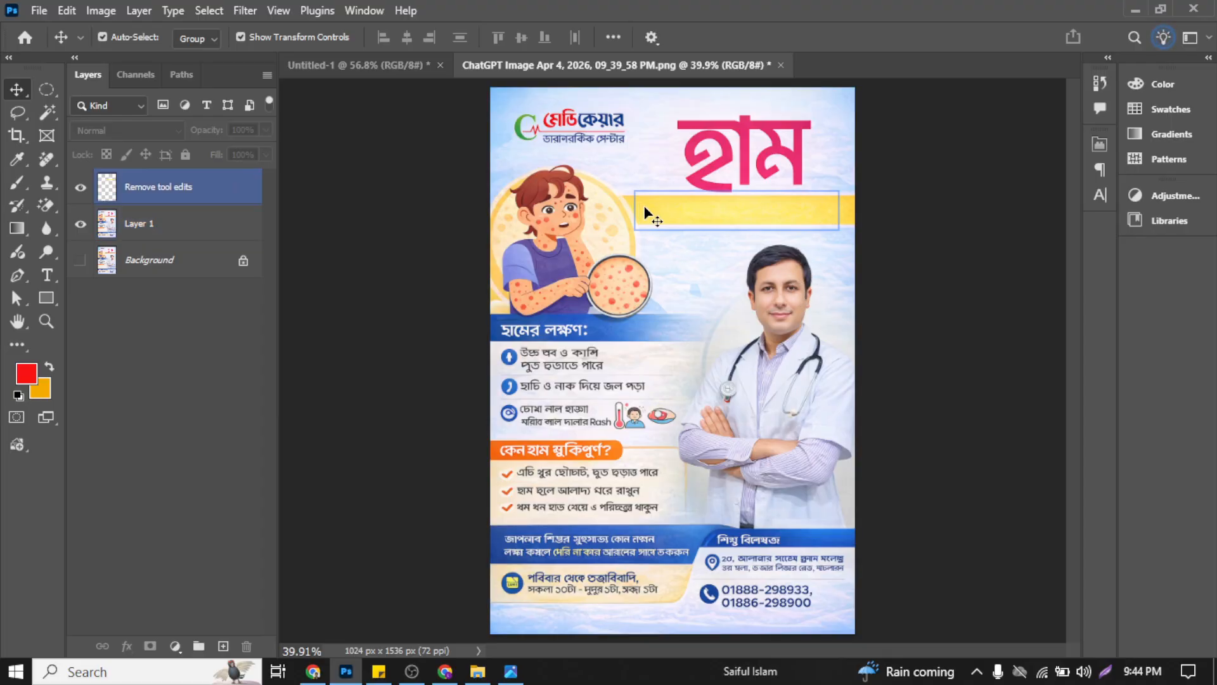
left_click(633, 212)
left_click(711, 207)
left_click(295, 225)
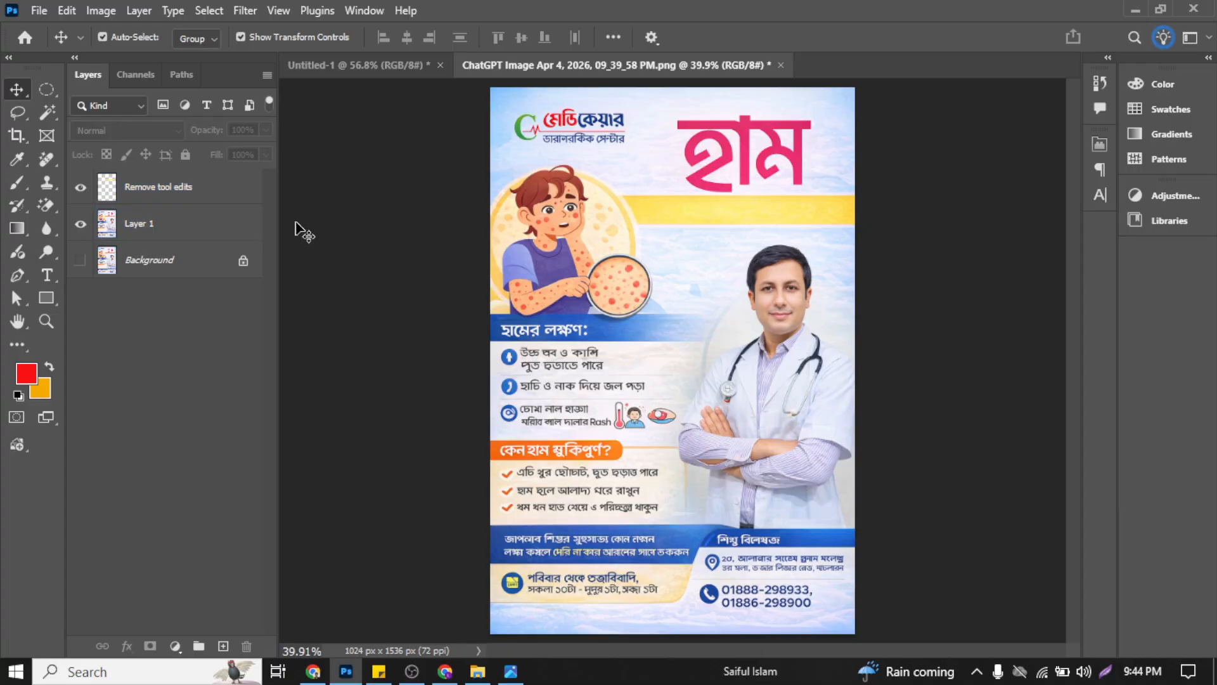
left_click(571, 221)
left_click(700, 215)
left_click(737, 219)
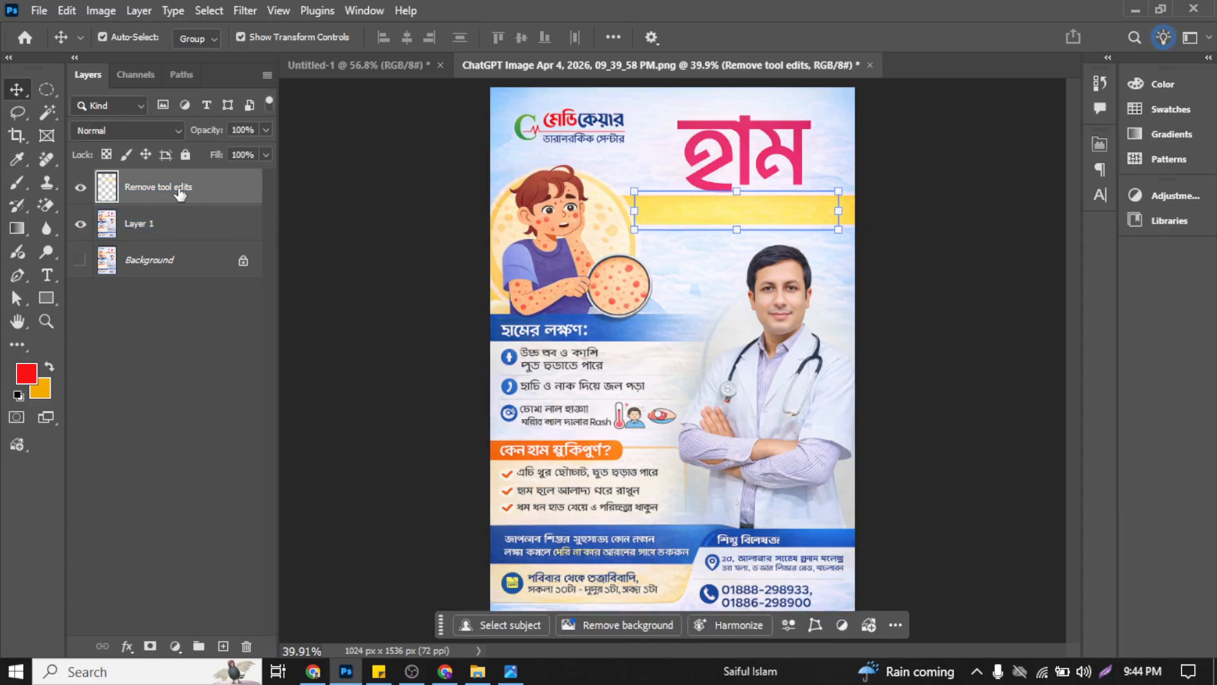
Step: Compare the yellow band with and without the original subtitle by toggling the Remove tool edits layer's visibility, and deselect all layers
left_click(80, 188)
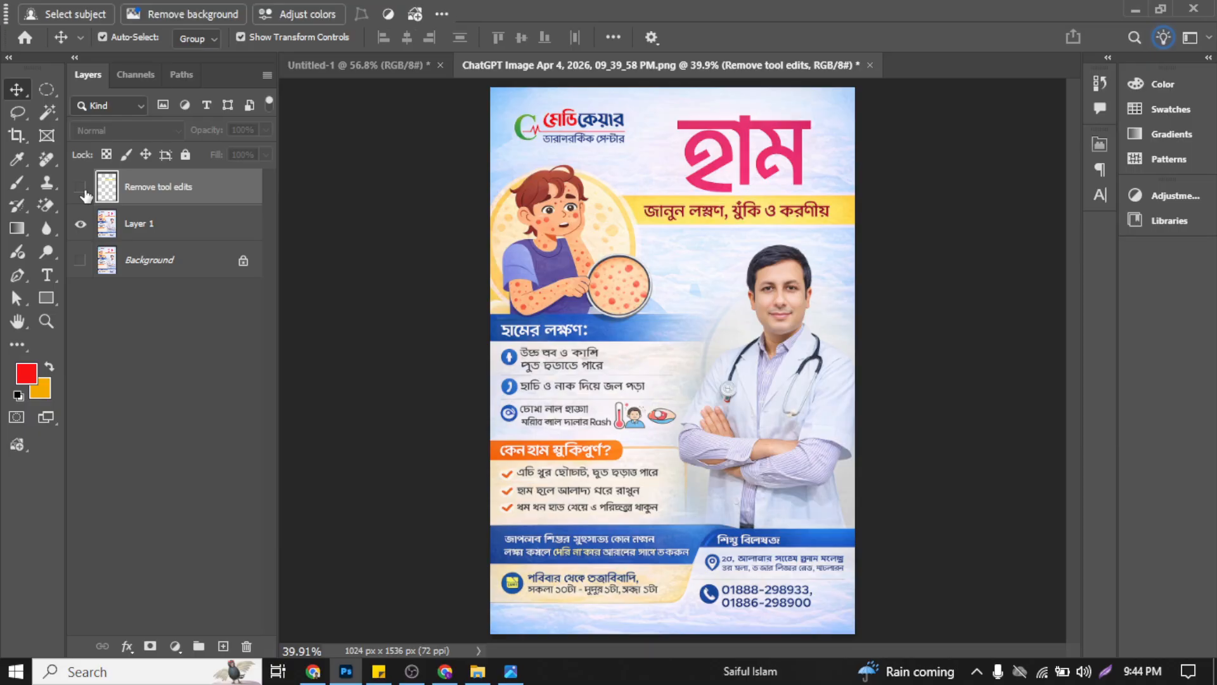
left_click(81, 188)
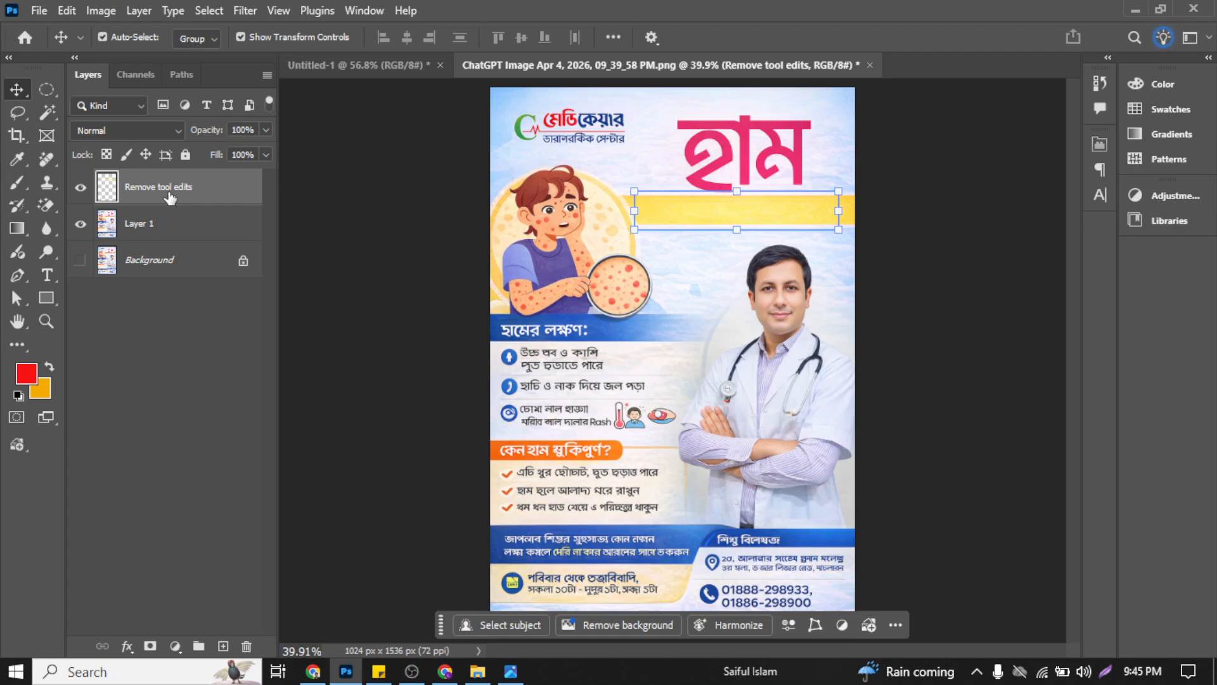
left_click(83, 189)
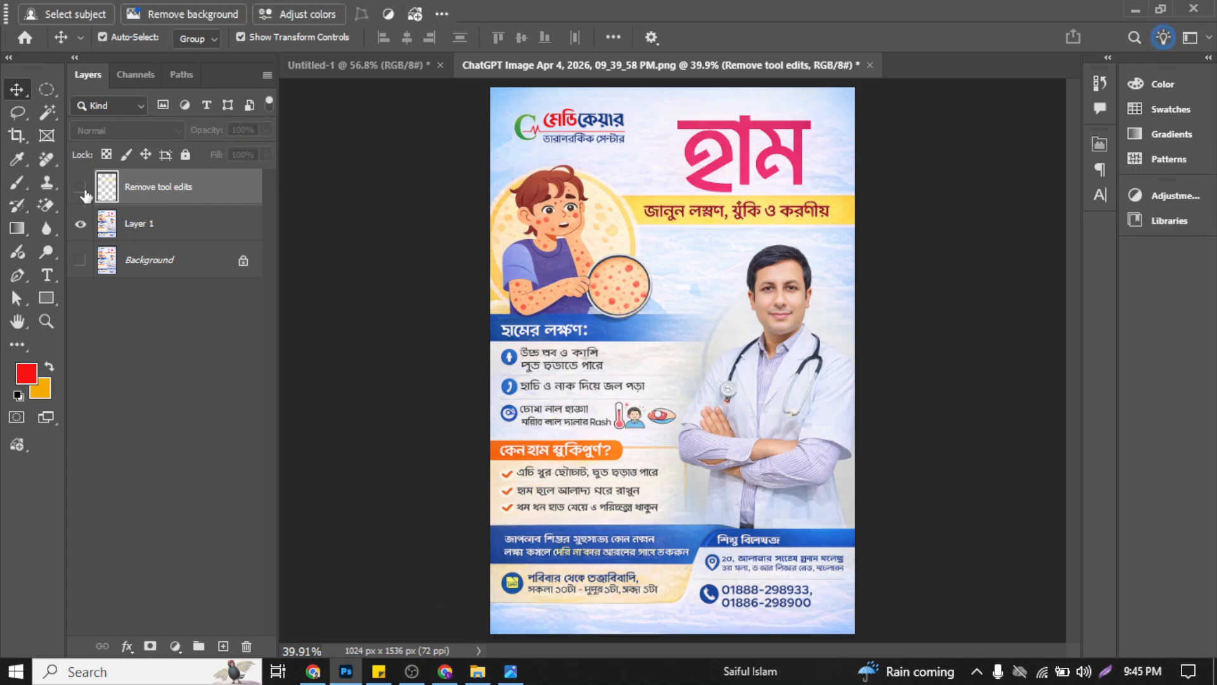
left_click(81, 188)
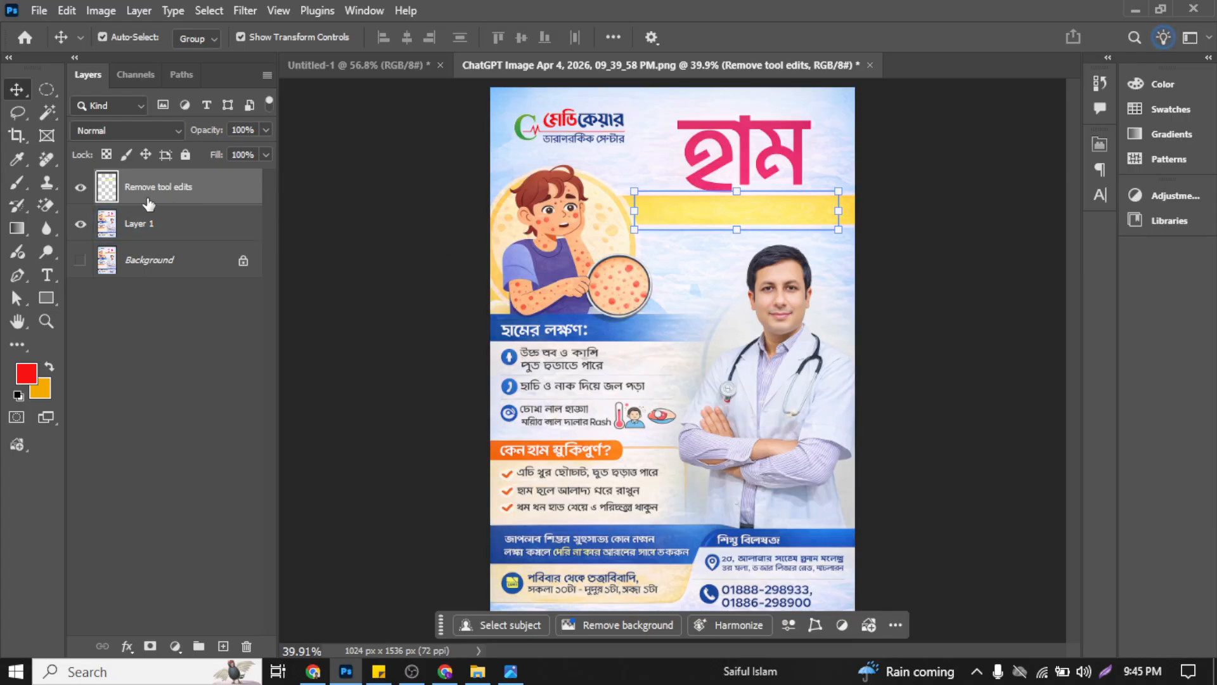
scroll(770, 203, "up", 3)
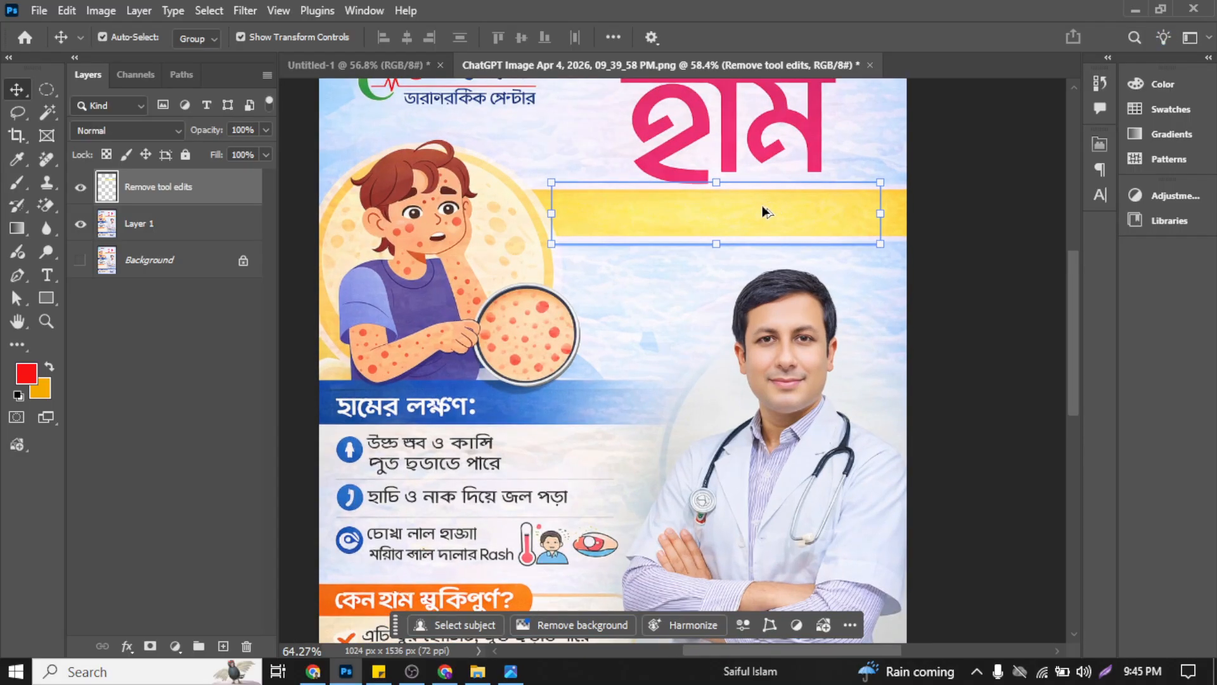
scroll(763, 207, "up", 2)
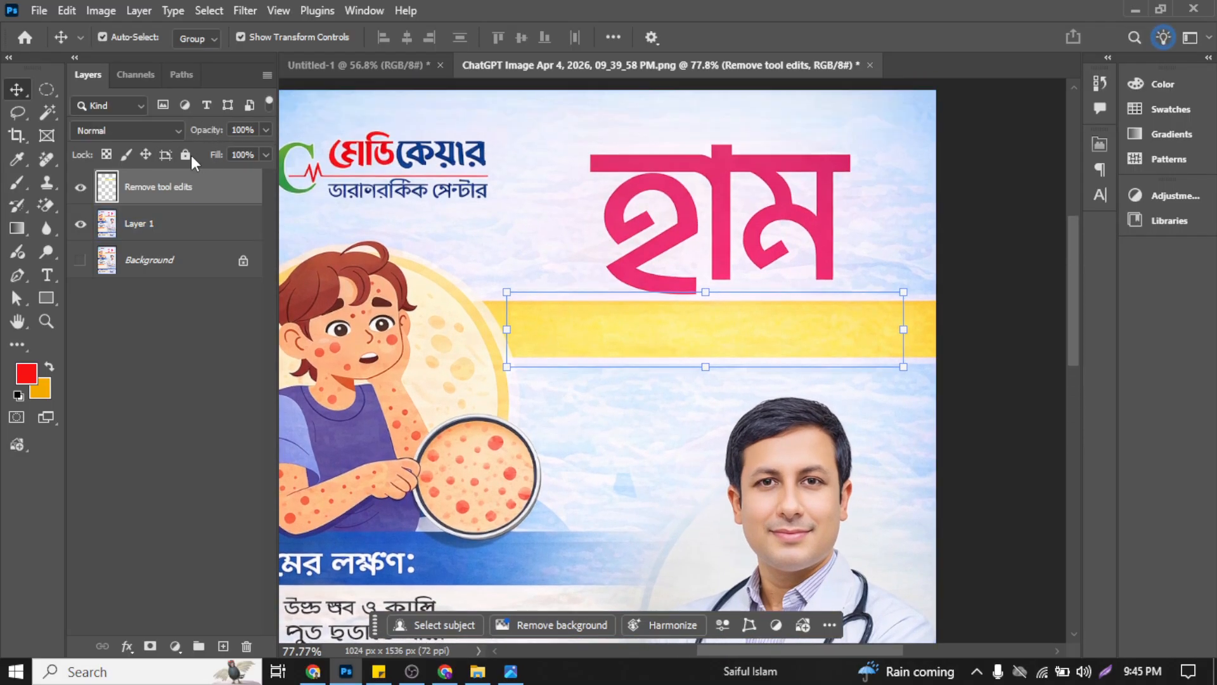
left_click(80, 188)
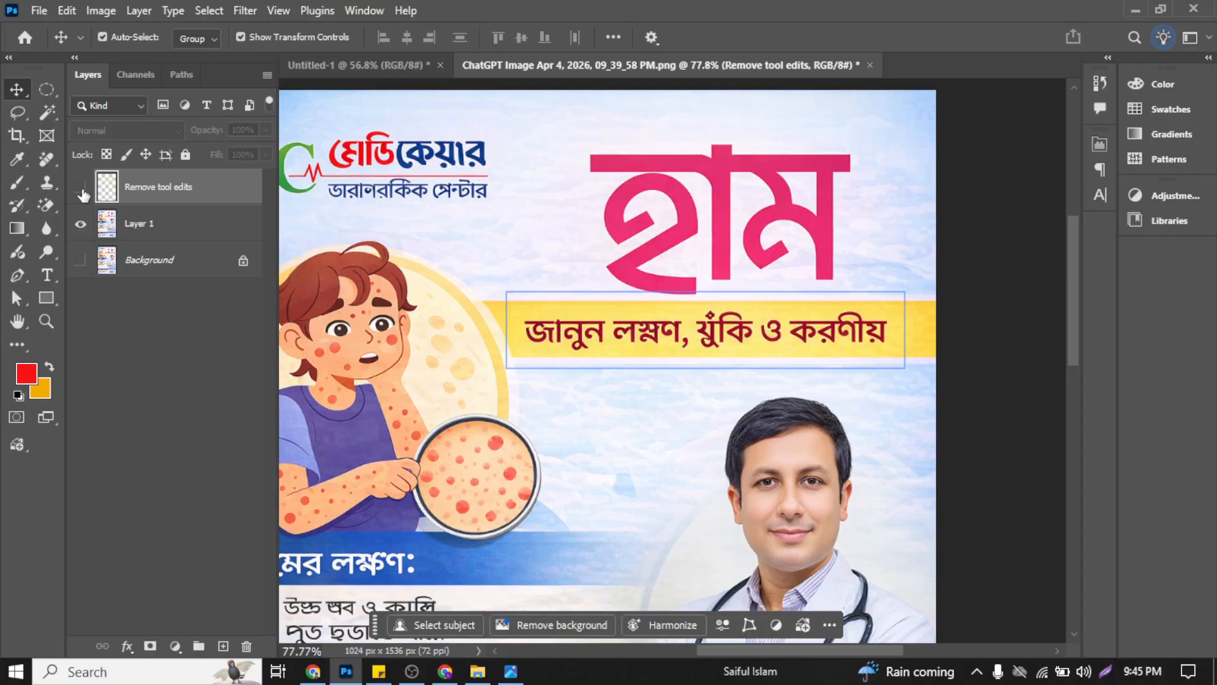
left_click(81, 188)
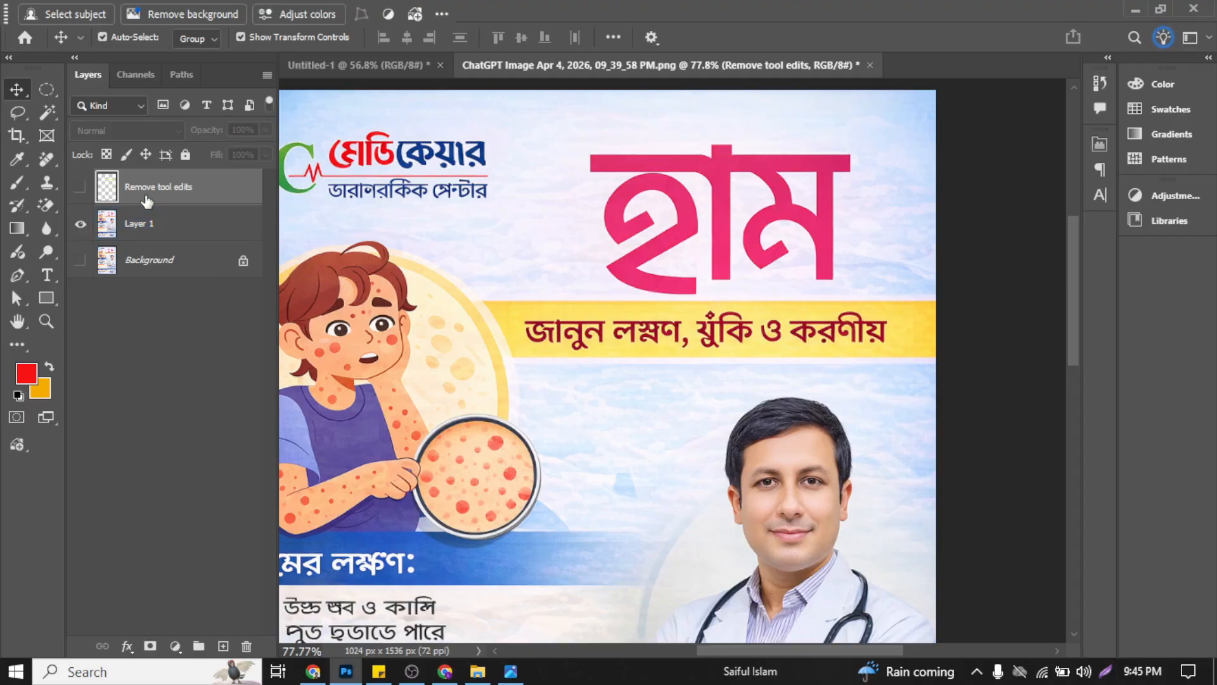
left_click(147, 330)
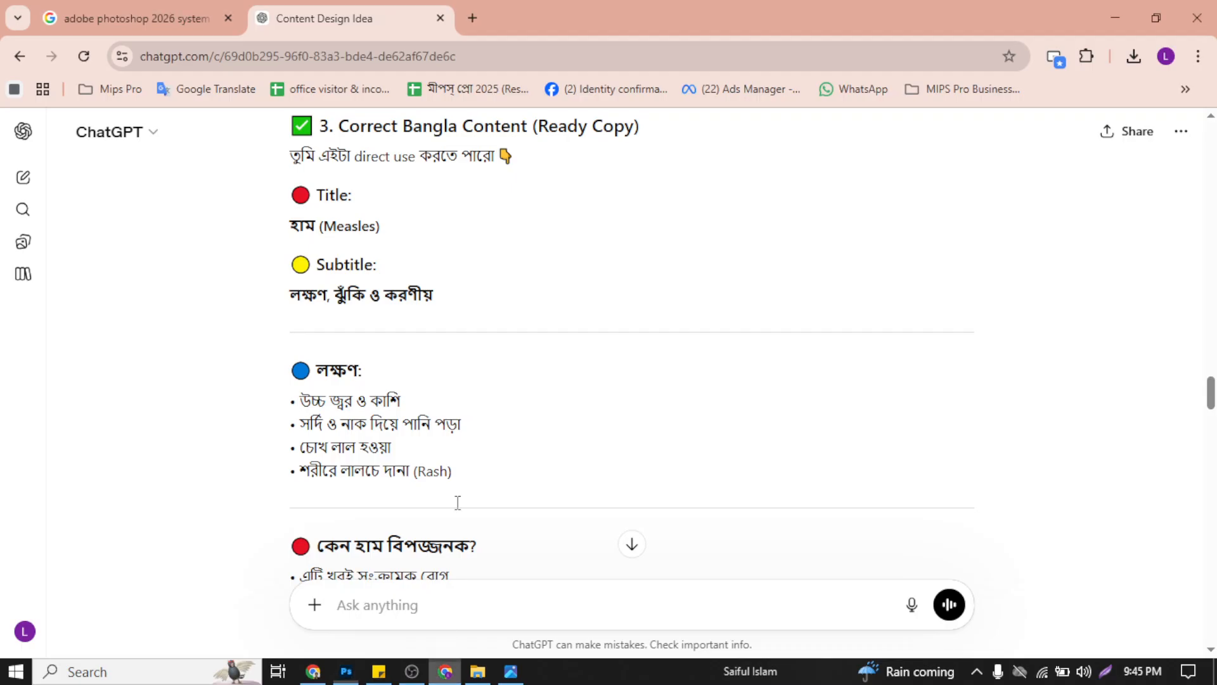
Step: In a new Chrome tab, search for "online bangla typing" and open the Google Input Tools try-it page
left_click(445, 672)
left_click(467, 11)
type("onlin")
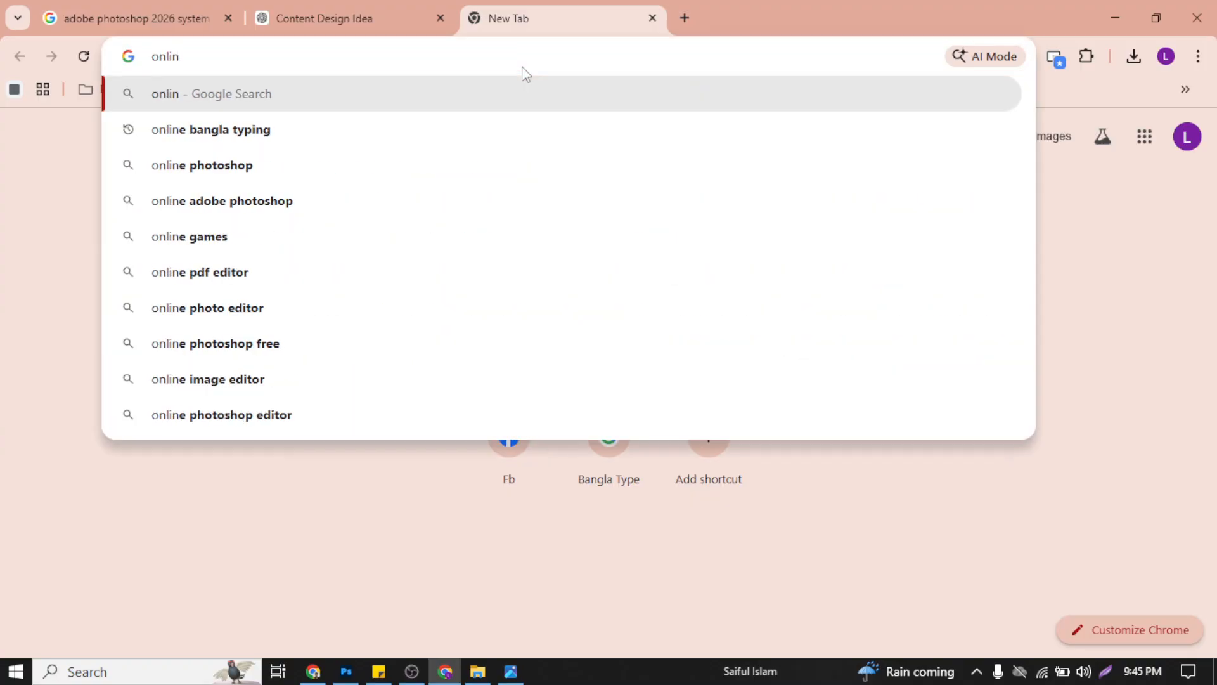
key("Down")
key("Return")
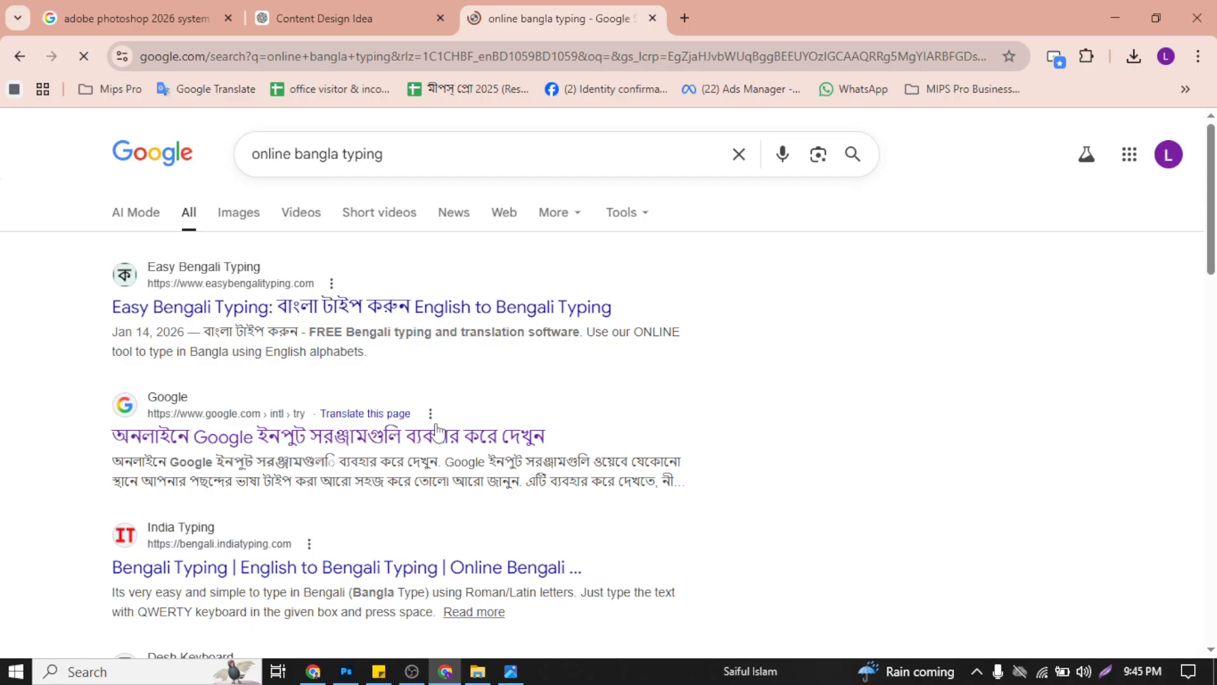
left_click(429, 405)
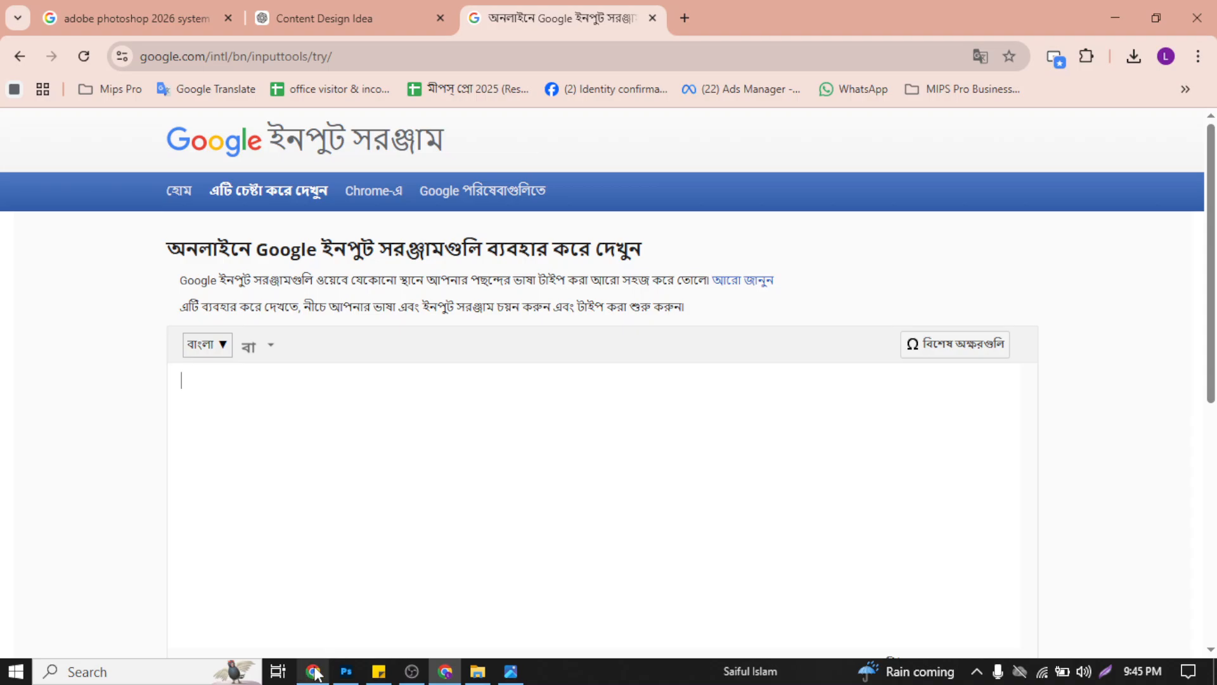
Step: Copy the subtitle "লক্ষণ, ঝুঁকি ও করণীয়" from the ChatGPT conversation, paste it into Google Input Tools and select it there
left_click(263, 10)
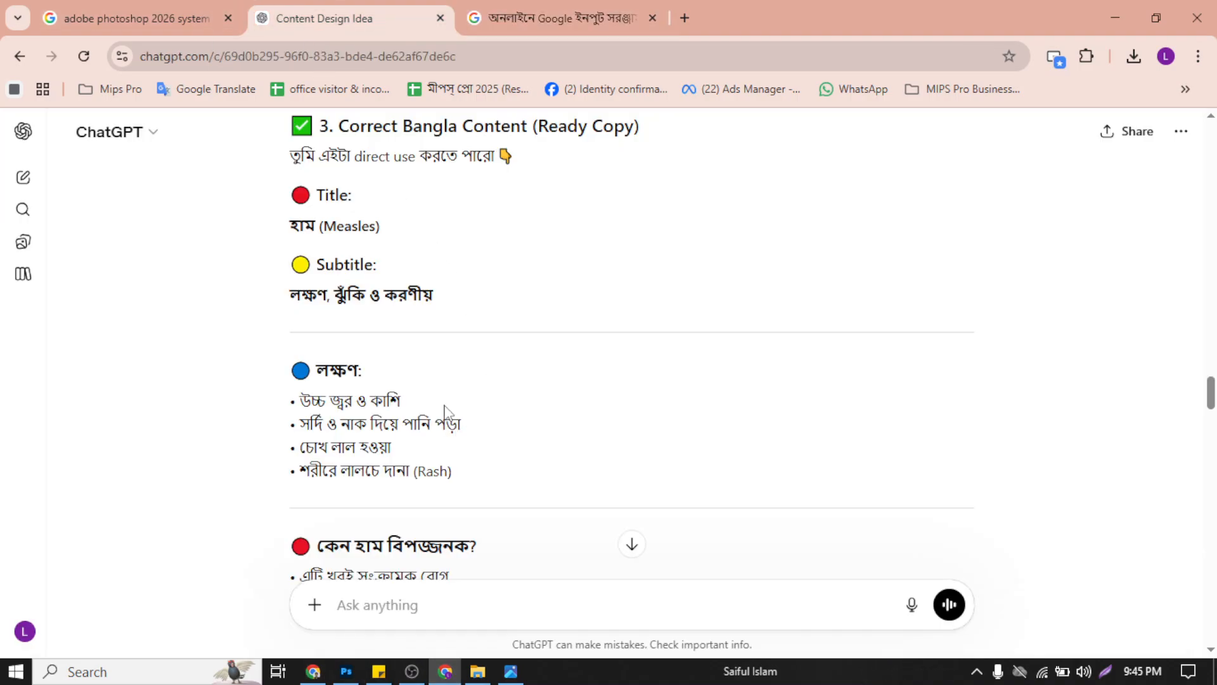
scroll(437, 400, "up", 5)
scroll(394, 461, "down", 4)
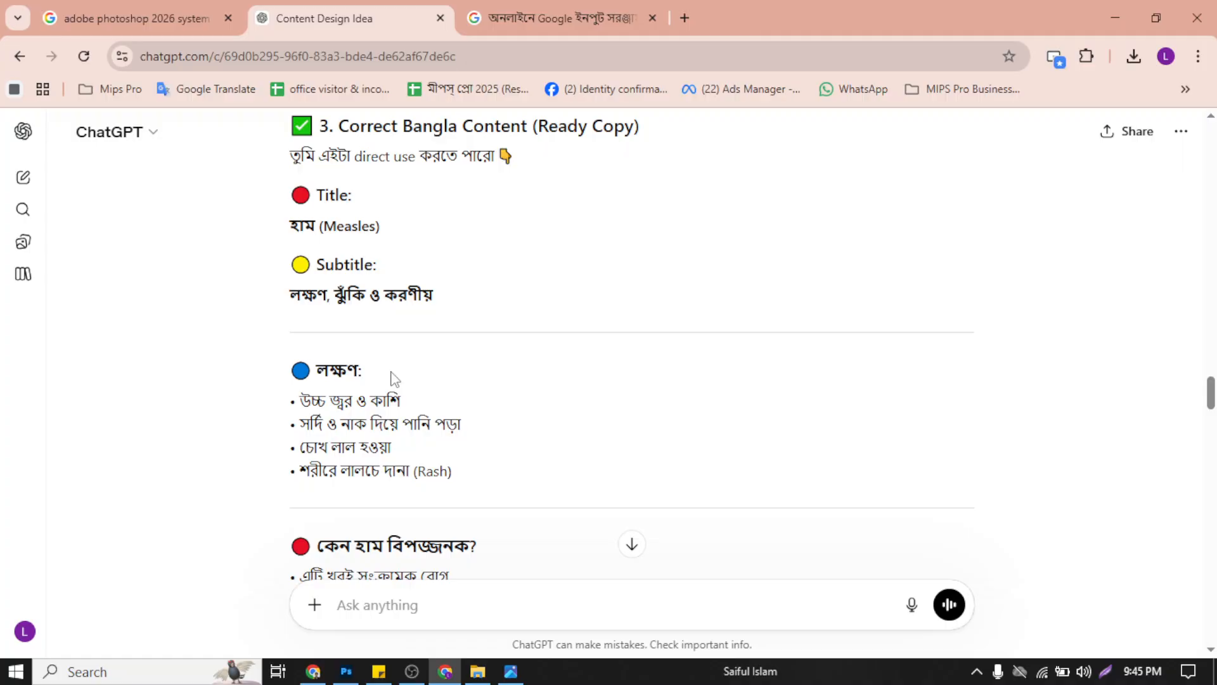
triple_click(394, 293)
key("ctrl+c")
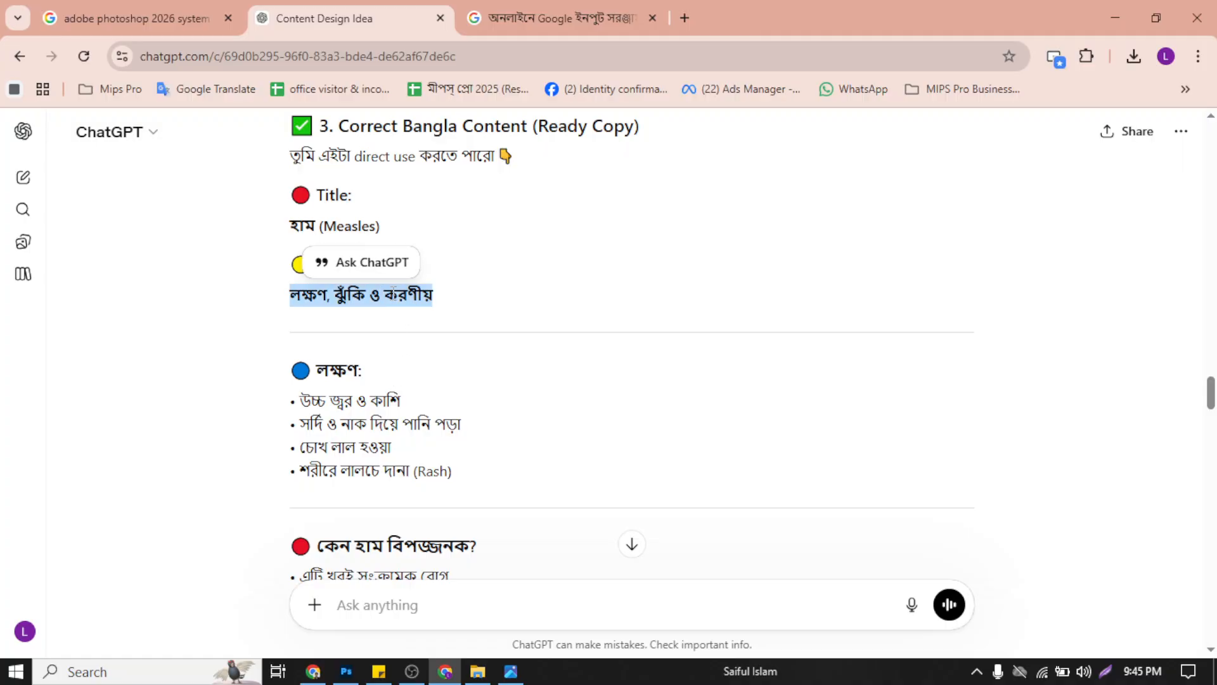
left_click(511, 670)
left_click(445, 671)
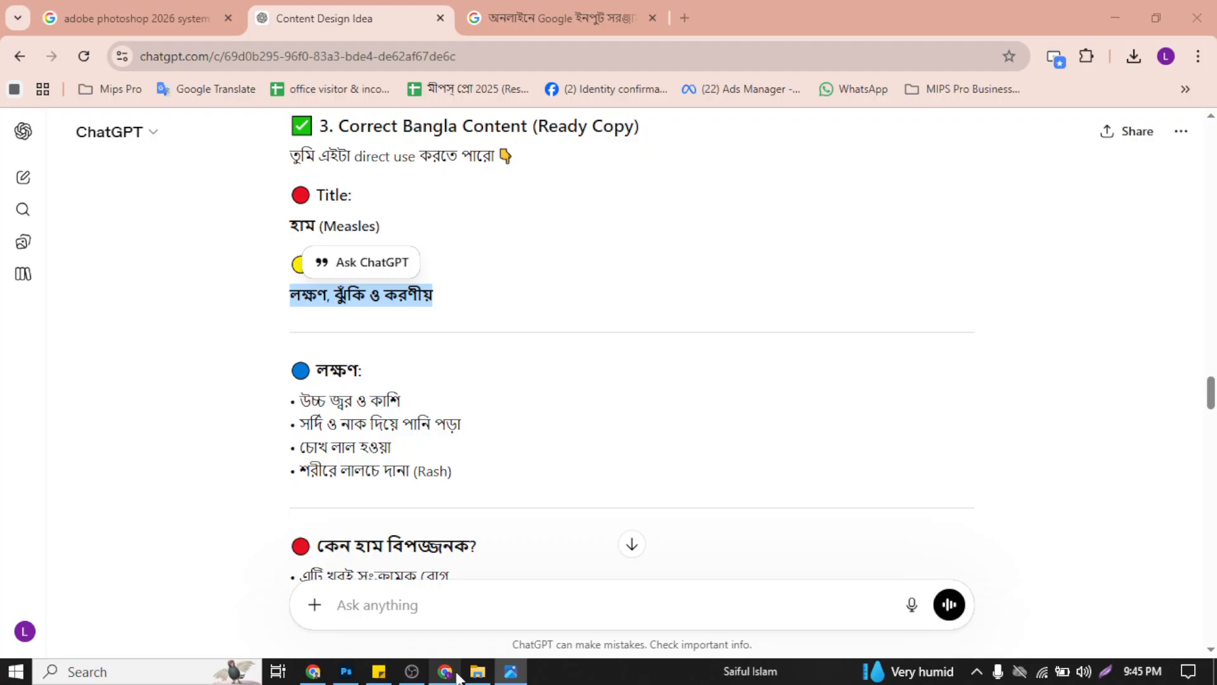
left_click(573, 19)
key("ctrl+v")
left_click_drag(349, 406, 133, 384)
key("ctrl+c")
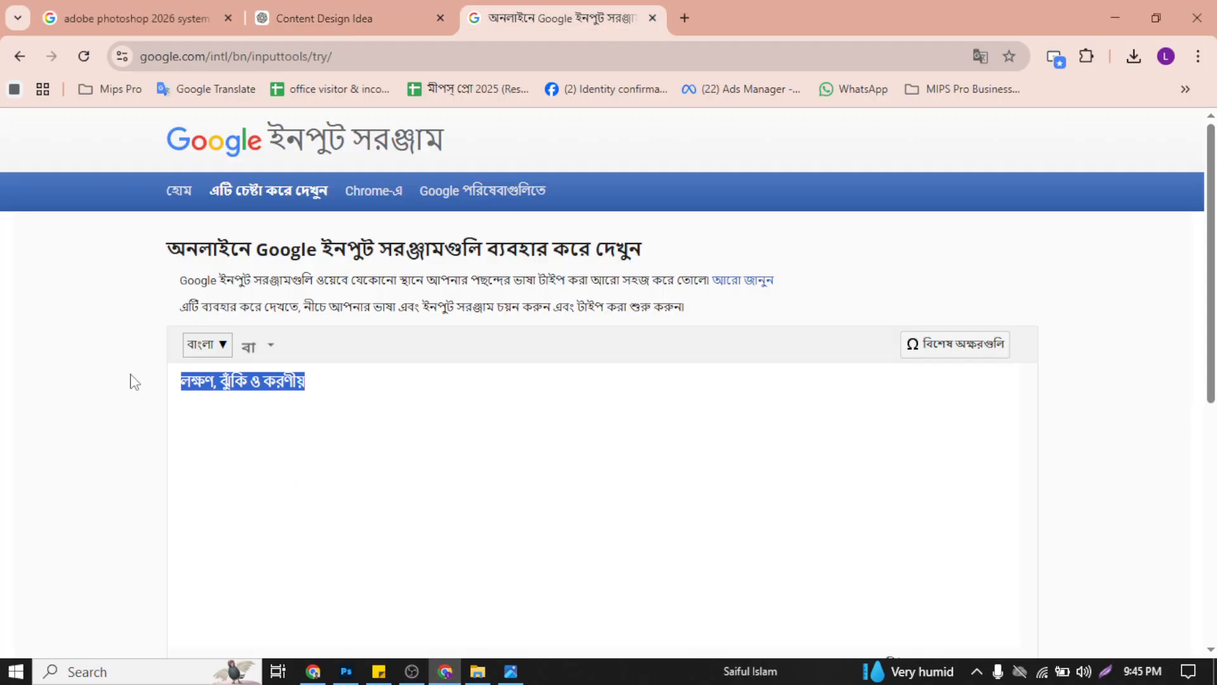
Step: Minimise the browser, launch Avro Keyboard from the desktop and open its Unicode to Bijoy text converter
left_click(1095, 5)
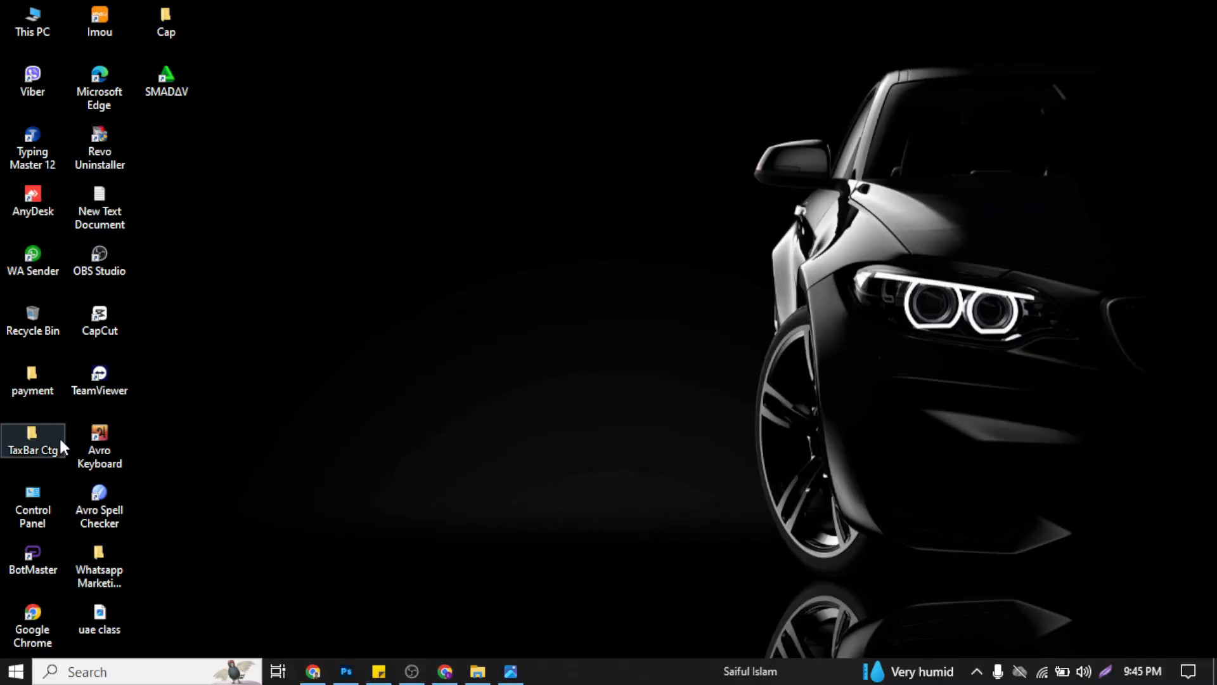
double_click(96, 432)
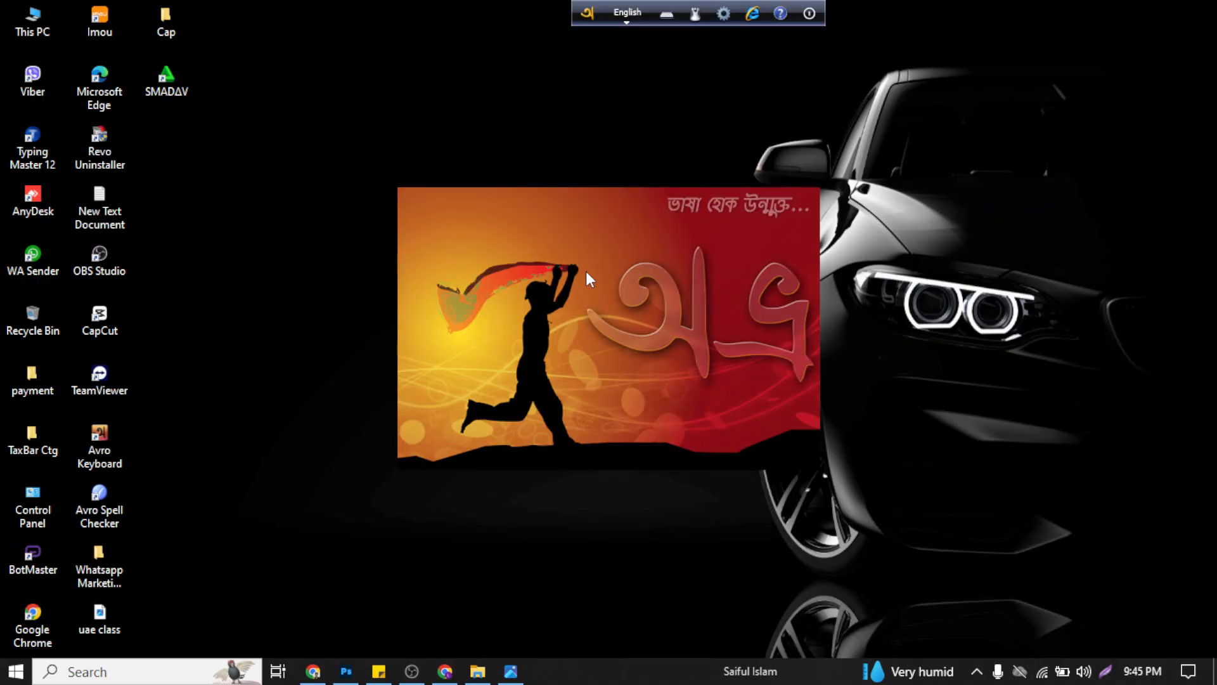
left_click(725, 20)
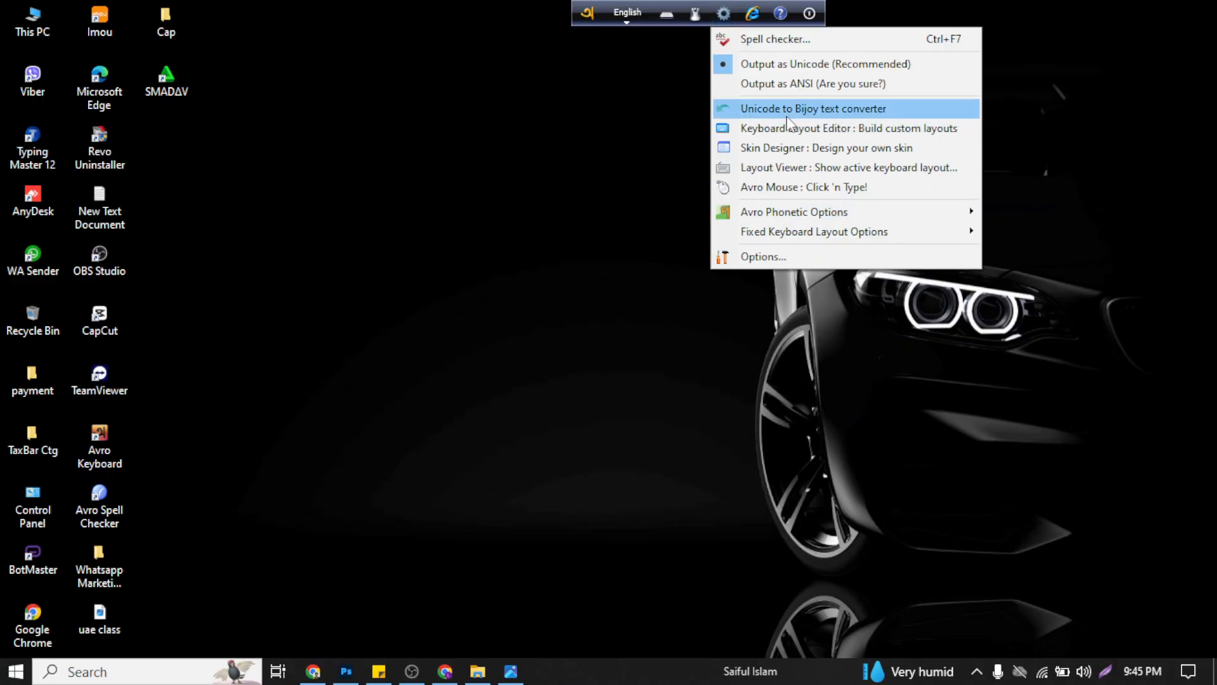
left_click(761, 109)
Step: Paste the subtitle "লক্ষণ, ঝুঁকি ও করণীয়" into the converter, convert it to Bijoy encoding and copy the converted text
key("ctrl+v")
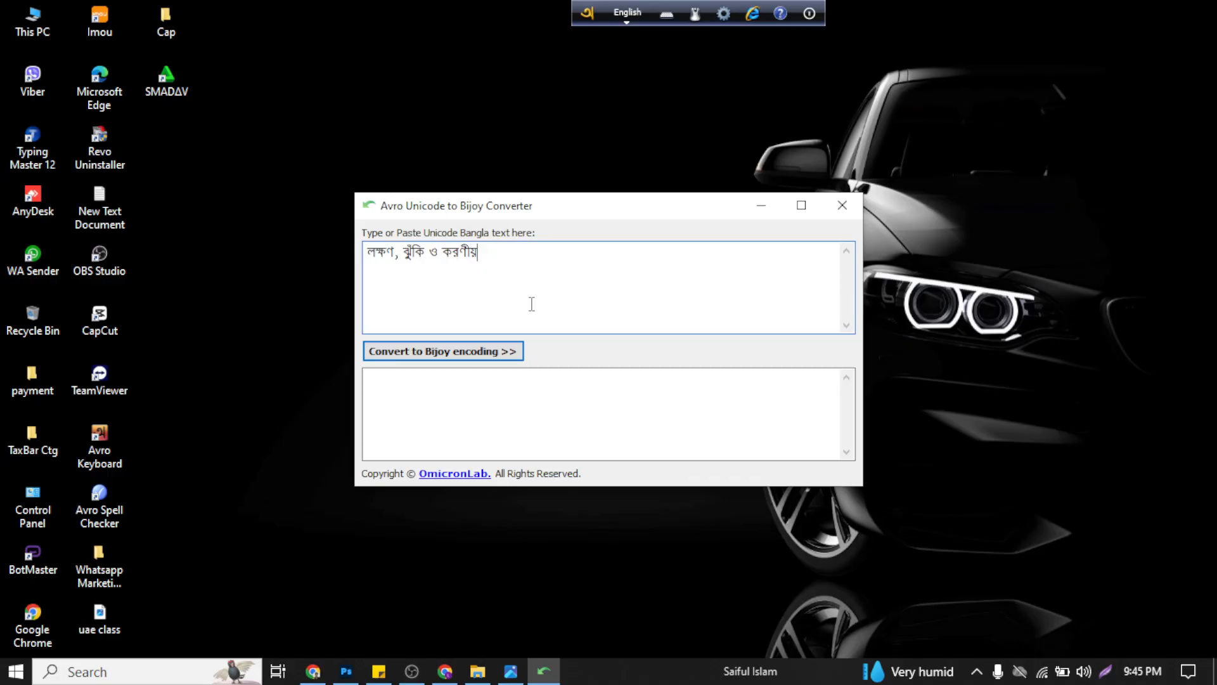
left_click(489, 353)
left_click_drag(515, 386, 272, 380)
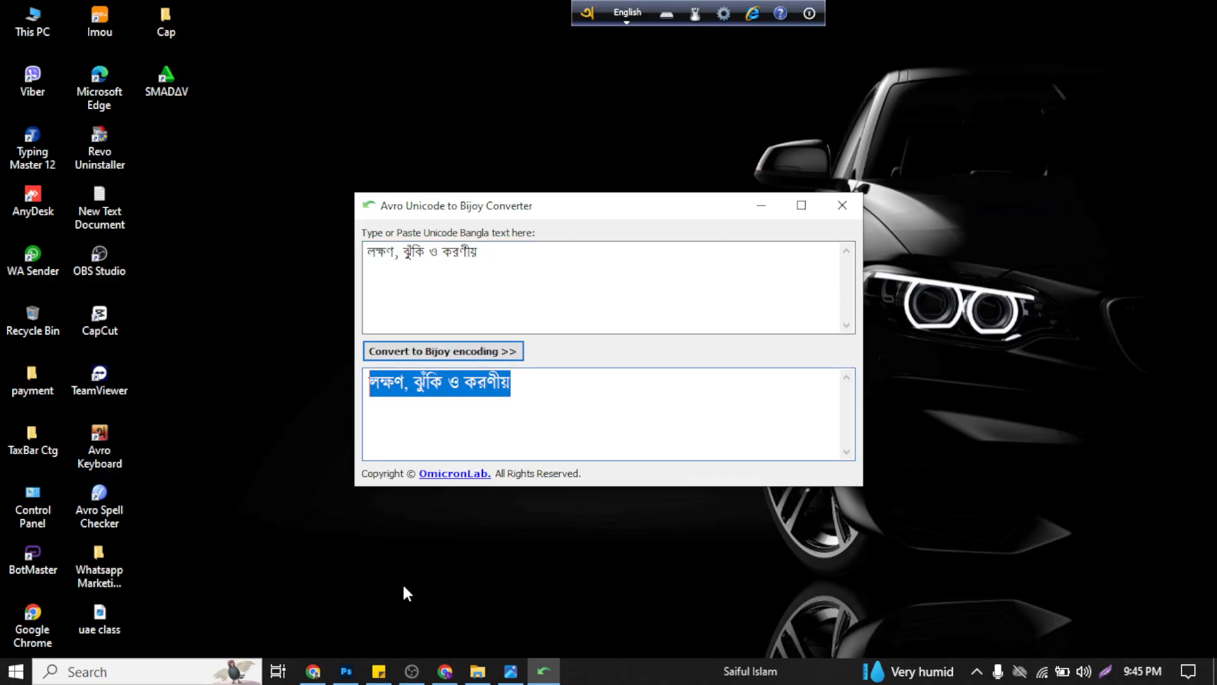
Step: Back in Photoshop, add the converted subtitle as a new text layer and move it onto the yellow band beneath the title
left_click(346, 671)
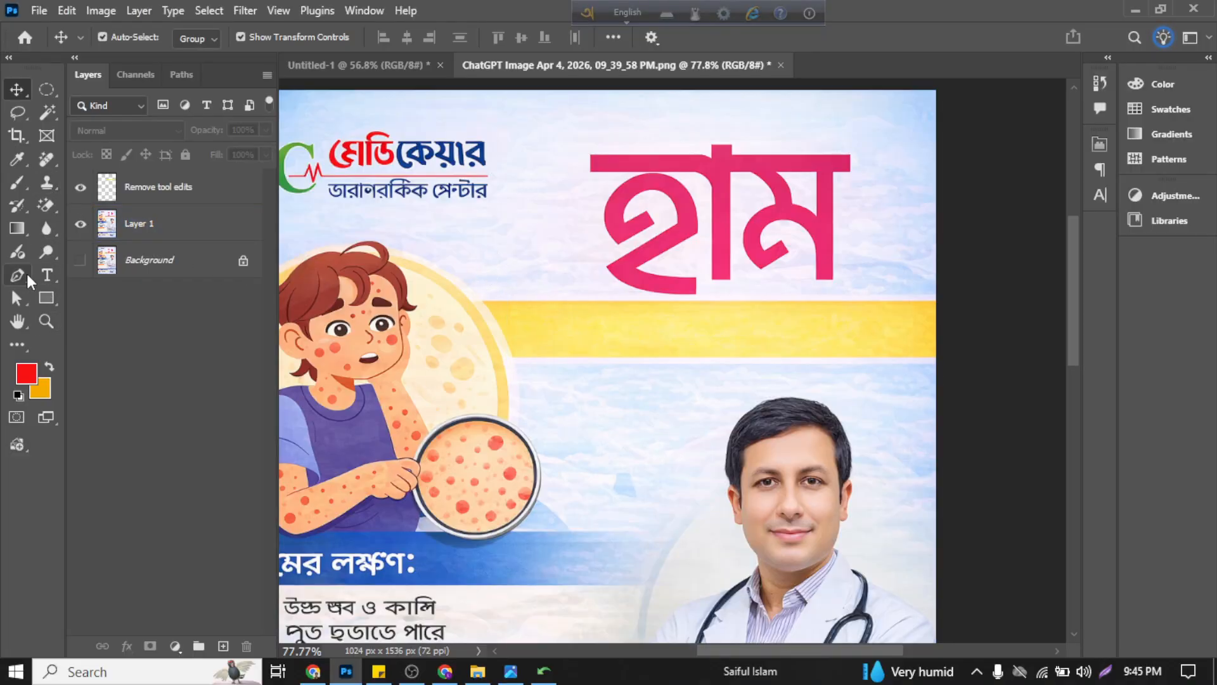
left_click(47, 274)
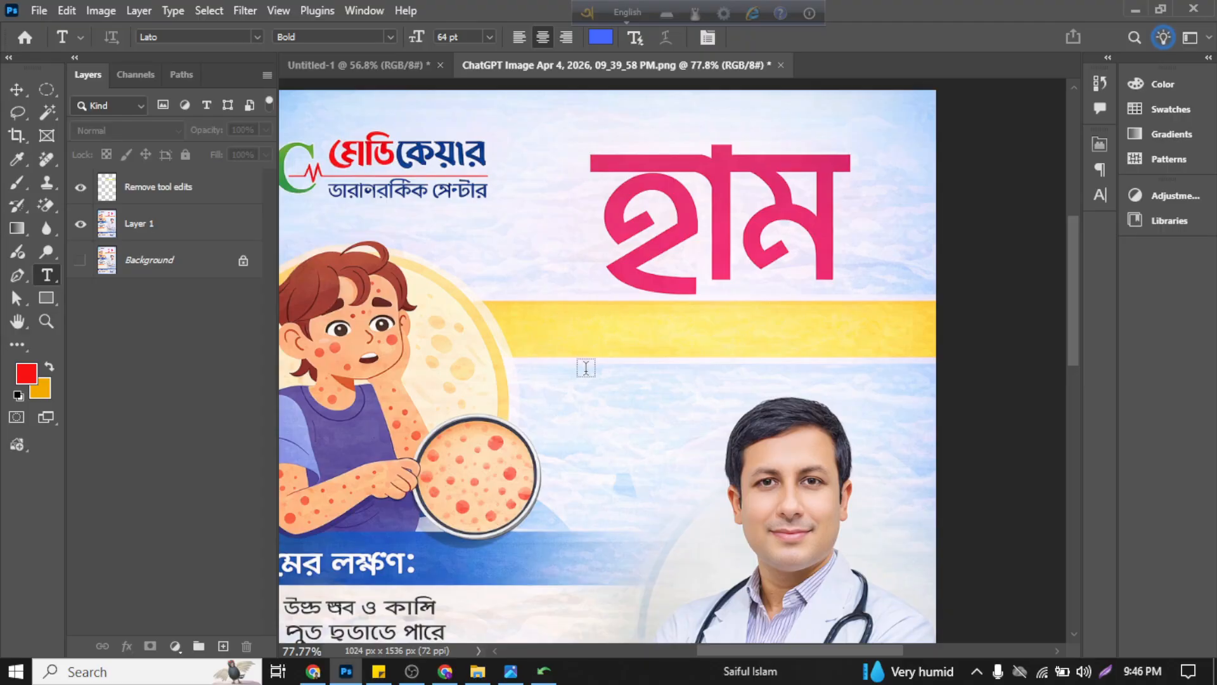
left_click(561, 334)
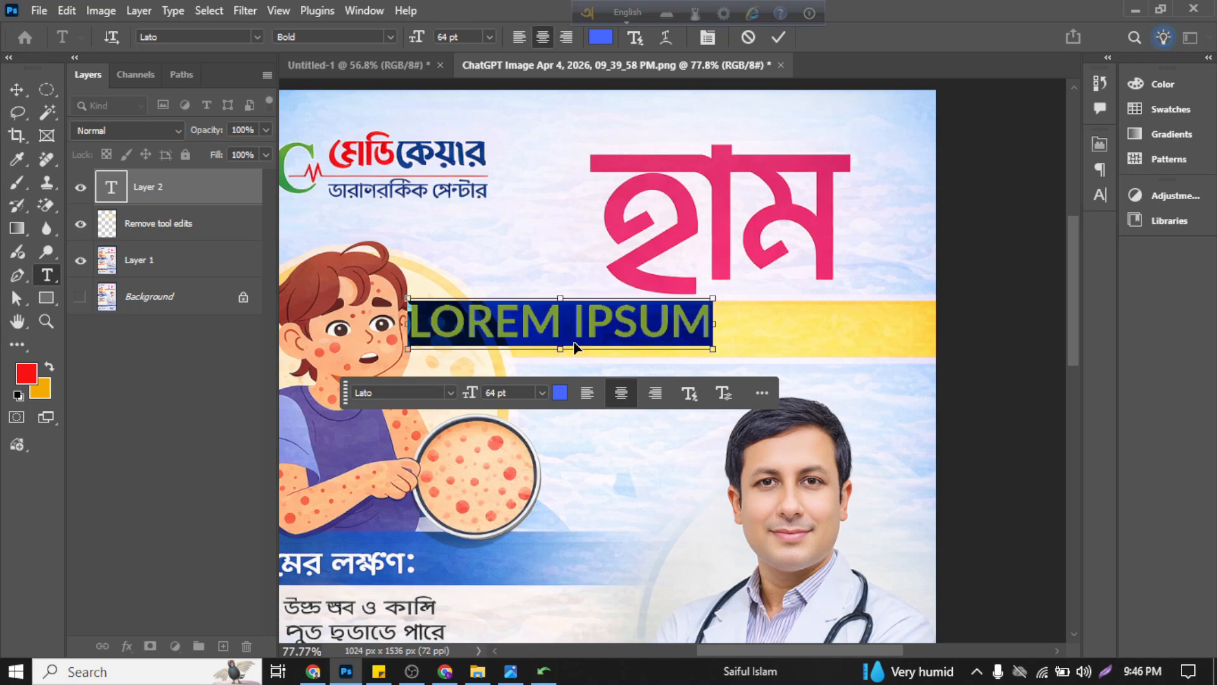
key("ctrl+v")
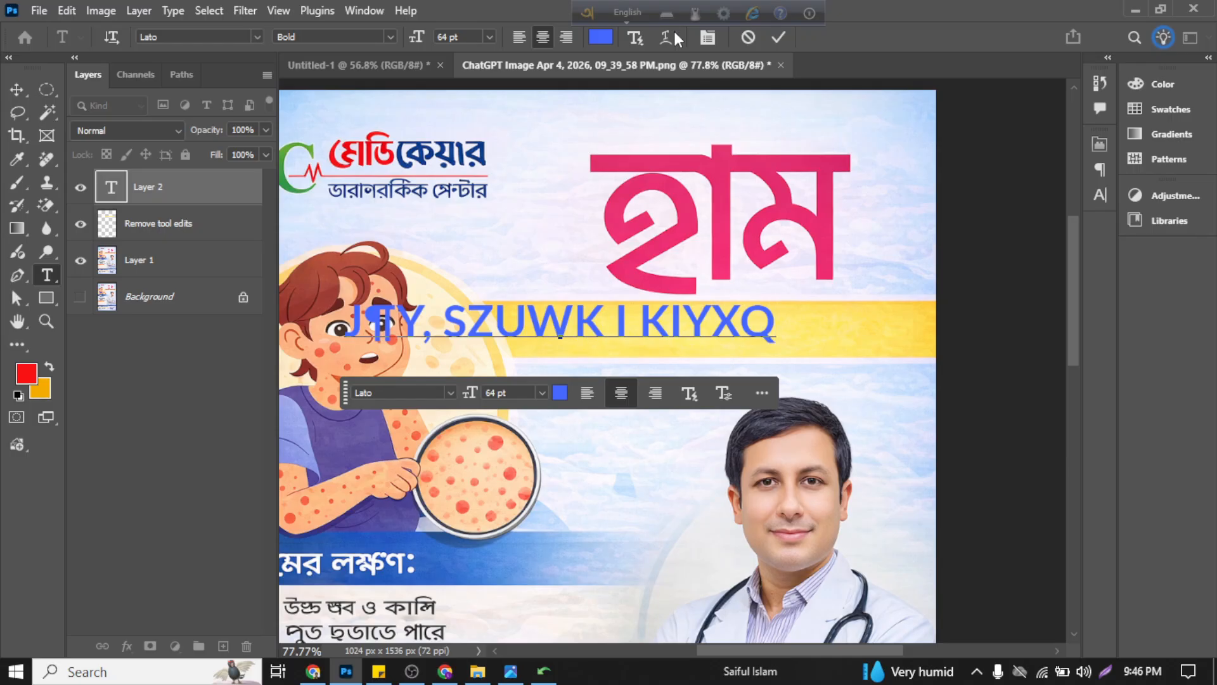
left_click(785, 38)
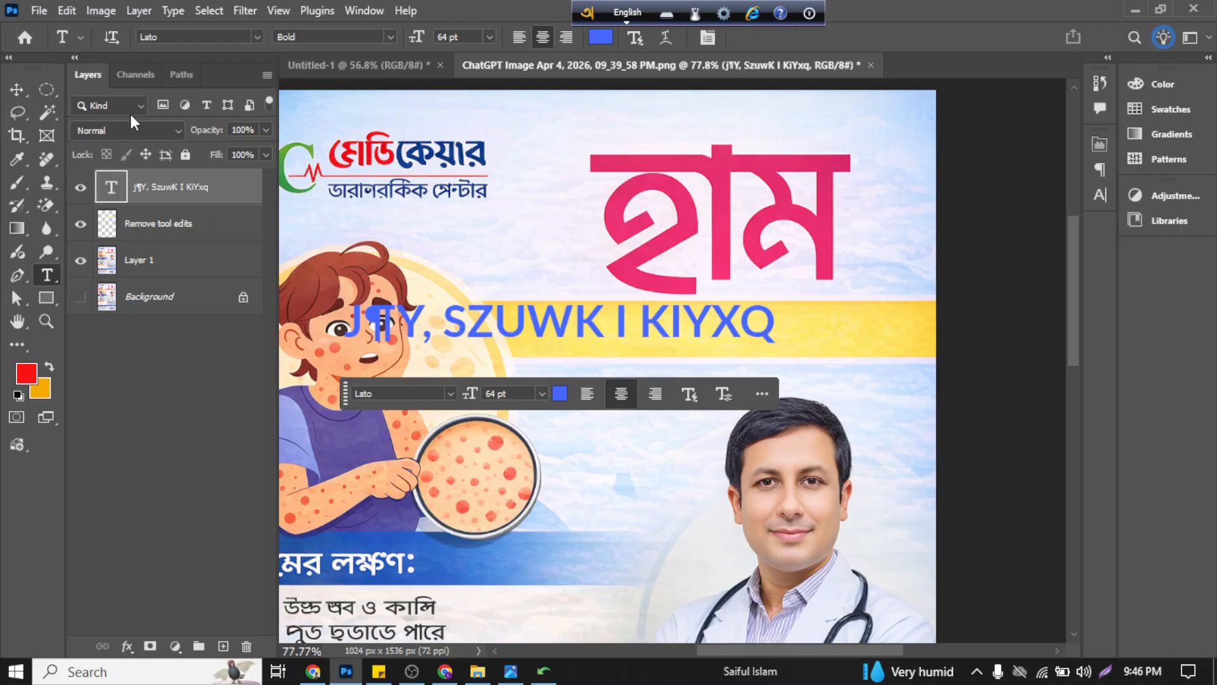
left_click(16, 89)
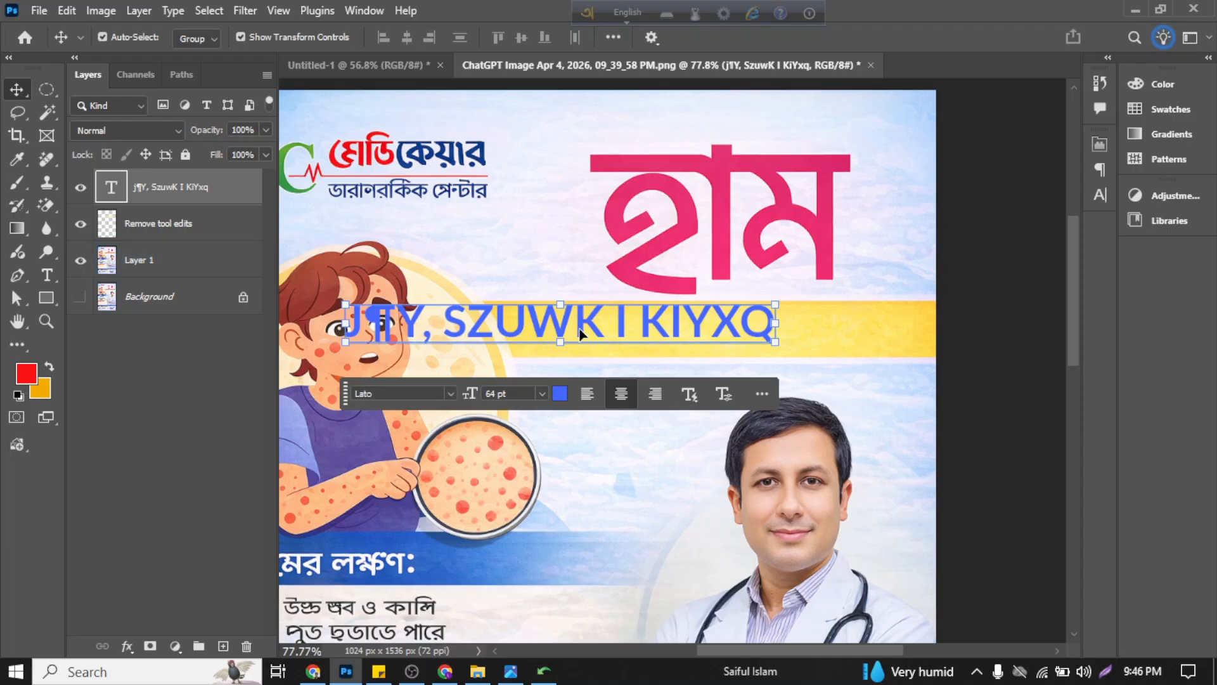
left_click_drag(579, 331, 740, 337)
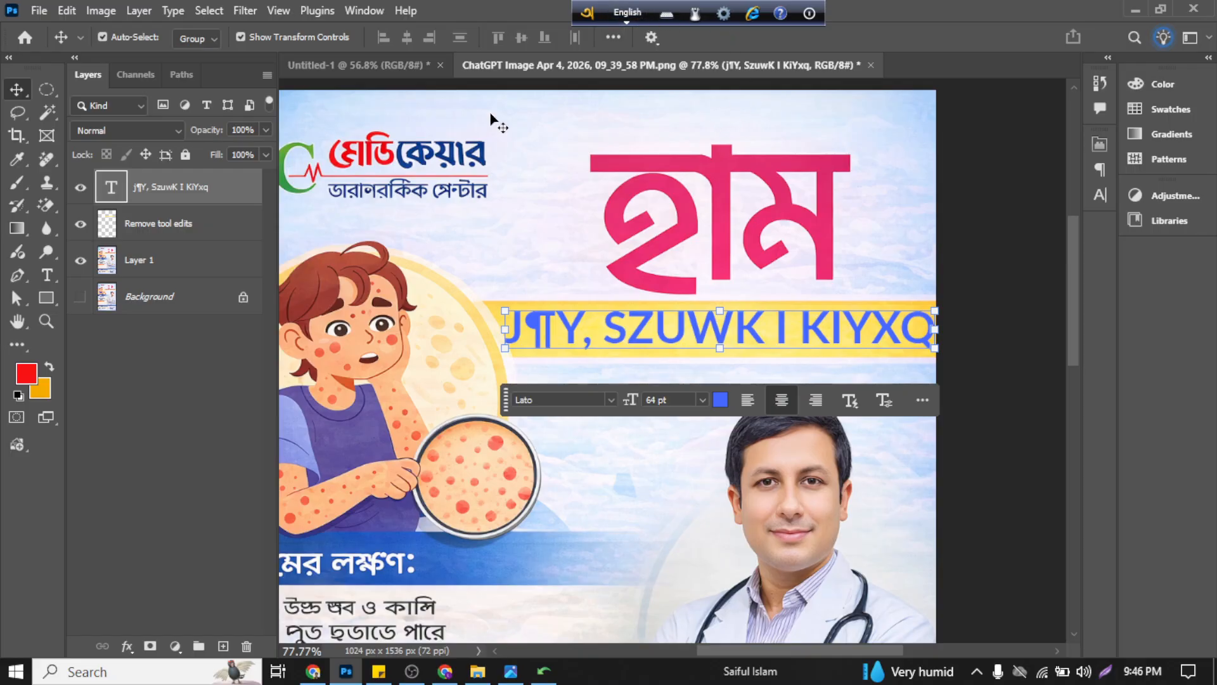
Step: Select the subtitle text on the yellow band and set its font to Li Alinur Tatsama ANSI V2 from the serif fonts
double_click(110, 186)
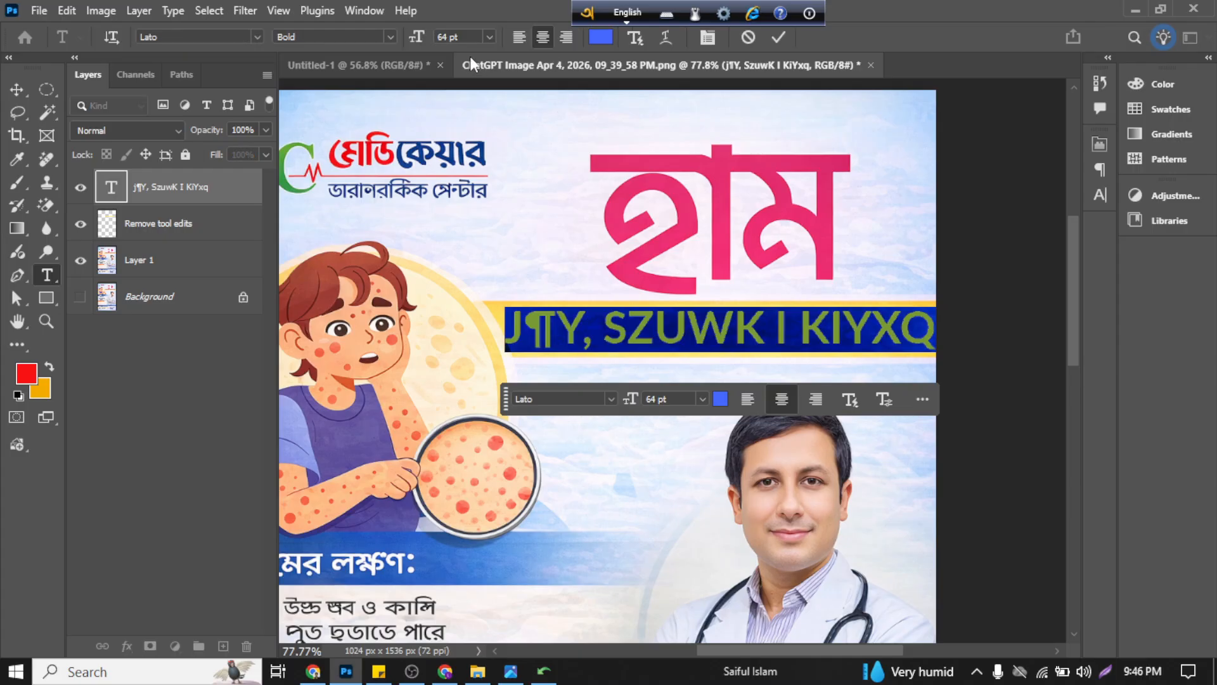
left_click(254, 34)
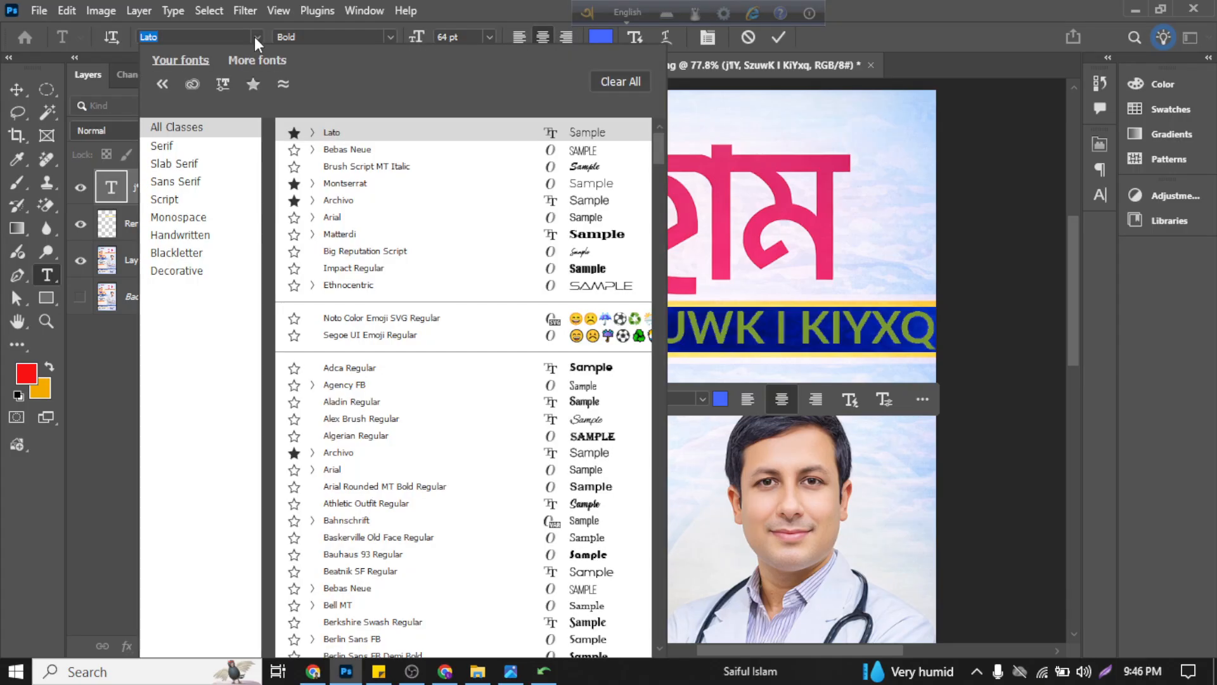
left_click(189, 152)
scroll(564, 389, "down", 3)
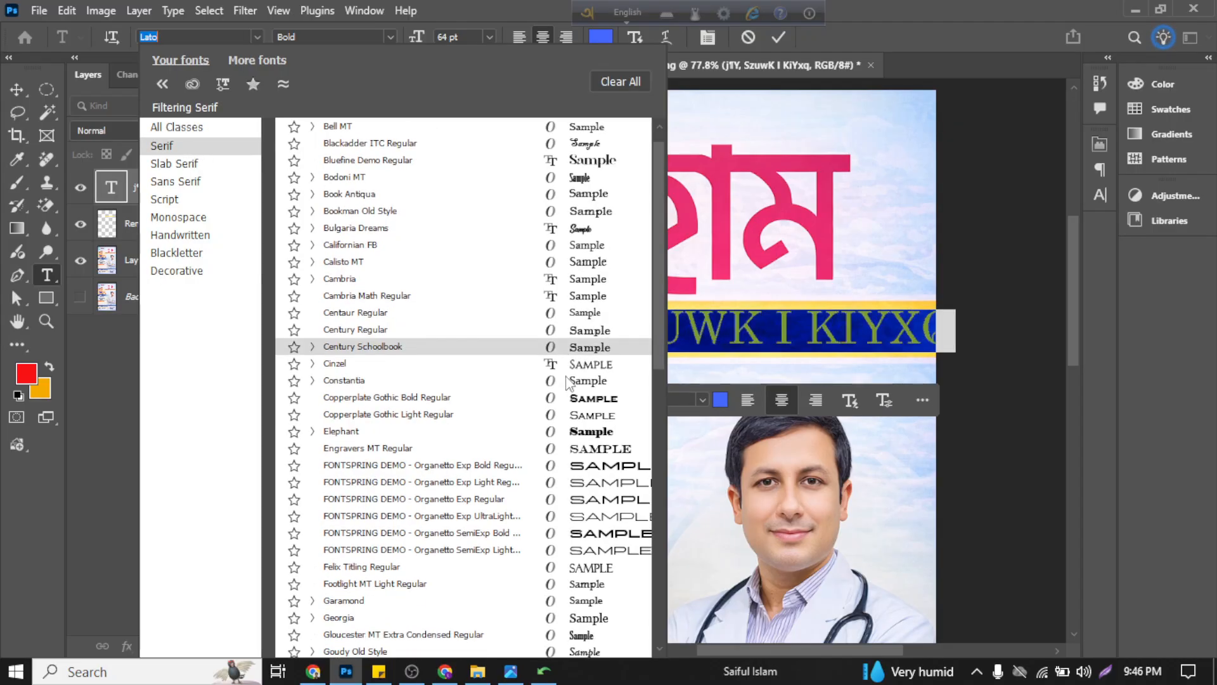
scroll(564, 388, "down", 4)
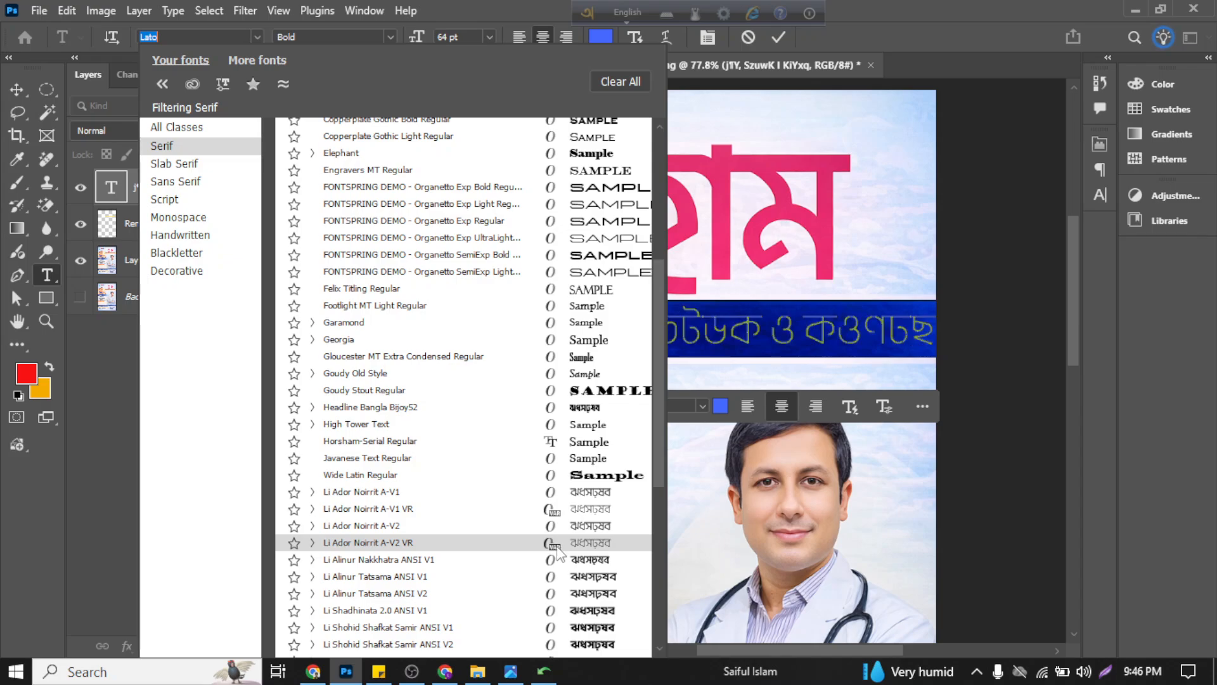
scroll(550, 622, "down", 1)
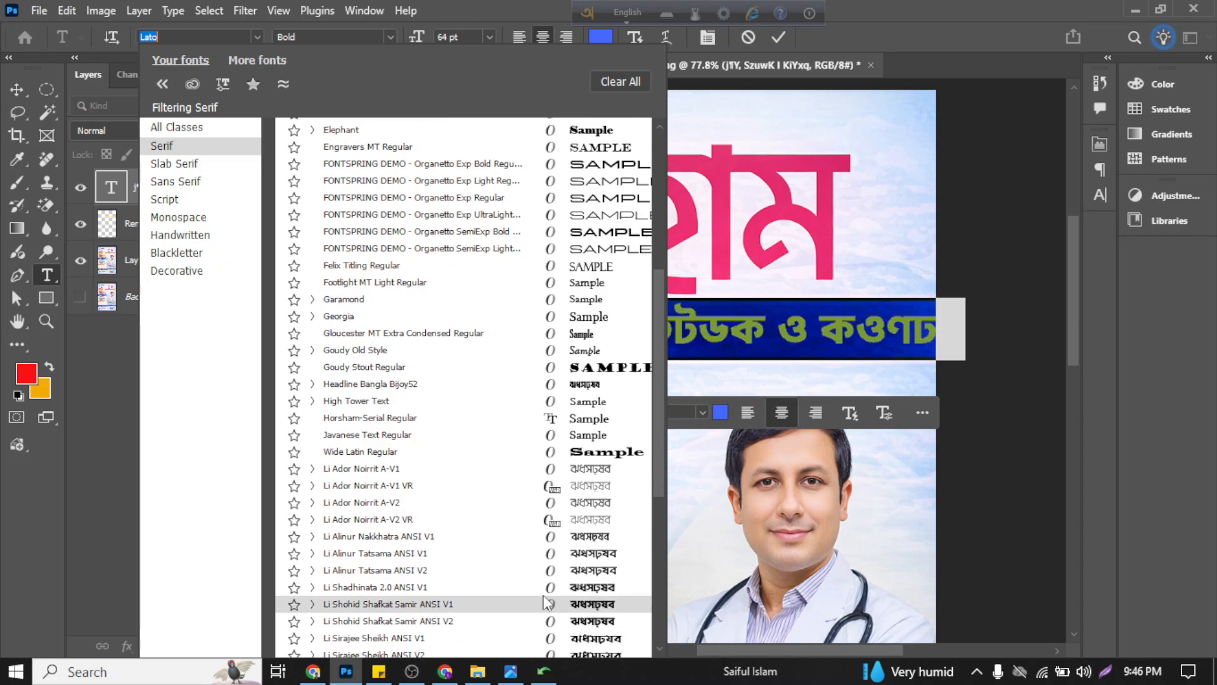
scroll(550, 571, "down", 1)
scroll(549, 564, "down", 3)
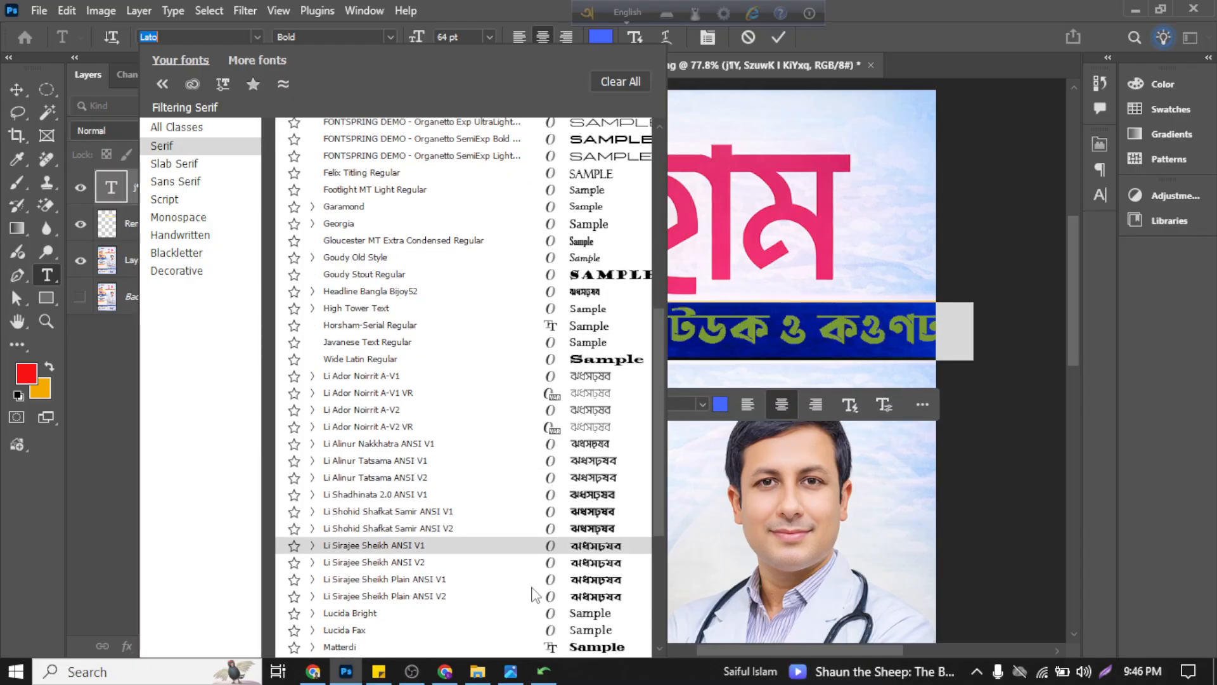
scroll(532, 589, "down", 2)
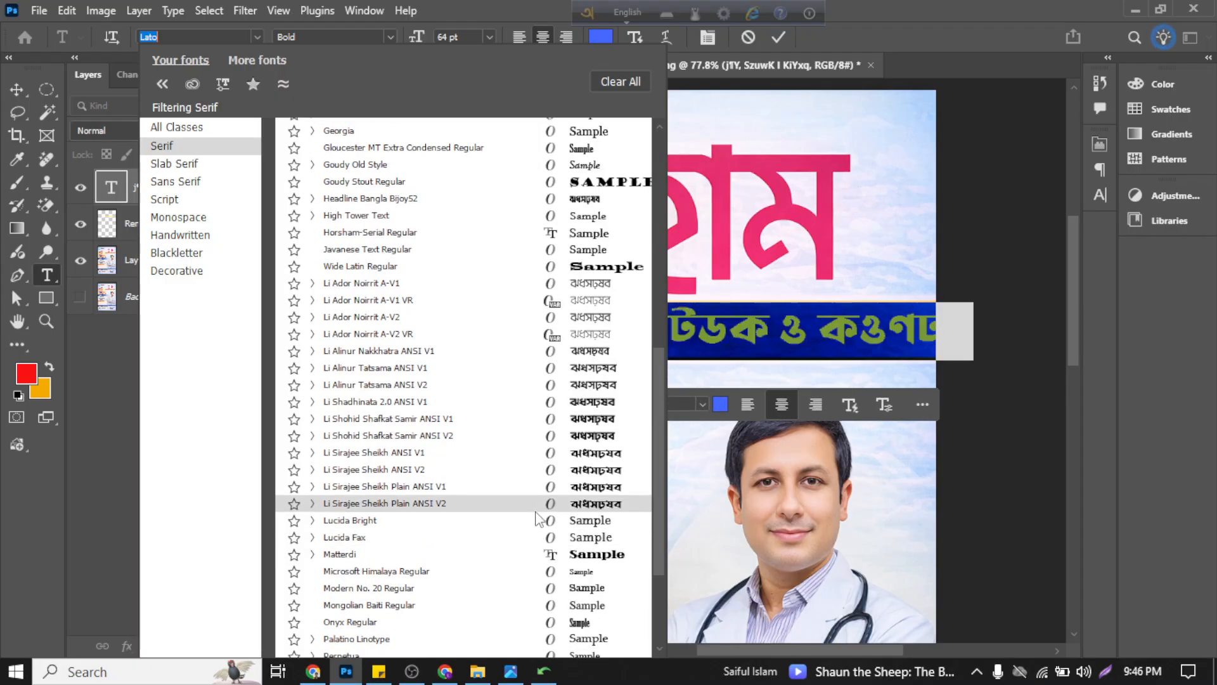
scroll(535, 561, "down", 1)
scroll(534, 558, "down", 5)
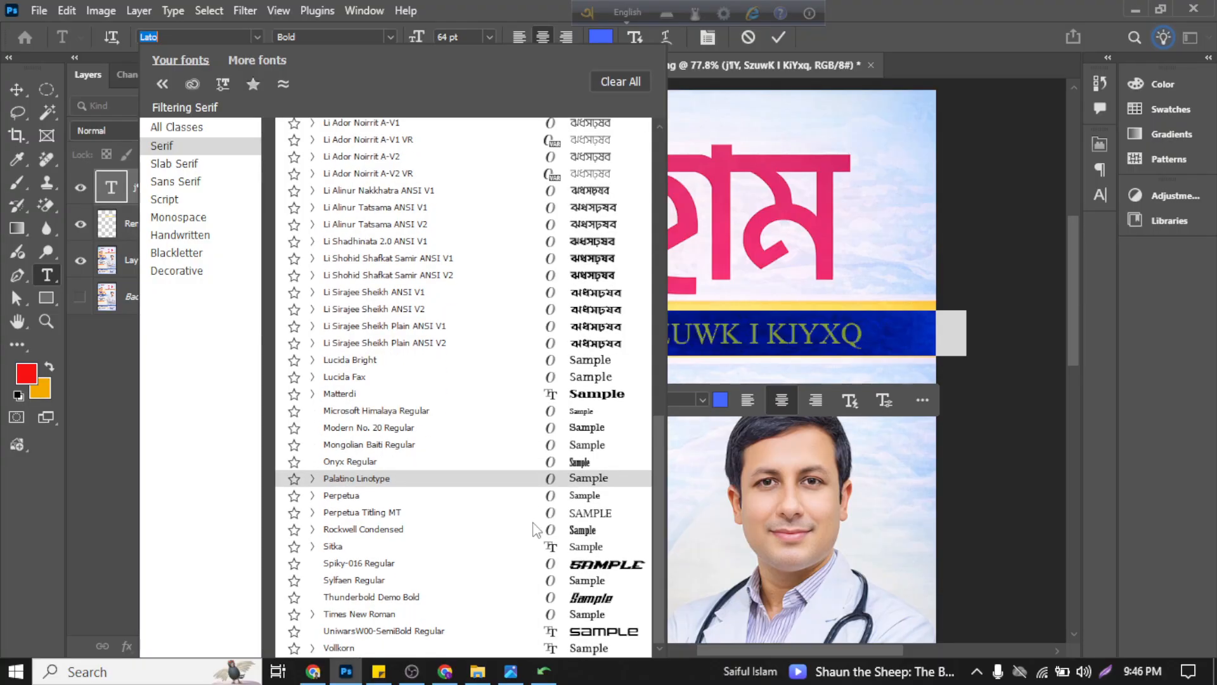
scroll(535, 520, "up", 3)
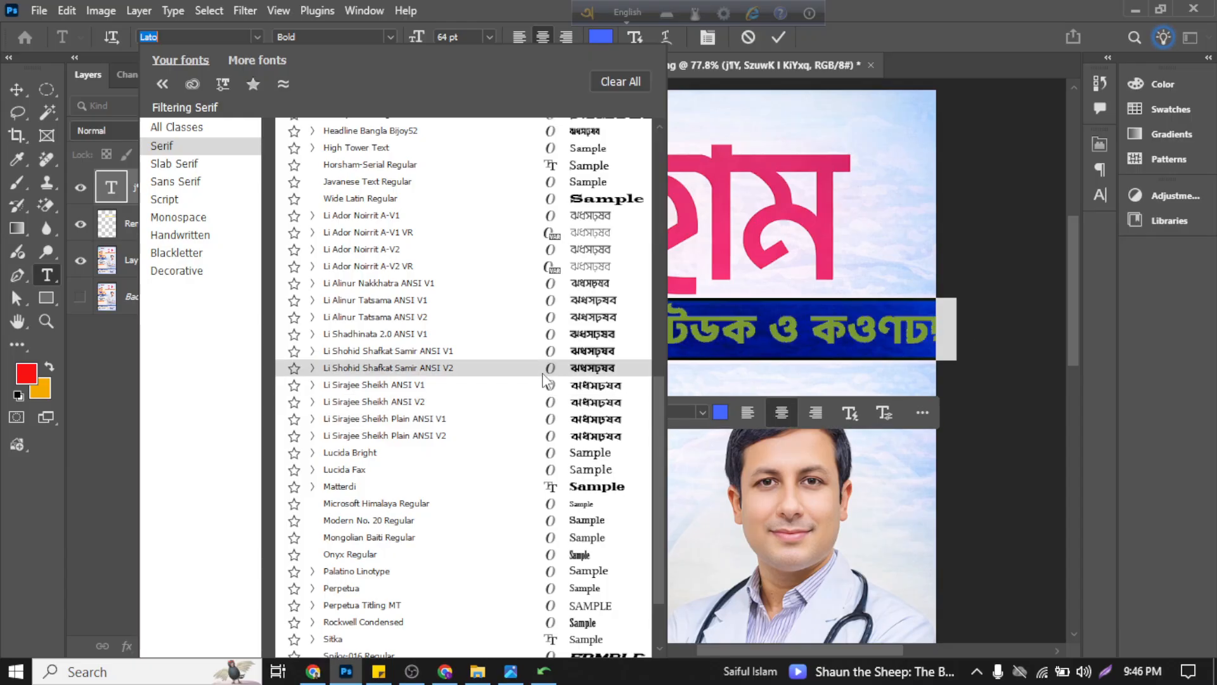
scroll(544, 380, "up", 1)
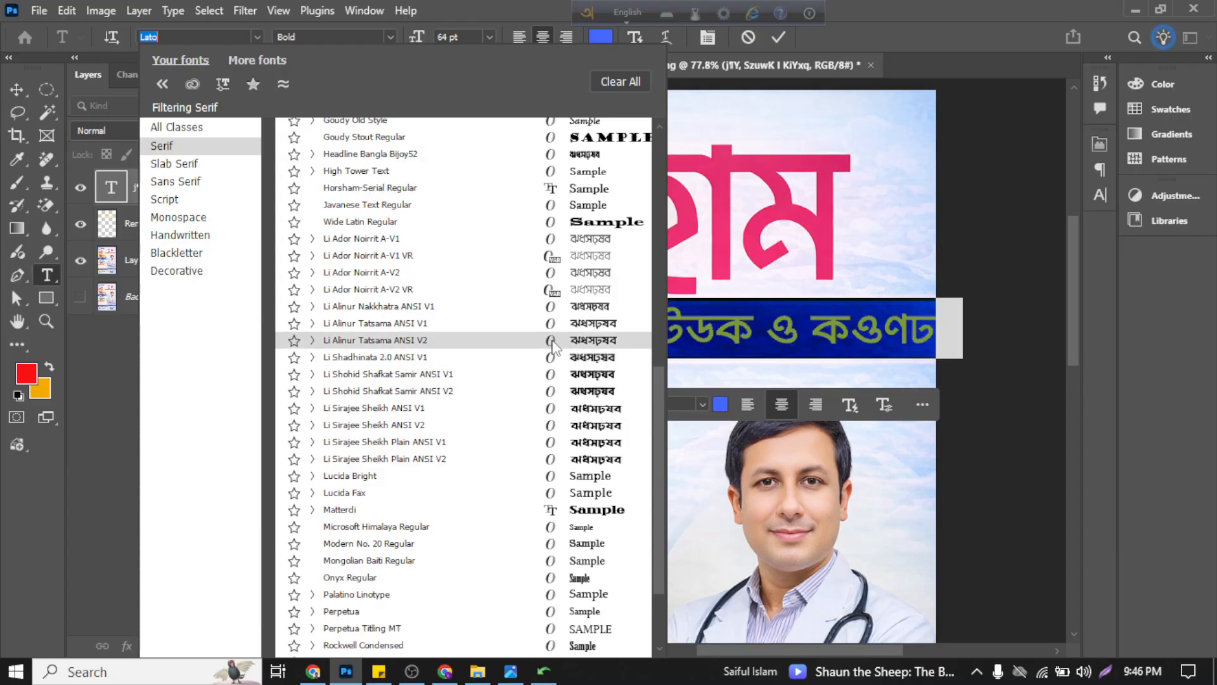
left_click(553, 340)
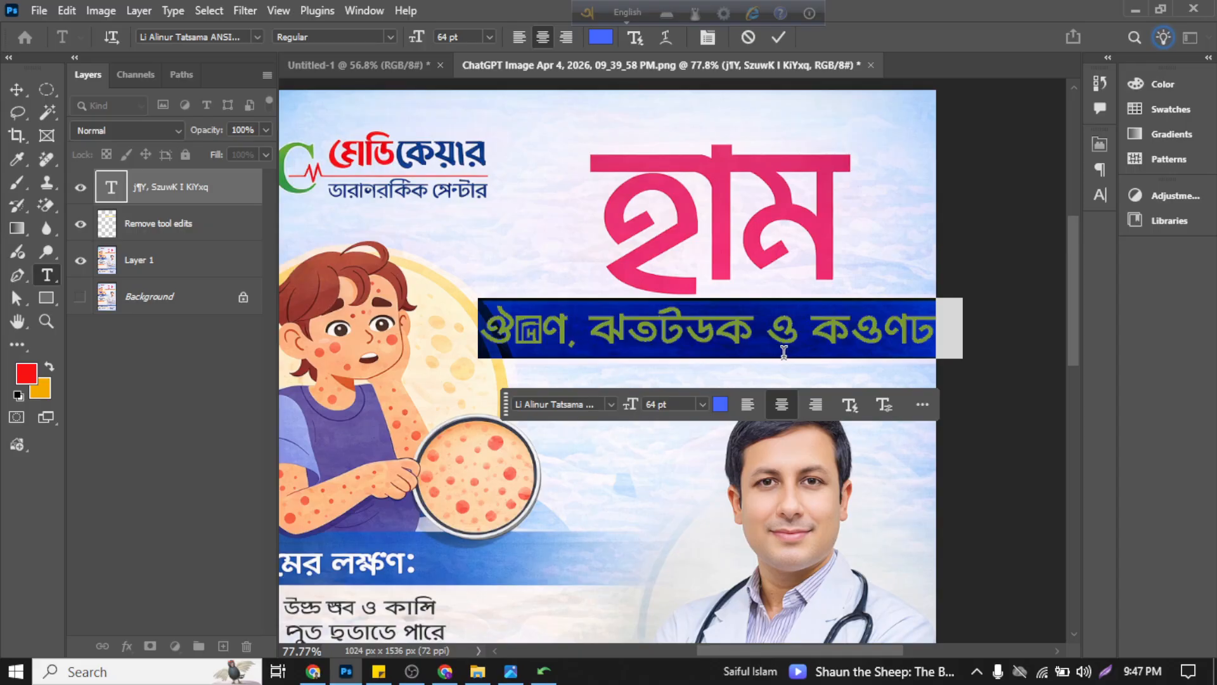
Step: Turn off All Caps for the subtitle, change its font to Li Alinur Tatsama ANSI V1 Regular and commit the text edit
left_click(707, 38)
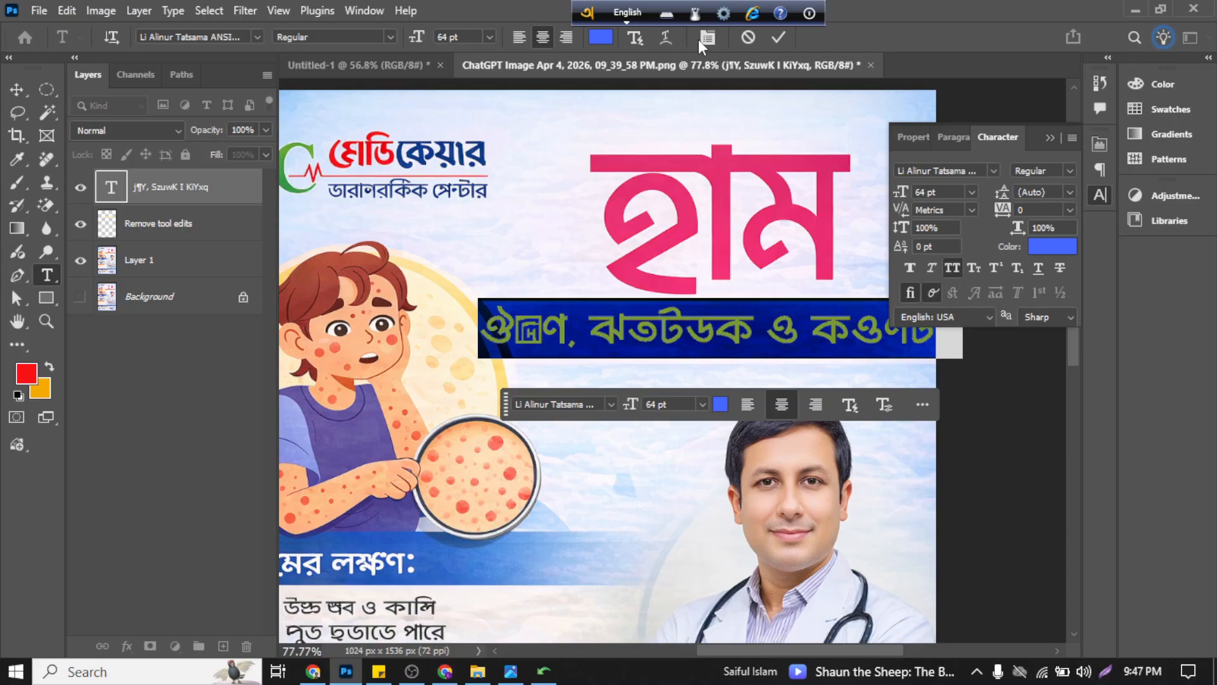
left_click(954, 268)
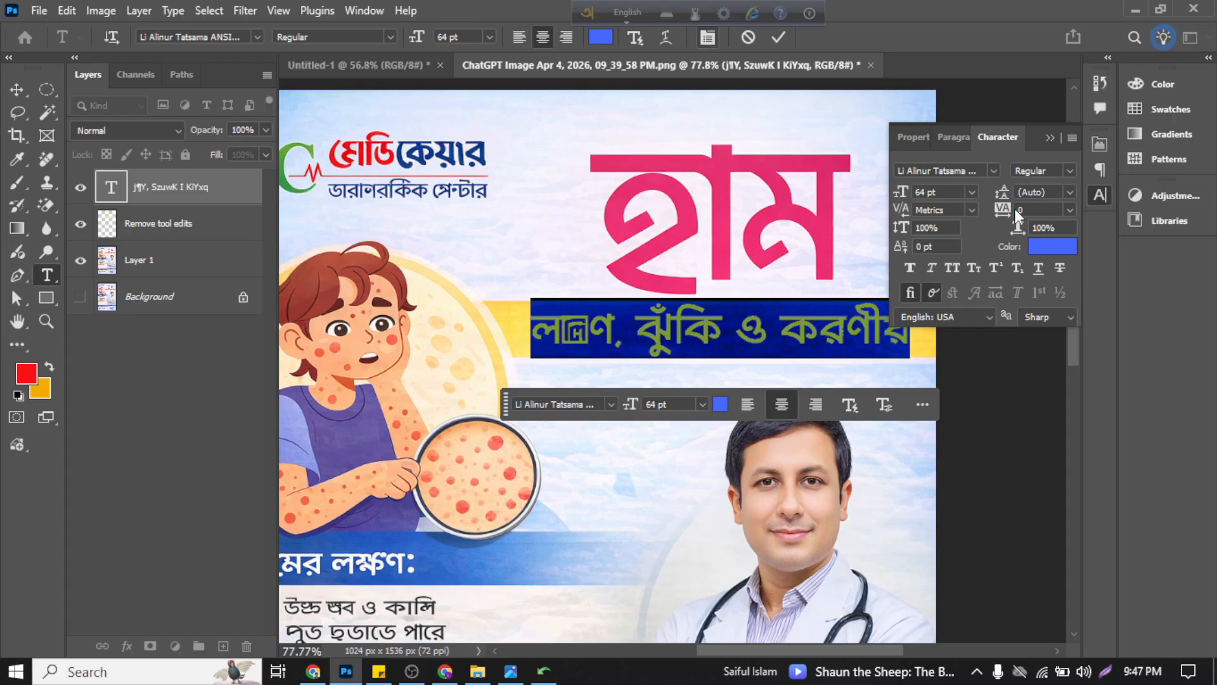
left_click(994, 171)
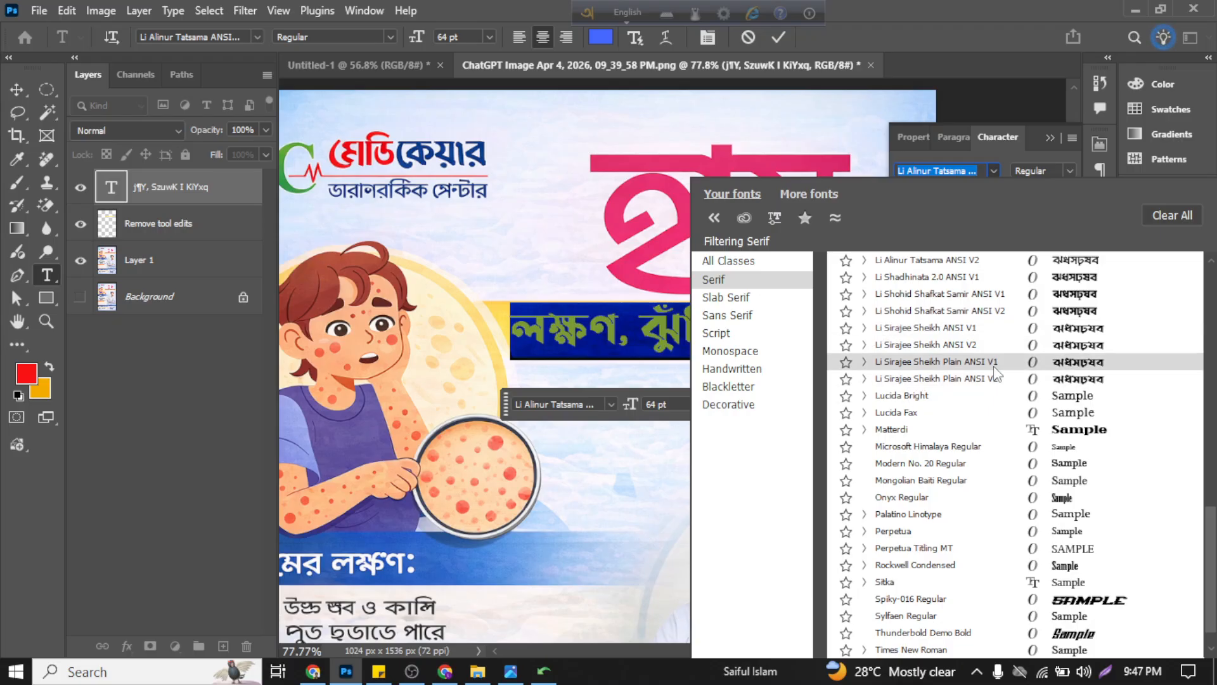
left_click(864, 379)
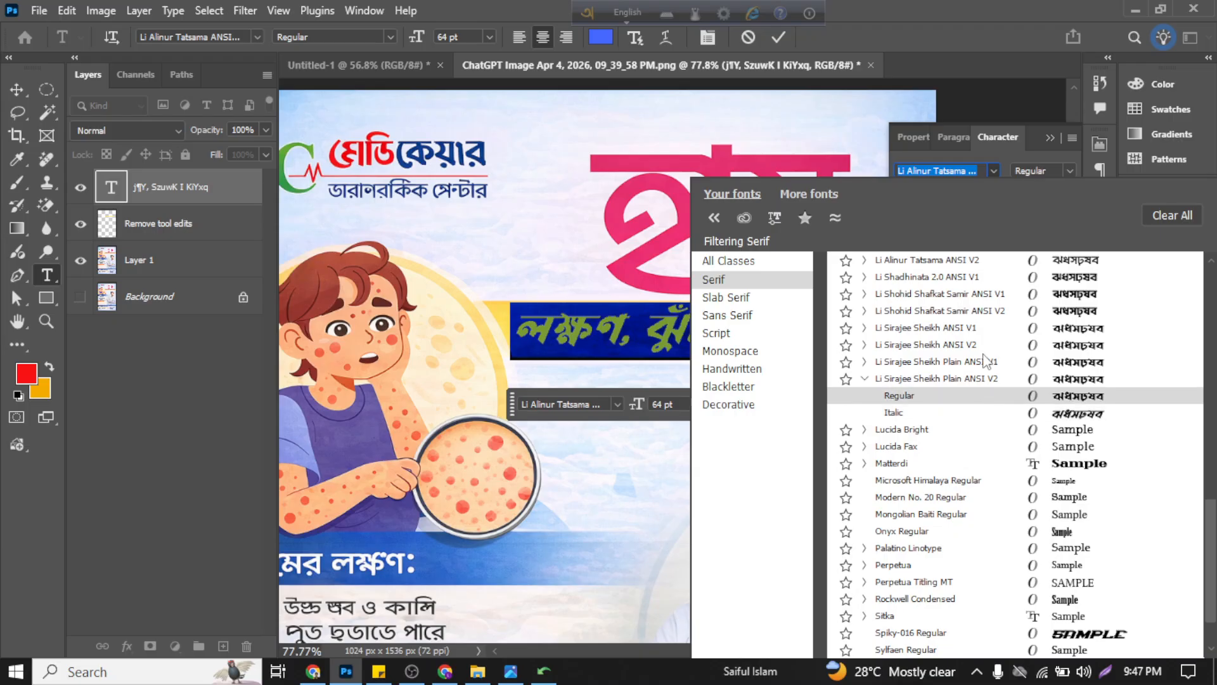
scroll(989, 362, "up", 1)
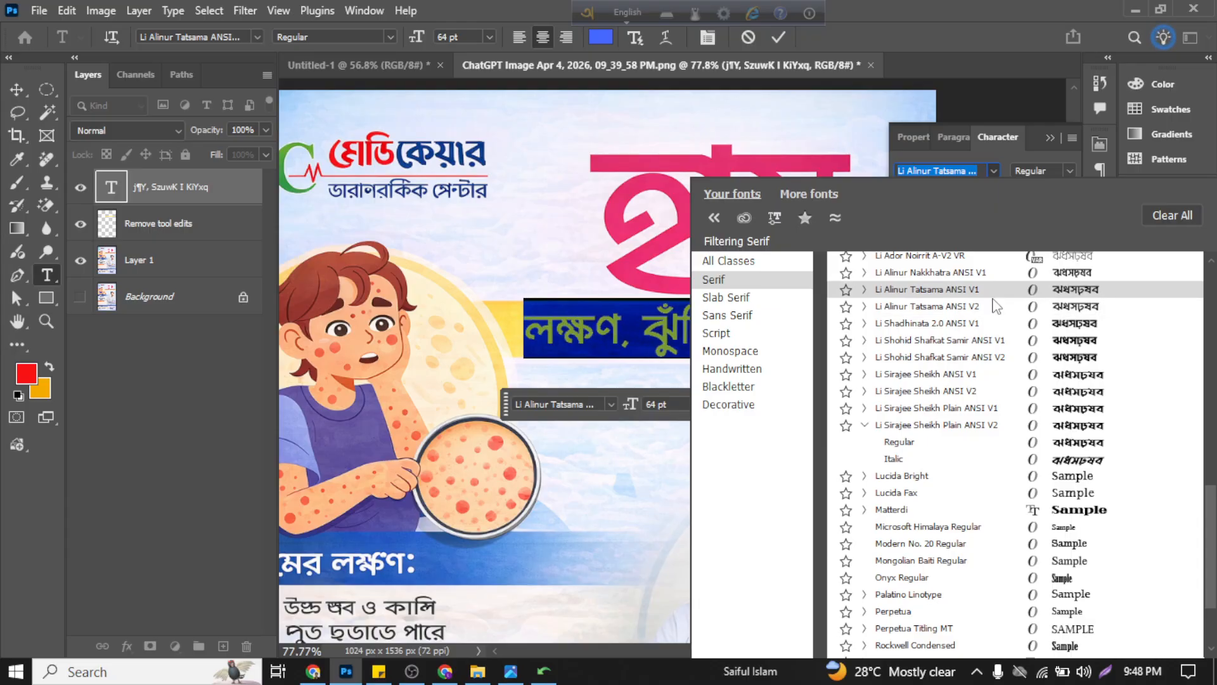
left_click(865, 290)
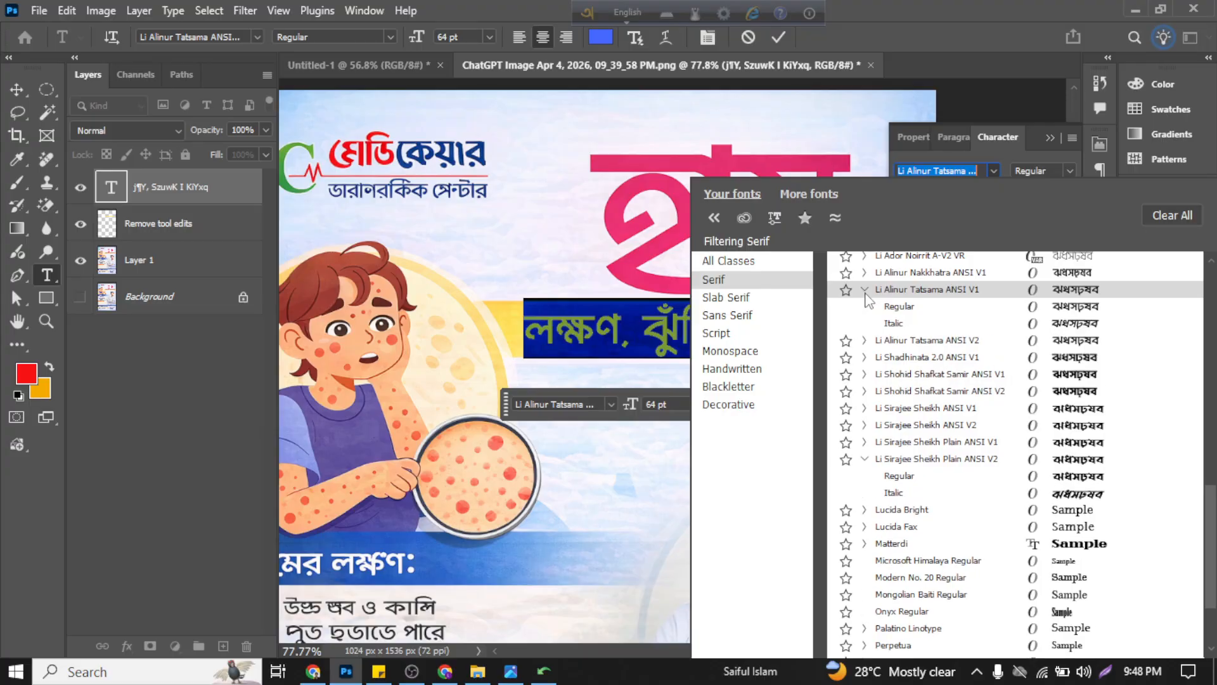
left_click(914, 311)
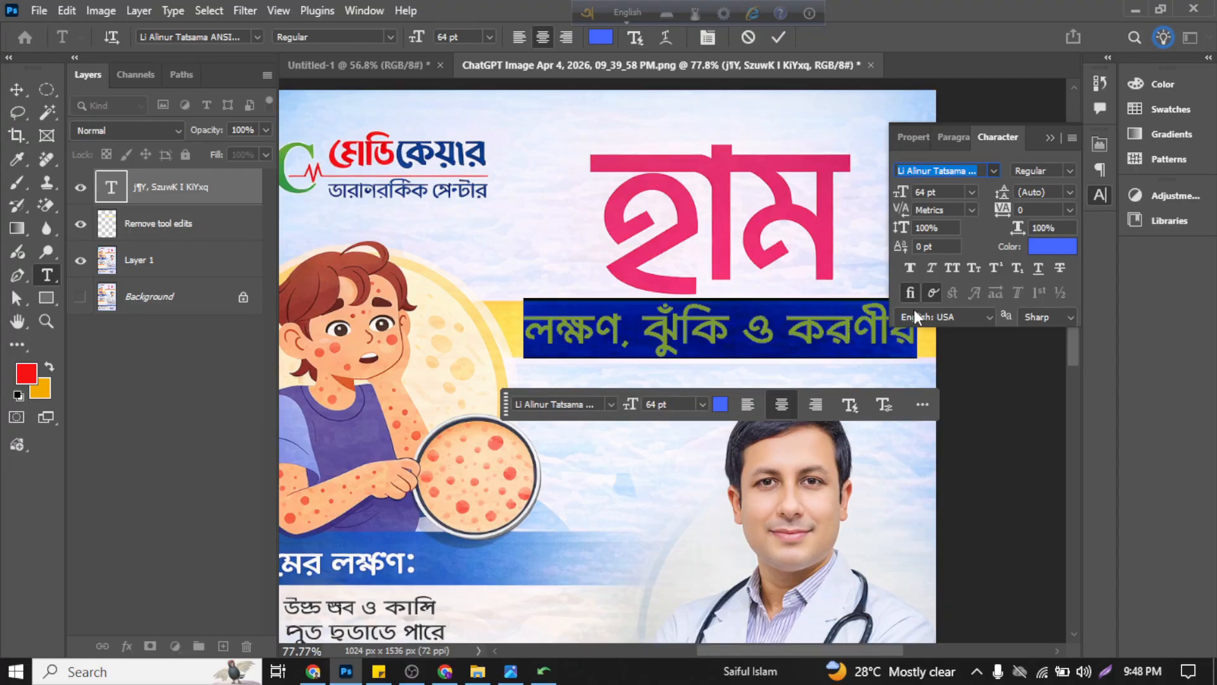
left_click(777, 40)
key("v")
left_click(971, 393)
scroll(972, 394, "right", 3)
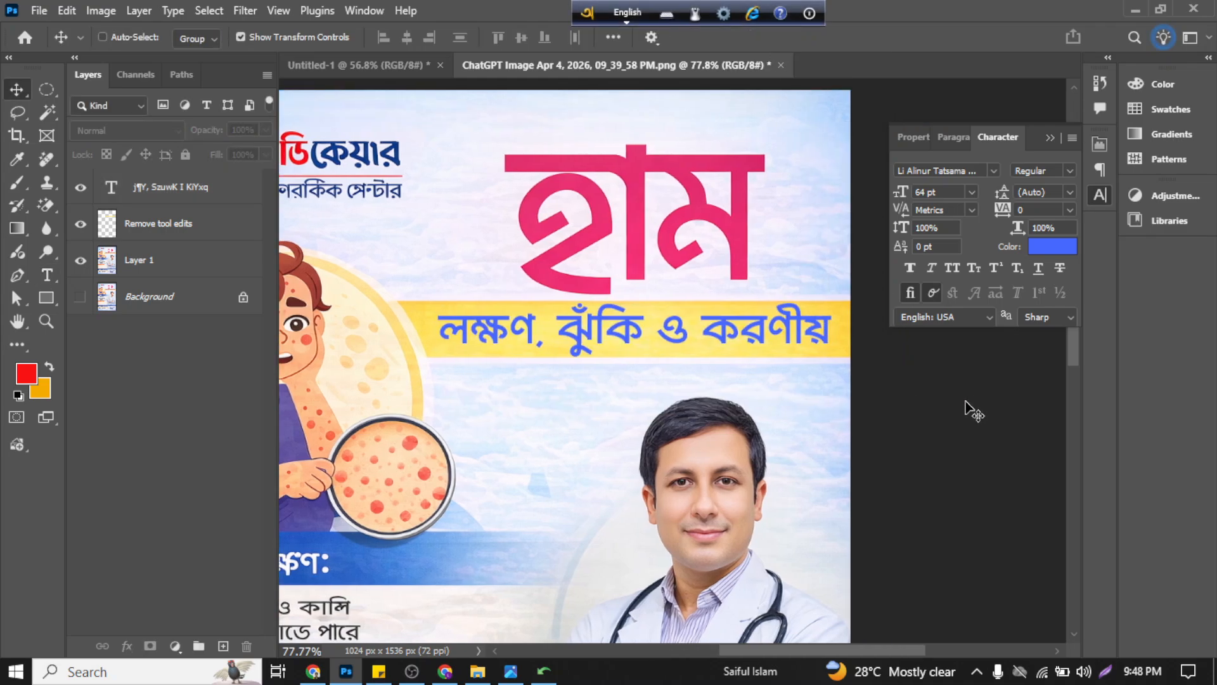
Step: With the Remove tool edits layer temporarily hidden, sample the old subtitle's dark red as the foreground colour using the Eyedropper
left_click(684, 336)
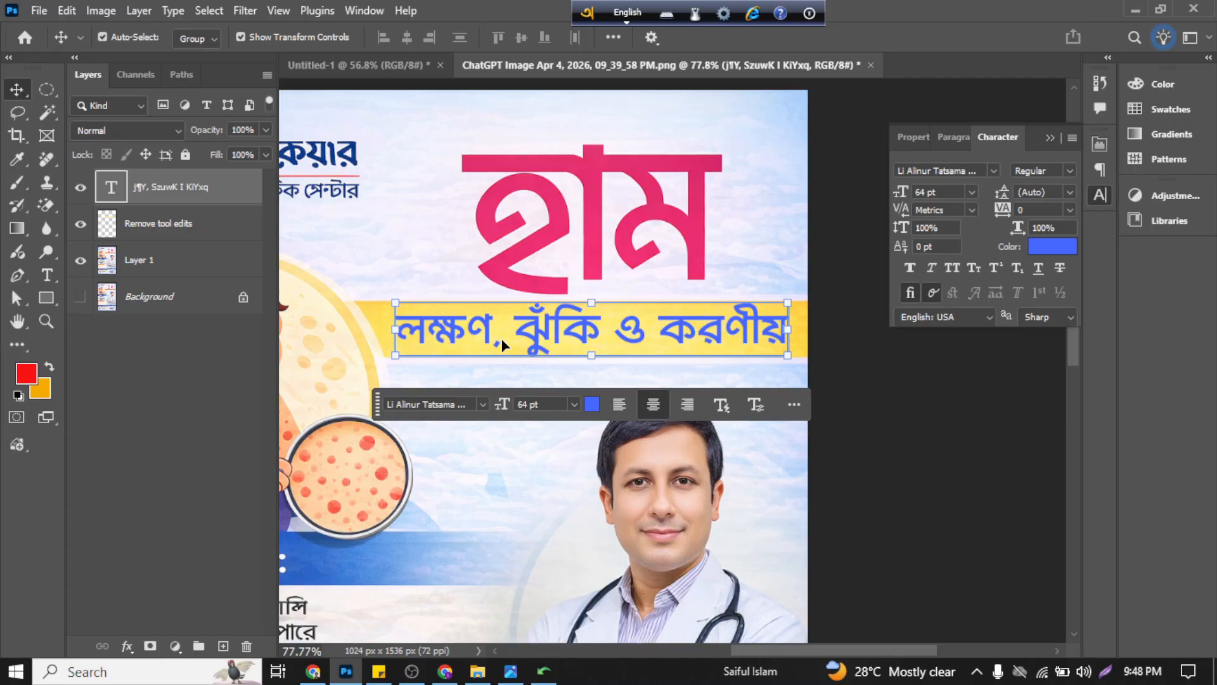
left_click(81, 223)
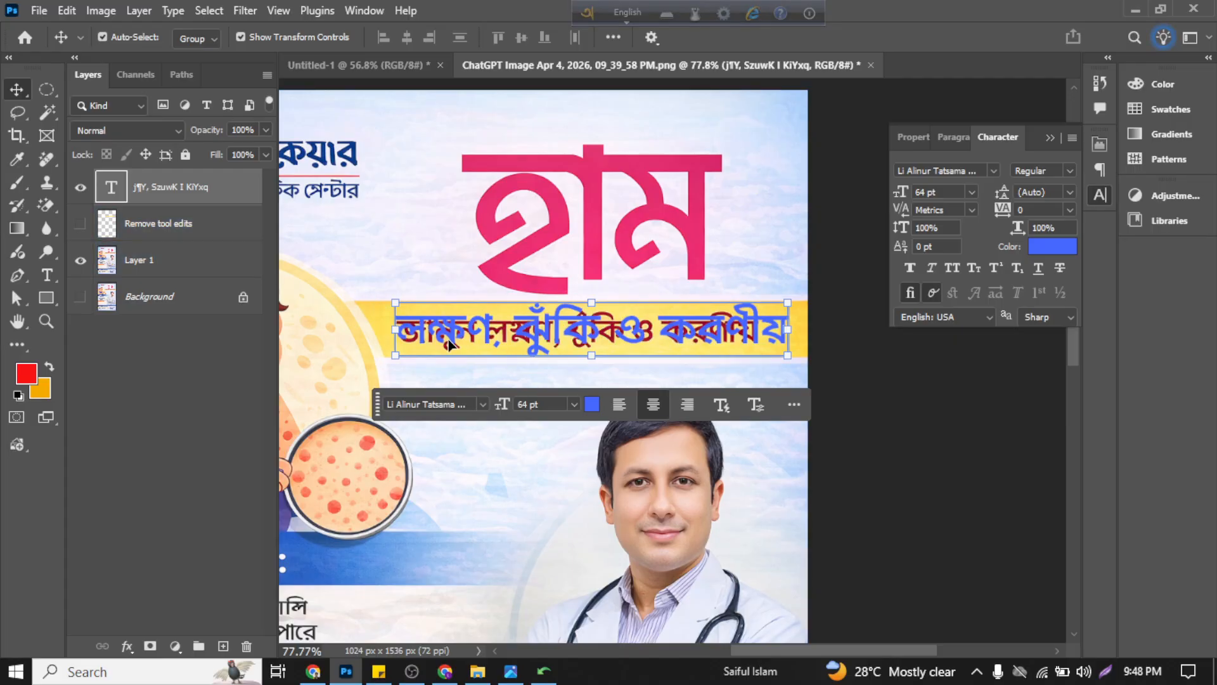
left_click(17, 158)
scroll(496, 356, "up", 2)
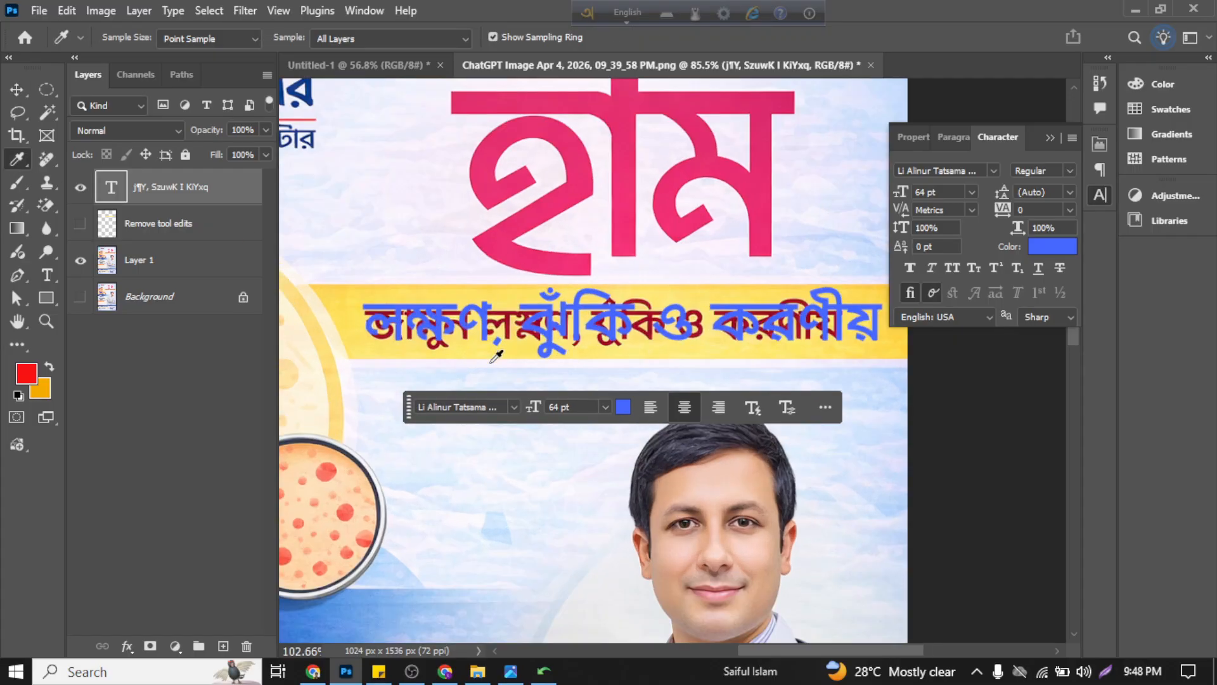
scroll(497, 356, "up", 6)
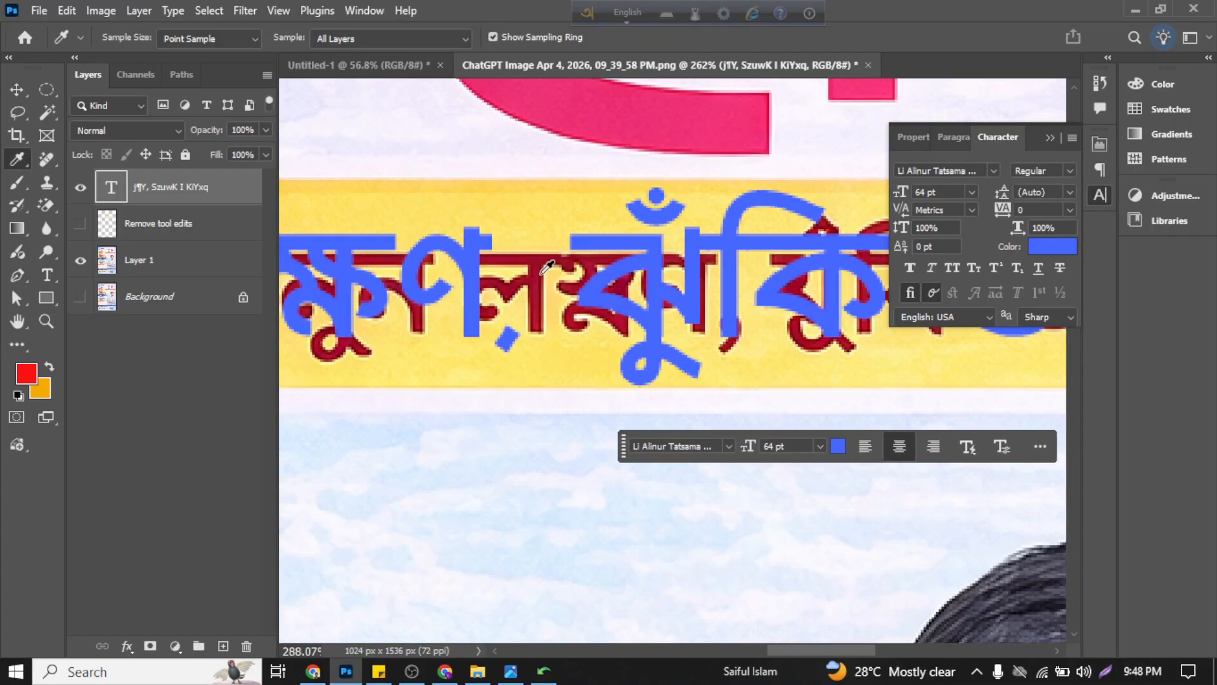
scroll(547, 266, "up", 4)
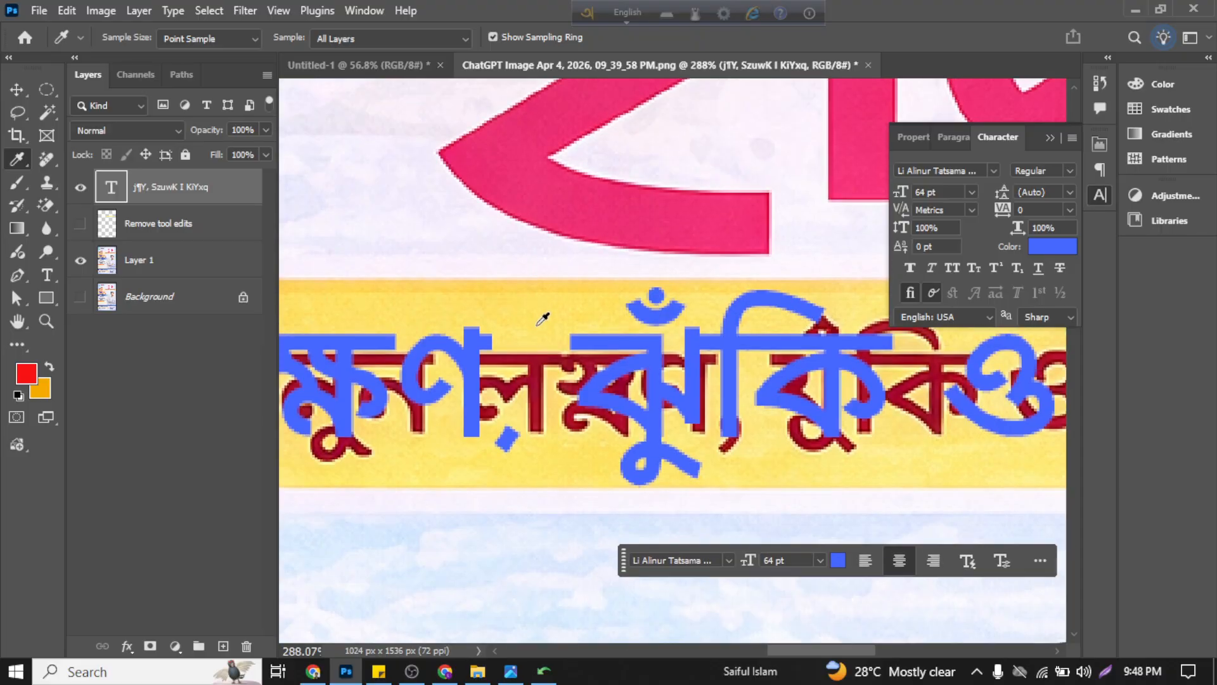
scroll(543, 320, "up", 1)
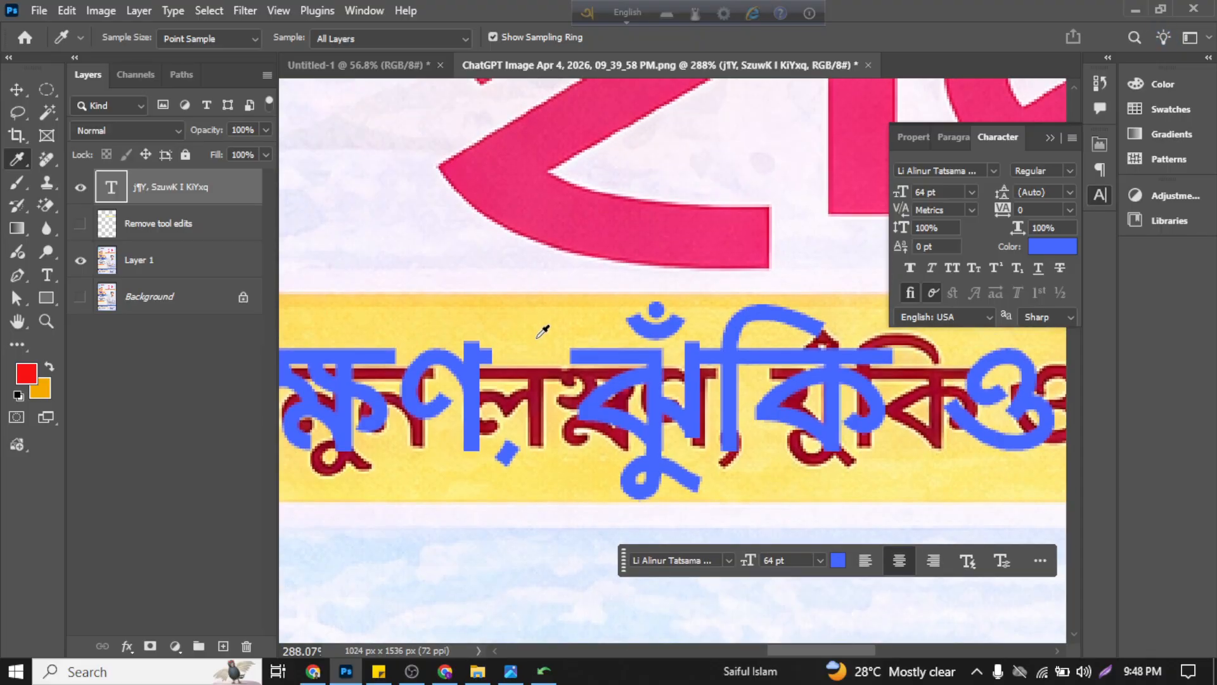
left_click(536, 377)
left_click(22, 92)
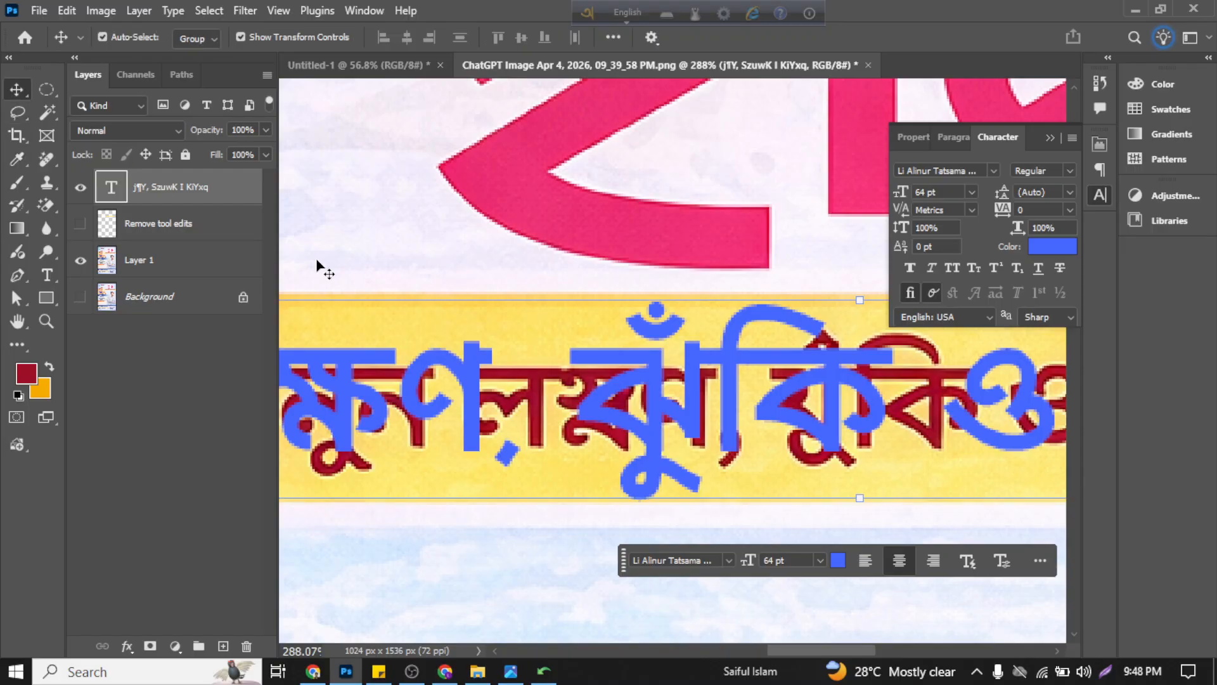
scroll(321, 266, "down", 5)
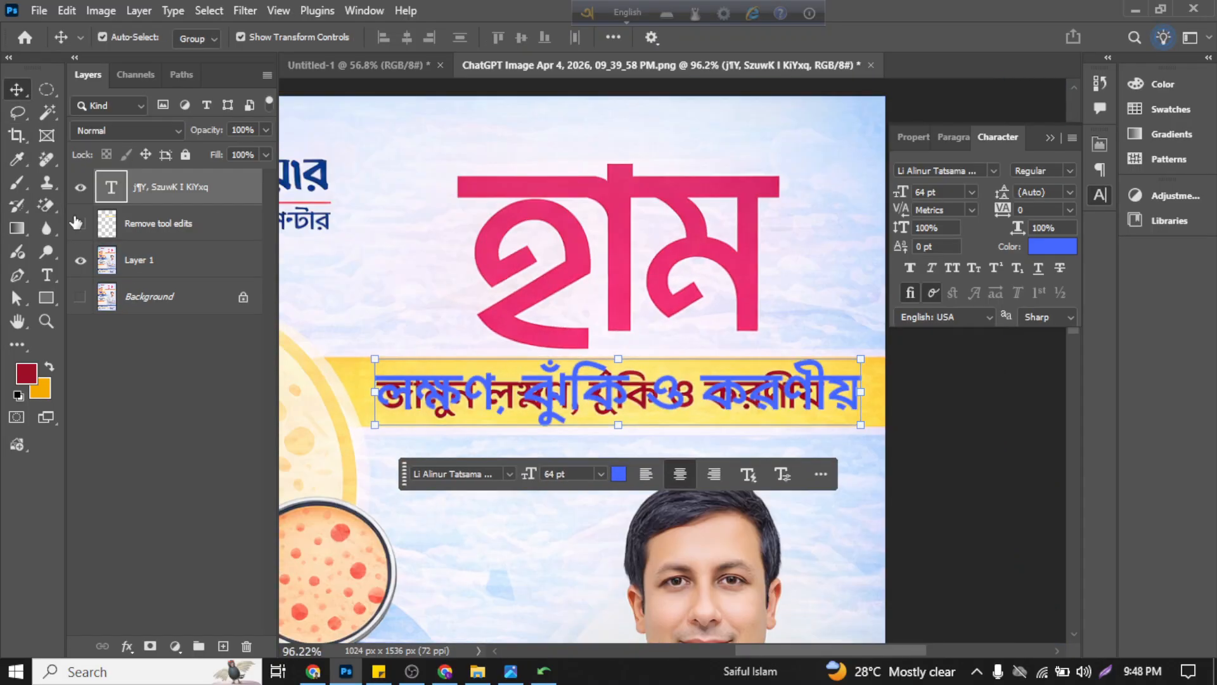
left_click(79, 223)
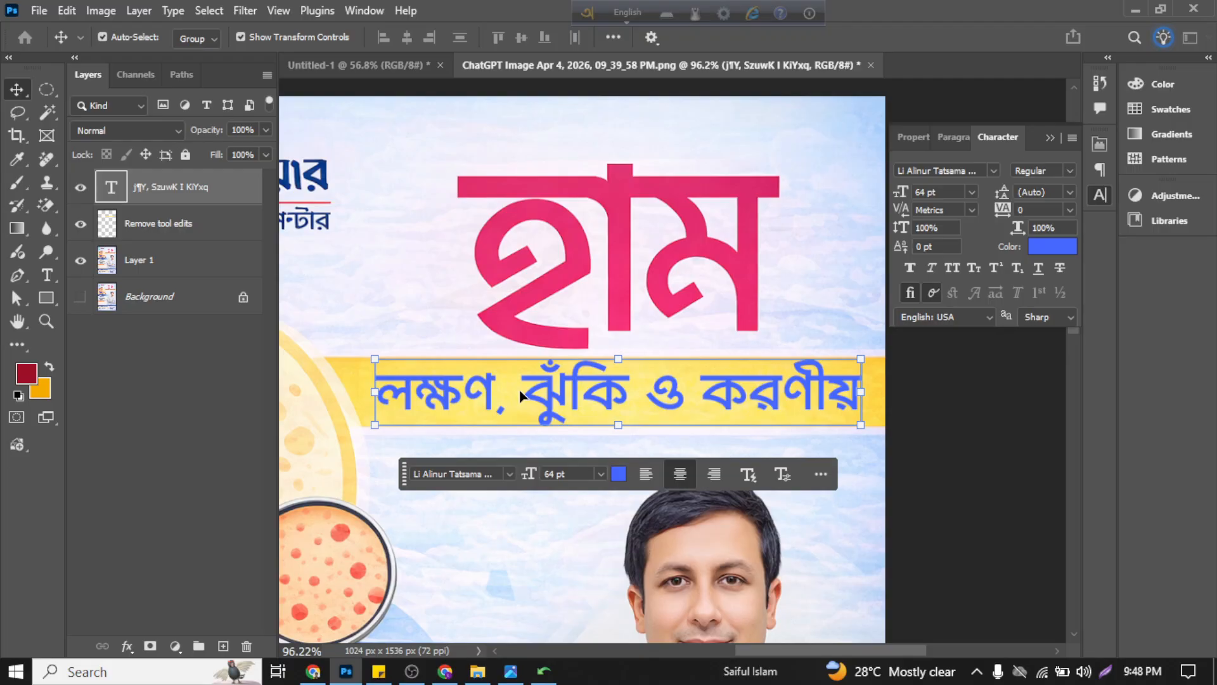
left_click(1041, 249)
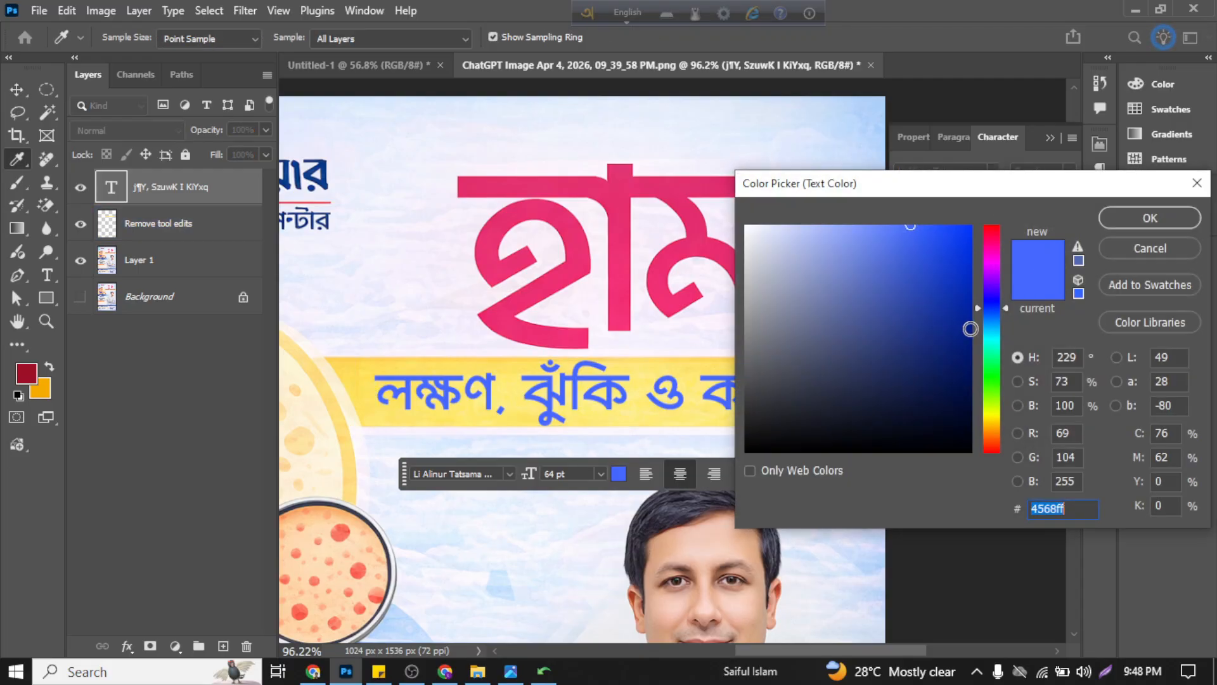
left_click(1147, 253)
left_click(1158, 92)
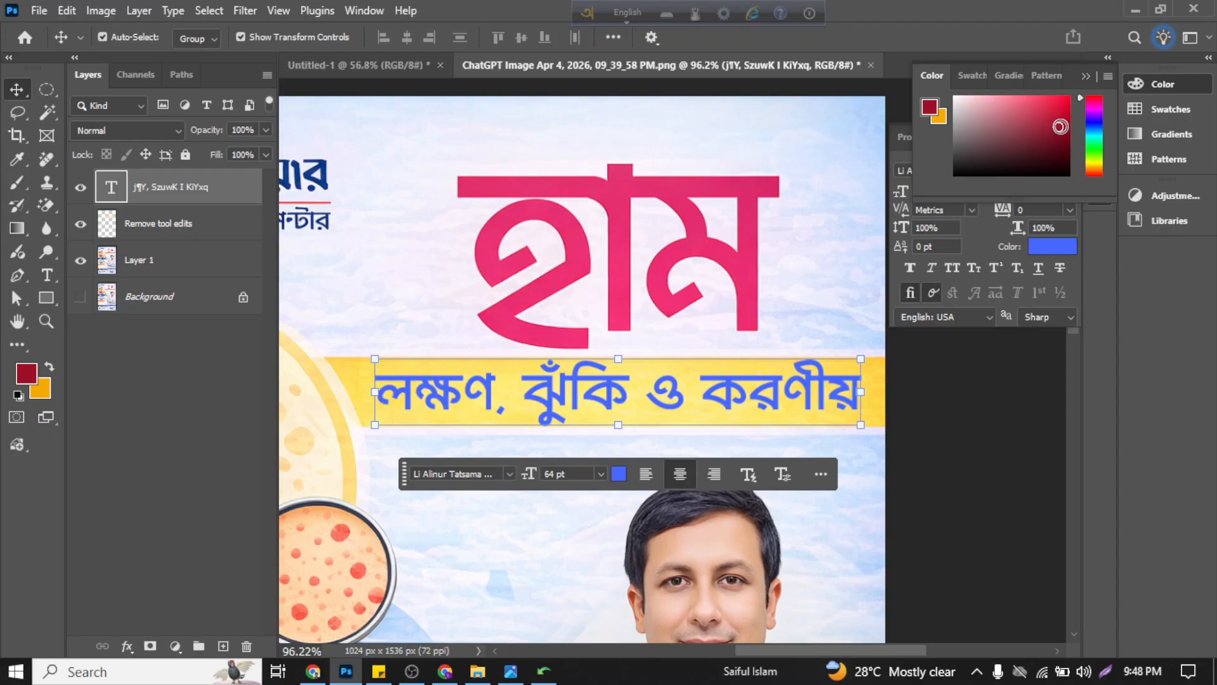
Step: Copy the foreground colour's hex code and apply 9c1028 as the subtitle's text colour, committing the edit
left_click(27, 374)
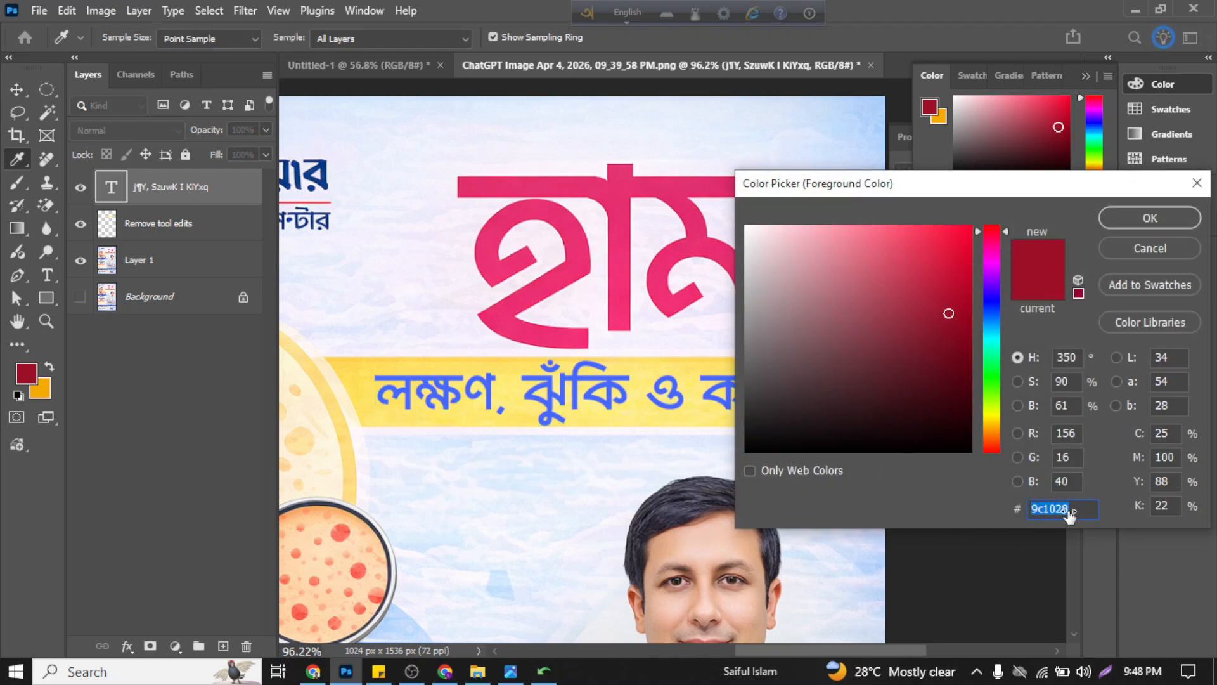
left_click(1145, 219)
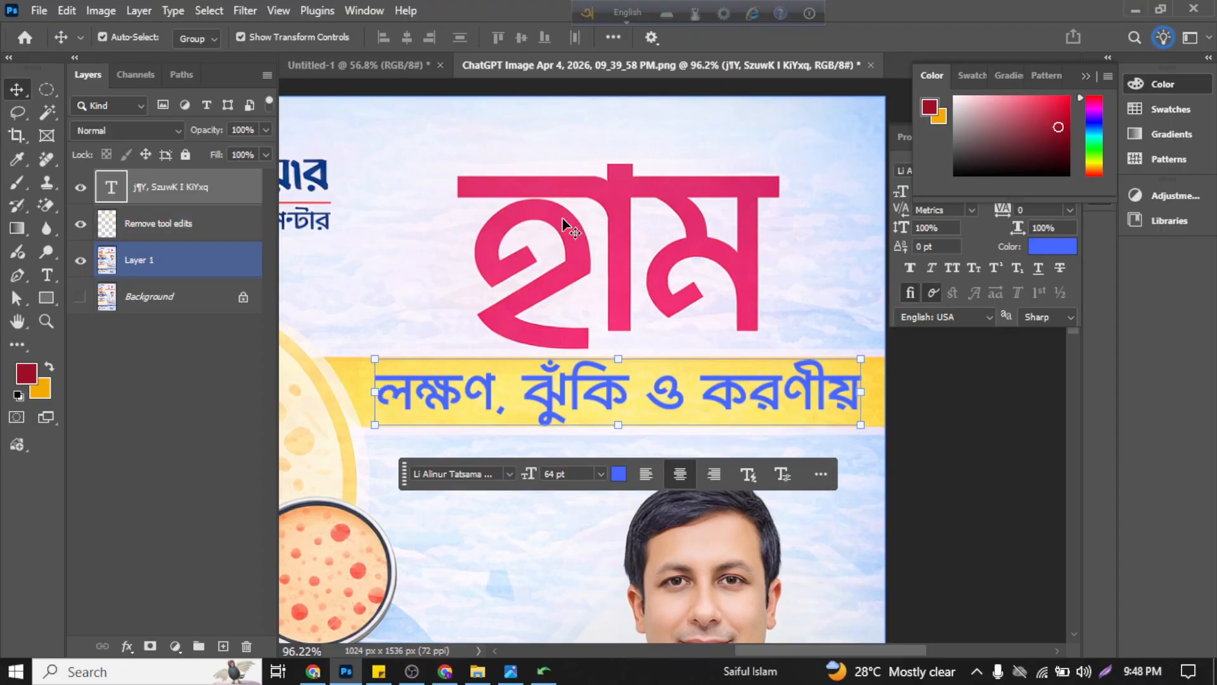
double_click(110, 190)
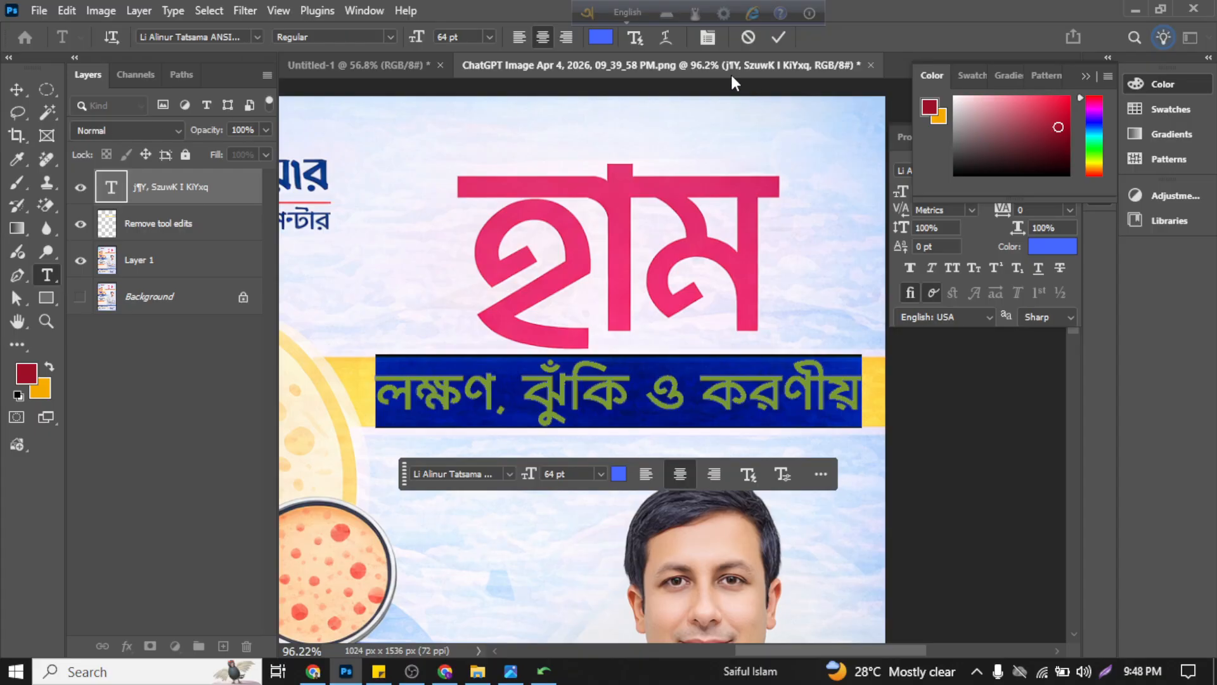
left_click(599, 38)
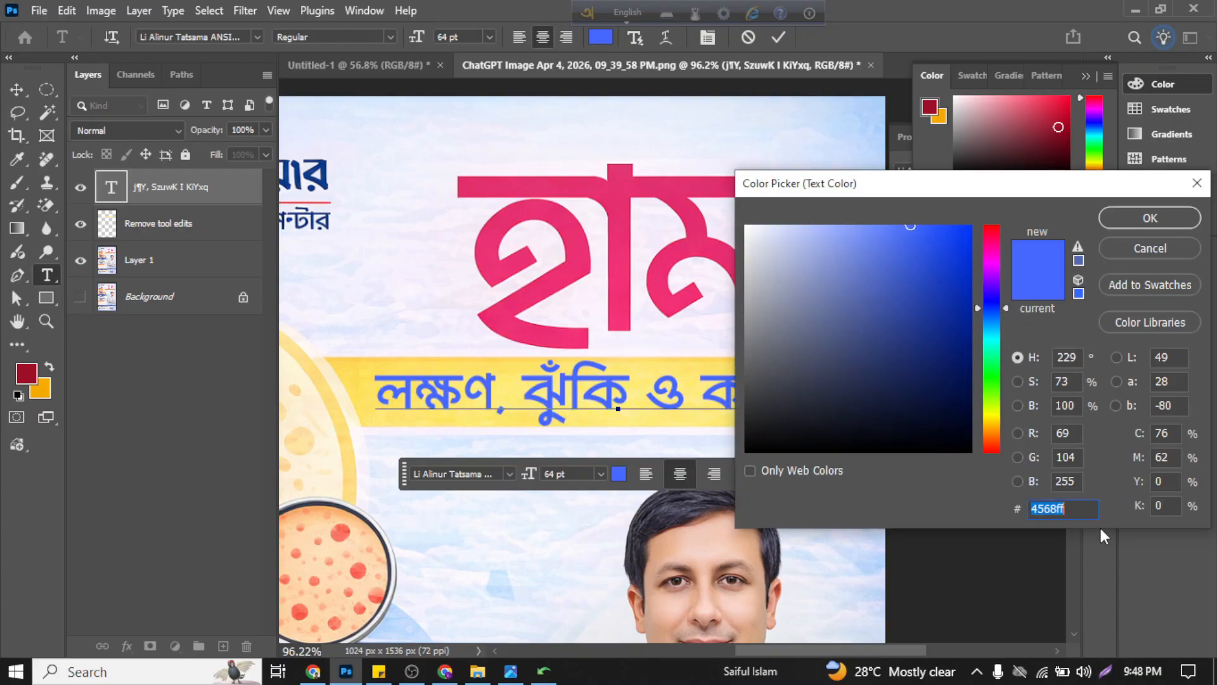
type("9c1028")
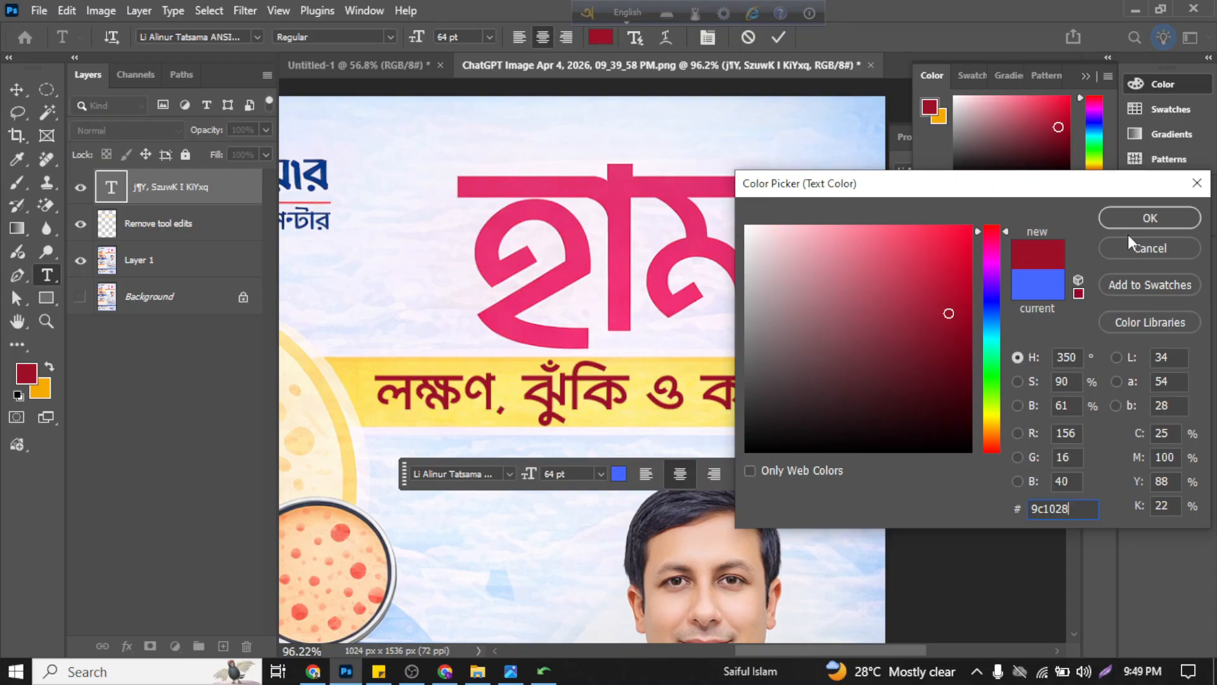
left_click(1135, 227)
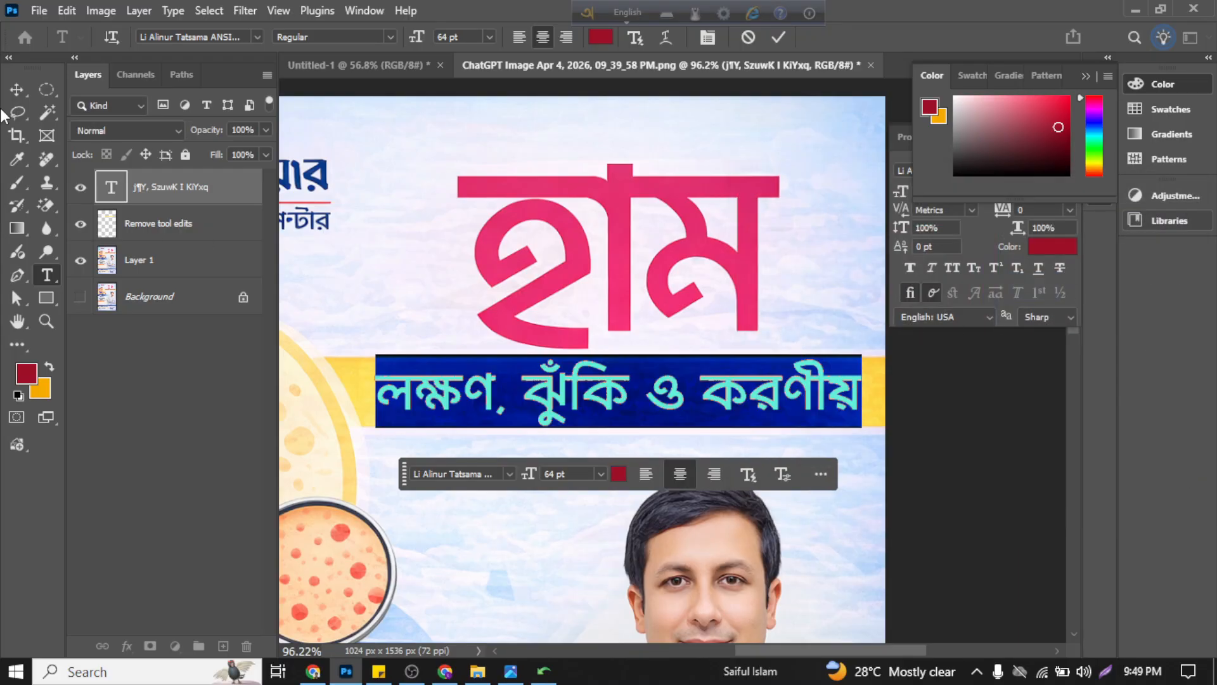
left_click(777, 40)
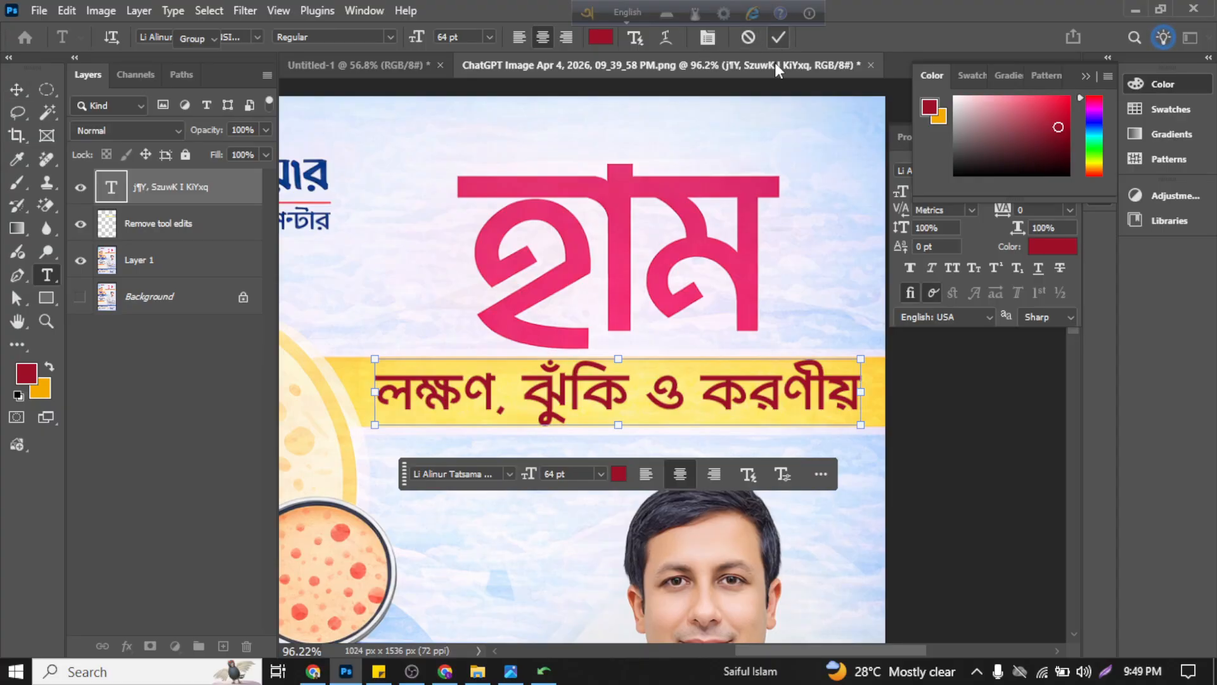
key("v")
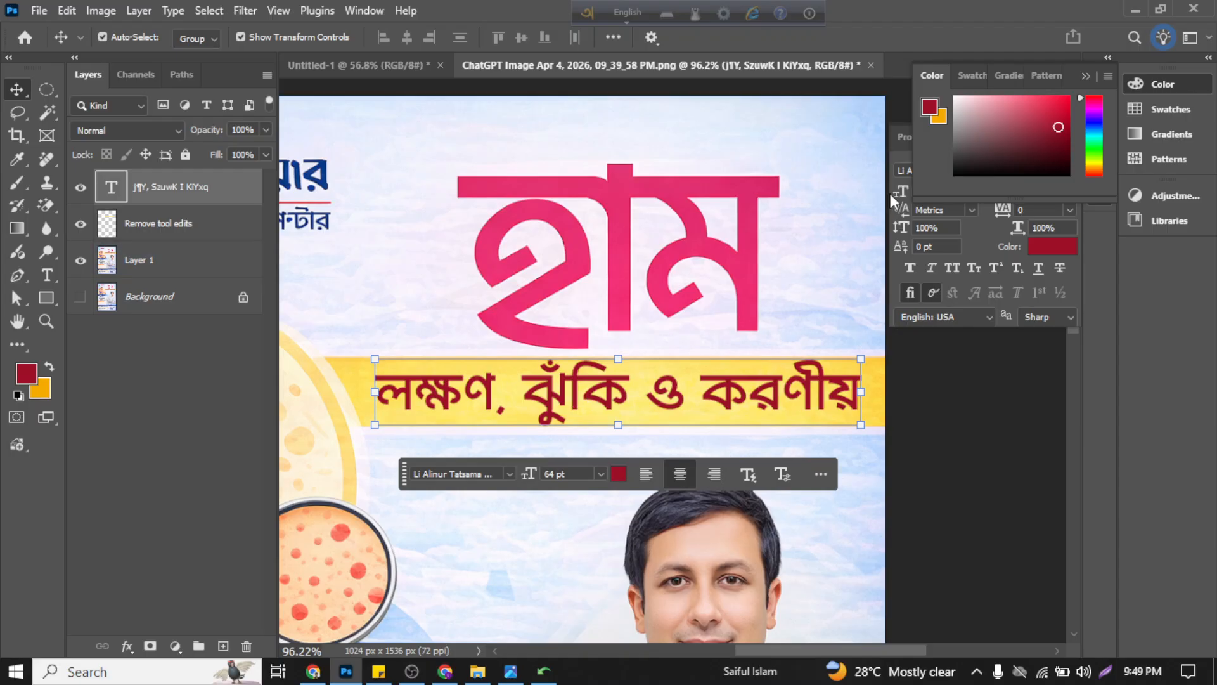
Step: Try colours sampled from the pink title and the logo area on the subtitle text, restoring dark red 9c1028
double_click(107, 190)
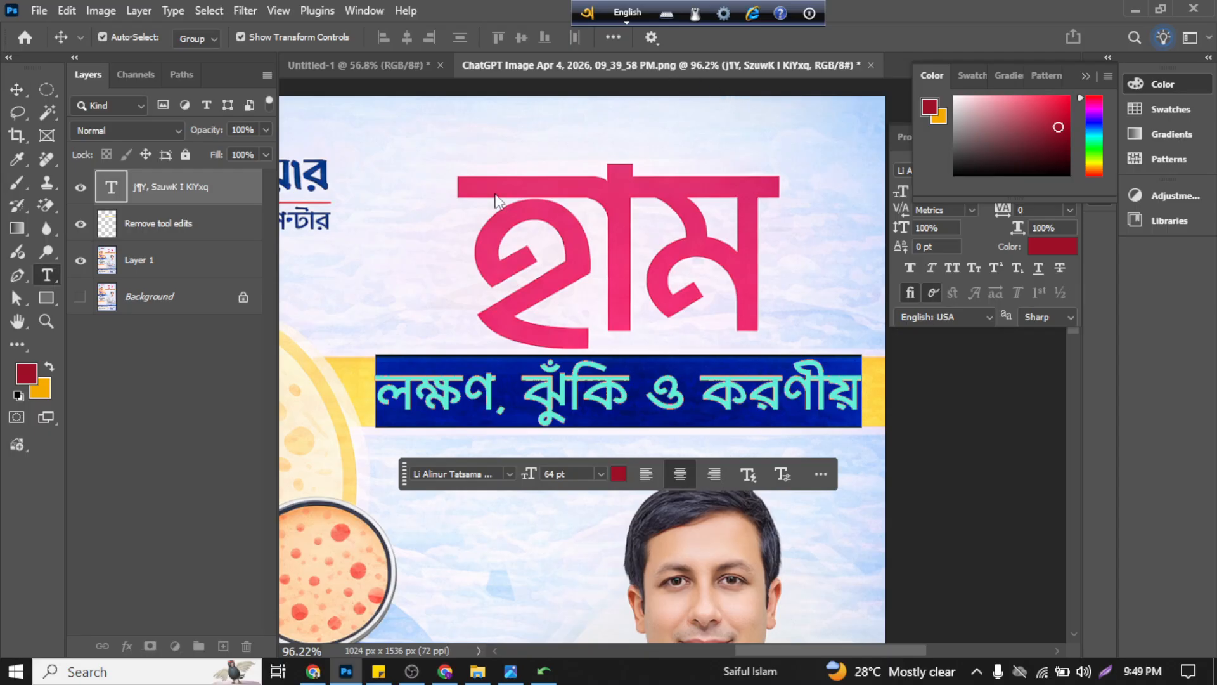
left_click(602, 38)
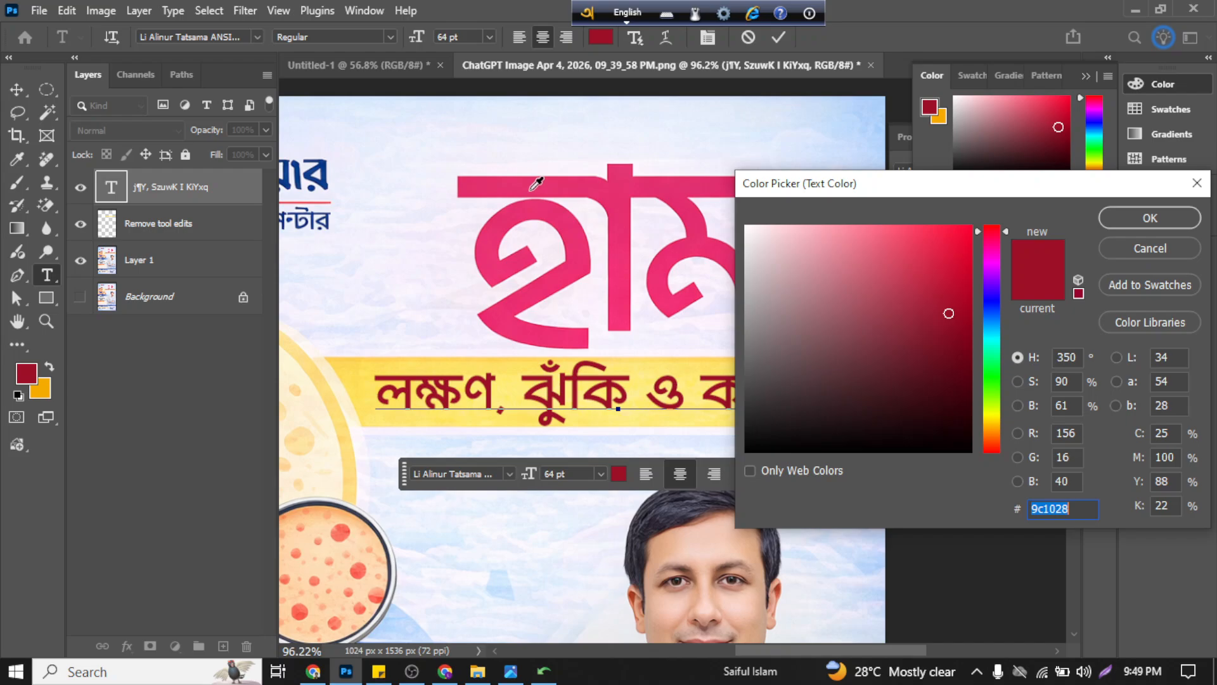
left_click(470, 181)
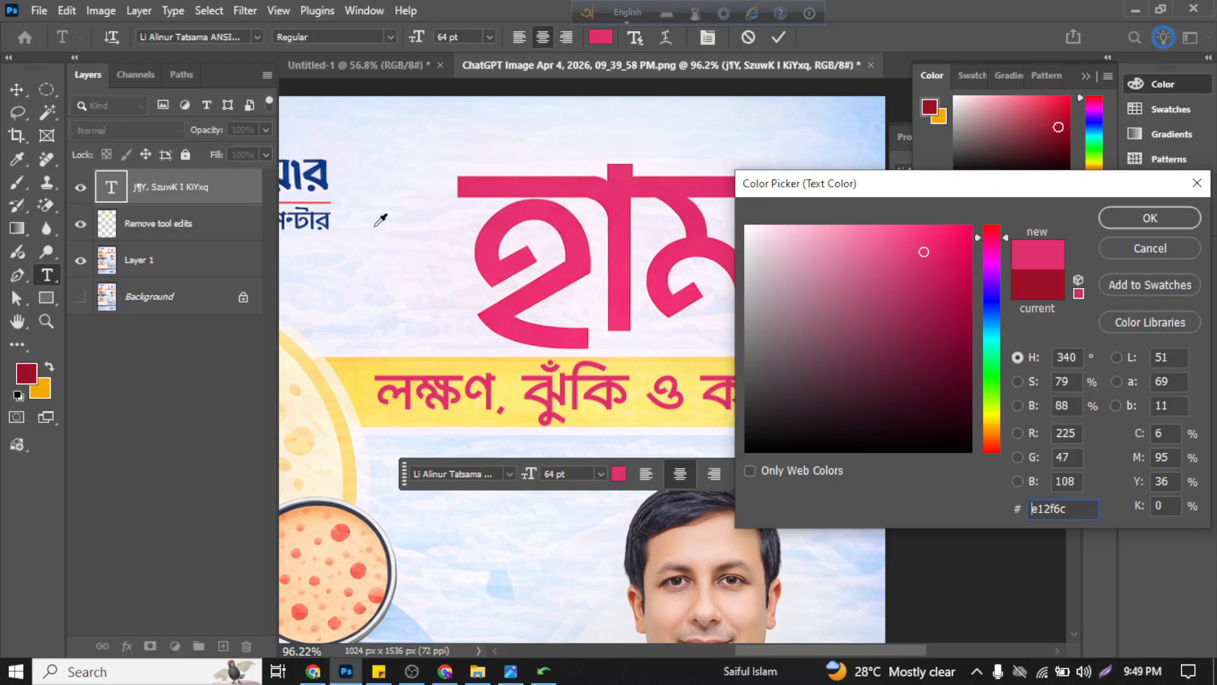
left_click(320, 199)
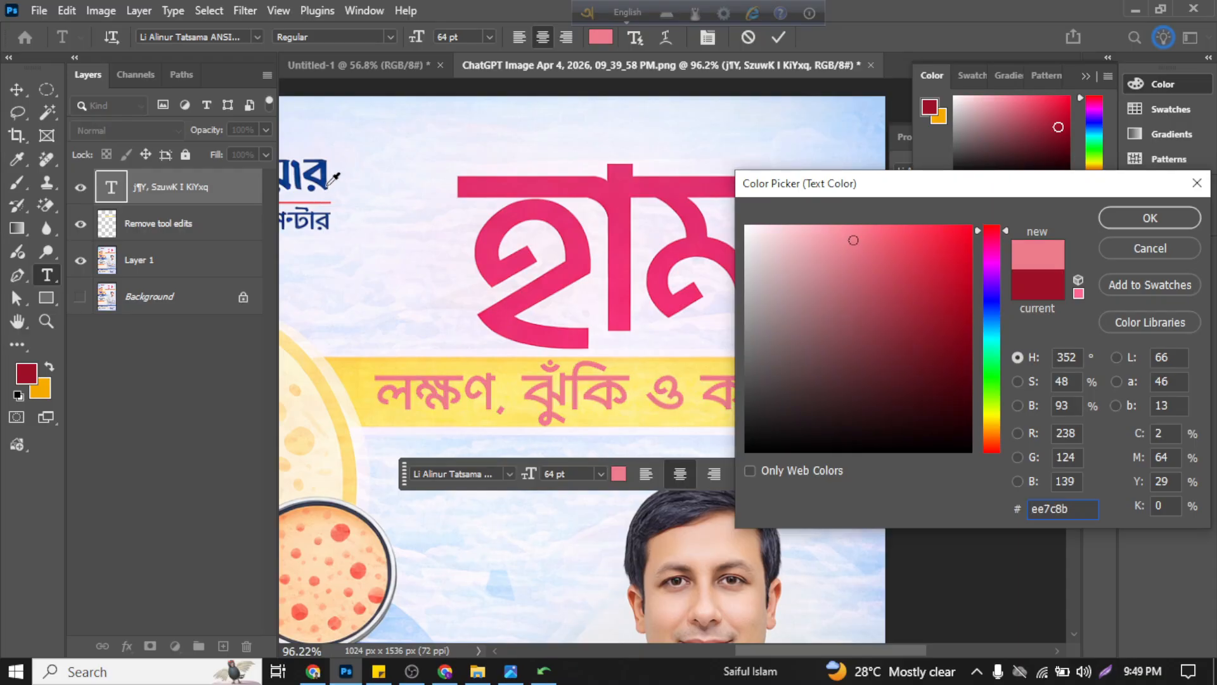
left_click_drag(328, 186, 941, 187)
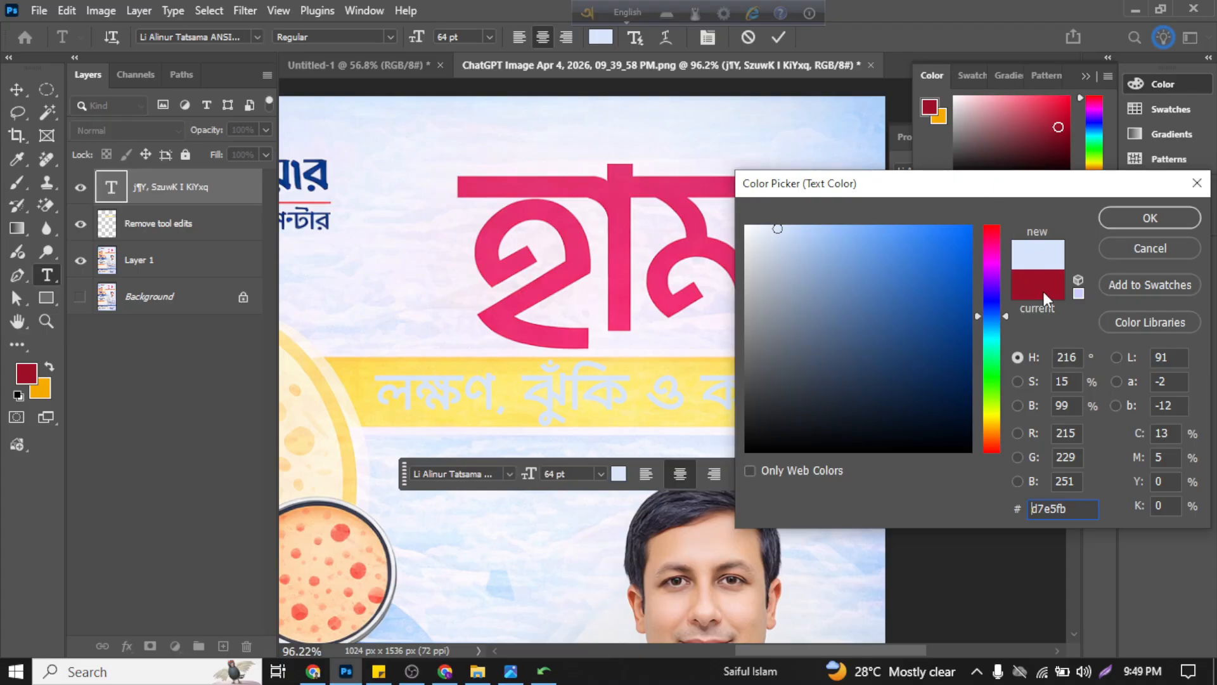
left_click(1033, 275)
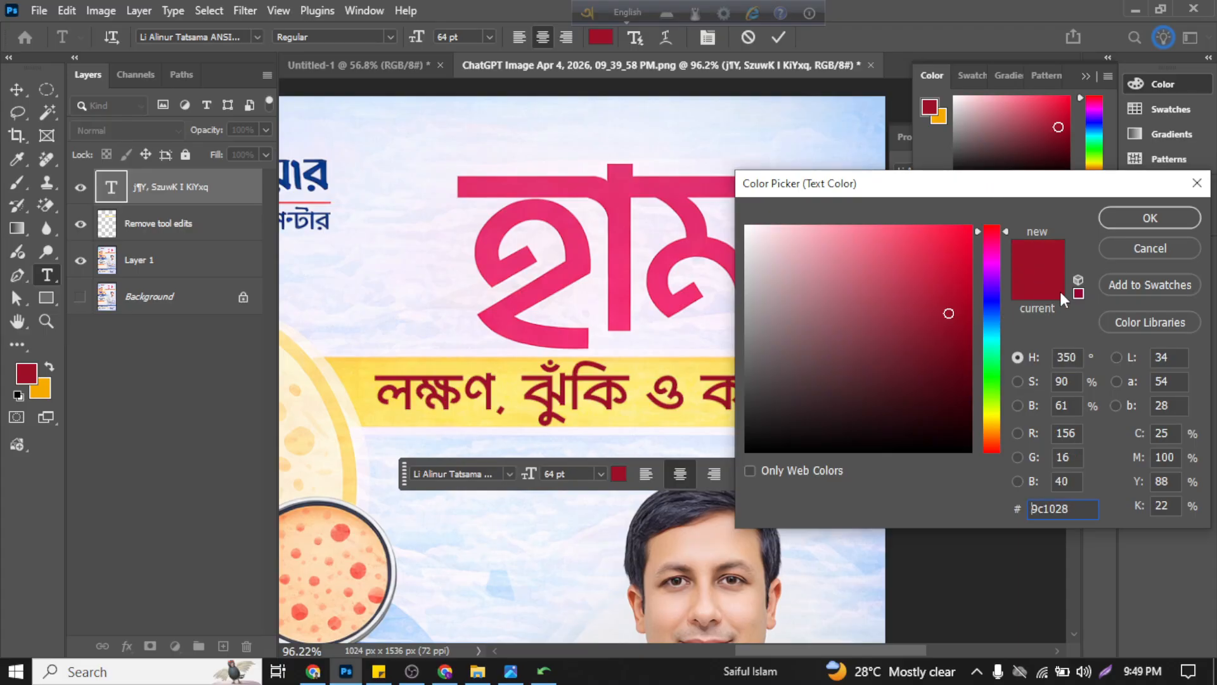
left_click(1181, 217)
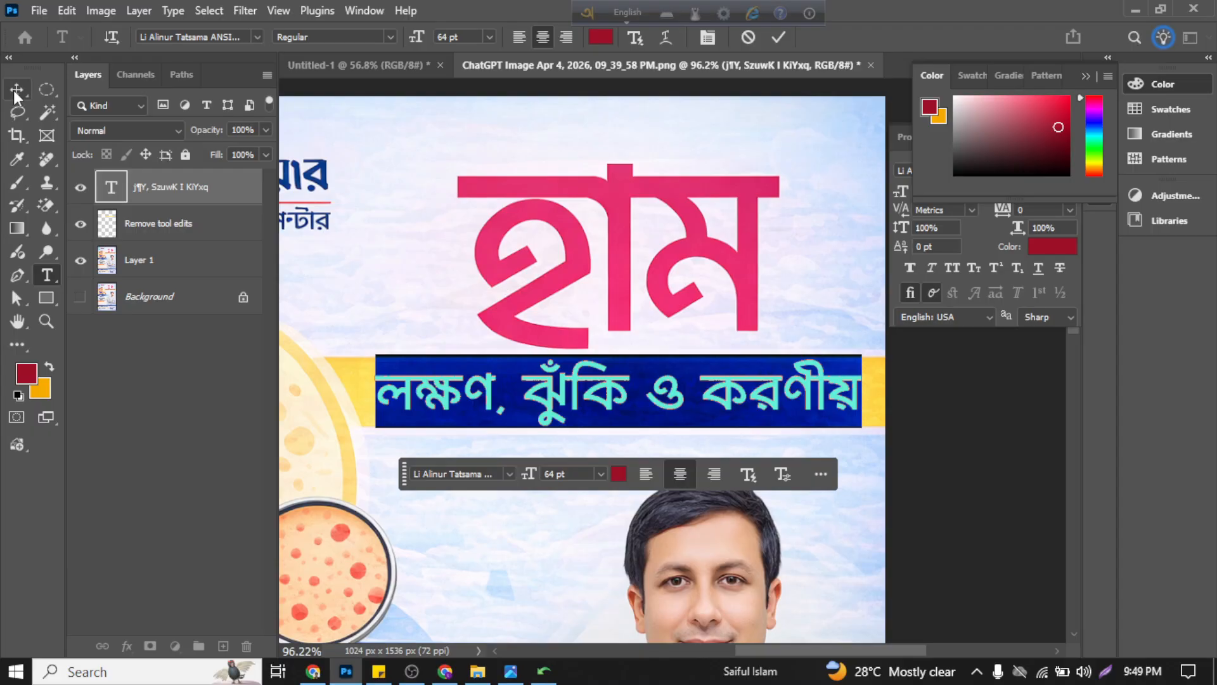
left_click(779, 37)
key("v")
left_click(835, 253)
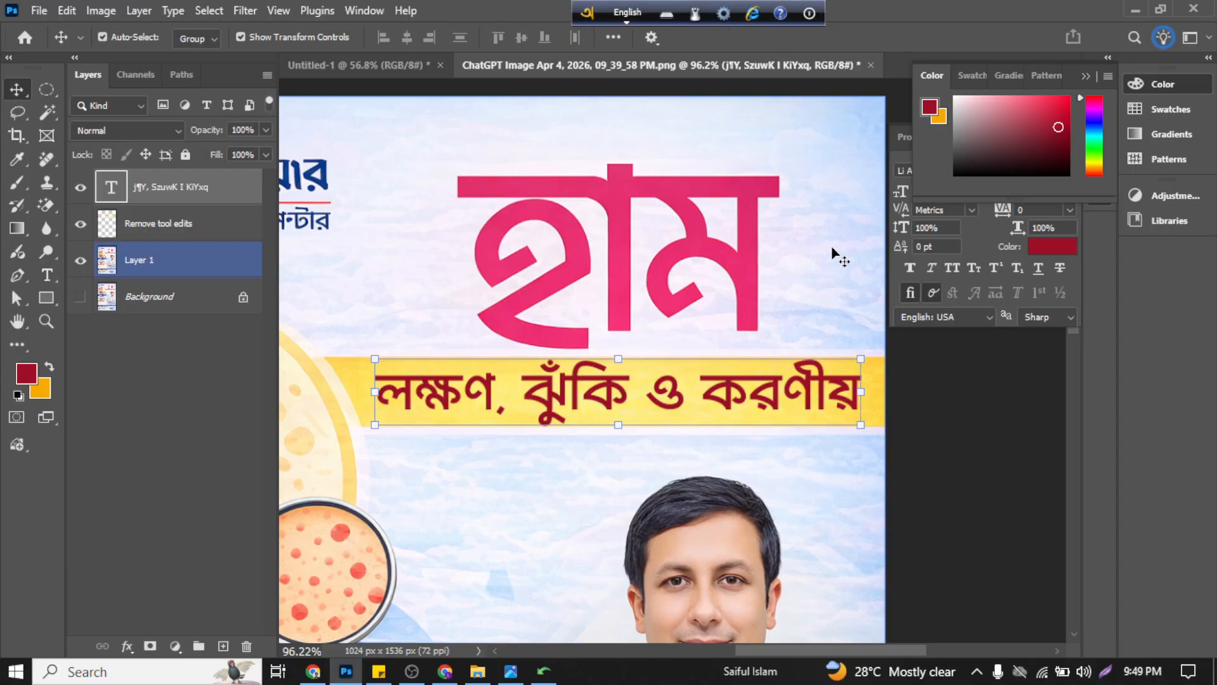
Step: Reduce the subtitle's font size to 54 pt so it fits within the yellow band
scroll(764, 389, "down", 3)
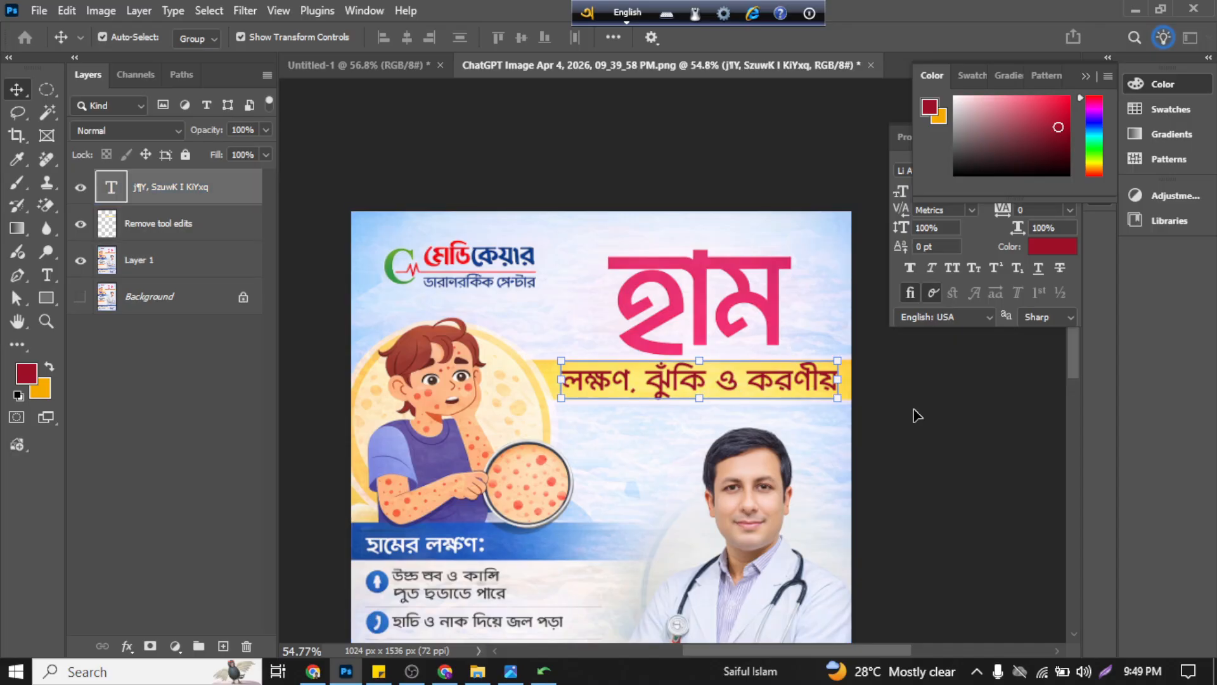
scroll(749, 392, "up", 2)
scroll(763, 391, "up", 2)
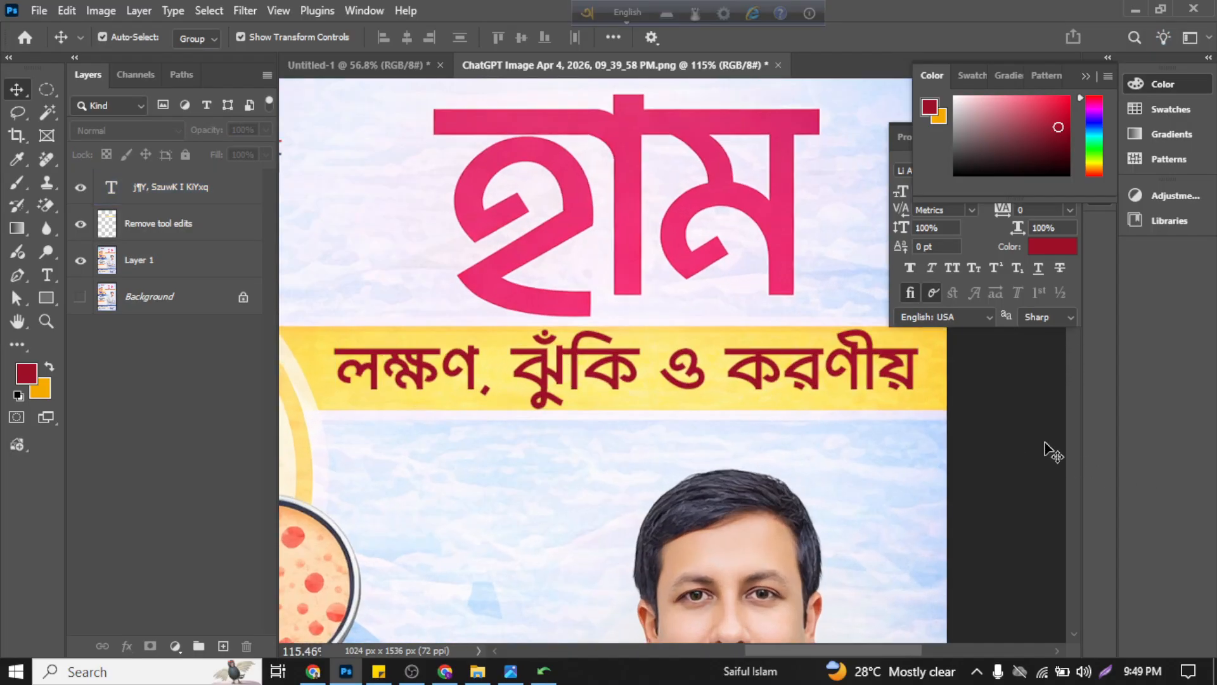
scroll(951, 413, "down", 1)
left_click(794, 378)
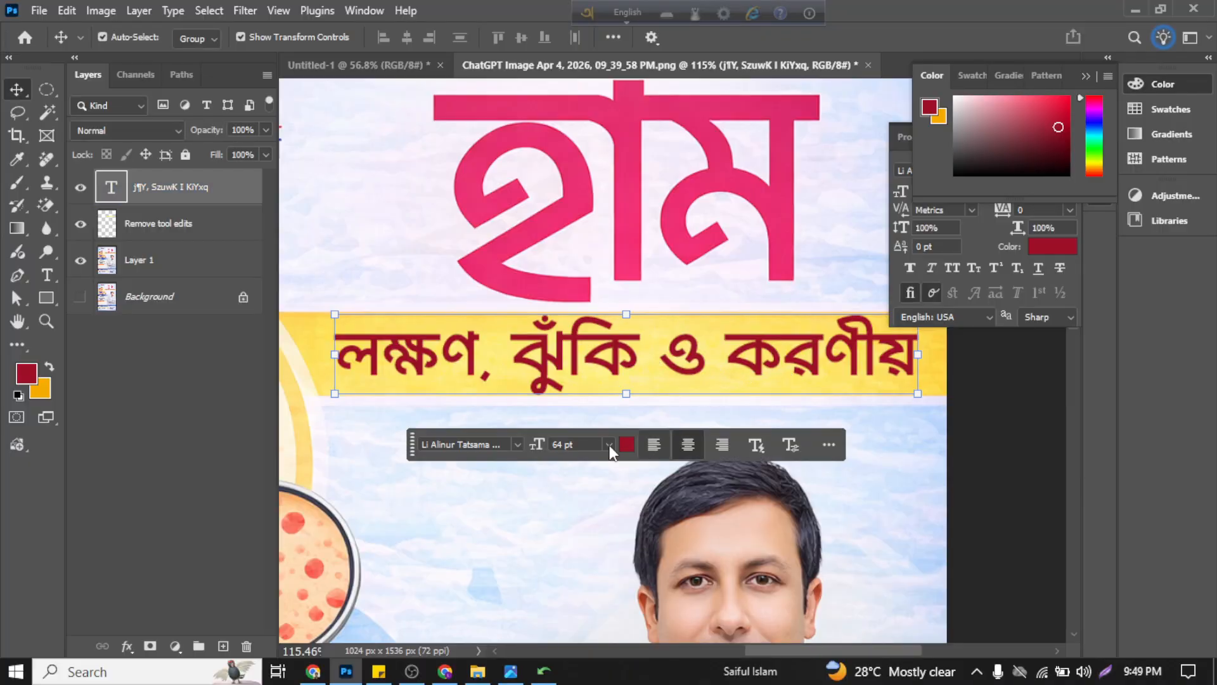
left_click_drag(544, 444, 546, 437)
key("Down")
key("Down")
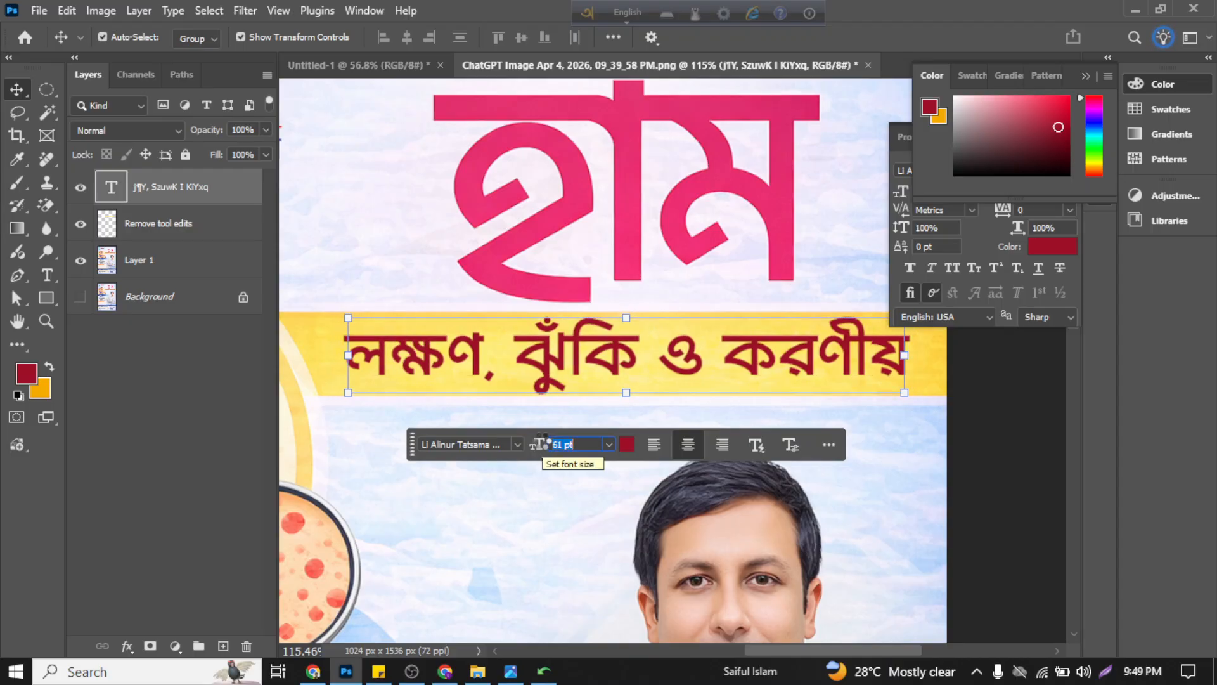
key("Return")
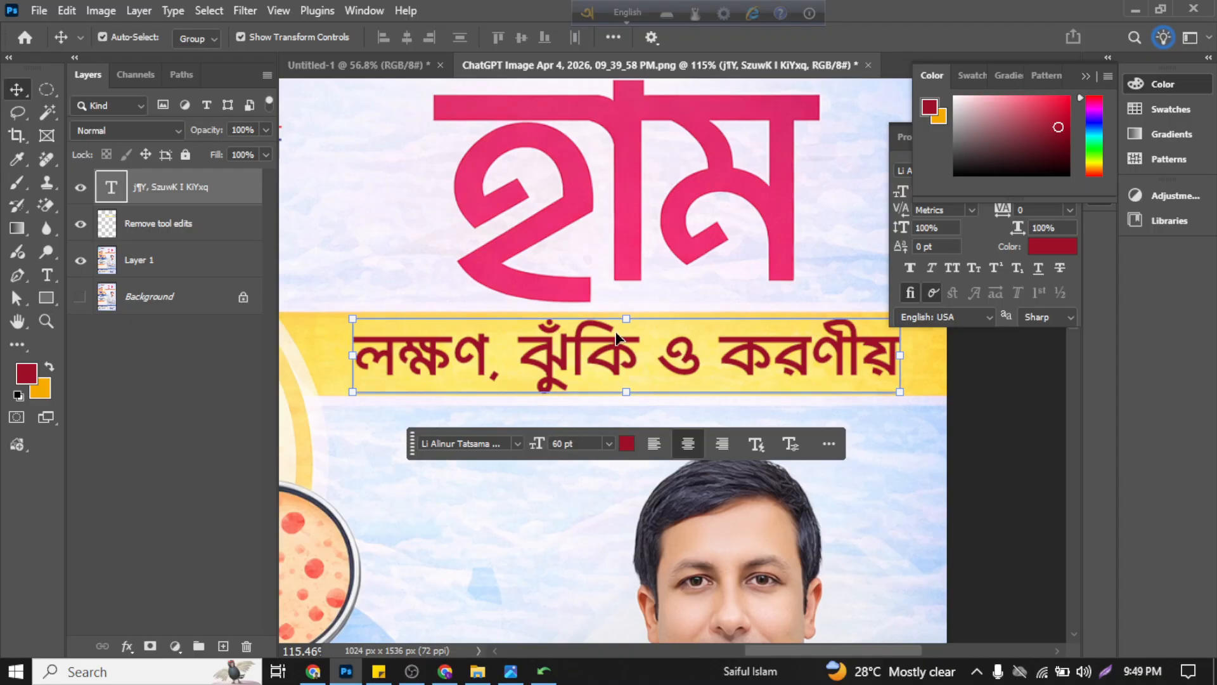
left_click_drag(546, 447, 540, 444)
left_click(970, 381)
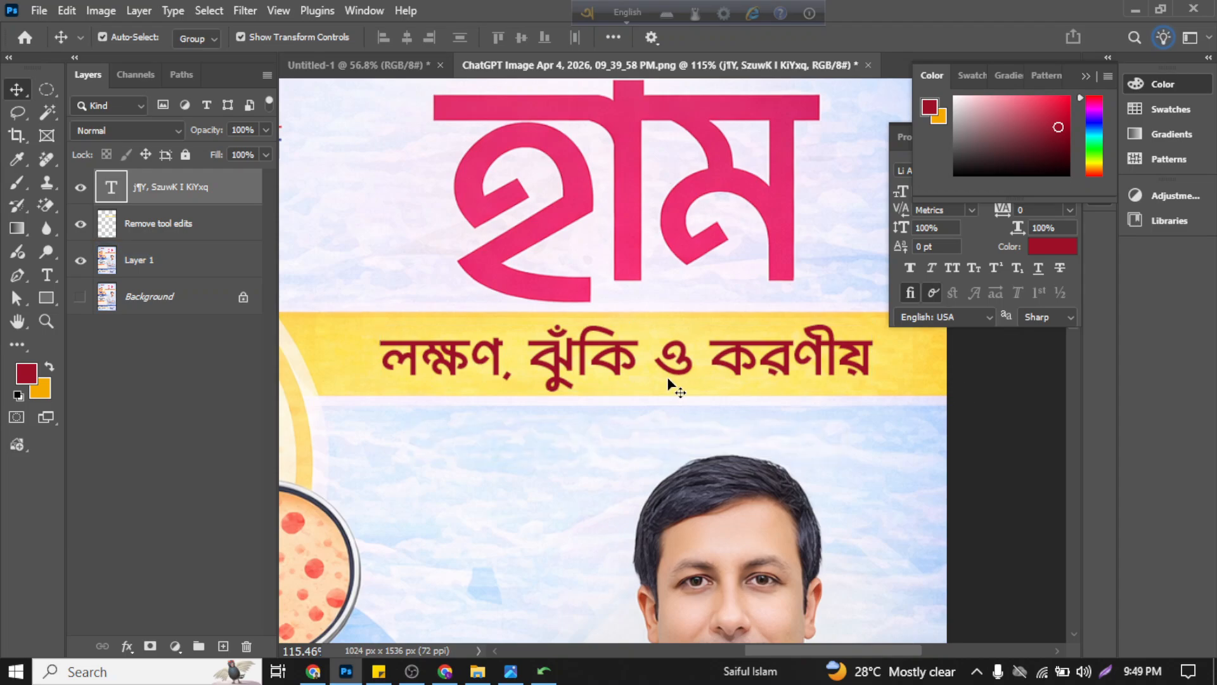
left_click(669, 380)
Step: Review the whole poster layout with the recoloured, smaller subtitle in place beneath the title
scroll(901, 405, "down", 1)
scroll(907, 414, "down", 3)
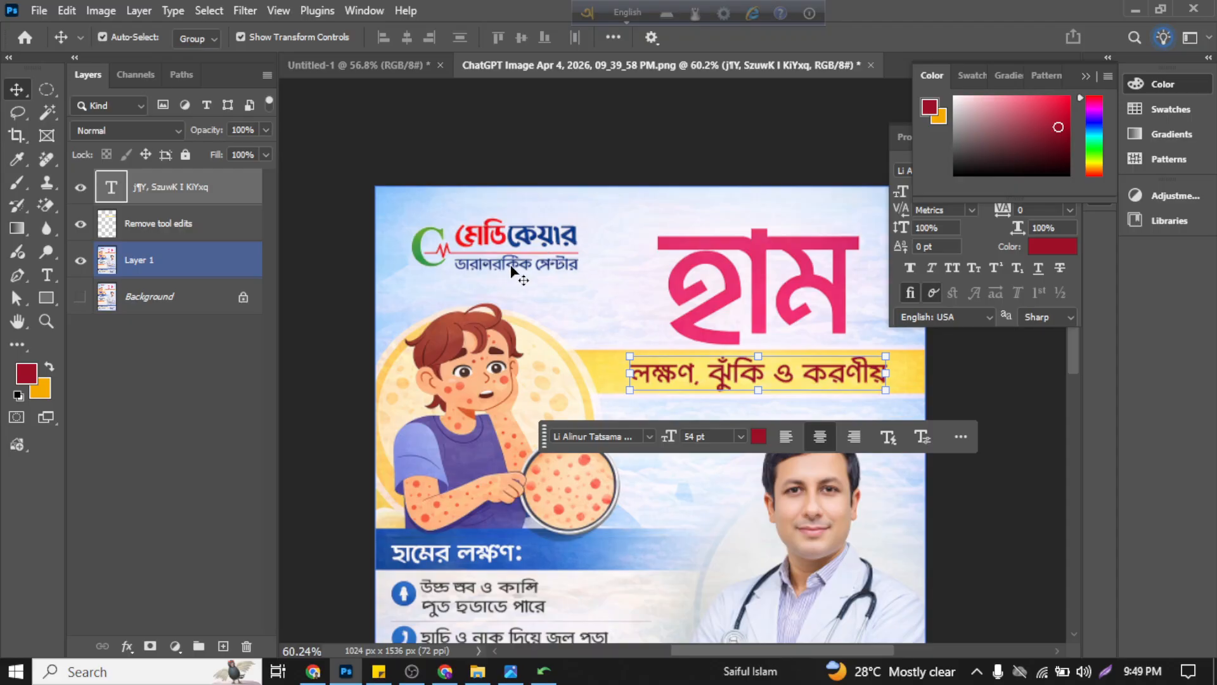
left_click(983, 516)
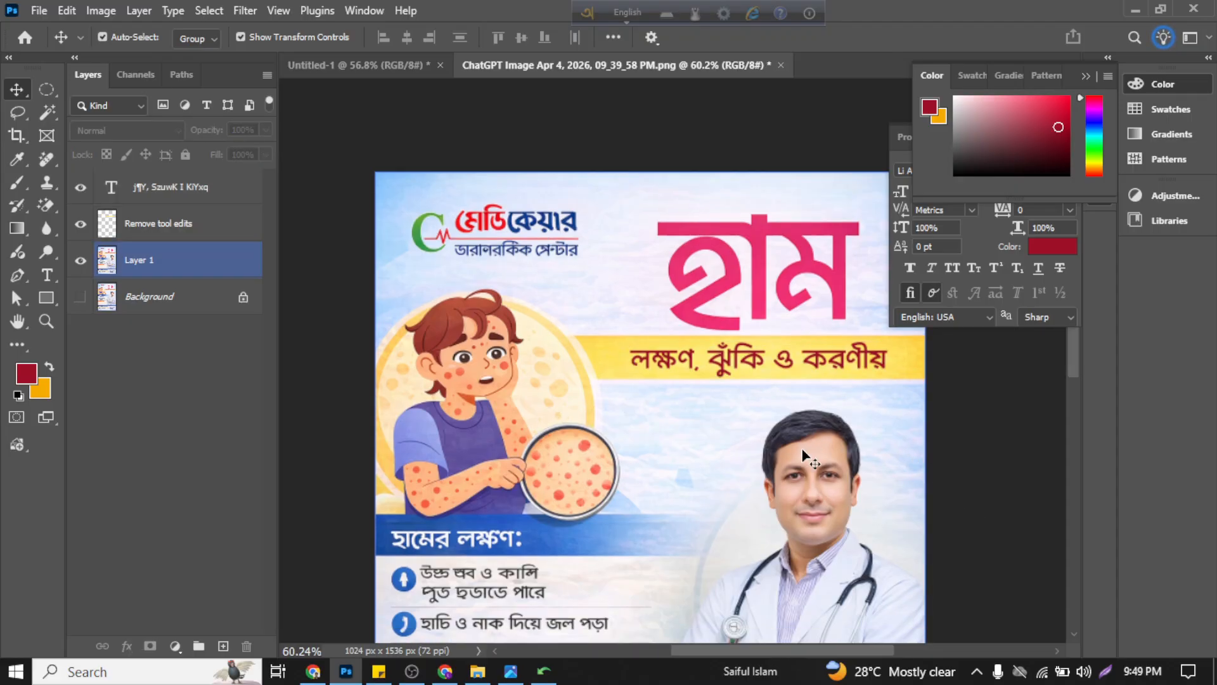
scroll(798, 441, "down", 3)
scroll(802, 451, "down", 2)
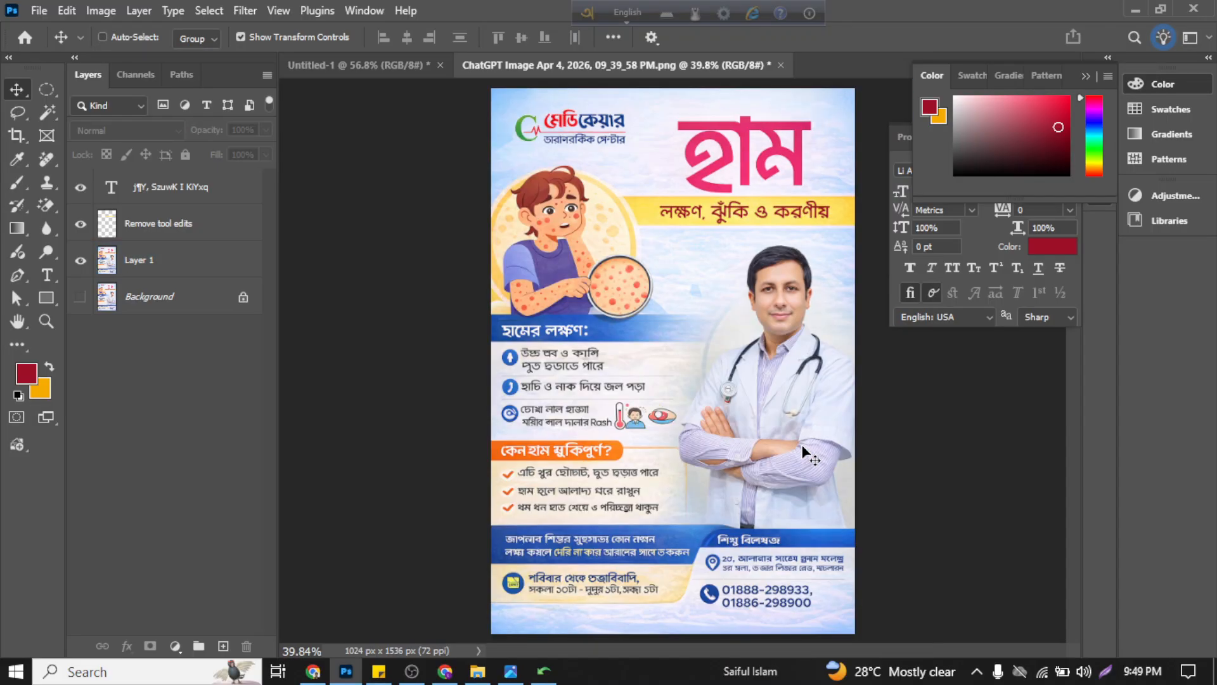
left_click(804, 452)
left_click(896, 423)
left_click(613, 232)
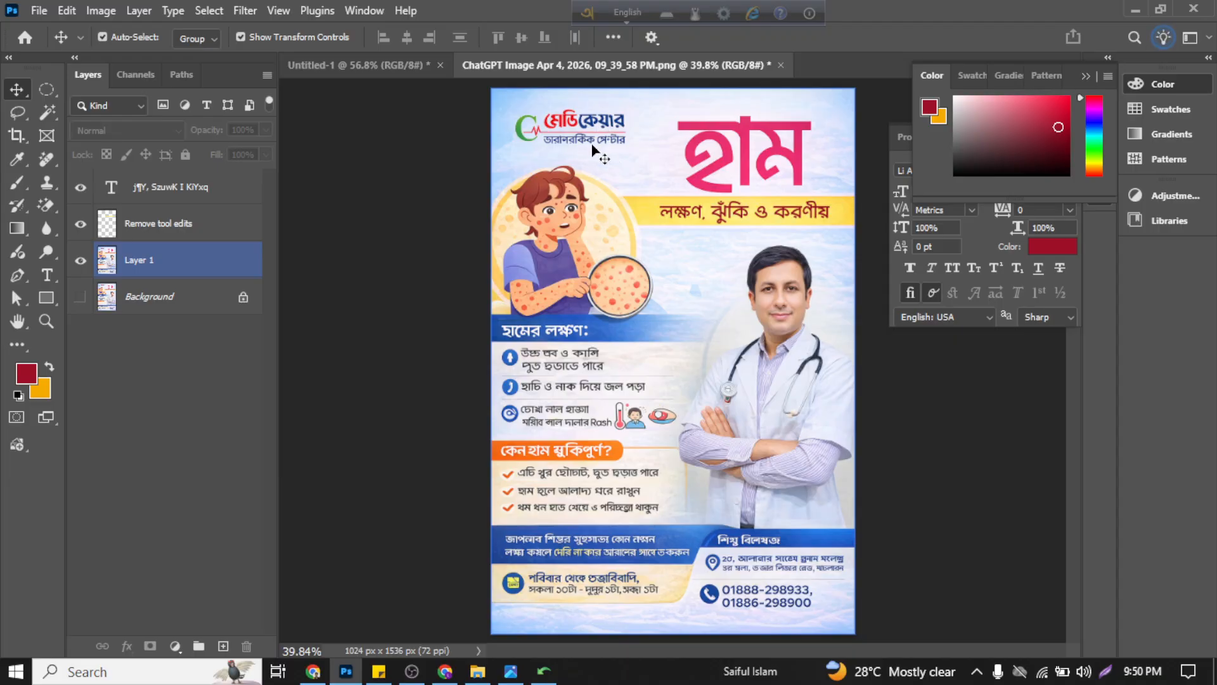
left_click(471, 337)
left_click(570, 317)
left_click(404, 247)
left_click(755, 214)
scroll(755, 214, "up", 3)
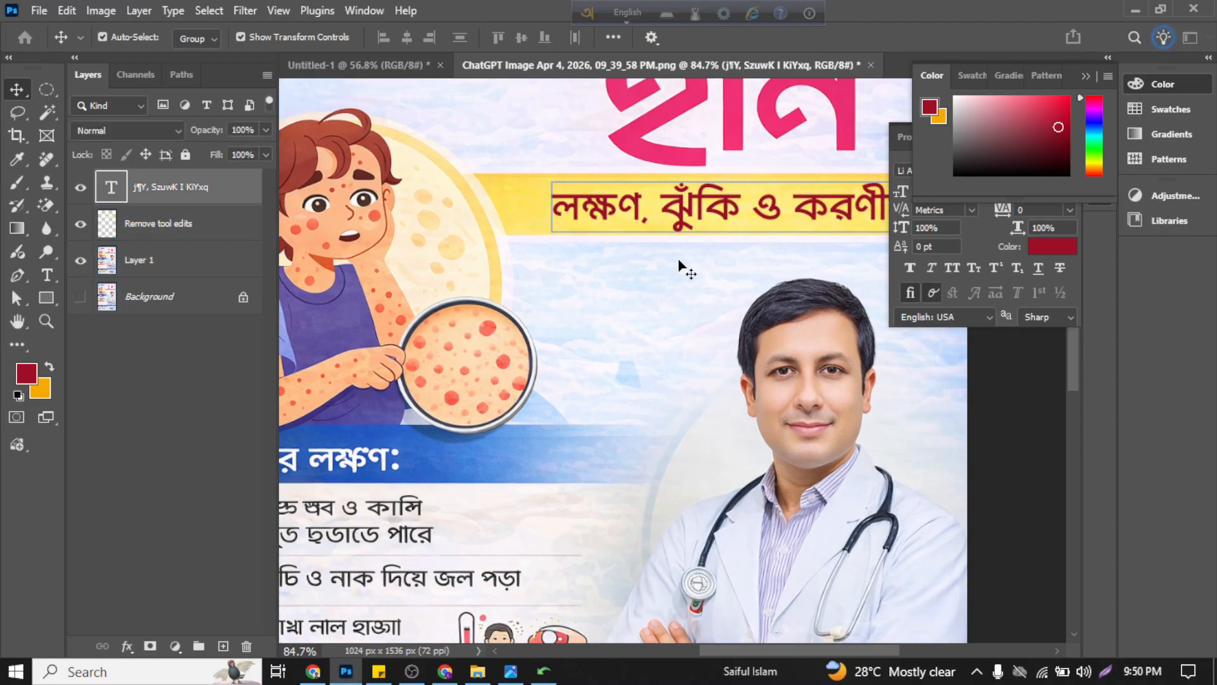
scroll(679, 264, "down", 5)
left_click(340, 271)
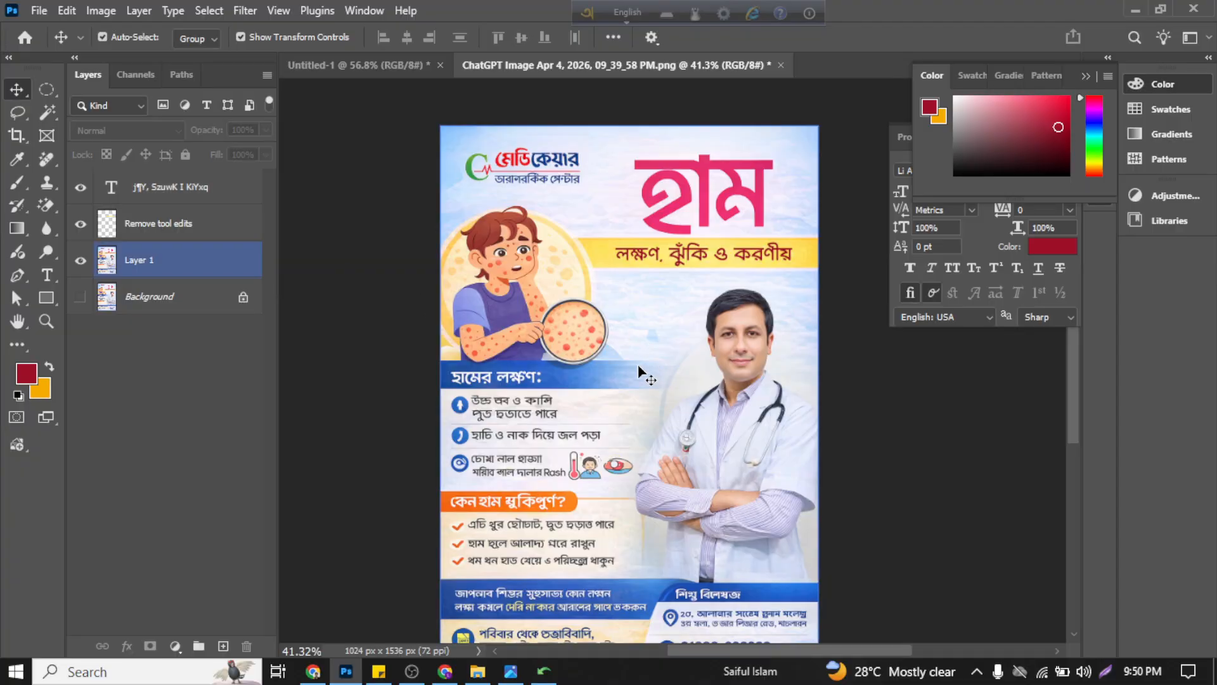
Step: Examine the remaining Bangla text closely, from the symptoms heading and list down to the specialist and address block
scroll(544, 433, "up", 5)
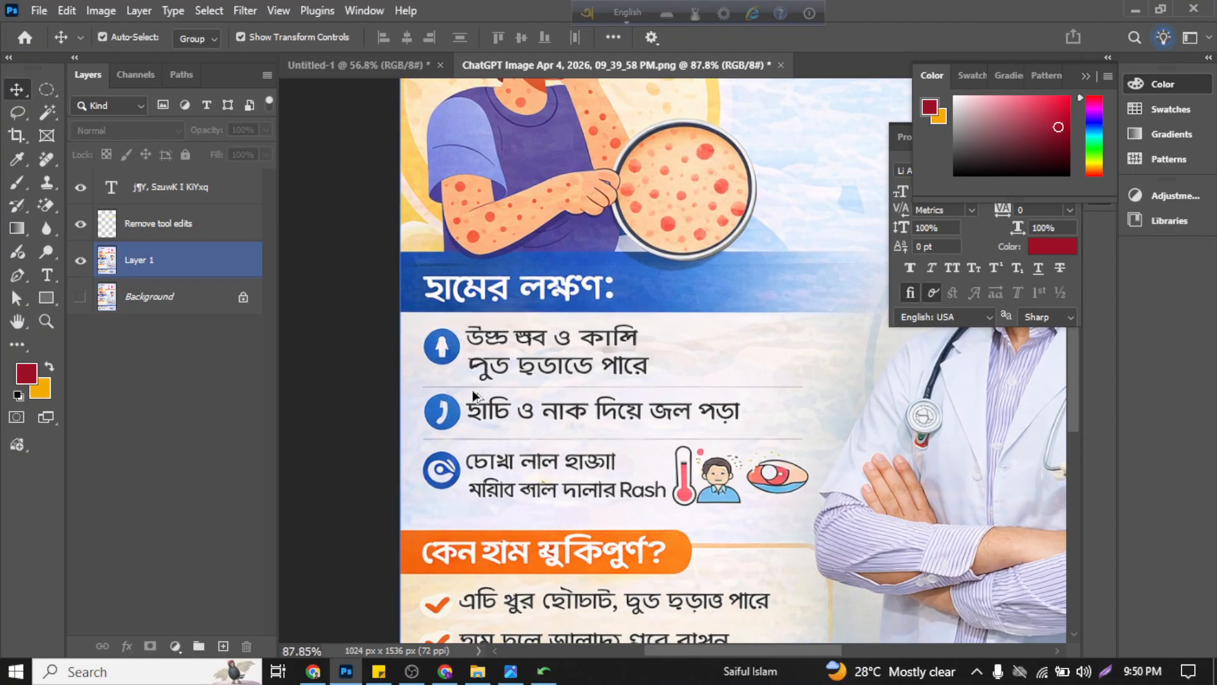
scroll(469, 420, "down", 4)
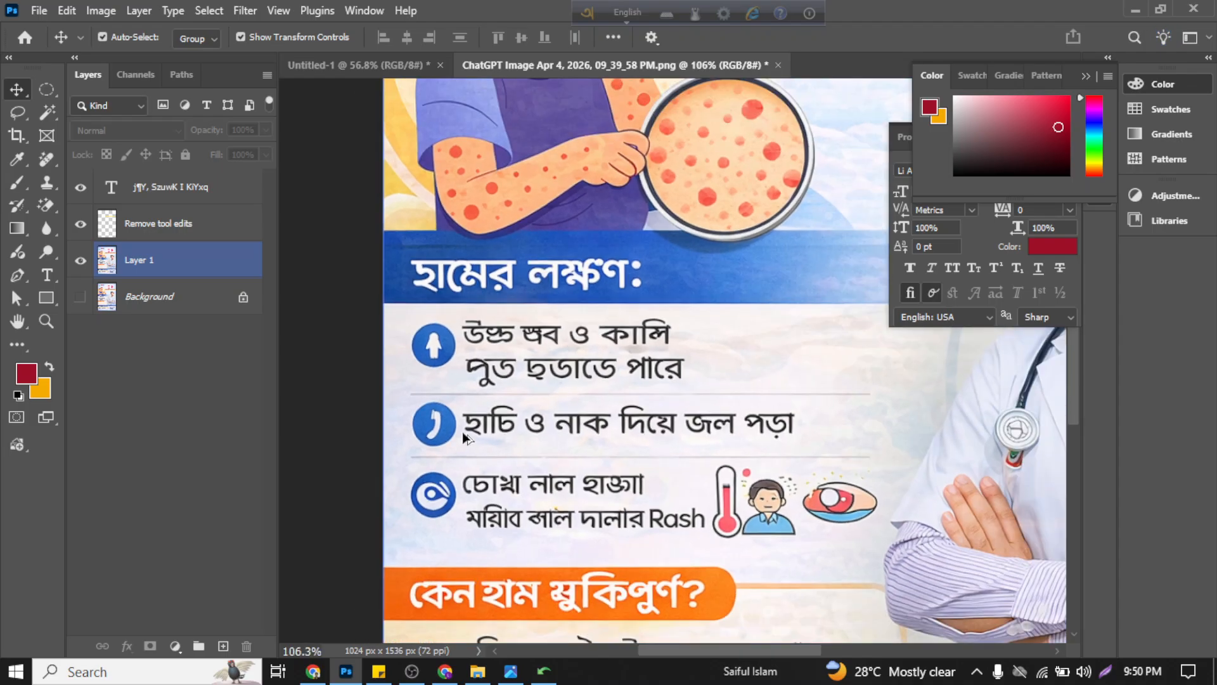
scroll(467, 438, "down", 2)
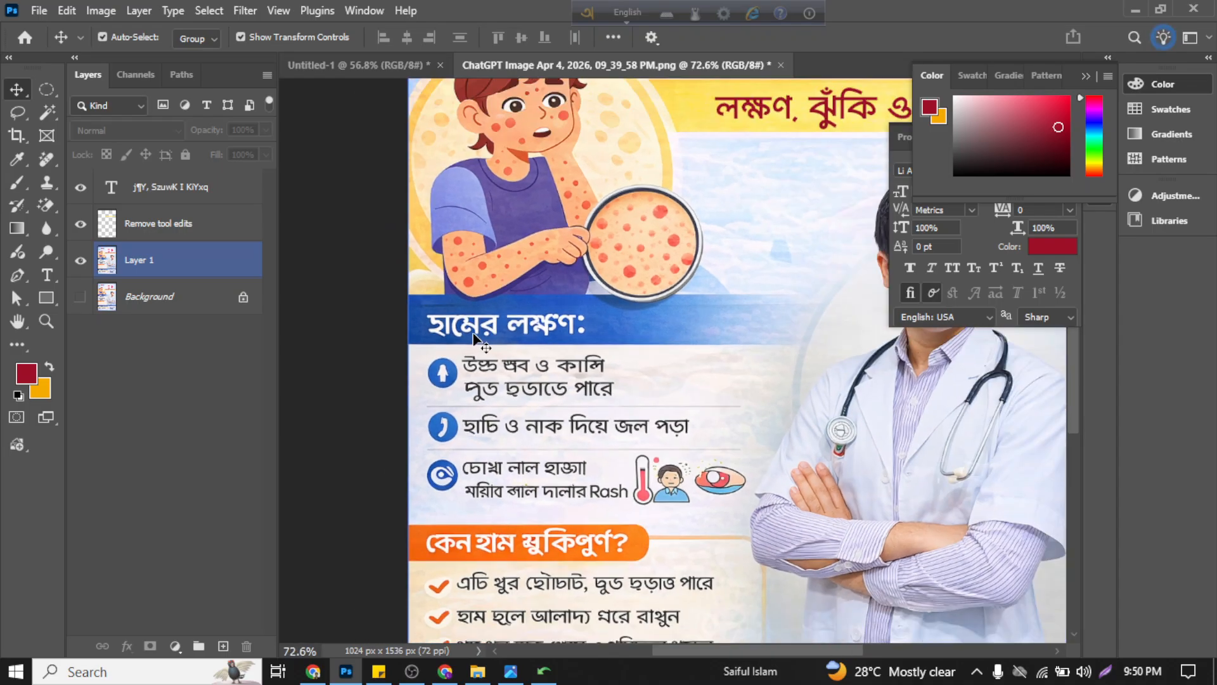
scroll(447, 341, "up", 4)
scroll(447, 341, "up", 2)
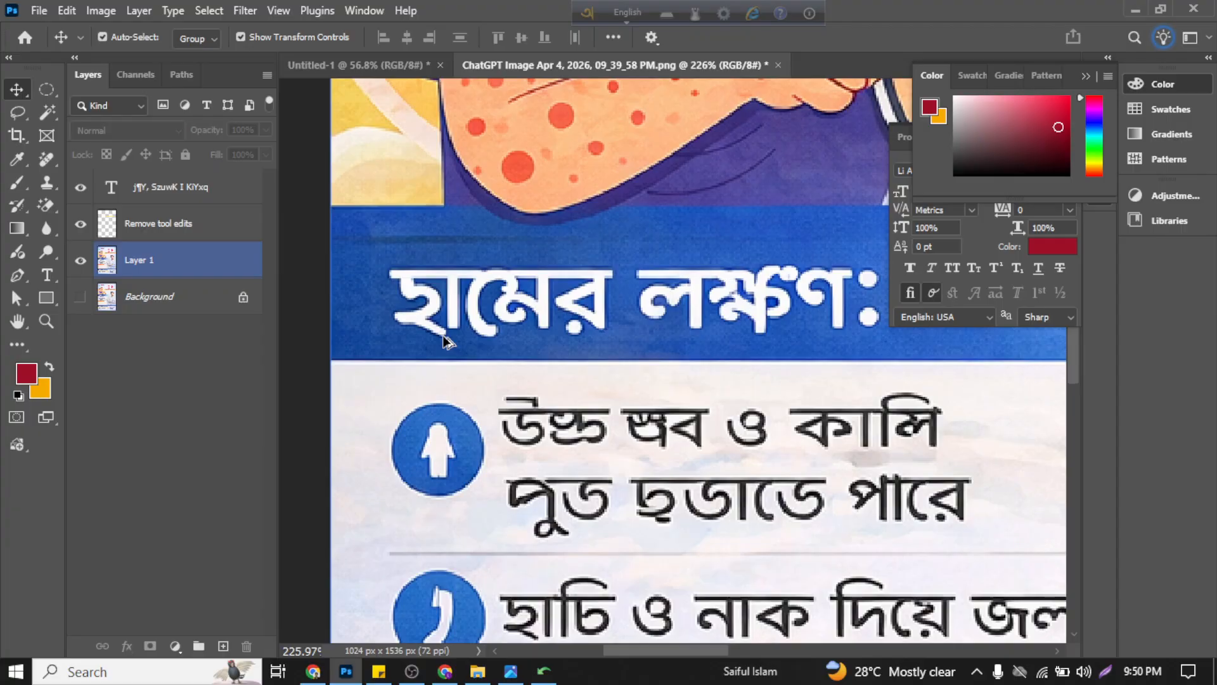
scroll(447, 341, "down", 8)
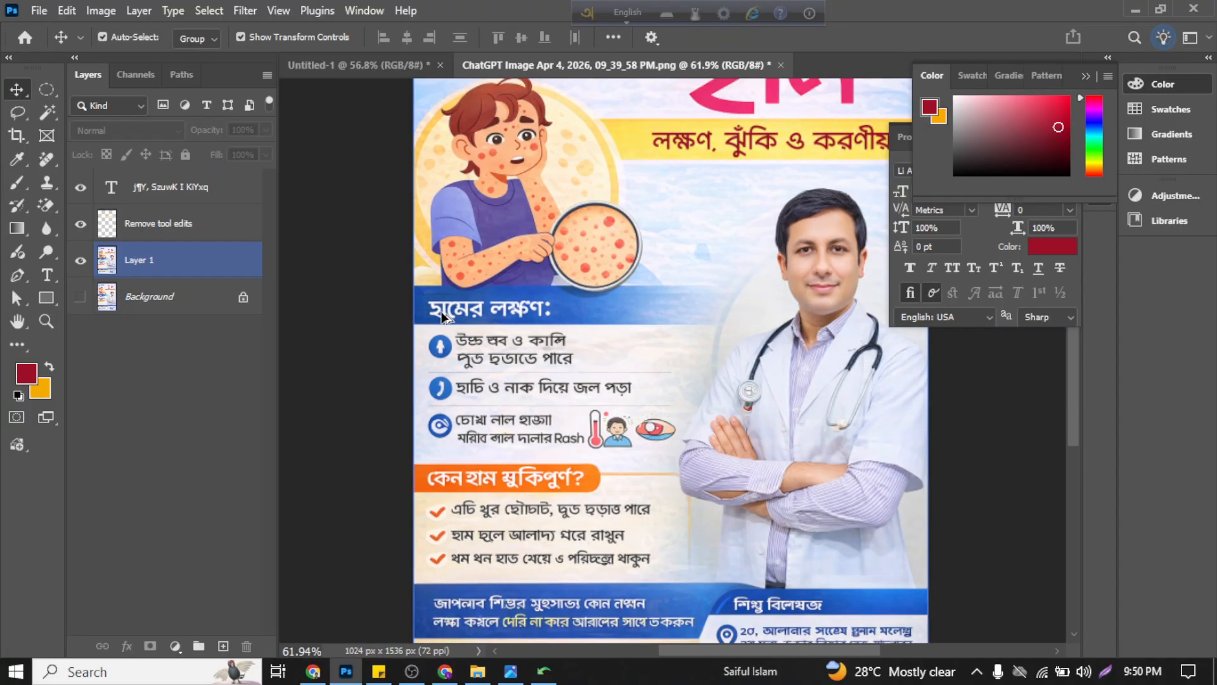
scroll(634, 368, "down", 3)
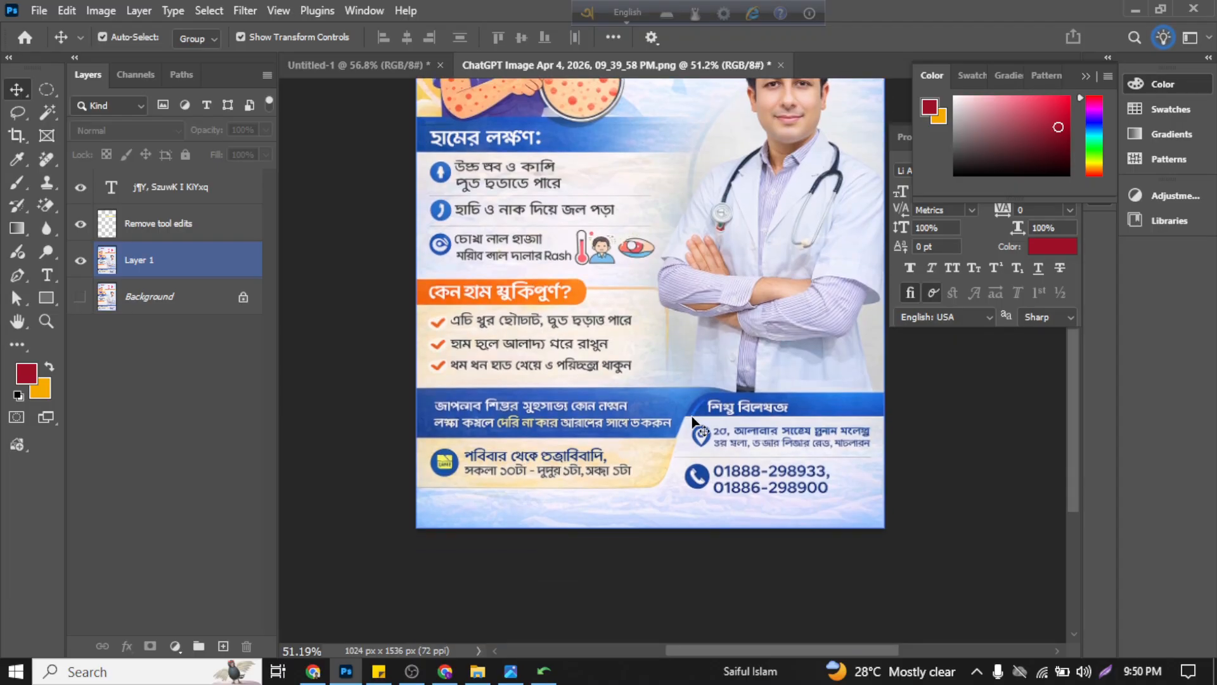
scroll(765, 428, "up", 2)
scroll(765, 426, "up", 3)
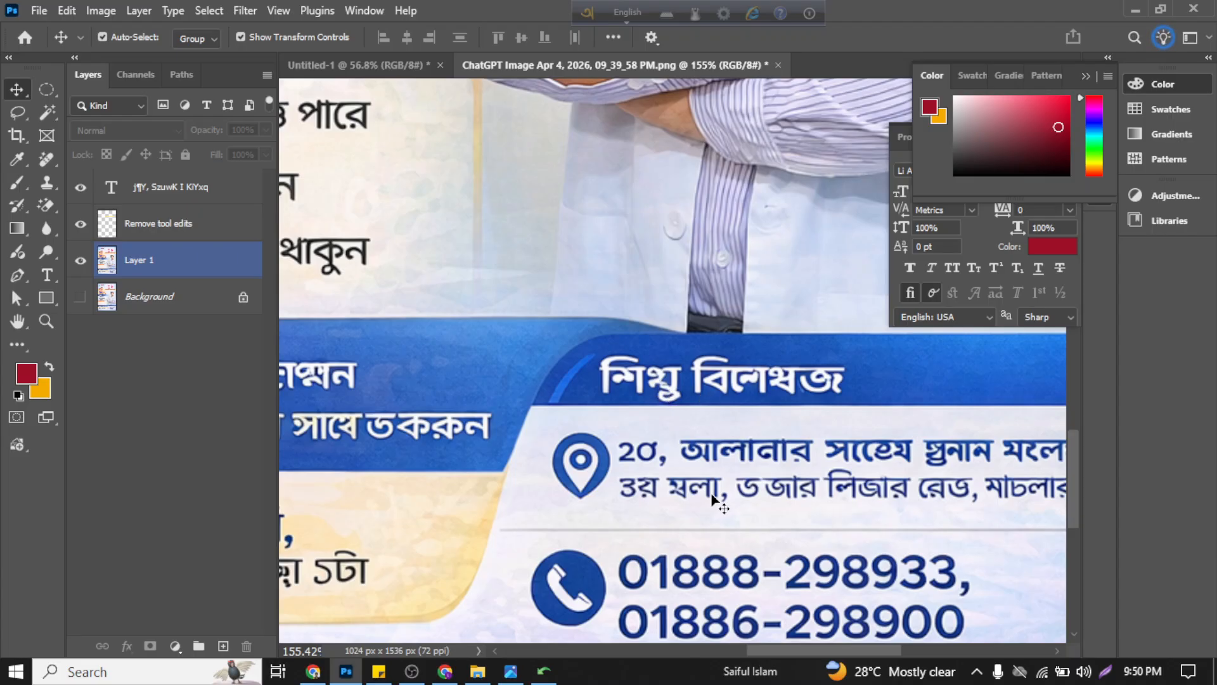
Step: Examine the specialist's address and phone block and the consultation-hours lines at the foot of the poster
scroll(664, 456, "down", 4)
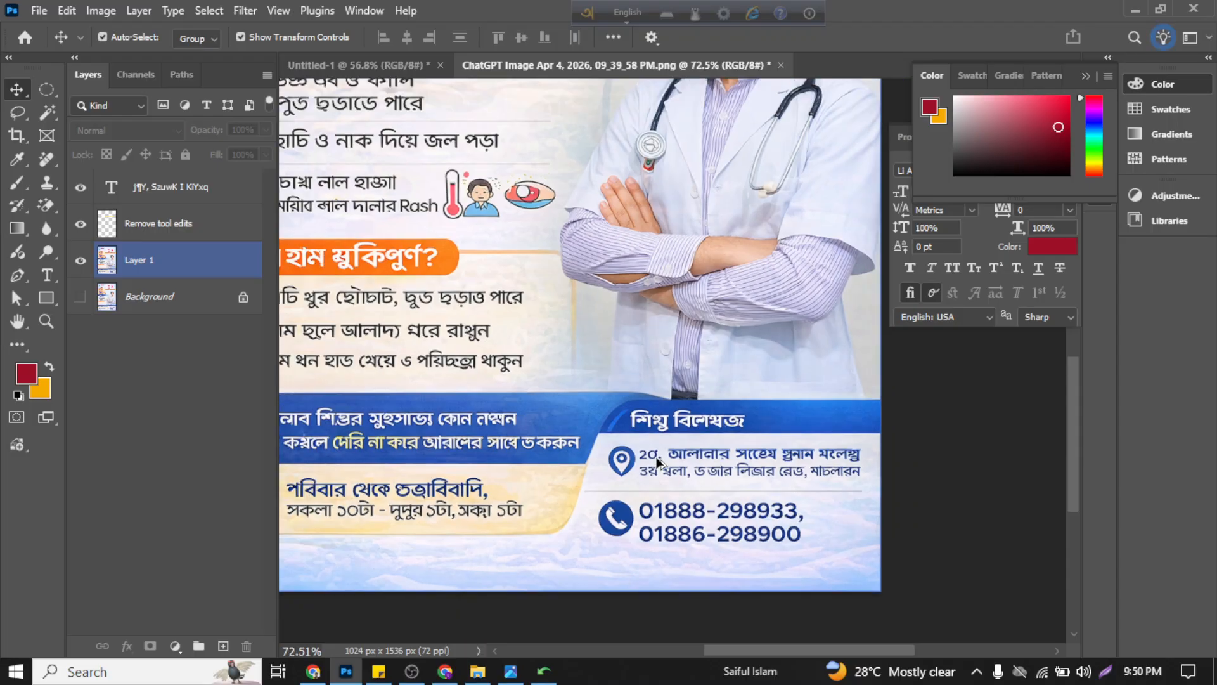
scroll(655, 497, "up", 4)
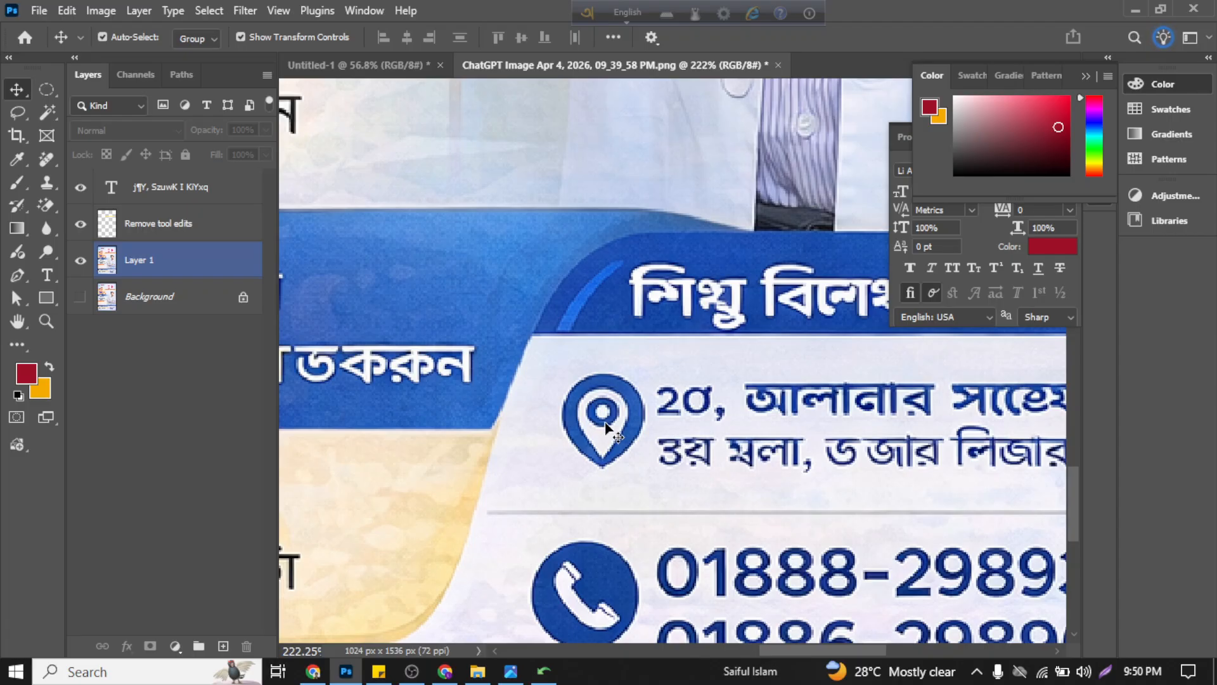
scroll(605, 422, "down", 1)
scroll(606, 428, "down", 1)
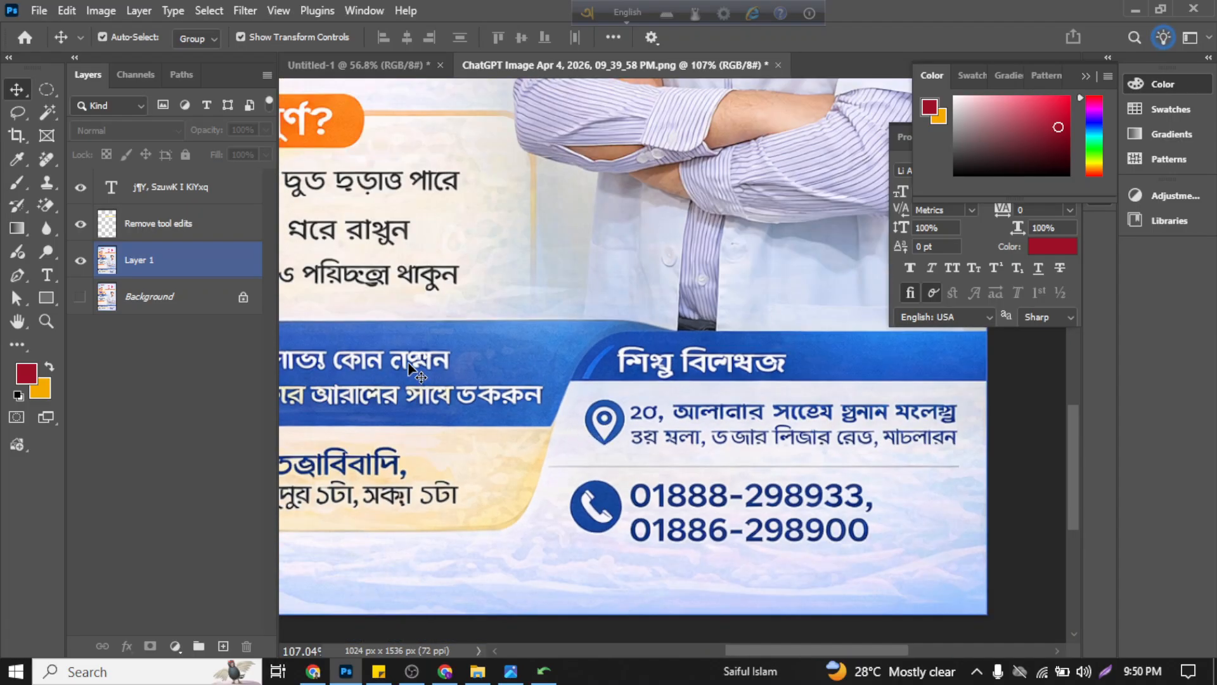
left_click(42, 162)
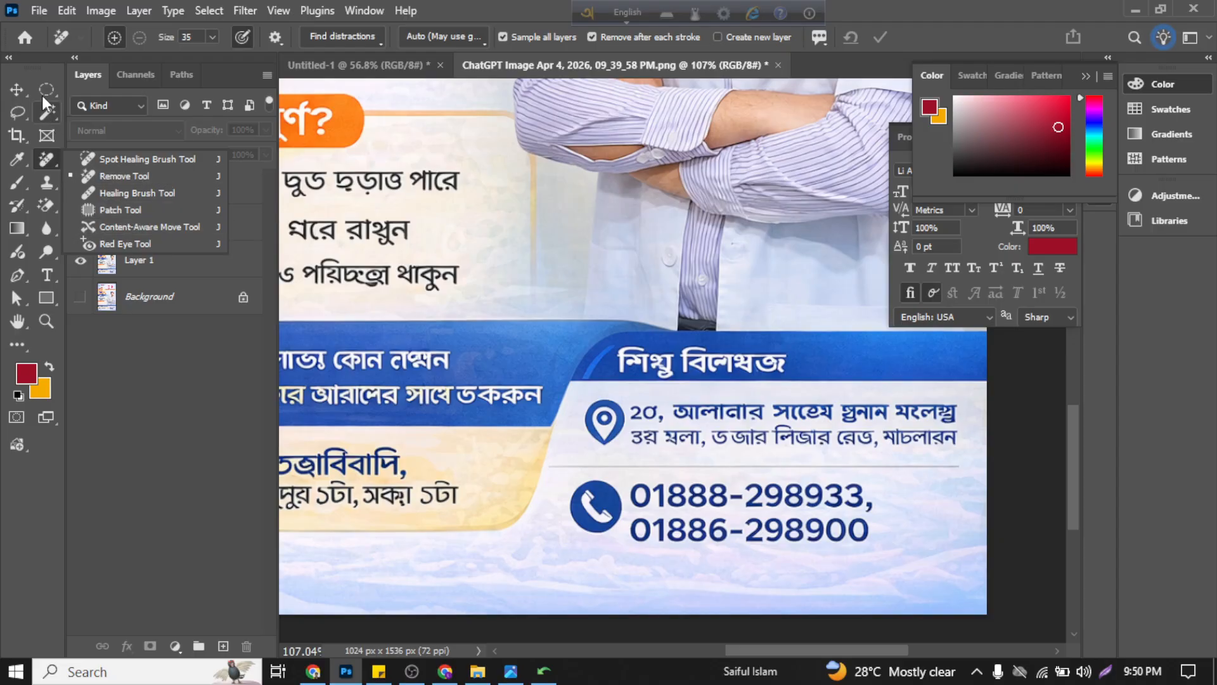
left_click(18, 89)
scroll(682, 488, "left", 4)
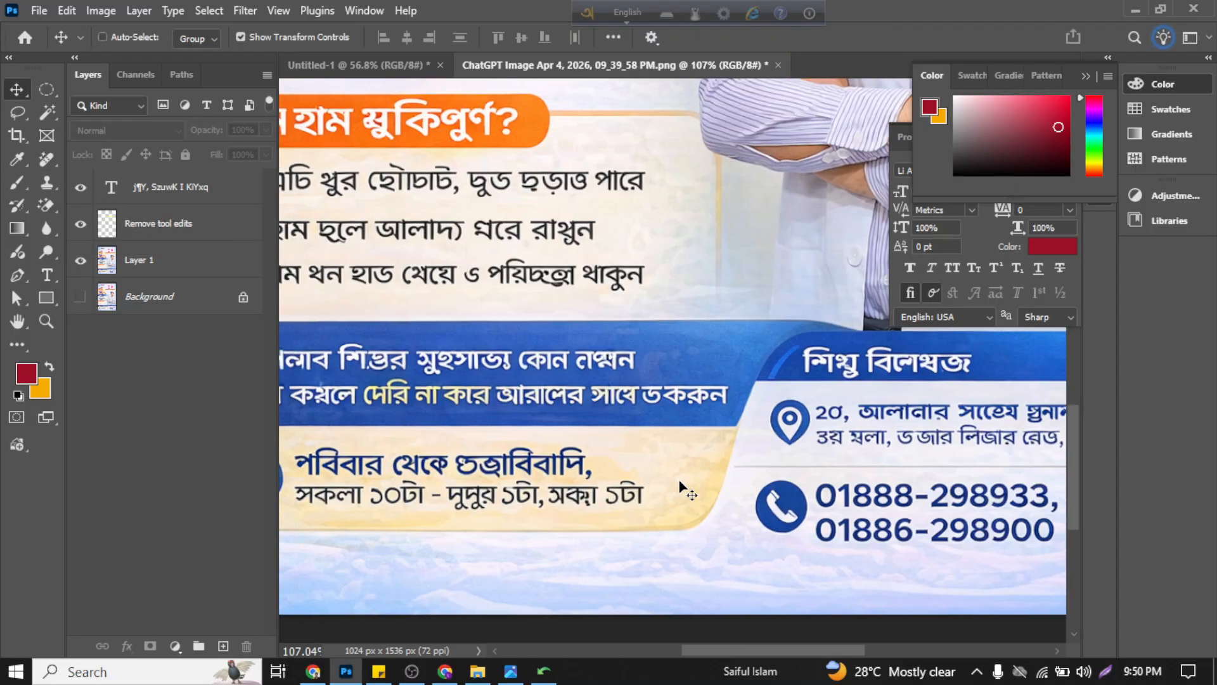
left_click(681, 488)
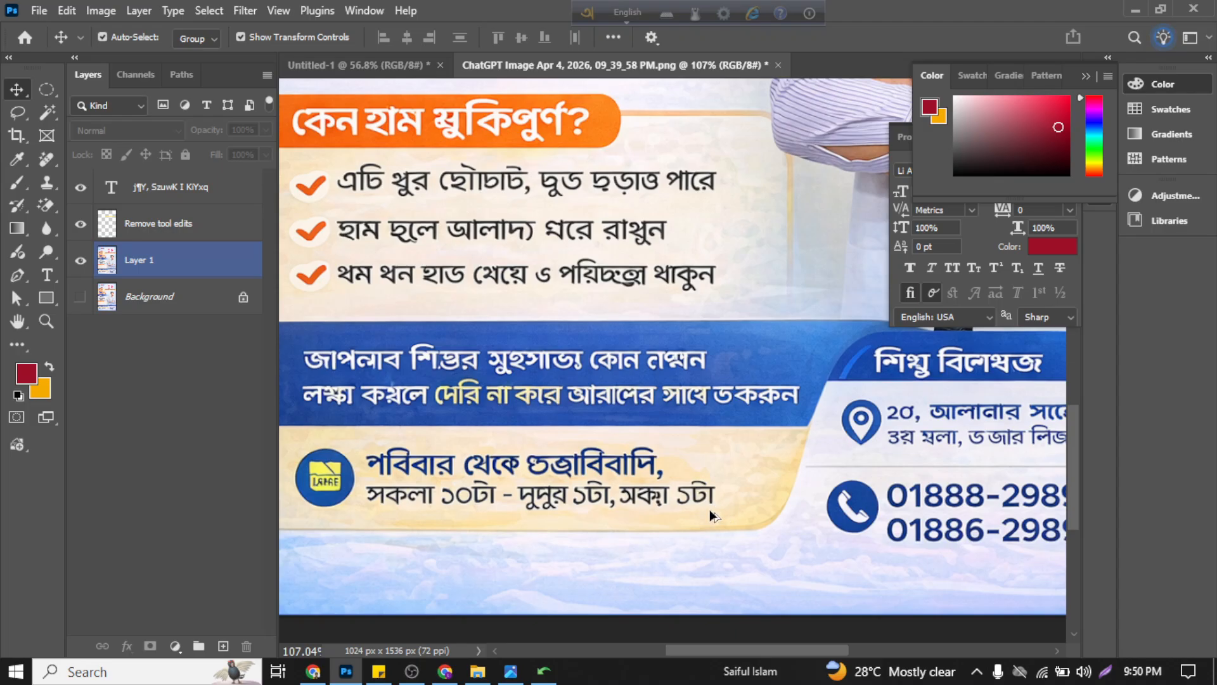
Step: Remove the last word, ১টা, from the consultation-hours line on Layer 1 by patching it with clean cream background, and clear the selection
scroll(703, 504, "up", 5)
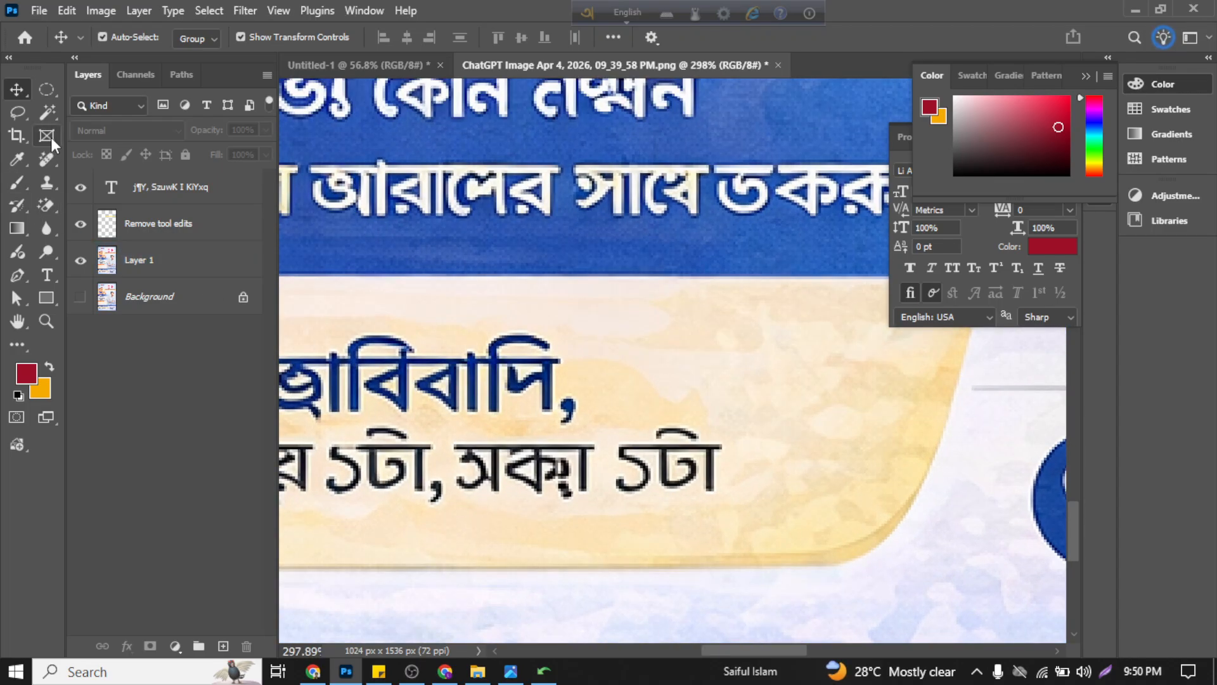
left_click(48, 114)
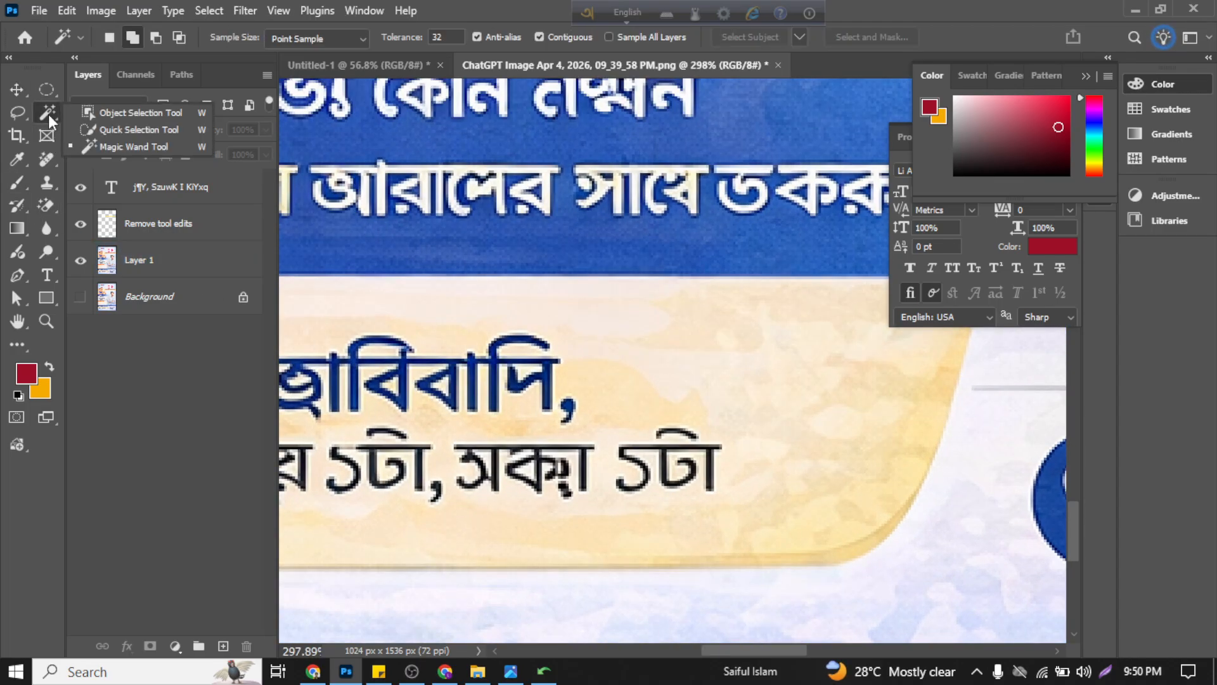
left_click(46, 158)
left_click(173, 210)
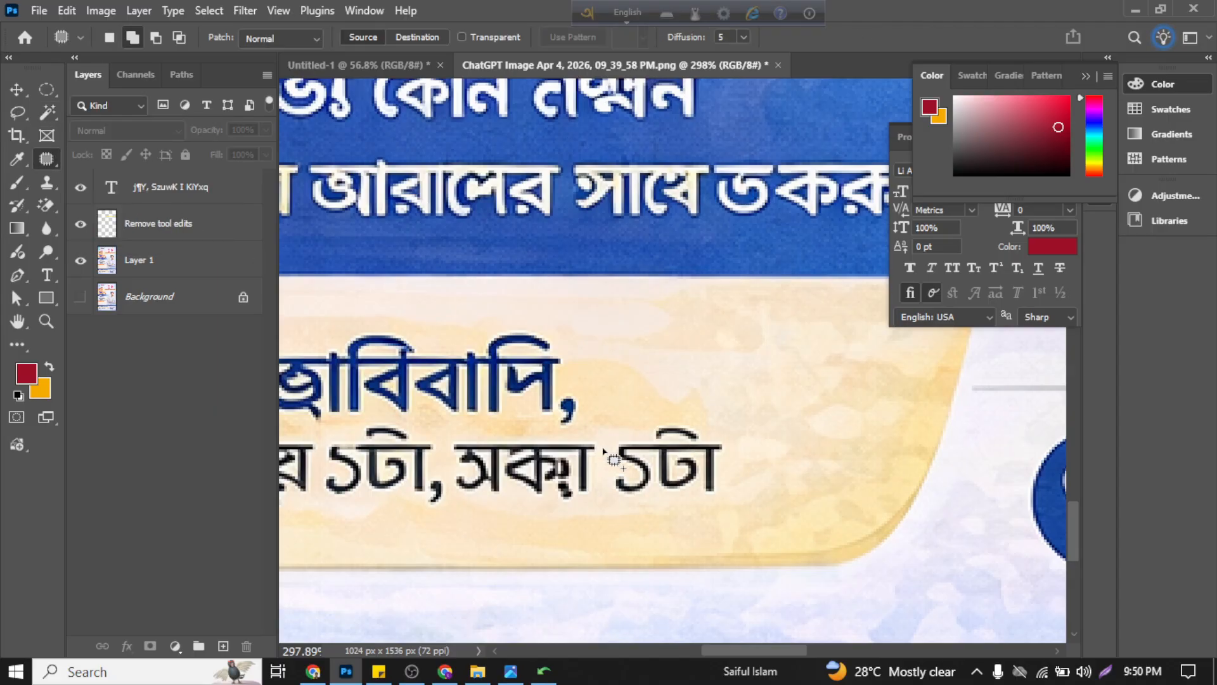
mouse_move(606, 442)
left_mouse_down()
mouse_move(603, 476)
mouse_move(621, 504)
mouse_move(717, 501)
mouse_move(735, 453)
mouse_move(701, 424)
mouse_move(625, 415)
left_mouse_up()
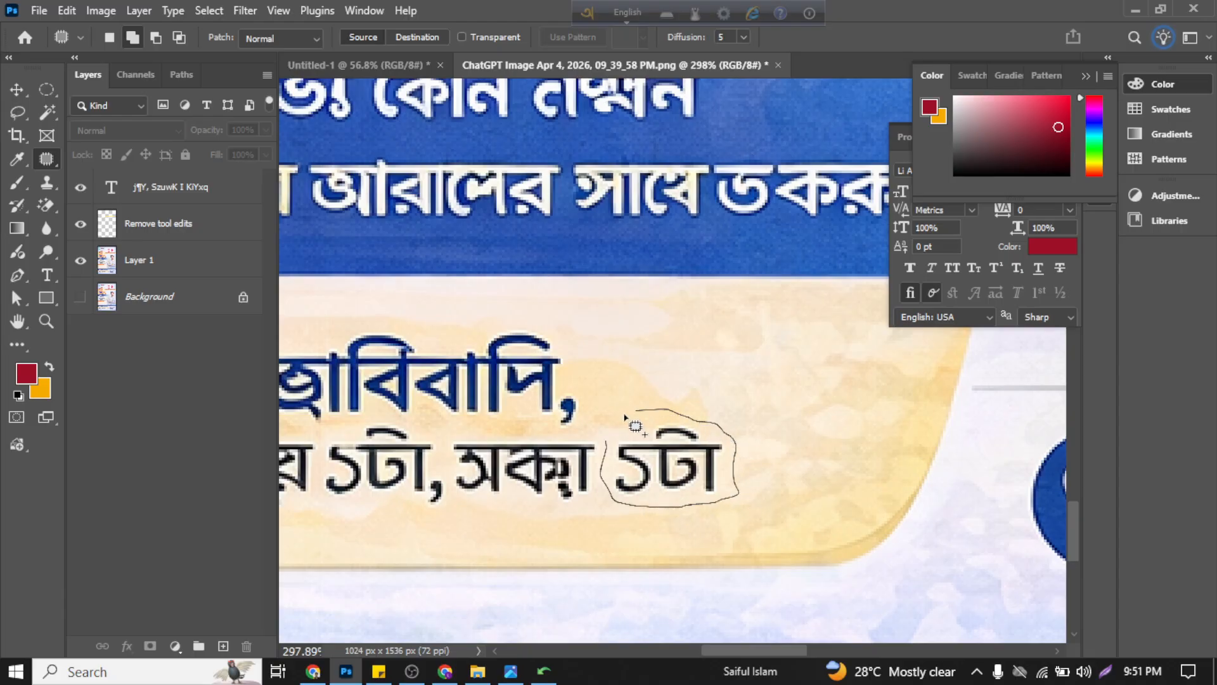
left_click_drag(617, 458, 614, 460)
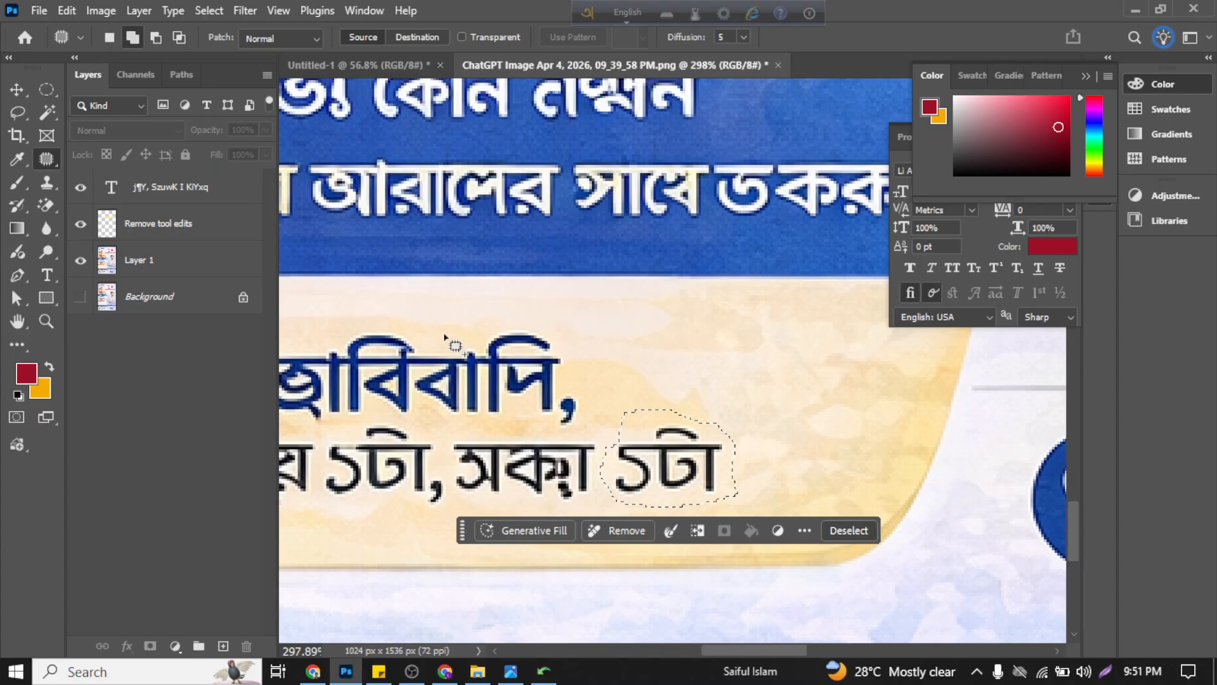
left_click(193, 266)
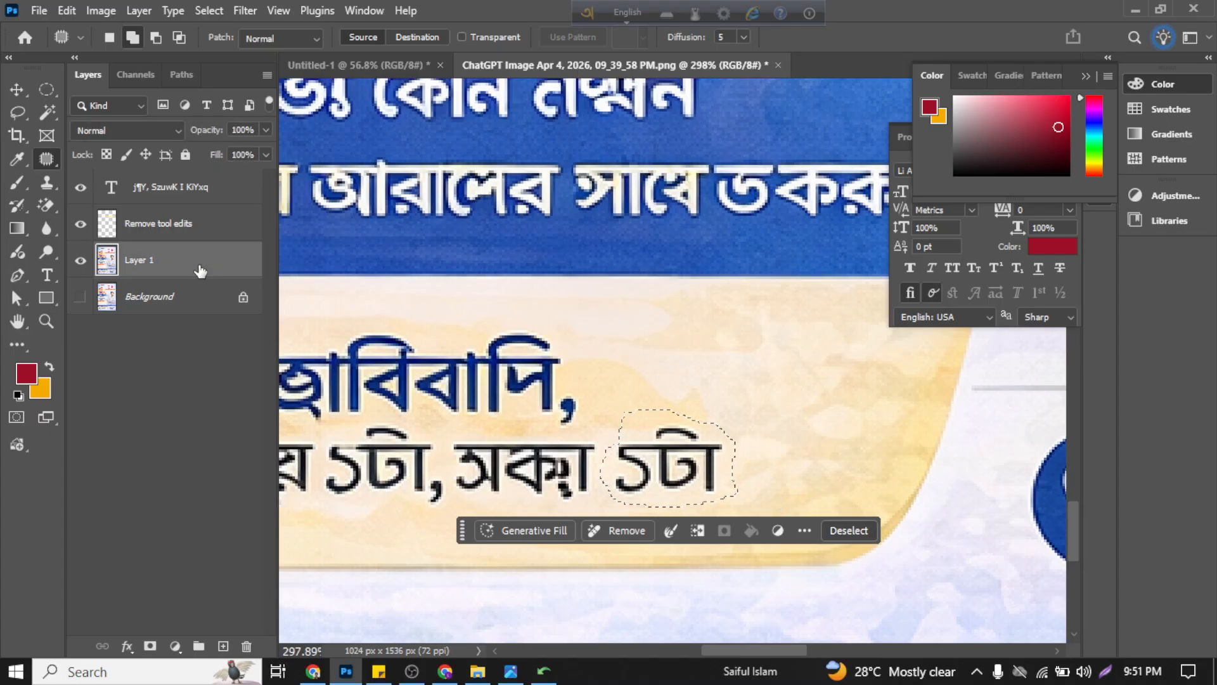
left_click_drag(706, 454, 853, 436)
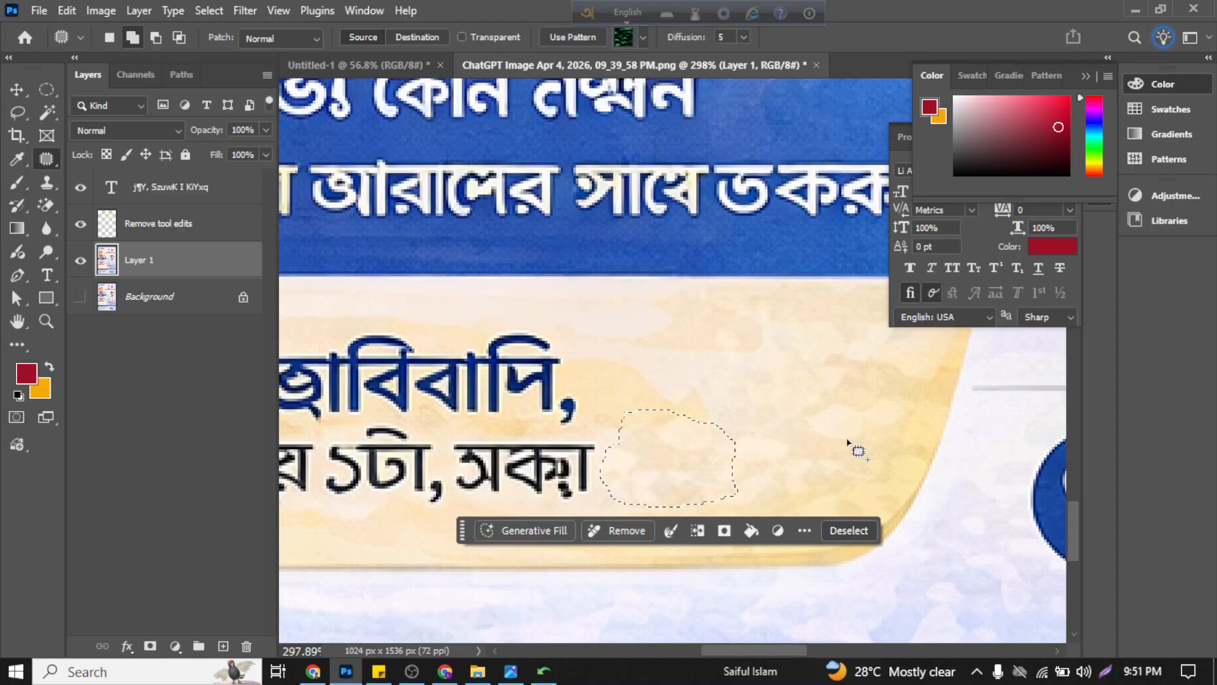
left_click(17, 89)
key("ctrl+d")
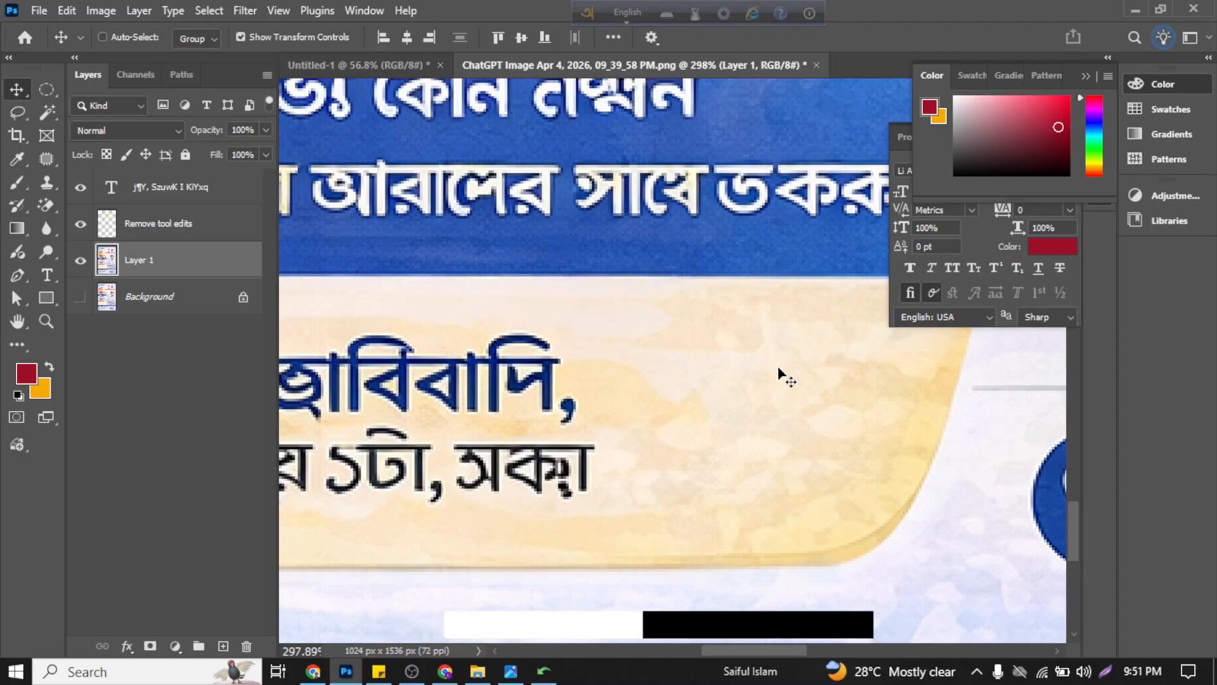
Step: Inspect the patched background at the end of the consultation-hours line from close up and further out
scroll(780, 375, "down", 2)
scroll(779, 379, "down", 2)
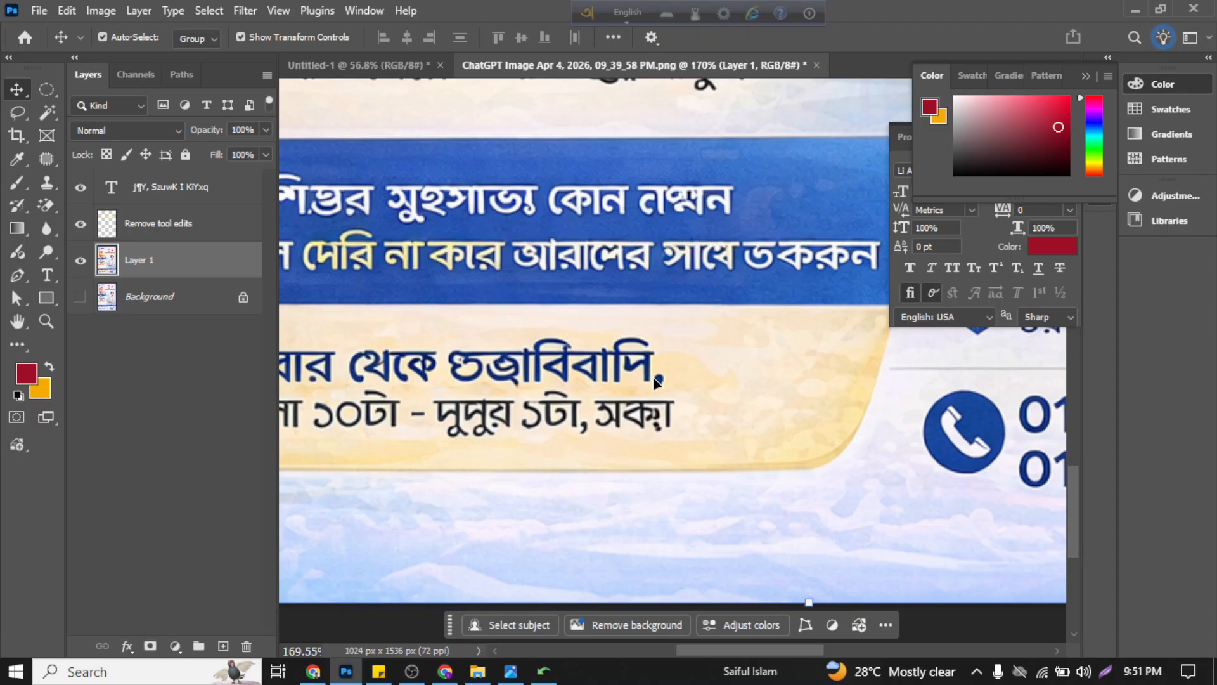
scroll(620, 371, "up", 3)
scroll(620, 371, "up", 2)
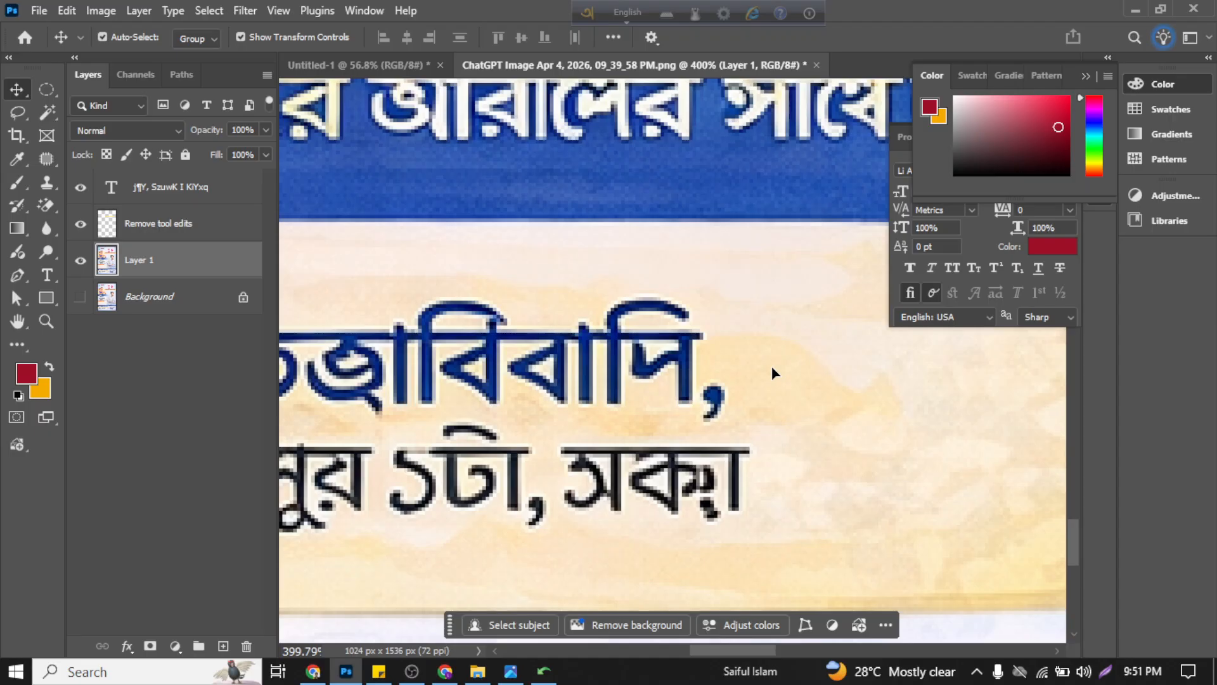
scroll(775, 373, "down", 3)
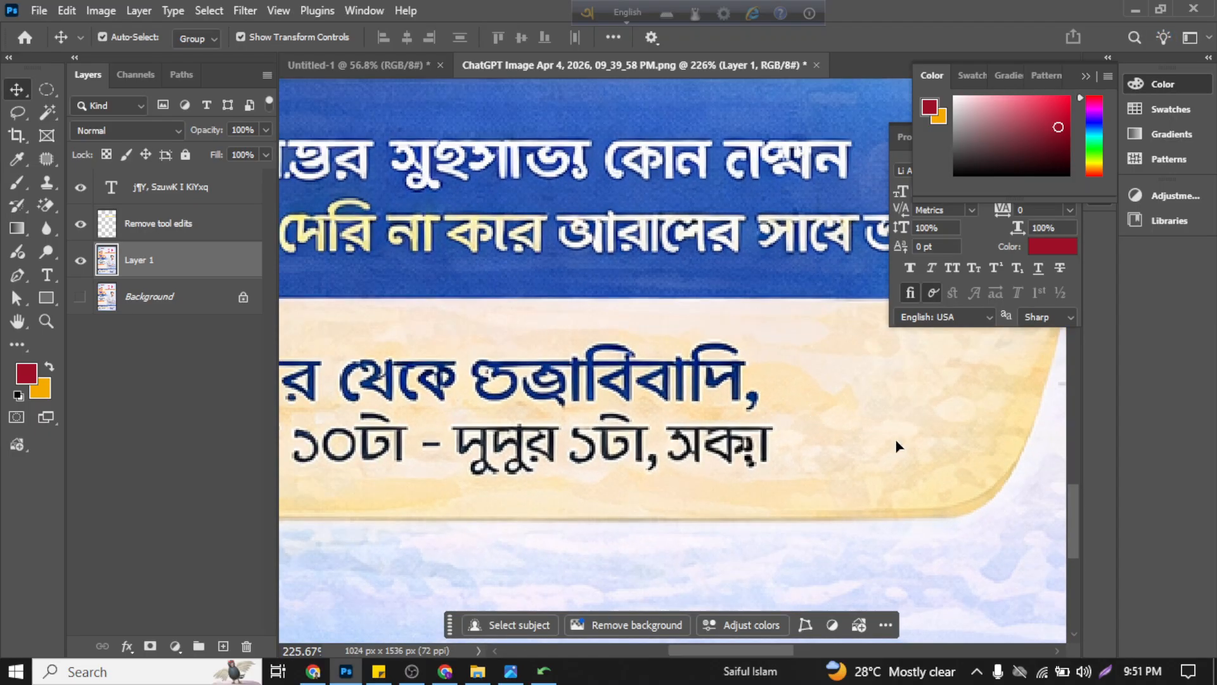
scroll(872, 444, "up", 1)
scroll(873, 443, "up", 2)
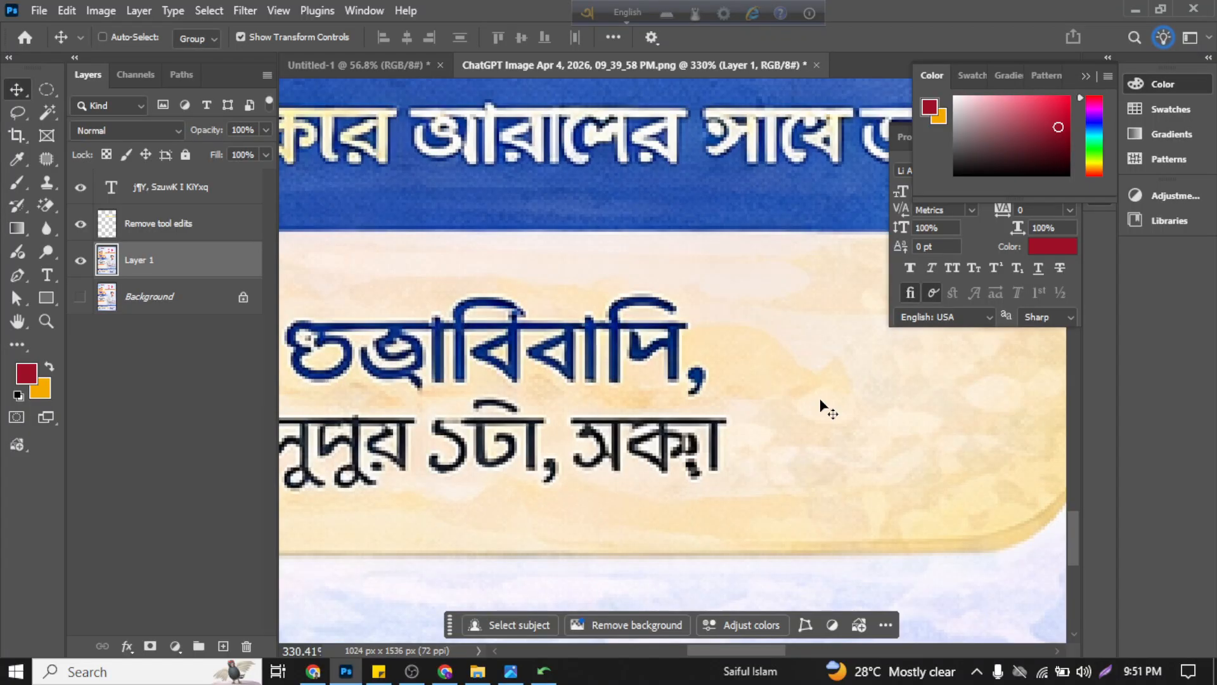
scroll(820, 398, "down", 2)
scroll(624, 458, "up", 4)
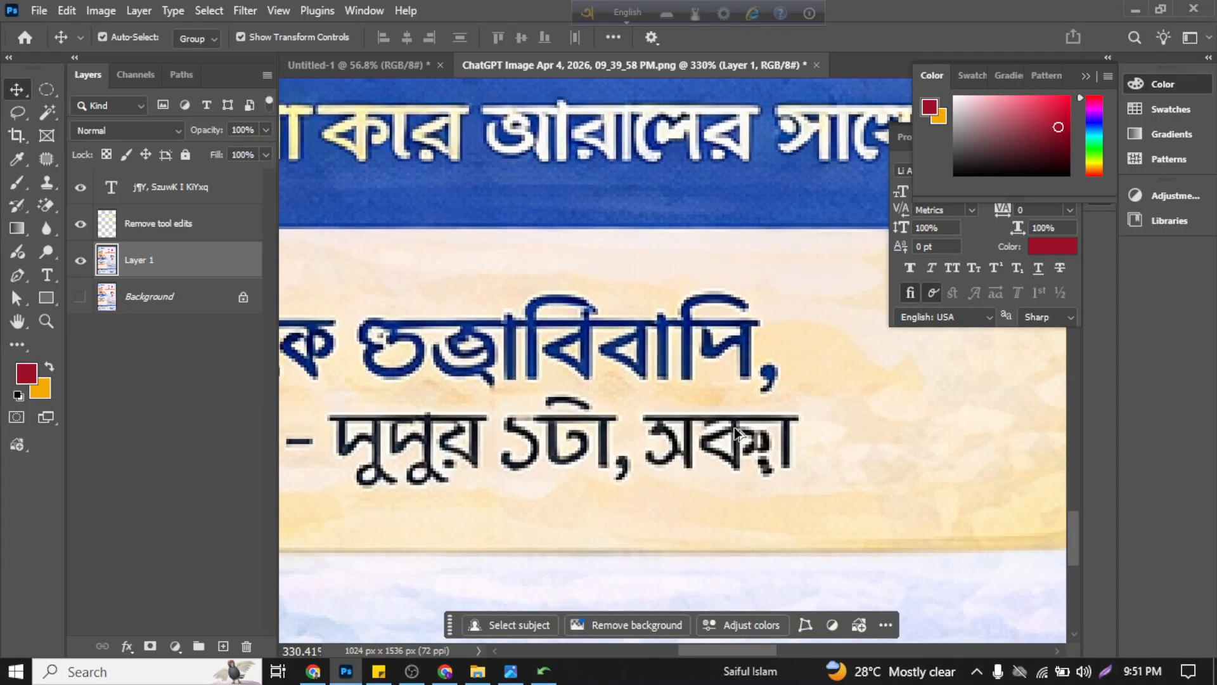
Step: Patch out the faulty word following the comma after ১টা in the hours line using nearby cream background, and deselect
left_click(31, 160)
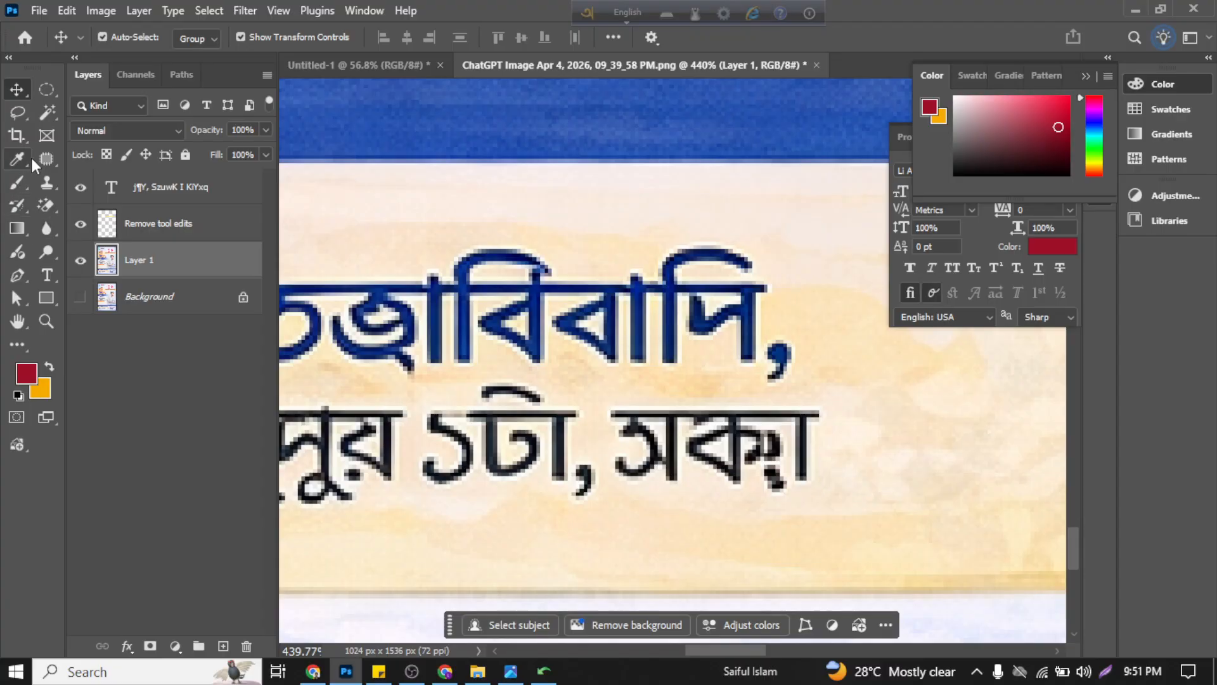
left_click(41, 158)
right_click(47, 158)
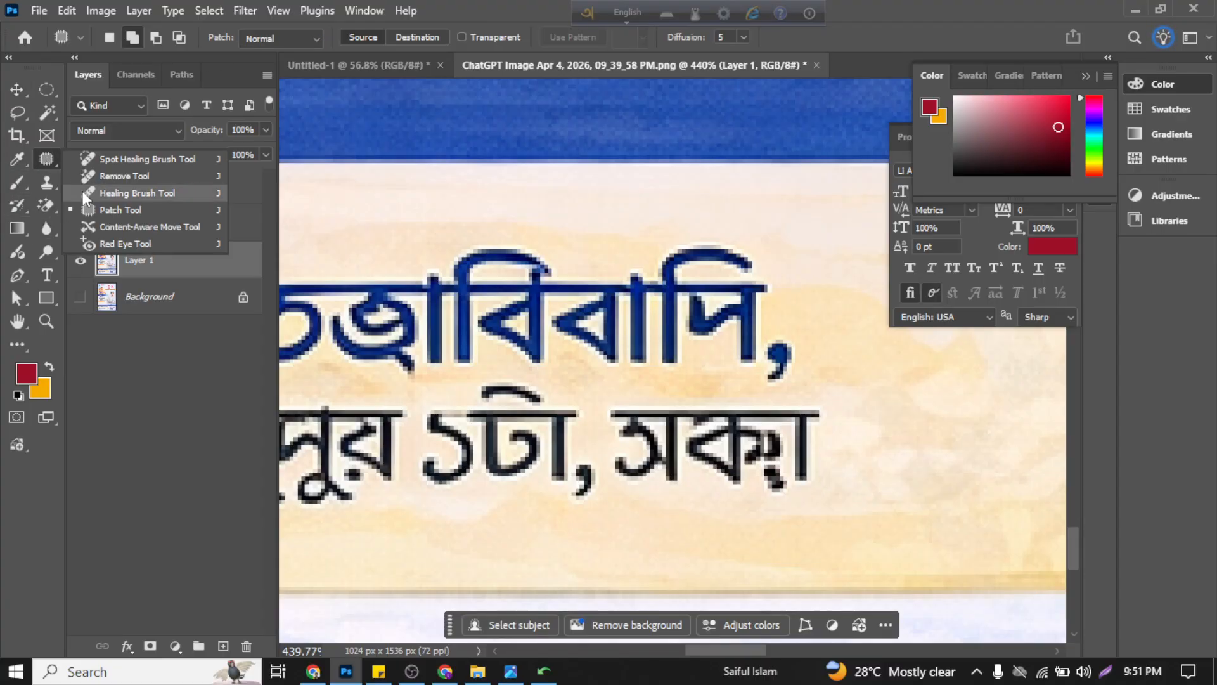
left_click(89, 207)
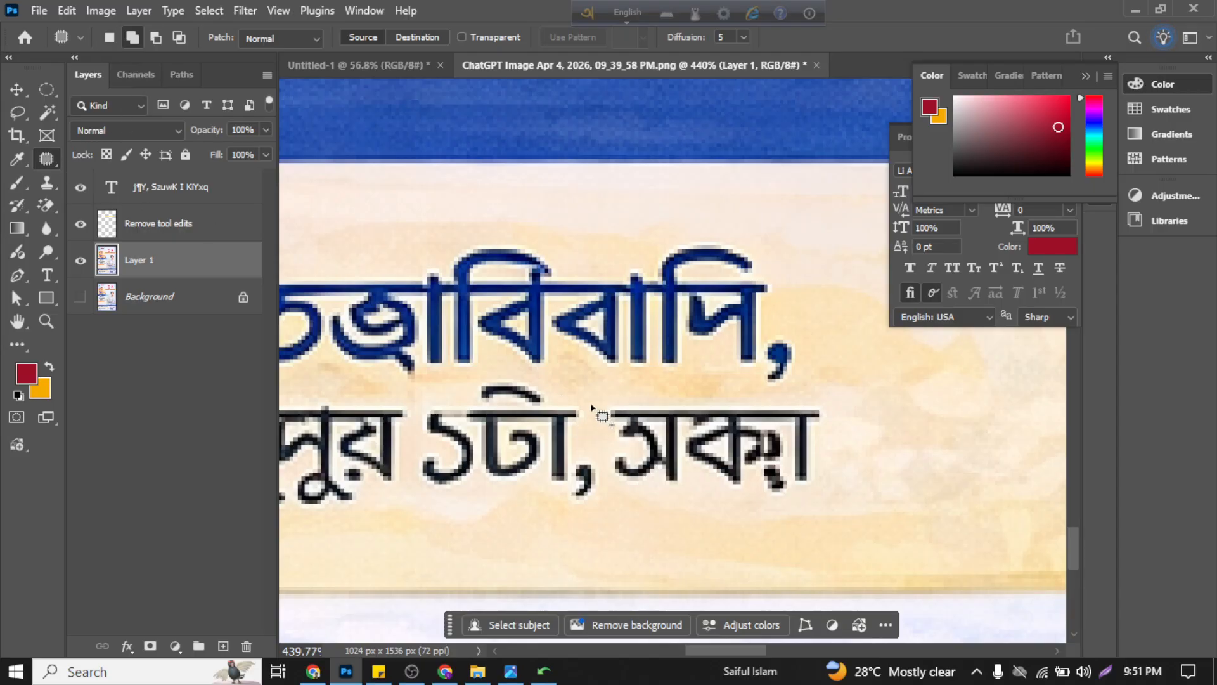
mouse_move(592, 406)
left_mouse_down()
mouse_move(601, 466)
mouse_move(641, 496)
mouse_move(799, 501)
mouse_move(828, 463)
mouse_move(838, 420)
mouse_move(825, 398)
mouse_move(587, 404)
left_mouse_up()
scroll(489, 257, "right", 1)
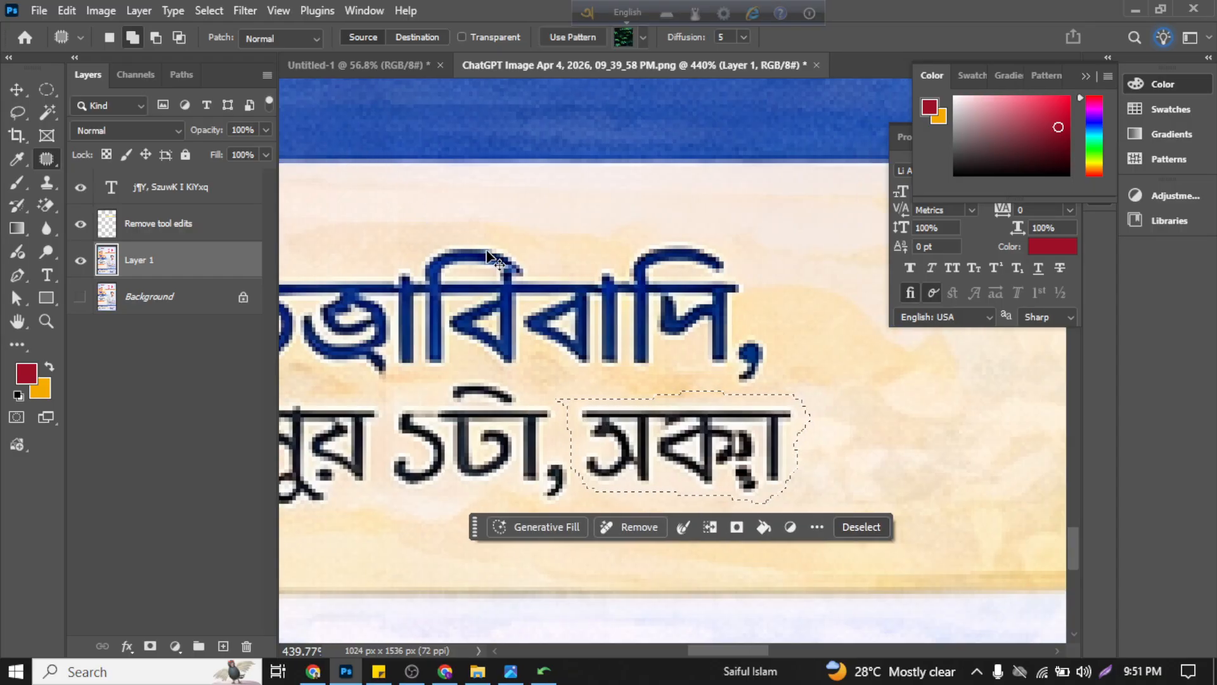
scroll(489, 257, "right", 4)
left_click_drag(561, 444, 842, 434)
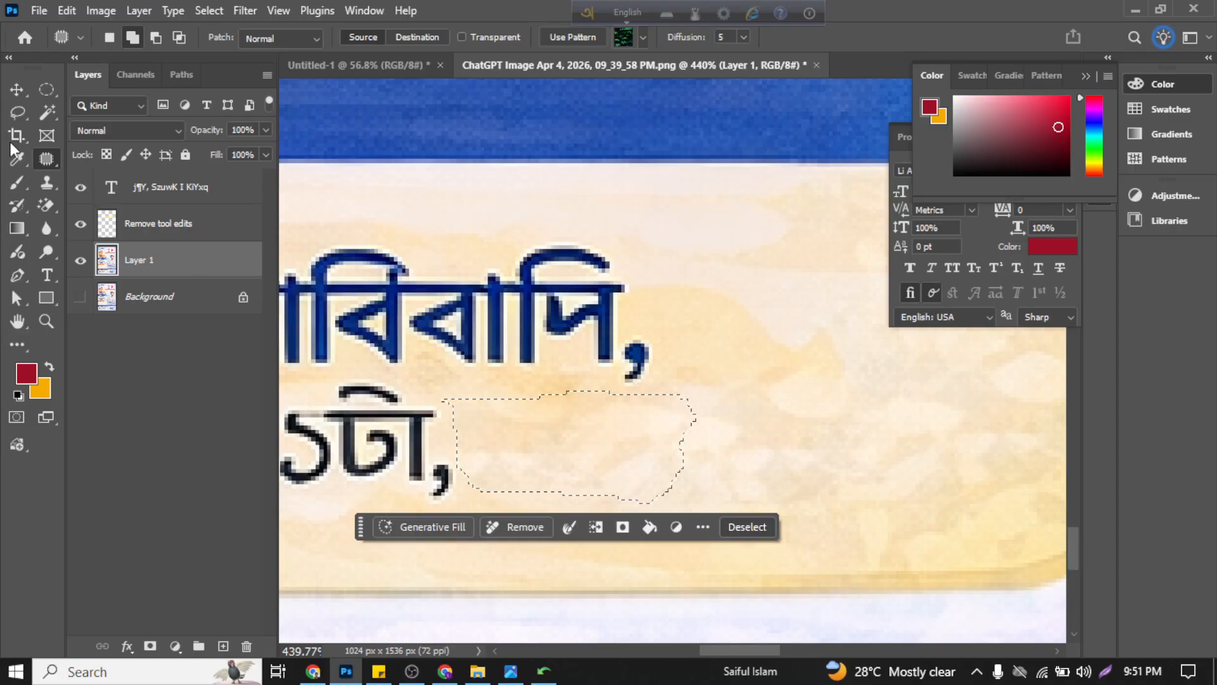
left_click(17, 90)
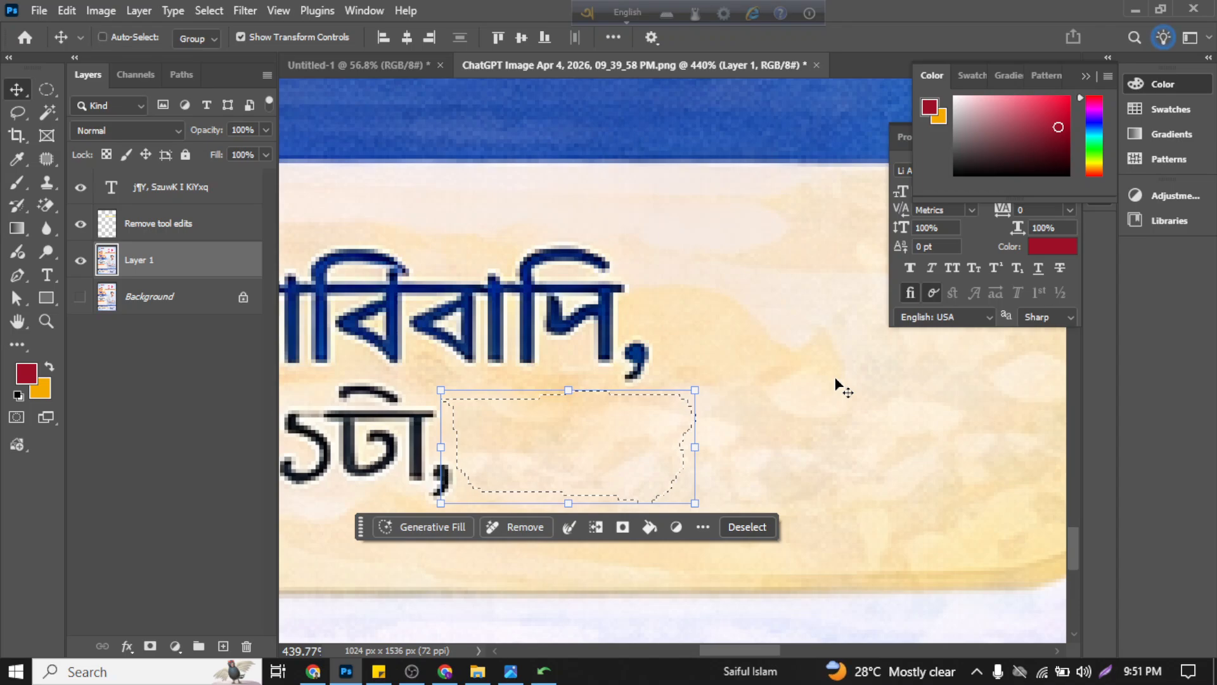
key("ctrl+d")
Step: Review the cleaned consultation-hours line, the surrounding text blocks and the whole poster layout
scroll(754, 437, "down", 1)
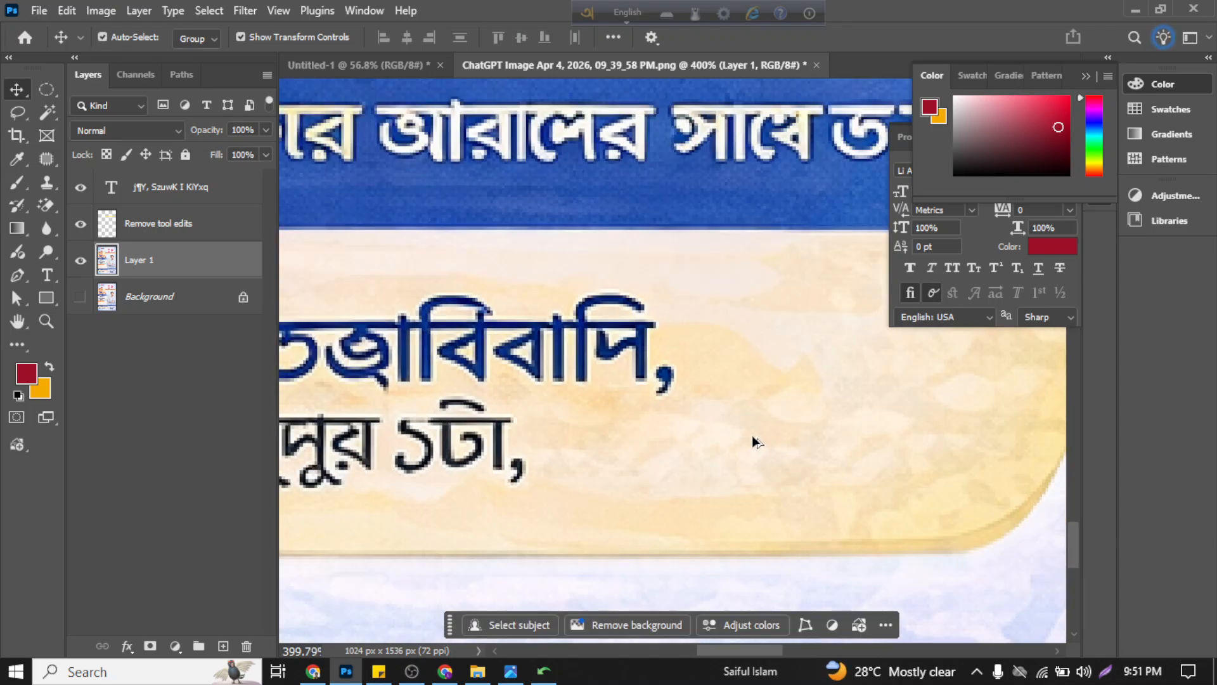
scroll(752, 437, "down", 2)
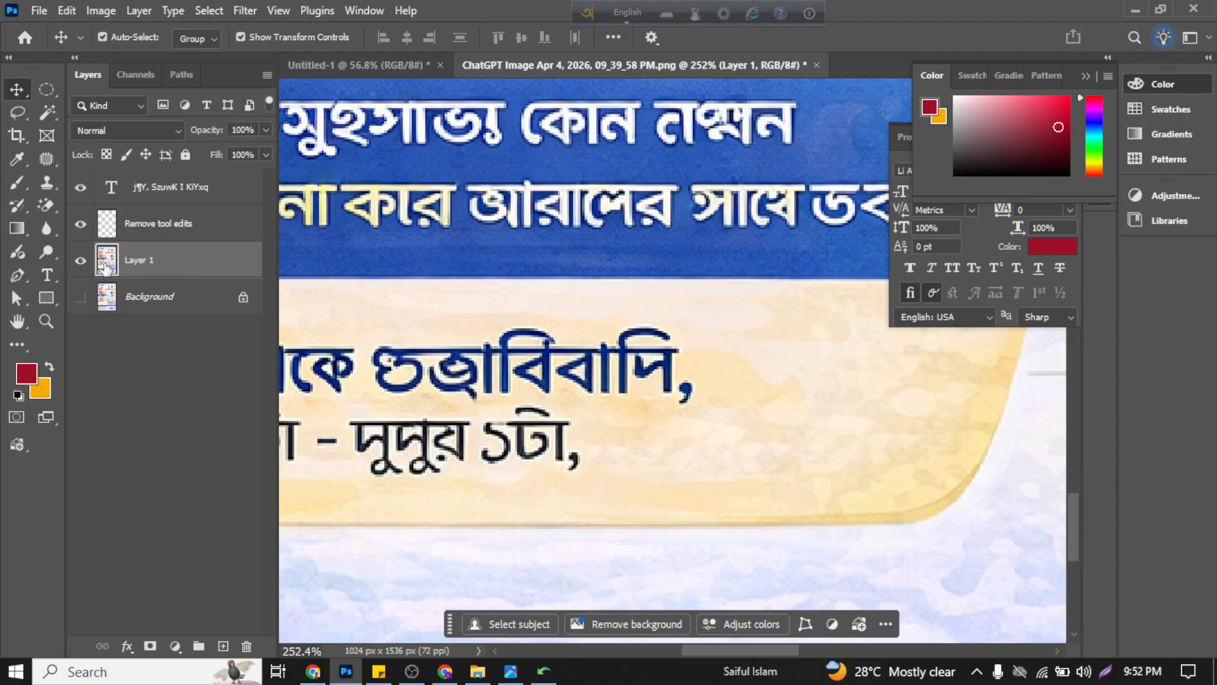
left_click(181, 231)
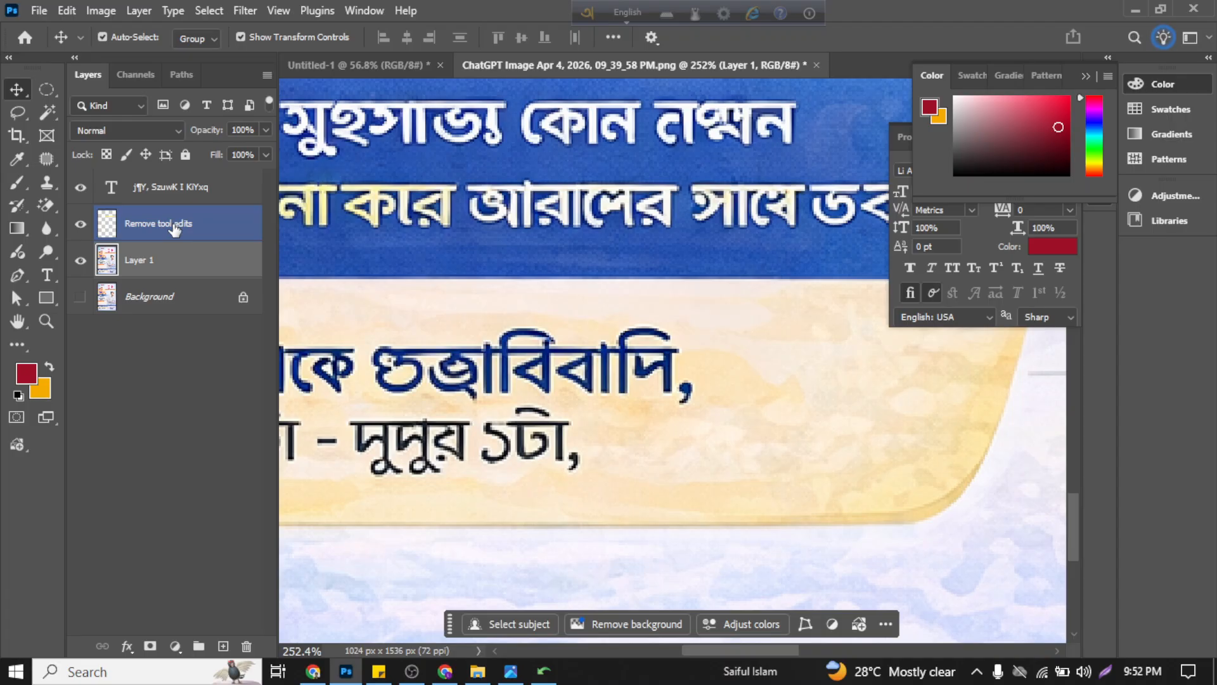
scroll(785, 459, "down", 6)
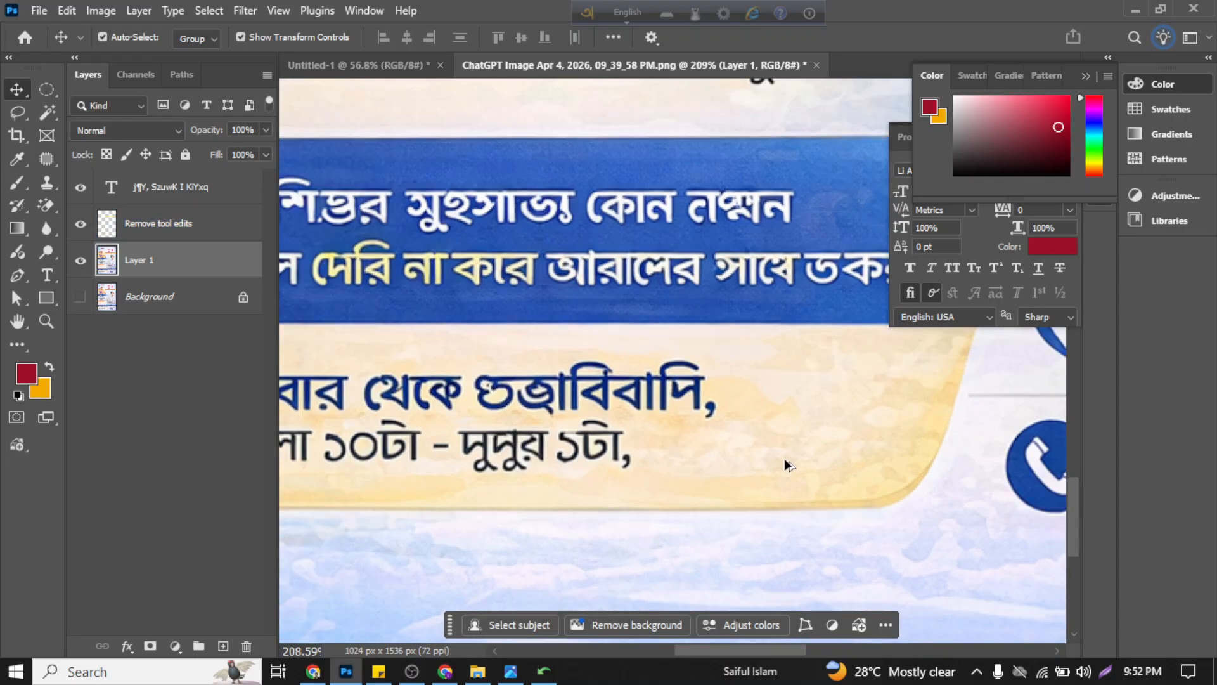
scroll(783, 456, "down", 2)
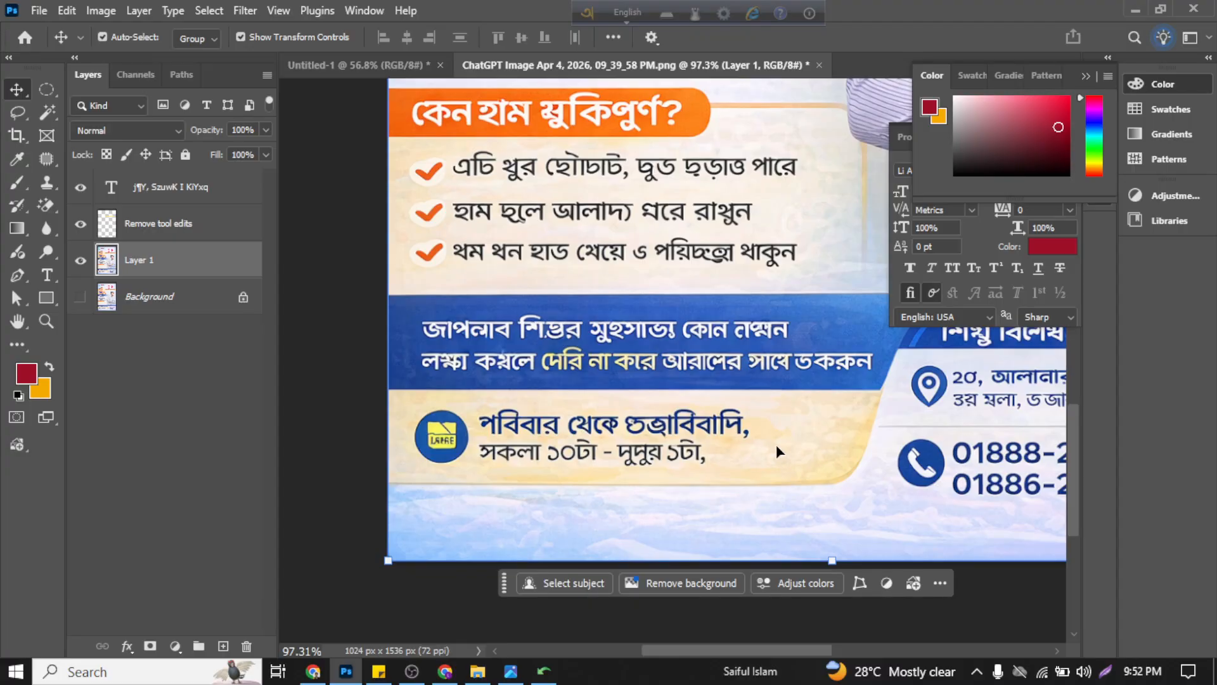
scroll(776, 444, "up", 4)
scroll(698, 393, "down", 6)
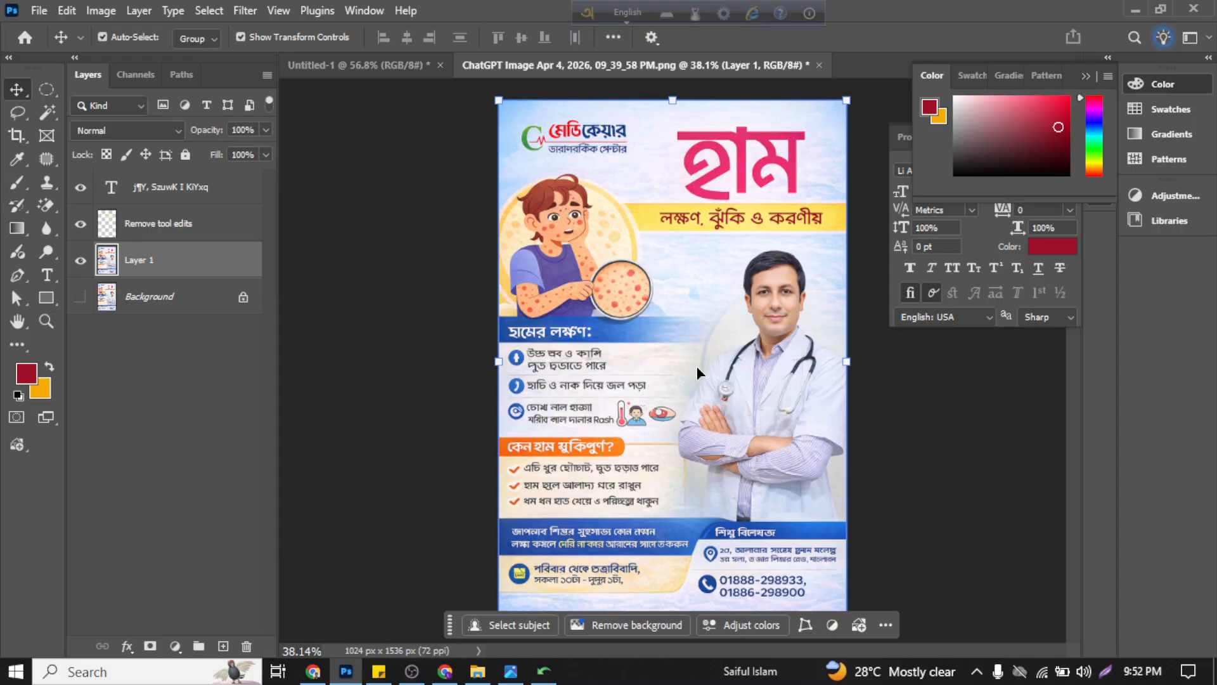
Step: Switch to the ChatGPT conversation in Chrome and read through the corrected Bangla content and the design tips below it
left_click(445, 671)
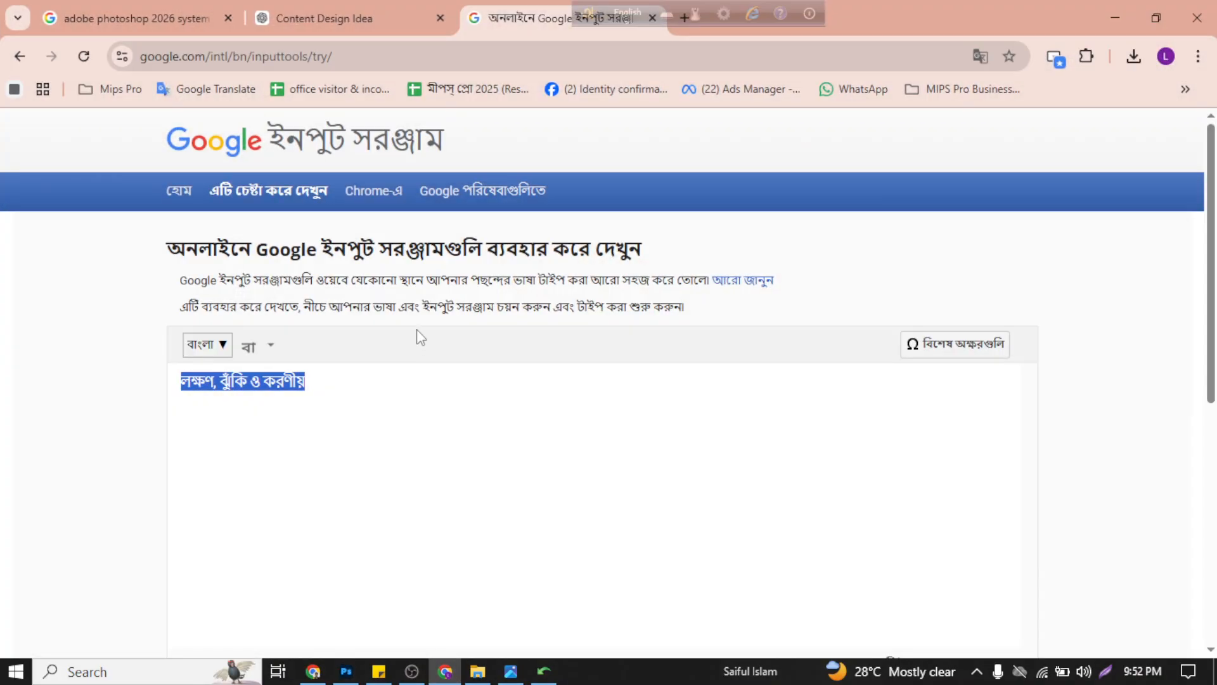
left_click(343, 18)
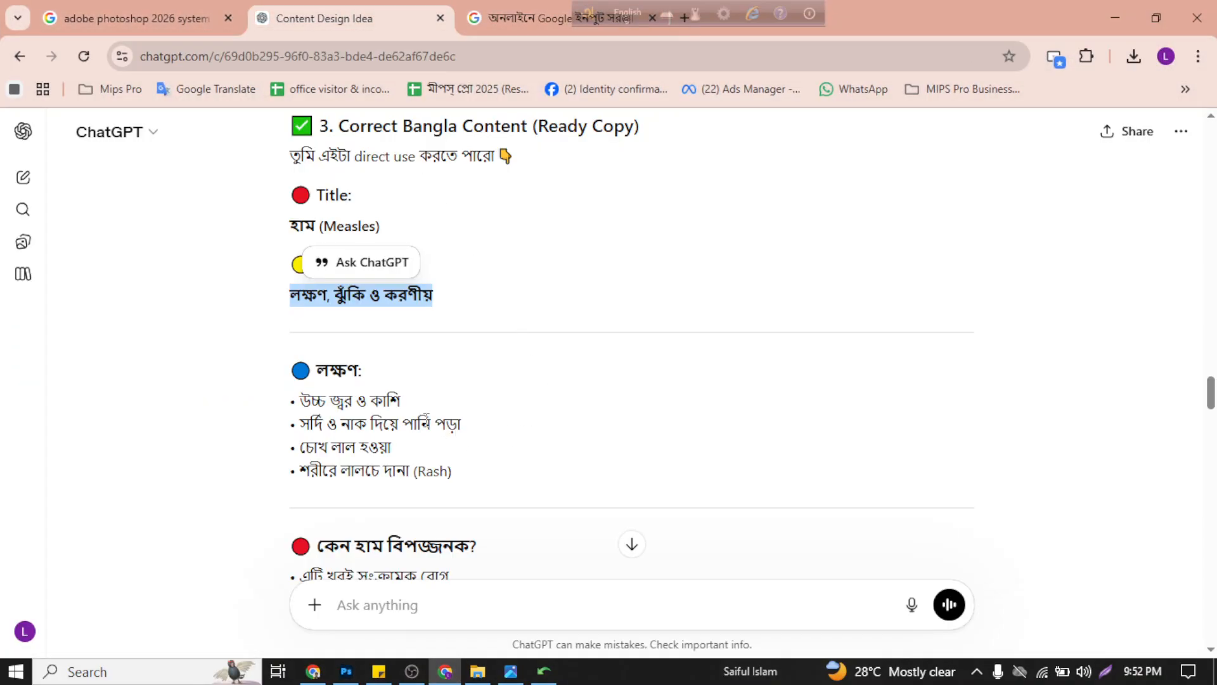
scroll(400, 390, "down", 4)
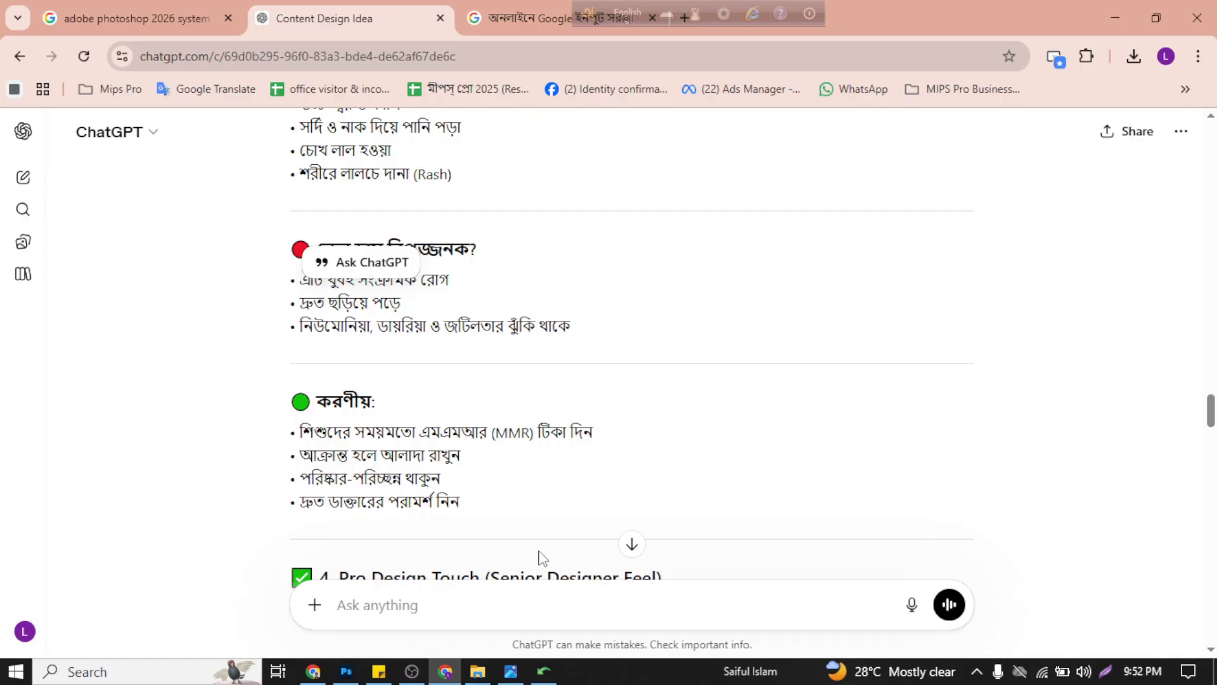
scroll(514, 520, "down", 8)
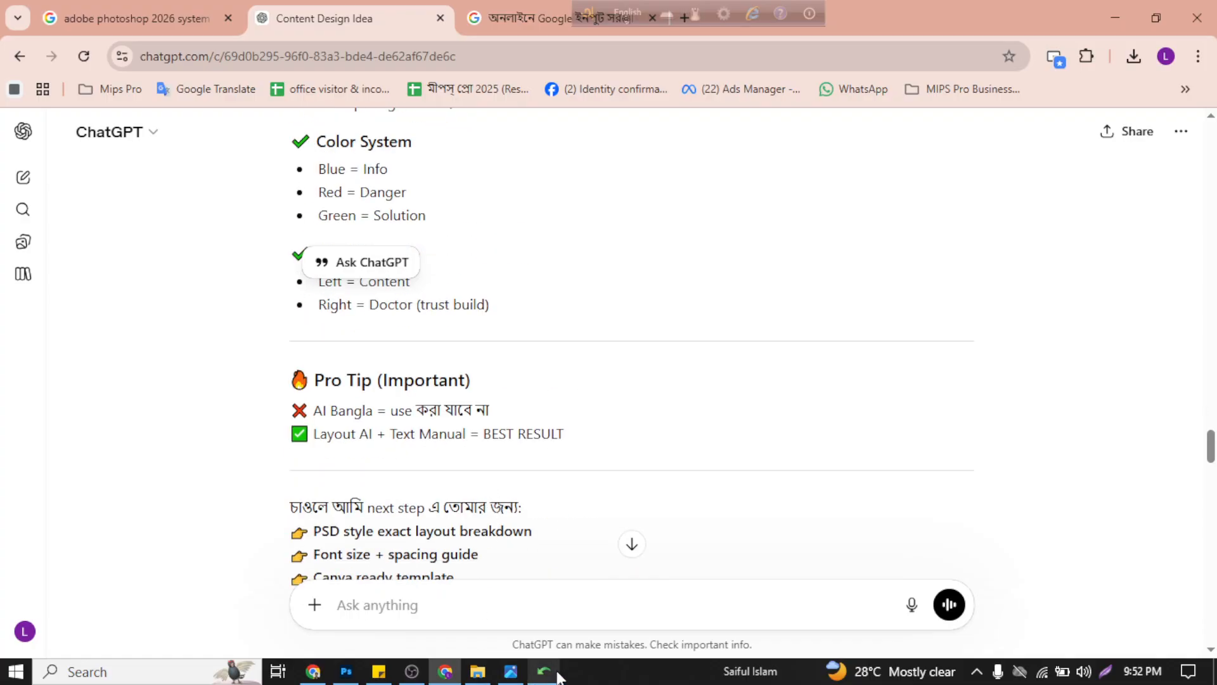
Step: Switch to Photoshop and examine the poster's symptom, risk, consultation and contact text blocks close up and as a whole
mouse_move(527, 676)
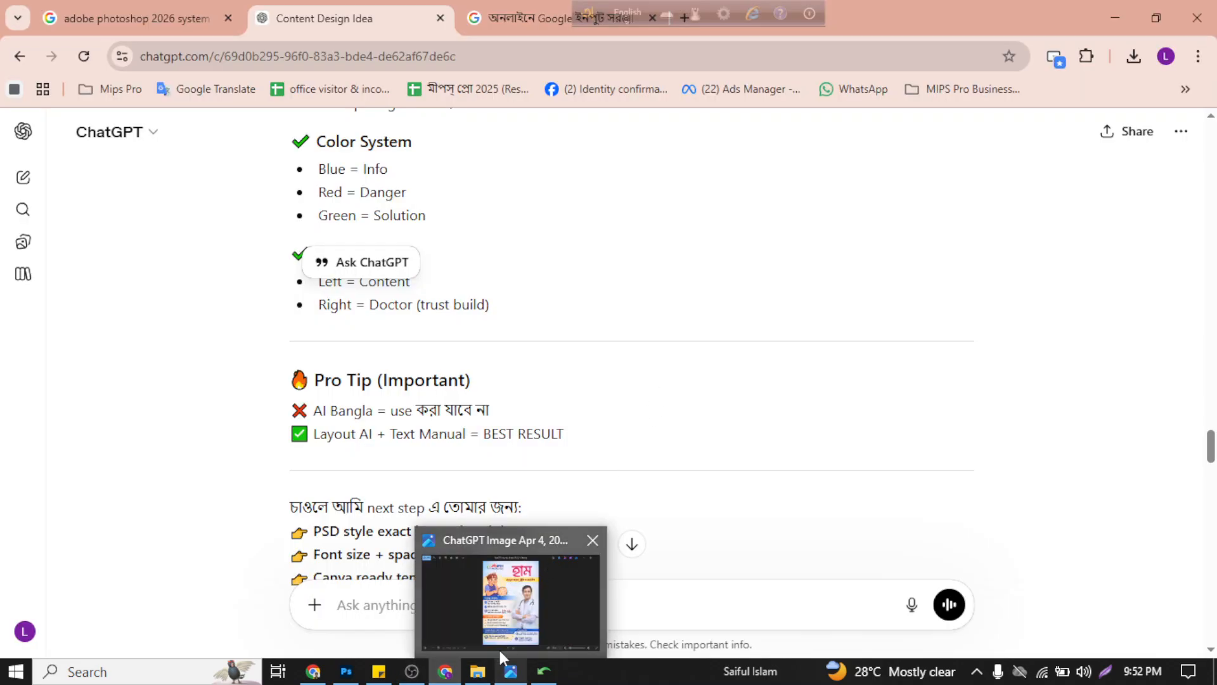
left_click(346, 672)
scroll(536, 363, "up", 5)
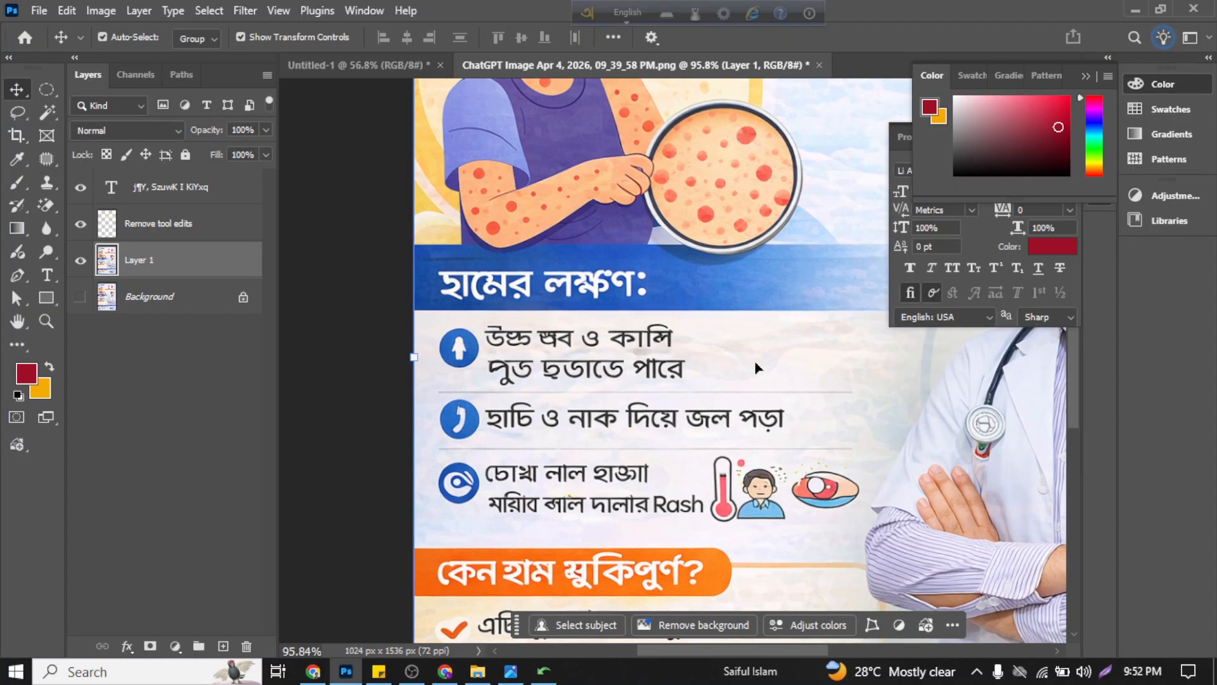
scroll(737, 382, "down", 2)
scroll(616, 303, "down", 1)
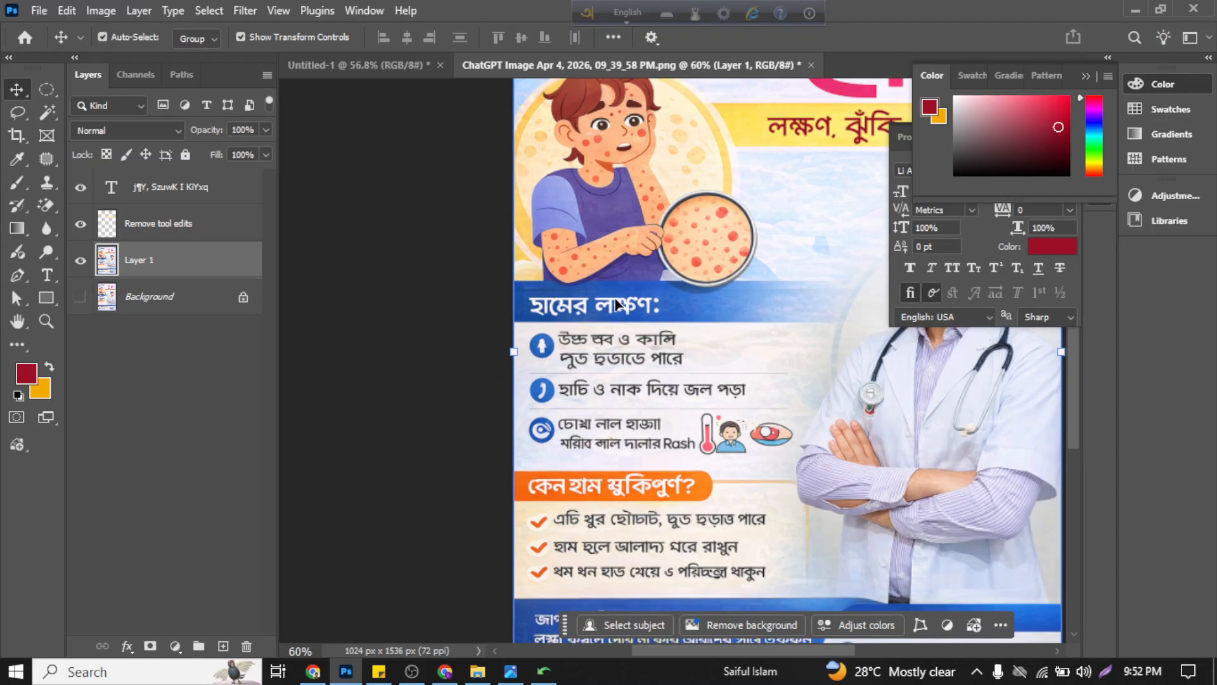
scroll(615, 303, "down", 2)
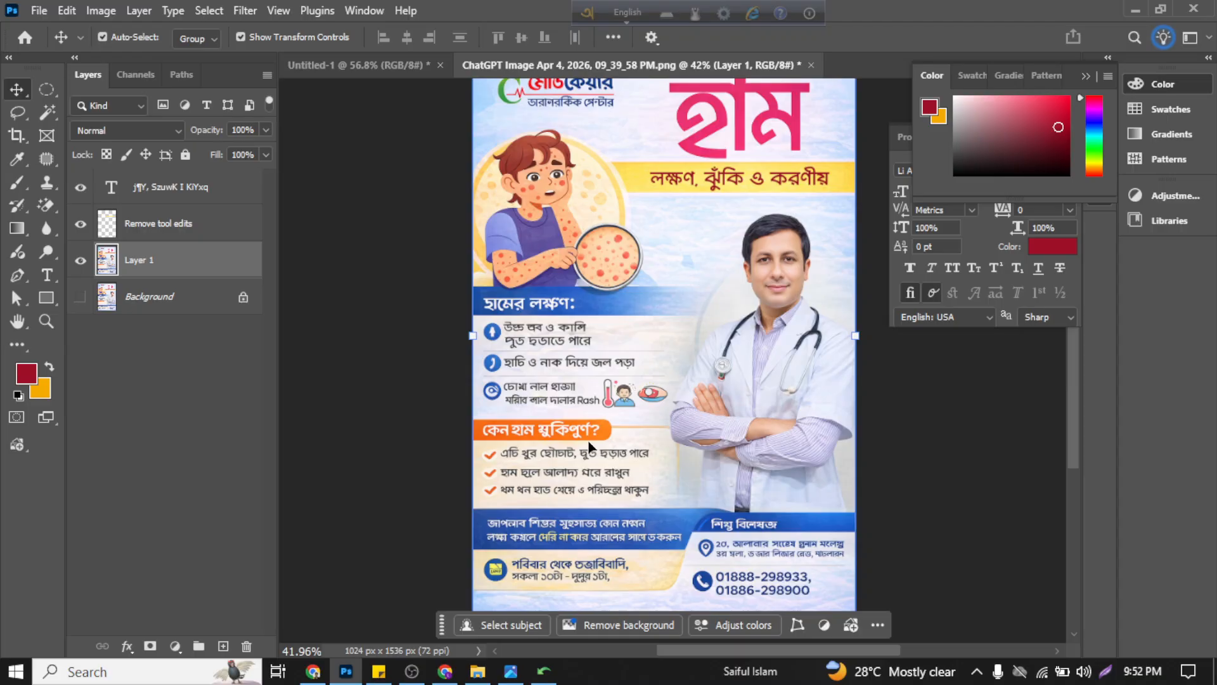
scroll(550, 421, "up", 2)
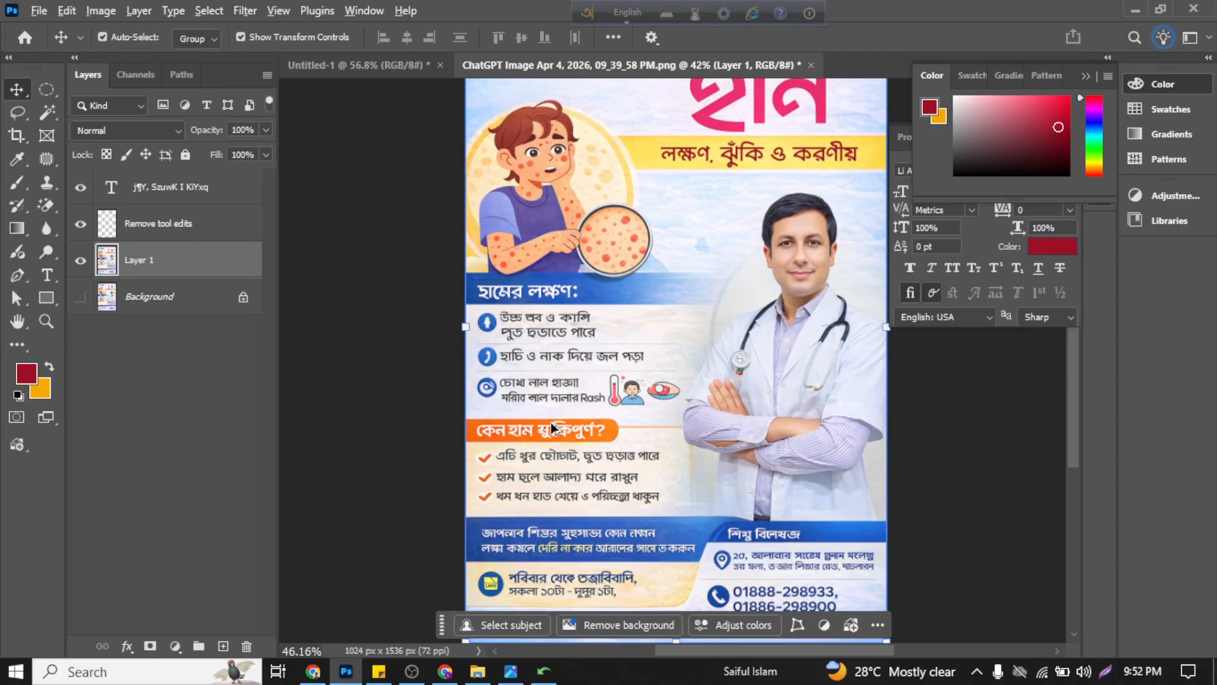
scroll(548, 436, "down", 2)
scroll(585, 576, "up", 4)
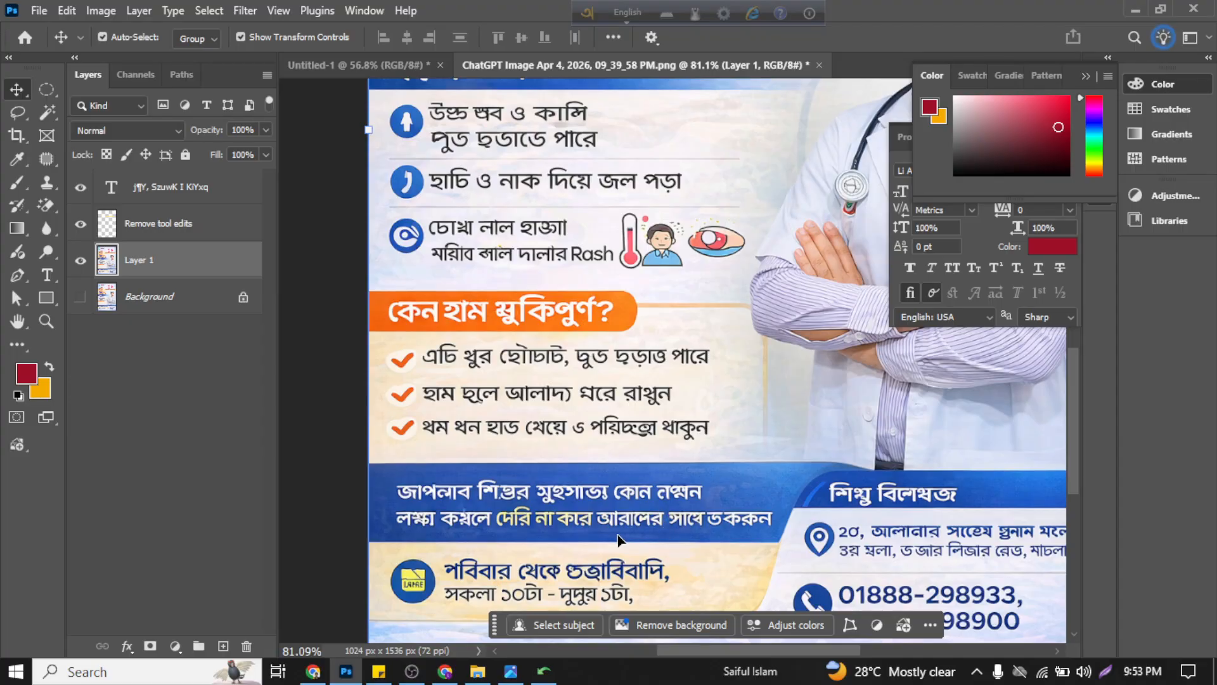
scroll(713, 541, "down", 2)
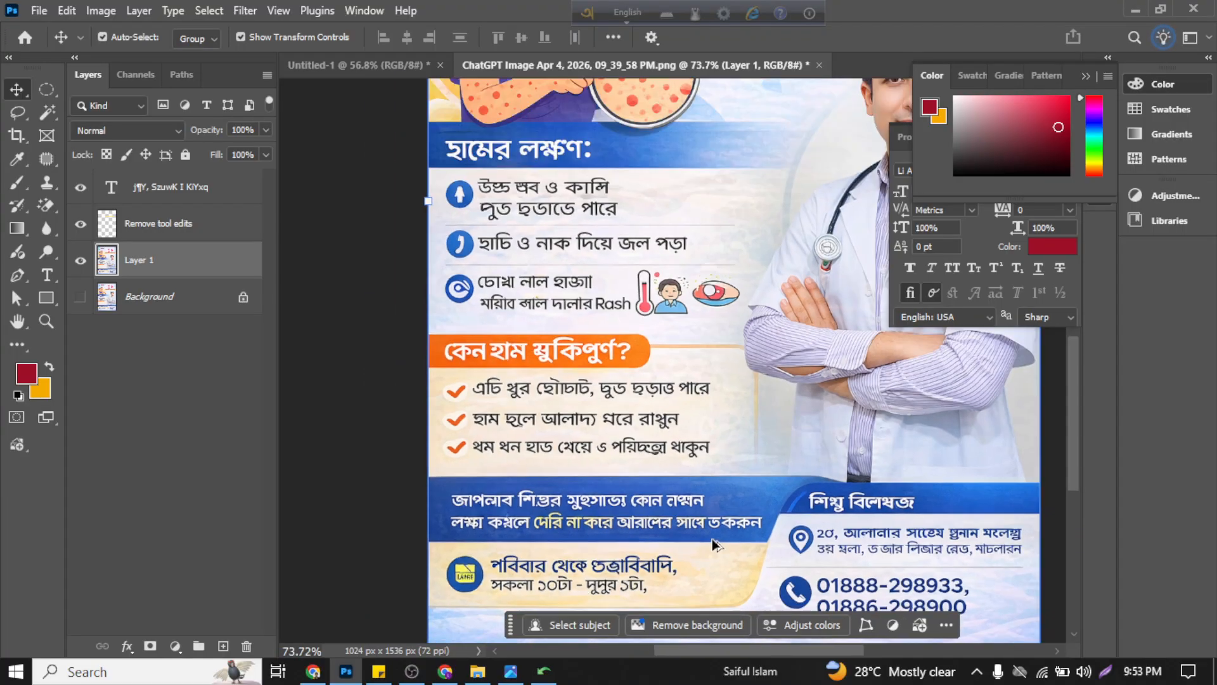
Step: Switch to the ChatGPT conversation in Chrome and read the doctor specialist copy, corrected Bangla content and Bangla text-fixing advice
left_click(446, 671)
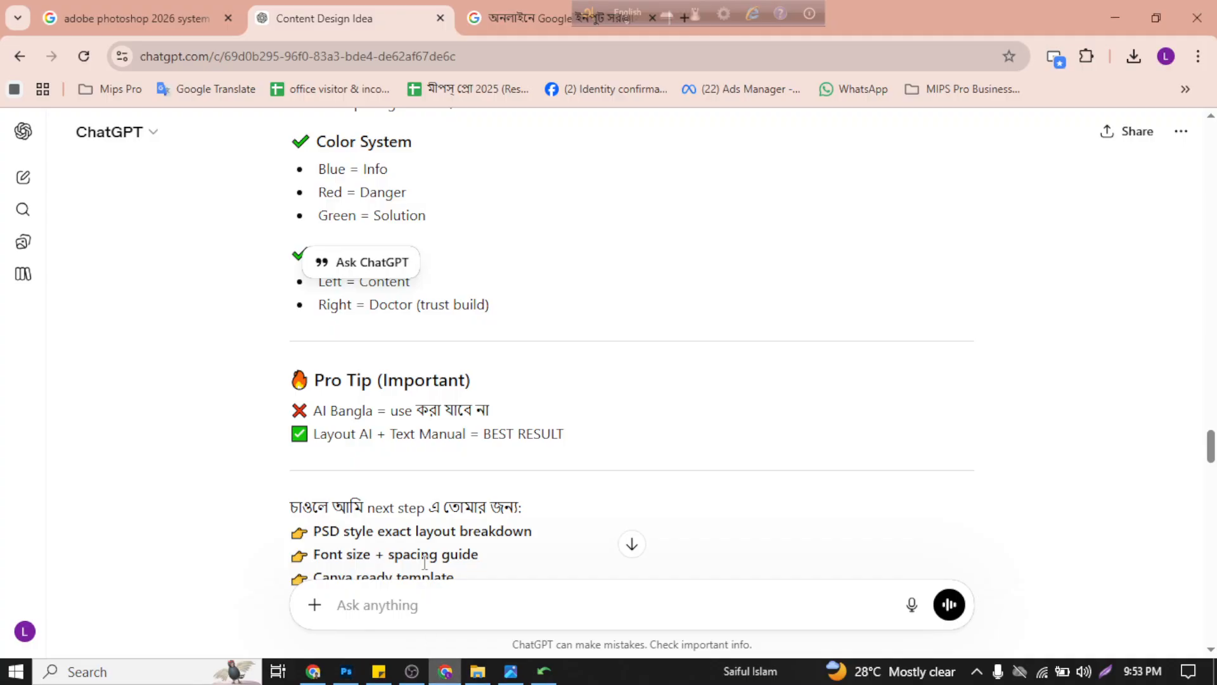
scroll(451, 435, "down", 5)
scroll(457, 431, "up", 5)
scroll(456, 431, "down", 10)
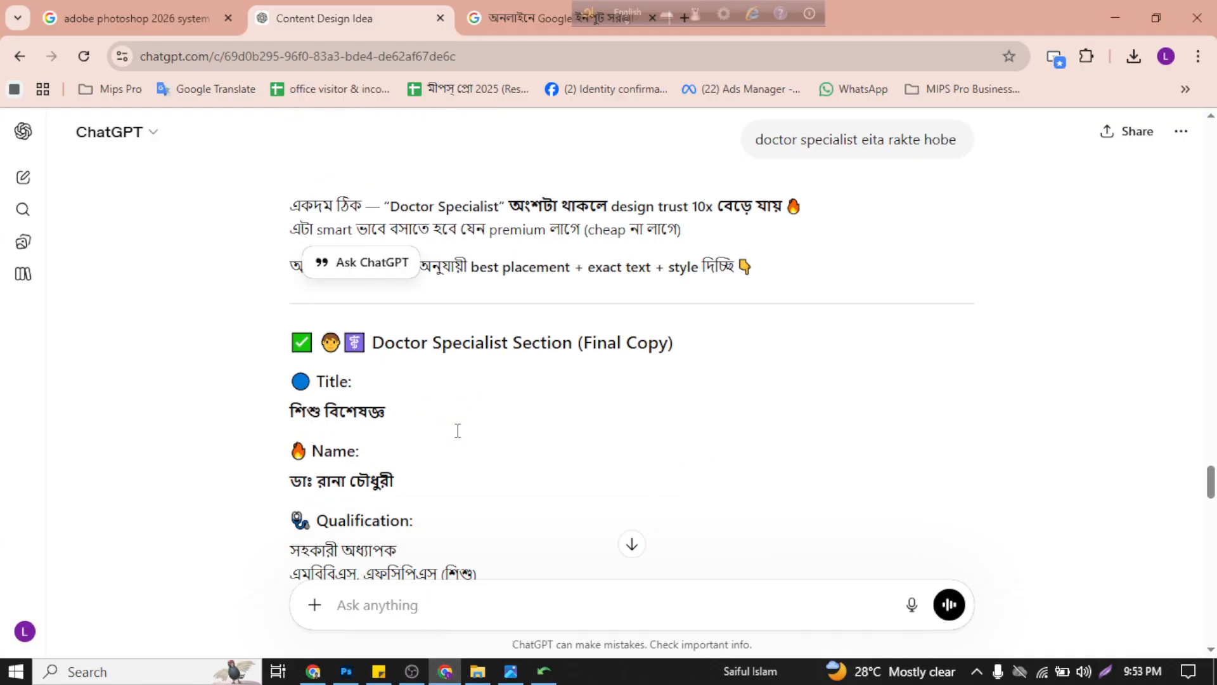
scroll(460, 436, "down", 10)
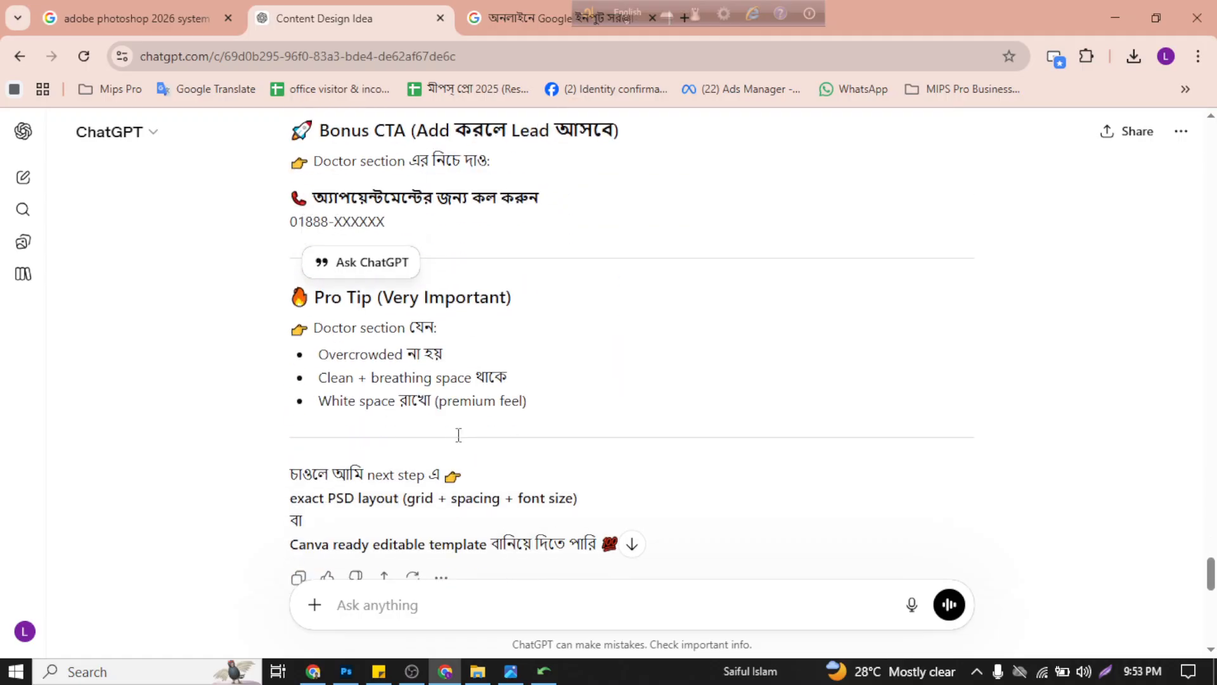
scroll(462, 440, "up", 15)
scroll(462, 440, "up", 15)
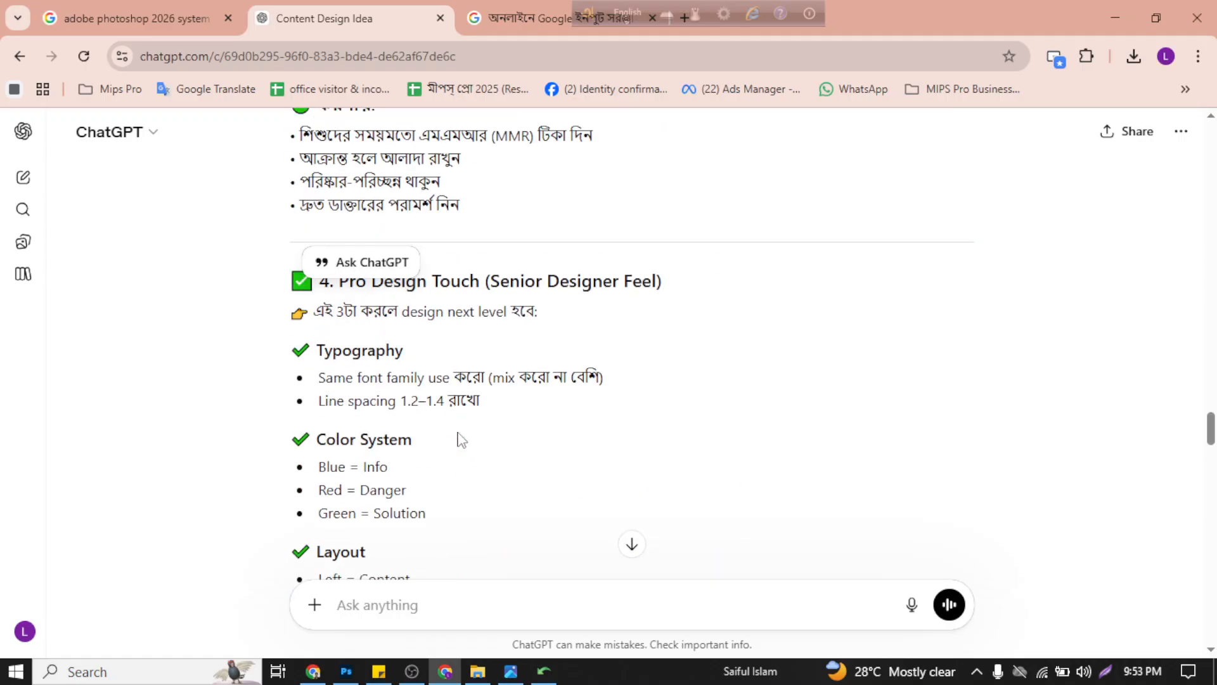
scroll(467, 442, "down", 5)
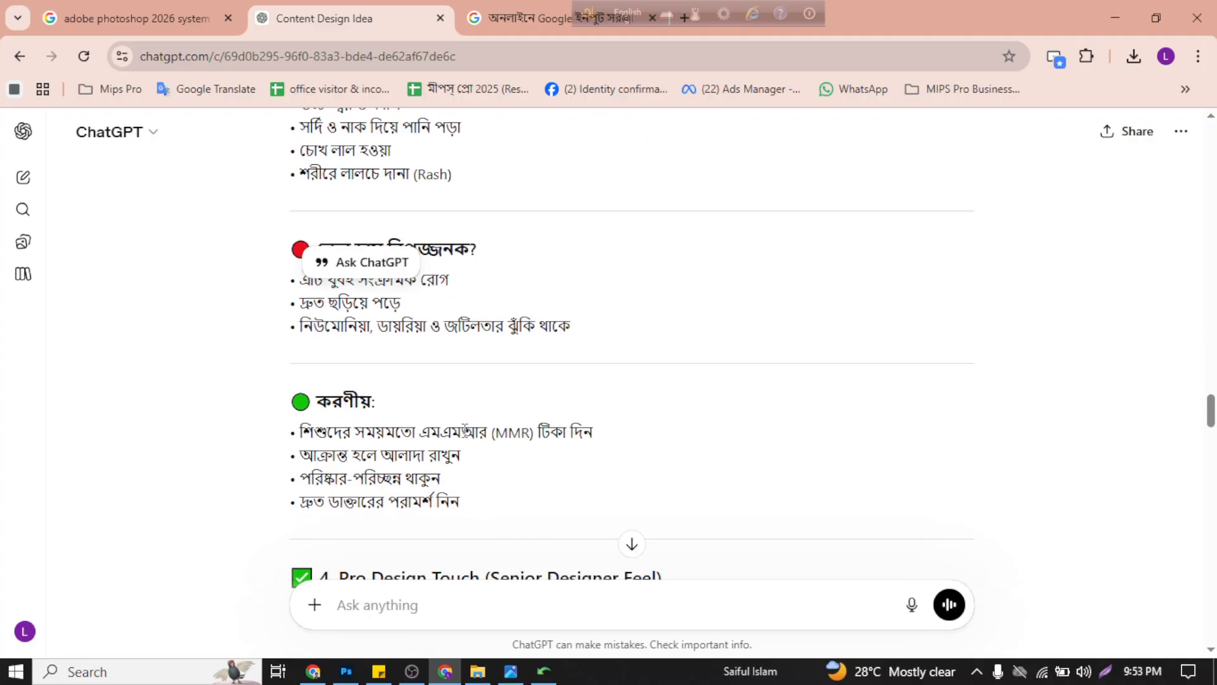
scroll(569, 416, "down", 5)
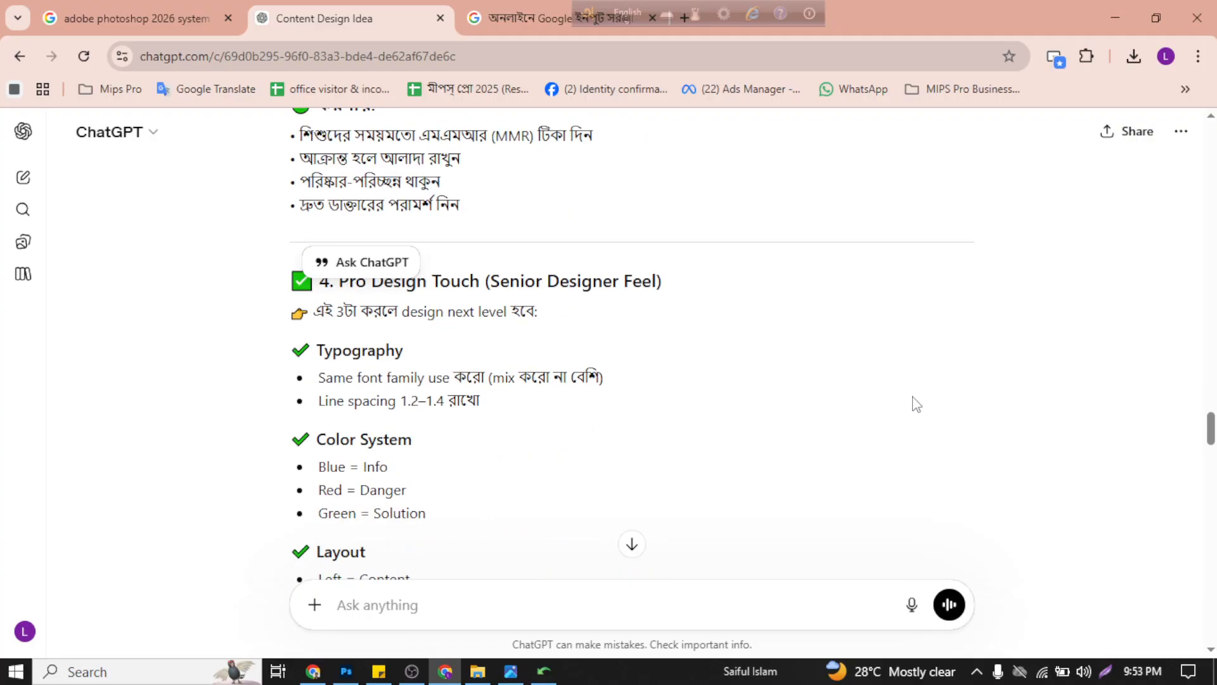
left_click_drag(1212, 436, 1212, 361)
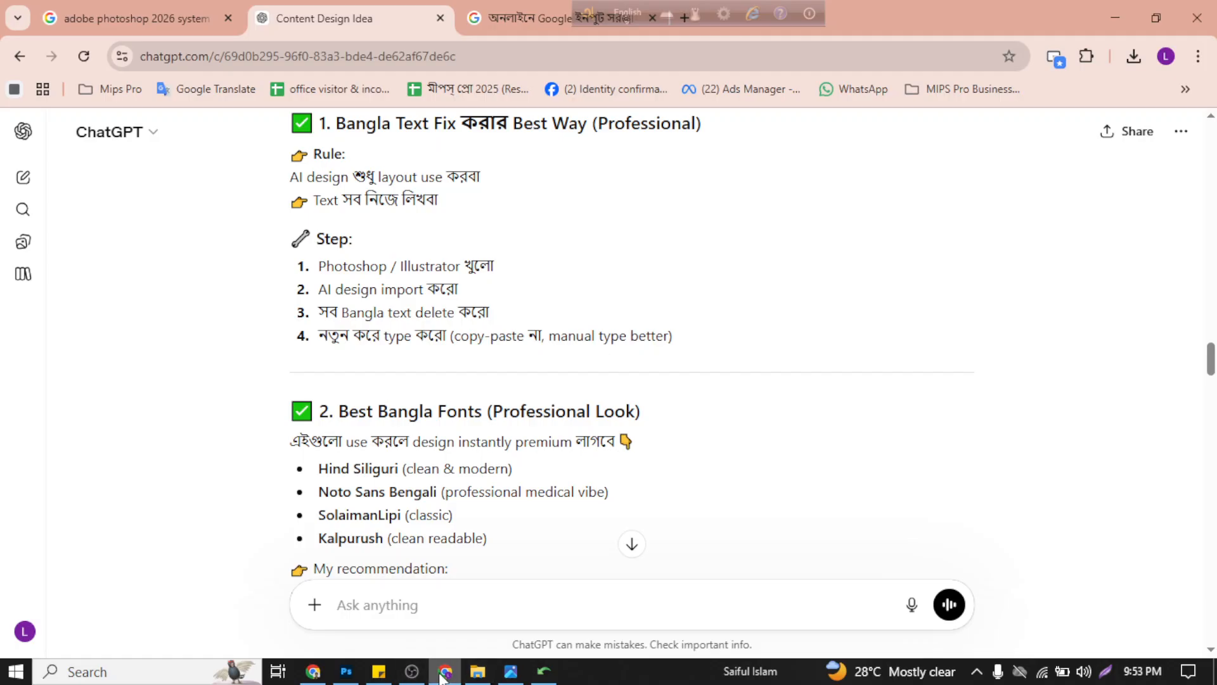
Step: Go back to the start of the conversation, view the first reference image enlarged and close it
left_click(345, 672)
left_click(446, 672)
scroll(548, 291, "down", 5)
scroll(548, 291, "up", 10)
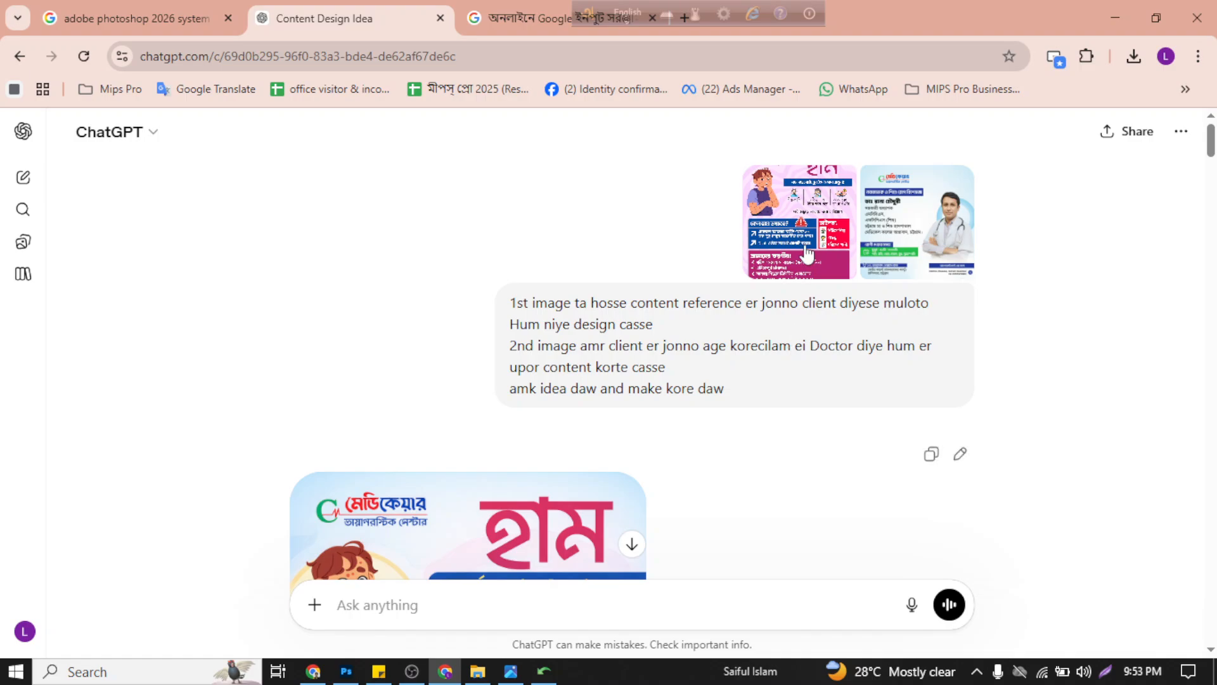
left_click(806, 254)
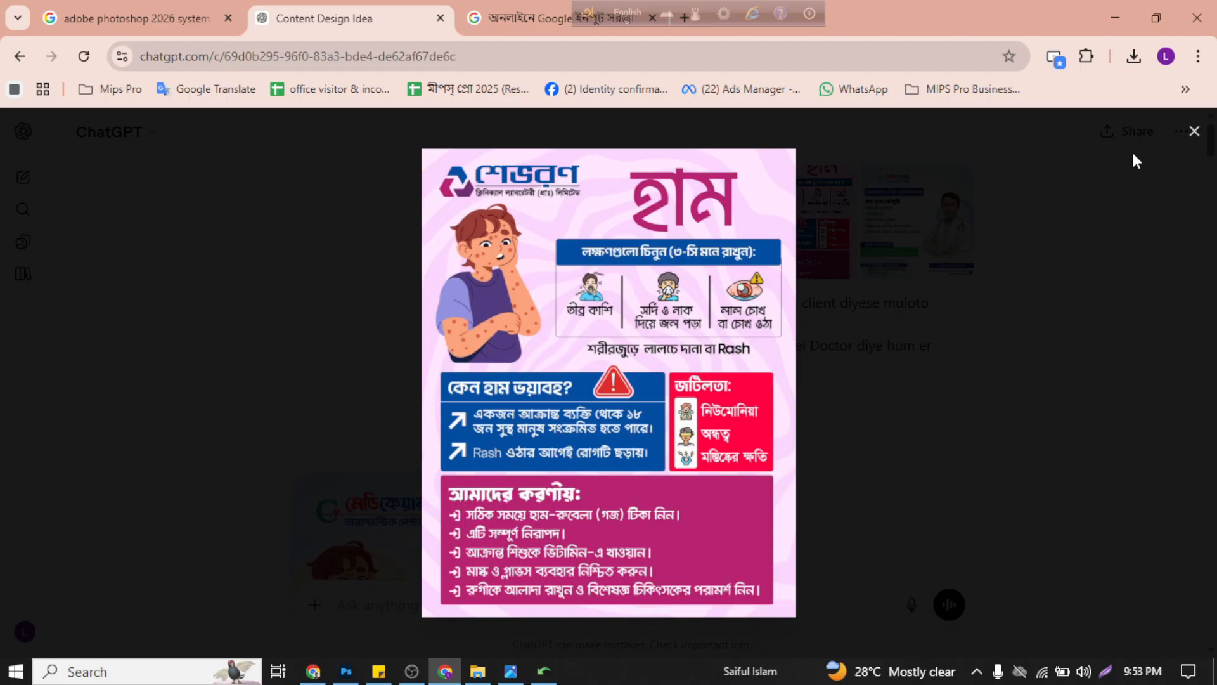
left_click(1191, 132)
Step: Look through the ChatGPT conversation from the uploaded images to the latest generated measles poster and examine its layout
scroll(602, 355, "down", 20)
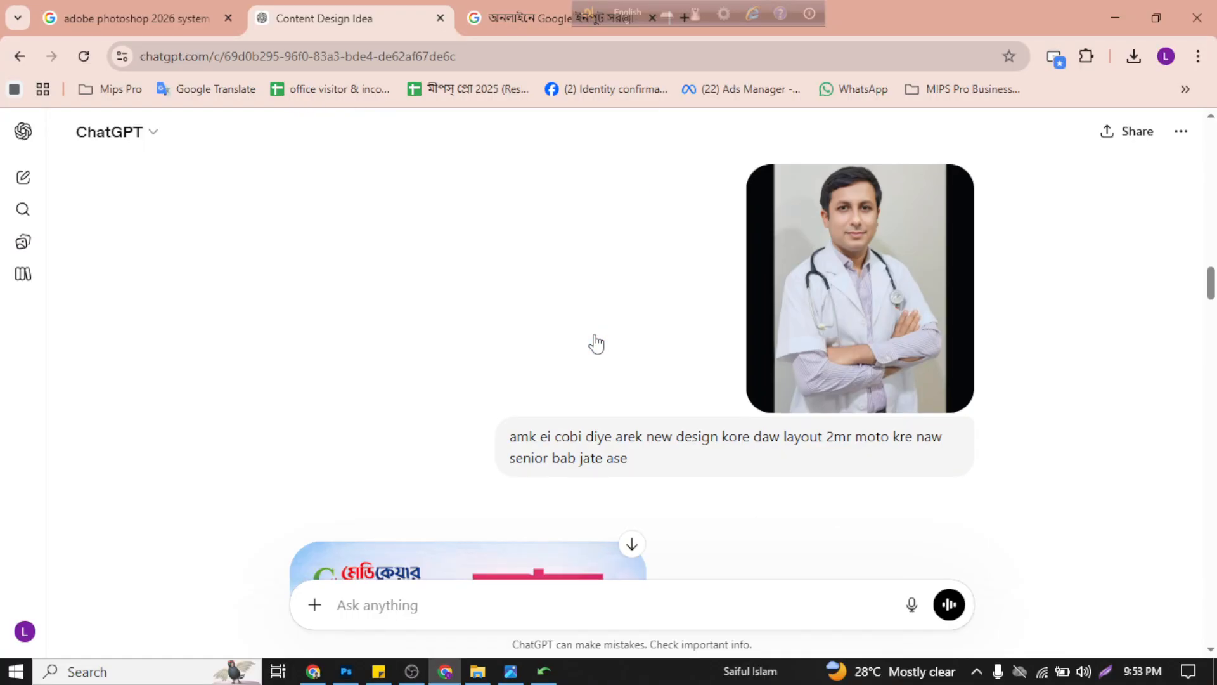
scroll(596, 343, "down", 10)
scroll(586, 336, "down", 10)
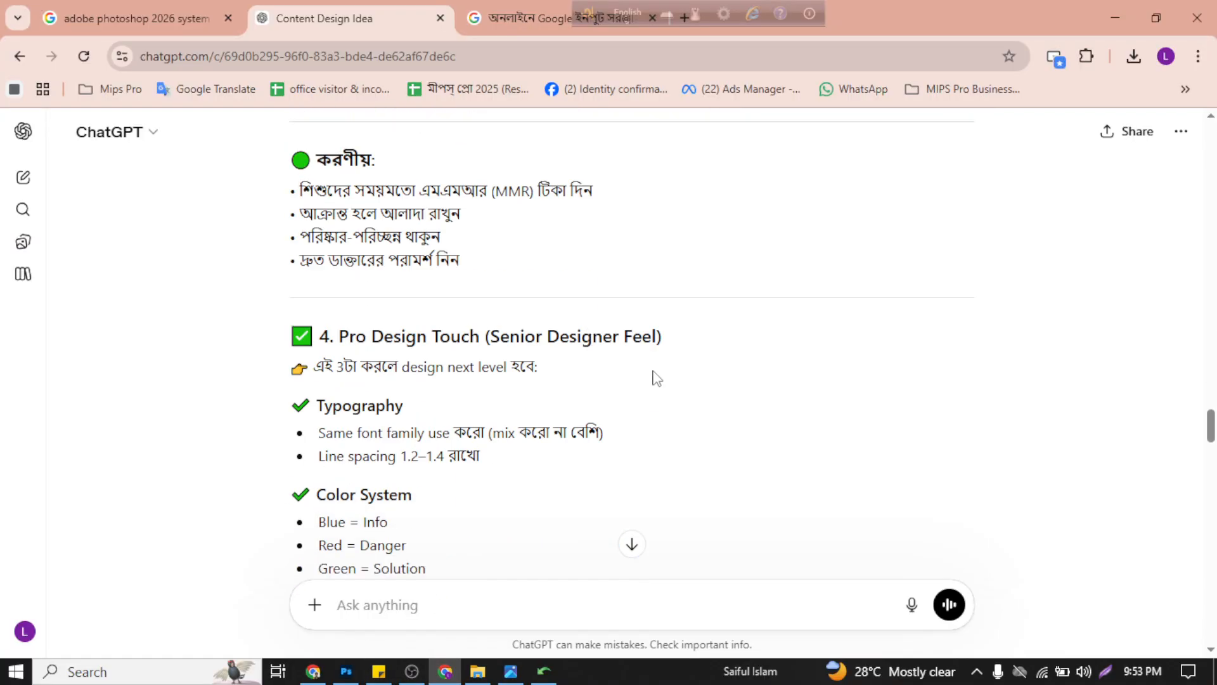
scroll(660, 381, "up", 8)
scroll(828, 413, "up", 15)
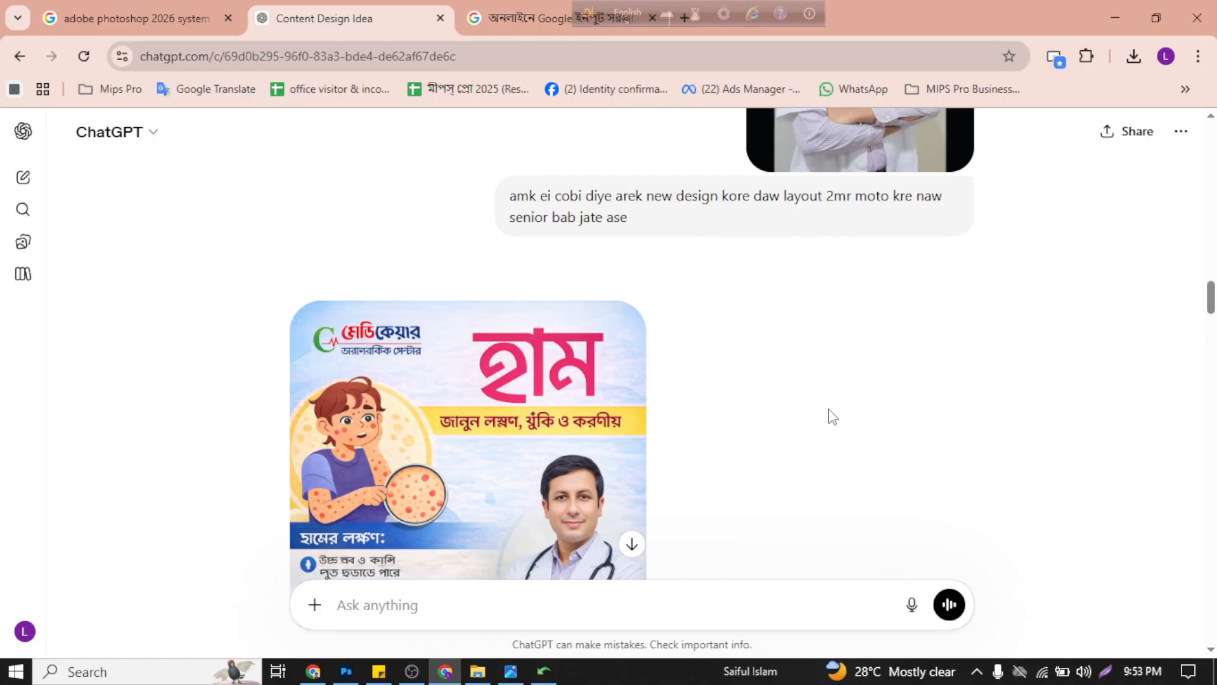
scroll(790, 469, "up", 10)
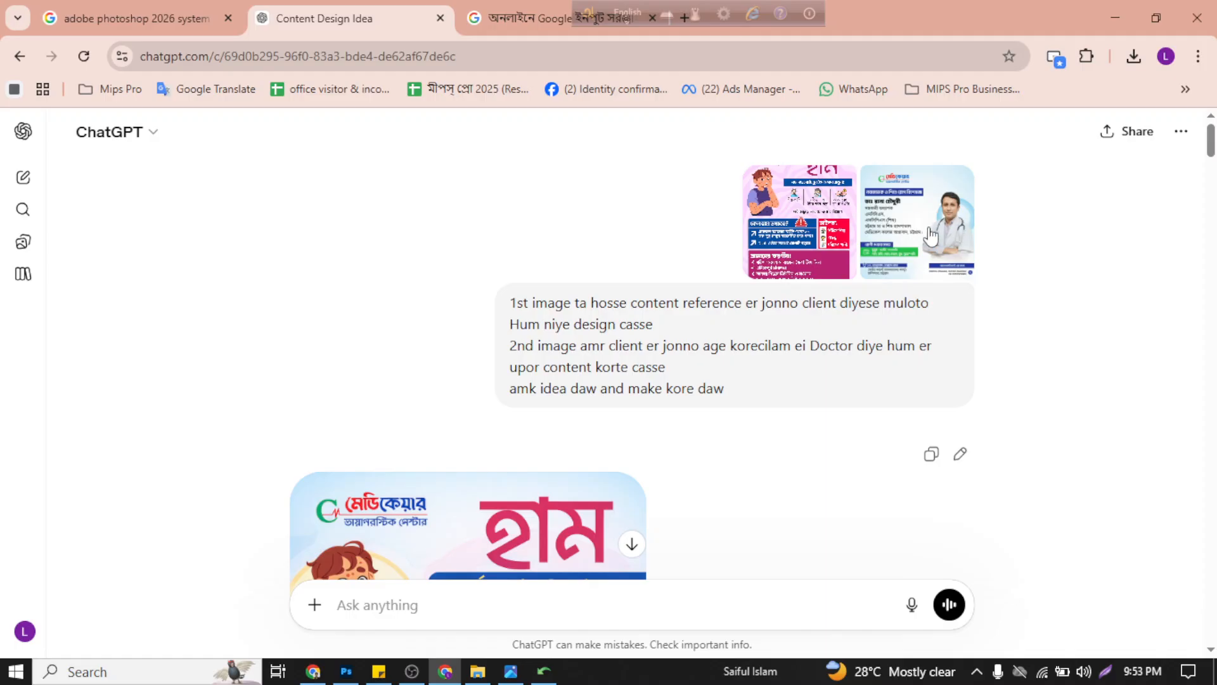
scroll(827, 326, "down", 20)
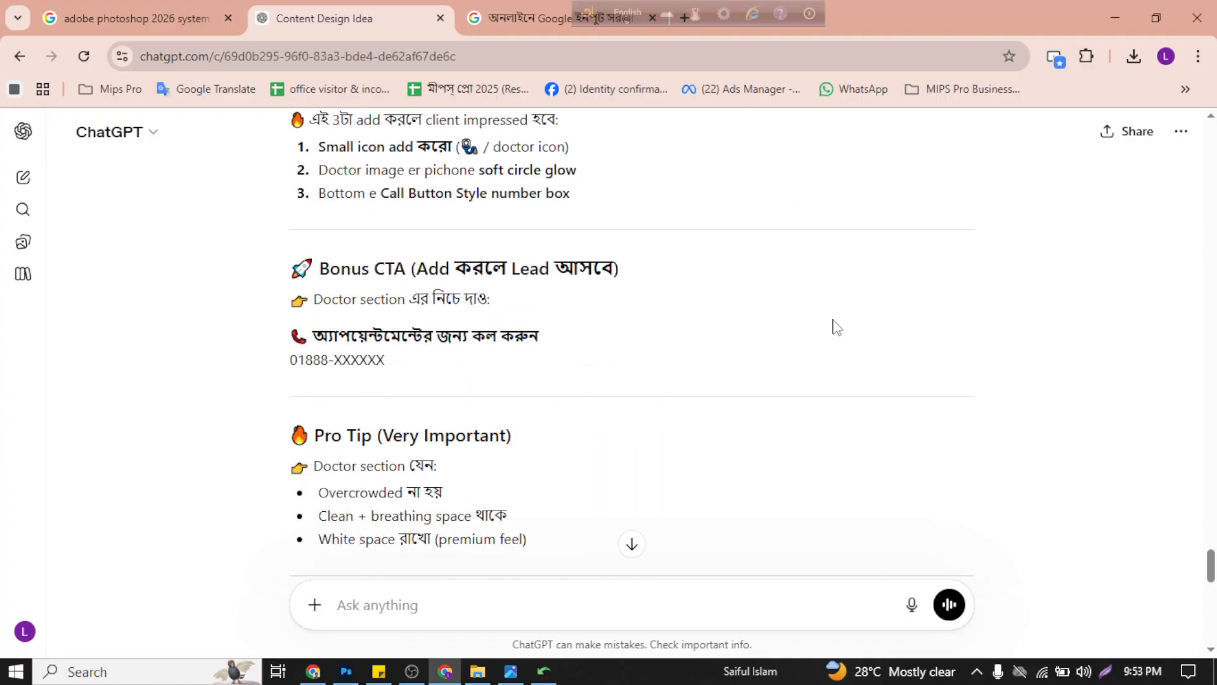
scroll(837, 327, "down", 15)
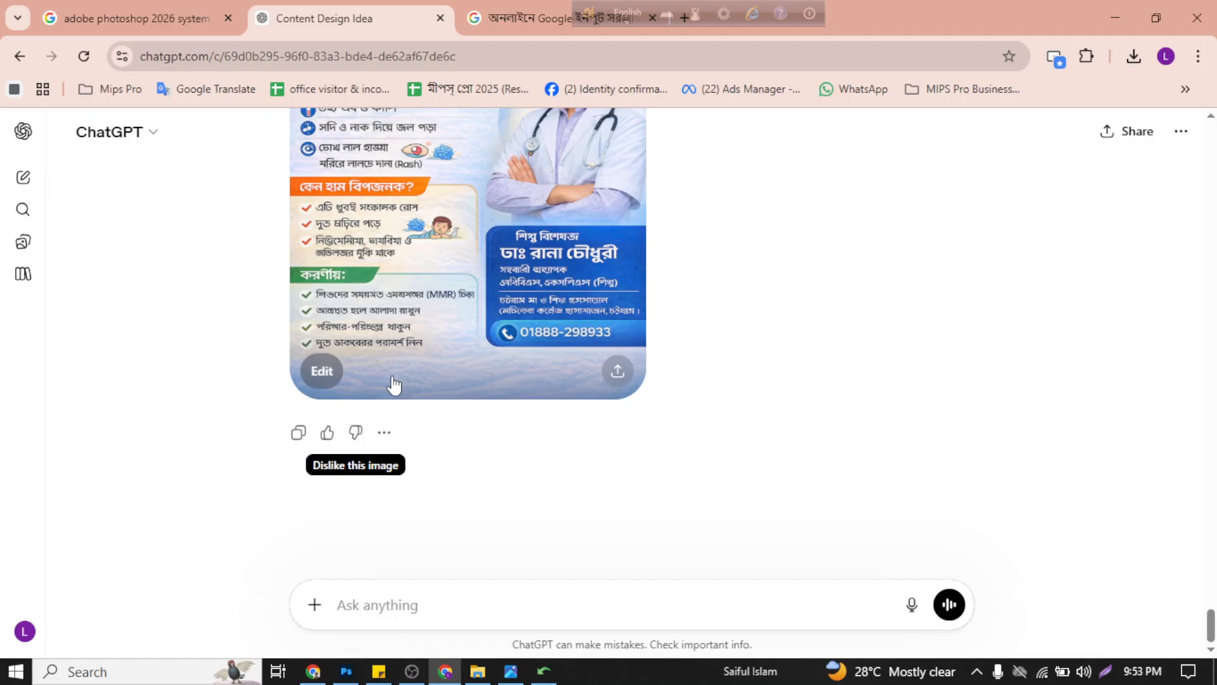
scroll(406, 396, "up", 8)
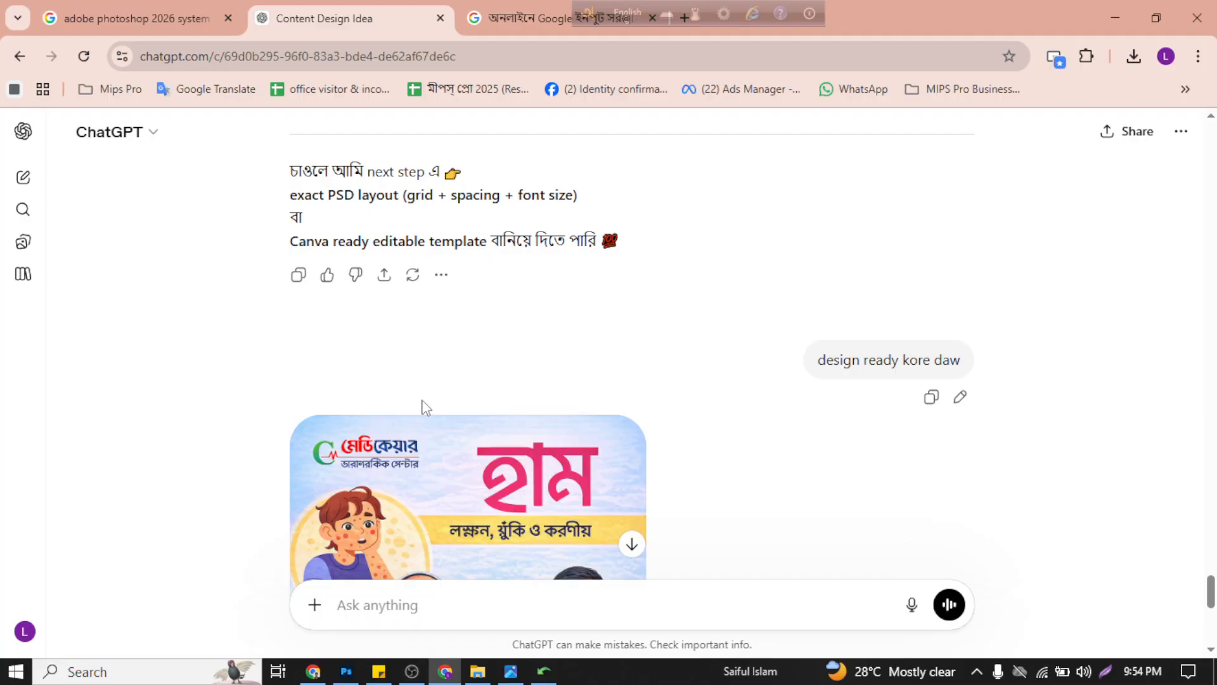
scroll(569, 399, "down", 10)
scroll(571, 402, "up", 6)
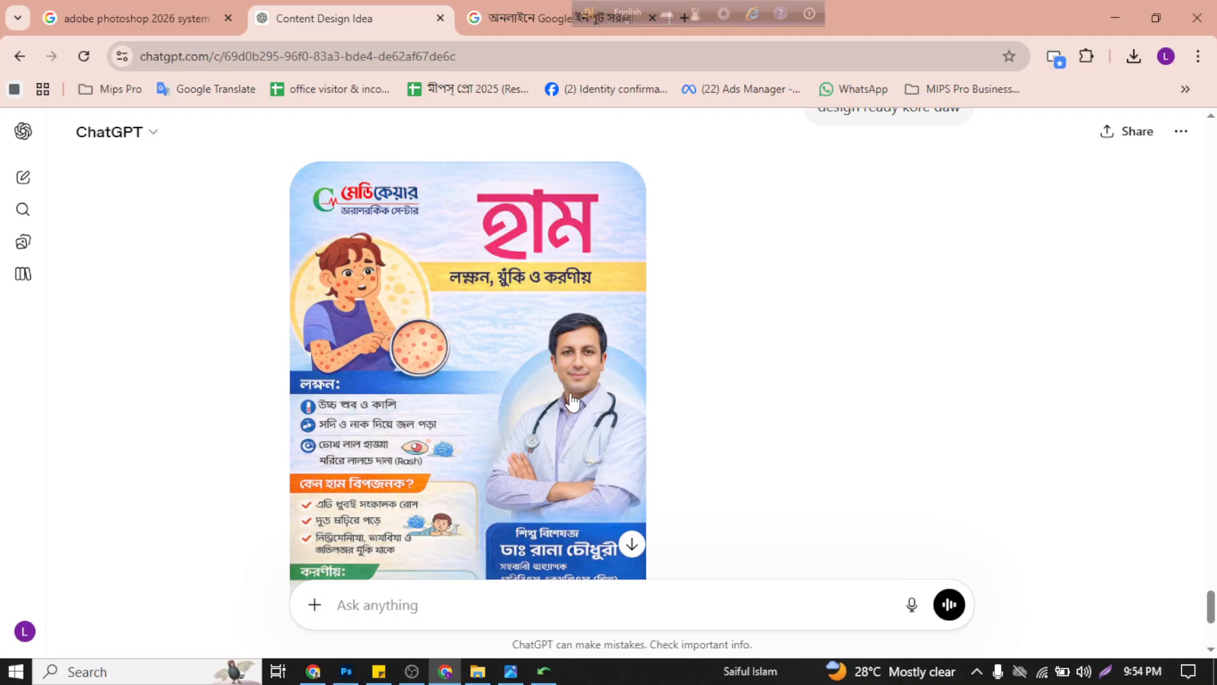
left_click(407, 677)
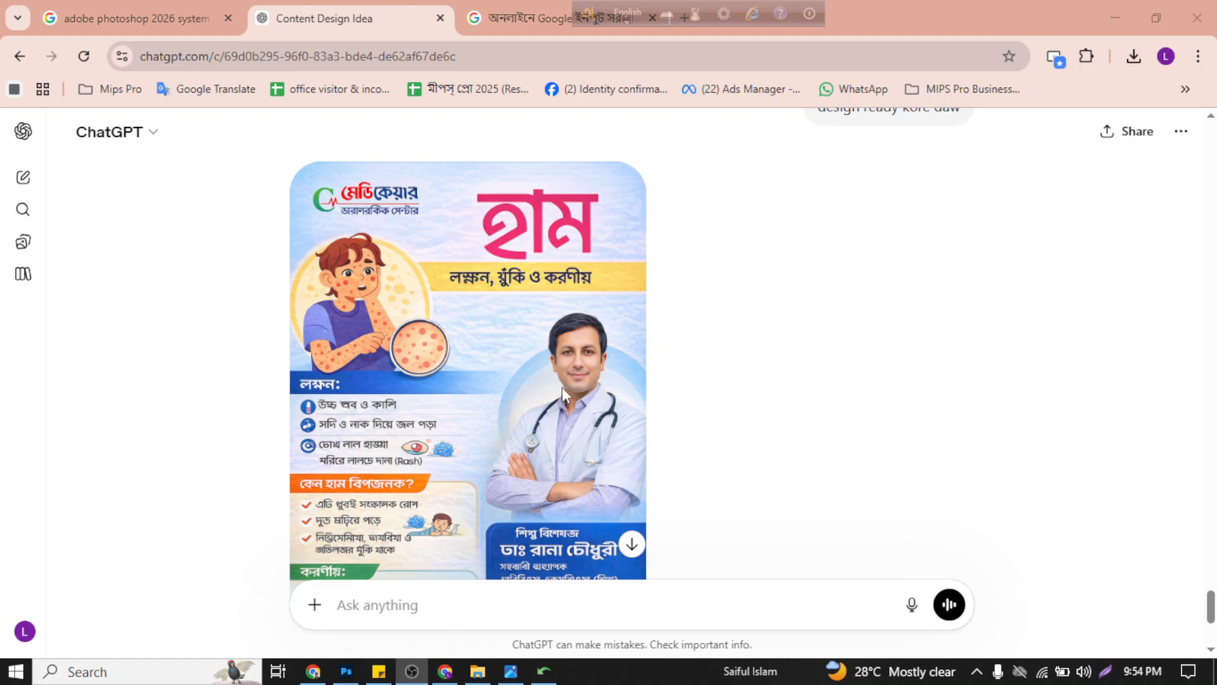
left_click(445, 672)
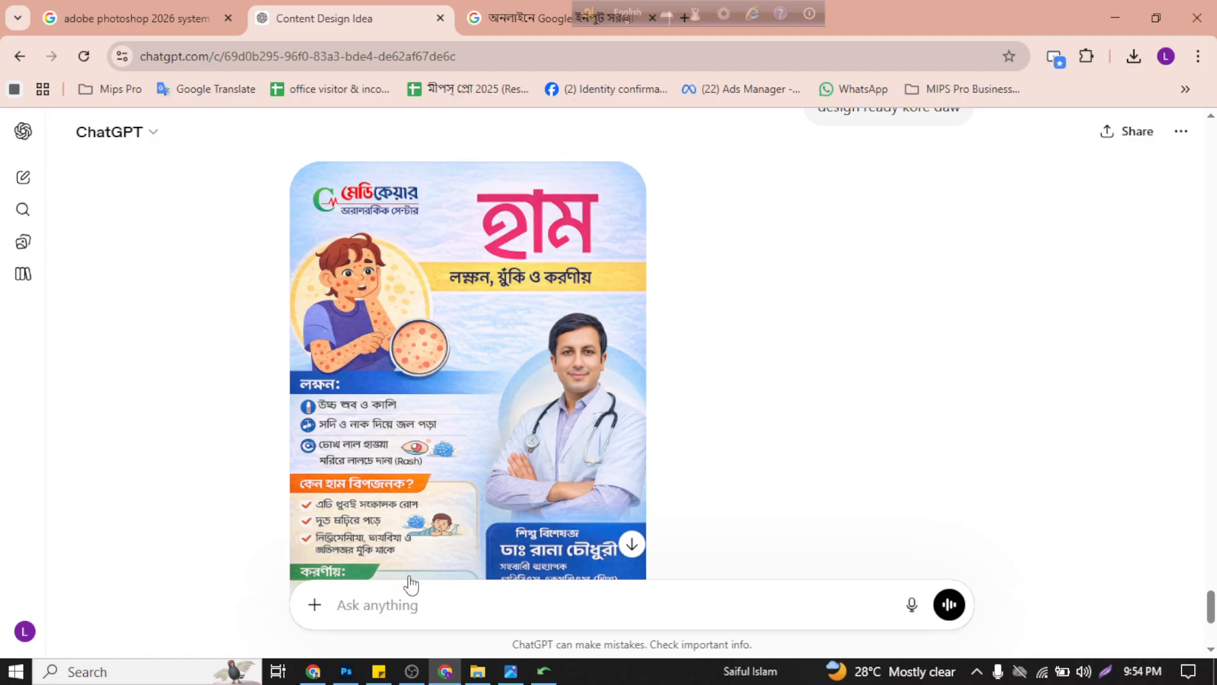
Step: Switch to Photoshop, deselect the poster layer and collapse the floating Color and Character panels to clear the canvas
left_click(346, 672)
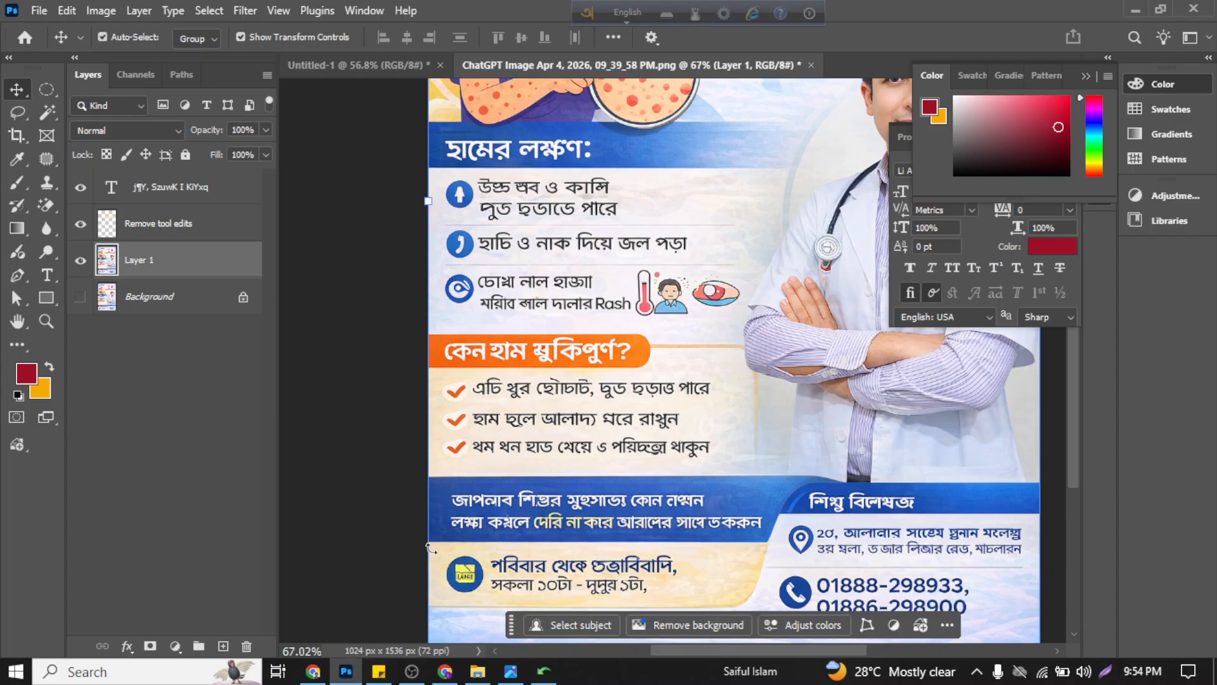
scroll(528, 349, "down", 2)
scroll(443, 377, "down", 2)
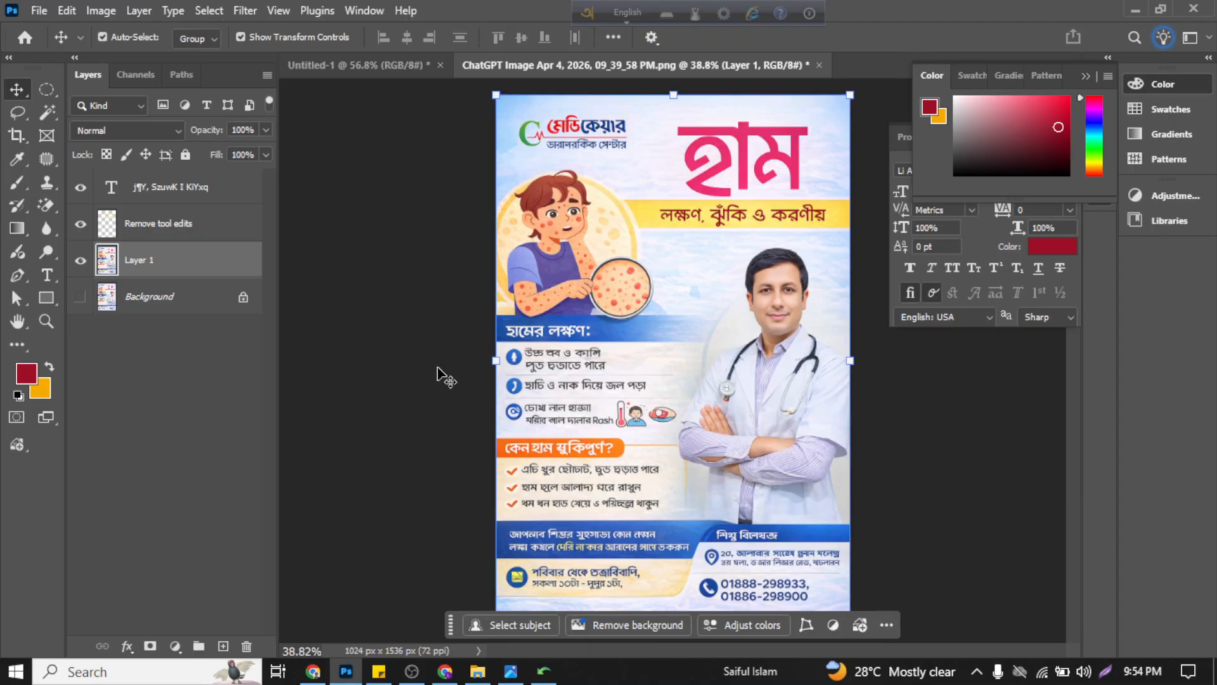
left_click(431, 352)
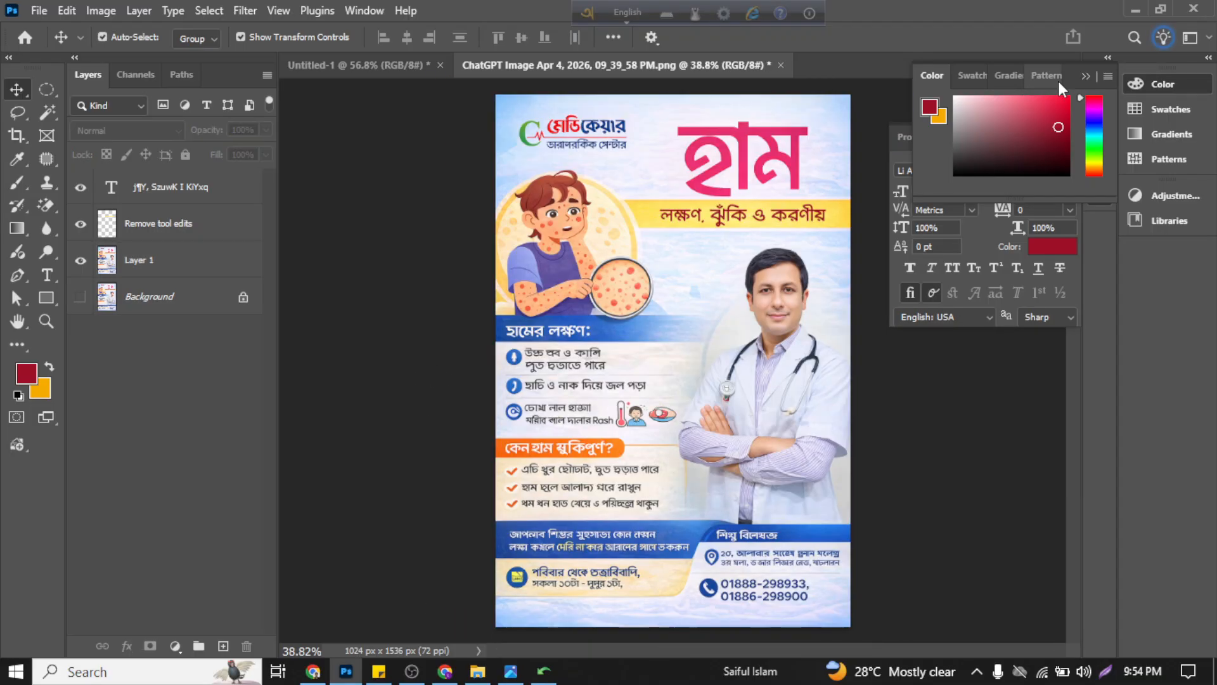
left_click(1092, 77)
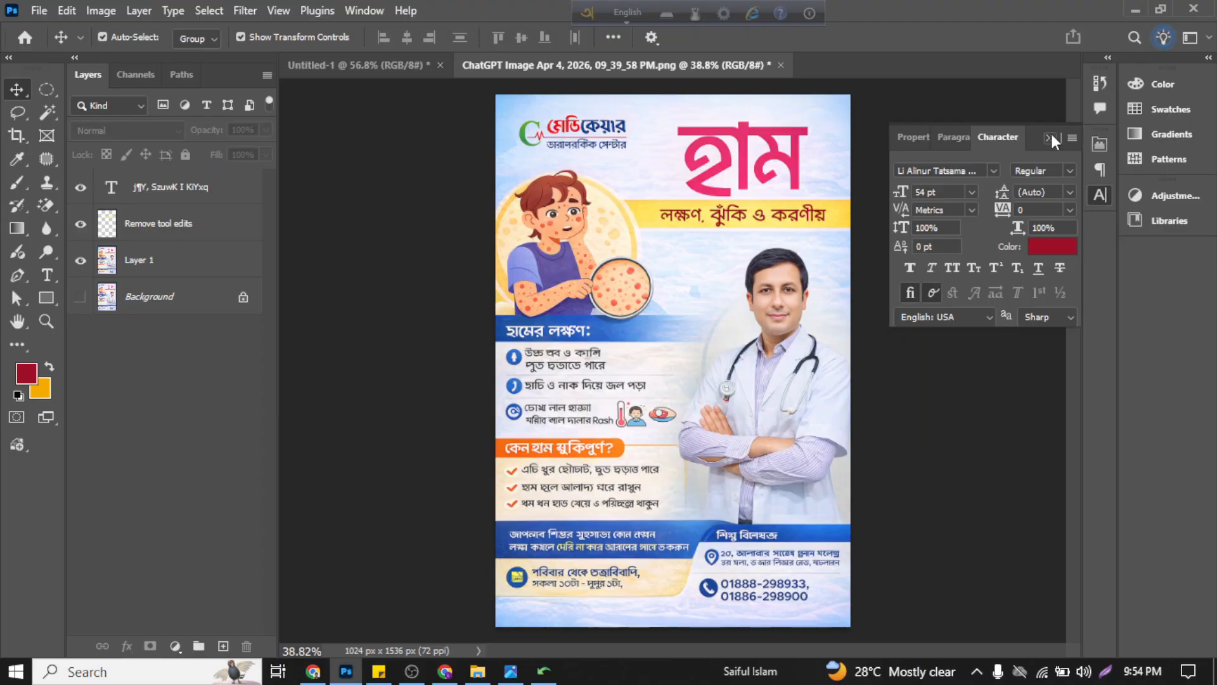
left_click(1050, 138)
left_click(569, 221)
left_click(444, 219)
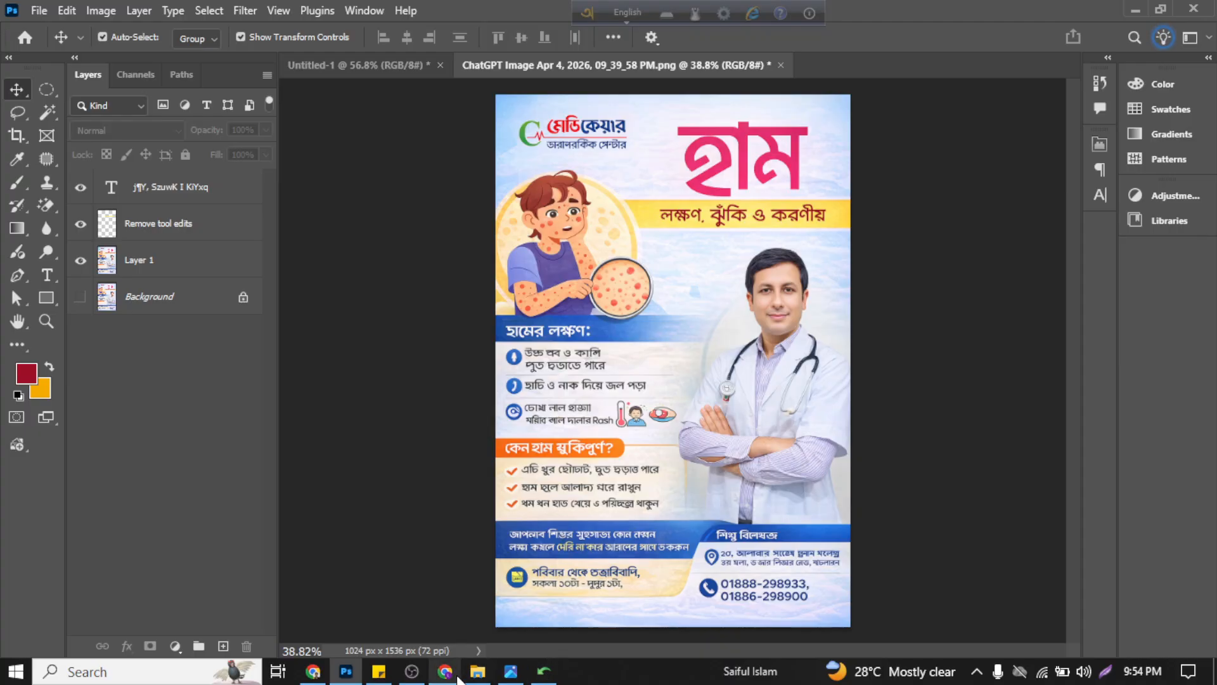
Step: Check the "Adobe photoshop: Class - 03" topic outline in Sticky Notes and return to the poster in Photoshop
left_click(378, 671)
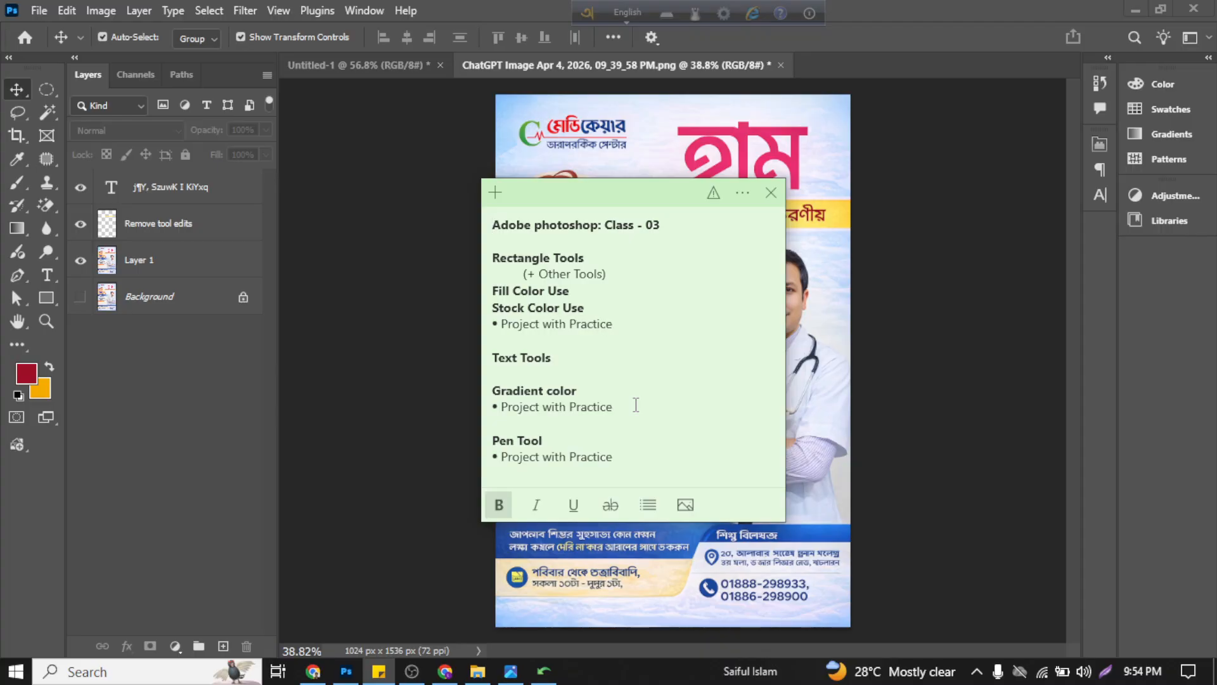
left_click(427, 150)
left_click(775, 188)
Step: Select the replaced "লক্ষণ, ঝুঁকি ও করণীয়" text layer on the yellow band below the poster title
left_click(751, 217)
left_click(741, 232)
scroll(741, 233, "up", 6)
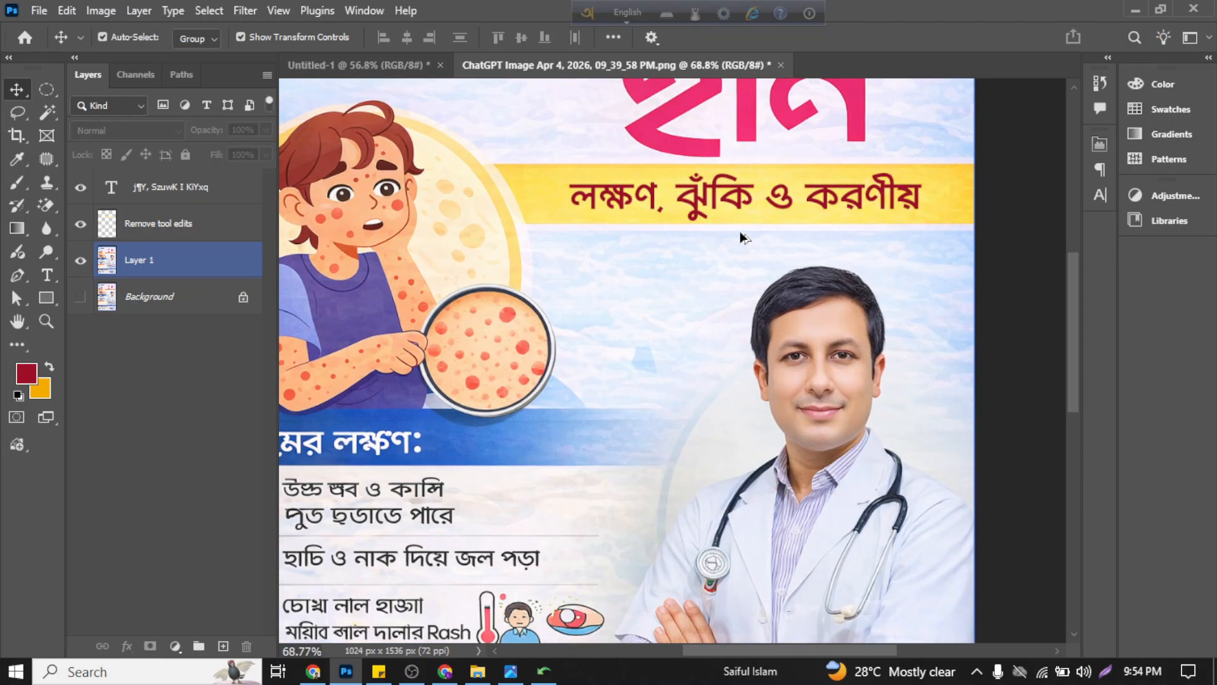
scroll(740, 231, "up", 5)
left_click(747, 341)
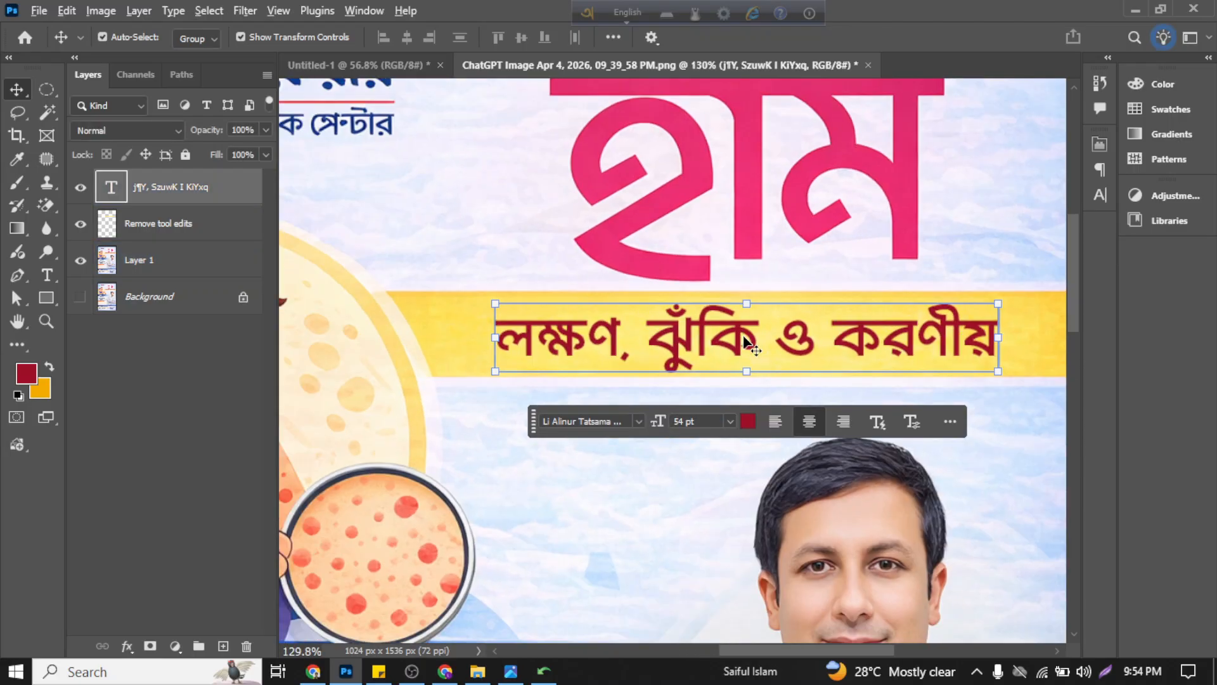
scroll(746, 341, "down", 3)
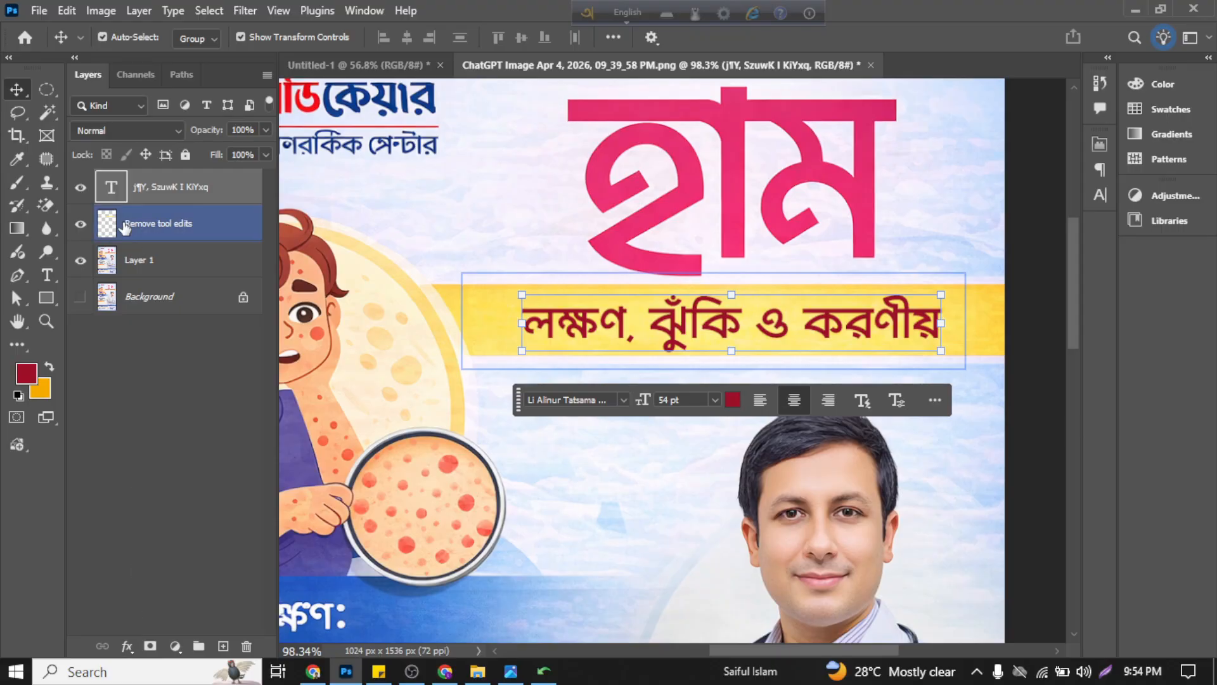
double_click(111, 187)
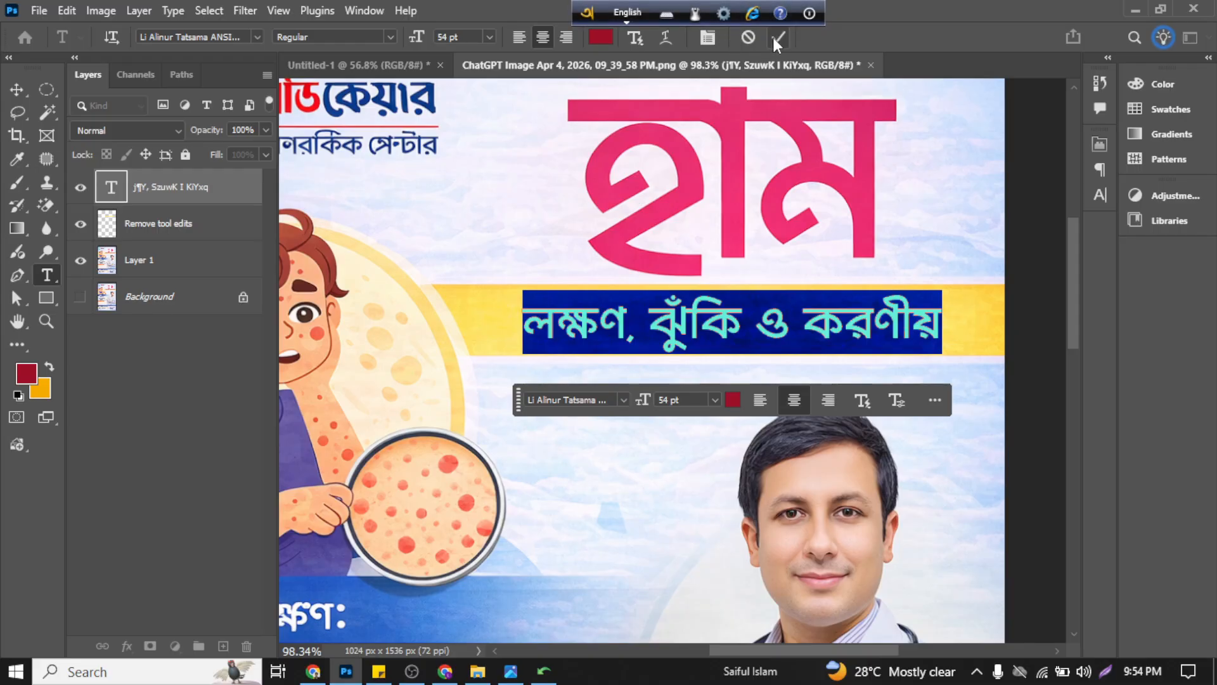
left_click(777, 38)
key("v")
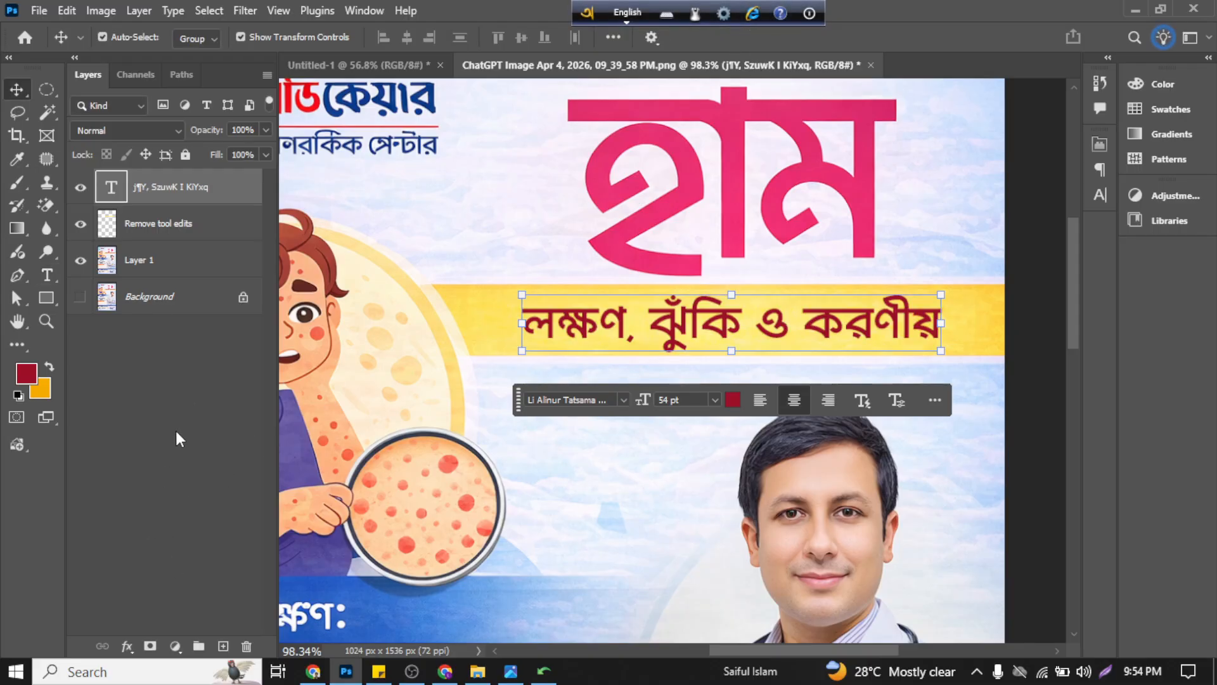
left_click(176, 432)
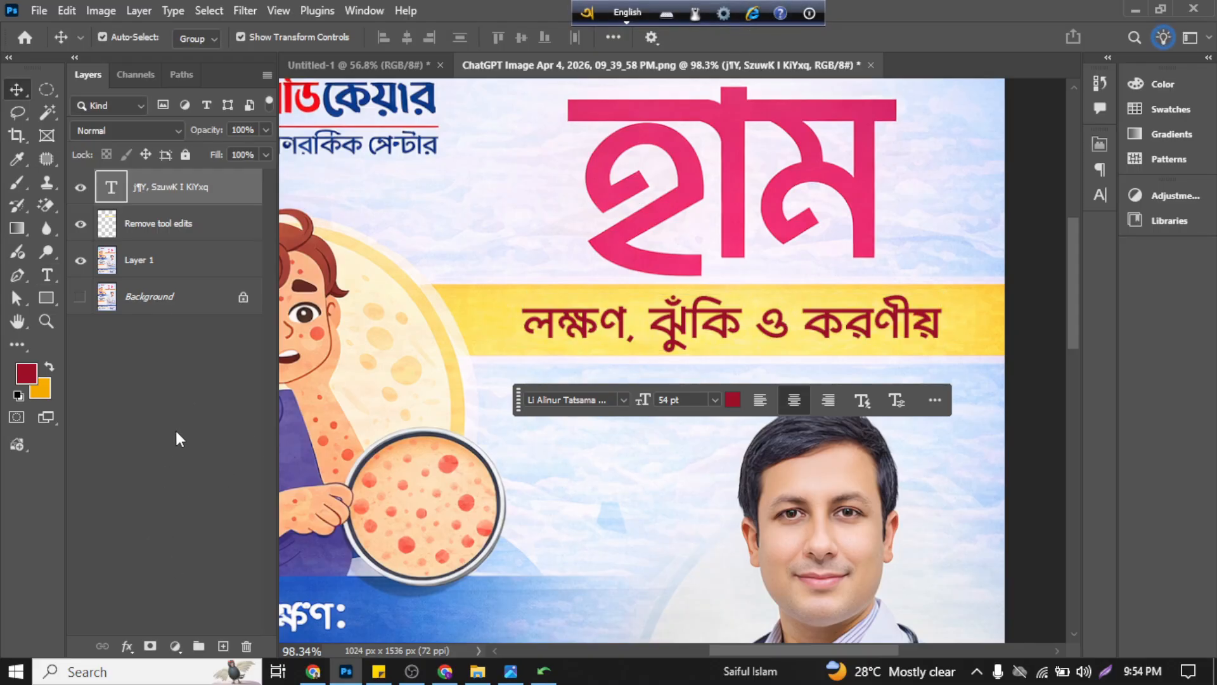
left_click(659, 346)
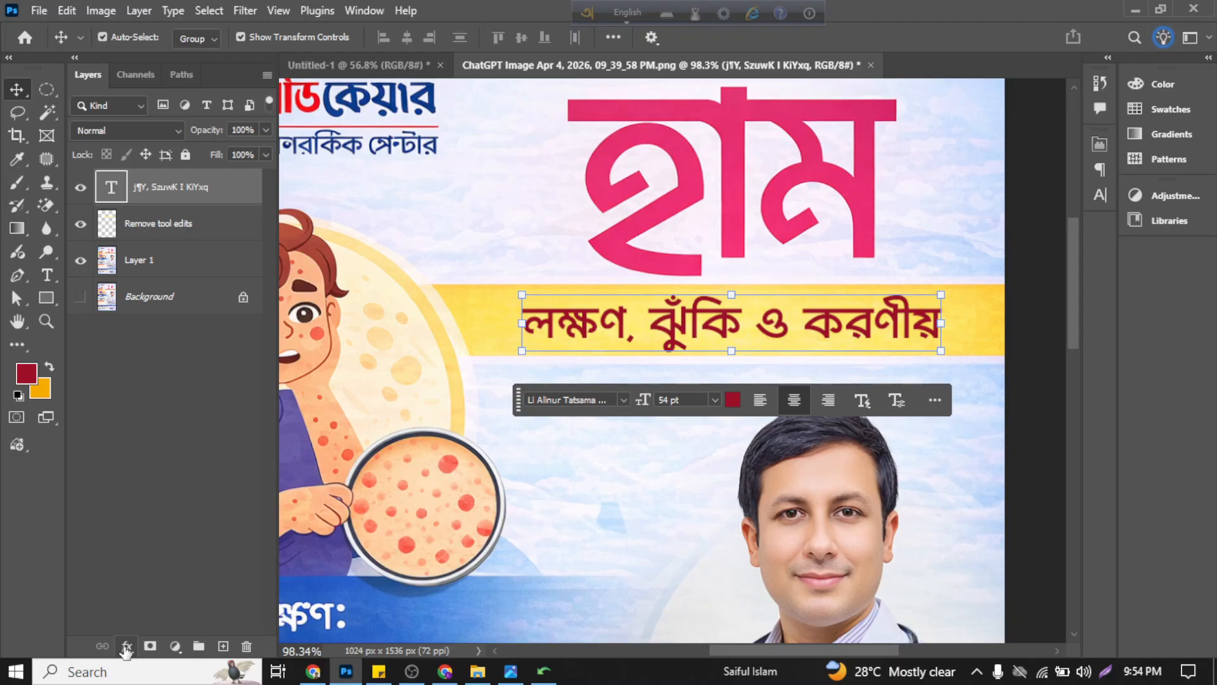
double_click(659, 320)
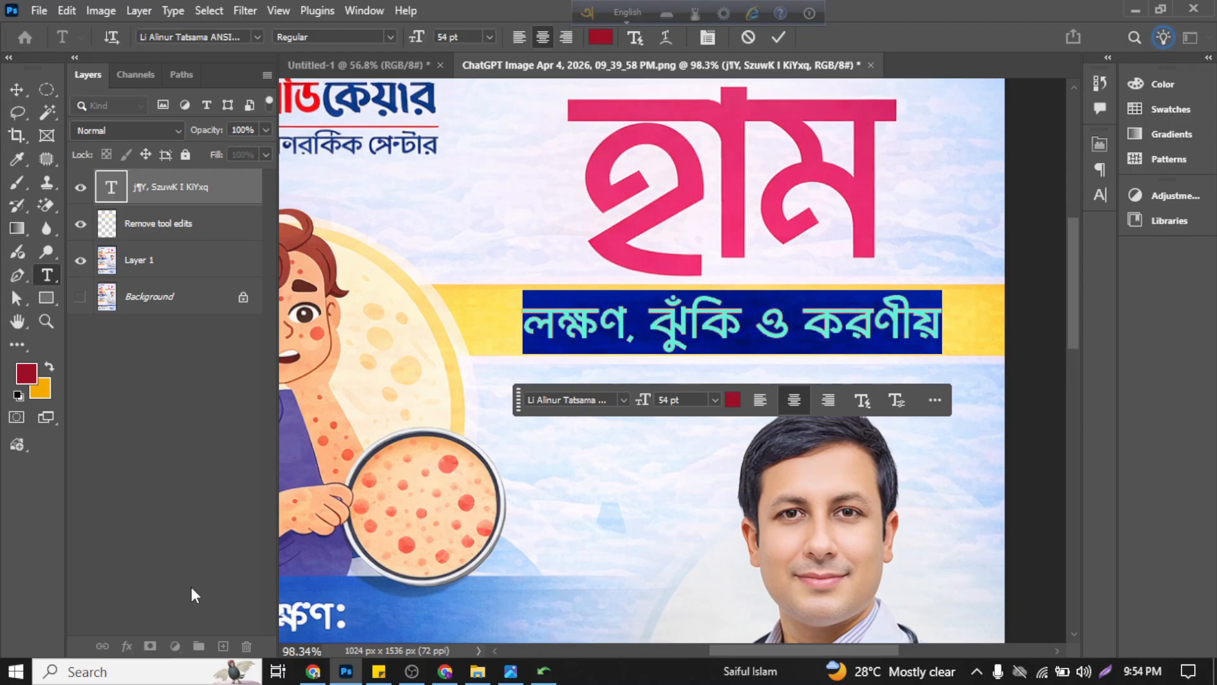
left_click(774, 38)
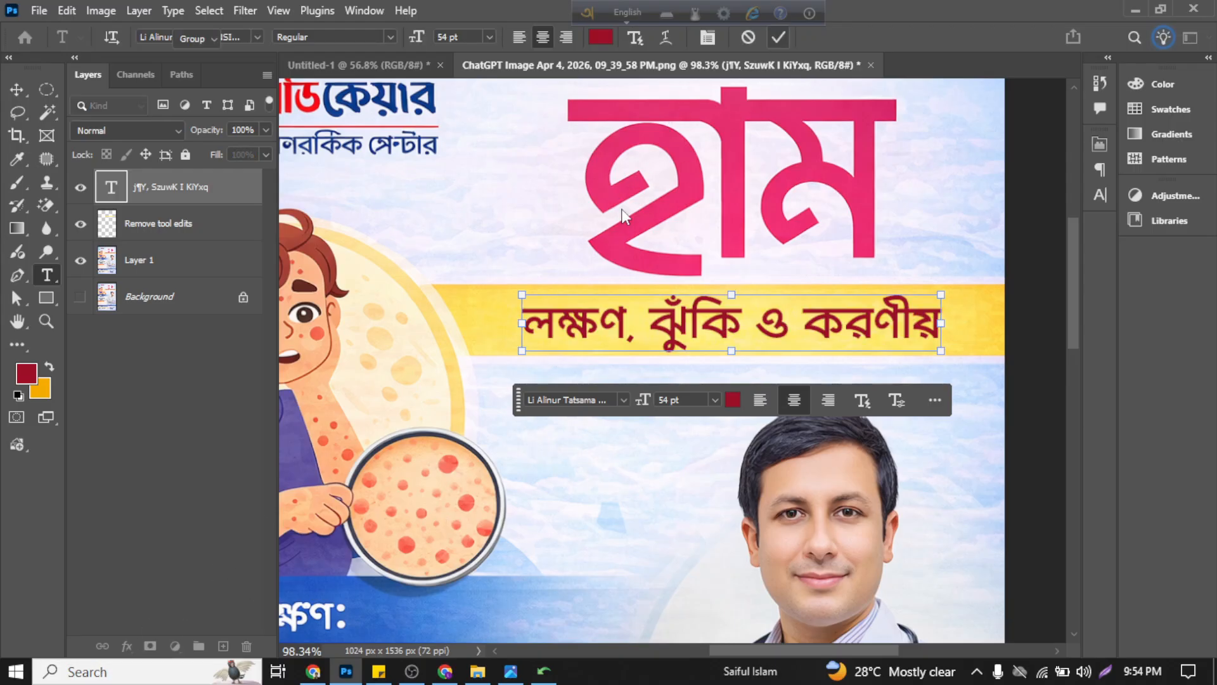
Step: Open the blending options of the subtitle text layer and enable a Gradient Overlay on it
left_click(126, 647)
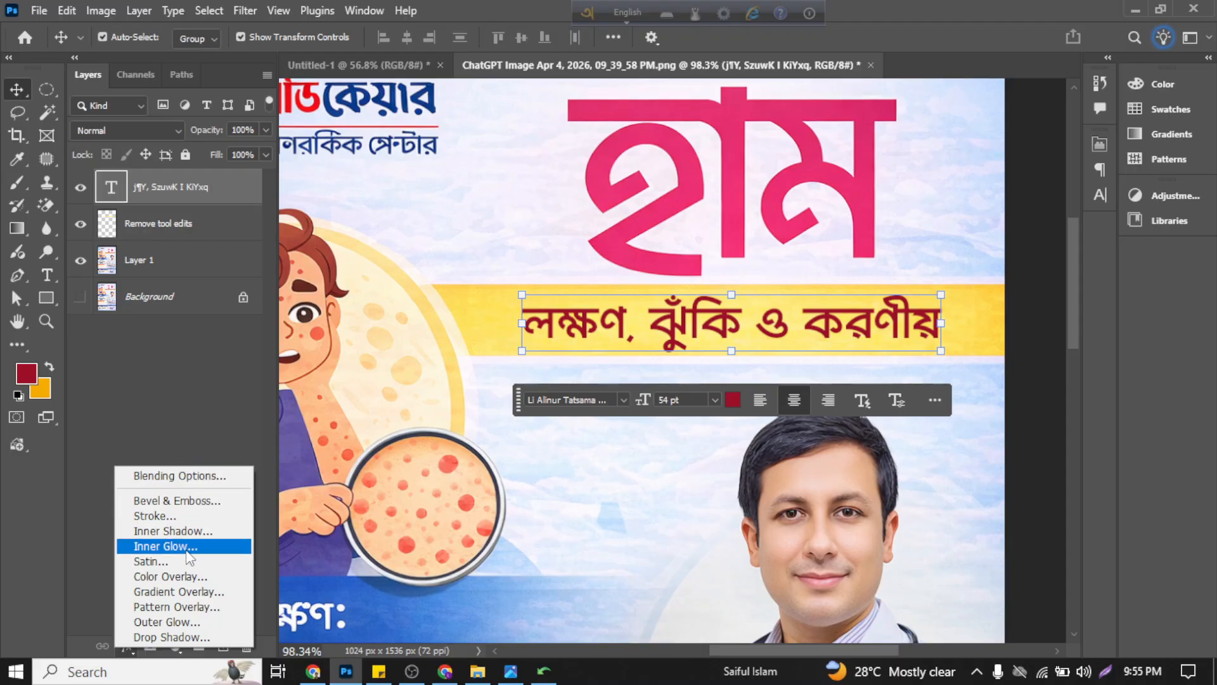
left_click(178, 480)
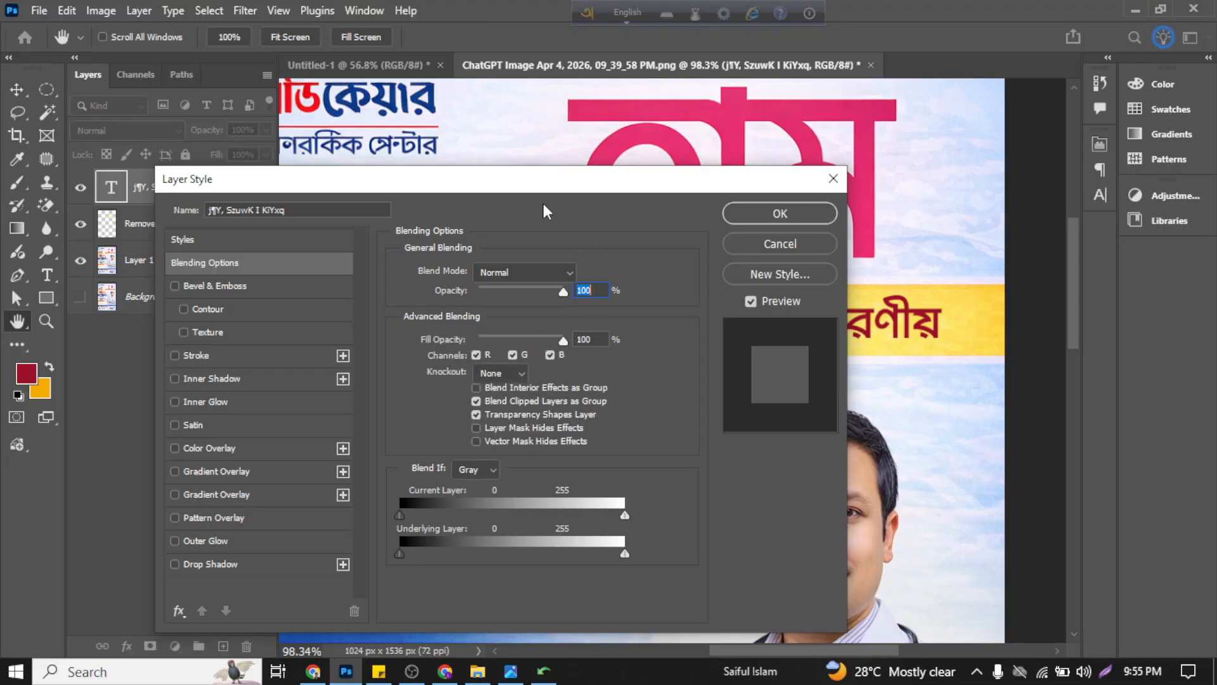
left_click_drag(509, 186, 432, 139)
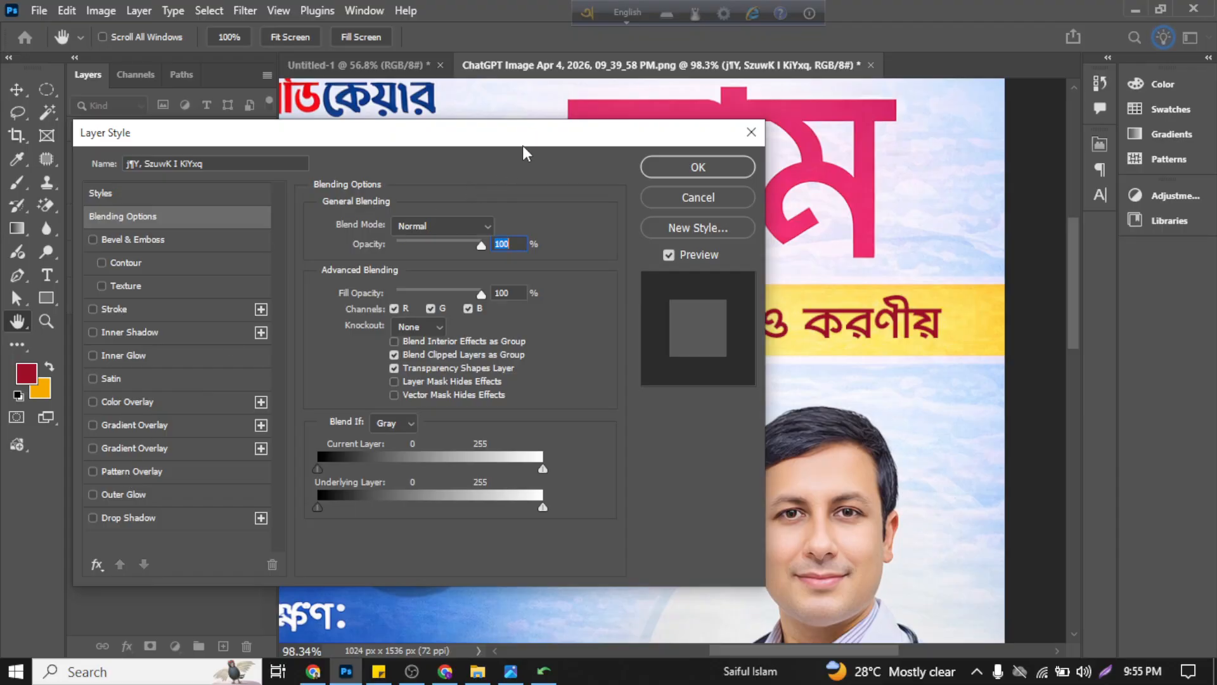
left_click_drag(523, 146, 488, 142)
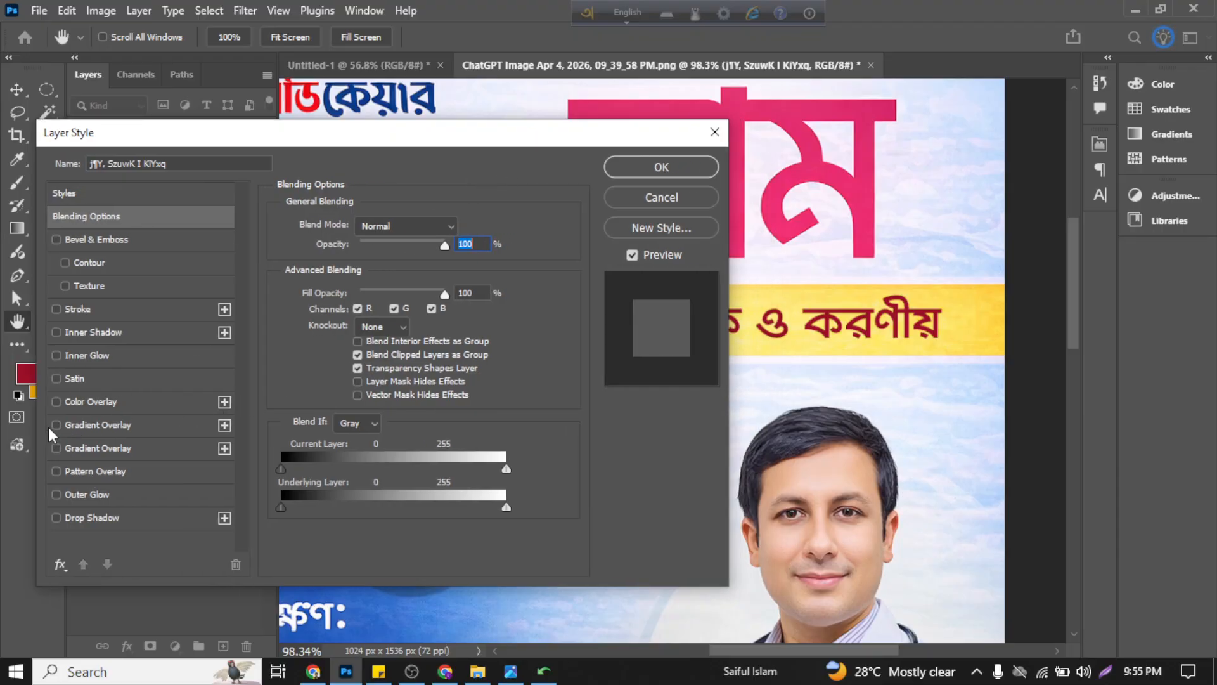
left_click(114, 426)
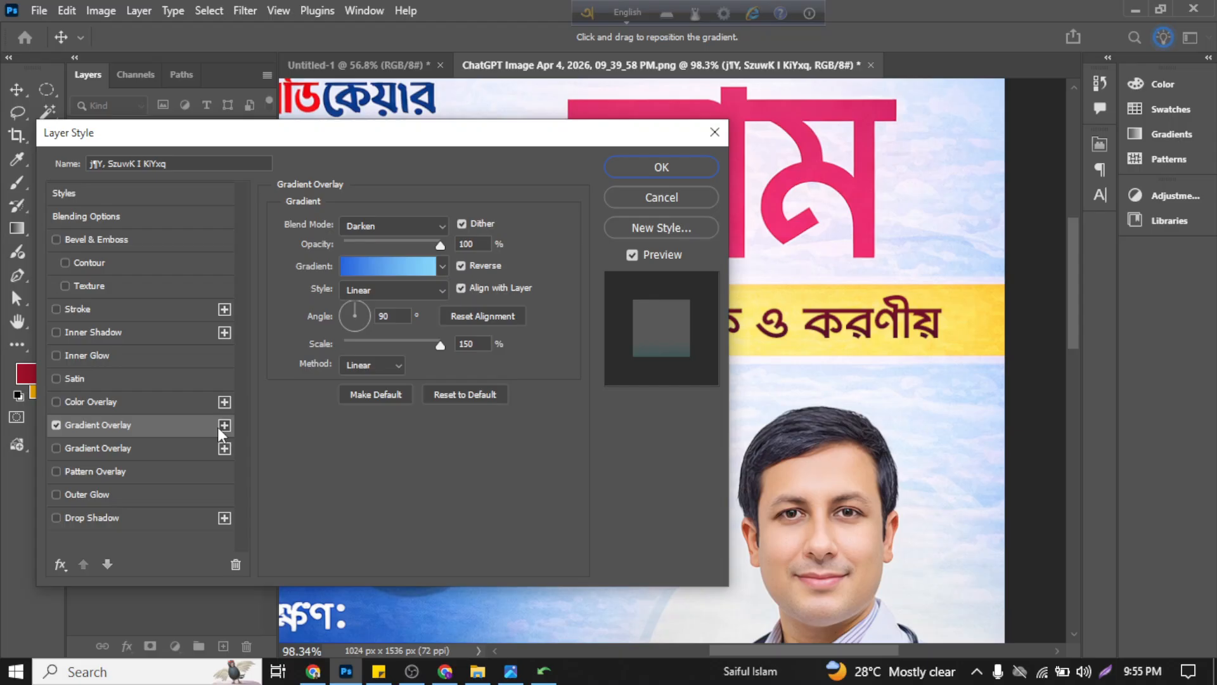
Step: Look through the Basics gradient presets and the Gradient Editor, then apply the Gradient Overlay with its existing blue gradient
left_click(441, 265)
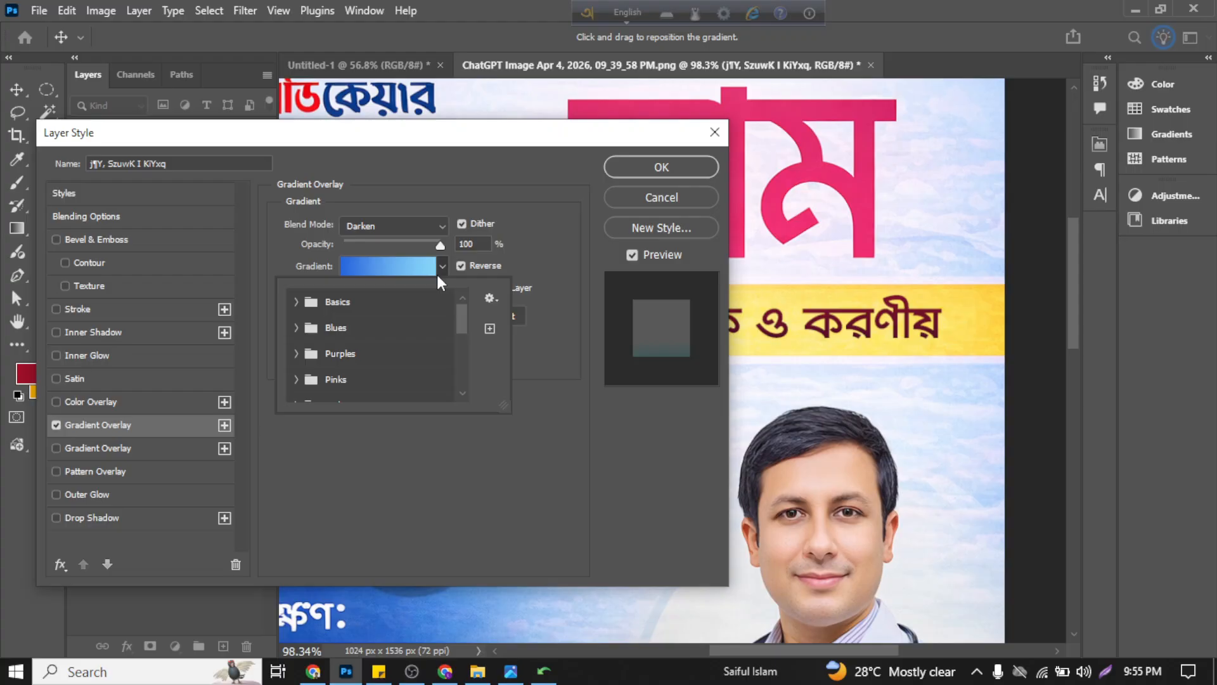
left_click(295, 302)
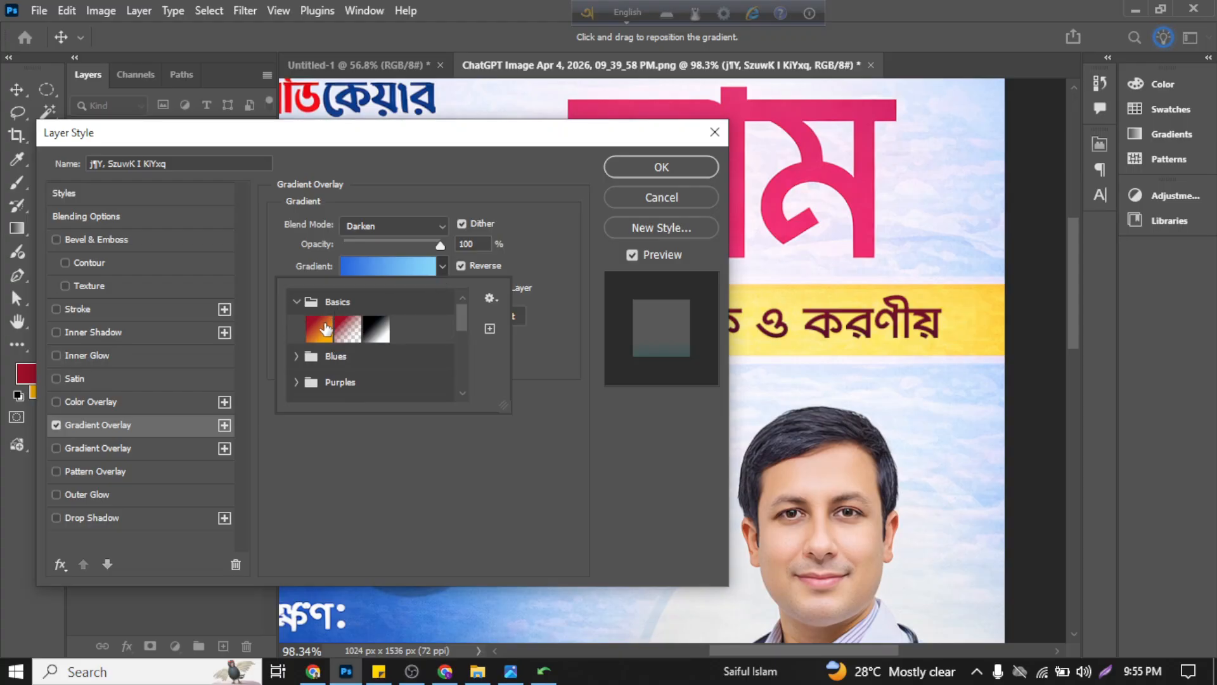
left_click(296, 302)
left_click(390, 265)
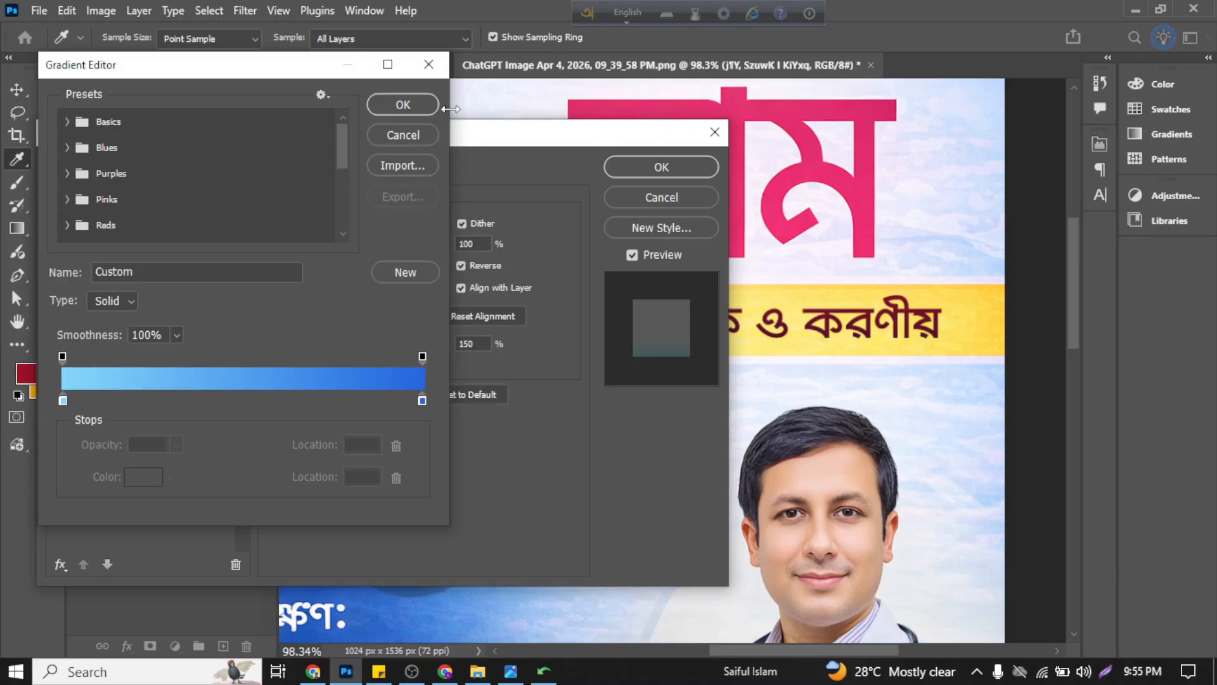
left_click(404, 105)
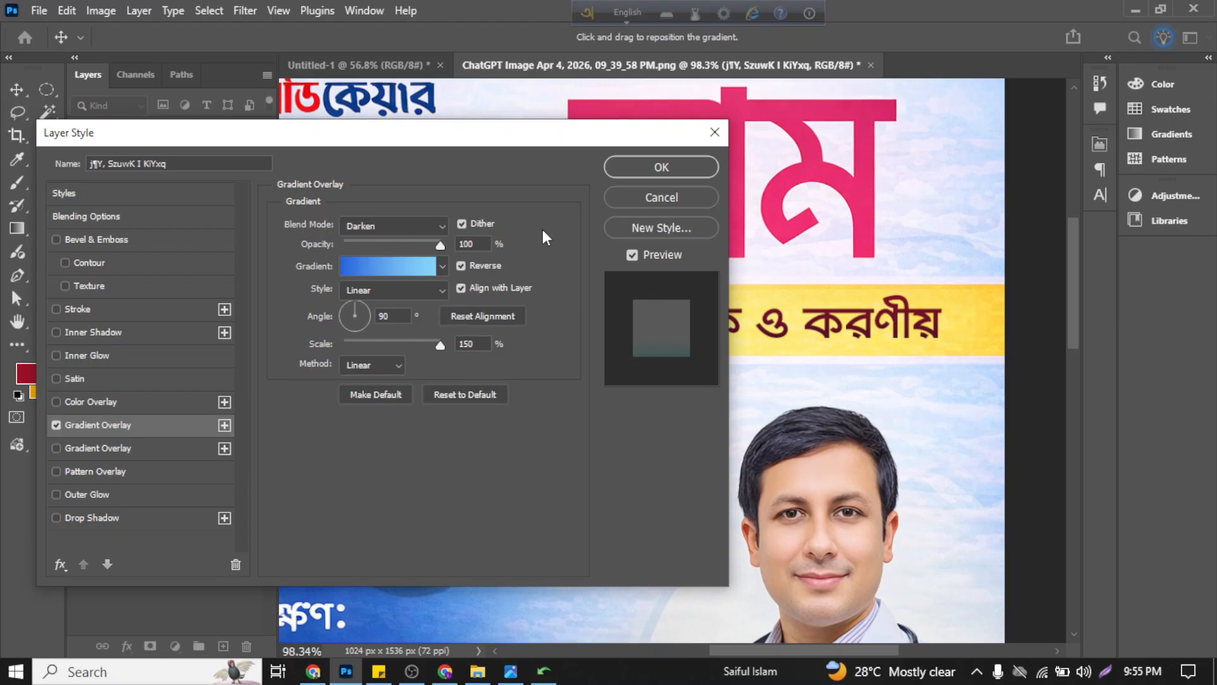
left_click(633, 167)
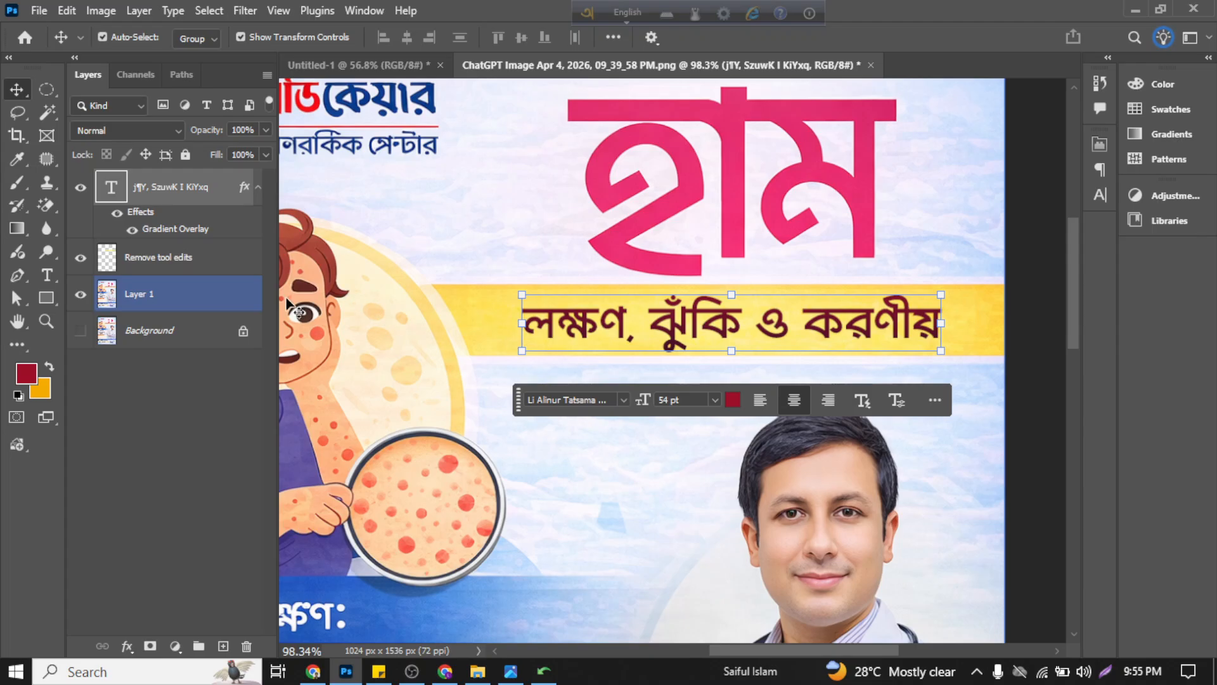
Step: Examine the gradient on the subtitle text up close, and open its text editing and Layer Style settings without changing anything
scroll(668, 321, "up", 5)
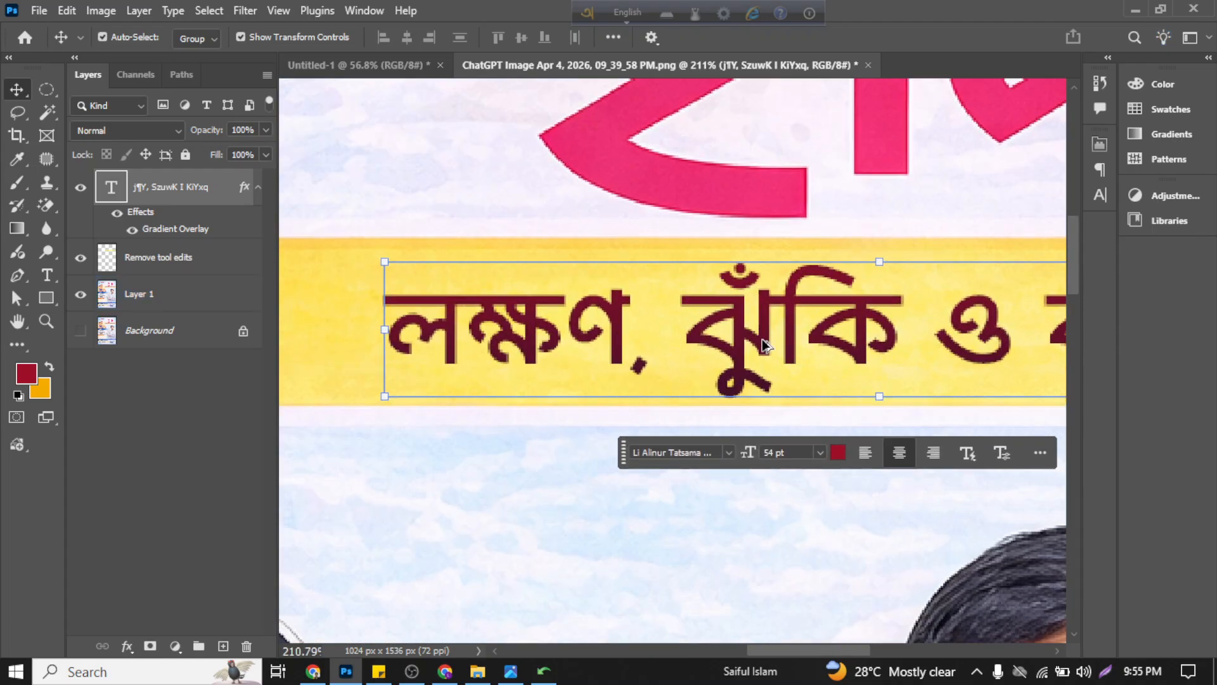
scroll(766, 345, "down", 2)
scroll(727, 381, "down", 3)
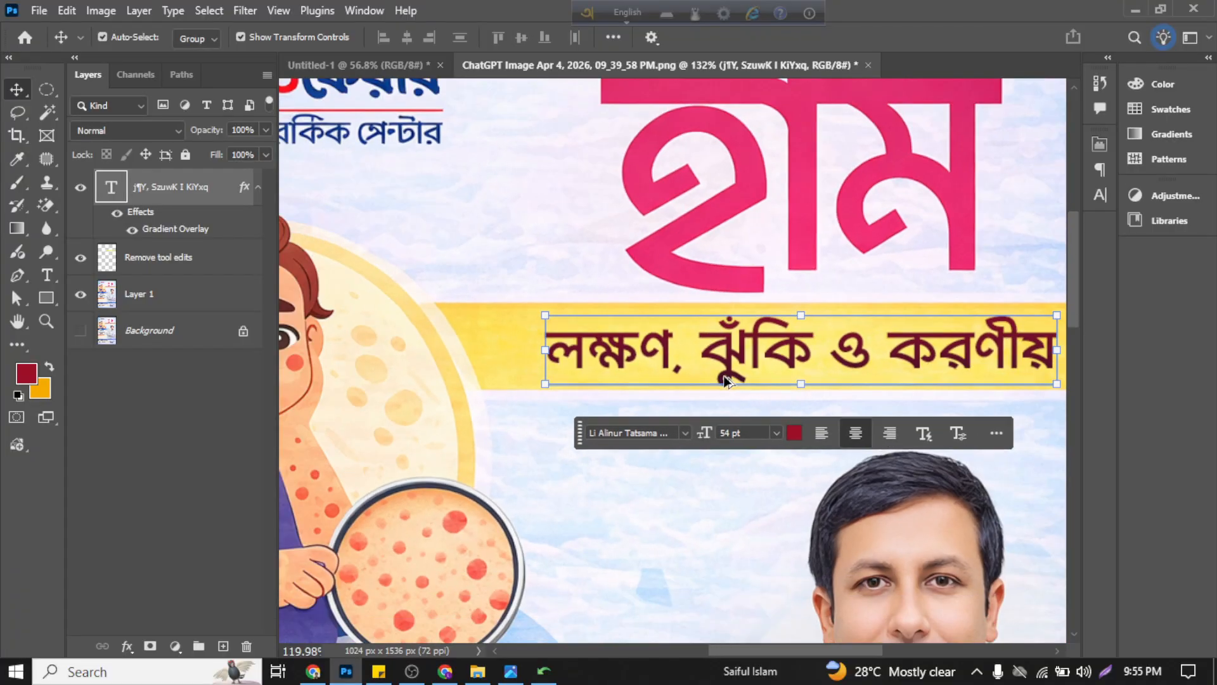
scroll(726, 379, "up", 2)
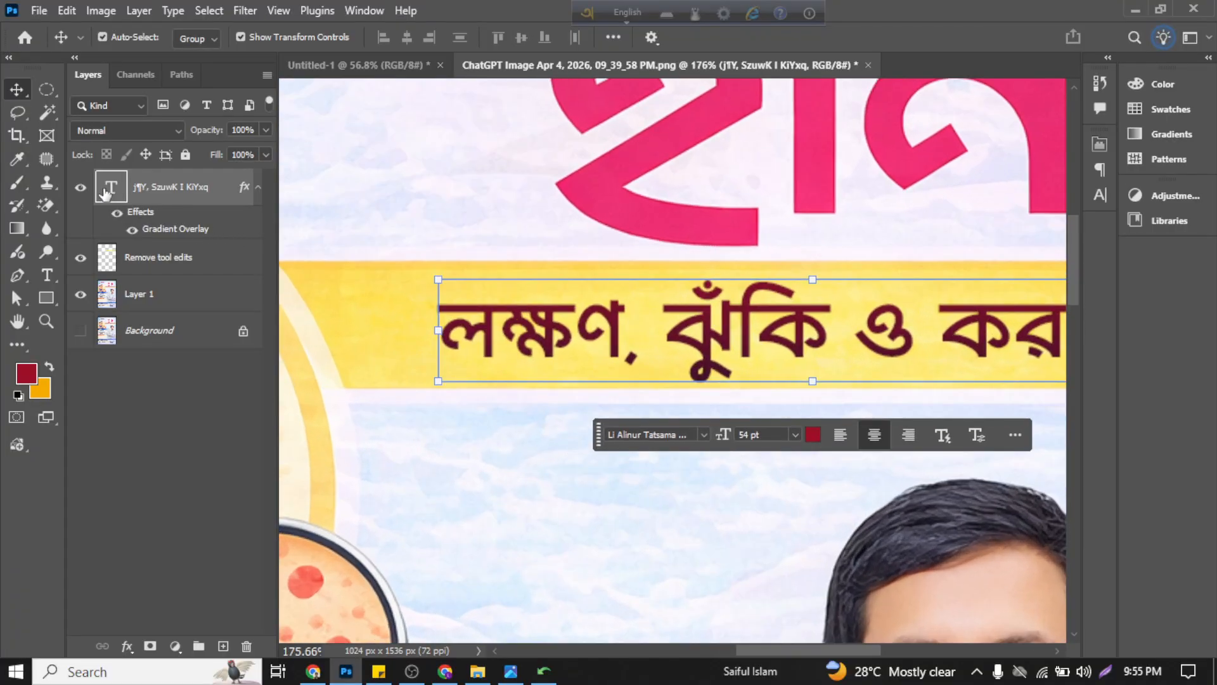
double_click(106, 193)
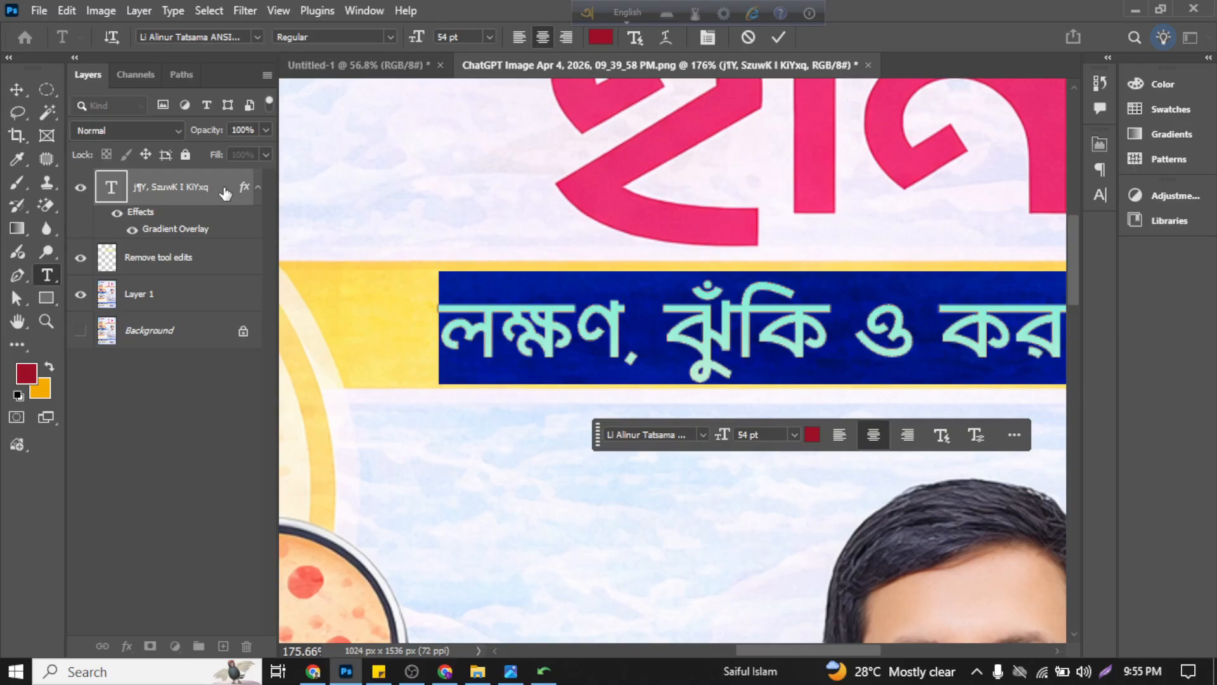
left_click(778, 37)
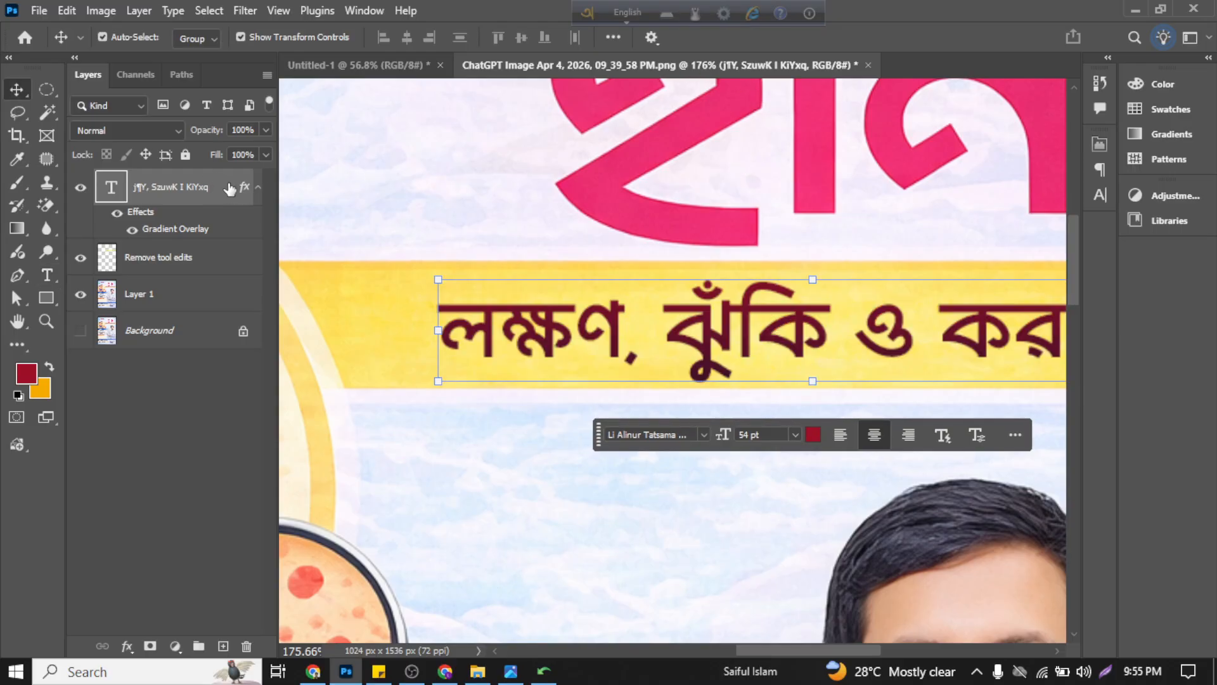
double_click(229, 189)
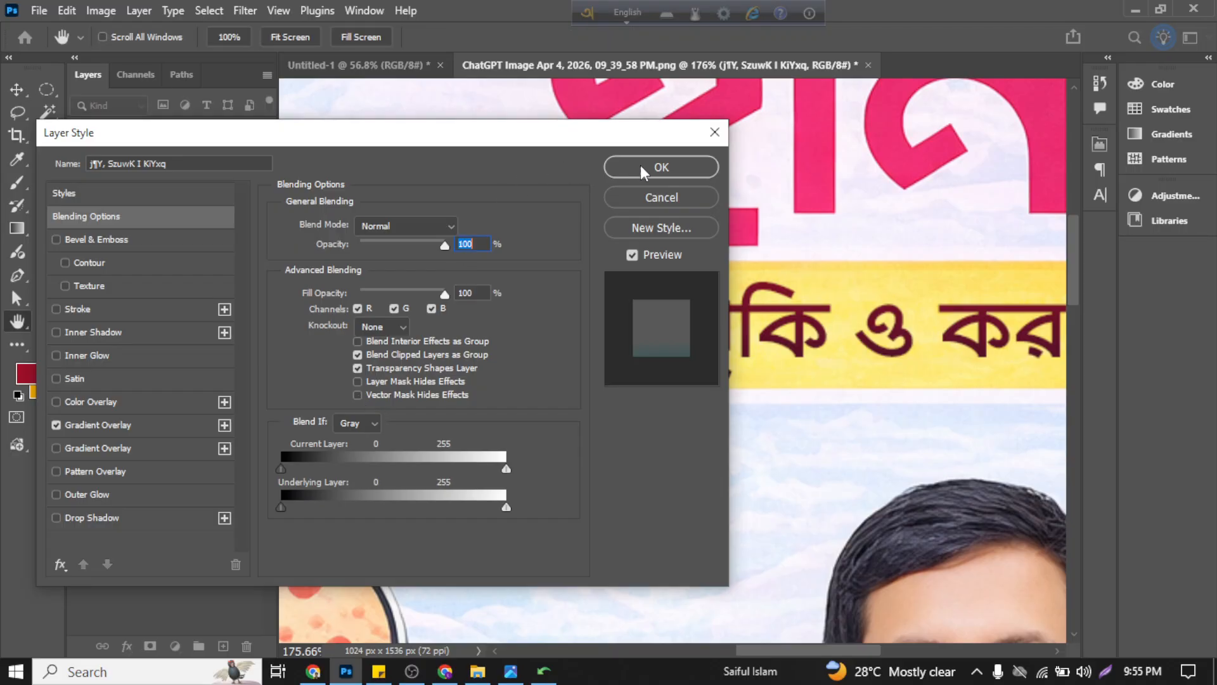
left_click(714, 137)
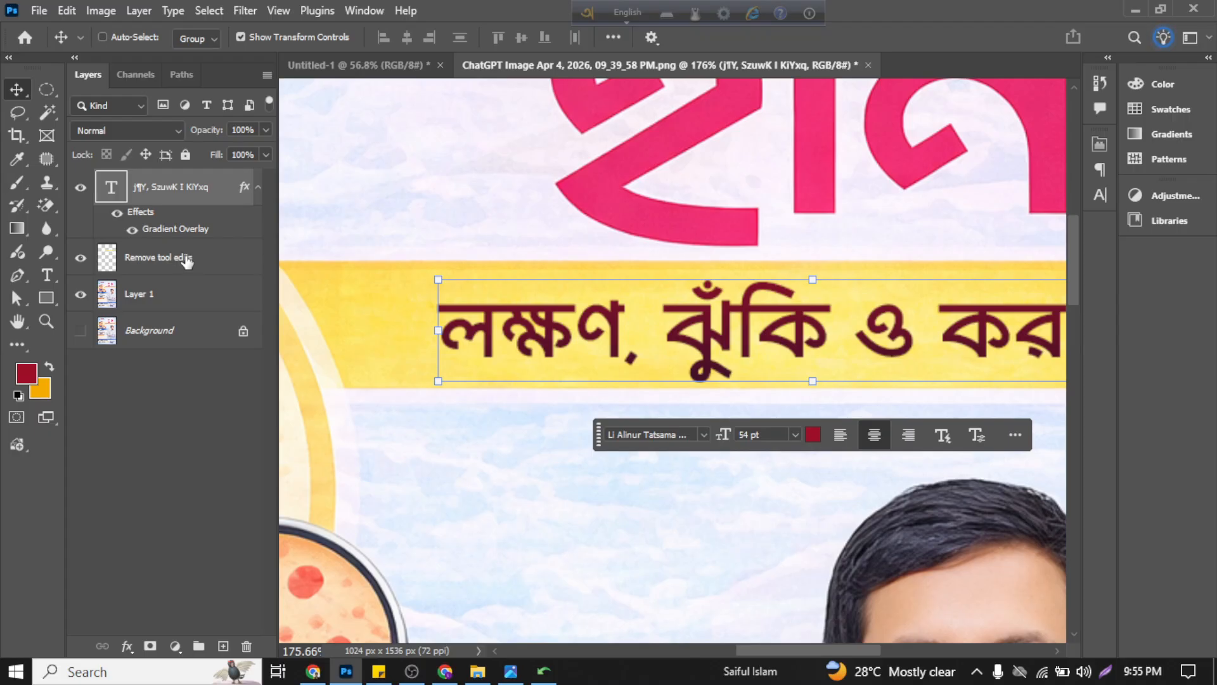
Step: Undo the Gradient Overlay on the subtitle text layer
left_click(196, 403)
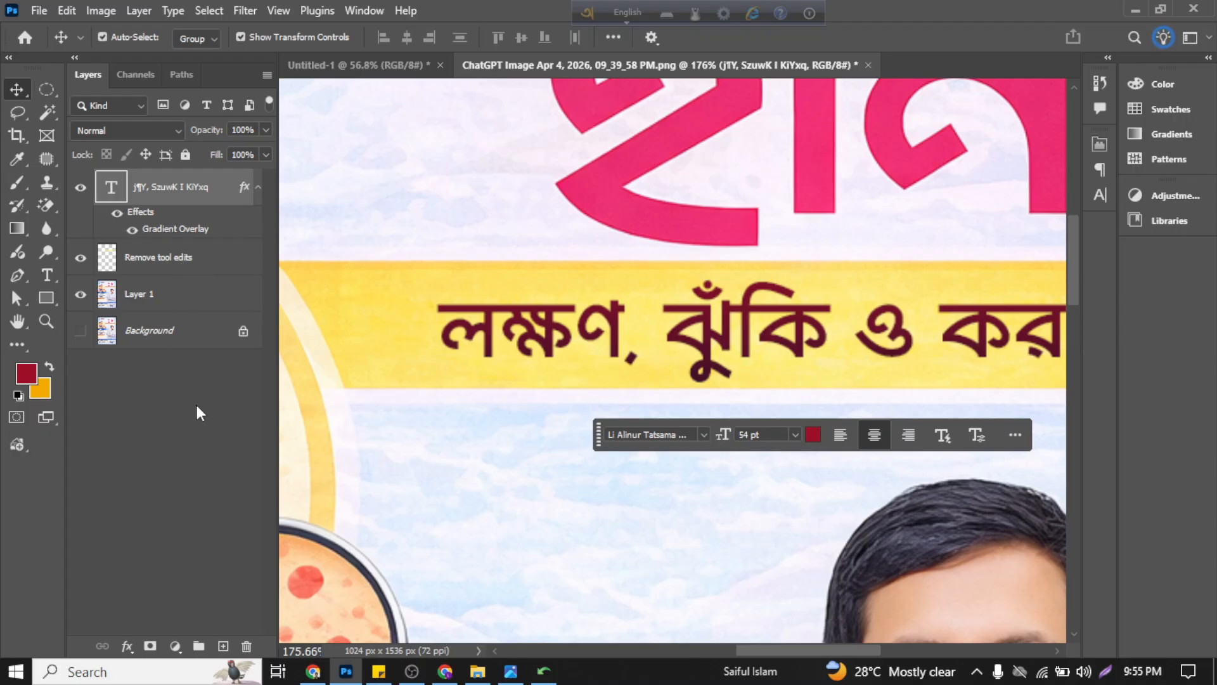
key("ctrl+z")
Step: Select the subtitle text layer and open its blending options
left_click(209, 196)
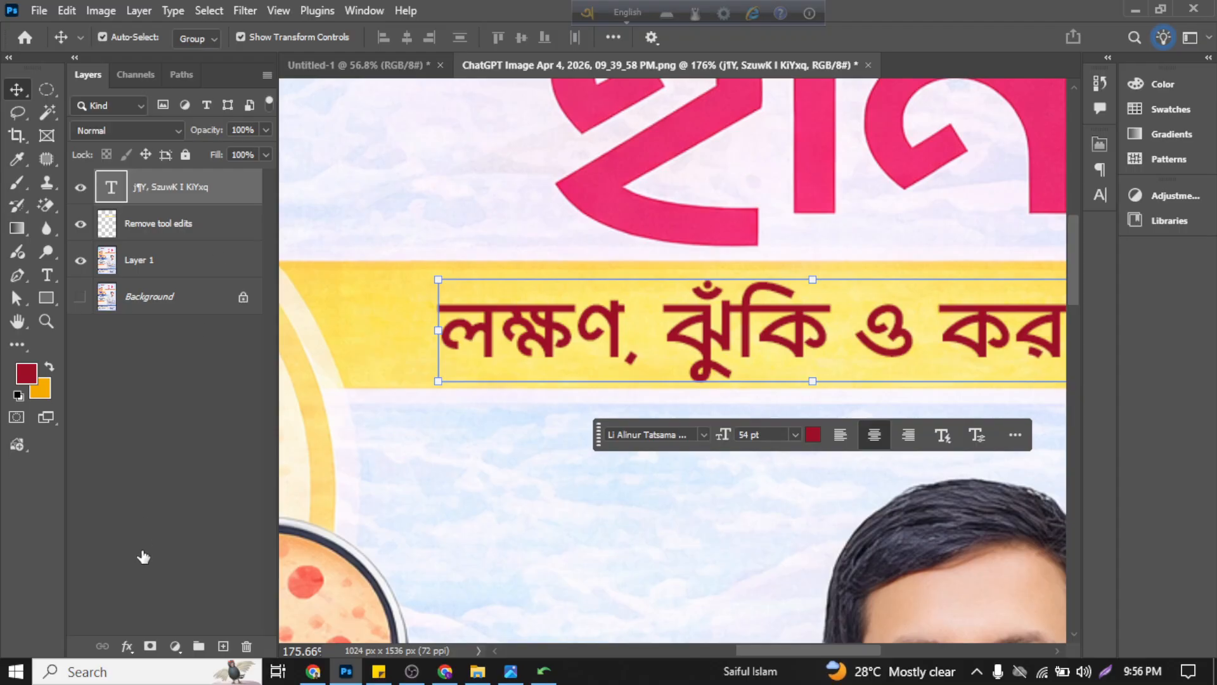
left_click(128, 648)
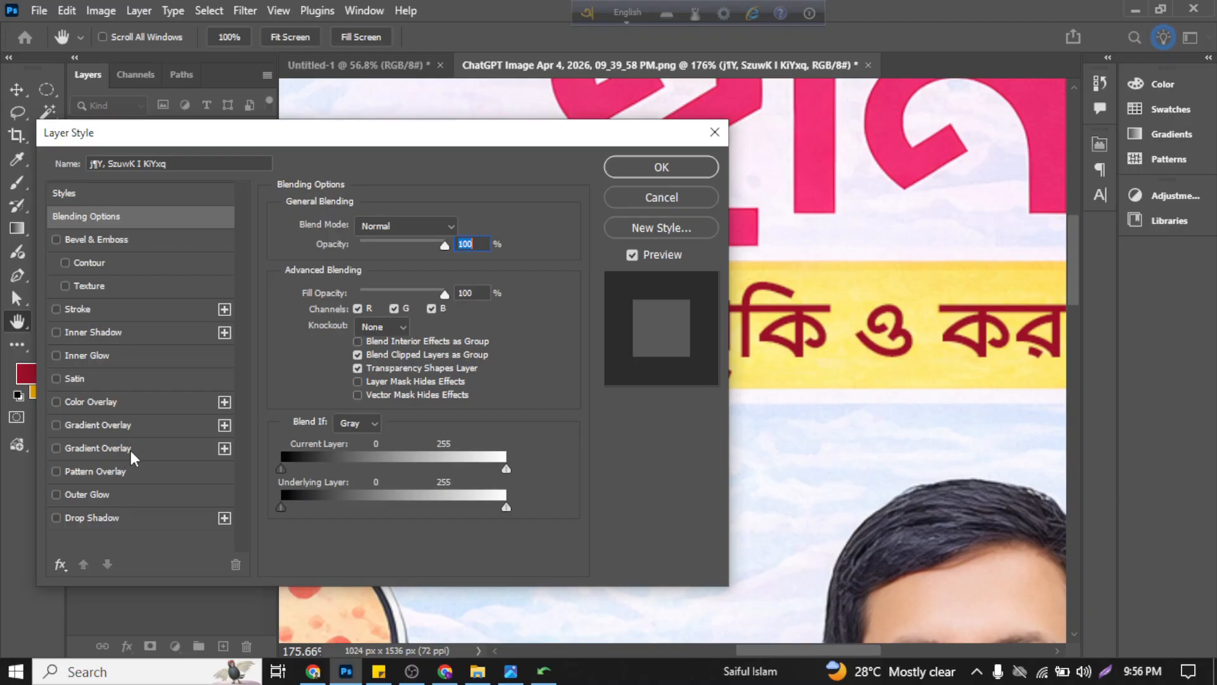
Step: Compare the two Gradient Overlay effects on the subtitle text and leave only the second, orange-to-yellow one enabled
left_click(105, 428)
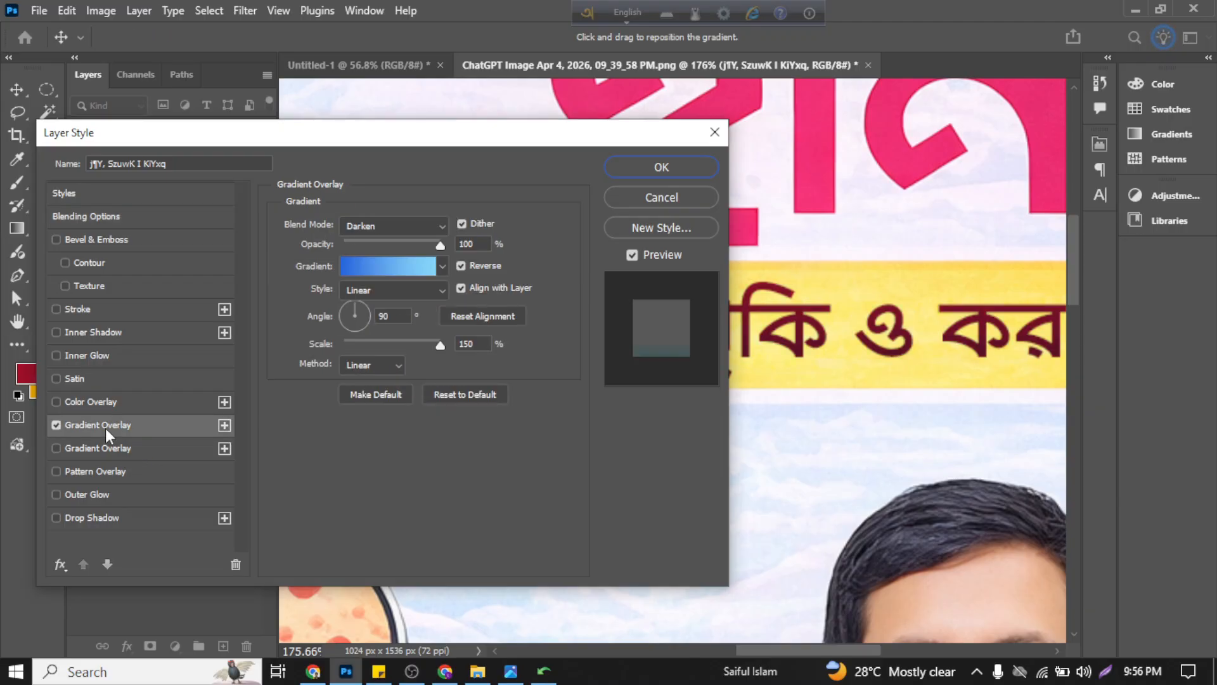
left_click(112, 448)
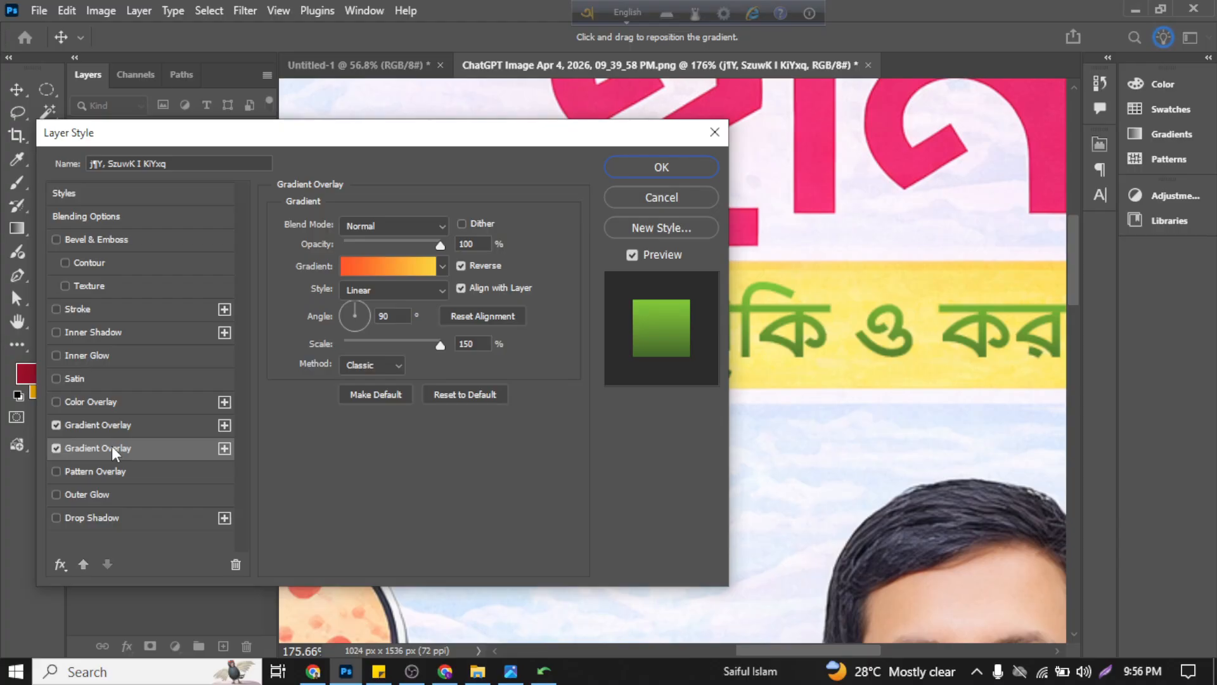
left_click(56, 425)
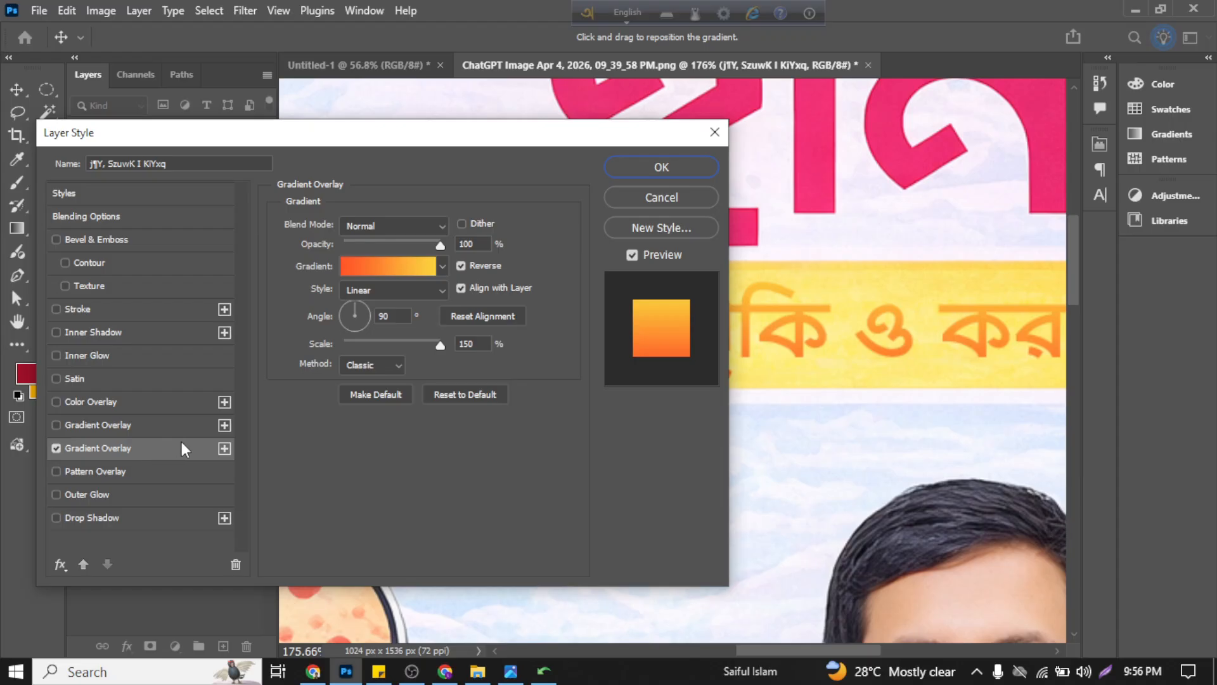
left_click(145, 423)
left_click(55, 447)
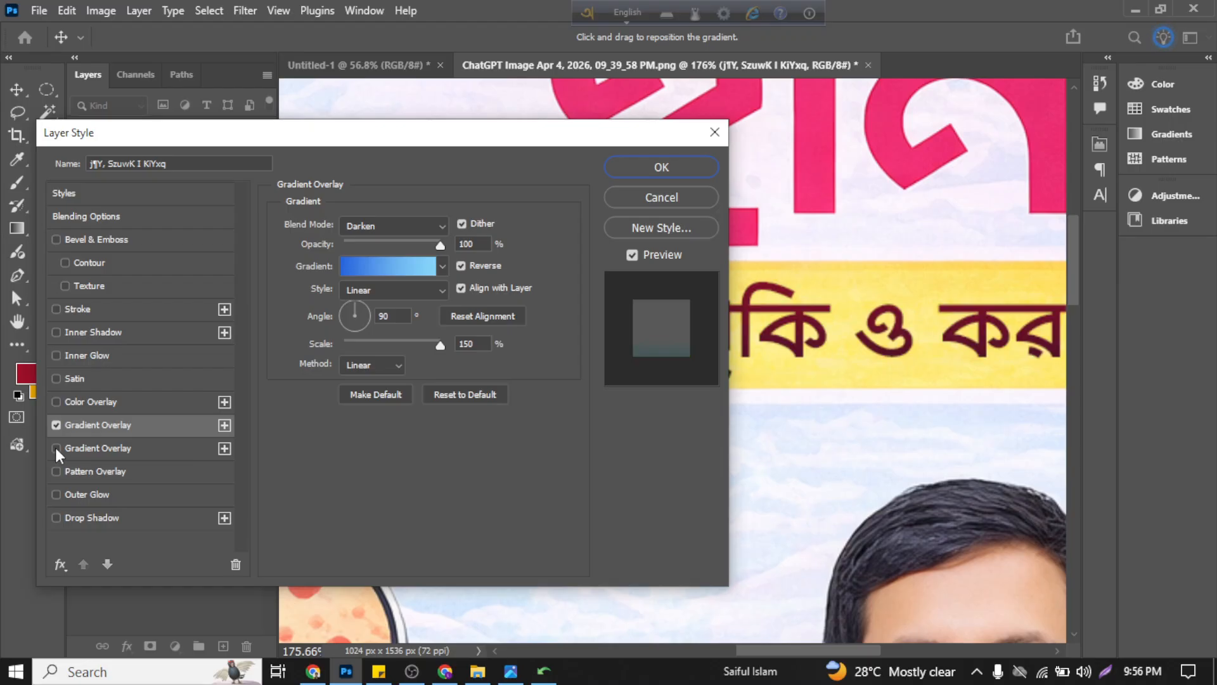
left_click(53, 425)
left_click(108, 446)
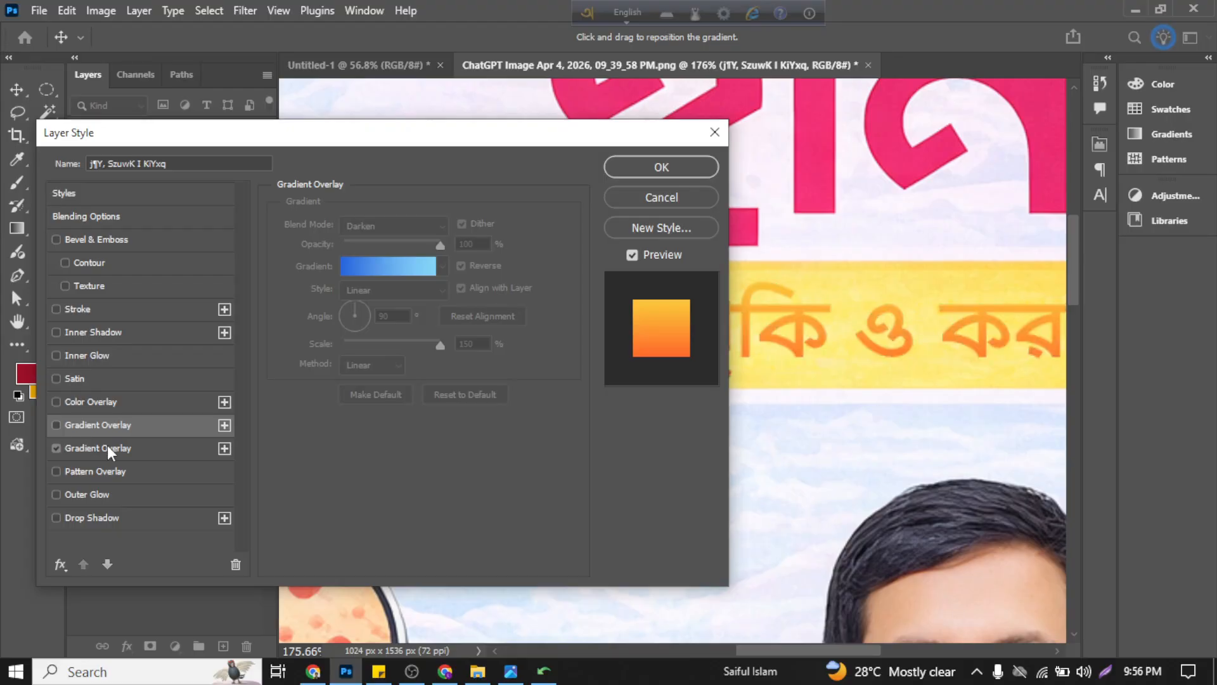
left_click_drag(475, 133, 465, 150)
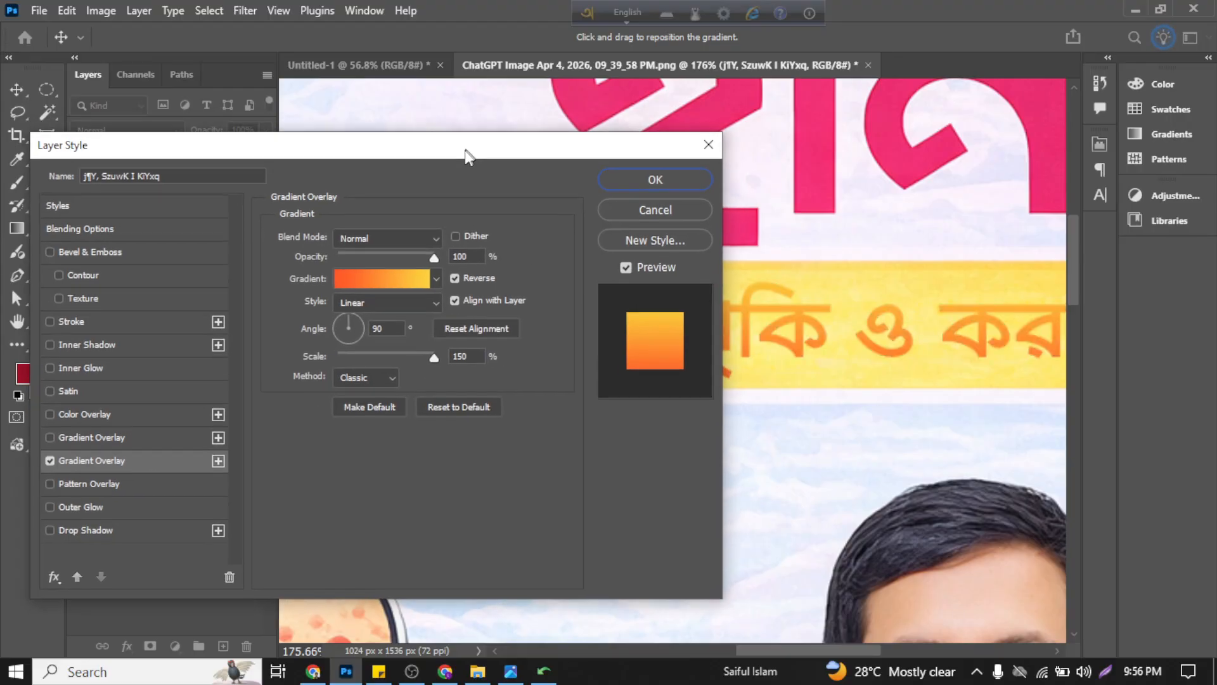
left_click(433, 283)
left_click(433, 283)
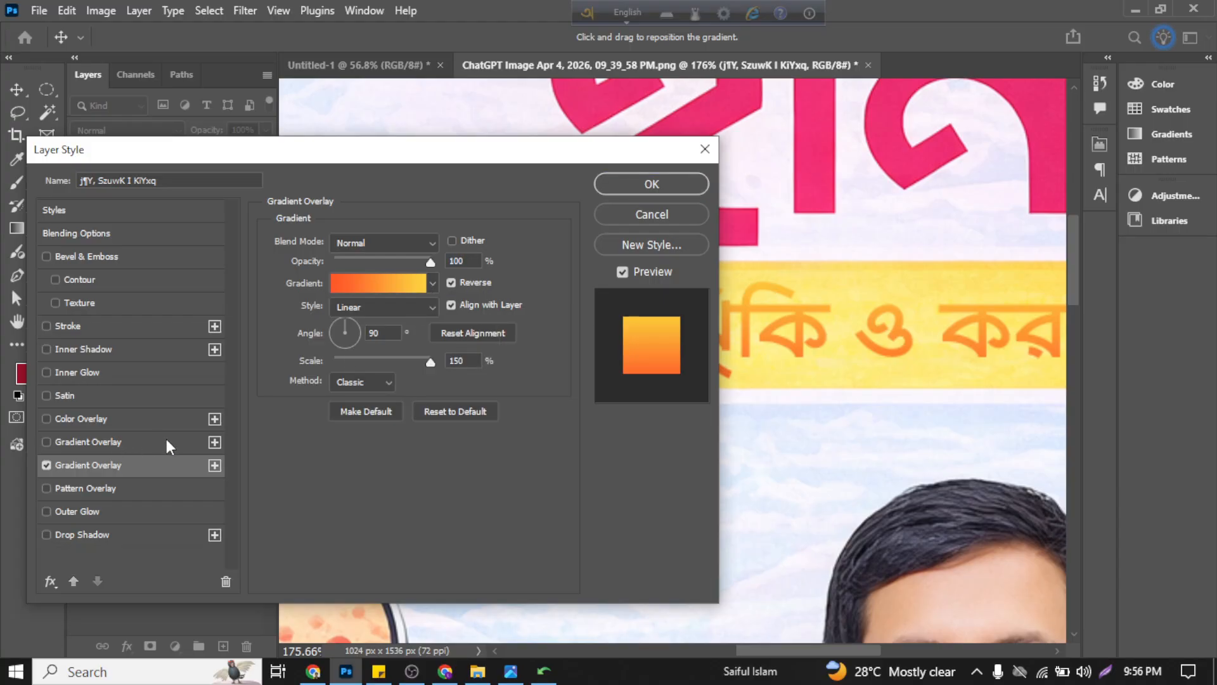
left_click(432, 283)
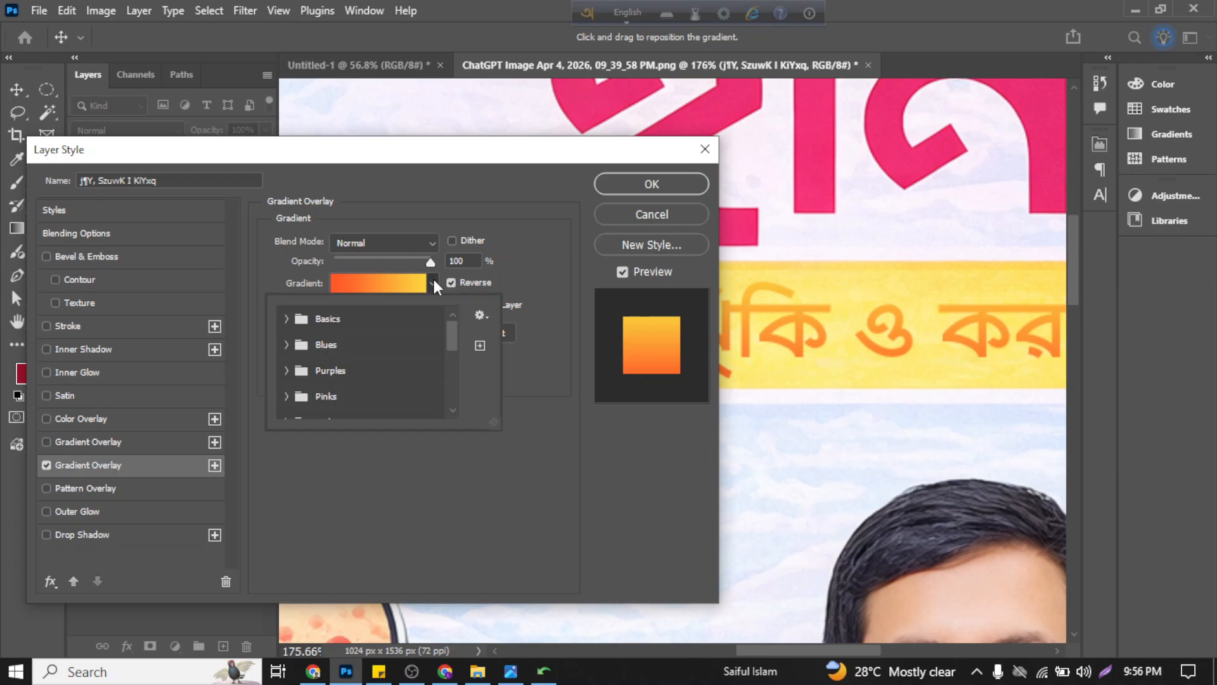
left_click(377, 285)
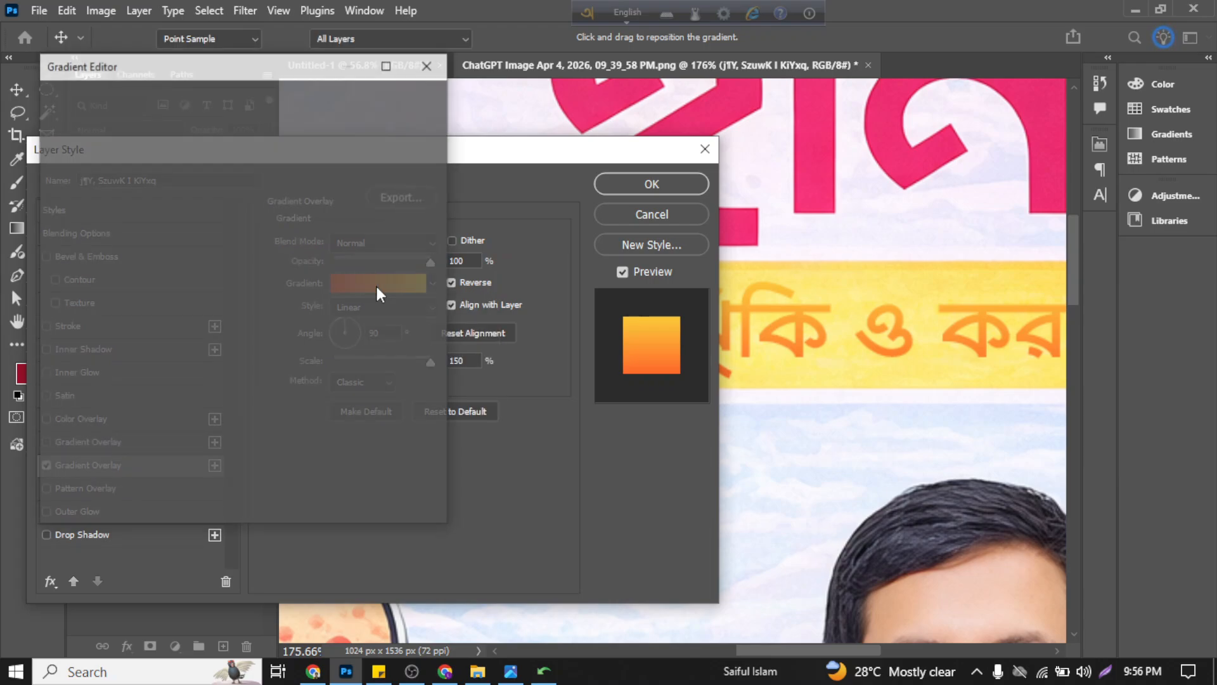
left_click(413, 104)
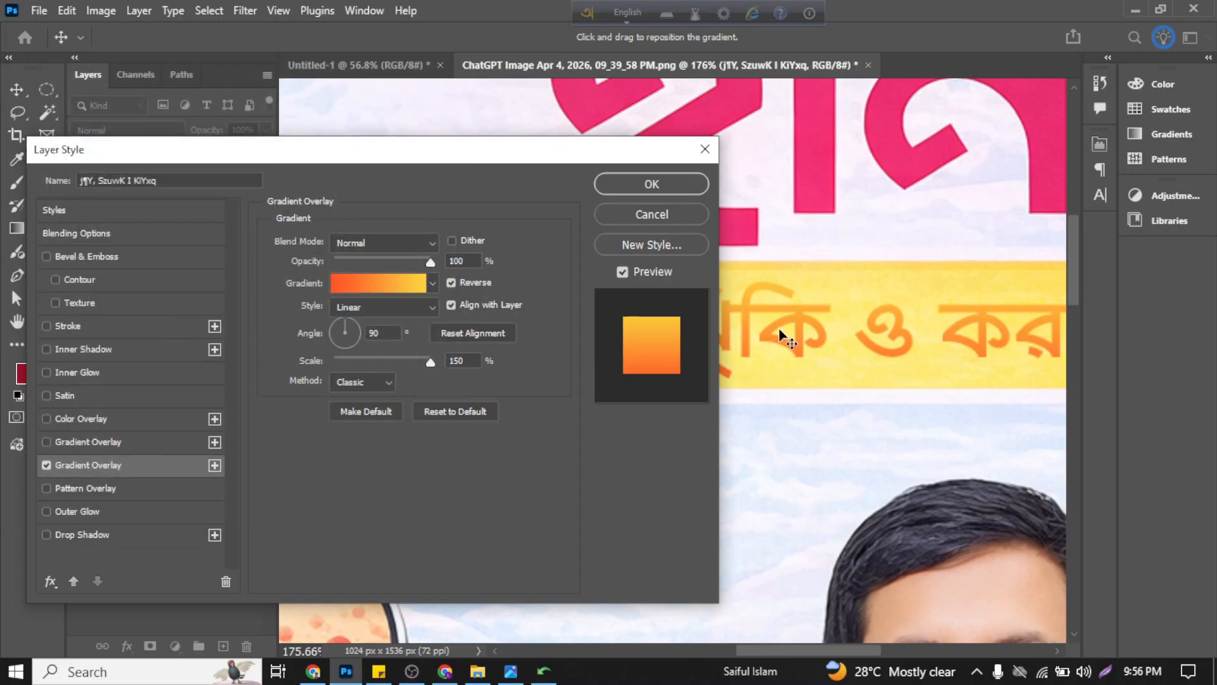
Step: Set the yellow color stop at location 0 of the overlay gradient to pale pink, RGB 255, 235, 251
left_click(359, 287)
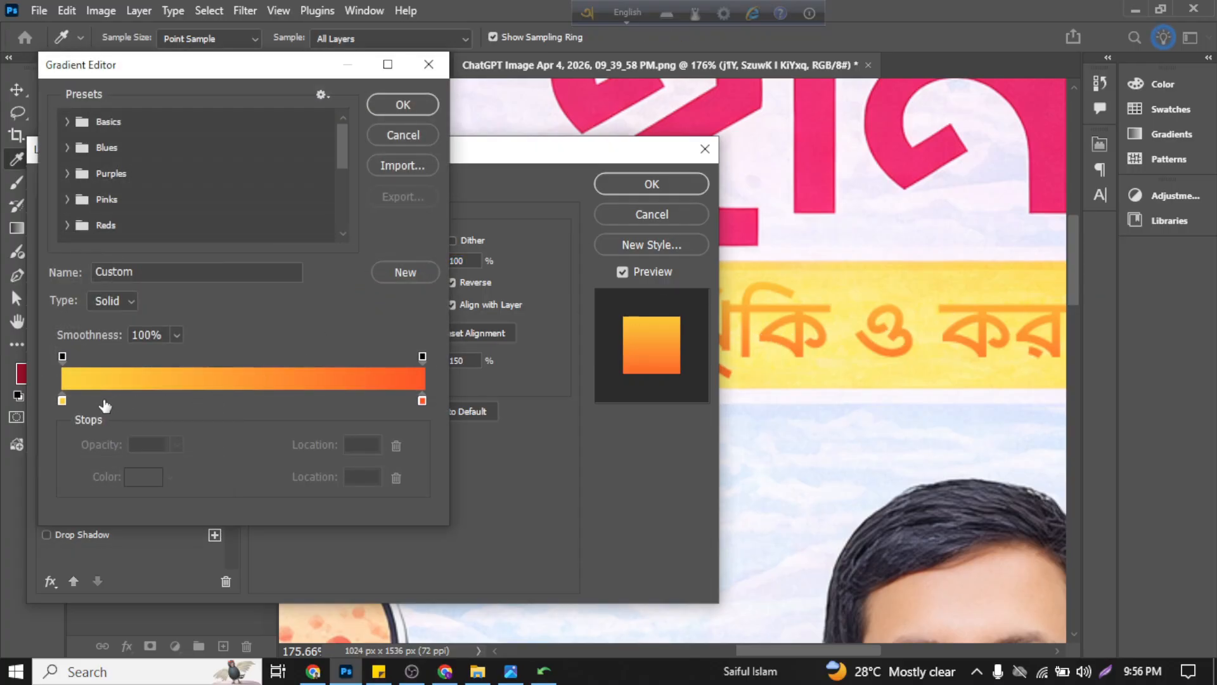
left_click(62, 400)
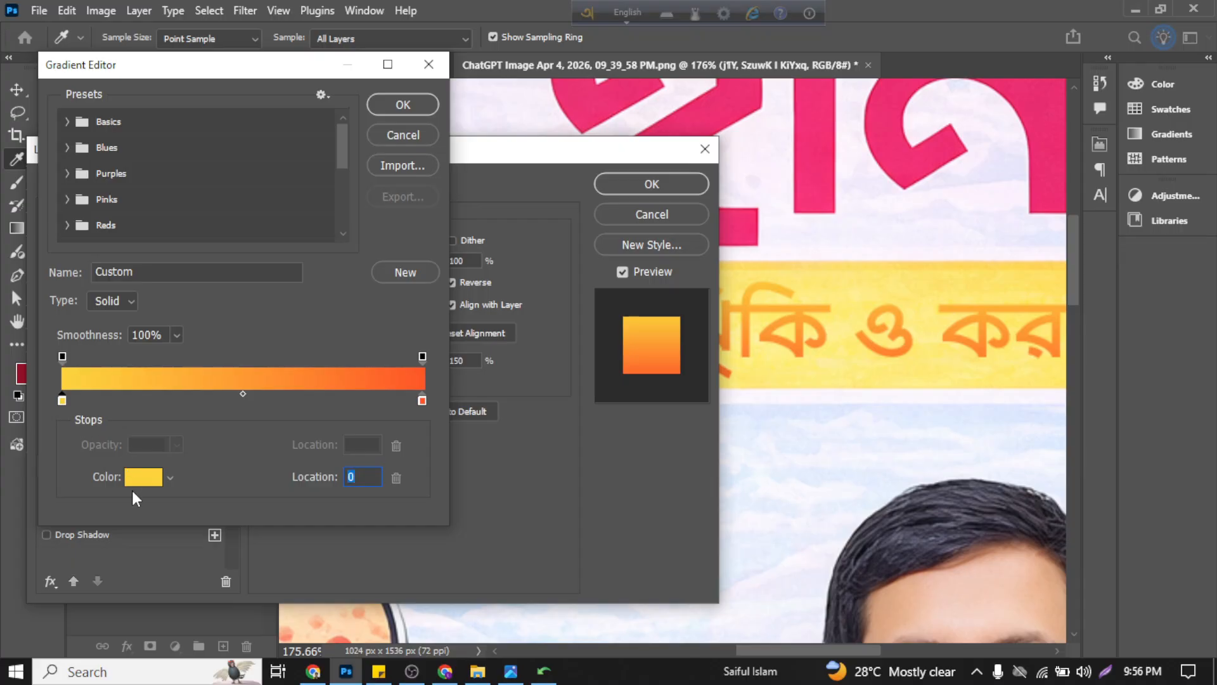
left_click(138, 479)
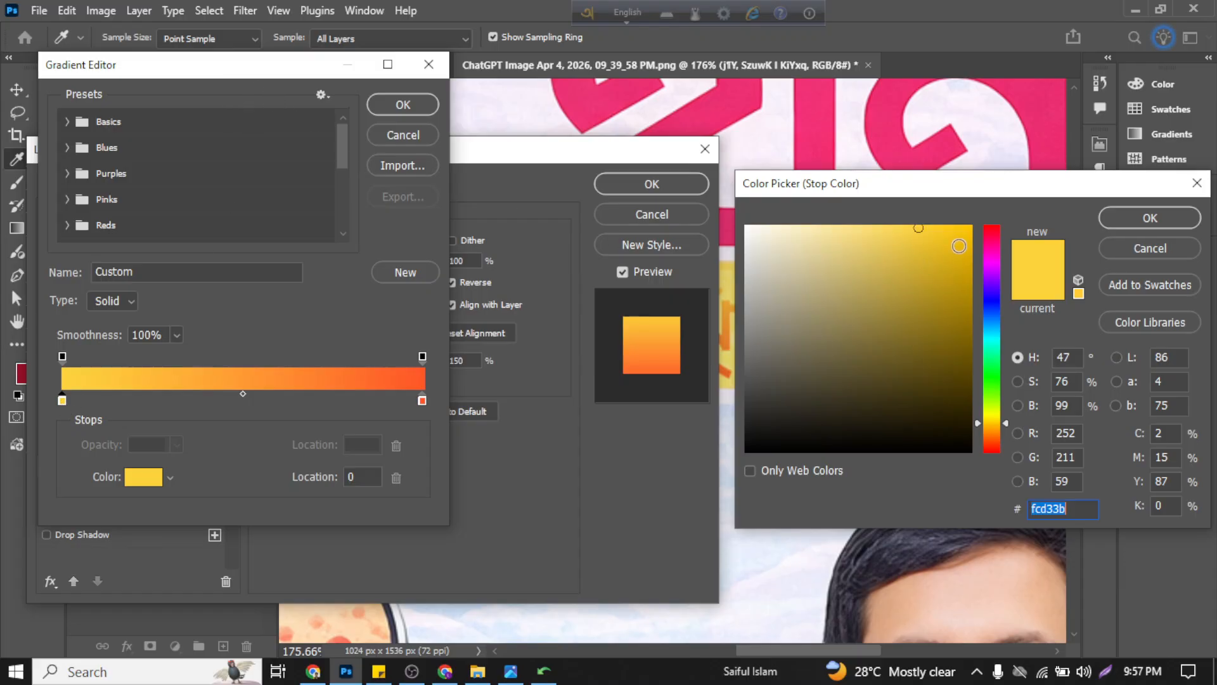
left_click(936, 256)
mouse_move(936, 256)
left_mouse_down()
mouse_move(954, 231)
mouse_move(877, 228)
left_mouse_up()
left_click(992, 239)
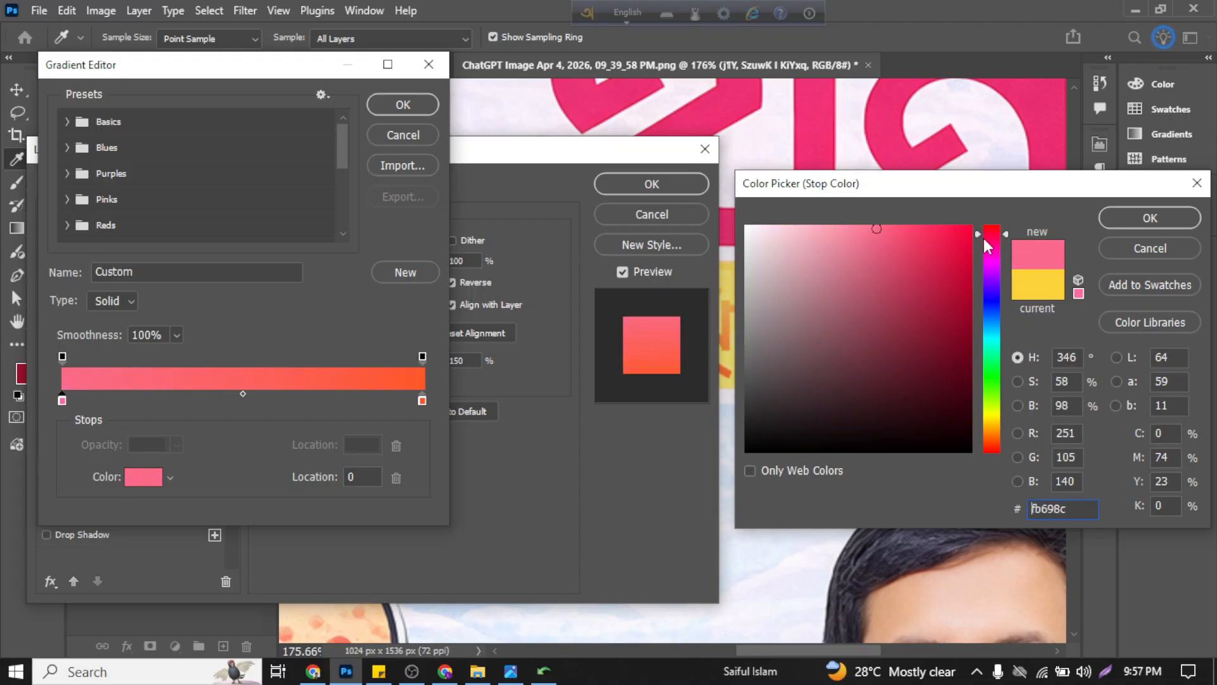
left_click_drag(992, 244, 988, 254)
left_click_drag(934, 192, 954, 339)
left_click_drag(889, 382, 783, 372)
left_click(1170, 364)
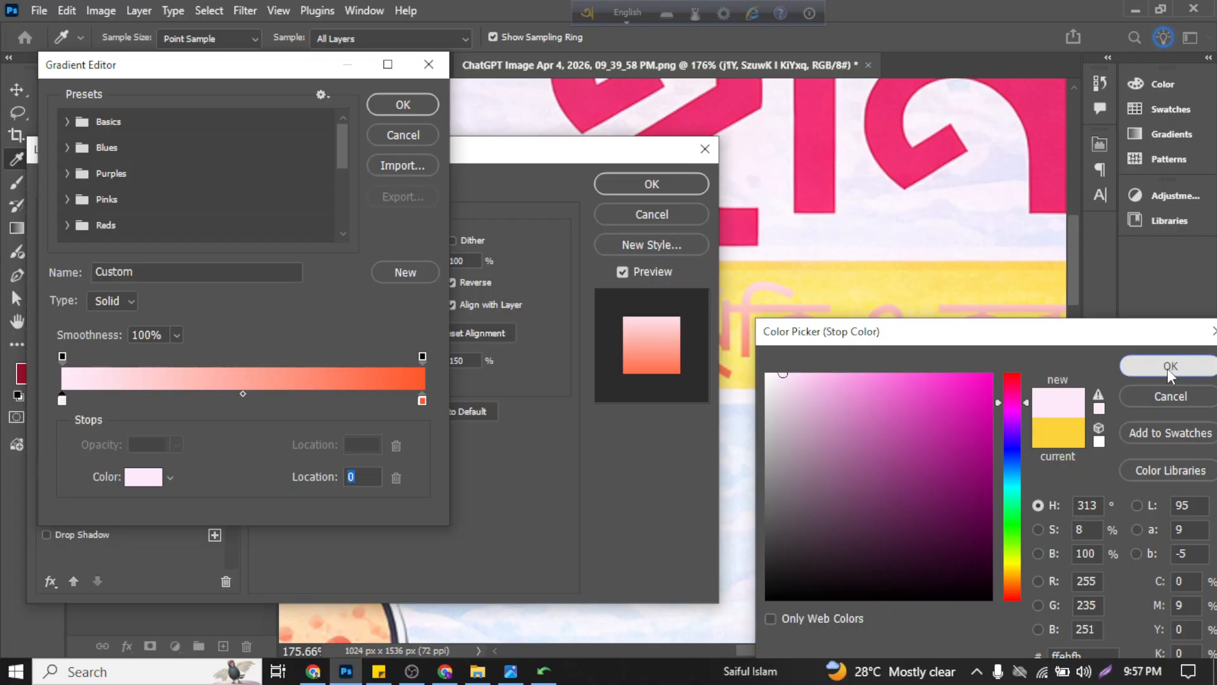
Step: Set the gradient's color stop at location 100 to pure red, ff0000, and accept the edited gradient
left_click(422, 401)
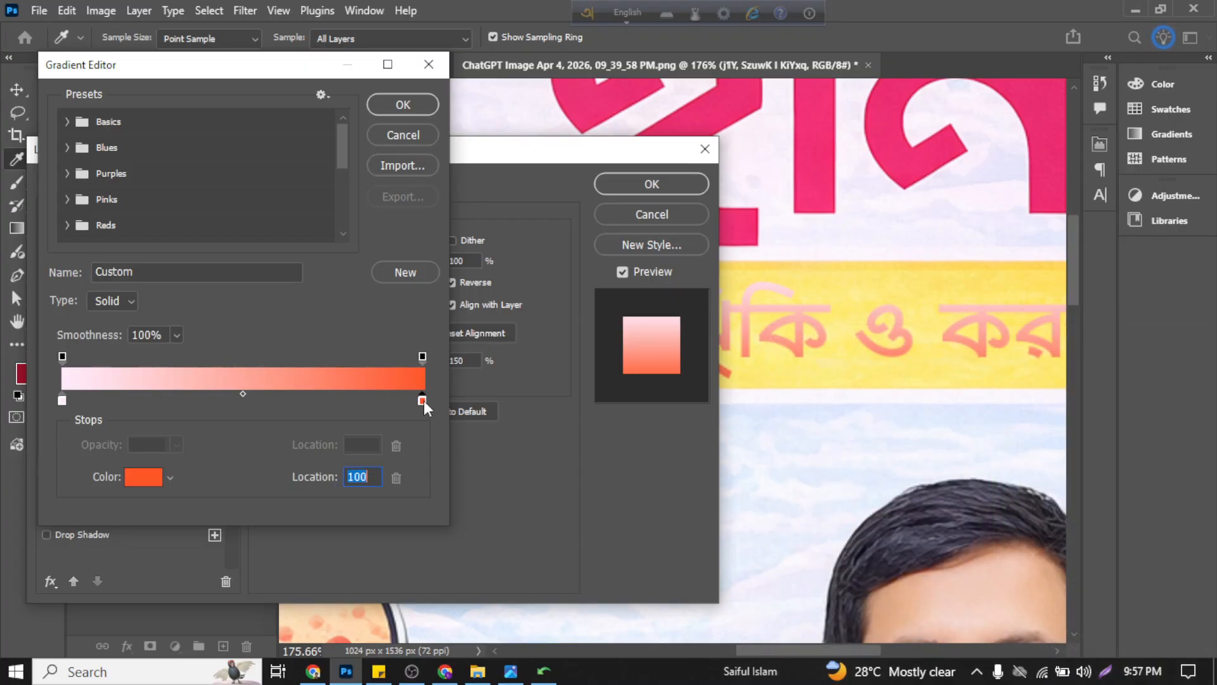
double_click(423, 401)
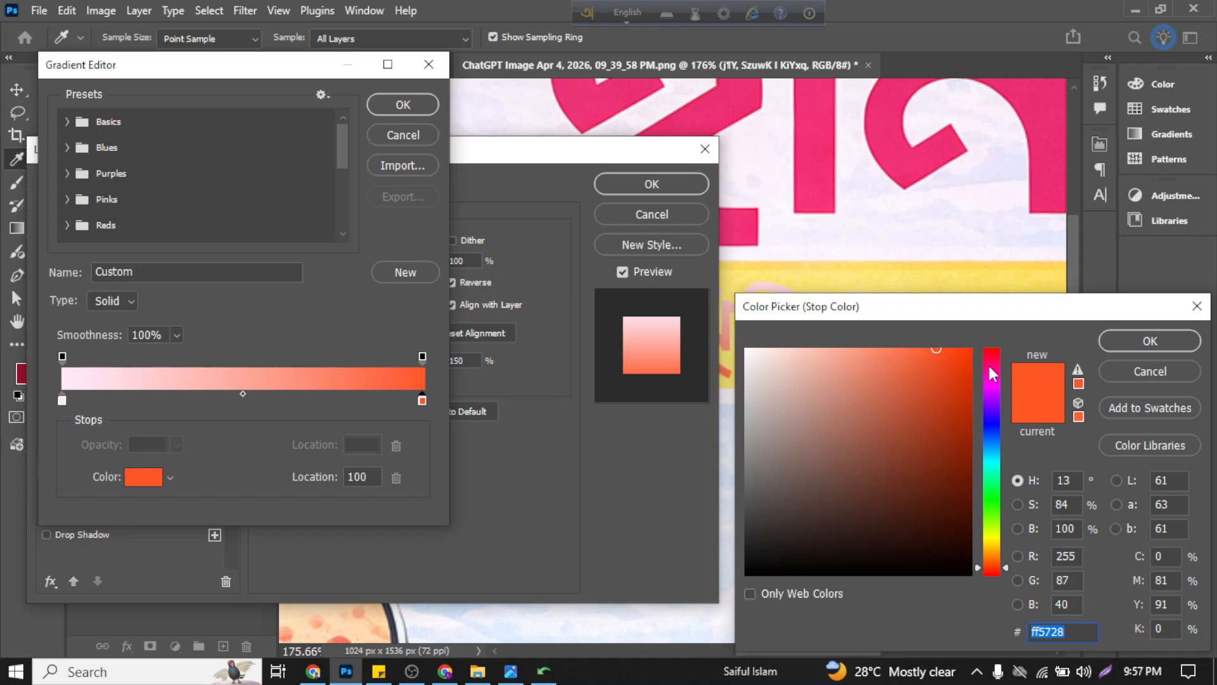
left_click(996, 343)
left_click(970, 348)
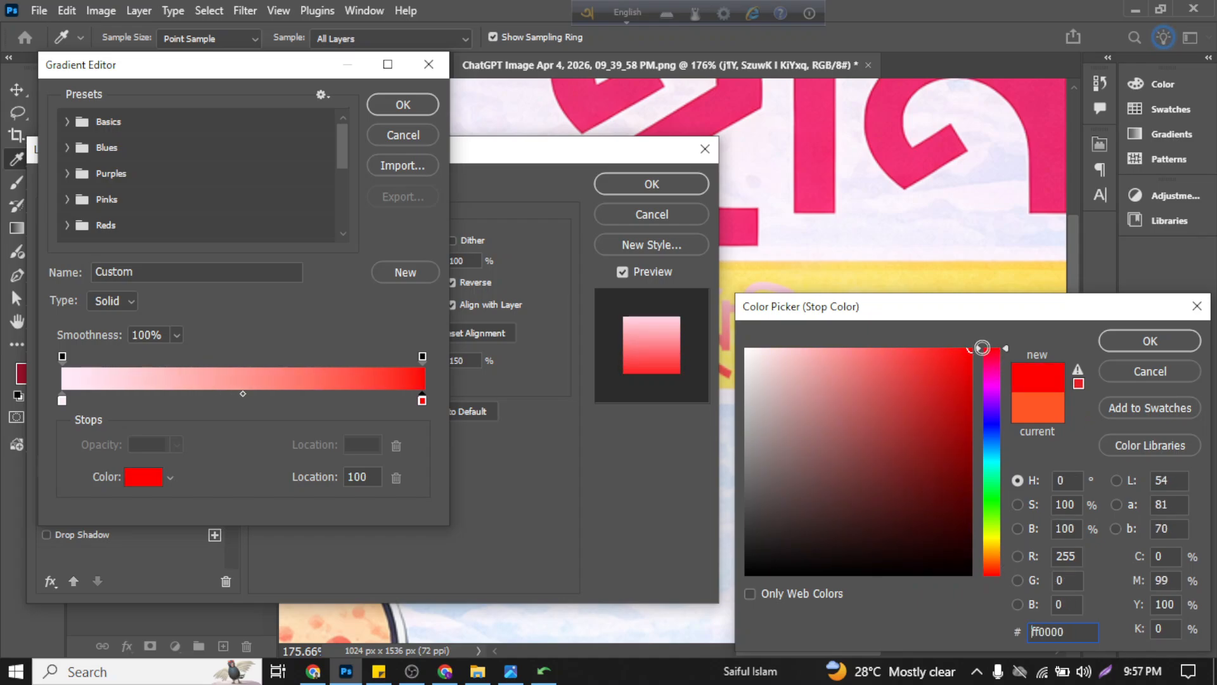
left_click(1150, 340)
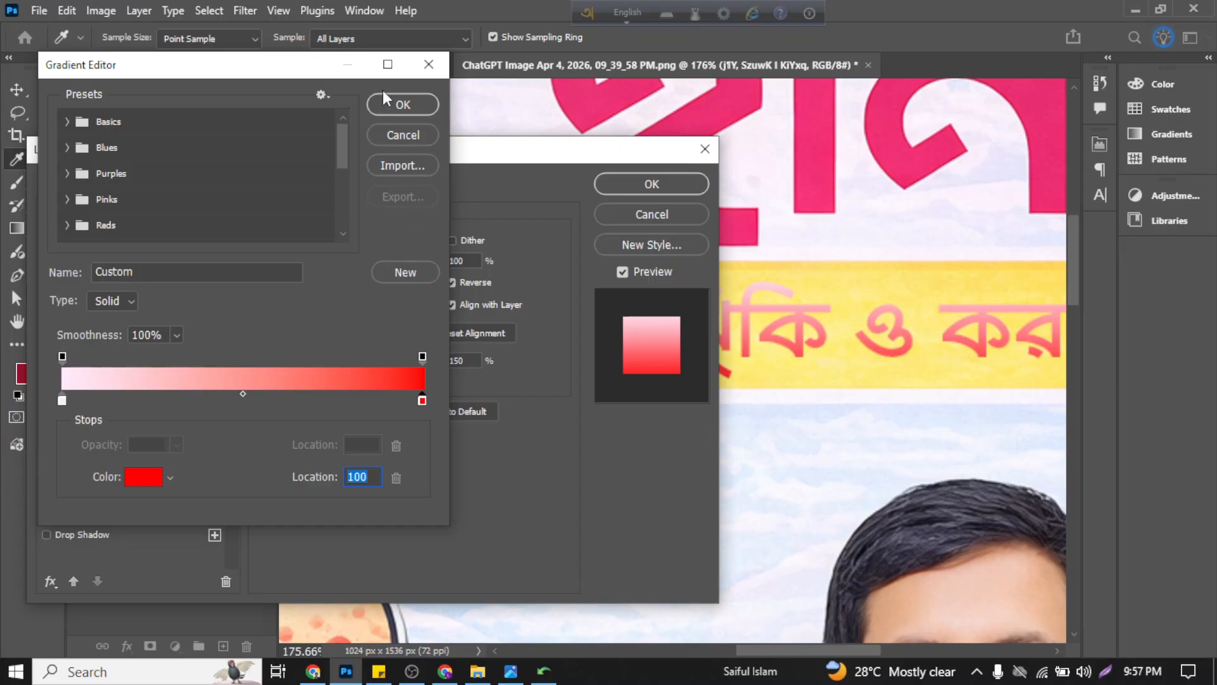
left_click(395, 103)
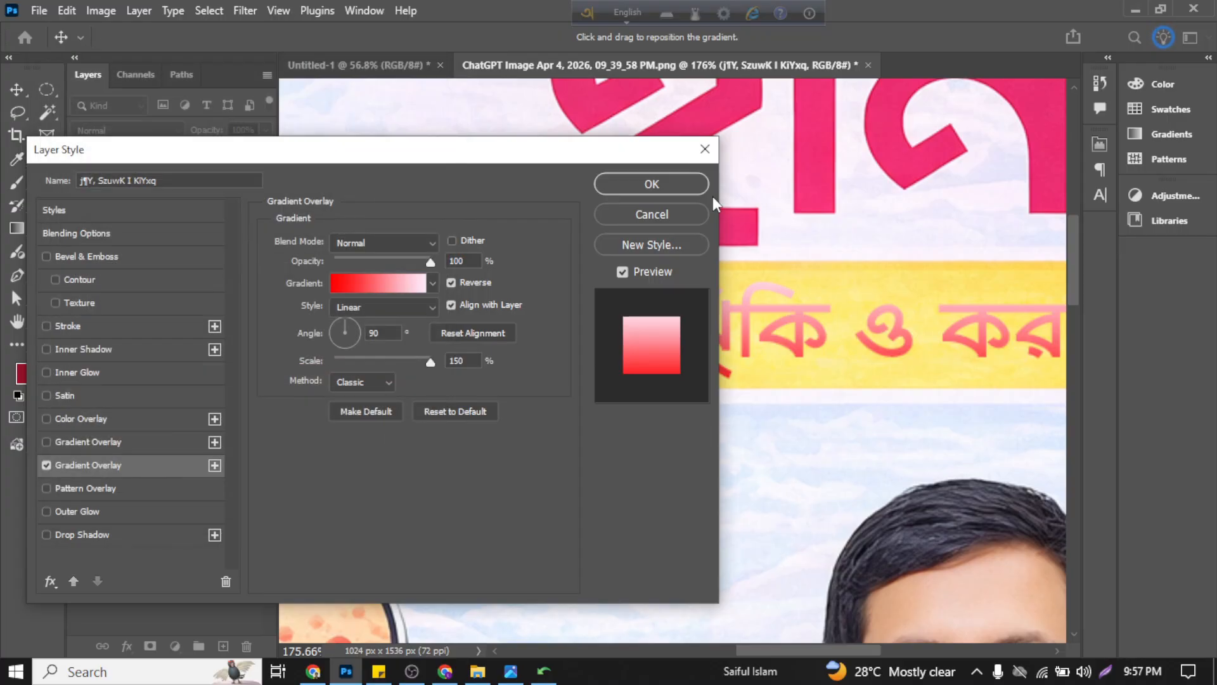
Step: Look through the Basics, Blues, Purples, Pinks and Reds gradient presets for the subtitle's overlay
left_click(431, 282)
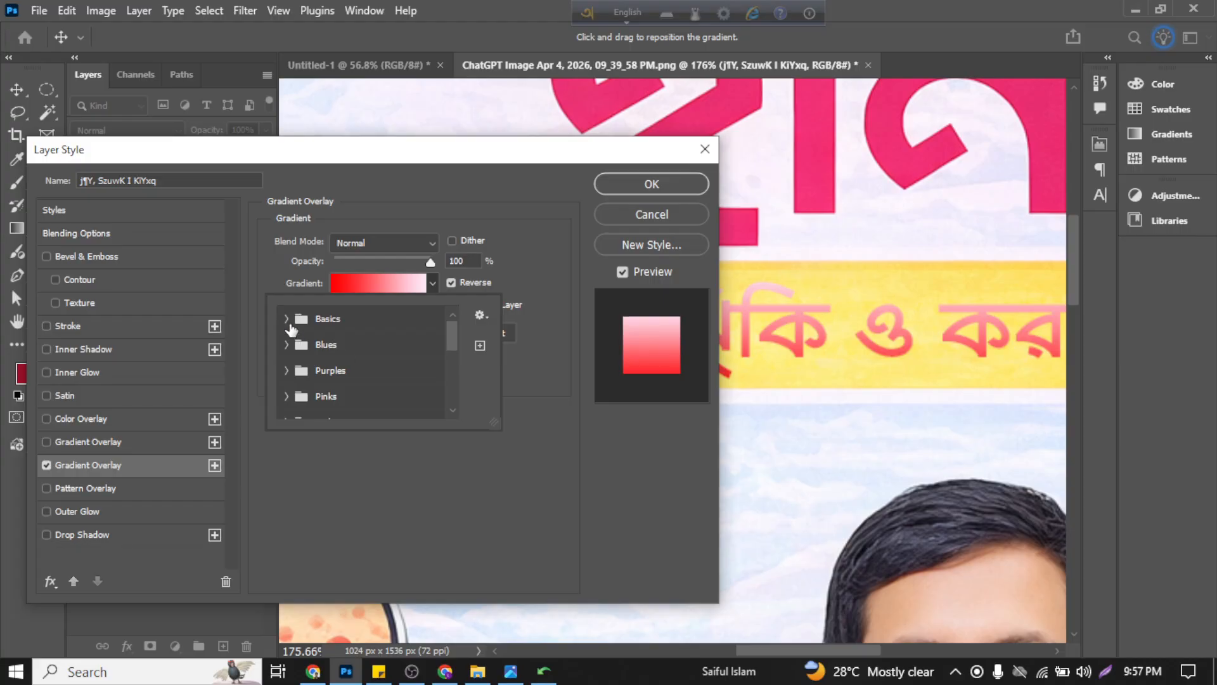
left_click(287, 319)
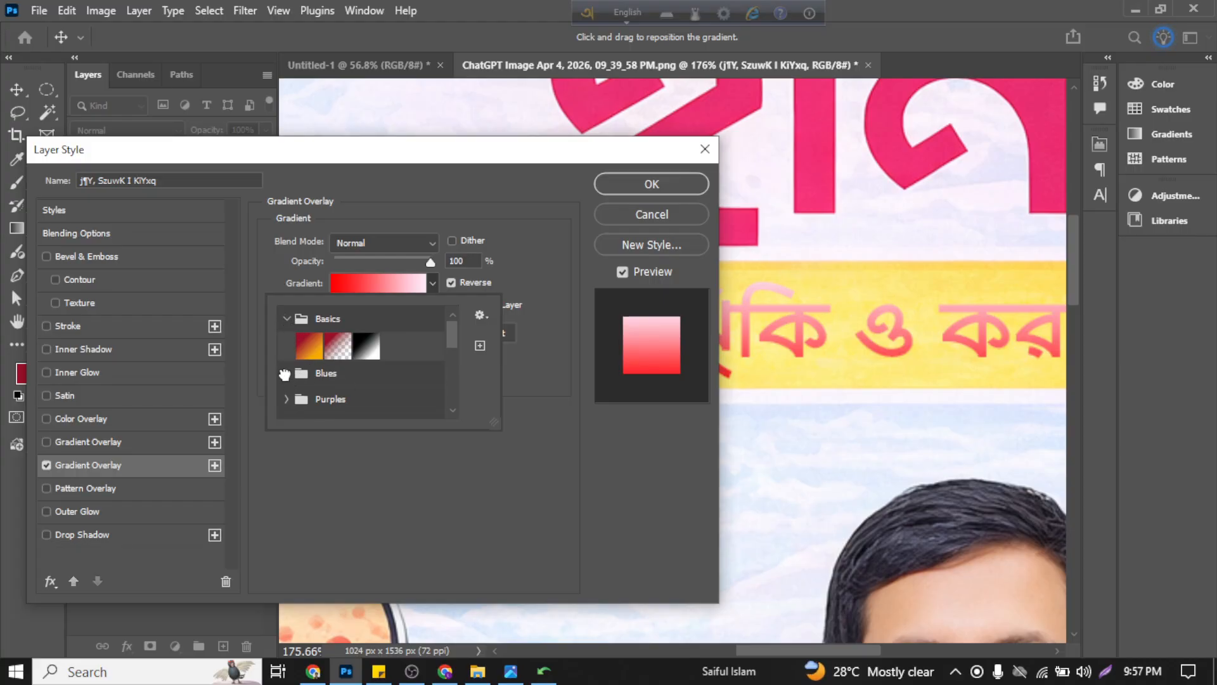
left_click(299, 376)
scroll(393, 379, "down", 4)
scroll(390, 370, "down", 3)
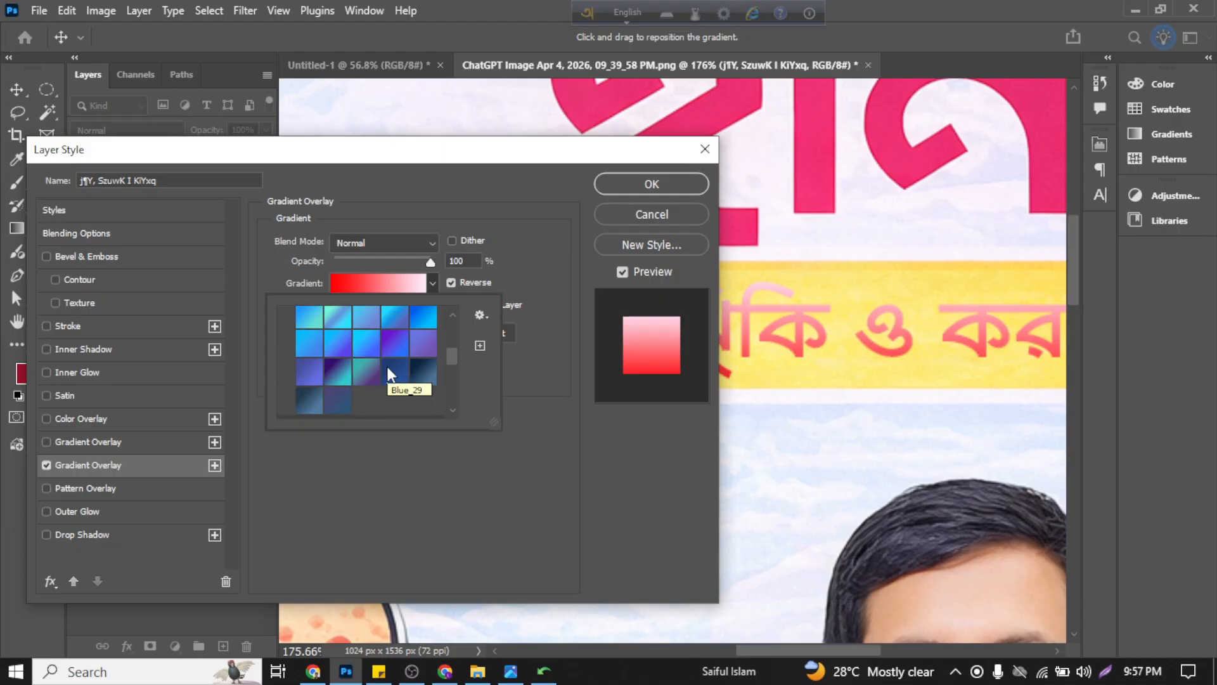
scroll(340, 371, "down", 2)
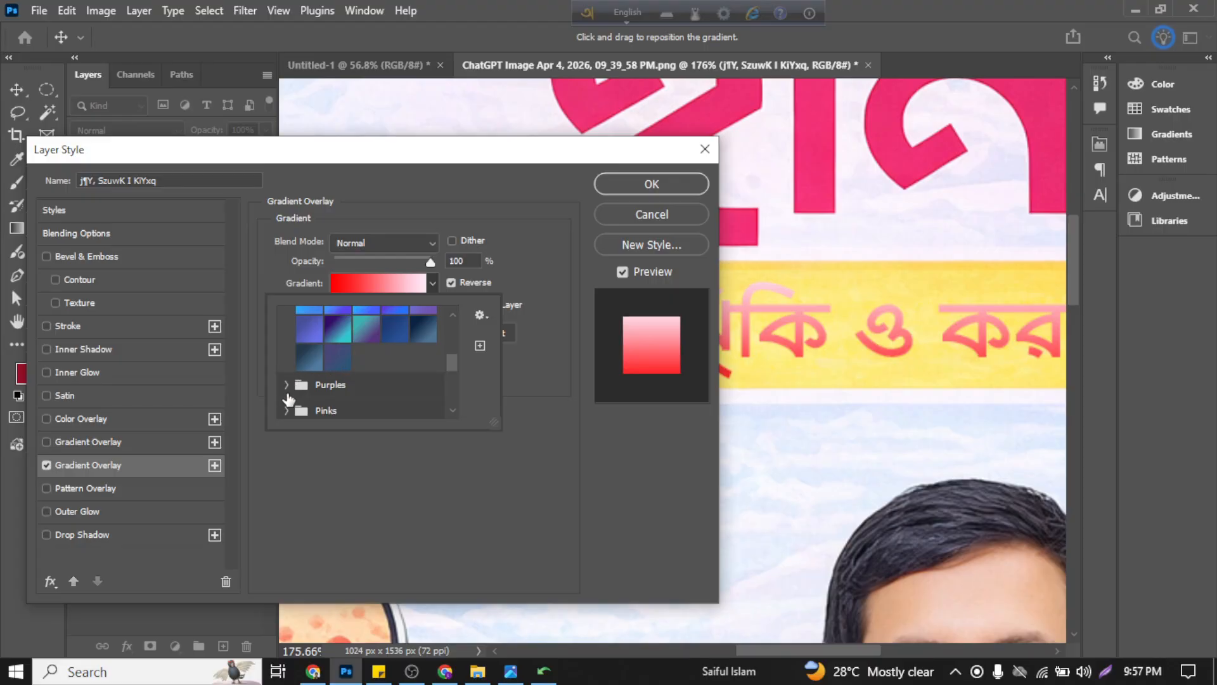
left_click(289, 385)
scroll(393, 384, "down", 2)
scroll(392, 383, "down", 3)
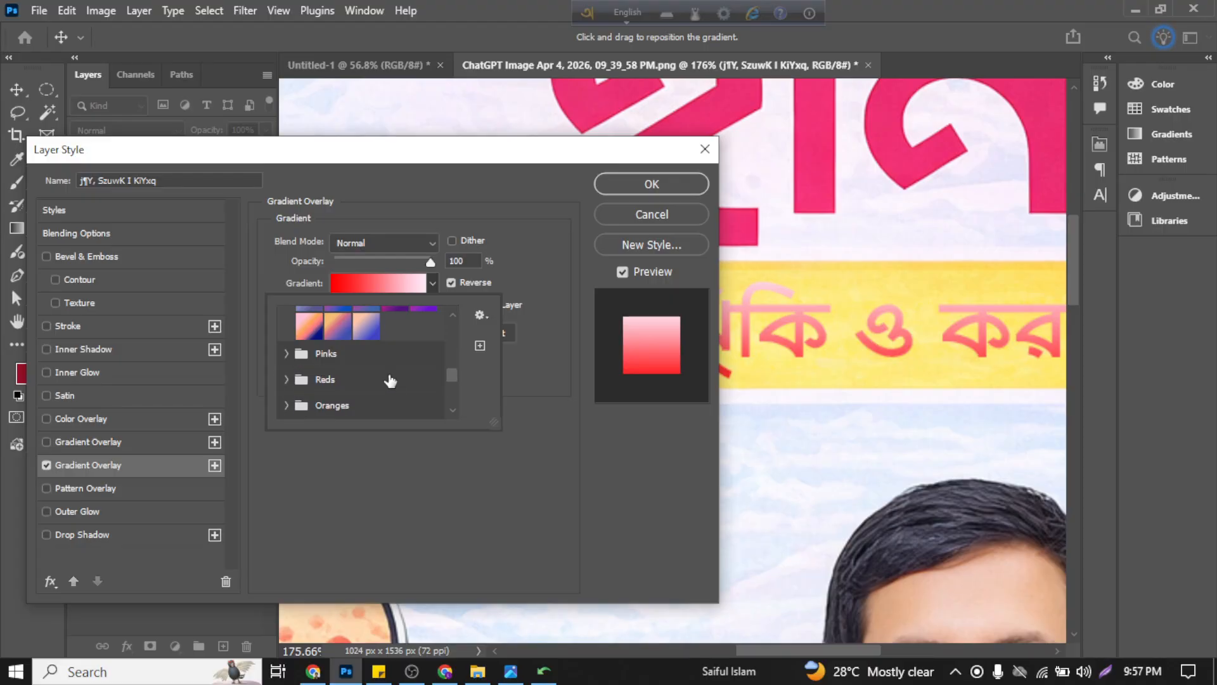
left_click(287, 353)
scroll(323, 379, "down", 3)
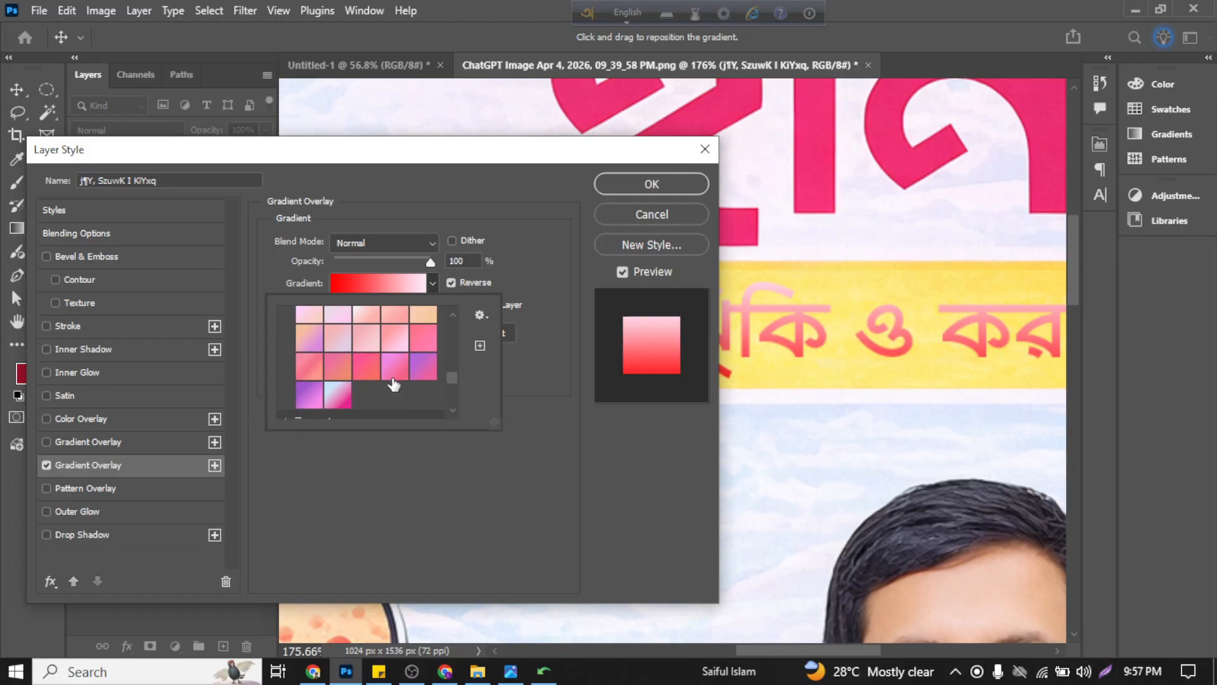
left_click(291, 353)
scroll(392, 377, "down", 1)
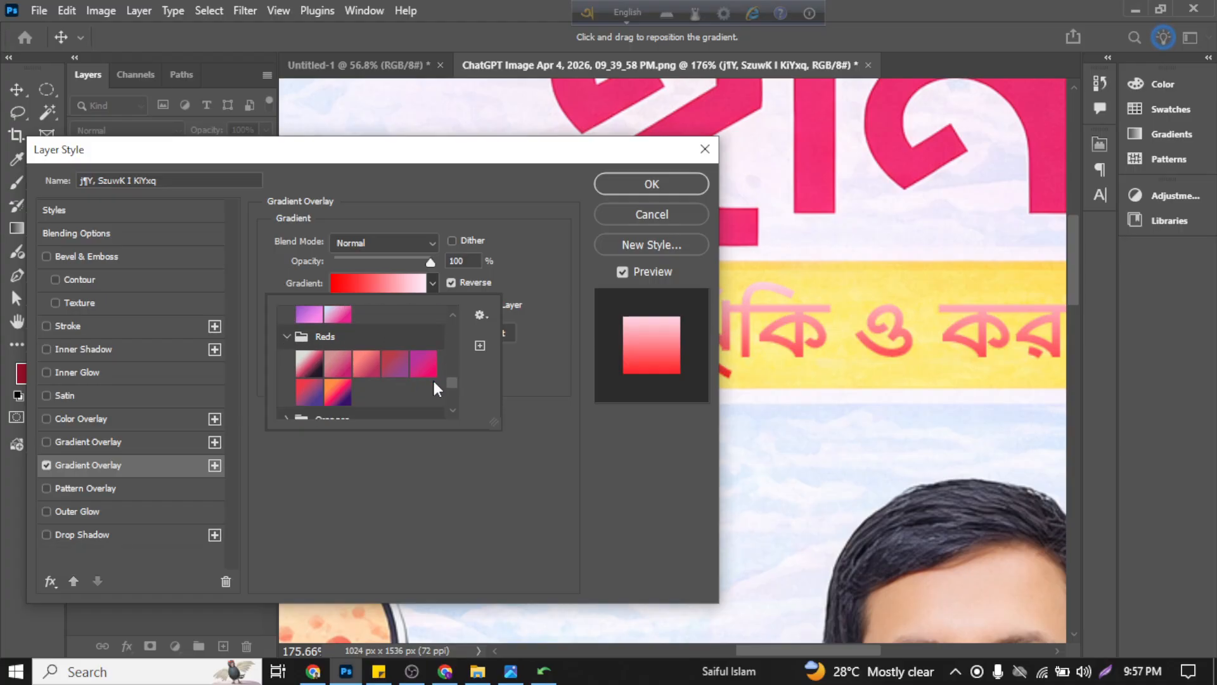
Step: Try the magenta-to-purple preset and the dark multi-tone first preset from the Reds group on the subtitle text
left_click(424, 366)
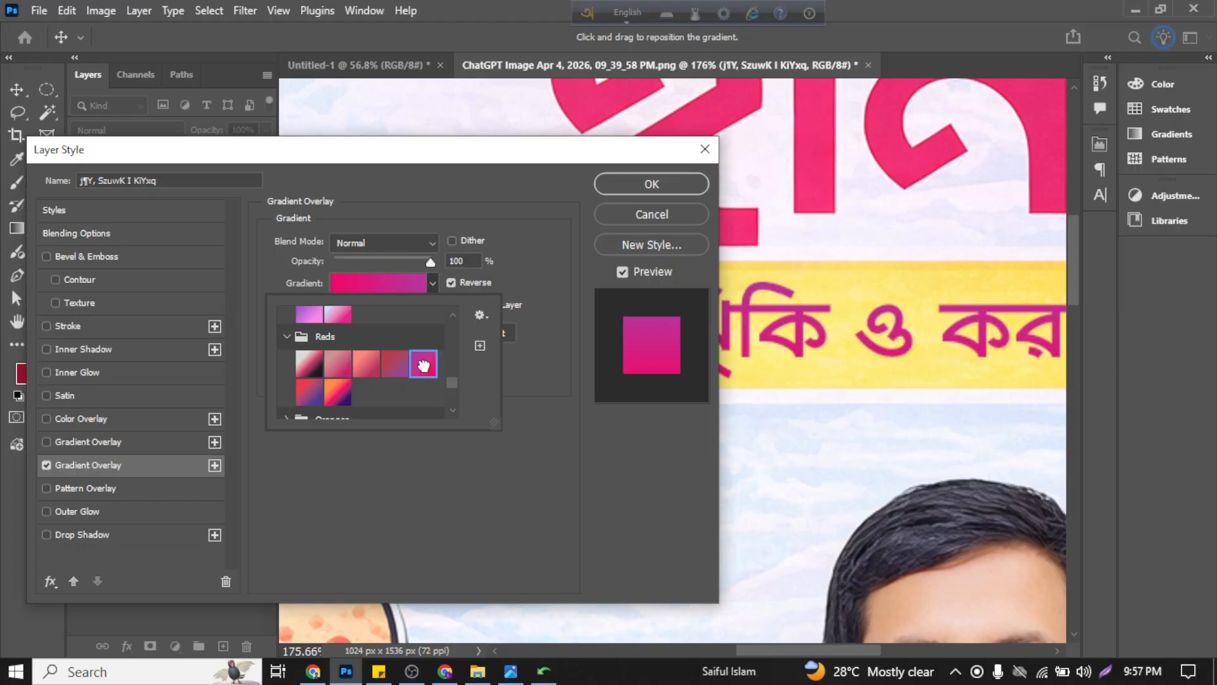
scroll(329, 375, "down", 1)
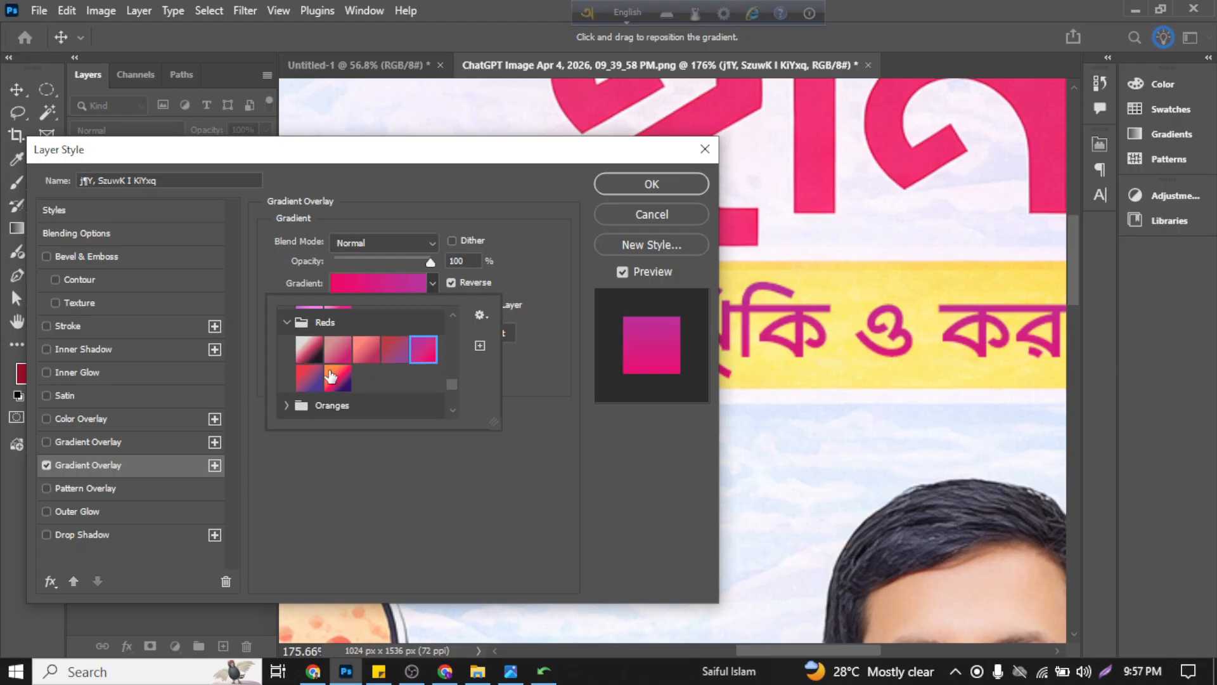
scroll(330, 374, "up", 1)
left_click(318, 358)
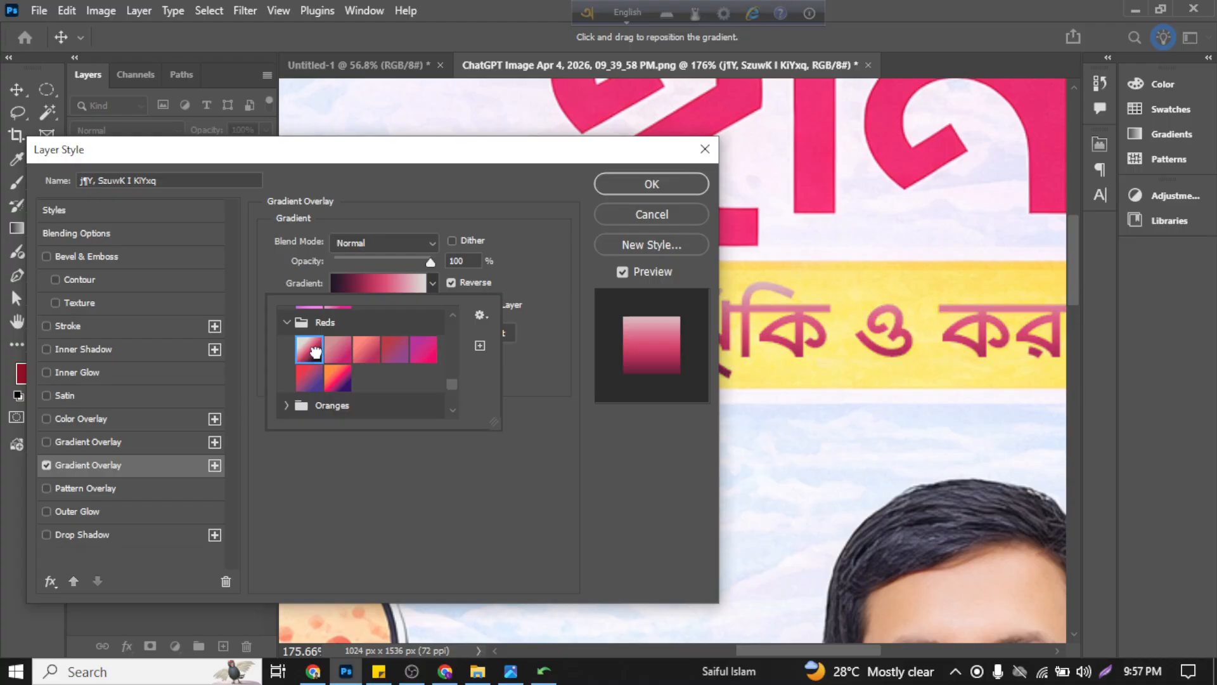
scroll(349, 358, "down", 3)
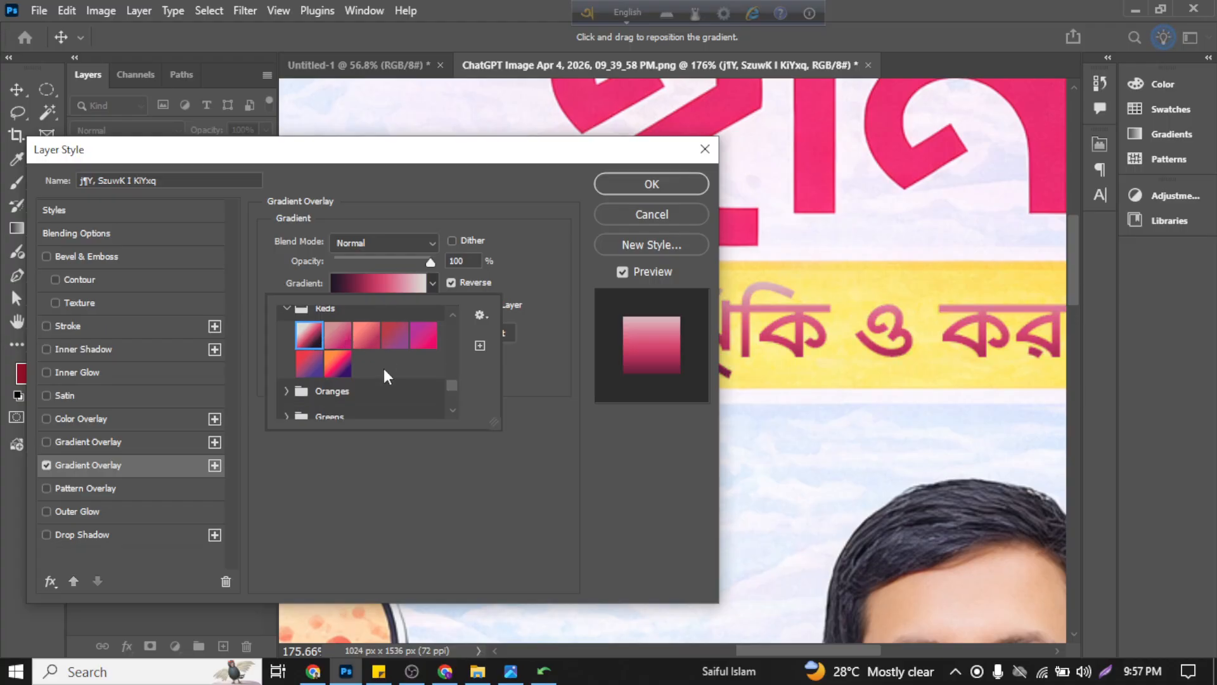
Step: Try presets from the Oranges group on the subtitle text and pick the red-orange-to-yellow gradient
left_click(288, 360)
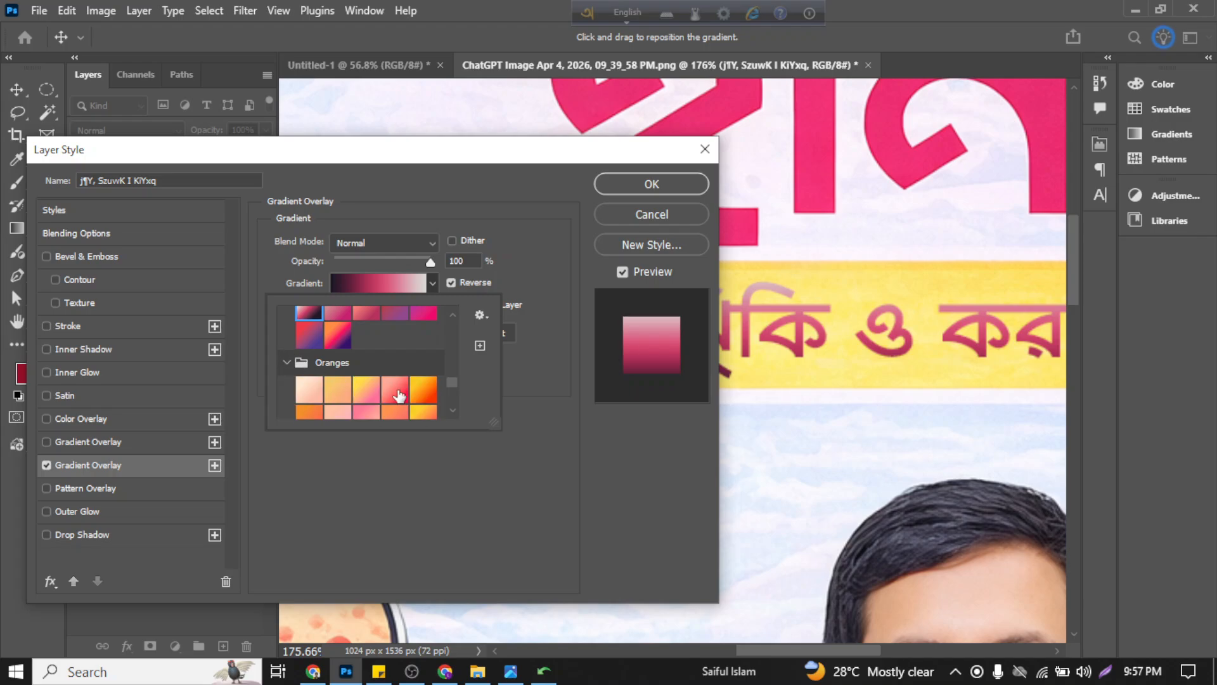
scroll(380, 380, "down", 1)
left_click(401, 380)
left_click(423, 381)
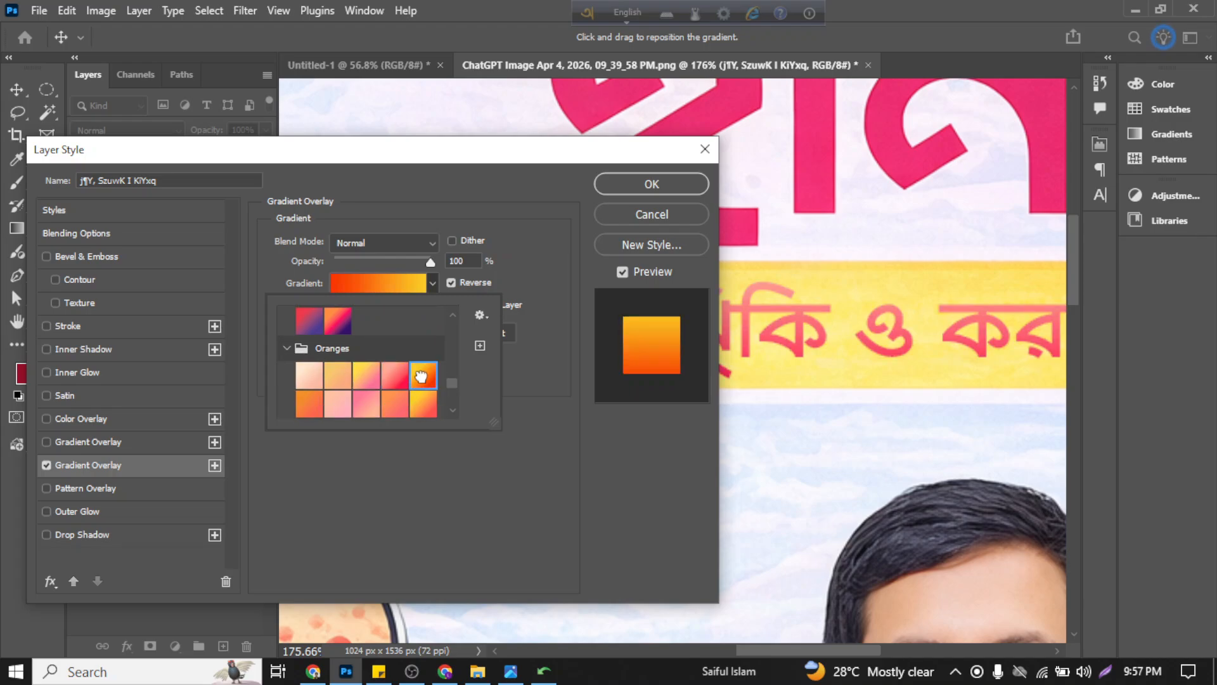
Step: Look through the Greens and the remaining gradient preset groups, keeping the red-orange-to-yellow gradient on the subtitle
scroll(355, 384, "down", 1)
scroll(387, 385, "down", 1)
scroll(384, 382, "down", 1)
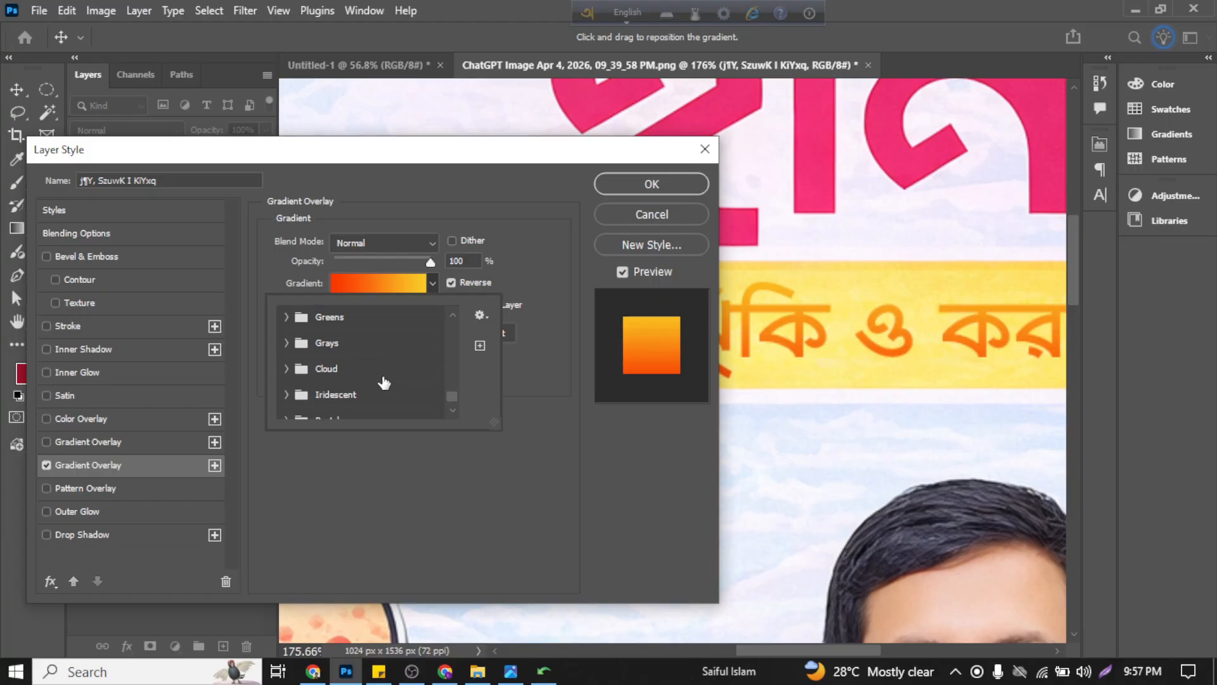
left_click(284, 315)
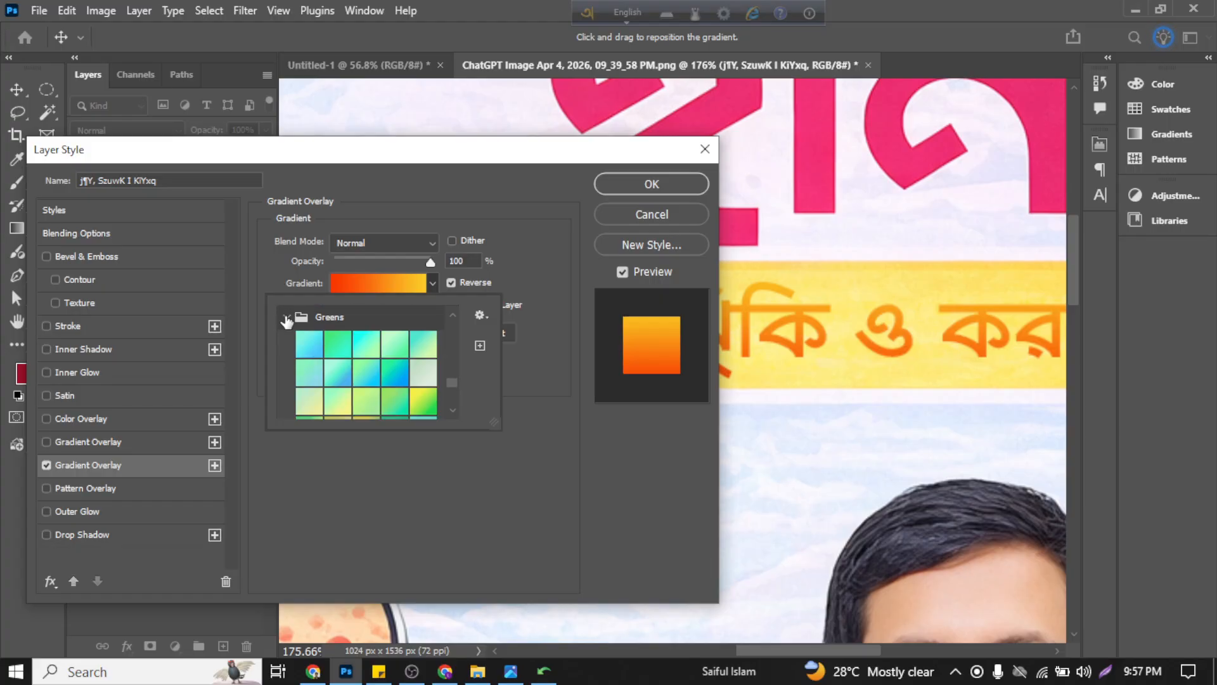
left_click(283, 315)
scroll(431, 375, "down", 1)
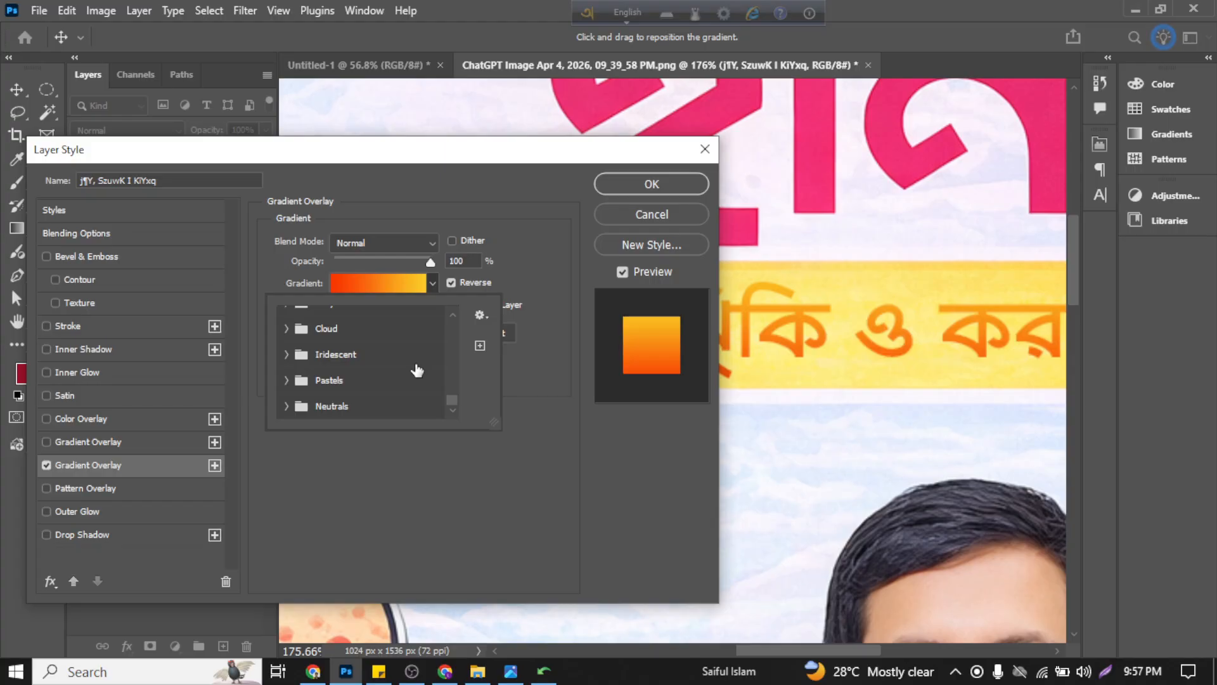
scroll(337, 385, "up", 2)
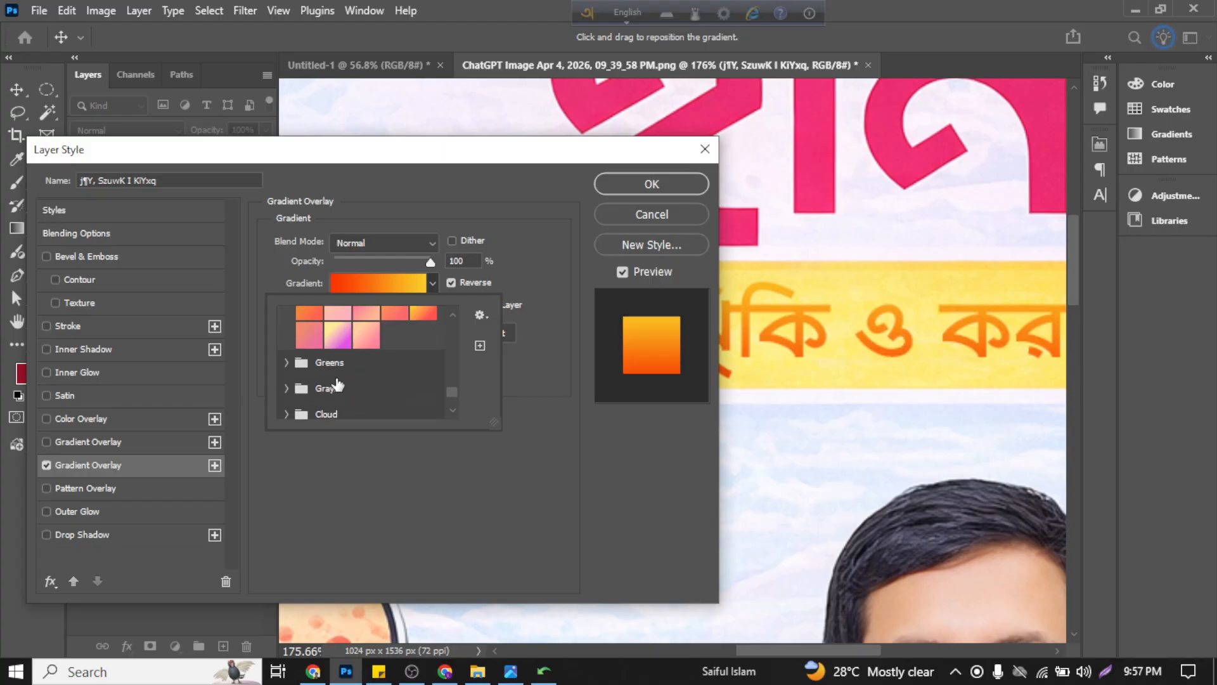
left_click(531, 253)
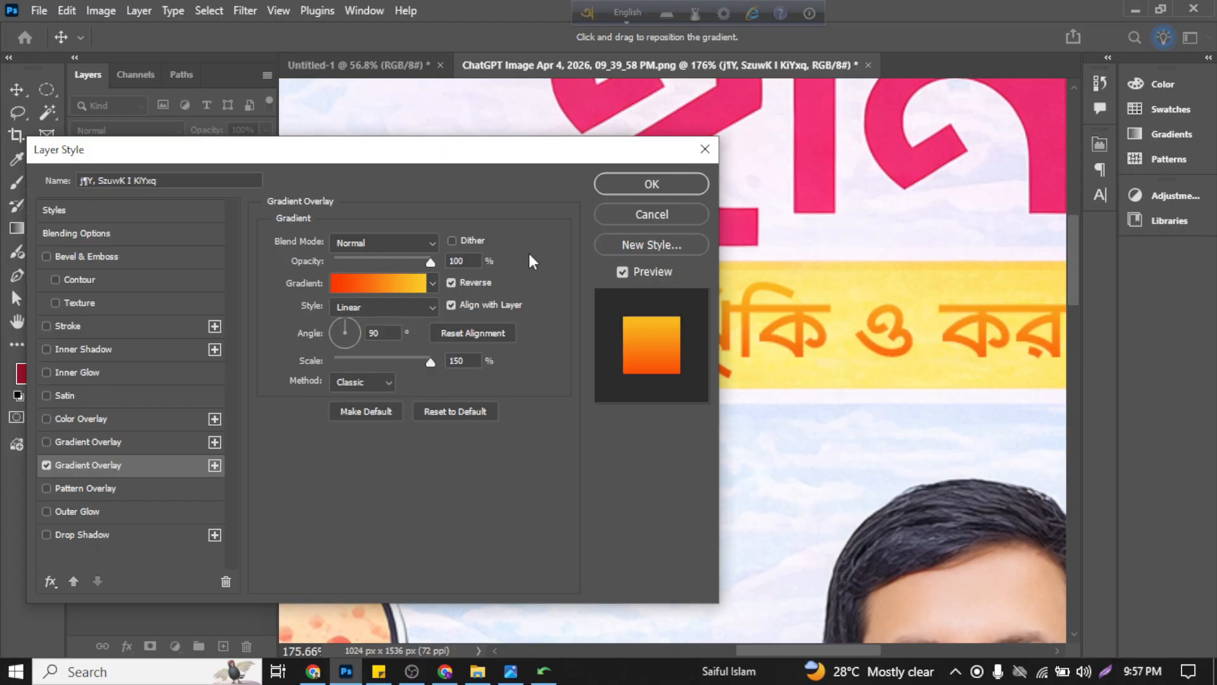
Step: Try the gradient overlay's Dither option and a low opacity of about 9% on the subtitle, restoring 100%
left_click(451, 241)
left_click_drag(428, 261, 253, 235)
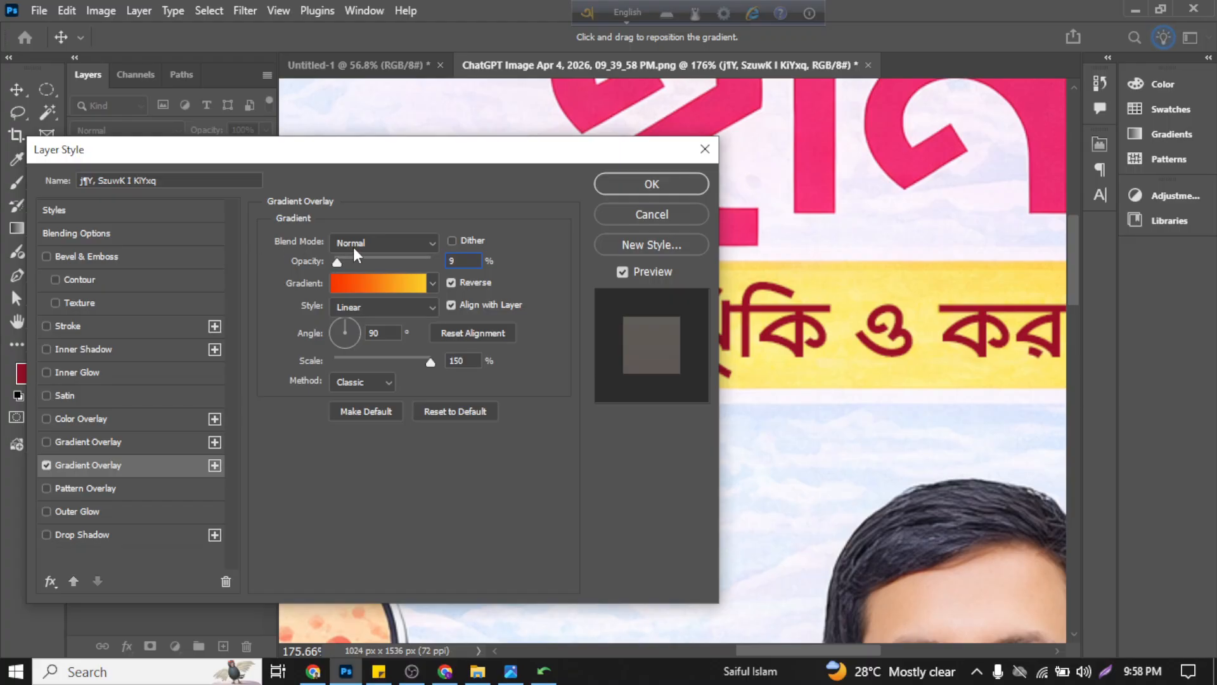
left_click_drag(352, 248, 445, 266)
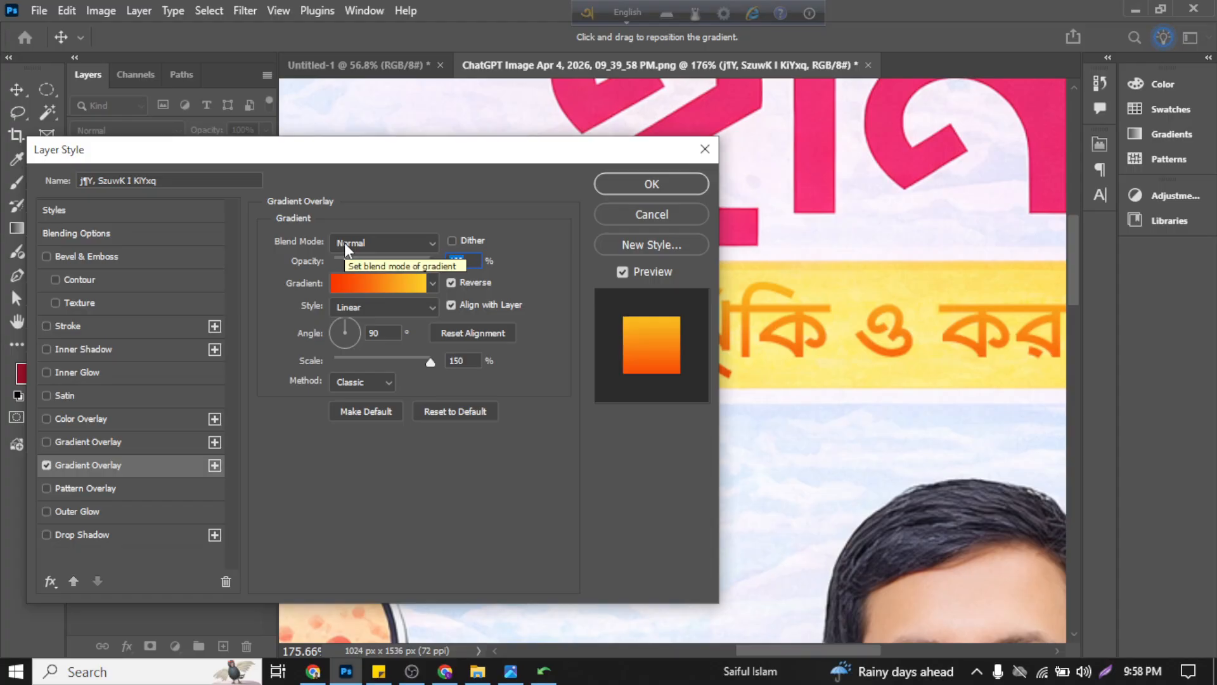
left_click_drag(380, 149, 370, 149)
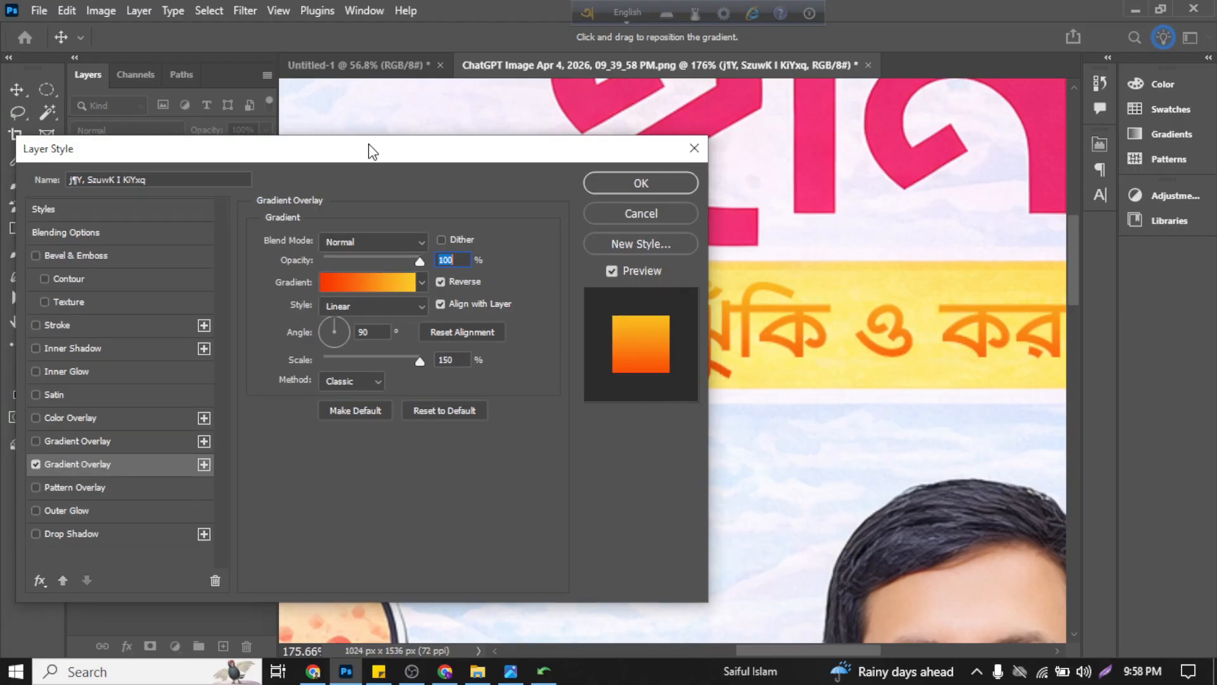
Step: Check the available gradient styles and try the subtitle's gradient unreversed, leaving Linear style with Reverse enabled
left_click(346, 307)
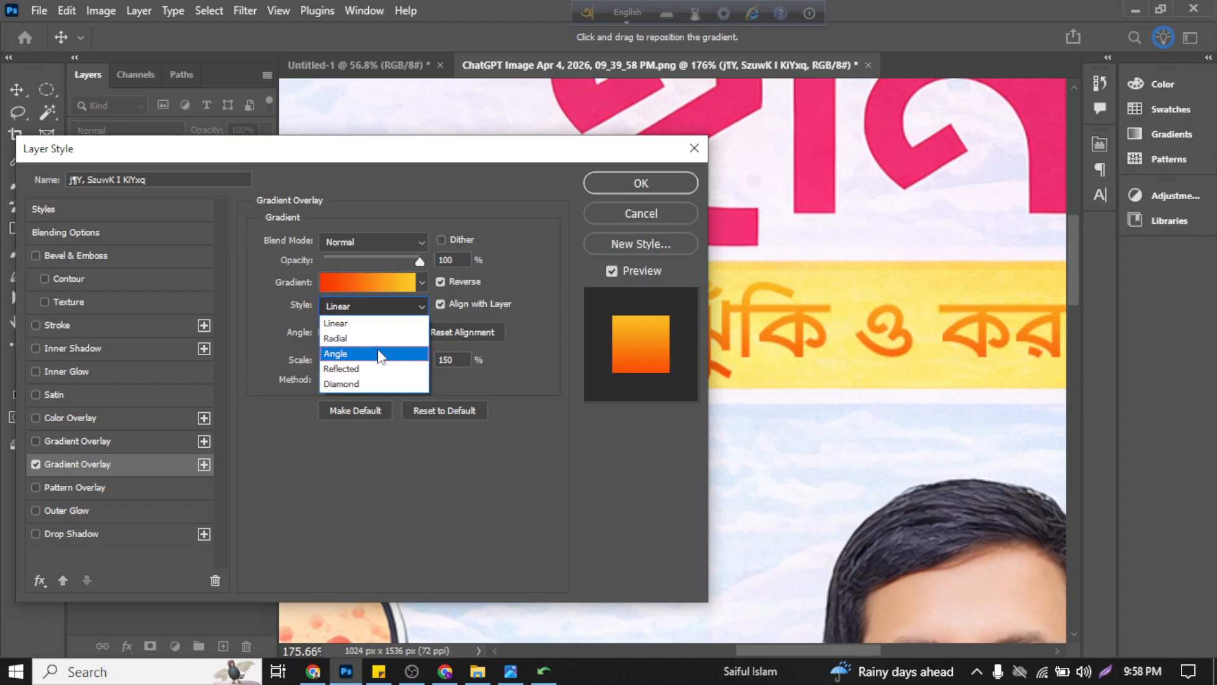
left_click(520, 280)
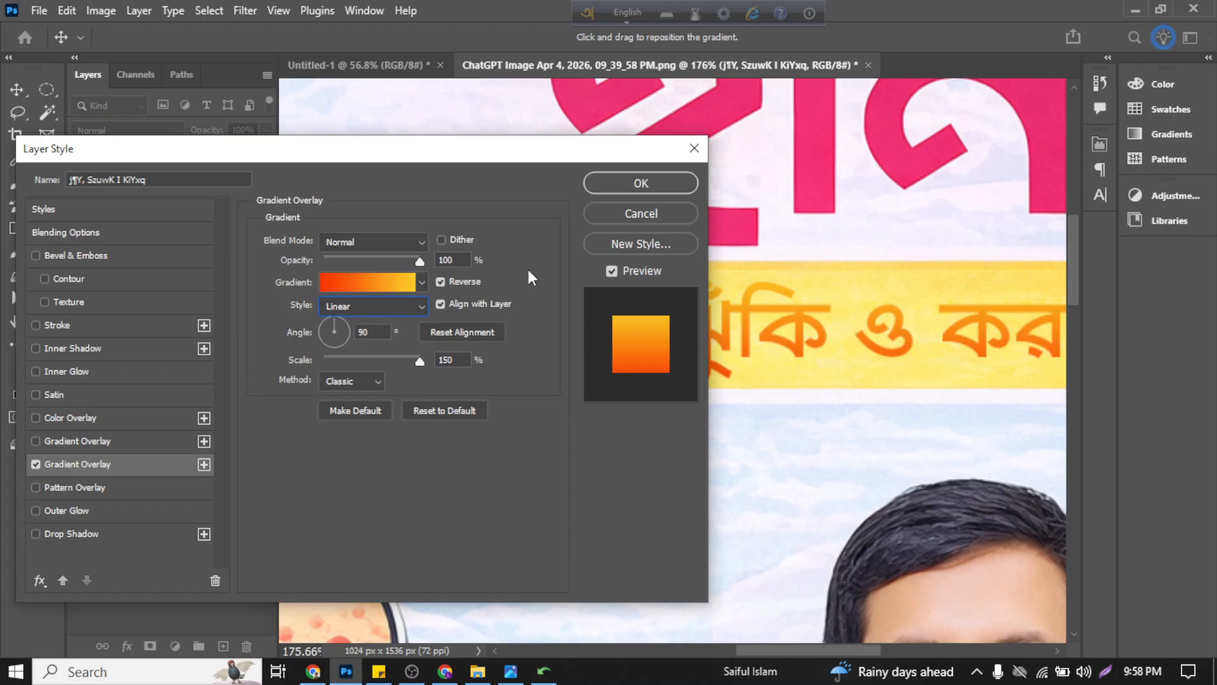
left_click(439, 282)
left_click(439, 282)
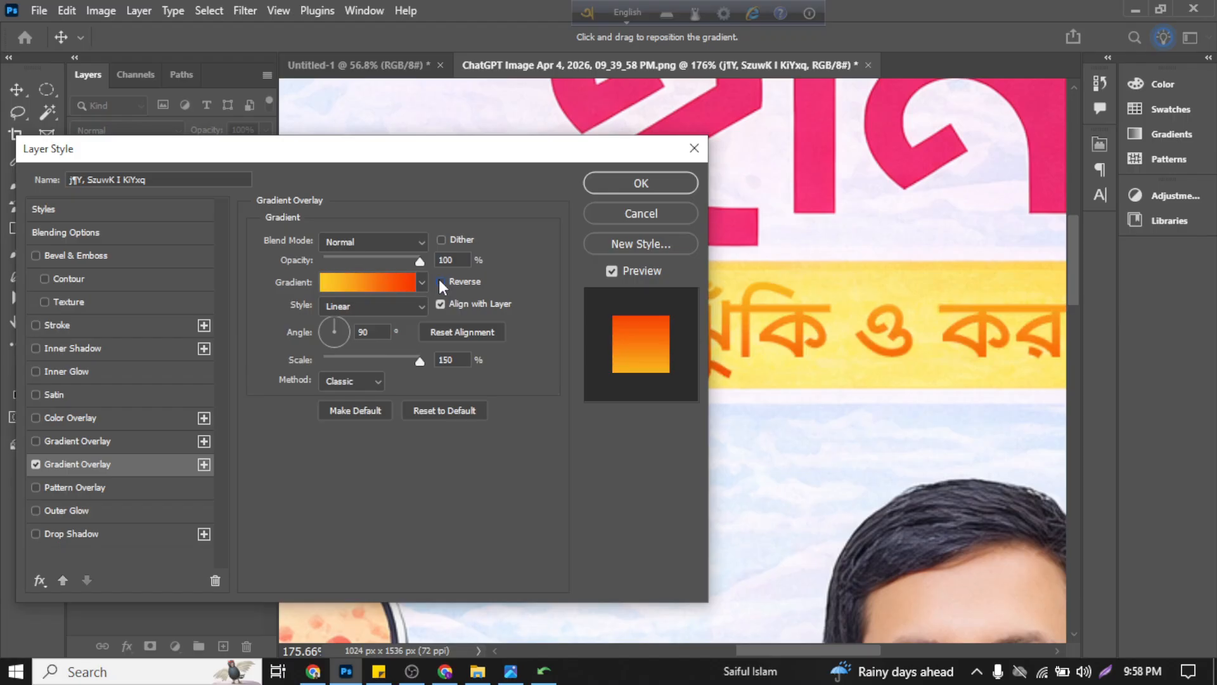
left_click(439, 282)
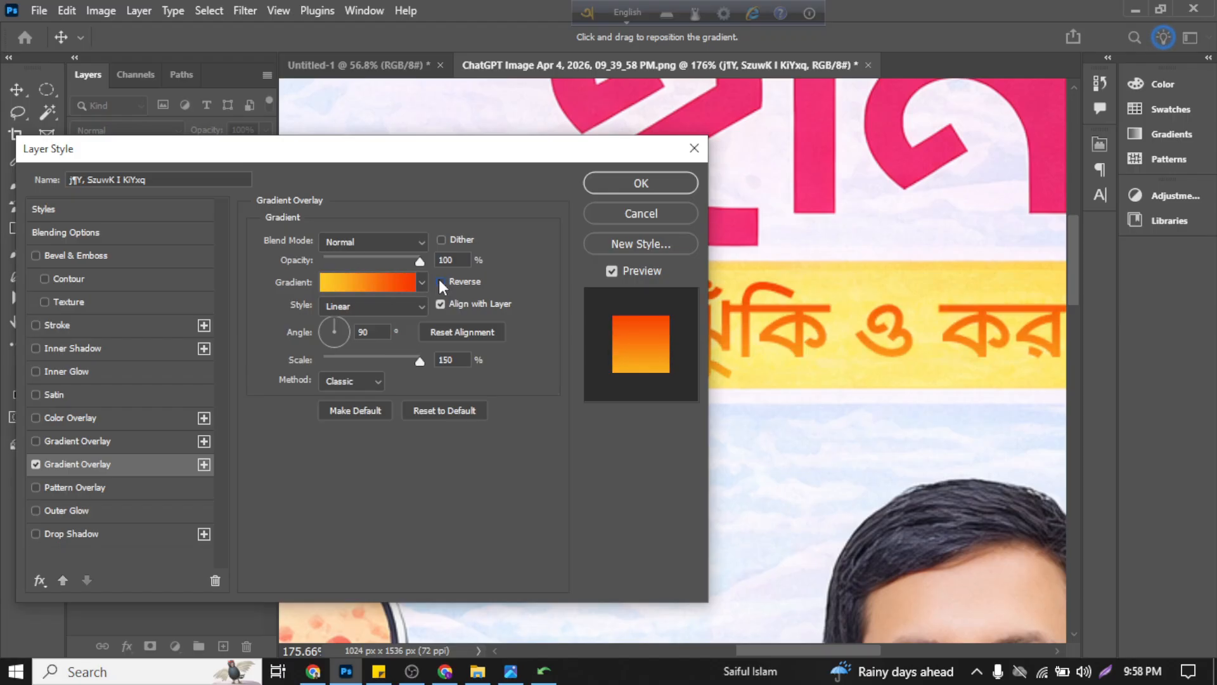
left_click(439, 281)
Step: Compare the subtitle's gradient with and without Align with Layer, leaving the option enabled
left_click(439, 305)
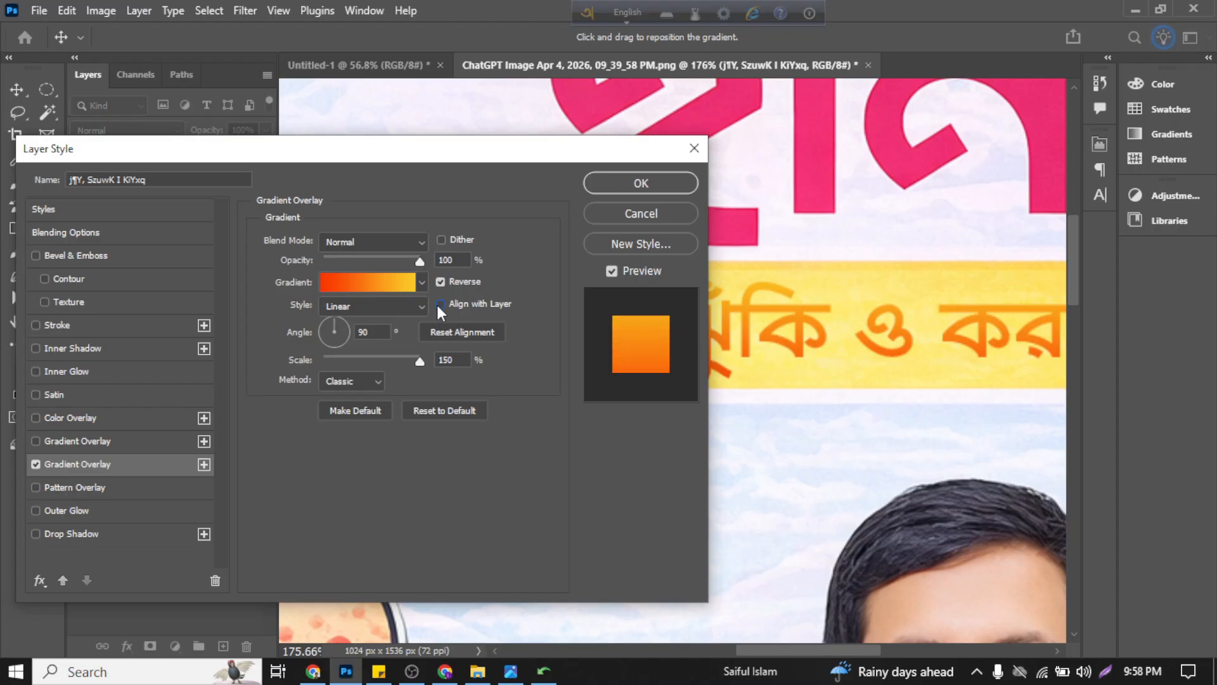
left_click(438, 305)
left_click(438, 305)
left_click(439, 305)
left_click(439, 306)
left_click(439, 306)
left_click(439, 306)
left_click(439, 306)
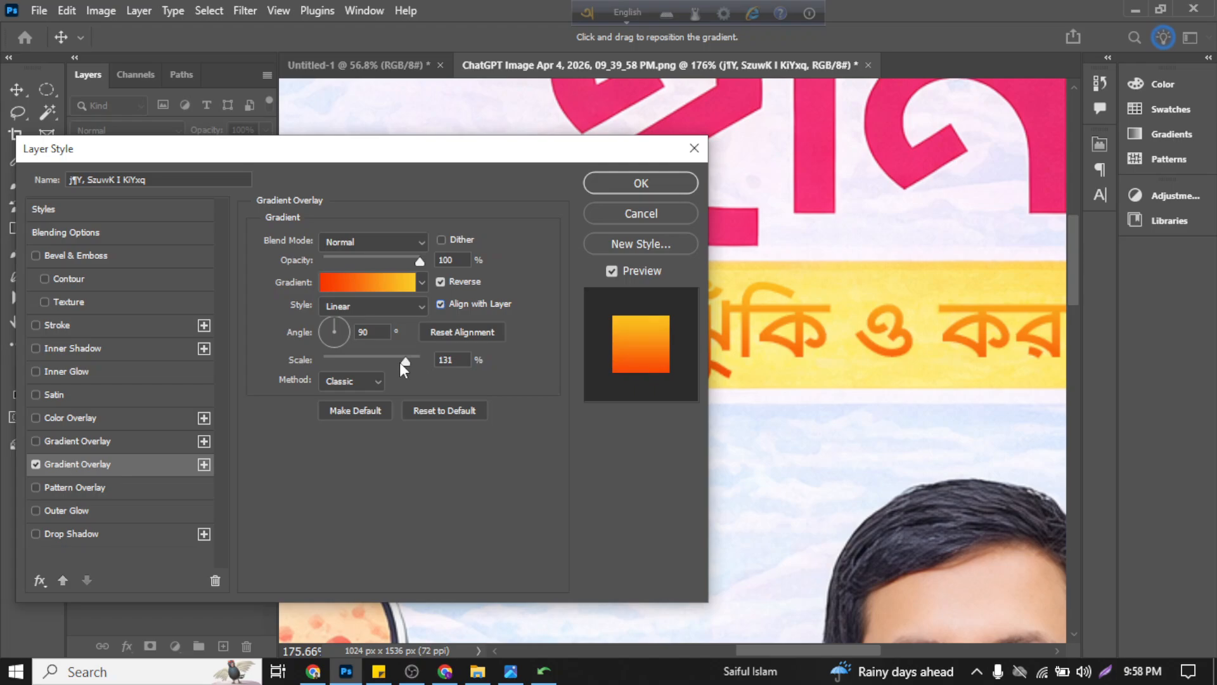
Step: Set the gradient overlay's scale to 97% and its method to Smooth, and apply the layer style
mouse_move(400, 363)
left_mouse_down()
mouse_move(299, 363)
mouse_move(445, 373)
mouse_move(355, 367)
mouse_move(435, 371)
mouse_move(379, 369)
left_mouse_up()
left_click(378, 381)
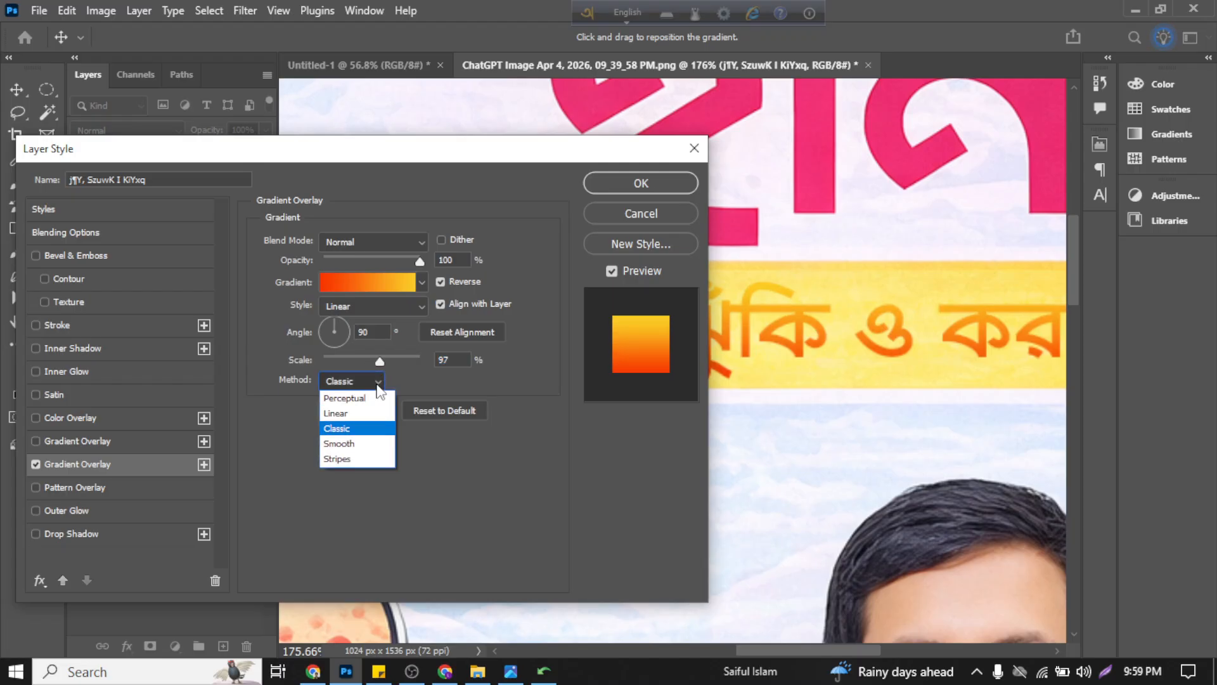
left_click(352, 444)
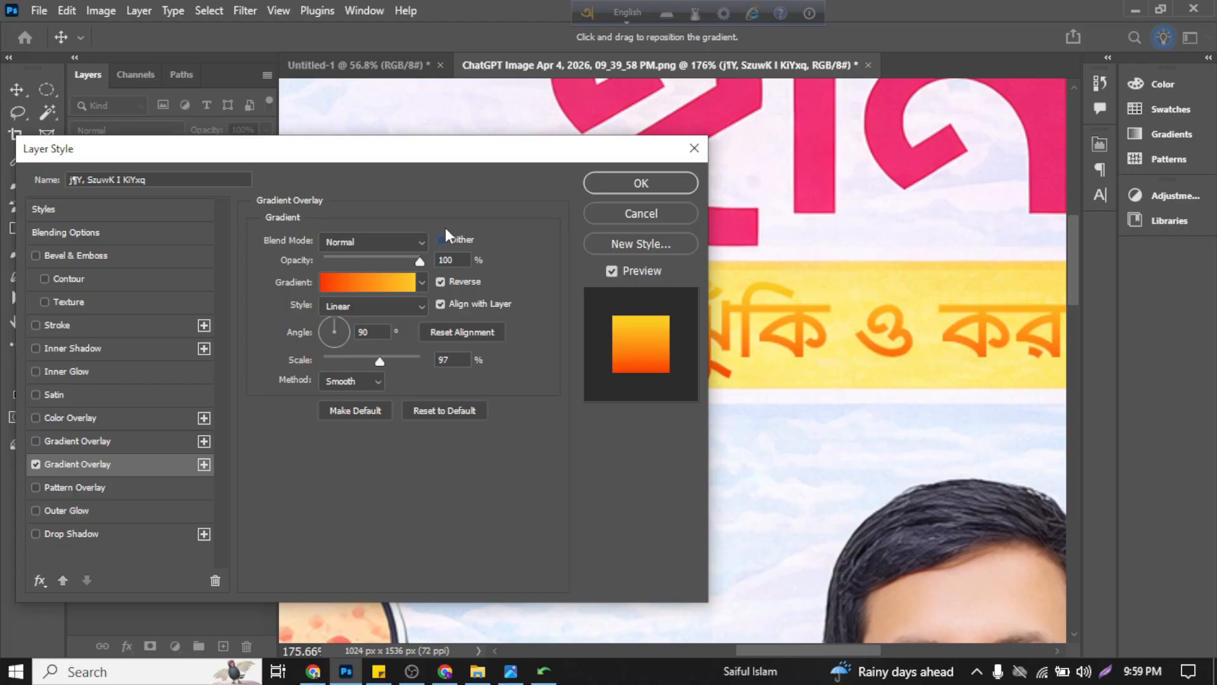
left_click_drag(472, 153, 473, 437)
left_click_drag(573, 445, 535, 191)
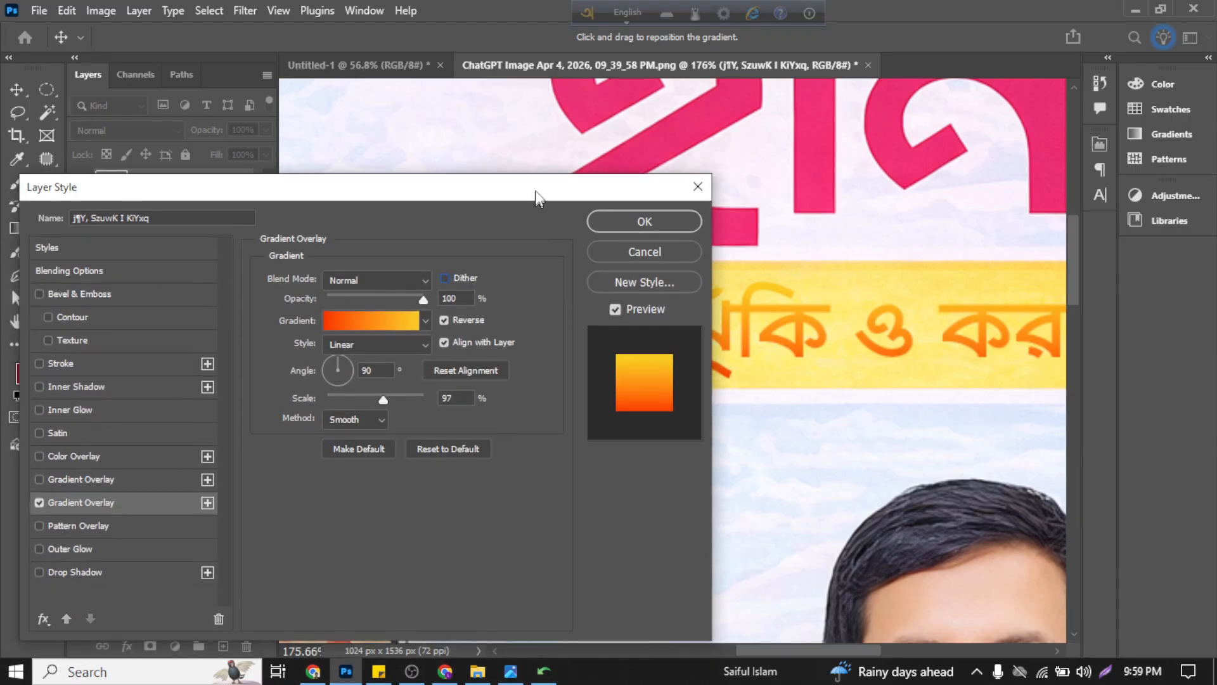
left_click(637, 218)
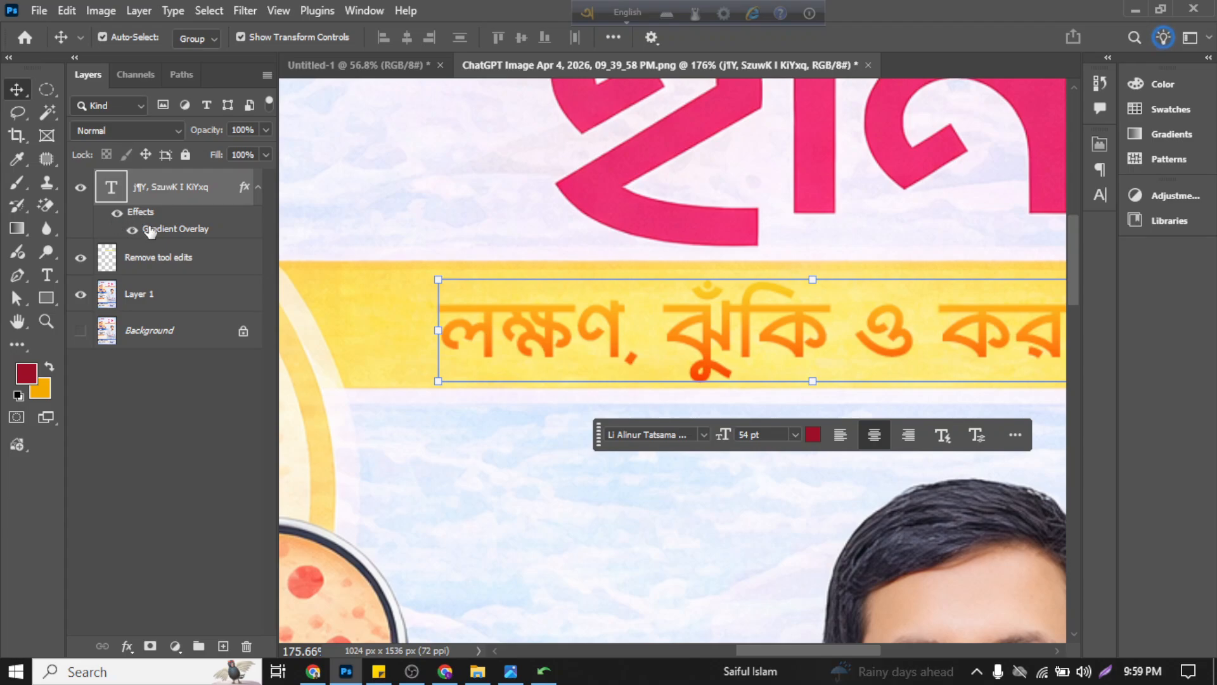
Step: Try inserting a slash into the subtitle's first word, delete it again and commit the text
left_click(184, 414)
left_click(587, 311)
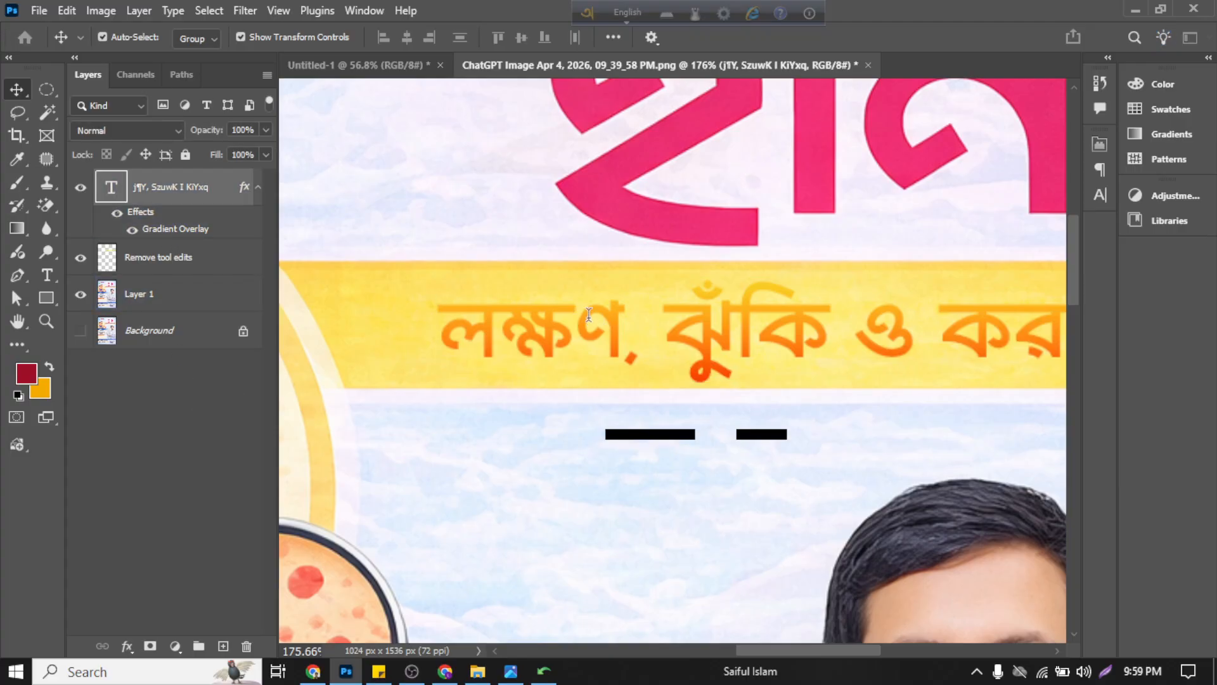
double_click(587, 311)
left_click(589, 314)
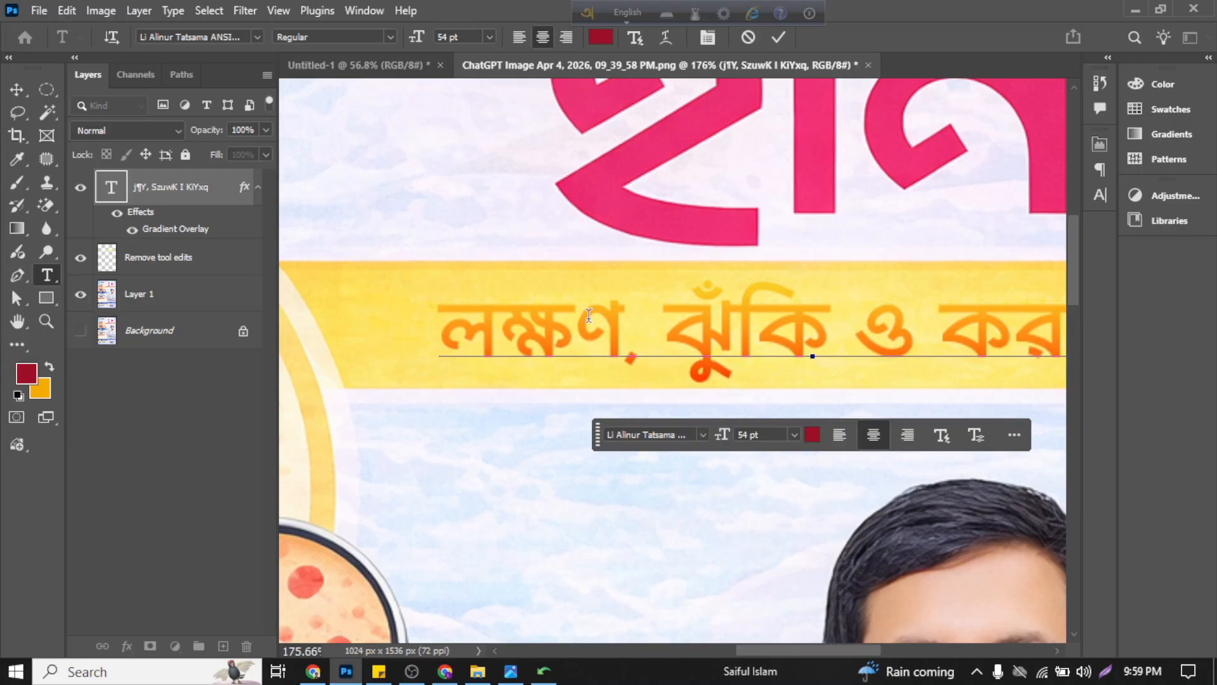
type("/")
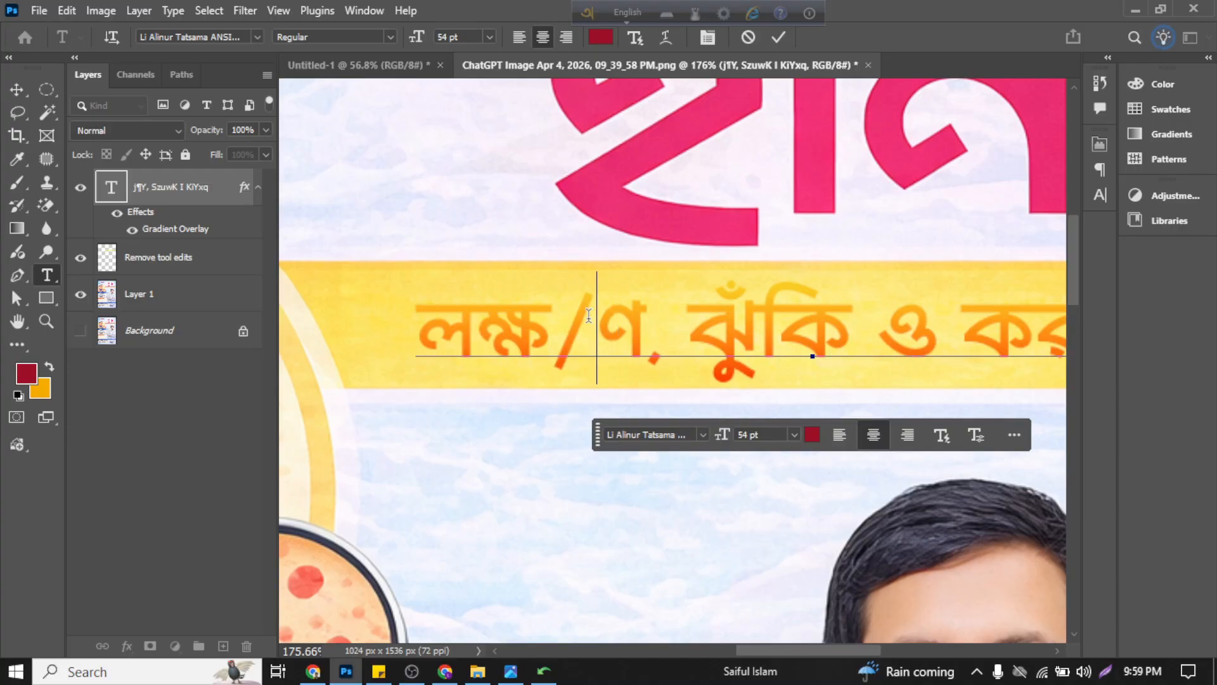
key("BackSpace")
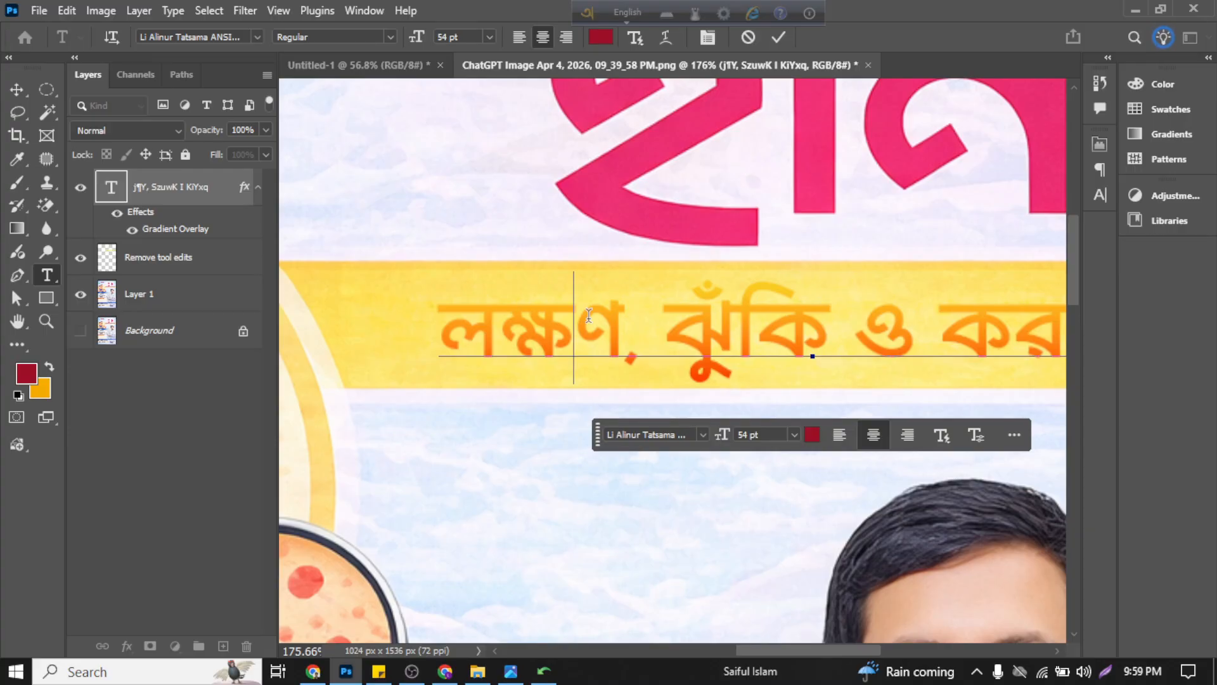
left_click(778, 36)
key("v")
left_click(421, 236)
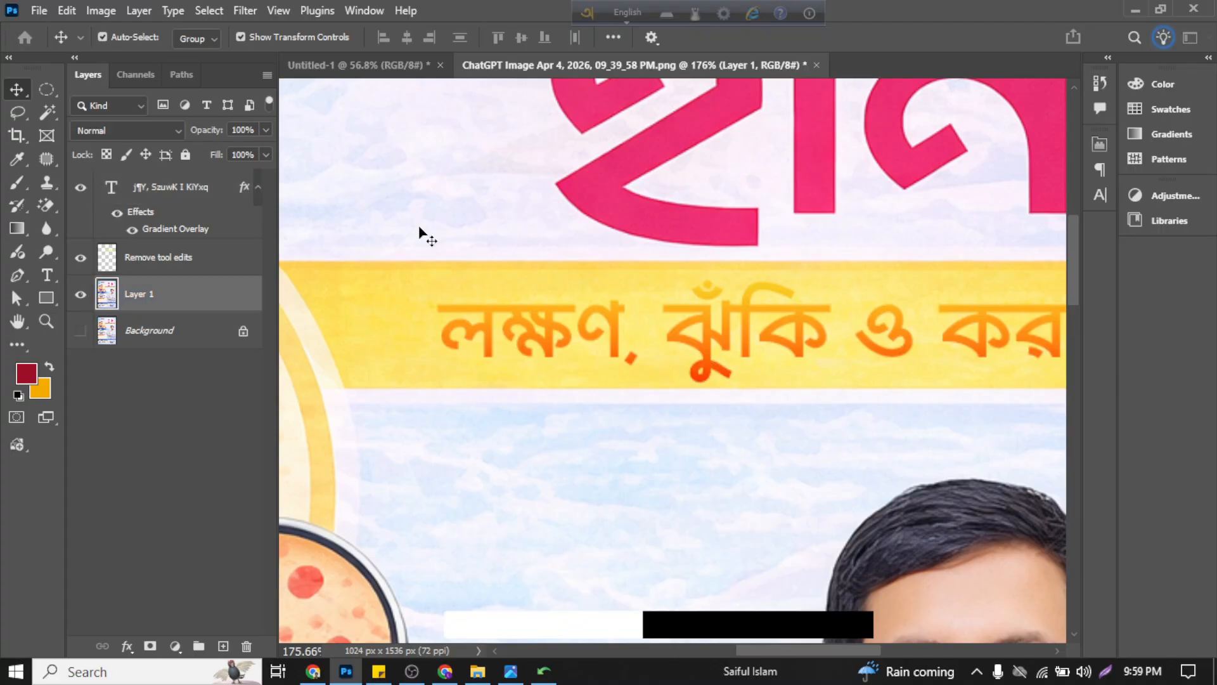
Step: Hide the Gradient Overlay and all other effects on the subtitle text layer
key("ctrl+0")
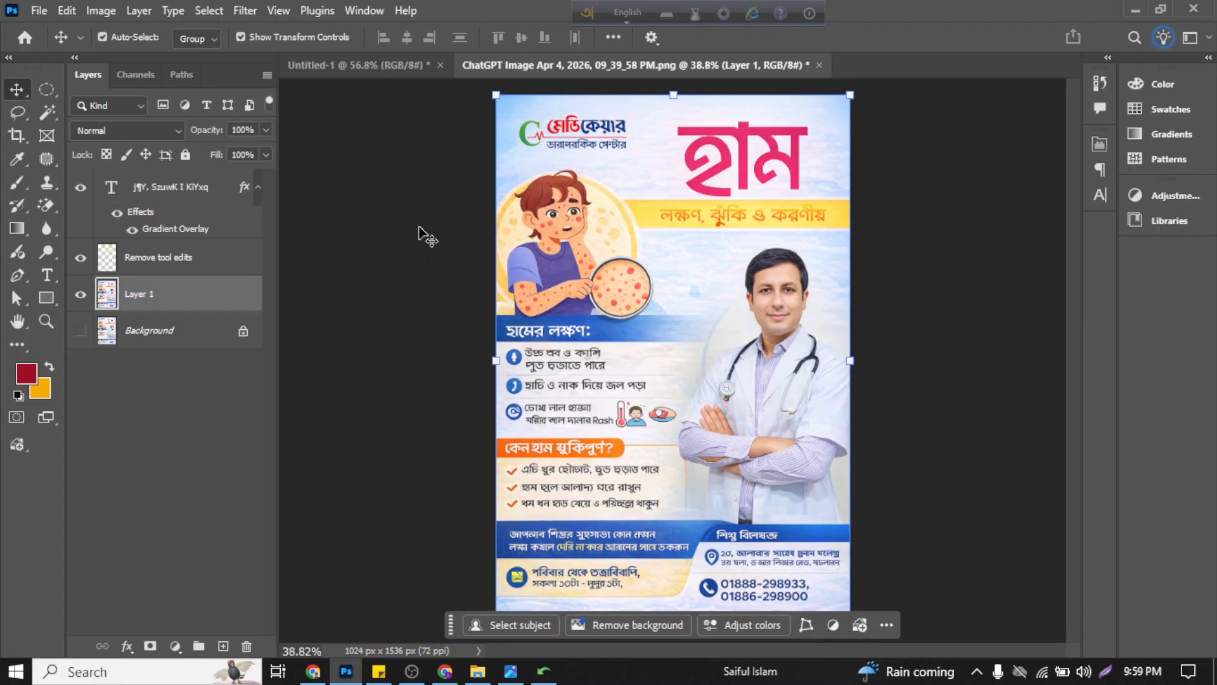
left_click(929, 266)
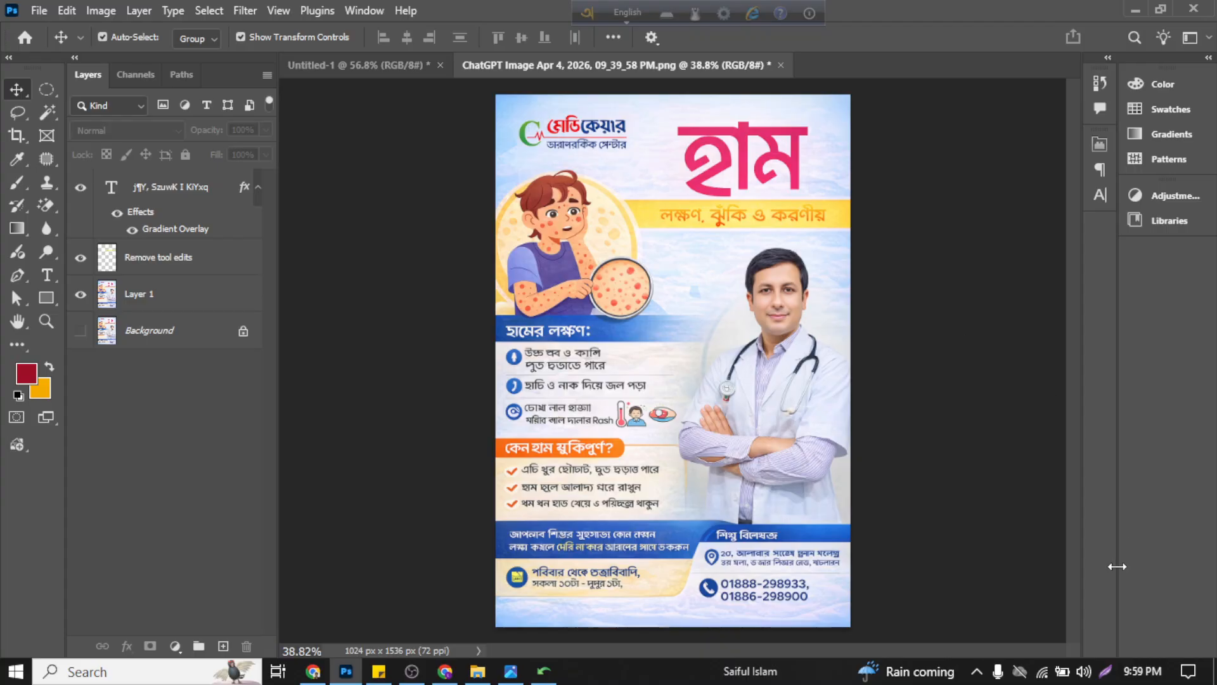
left_click(122, 200)
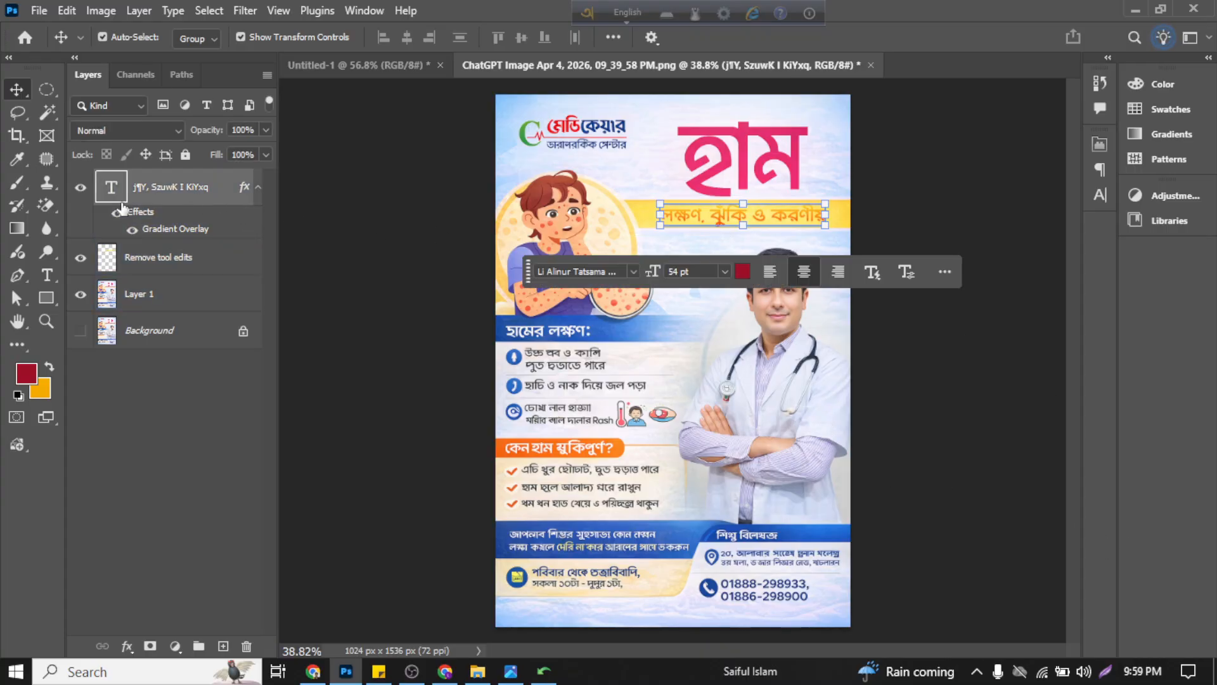
left_click(133, 230)
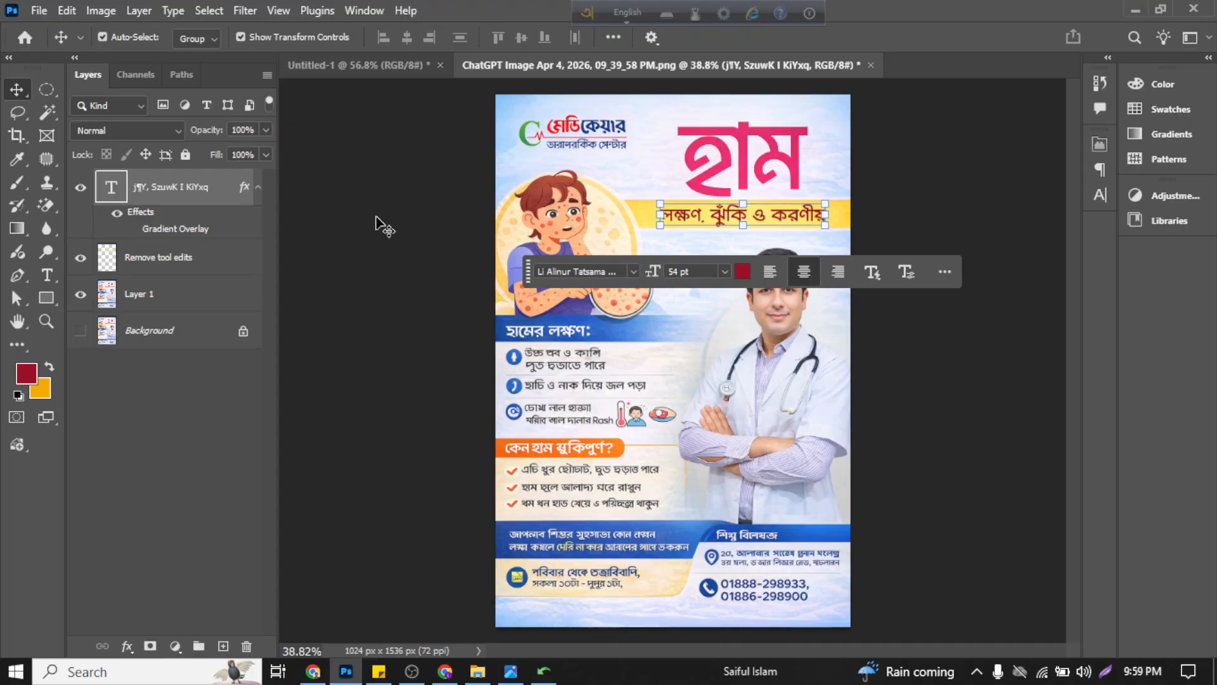
left_click(412, 222)
scroll(768, 230, "up", 3)
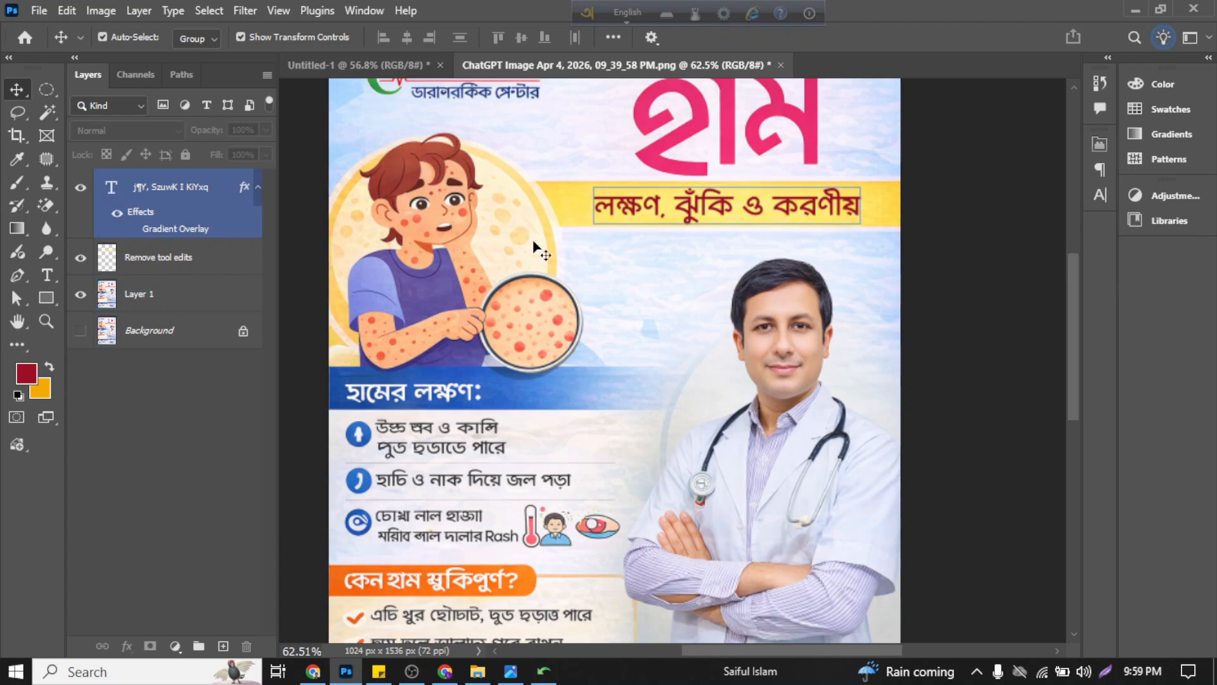
left_click(617, 211)
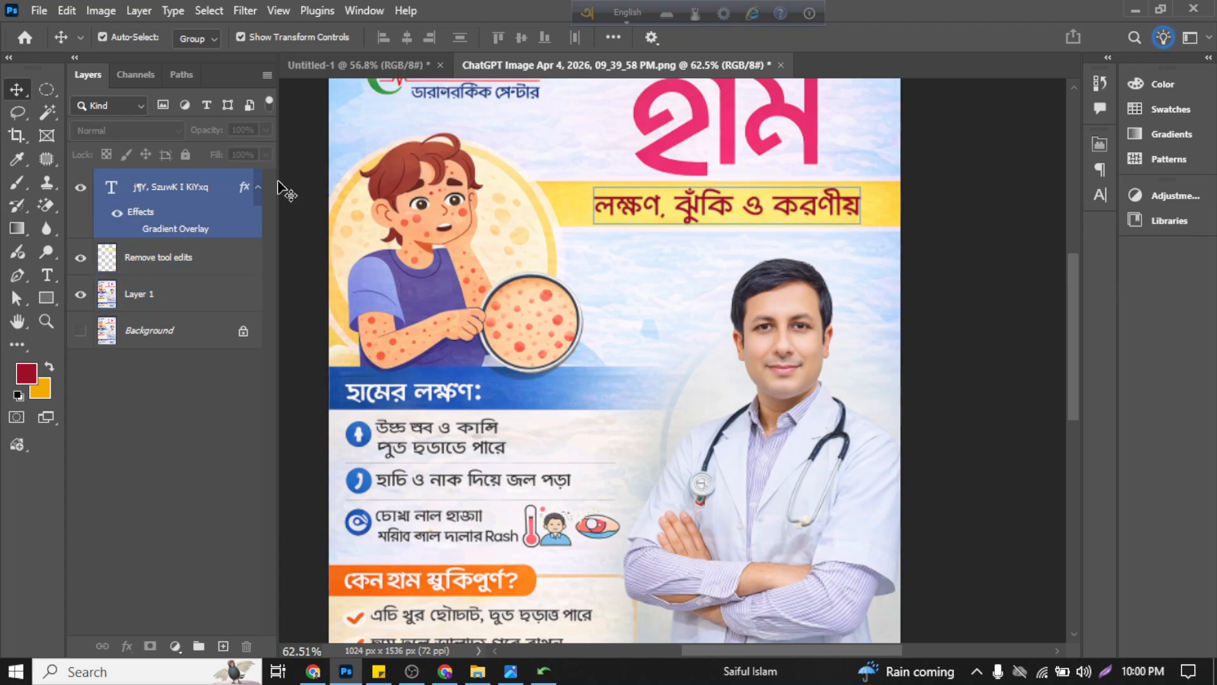
left_click(118, 212)
left_click(948, 230)
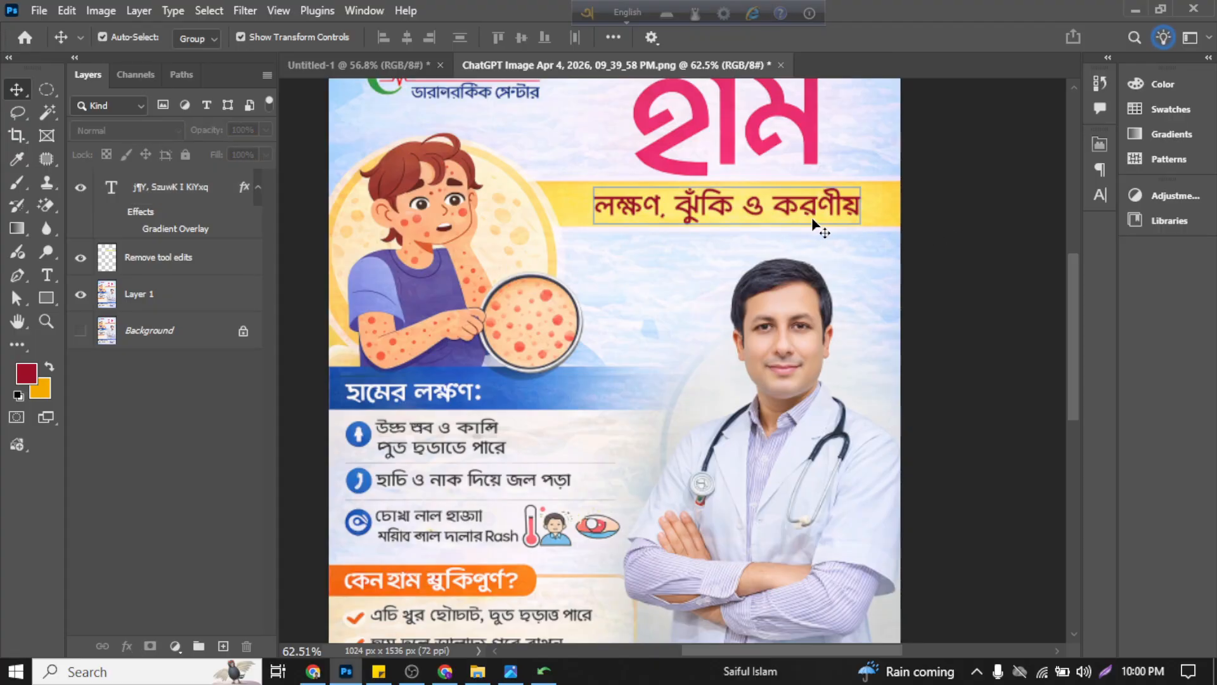
Step: Add a drop shadow to the subtitle text with 83% opacity and the dark greyish-red colour #6a5a5a
scroll(743, 208, "up", 3)
left_click(702, 240)
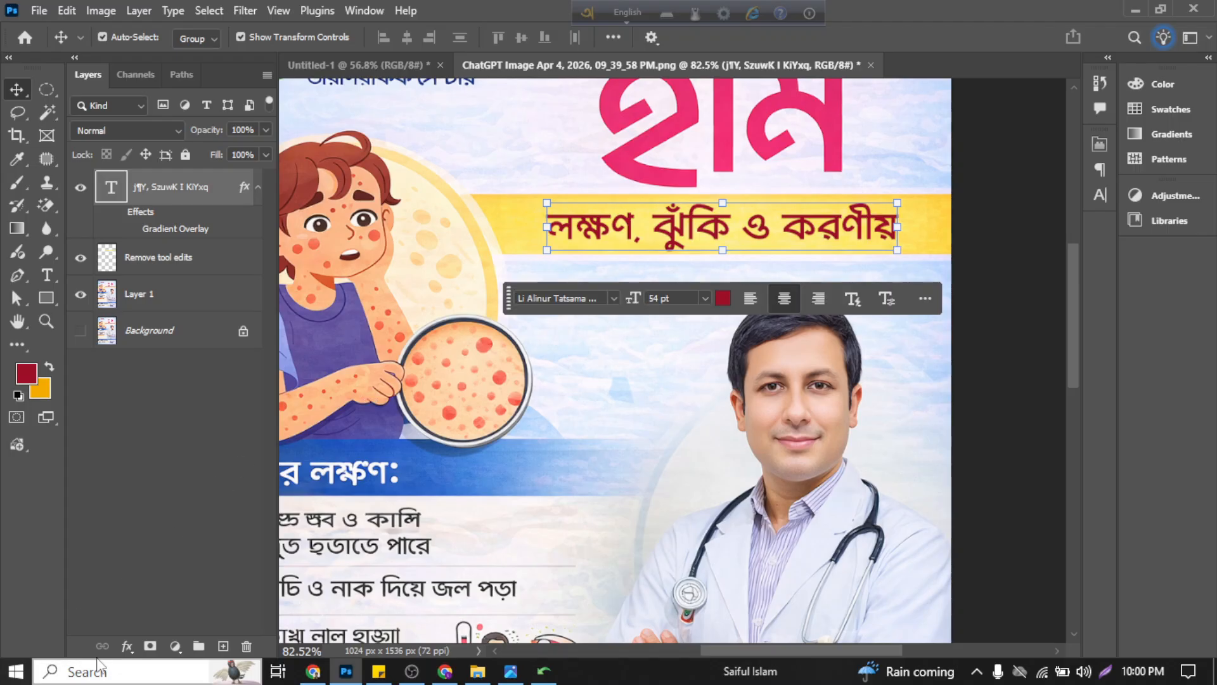
left_click(128, 647)
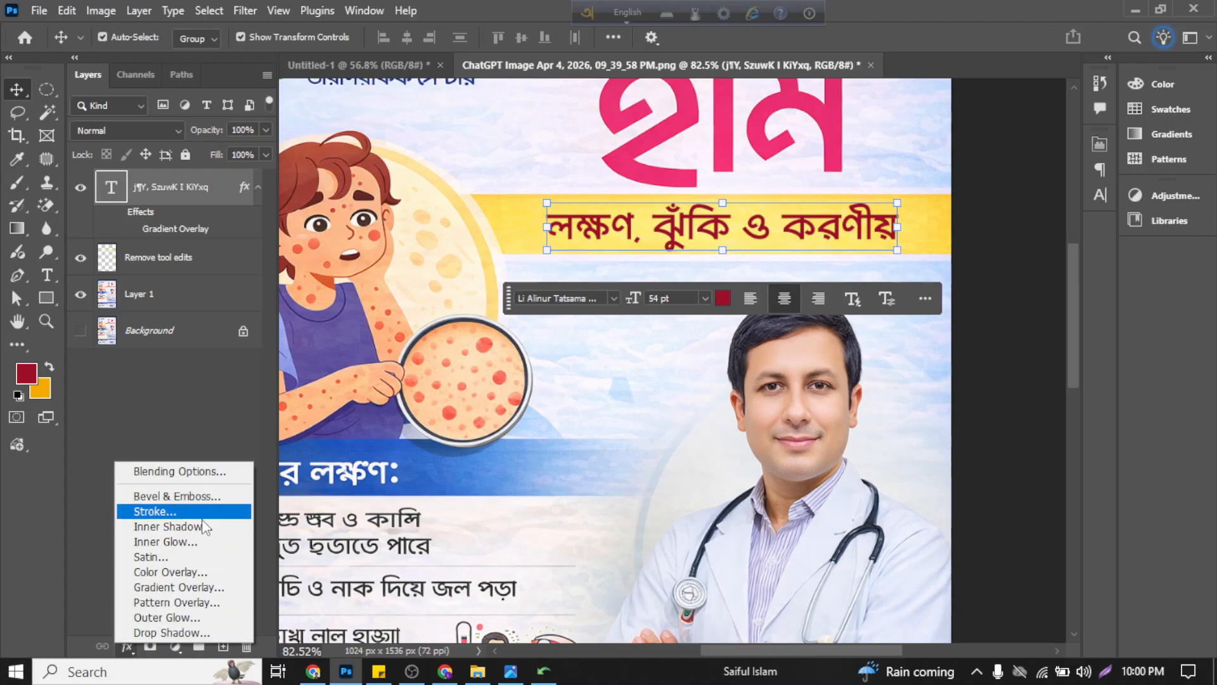
left_click(215, 630)
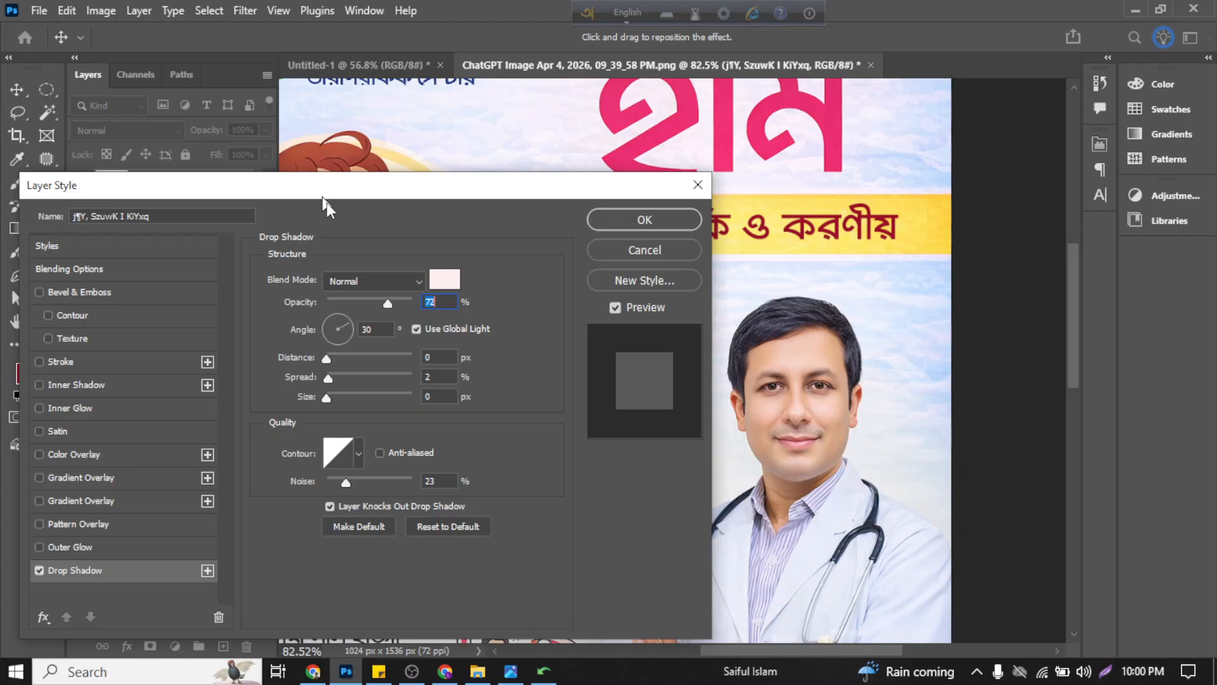
mouse_move(320, 191)
left_mouse_down()
mouse_move(361, 279)
mouse_move(318, 168)
left_mouse_up()
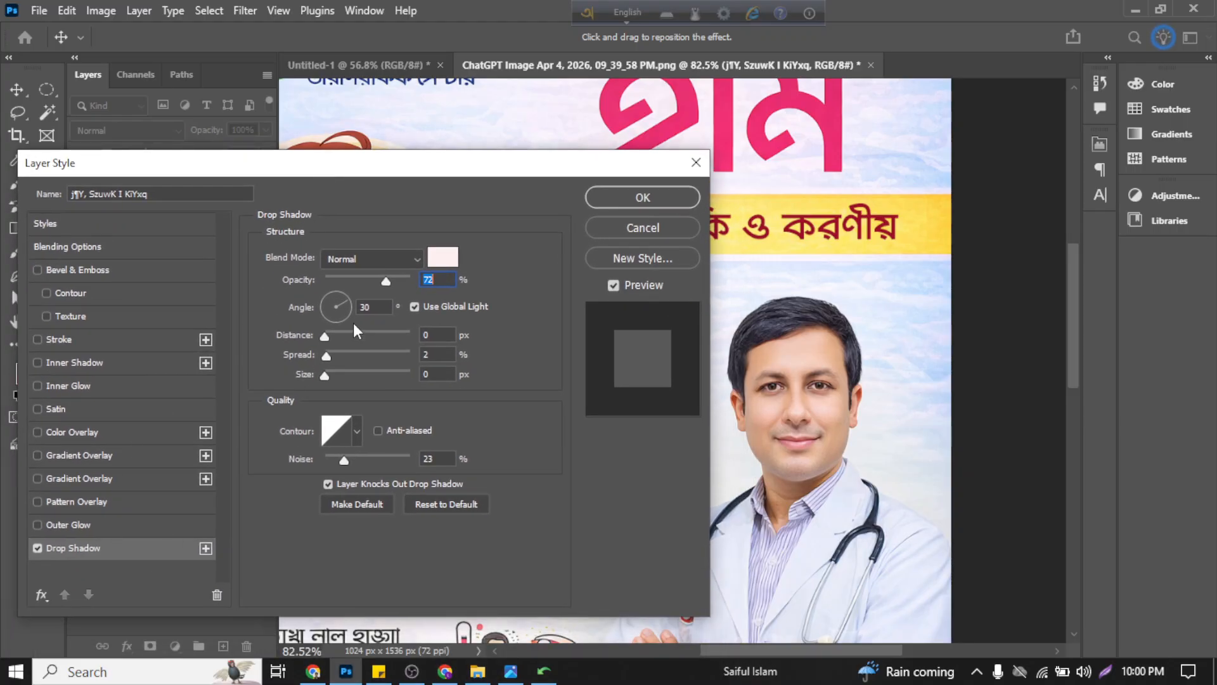
left_click_drag(384, 283, 397, 286)
left_click(443, 257)
left_click(780, 480)
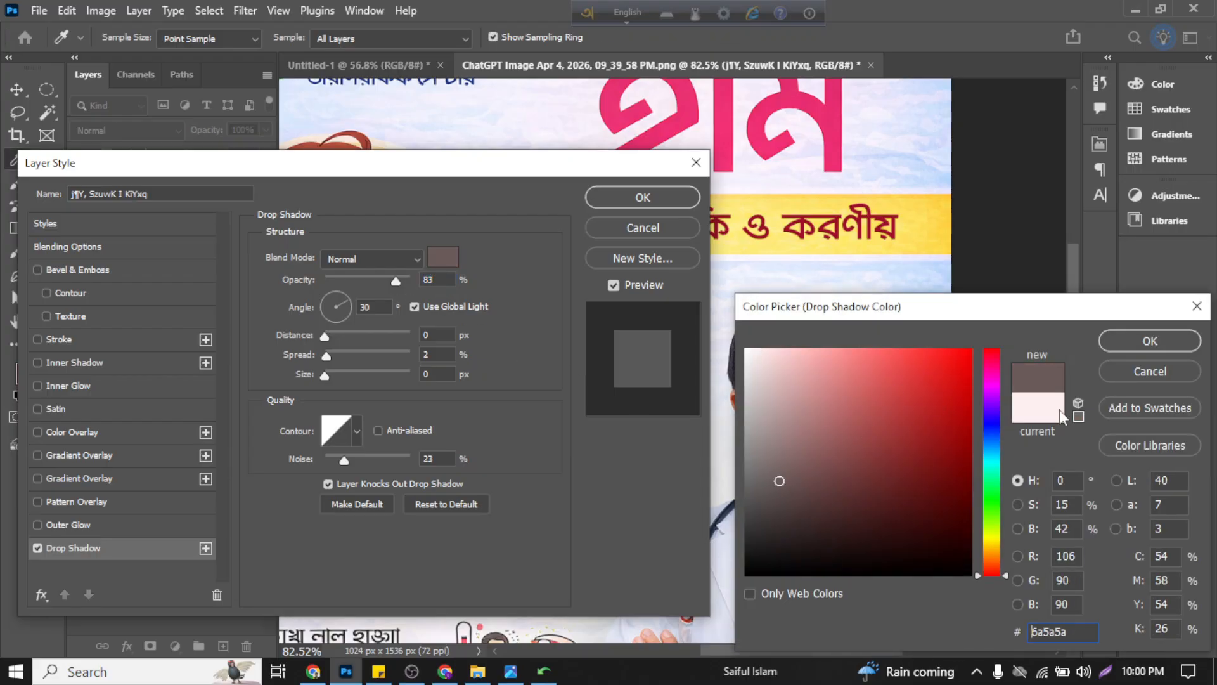
left_click(1181, 350)
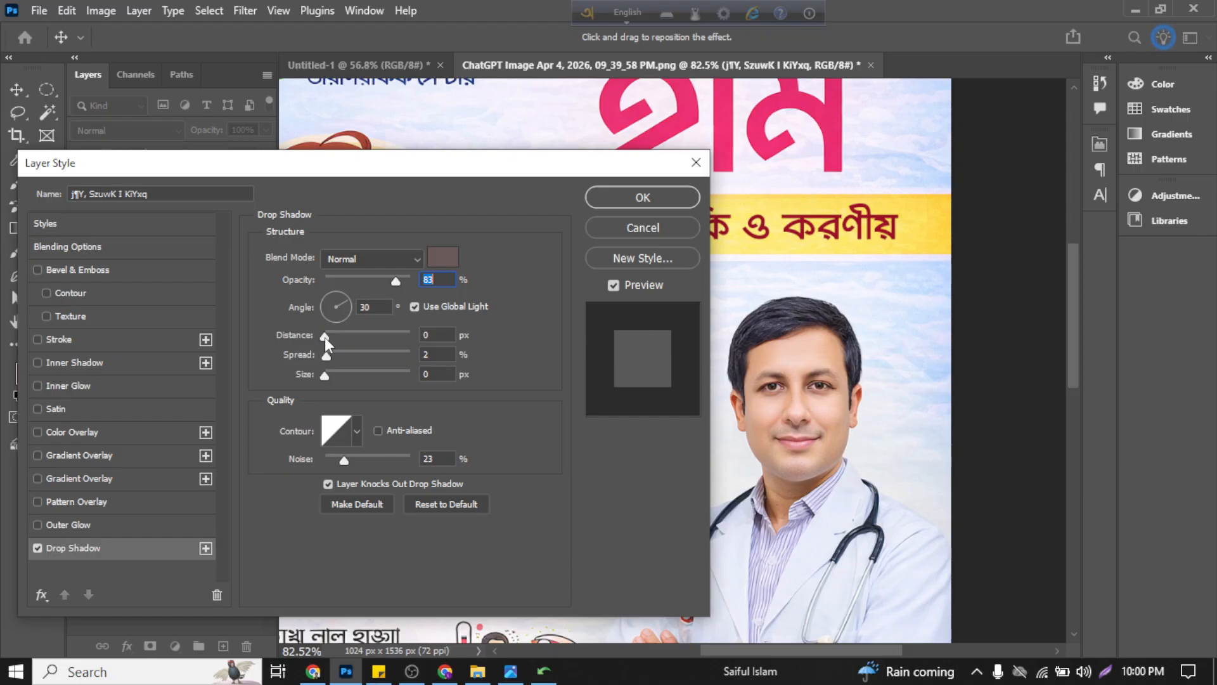
Step: Set the drop shadow to 25 px distance, 8% spread, 62 px size and 97% opacity, with the Darken blend mode
left_click_drag(329, 337, 352, 374)
left_click_drag(399, 282, 408, 284)
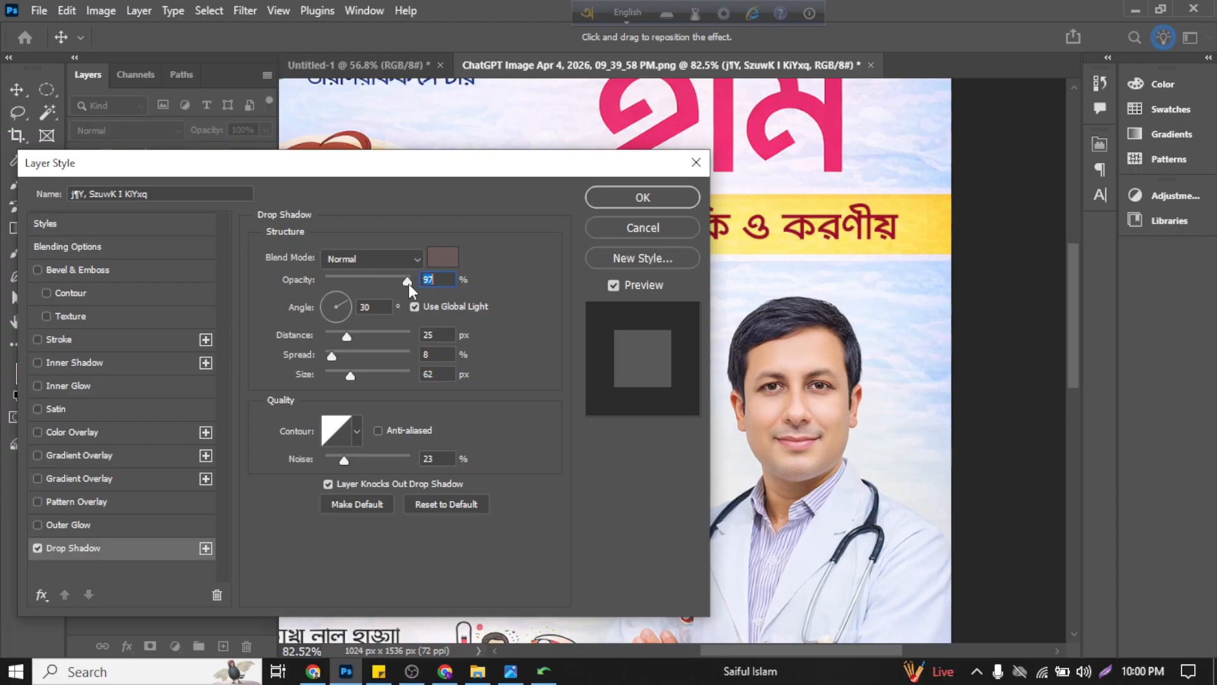
left_click(387, 260)
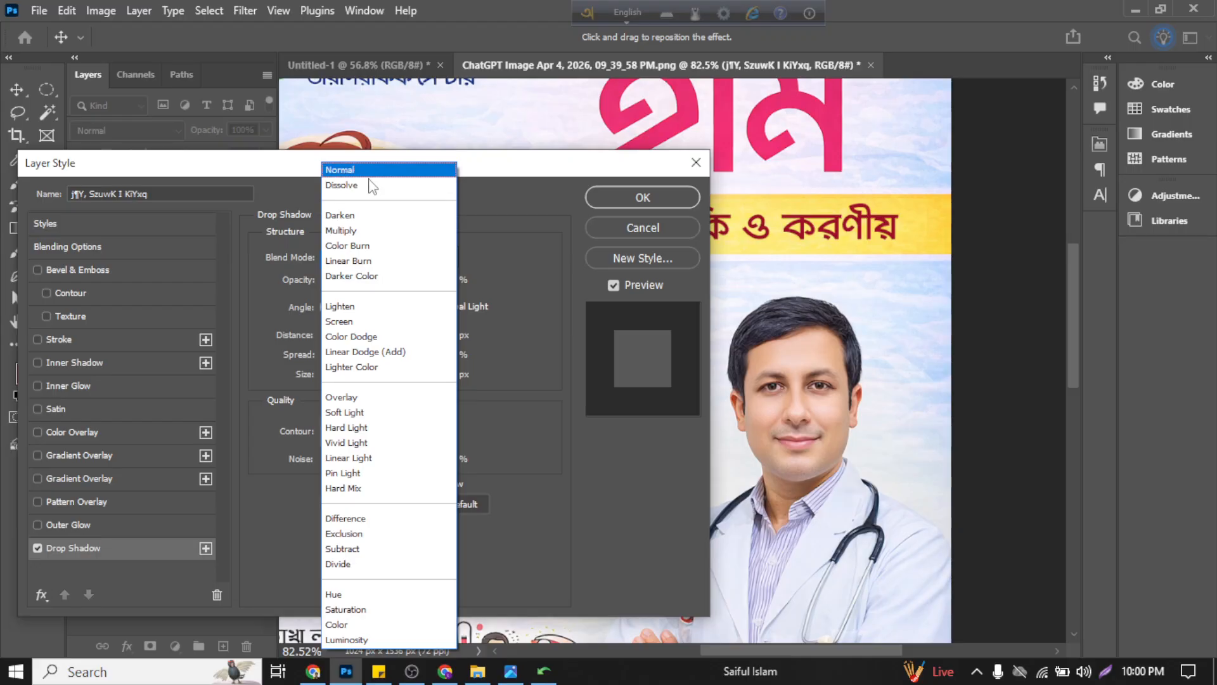
left_click(369, 216)
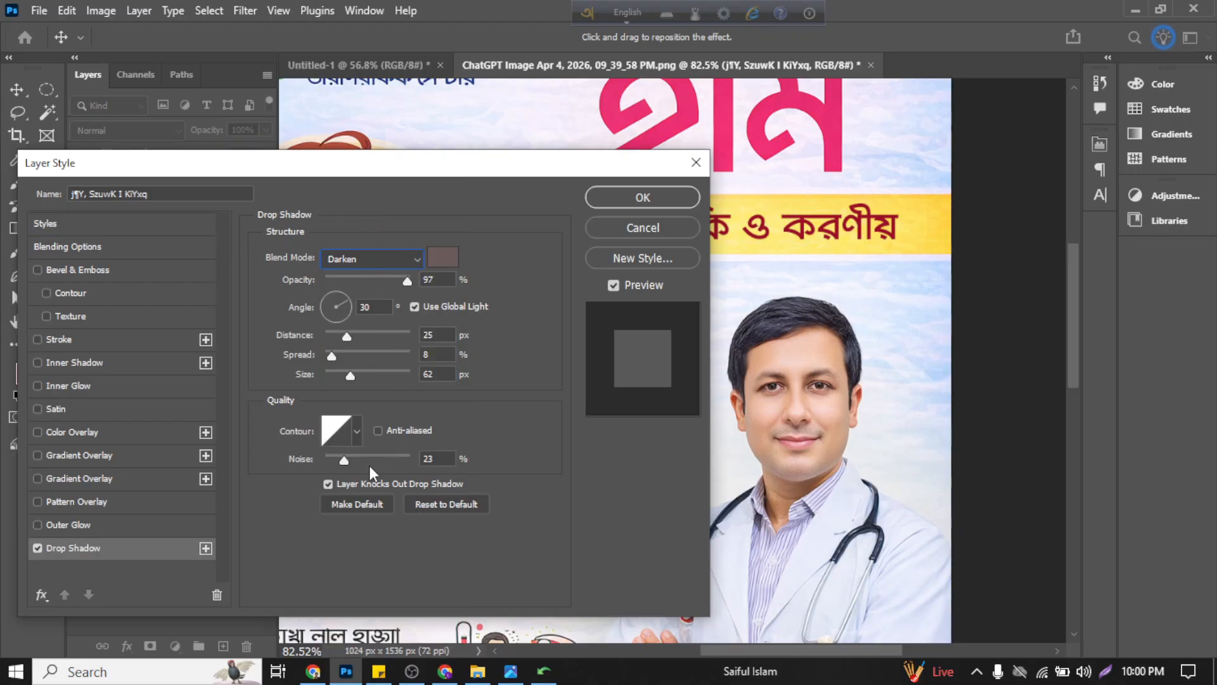
left_click(151, 550)
Step: Set the shadow's spread to 17%, size to 117 px and noise to 44%, and apply the layer style
left_click_drag(501, 167, 457, 168)
scroll(863, 252, "up", 1)
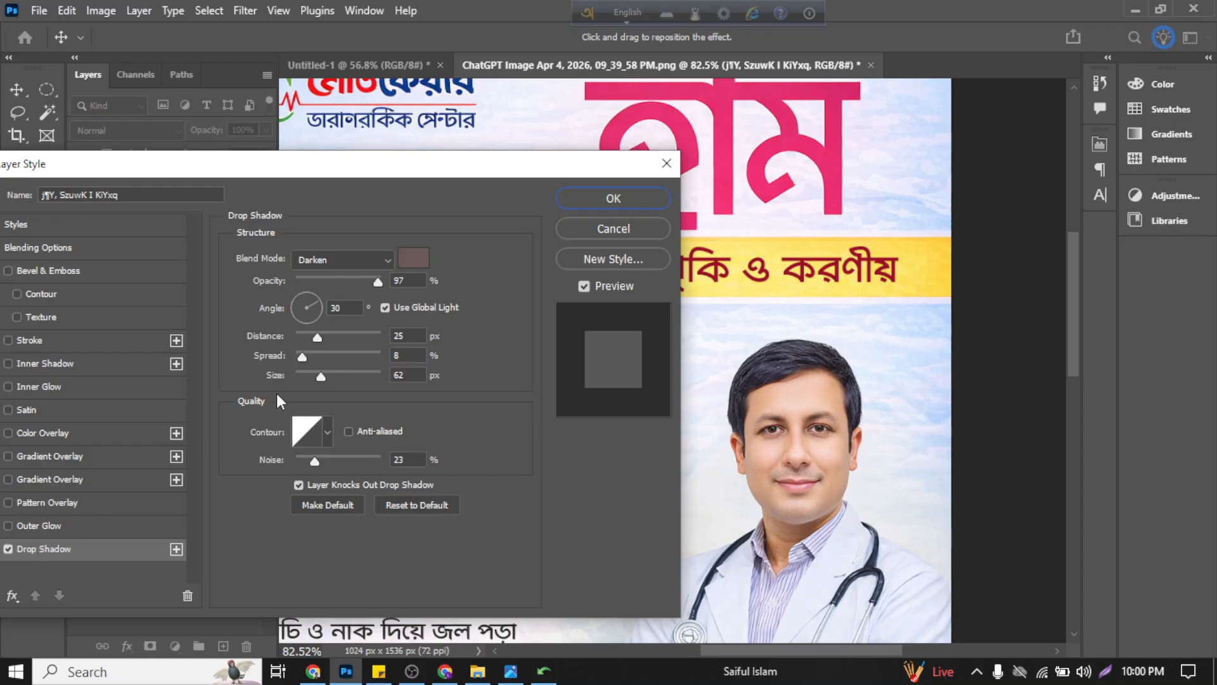
left_click_drag(306, 359, 339, 377)
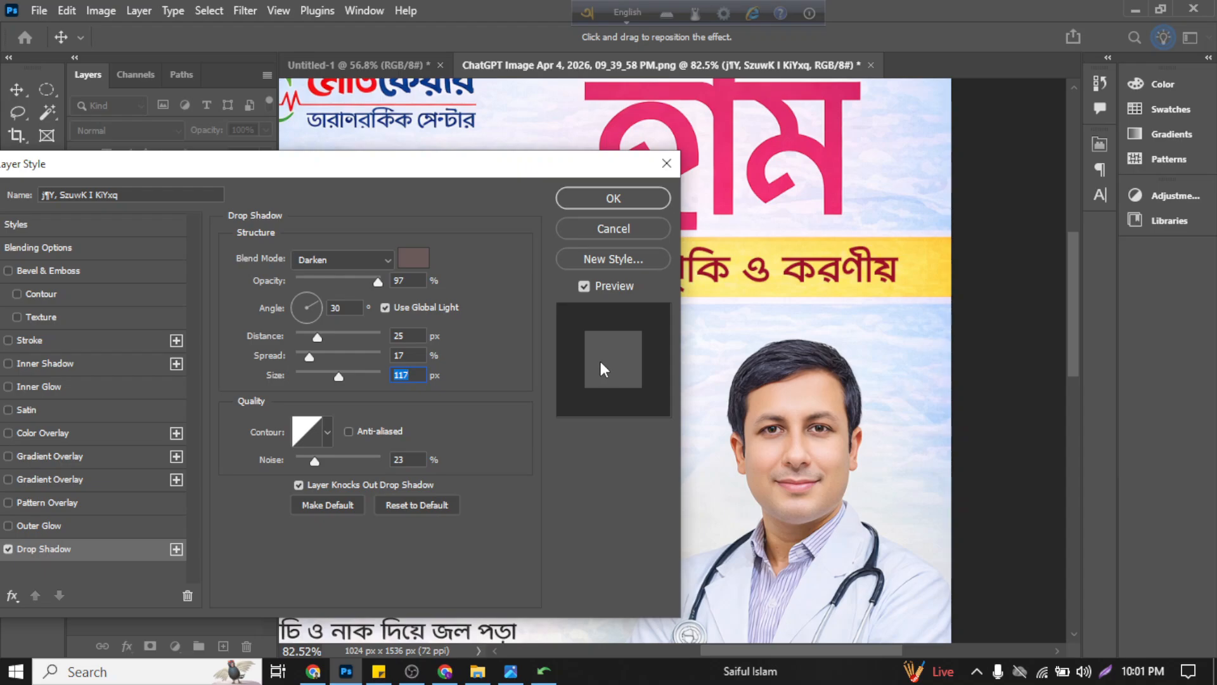
left_click_drag(406, 175, 439, 158)
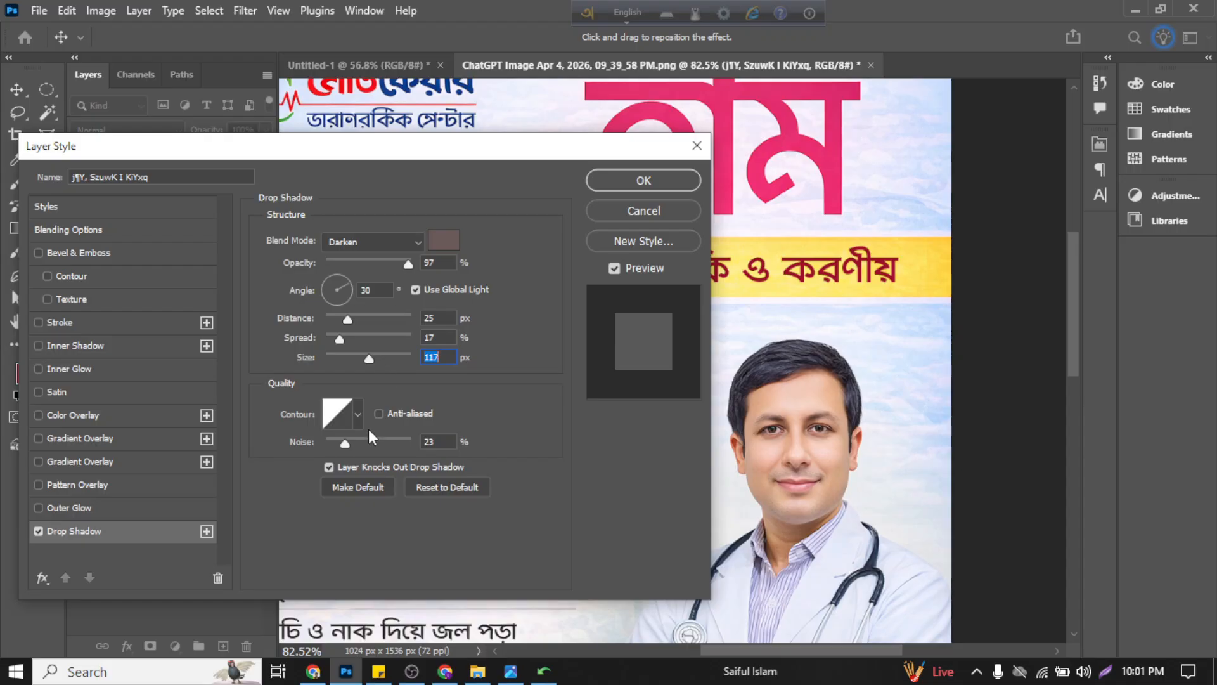
left_click_drag(344, 447, 364, 446)
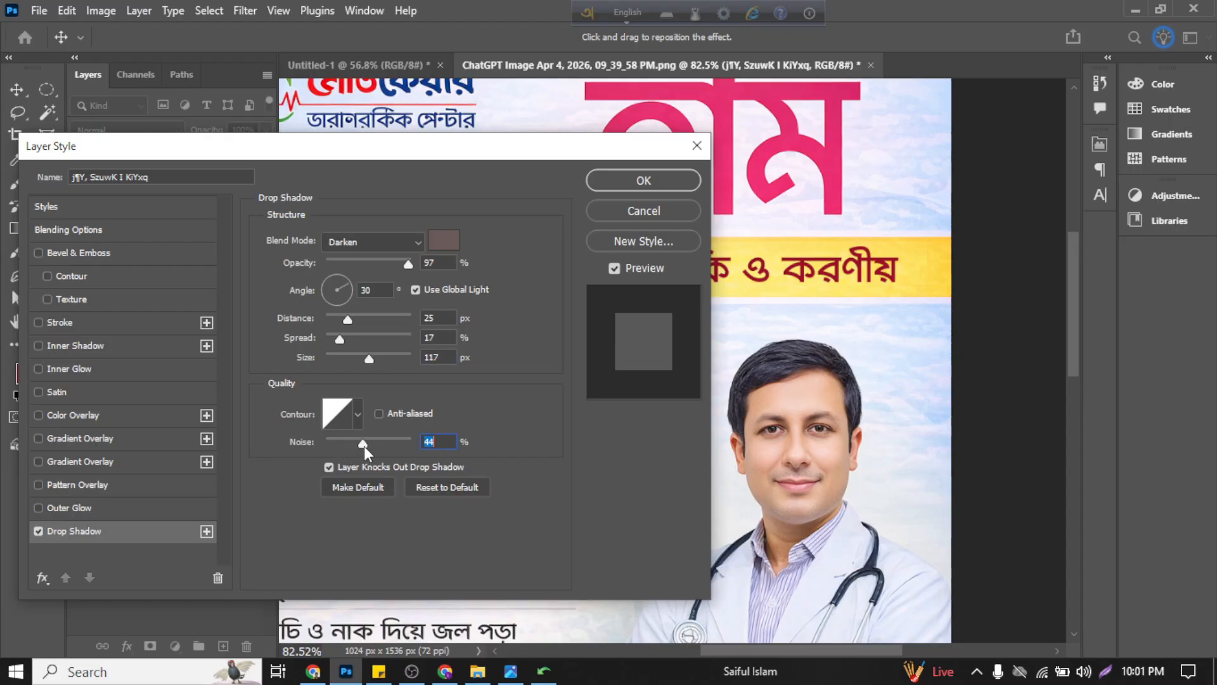
left_click(645, 180)
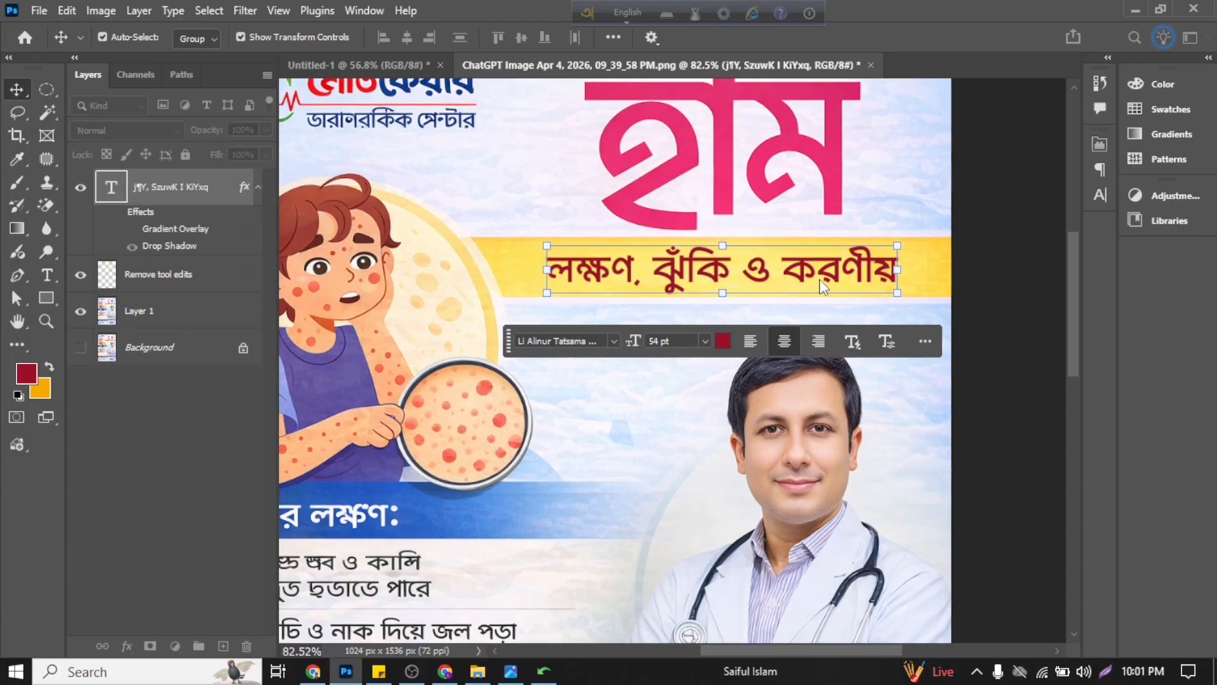
Step: Examine the subtitle's letter edges and yellow banner up close for the effect of the drop shadow
left_click(776, 310)
scroll(776, 310, "up", 3)
scroll(775, 307, "up", 3)
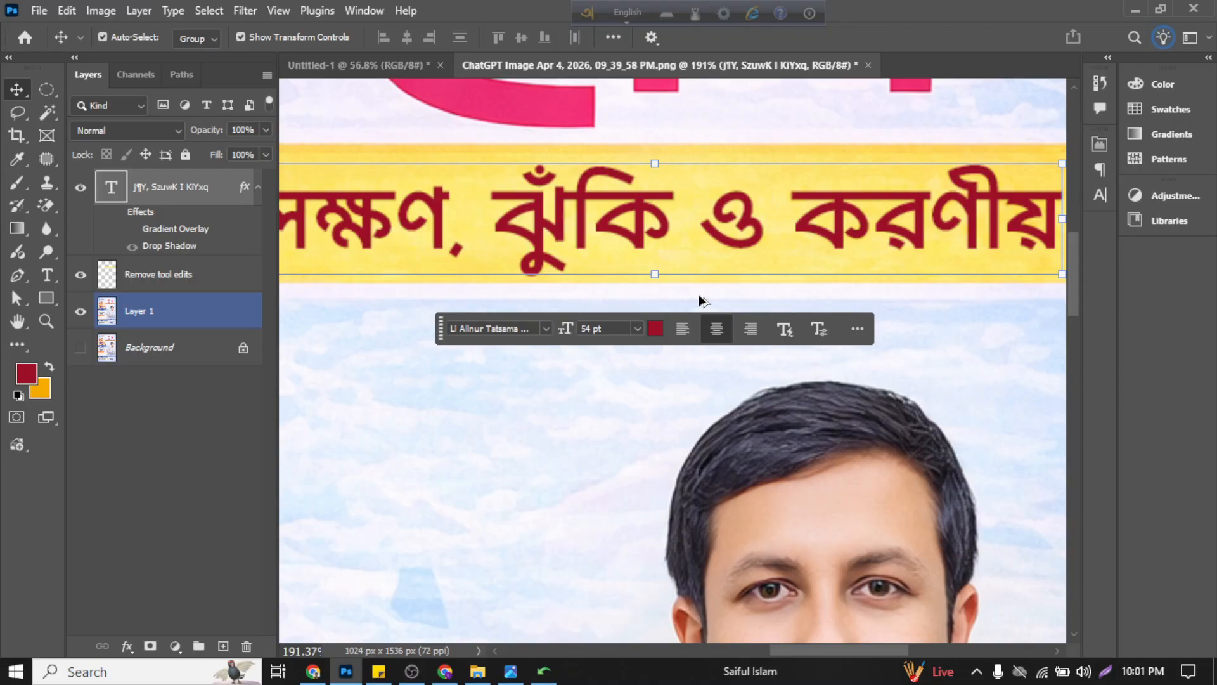
scroll(699, 294, "up", 4)
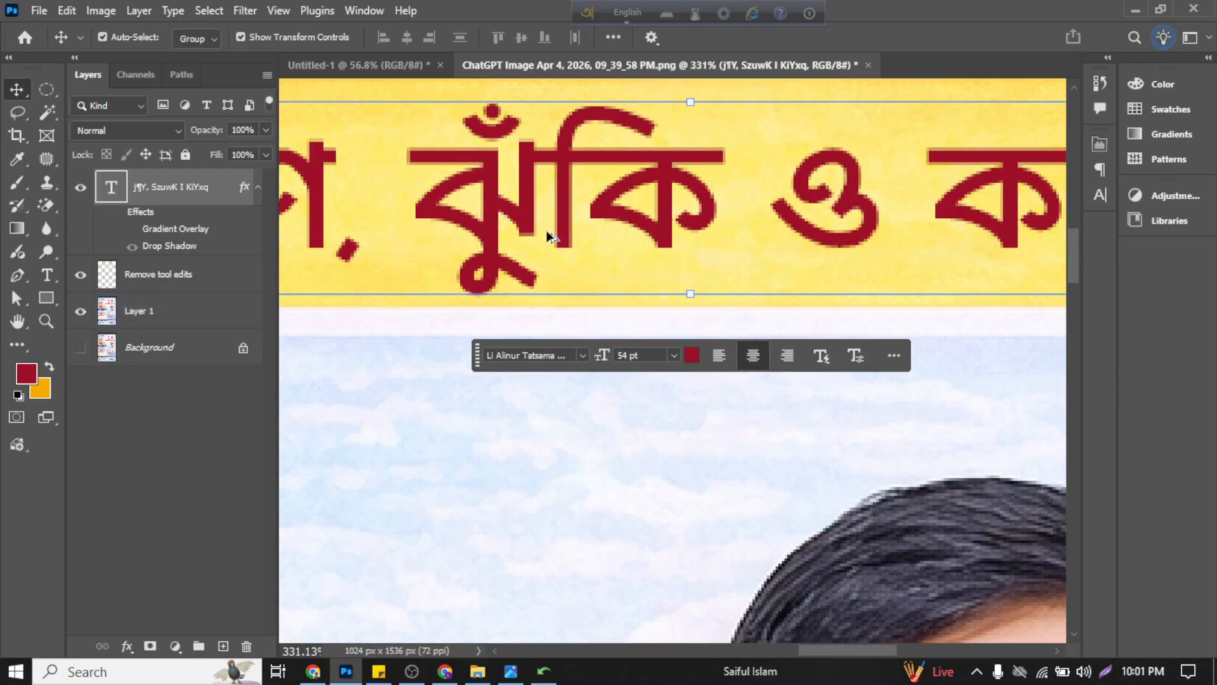
scroll(545, 231, "up", 2)
left_click(468, 460)
scroll(480, 342, "down", 3)
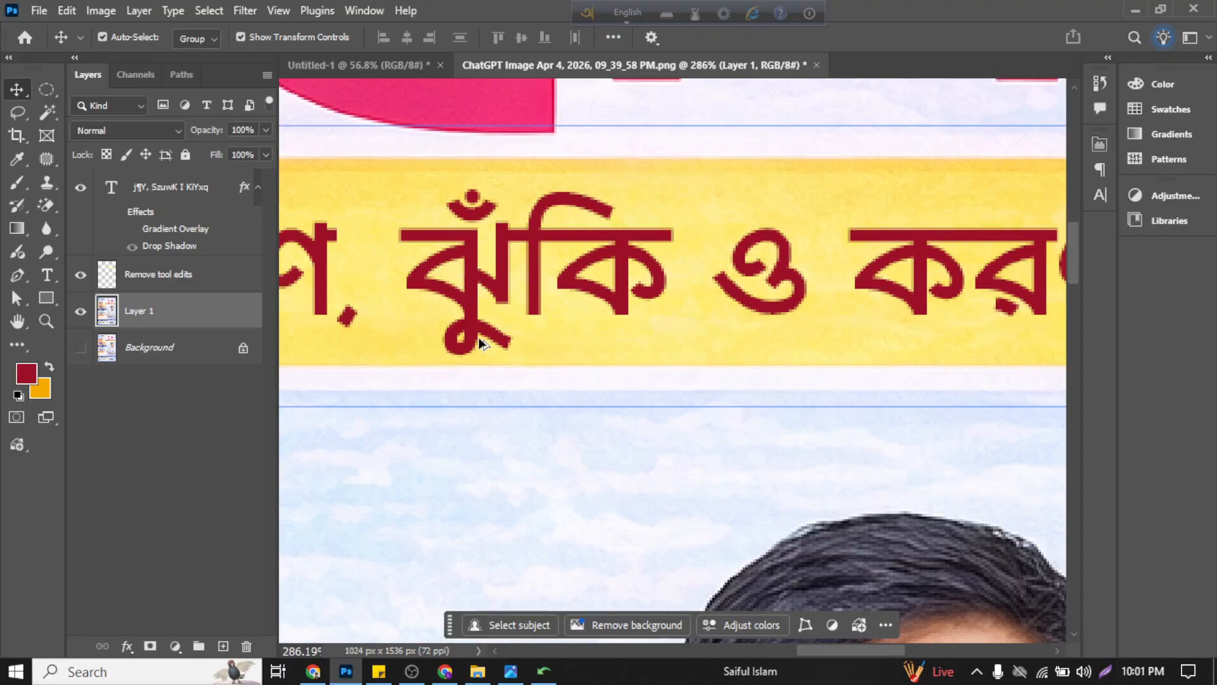
left_click(480, 342)
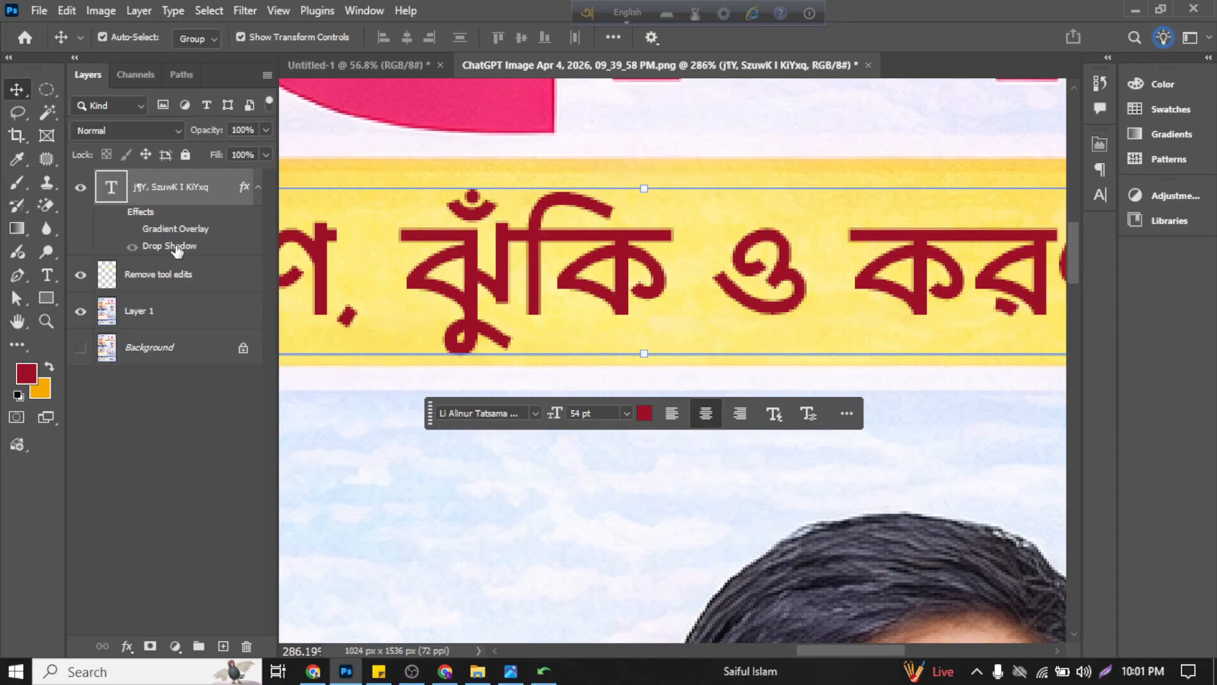
Step: Turn the subtitle layer's effects back on, keeping the Drop Shadow visible and the Gradient Overlay hidden
left_click(131, 229)
scroll(508, 276, "down", 2)
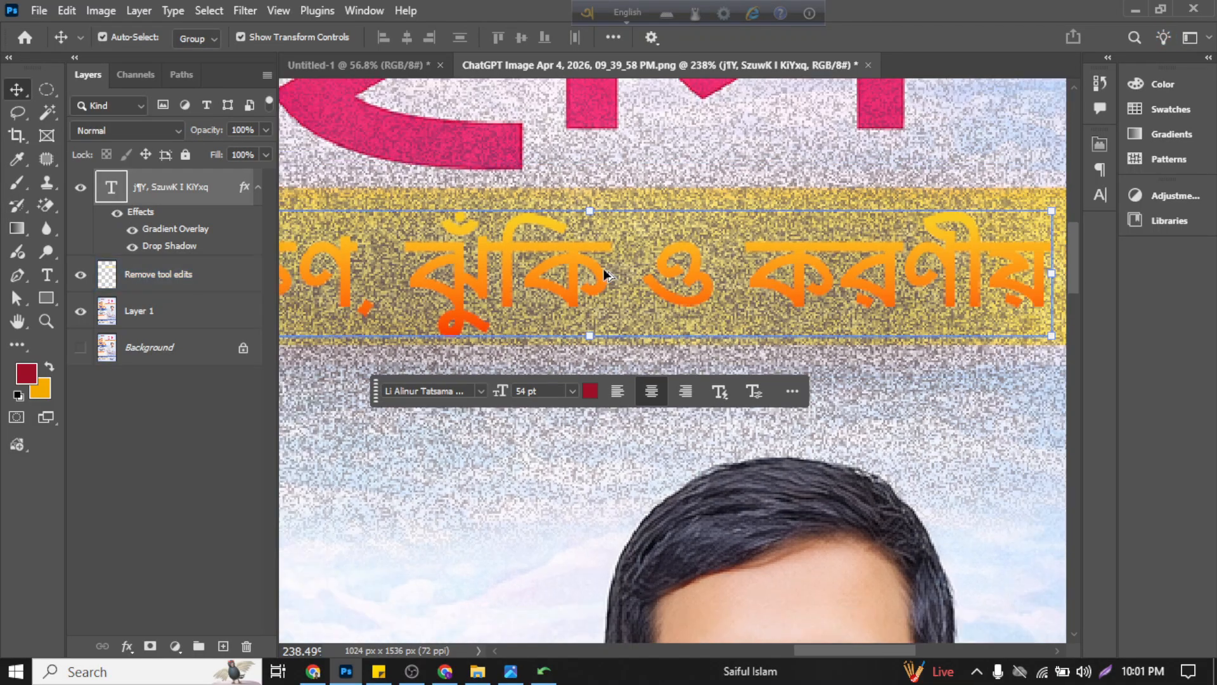
scroll(603, 272, "down", 4)
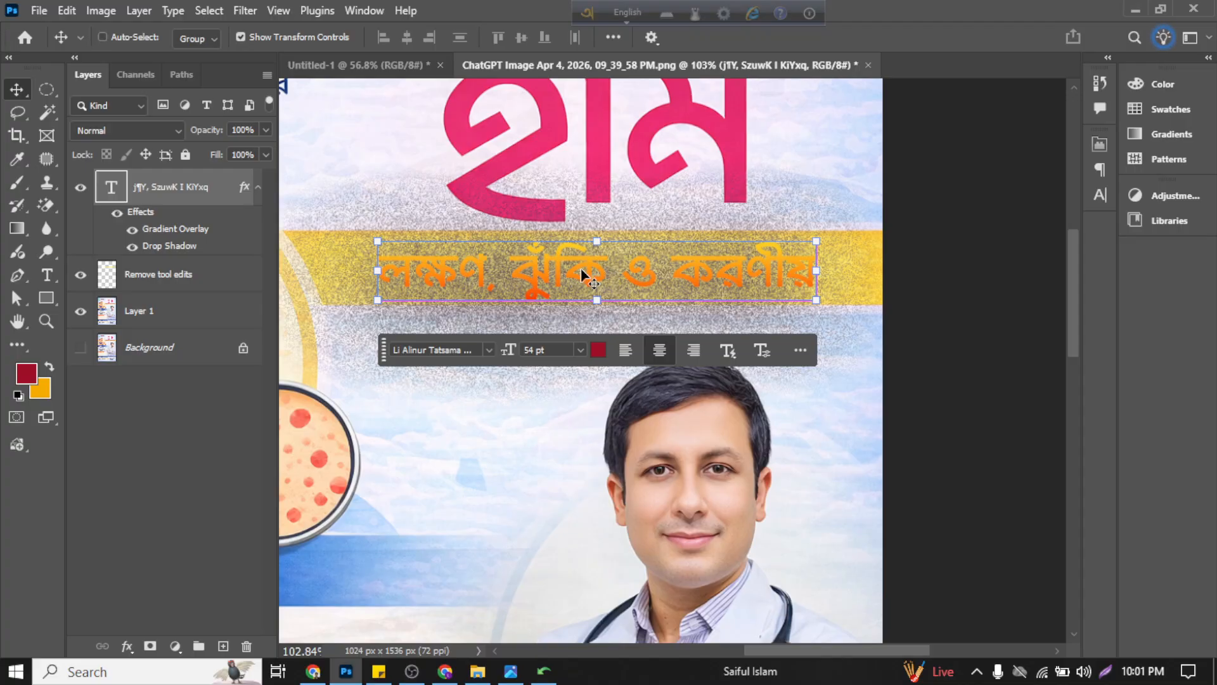
left_click(117, 213)
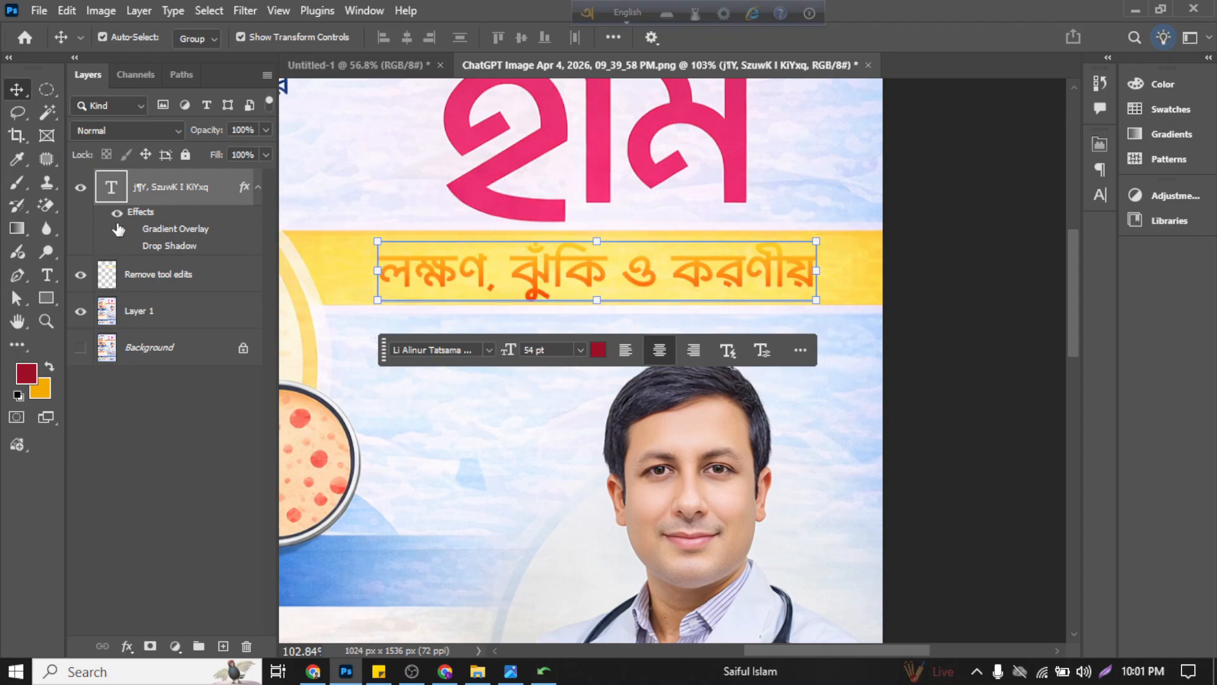
left_click(112, 217)
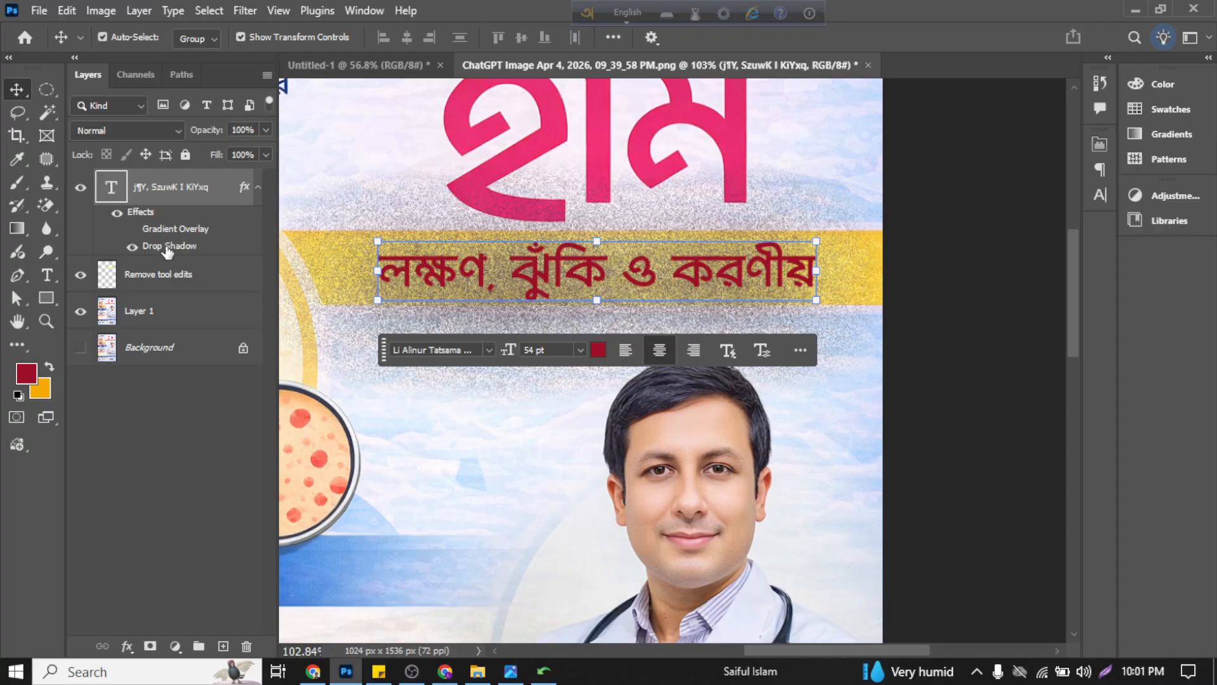
Step: Reduce the subtitle shadow's size and distance to 6 px each, and set opacity to 98% and blend mode to Normal
left_click(128, 628)
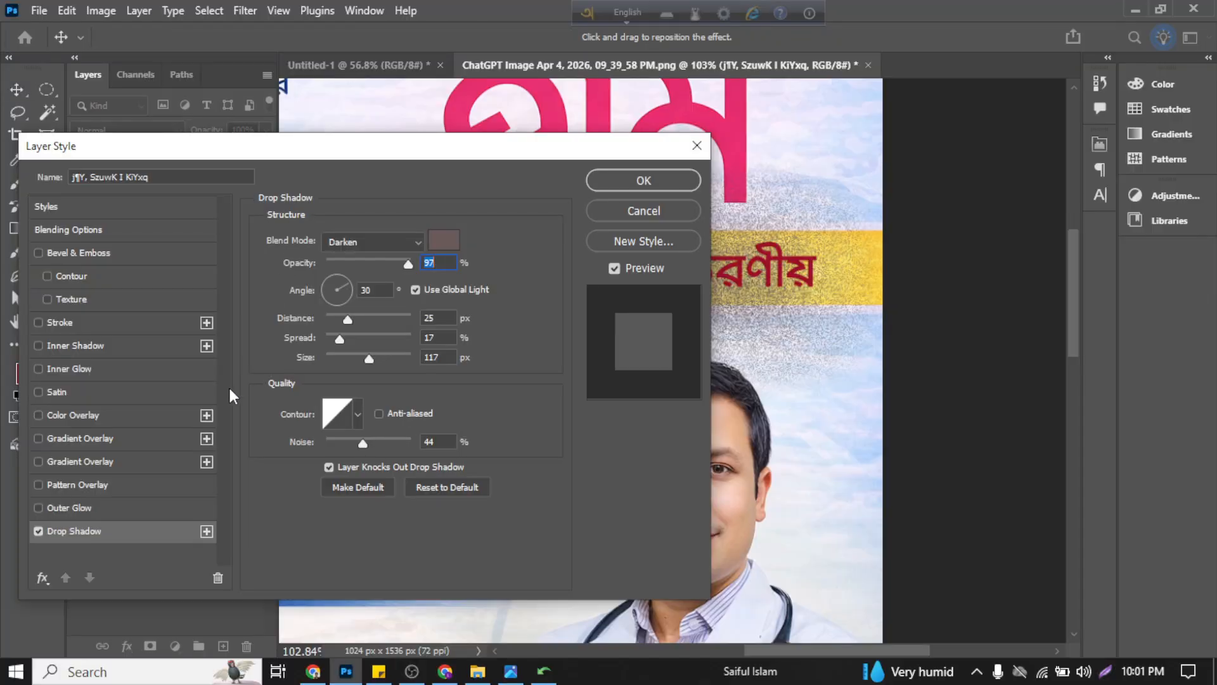
left_click_drag(365, 365, 331, 314)
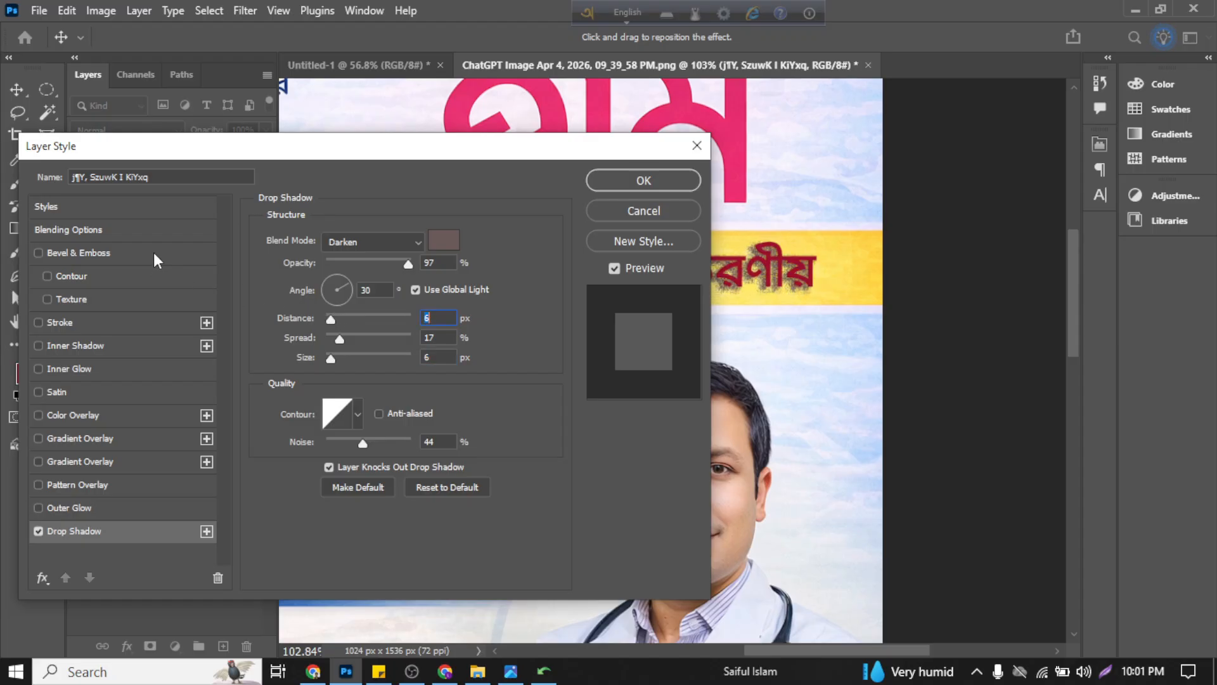
left_click_drag(196, 163, 231, 285)
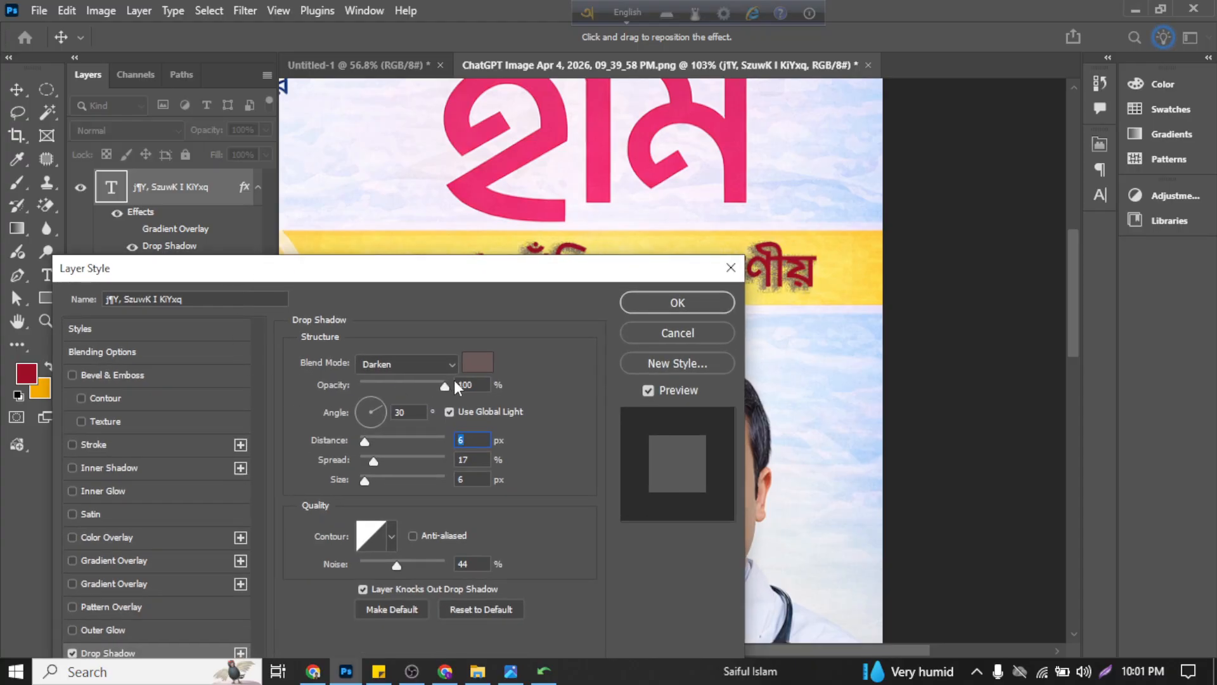
left_click(431, 362)
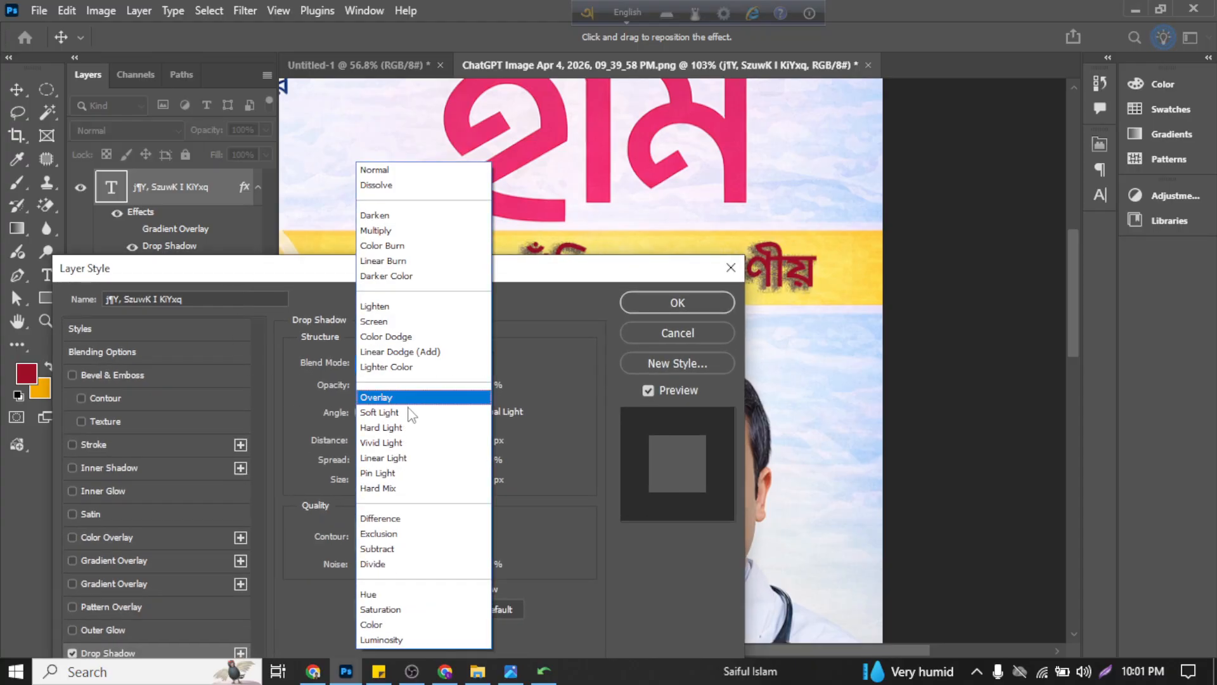
left_click(394, 170)
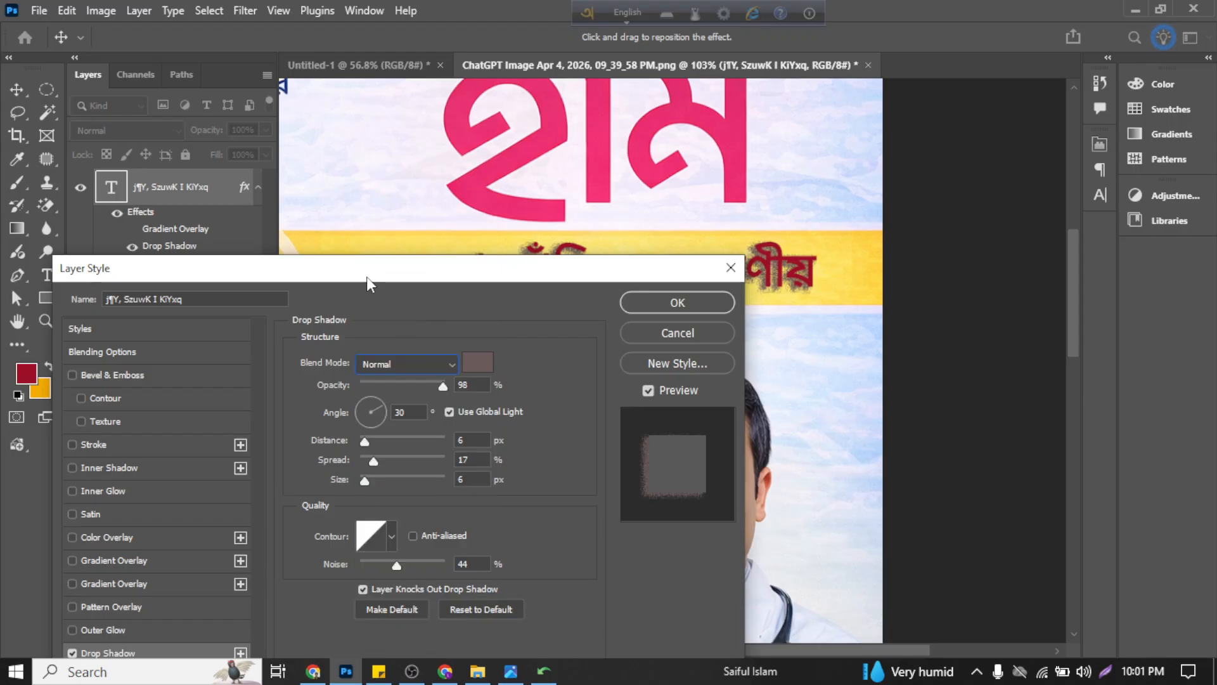
Step: Tighten the drop shadow to 3% spread and 1 px distance, and remove its noise by setting it to 0%
left_click_drag(366, 277, 331, 206)
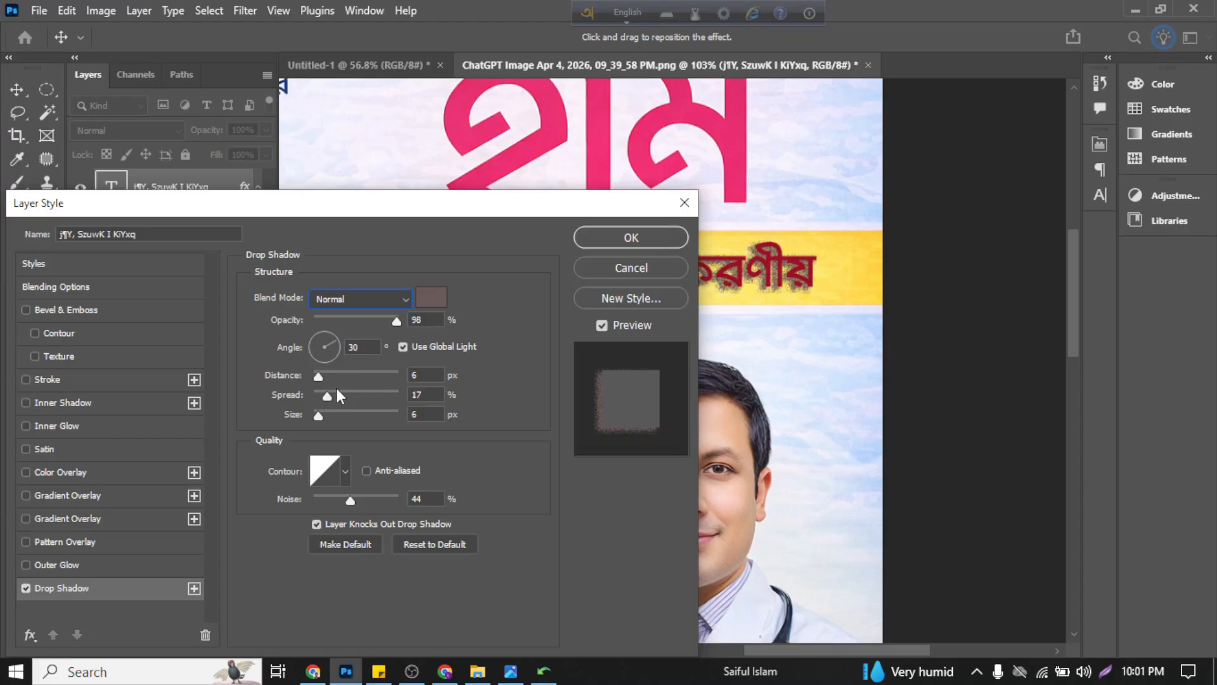
left_click_drag(329, 393, 314, 375)
left_click_drag(350, 499, 244, 508)
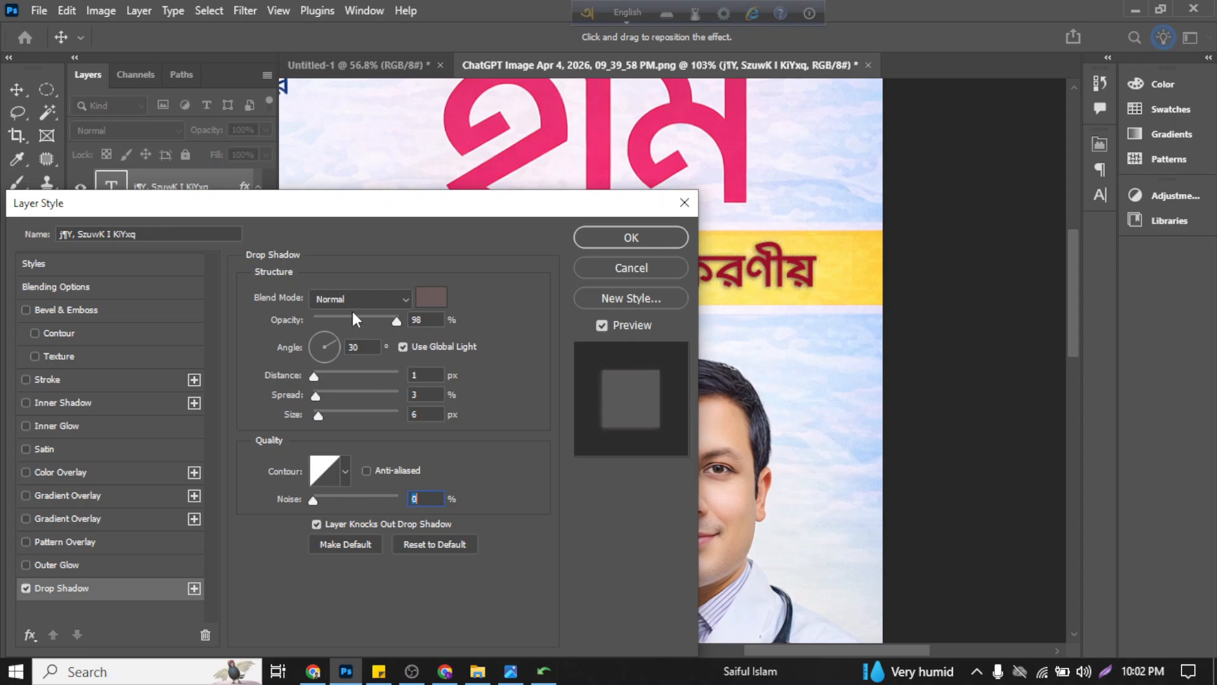
Step: Lower the drop shadow's opacity to 36% and apply the layer style to the subtitle
mouse_move(381, 214)
left_mouse_down()
mouse_move(439, 494)
mouse_move(398, 218)
left_mouse_up()
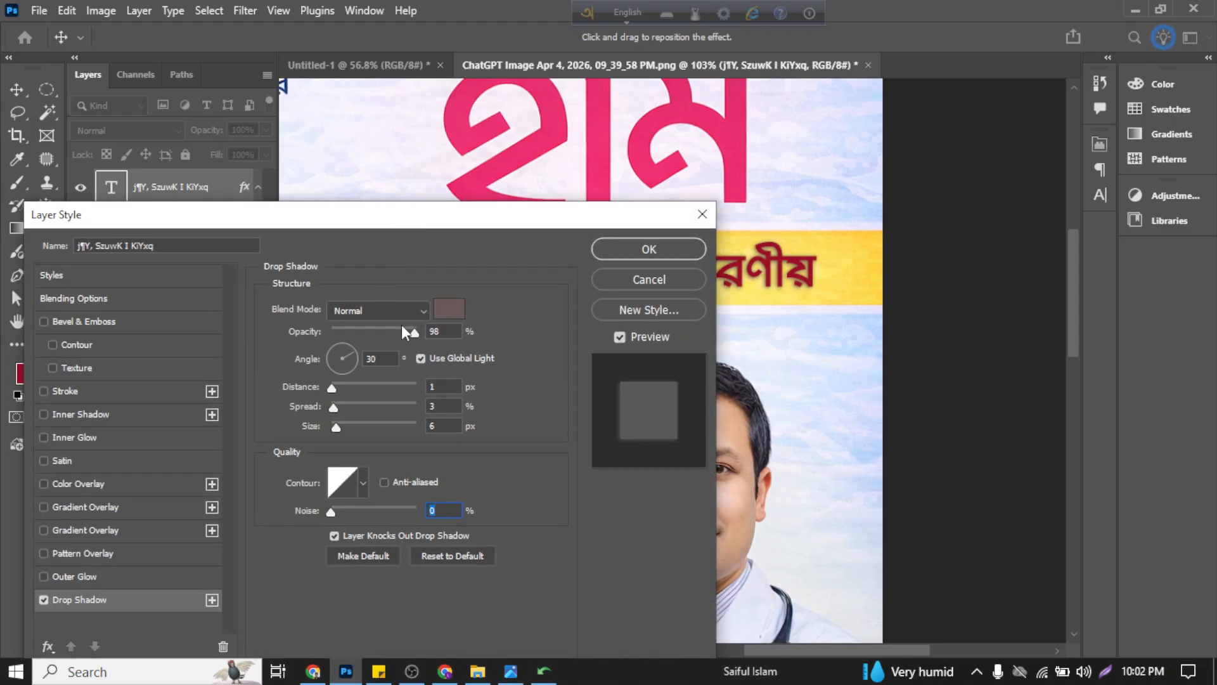
left_click_drag(401, 325, 372, 326)
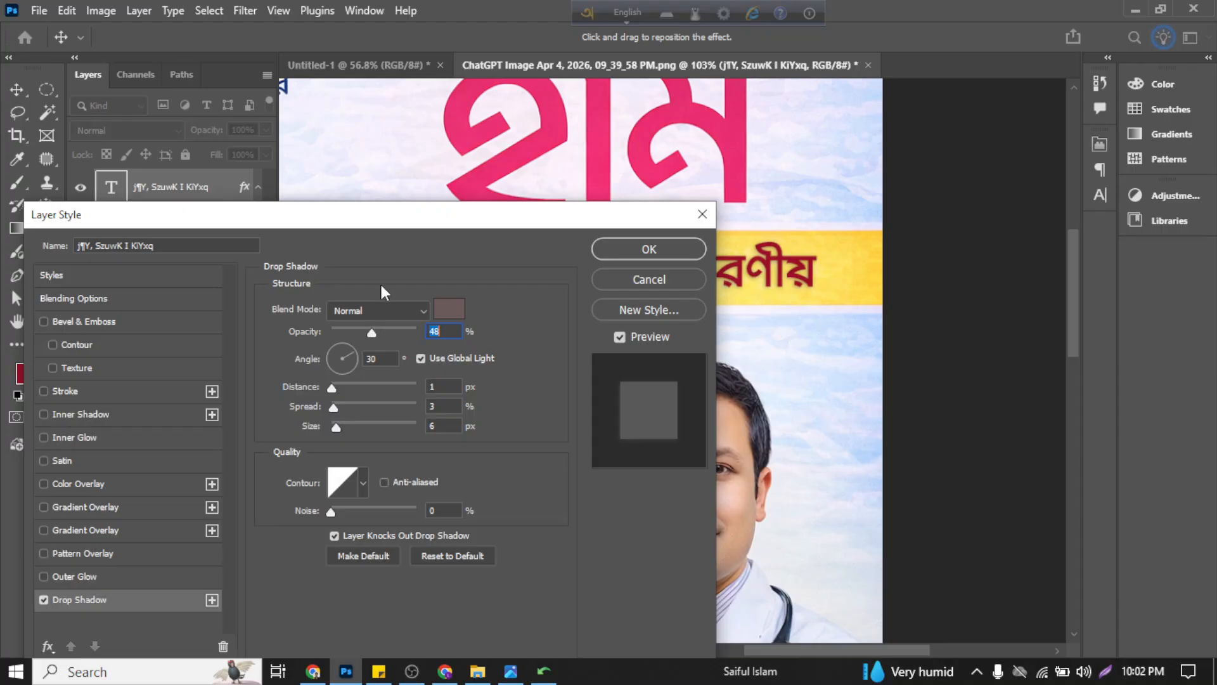
mouse_move(388, 215)
left_mouse_down()
mouse_move(408, 459)
mouse_move(389, 230)
left_mouse_up()
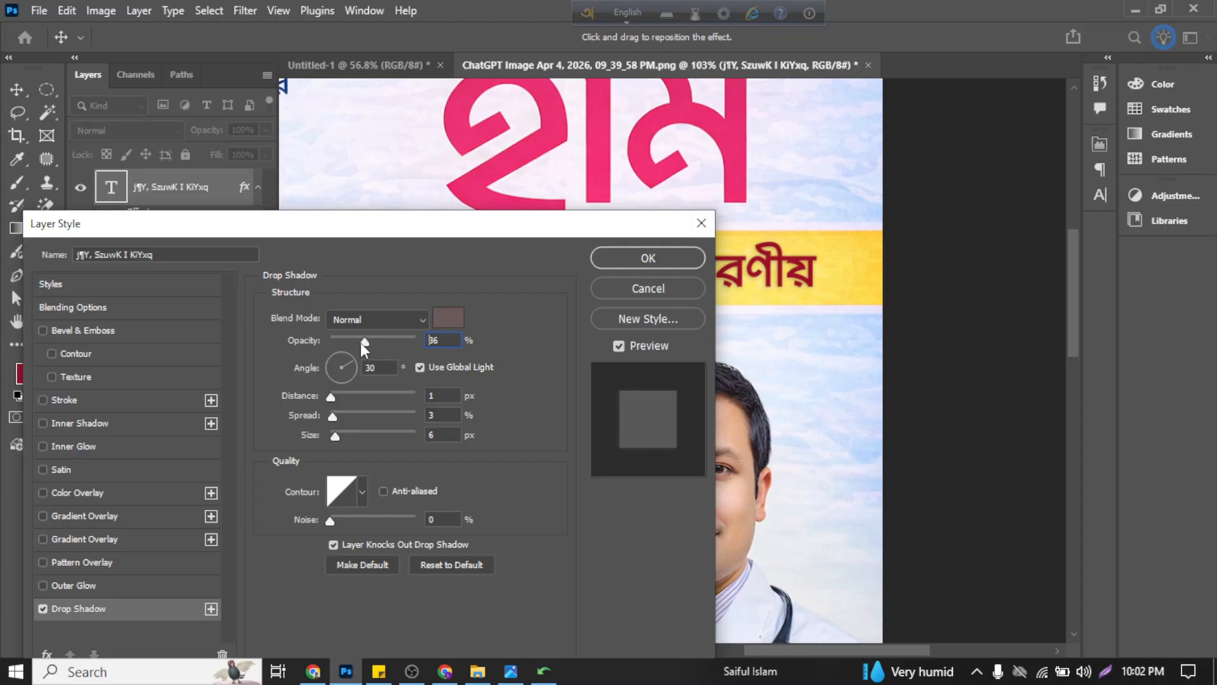
left_click(656, 264)
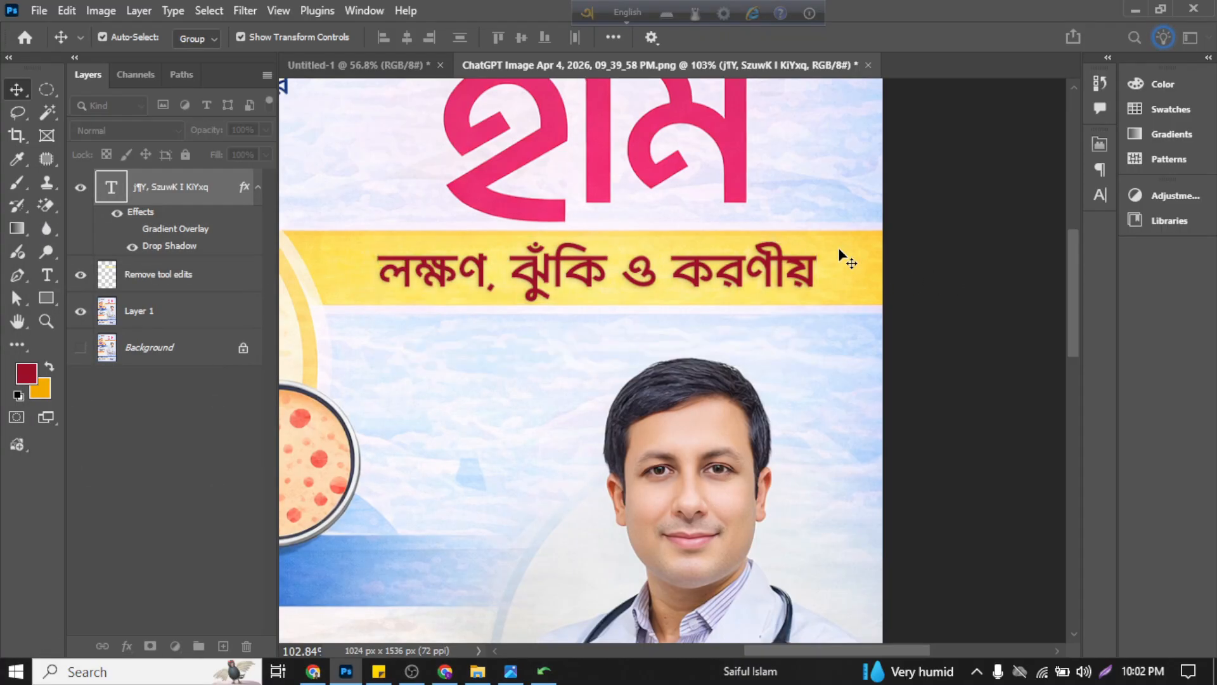
scroll(832, 261, "up", 8)
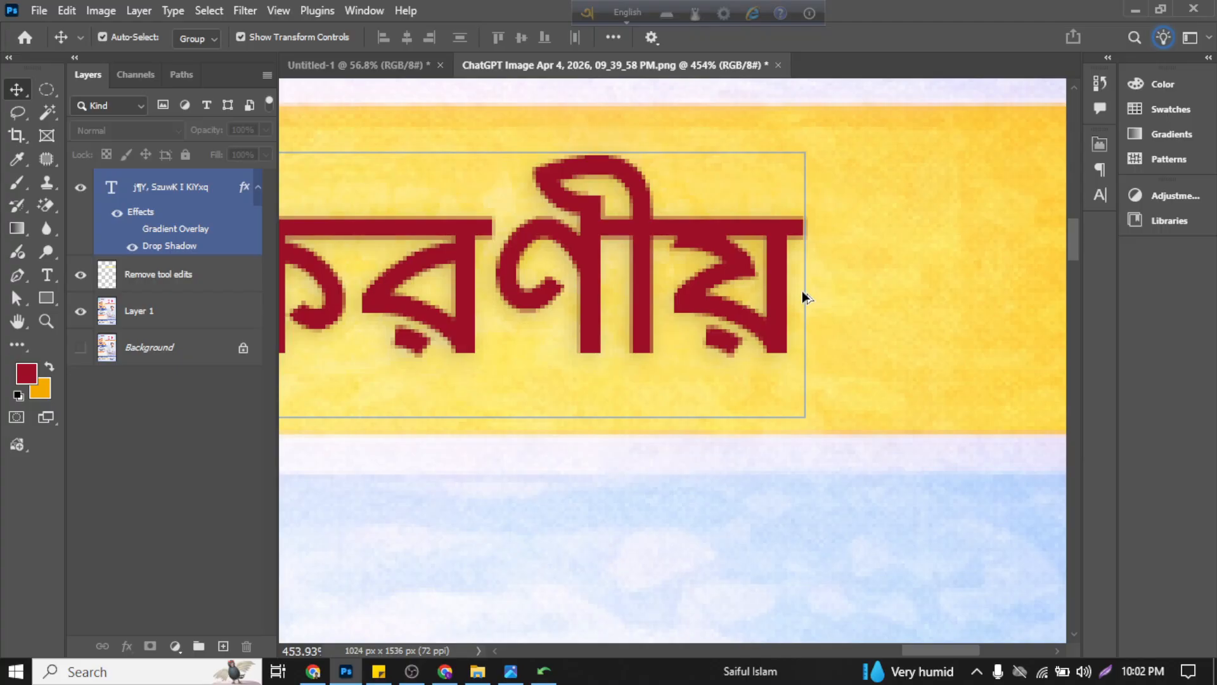
scroll(628, 320, "down", 5)
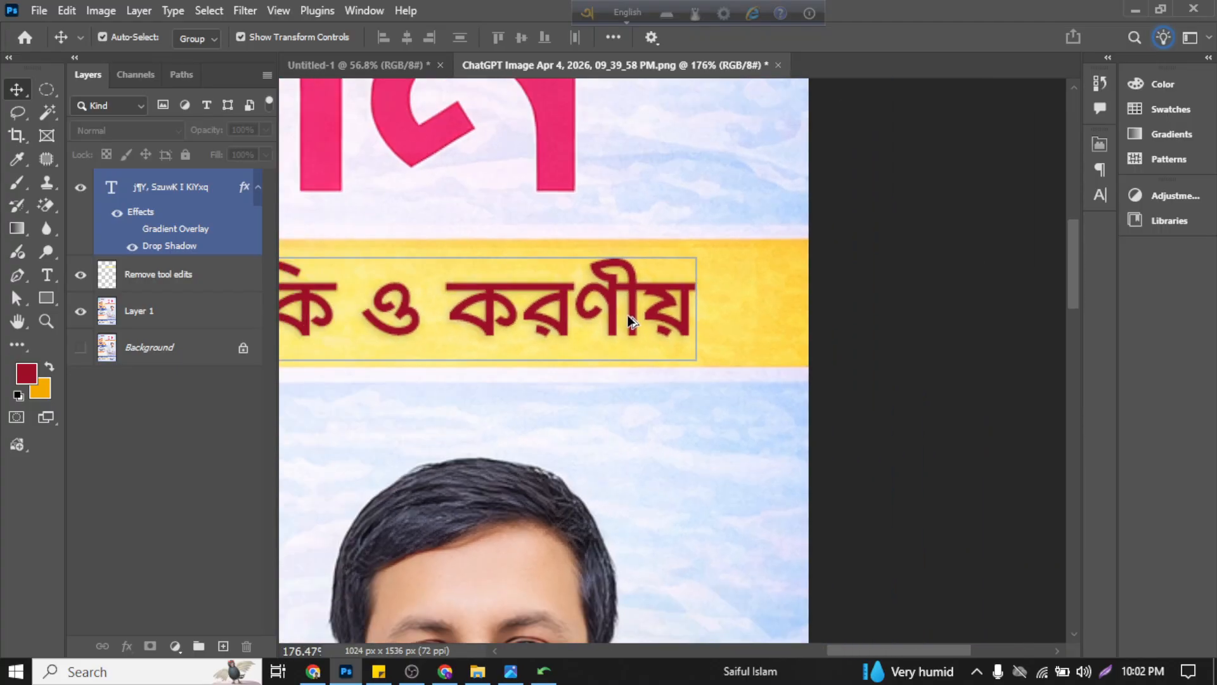
scroll(627, 314, "down", 2)
scroll(851, 304, "left", 3)
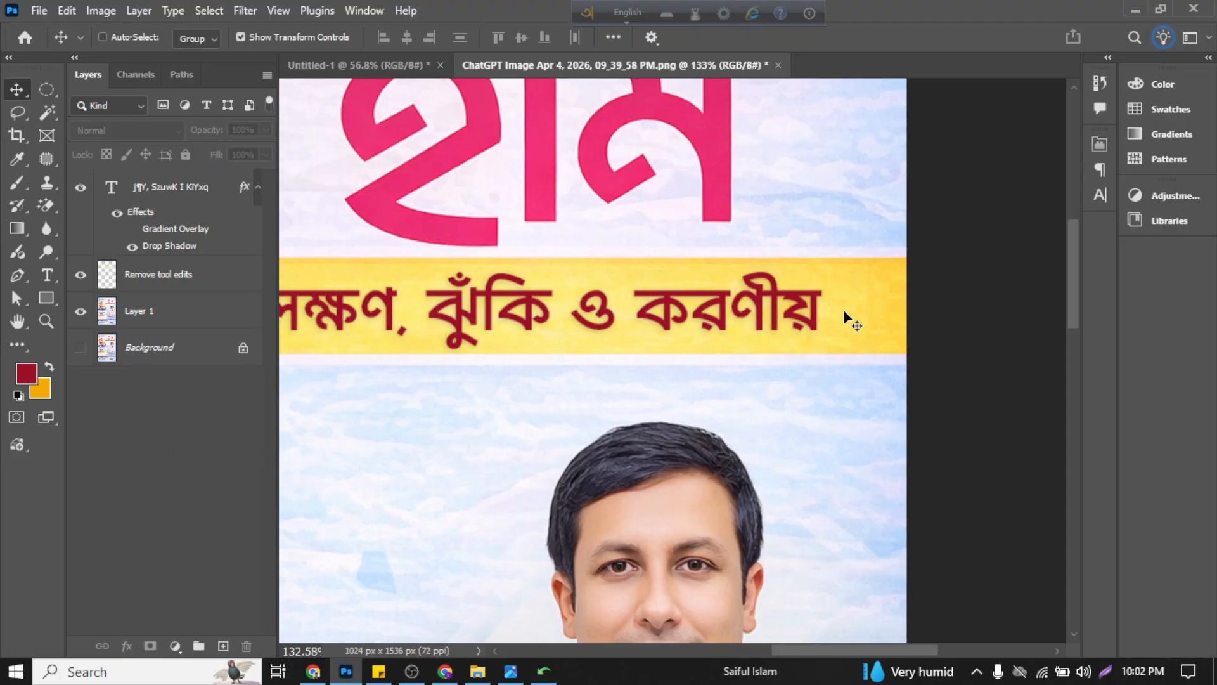
Step: Compare the subtitle with and without its layer effects at full-poster and close-up size, leaving the effects switched on
key("ctrl+0")
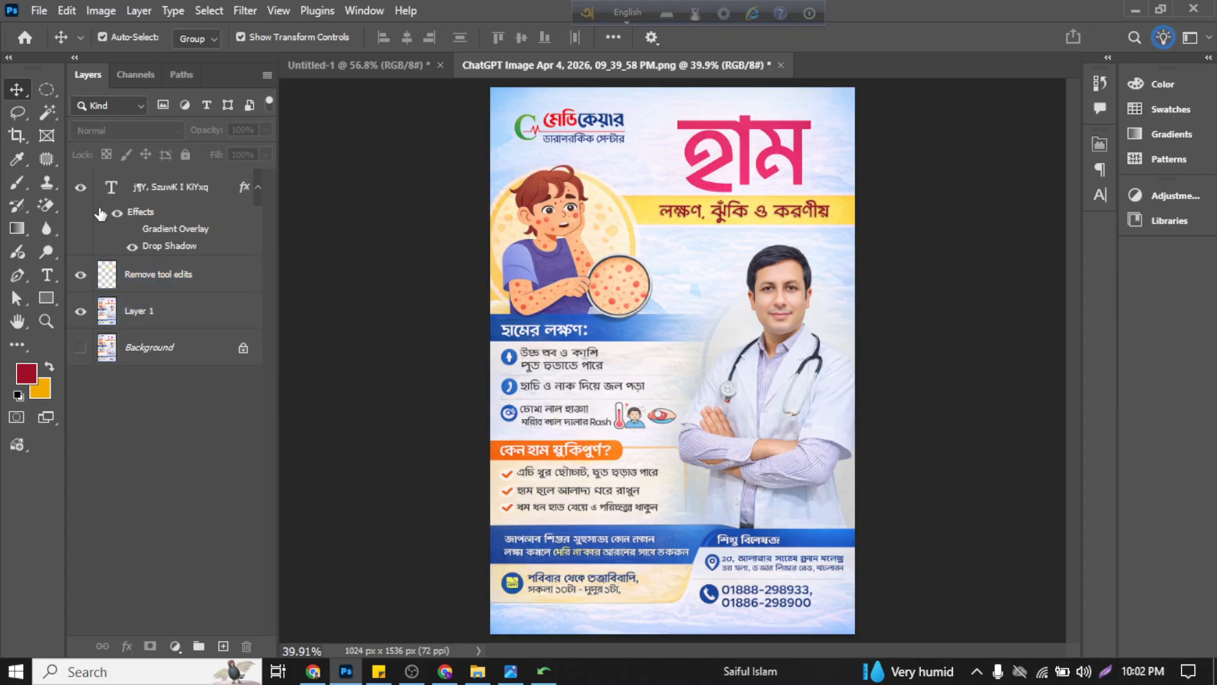
left_click(121, 218)
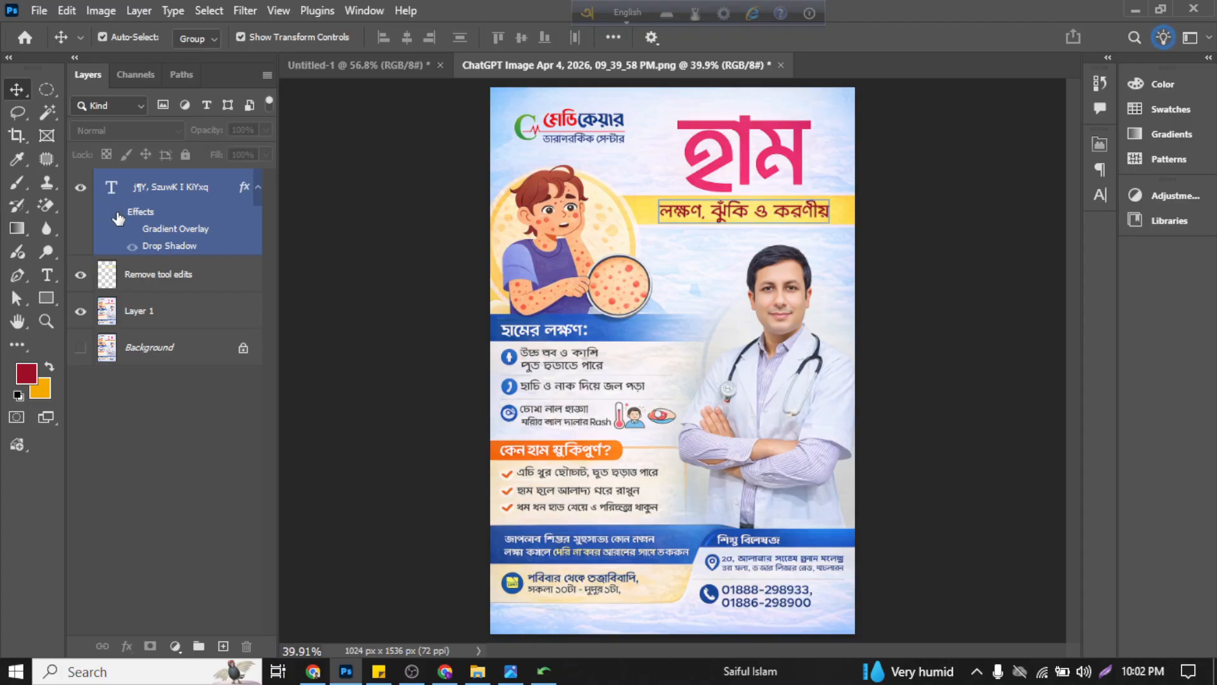
left_click(117, 215)
left_click(119, 218)
left_click(761, 194)
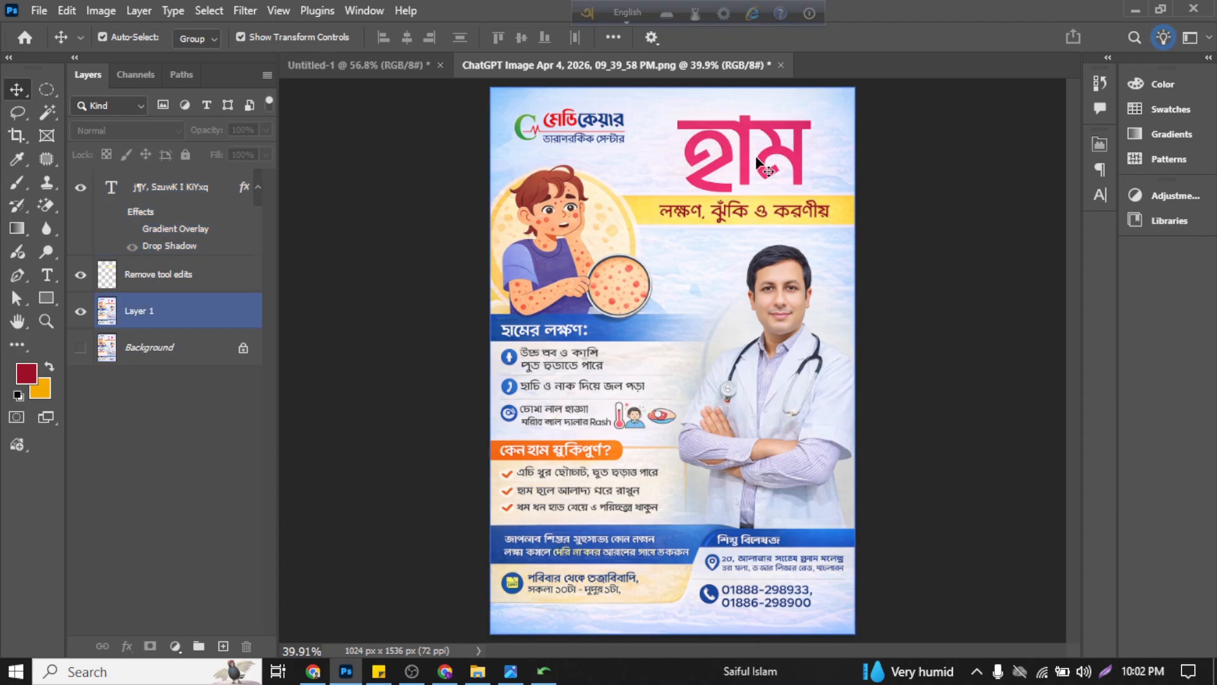
scroll(764, 191, "up", 8)
left_click(123, 219)
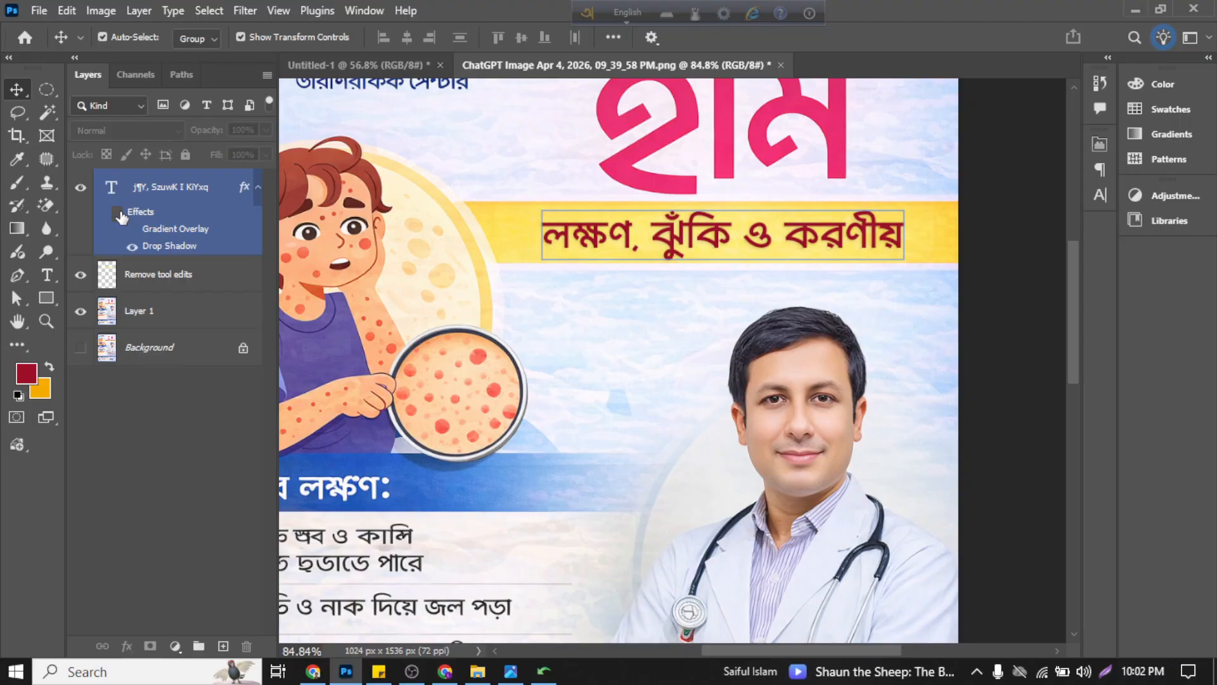
left_click(120, 217)
left_click(114, 220)
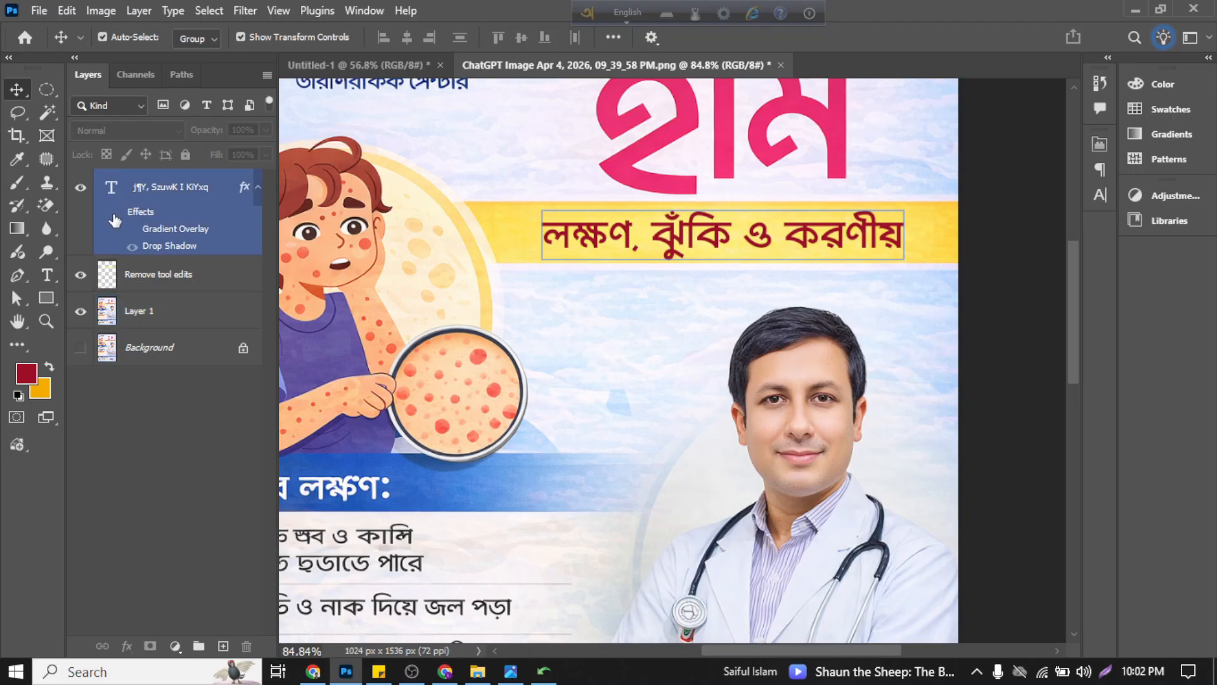
left_click(115, 214)
Step: Review the whole poster, checking the restyled subtitle against the remaining Bangla symptom lists, headings and contact section
scroll(1009, 274, "down", 2)
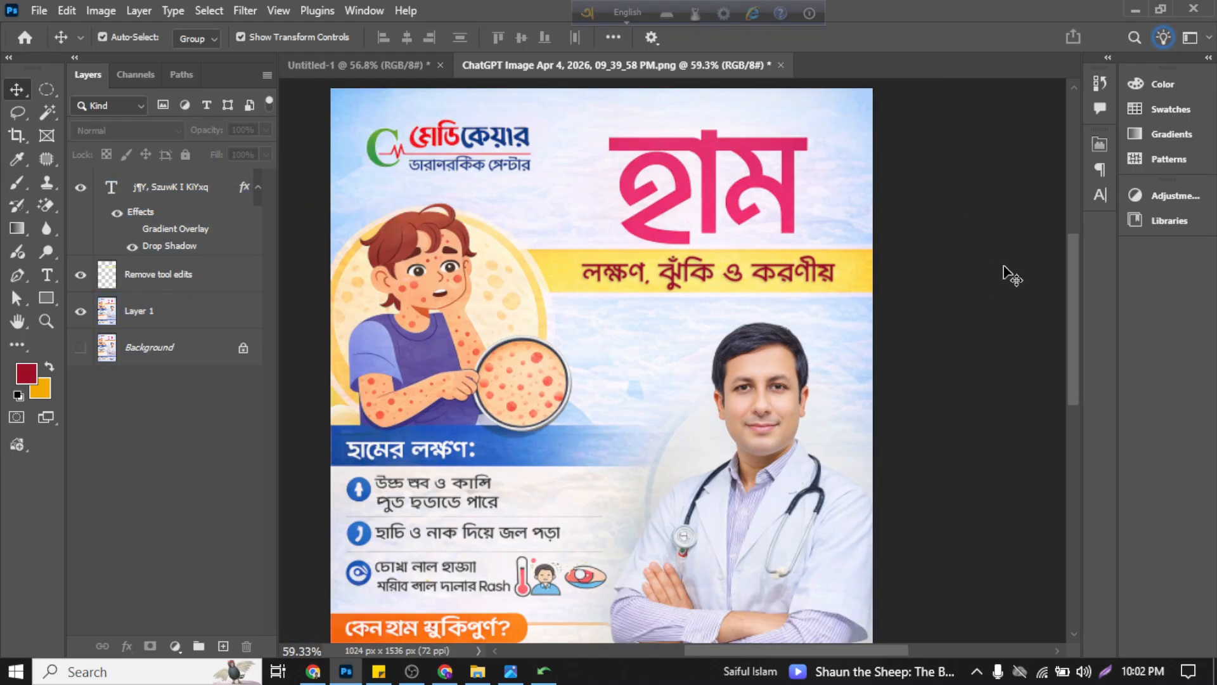
scroll(1013, 276, "left", 2)
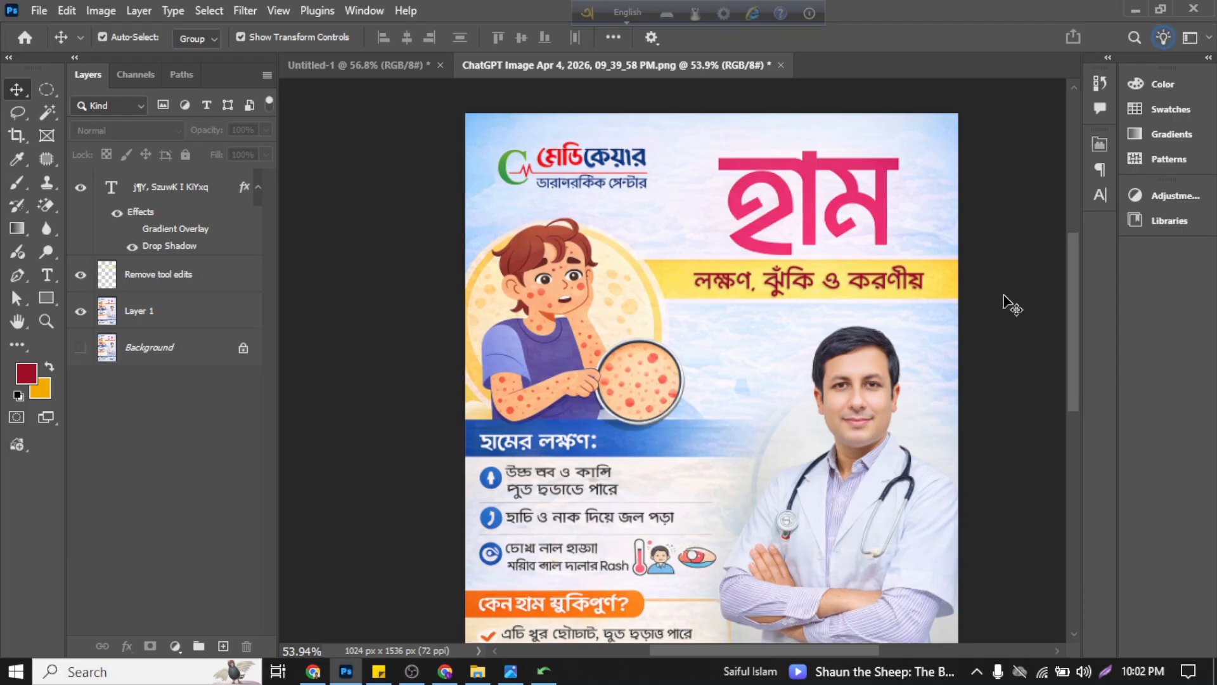
scroll(1007, 308, "right", 1)
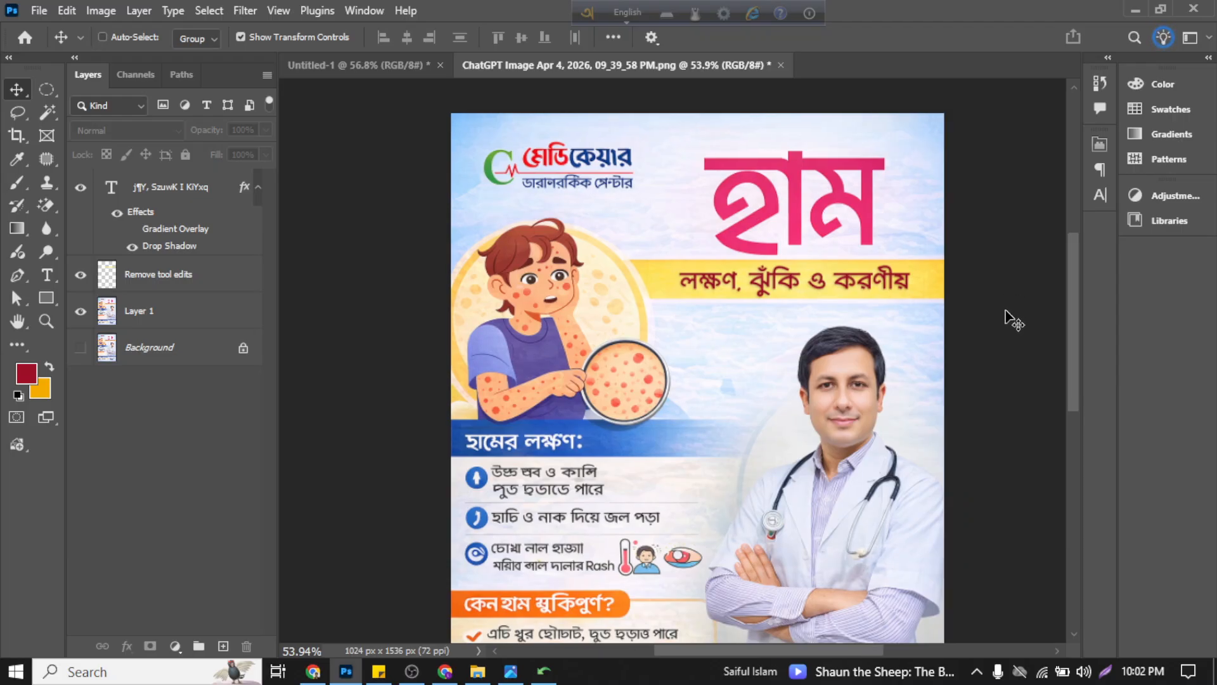
scroll(1013, 320, "down", 3)
left_click(605, 315)
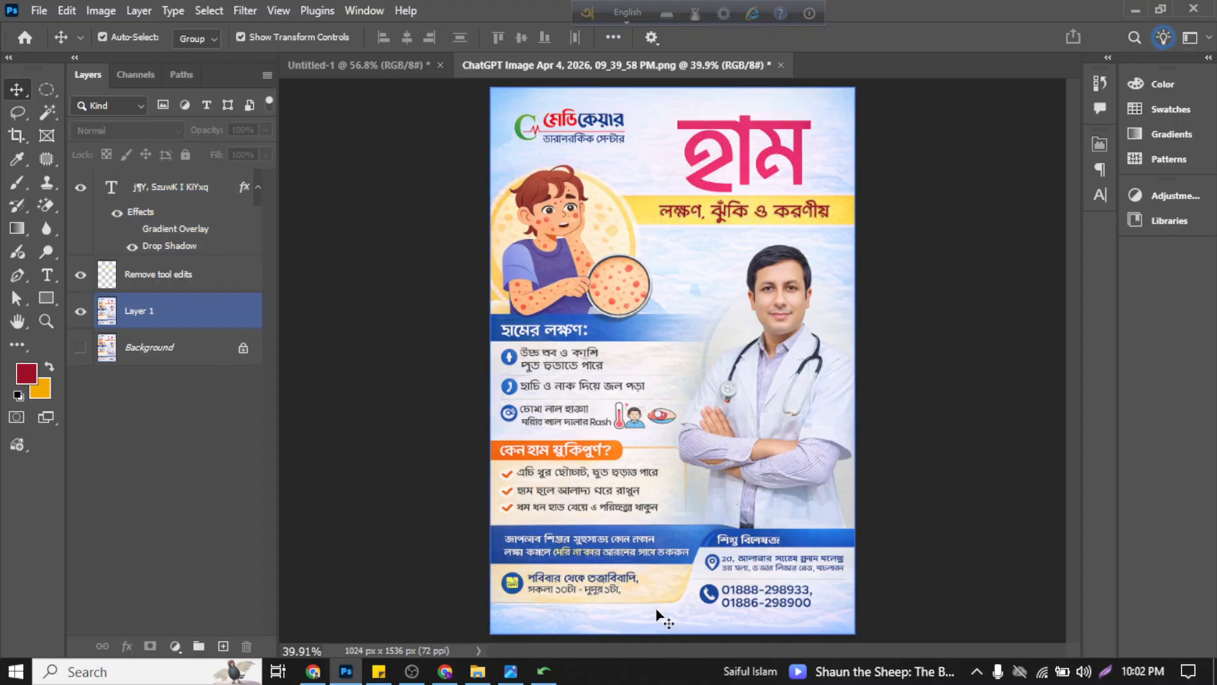
scroll(481, 438, "up", 5)
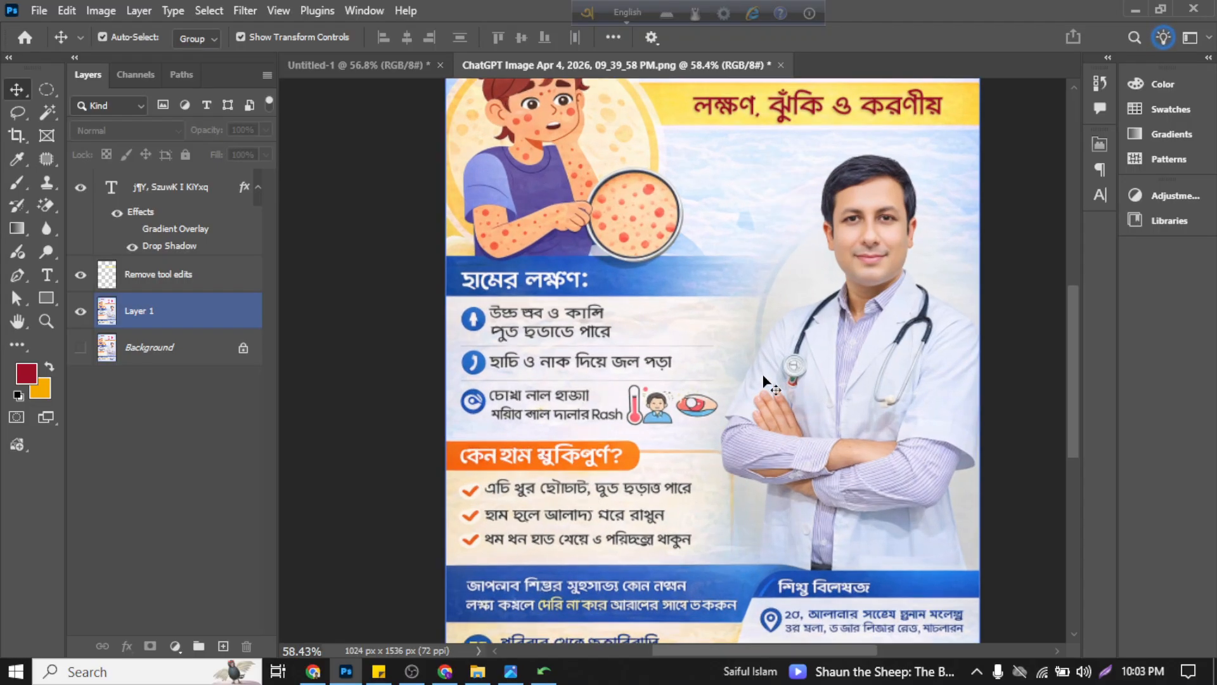
scroll(618, 367, "down", 3)
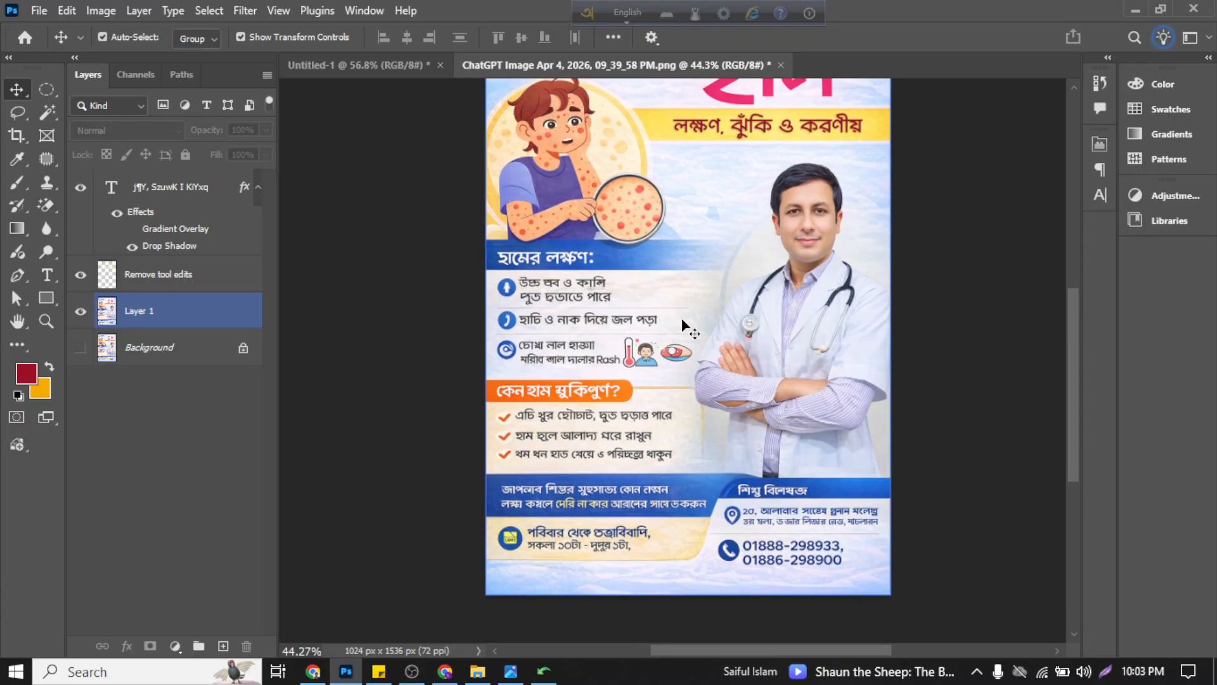
scroll(682, 301, "down", 1)
scroll(713, 295, "up", 1)
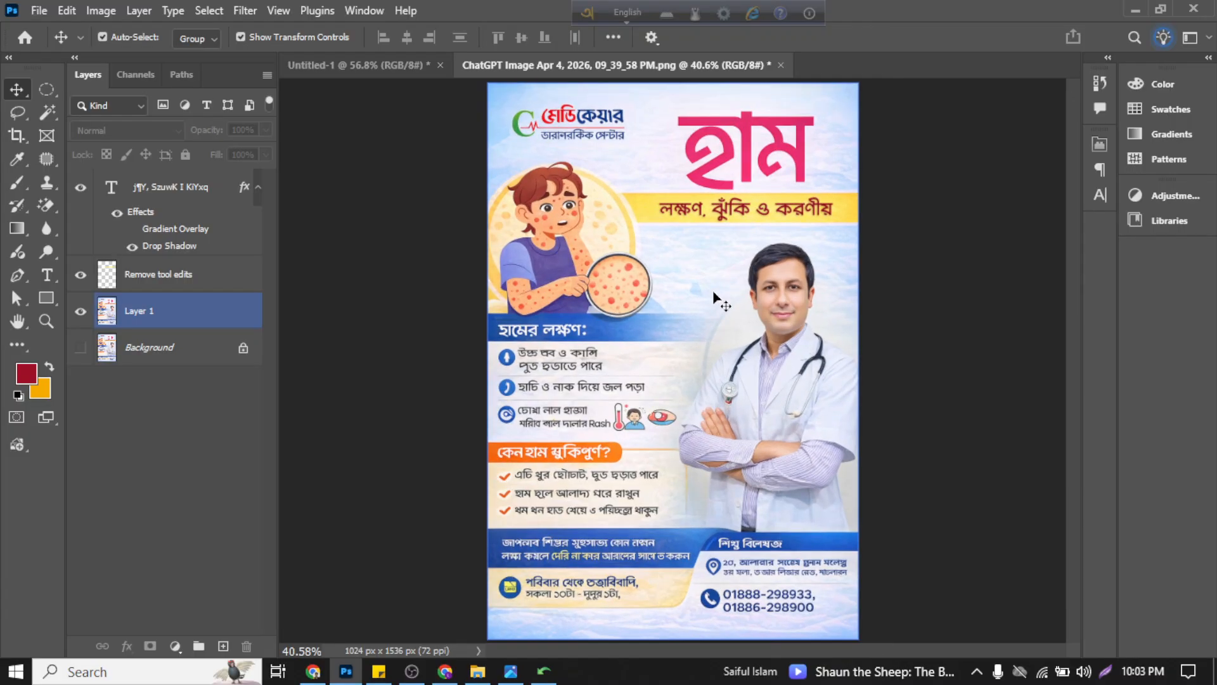